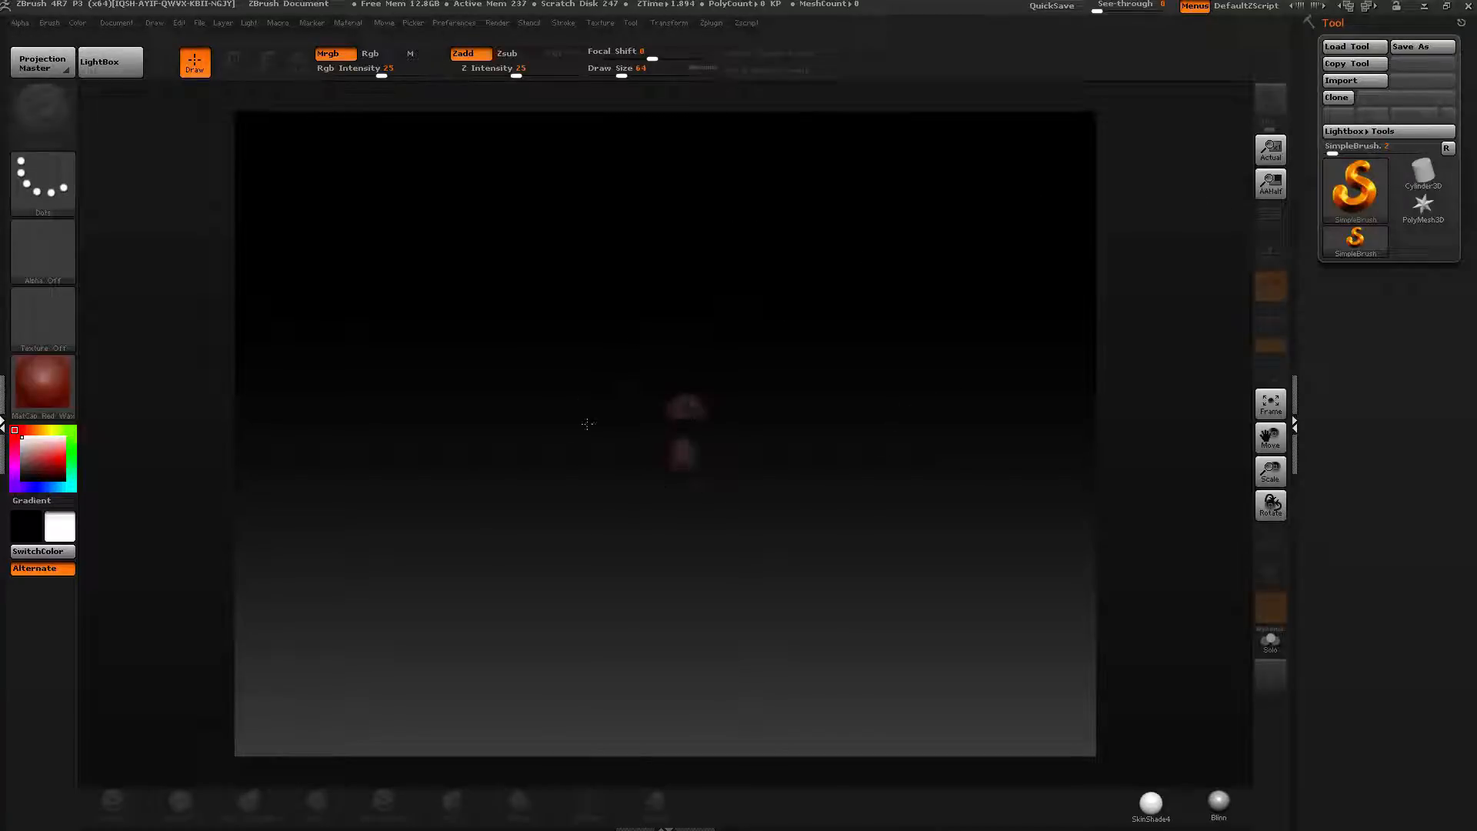
mouse_move(683, 371)
left_mouse_down()
mouse_move(616, 370)
mouse_move(769, 431)
left_mouse_up()
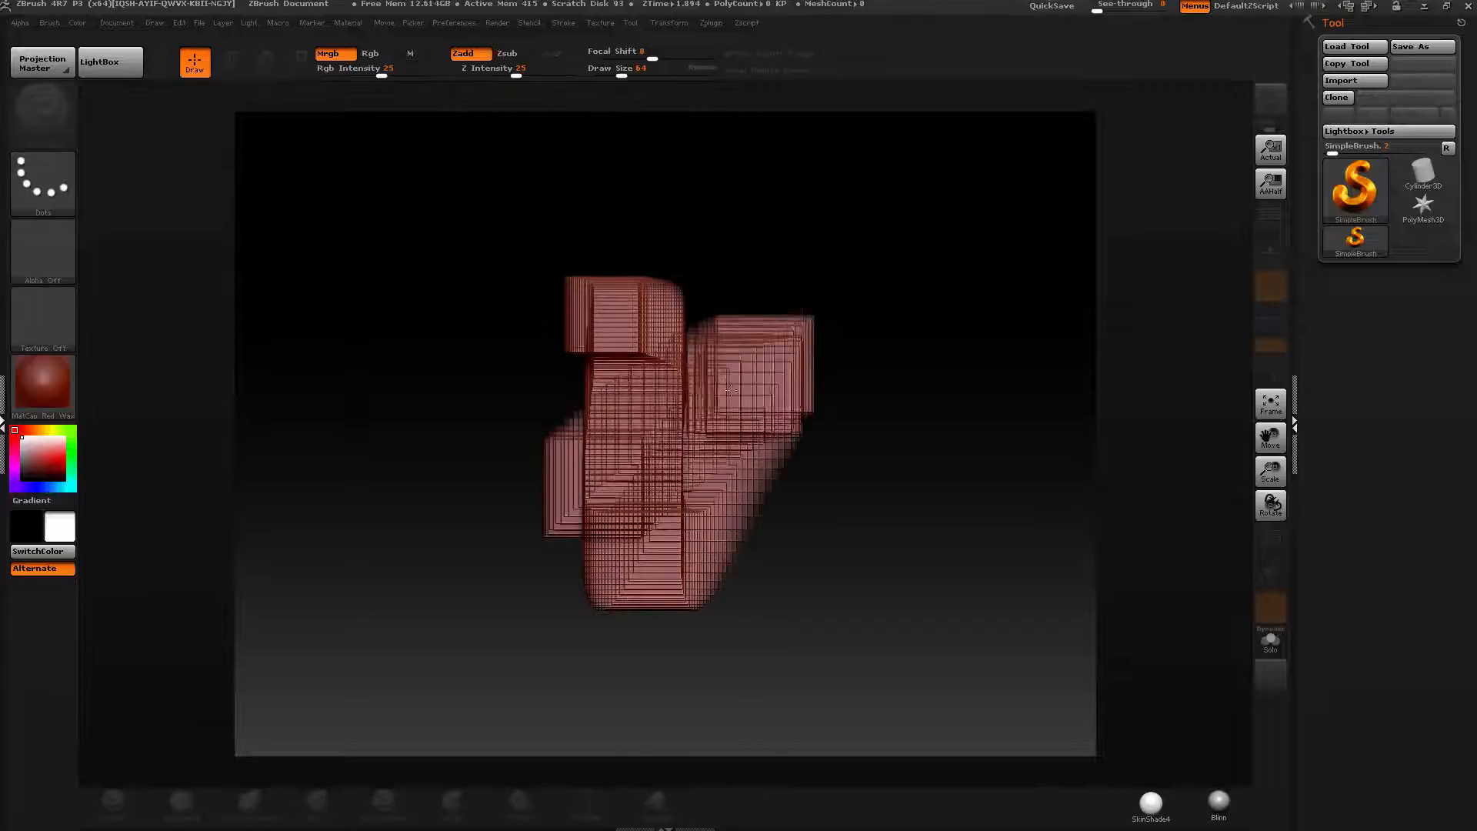
key("ctrl+n")
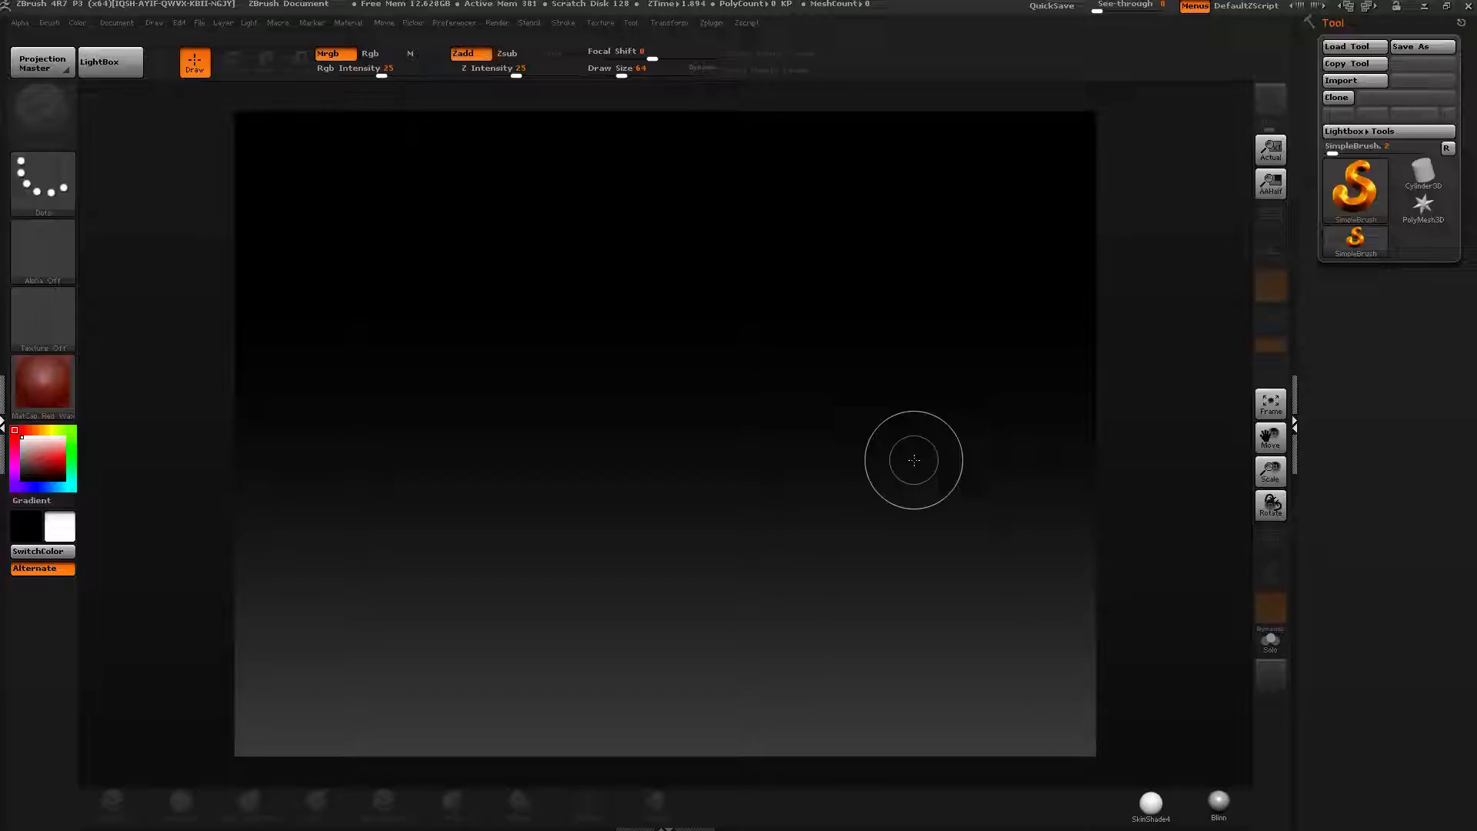
key("alt+Tab")
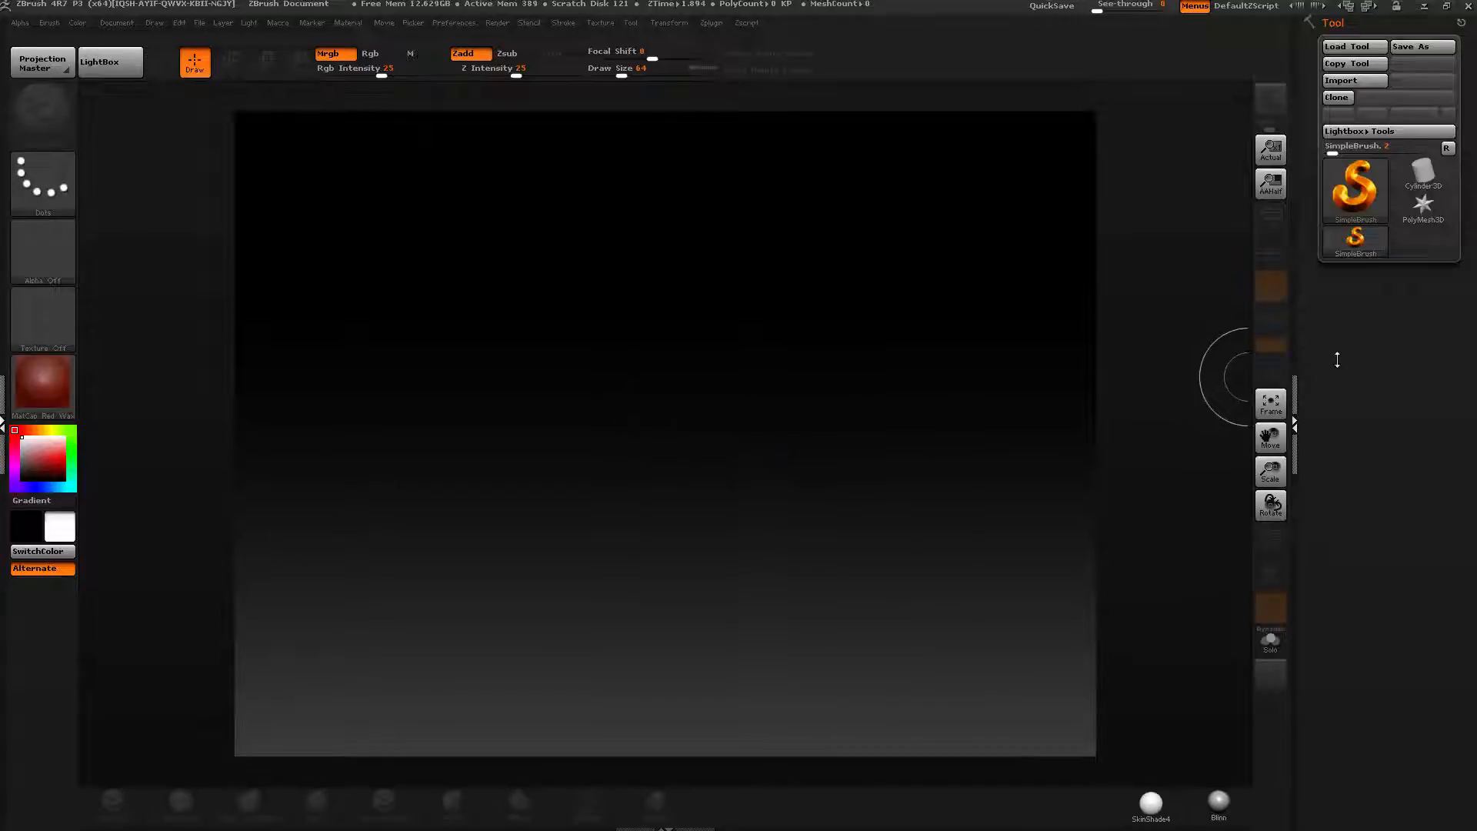
Load the FluffyBandedHair.ZTL tool from the CGBytes > Seminars > Hair folder.
left_click(1353, 47)
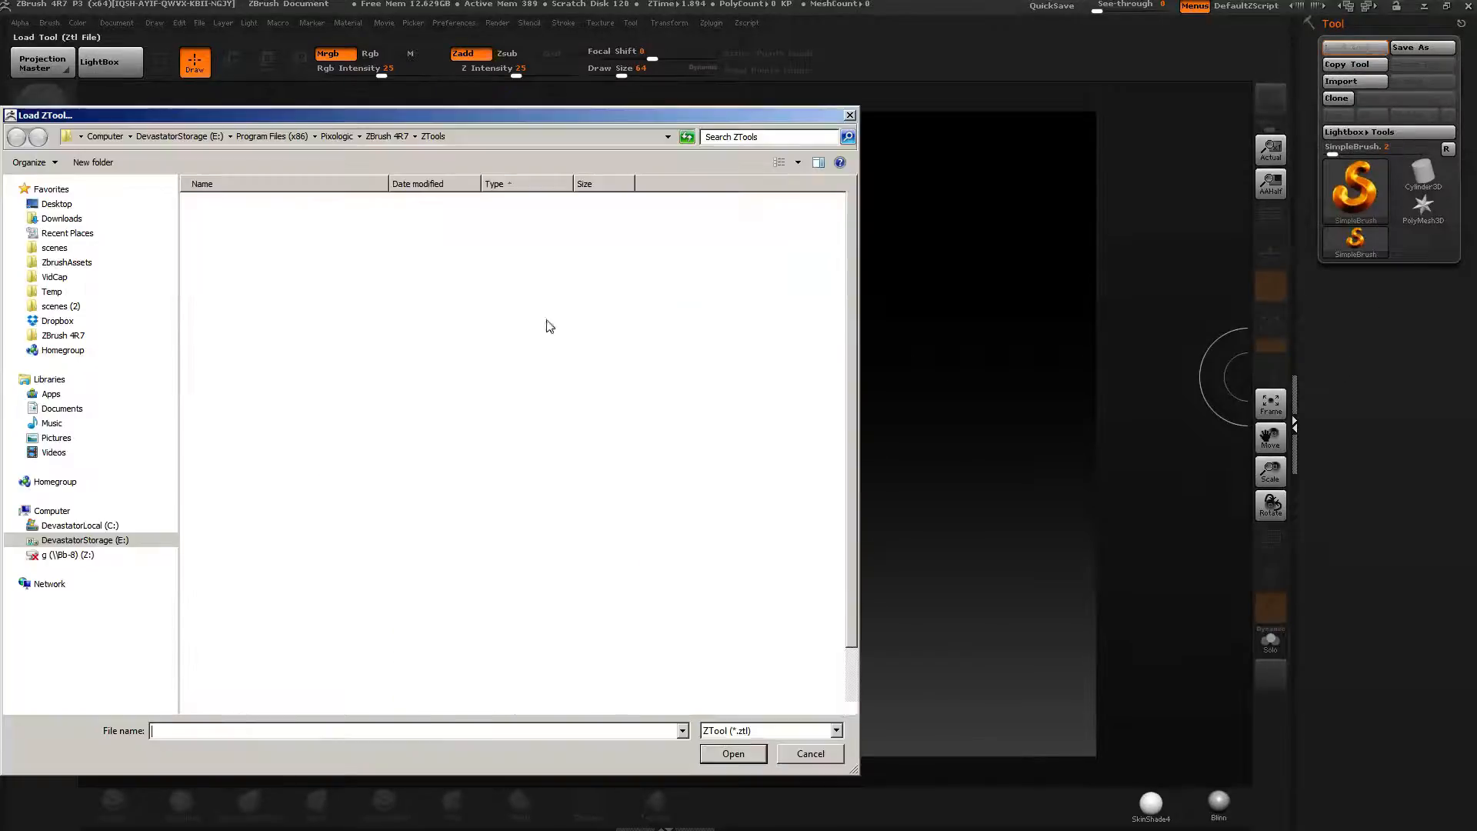
left_click(55, 248)
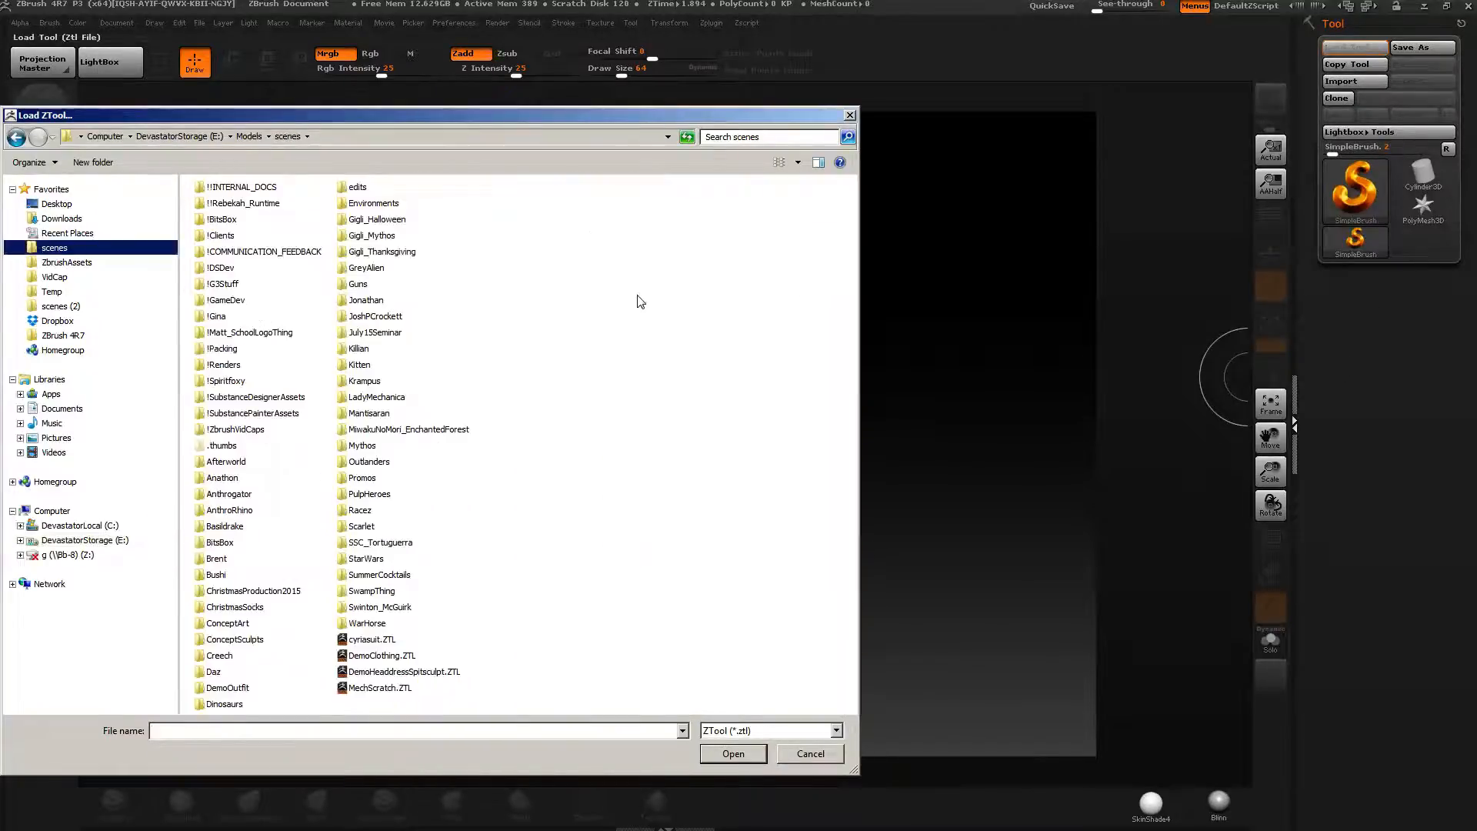
double_click(223, 235)
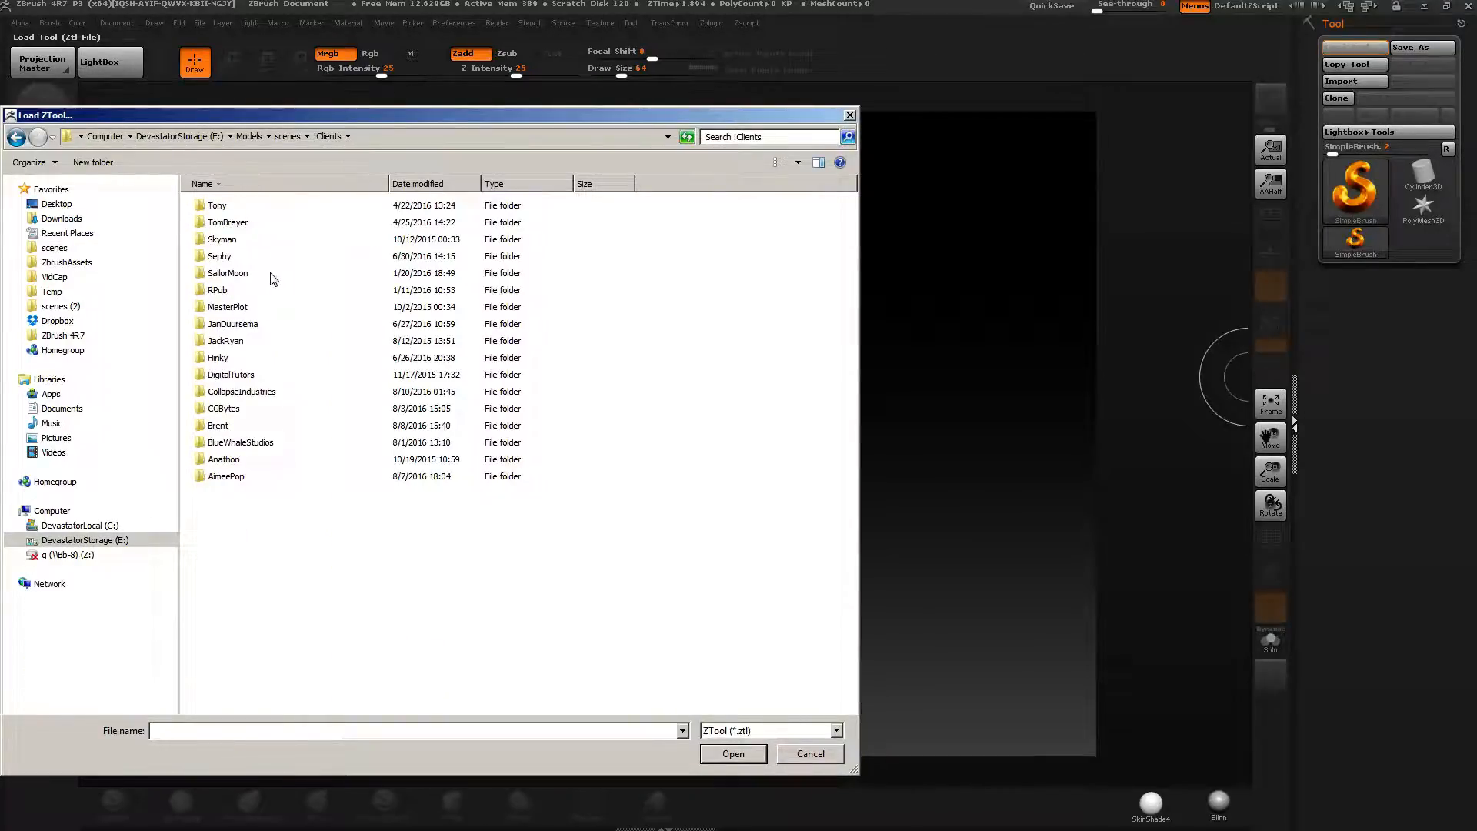
double_click(223, 411)
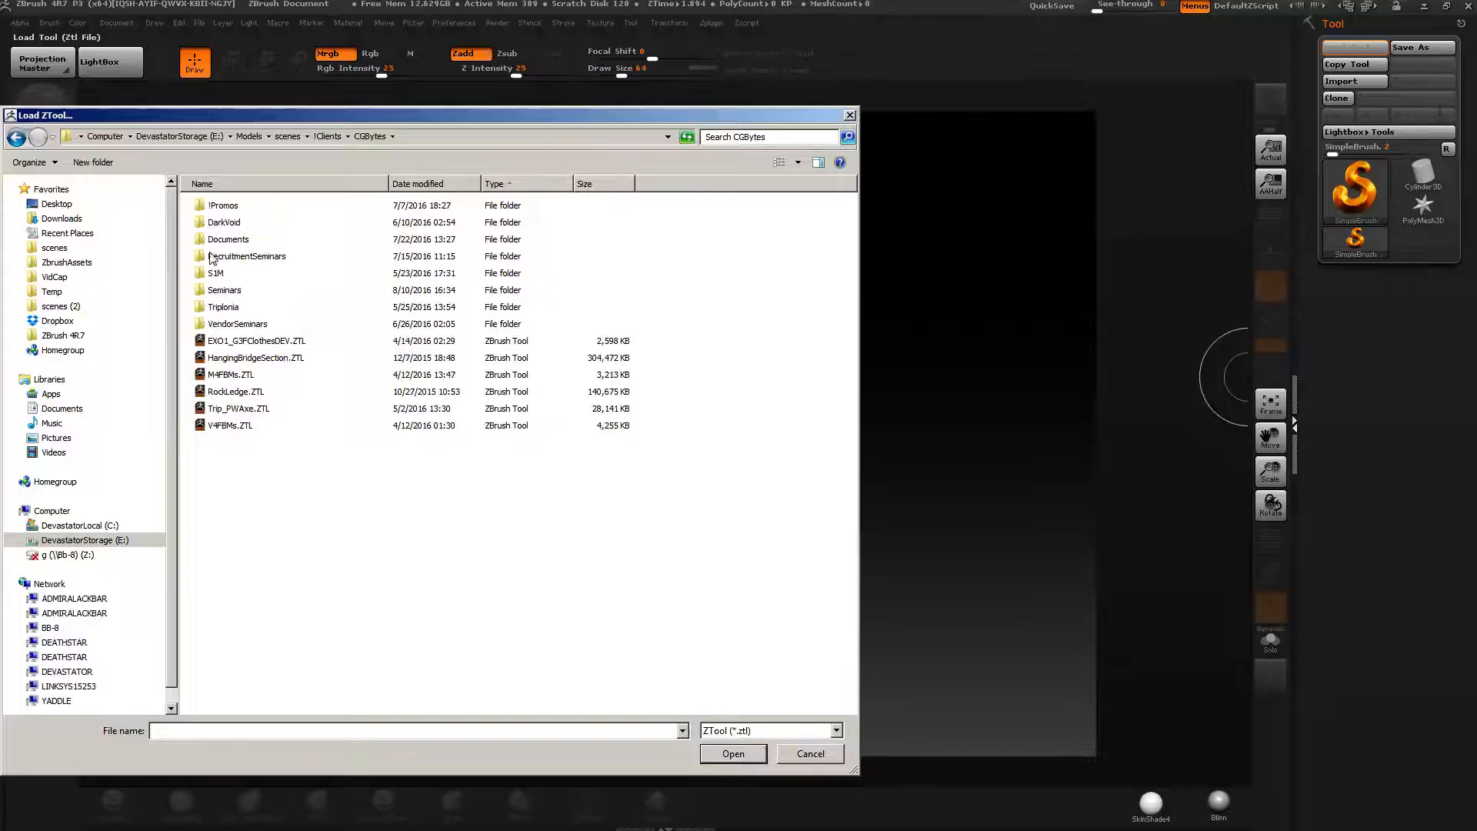
double_click(223, 291)
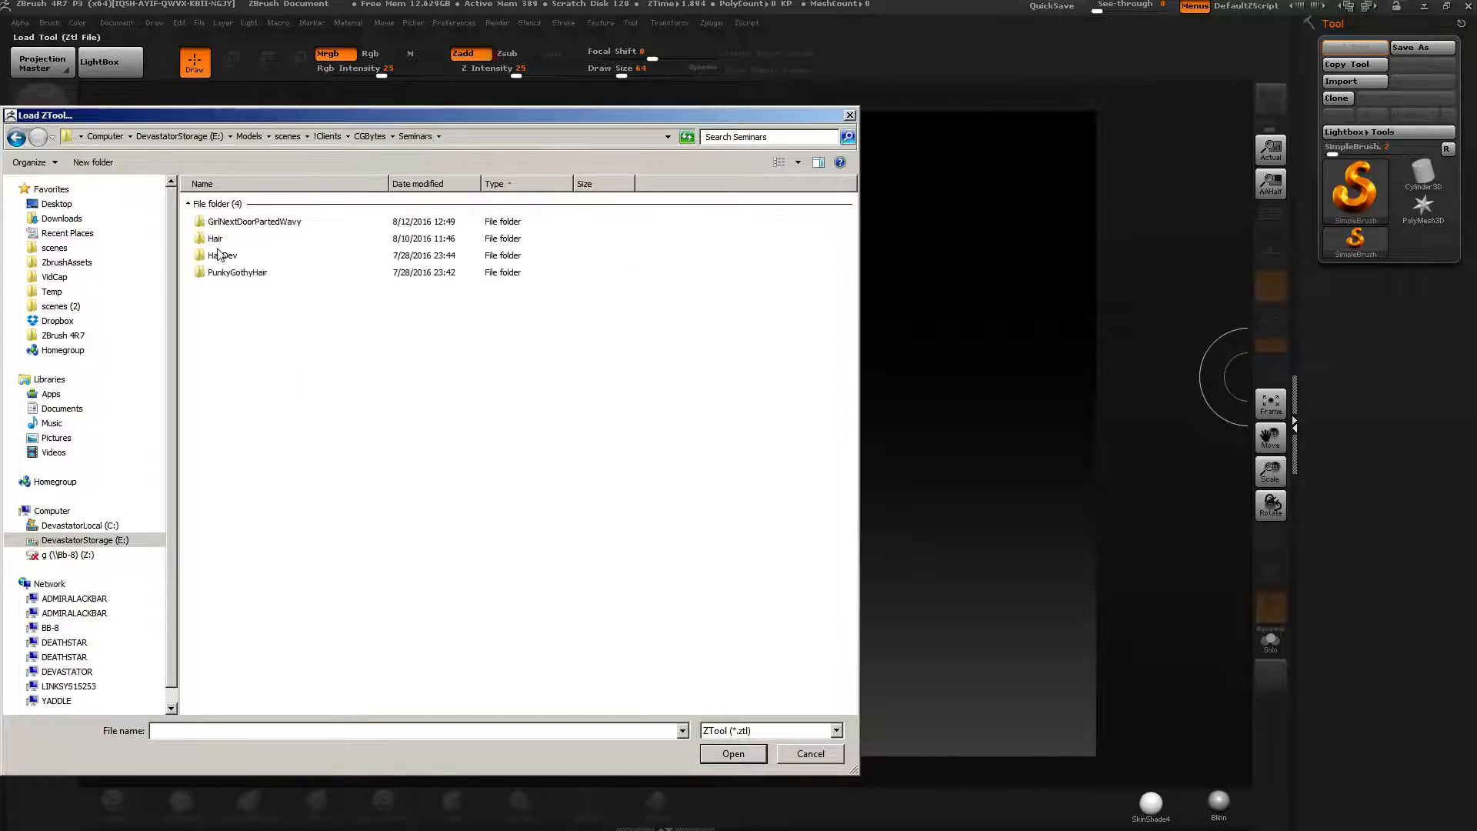
double_click(221, 258)
left_click(413, 137)
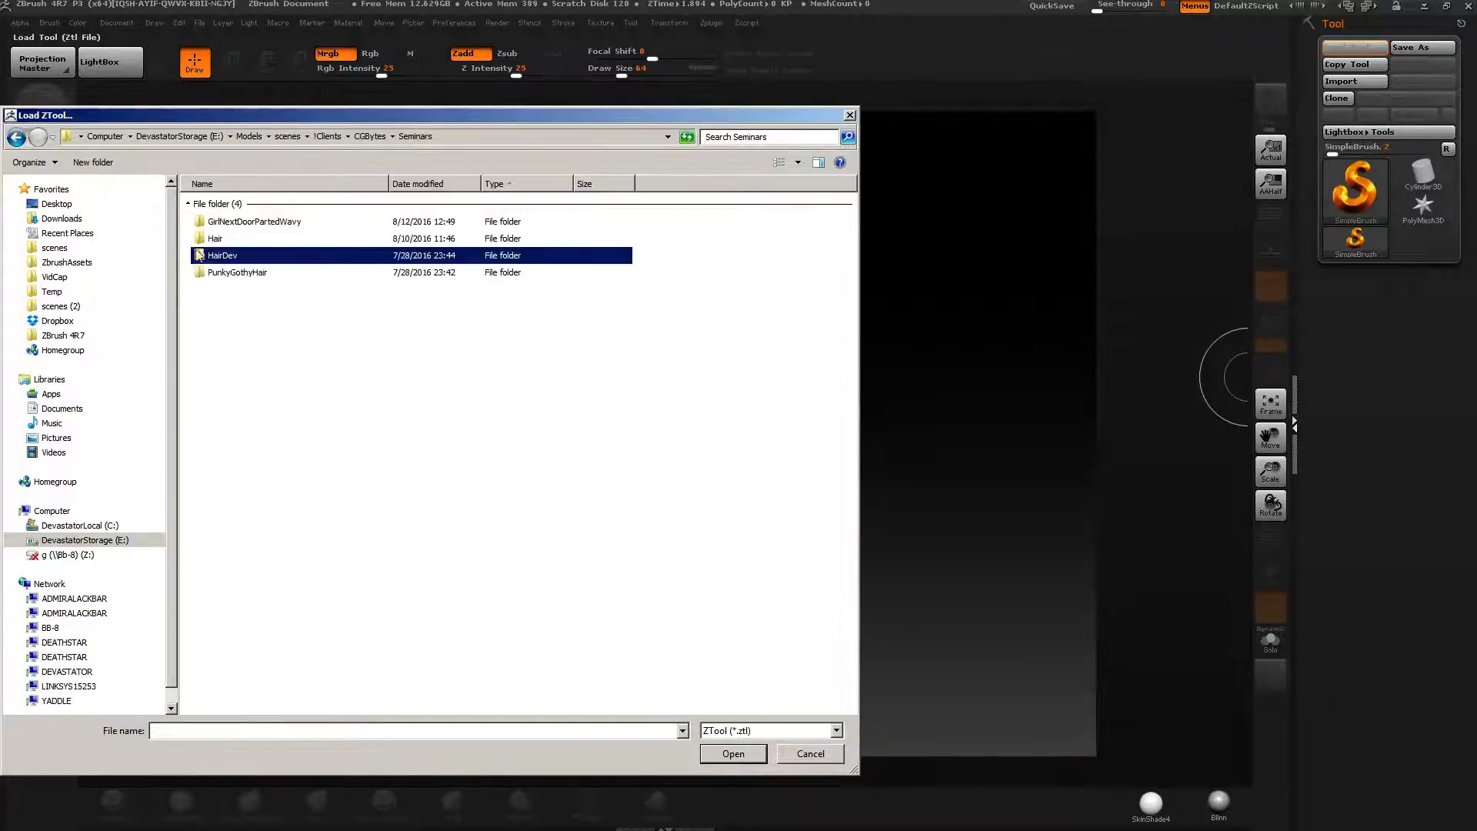
double_click(214, 240)
left_click(315, 216)
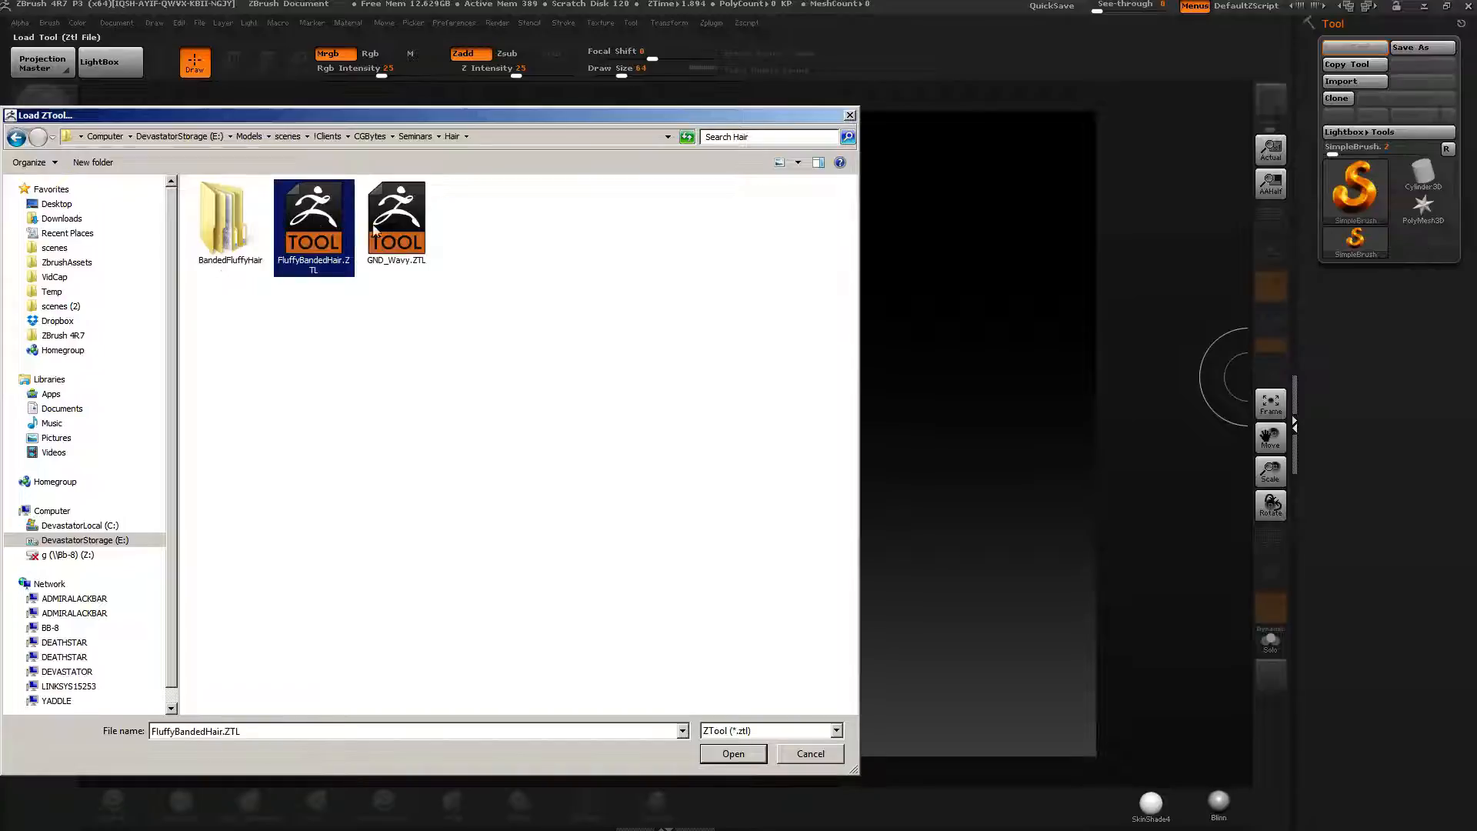
double_click(333, 240)
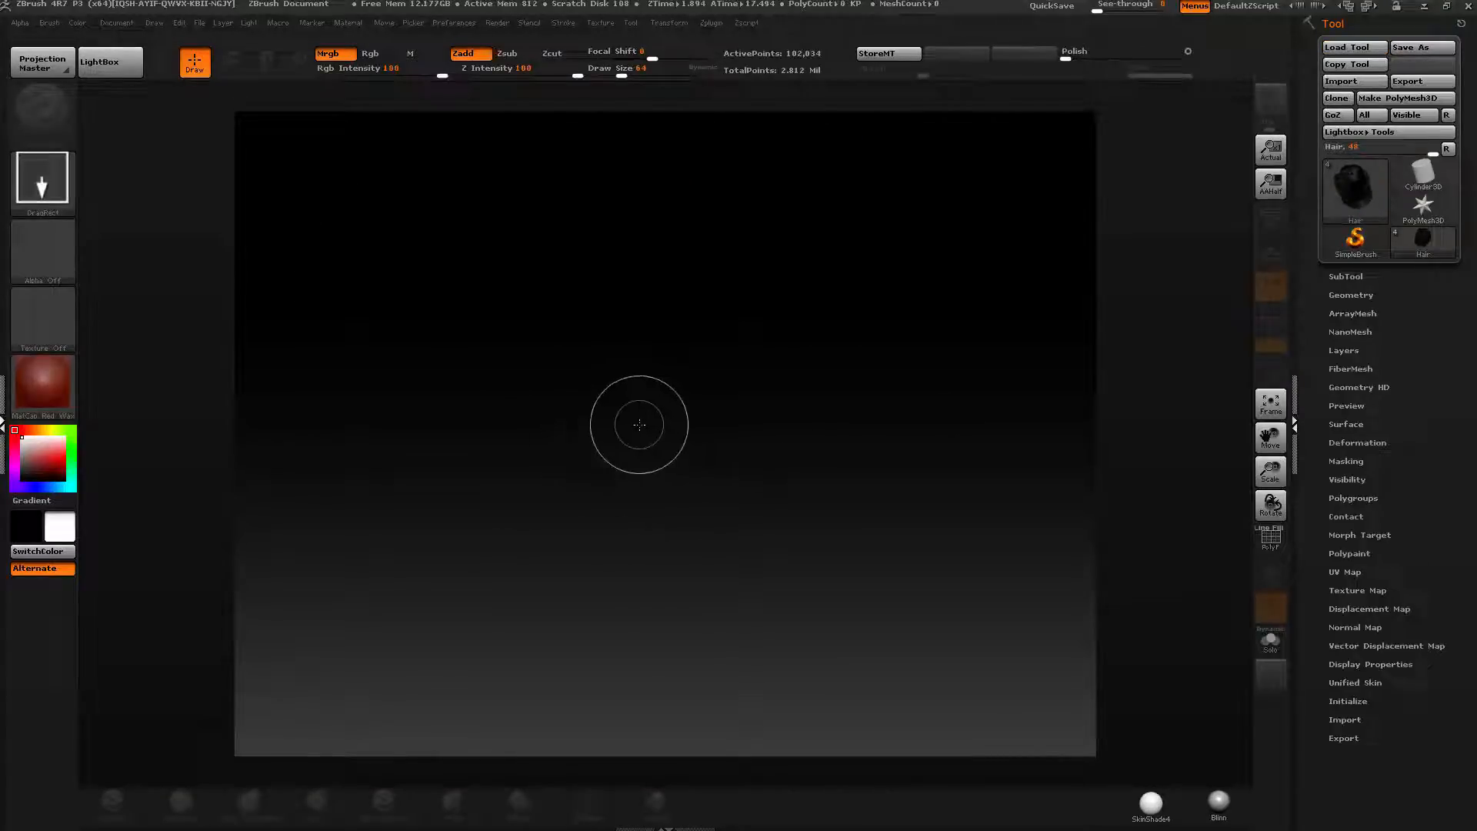
Draw the loaded hair tool onto the canvas, switch to Edit mode and frame it.
mouse_move(597, 429)
left_mouse_down()
mouse_move(587, 586)
mouse_move(597, 577)
left_mouse_up()
key("r")
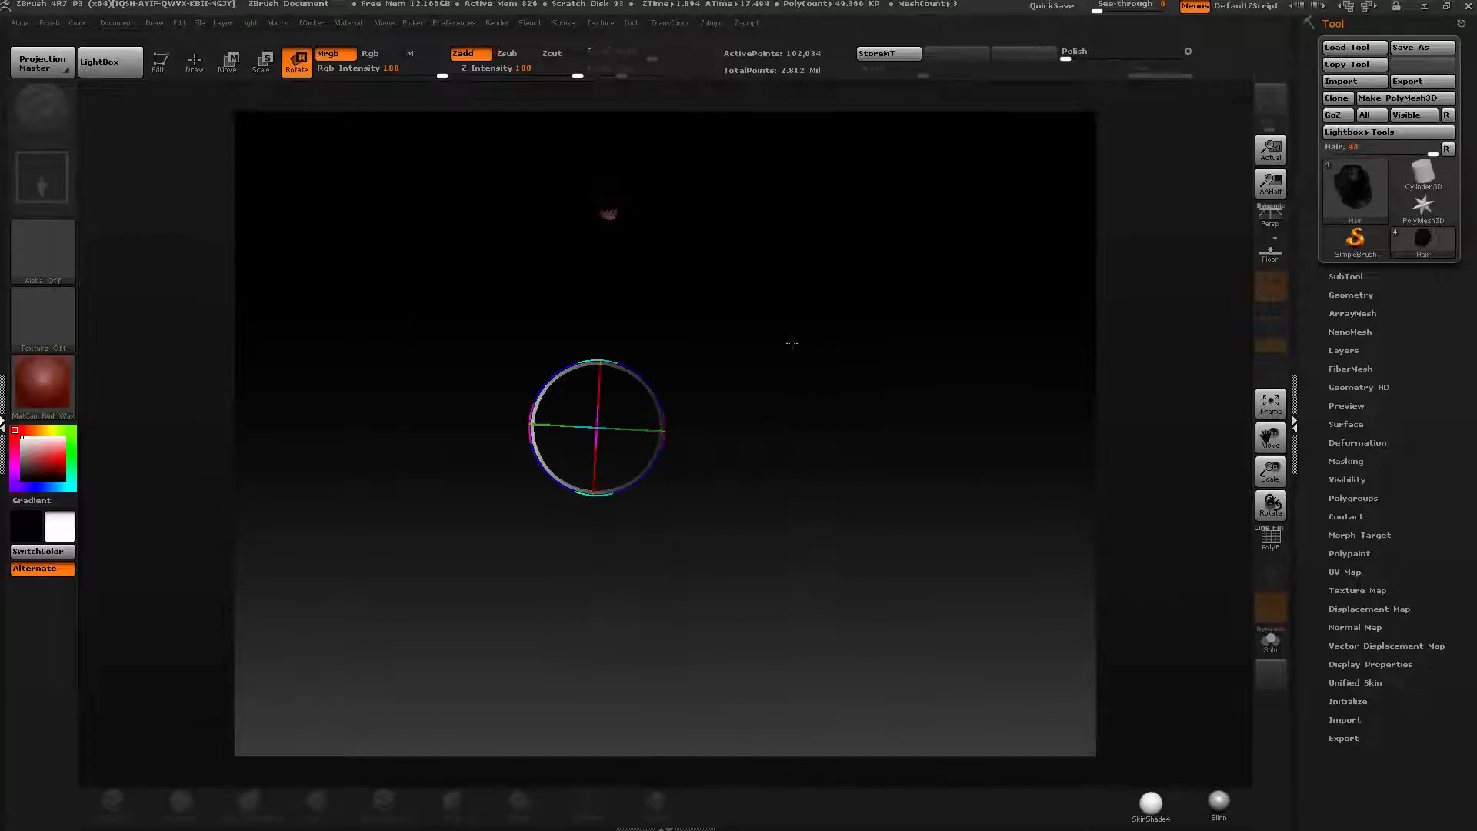
key("q")
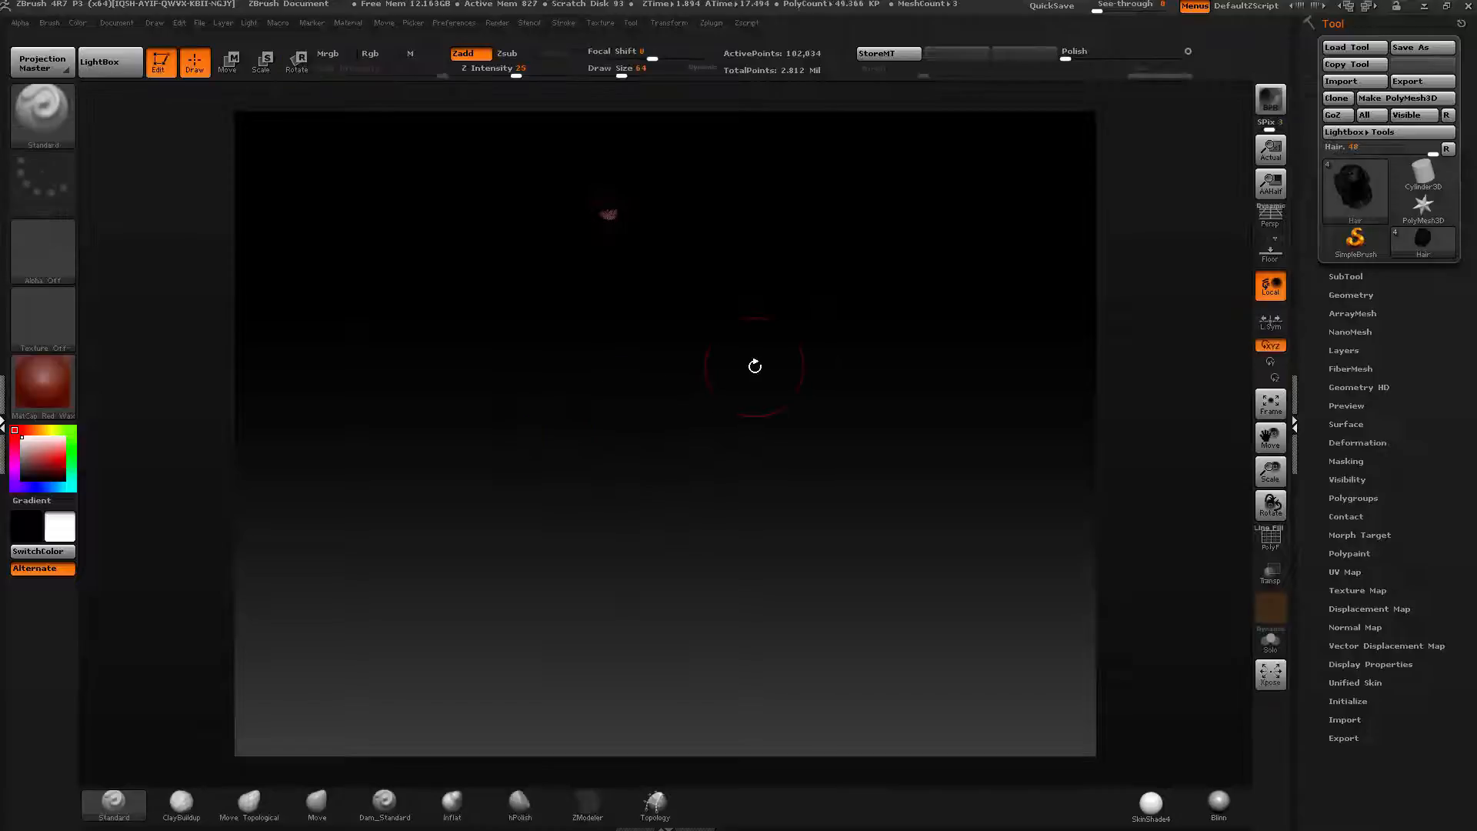
key("f")
left_click_drag(785, 372, 814, 377)
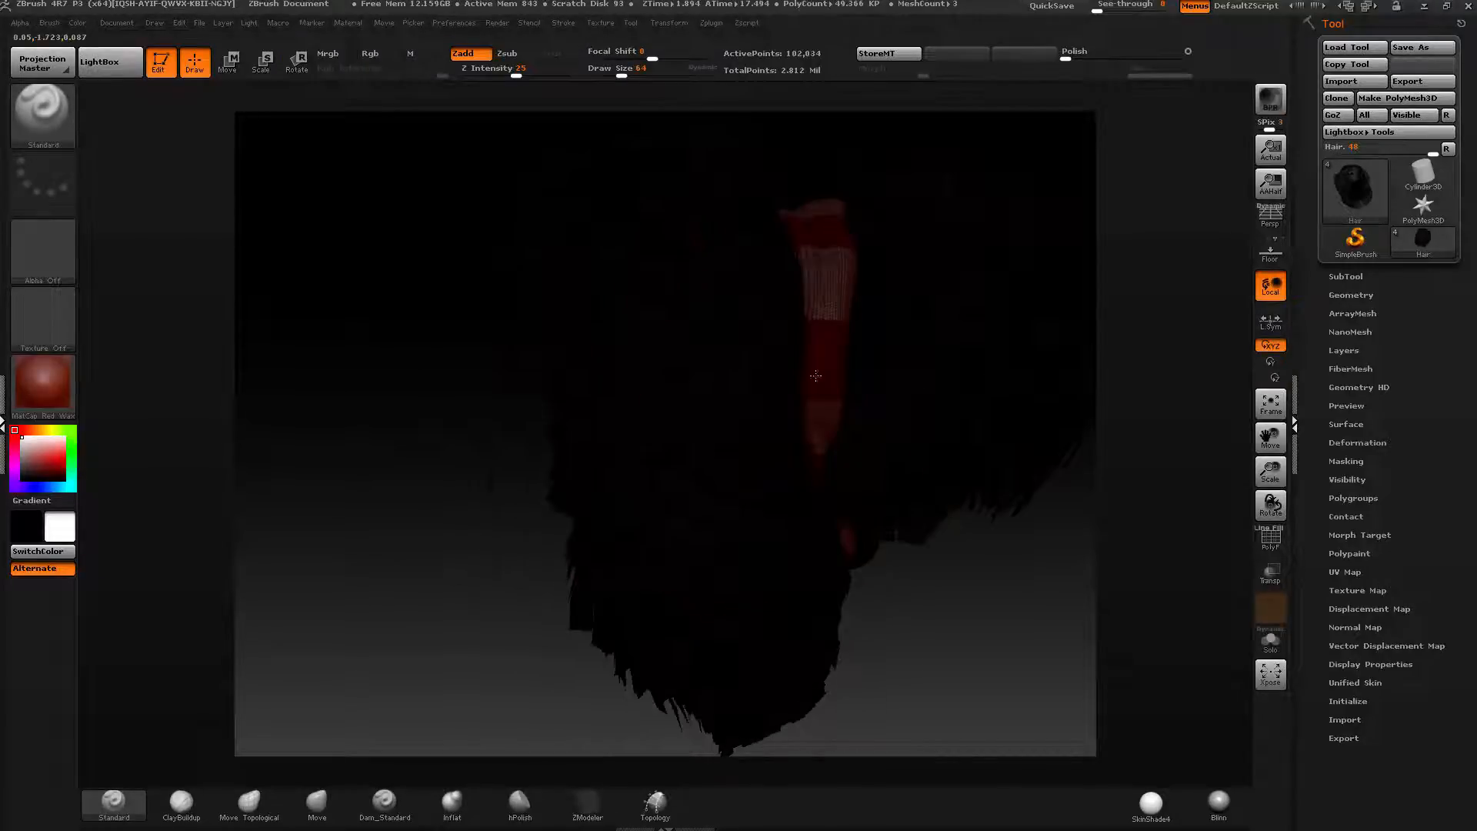
Apply the SkinShade4 material to the hair model.
left_click(1271, 538)
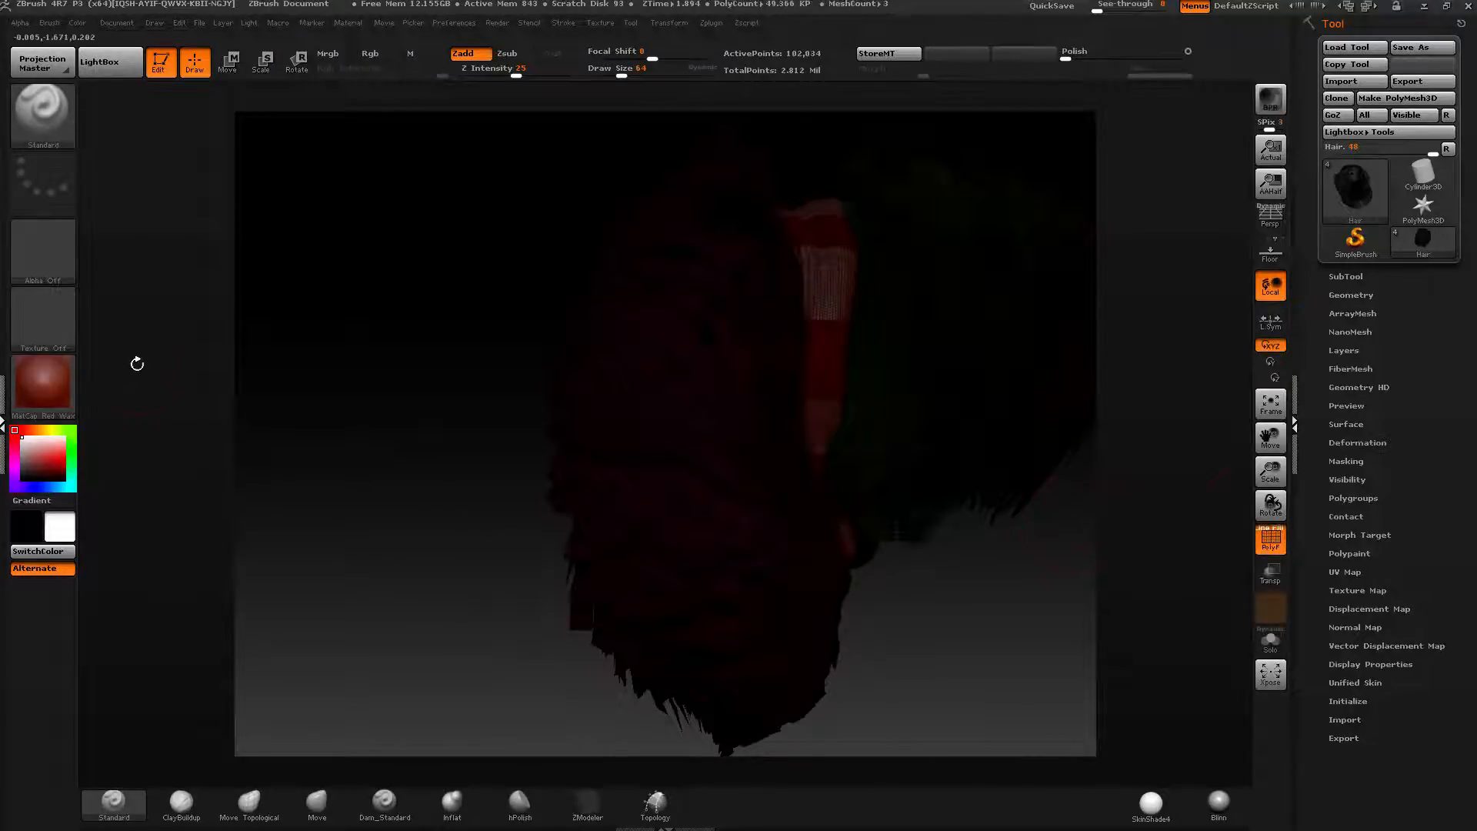
left_click(1276, 545)
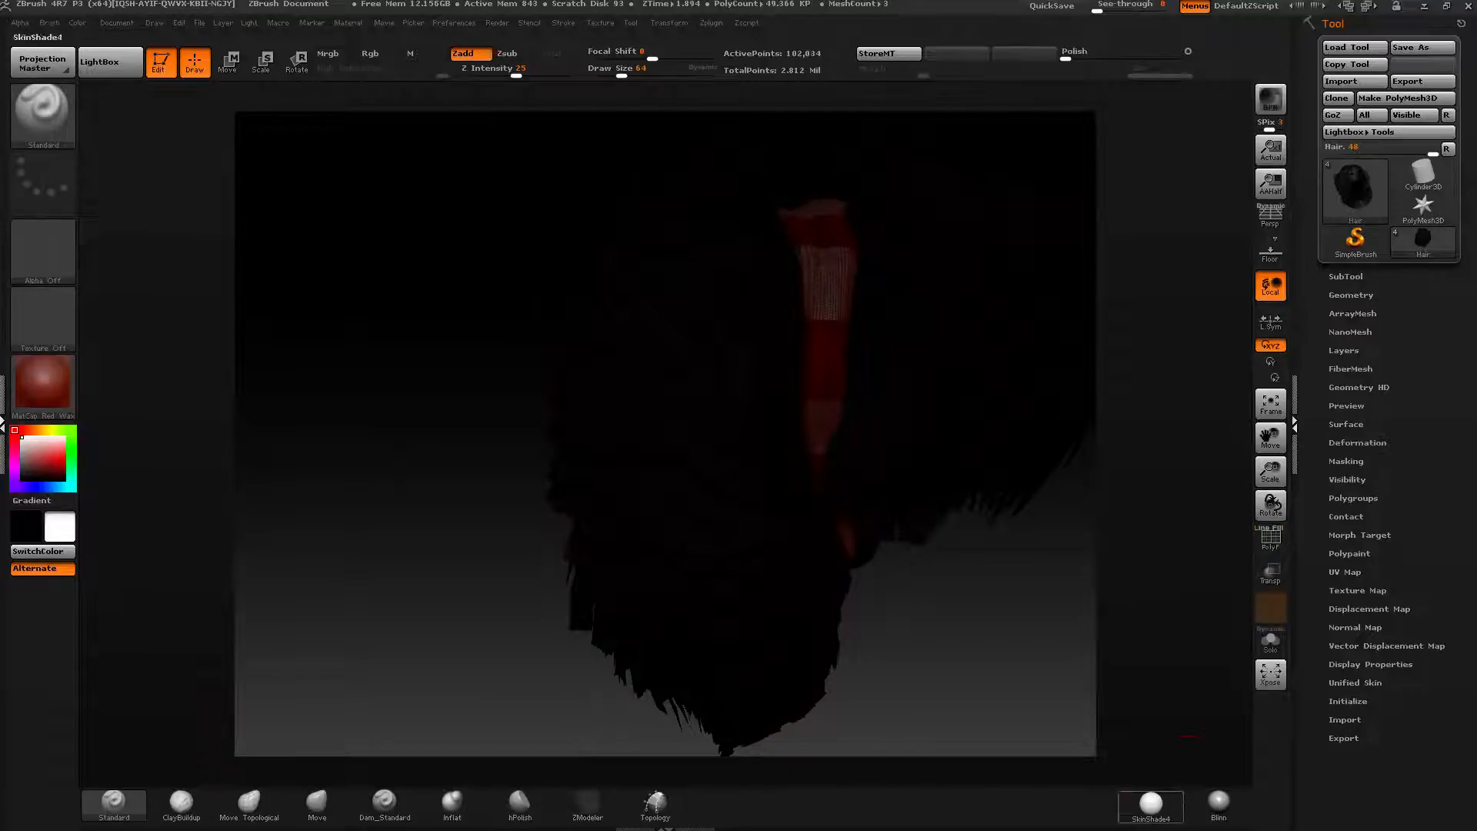
left_click(1152, 802)
left_click(116, 22)
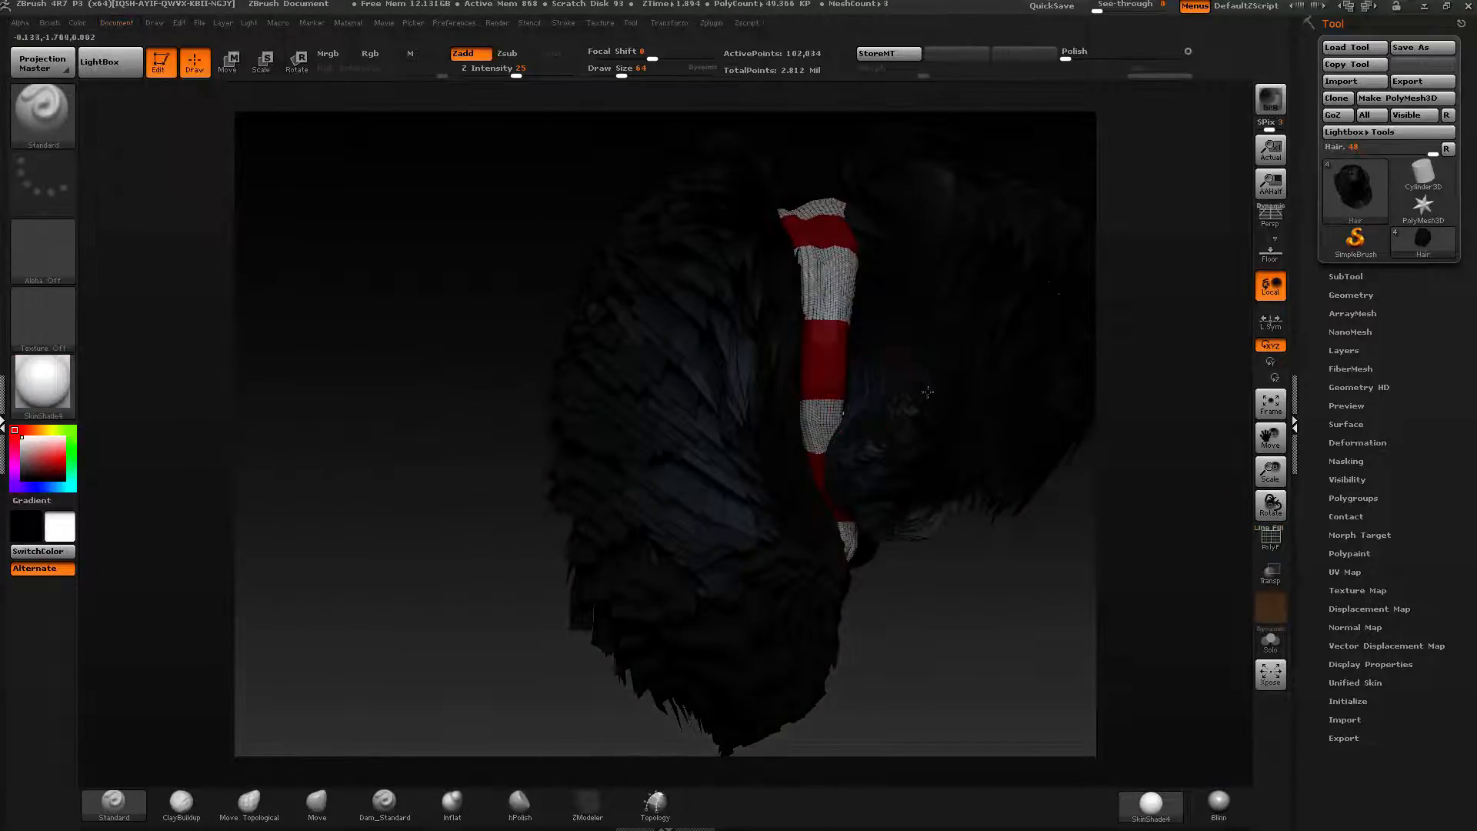
Orbit around the fluffy banded hair model and inspect its subtool list from several angles.
right_click_drag(928, 393, 1034, 436)
right_click_drag(1201, 508, 1008, 428, "alt")
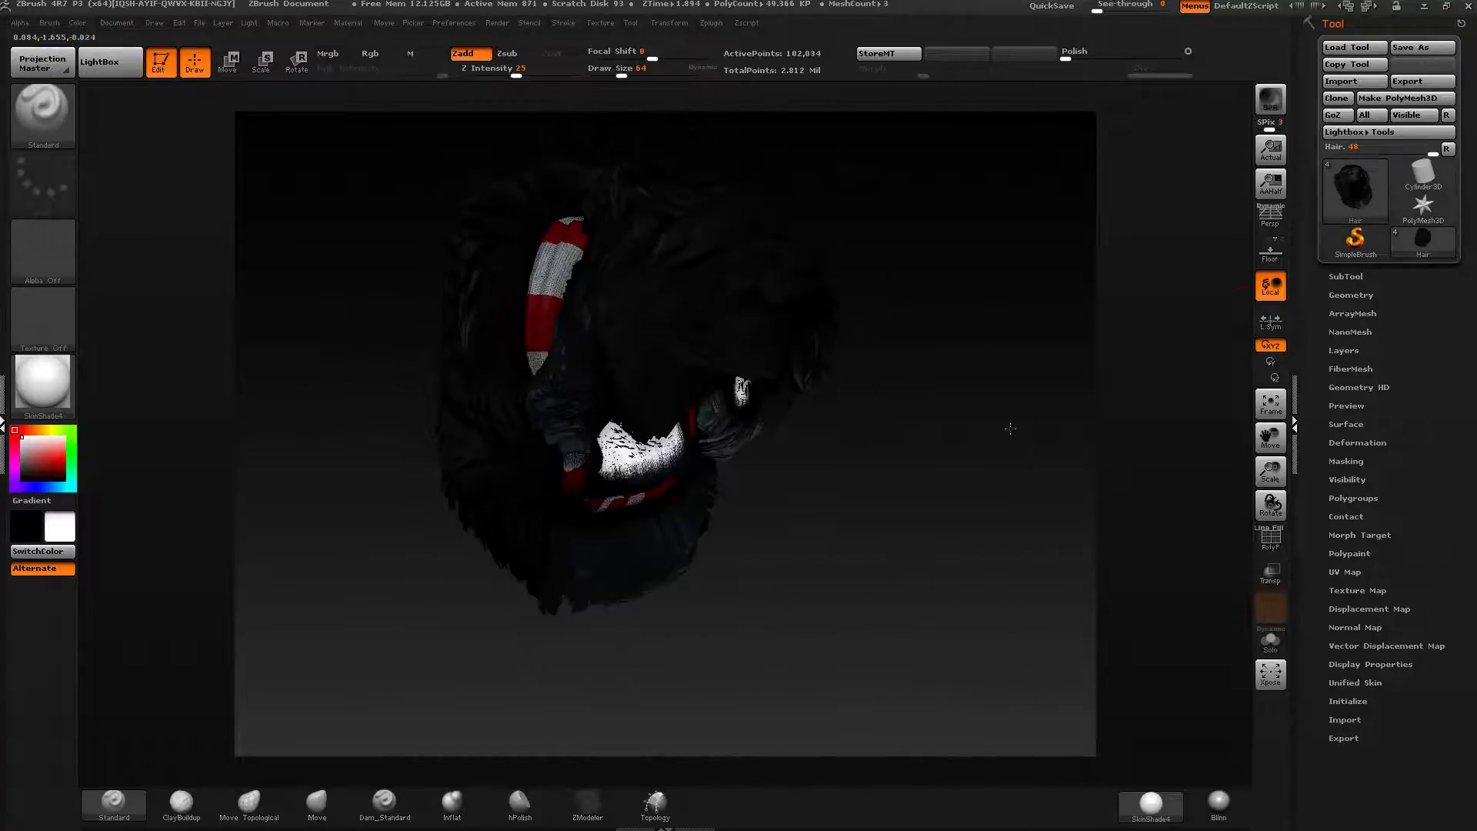
left_click(1346, 276)
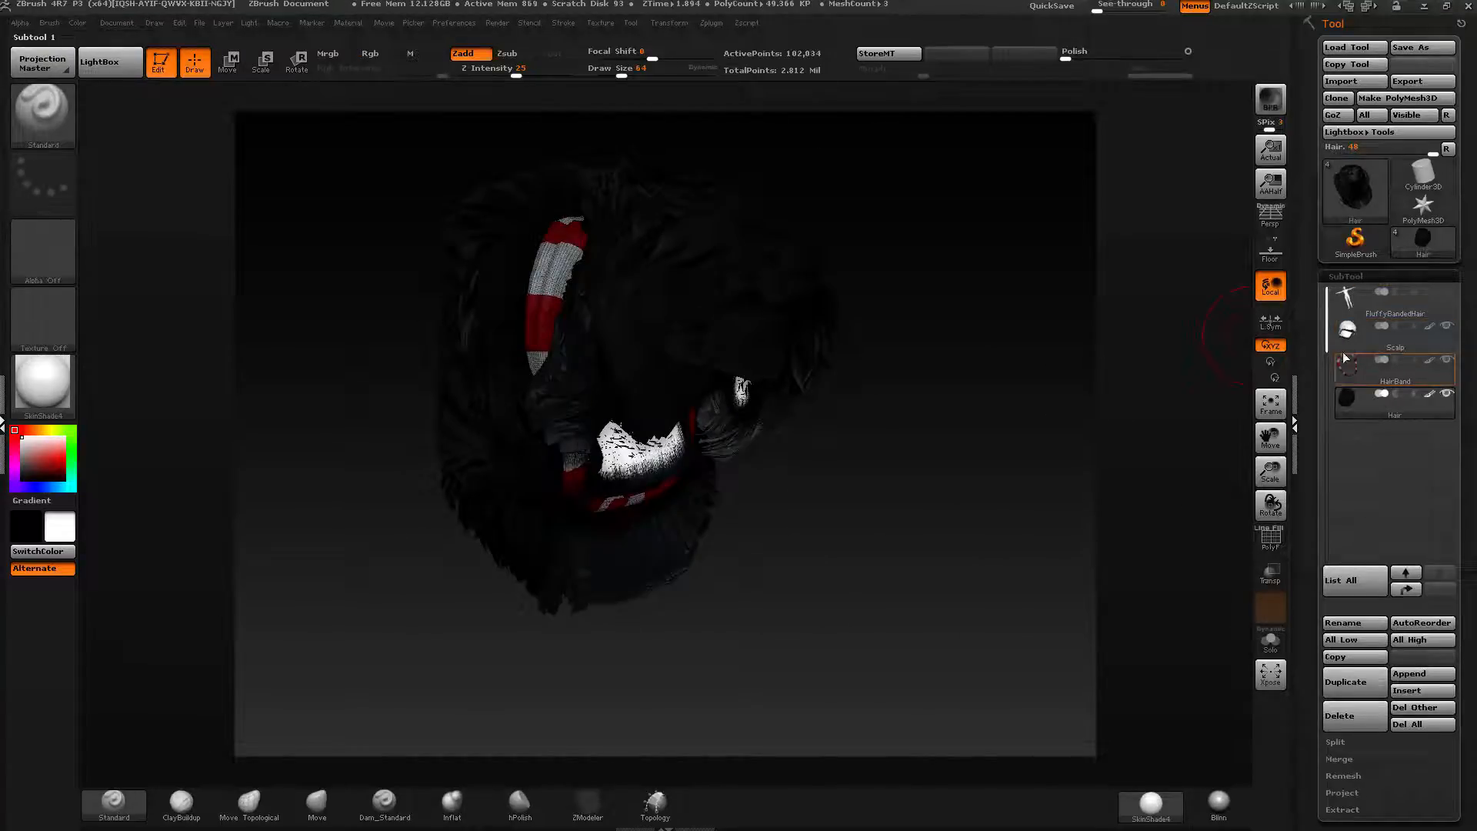
left_click(1347, 275)
right_click_drag(953, 316, 942, 289)
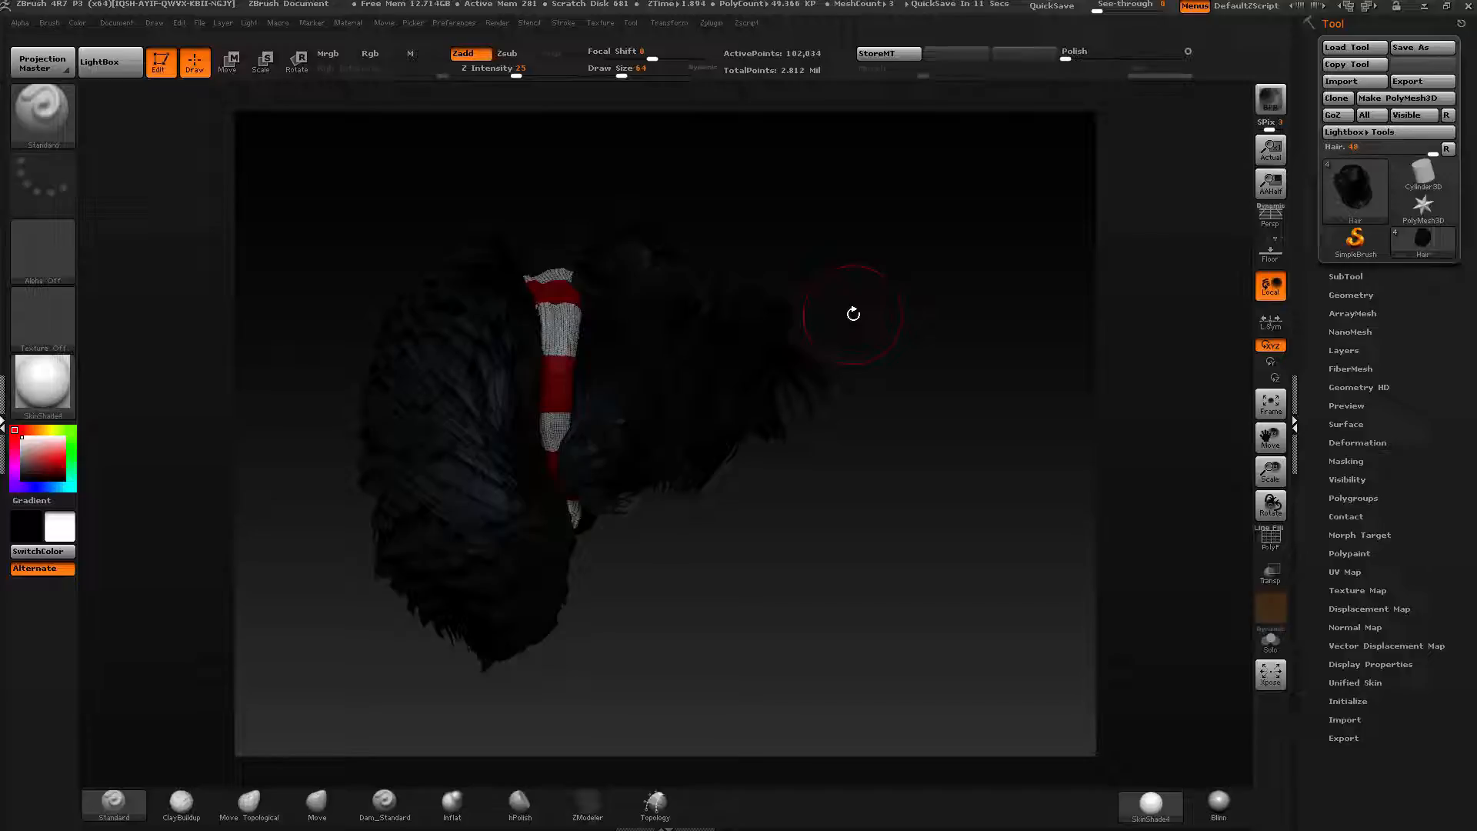
left_click_drag(986, 221, 939, 472)
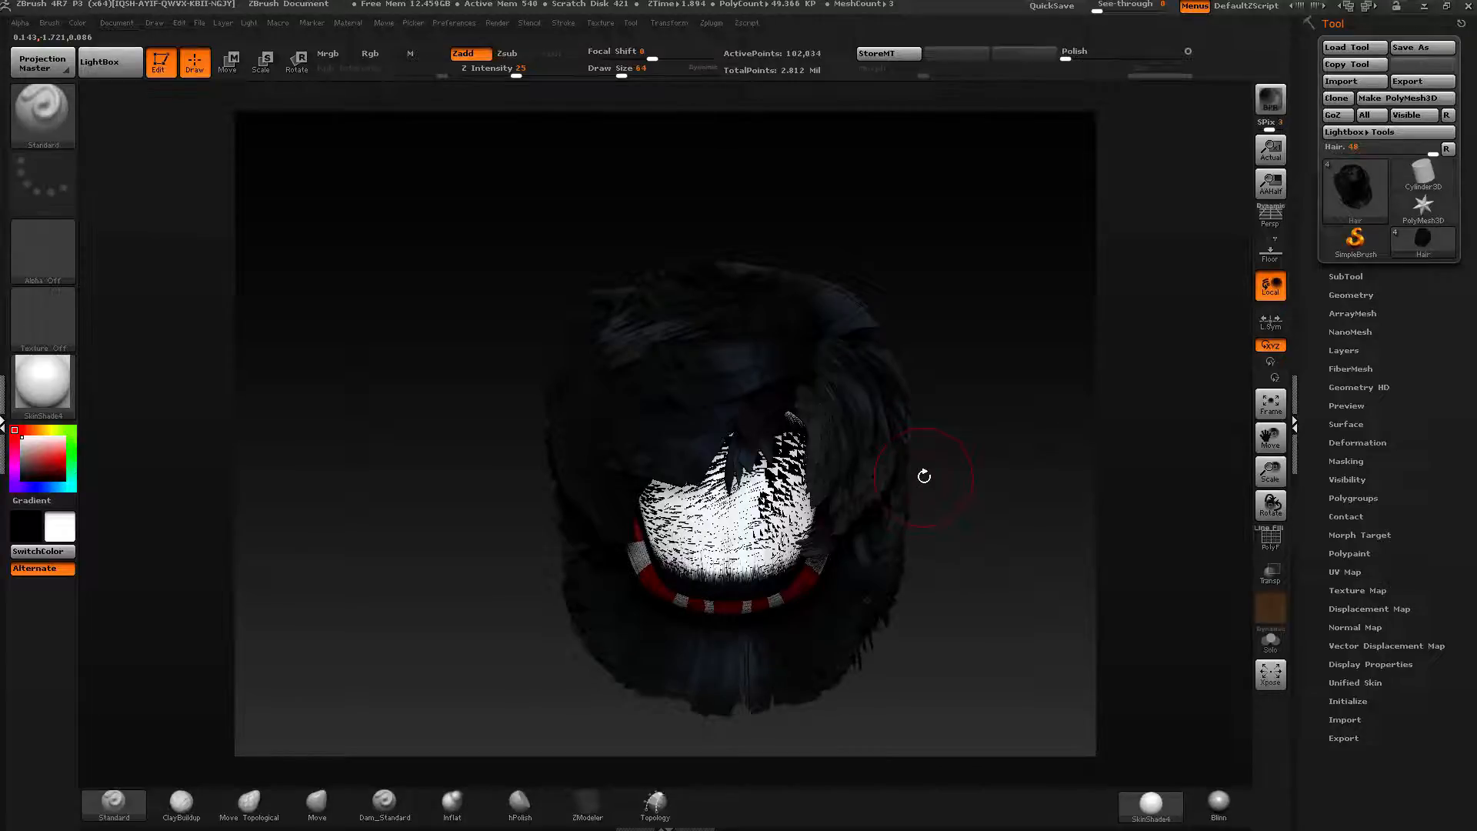
left_click_drag(1072, 323, 1085, 336)
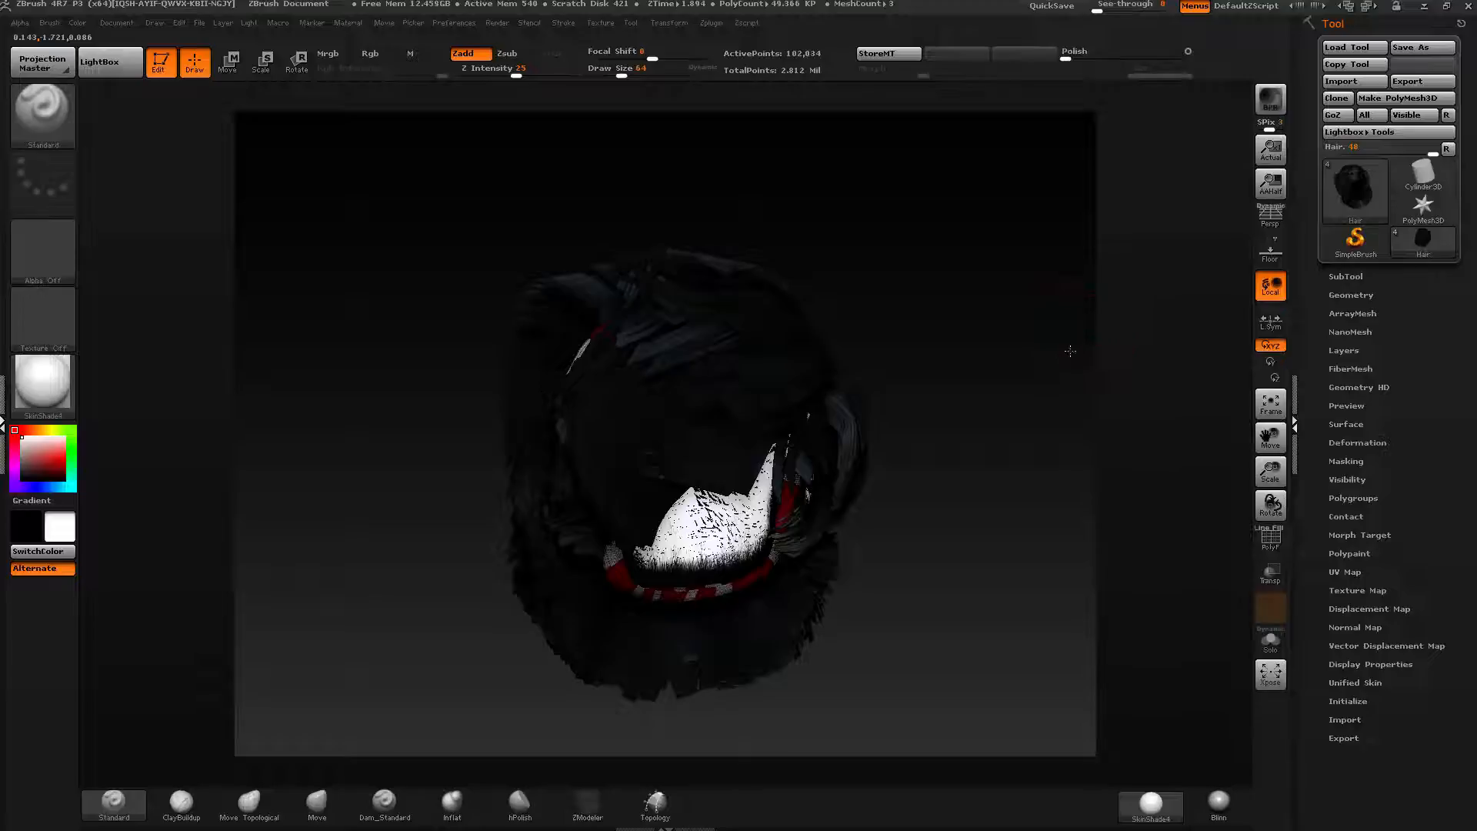
left_click_drag(1070, 351, 1068, 337)
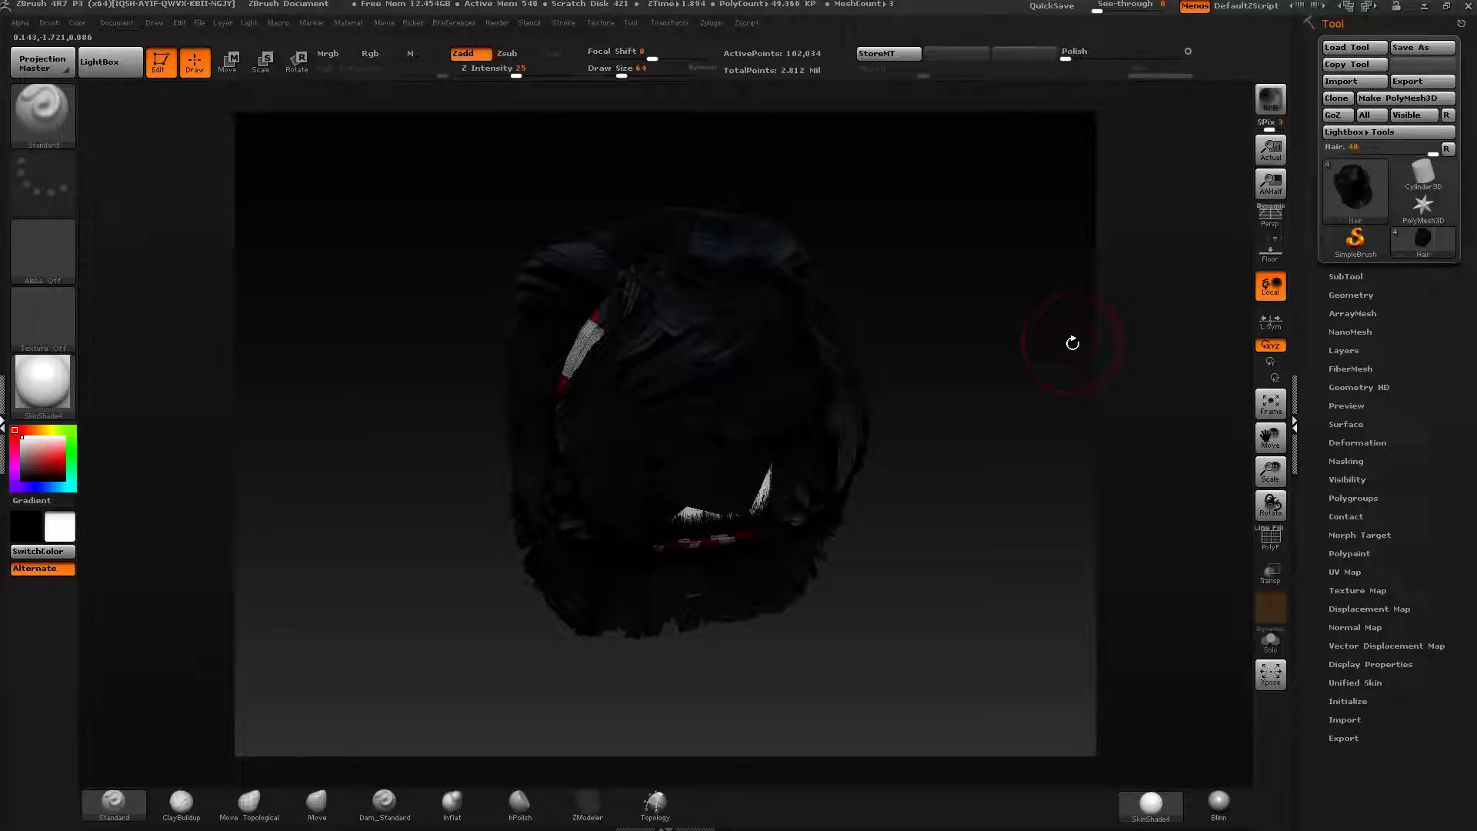
left_click_drag(1062, 336, 1021, 456)
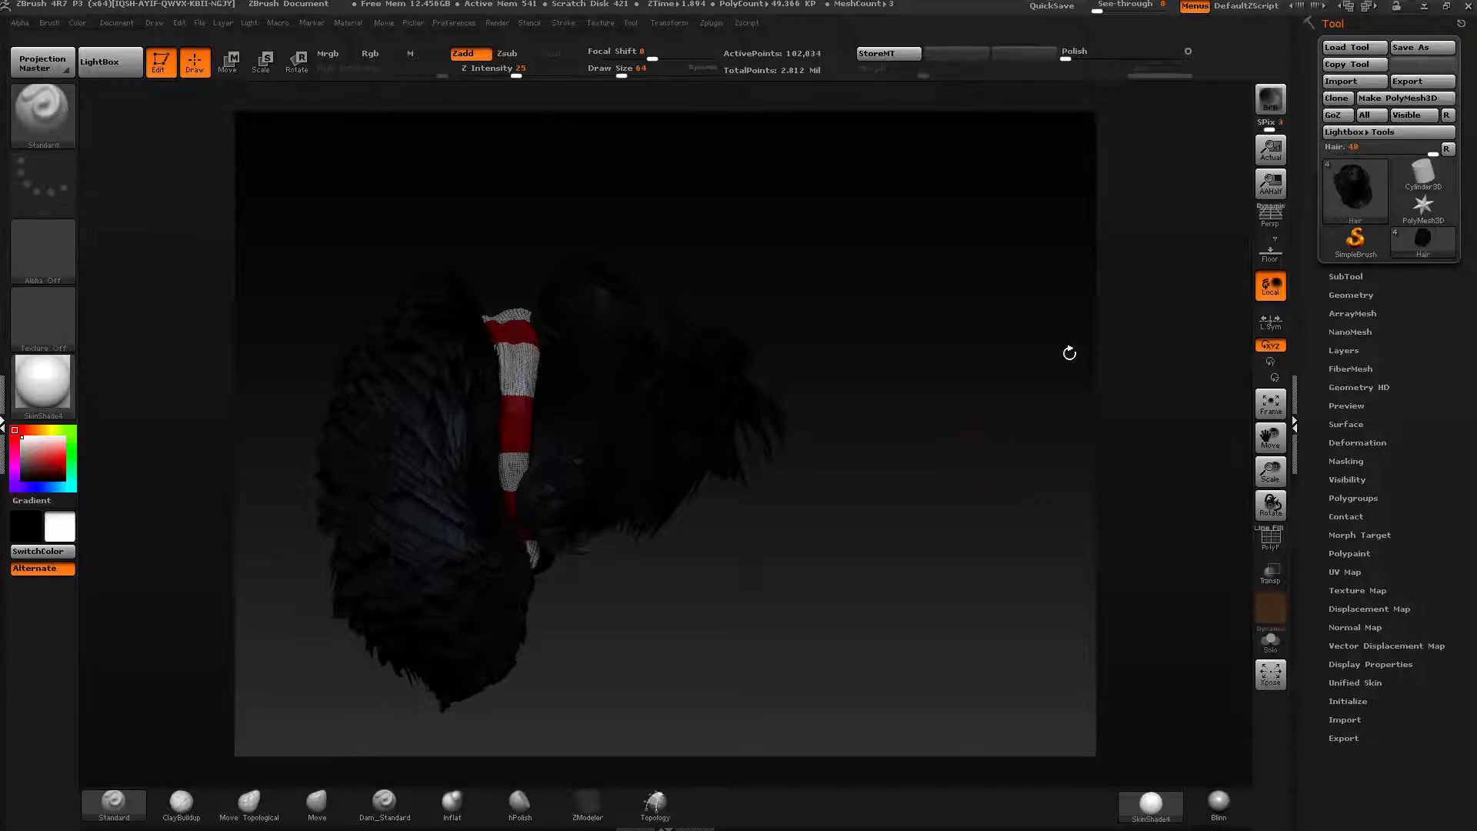
left_click_drag(990, 337, 858, 283)
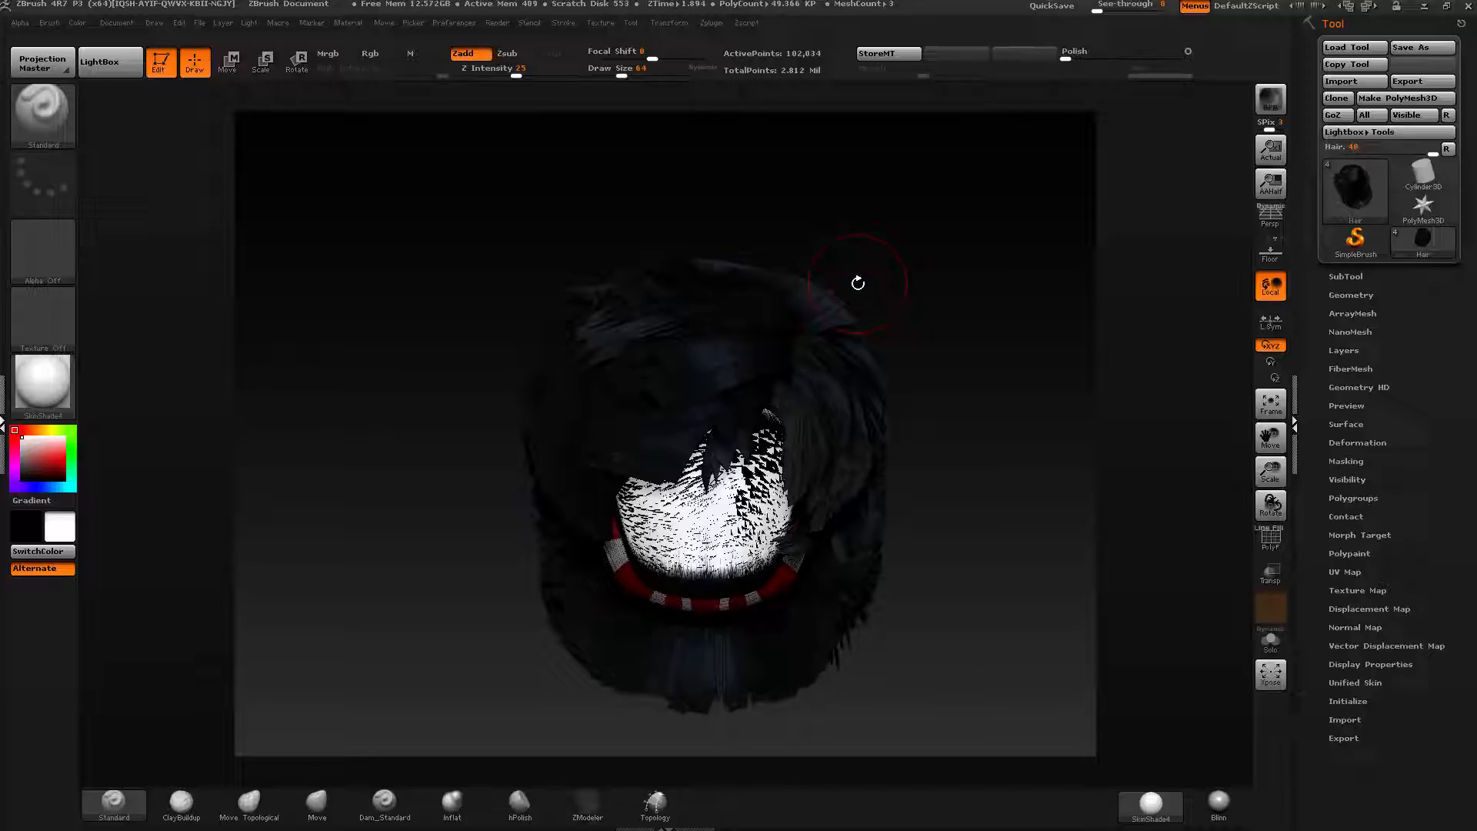
left_click_drag(949, 238, 954, 277)
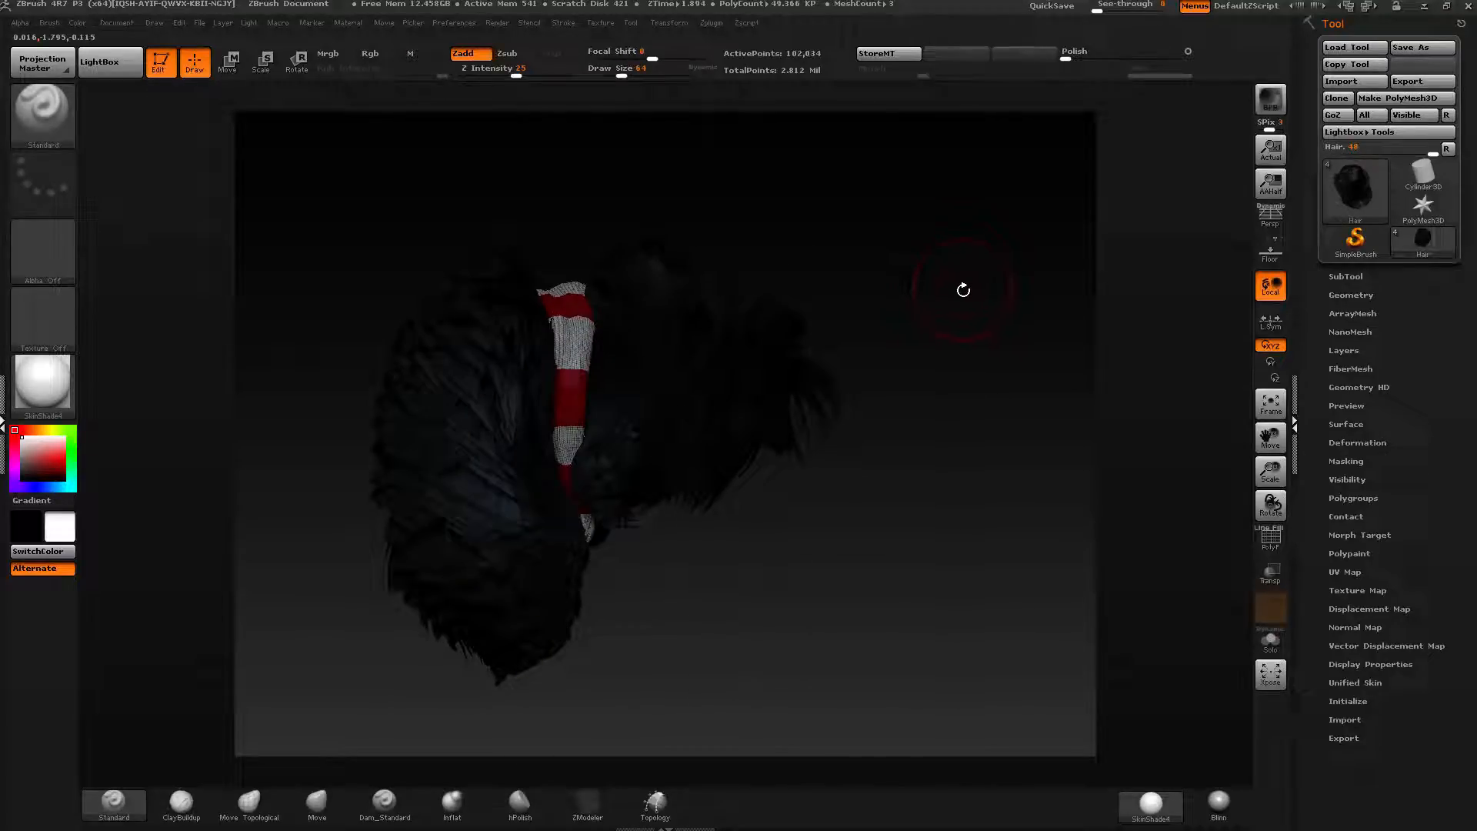
Load the GND_Wavy.ZTL tool from the same Hair folder.
left_click(1348, 49)
left_click(397, 223)
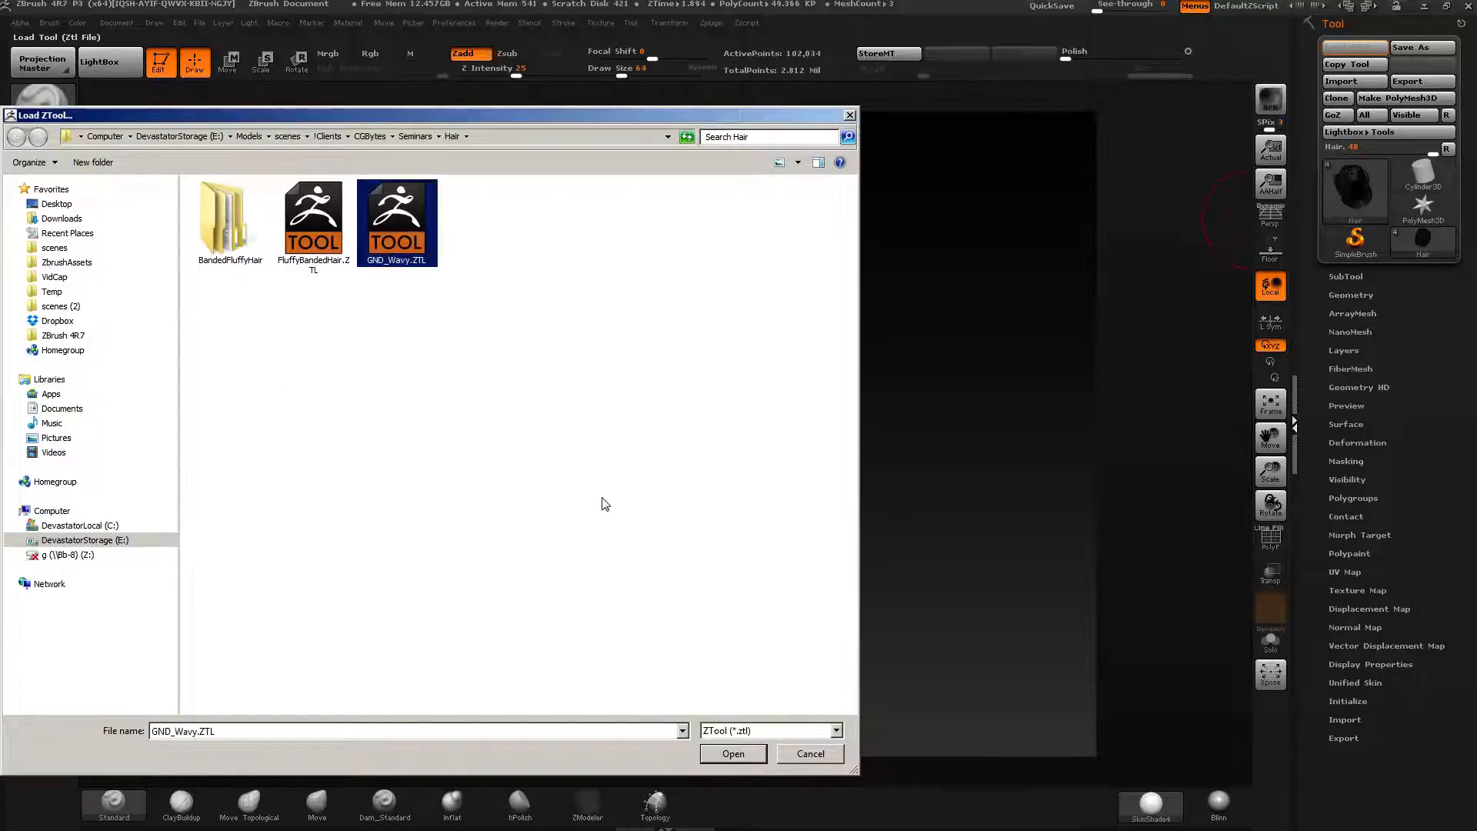
key("Return")
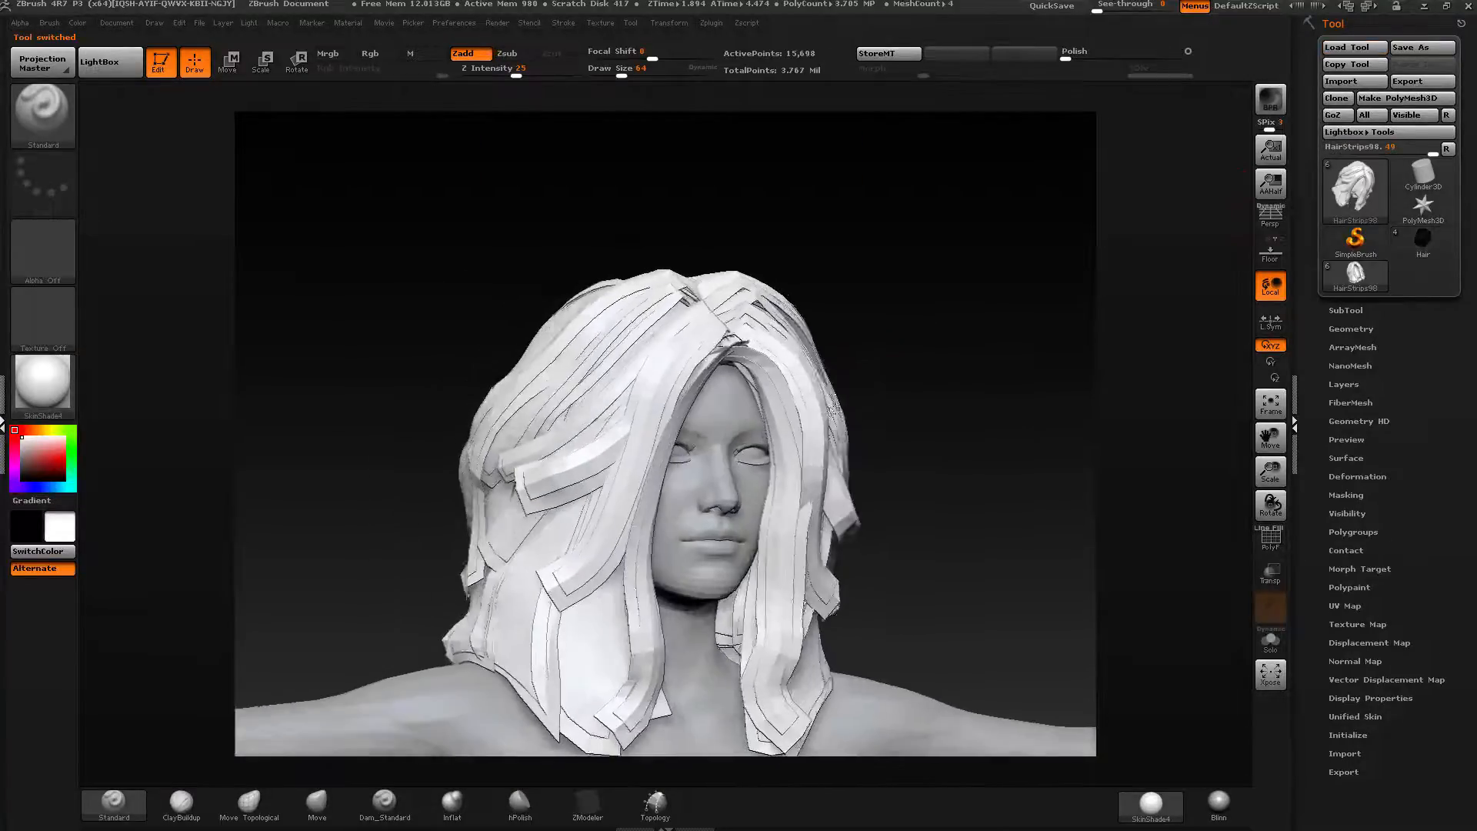
Turn on the PolyFrame display to show the wavy hair strips' polygroups.
left_click_drag(834, 408, 966, 322, "shift")
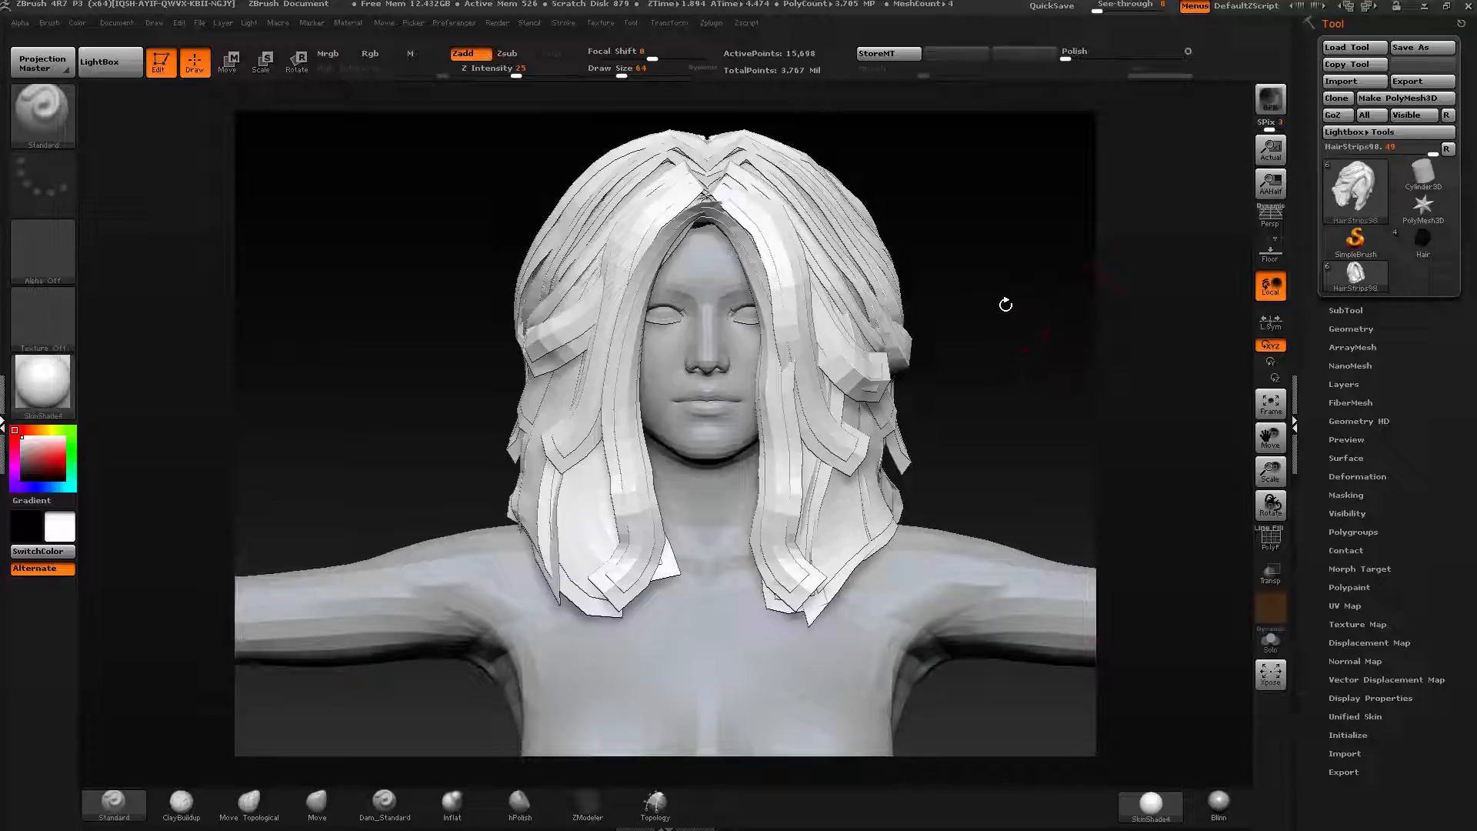
left_click_drag(1043, 301, 994, 320)
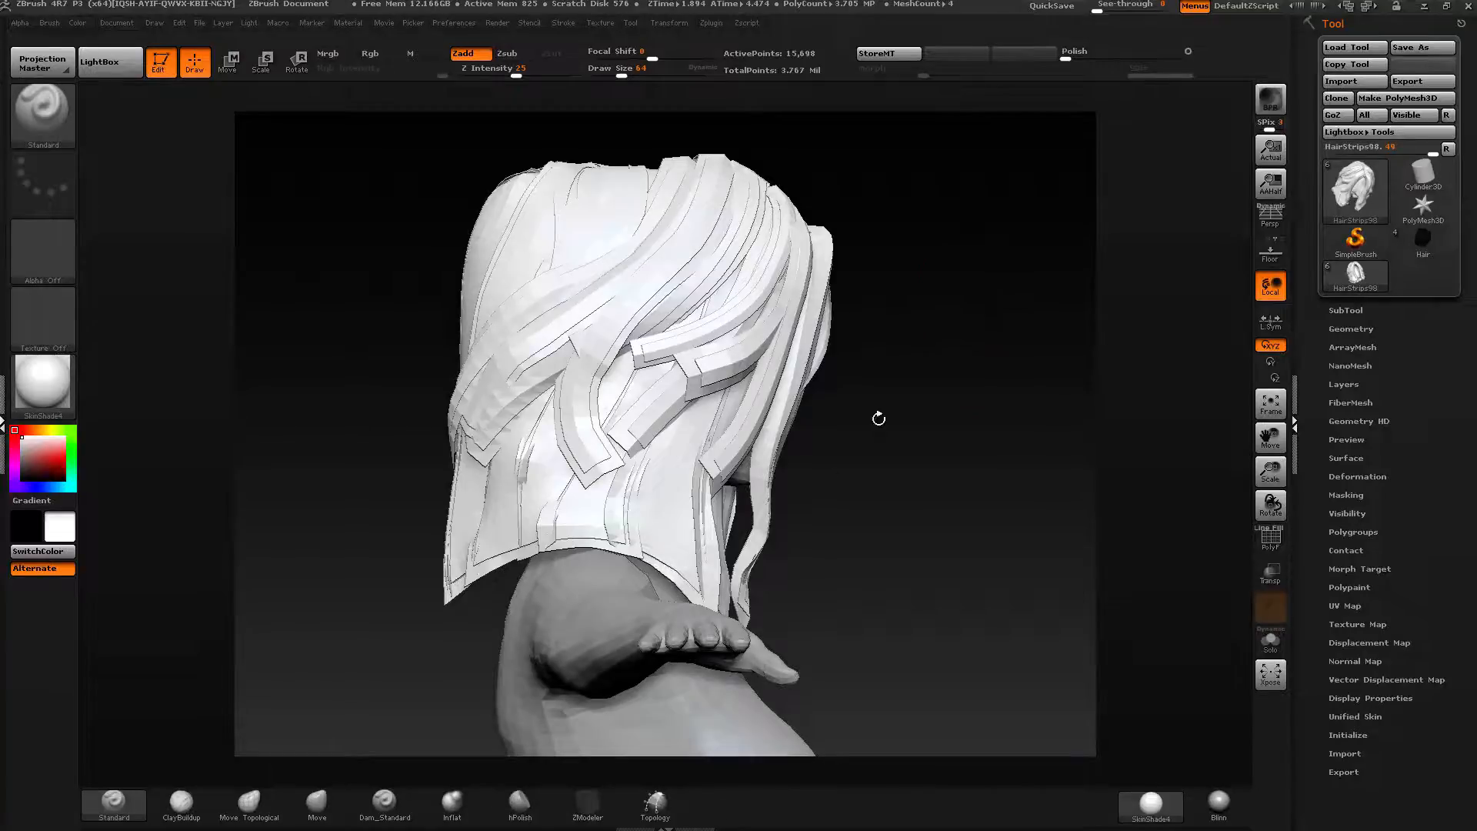
left_click_drag(1060, 625, 982, 478)
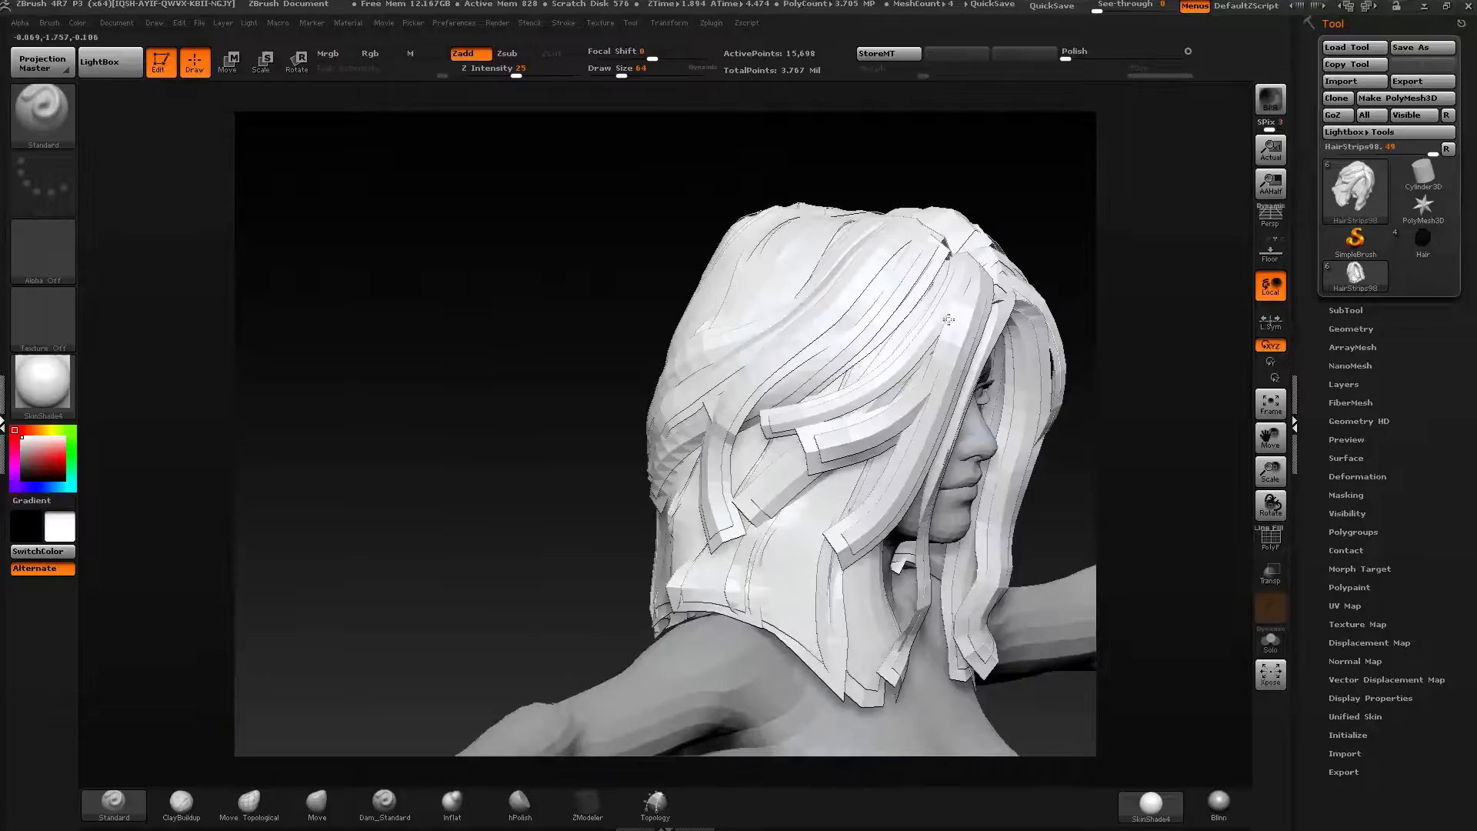
mouse_move(808, 307)
left_mouse_down()
mouse_move(988, 316)
mouse_move(1055, 435)
mouse_move(998, 494)
mouse_move(835, 485)
left_mouse_up()
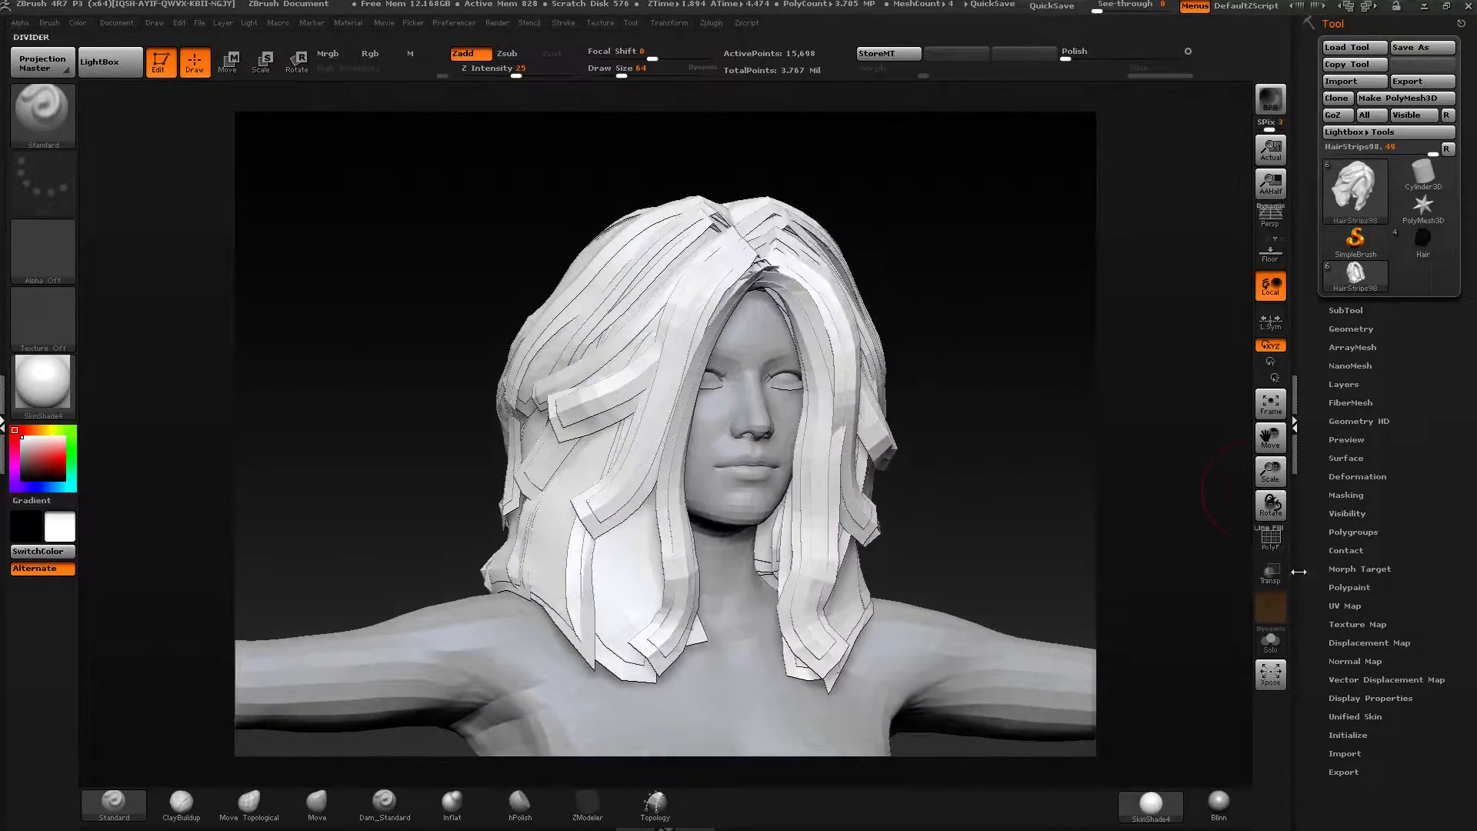
left_click(1271, 538)
left_click_drag(990, 482, 930, 412)
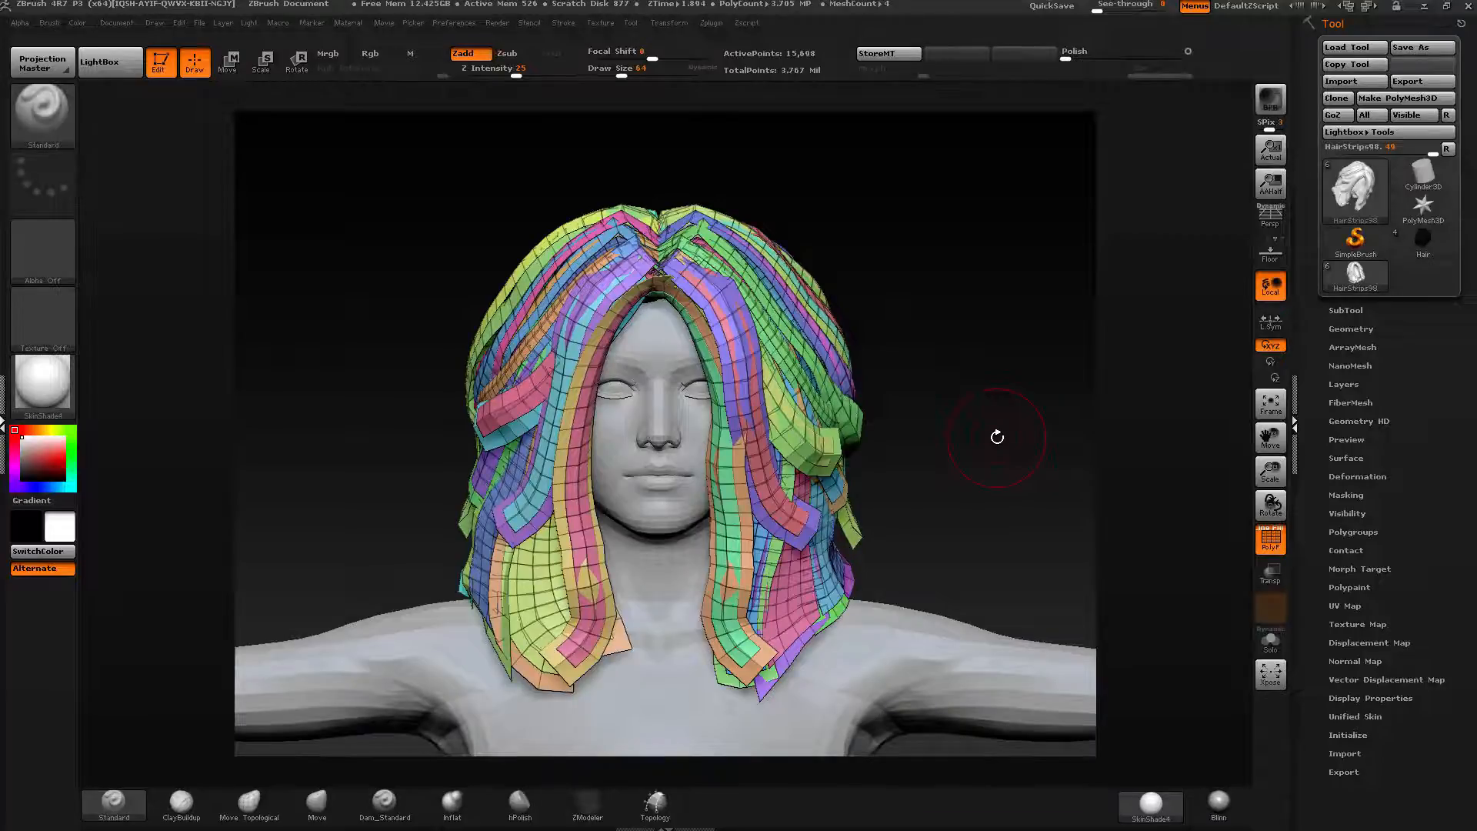
left_click_drag(997, 437, 801, 254)
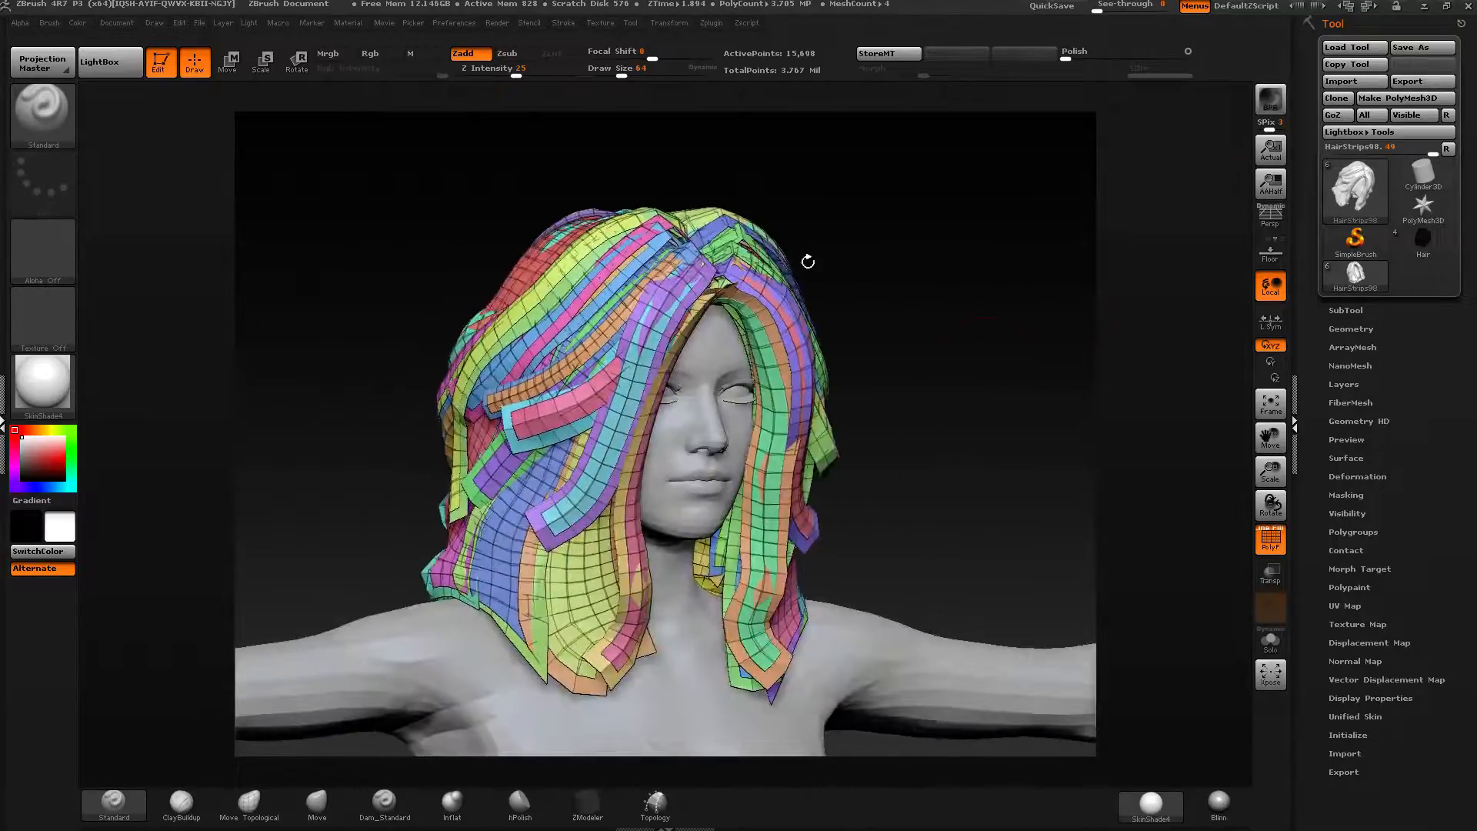
left_click_drag(1313, 665, 1316, 644)
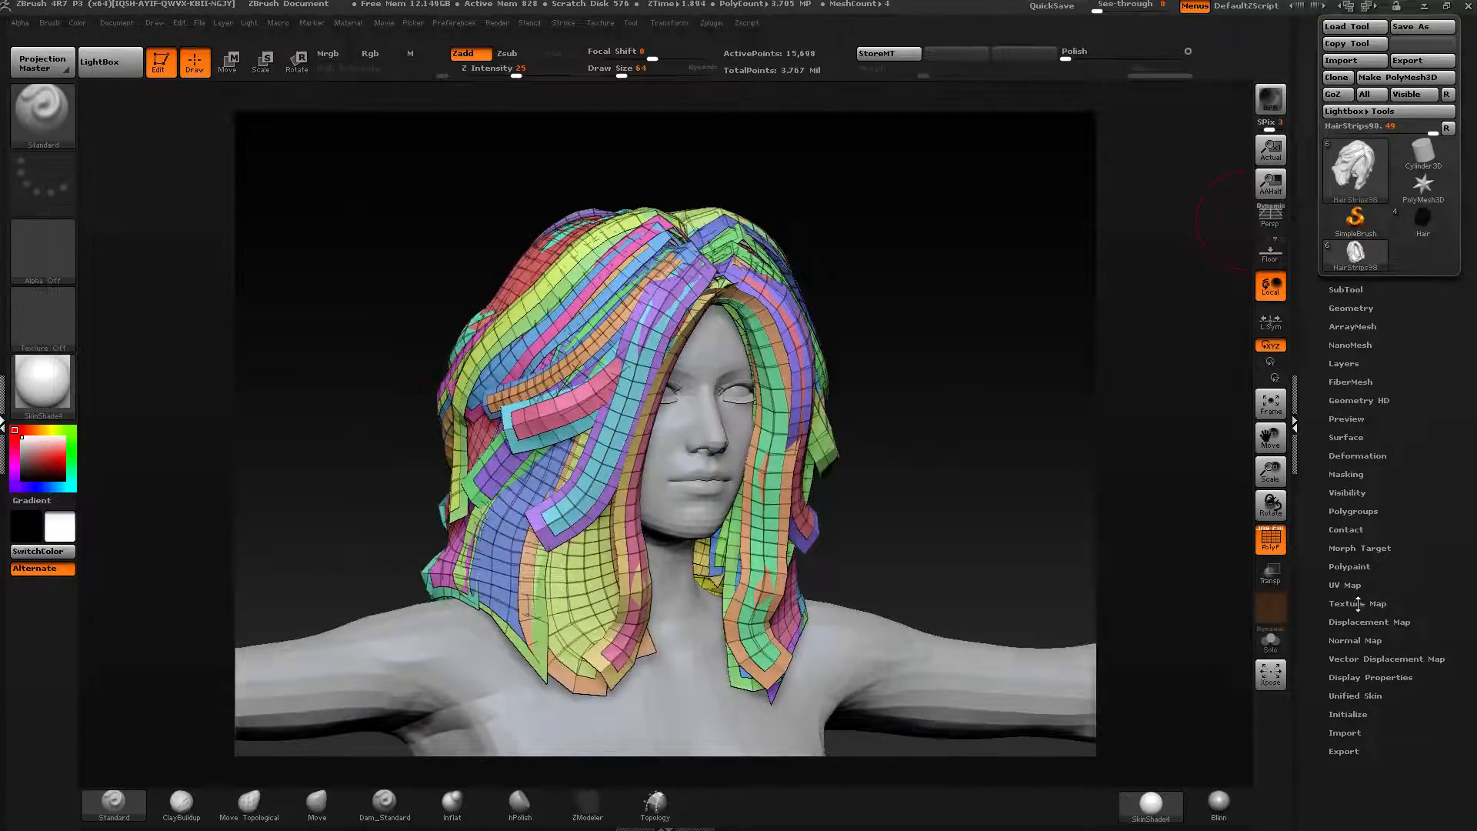
Orbit around the wavy hair strips model to inspect its polygrouped strips from several angles.
left_click(1359, 604)
left_click(1351, 604)
left_click_drag(1313, 538, 1314, 512)
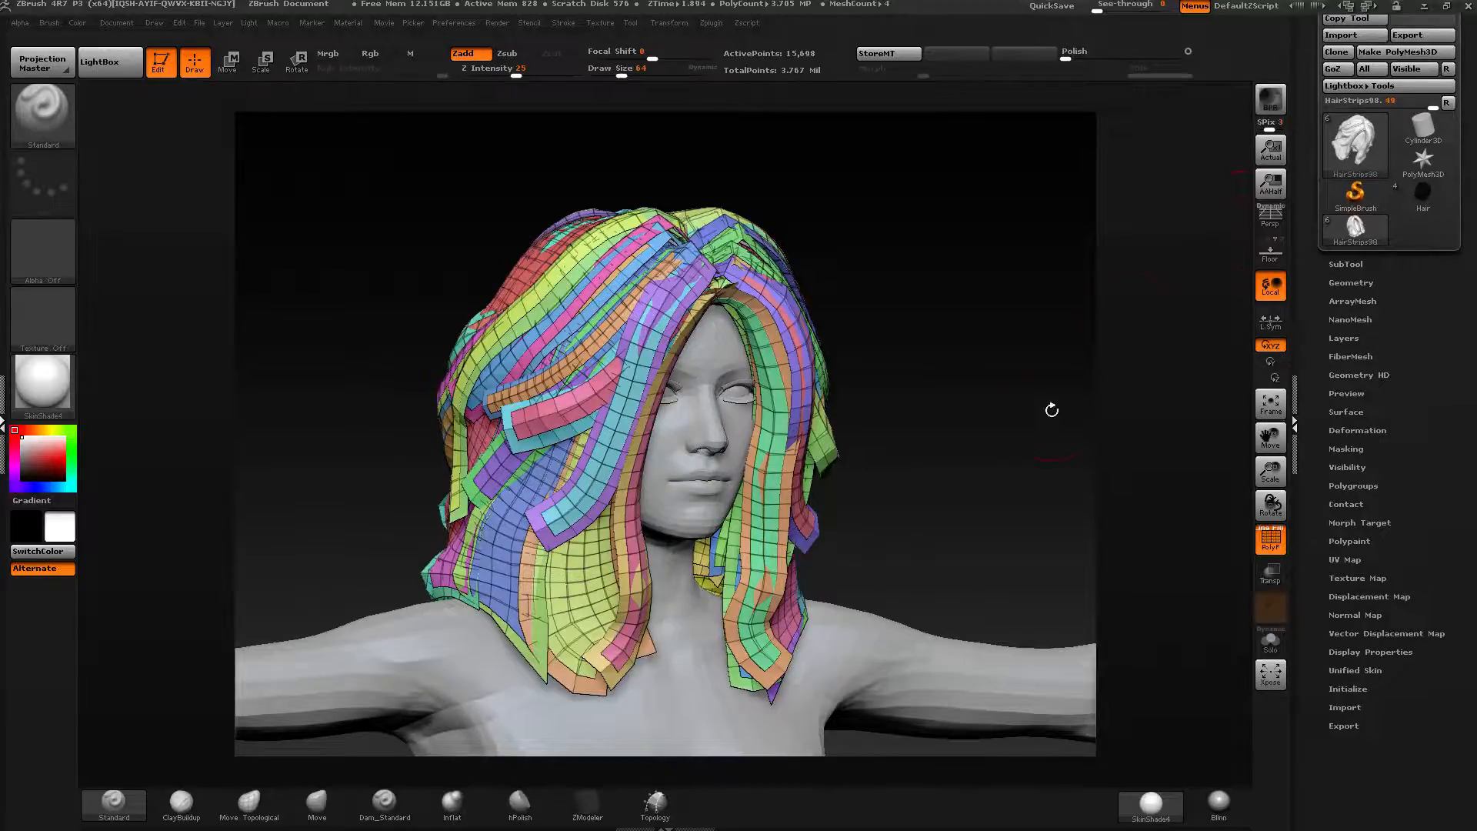
left_click_drag(1034, 449, 1058, 448)
left_click_drag(885, 296, 940, 347, "alt")
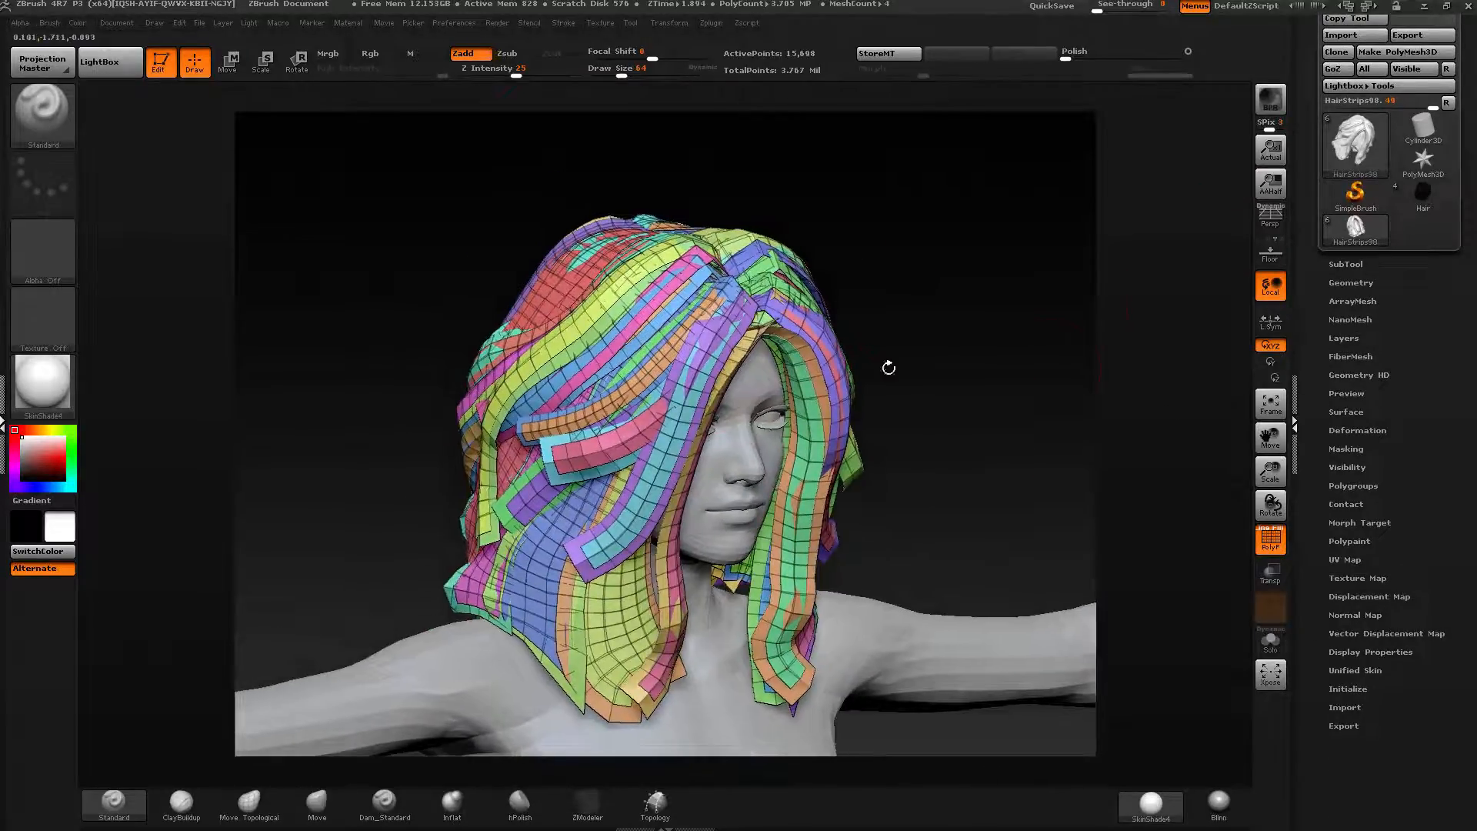
left_click(1442, 200)
left_click_drag(1059, 356, 1002, 356)
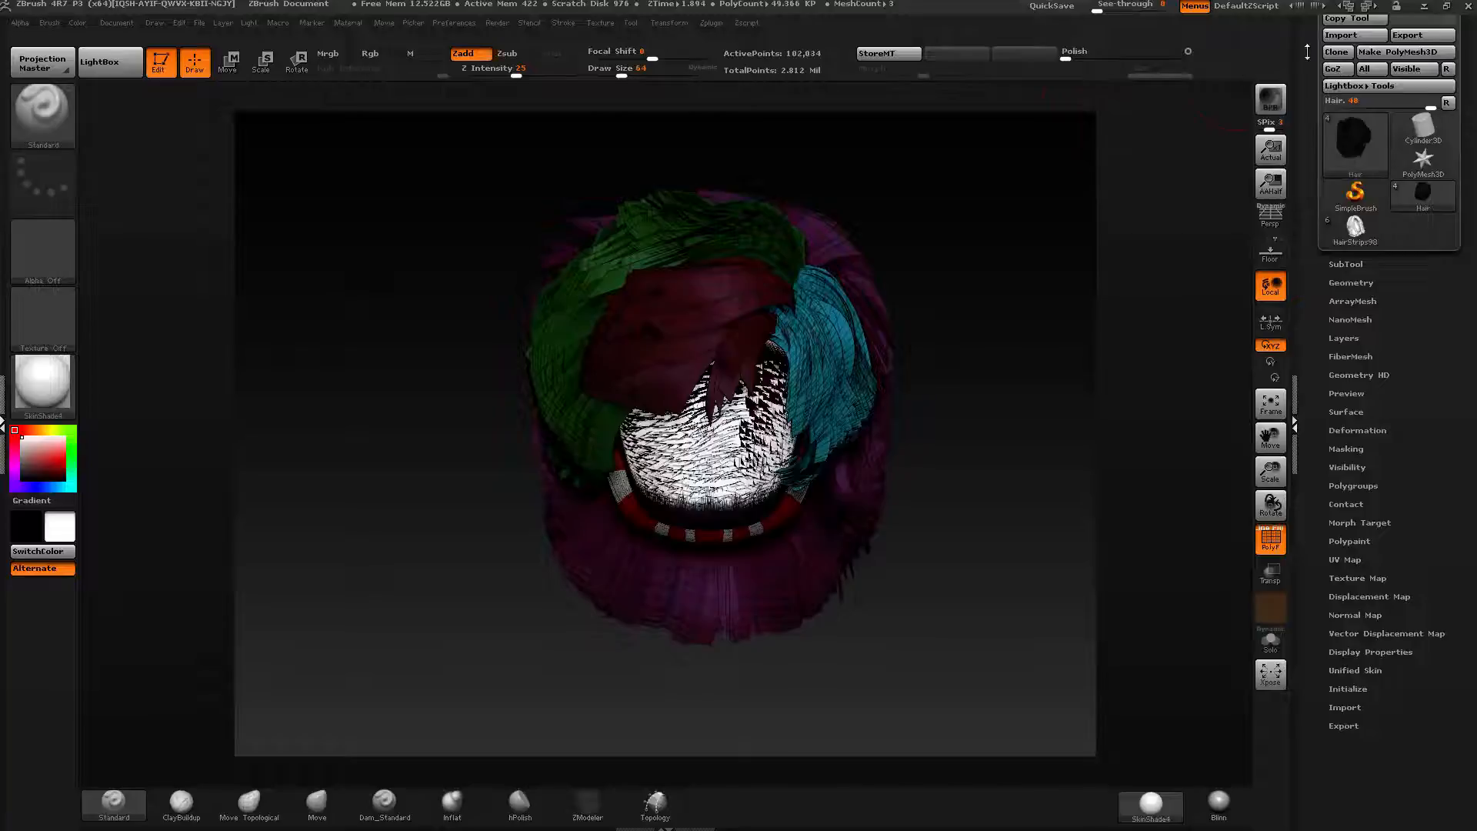
scroll(1329, 147, "up", 2)
left_click(1354, 47)
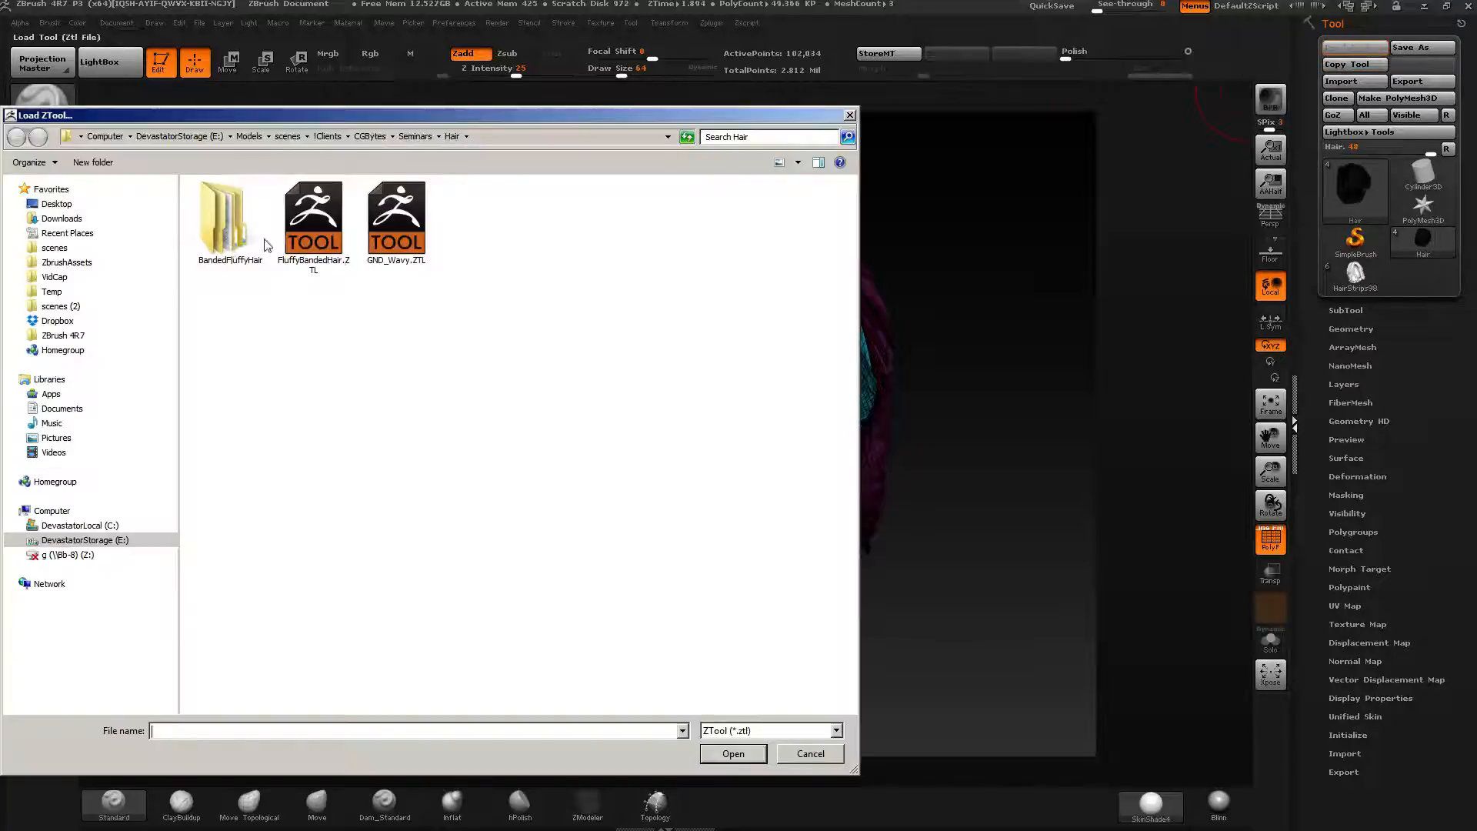
double_click(216, 232)
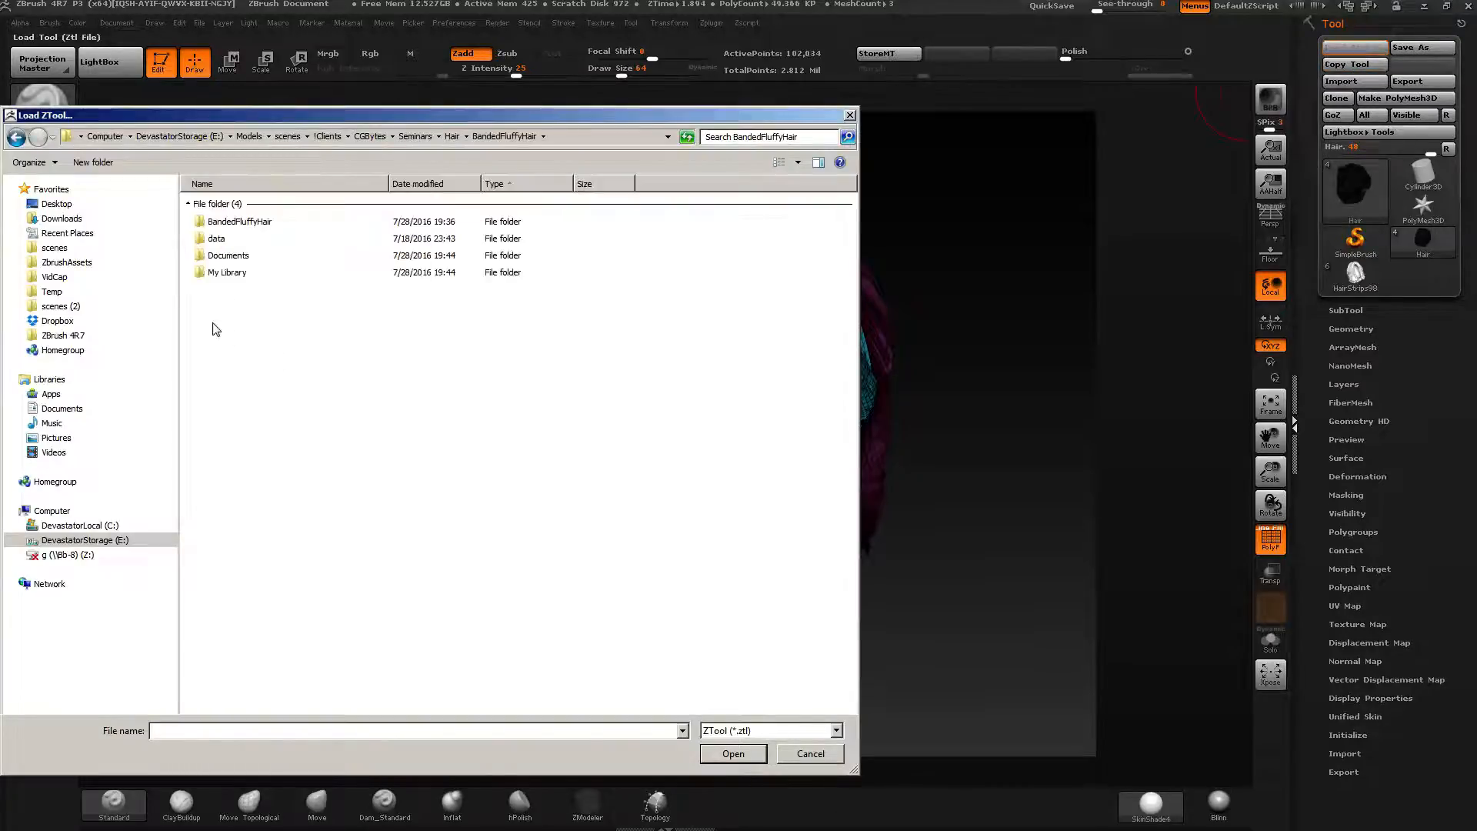
left_click(450, 136)
left_click(411, 136)
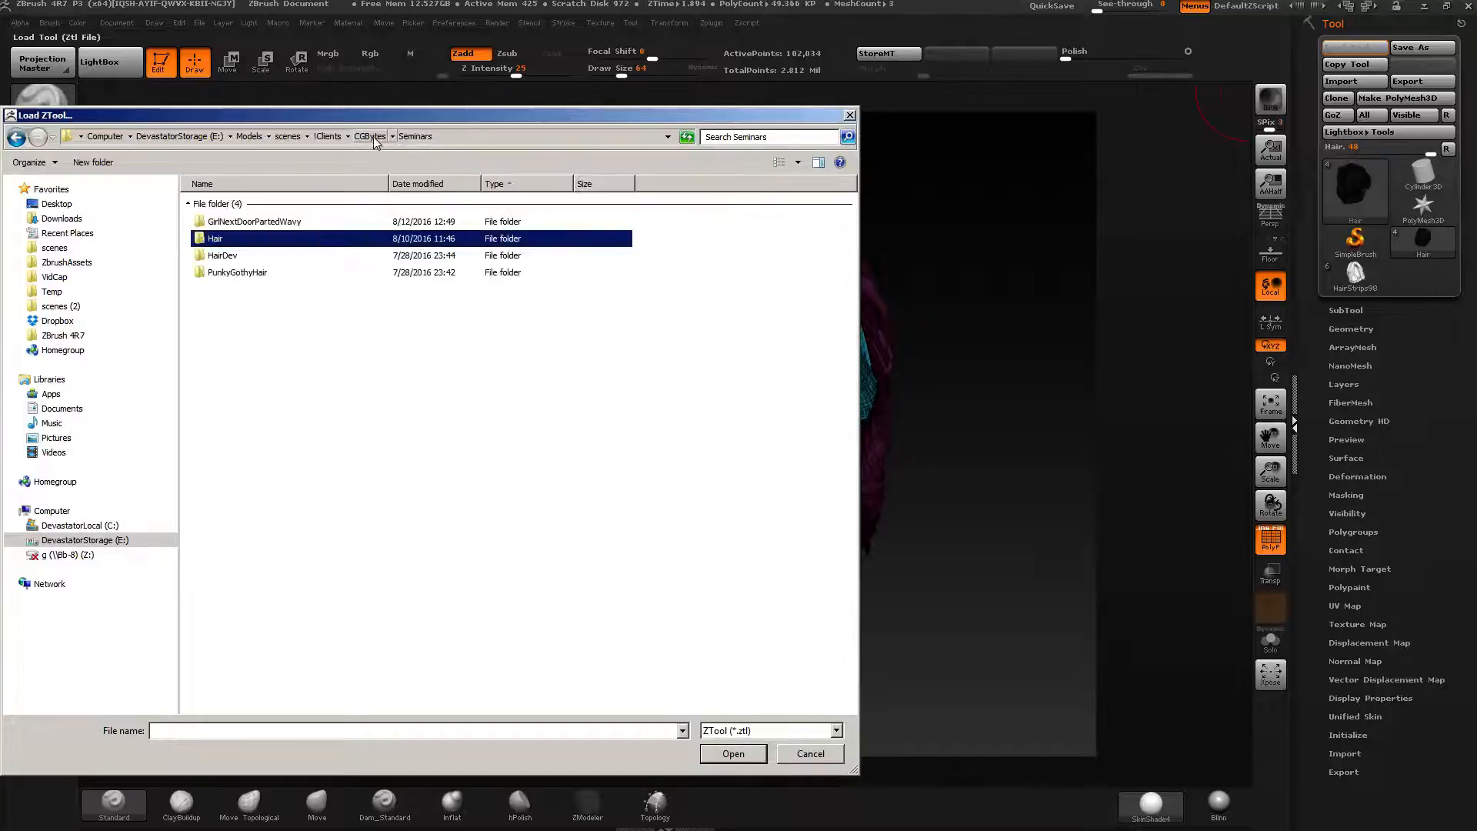
left_click(373, 136)
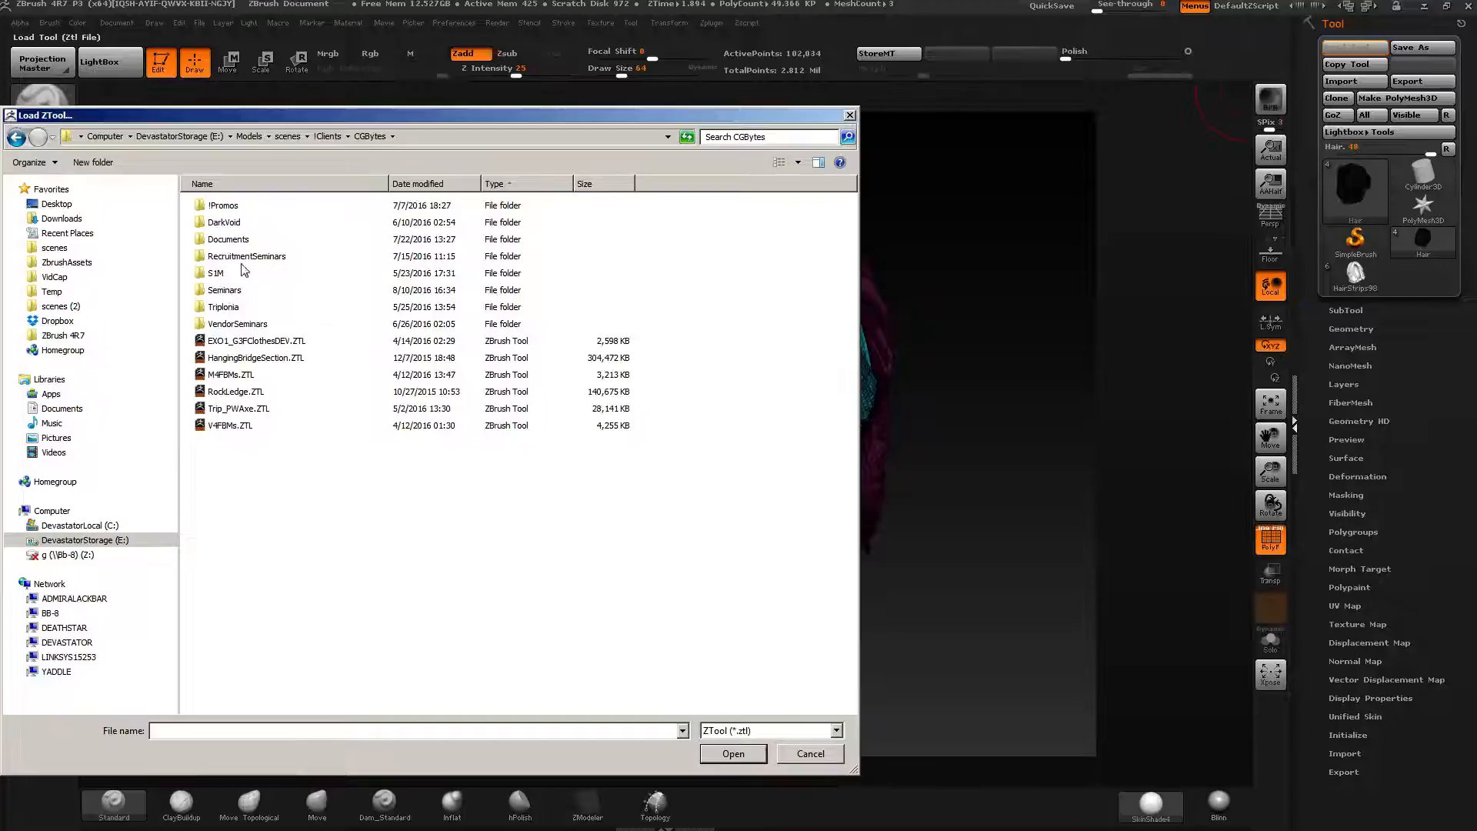
left_click(219, 274)
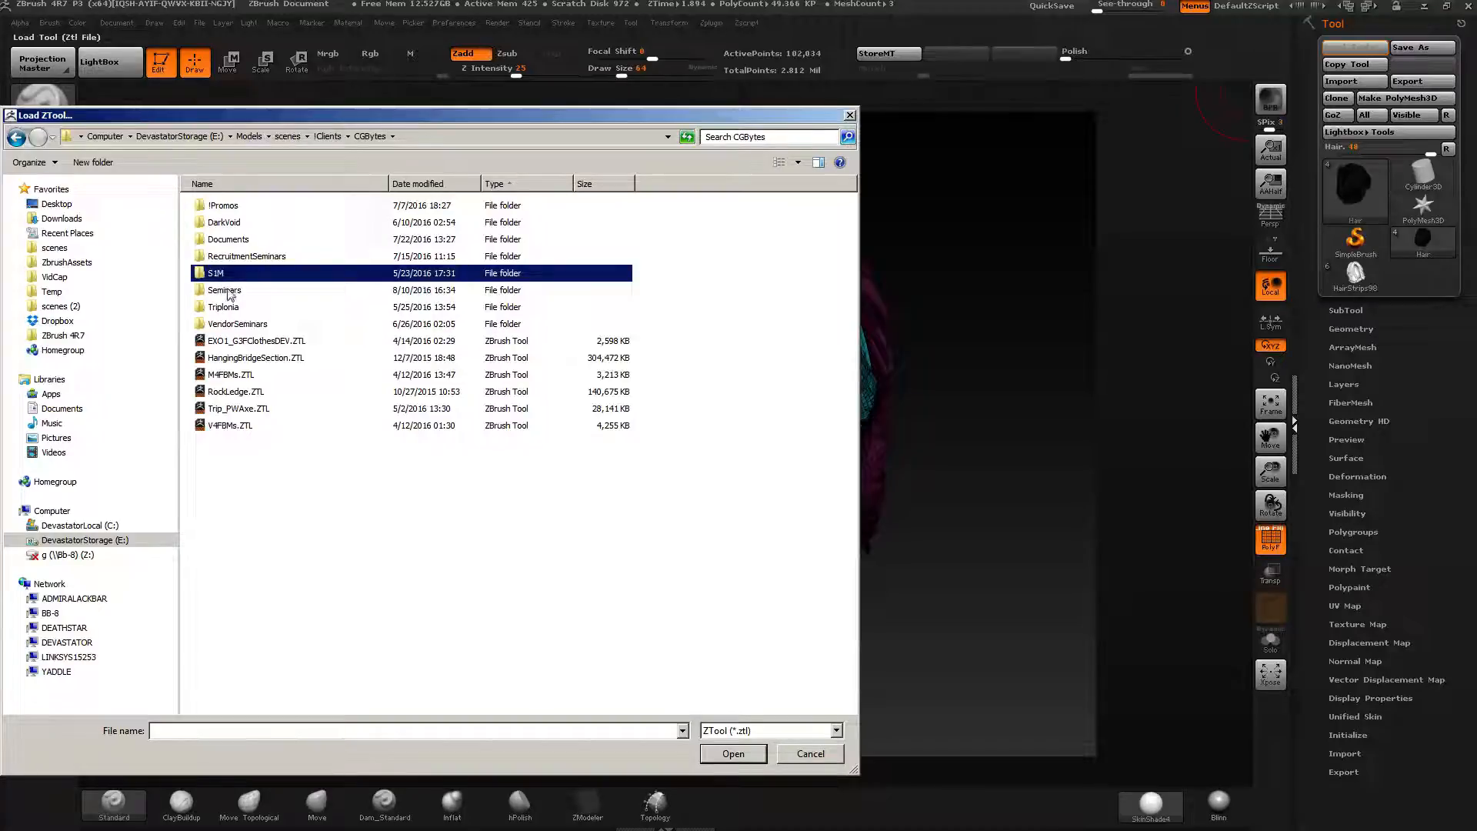
double_click(225, 291)
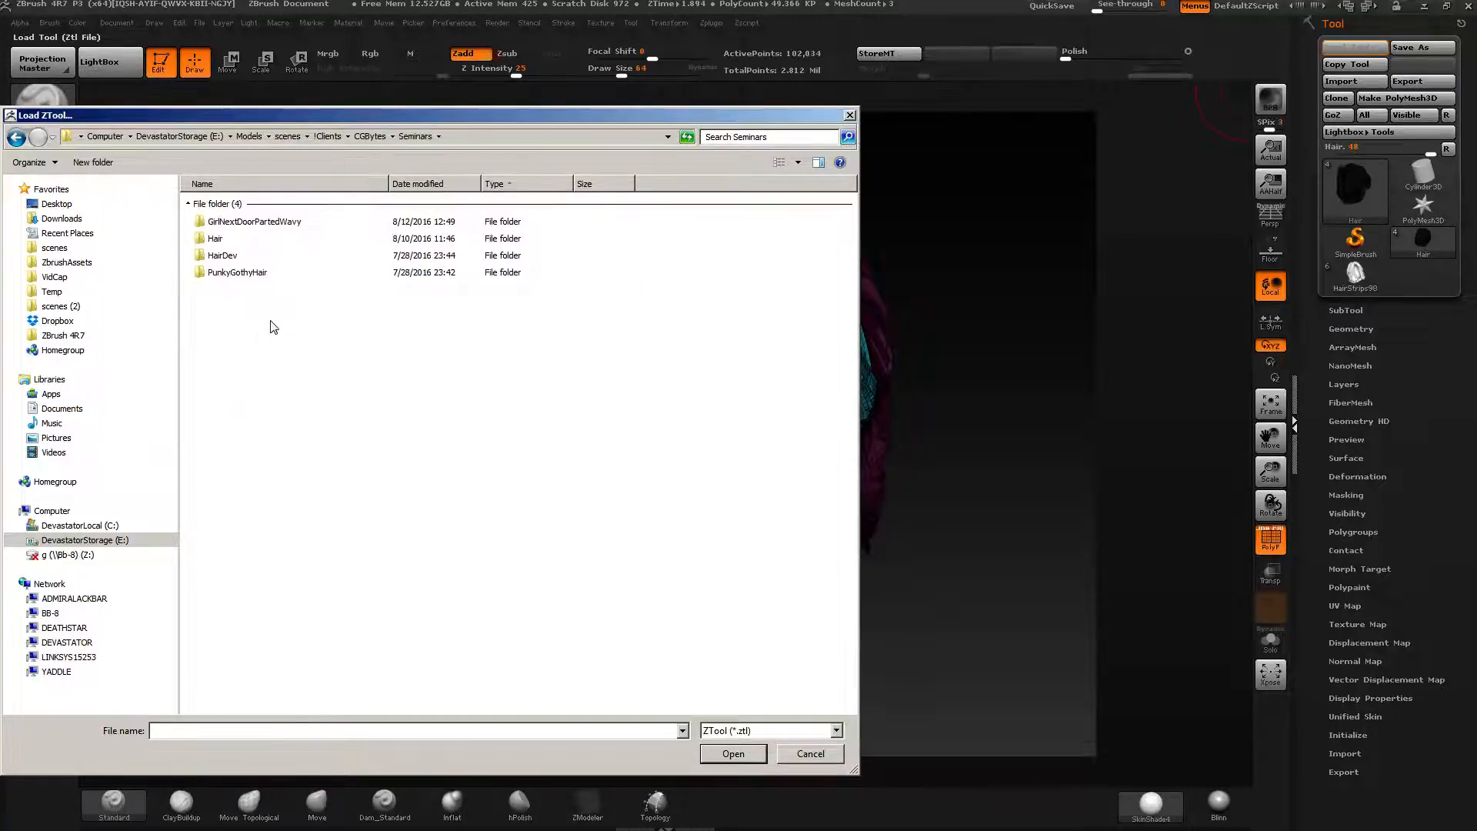
double_click(218, 257)
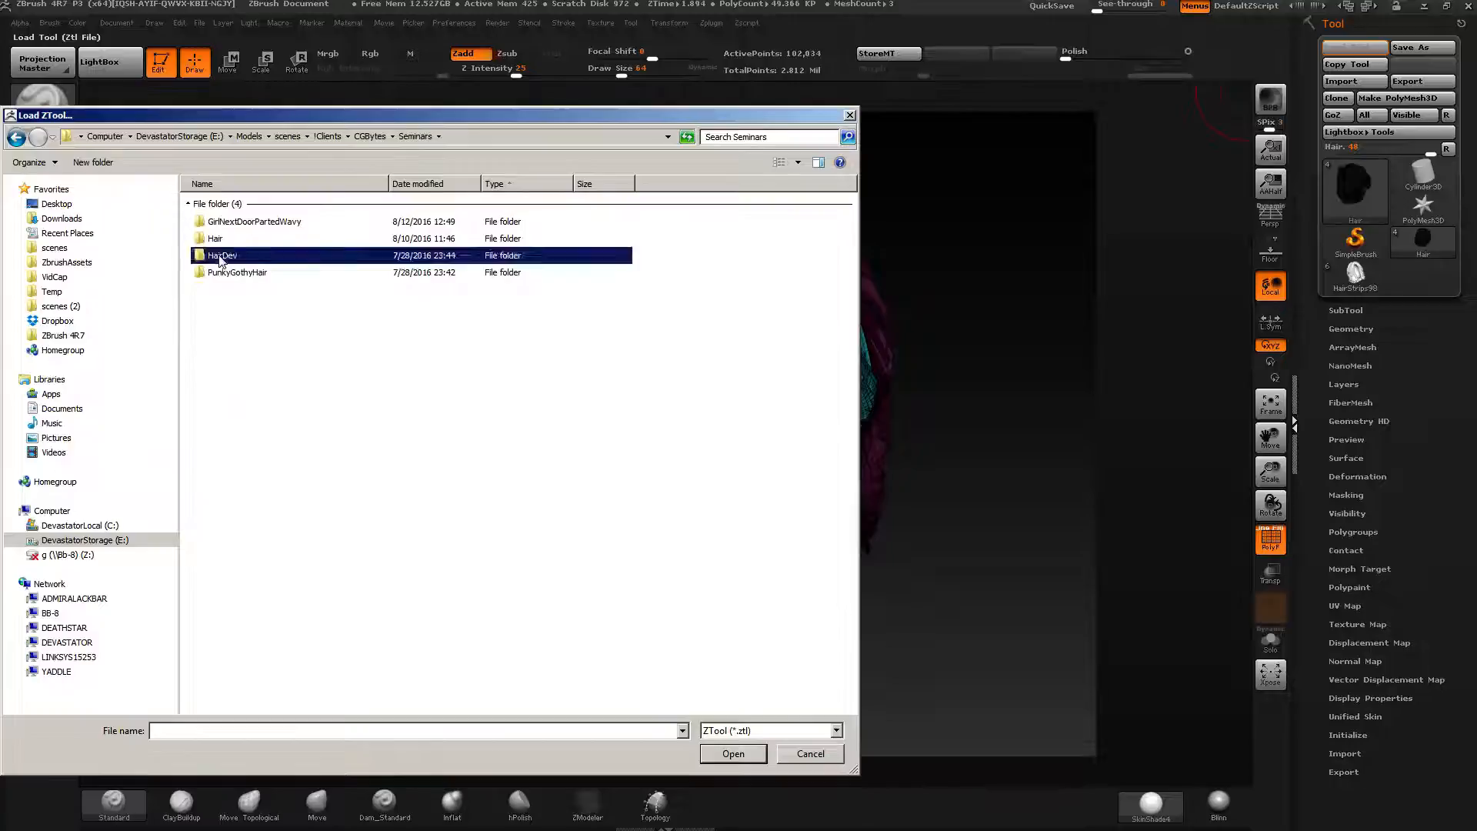
left_click(416, 137)
double_click(219, 240)
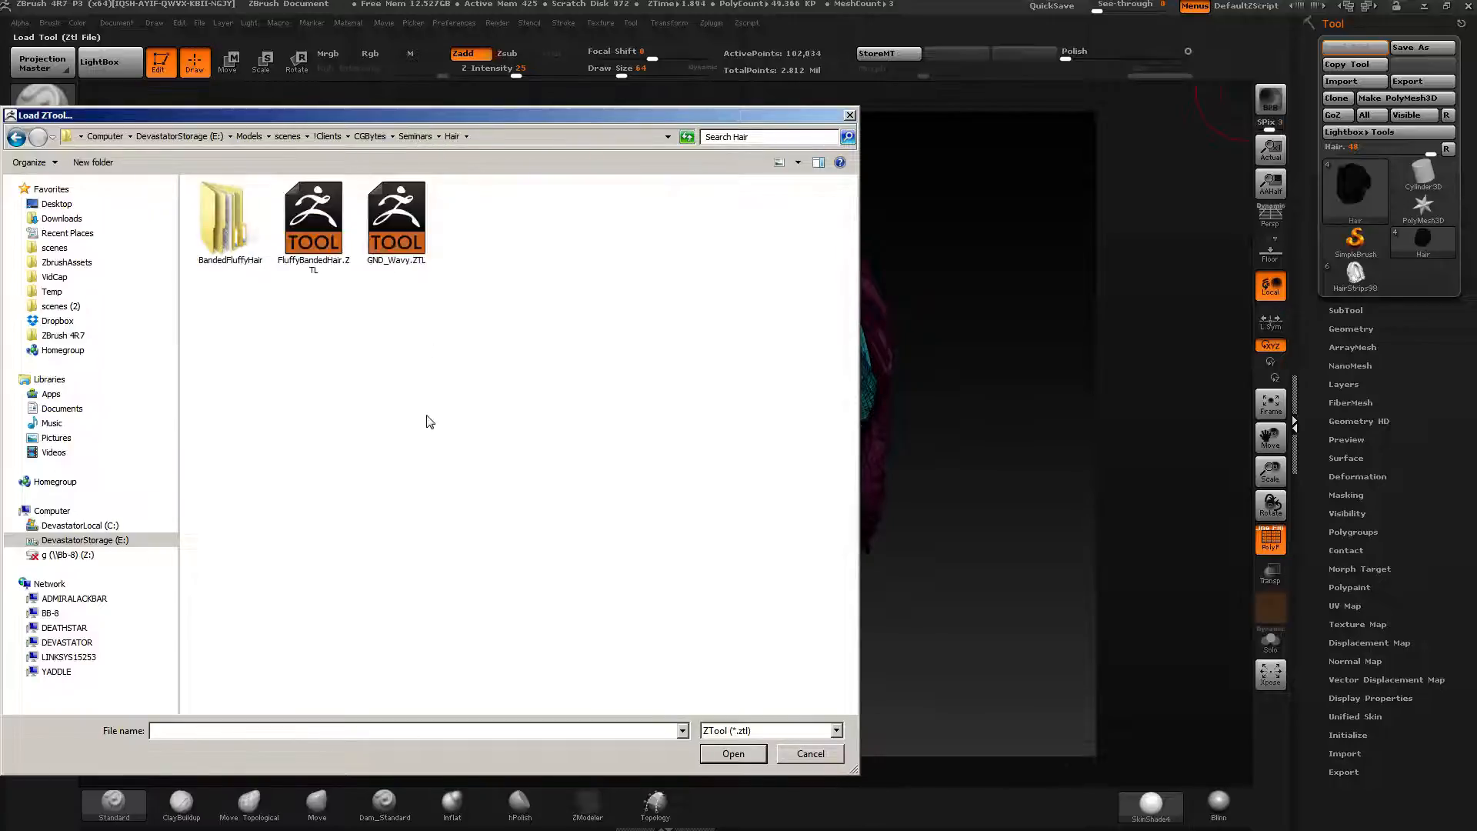
left_click(288, 137)
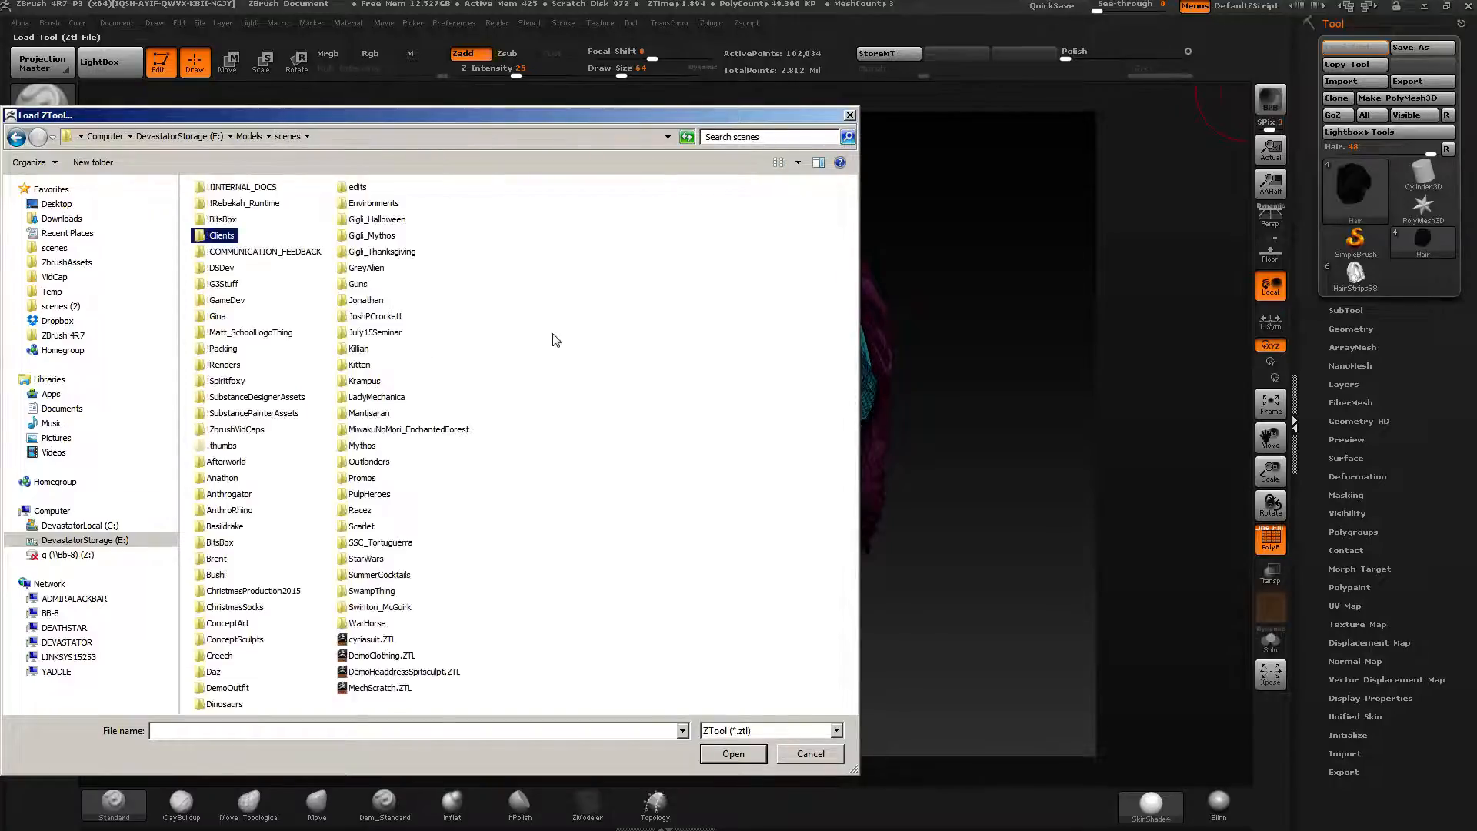
left_click(58, 337)
left_click(841, 748)
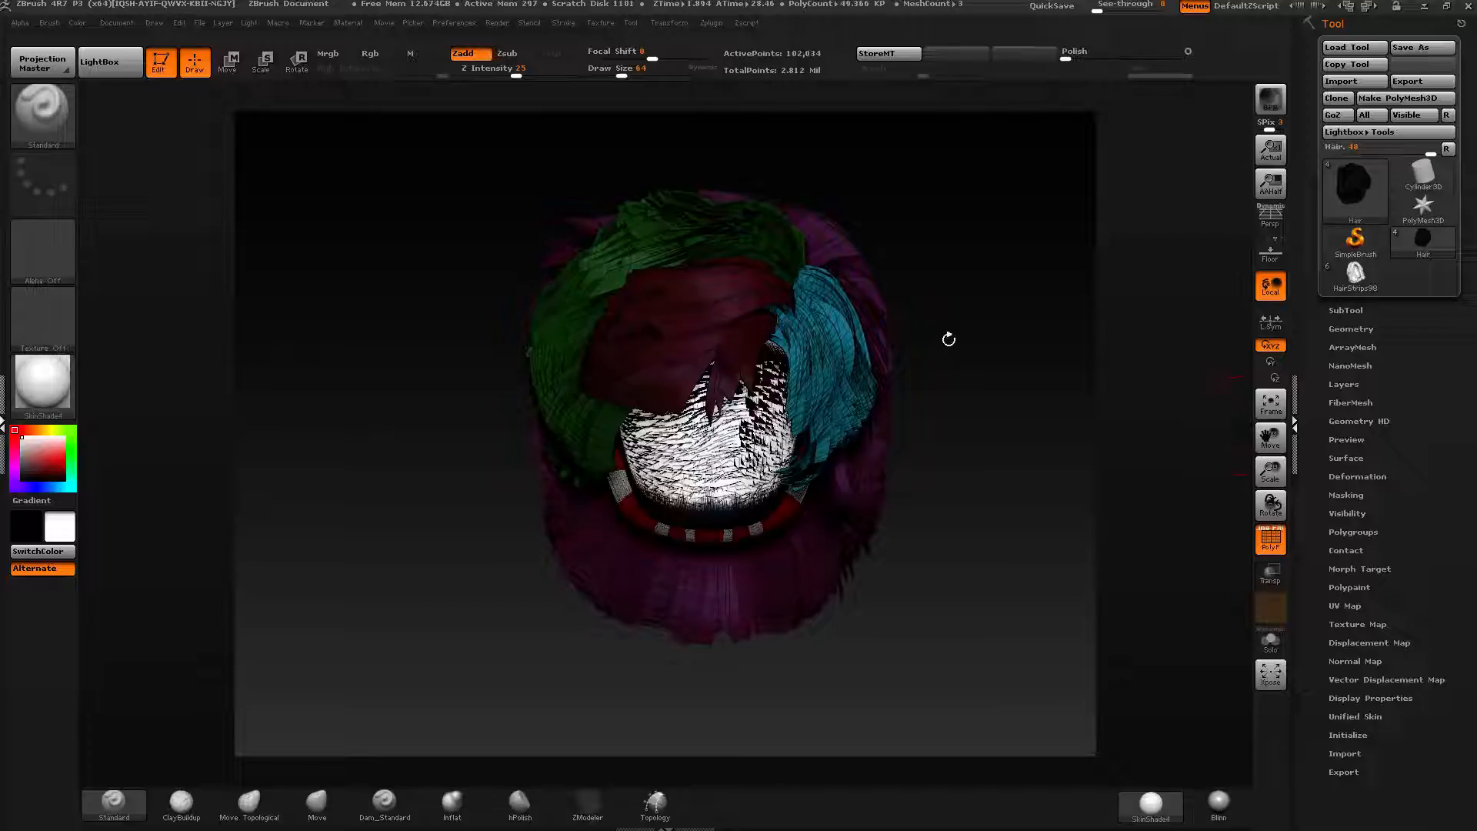
Switch the active tool back to the wavy hair strips model.
left_click_drag(984, 305, 975, 314)
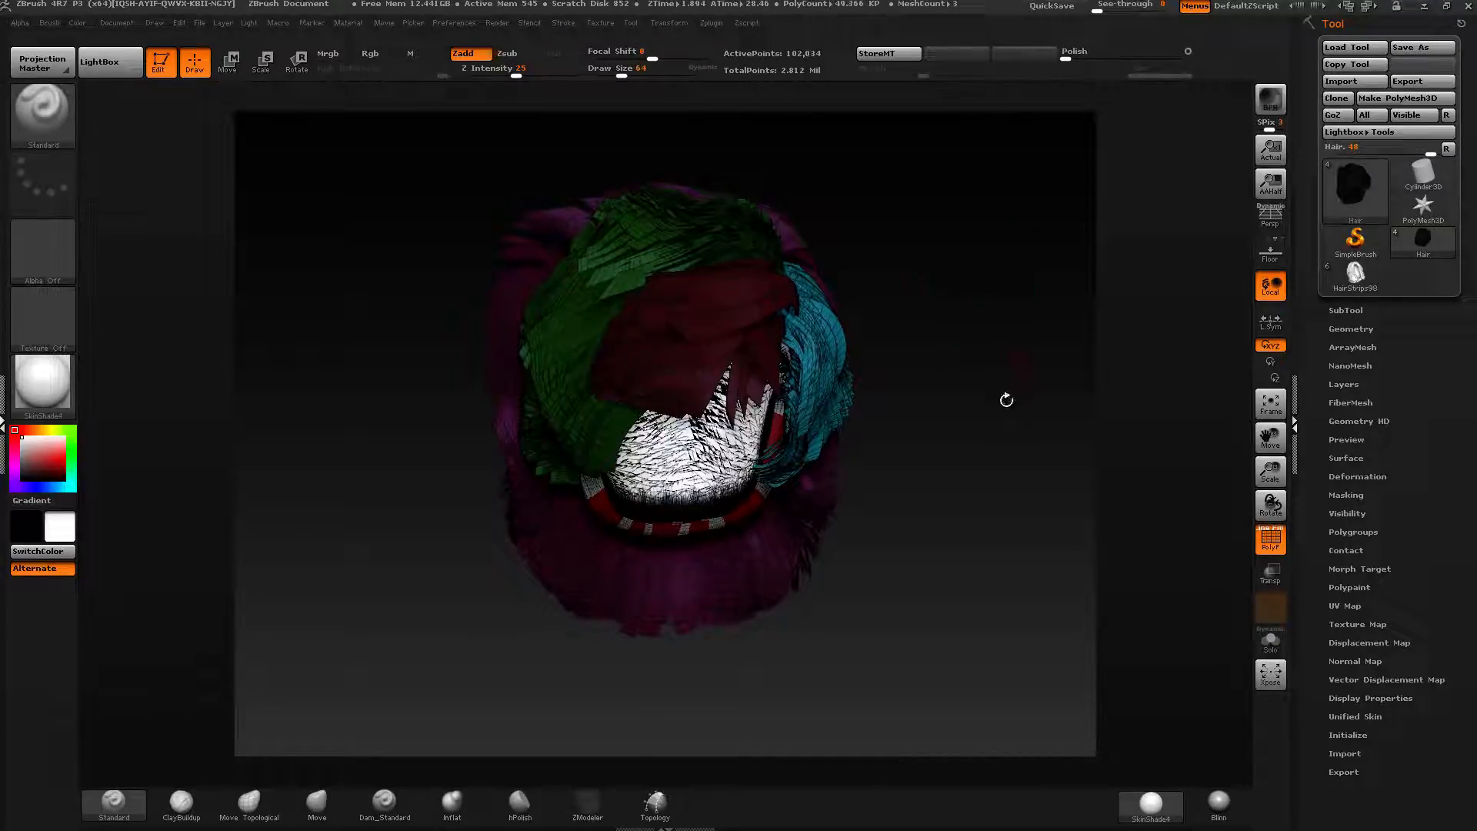
left_click(1346, 279)
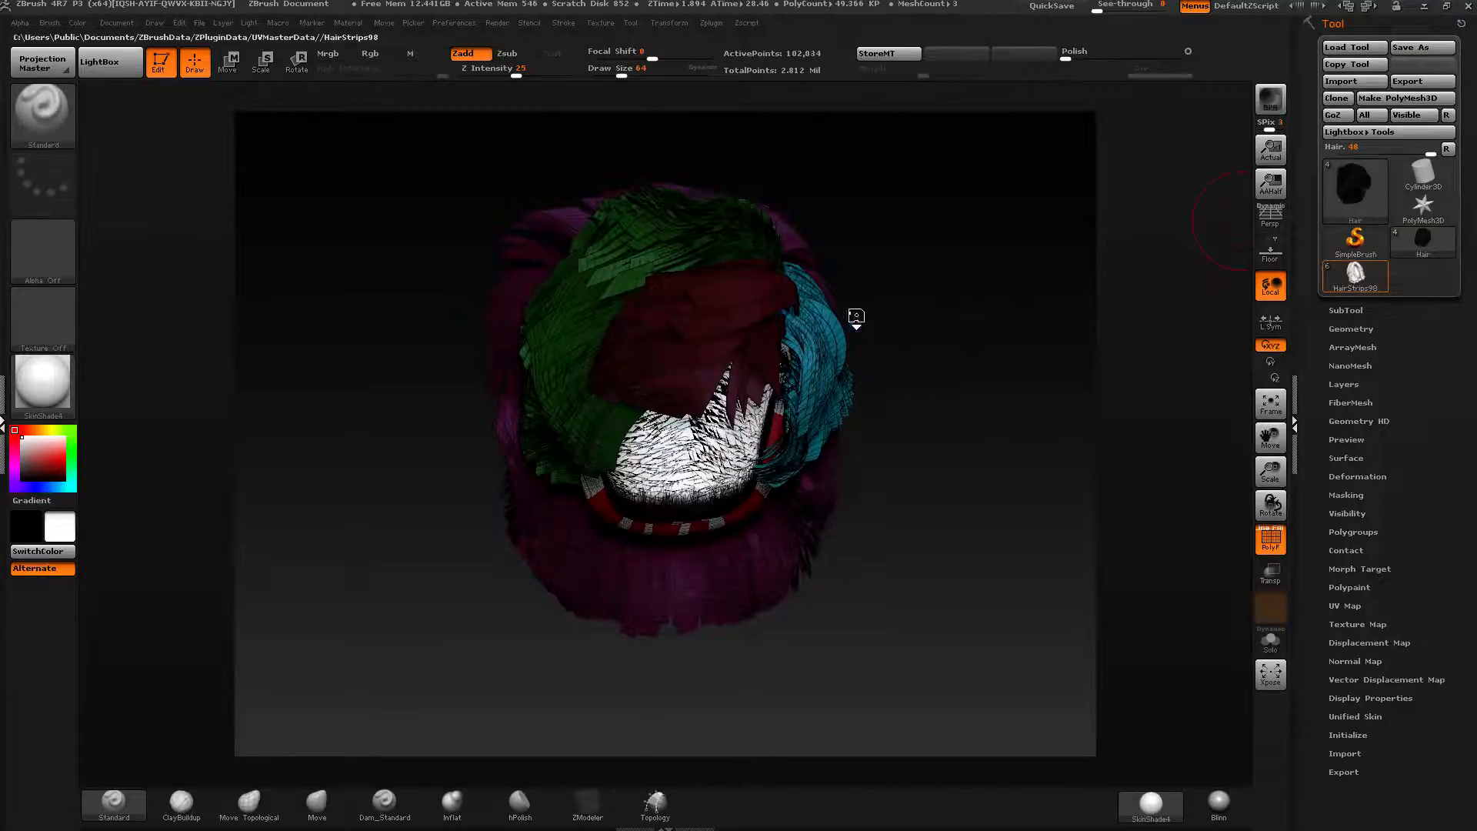
mouse_move(960, 370)
left_mouse_down()
mouse_move(1031, 364)
mouse_move(954, 354)
mouse_move(694, 382)
left_mouse_up()
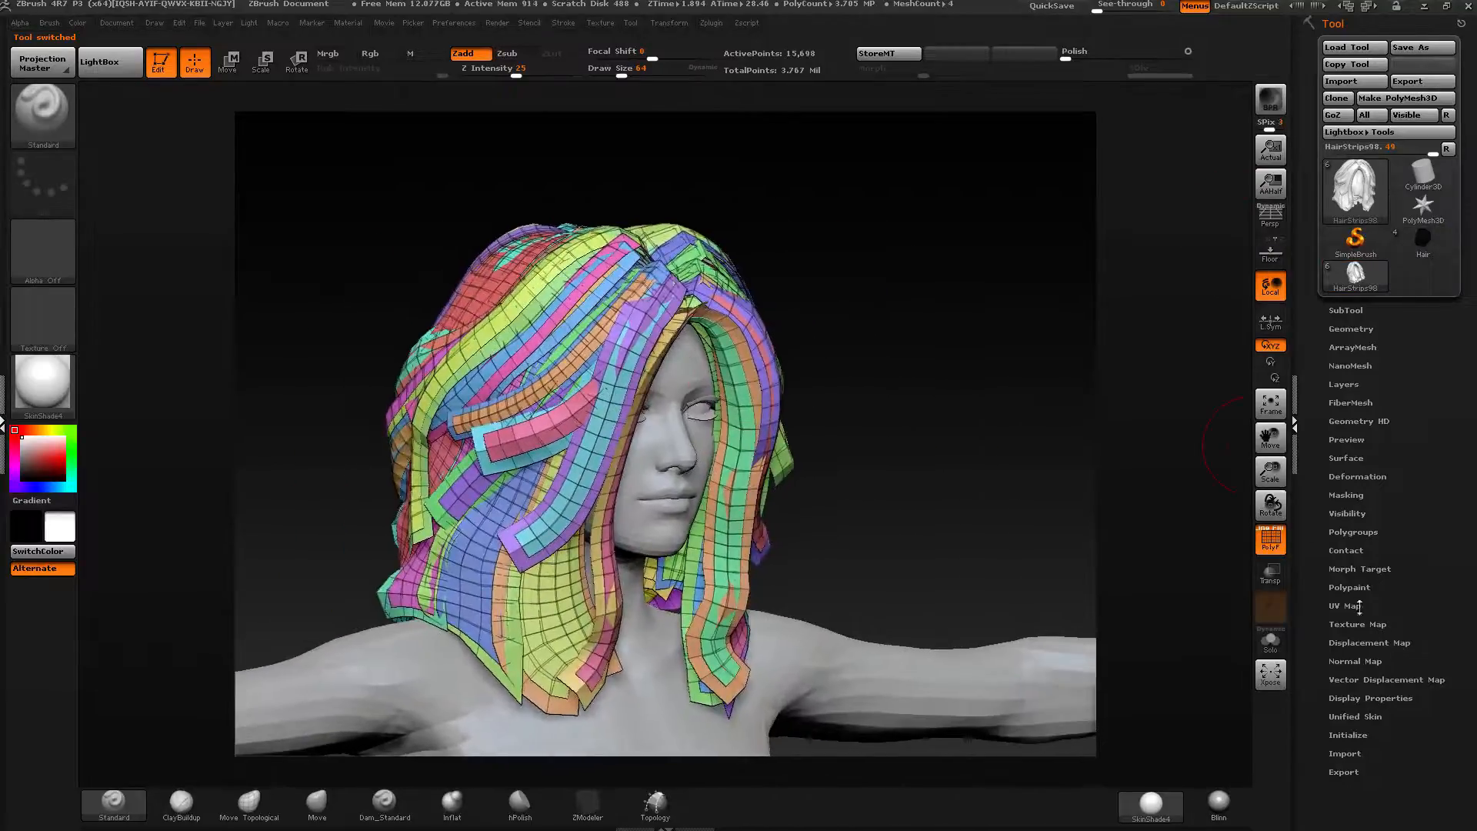
Select a single hair strip subtool and isolate it with Solo mode.
left_click(752, 318, "ctrl+shift")
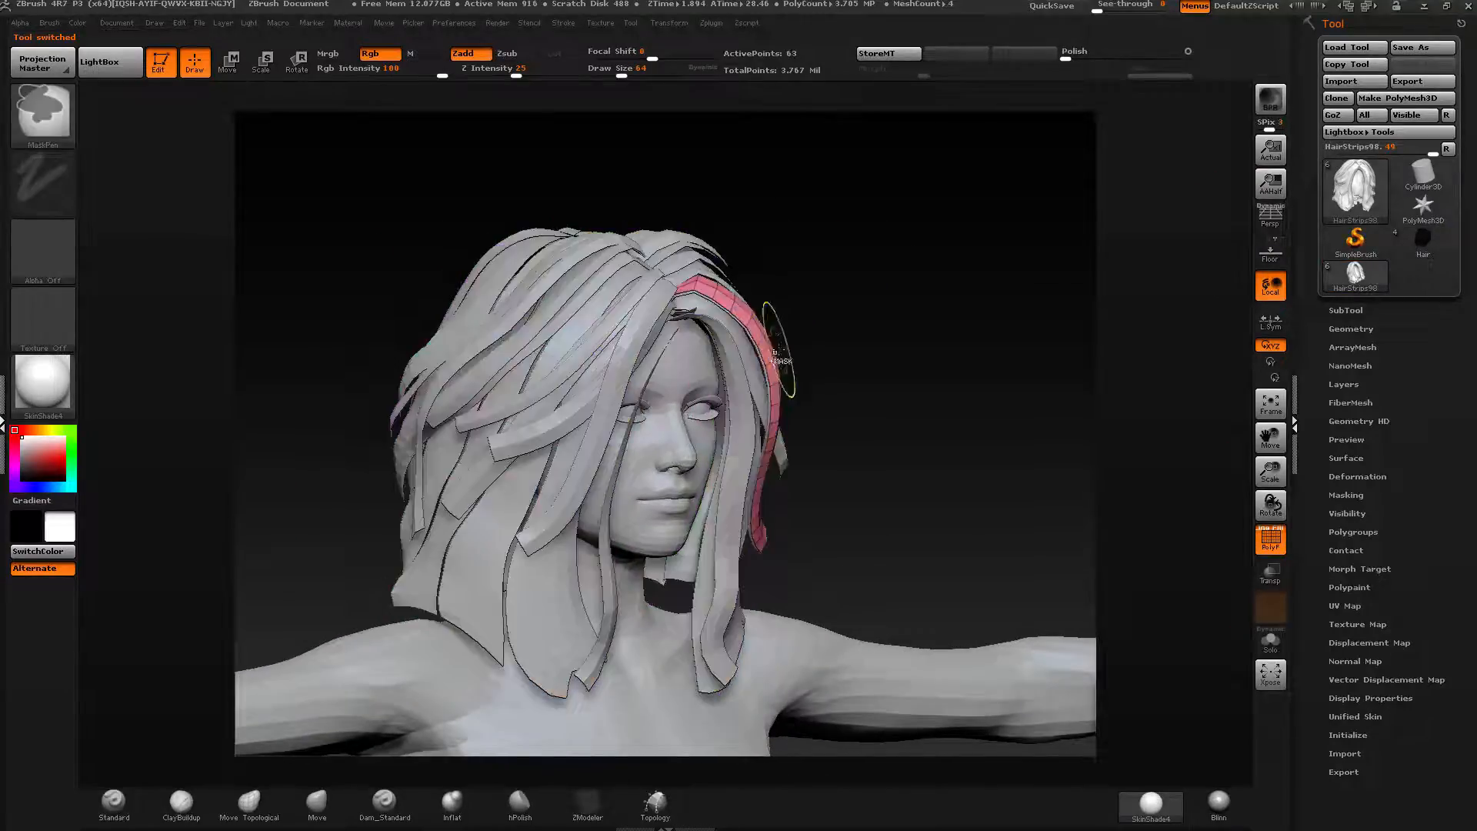
left_click_drag(845, 368, 779, 433, "alt")
left_click(1272, 638)
left_click_drag(1250, 620, 1355, 548)
left_click(1345, 561)
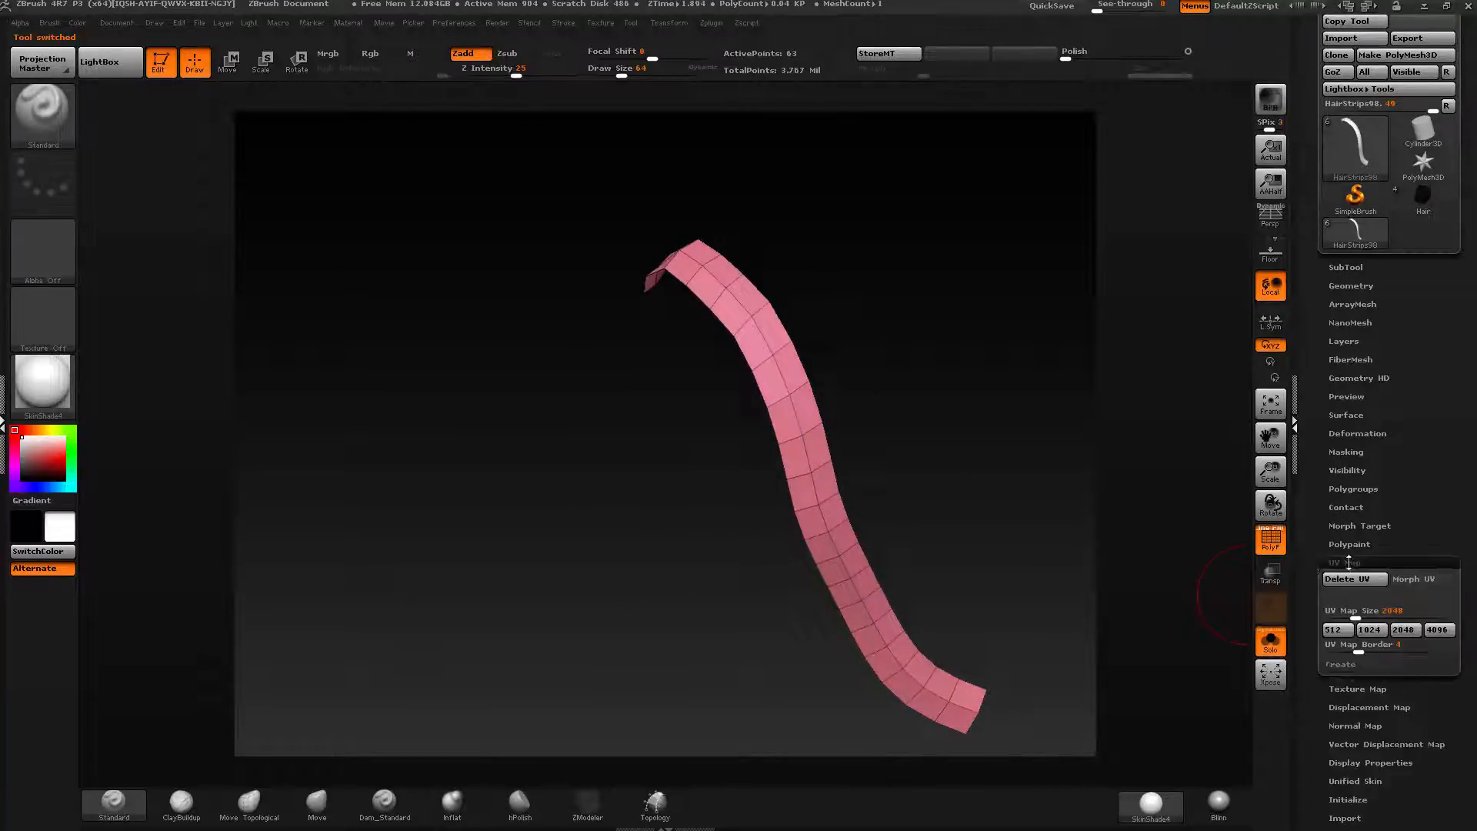
Create a new texture from the strip's UV map and turn the texture display on.
left_click(1446, 466)
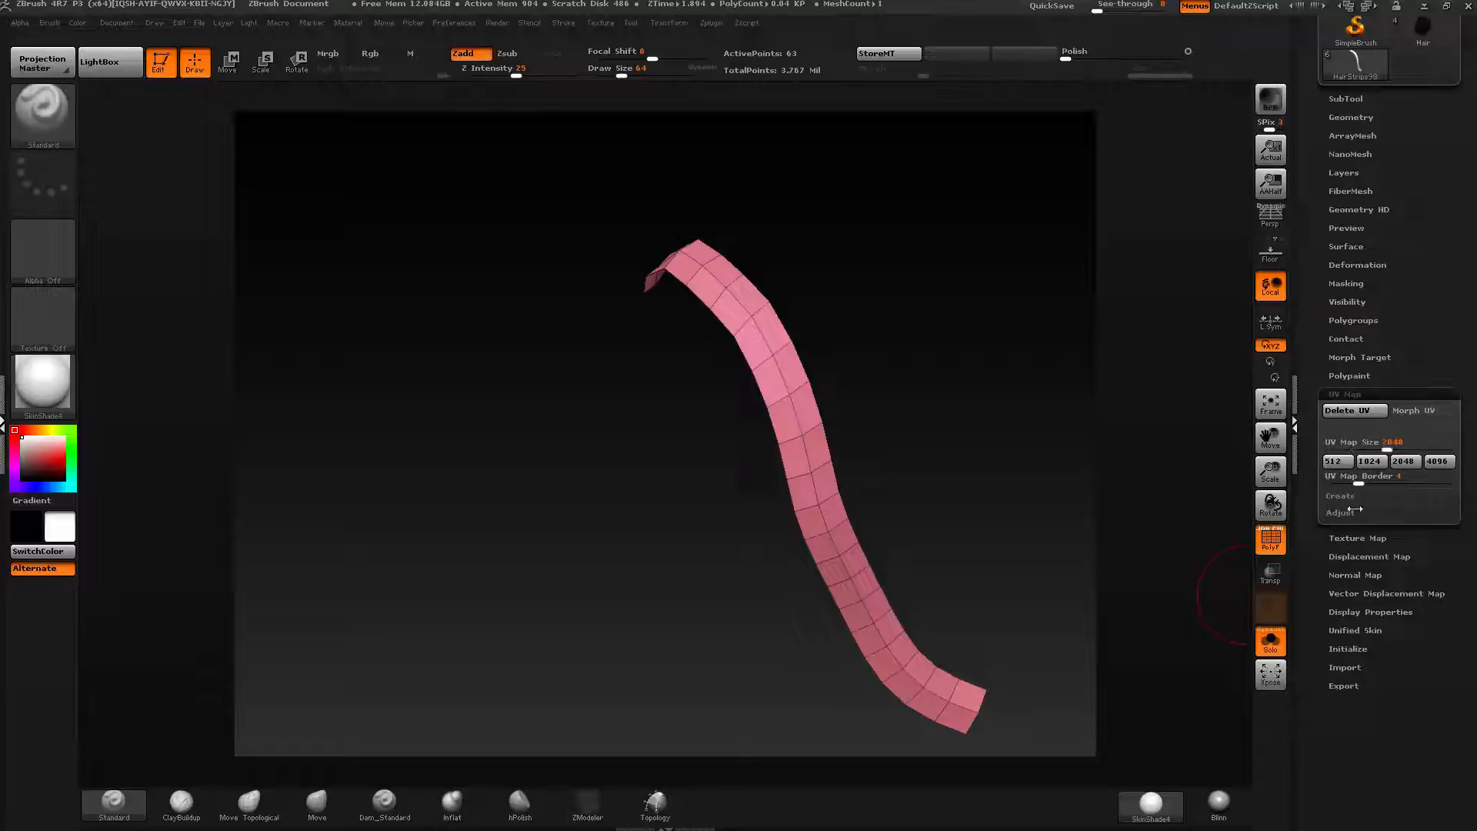
left_click(1343, 496)
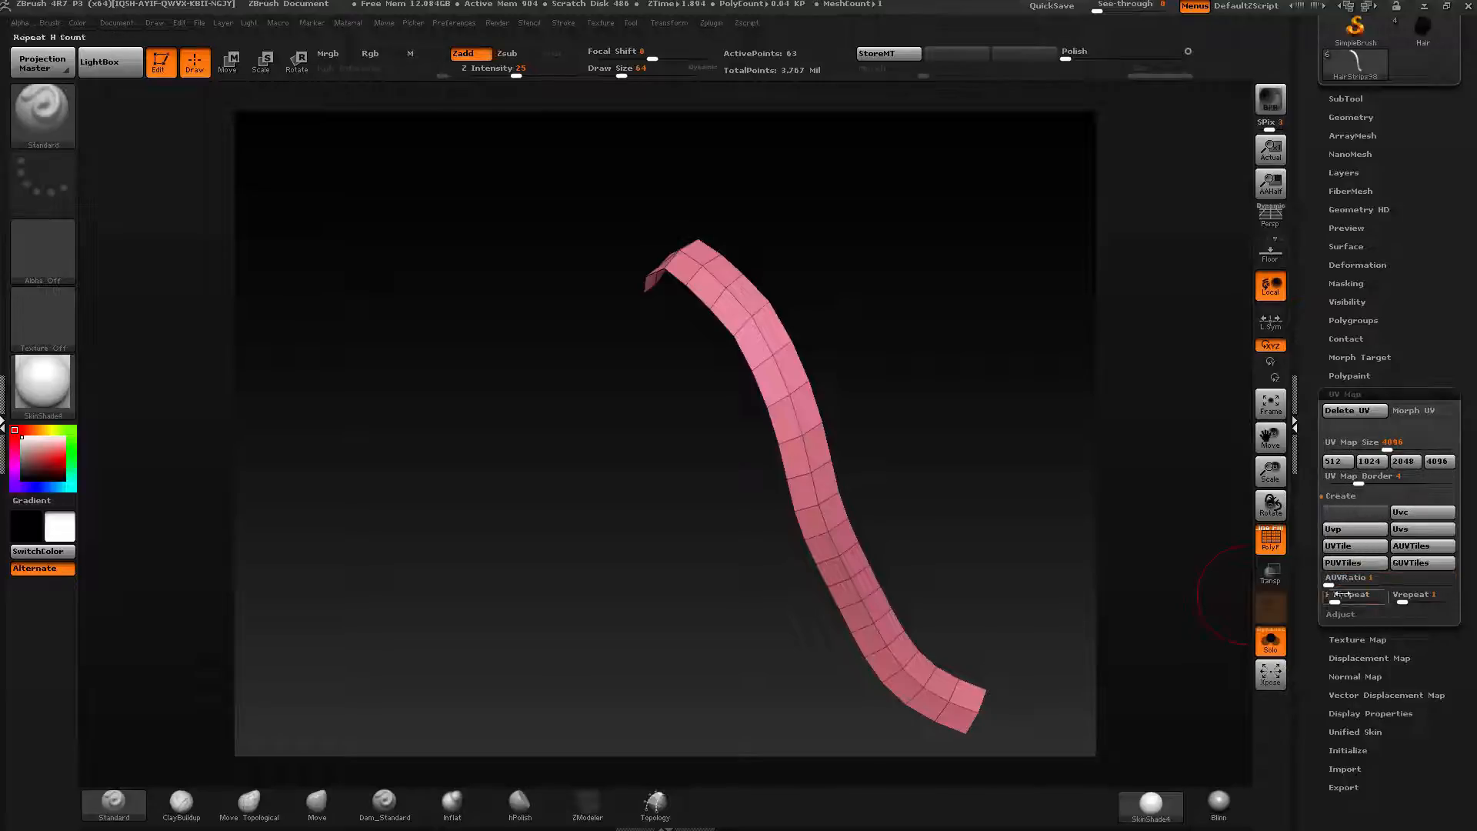
left_click(1354, 394)
left_click(1358, 412)
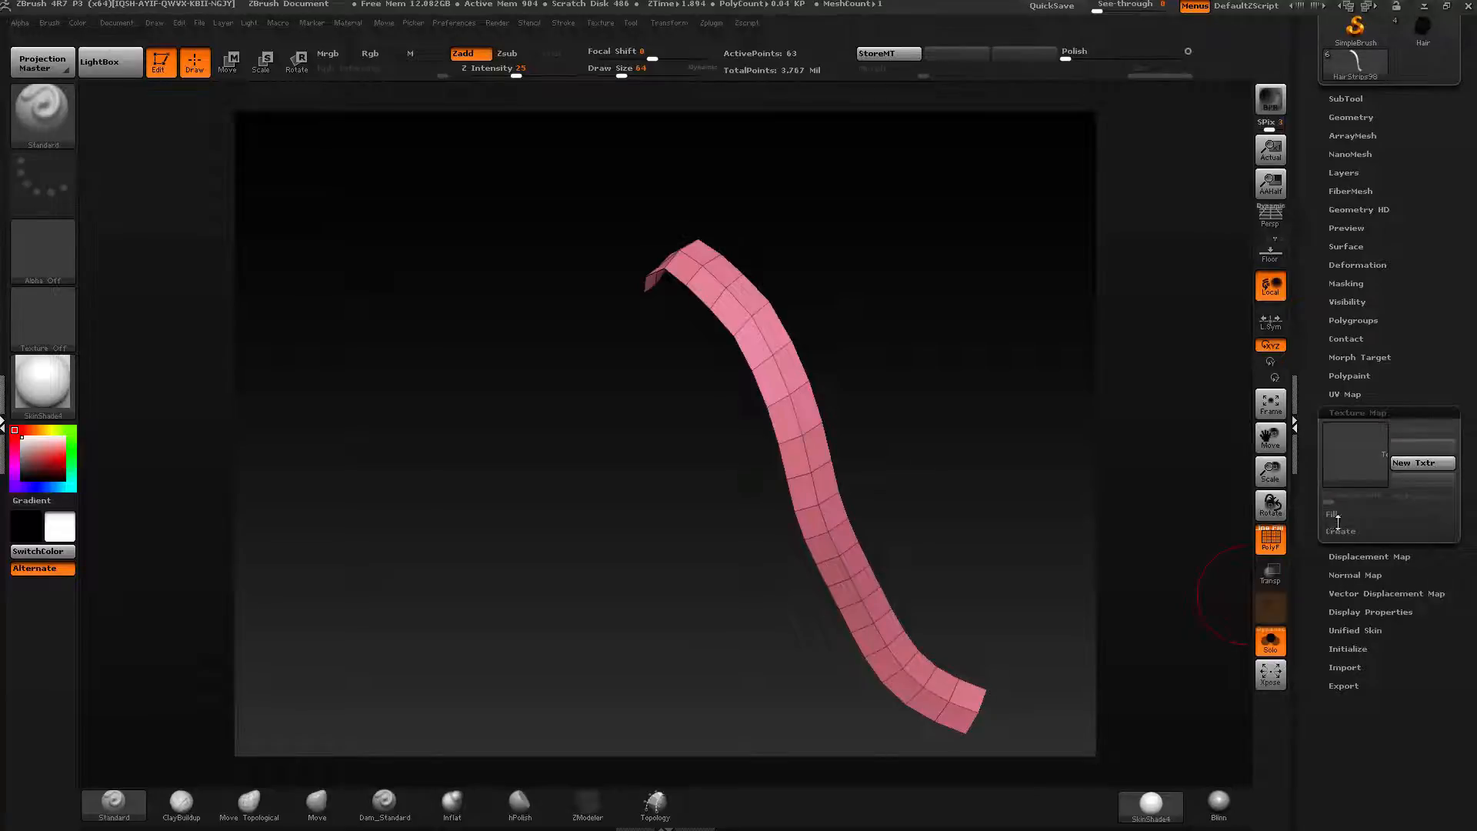
left_click(1339, 530)
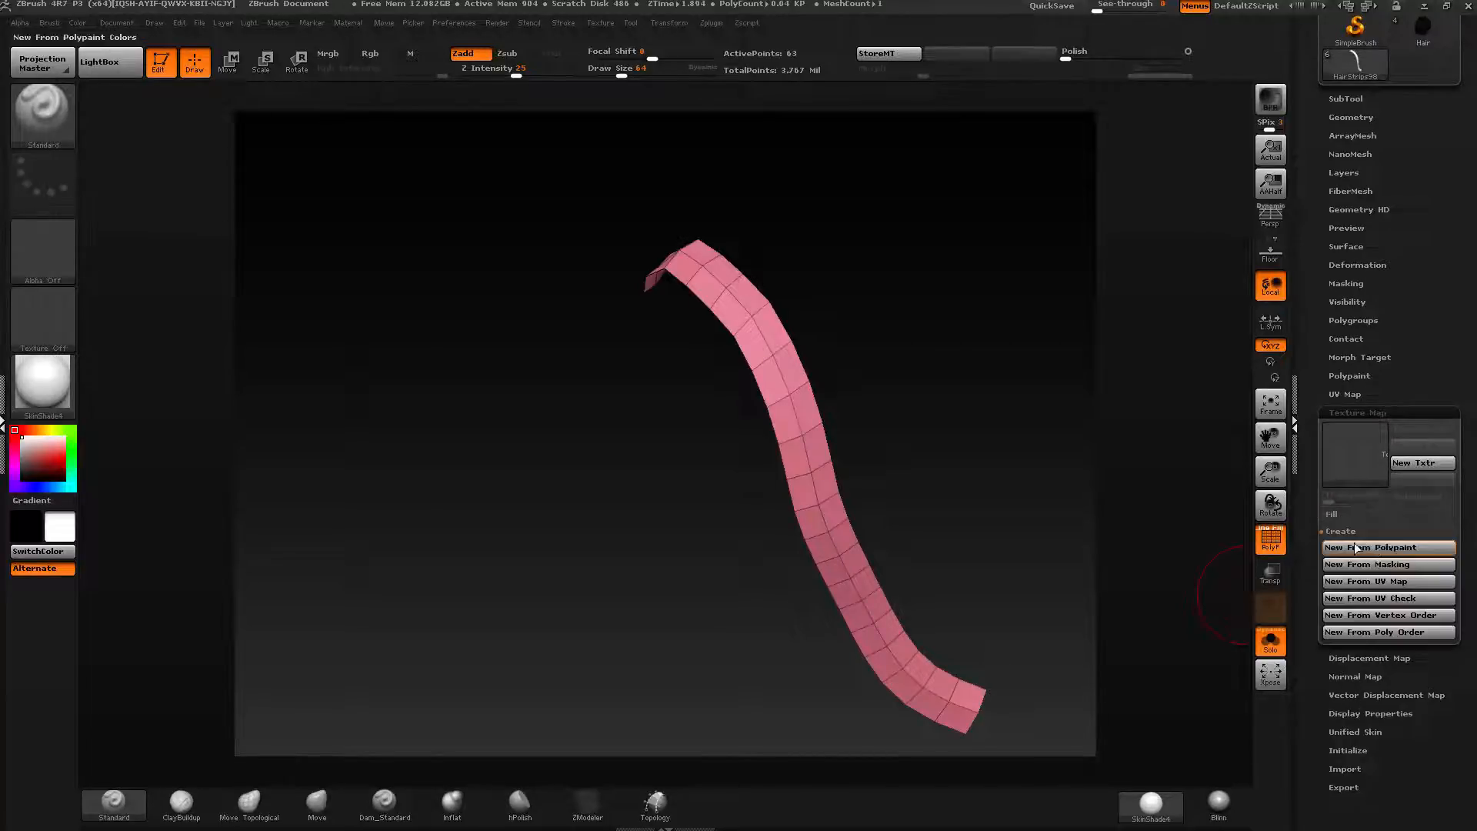
left_click(1364, 583)
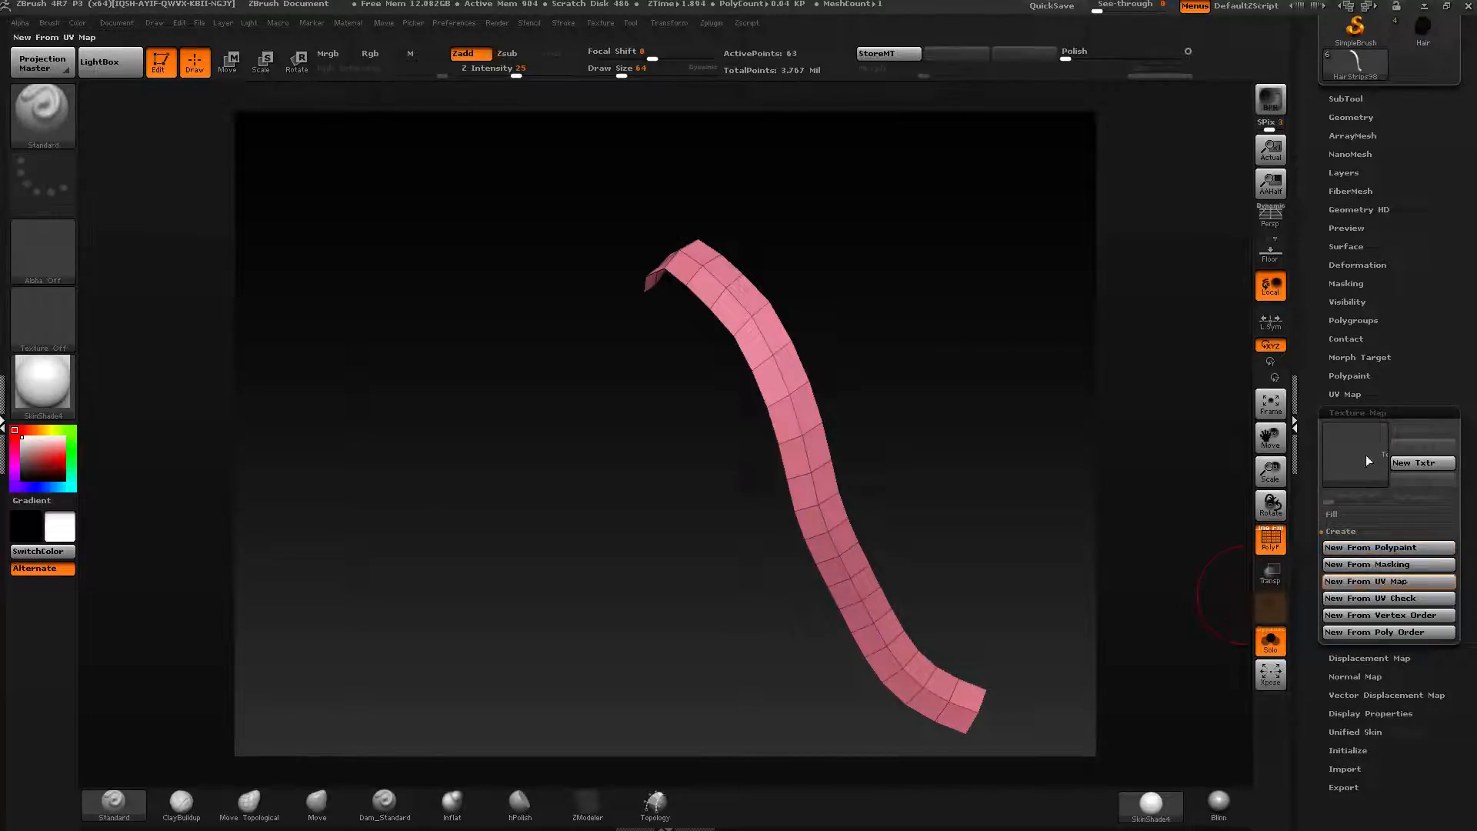
left_click(1424, 429)
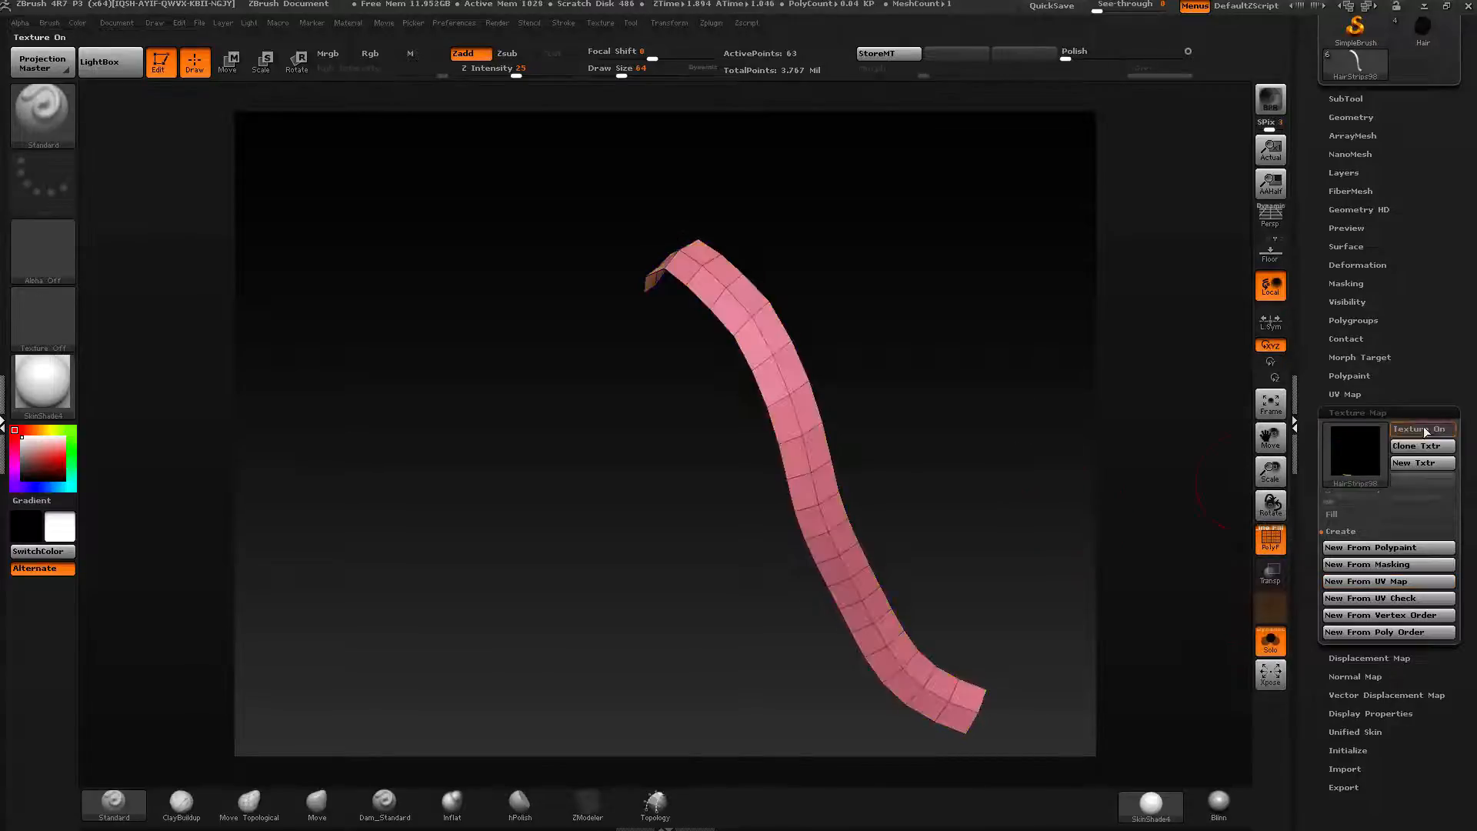
Turn off Solo mode, switch the active tool to the Hair model and frame it in view.
left_click_drag(961, 518, 1077, 499)
left_click(1273, 644)
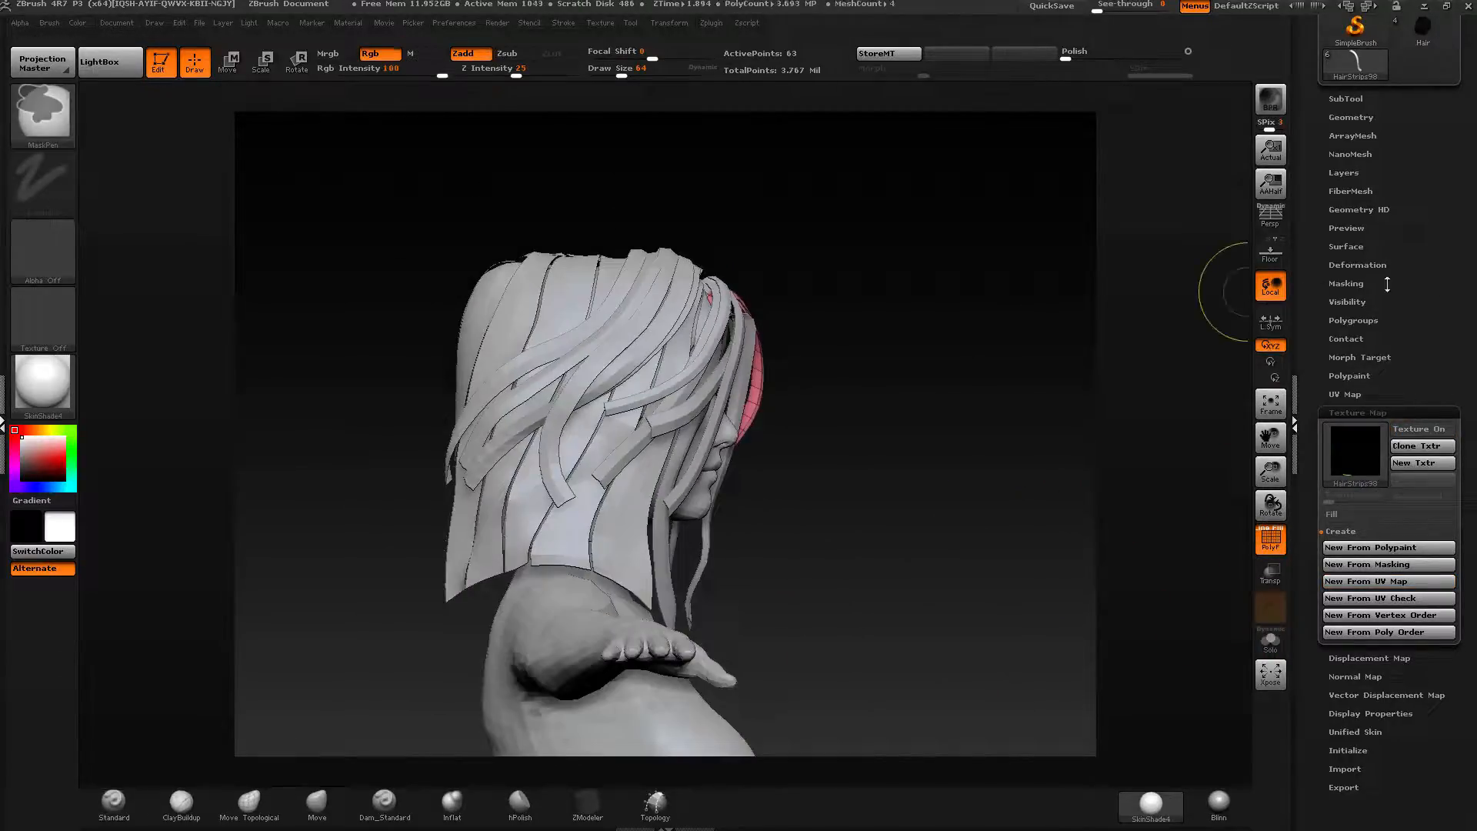
left_click_drag(1390, 358, 1391, 571)
left_click(1423, 238)
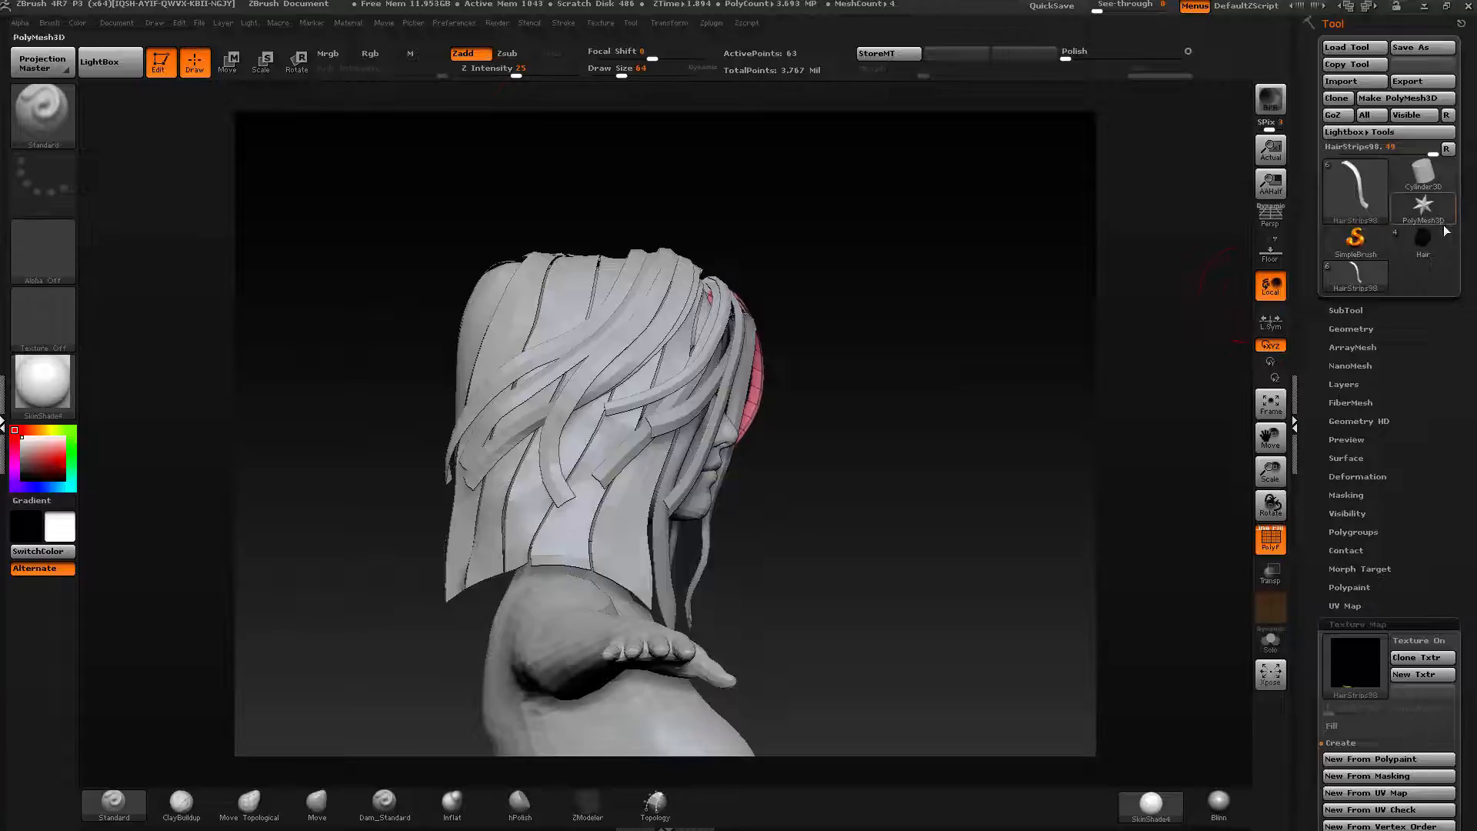
left_click_drag(878, 361, 713, 318)
key("f")
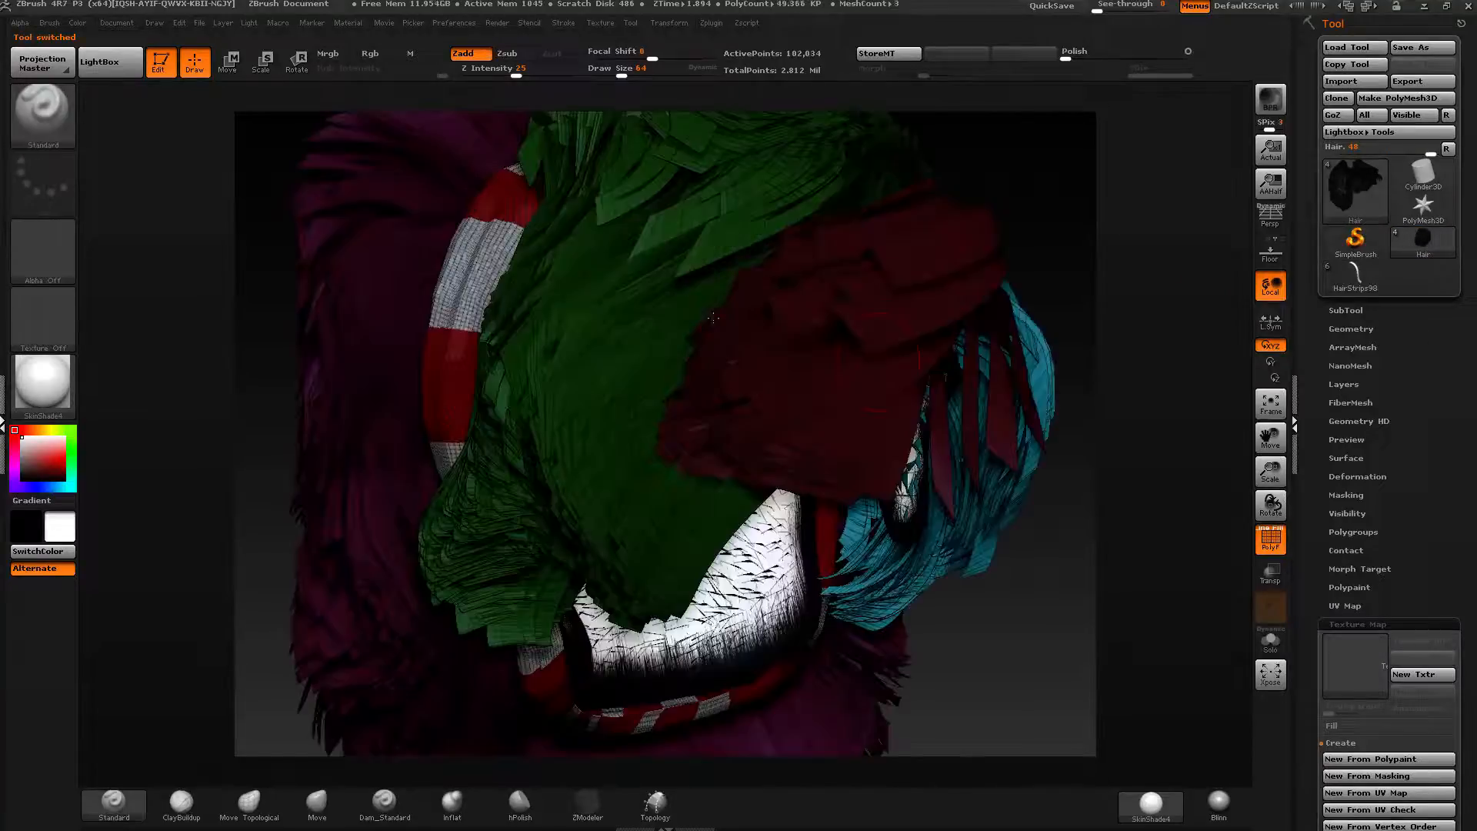
Turn off PolyFrame, leave Edit mode and clear the canvas.
left_click(1270, 536)
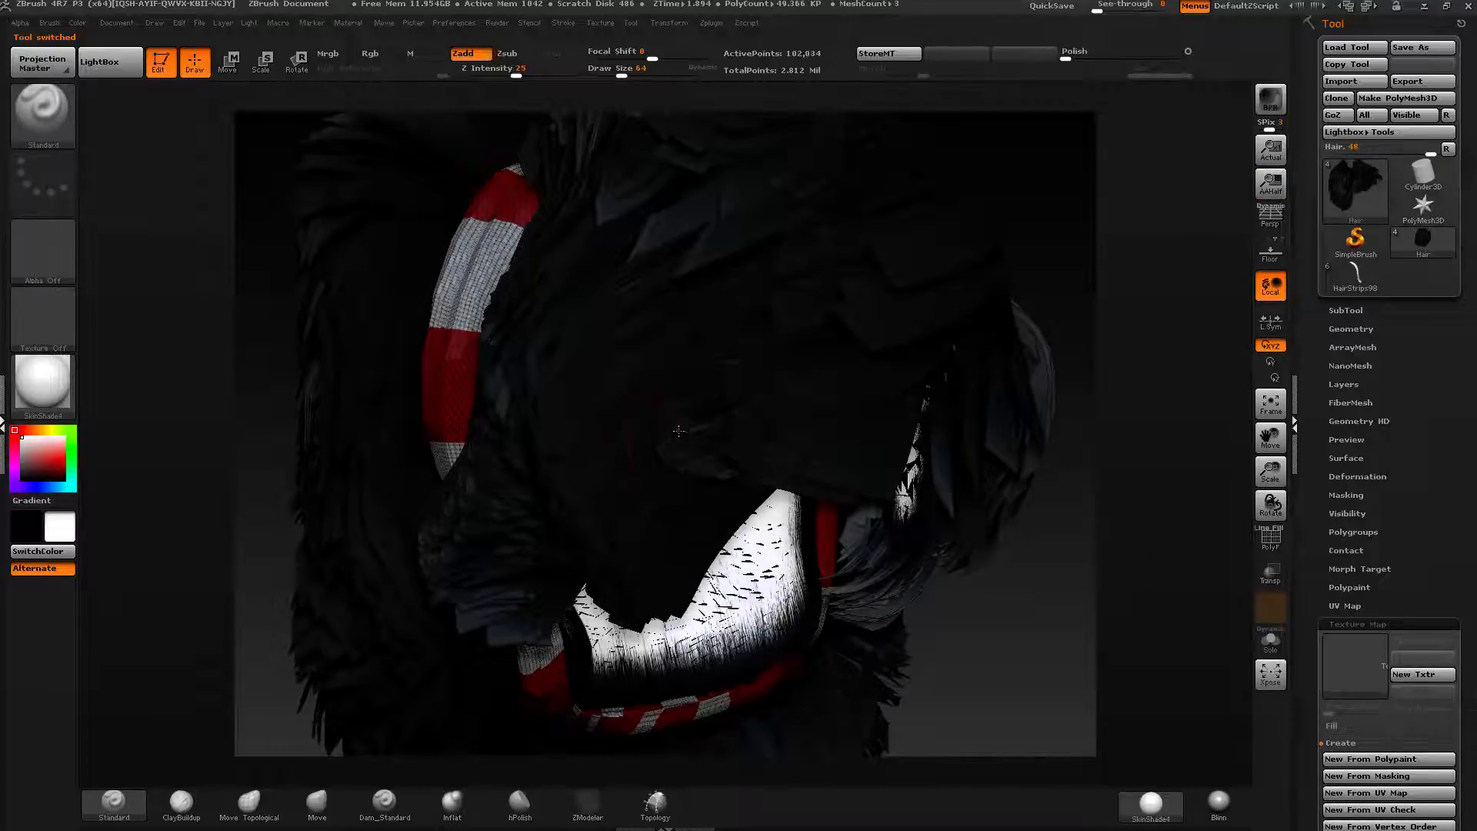
key("t")
key("ctrl+n")
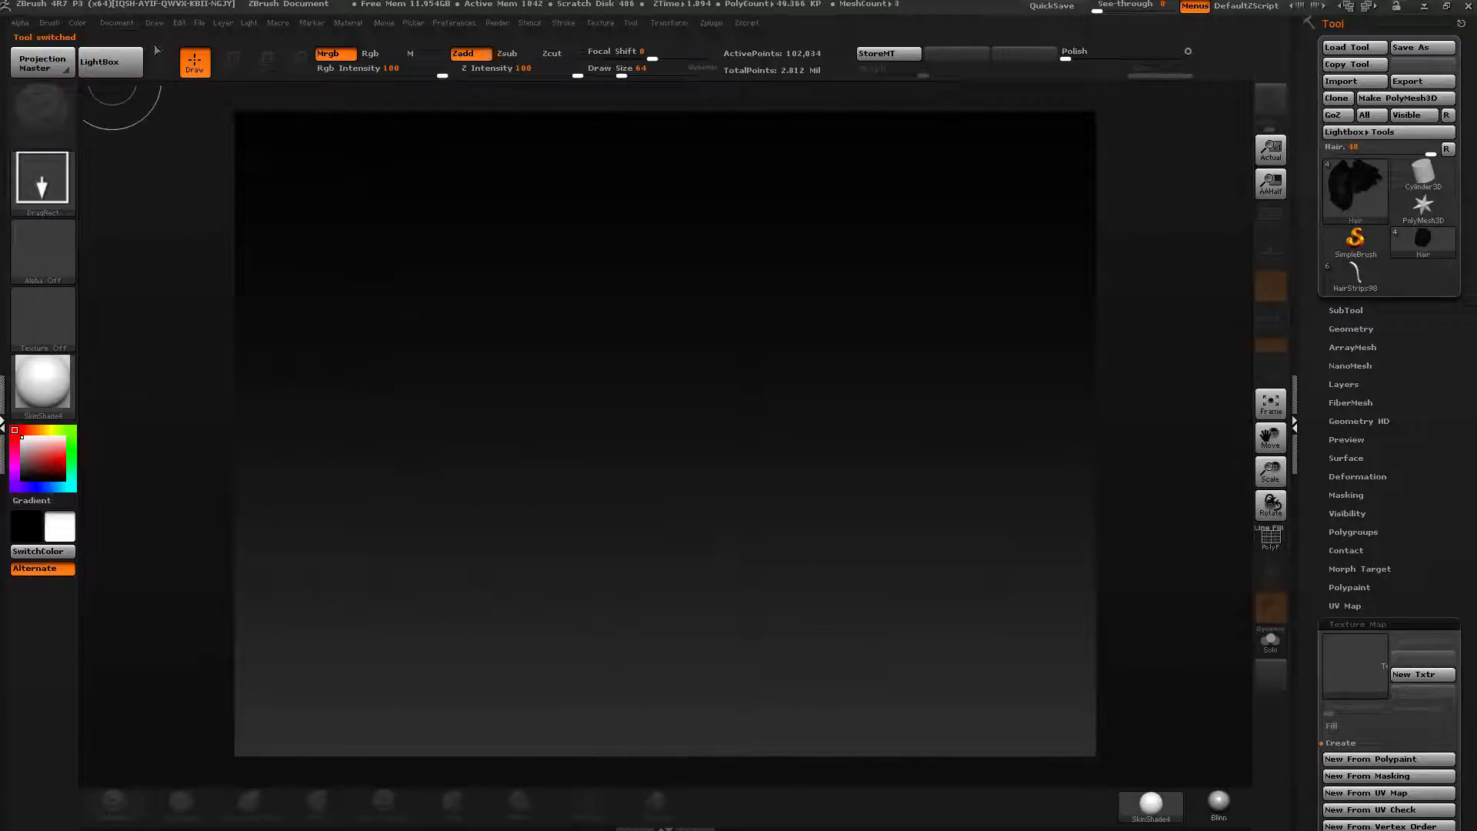
Turn off proportional sizing and set the document width and height to 1024.
left_click(116, 23)
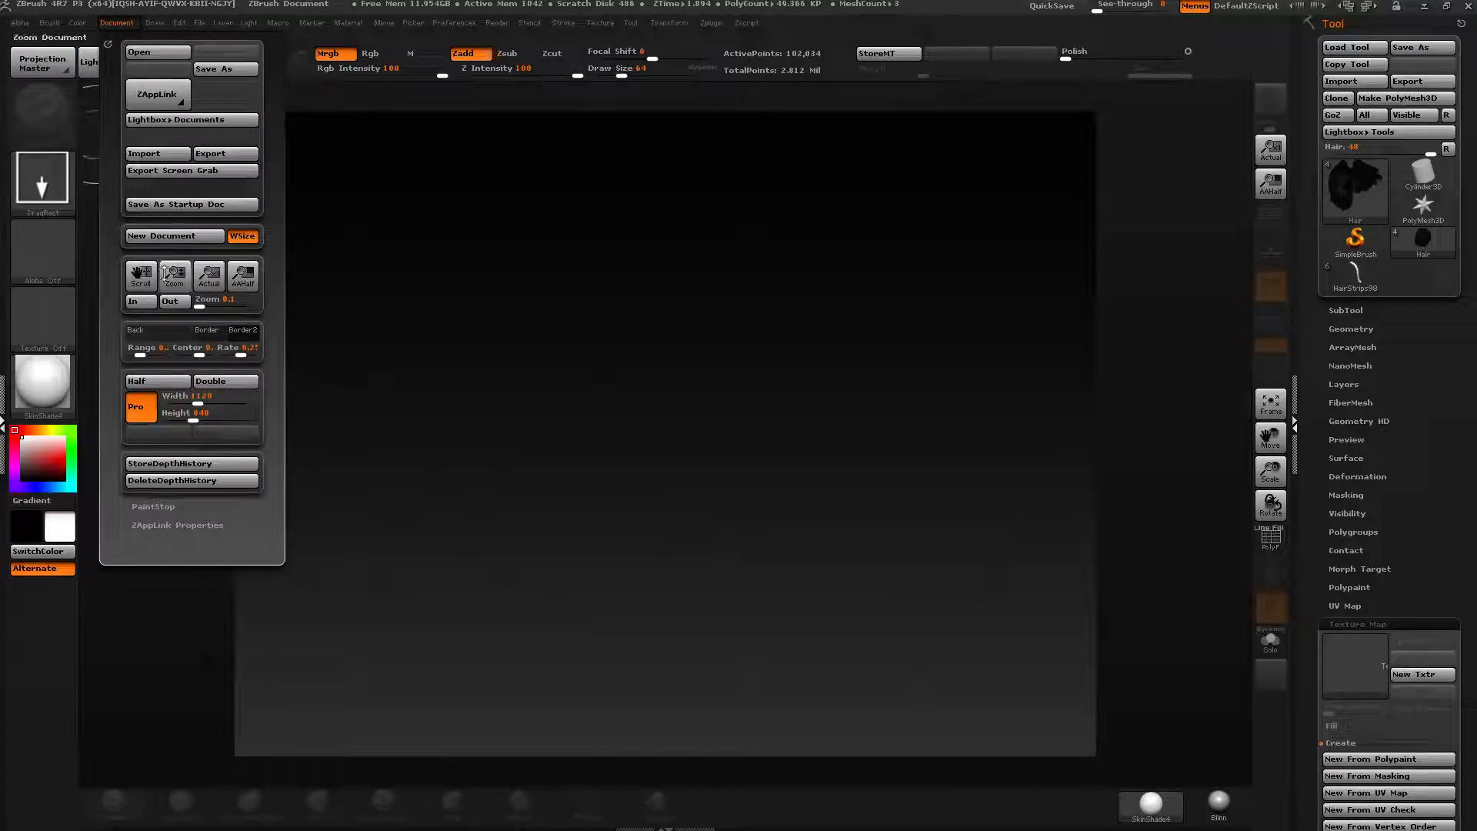
left_click(150, 407)
left_click(191, 397)
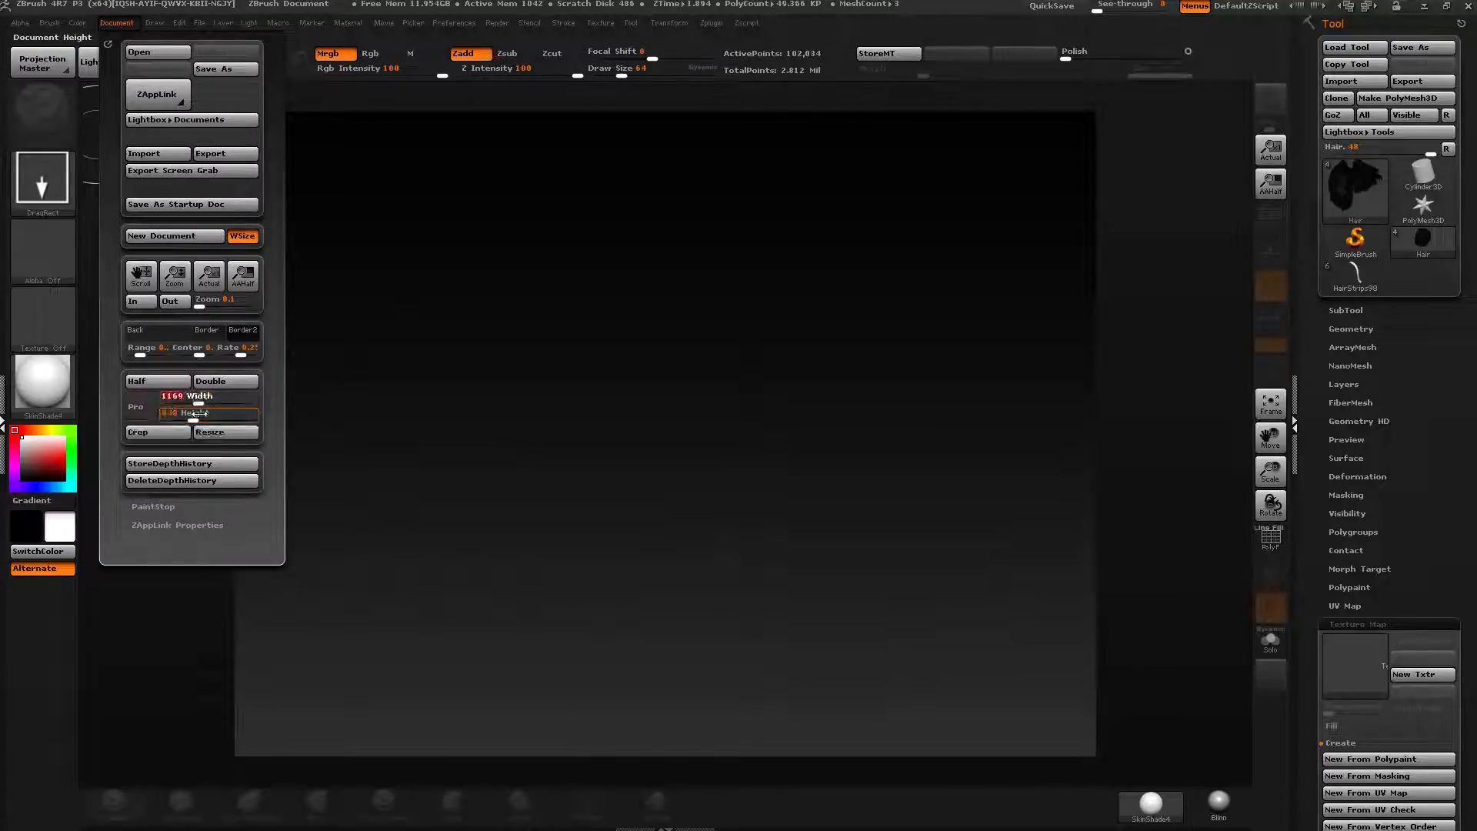
type("1024")
key("Return")
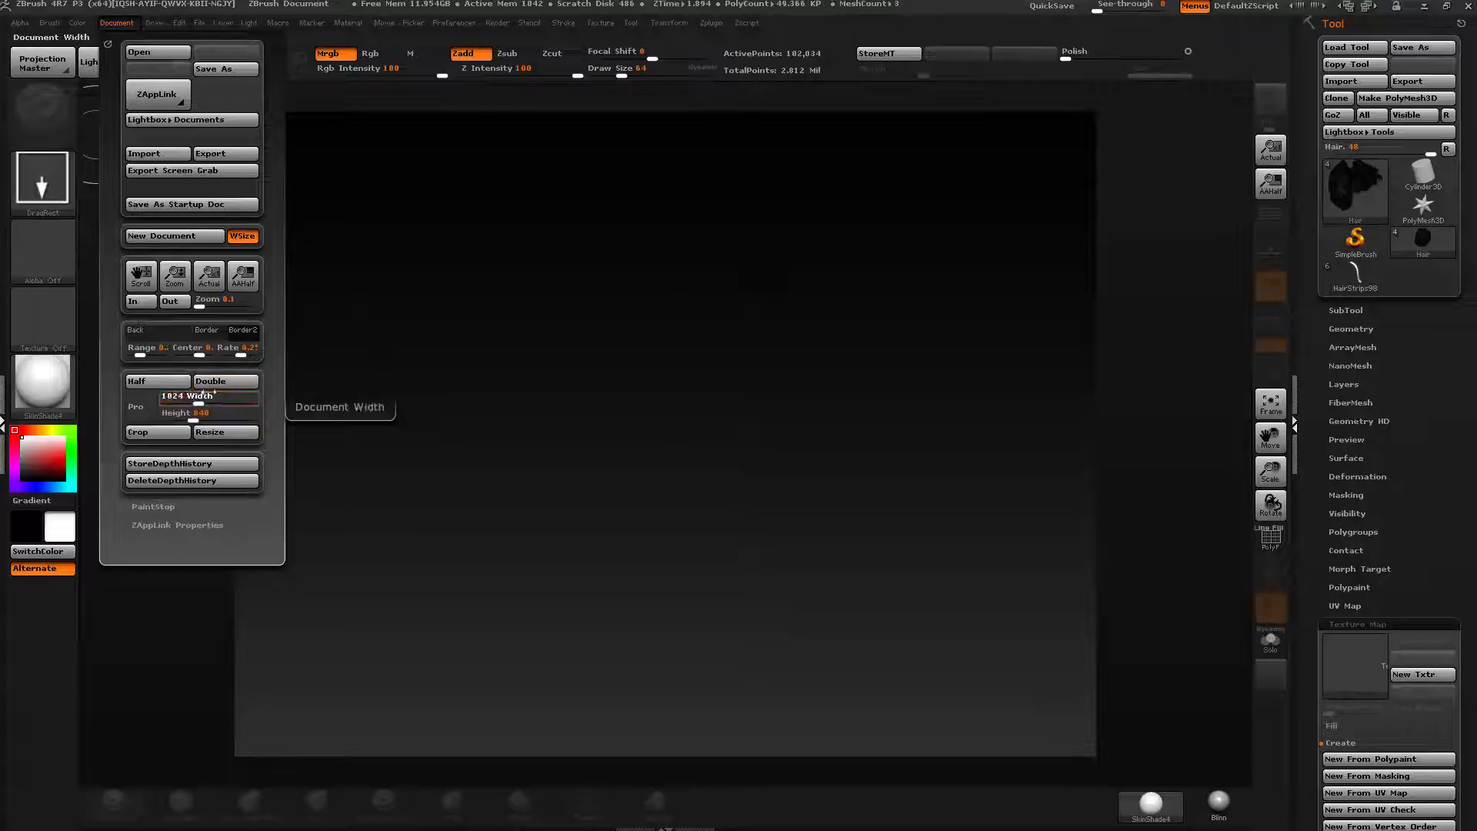
left_click(189, 413)
type("1024")
key("Return")
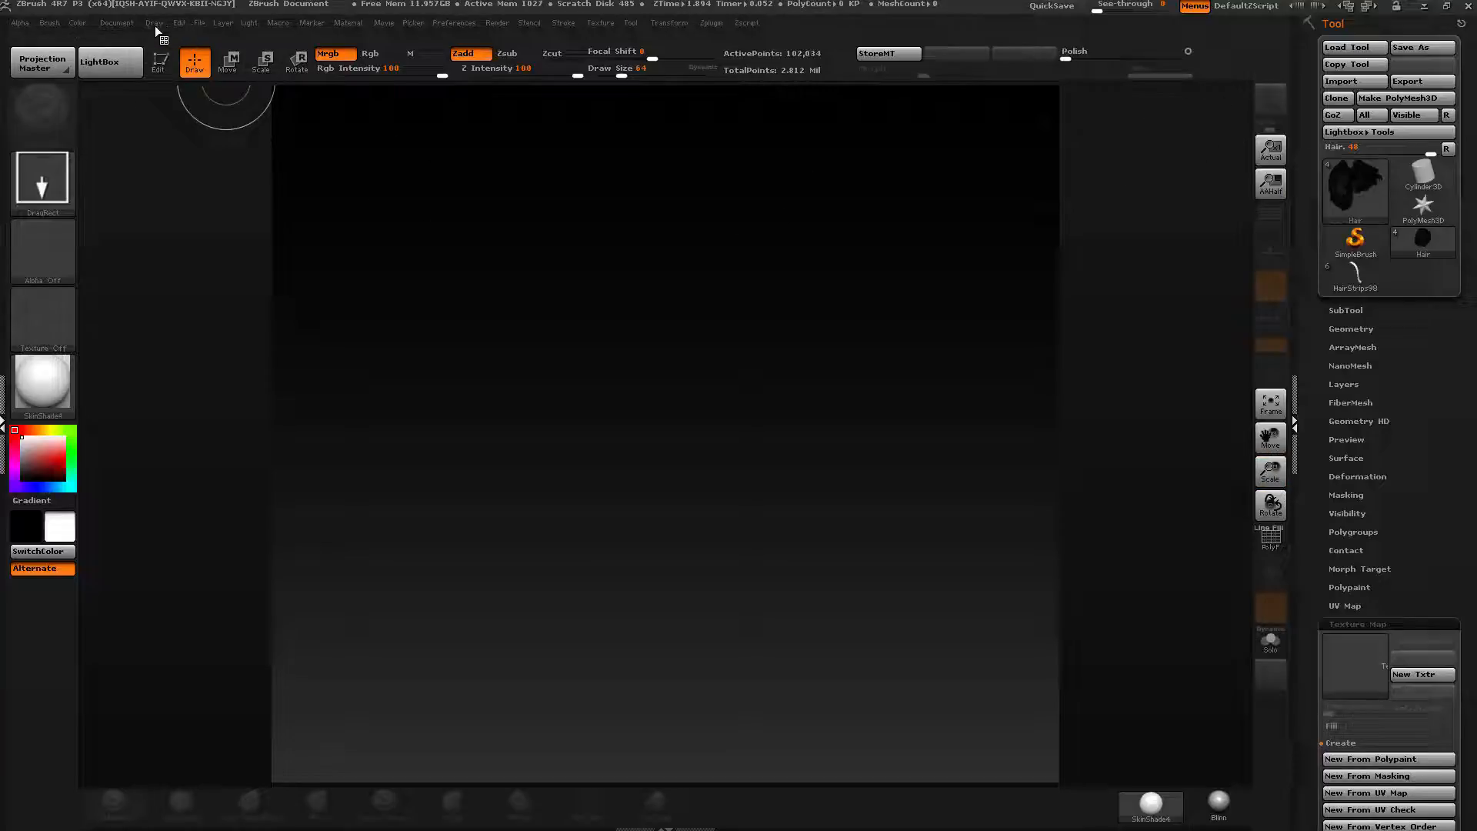
Pick the Cube3D tool, draw a cube on the canvas and switch to Edit mode.
left_click(121, 24)
left_click_drag(175, 274, 172, 271)
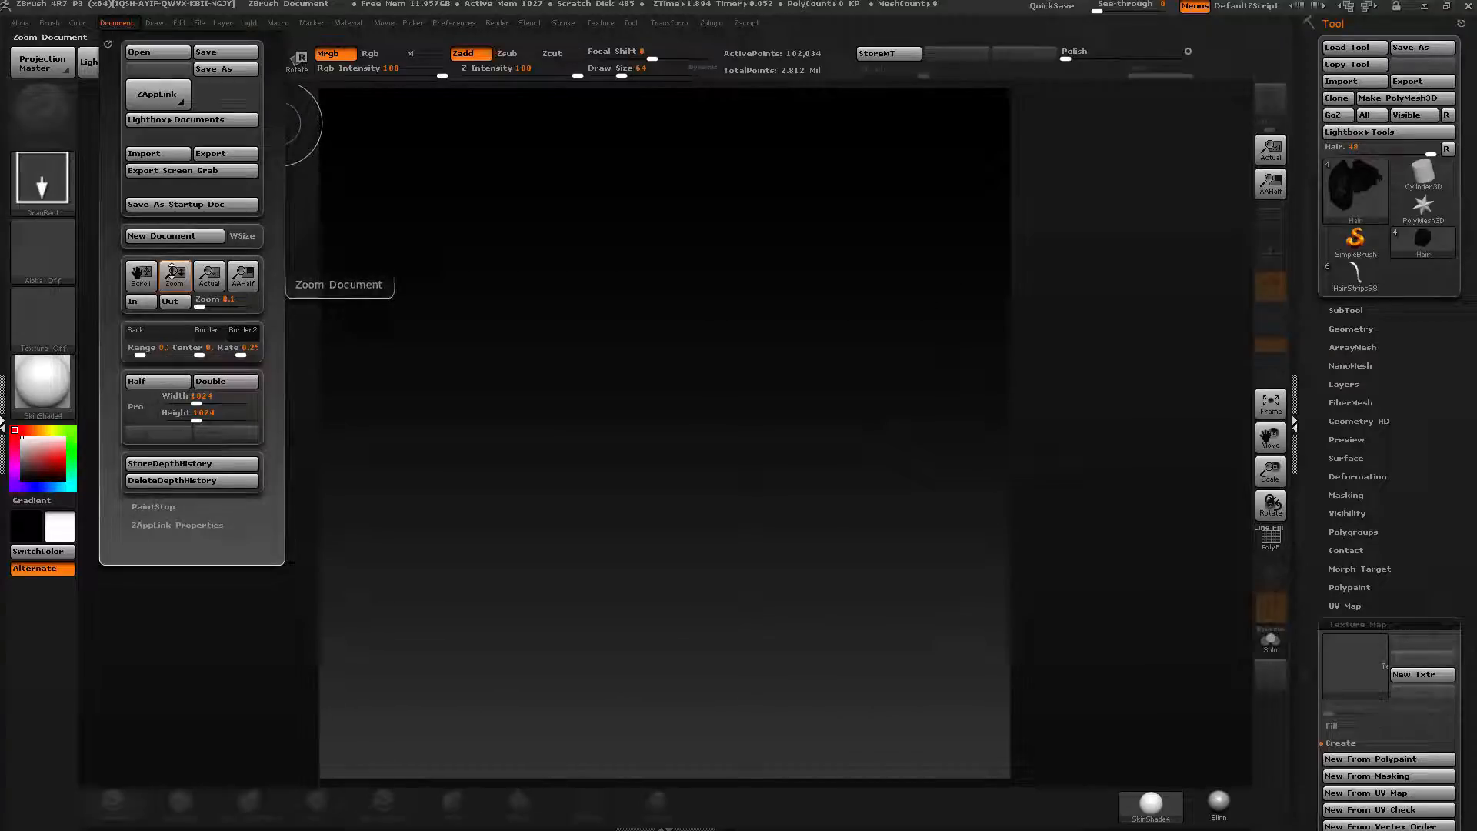
left_click(1353, 180)
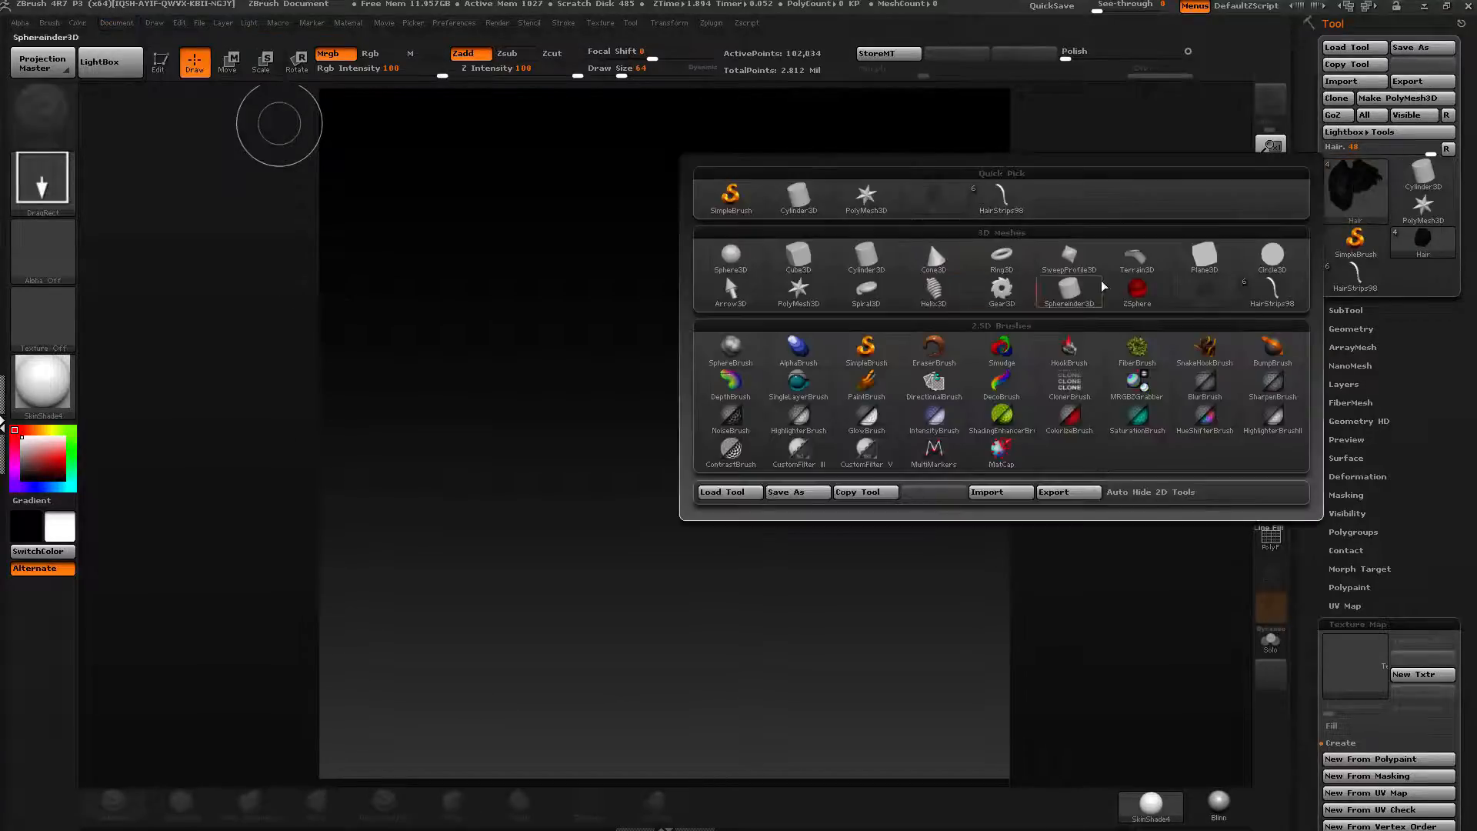
left_click(799, 258)
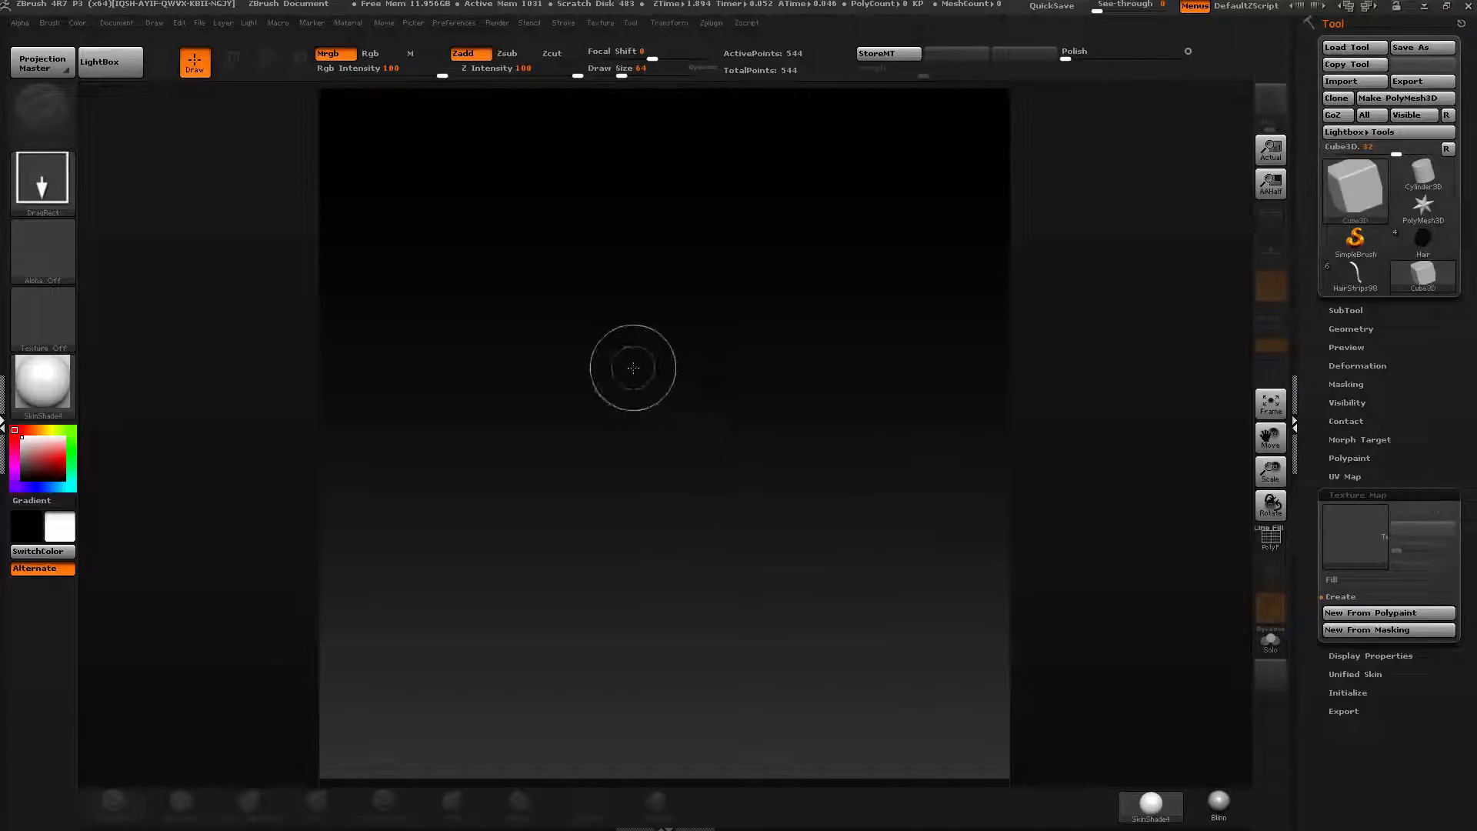
left_click_drag(651, 379, 654, 430)
key("t")
mouse_move(659, 389)
right_mouse_down()
mouse_move(703, 366)
mouse_move(707, 378)
right_mouse_up()
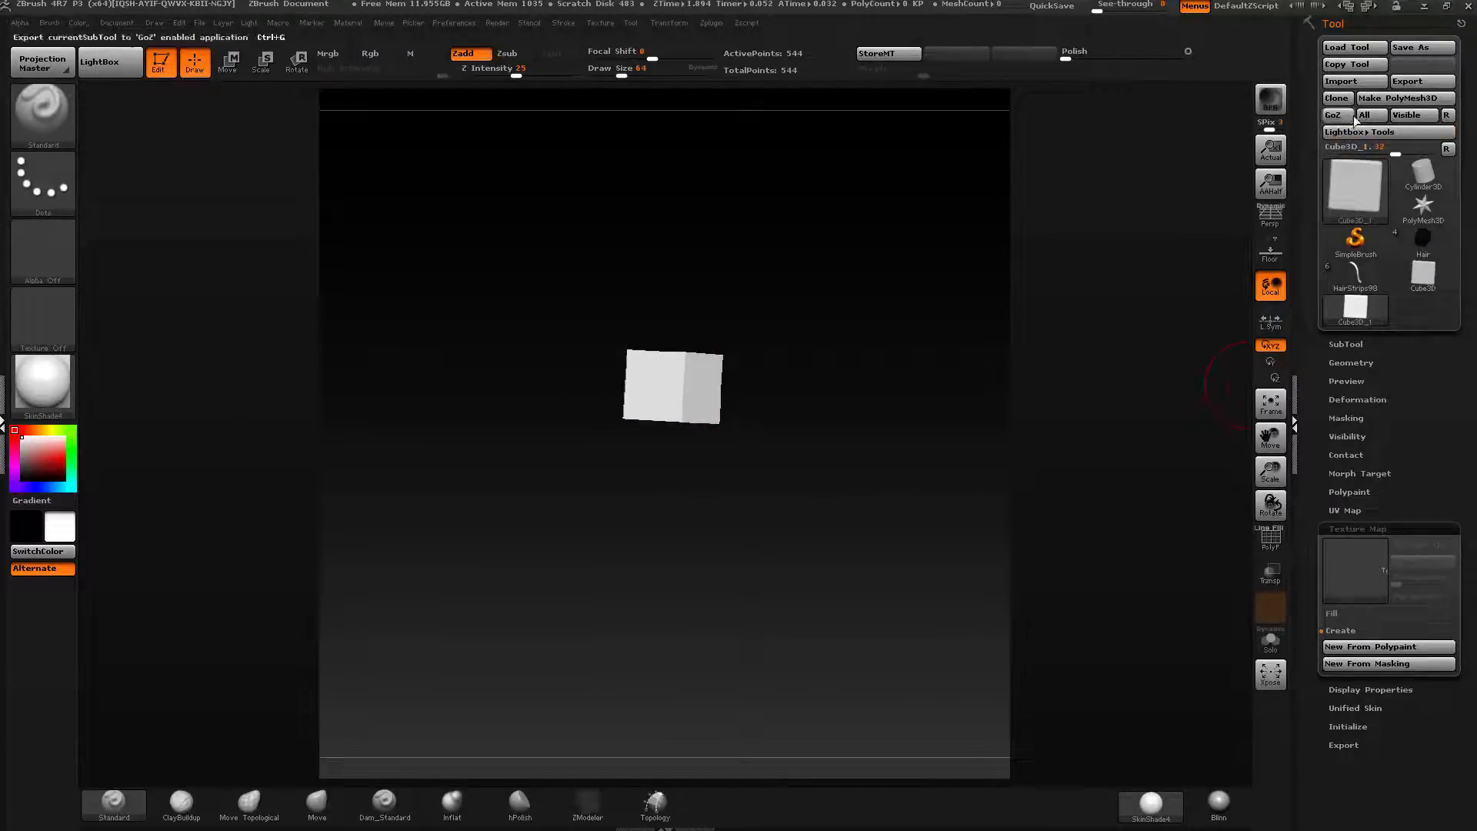
Turn on PolyFrame to display the cube's wireframe.
key("shift+f")
key("ctrl")
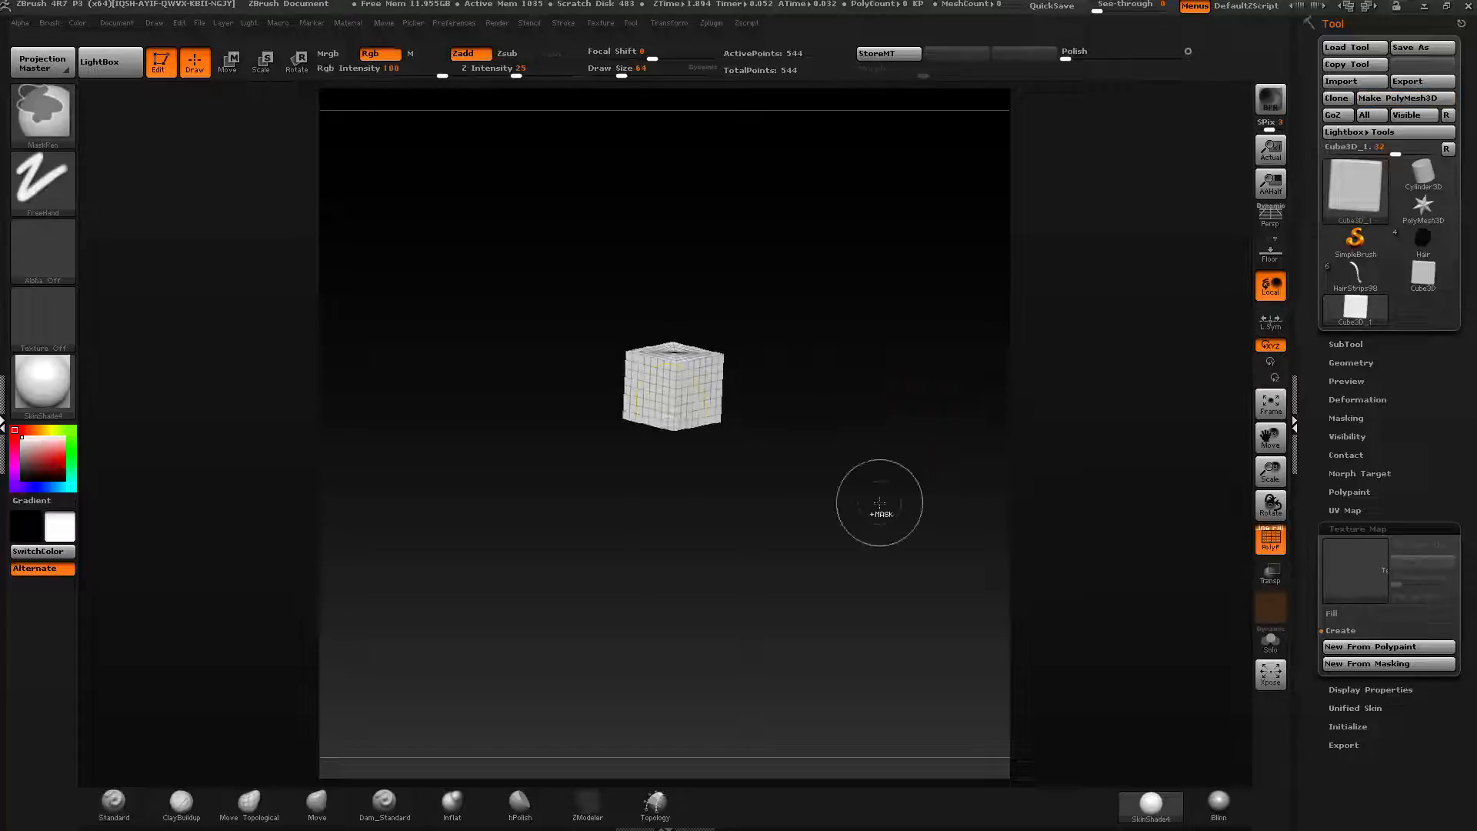
right_click_drag(879, 502, 707, 511, "ctrl")
right_click_drag(735, 364, 745, 400)
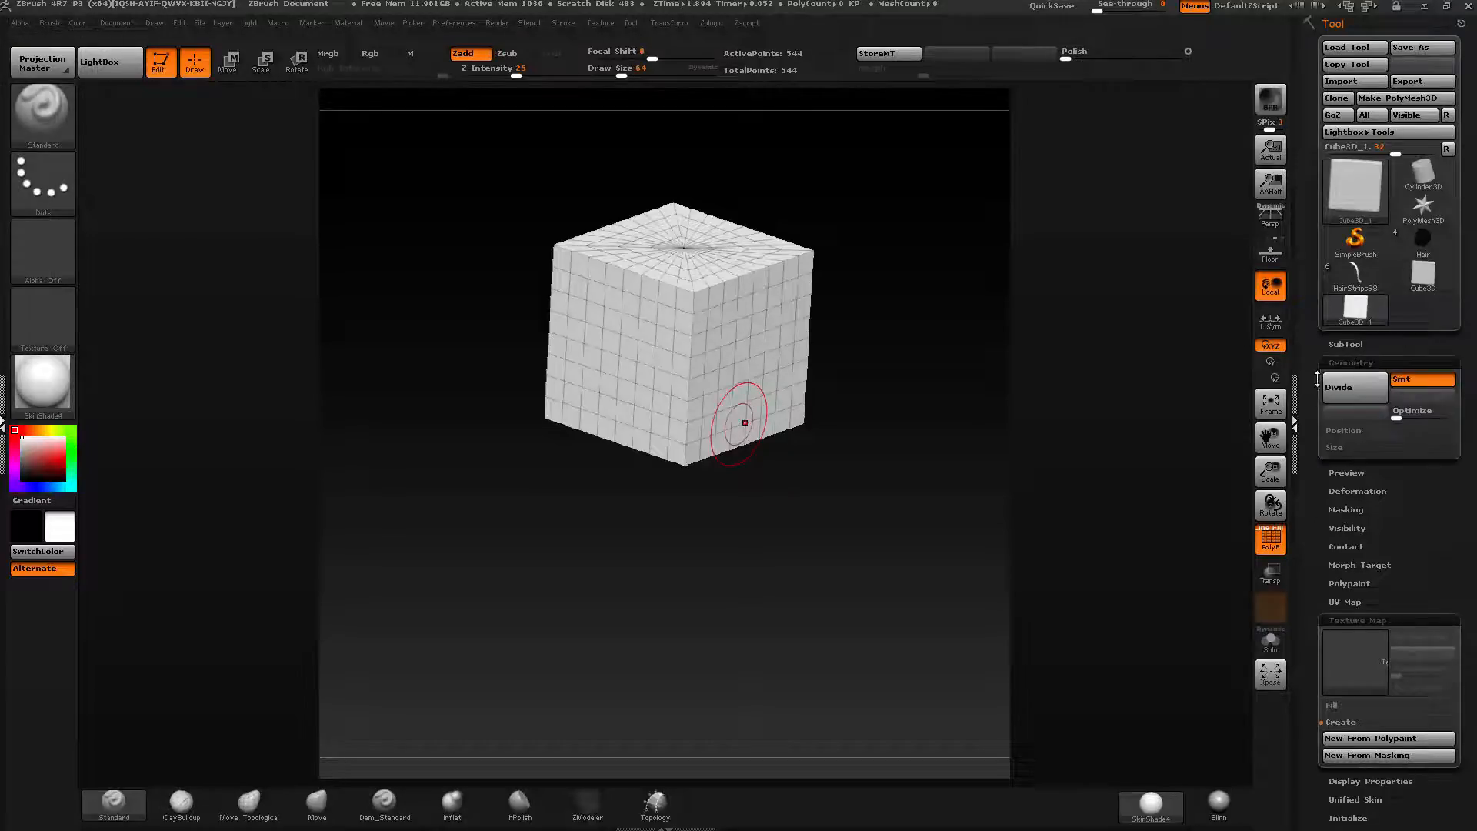
Convert the cube into a PolyMesh3D.
left_click(1348, 363)
left_click_drag(1309, 382, 1343, 260)
left_click(1344, 262)
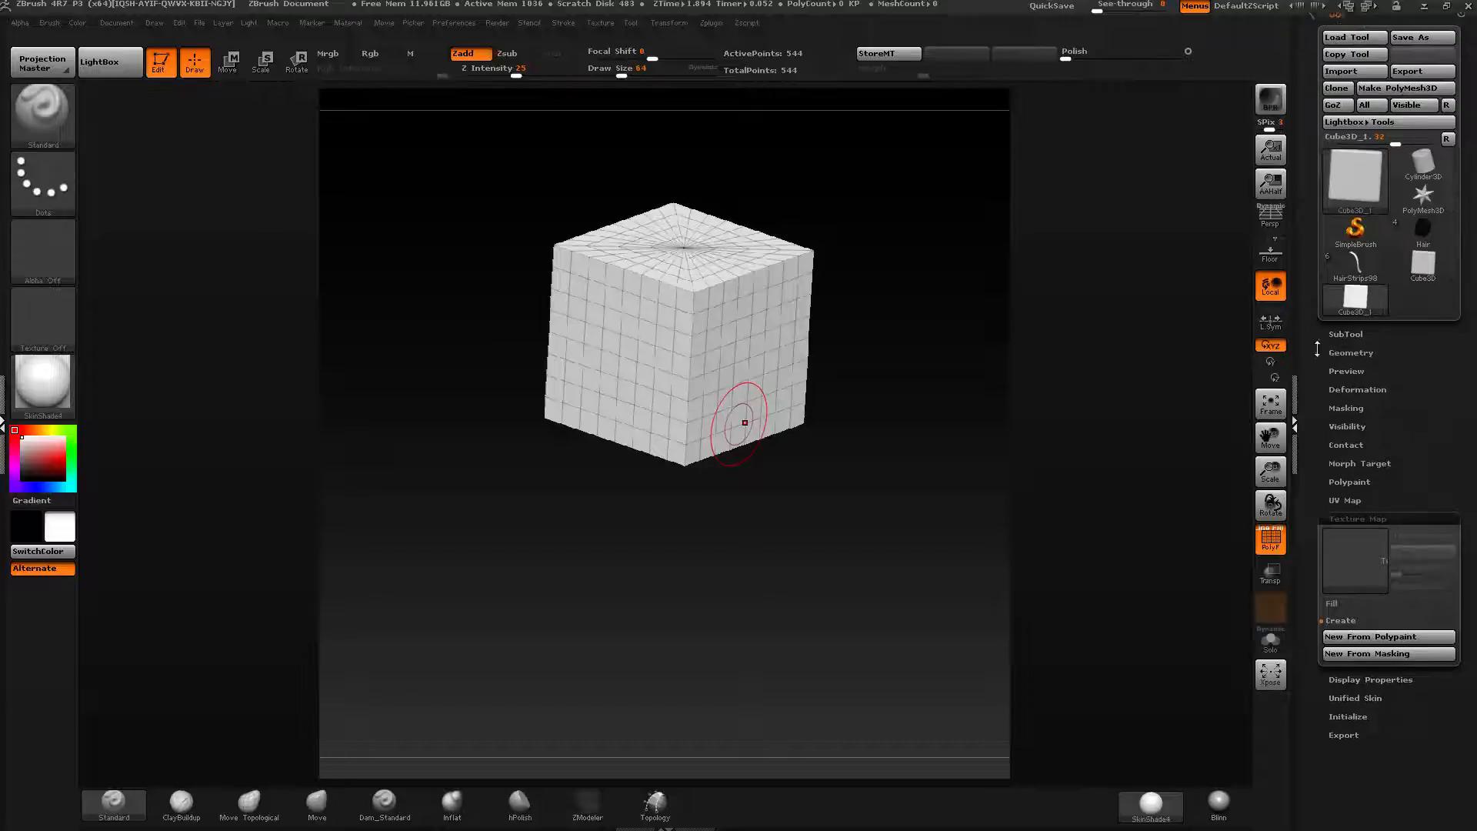
left_click(1392, 100)
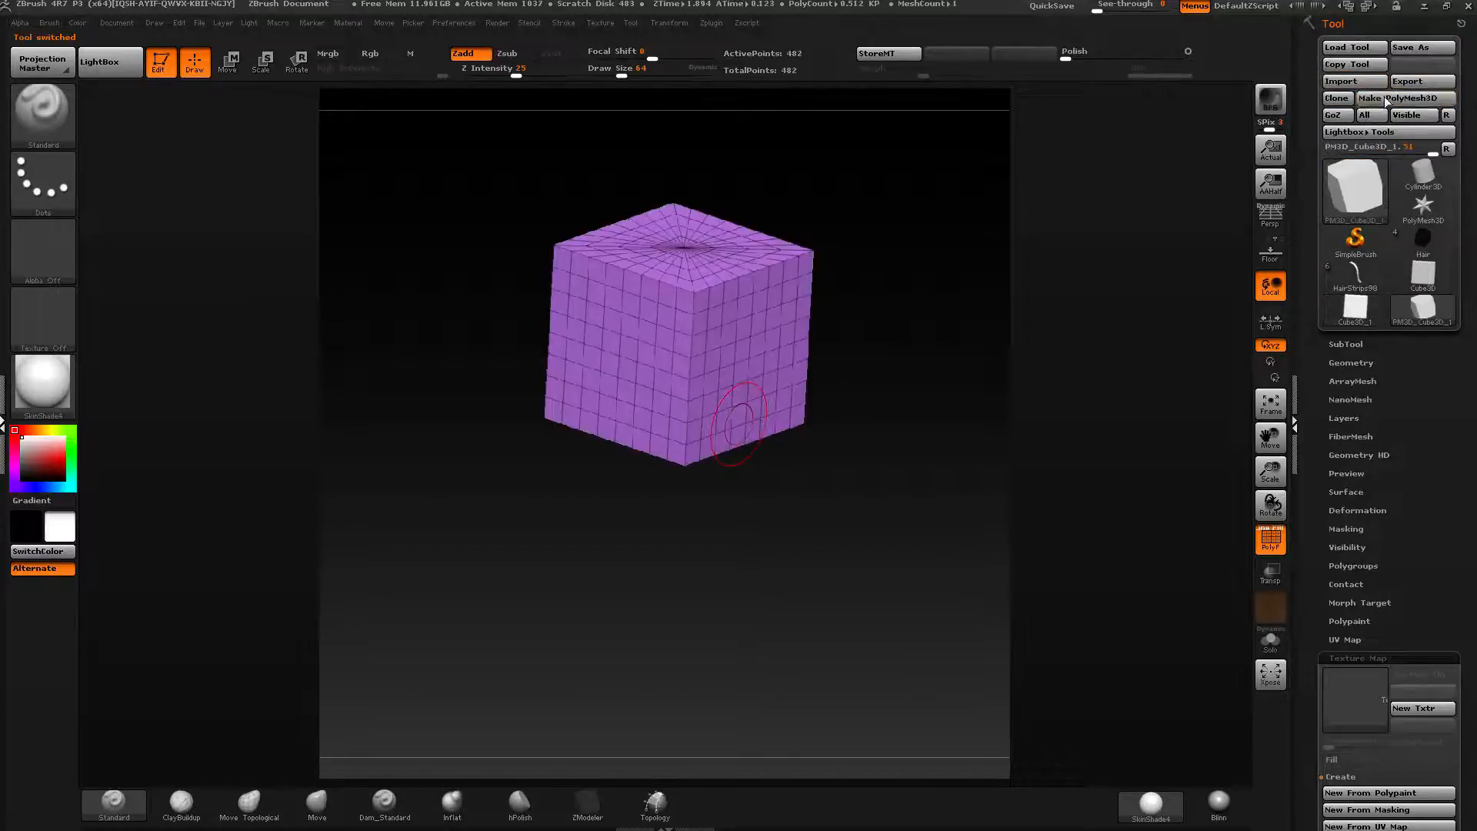
Try ZRemeshing the cube with the Same target polygon setting, then undo the remesh.
mouse_move(1352, 185)
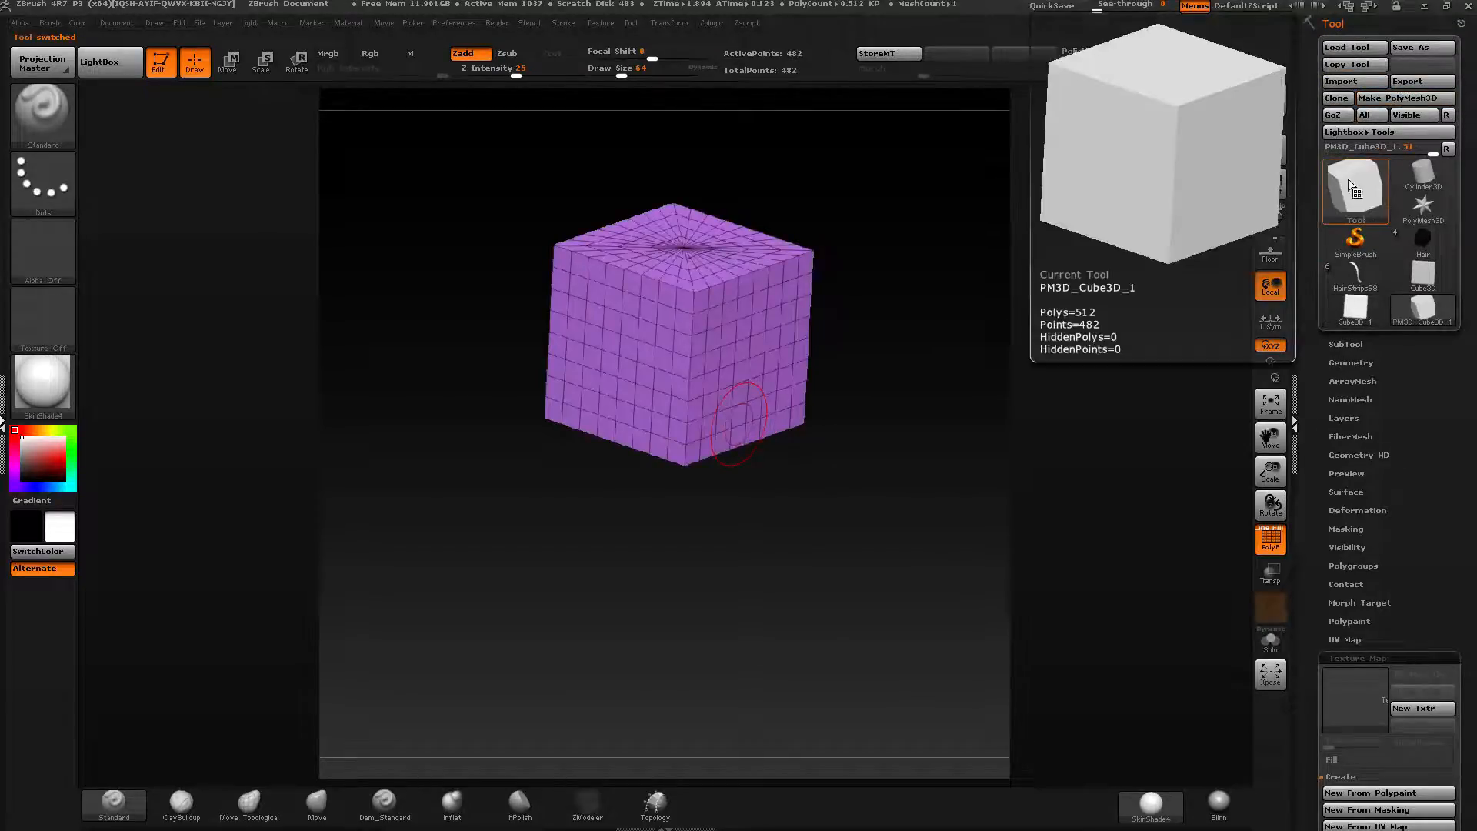
left_click(1351, 363)
left_click_drag(1306, 393, 1316, 410)
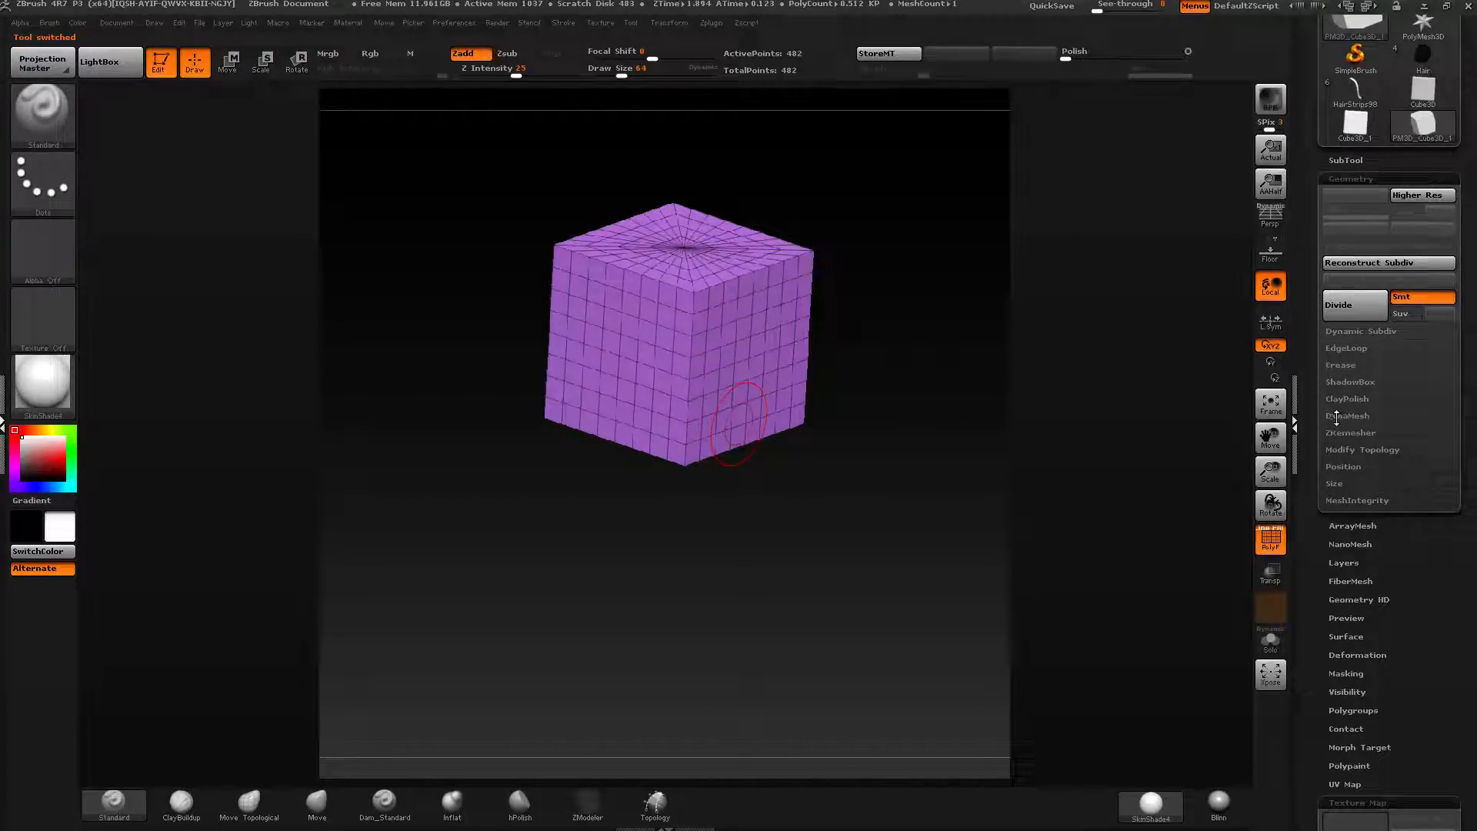
left_click(1346, 432)
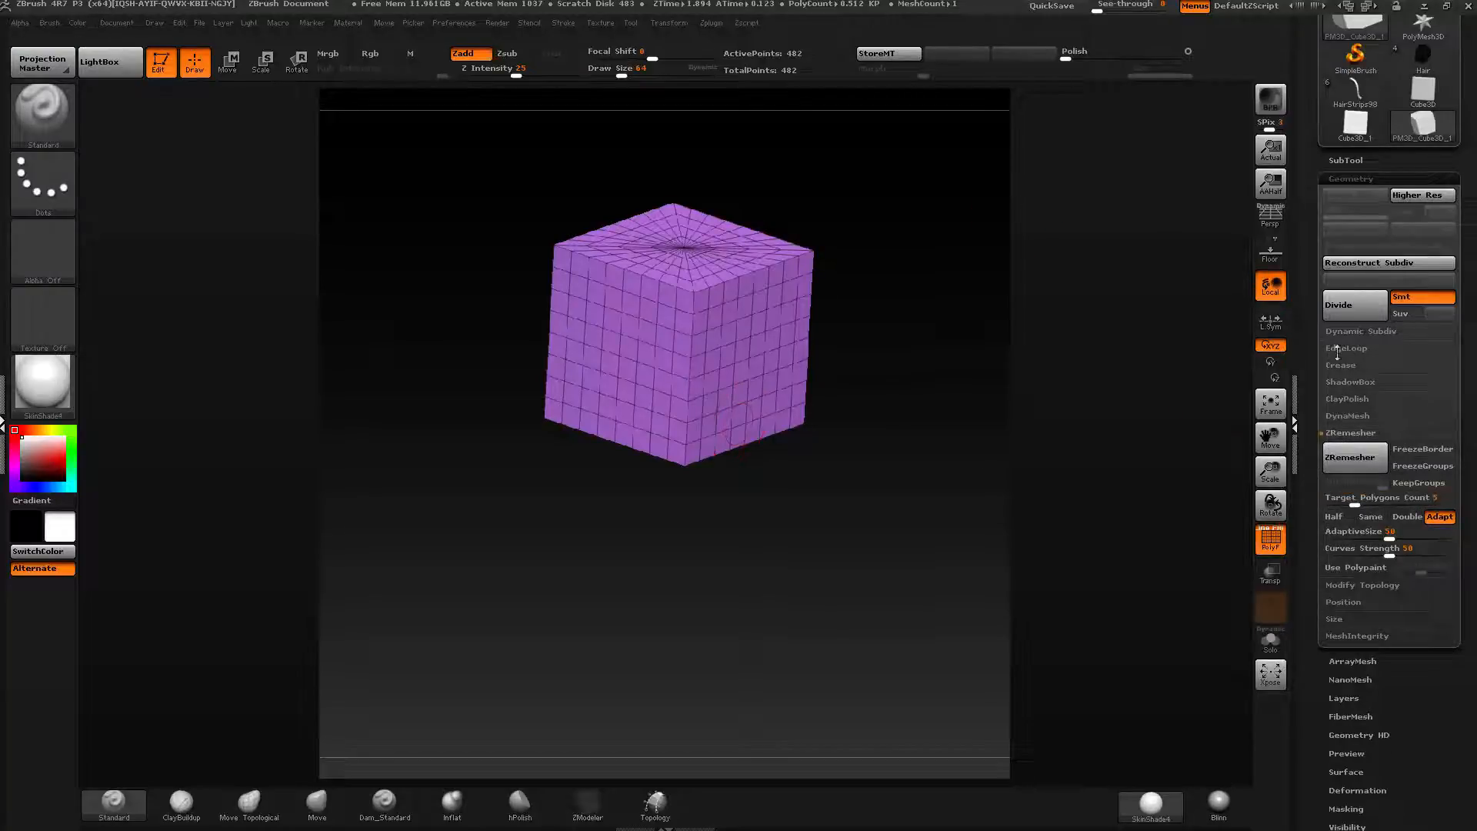
left_click(1371, 516)
left_click(1329, 459)
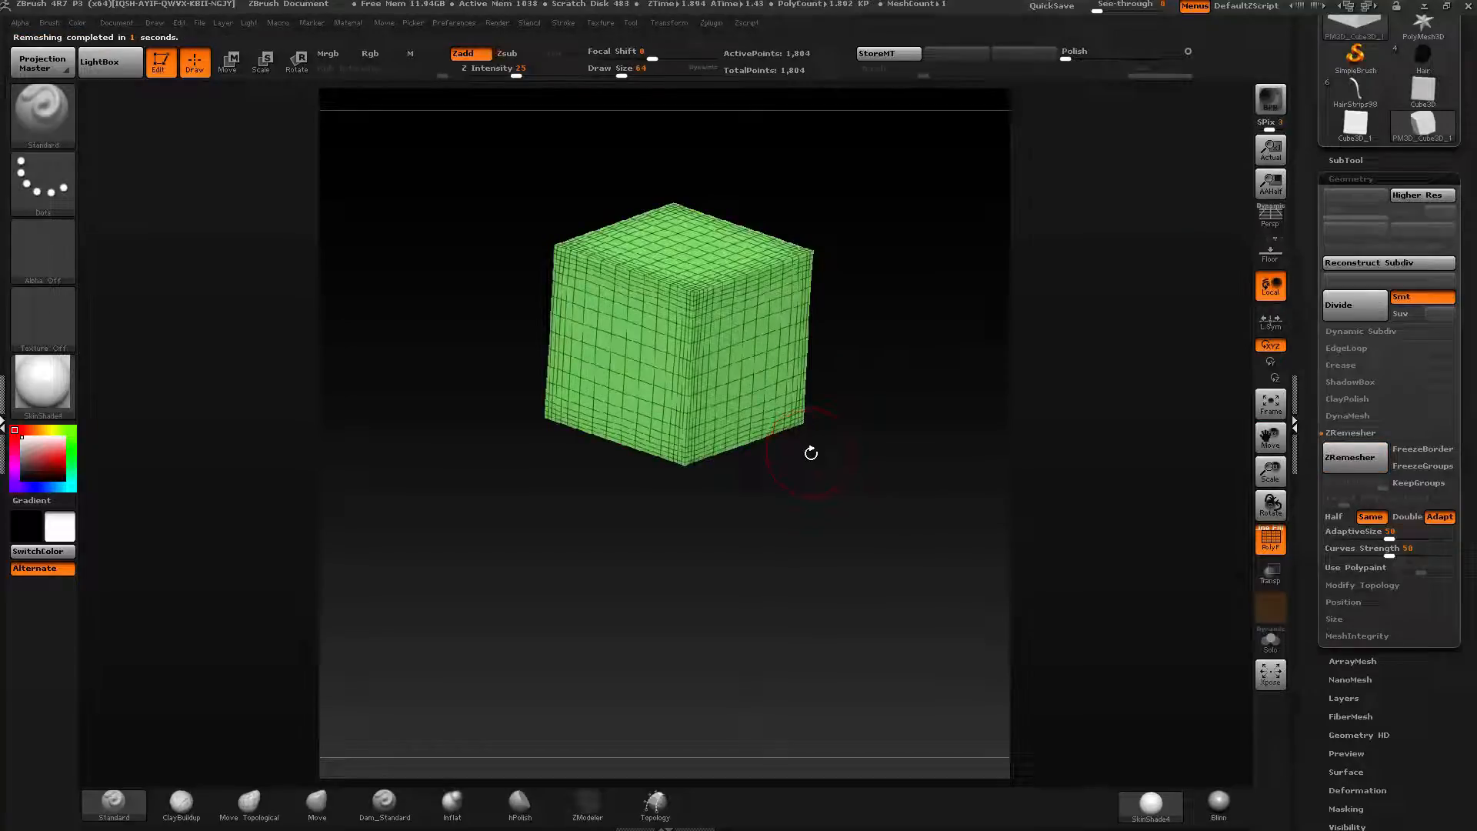
left_click(1354, 458)
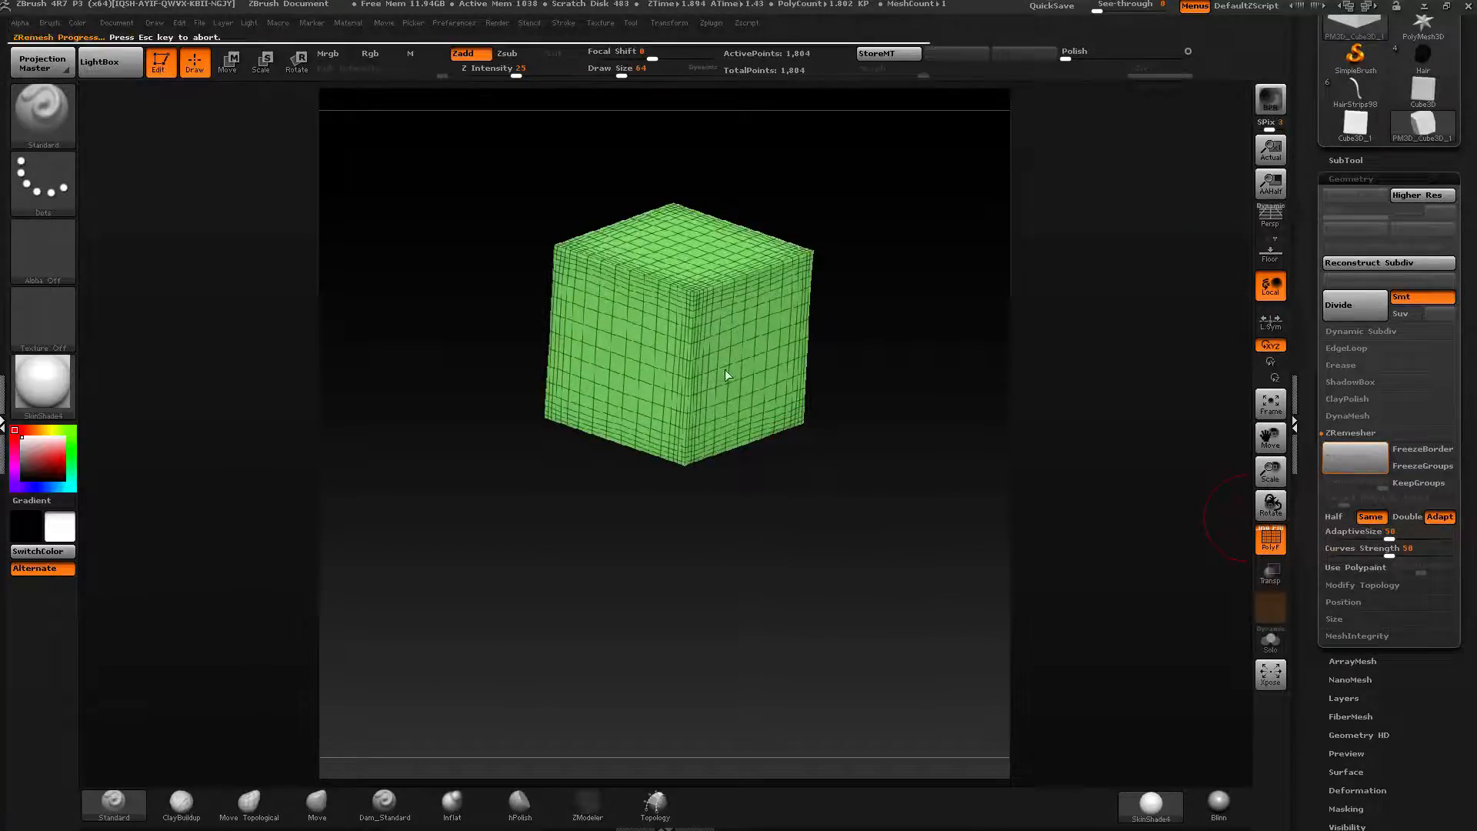
mouse_move(722, 328)
right_mouse_down()
mouse_move(704, 300)
mouse_move(720, 316)
right_mouse_up()
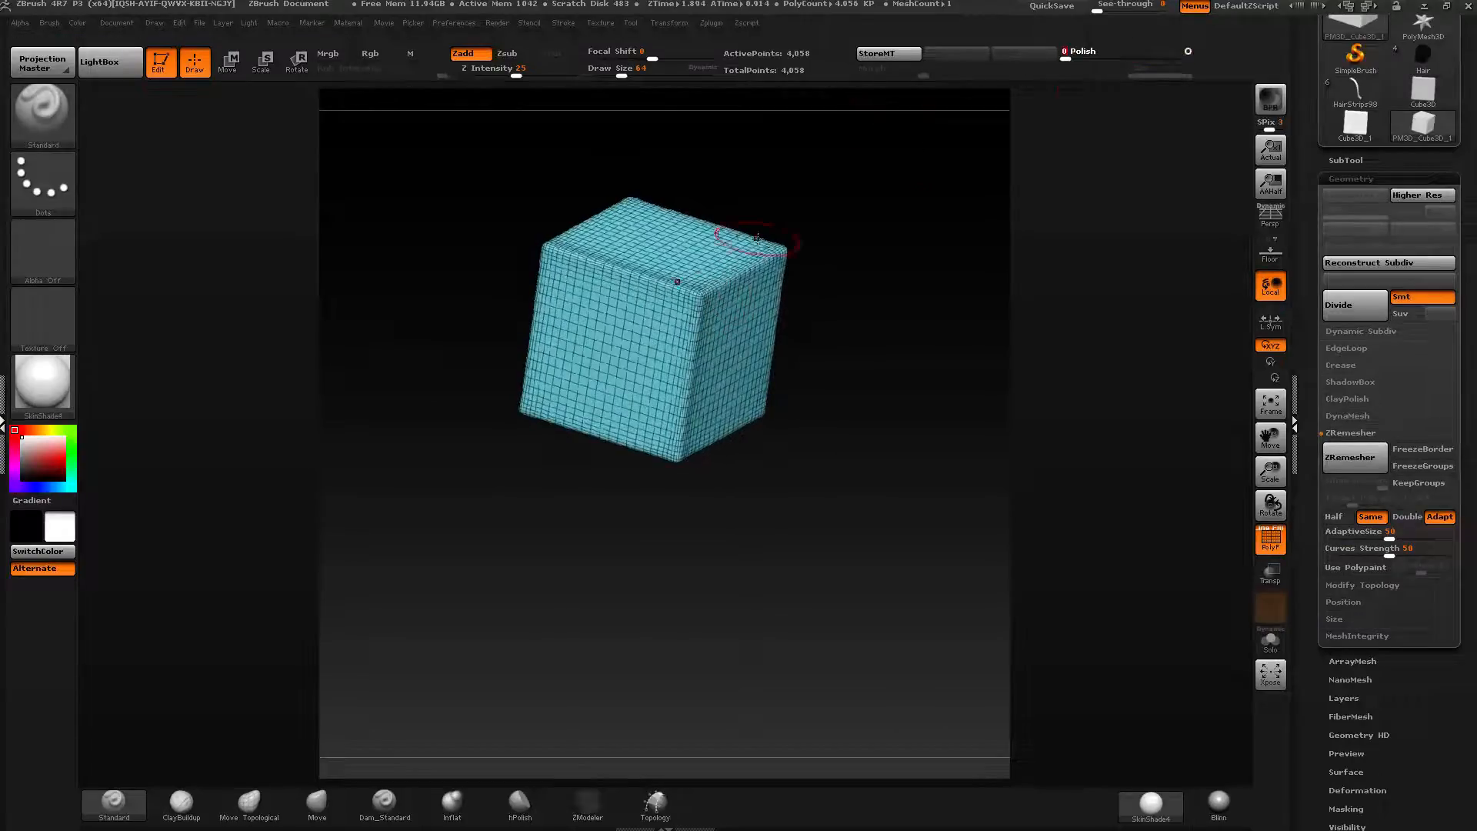
key("ctrl")
key("ctrl+z")
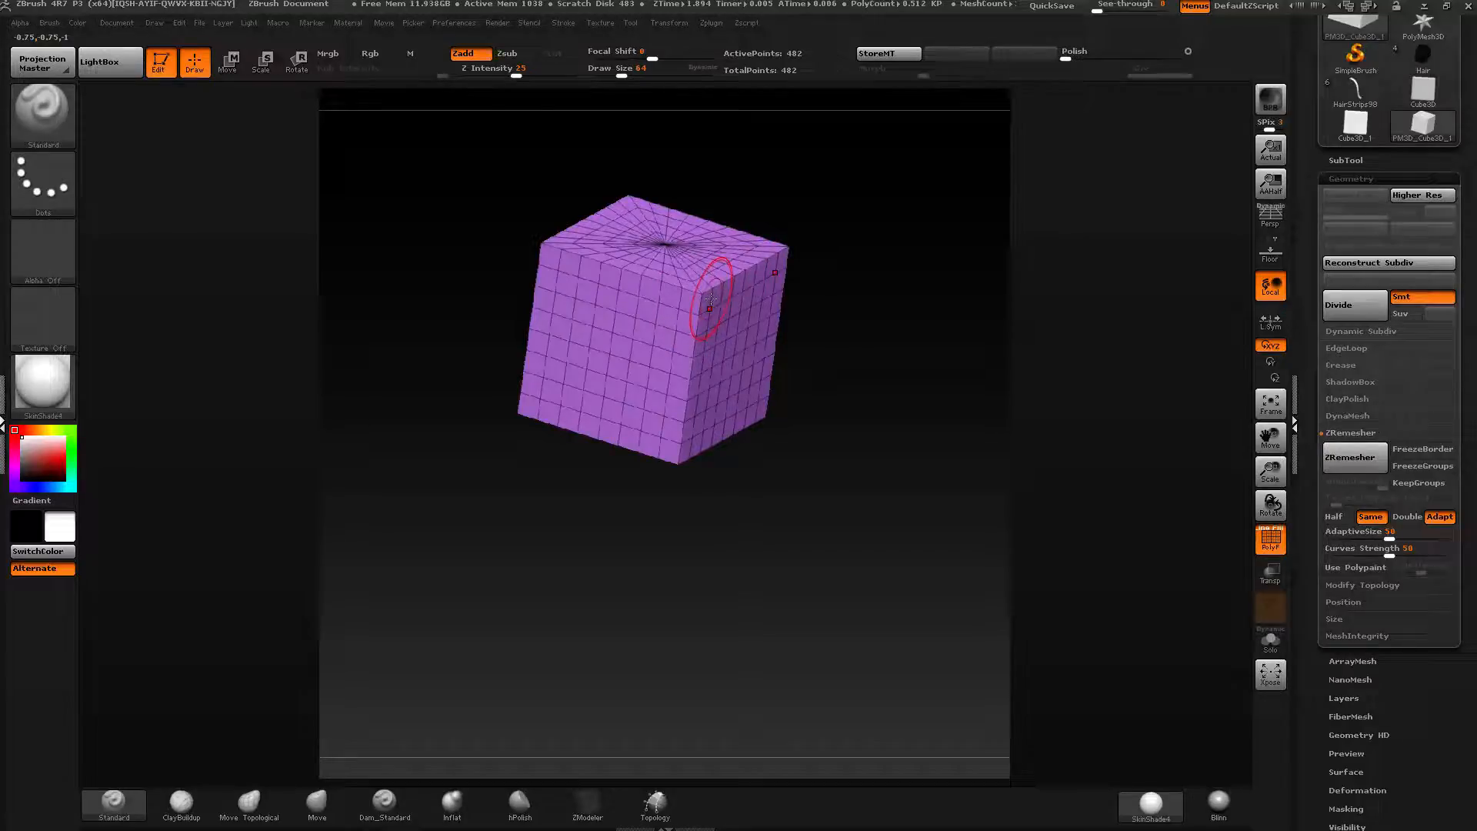
Try applying Polish to the cube, then undo the polish changes.
left_click_drag(661, 280, 1145, 95)
left_click_drag(1072, 55, 1169, 43)
mouse_move(769, 331)
left_mouse_down()
mouse_move(715, 274)
mouse_move(765, 155)
mouse_move(687, 328)
mouse_move(697, 302)
left_mouse_up()
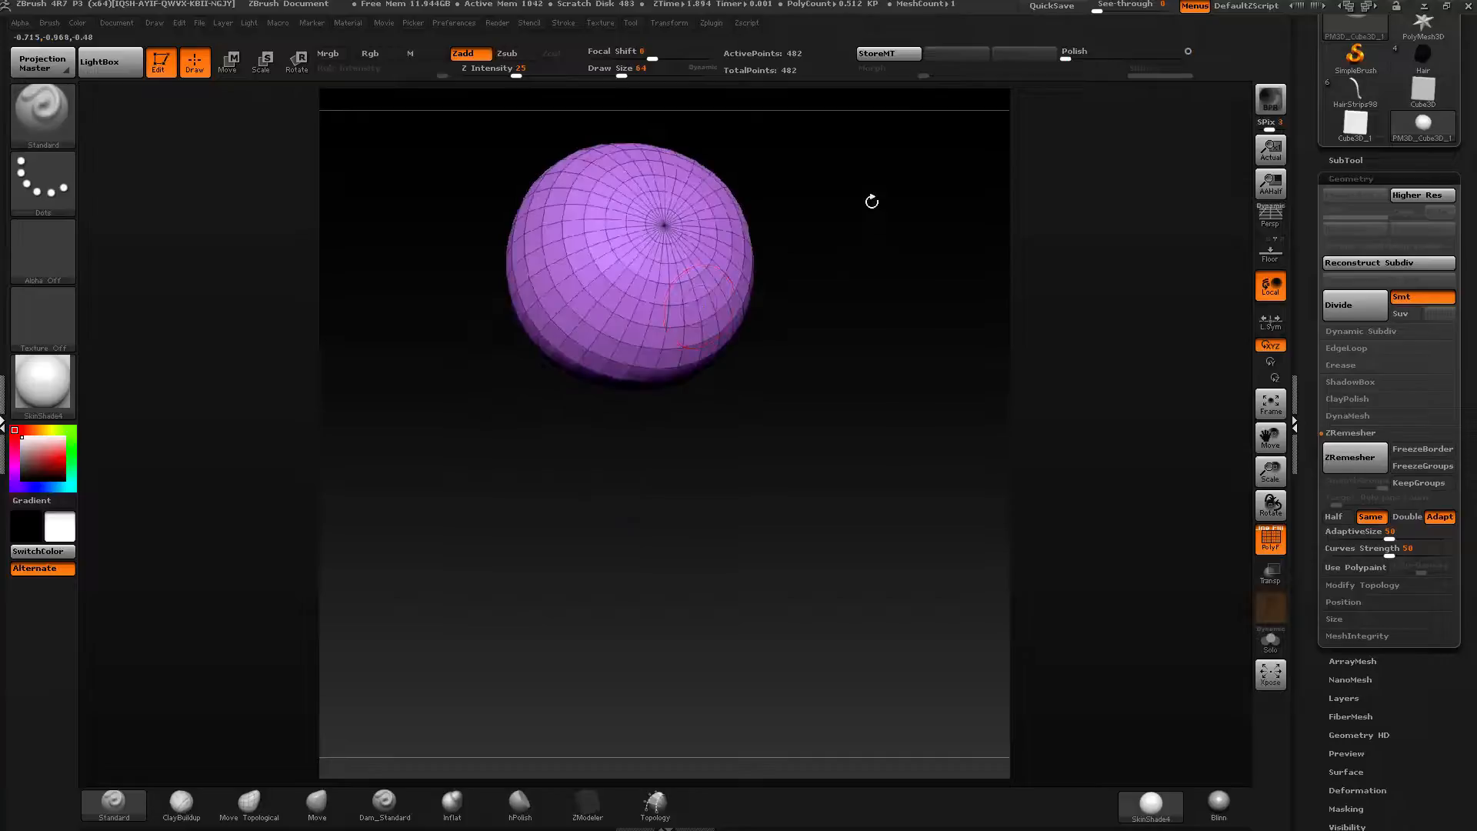
key("ctrl+z")
key("ctrl+z")
key("ctrl+z")
key("ctrl+z")
key("ctrl+z")
key("ctrl+z")
key("ctrl+z")
key("ctrl+z")
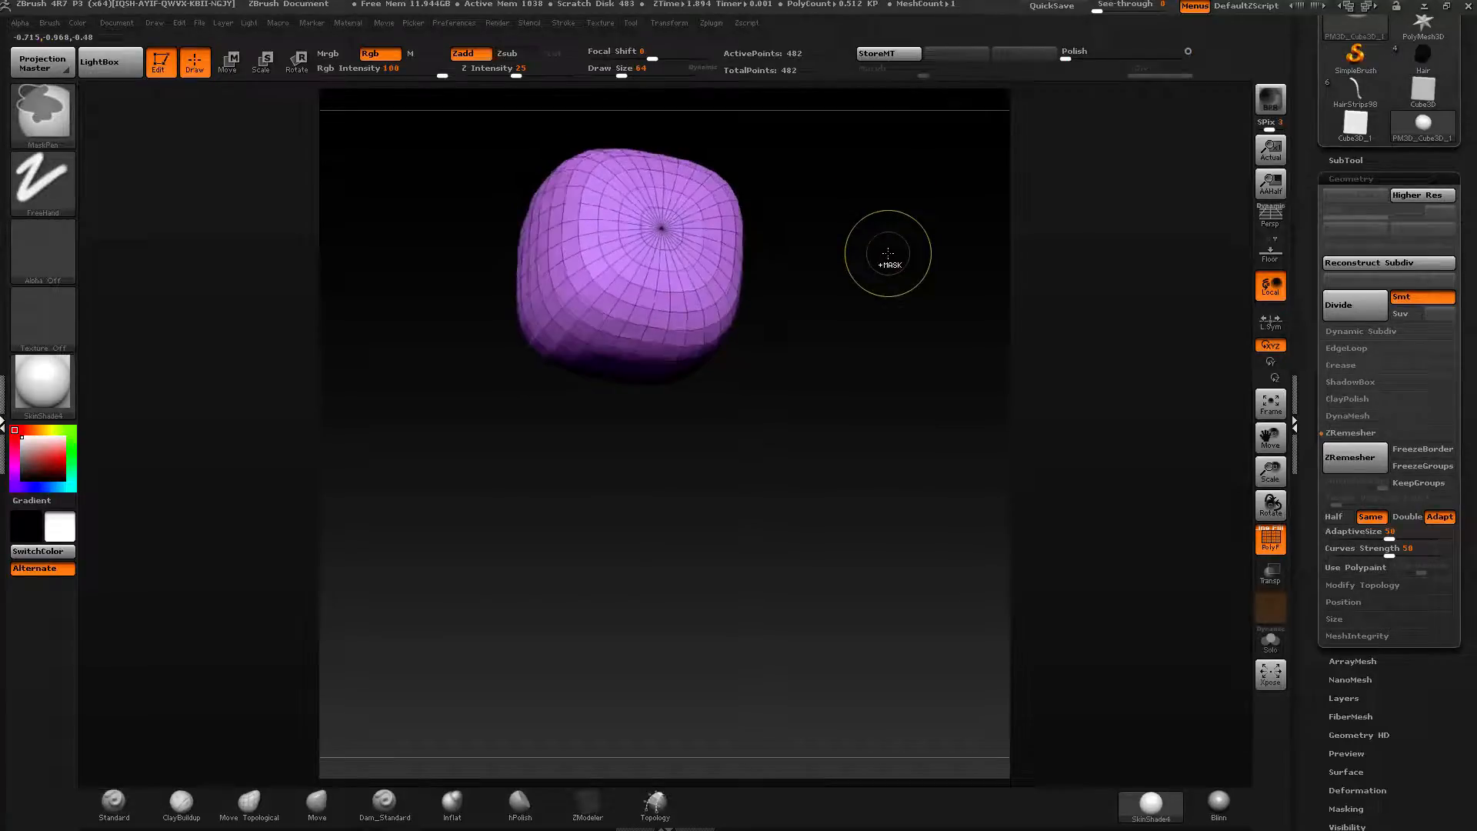
key("ctrl+z")
key("ctrl+z")
key("ctrl+z")
Run ZRemesher on the polymesh cube again and turn on the floor grid.
left_click_drag(728, 392, 656, 216)
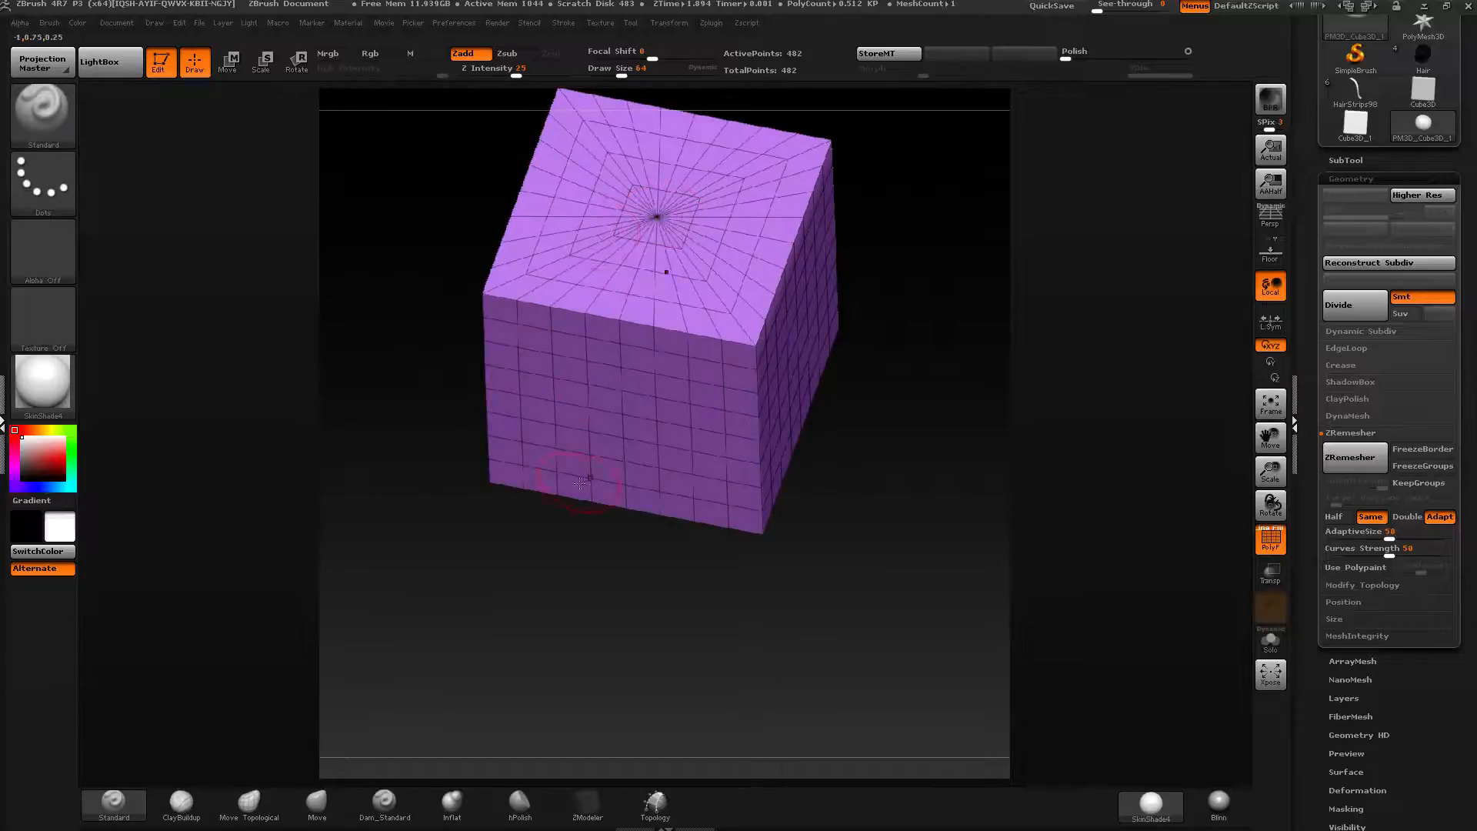
left_click_drag(580, 482, 734, 377)
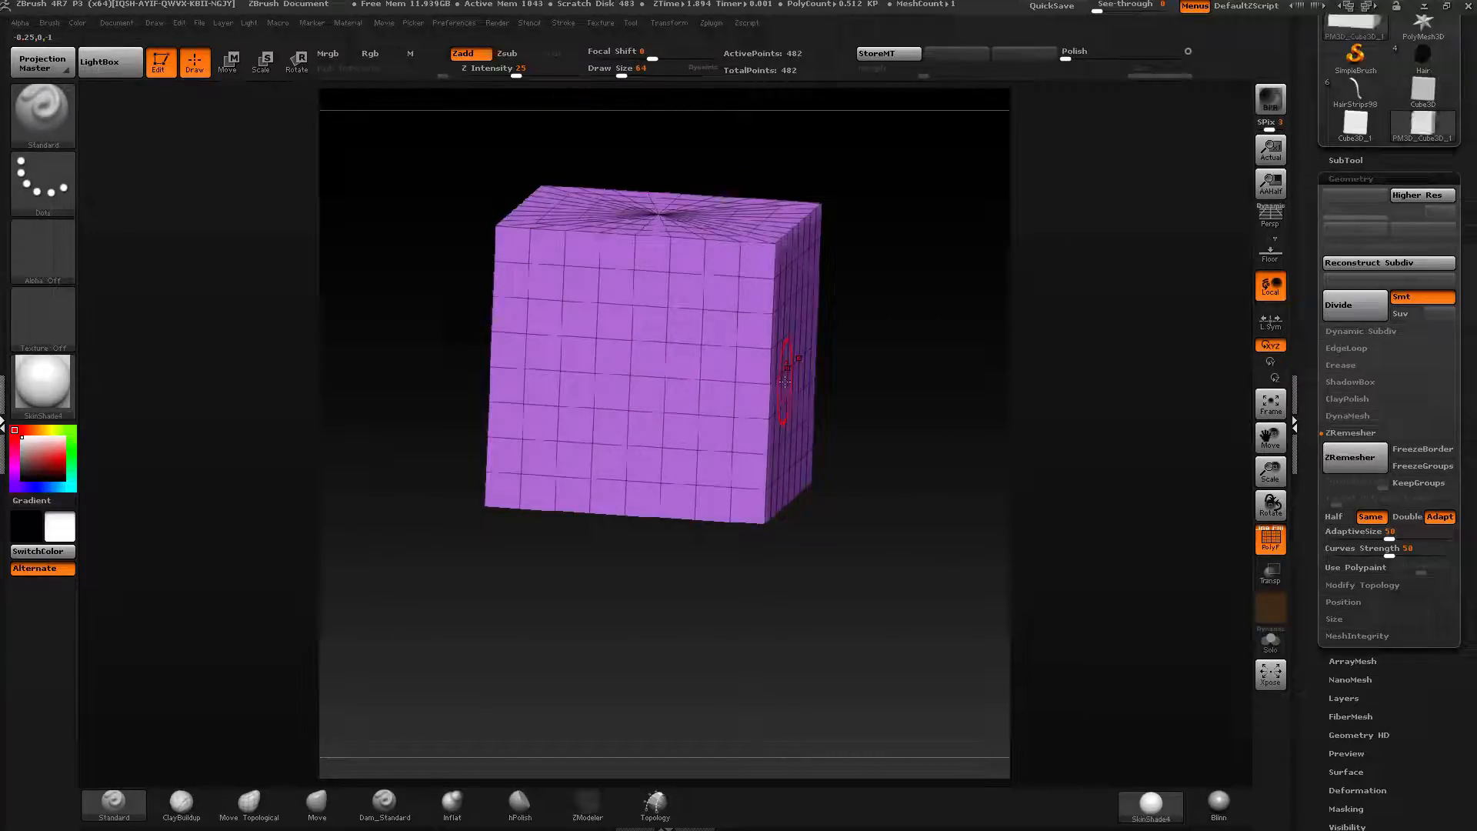
left_click_drag(1054, 429, 844, 514)
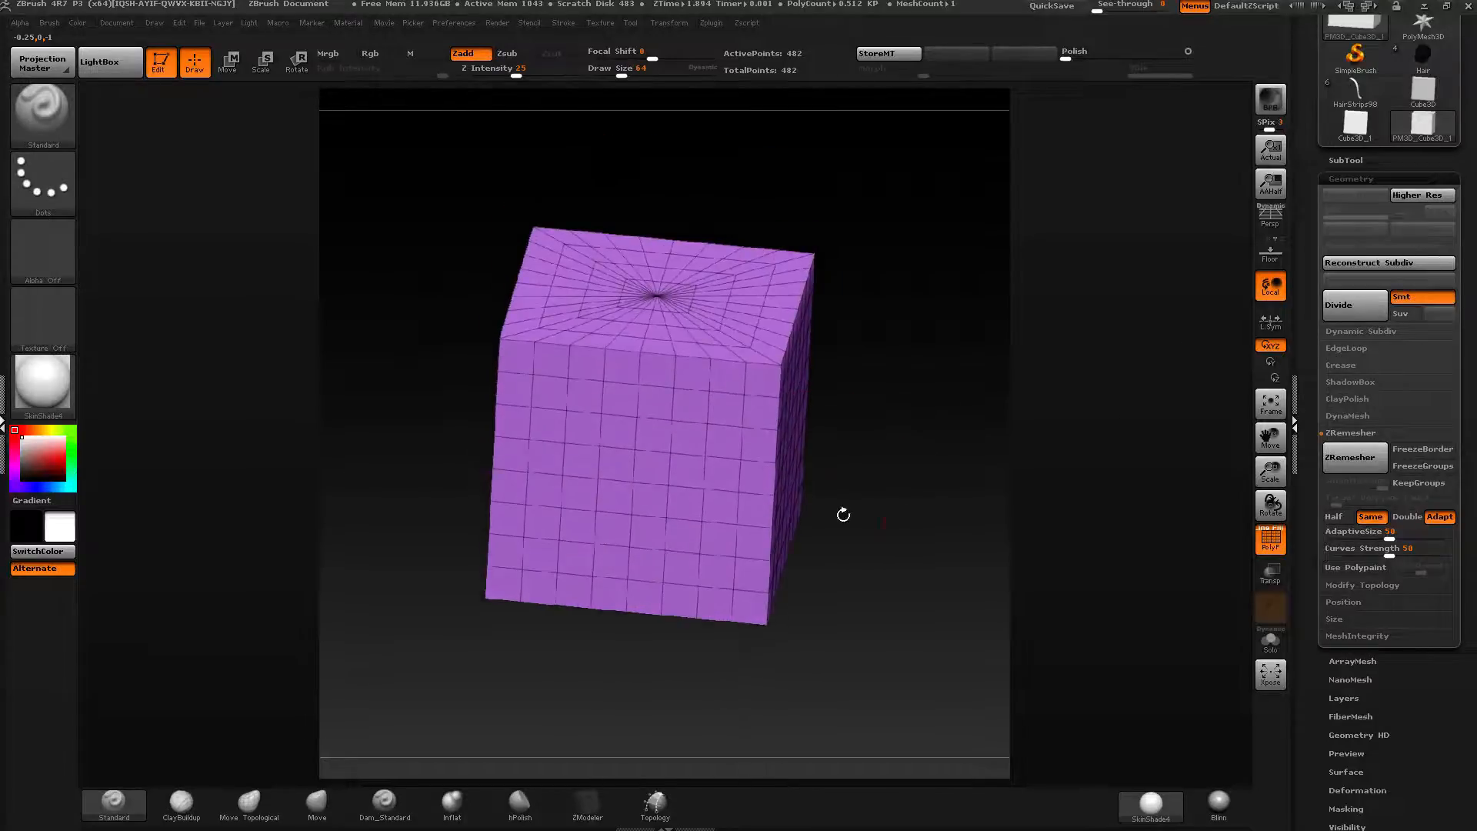
left_click(1361, 460)
mouse_move(869, 401)
left_mouse_down("shift")
mouse_move(948, 331)
mouse_move(750, 370)
mouse_move(785, 346)
mouse_move(808, 360)
mouse_move(667, 517)
mouse_move(702, 429)
mouse_move(769, 368)
left_mouse_up("shift")
mouse_move(1043, 366)
left_mouse_down()
mouse_move(960, 389)
mouse_move(1039, 361)
left_mouse_up()
left_click(1272, 254)
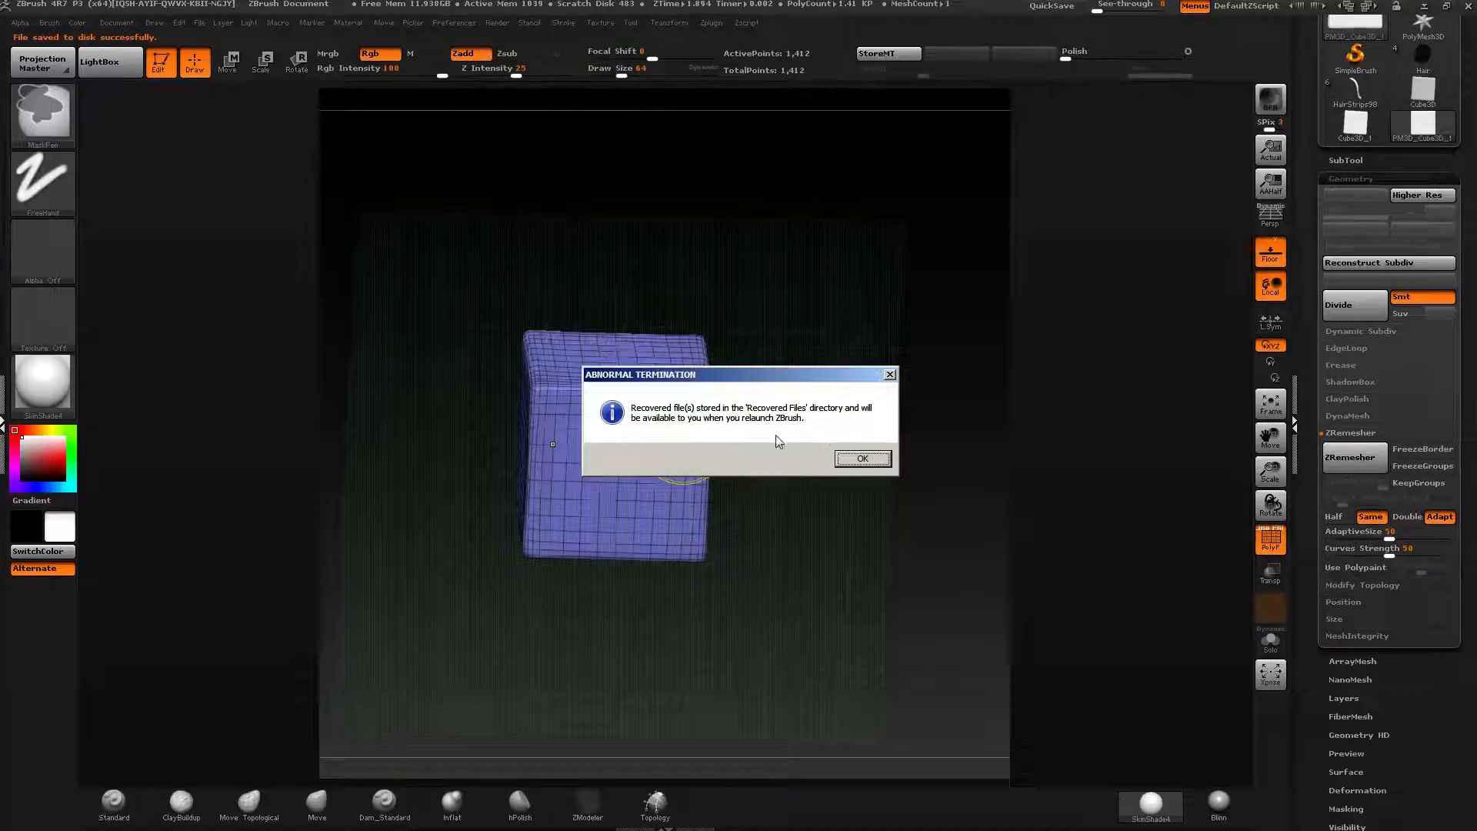
Dismiss the abnormal termination message and relaunch ZBrush 4R7 64-bit.
left_click(884, 460)
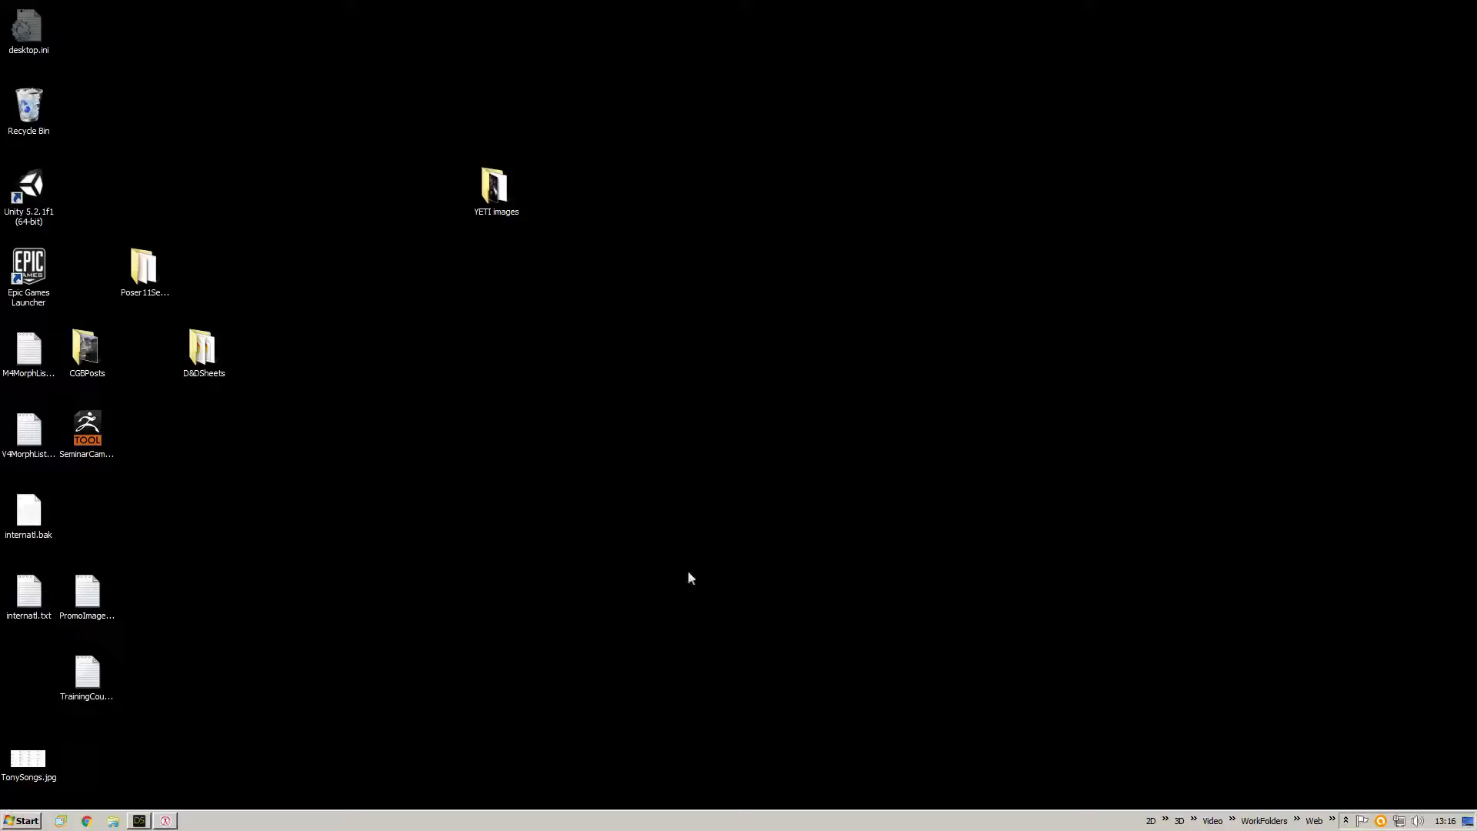
left_click(1197, 826)
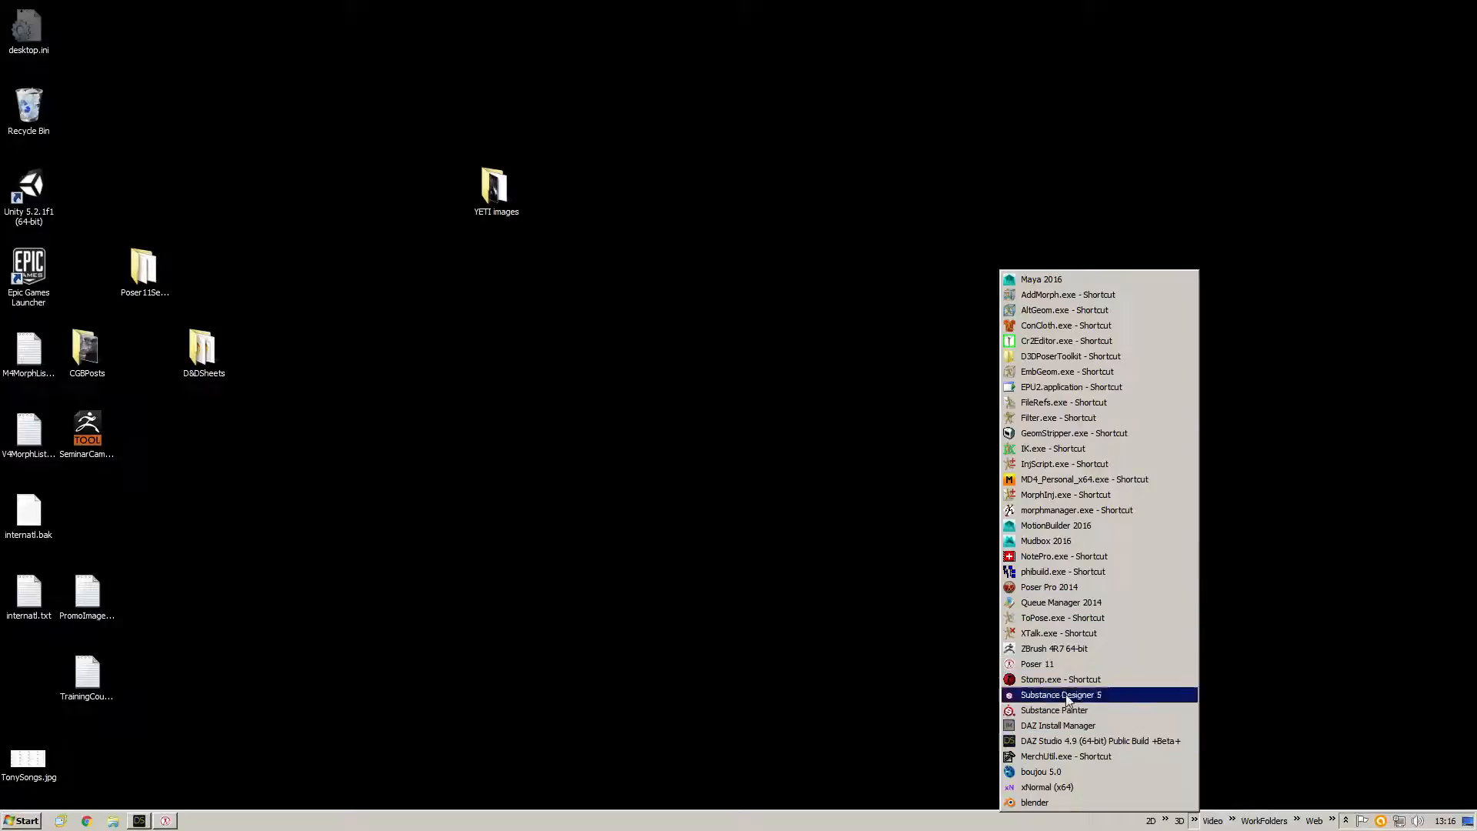
left_click(1091, 649)
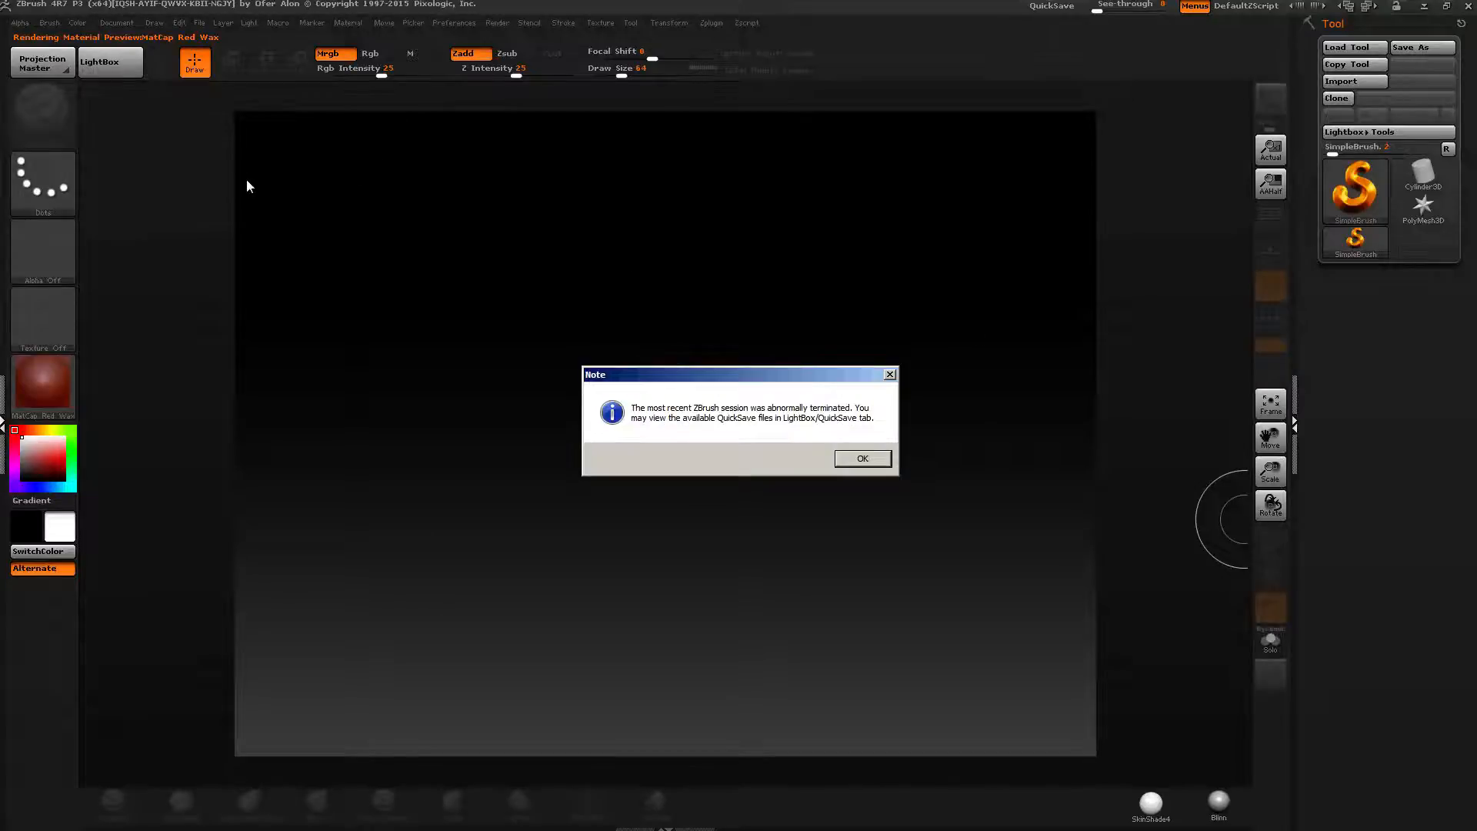
Load the QS_3492 QuickSave from LightBox, then leave Edit mode and clear the canvas.
key("Return")
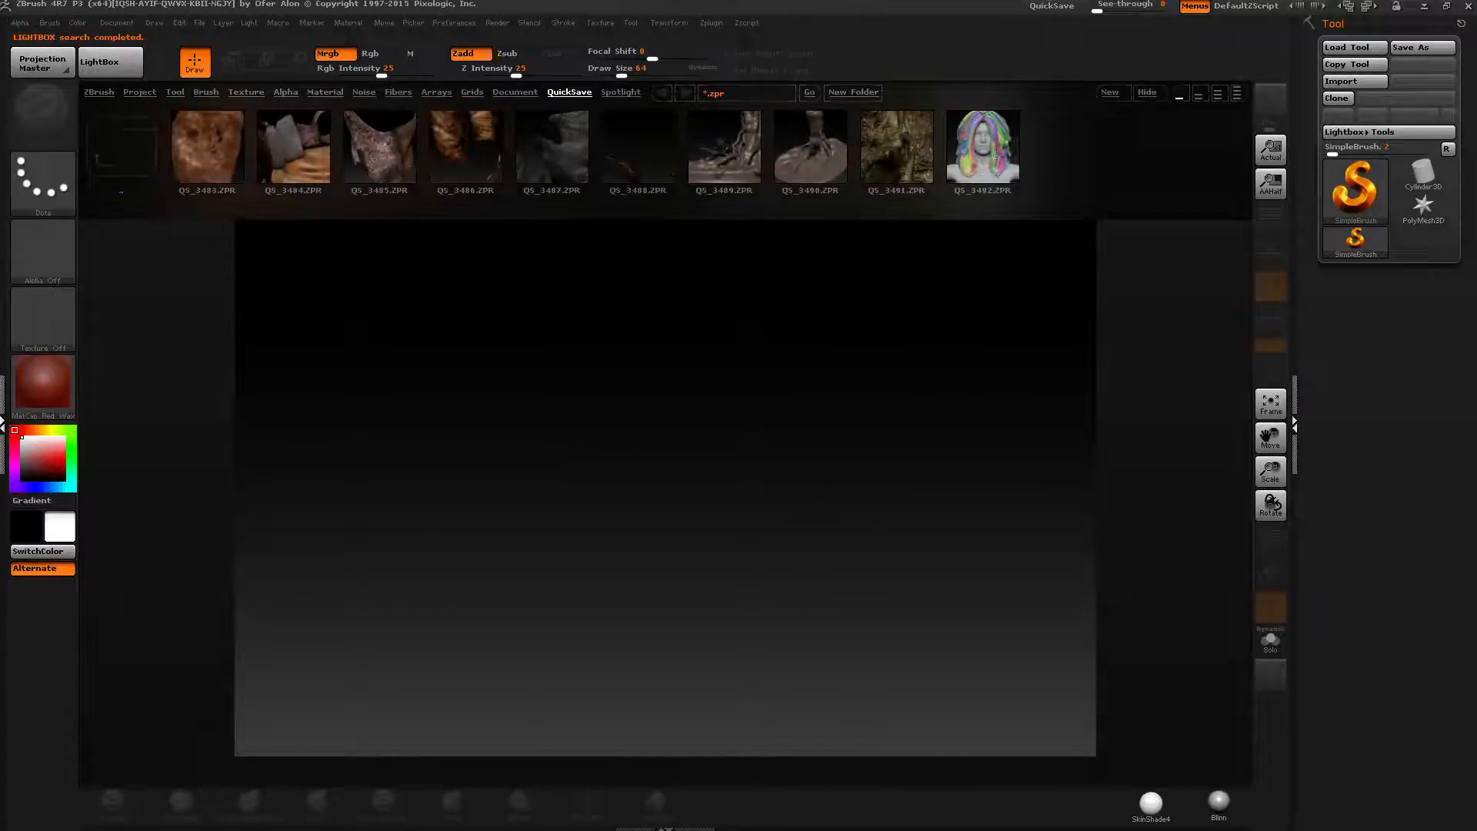
double_click(995, 155)
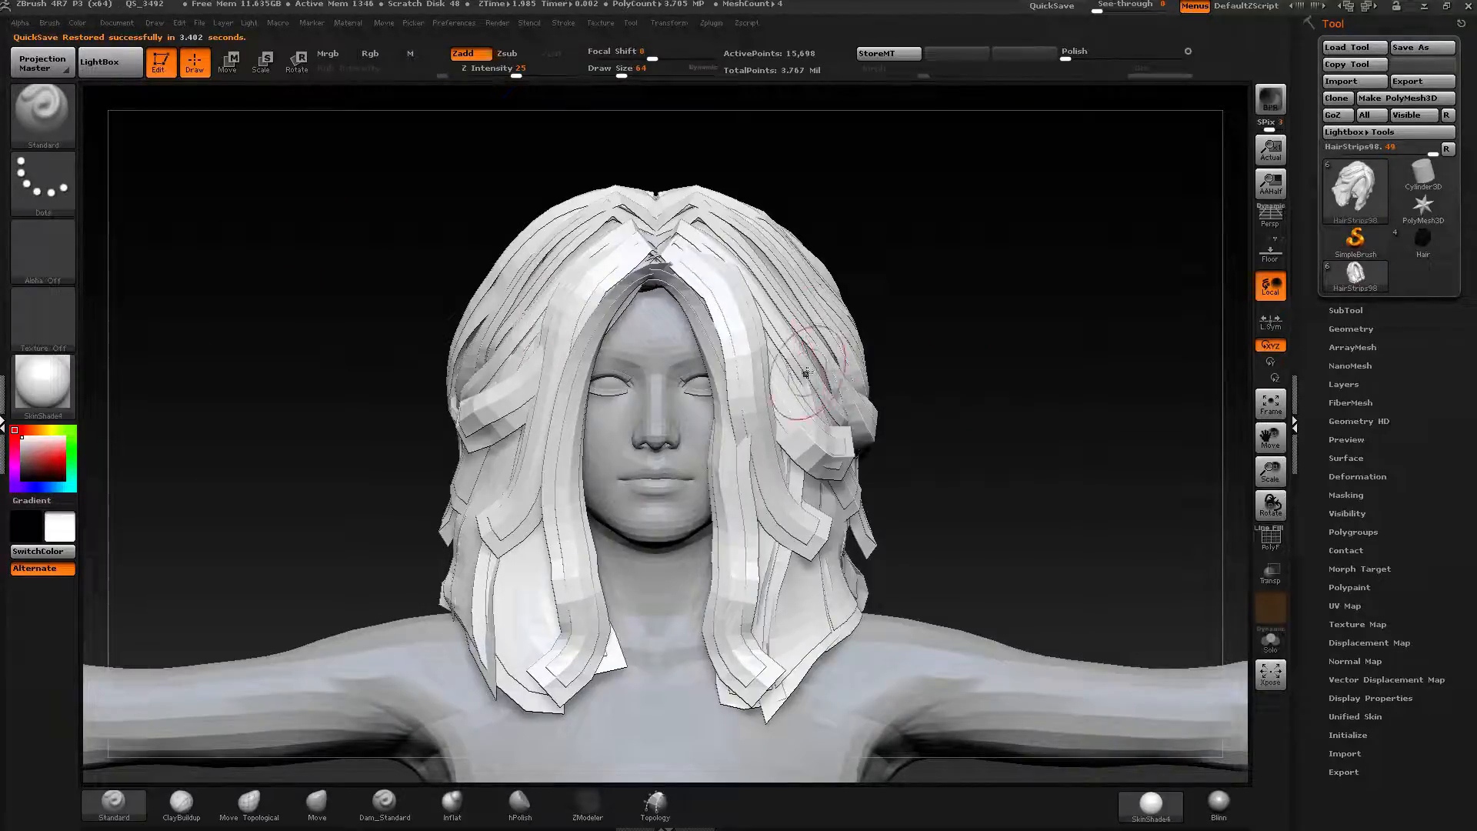
key("t")
key("ctrl+n")
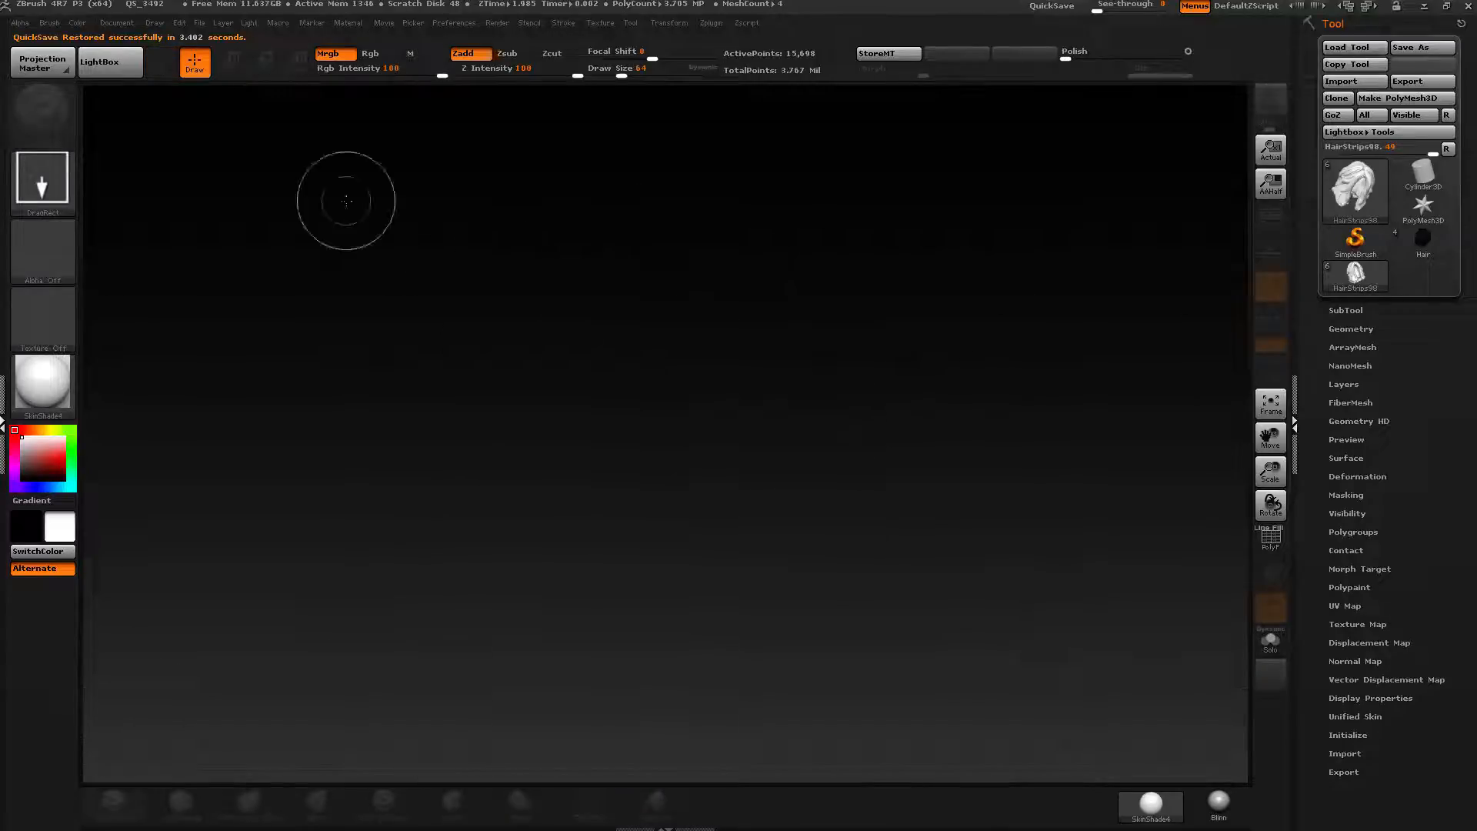
Turn off Pro and resize the document to 1024 by 1024.
left_click(116, 23)
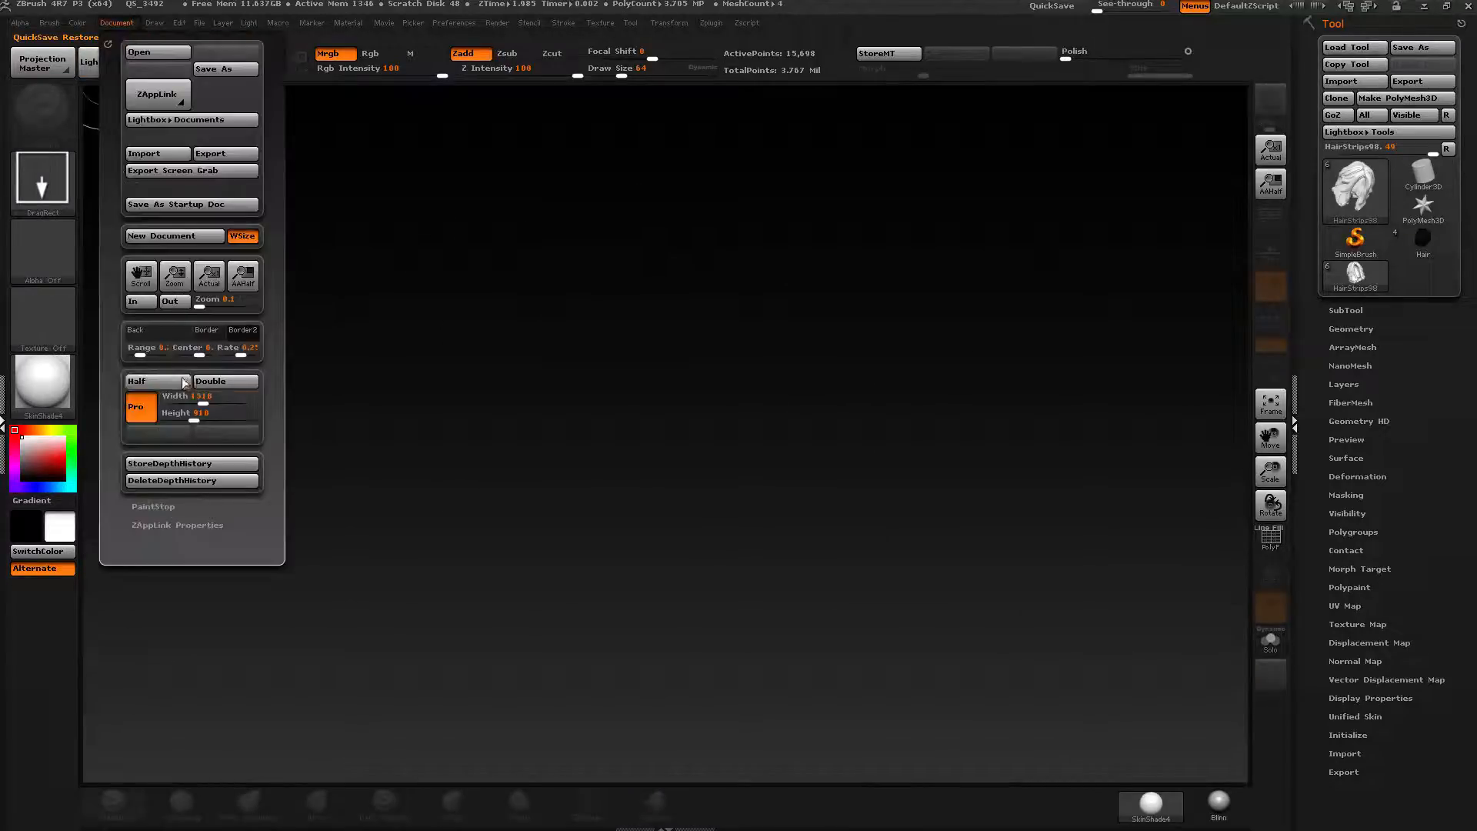
left_click(148, 406)
left_click(201, 400)
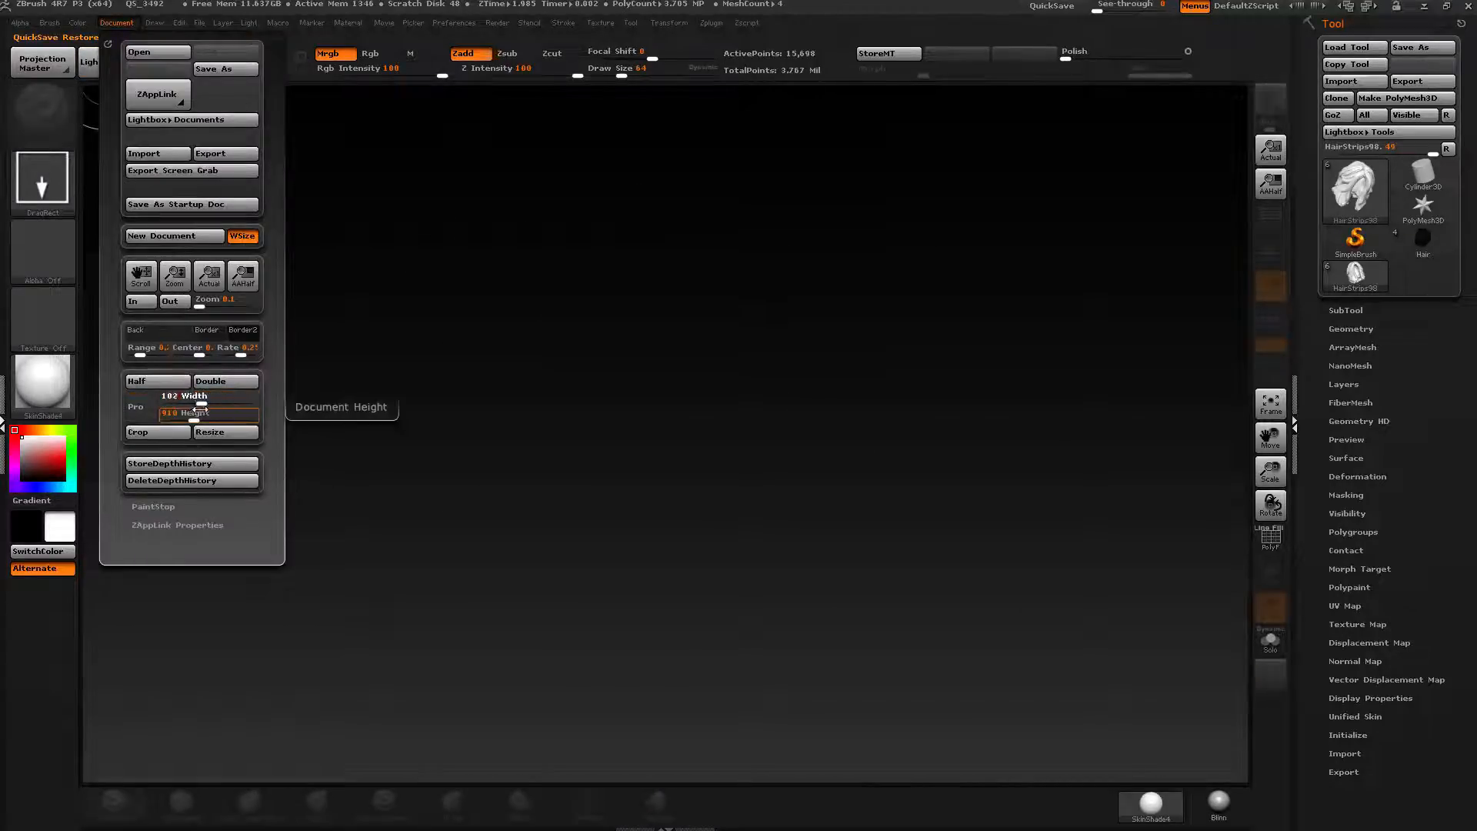
left_click_drag(200, 410, 196, 419)
type("1024")
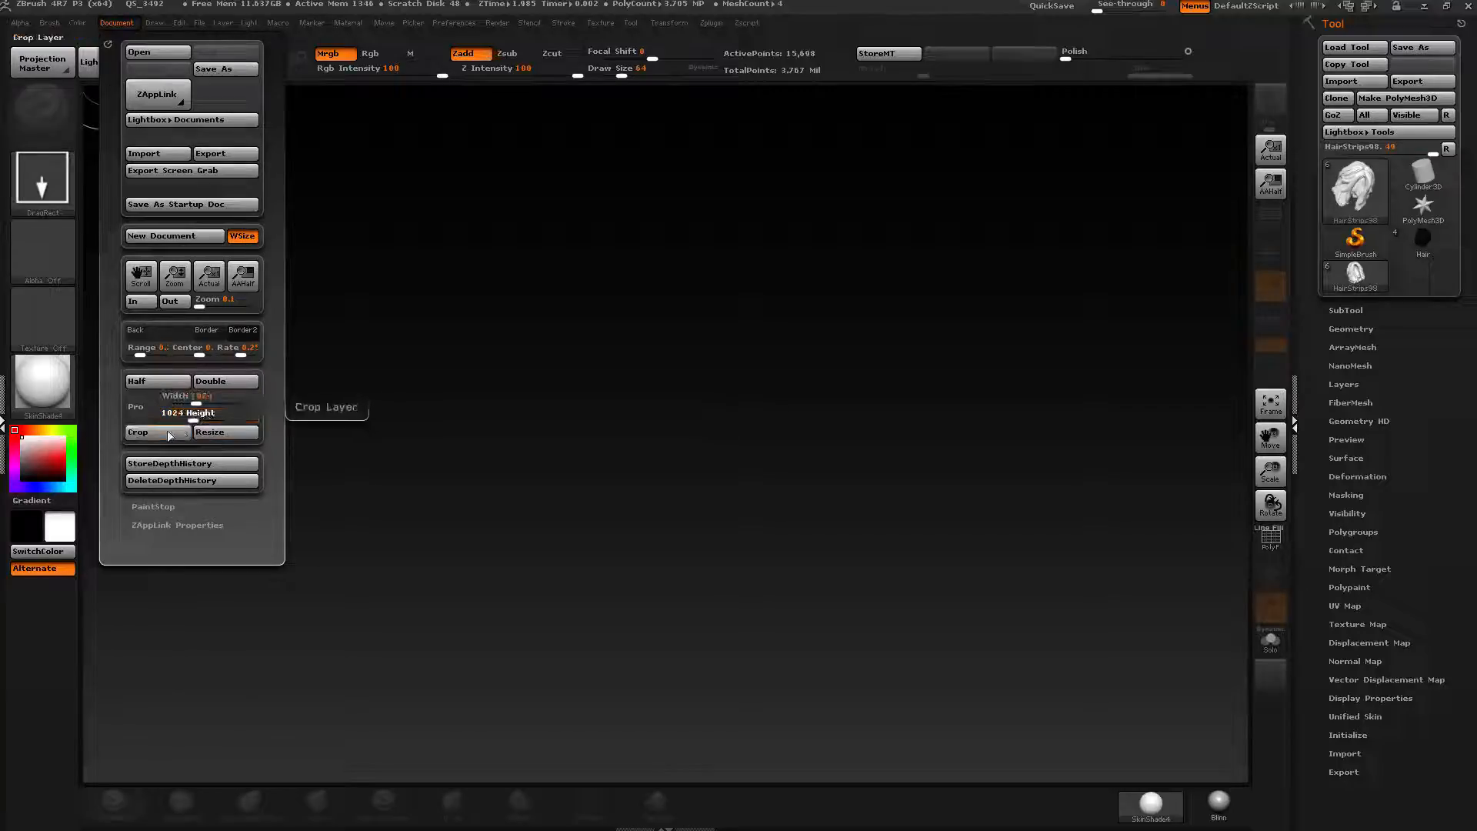
left_click(221, 435)
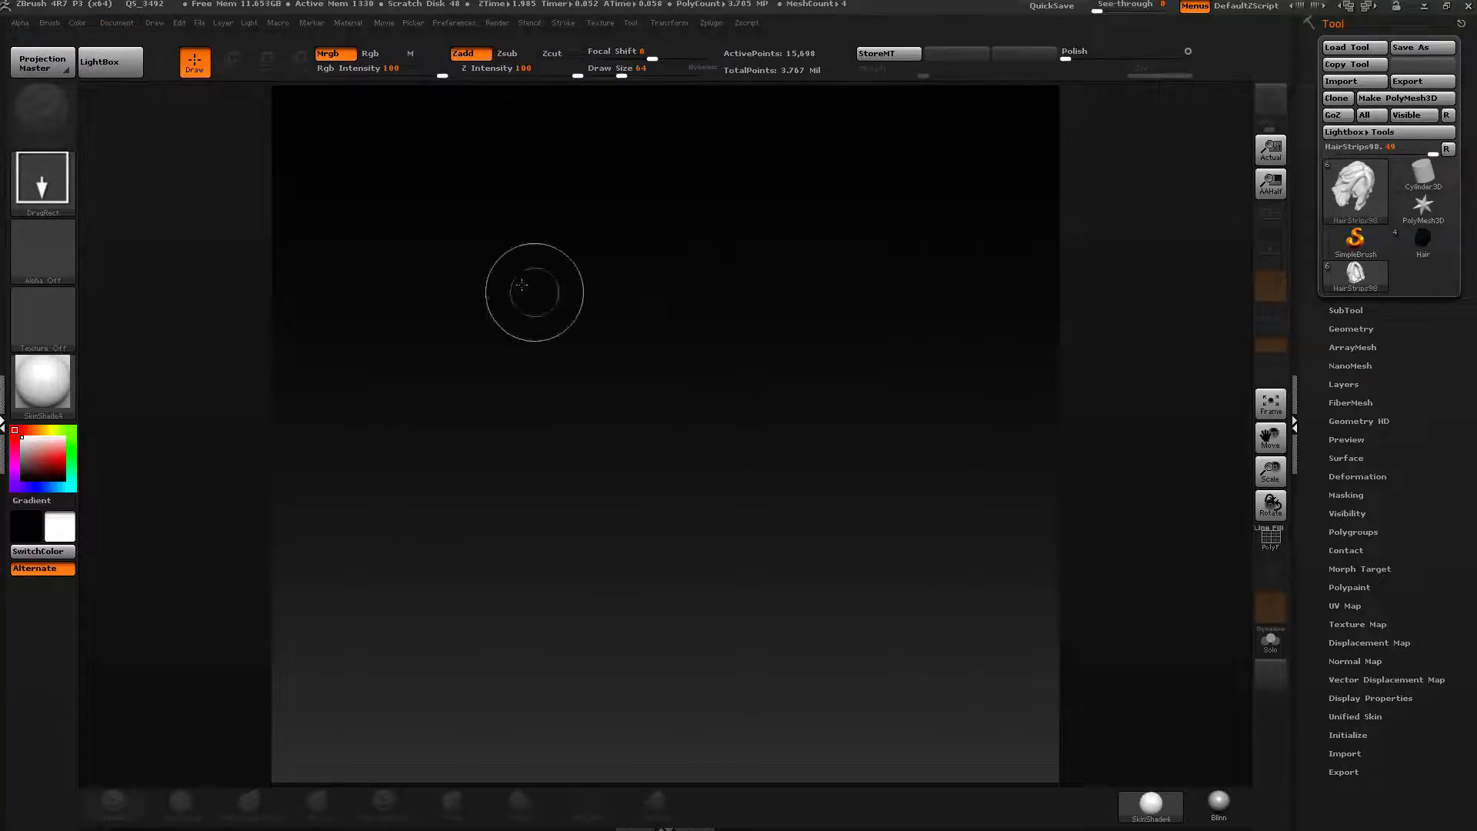
Select the Cube3D tool again, draw a cube on the new canvas and enter Edit mode.
left_click(117, 23)
left_click_drag(141, 354, 138, 353)
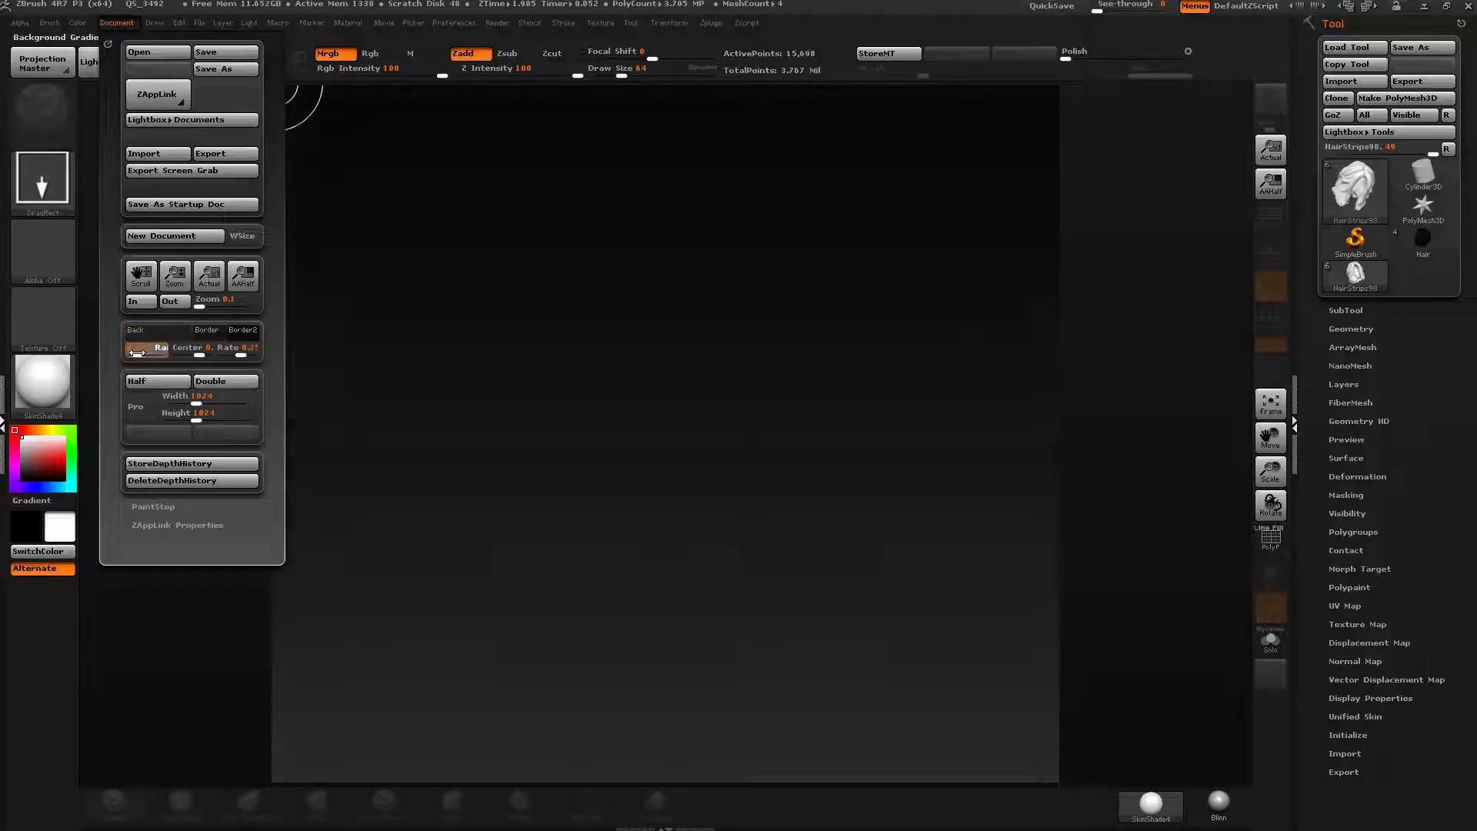
left_click(1356, 189)
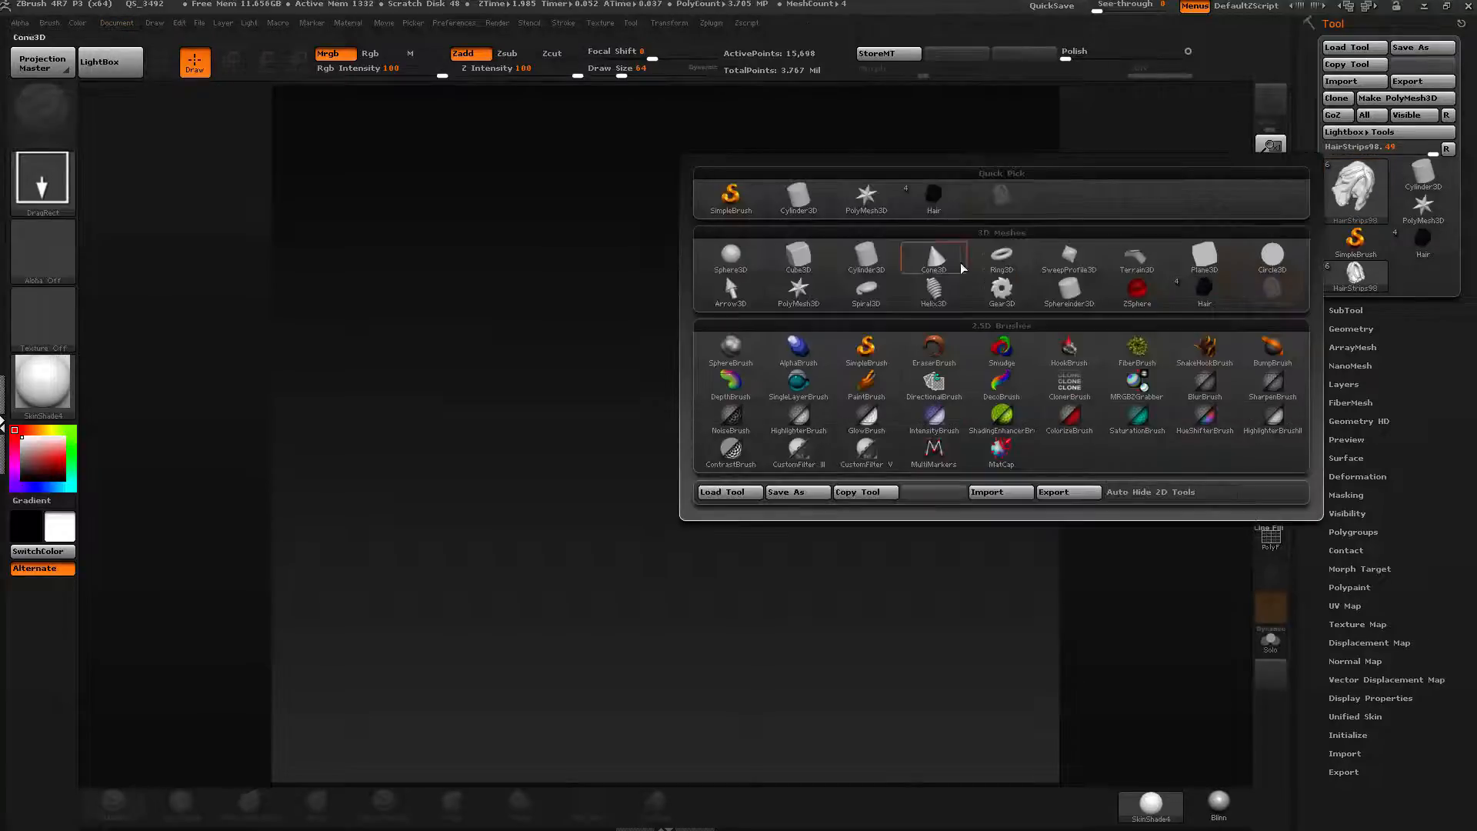
left_click(798, 255)
left_click_drag(664, 423, 701, 519)
key("t")
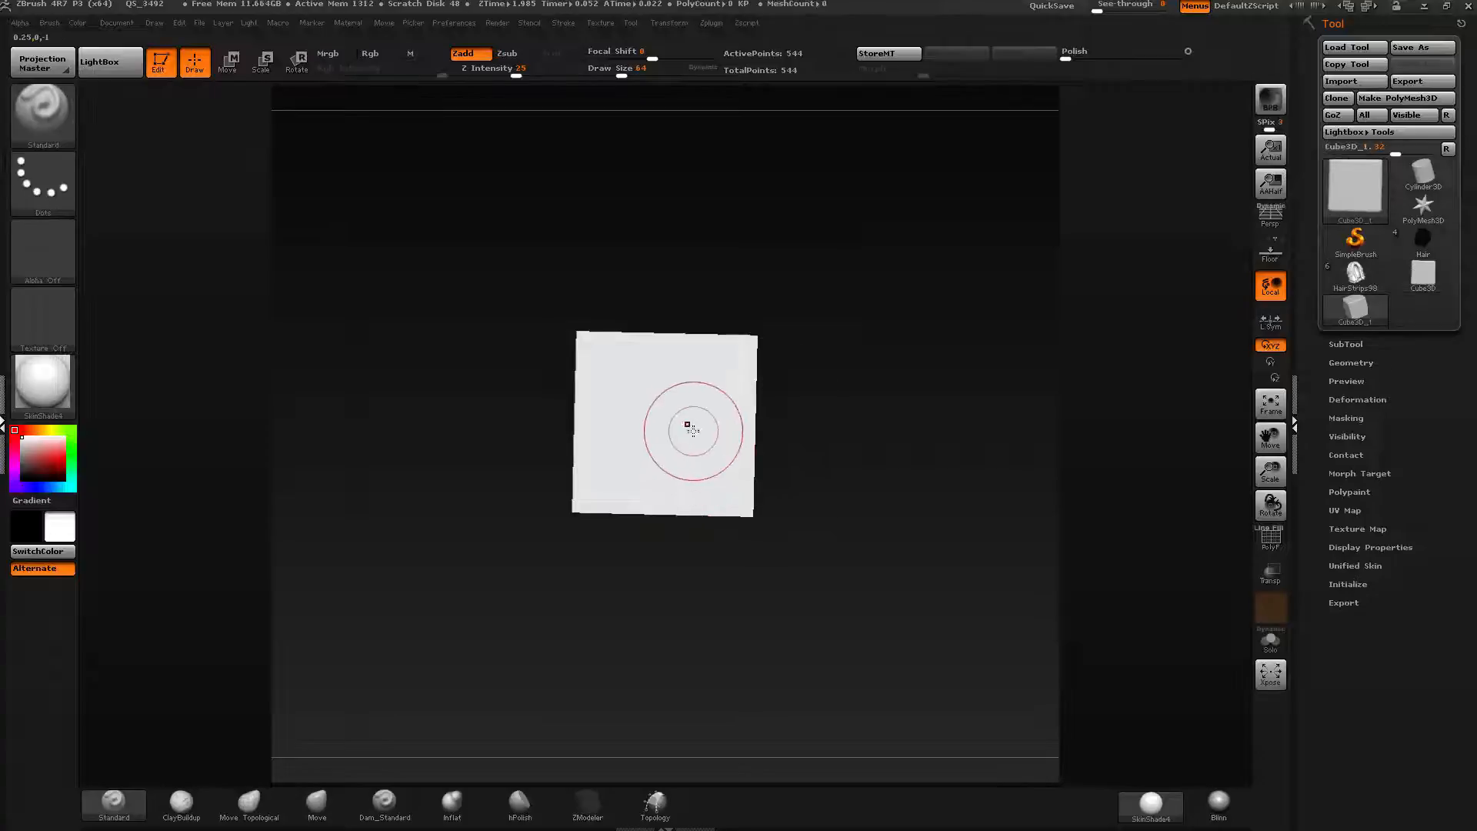
Turn on PolyFrame and convert the cube into a PolyMesh3D.
right_click_drag(689, 428, 752, 495)
key("shift+f")
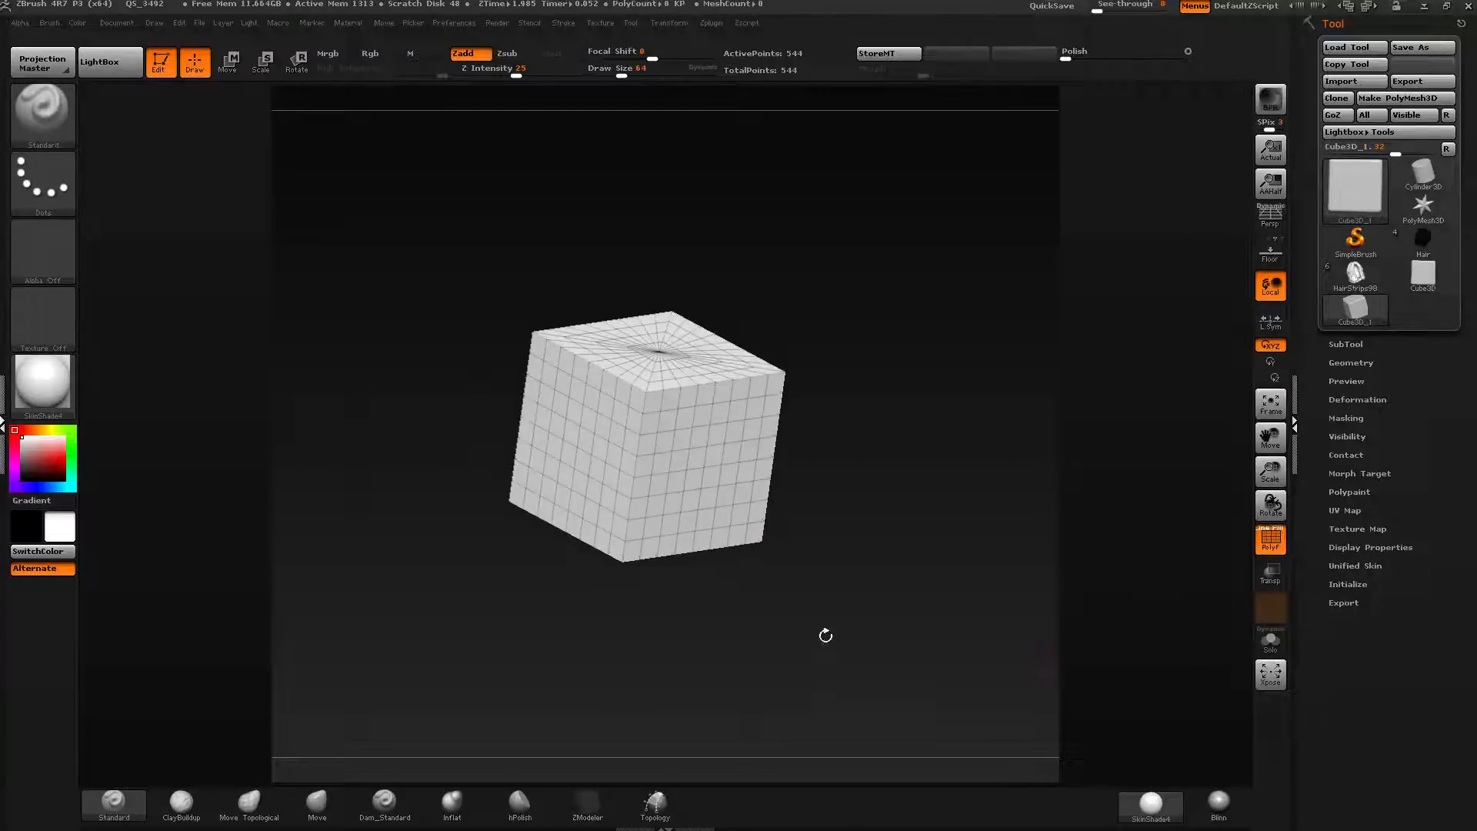
right_click_drag(824, 634, 957, 455)
left_click(1407, 99)
right_click_drag(928, 372, 857, 378)
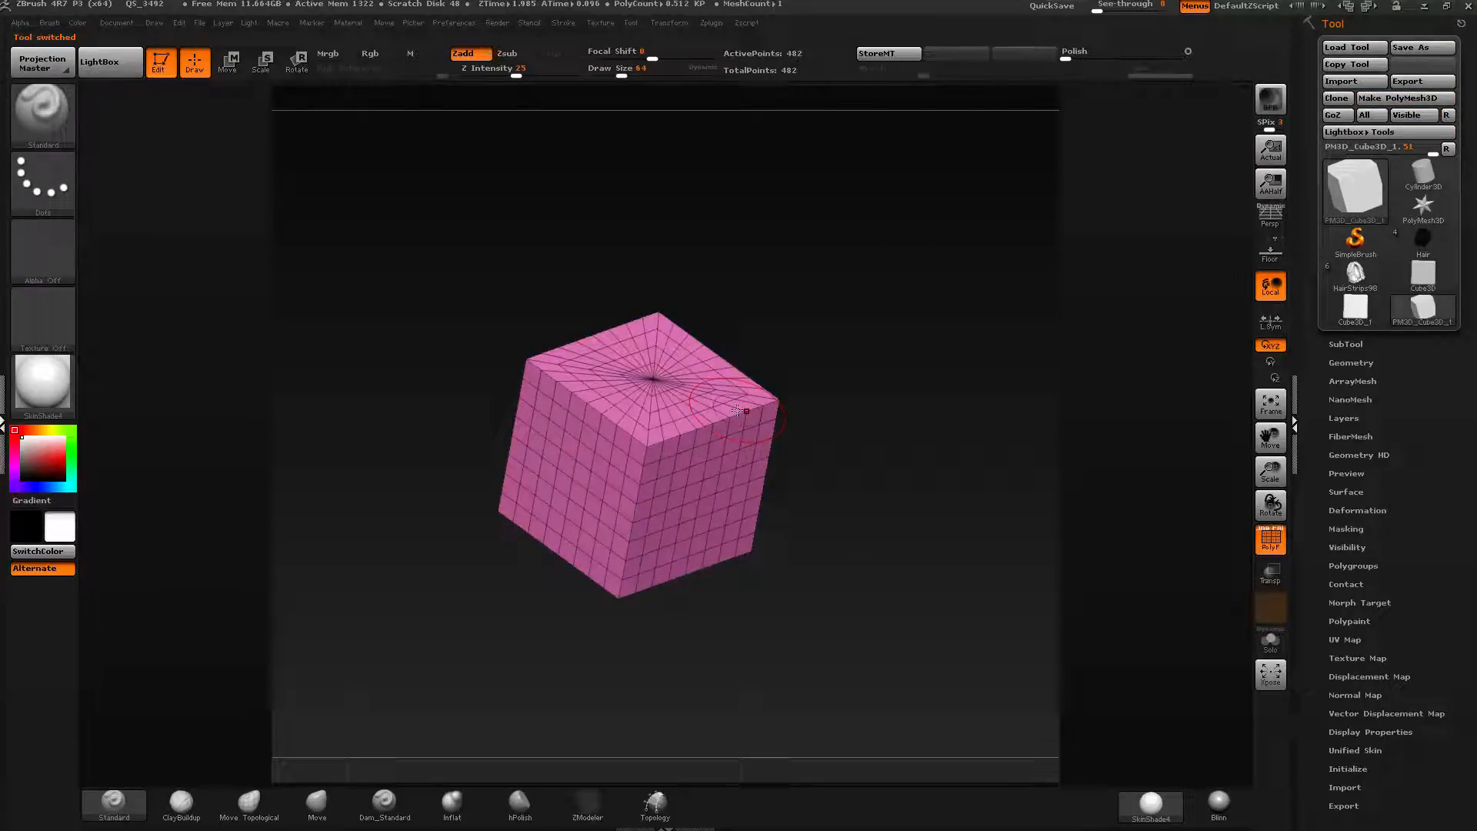
Remesh the cube with ZRemesher using the Same target polygon setting.
left_click(1348, 363)
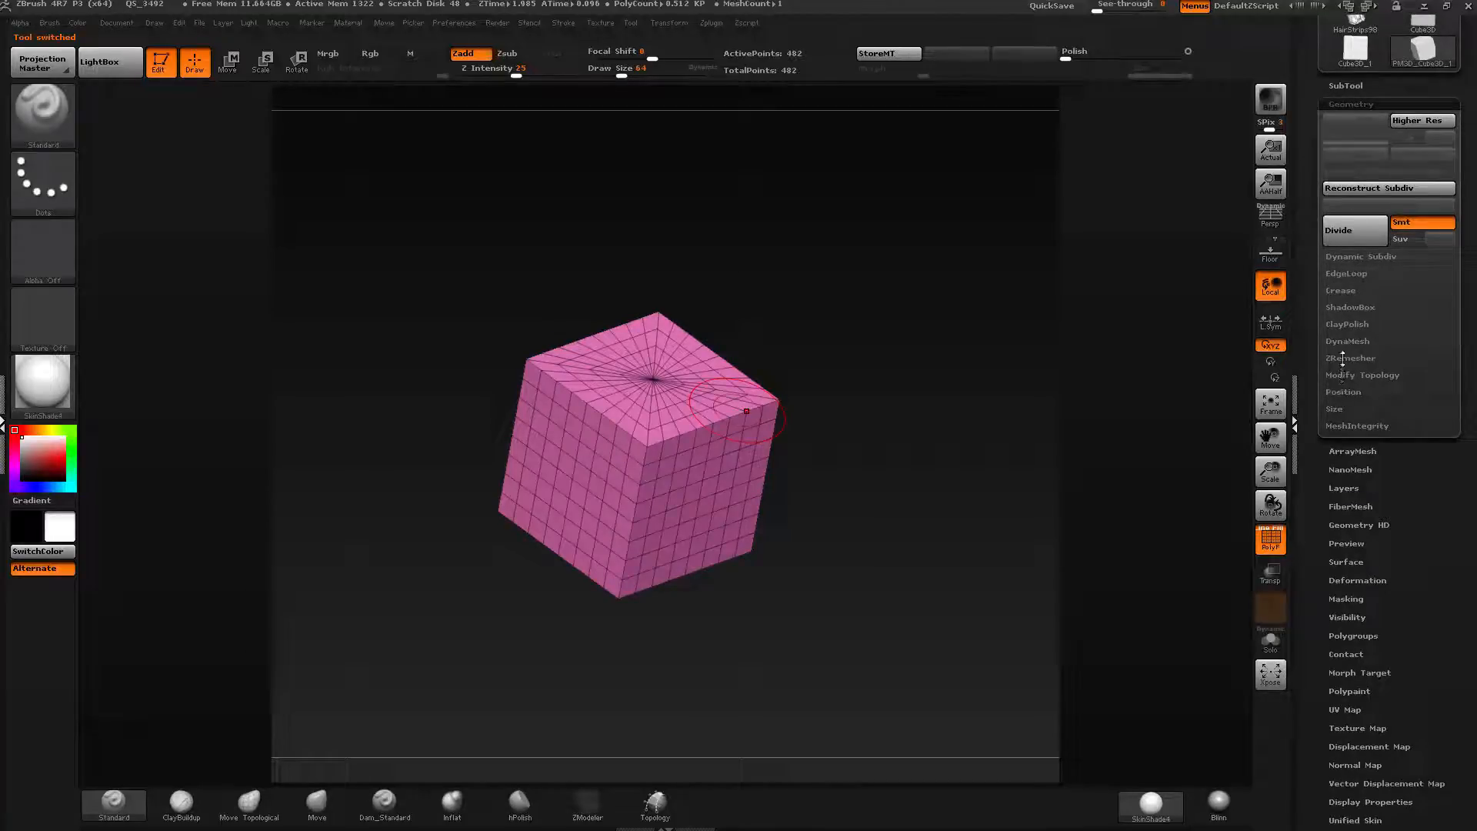
left_click(1343, 359)
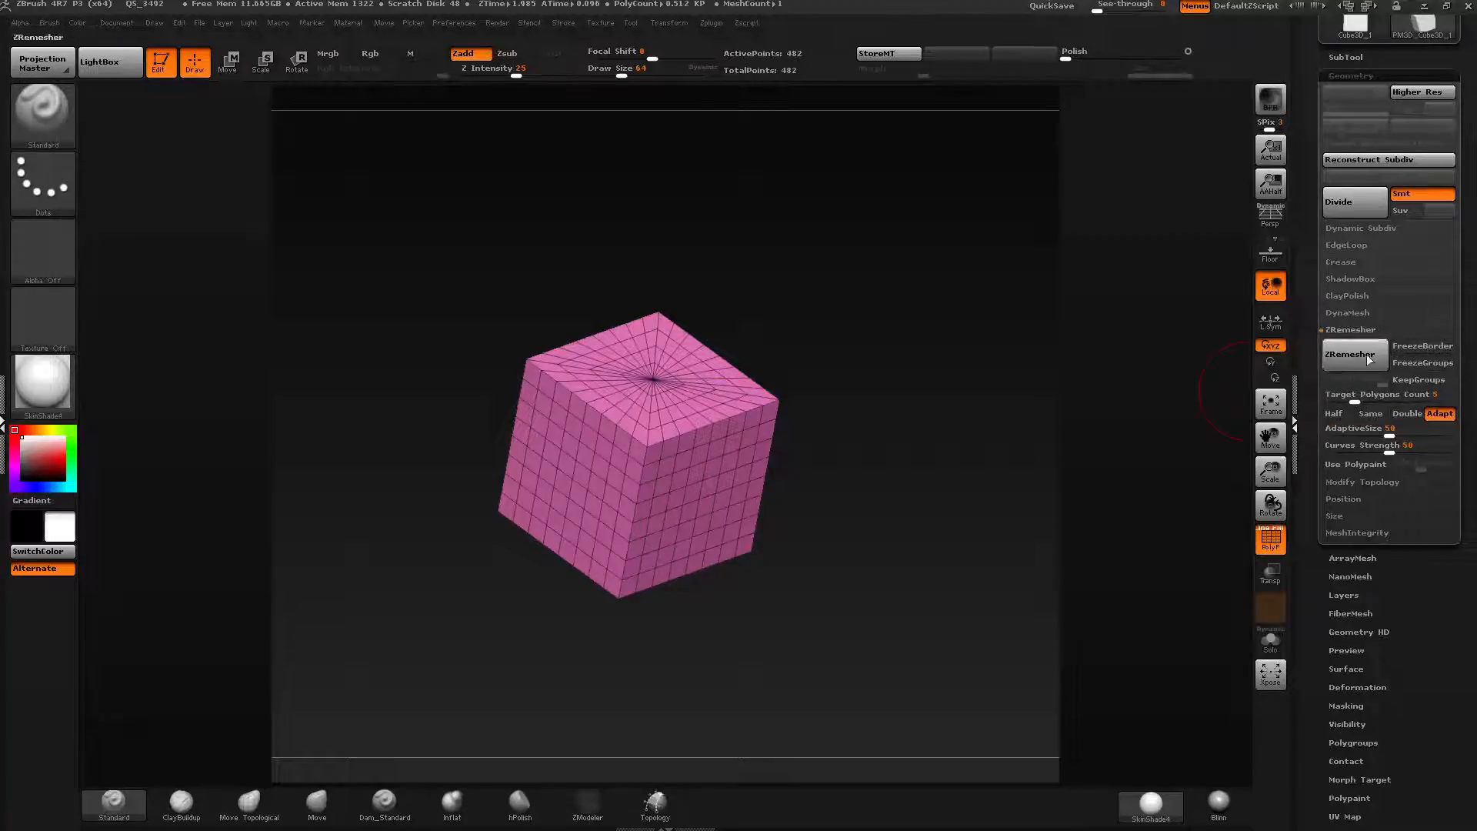
left_click(1373, 416)
left_click(1355, 354)
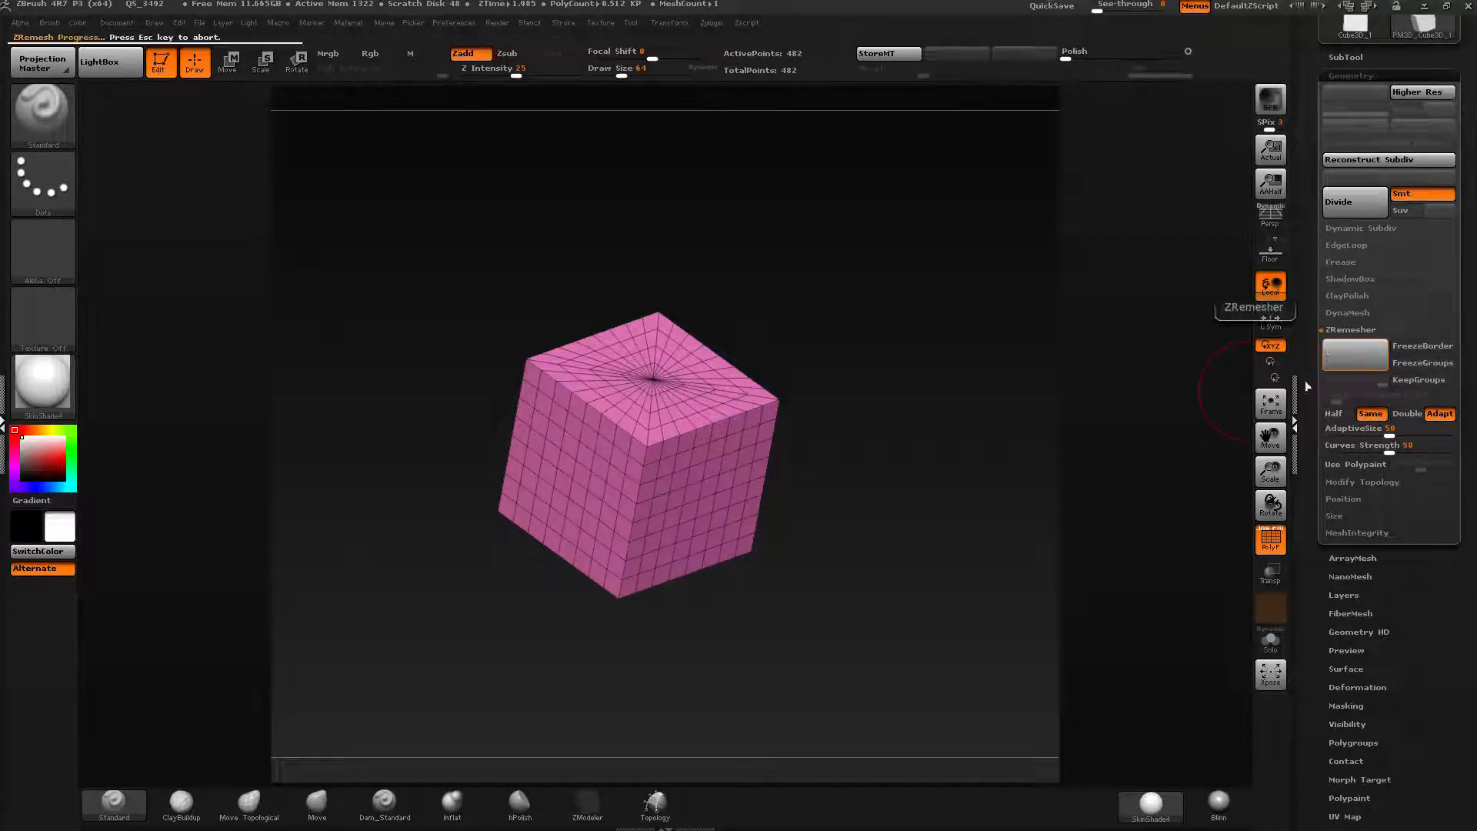
left_click_drag(909, 456, 1253, 308)
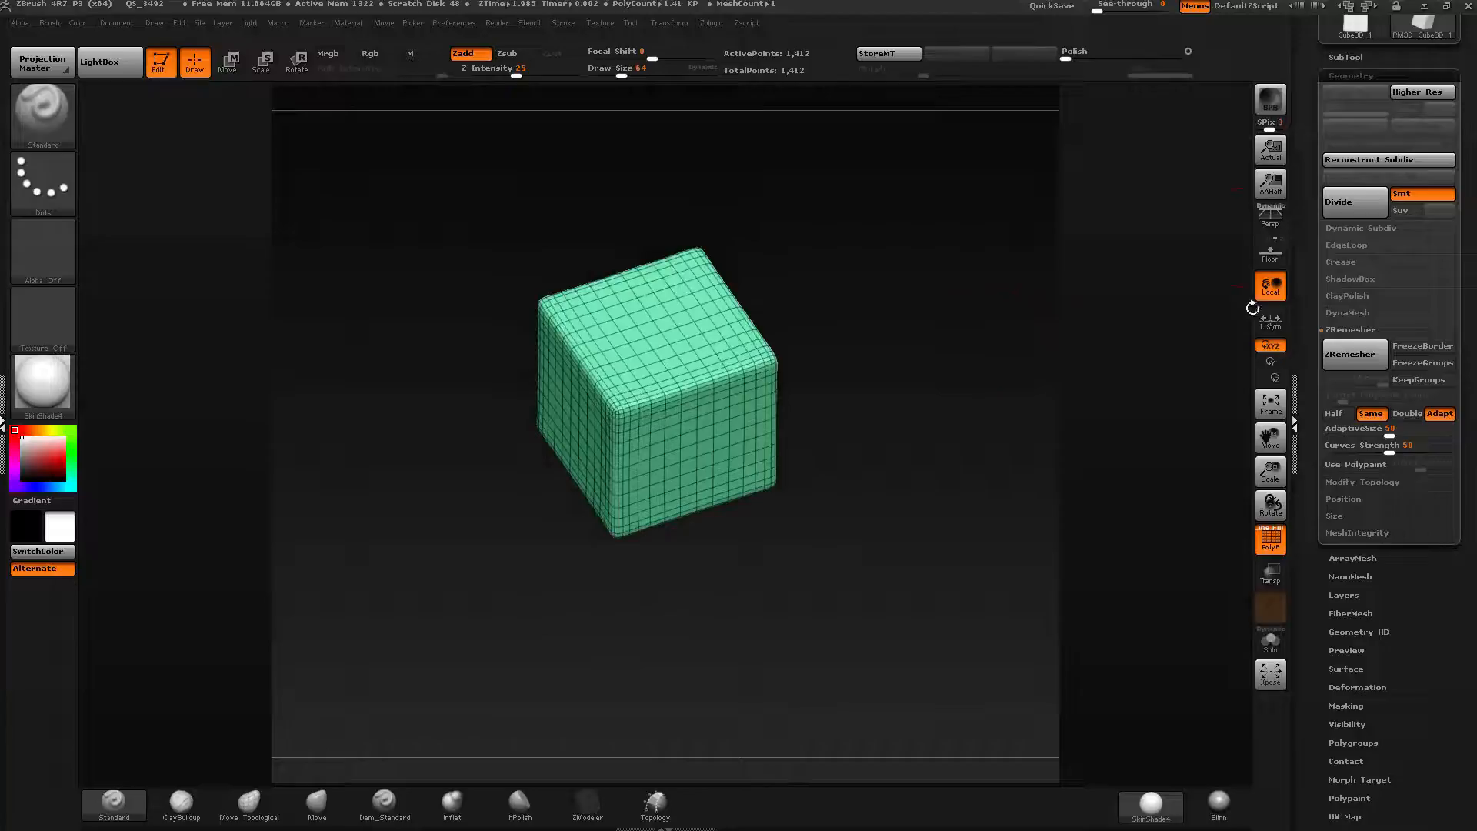
Turn off PolyFrame and rotate the cube to a straight front view.
left_click(1274, 255)
right_click_drag(798, 535, 916, 457)
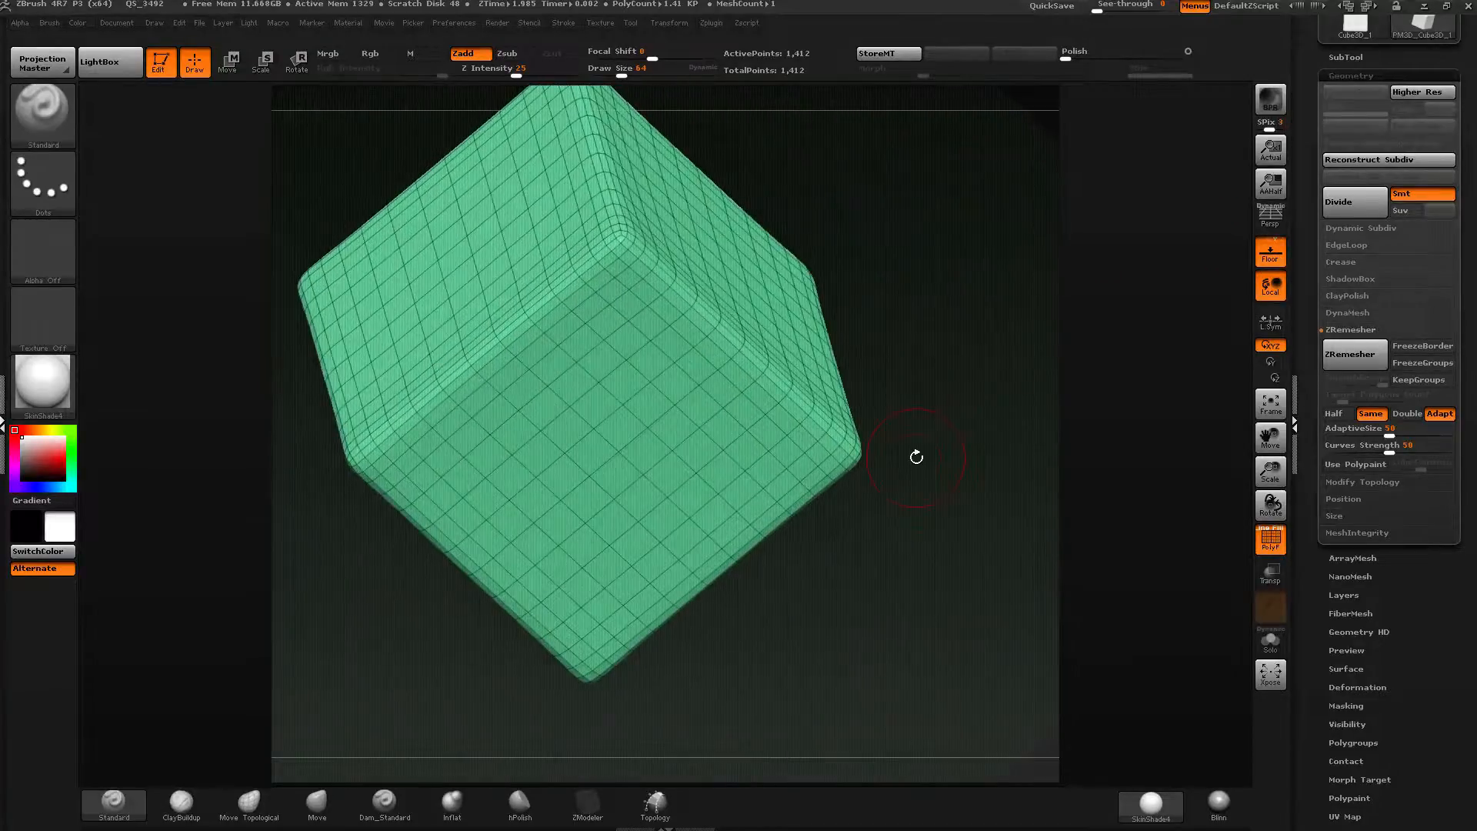
left_click(1270, 539)
right_click_drag(689, 515, 646, 443)
right_click_drag(691, 389, 812, 232)
right_click_drag(812, 232, 778, 319, "alt")
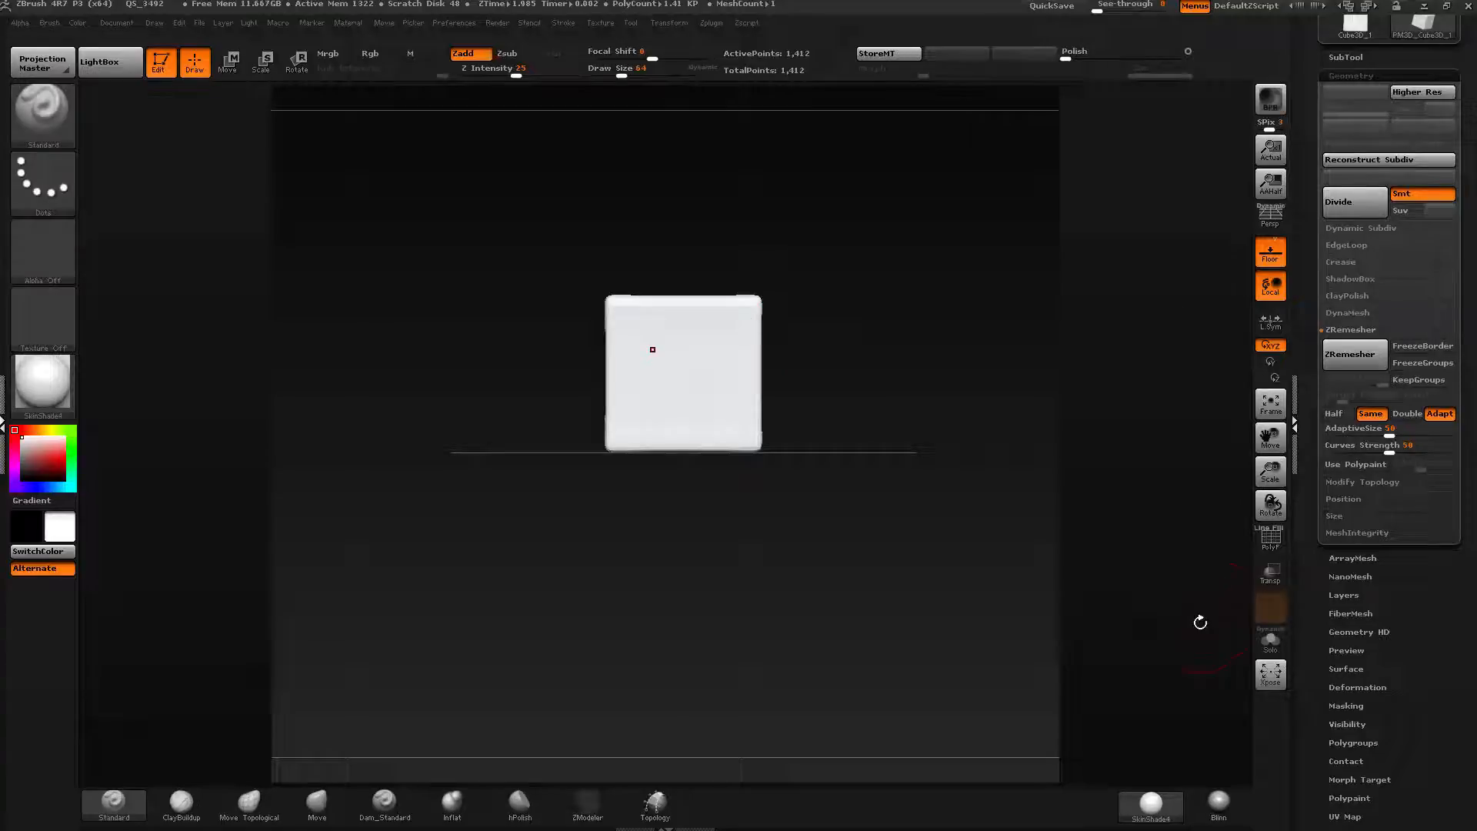
left_click(1270, 252)
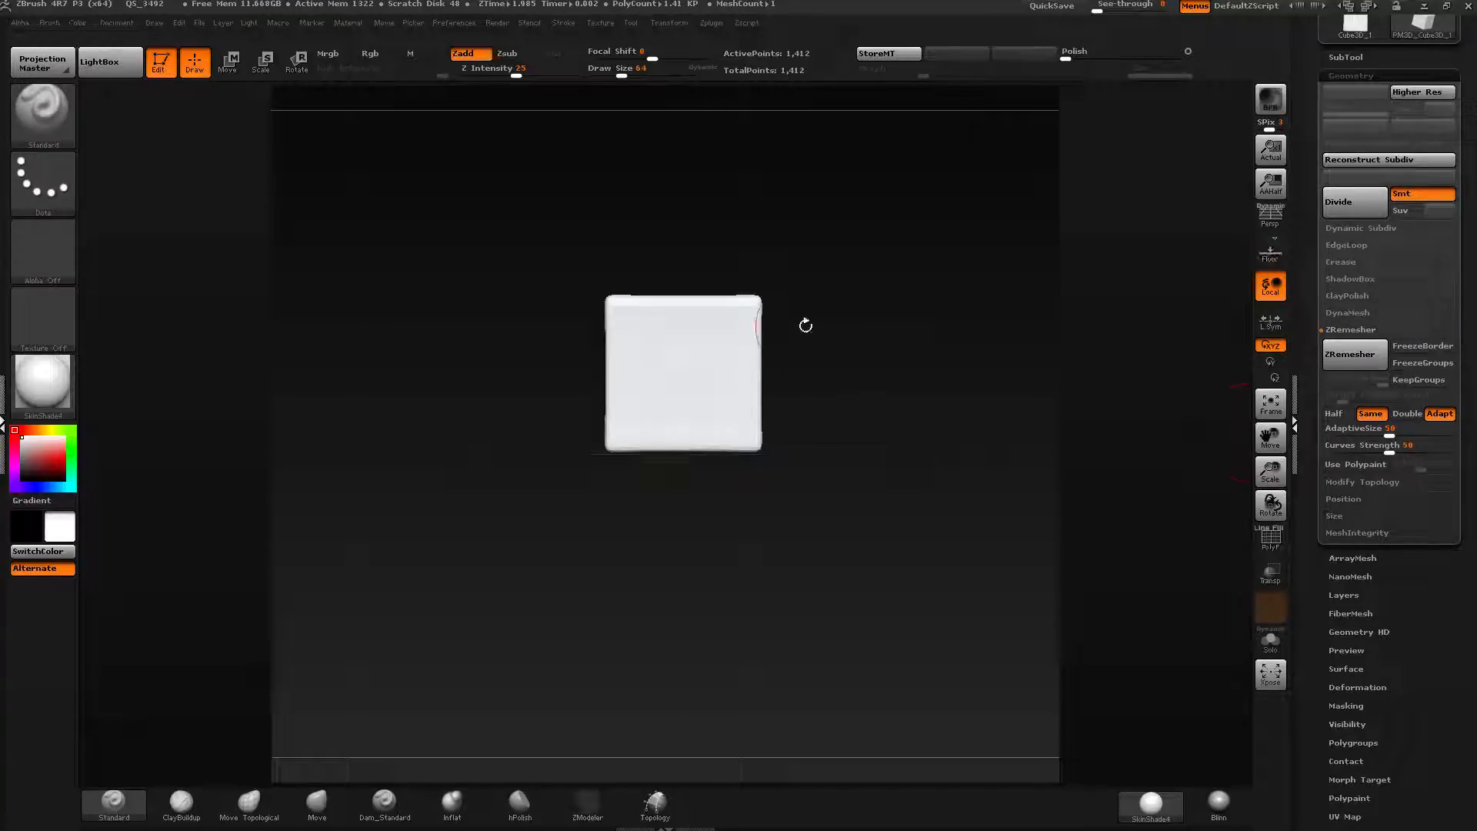
Stretch the cube horizontally into a long bar with the Move transpose line.
key("w")
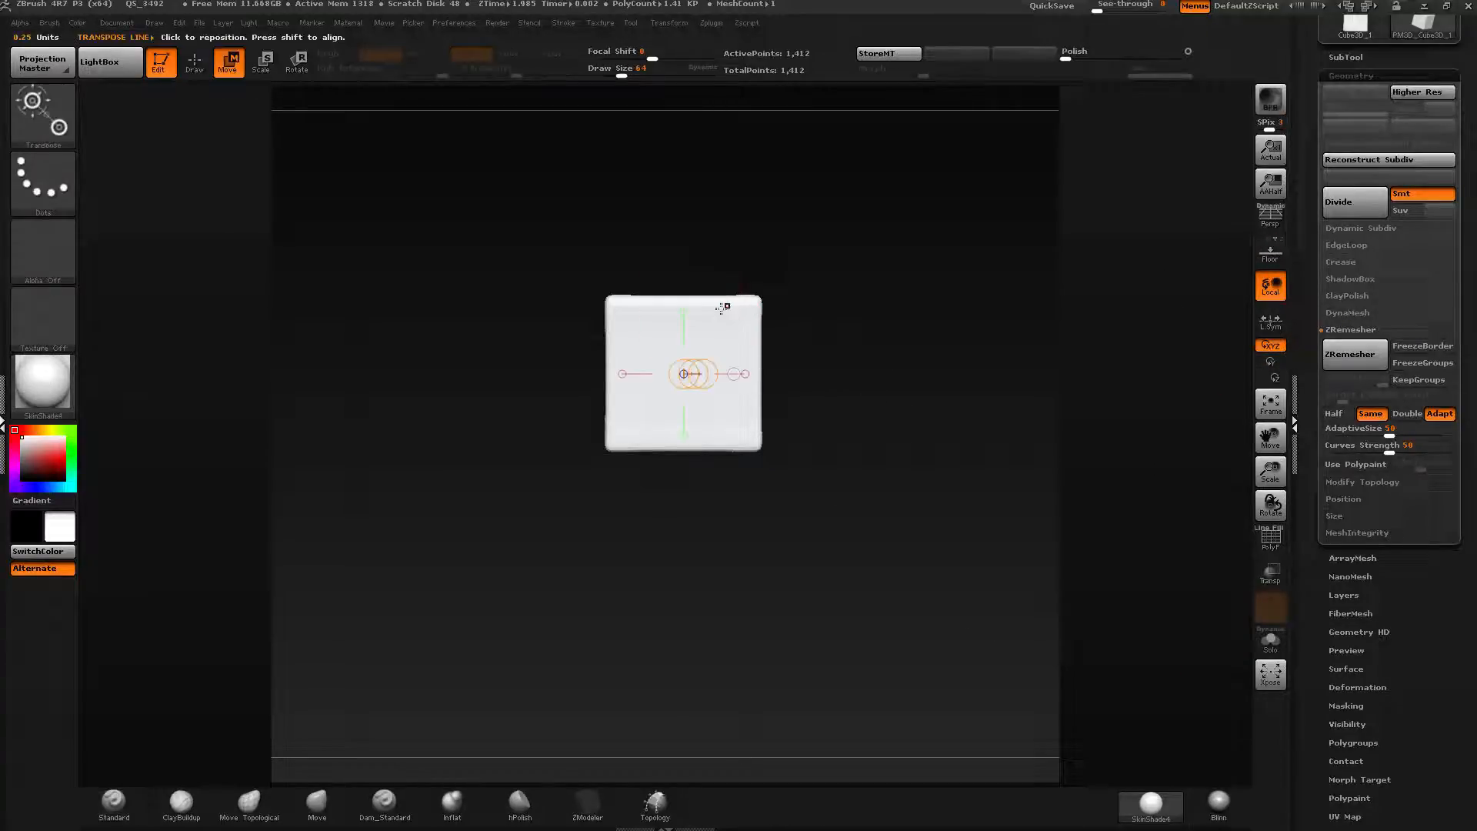
left_click_drag(683, 301, 1011, 301, "shift")
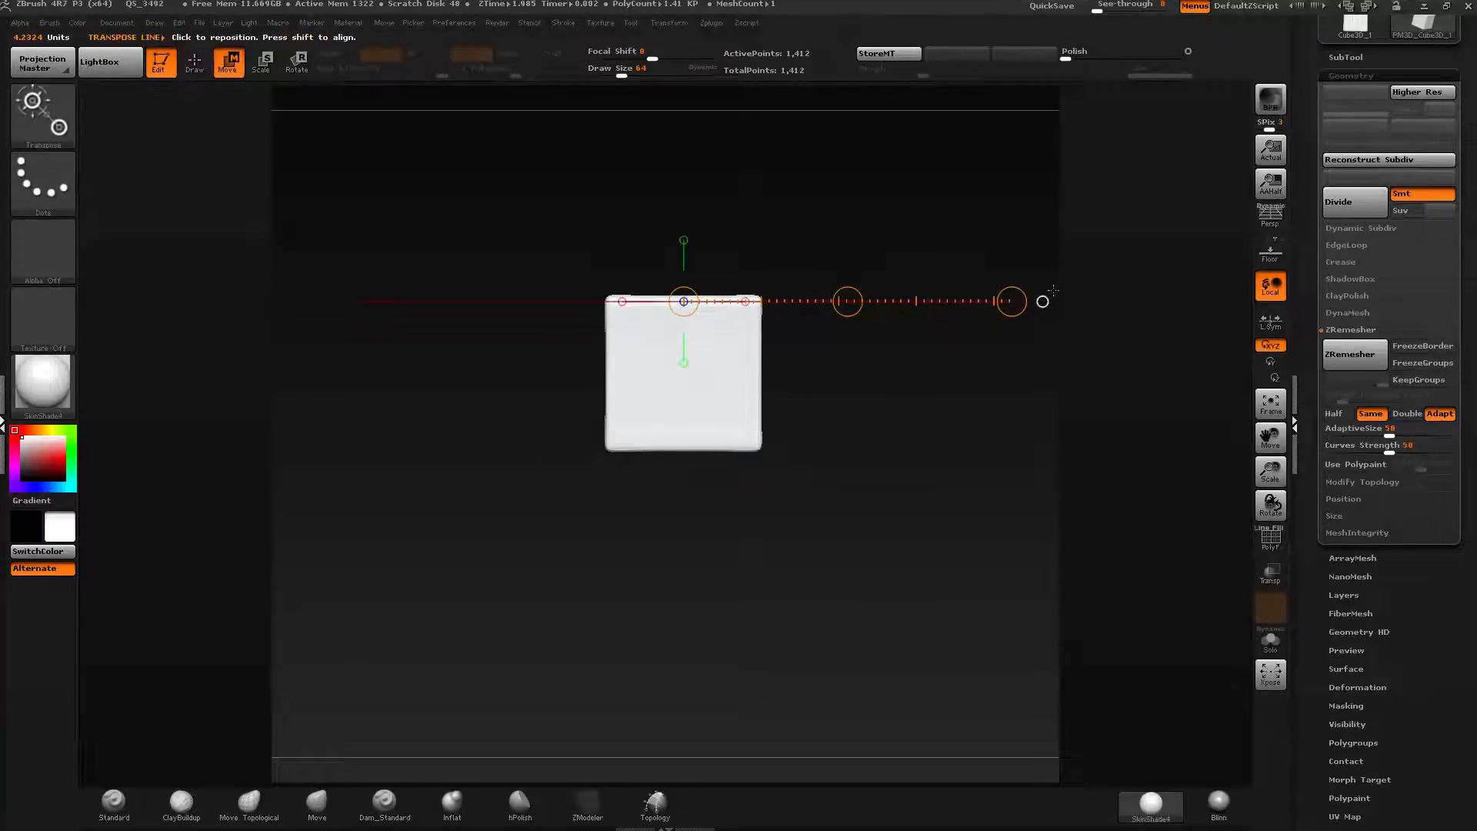
left_click_drag(684, 381, 1192, 350, "shift")
left_click_drag(995, 390, 1227, 347)
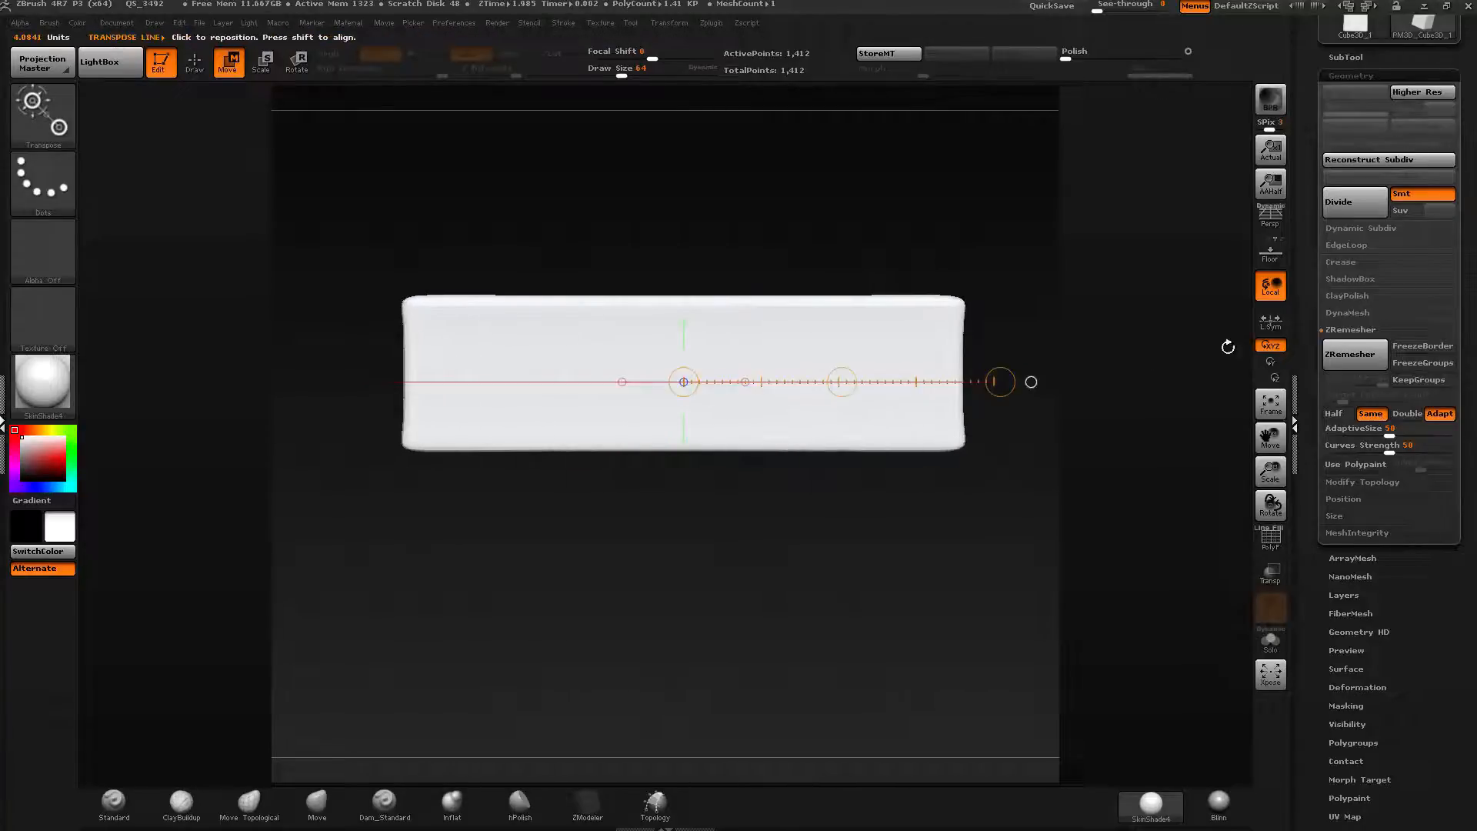
Squash the bar vertically into a thin flat strip with the transpose line.
left_click(683, 320)
left_click_drag(865, 232, 836, 427, "alt")
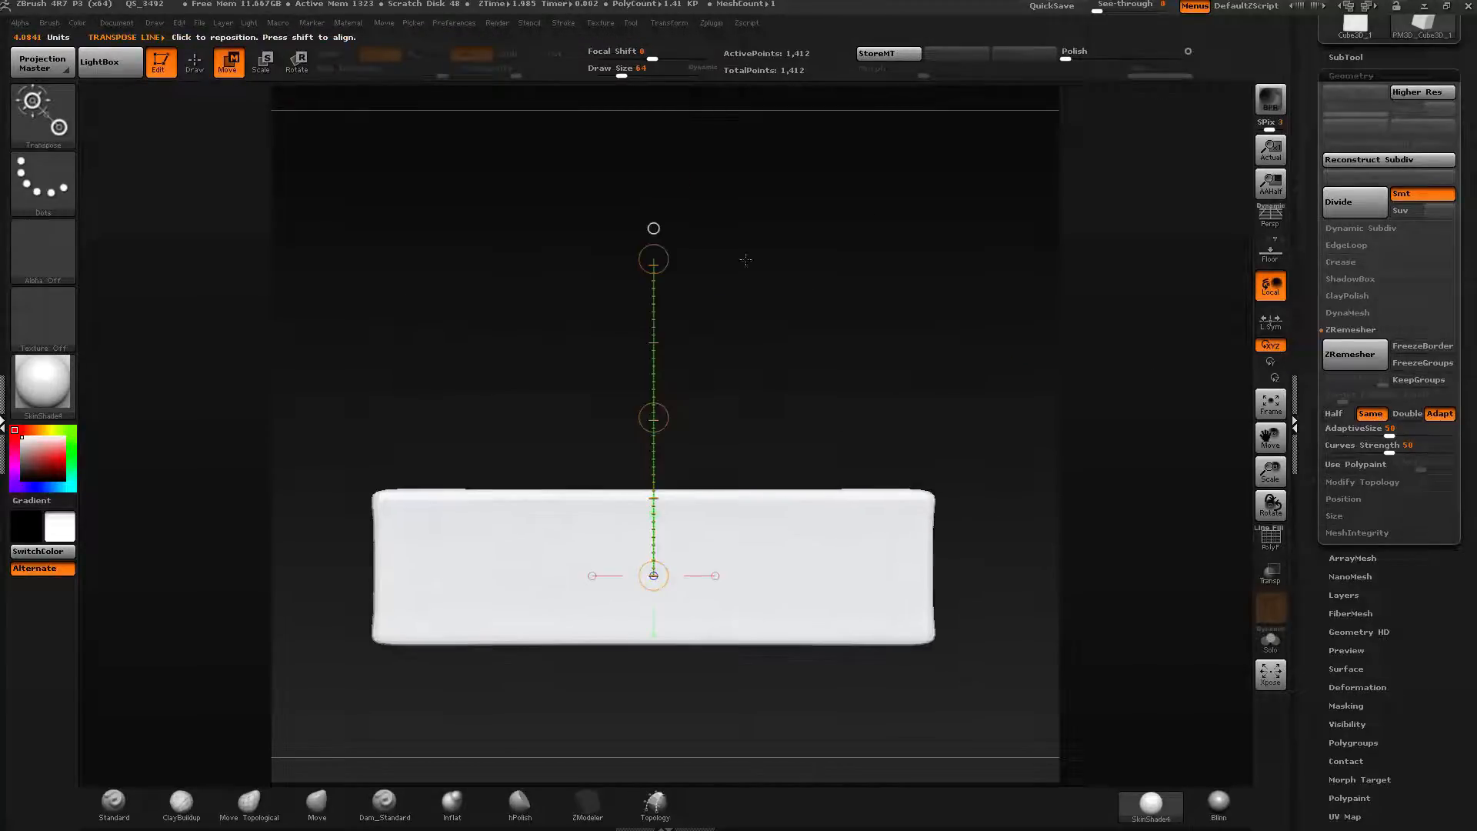
mouse_move(853, 593)
left_mouse_down("shift")
mouse_move(852, 365)
mouse_move(850, 530)
left_mouse_up("shift")
left_click_drag(893, 454, 913, 562)
mouse_move(815, 521)
left_mouse_down("shift")
mouse_move(815, 655)
mouse_move(814, 583)
mouse_move(690, 254)
left_mouse_up("shift")
left_click_drag(636, 346, 932, 339, "shift")
key("q")
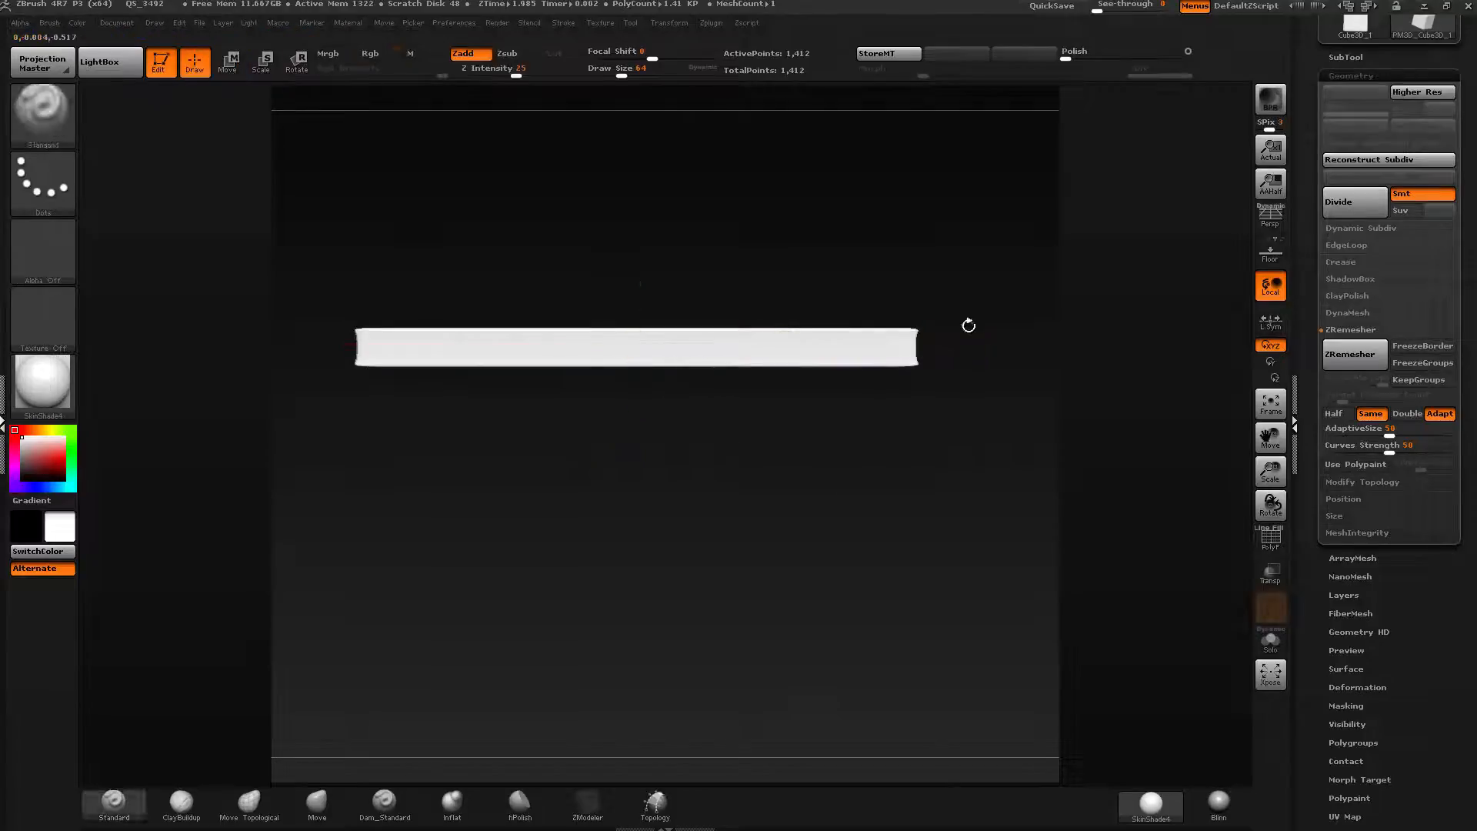
Remesh the thin strip with ZRemesher and display its PolyFrame.
left_click(54, 117, "ctrl+shift")
left_click(267, 188)
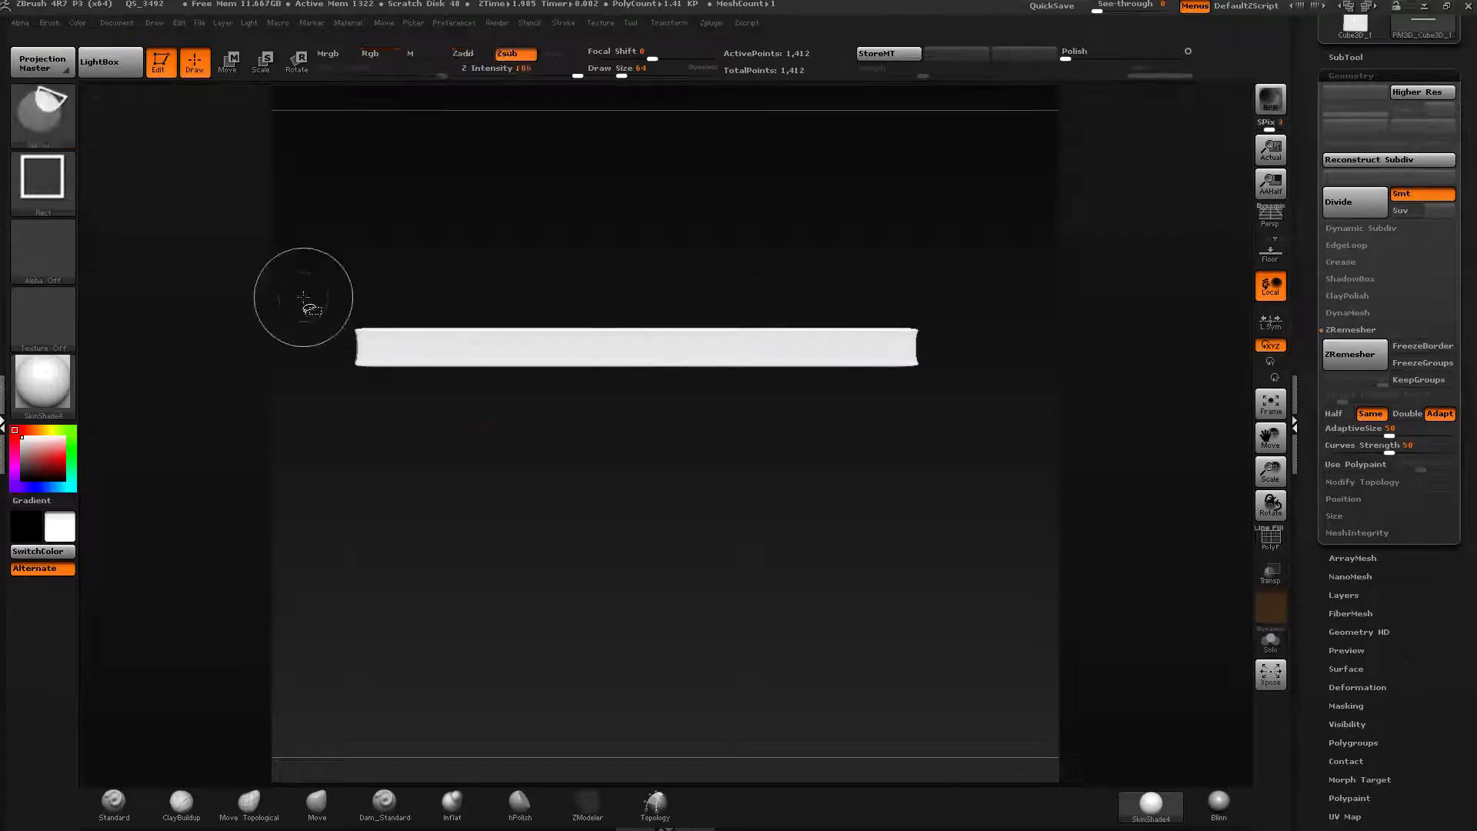
mouse_move(967, 218)
left_mouse_down("ctrl+shift")
mouse_move(954, 511)
mouse_move(952, 492)
left_mouse_up("ctrl+shift")
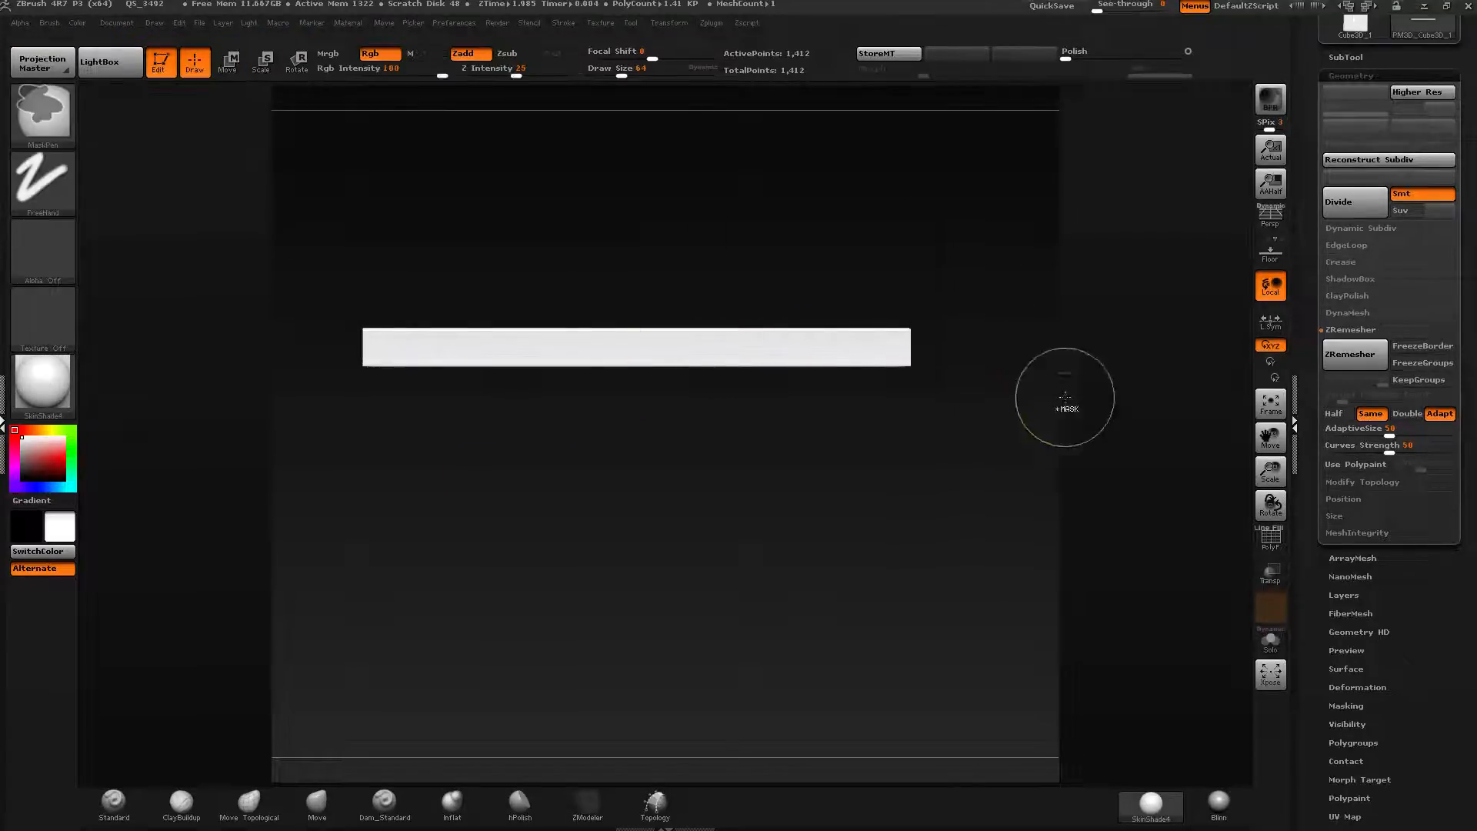
left_click_drag(1118, 403, 1144, 333)
left_click(1355, 354)
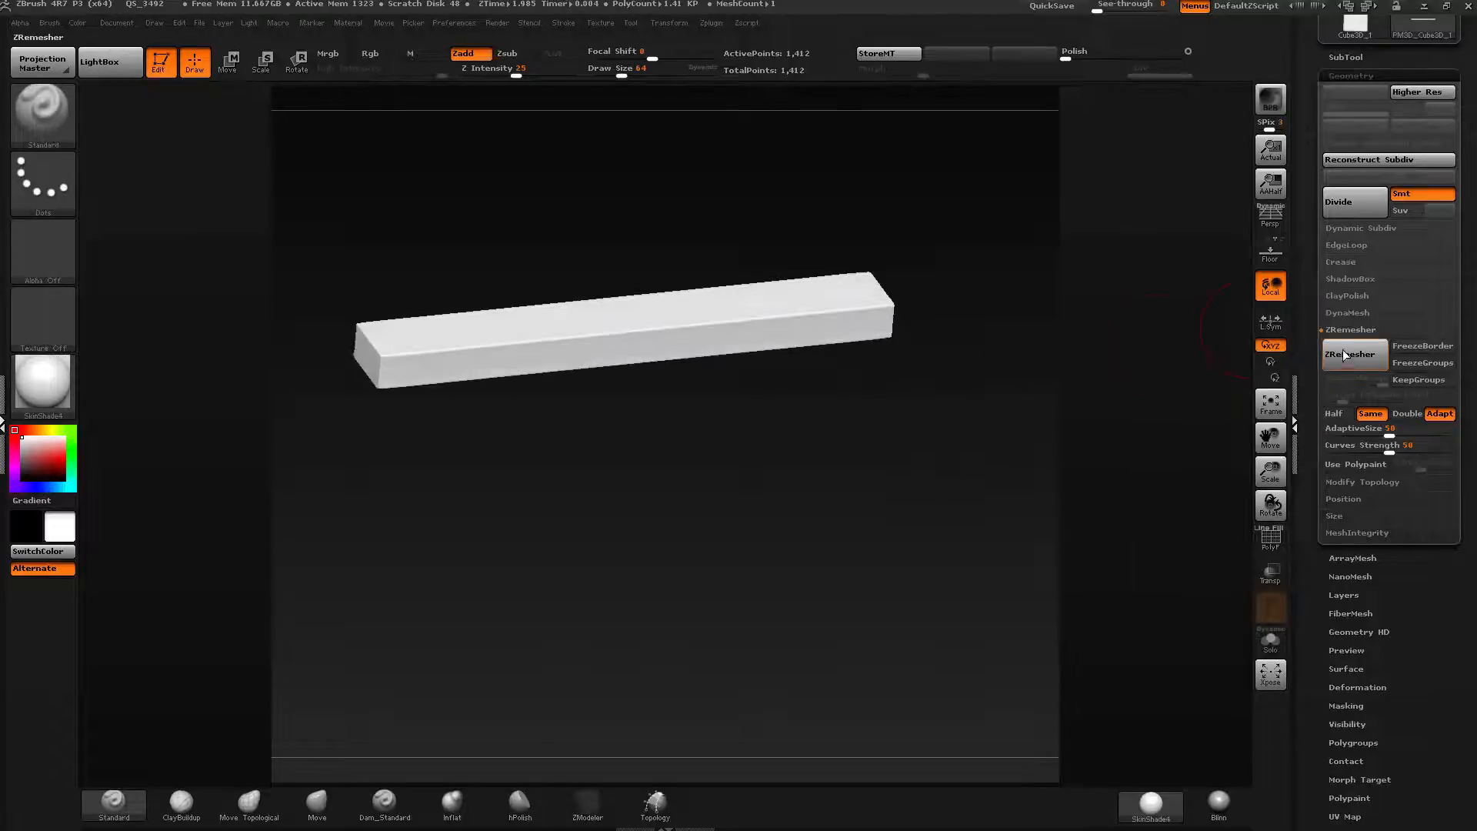
left_click(1282, 544)
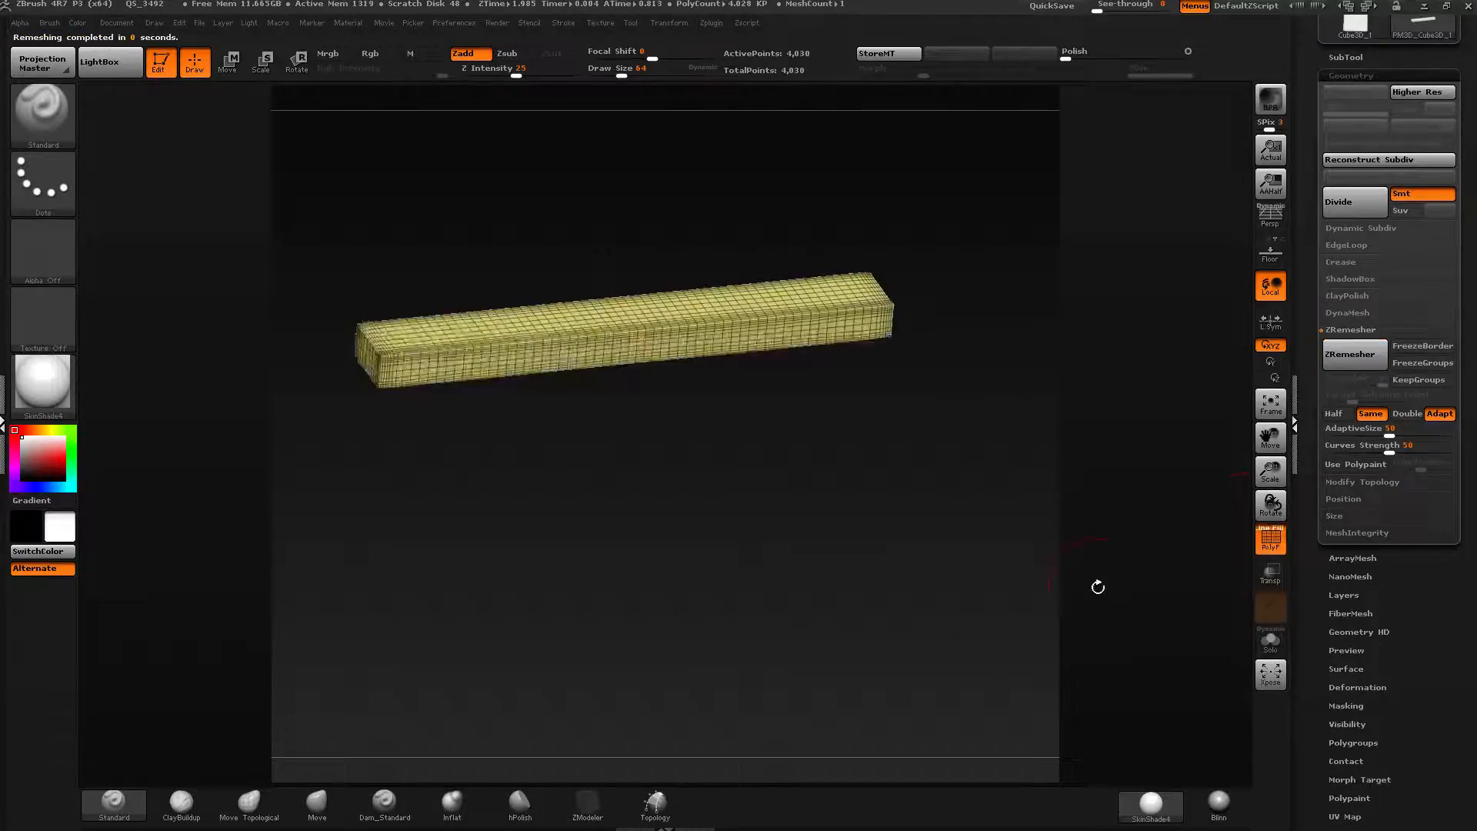
Turn off PolyFrame and return the strip to a framed front view.
left_click_drag(1098, 588, 874, 321)
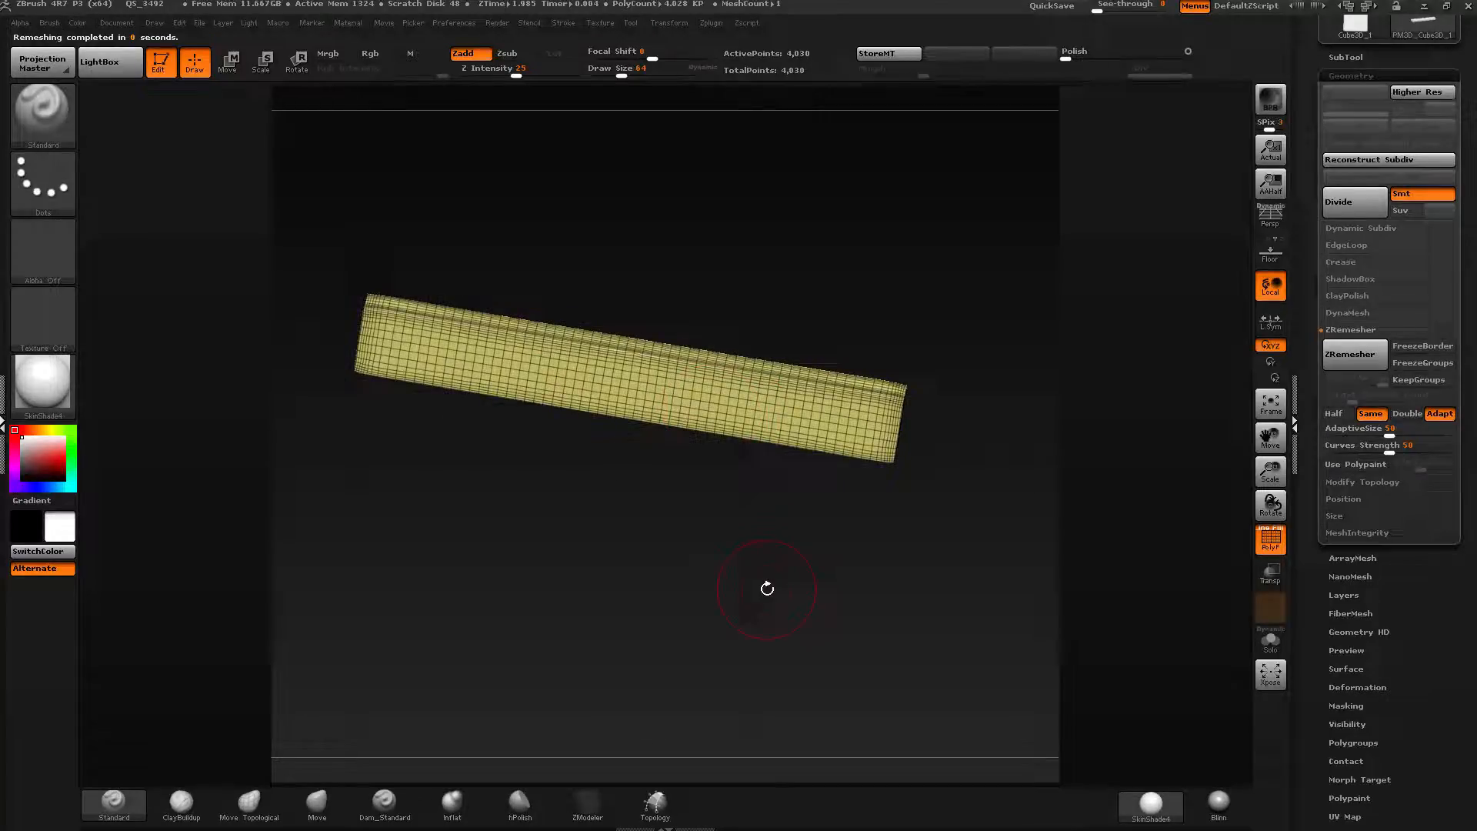
left_click_drag(767, 589, 934, 376, "shift")
left_click(1271, 548)
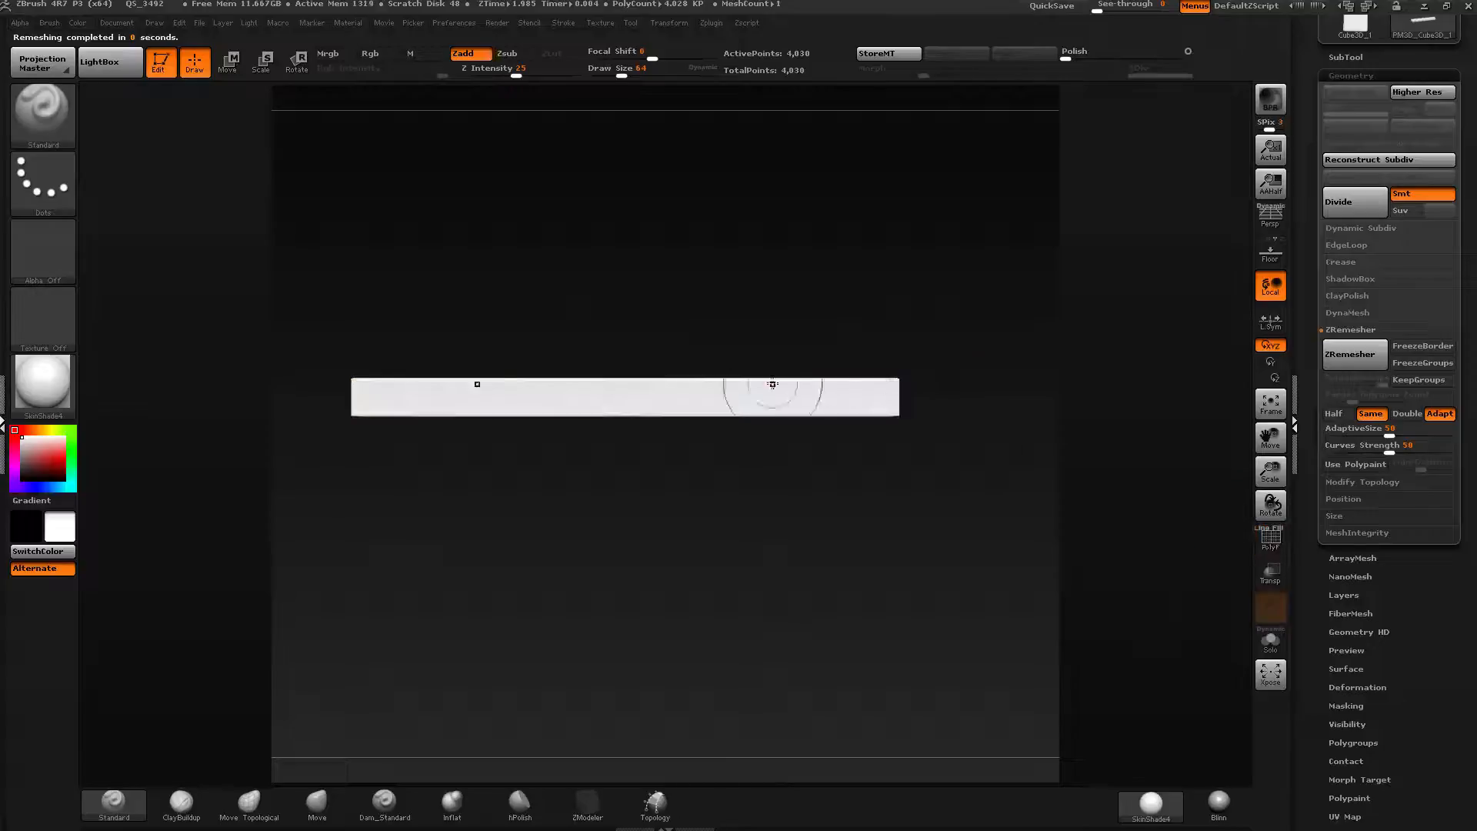
right_click_drag(727, 408, 706, 346)
right_click_drag(620, 404, 662, 354, "alt")
right_click_drag(663, 350, 661, 443, "shift")
key("f")
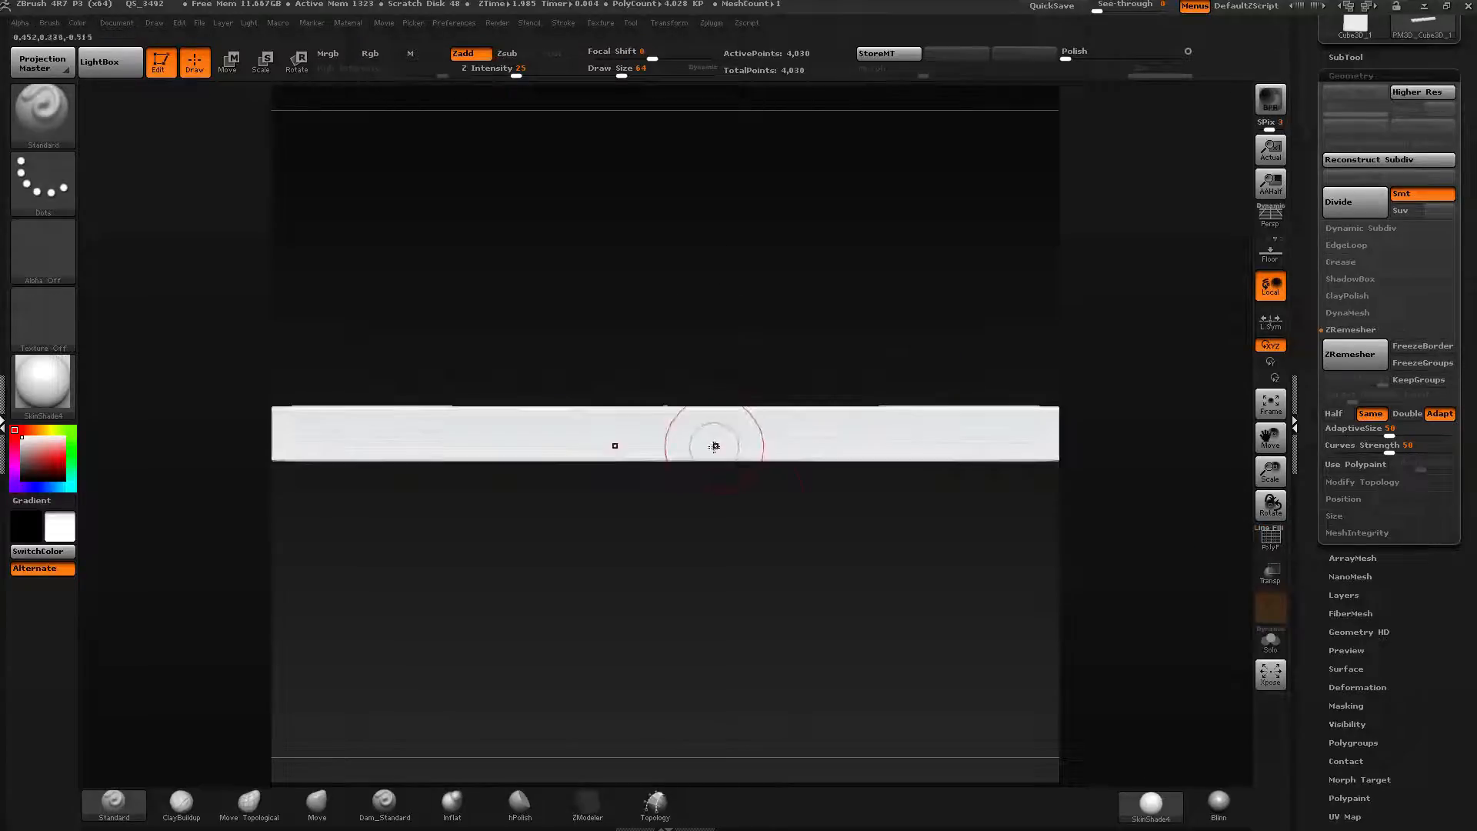
right_click_drag(887, 528, 890, 362, "ctrl")
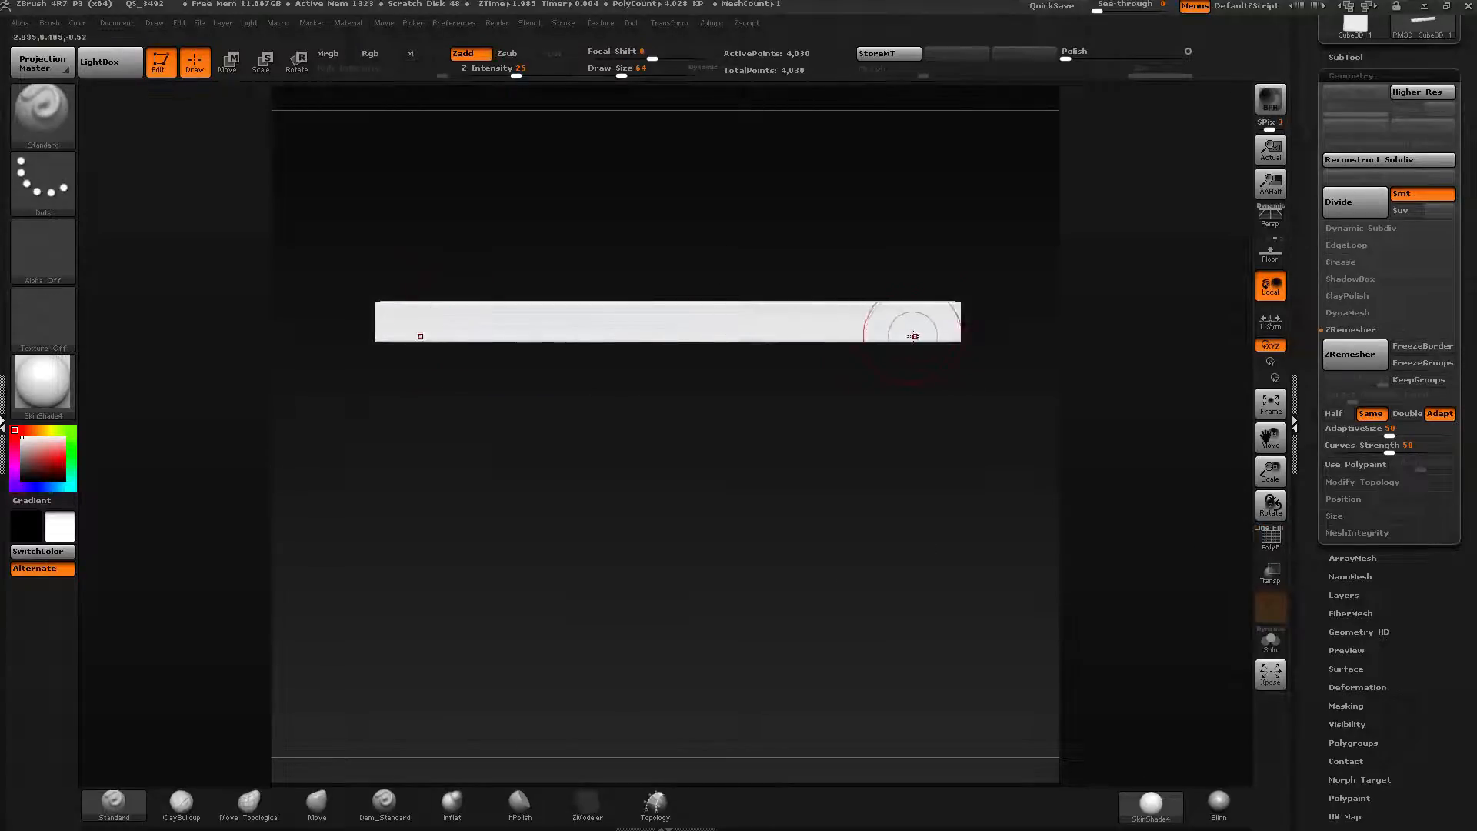
Stretch the strip further horizontally with the Move transpose line.
key("w")
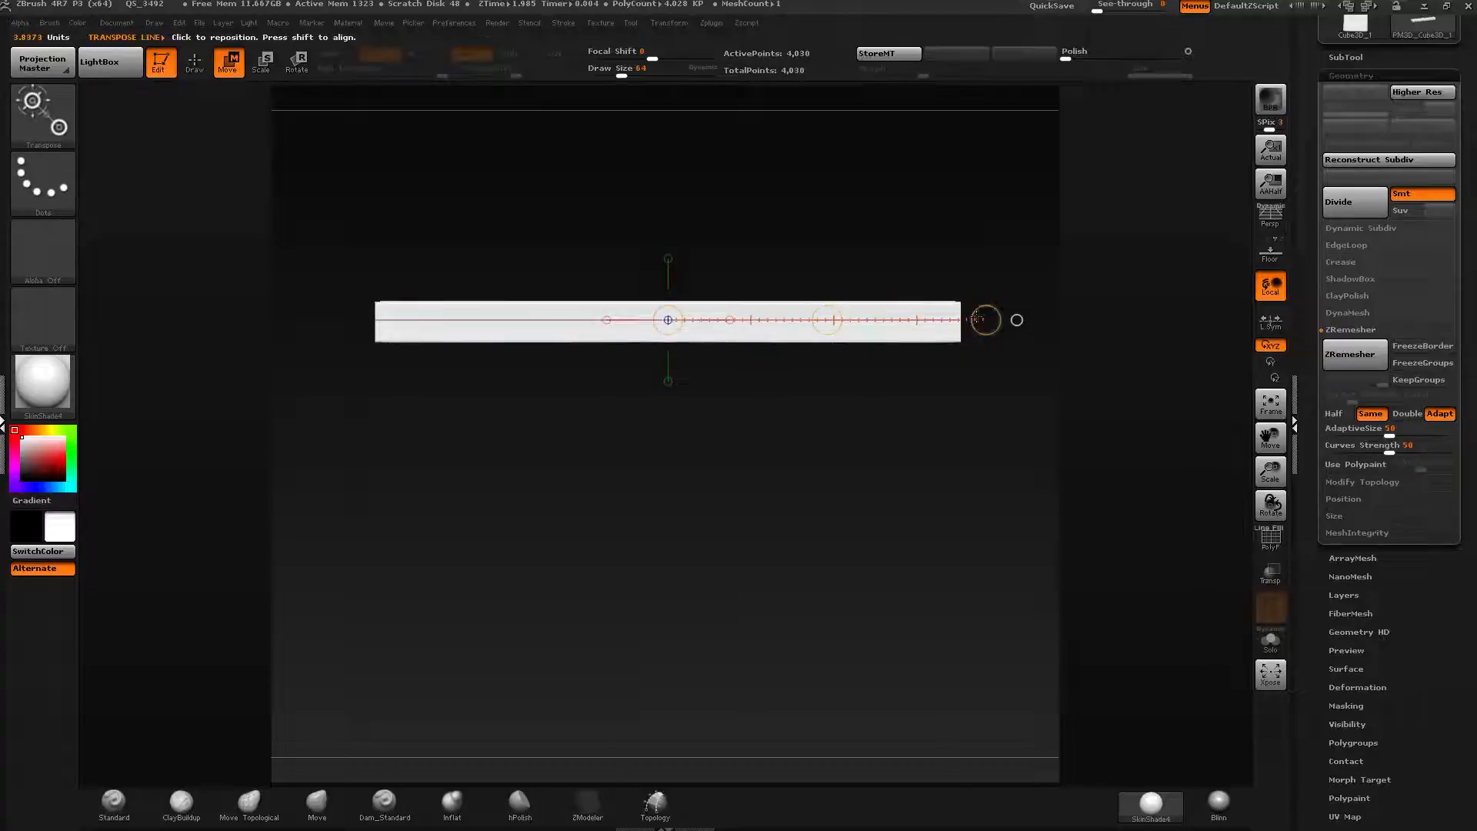
left_click_drag(986, 319, 1076, 287)
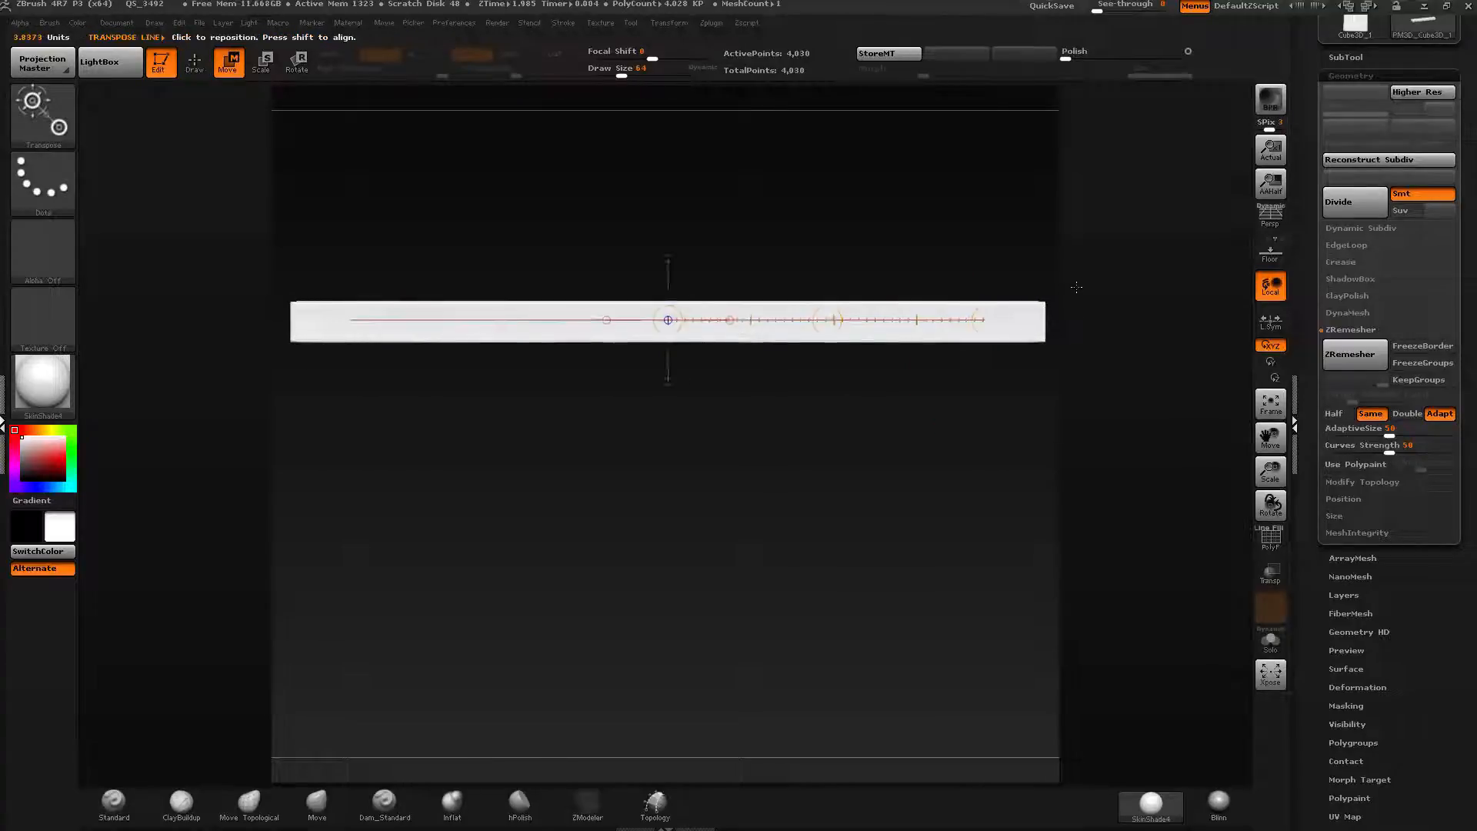
key("f")
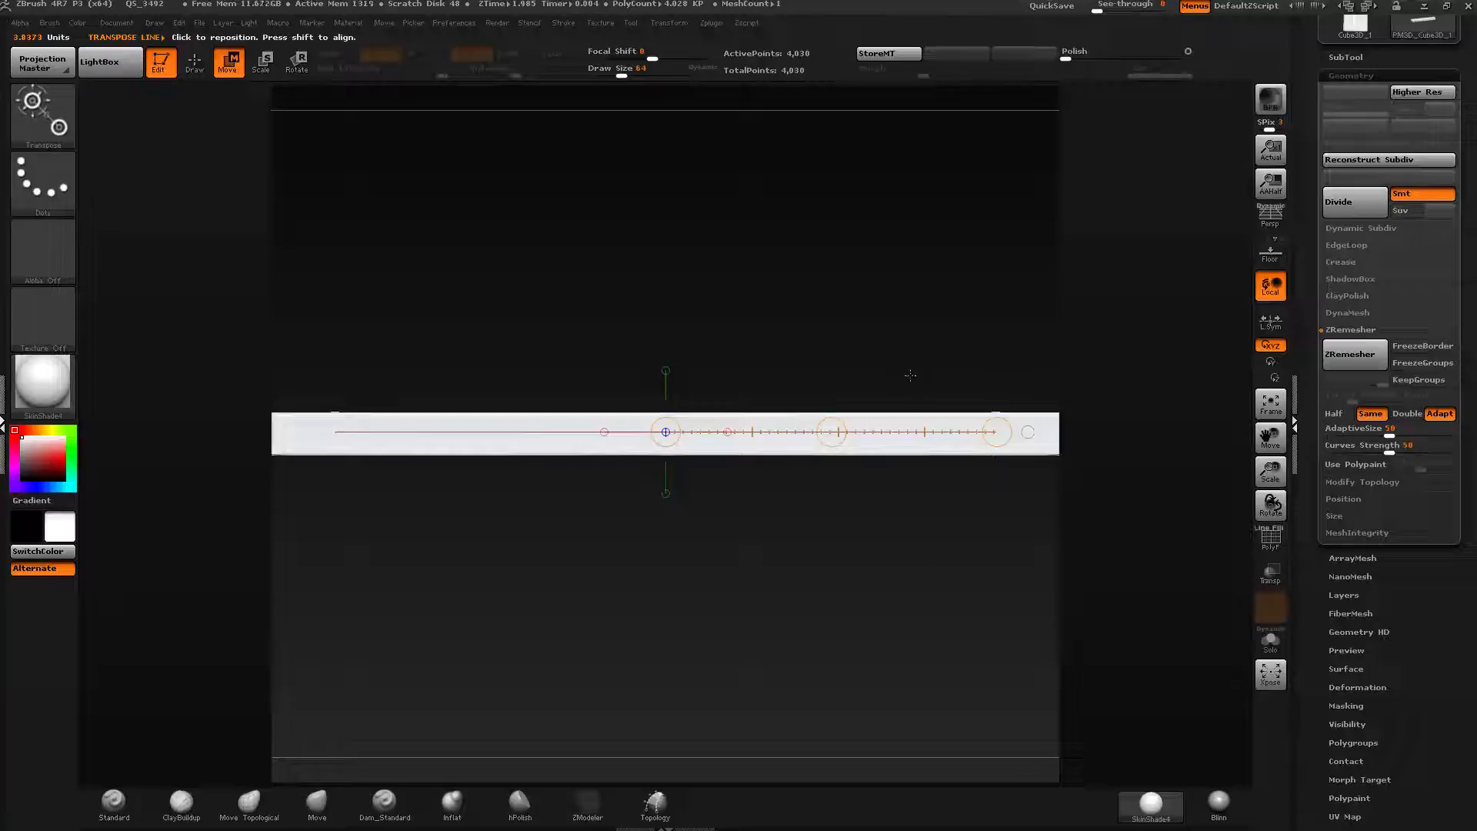
key("q")
right_click_drag(735, 373, 717, 324, "ctrl")
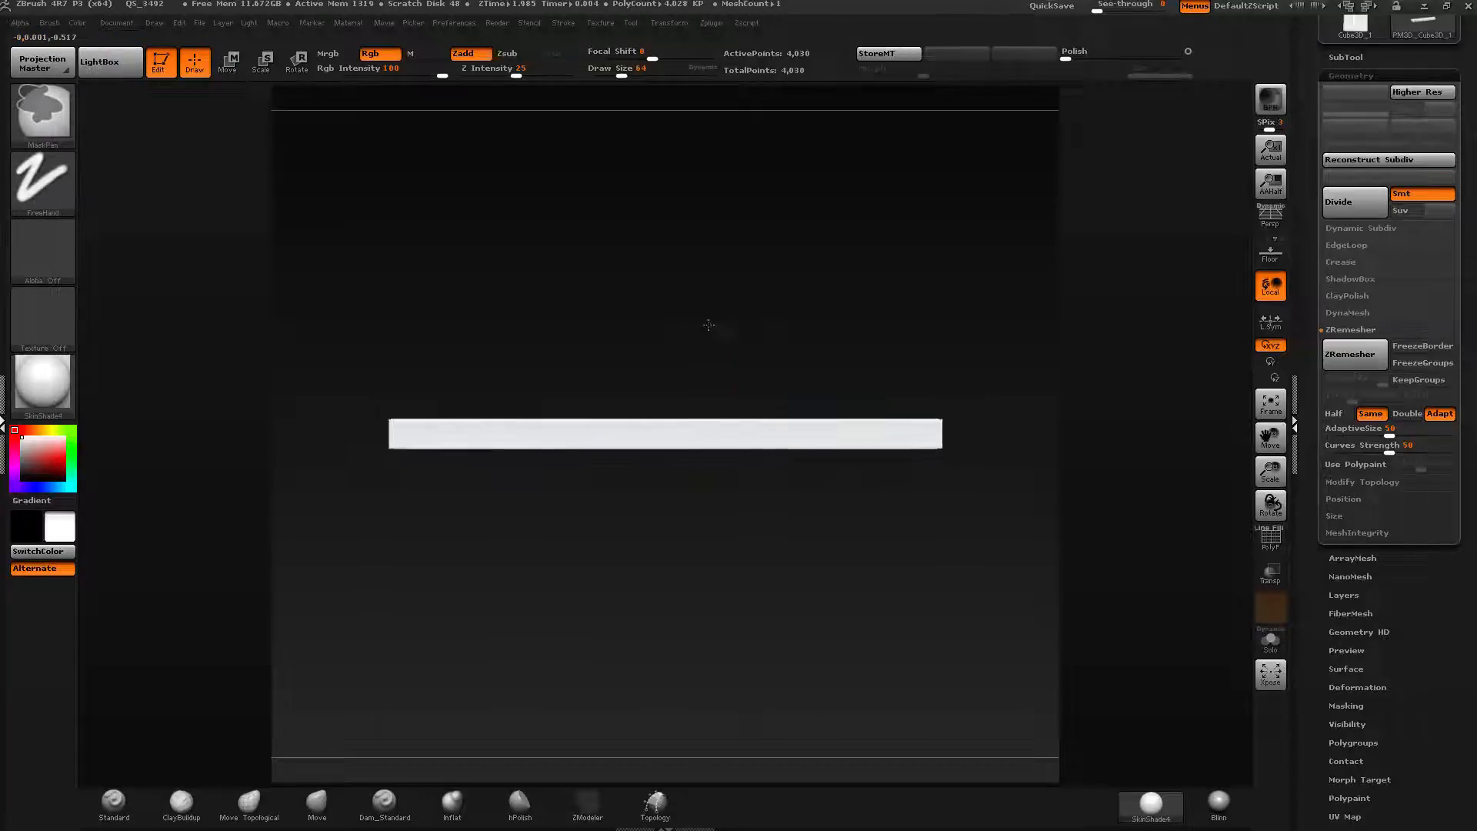
right_click_drag(972, 407, 956, 159, "alt")
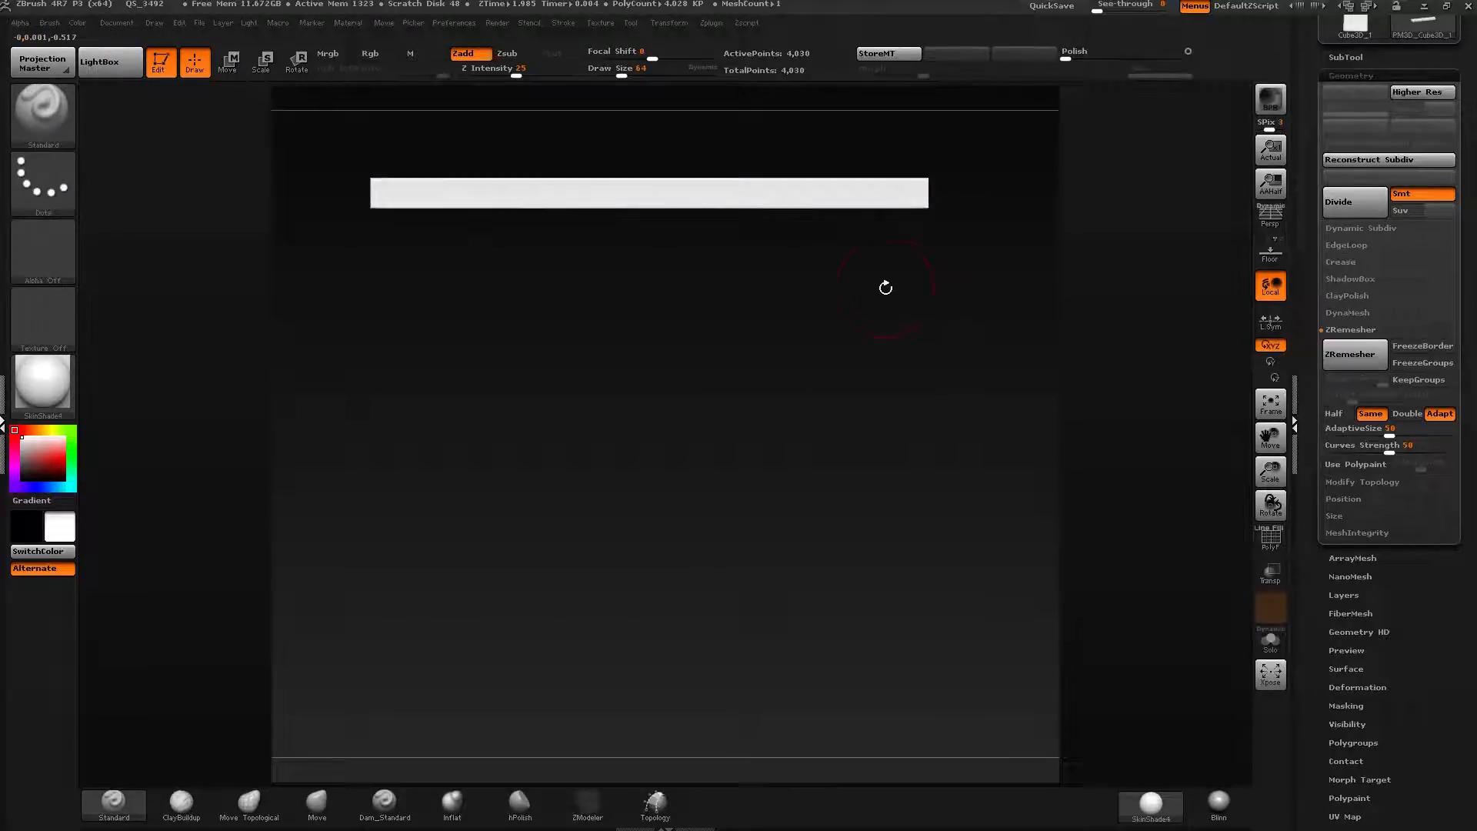
Zoom the document out and frame the strip within the canvas.
left_click(116, 23)
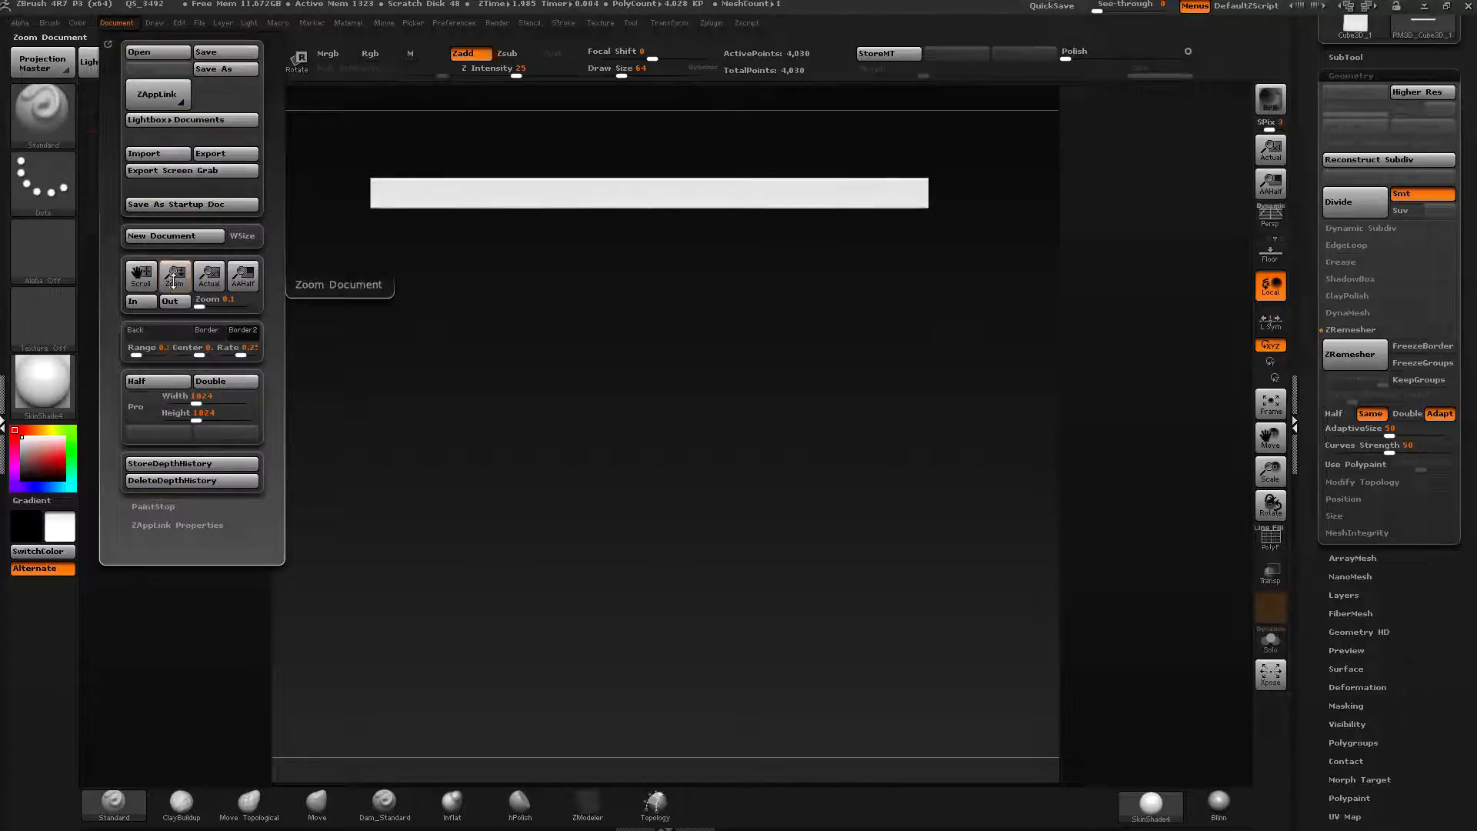
left_click_drag(175, 276, 170, 267)
left_click_drag(168, 264, 168, 254)
key("w")
left_click_drag(737, 153, 771, 136, "alt")
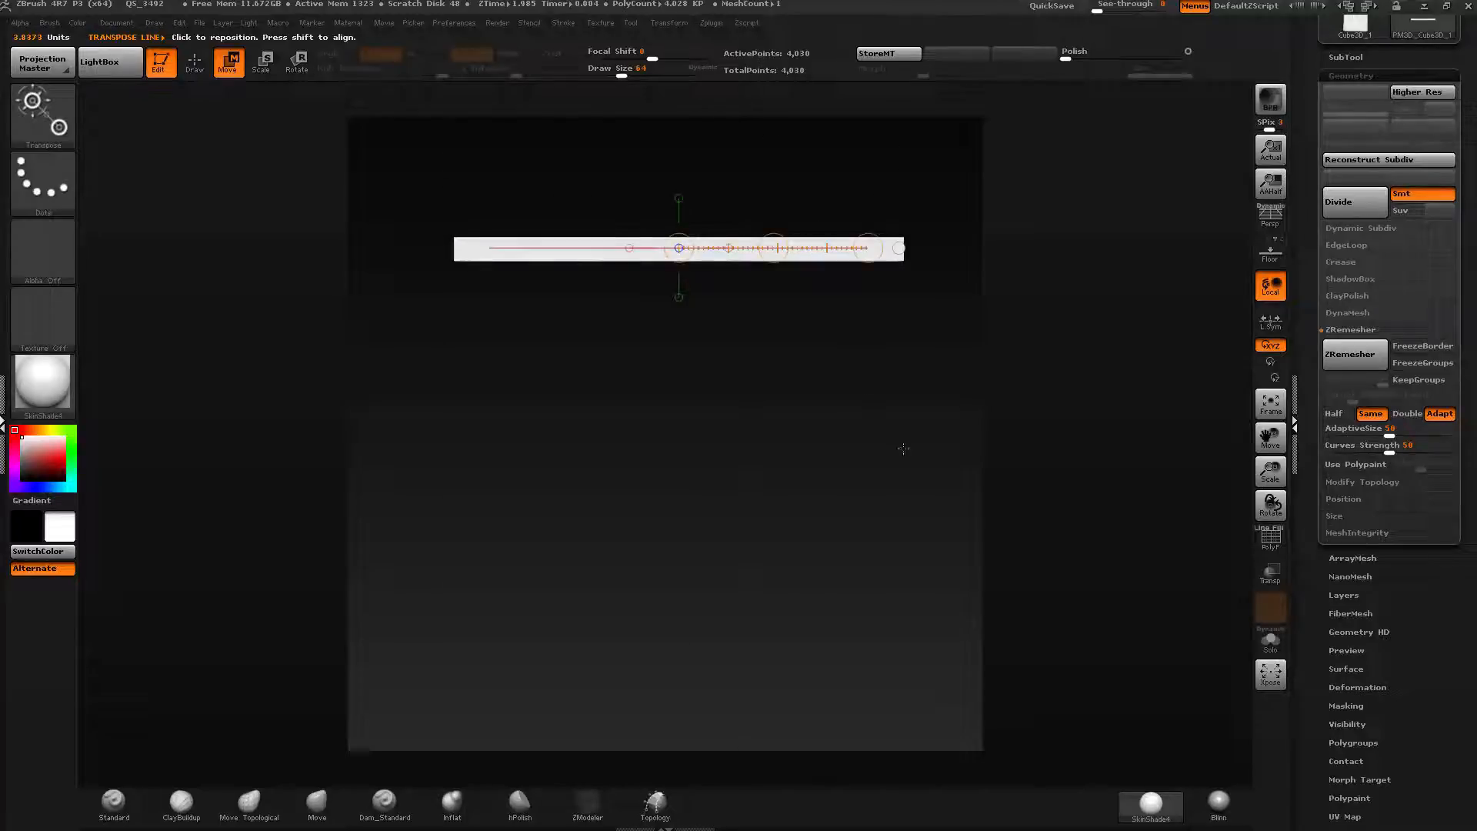
key("f")
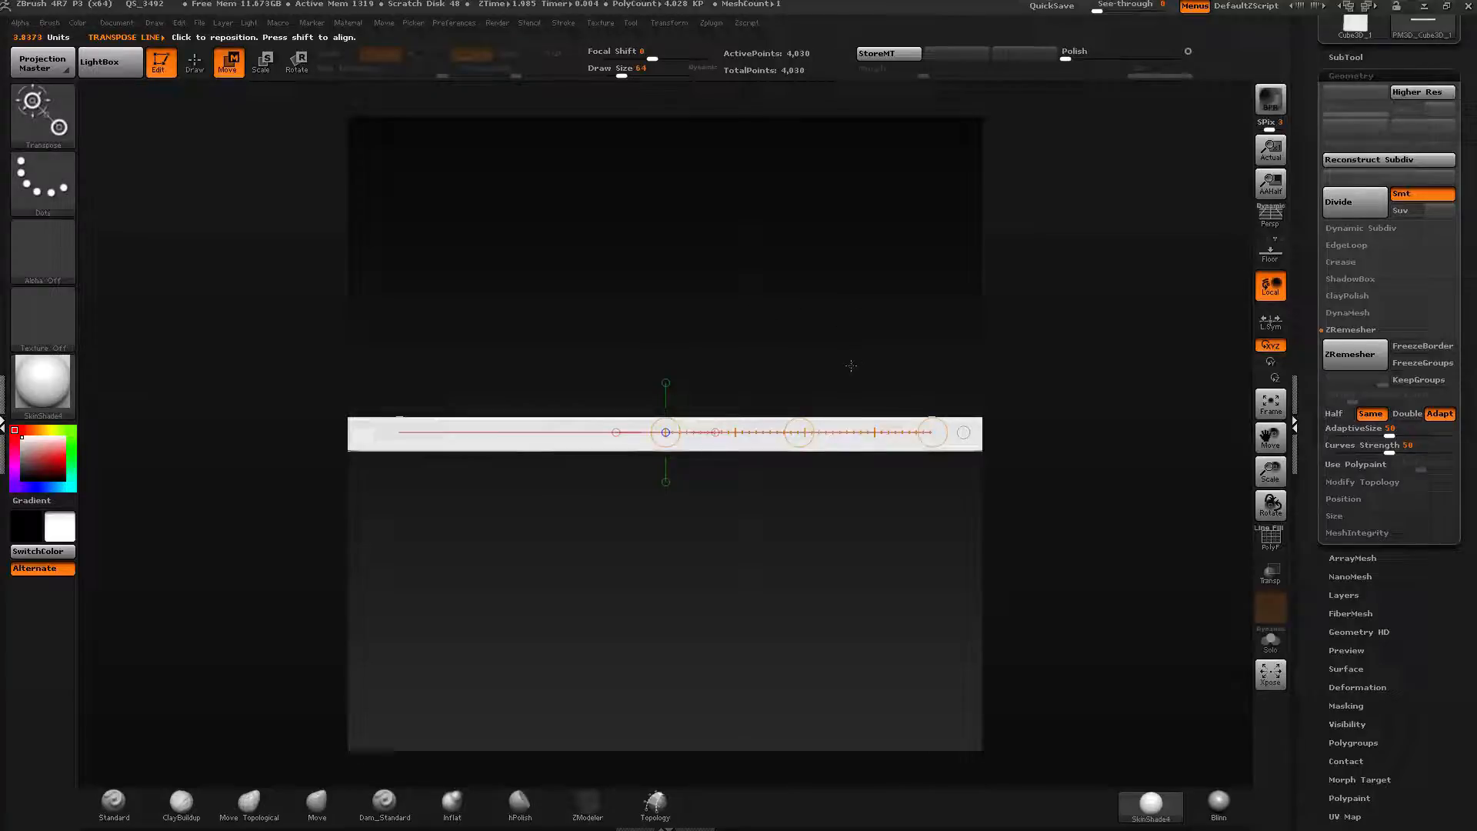
Move the strip upward to the canvas's top edge with the transpose line.
left_click(666, 384)
left_click_drag(912, 427, 913, 236, "shift")
left_click_drag(913, 332, 899, 19)
left_click_drag(879, 131, 880, 341)
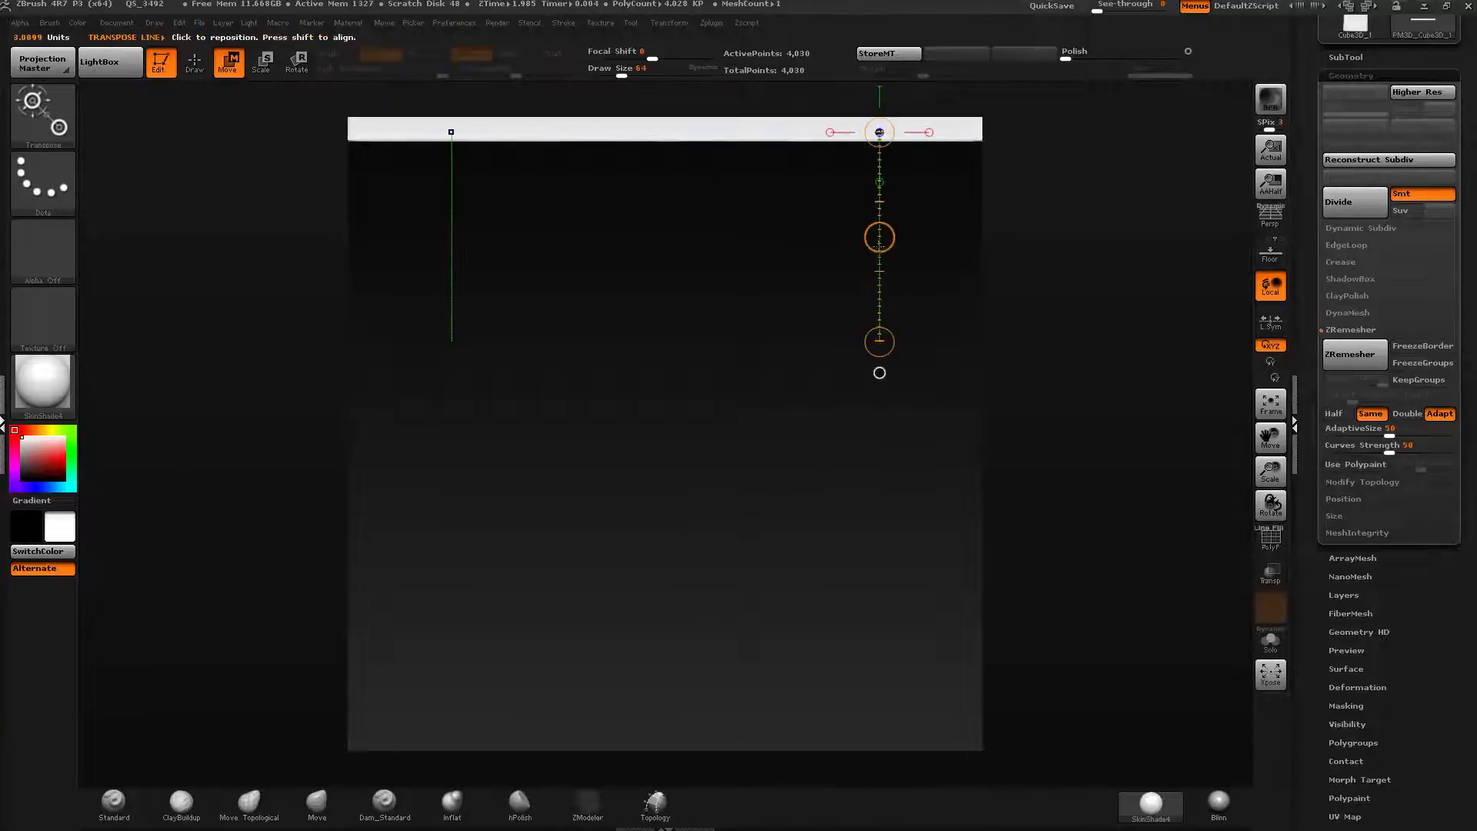
mouse_move(880, 237)
left_mouse_down()
mouse_move(880, 477)
mouse_move(874, 208)
left_mouse_up()
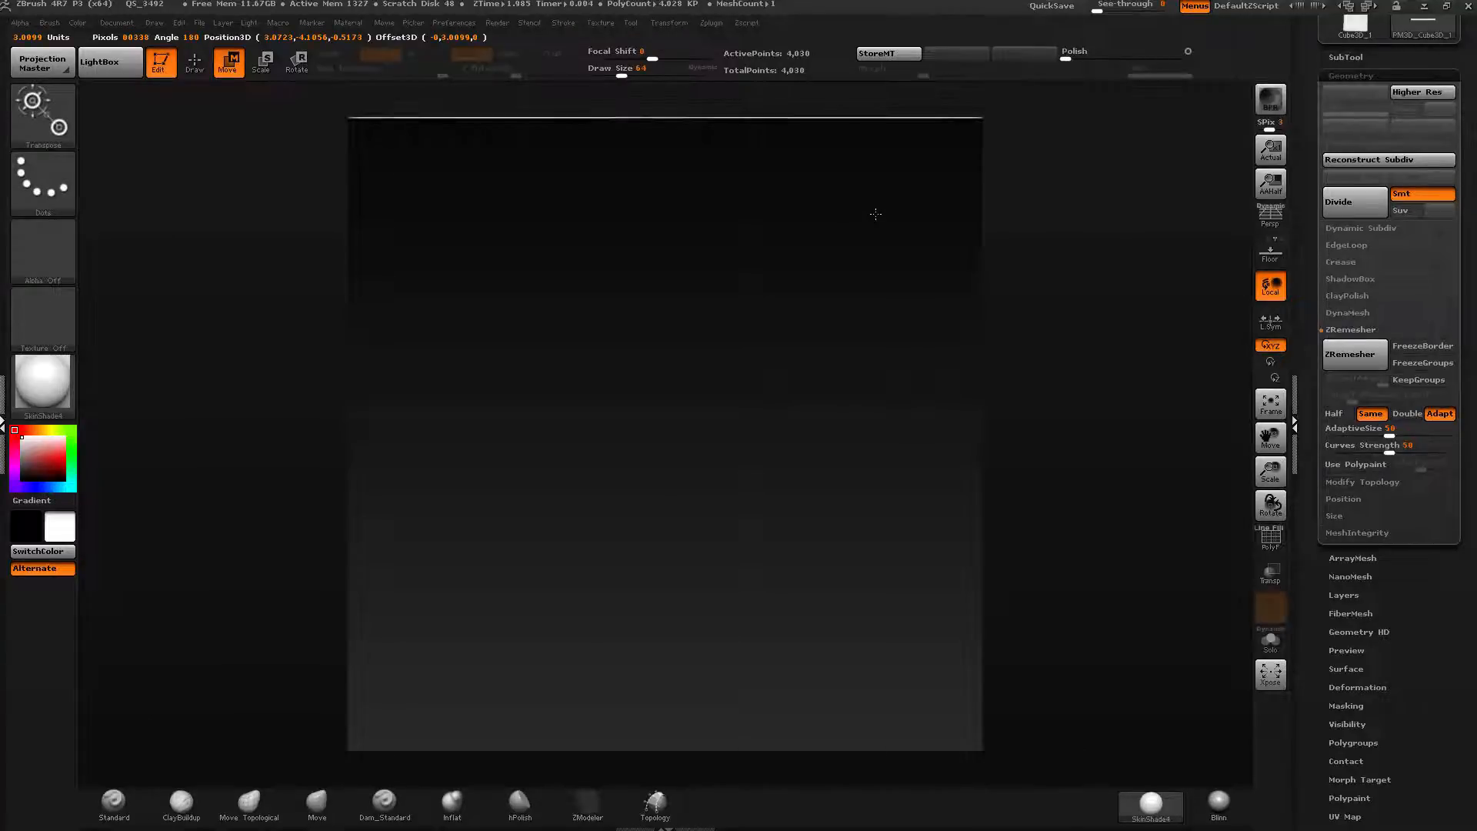
Try hiding part of the strip with a SelectRect selection and reveal the whole mesh again.
key("ctrl+shift")
mouse_move(179, 317)
left_mouse_down()
mouse_move(811, 152)
mouse_move(1080, 236)
left_mouse_up()
left_click(39, 111, "ctrl+shift")
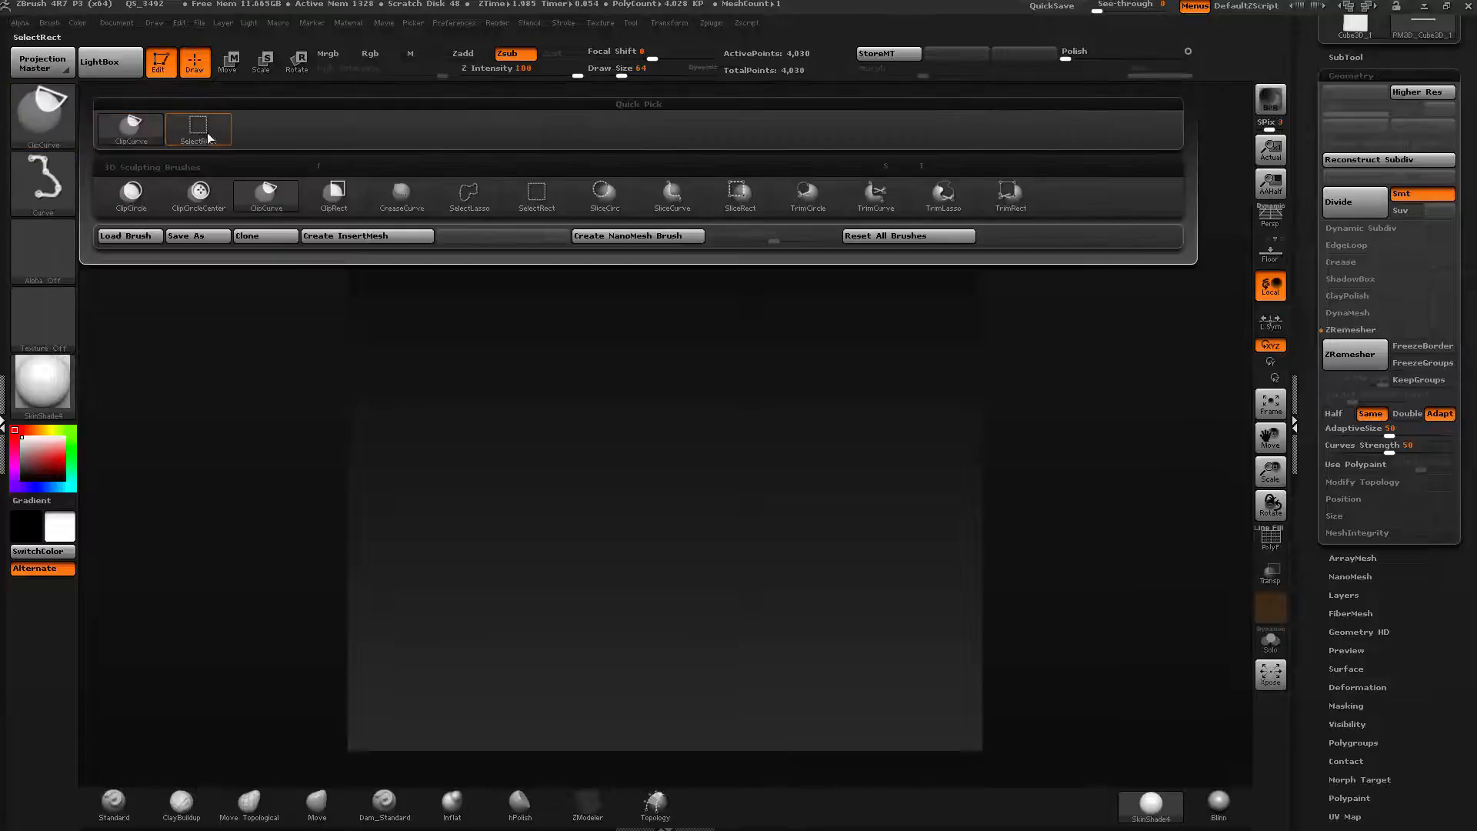
left_click(206, 136, "ctrl+shift")
mouse_move(204, 304)
left_mouse_down("ctrl+shift")
mouse_move(1233, 129)
mouse_move(1125, 218)
left_mouse_up("ctrl+shift")
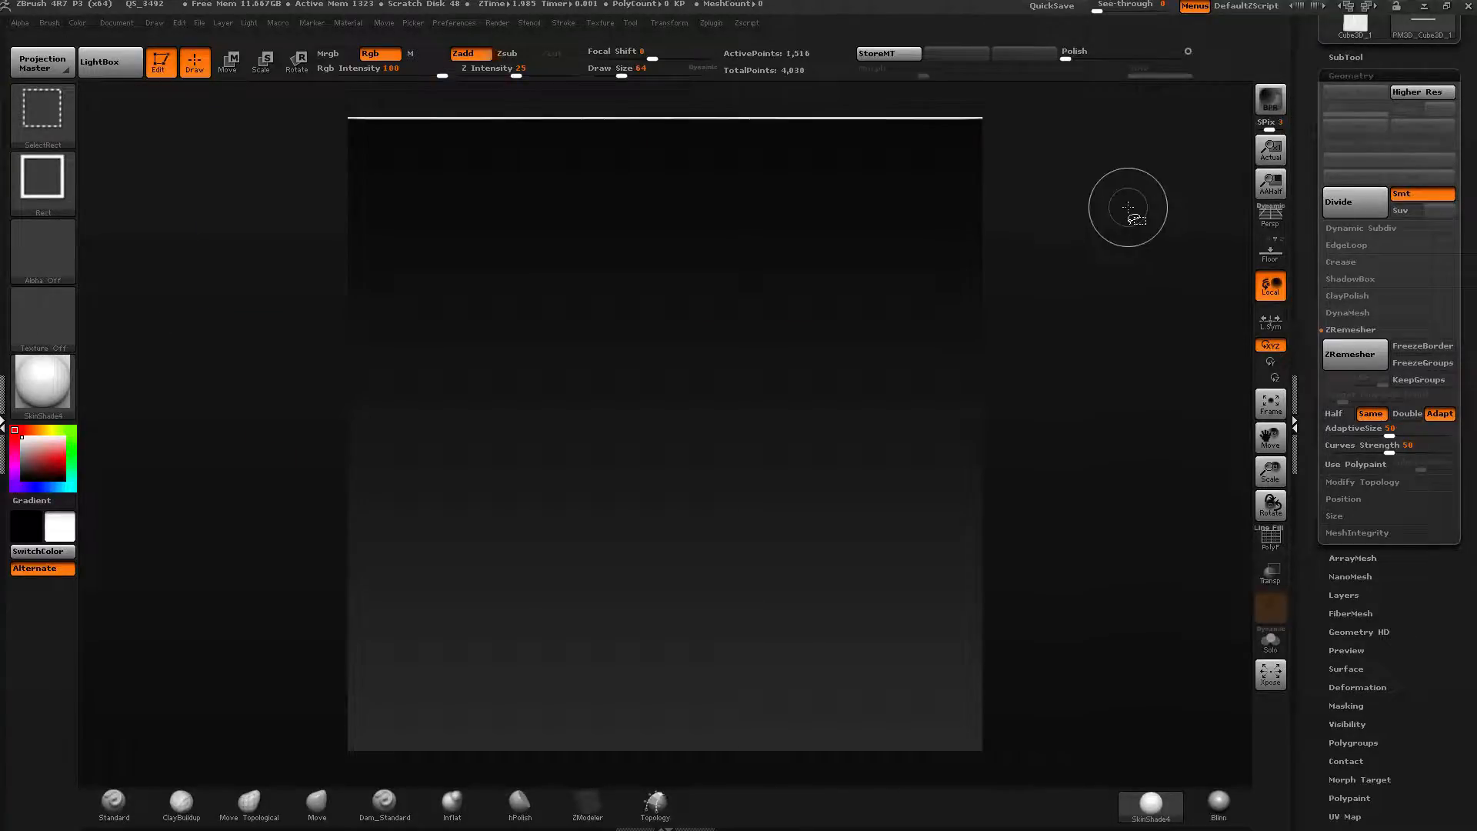
left_click(566, 224, "ctrl+shift")
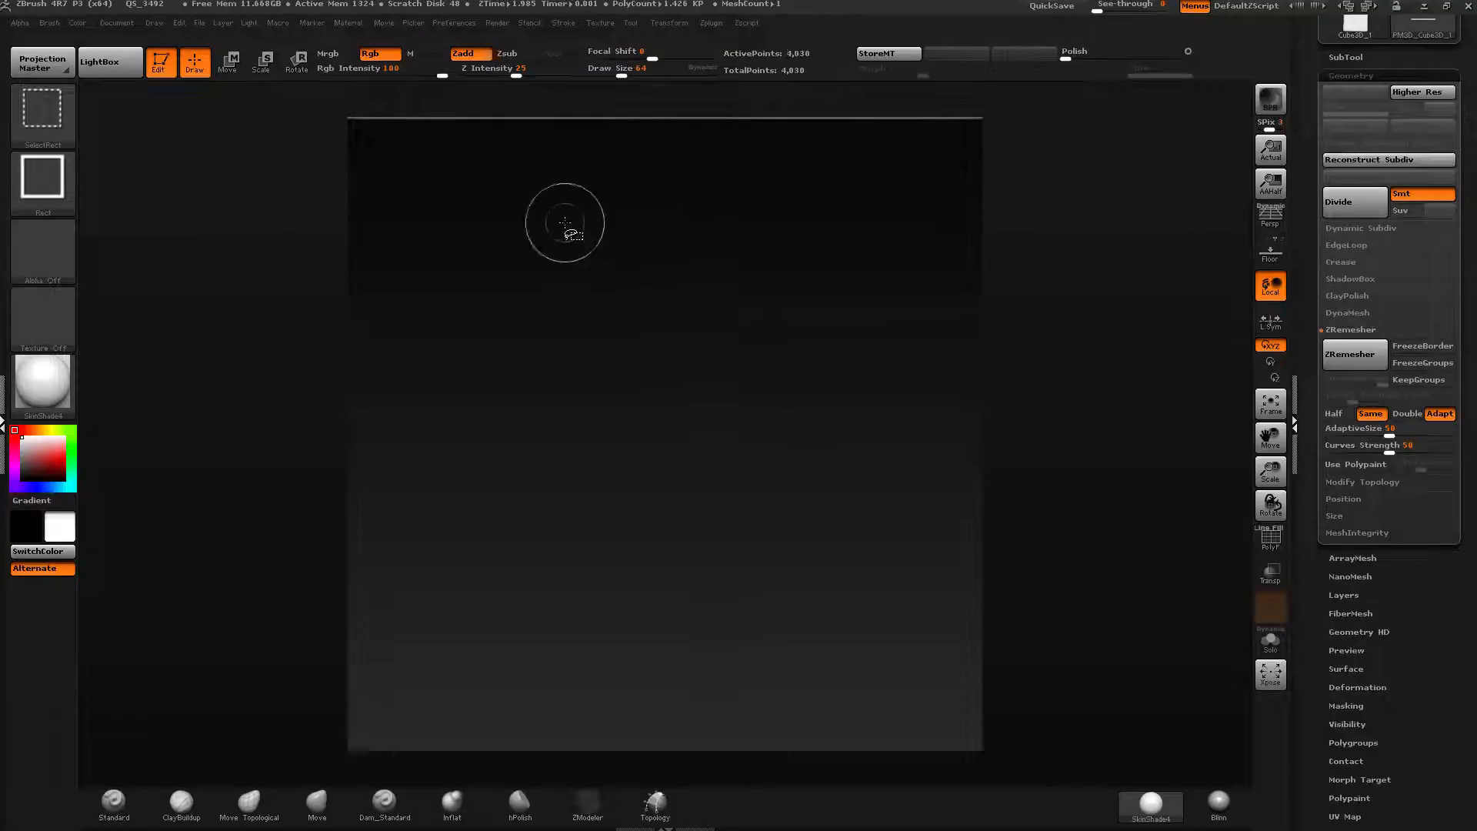
mouse_move(277, 324)
left_mouse_down("ctrl")
mouse_move(458, 258)
mouse_move(1248, 116)
left_mouse_up("ctrl")
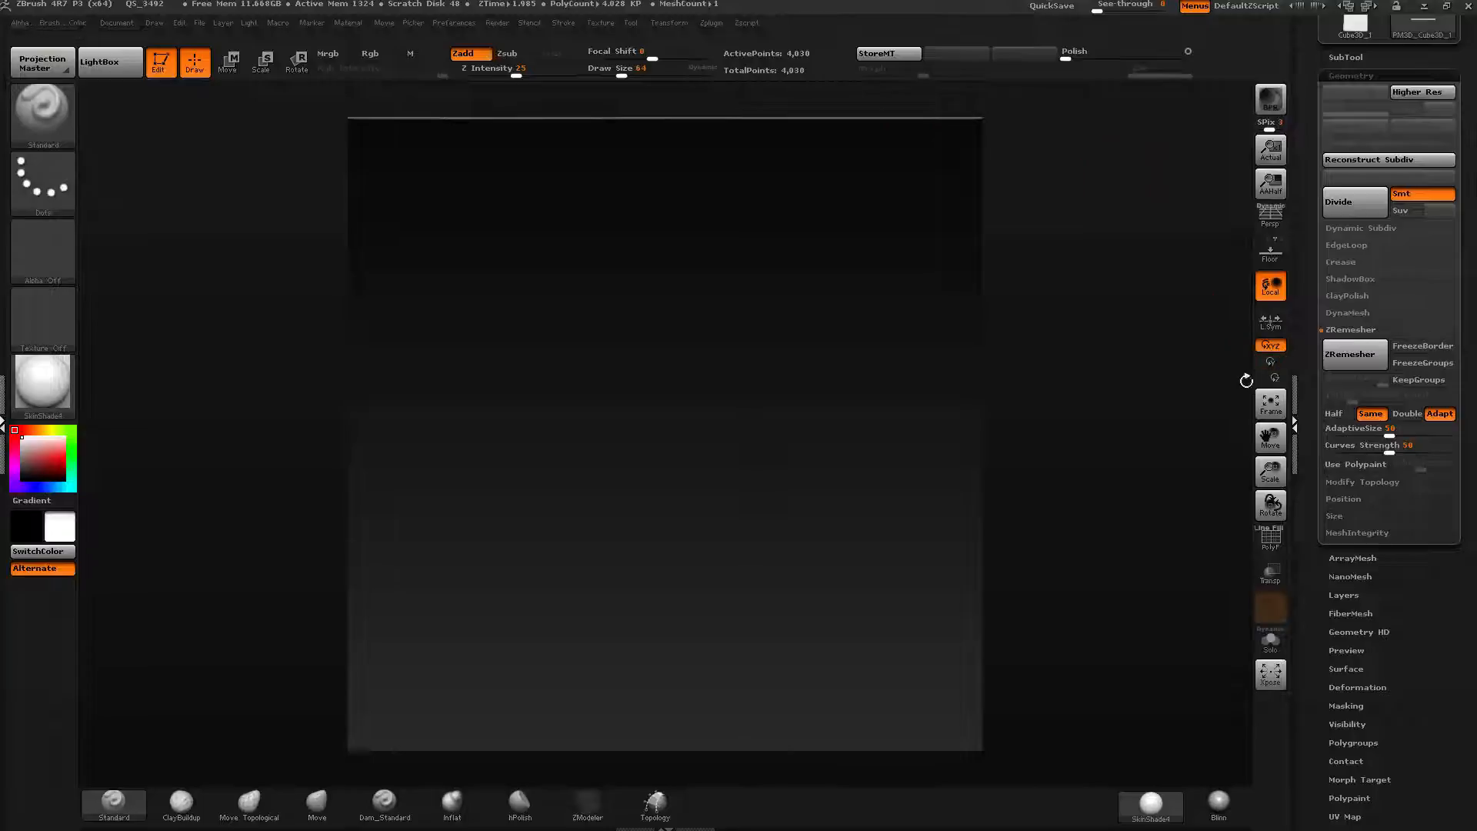
left_click_drag(1319, 588, 1321, 560)
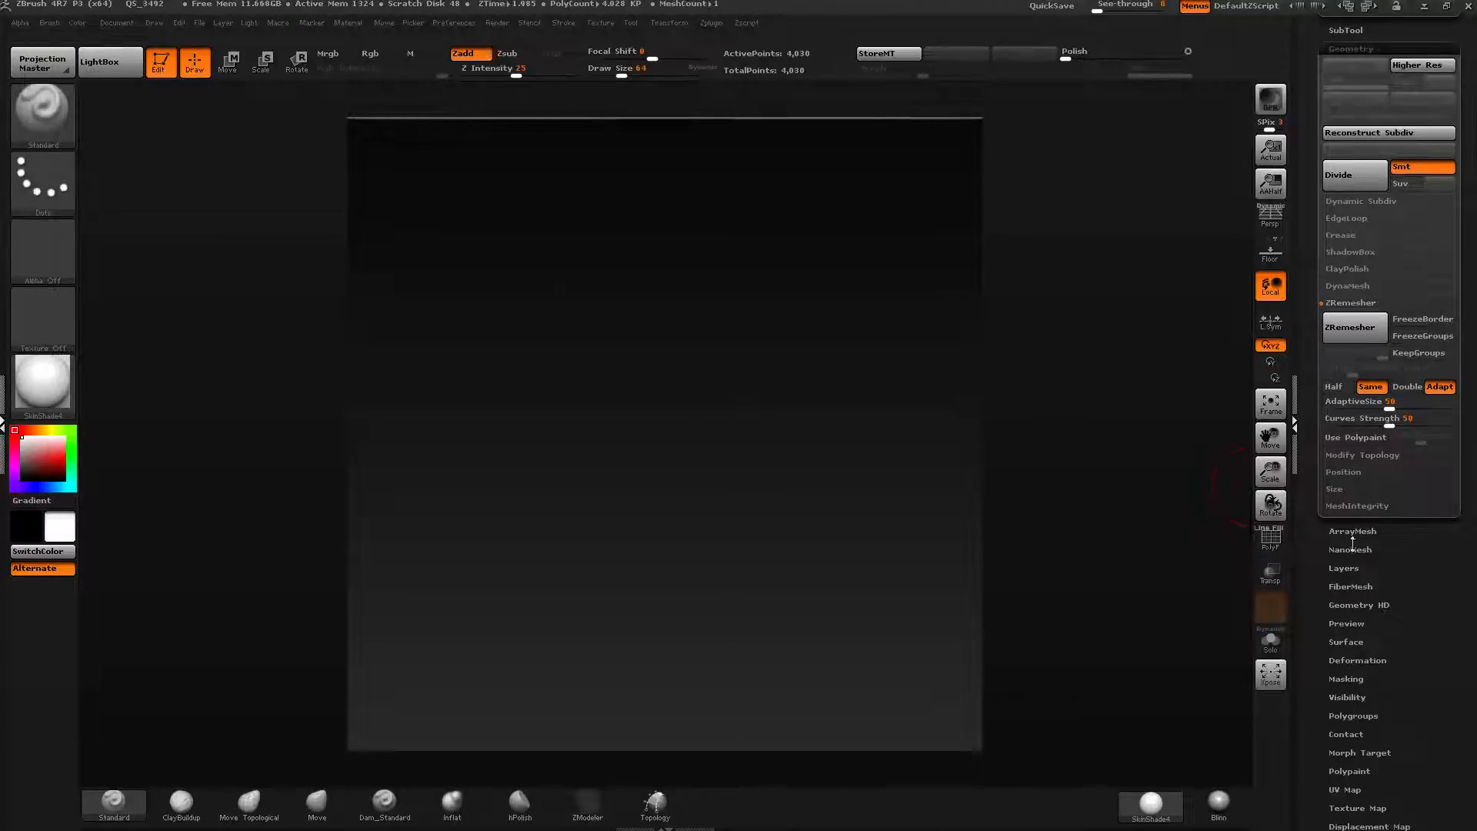
Open the FiberMesh settings and turn on the fiber preview on the strip.
left_click(1351, 586)
left_click(1345, 517)
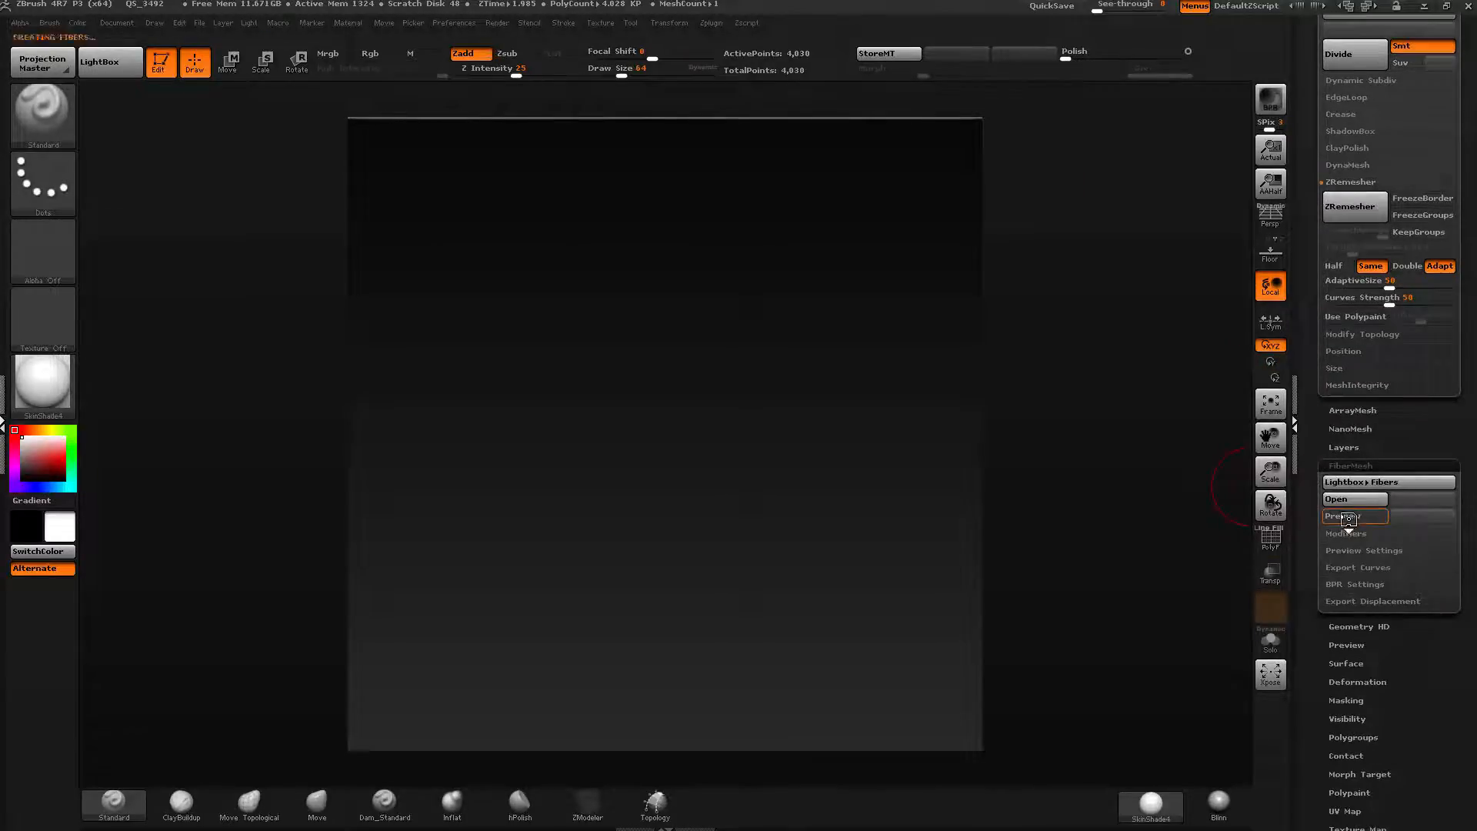
left_click_drag(1337, 456, 1343, 337)
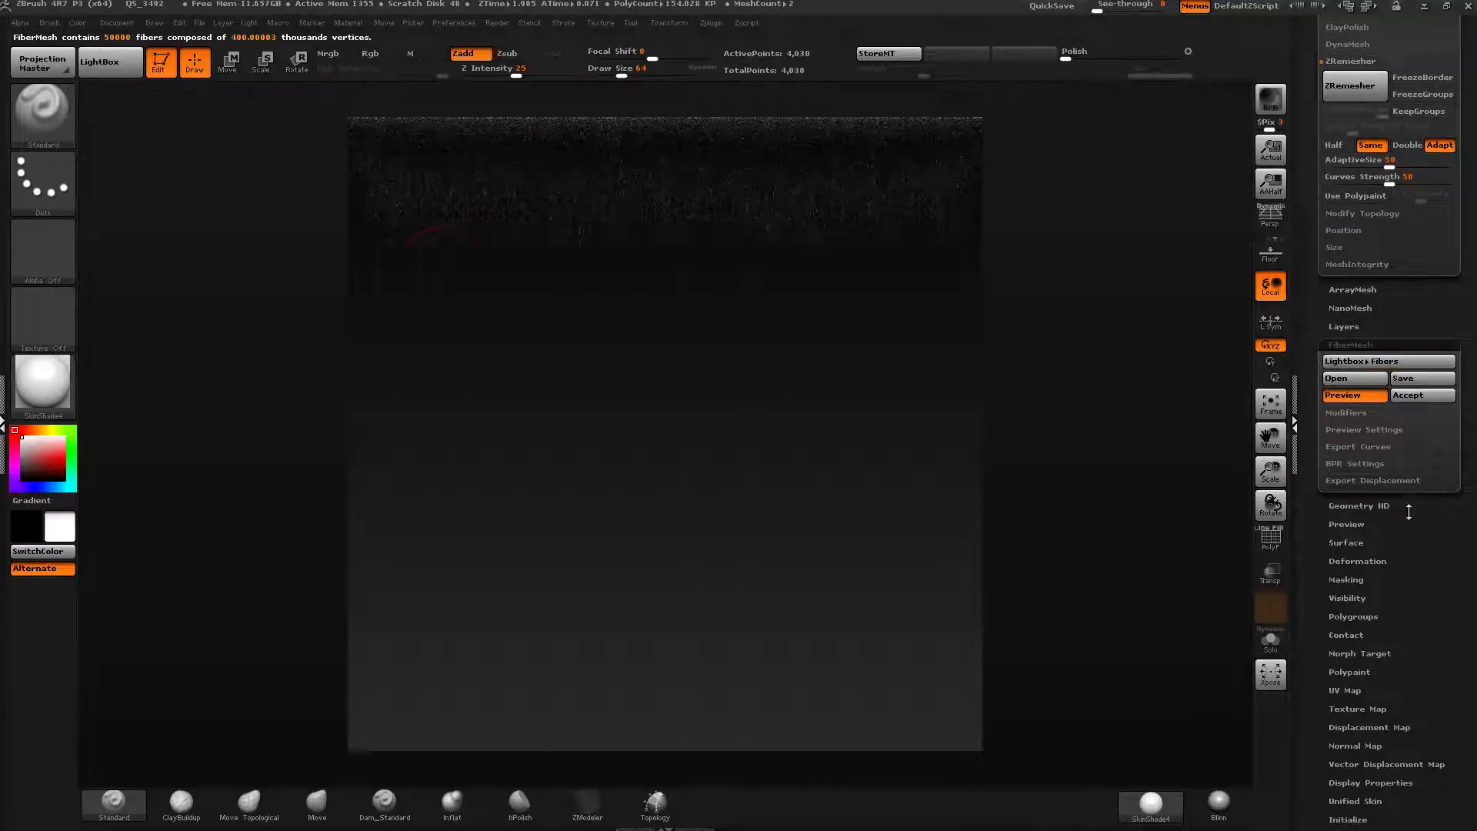
Open the fiber Modifiers and set the tip color to a dark red.
left_click(1346, 413)
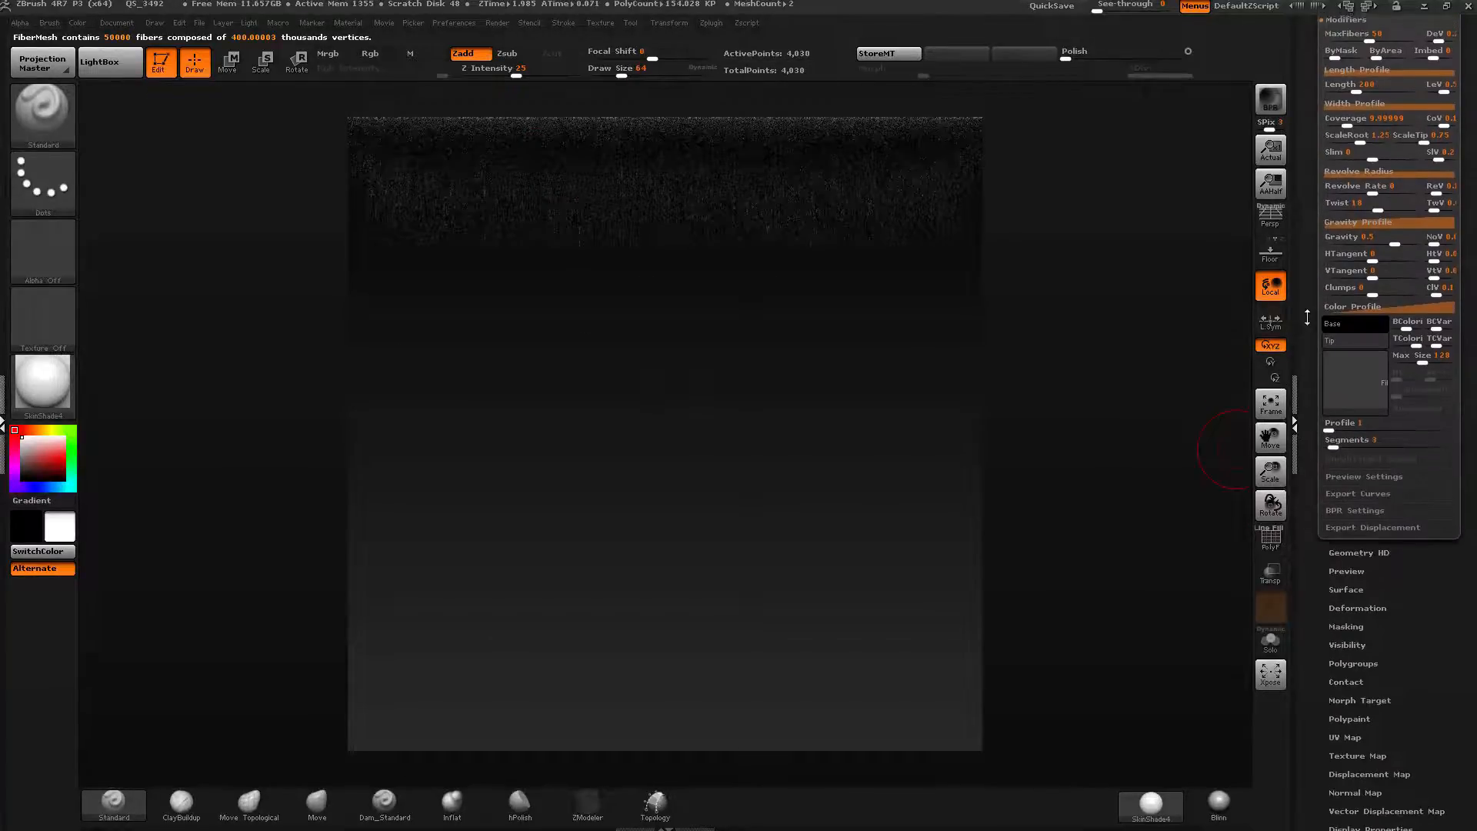
left_click(1345, 339)
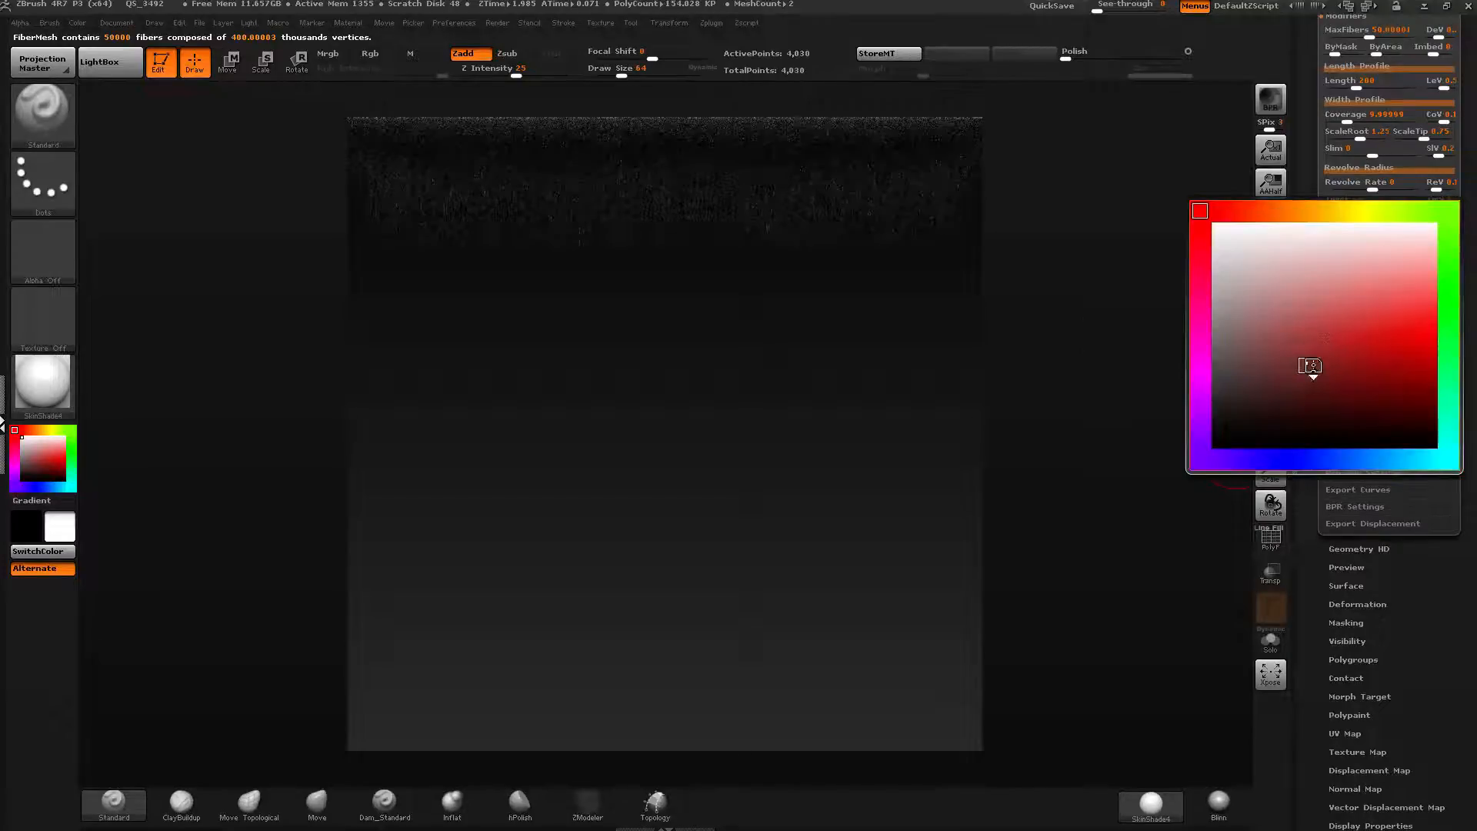
left_click_drag(1312, 367, 1306, 360)
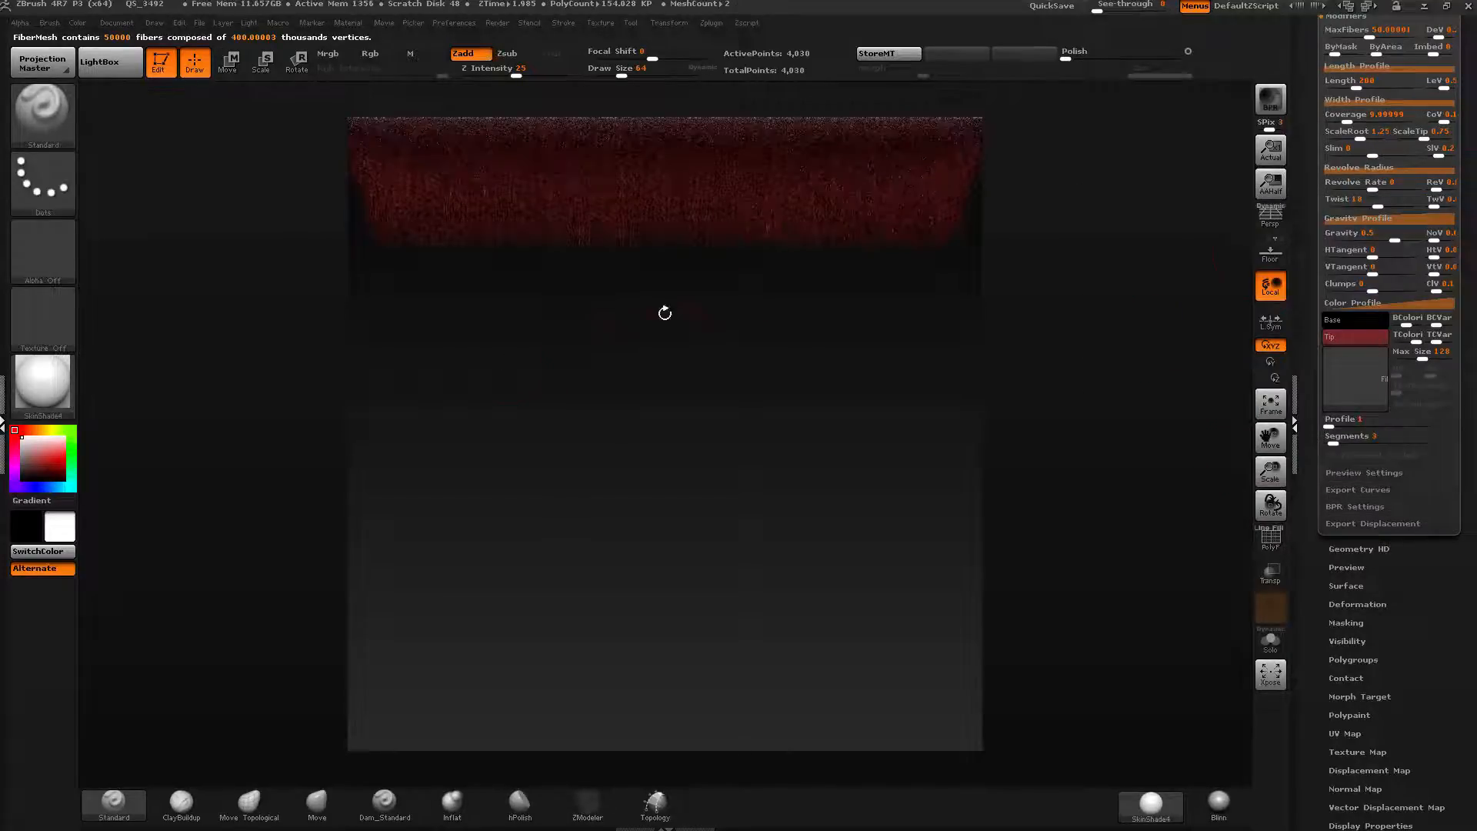
Set the fiber Length to about 820 and MaxFibers to about 98.9.
scroll(1375, 244, "up", 5)
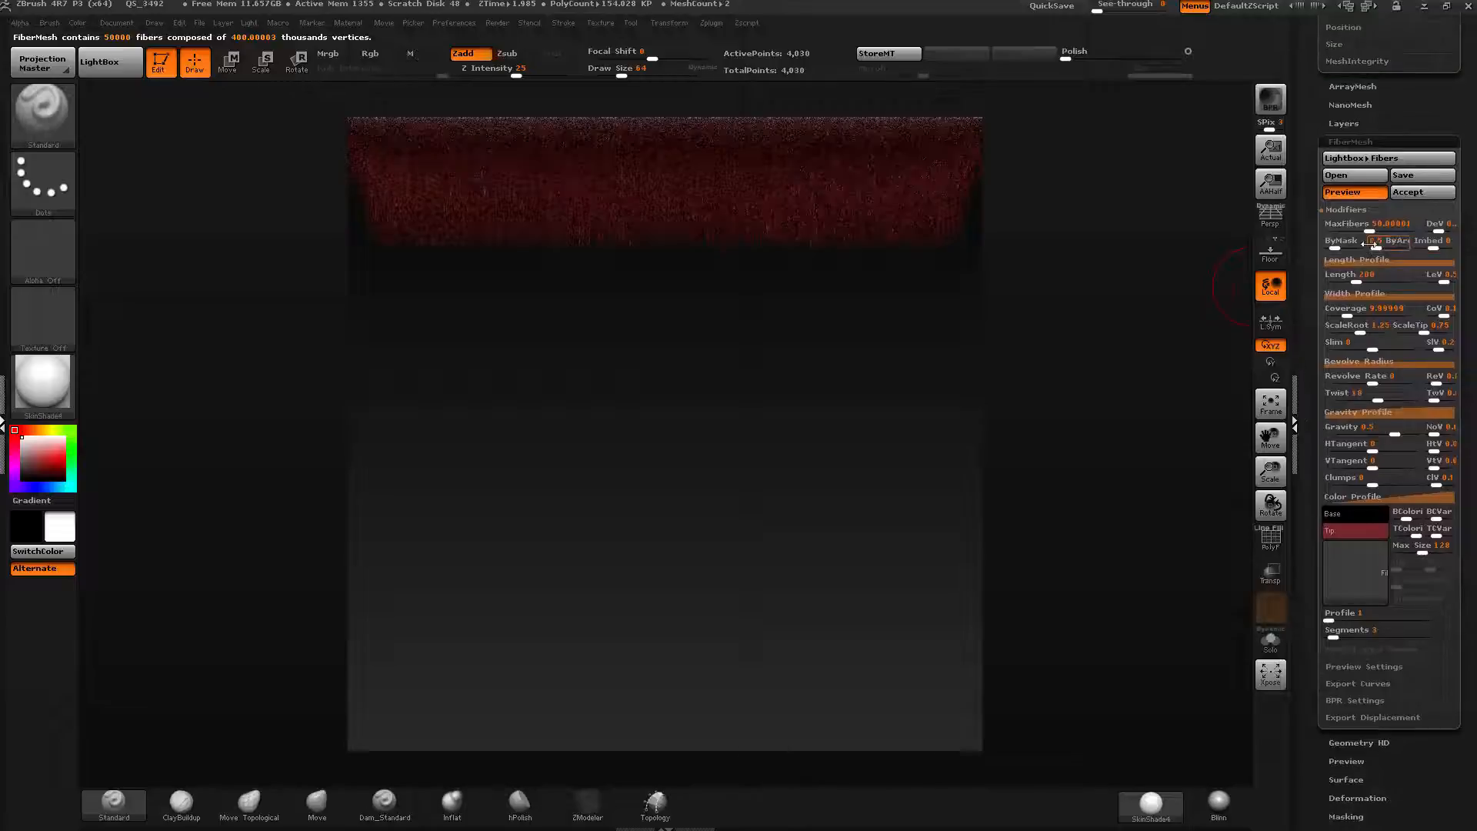
left_click_drag(1364, 279, 1387, 279)
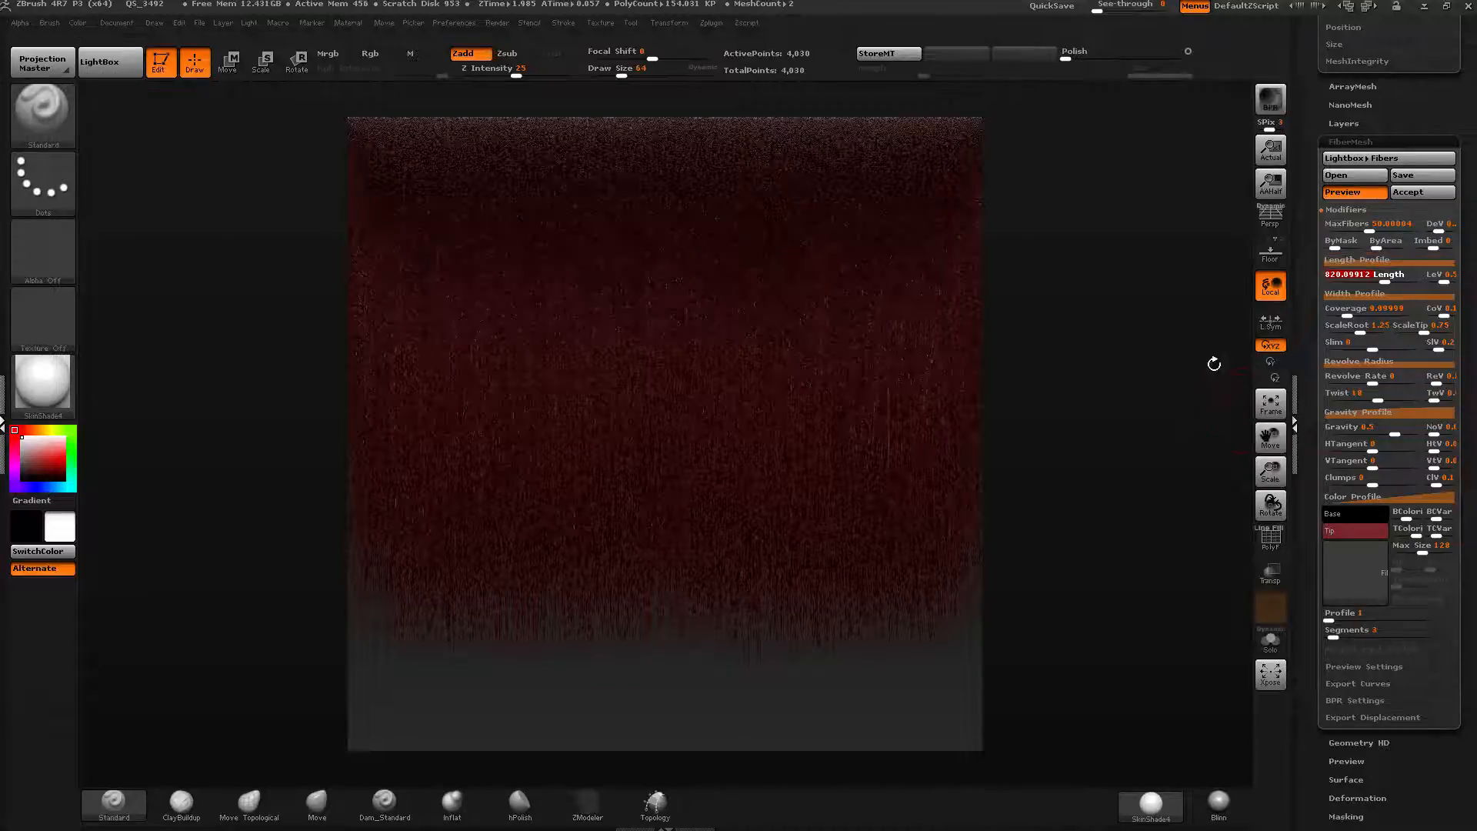
left_click_drag(1270, 471, 1271, 437)
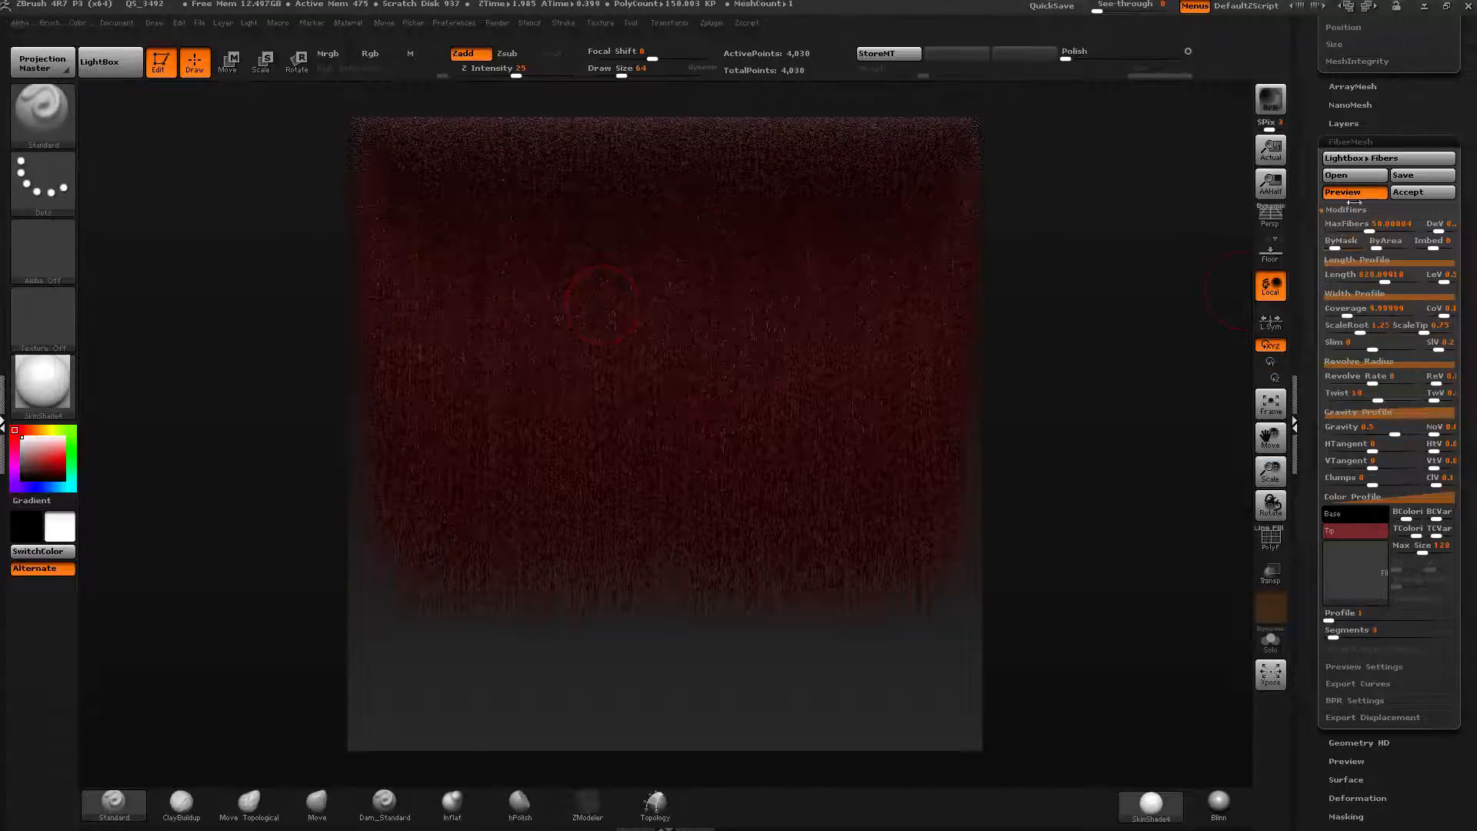
left_click_drag(1370, 227, 1362, 233)
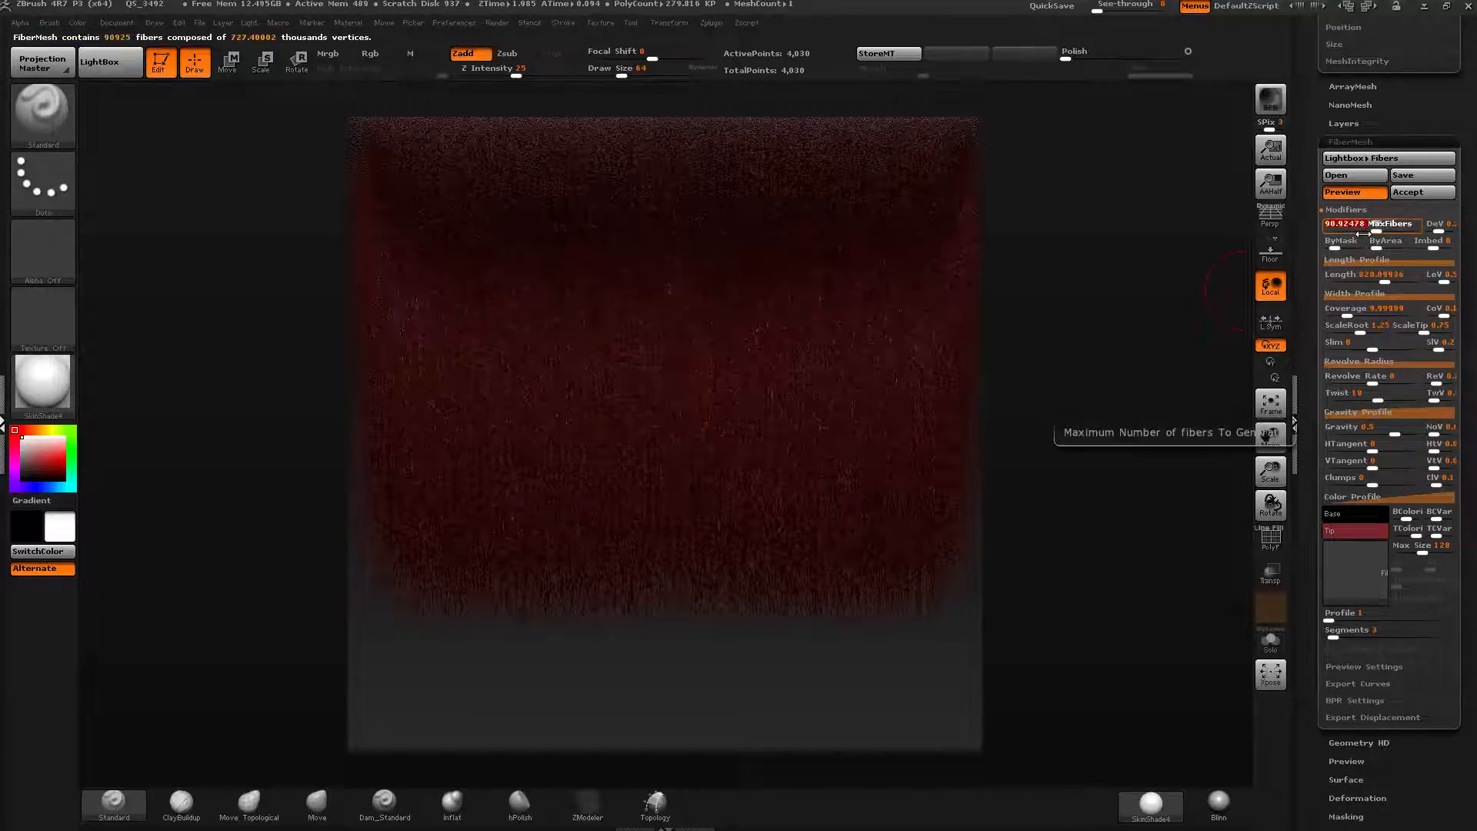
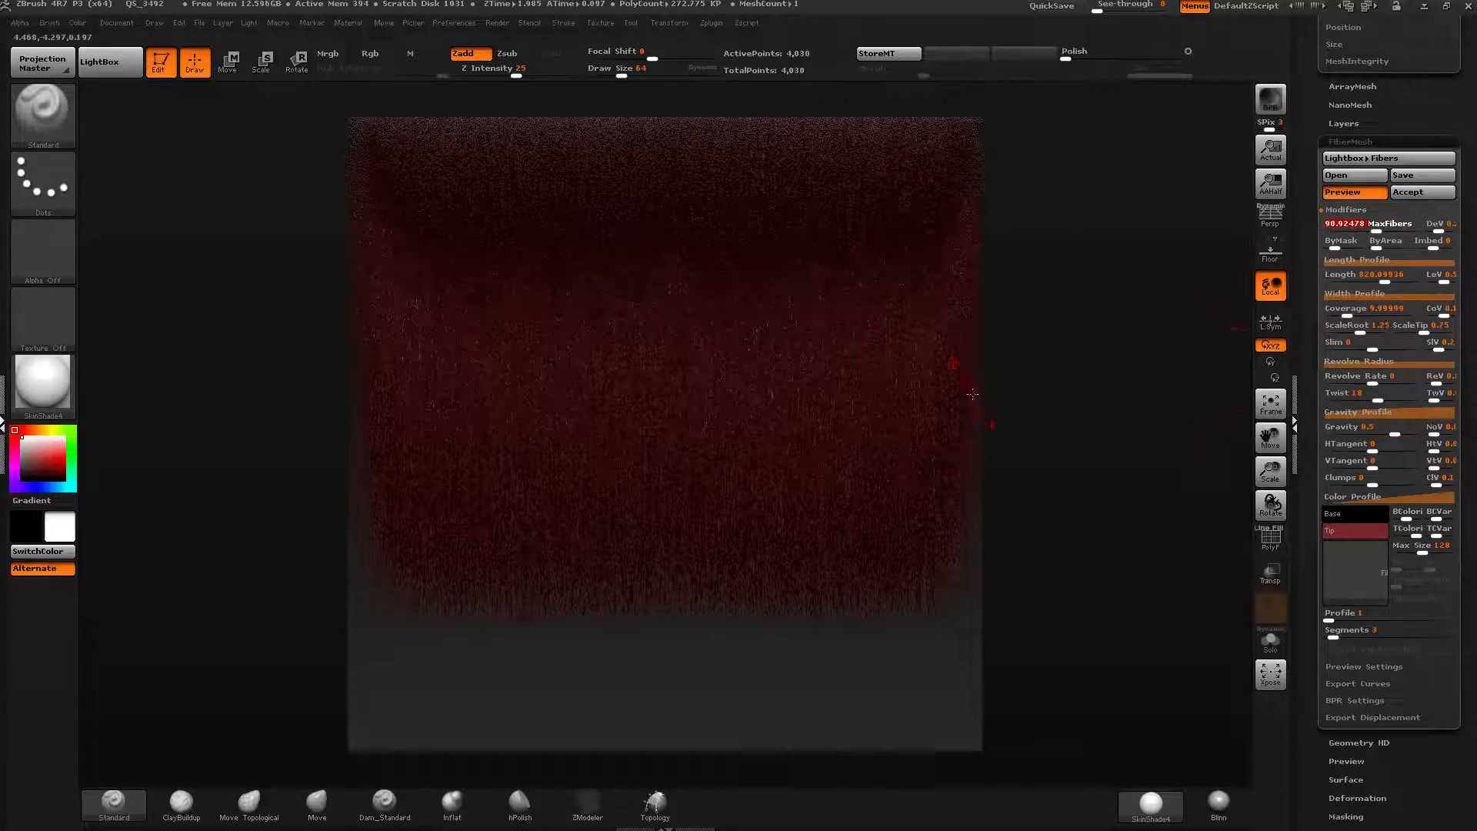
Set the fiber Segments to 14.
left_click_drag(1306, 546, 1305, 474)
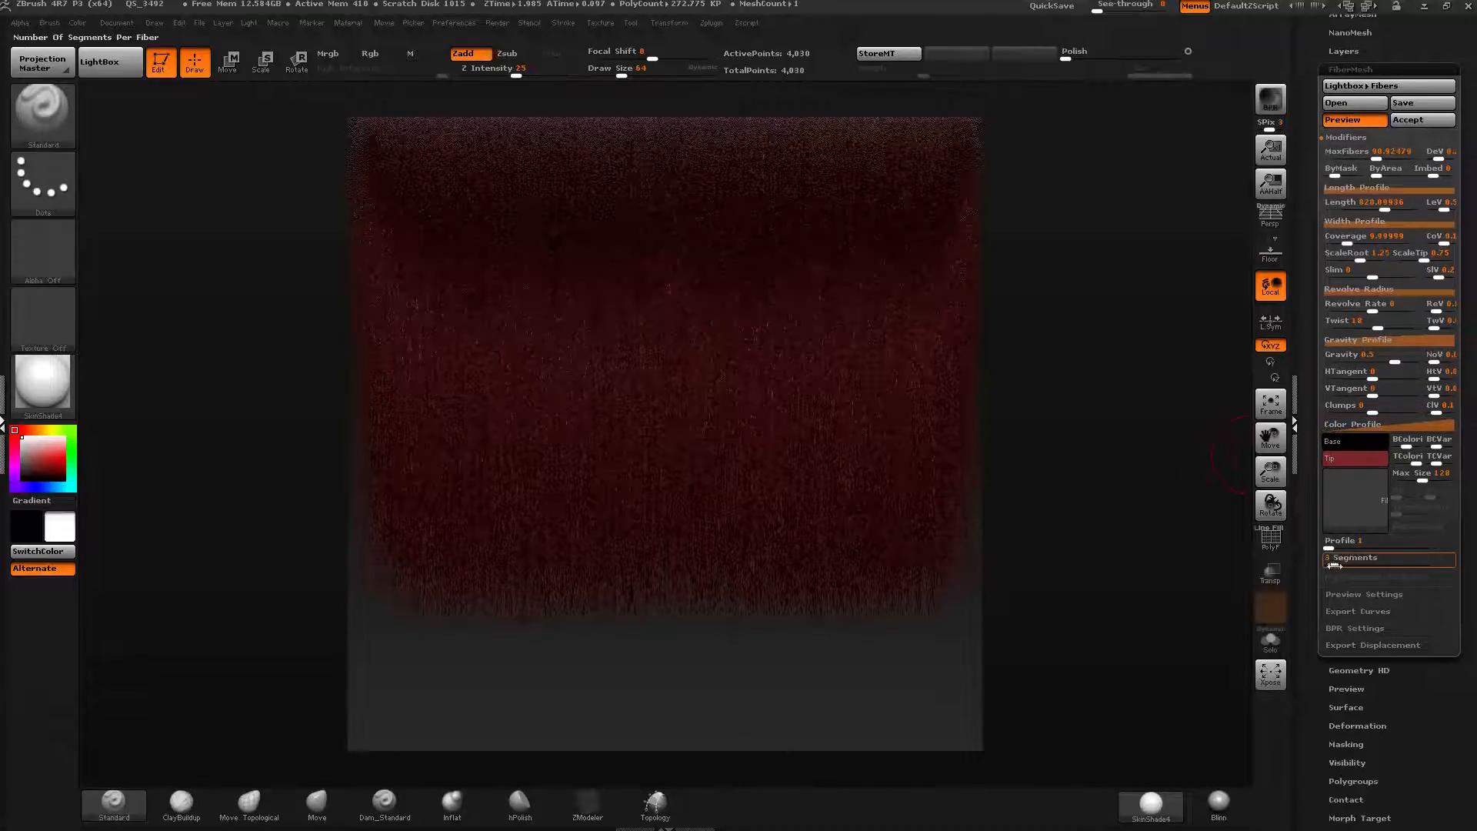
left_click(1335, 565)
left_click_drag(1349, 565, 1354, 565)
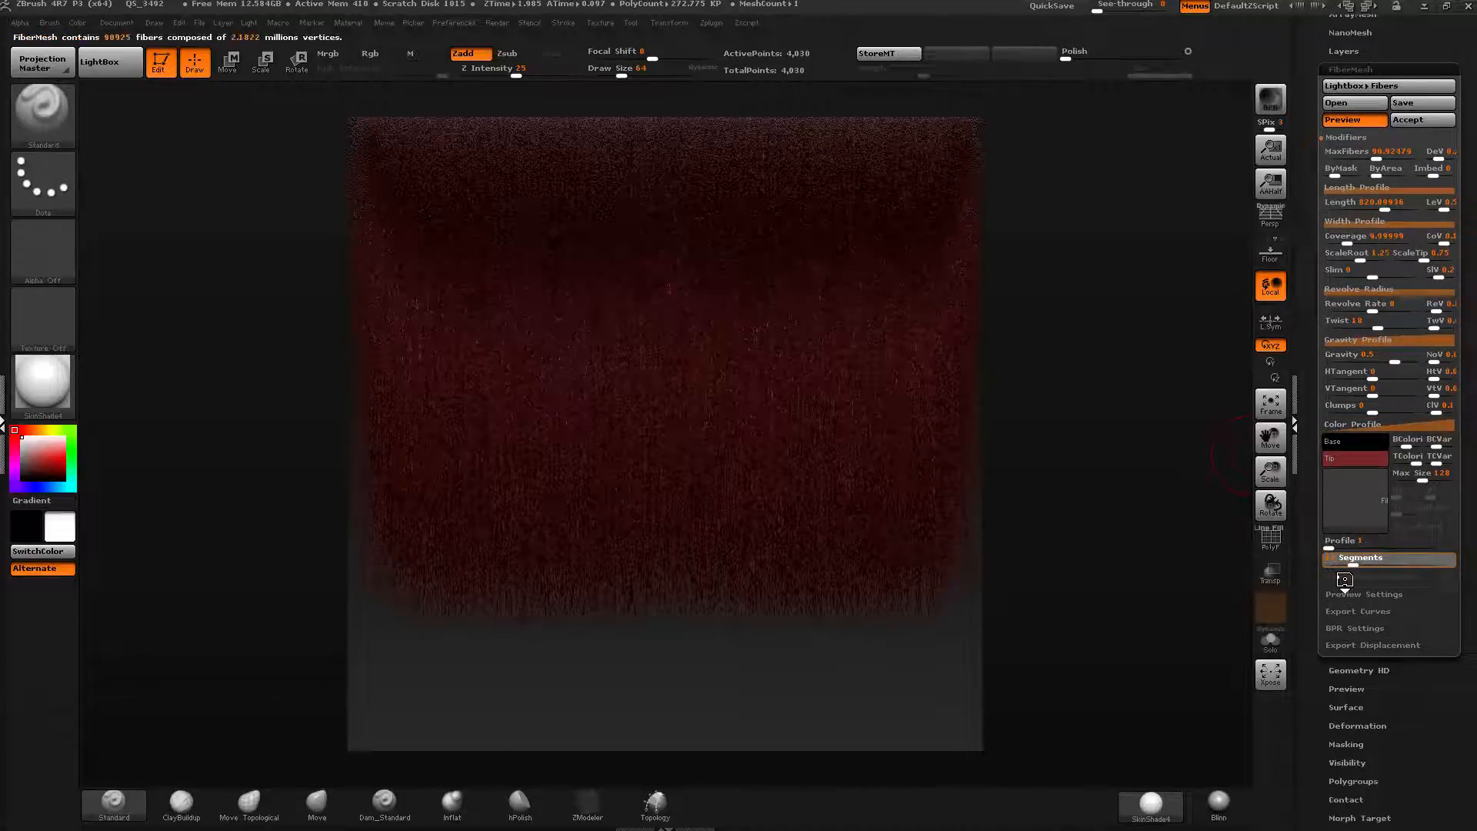
left_click(1354, 563)
type("15")
key("Return")
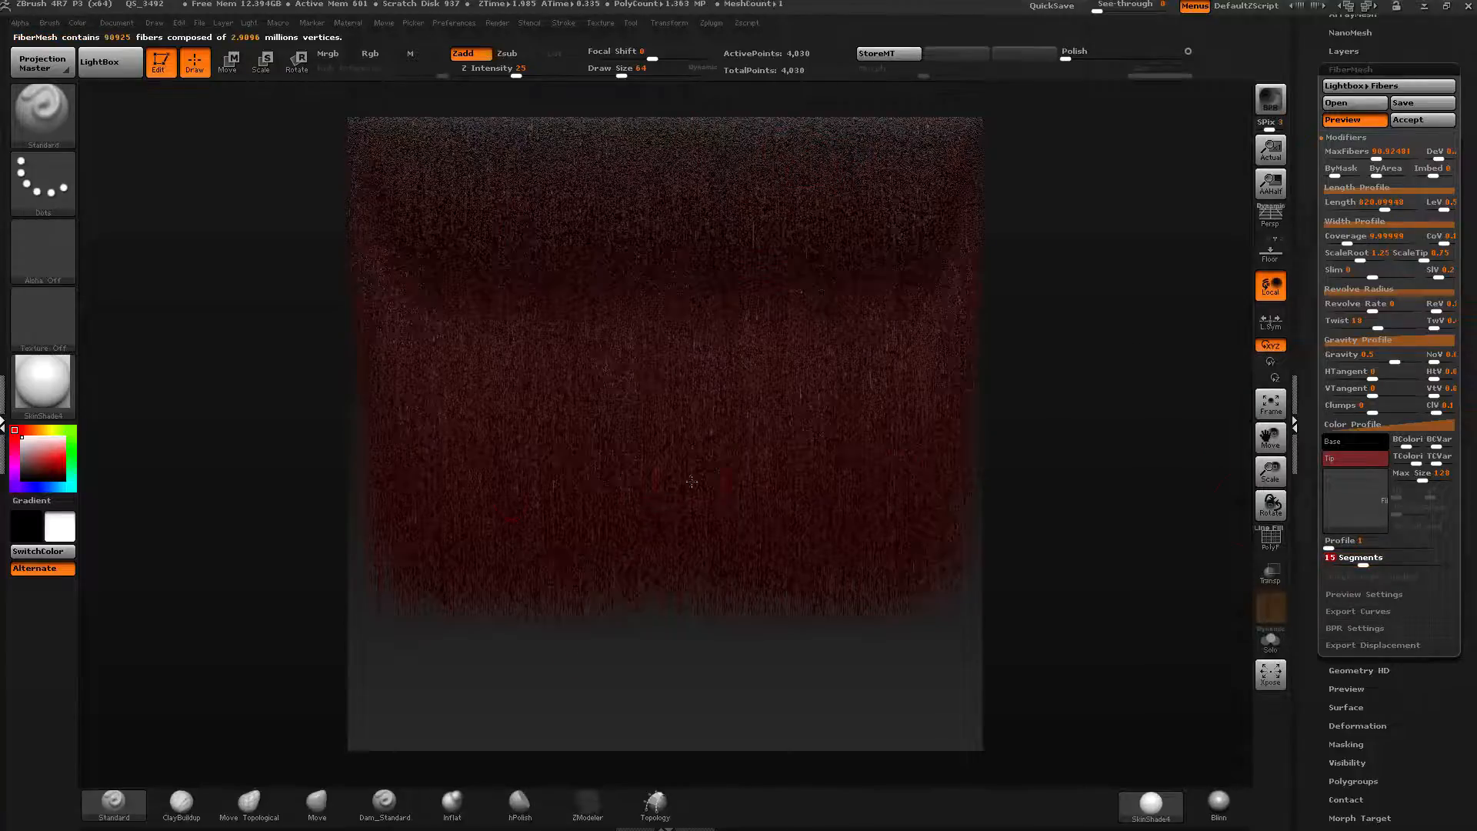
left_click(1359, 563)
type("14")
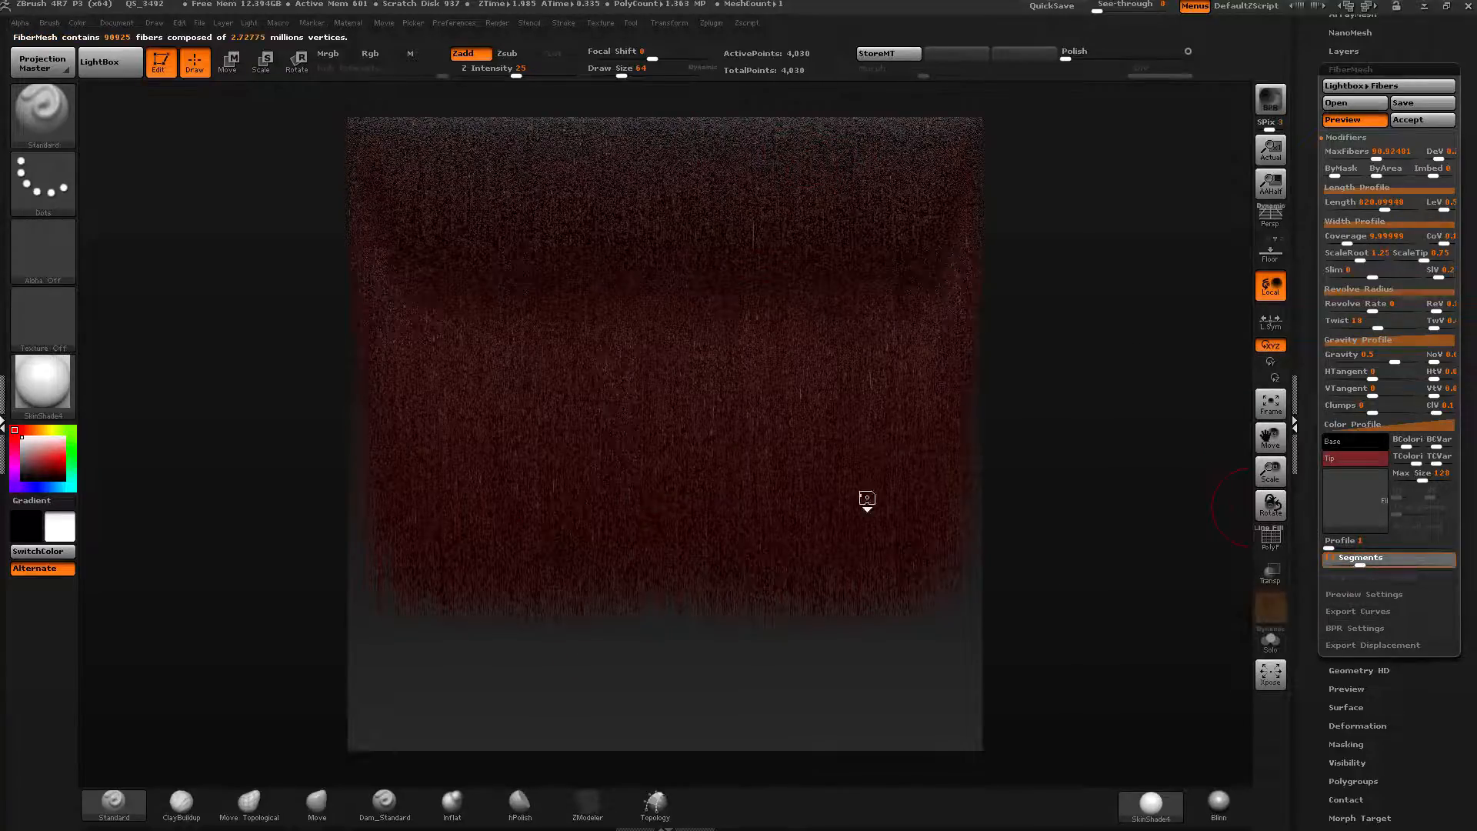
key("Return")
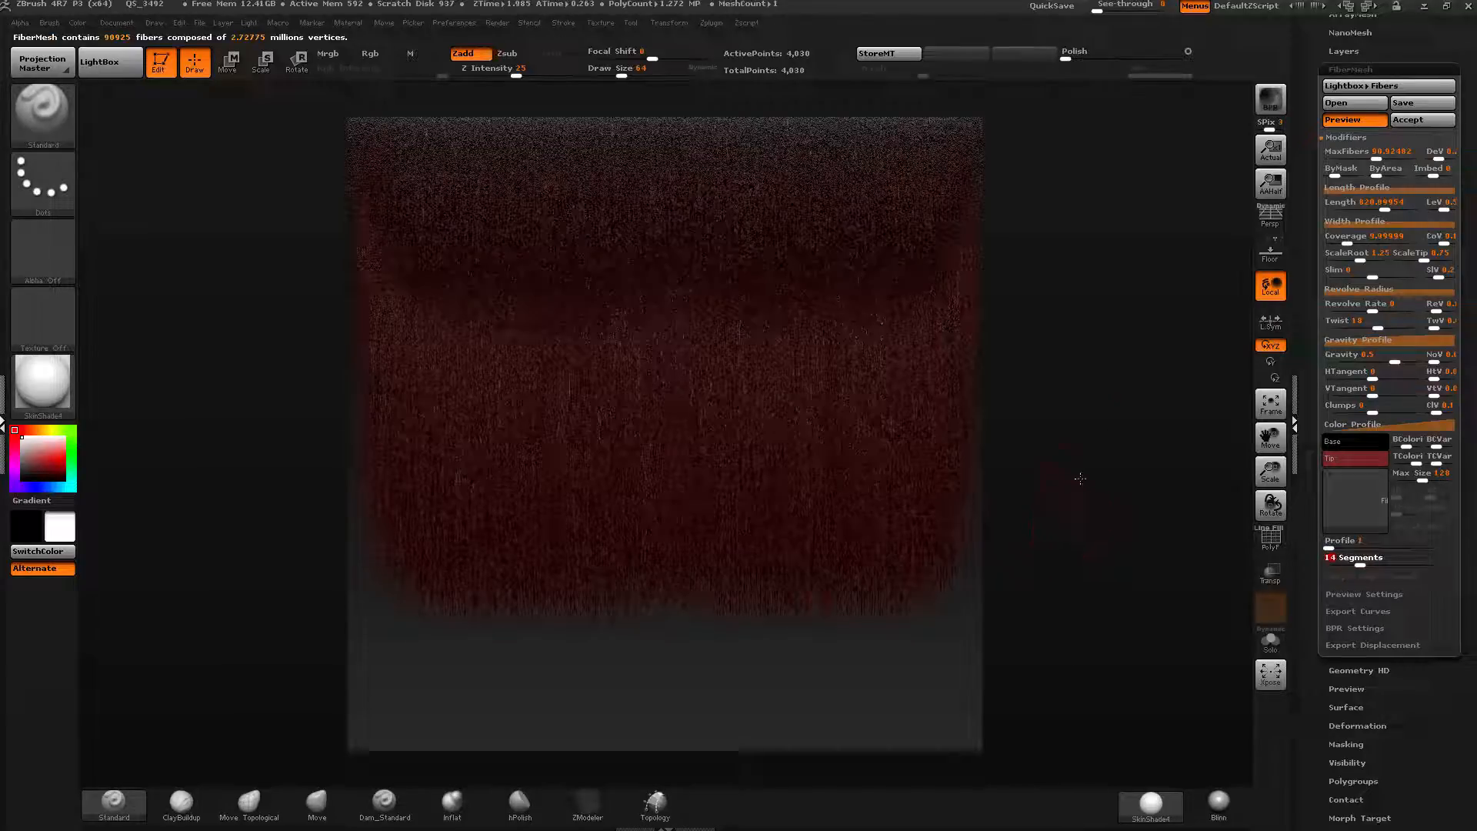
Raise fiber Coverage to about 61.7 and set the fiber Profile to 6.
left_click_drag(1312, 302, 1312, 348)
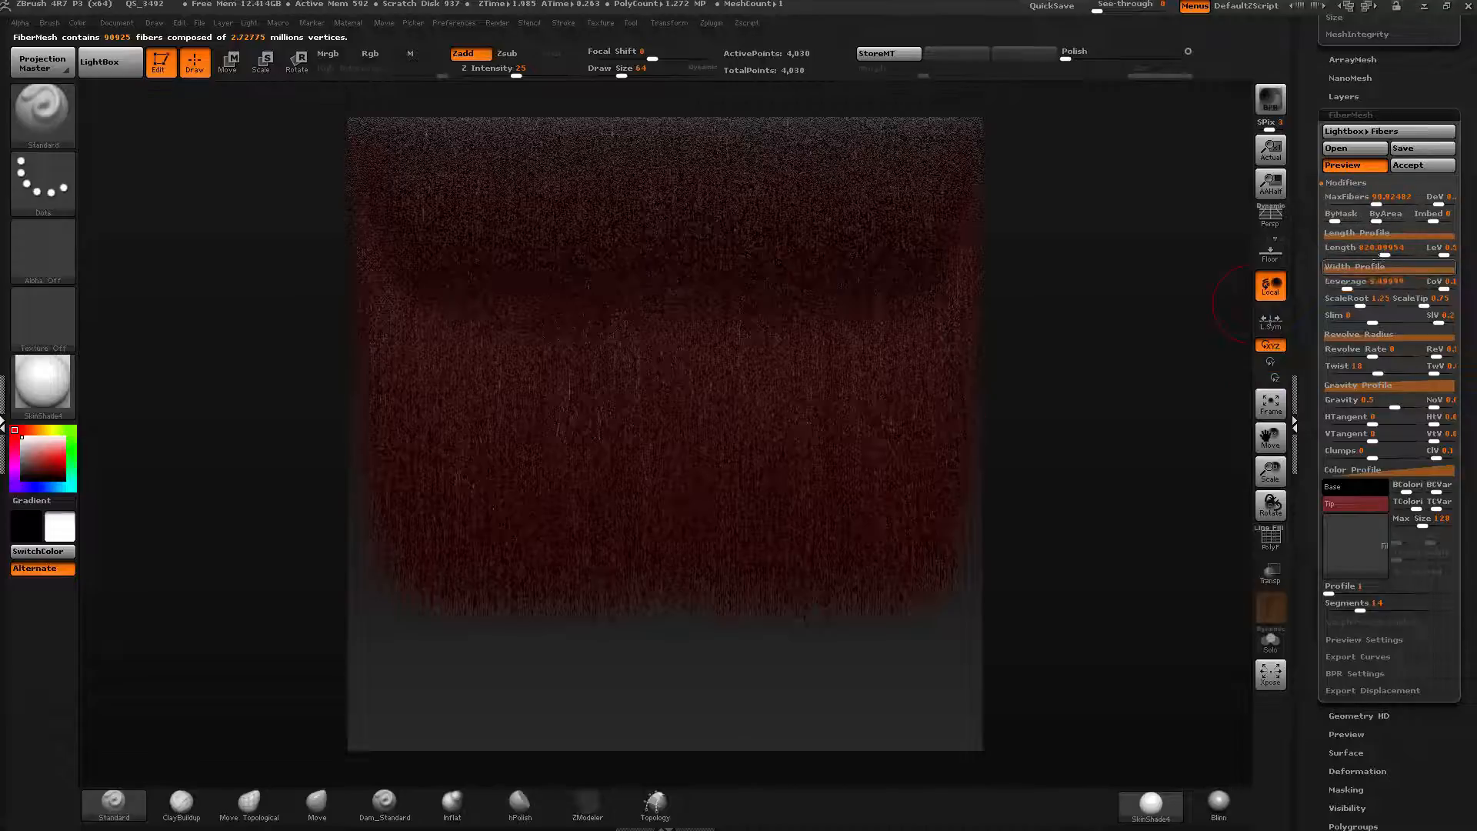
left_click_drag(1347, 289, 1359, 295)
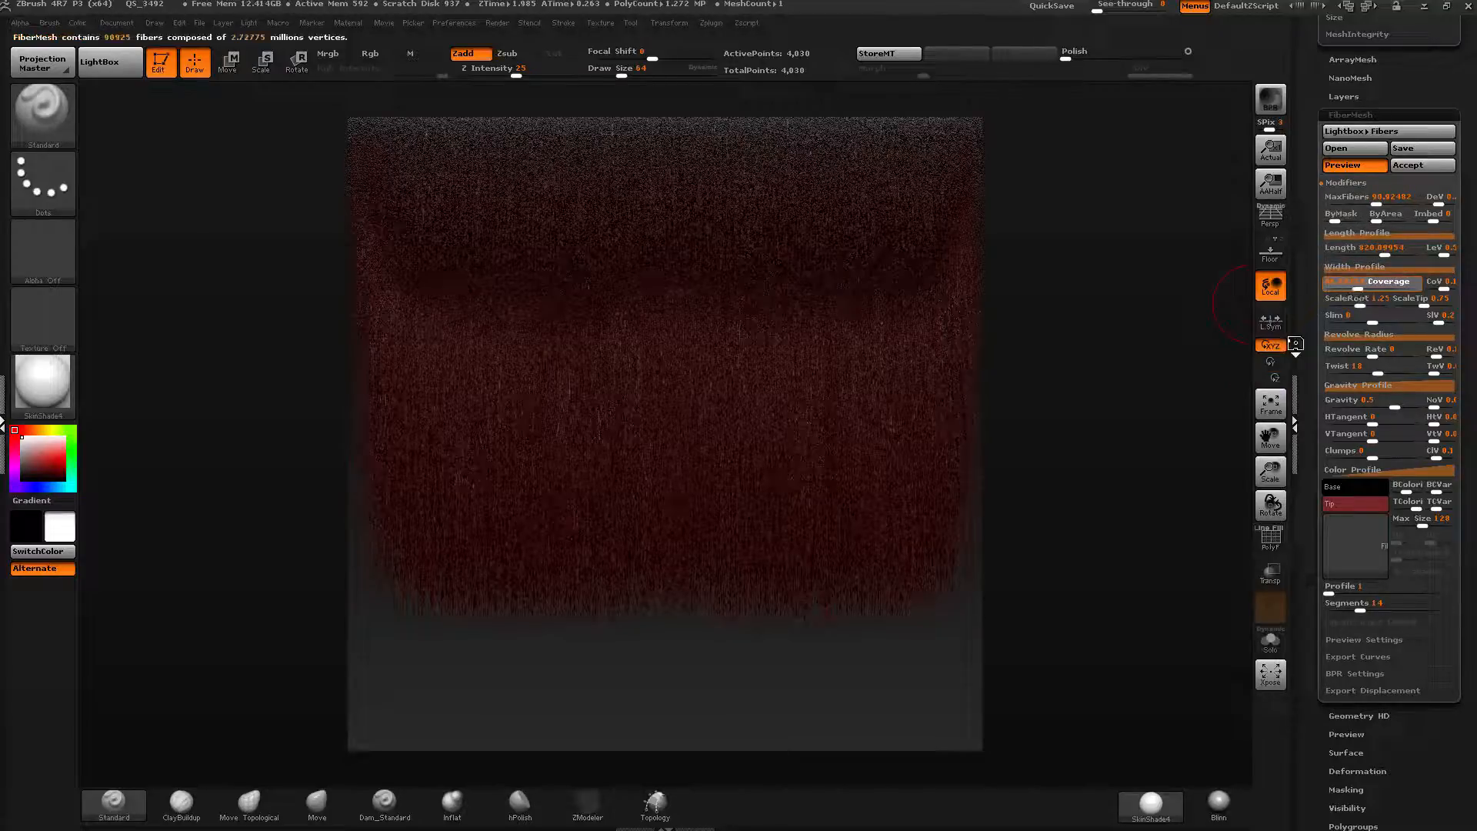
left_click(1337, 593)
left_click_drag(1345, 591, 1369, 591)
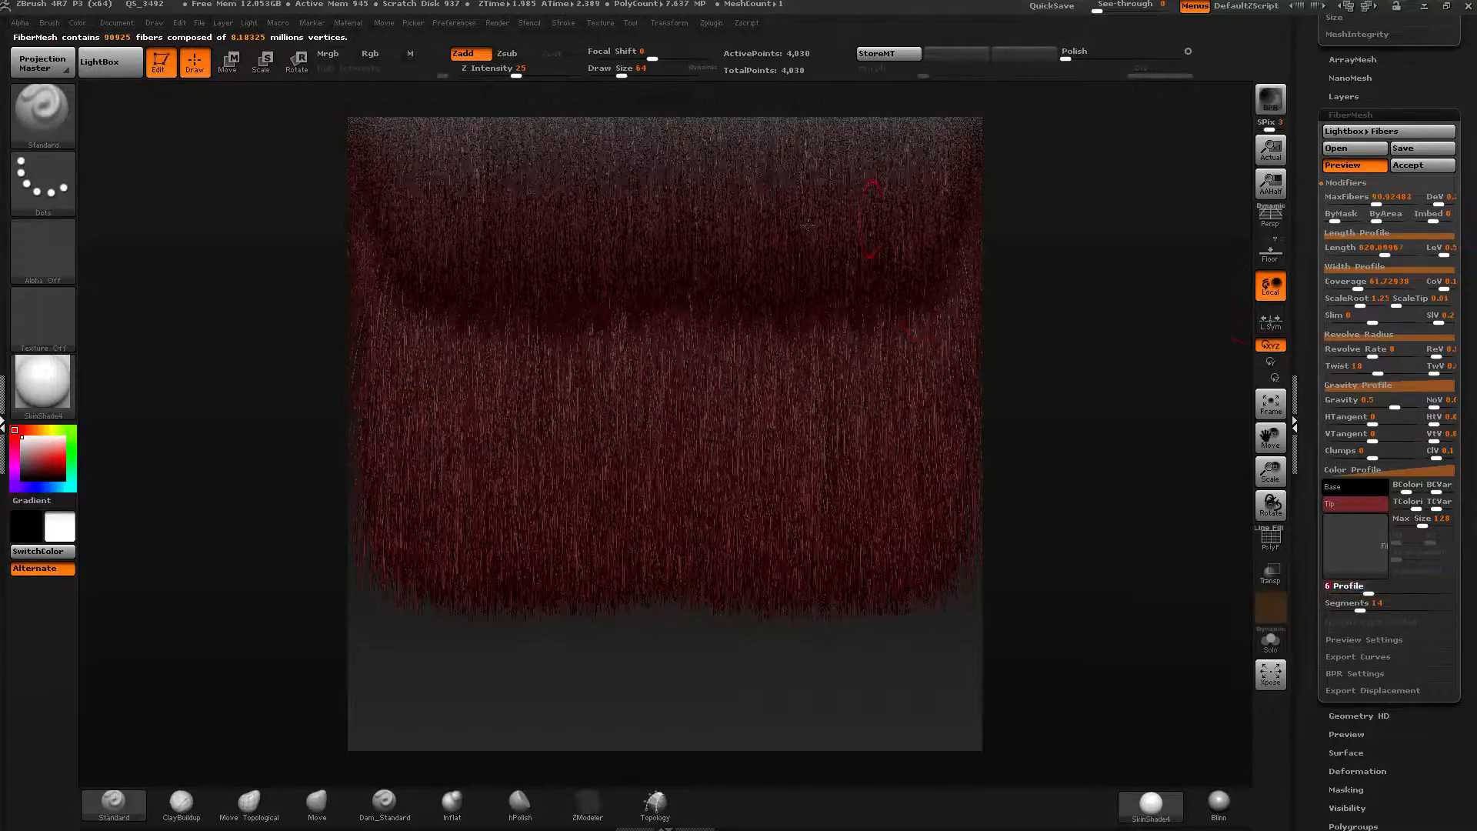
Lower MaxFibers to about 32.2 and open the Length Profile curve, reshaping it to slope down across the strip.
left_click_drag(1368, 203, 1367, 204)
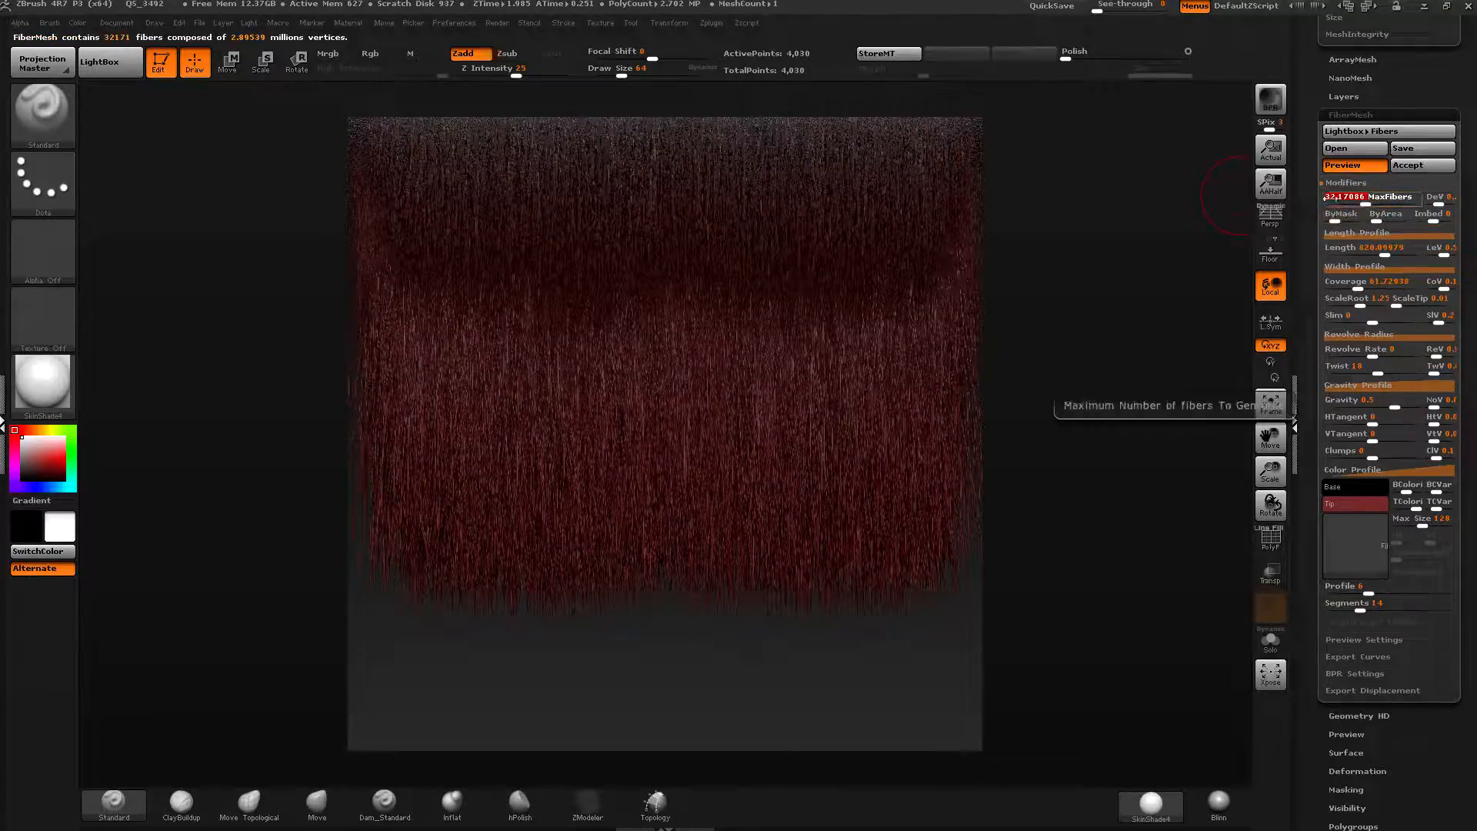
left_click(1374, 234)
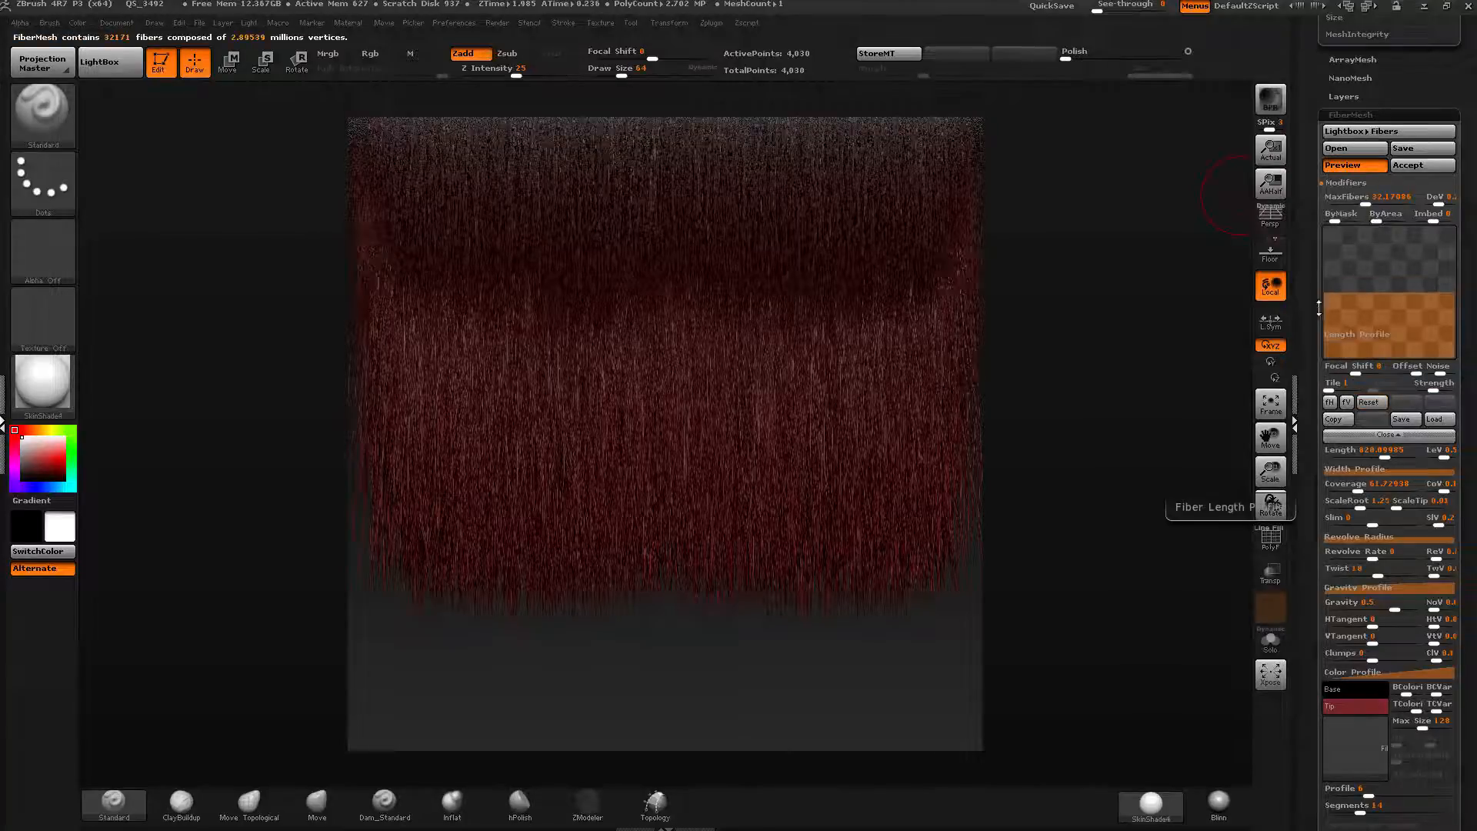
left_click_drag(1325, 293, 1324, 240)
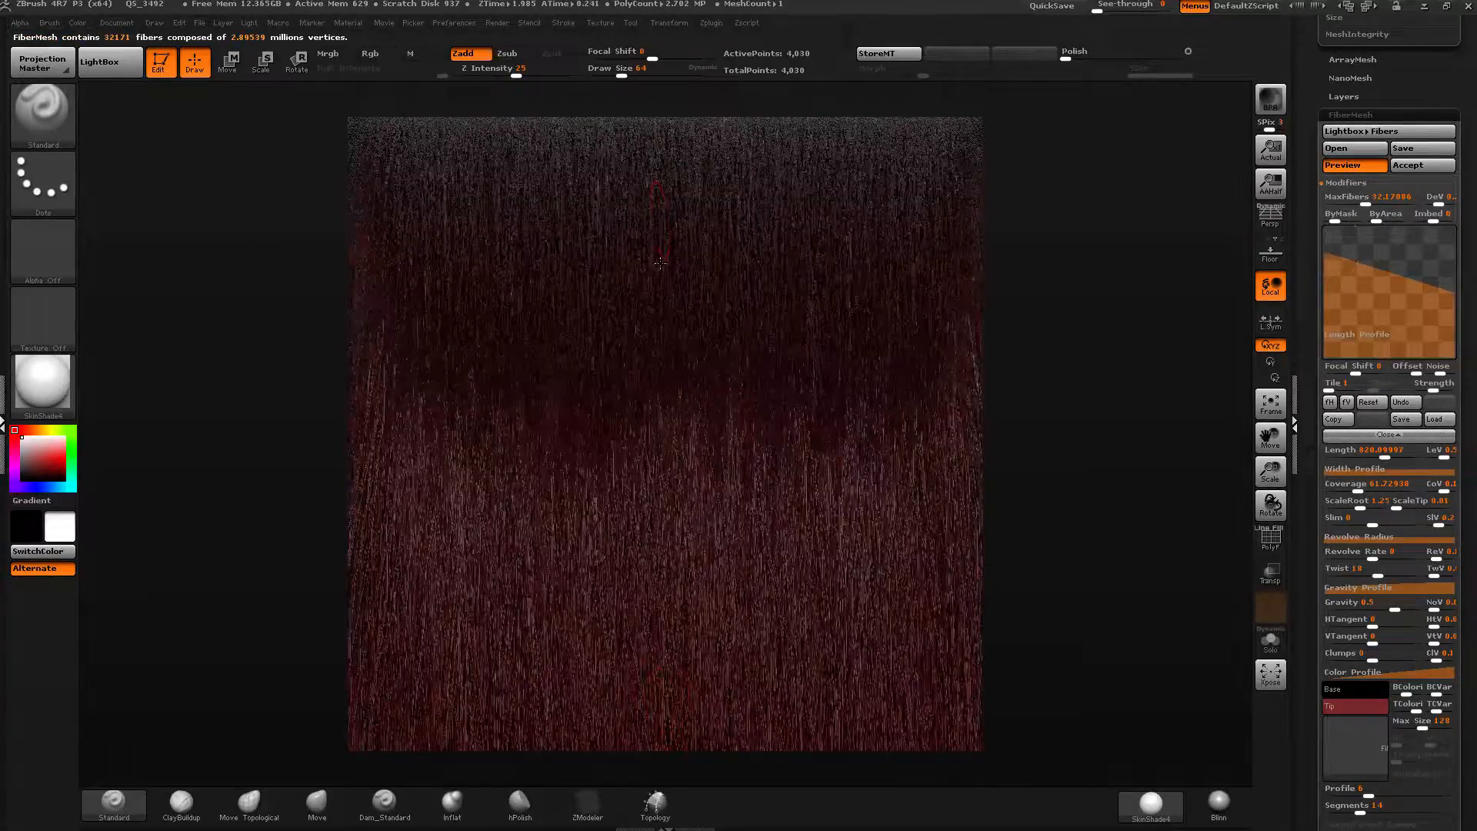
left_click_drag(1325, 241, 1454, 285)
left_click(1455, 292)
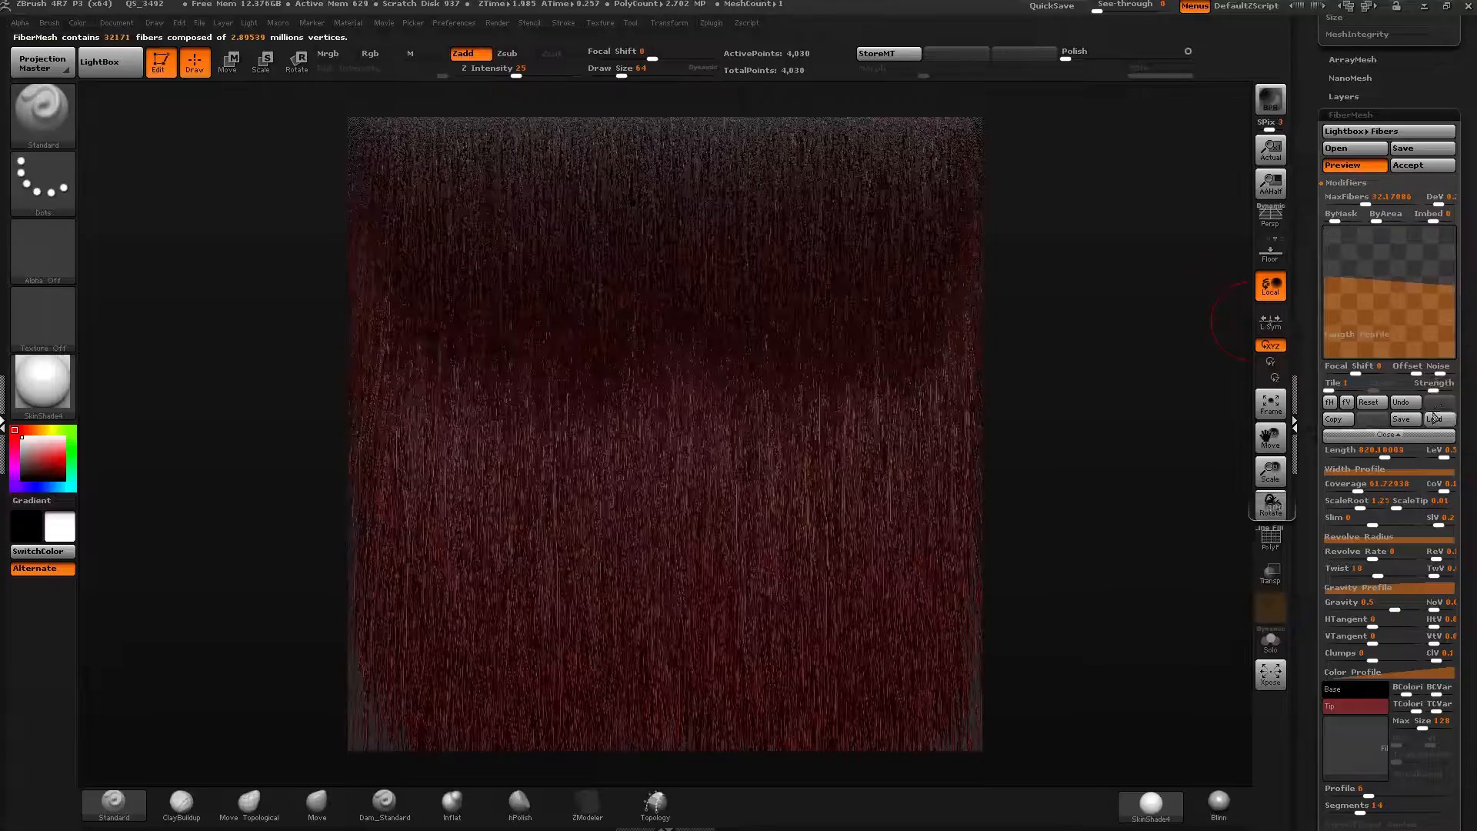
Set the length variation to 0 and undo the Length Profile curve edits several times.
left_click(1438, 456)
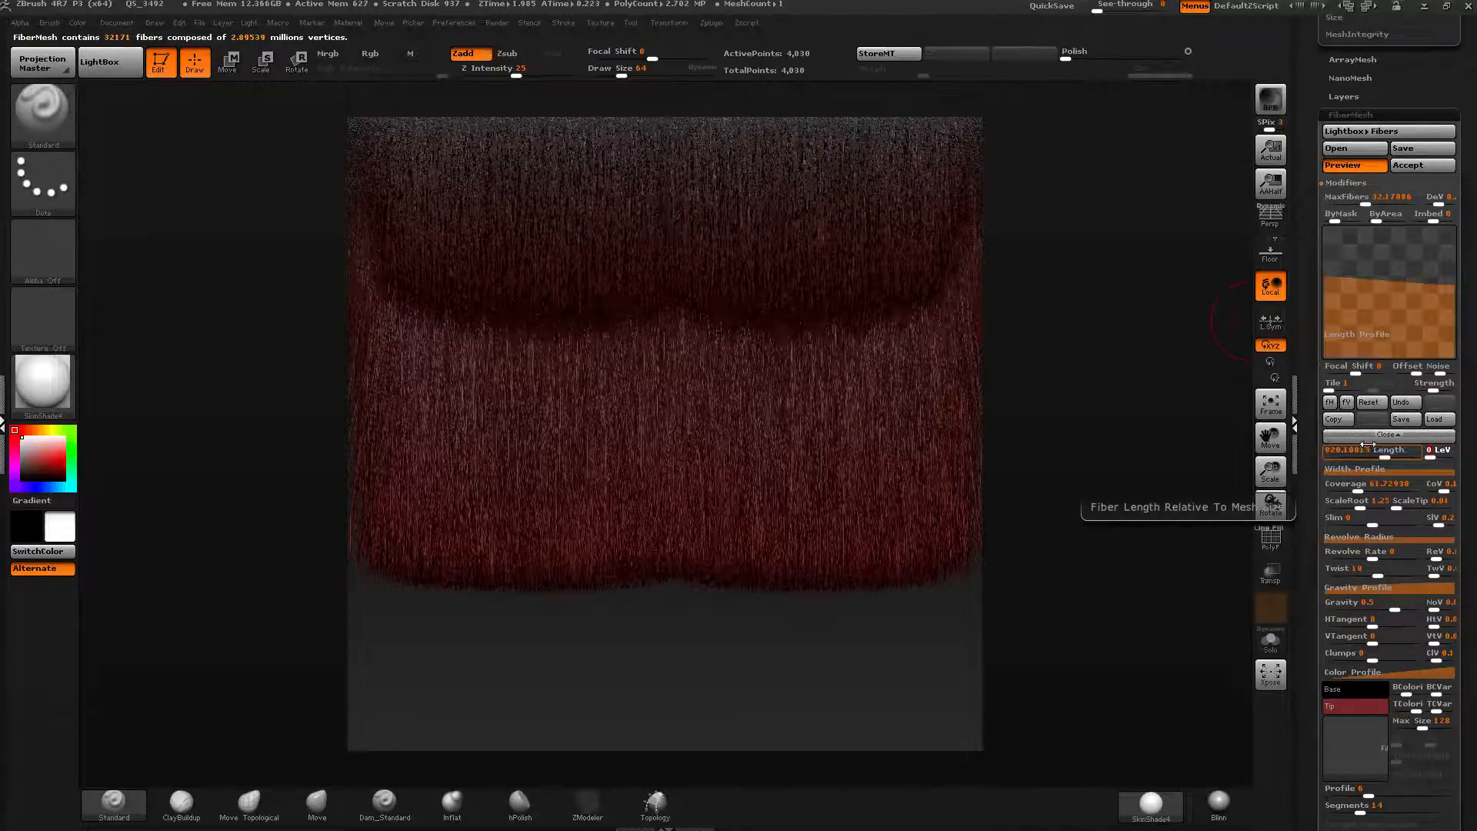
left_click(1399, 402)
left_click(1399, 403)
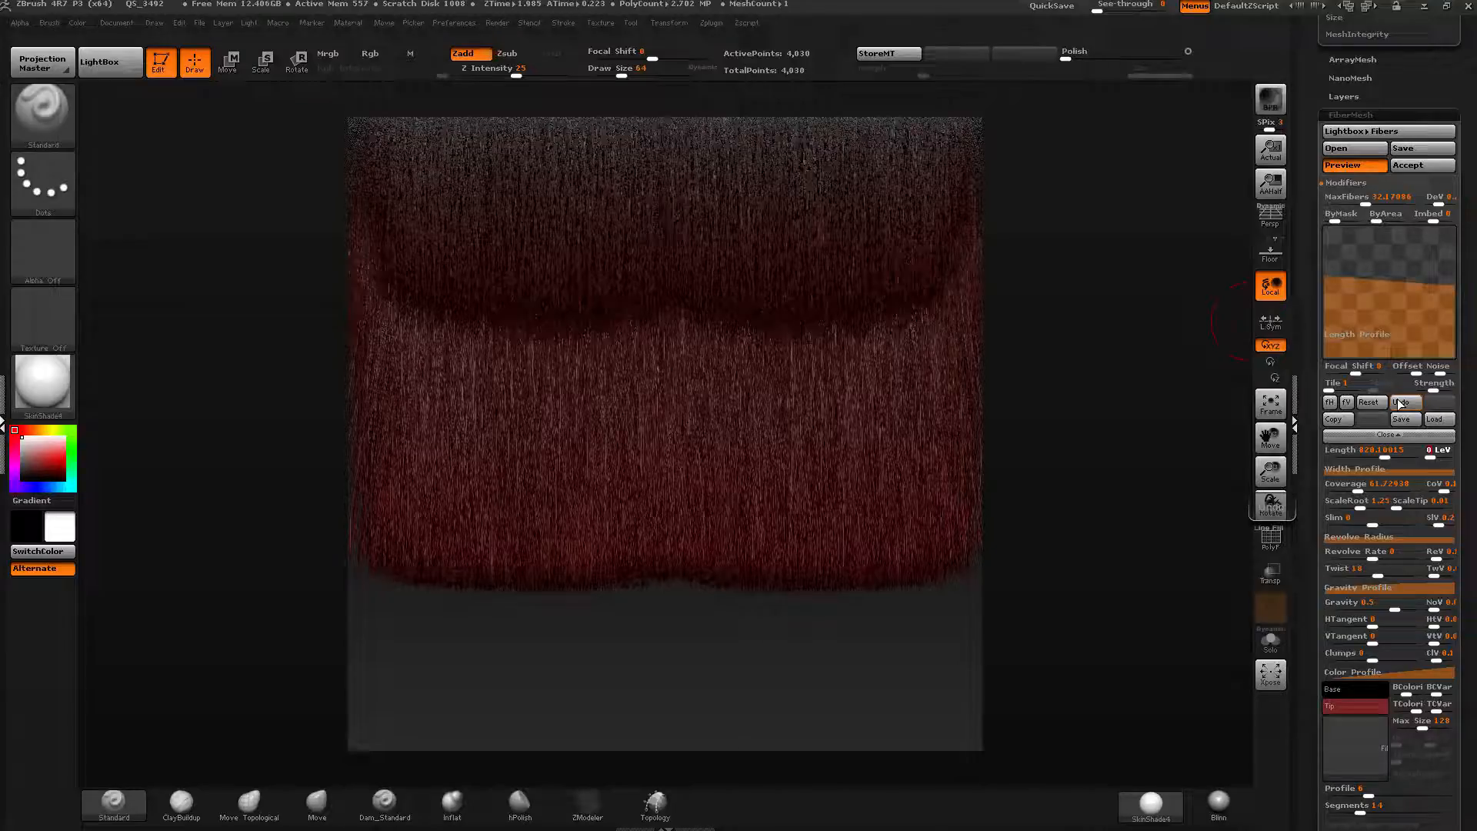
left_click(1399, 402)
left_click(1399, 402)
left_click(1400, 404)
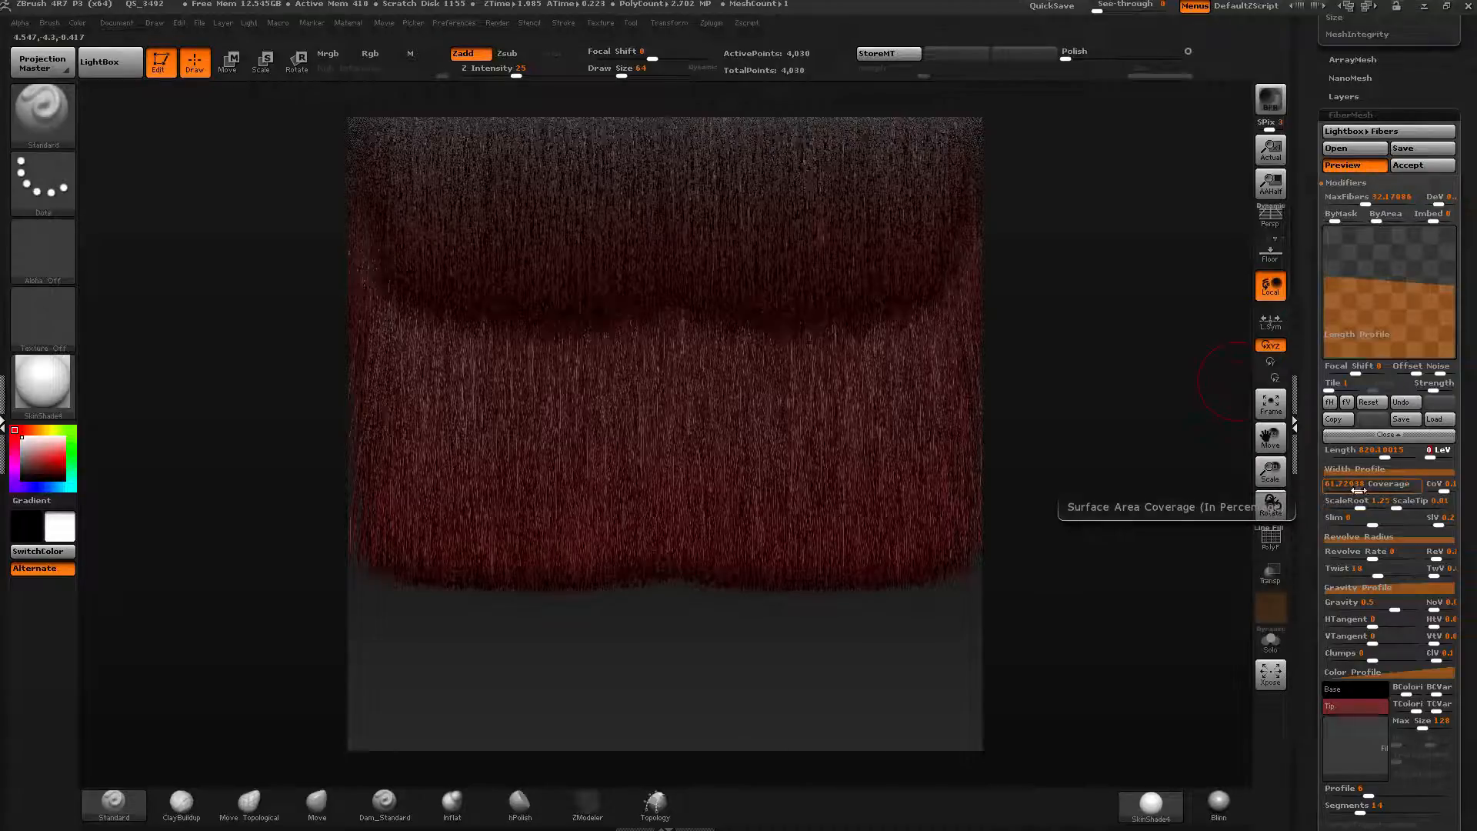
Increase the fiber Length to about 1005.9.
left_click_drag(1301, 503, 1320, 443)
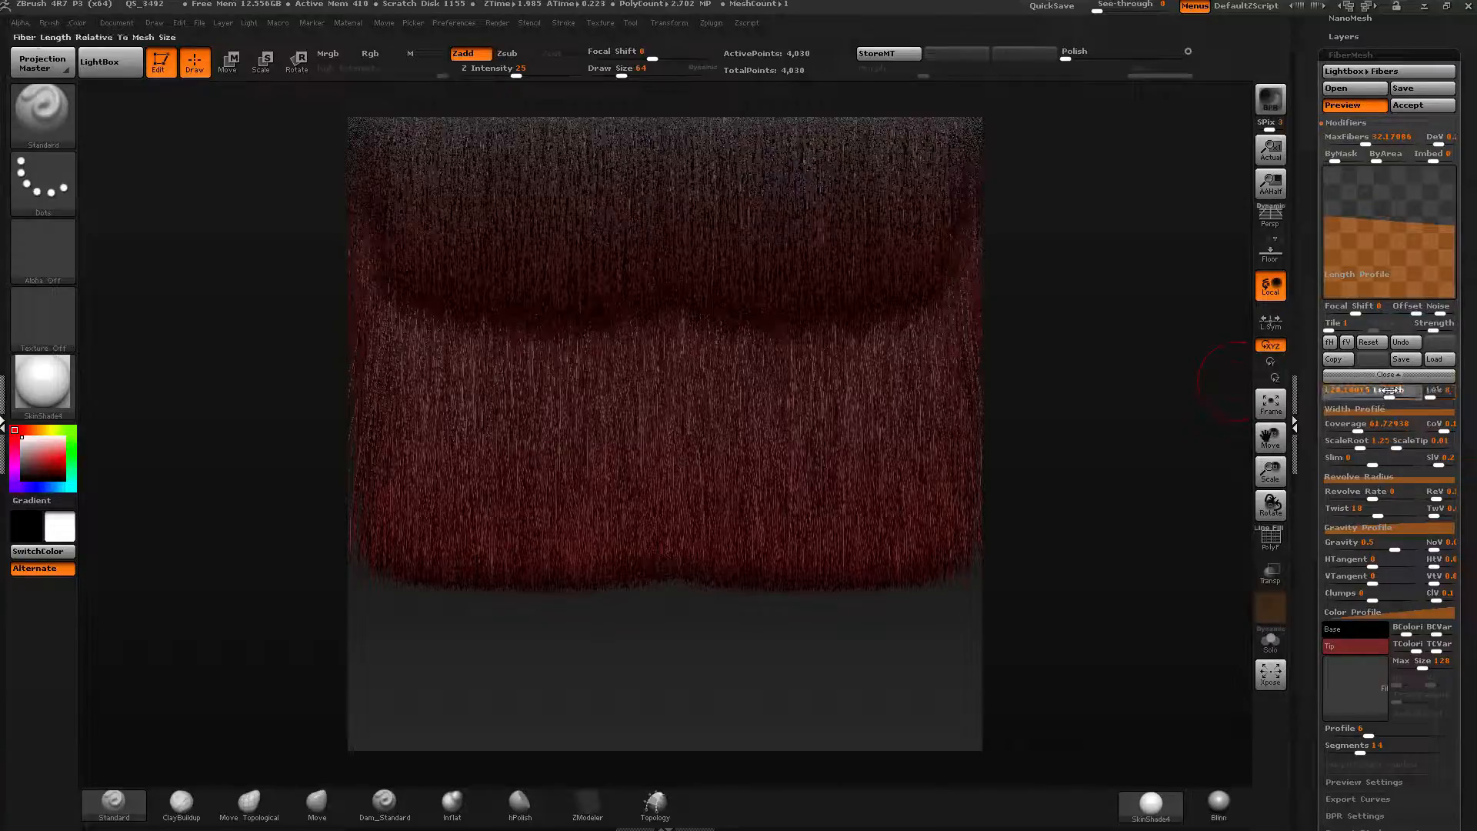
left_click_drag(1387, 391, 1392, 392)
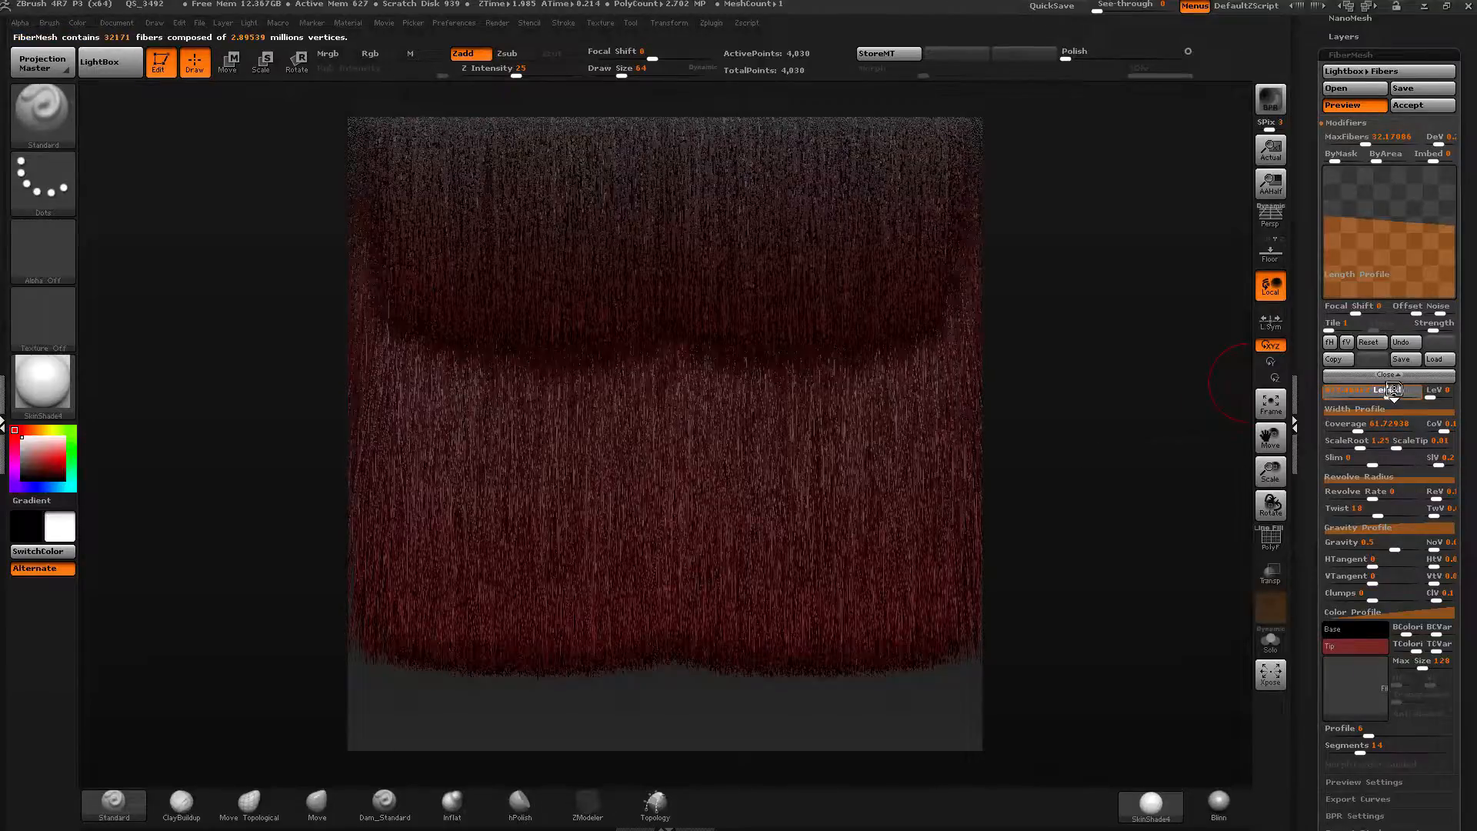
left_click_drag(1388, 394, 1394, 394)
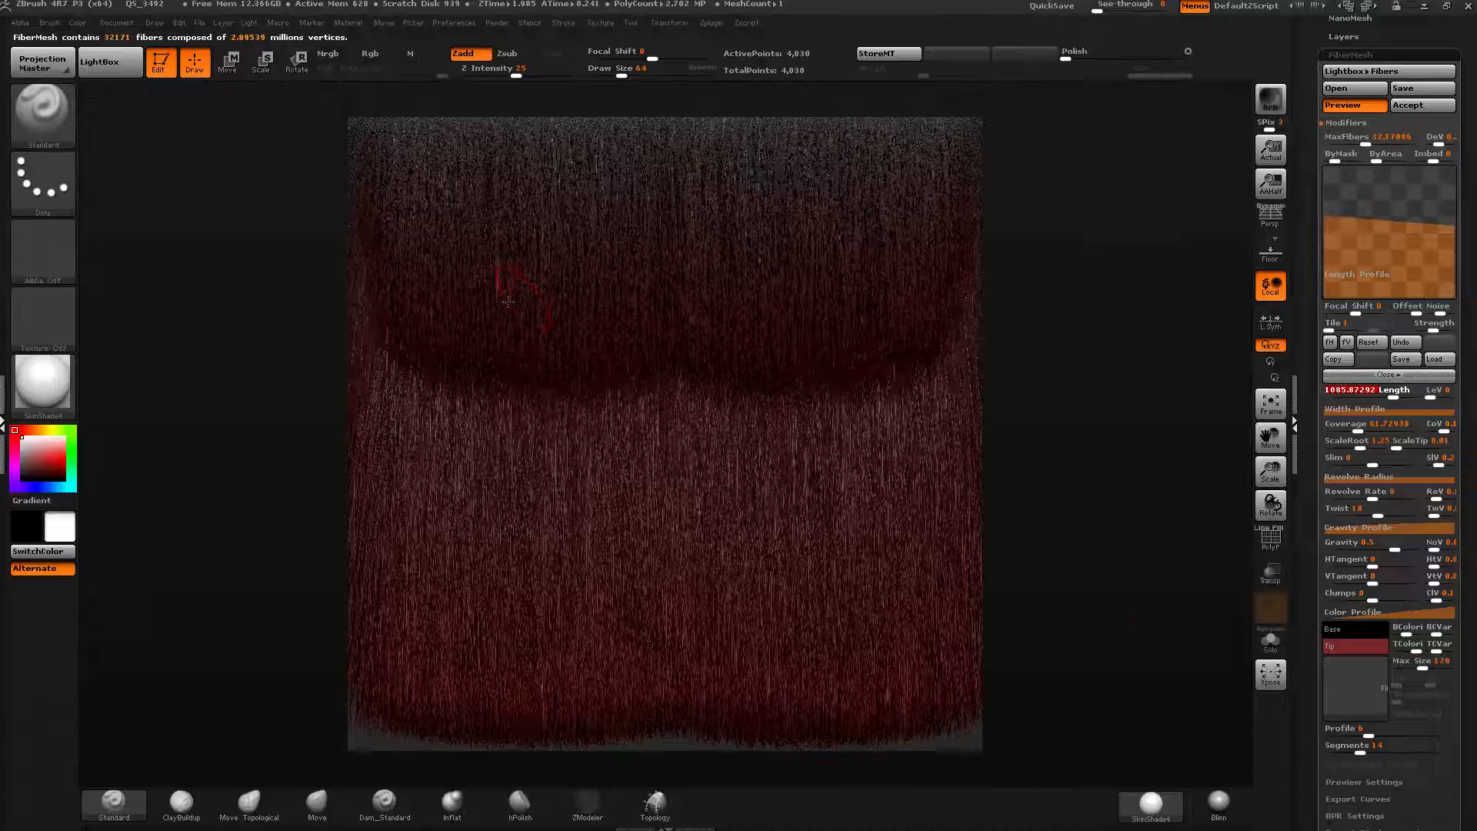
Open the Width Profile and reshape its curve into a dome that tapers fiber width toward the tips.
left_click(1378, 410)
left_click_drag(1383, 271, 1379, 240)
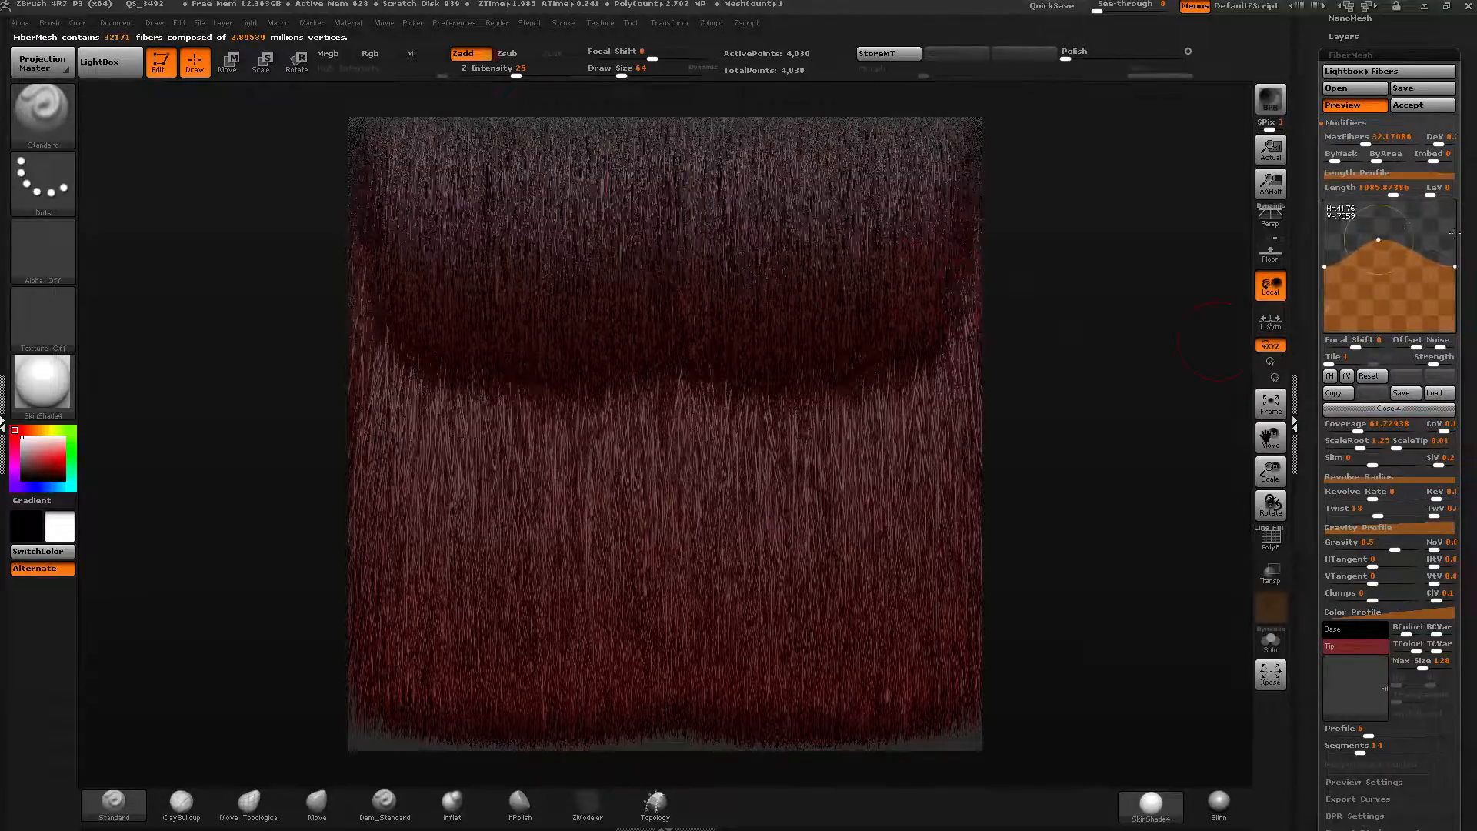
left_click_drag(1308, 261, 1309, 275)
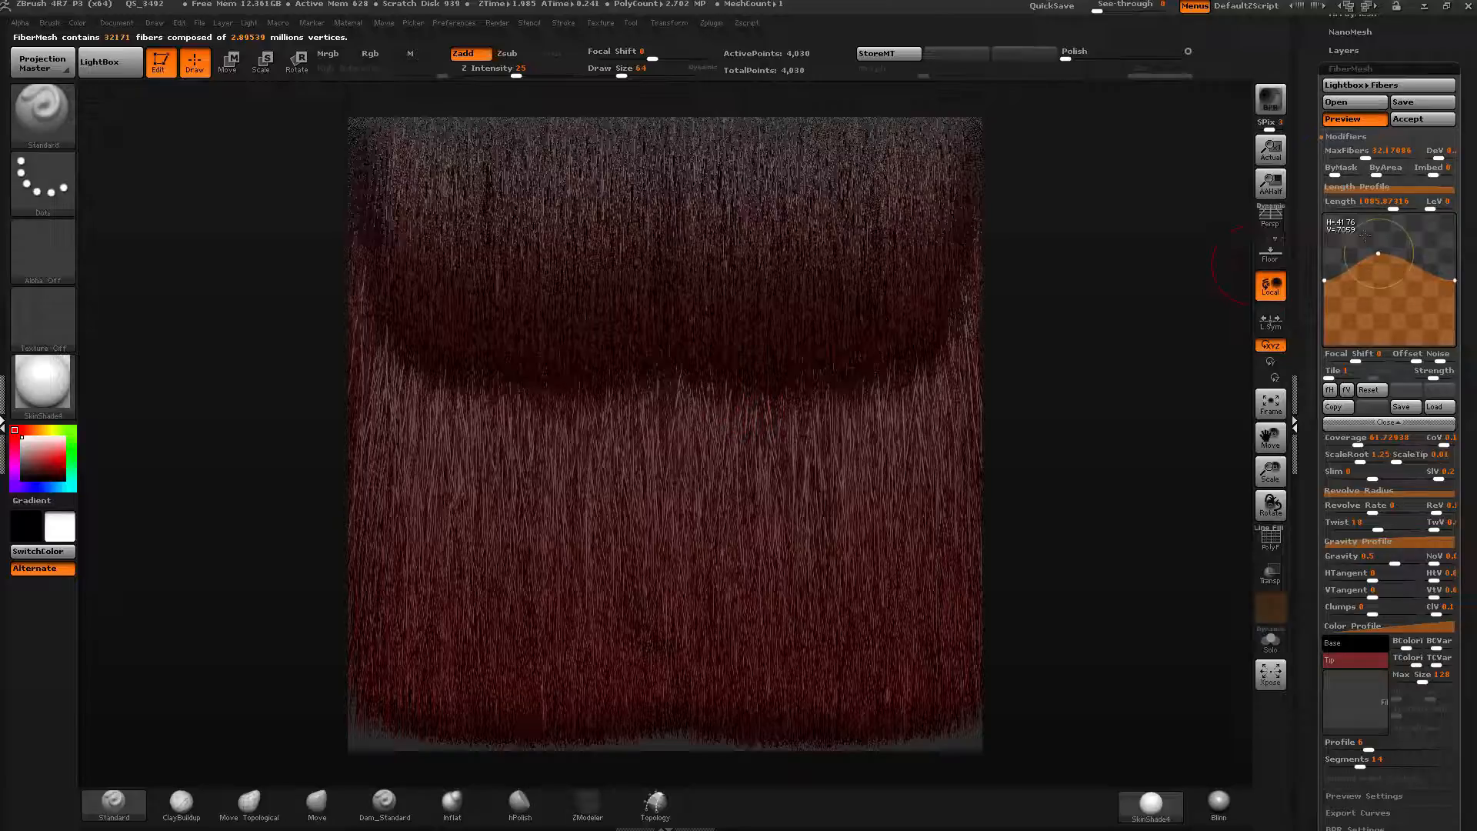
mouse_move(1383, 251)
left_mouse_down()
mouse_move(1382, 228)
mouse_move(1393, 232)
left_mouse_up()
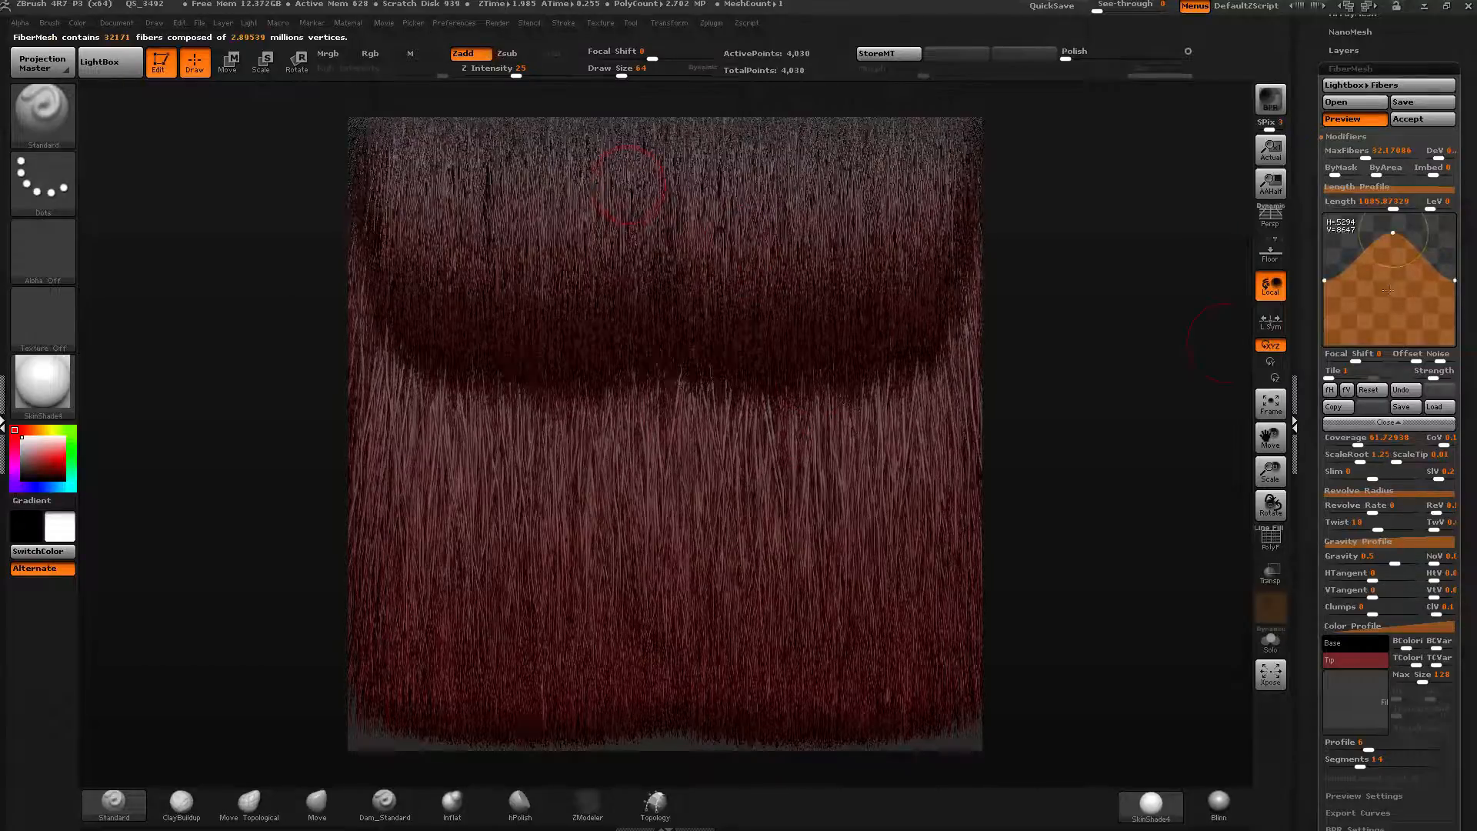
left_click_drag(1455, 281, 1457, 346)
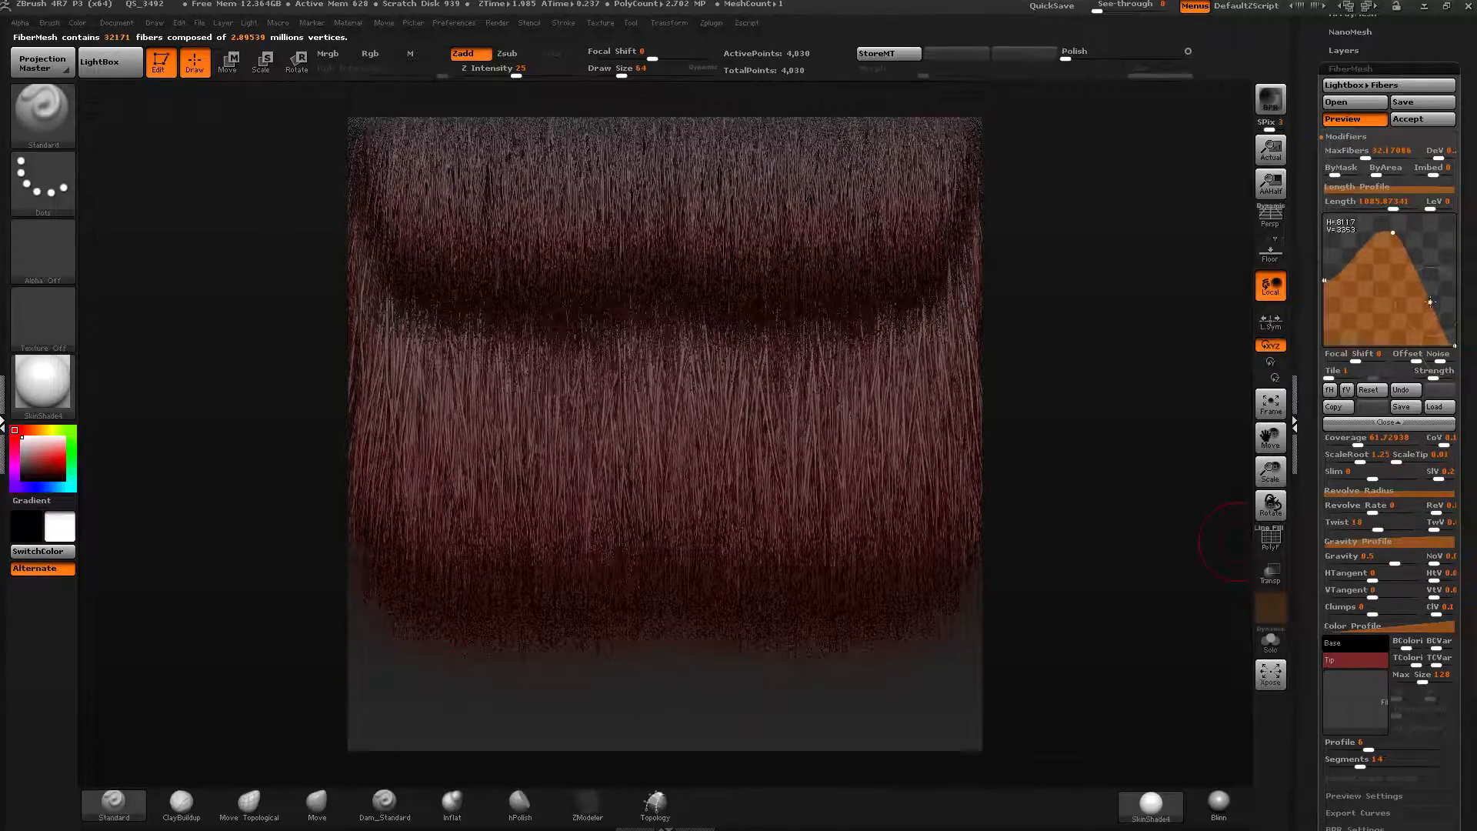
mouse_move(1433, 311)
left_mouse_down()
mouse_move(1446, 289)
mouse_move(1450, 303)
left_mouse_up()
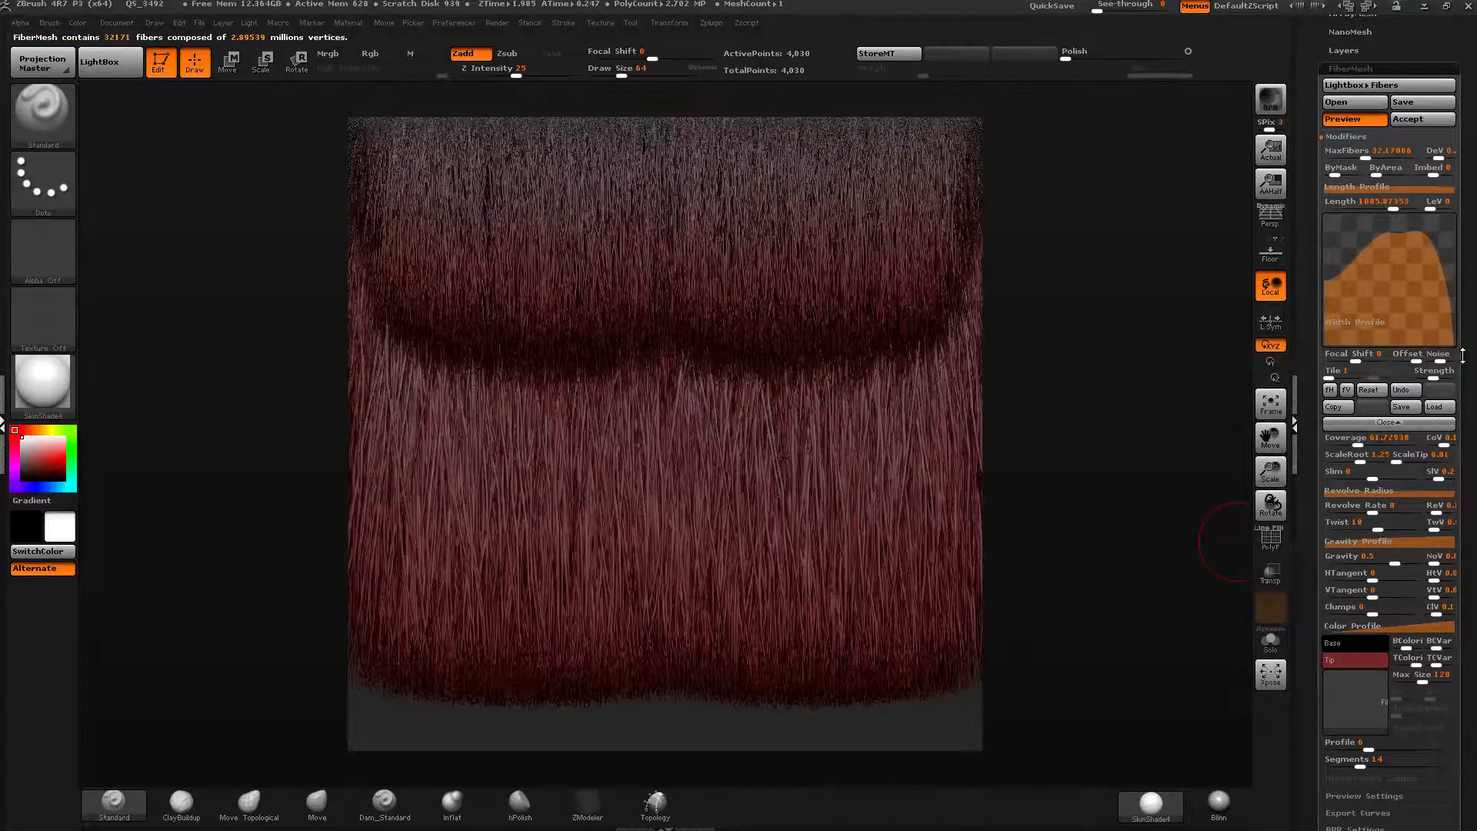
left_click_drag(1325, 279, 1335, 201)
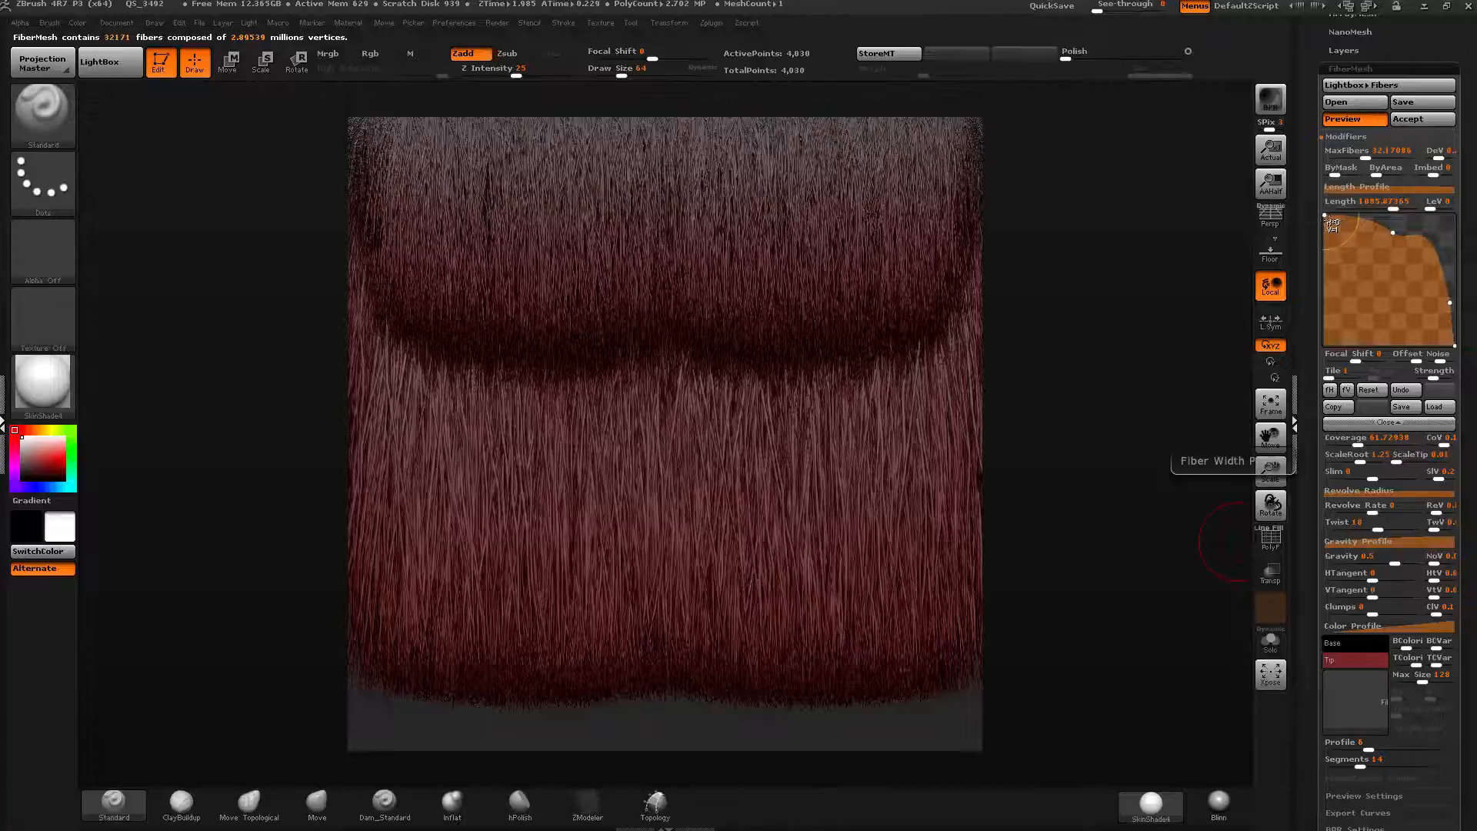
left_click_drag(1325, 217, 1326, 232)
left_click_drag(1393, 232, 1380, 449)
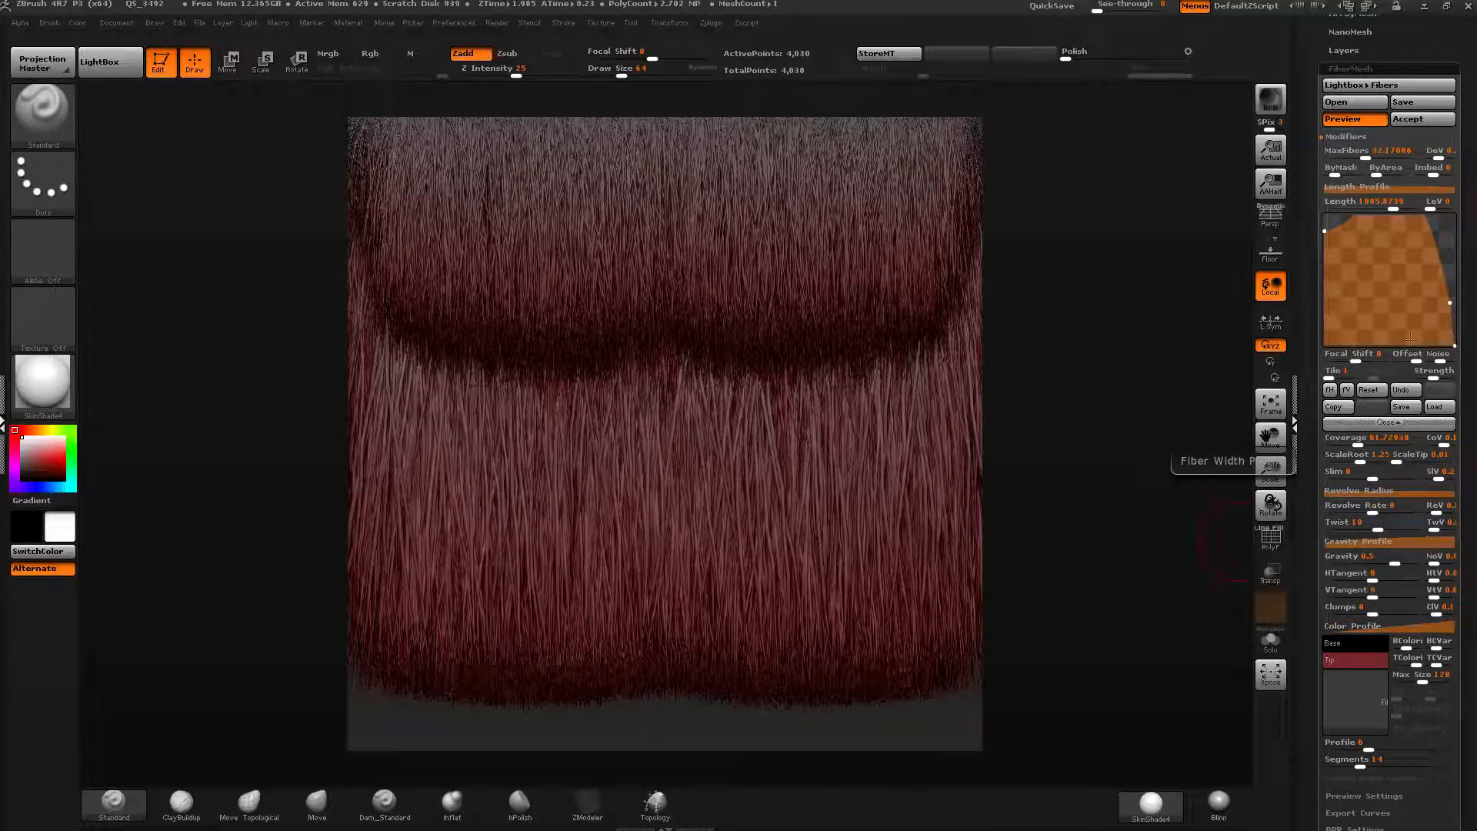
left_click_drag(1450, 304, 1426, 306)
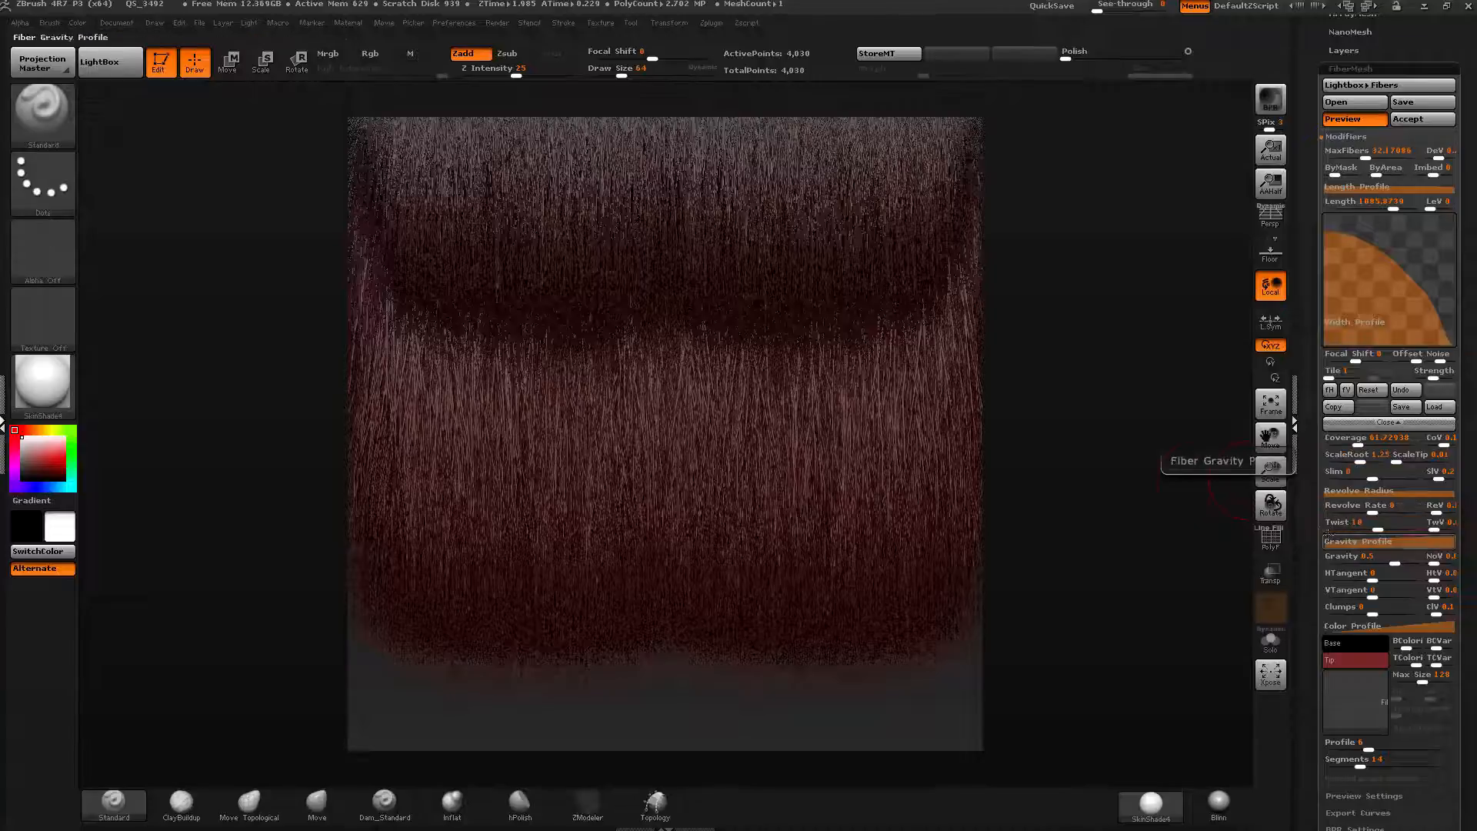
Raise Gravity to about 0.85 and set Twist to 0.
left_click_drag(1310, 535, 1310, 488)
left_click_drag(1395, 517, 1412, 518)
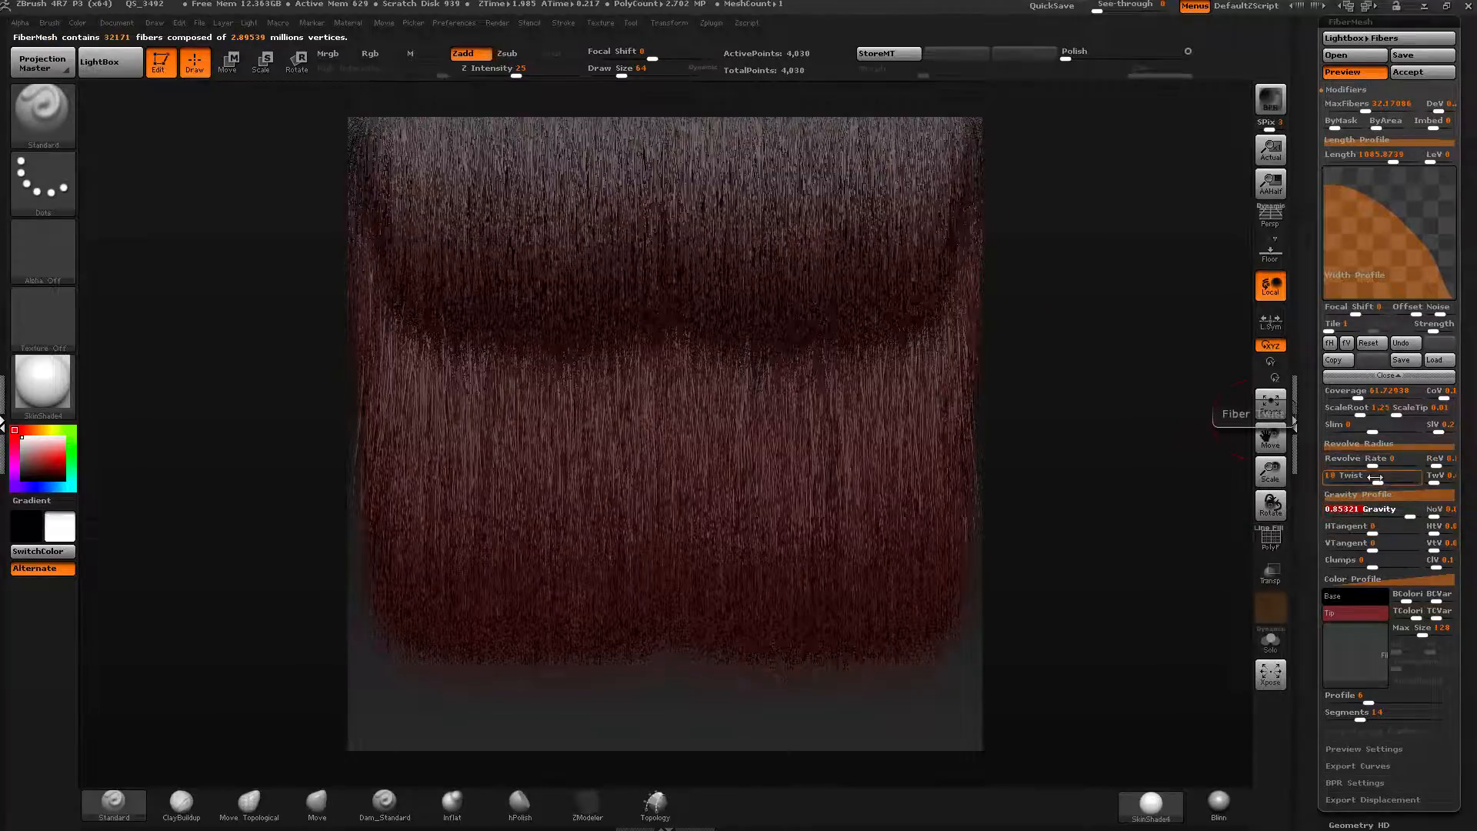
left_click_drag(1375, 478, 1373, 481)
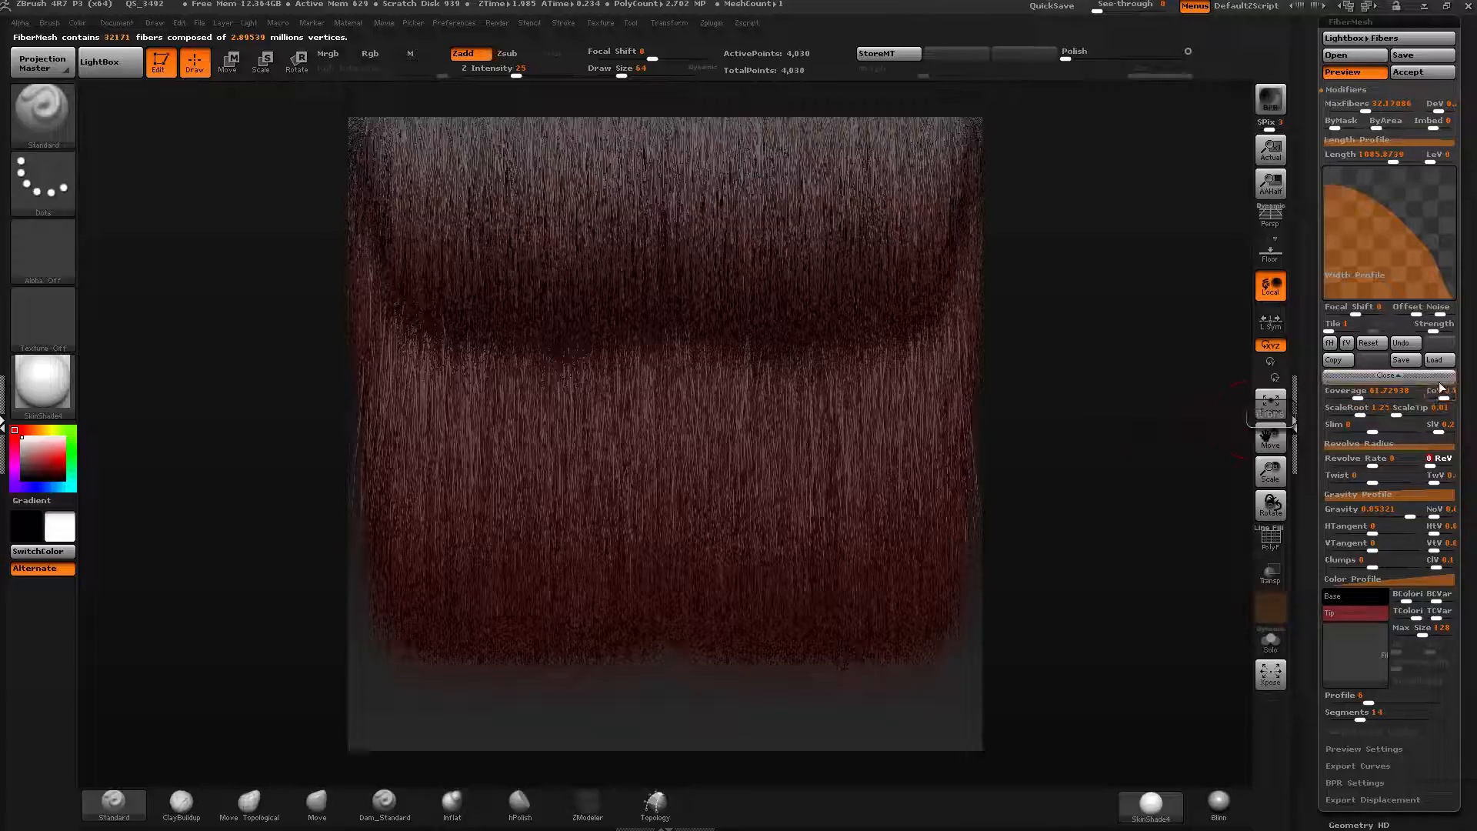
Lower the coverage variation to about 0.06 and reduce the revolve and twist variations.
scroll(1431, 493, "down", 1)
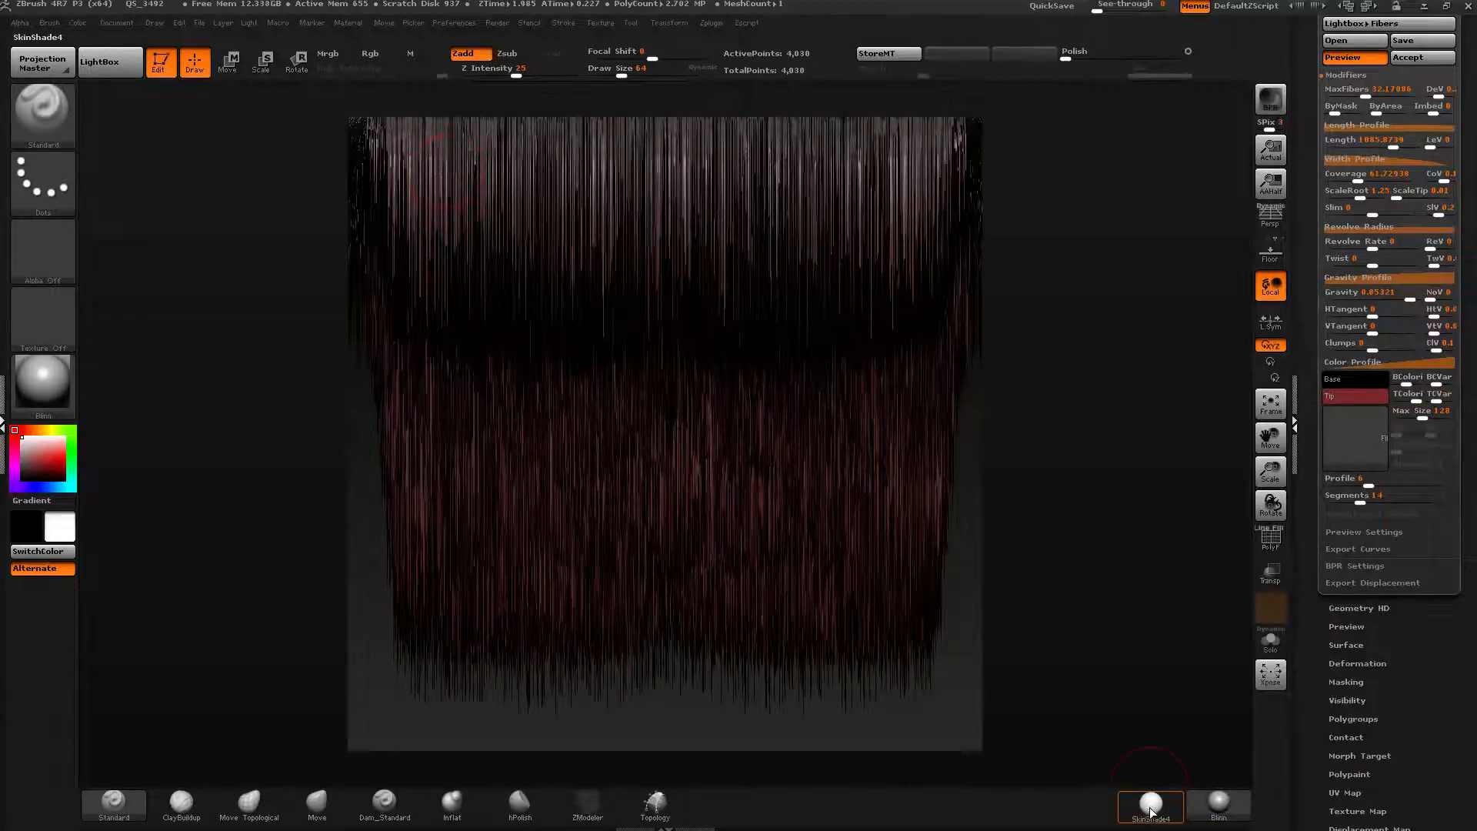
mouse_move(1150, 803)
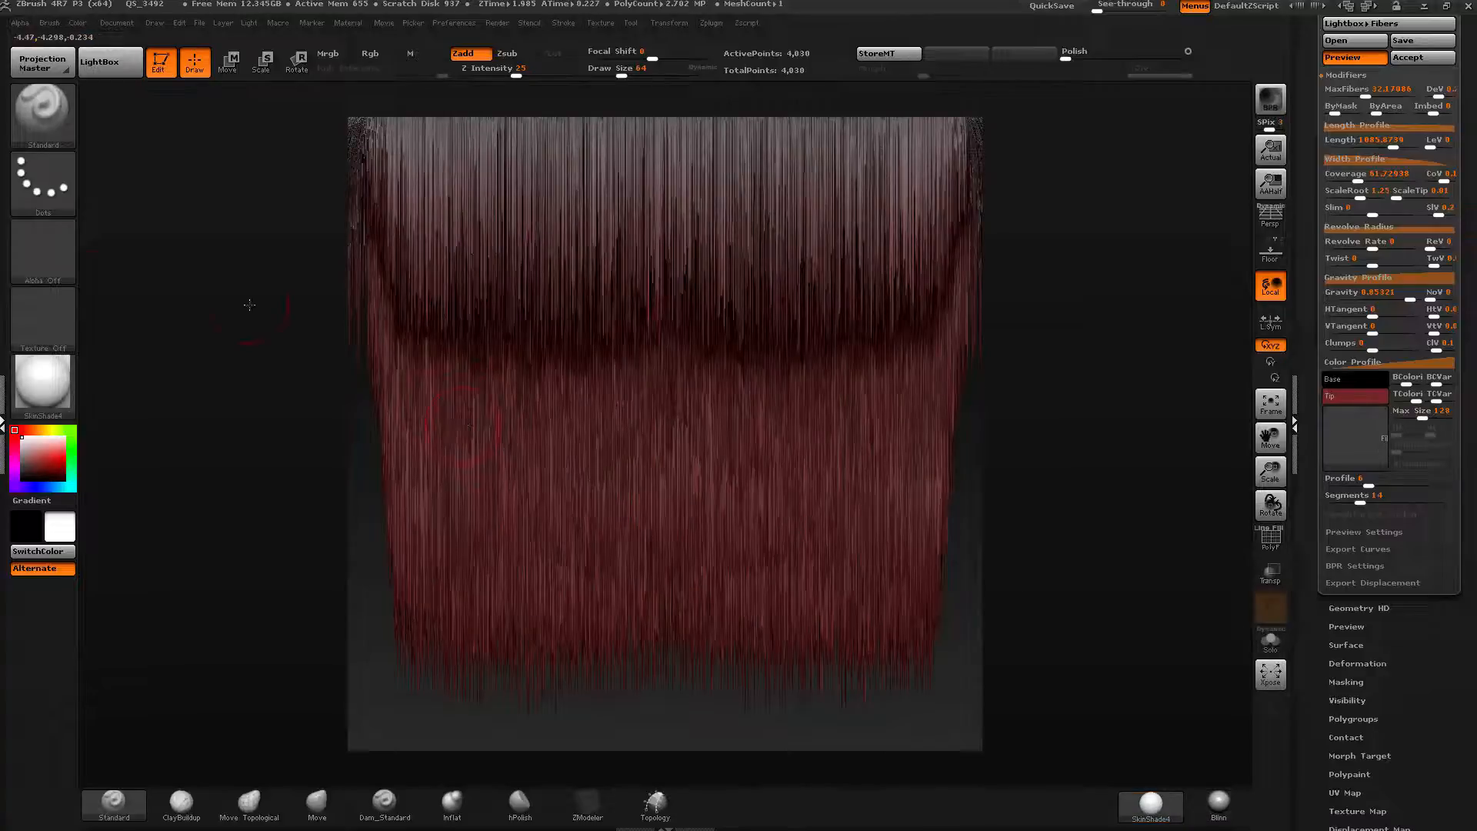
left_click(42, 382)
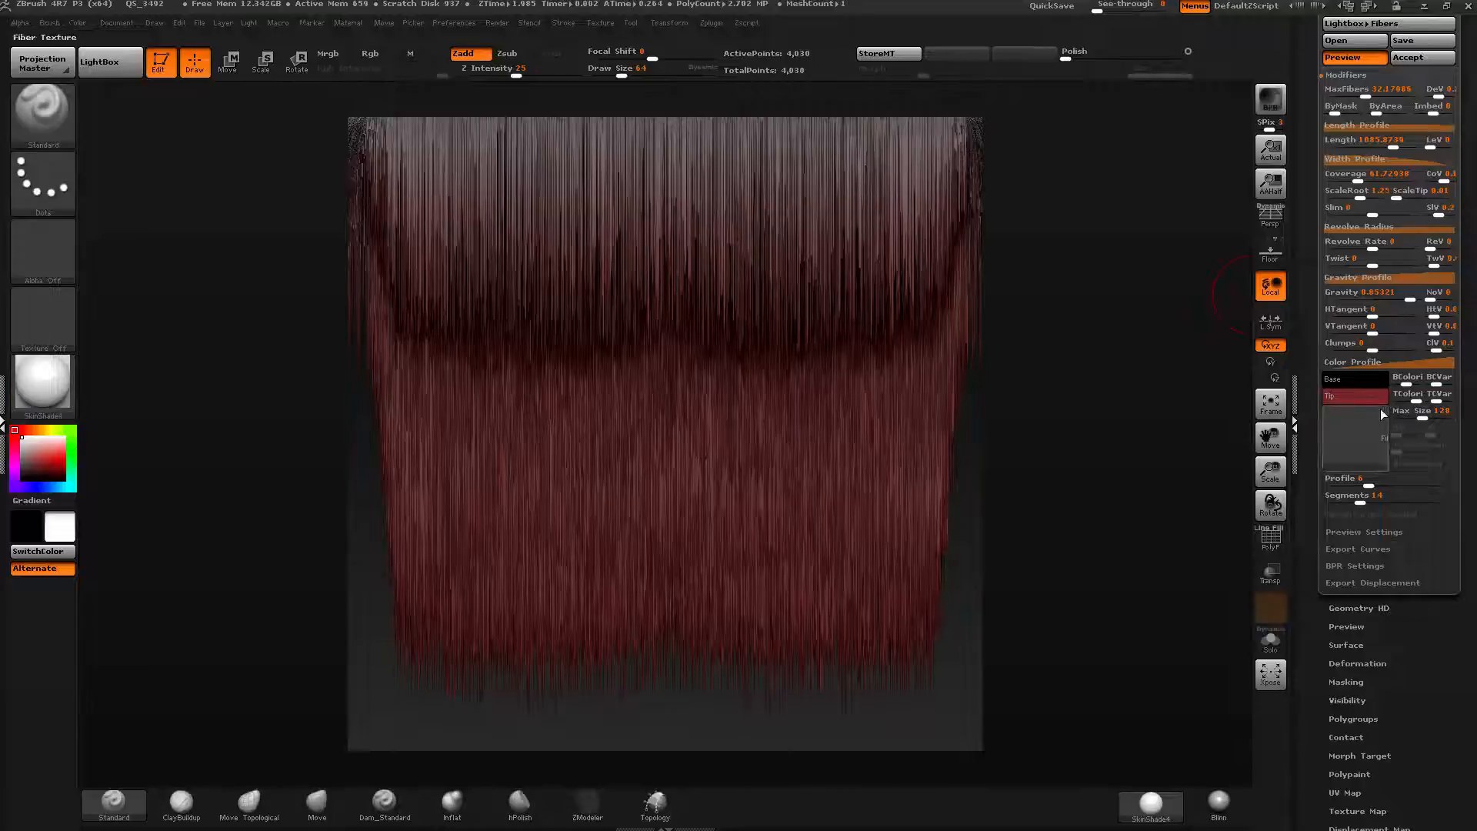
left_click_drag(1471, 341, 1471, 368)
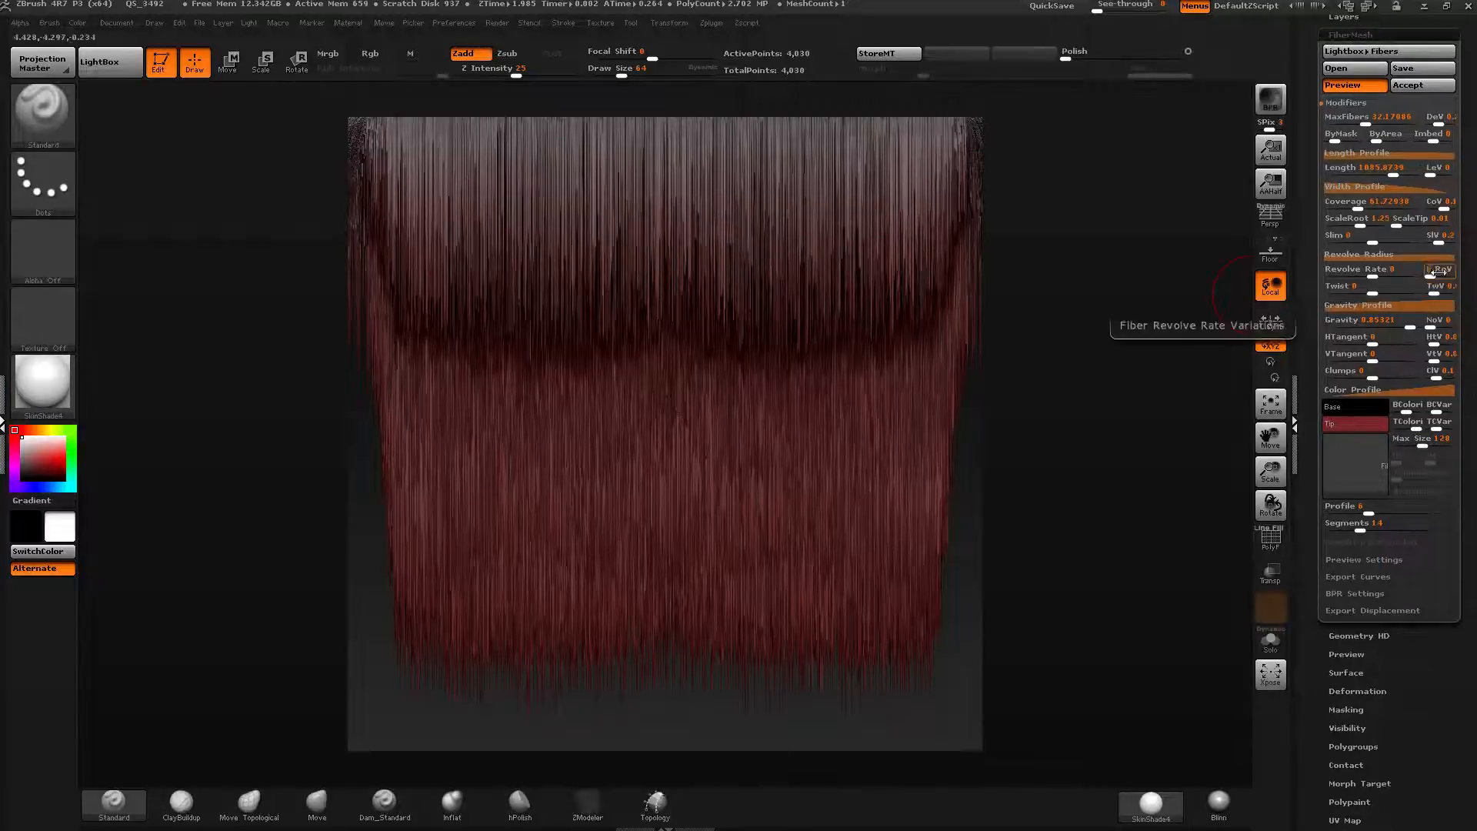
left_click(1444, 206)
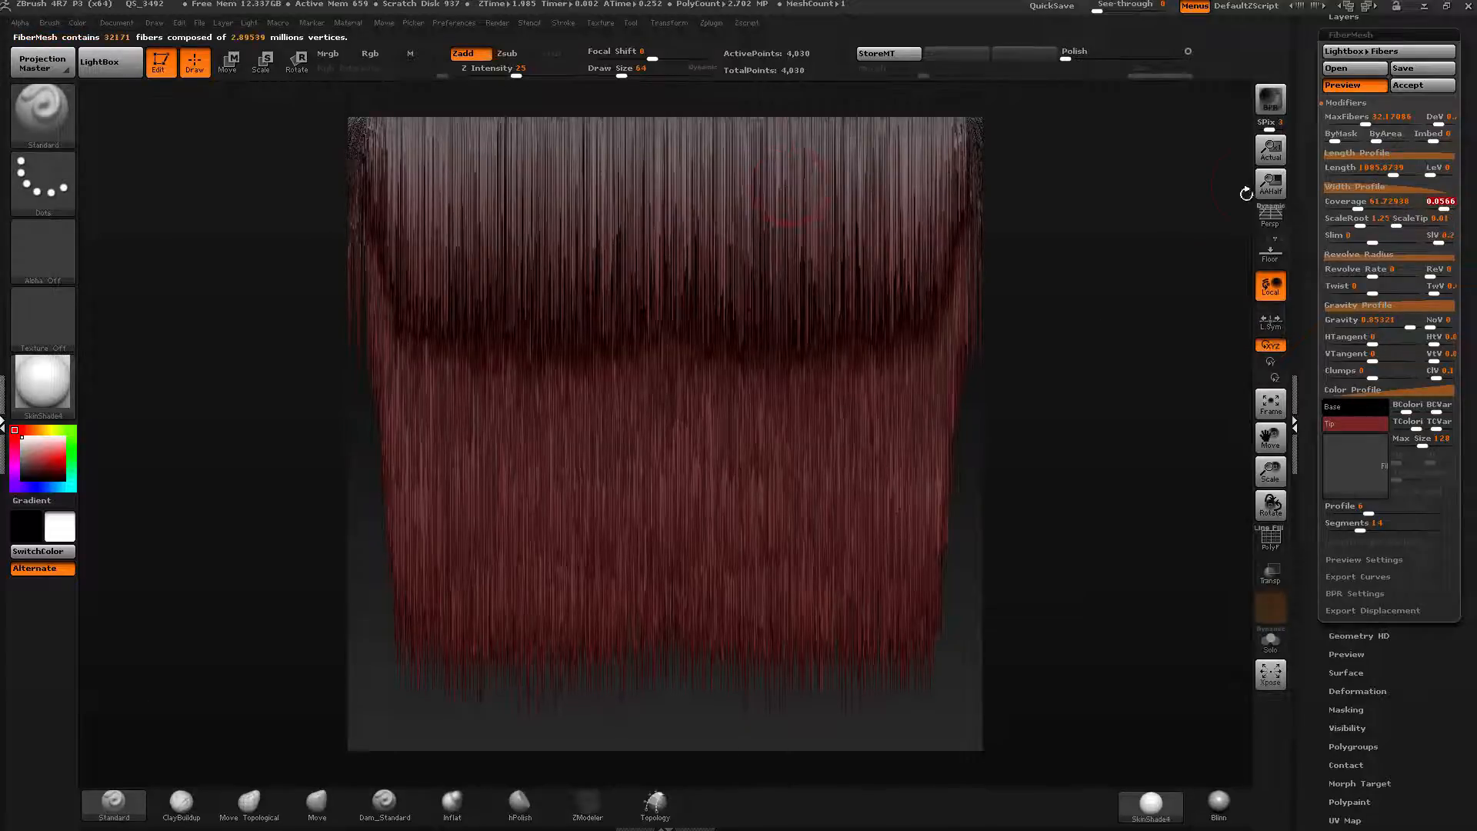
left_click(1431, 273)
left_click(1435, 289)
Nudge the twist and gravity variation sliders and set MaxFibers to about 31.43.
left_click_drag(1437, 296, 1430, 302)
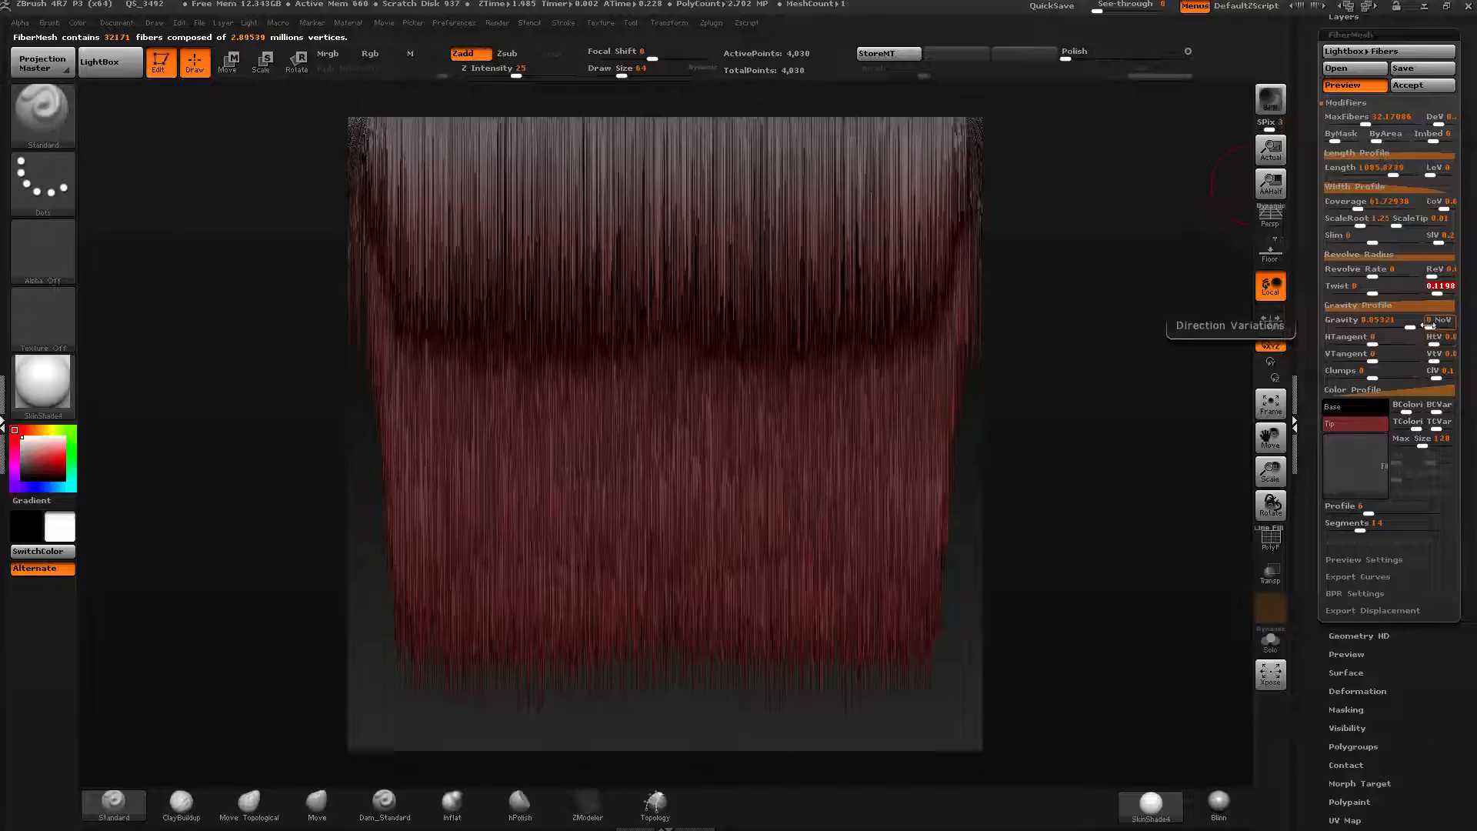
left_click(1429, 325)
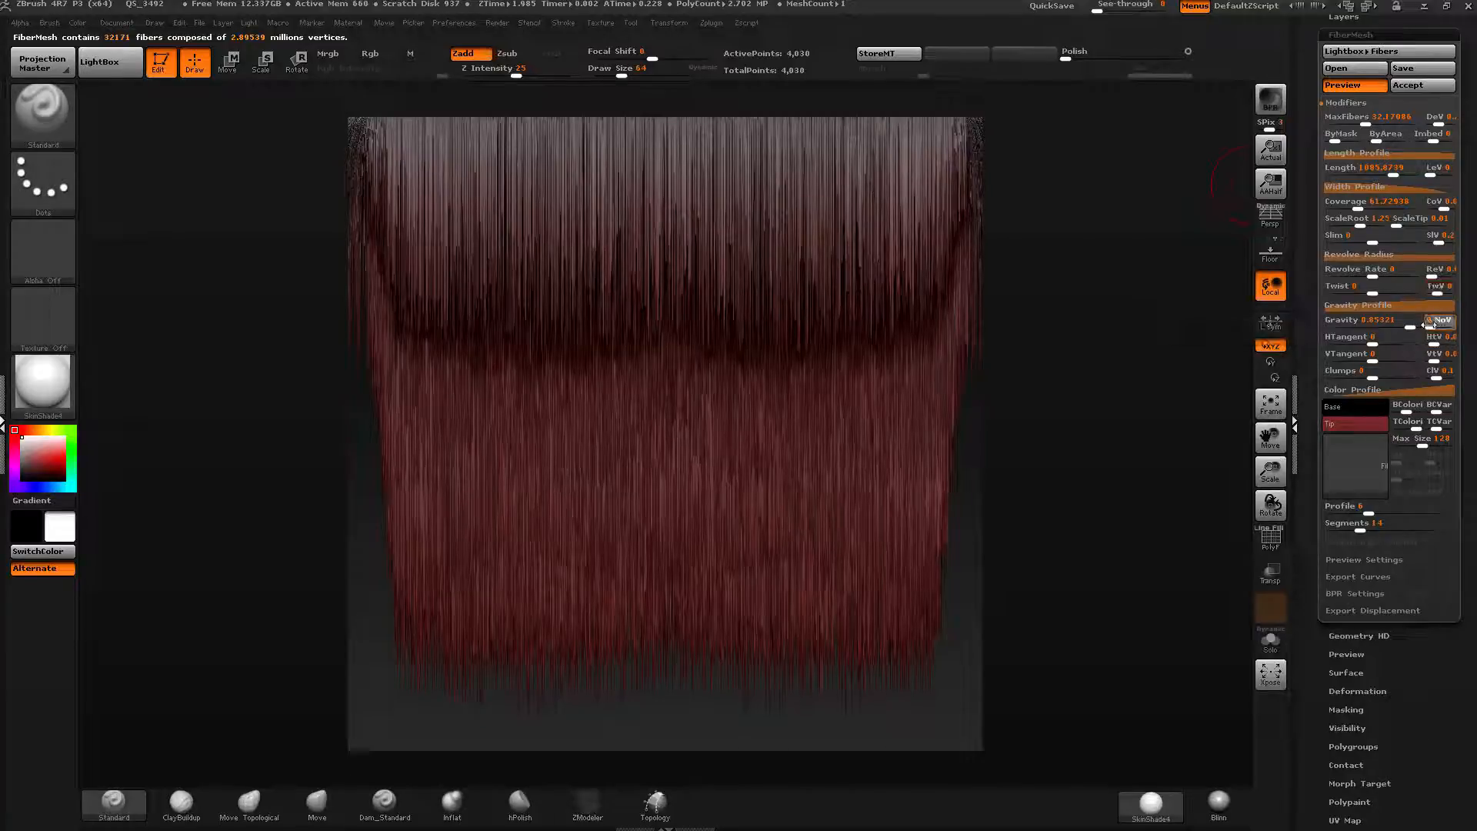
left_click_drag(1431, 327, 1432, 328)
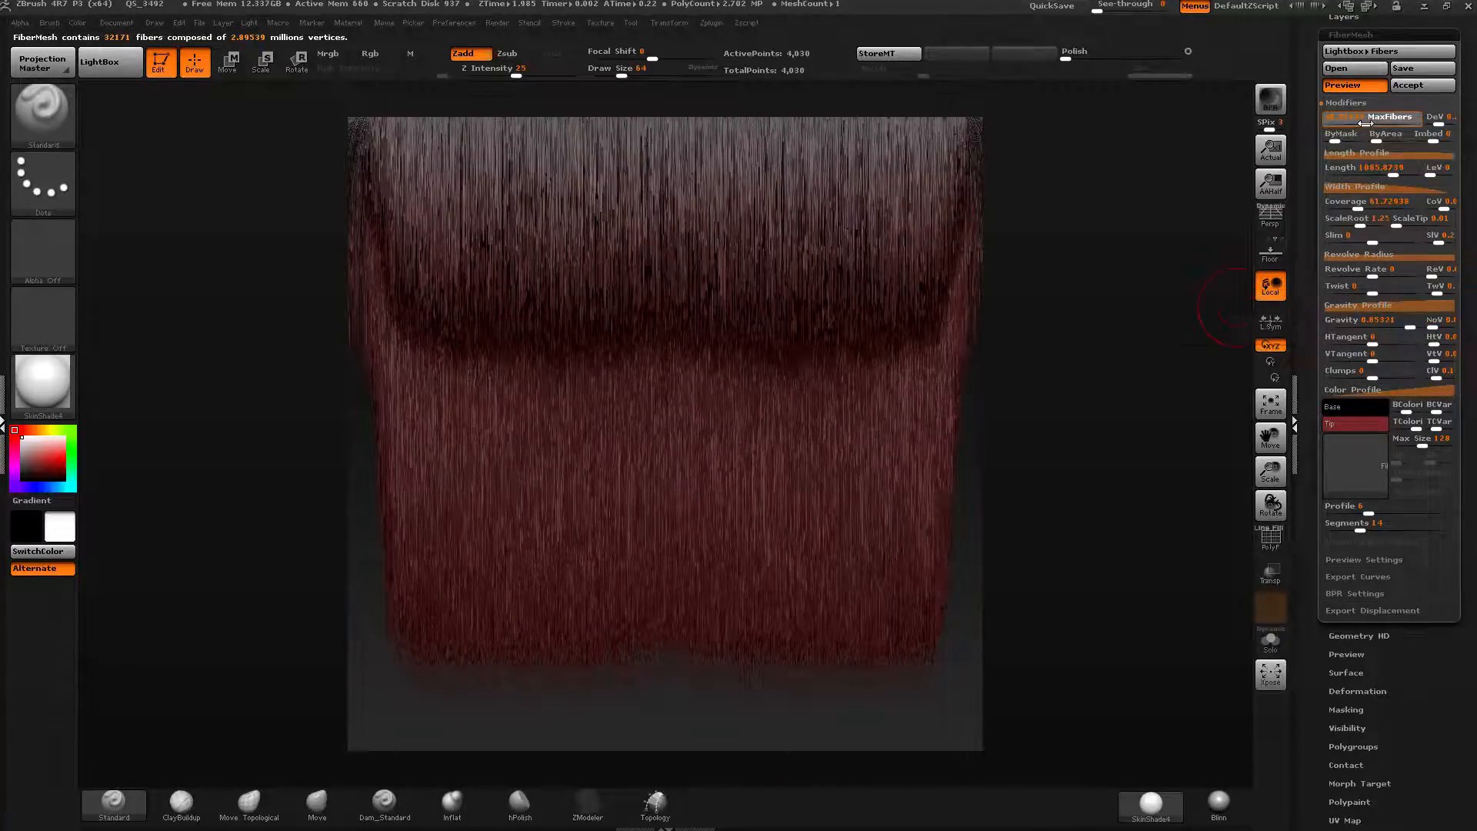
left_click_drag(1364, 123, 1377, 124)
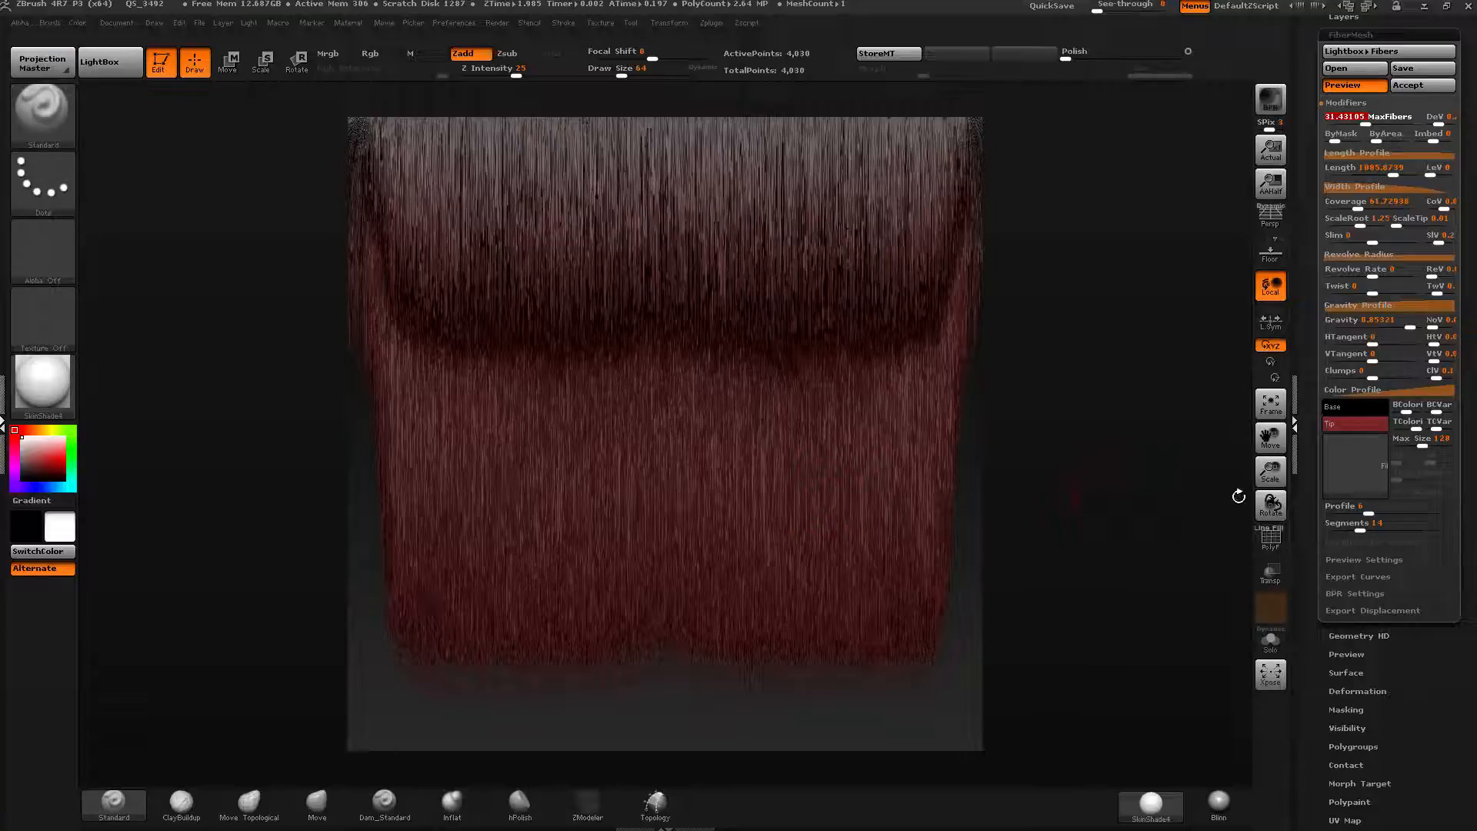
Set the fiber tip color to a dark brown using the color picker.
left_click_drag(1316, 389, 1316, 408)
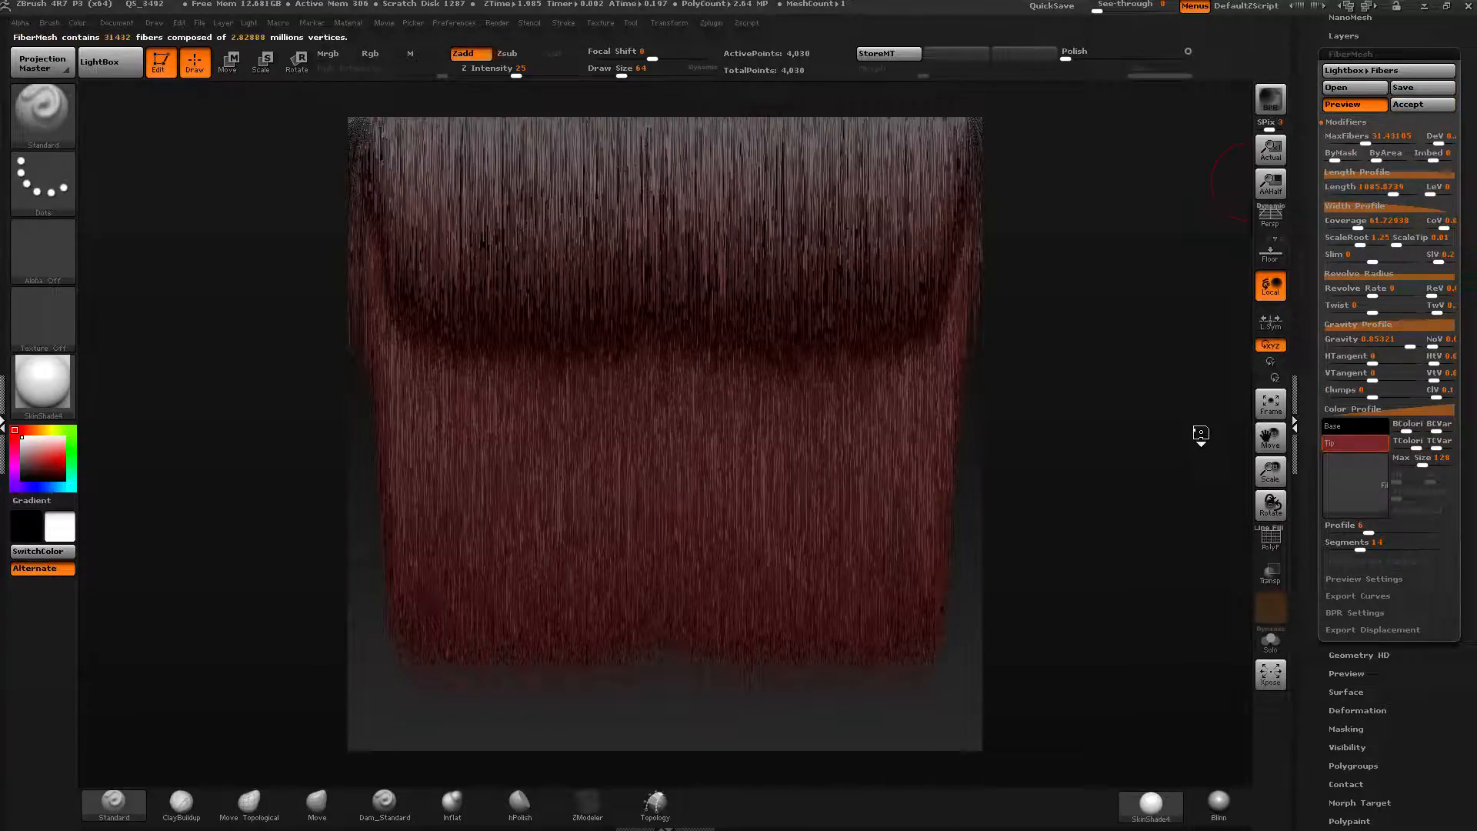
left_click(1356, 442)
left_click(1272, 509)
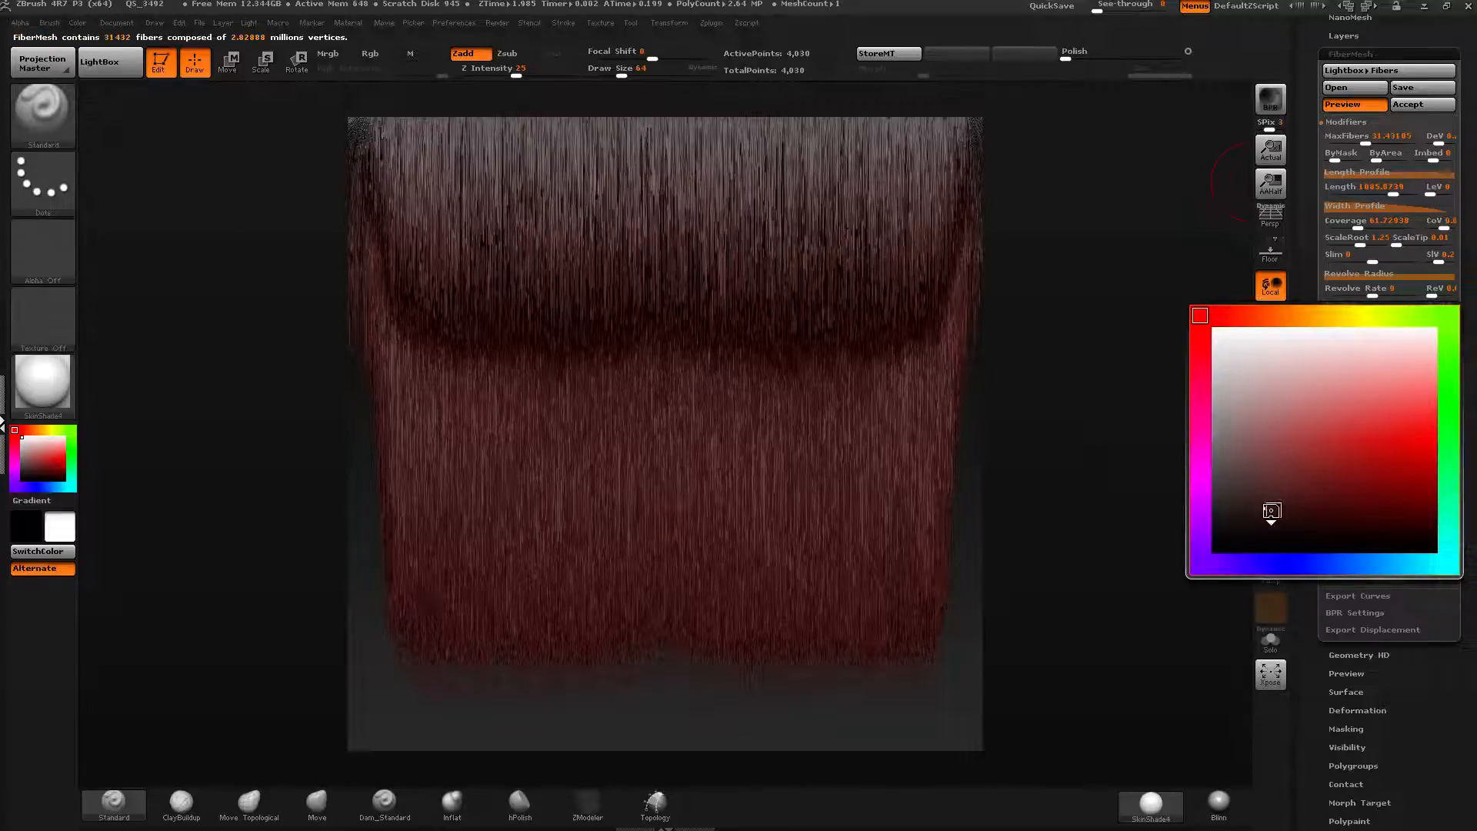
left_click(1264, 315)
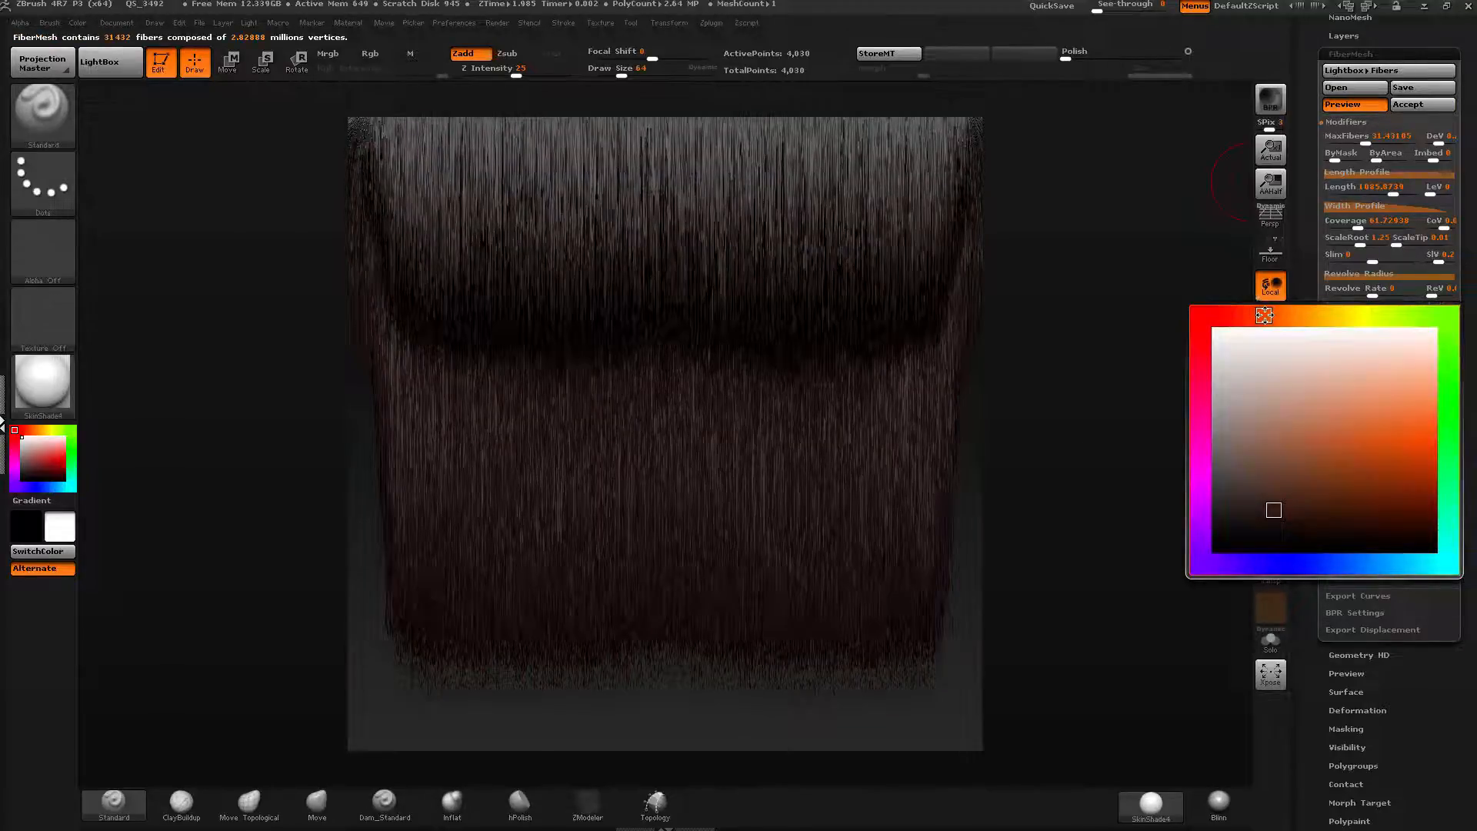
left_click(1390, 515)
left_click(1408, 521)
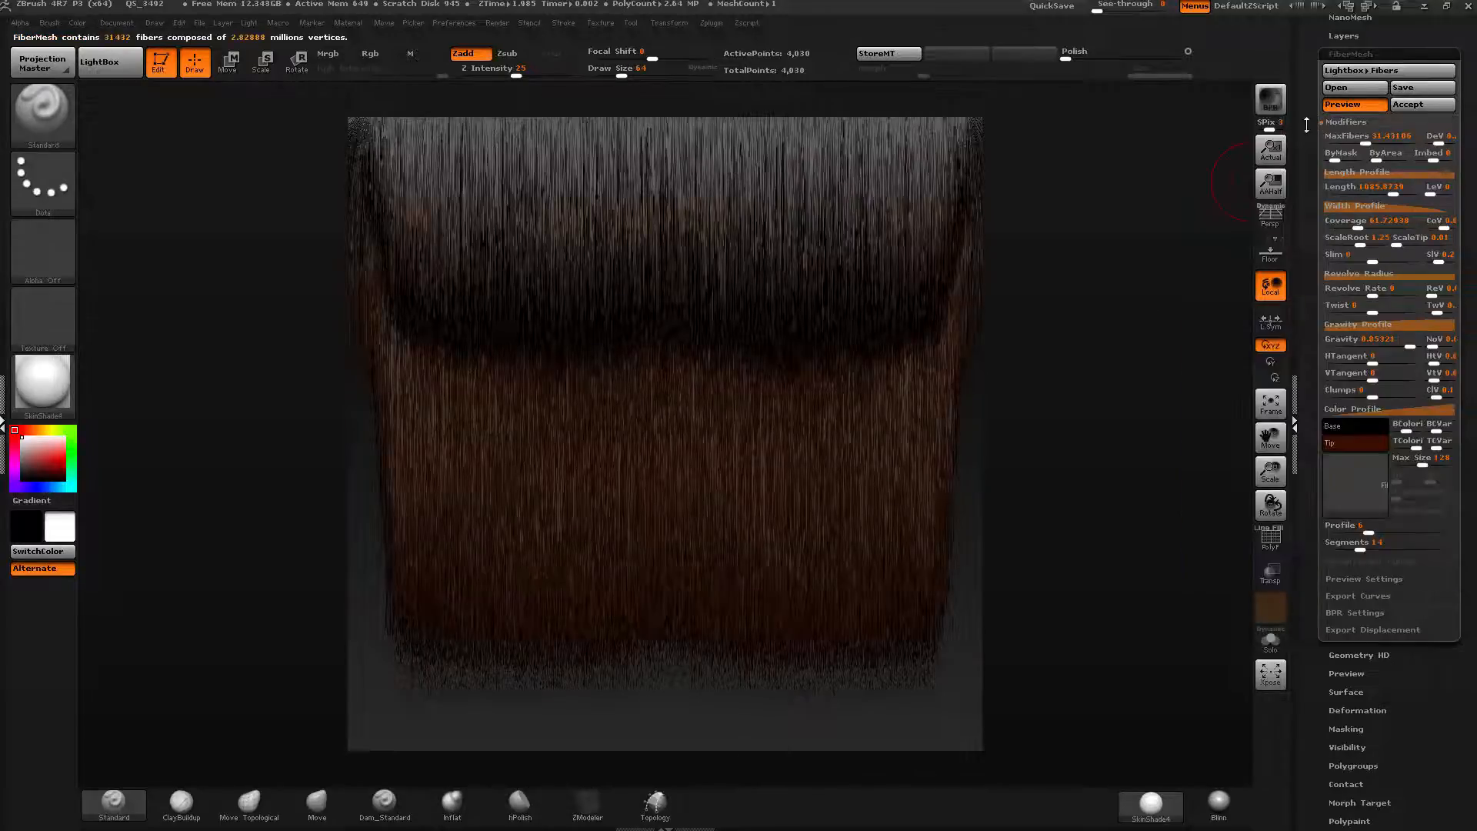
Accept the FiberMesh fibers onto the strip, declining the Fast Preview mode.
left_click_drag(1307, 124, 1307, 162)
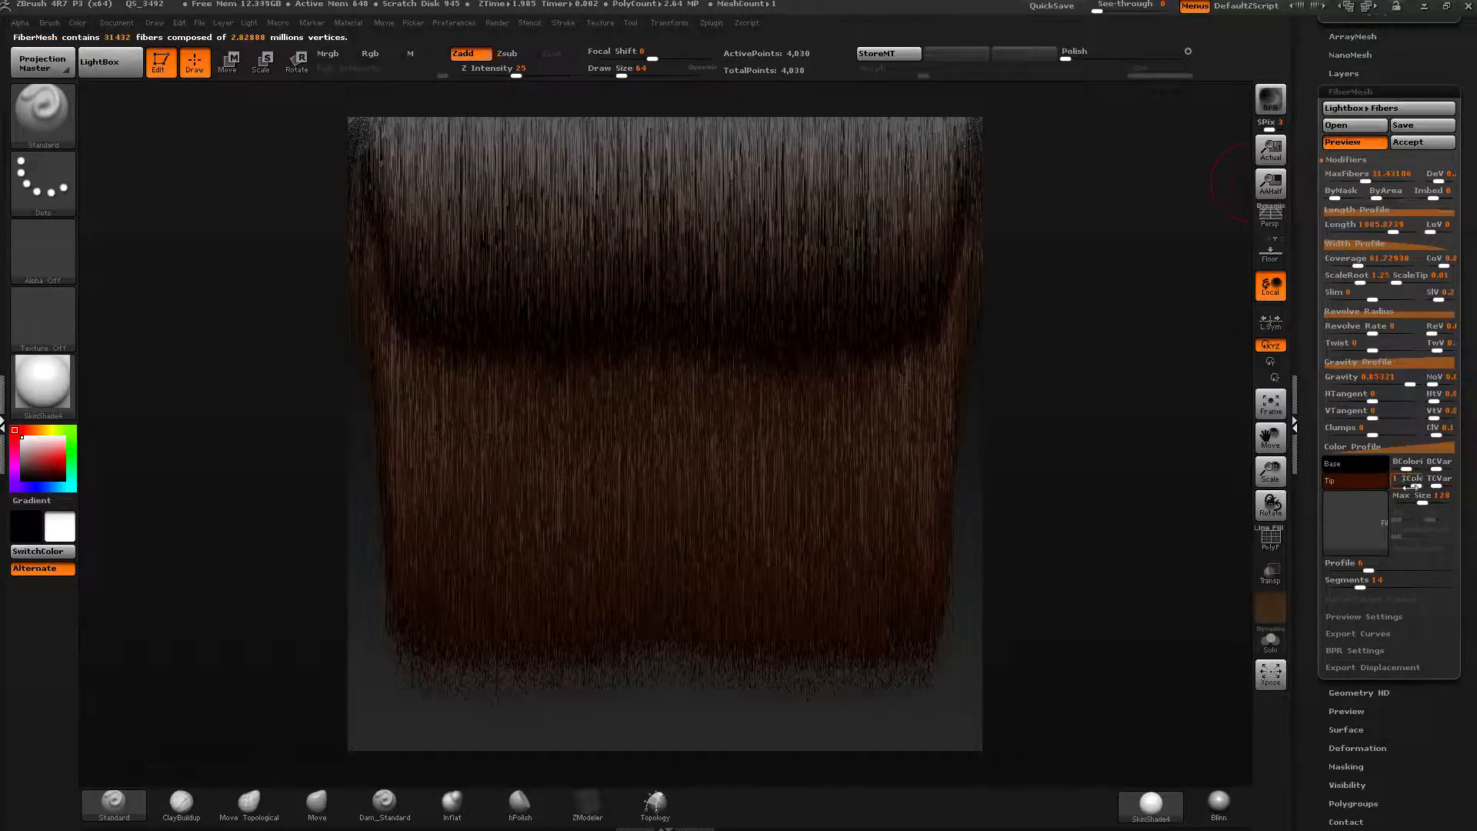
left_click(1420, 143)
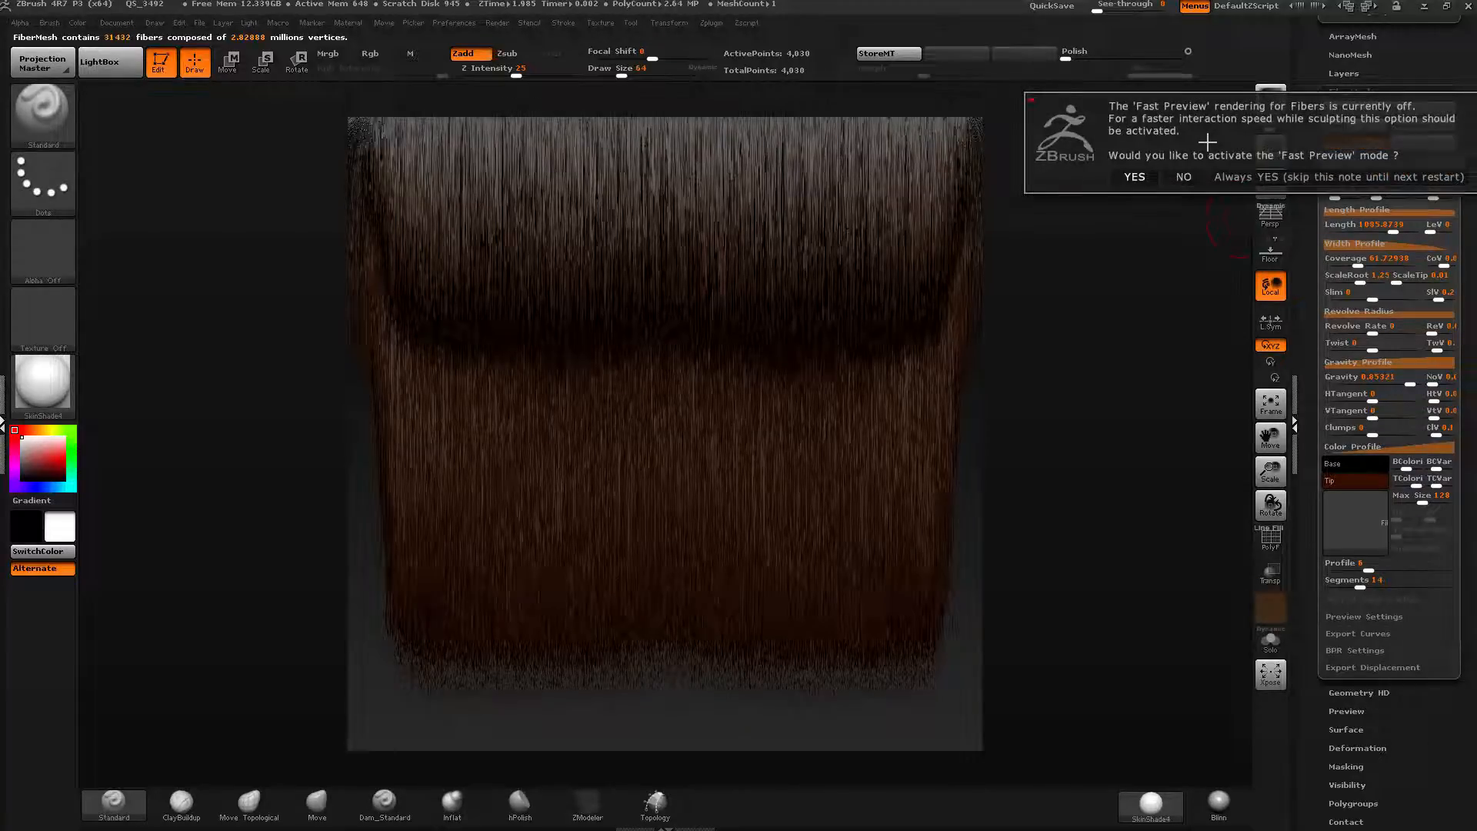
left_click(1186, 177)
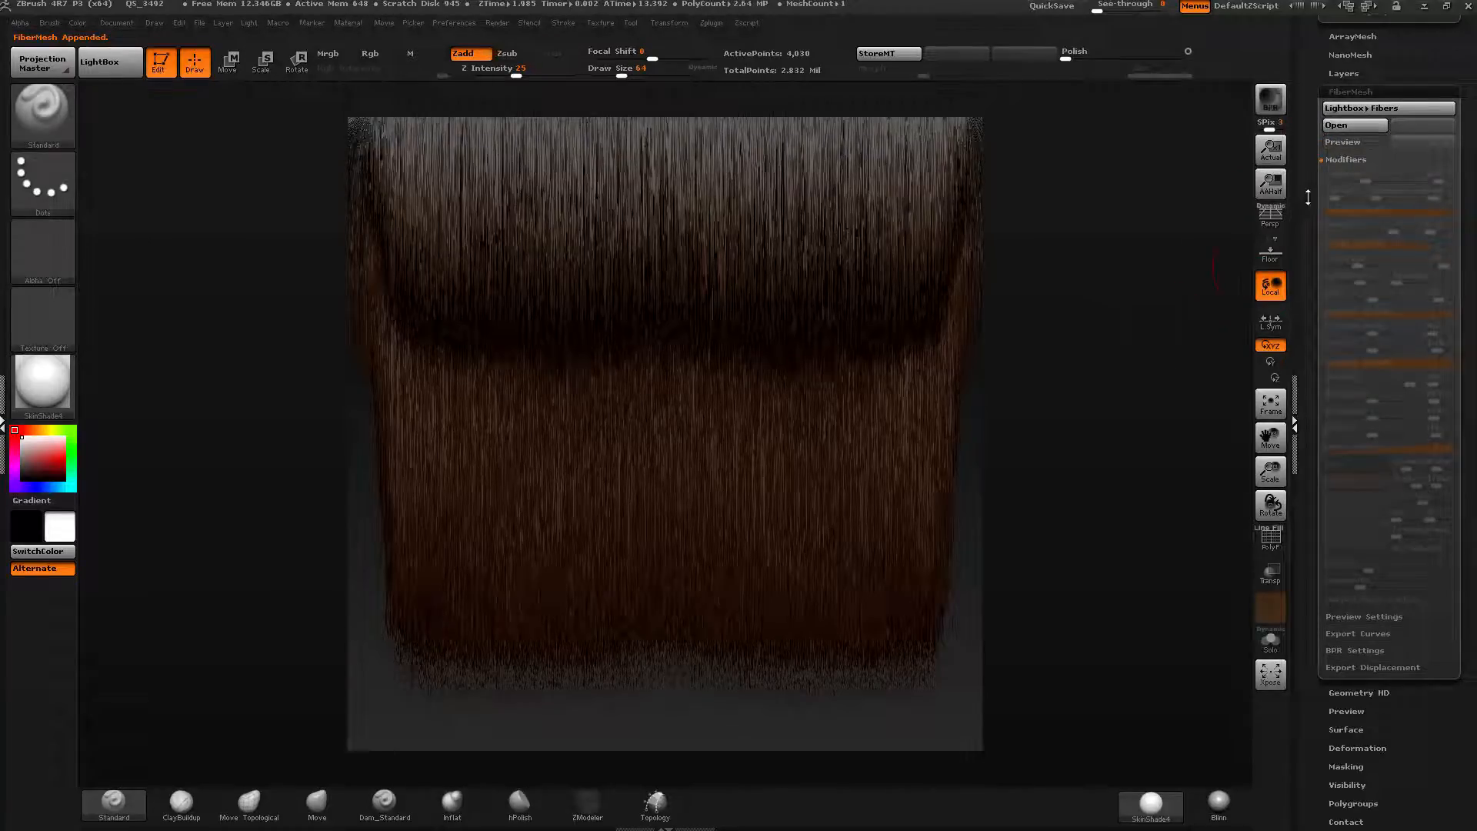
Open the SubTool list, select the fiber subtool and frame it to inspect the generated hair.
left_click_drag(1303, 378, 1309, 220)
left_click(1349, 242)
mouse_move(1352, 256)
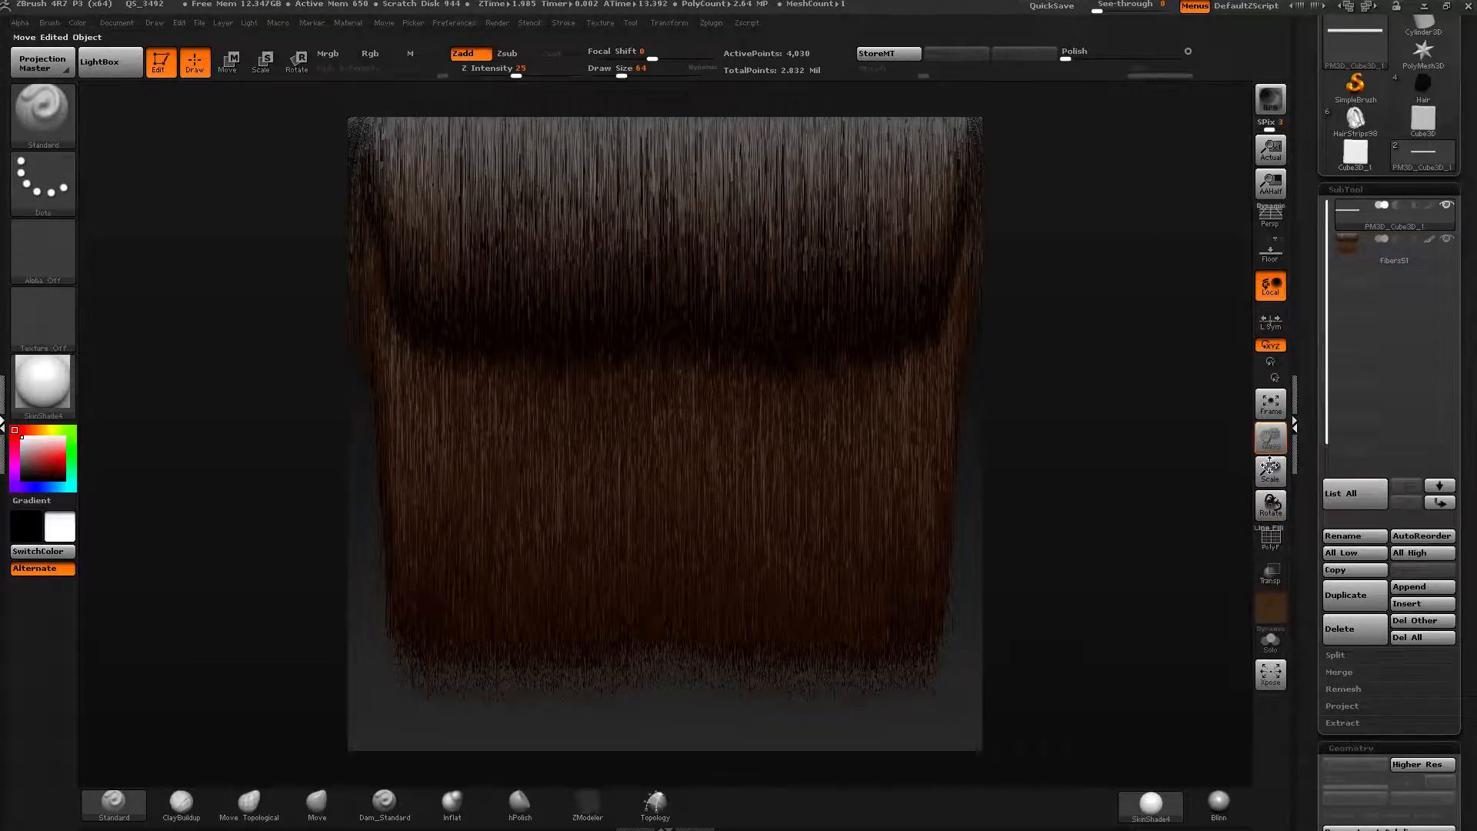
left_click_drag(1269, 464, 1270, 469)
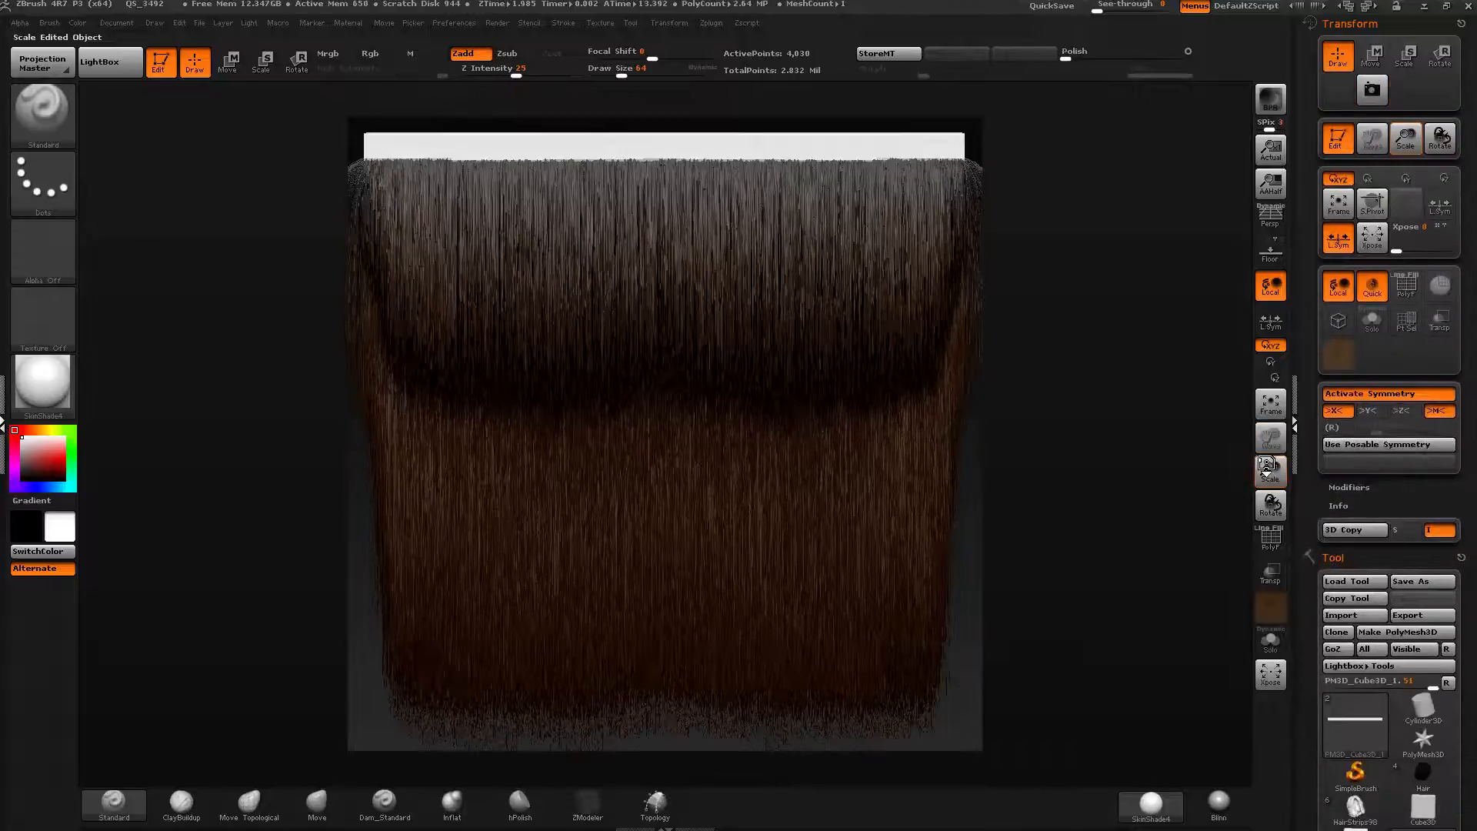
left_click(1413, 26)
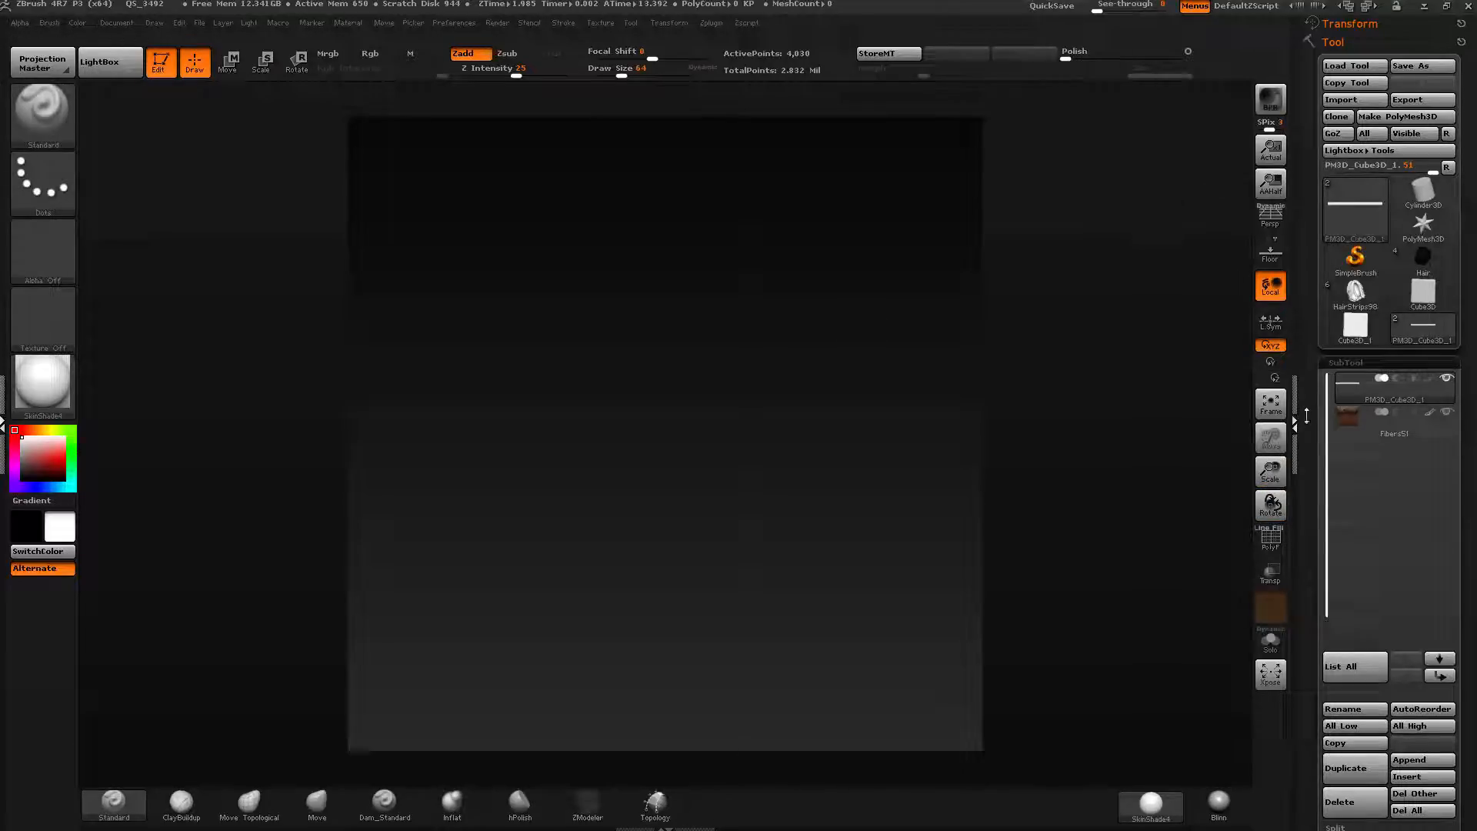
left_click(1364, 430)
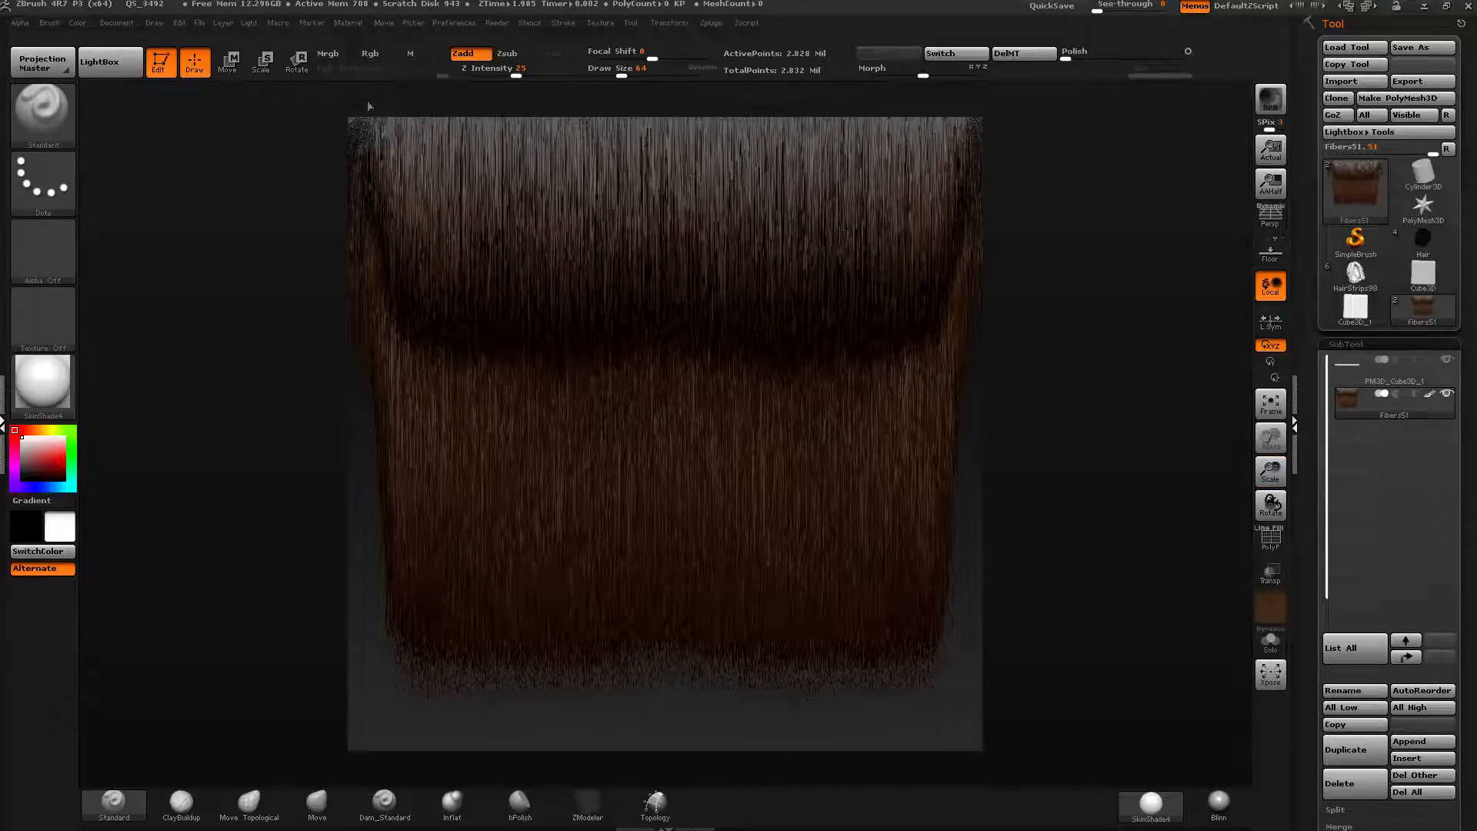
key("f")
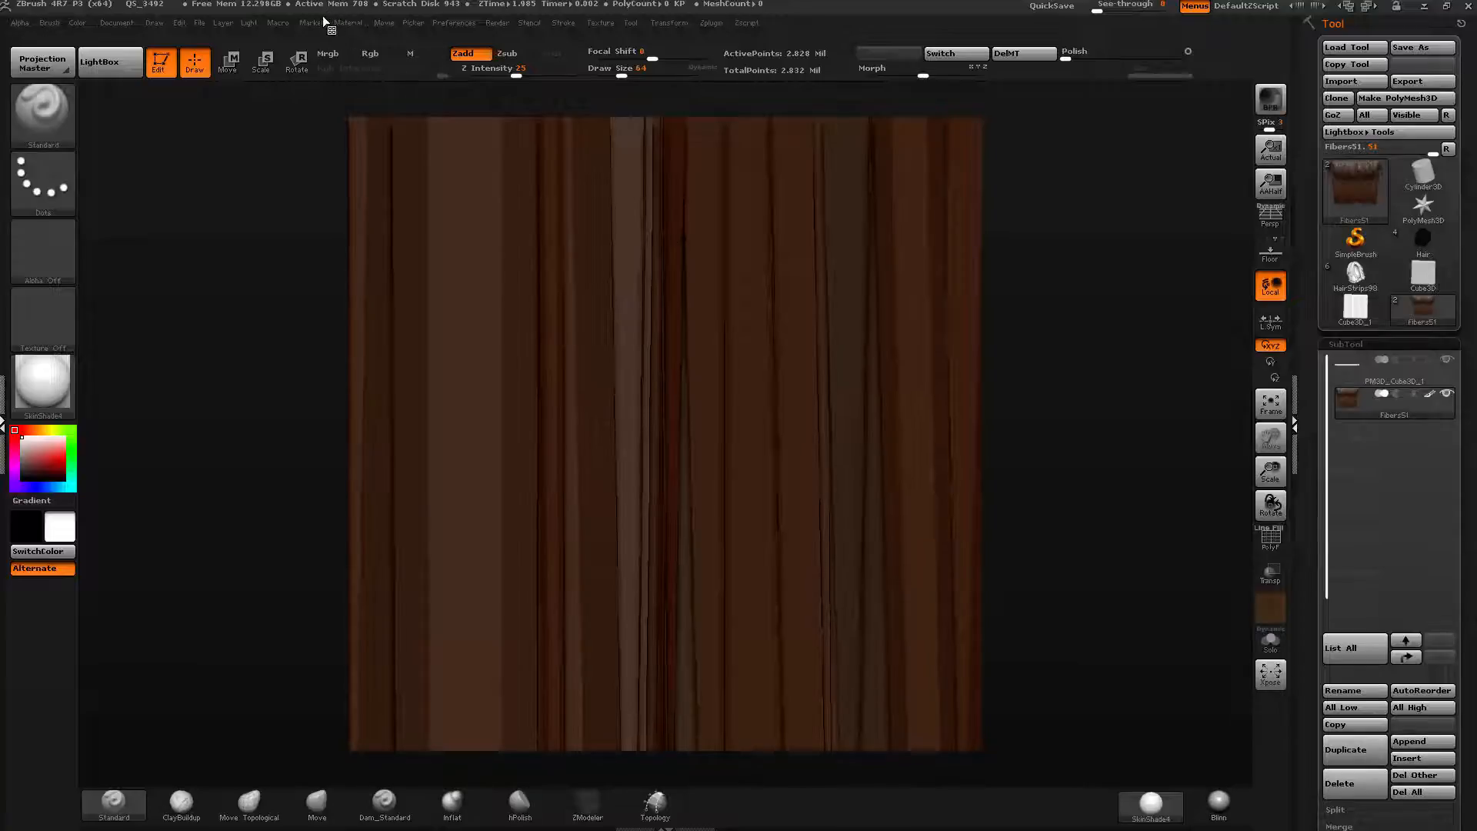
left_click(223, 23)
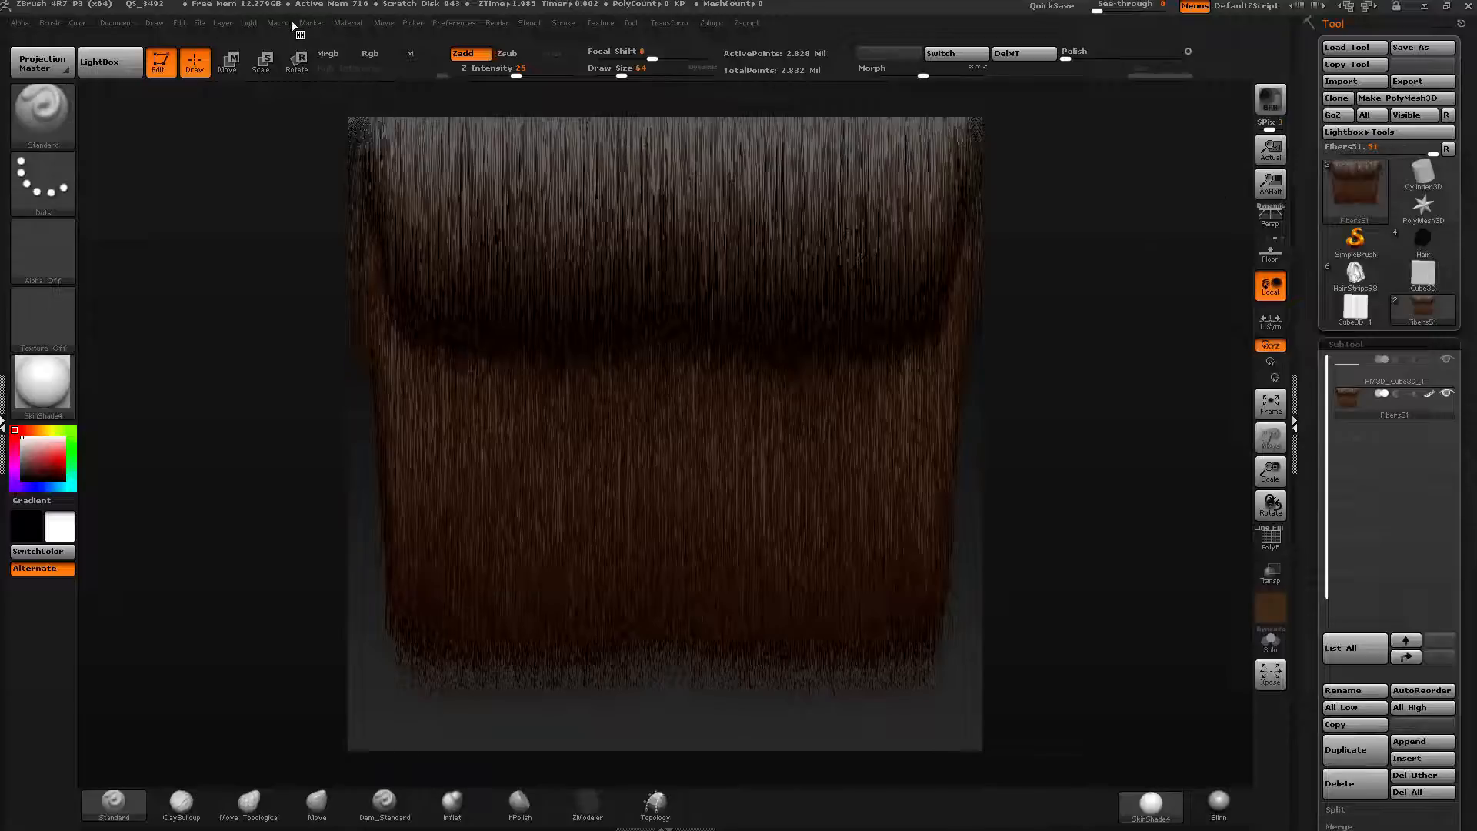
left_click(1355, 373)
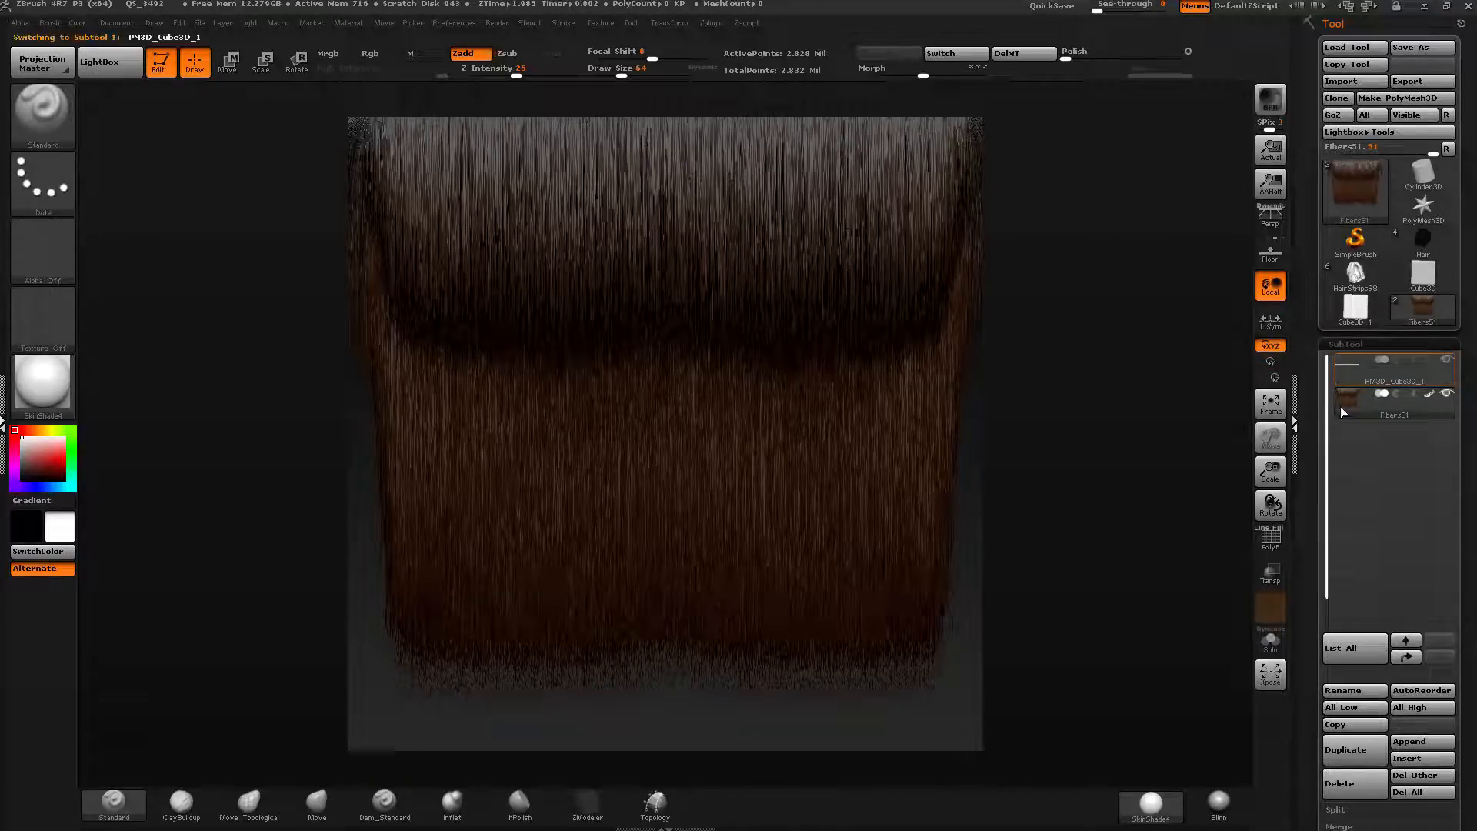
left_click(1266, 648)
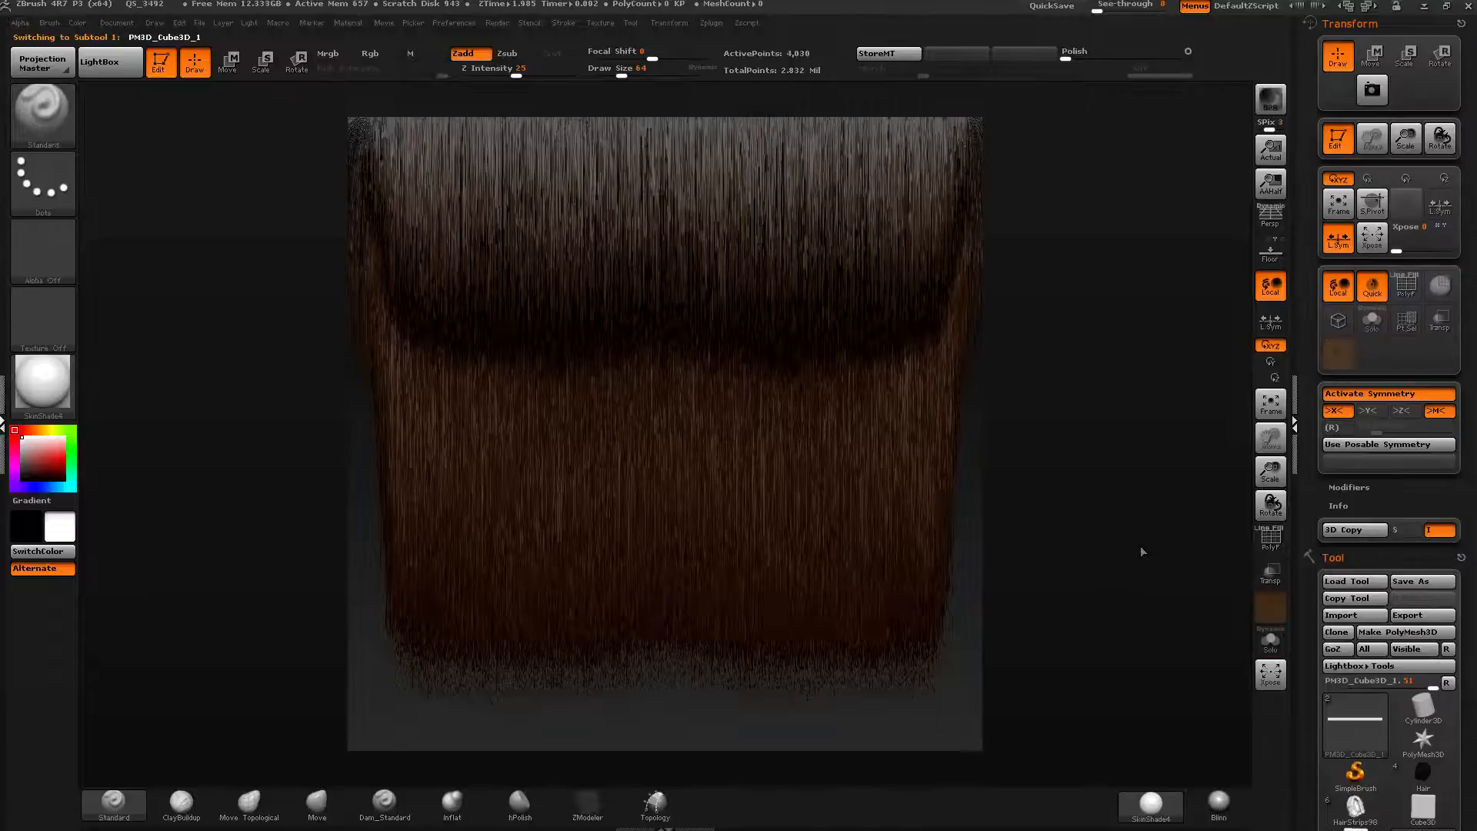
left_click(1372, 23)
left_click_drag(1305, 117, 1304, 74)
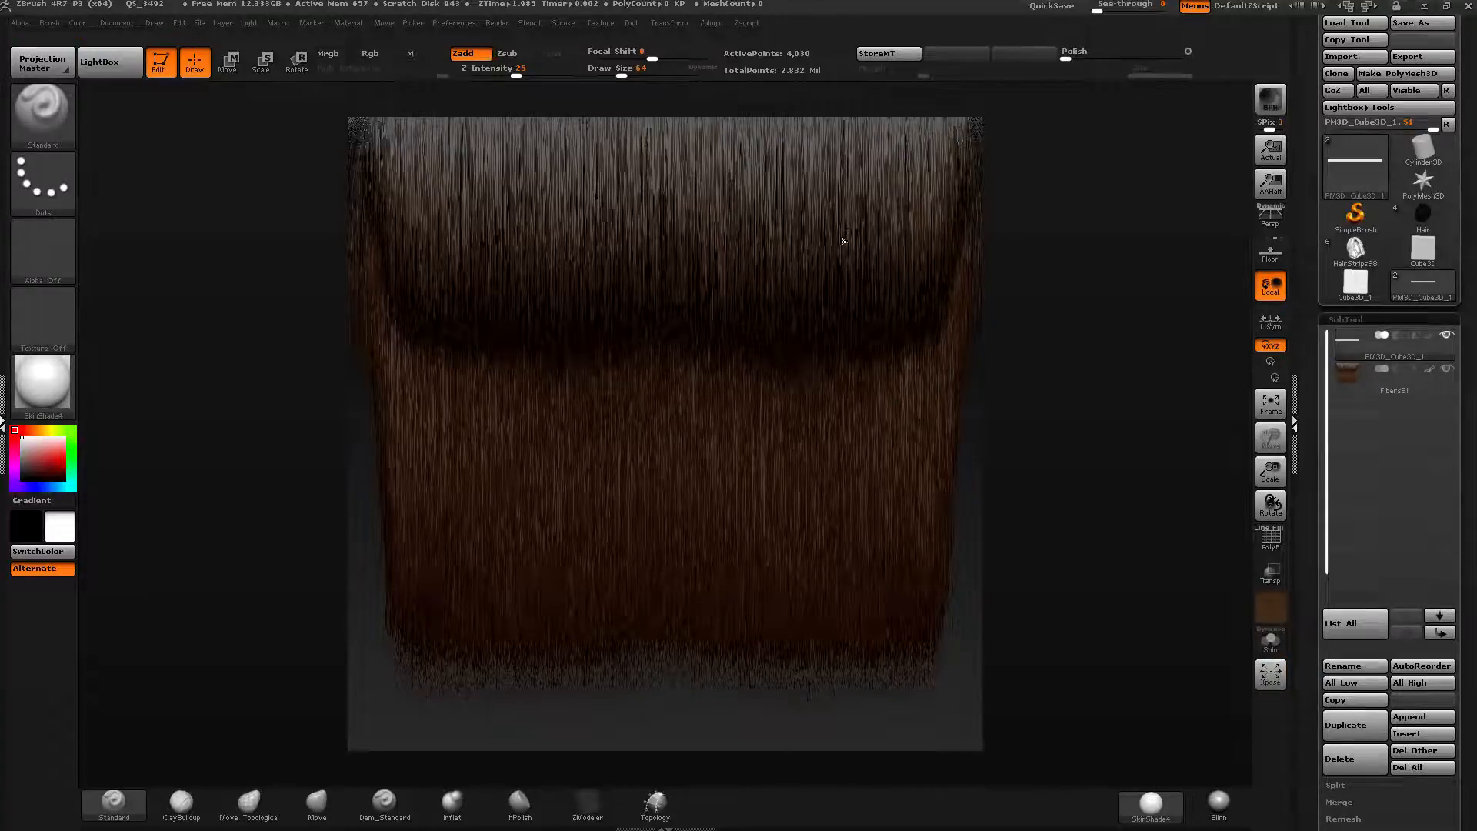
left_click(1426, 231)
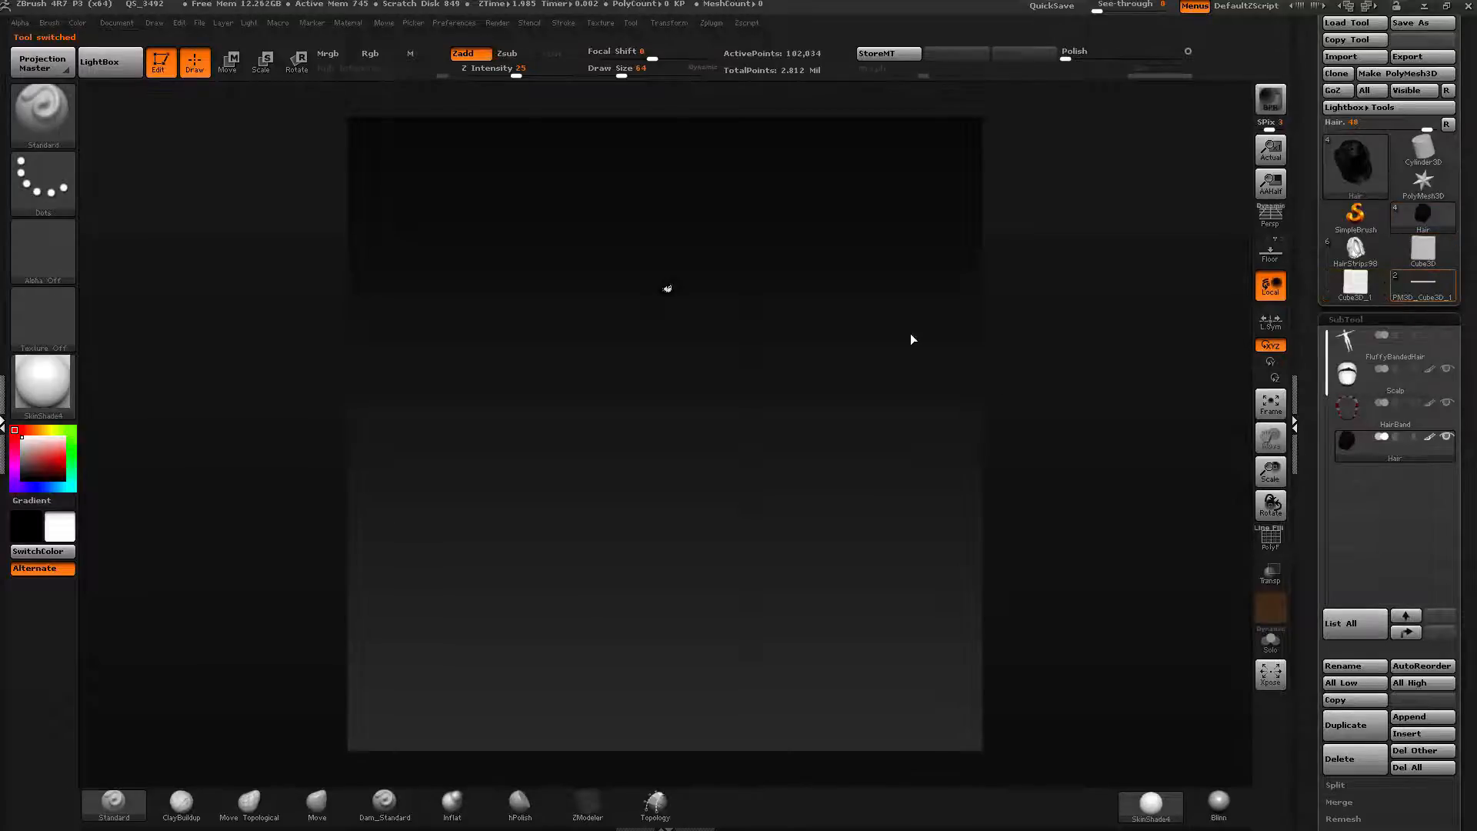
left_click(1397, 293)
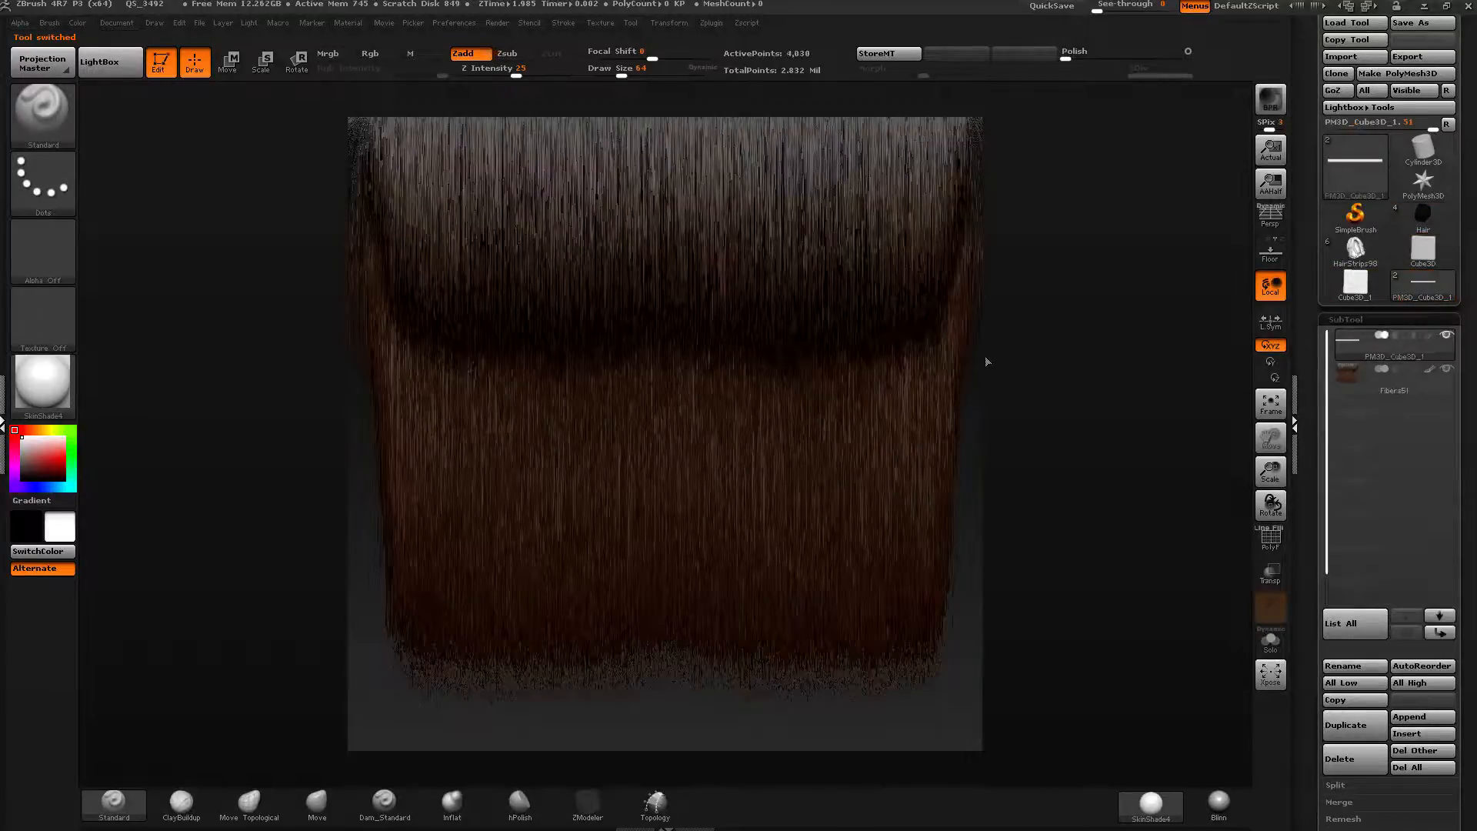
Delete the appended fiber subtool from the strip, confirming the non-undoable operation.
left_click(1348, 377)
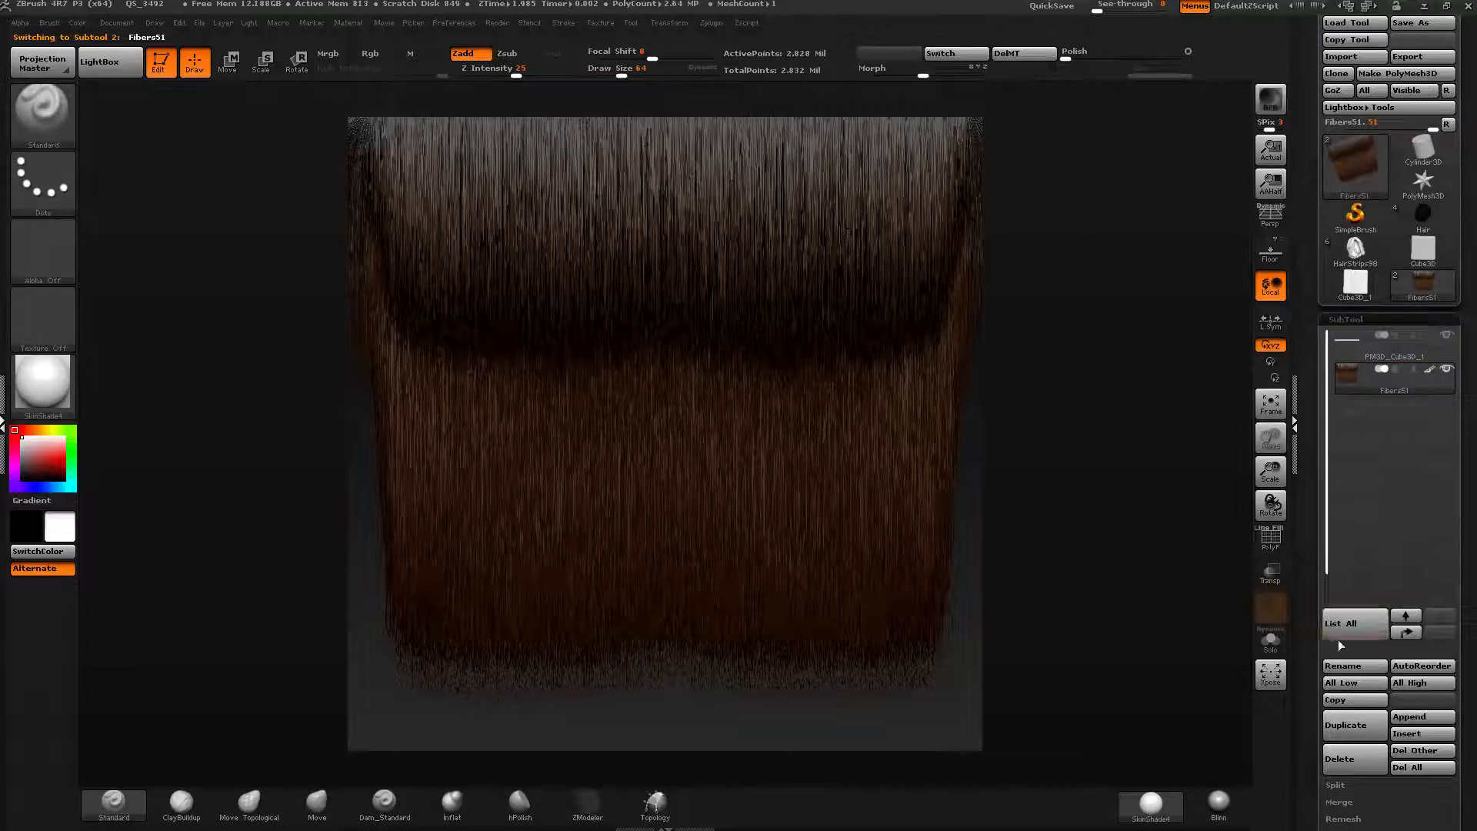
left_click(1347, 758)
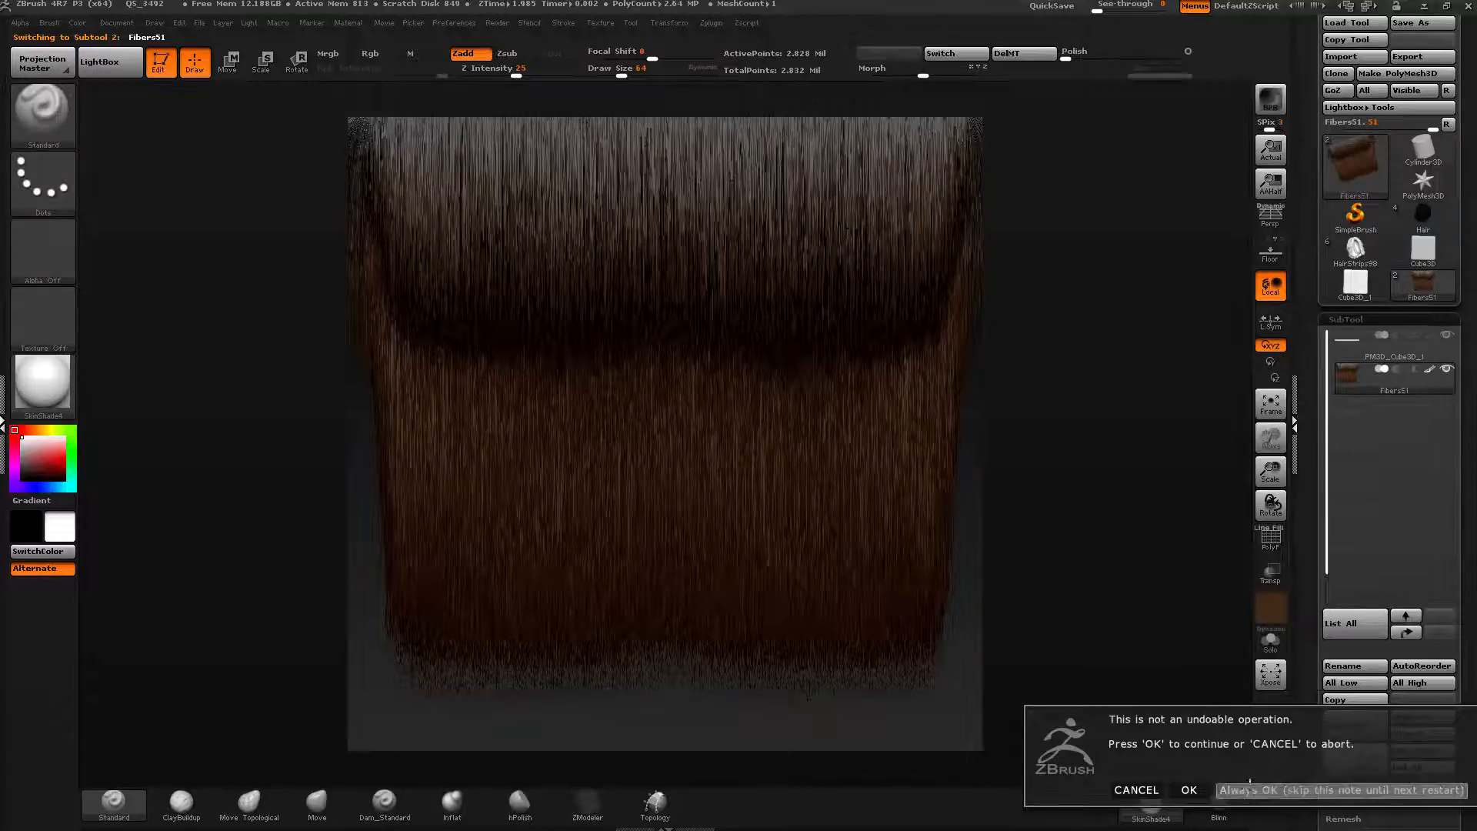
left_click(1228, 790)
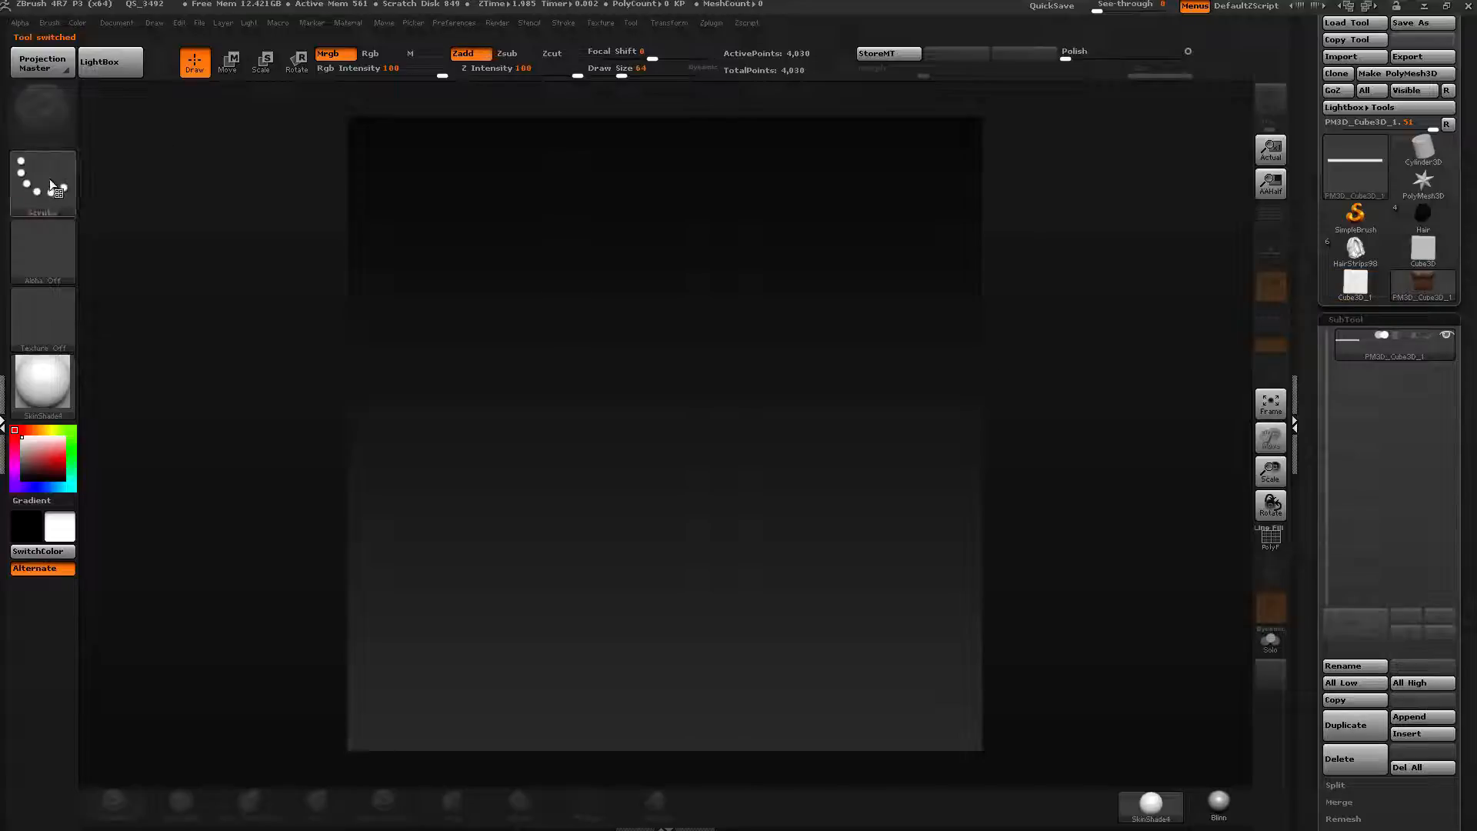
Reload the strip tool in edit mode and position it near the top of the canvas.
left_click(1355, 285)
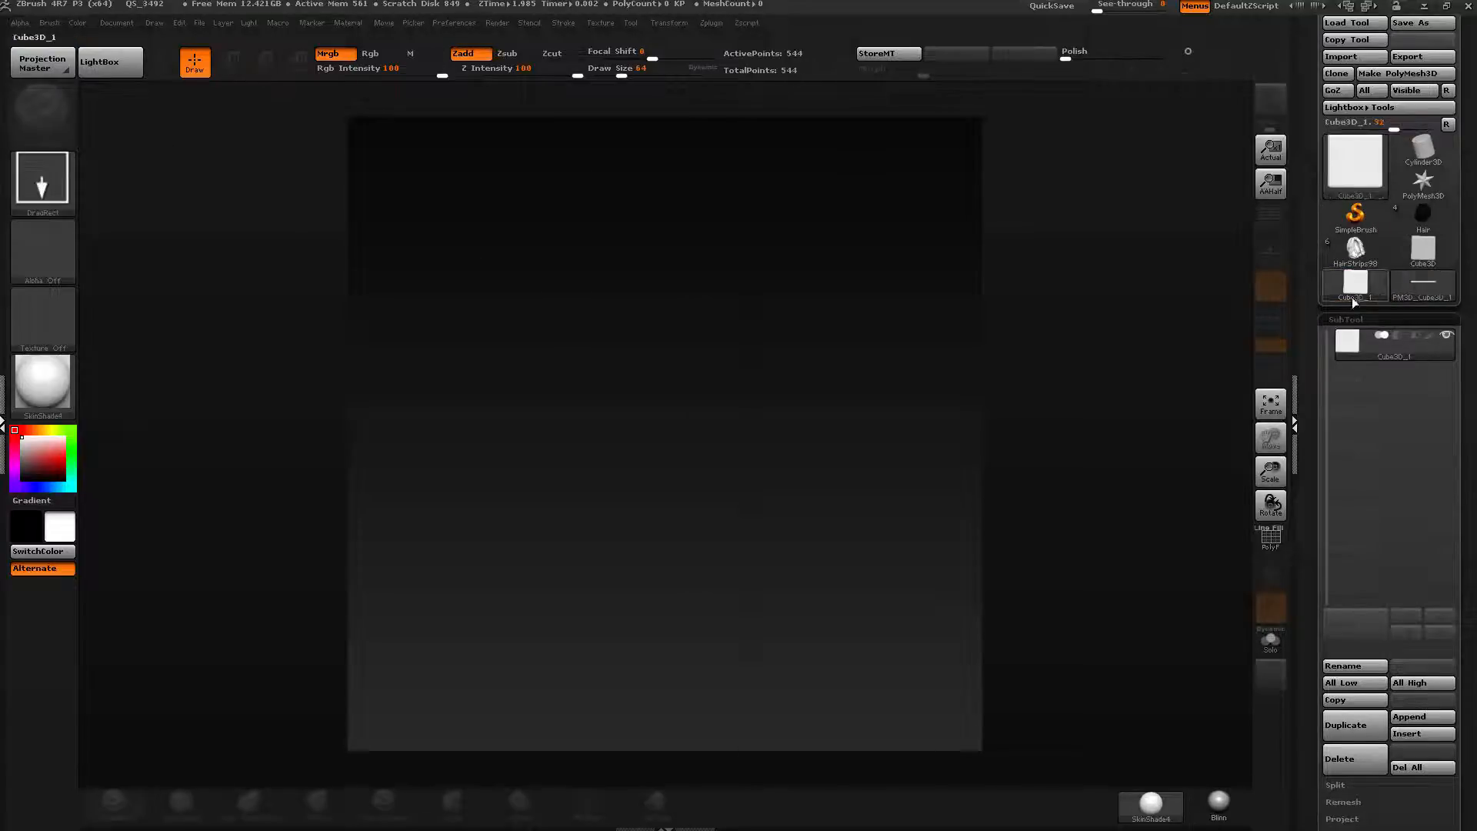
left_click(1423, 283)
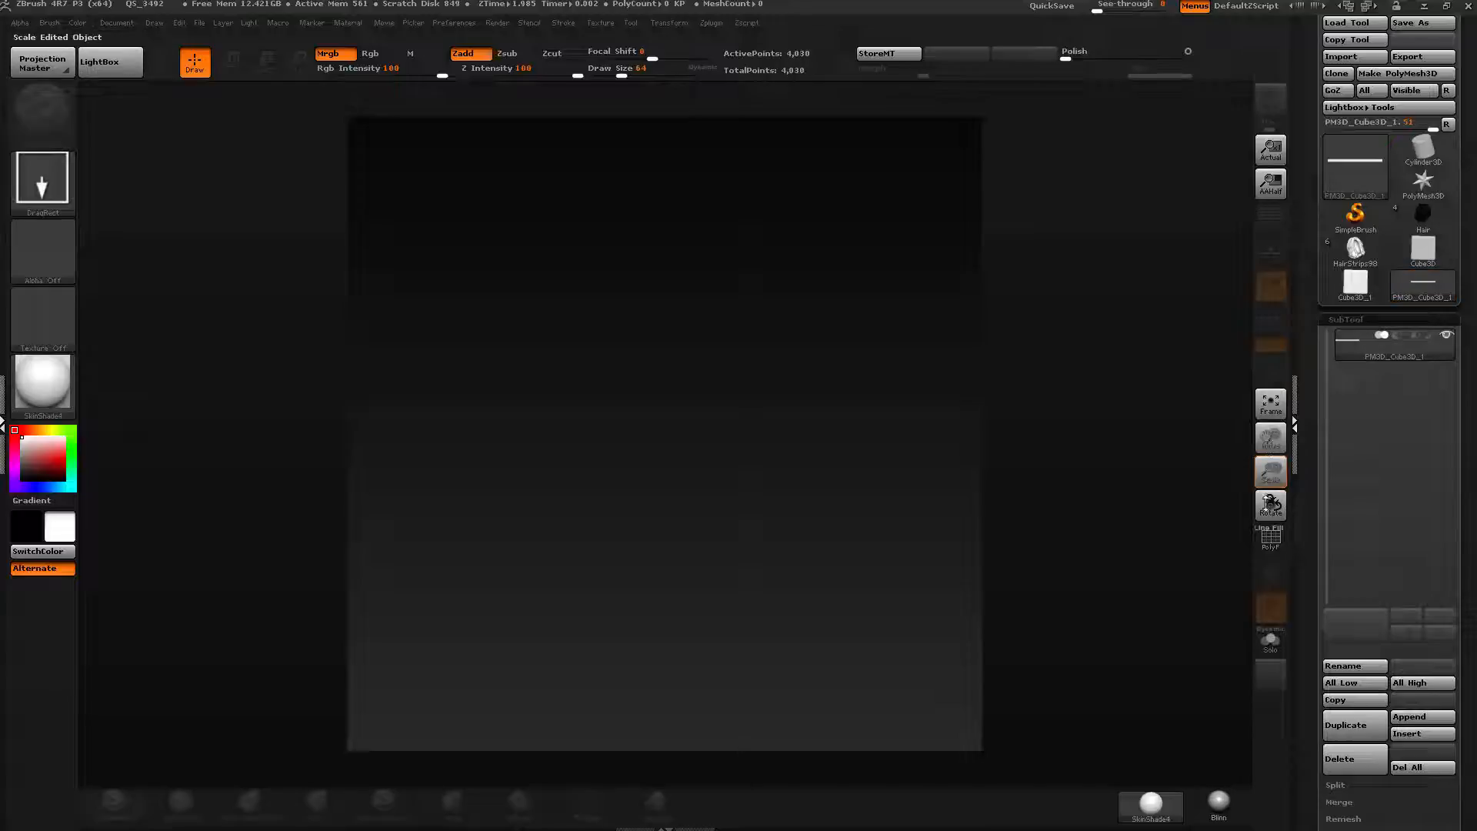
mouse_move(800, 294)
left_mouse_down()
mouse_move(829, 317)
mouse_move(786, 357)
mouse_move(781, 326)
mouse_move(802, 339)
mouse_move(788, 339)
mouse_move(828, 277)
mouse_move(841, 297)
mouse_move(841, 264)
left_mouse_up()
key("t")
key("f")
left_click_drag(785, 359, 789, 293, "alt")
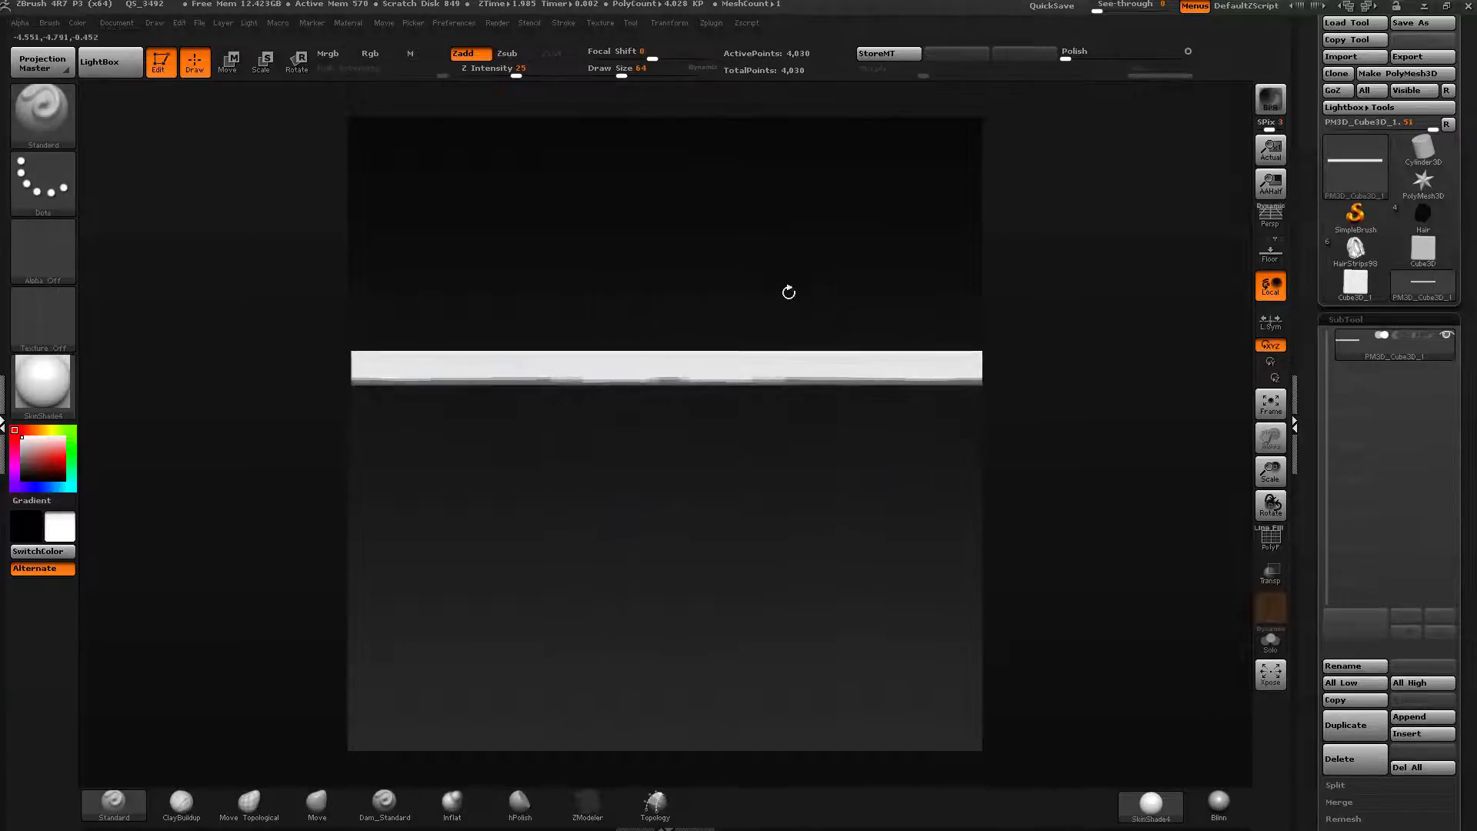
key("f")
mouse_move(836, 404)
right_mouse_down("ctrl")
mouse_move(821, 386)
mouse_move(824, 284)
mouse_move(822, 364)
mouse_move(824, 308)
right_mouse_up("ctrl")
key("f")
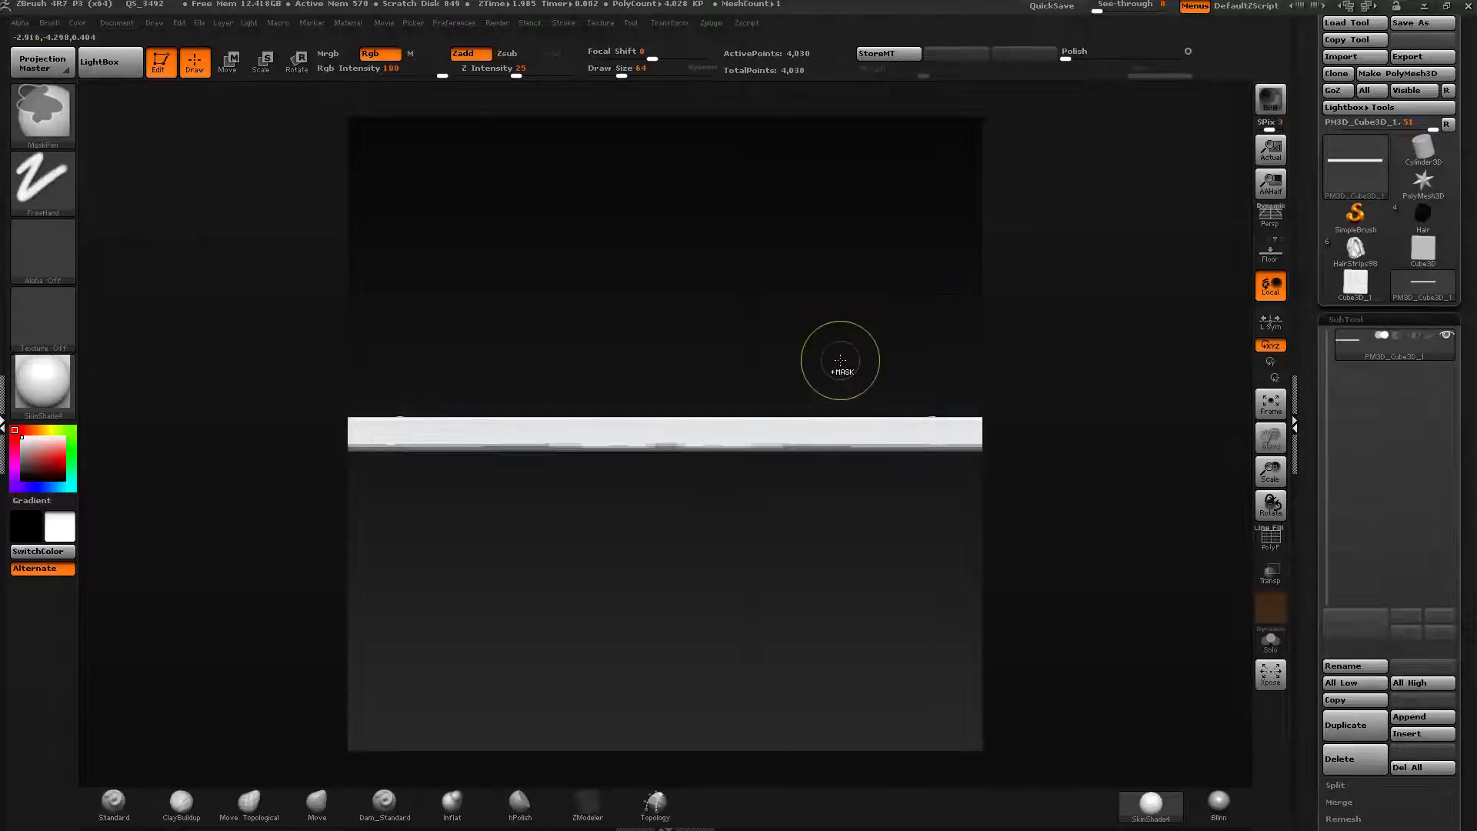
right_click_drag(841, 362, 845, 146, "alt")
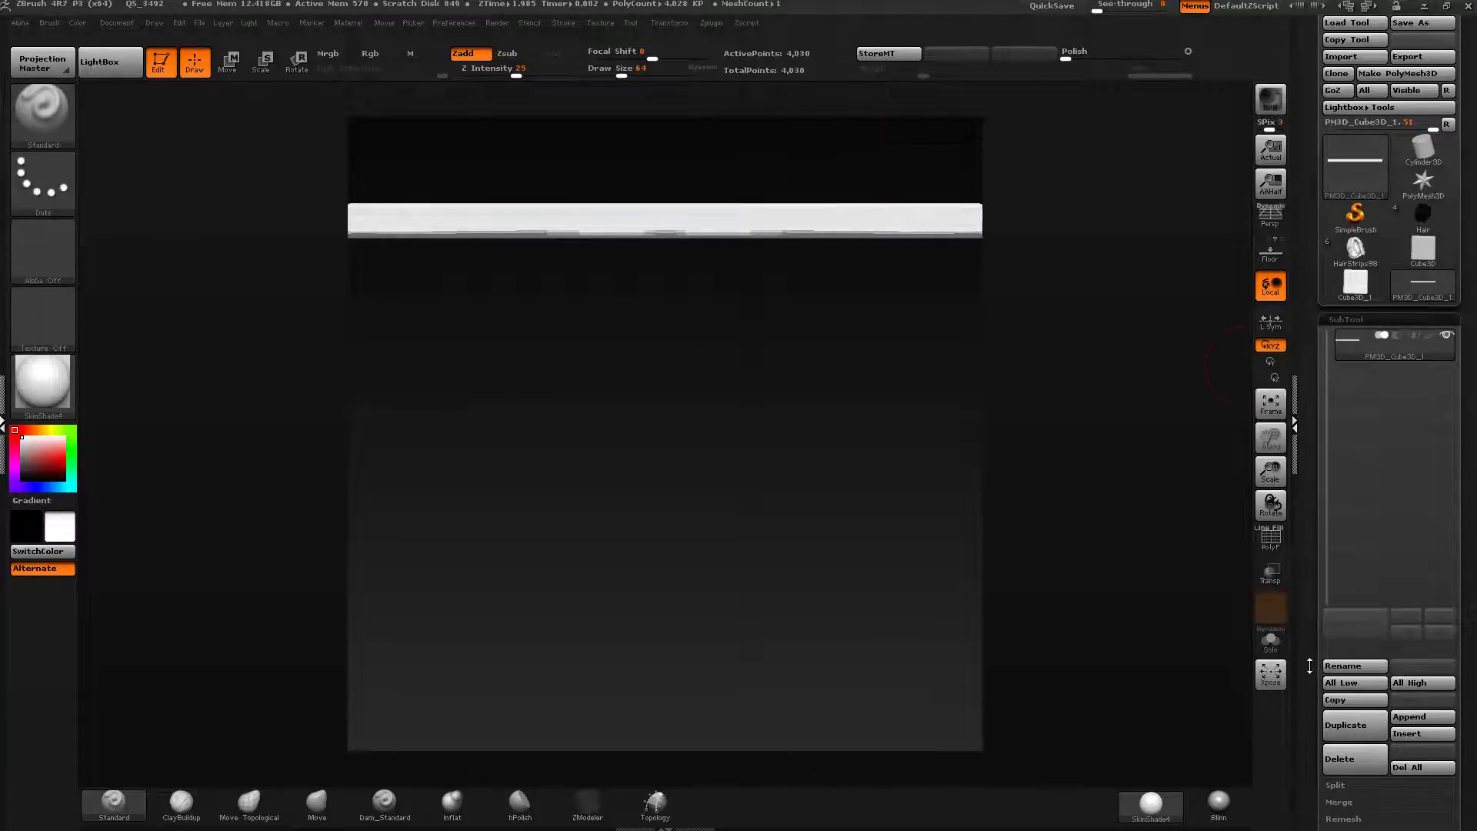
Open FiberMesh for the strip and lower MaxFibers to about 12.56.
left_click_drag(1310, 667, 1307, 348)
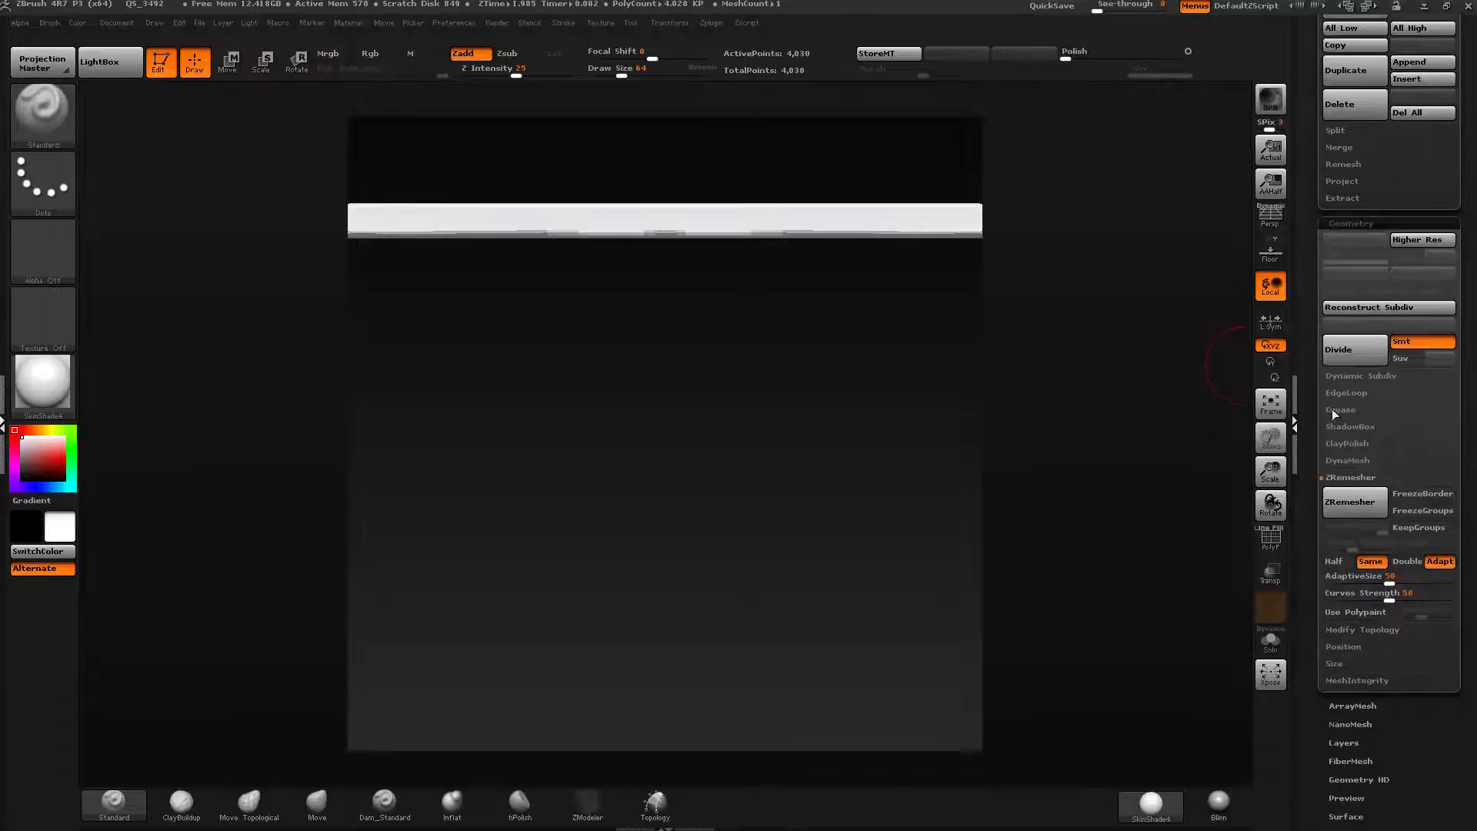
left_click(1341, 446)
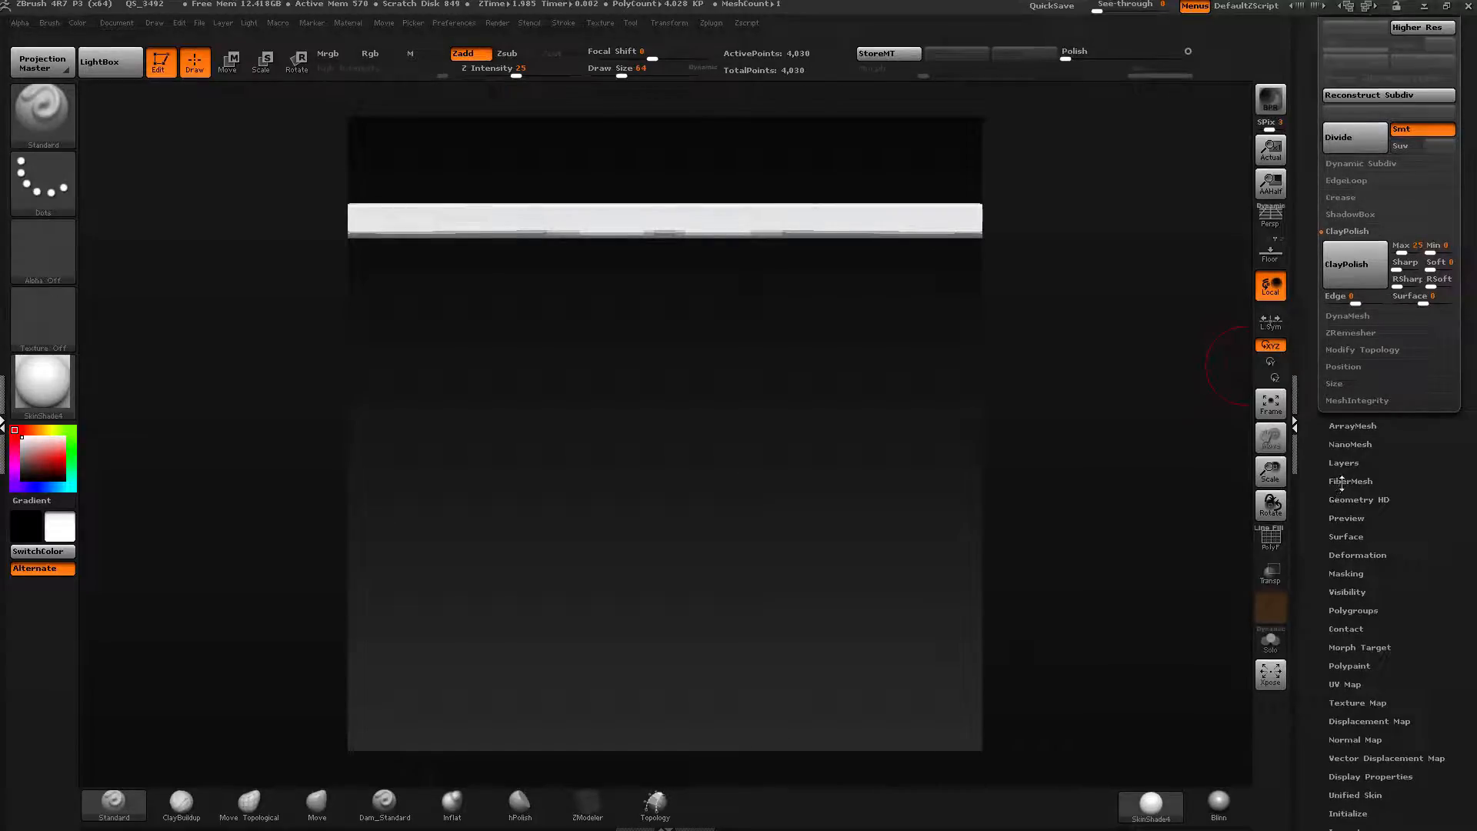
left_click(1342, 481)
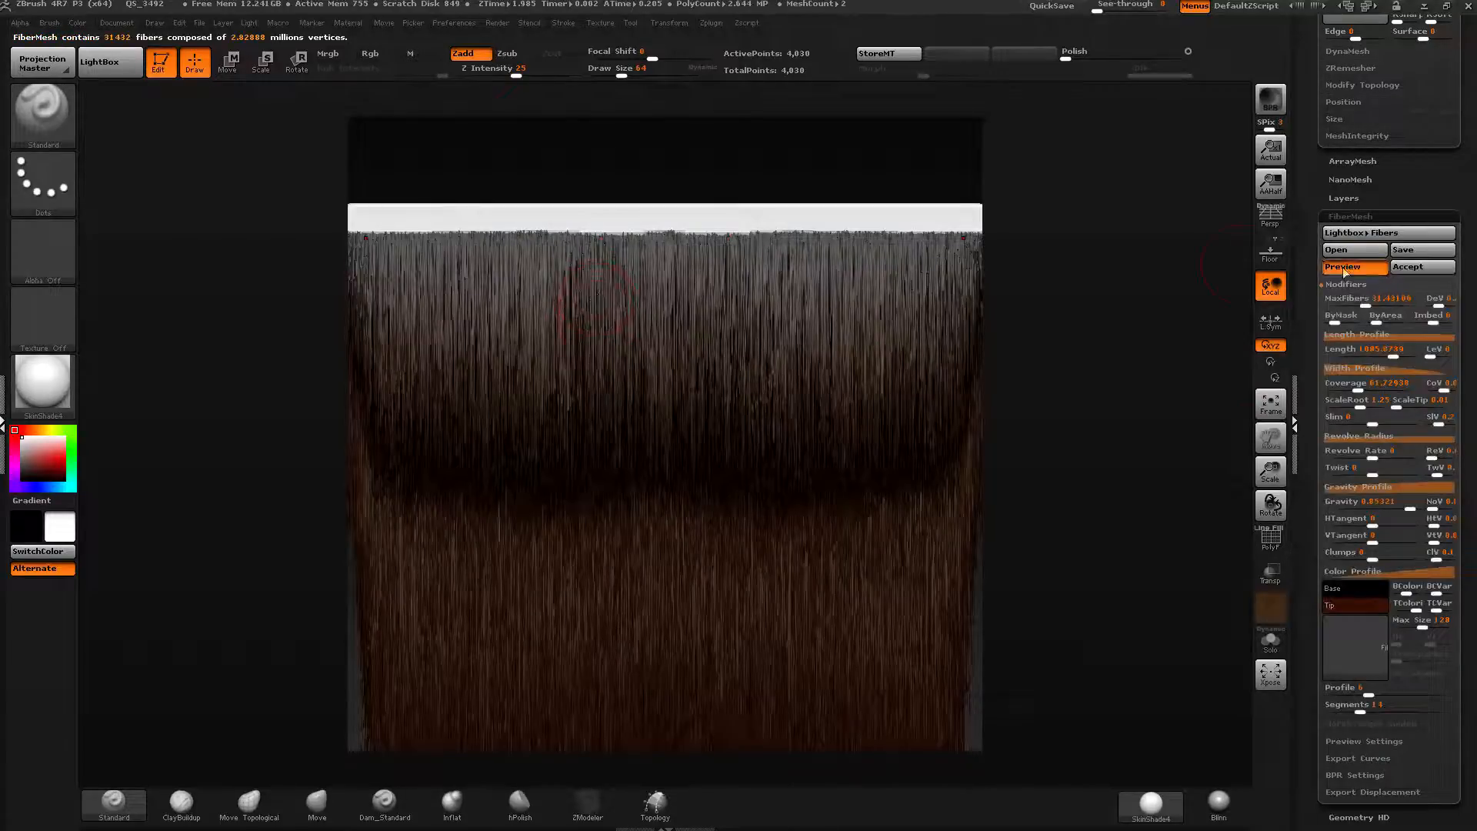
left_click_drag(1372, 300, 1365, 300)
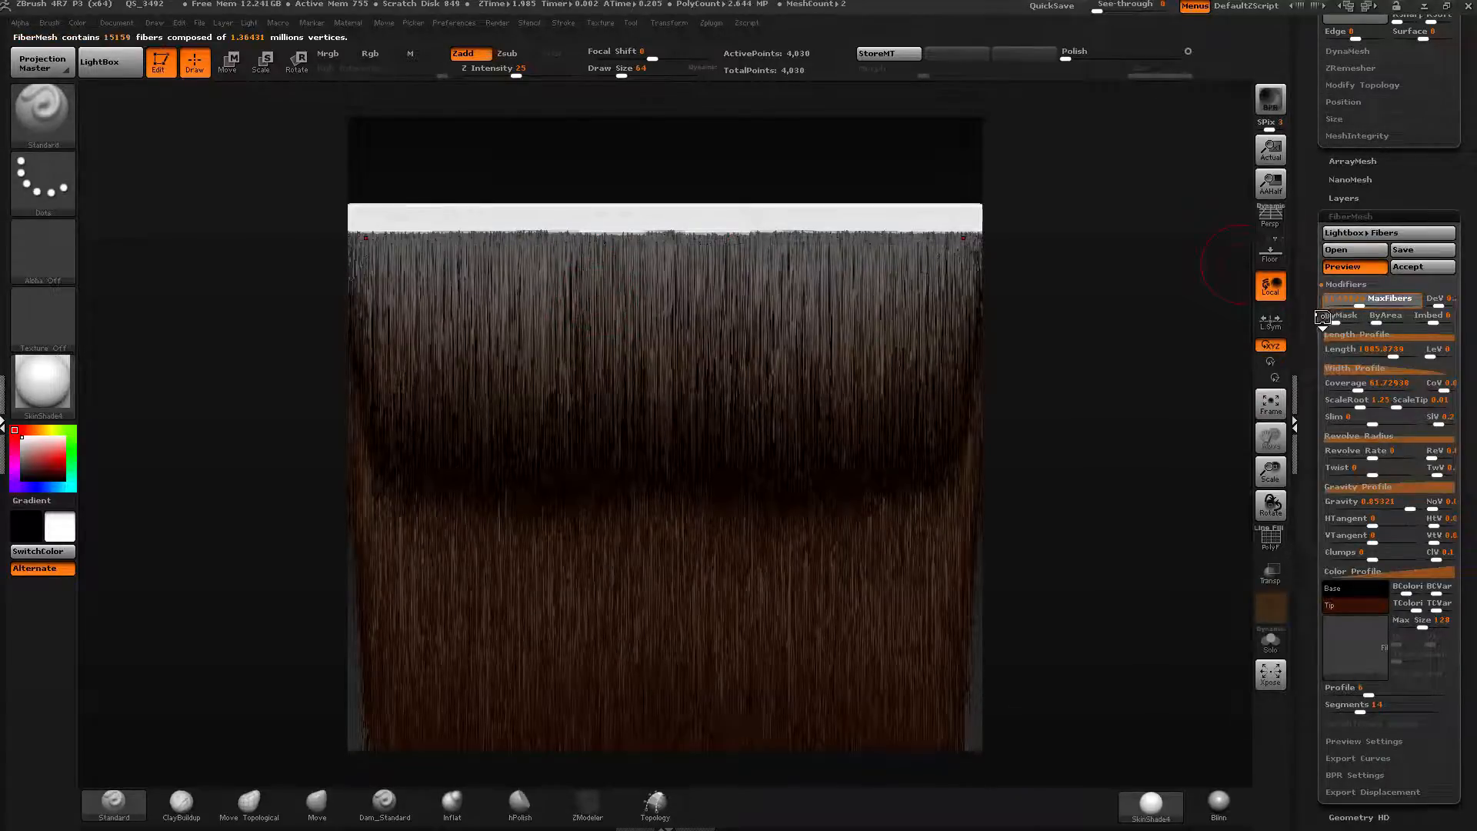
left_click(1351, 301)
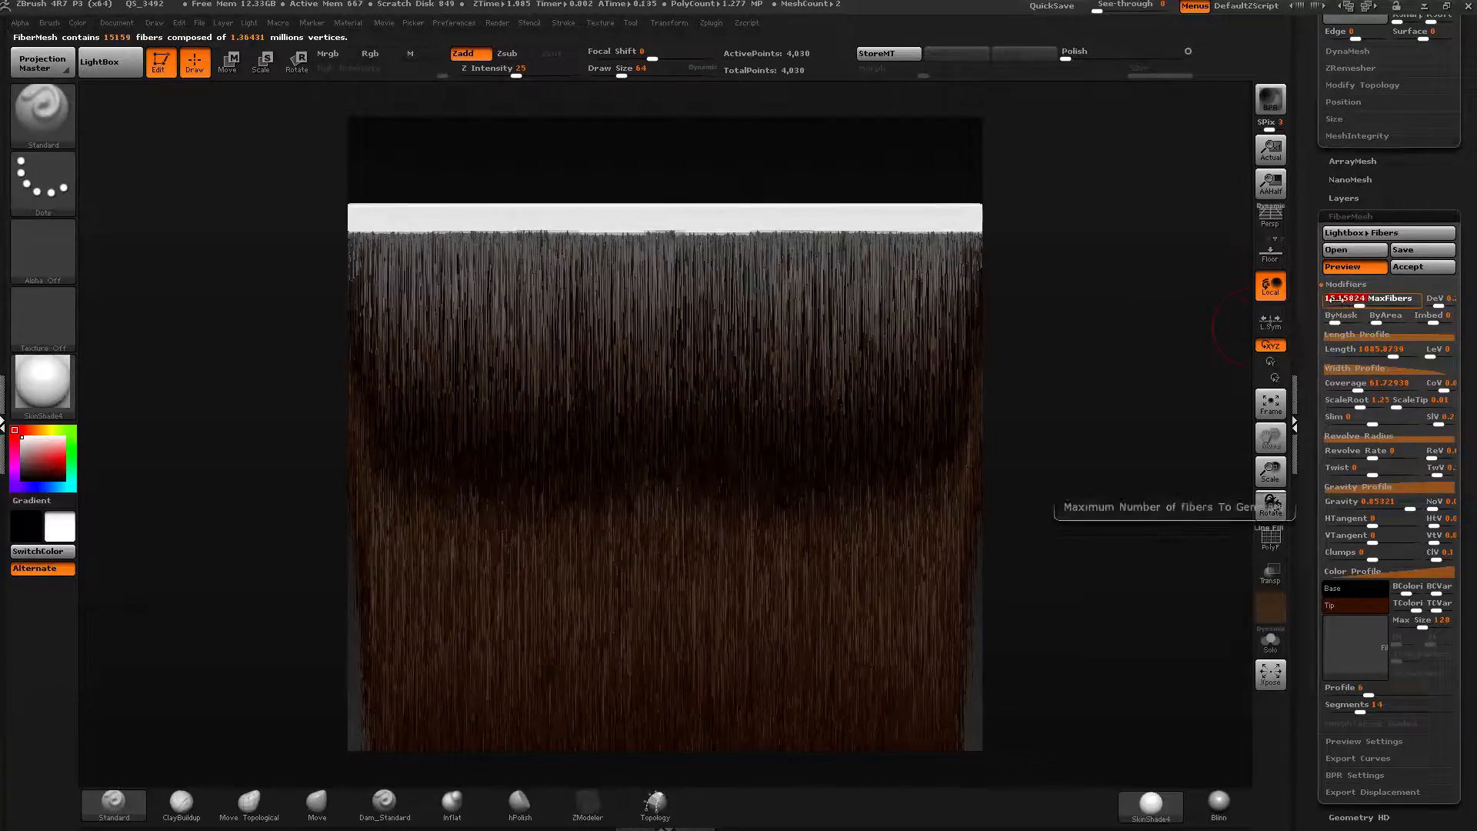
Frame the strip's fibers and accept the FiberMesh preview as a new fiber subtool.
left_click_drag(1144, 356, 1023, 368)
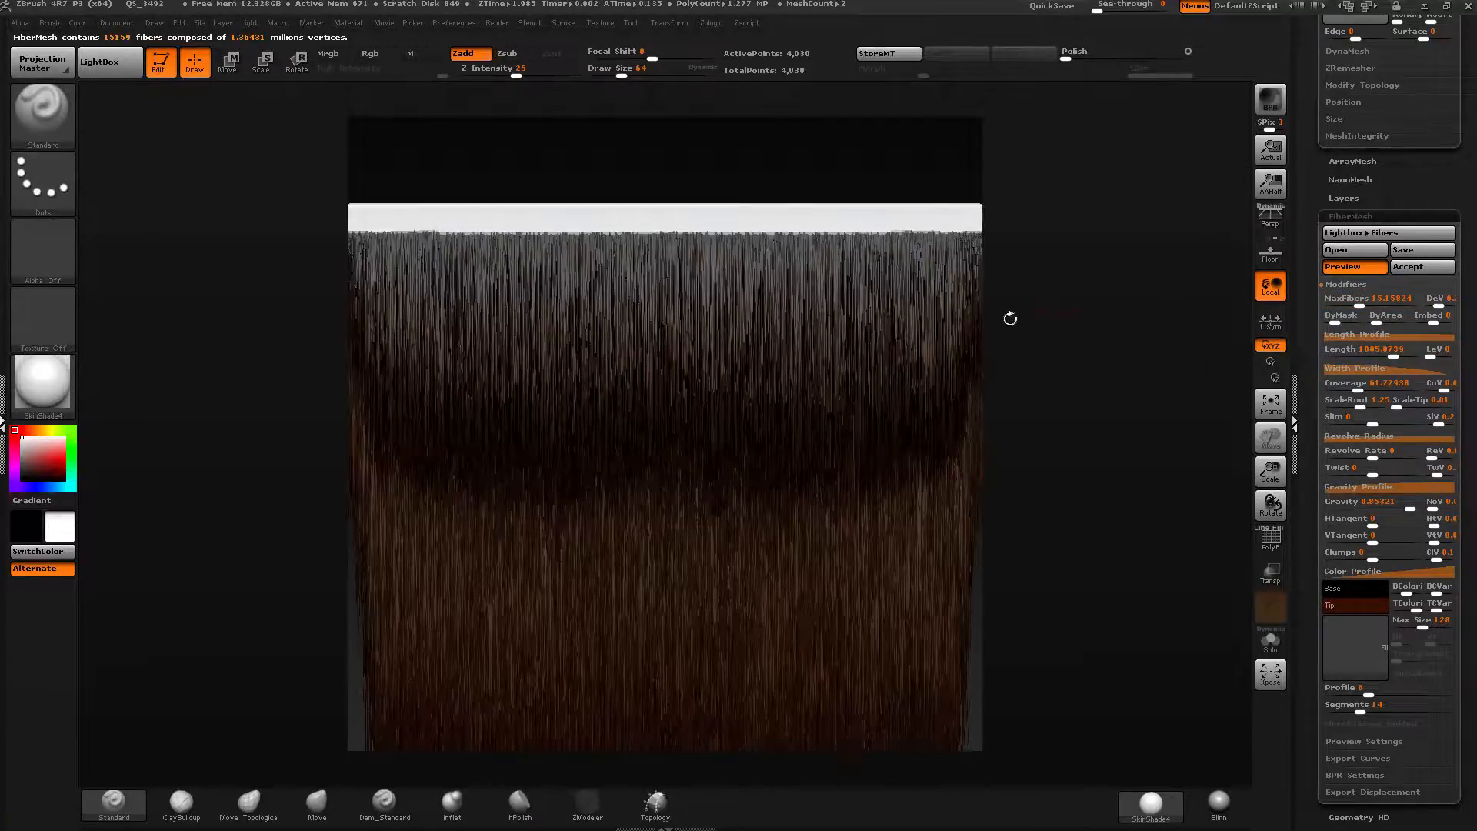
key("f")
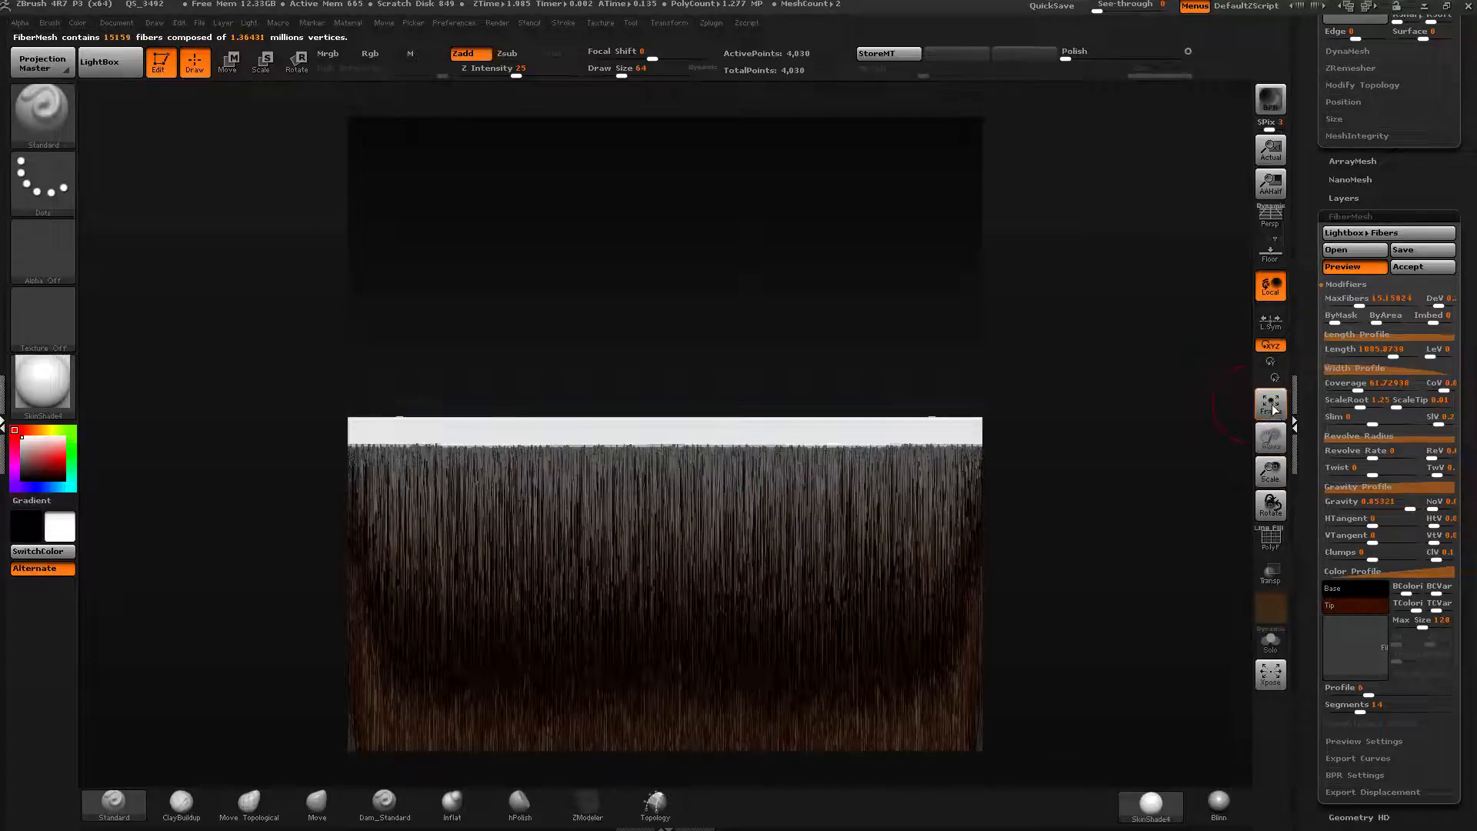
left_click_drag(1111, 429, 1128, 101)
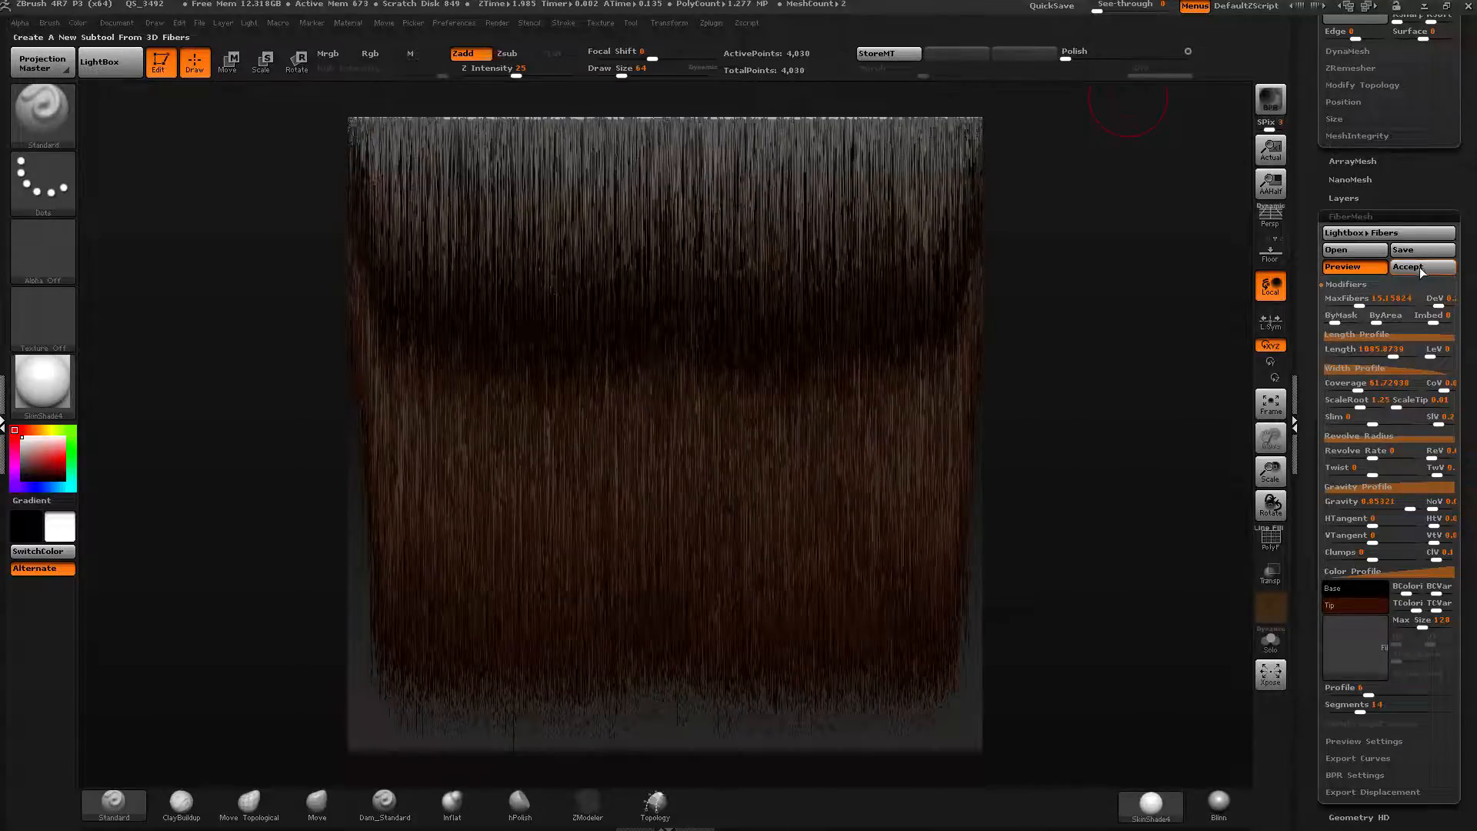
left_click(1421, 267)
left_click(1182, 303)
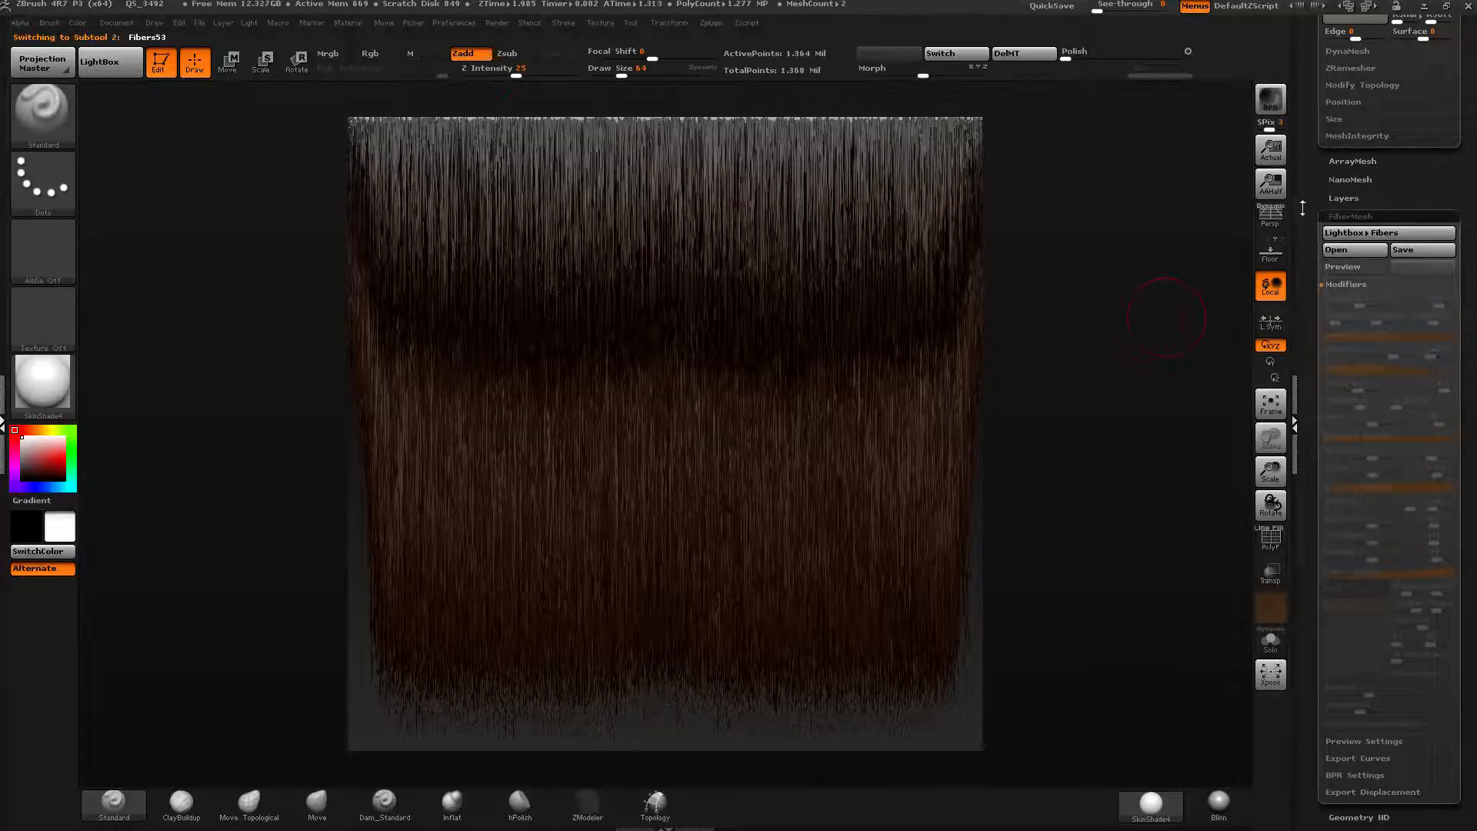
Open the SubTool list and set the brush draw size to 325.
scroll(1344, 382, "up", 10)
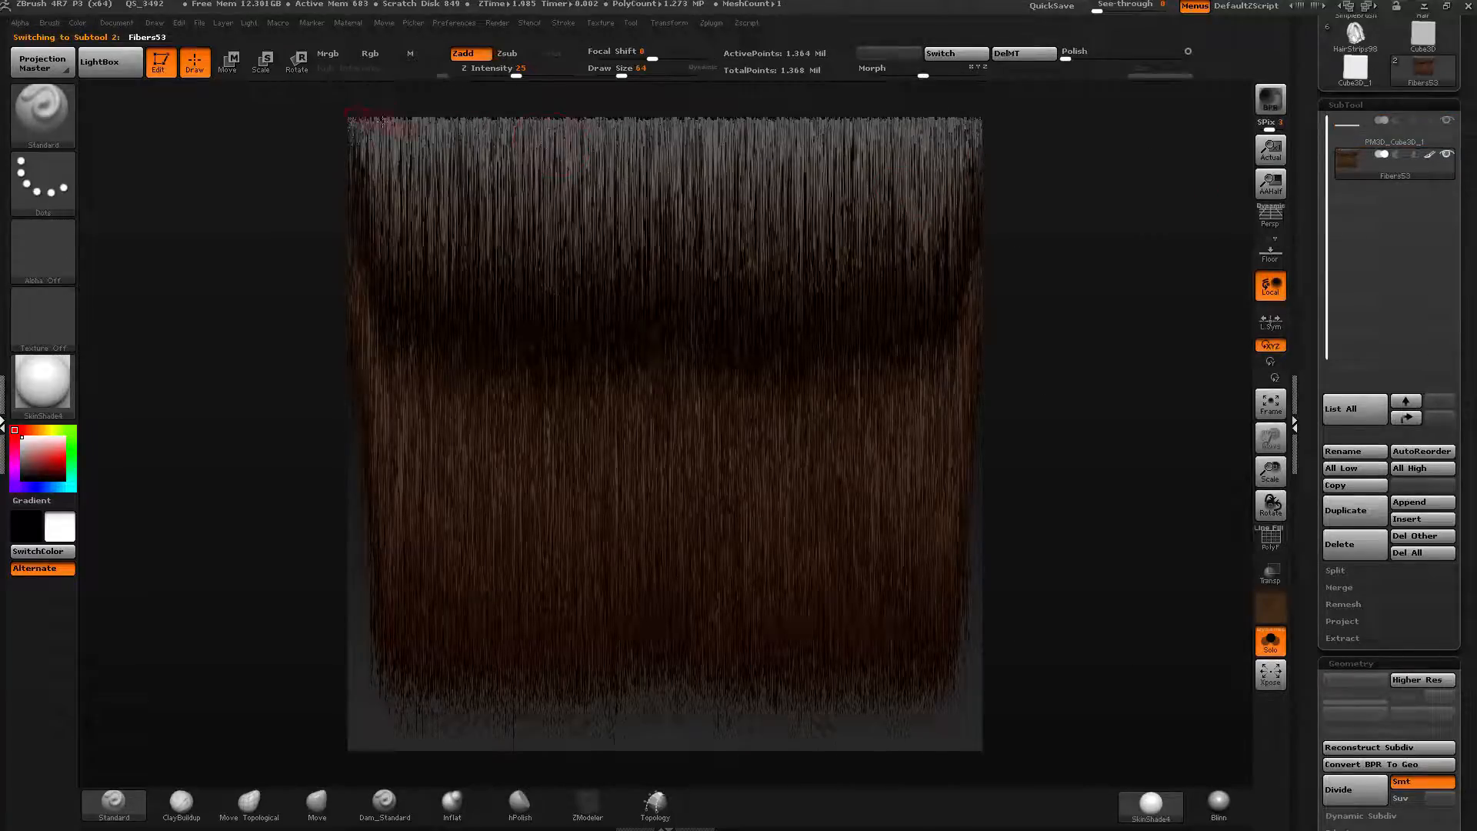
key("ctrl")
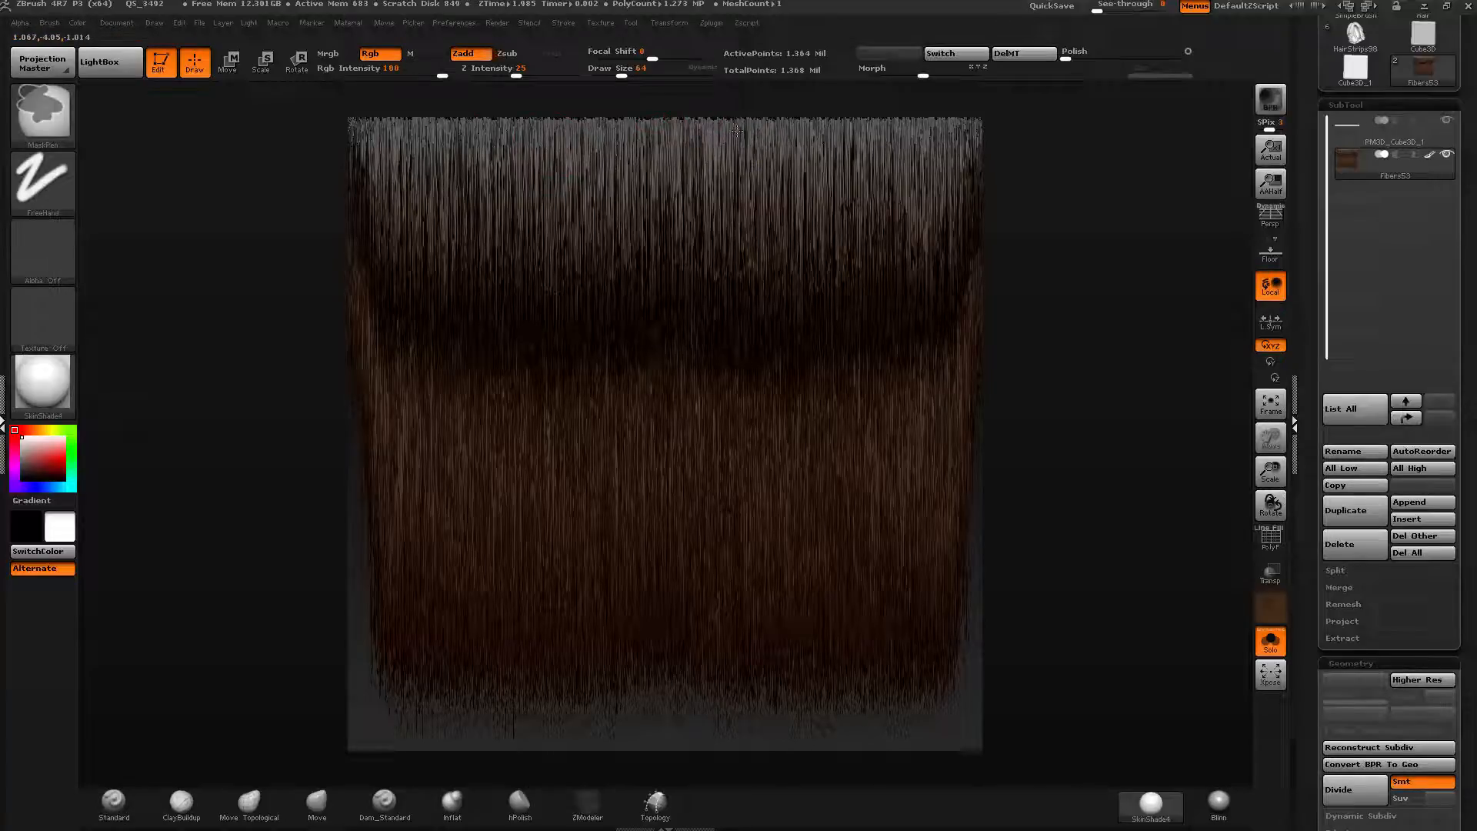
right_click_drag(737, 131, 739, 125, "ctrl")
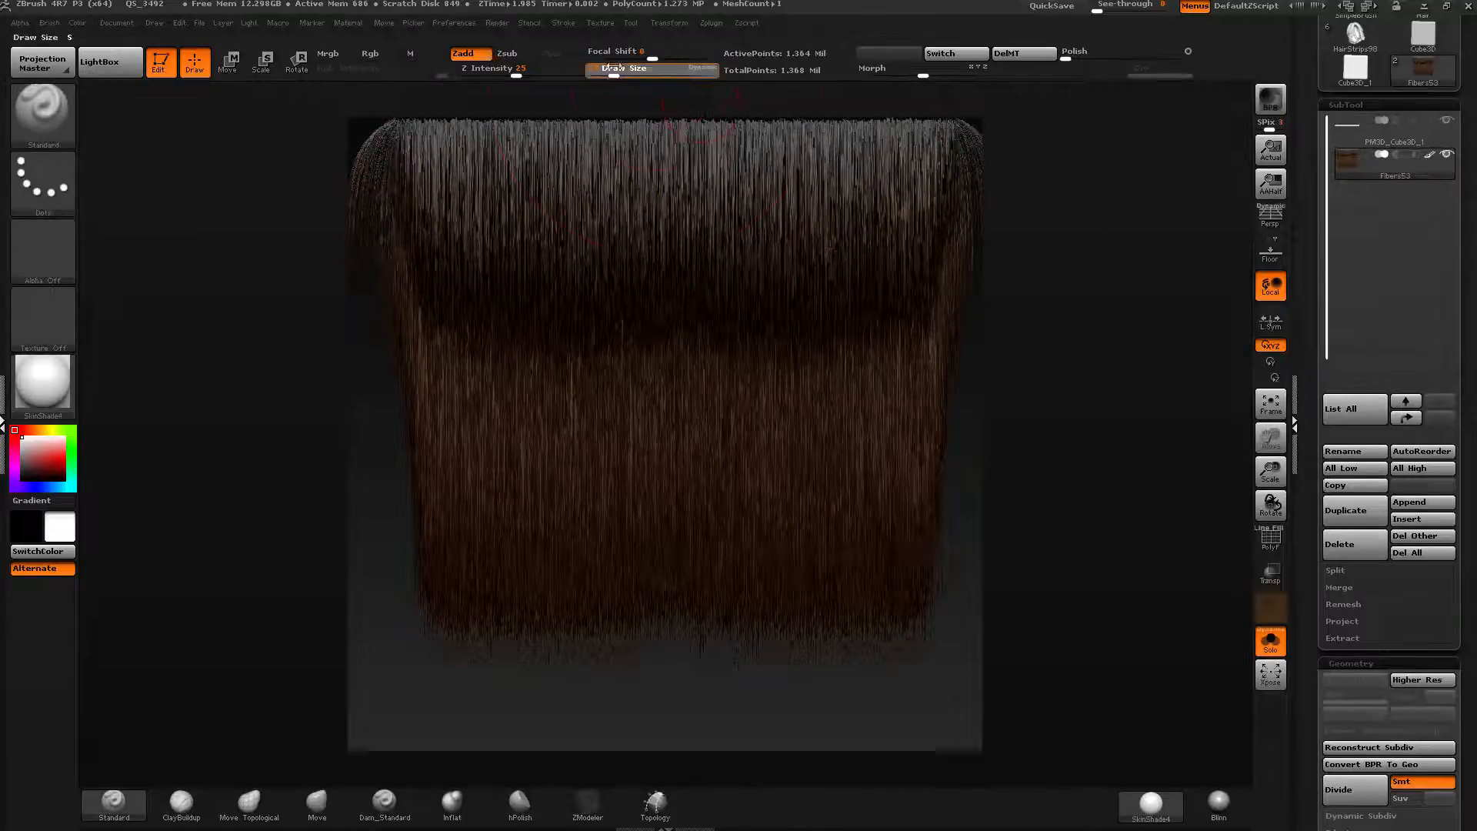
left_click_drag(625, 69, 661, 68)
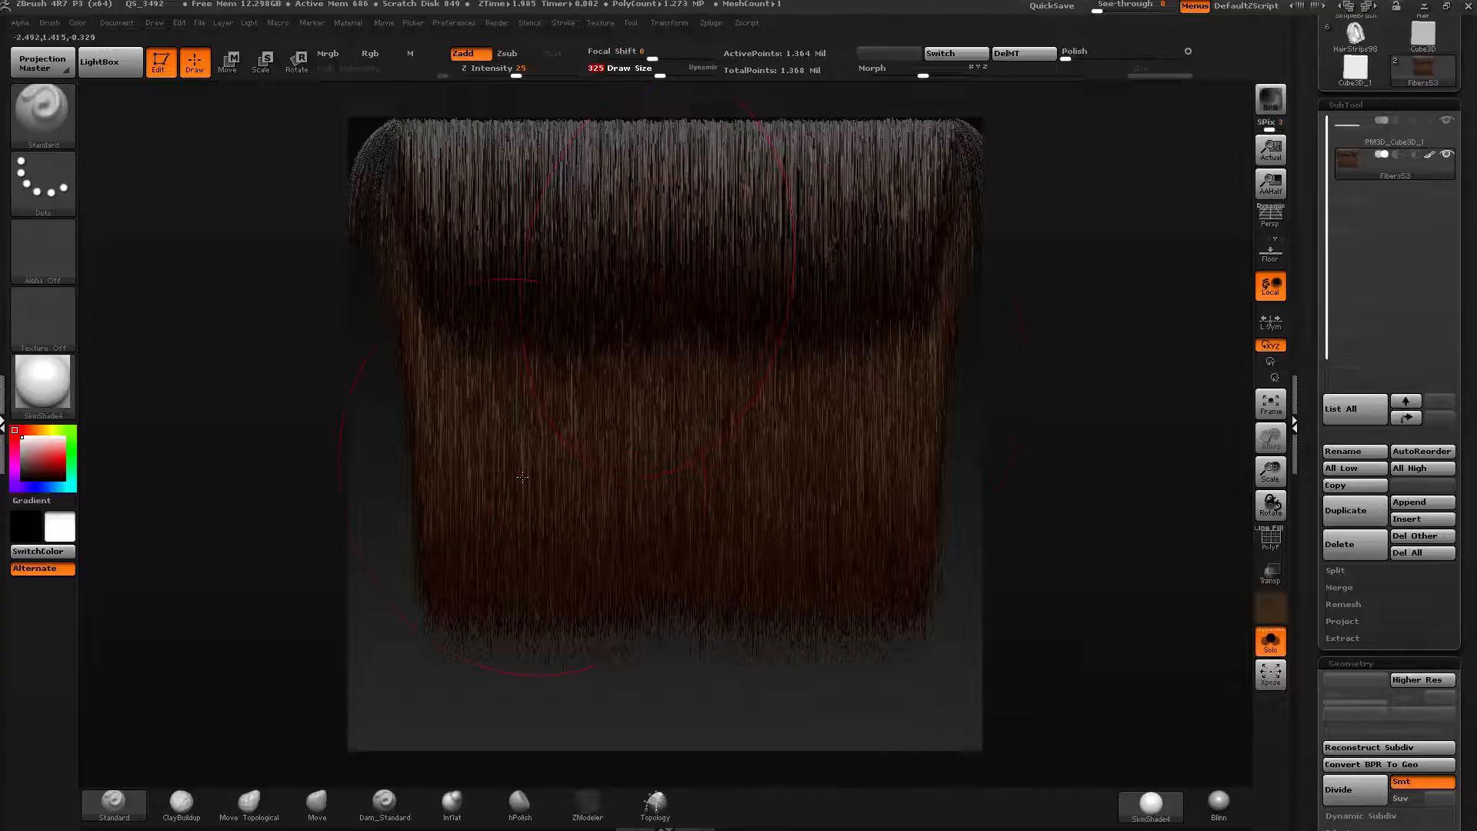
Draw a transpose line down the left edge of the fibers with the Move tool.
key("w")
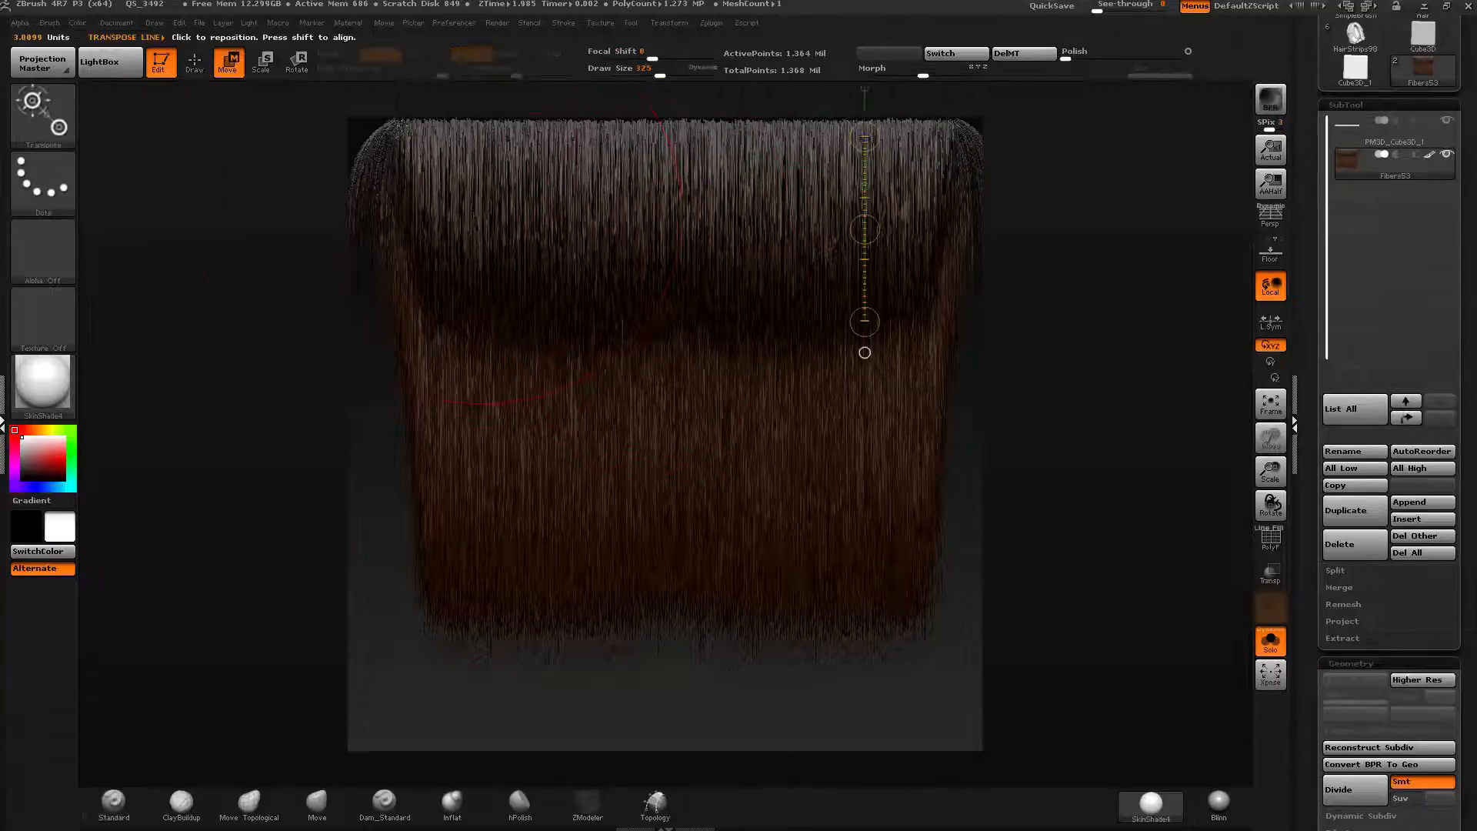
left_click_drag(398, 119, 398, 475)
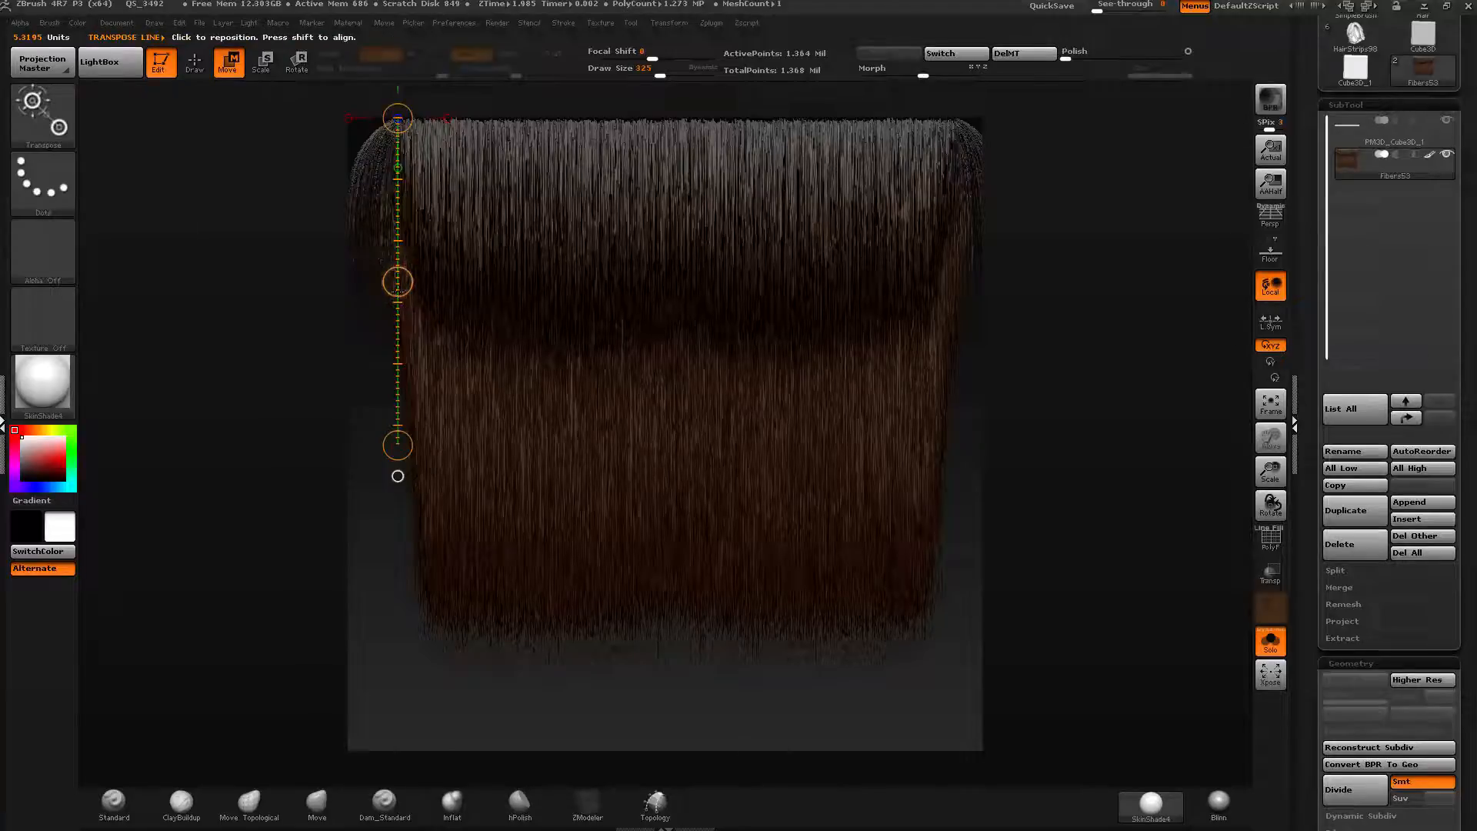
left_click_drag(397, 284, 395, 285)
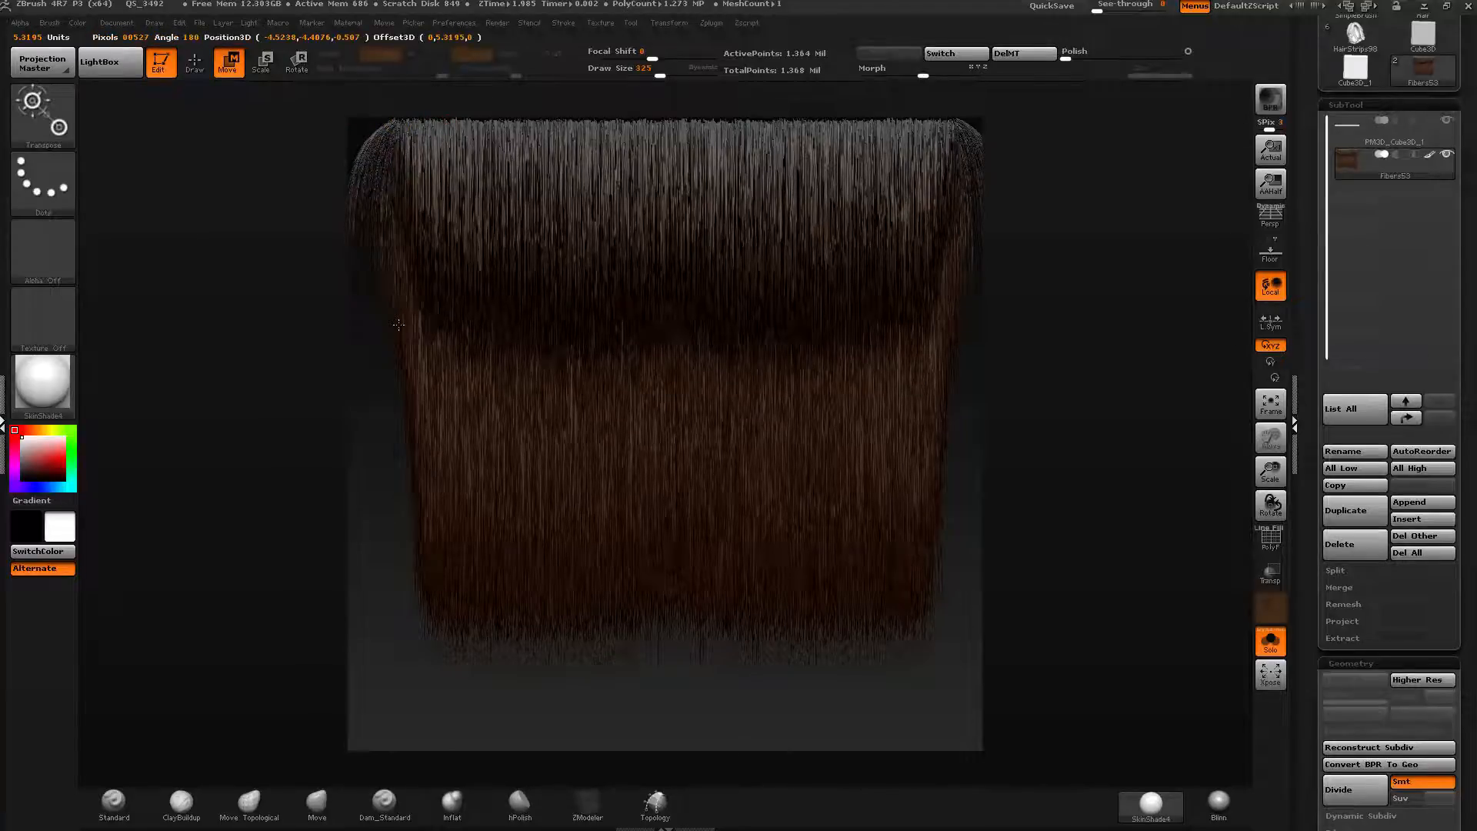
left_click_drag(399, 324, 398, 326)
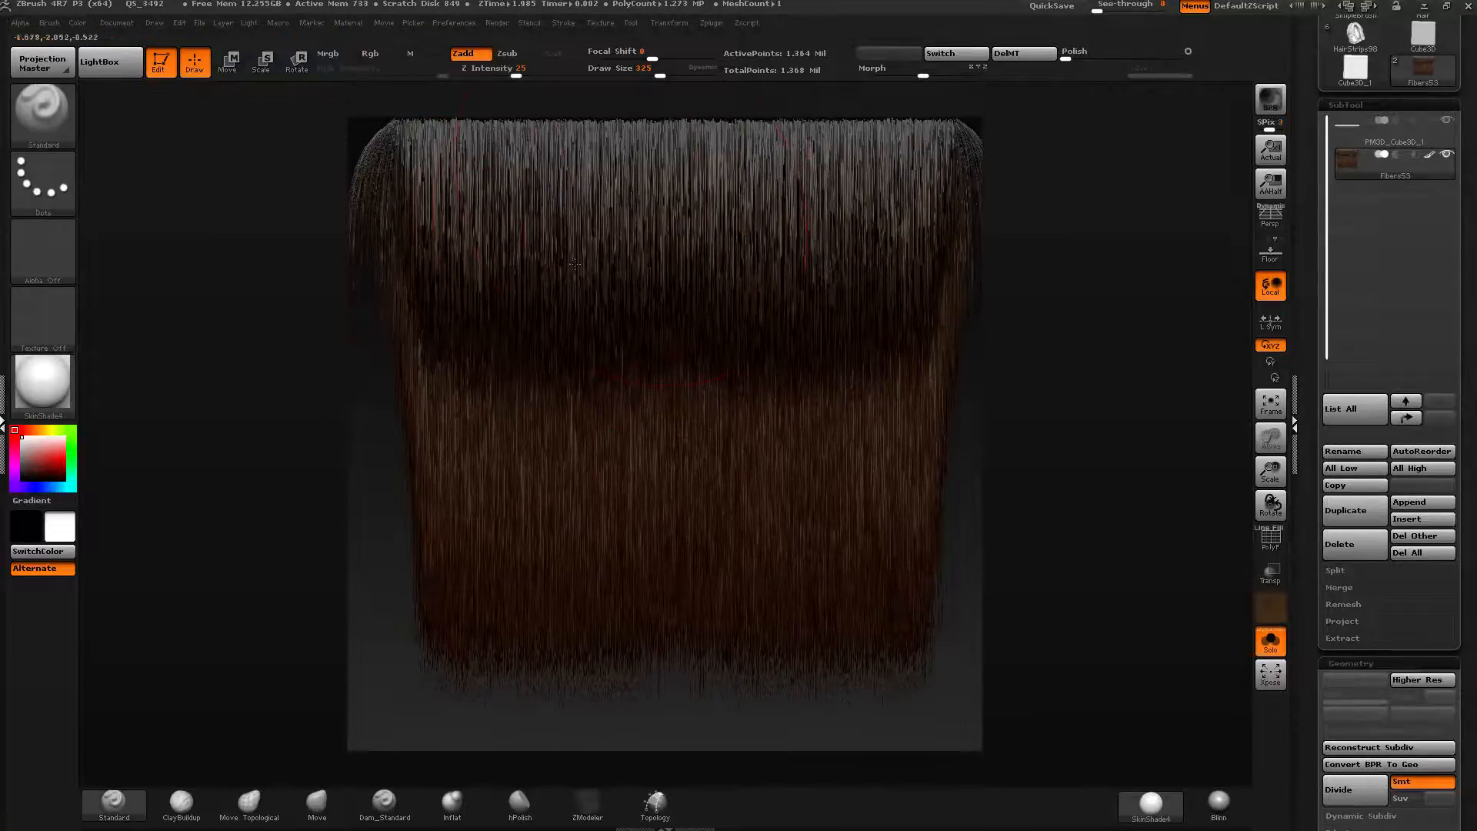
Switch back to drawing, select the Move brush, set its draw size to 370, and undo the last change.
key("q")
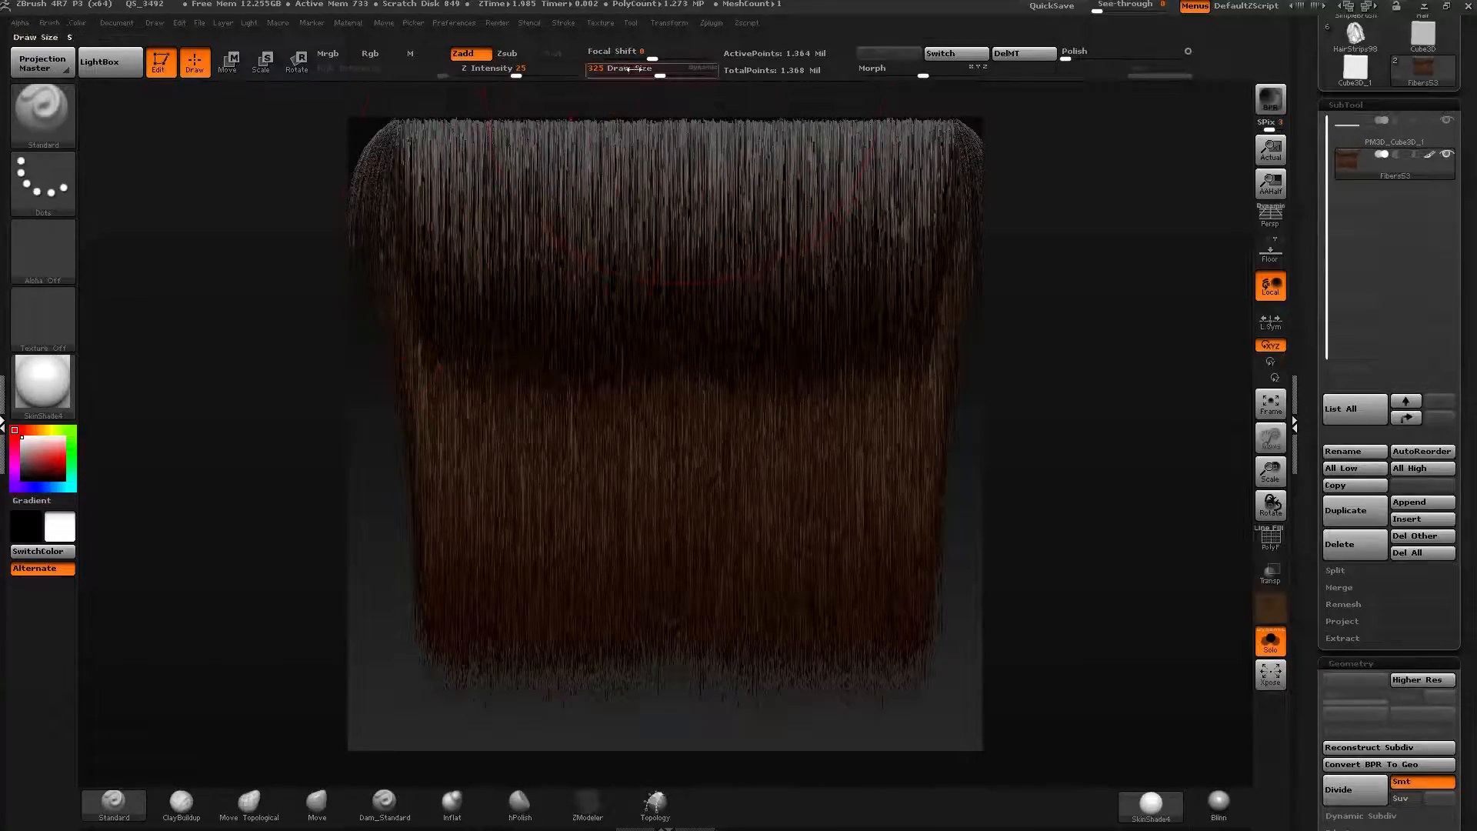
left_click(317, 802)
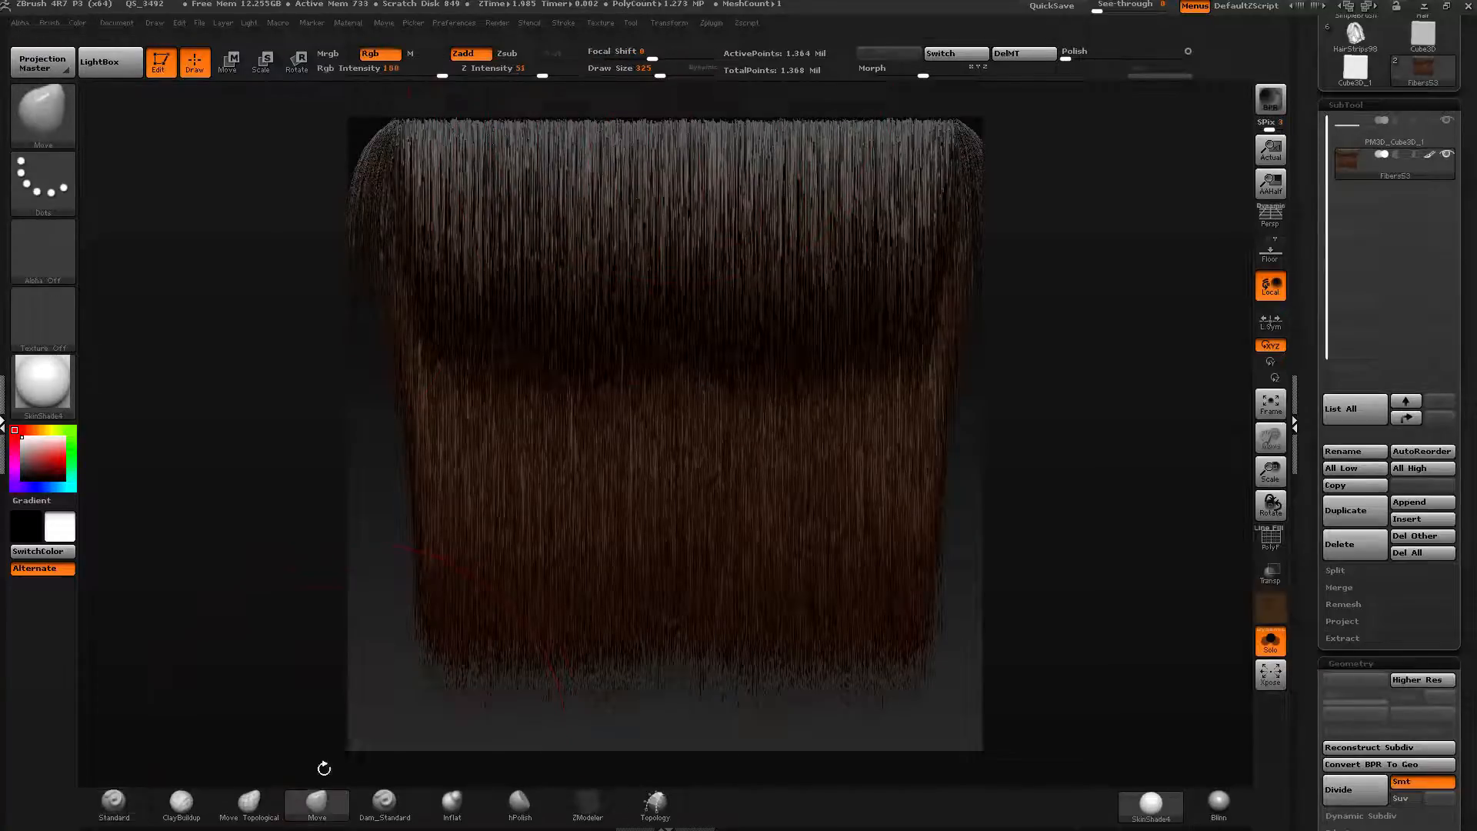
left_click(666, 73)
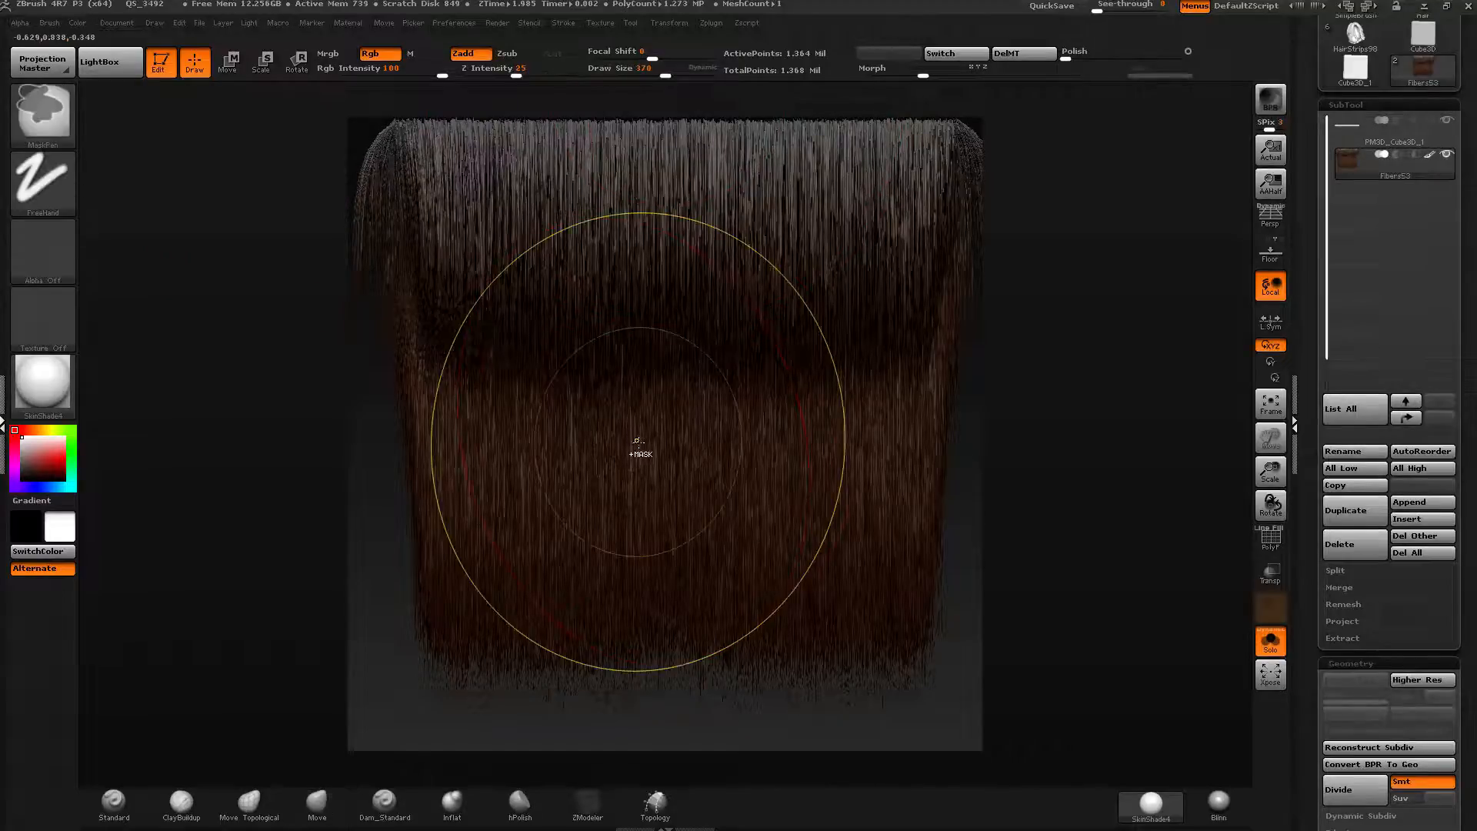
key("ctrl+z")
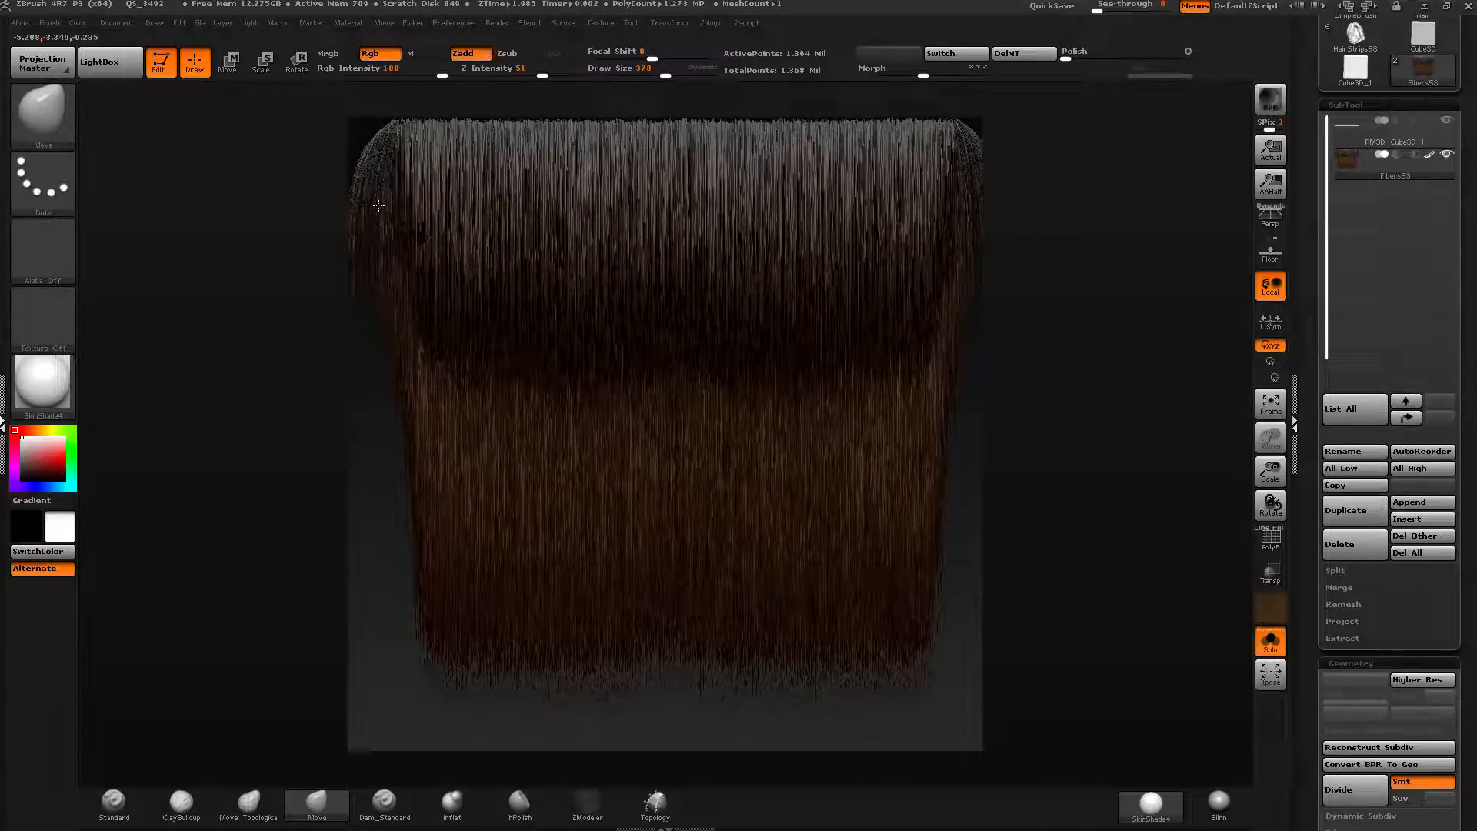
Push the fibers at the strip's left edge and bottom with the Move brush at draw sizes 192 and 332.
left_click_drag(379, 205, 394, 205)
left_click_drag(666, 73, 645, 73)
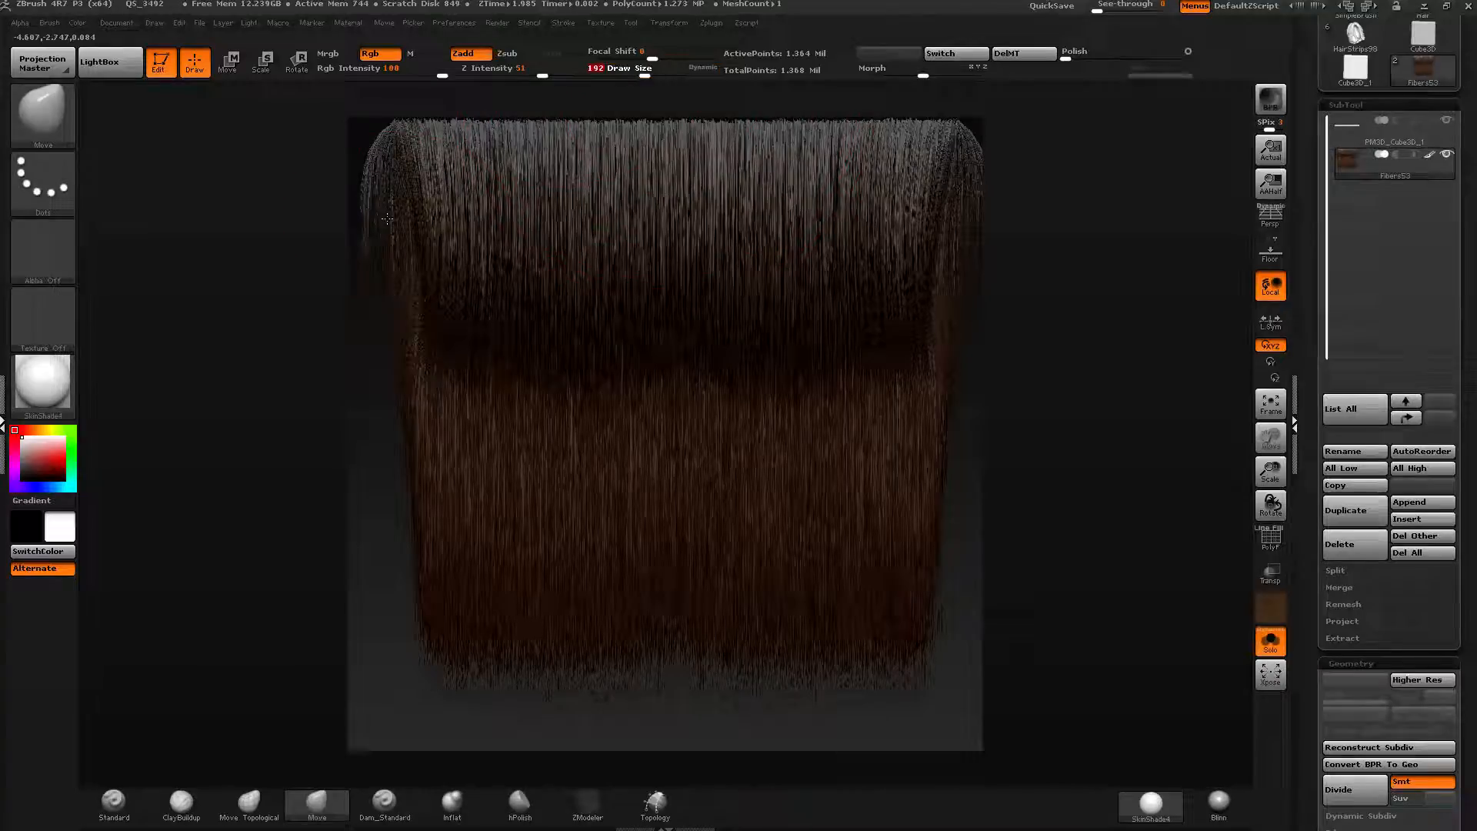
left_click_drag(387, 218, 375, 218)
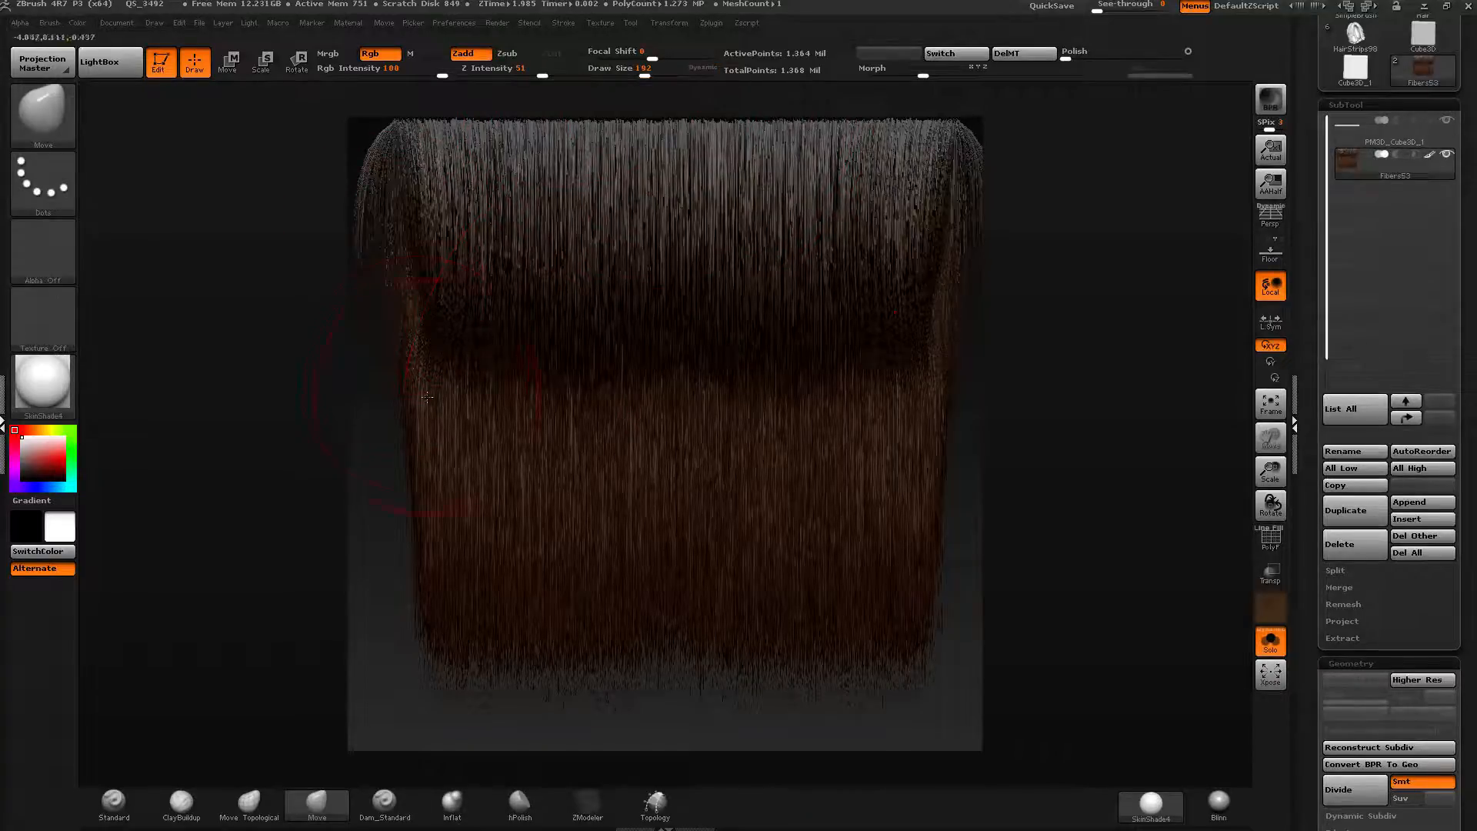
left_click_drag(646, 72, 661, 72)
left_click_drag(450, 639, 433, 628)
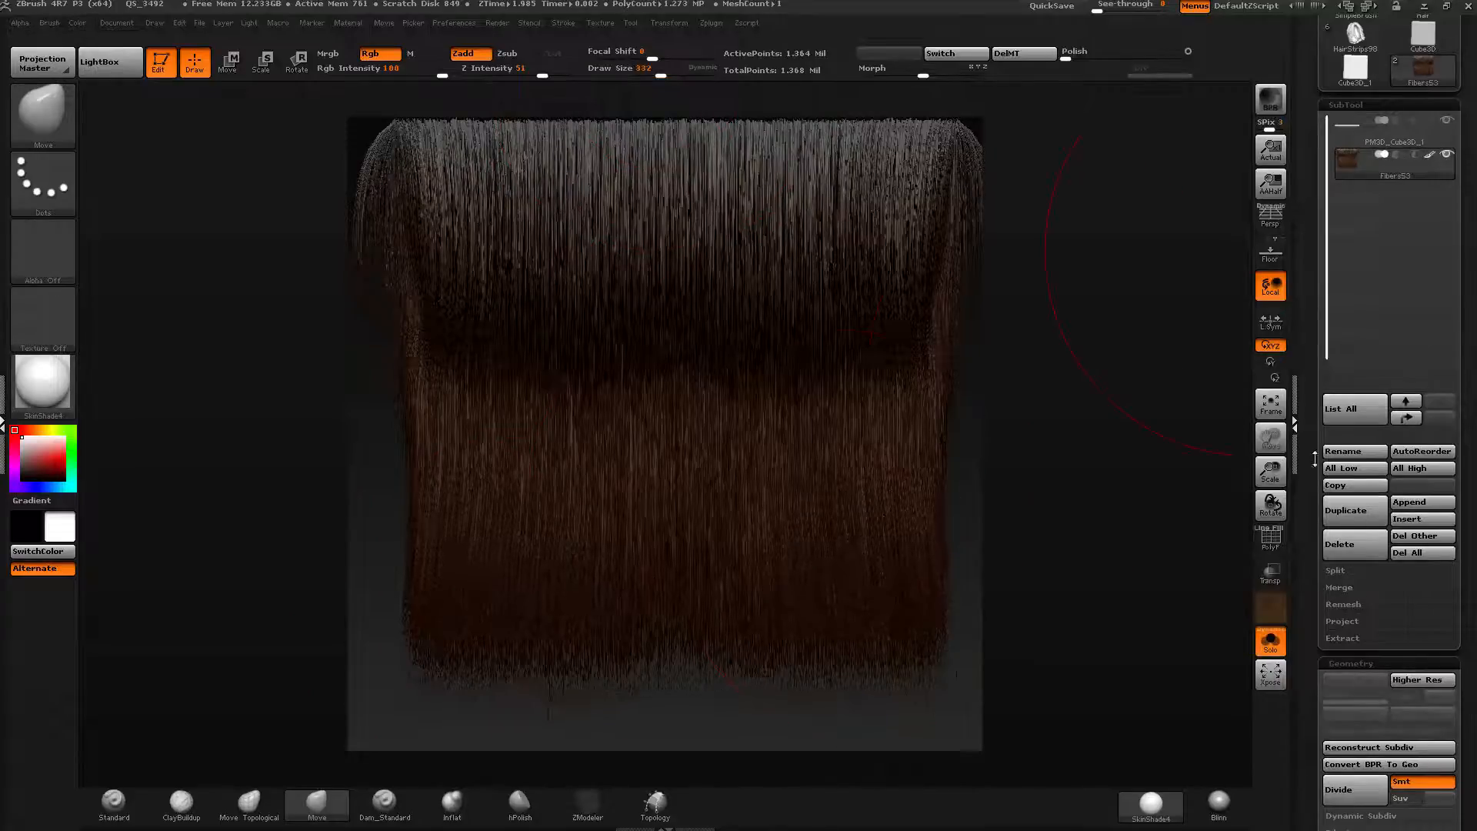
Delete the fiber subtool and turn the FiberMesh preview back on for the strip.
left_click(1359, 541)
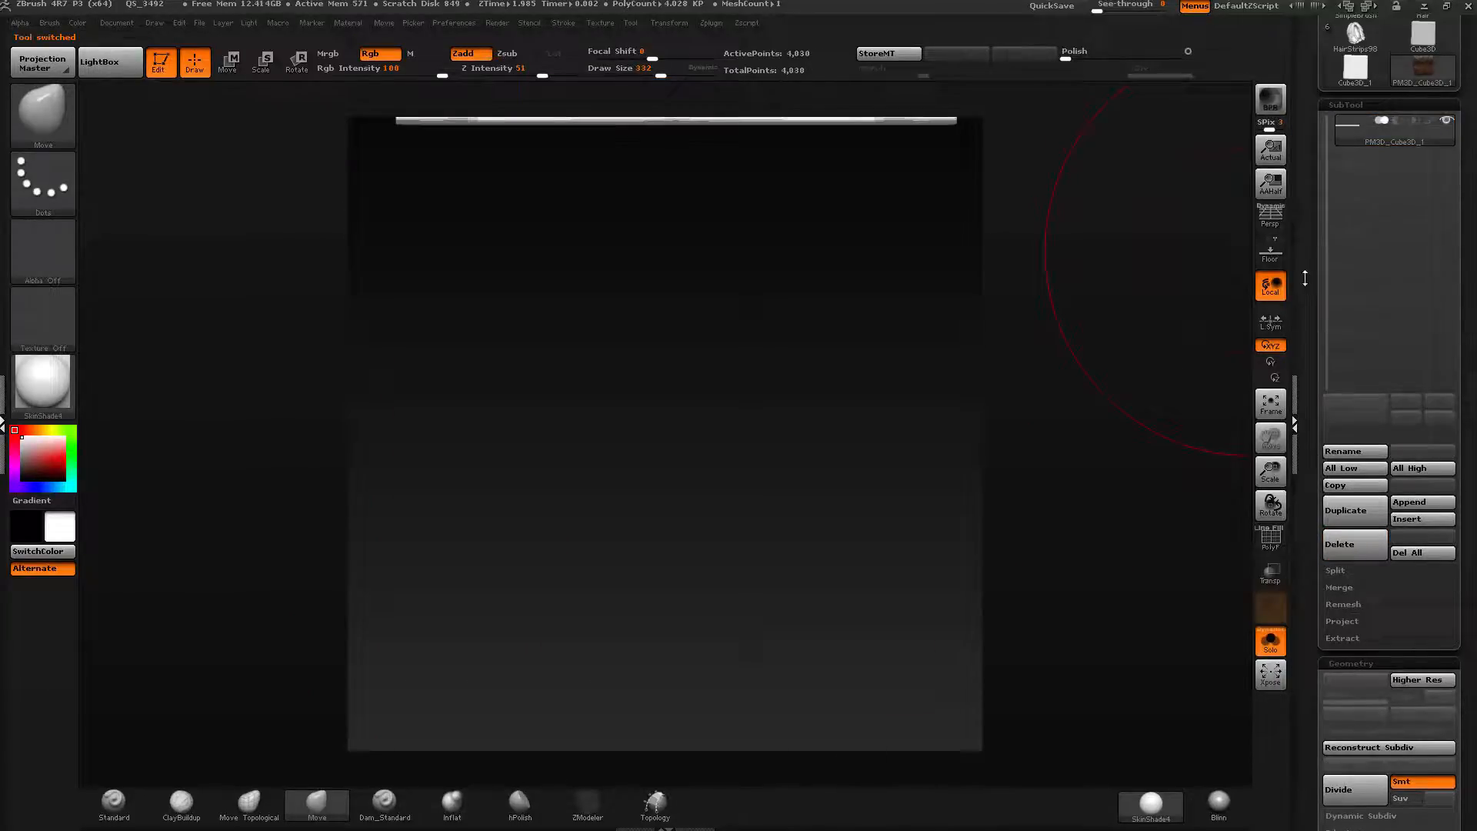
left_click_drag(1304, 277, 1325, 191)
scroll(1339, 223, "down", 5)
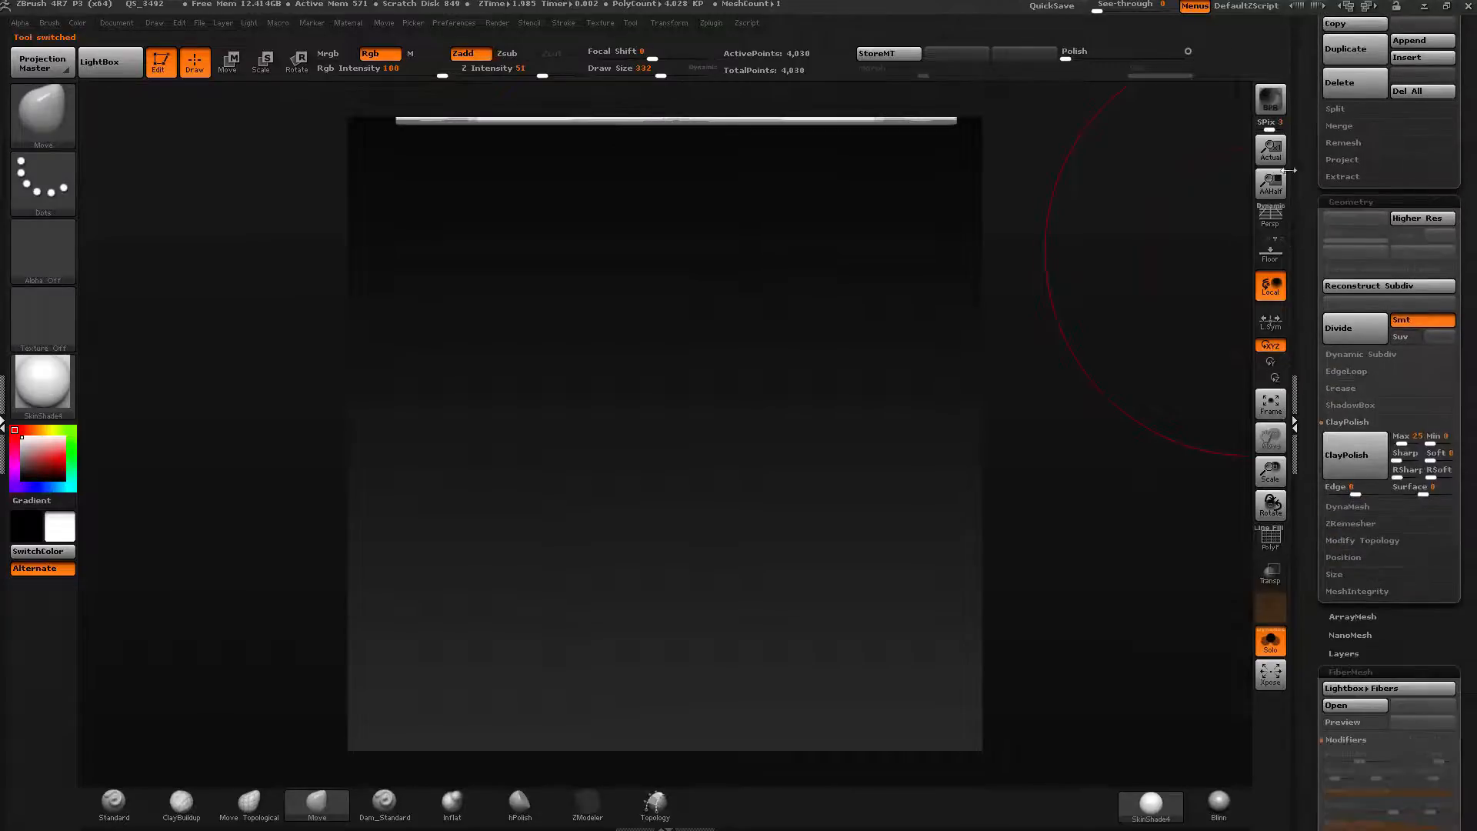
left_click(1341, 720)
left_click_drag(1309, 632, 1314, 529)
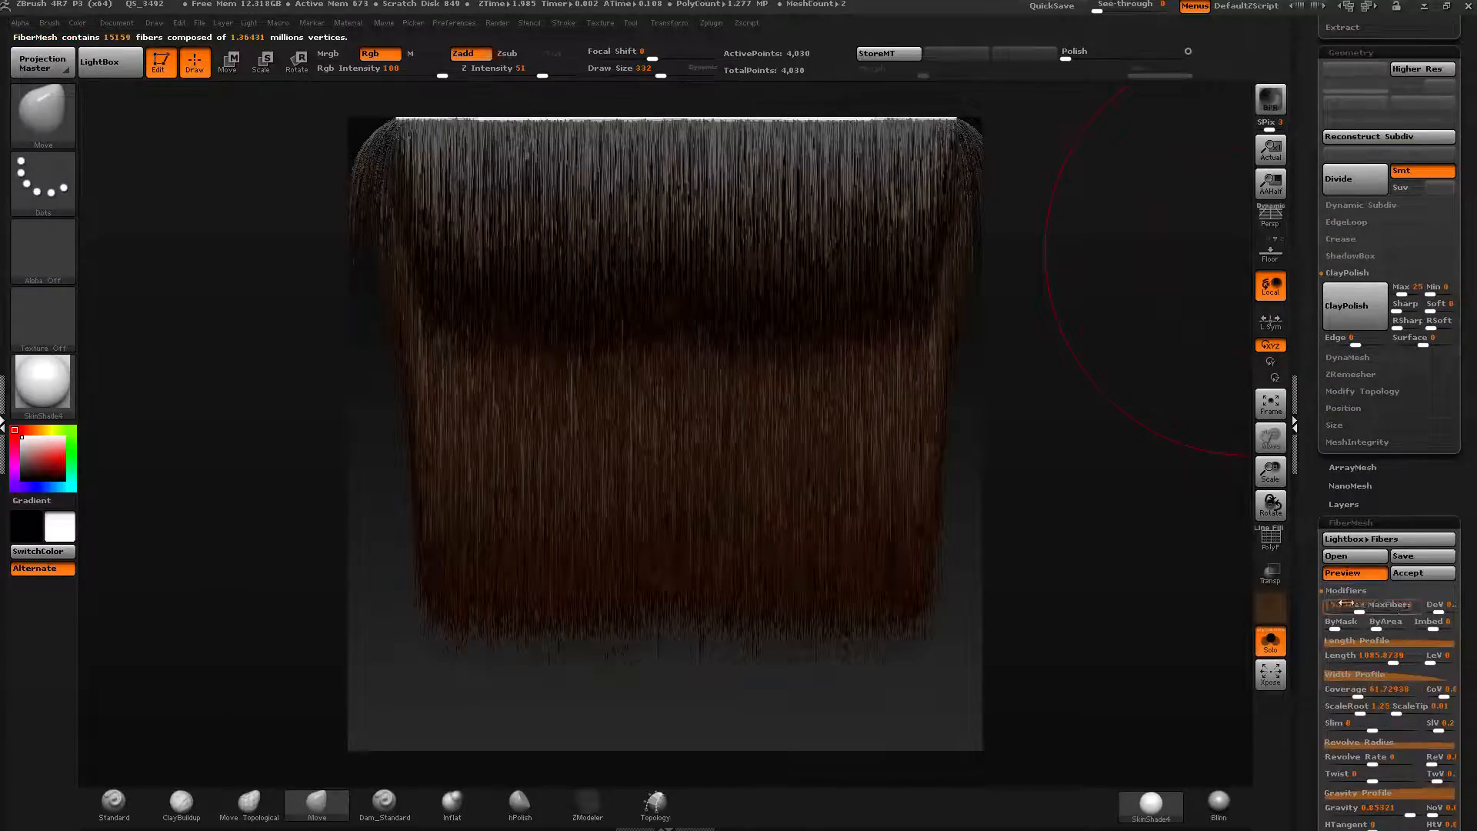
Lower MaxFibers to about 2.06 and accept the fibers, declining Fast Preview mode.
mouse_move(1378, 605)
left_mouse_down()
mouse_move(1301, 616)
mouse_move(1350, 621)
mouse_move(1329, 607)
mouse_move(1351, 609)
left_mouse_up()
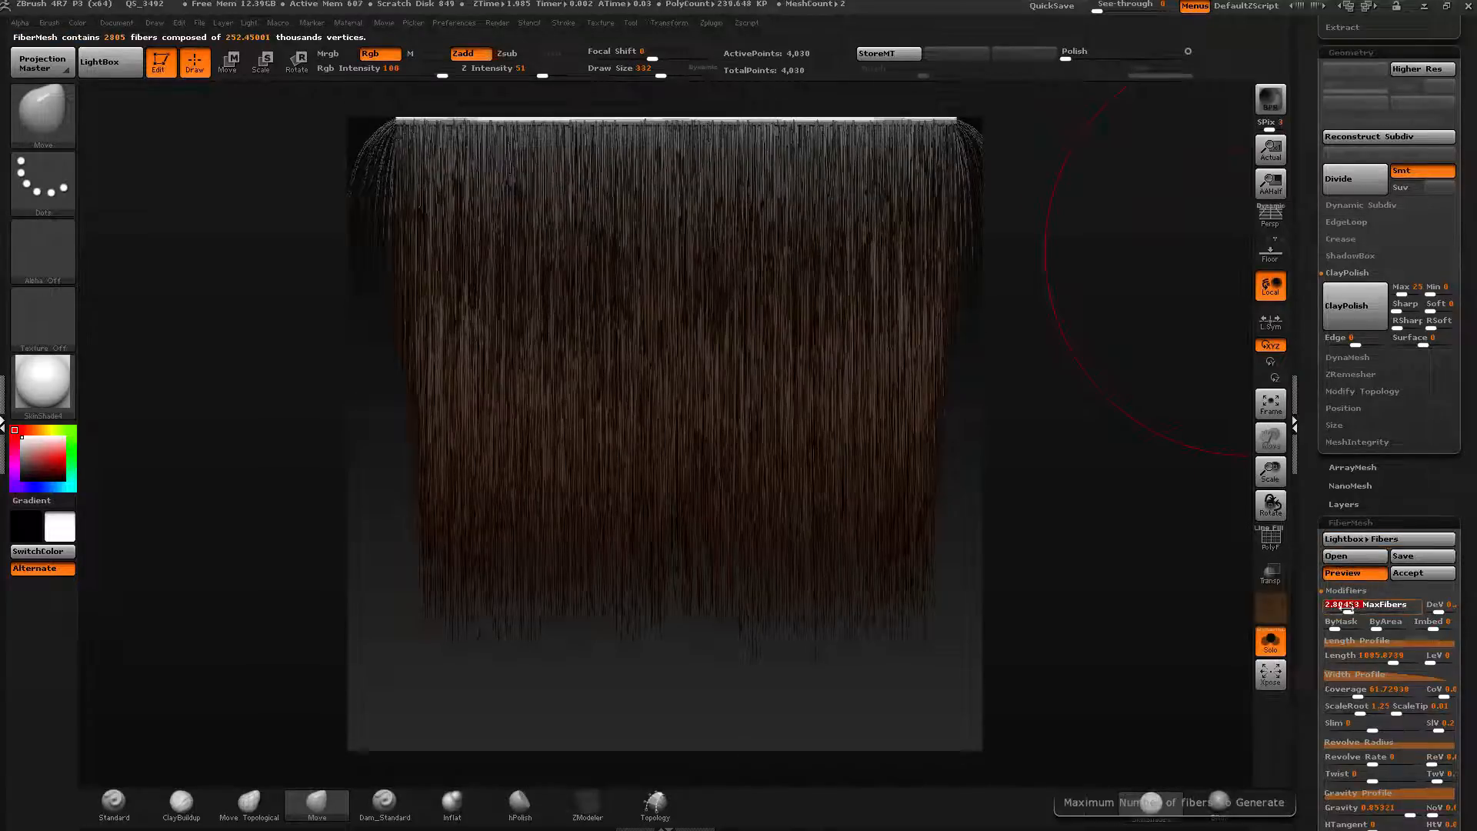
left_click(1402, 572)
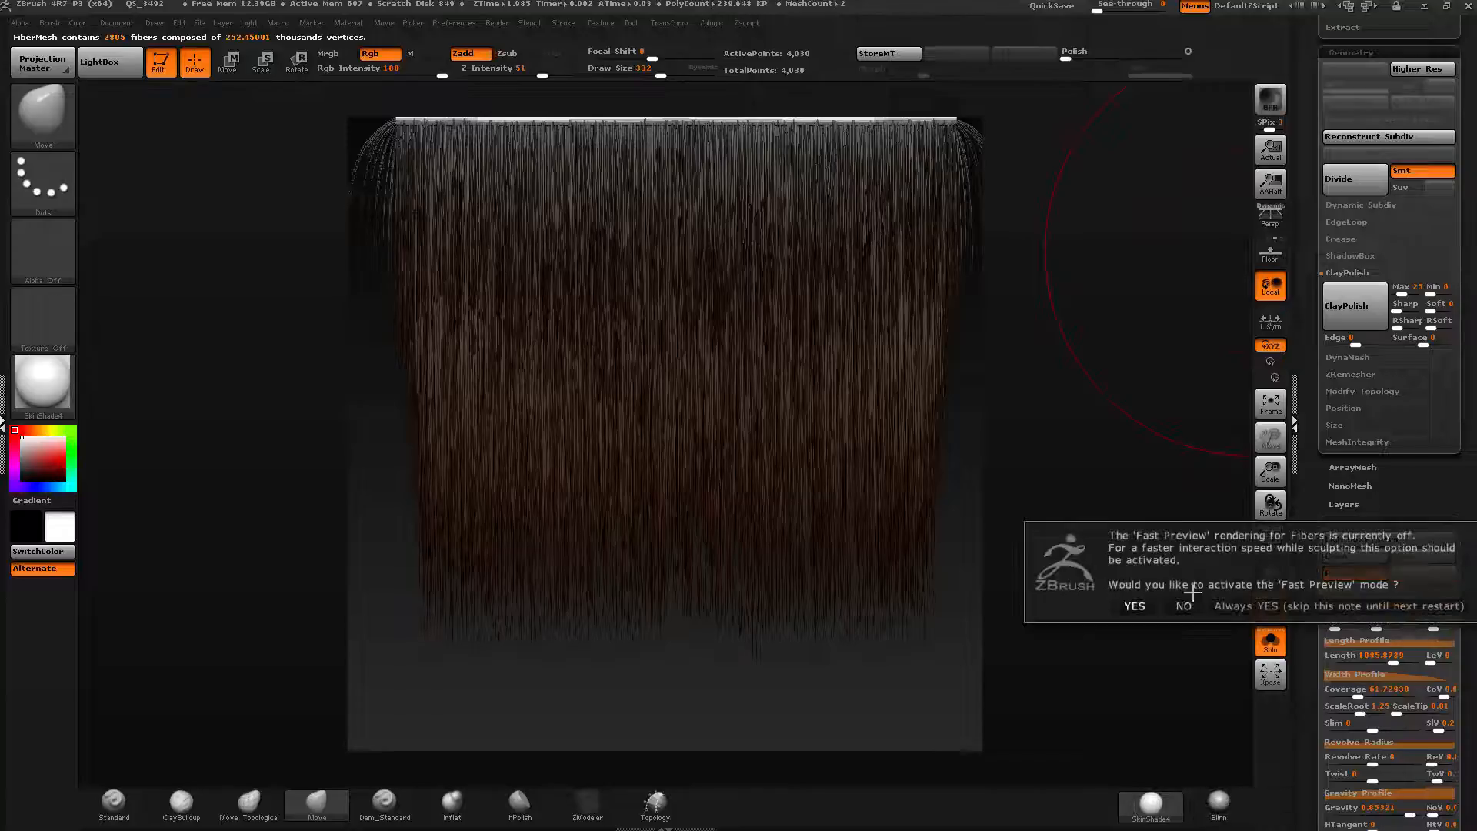
left_click(1182, 608)
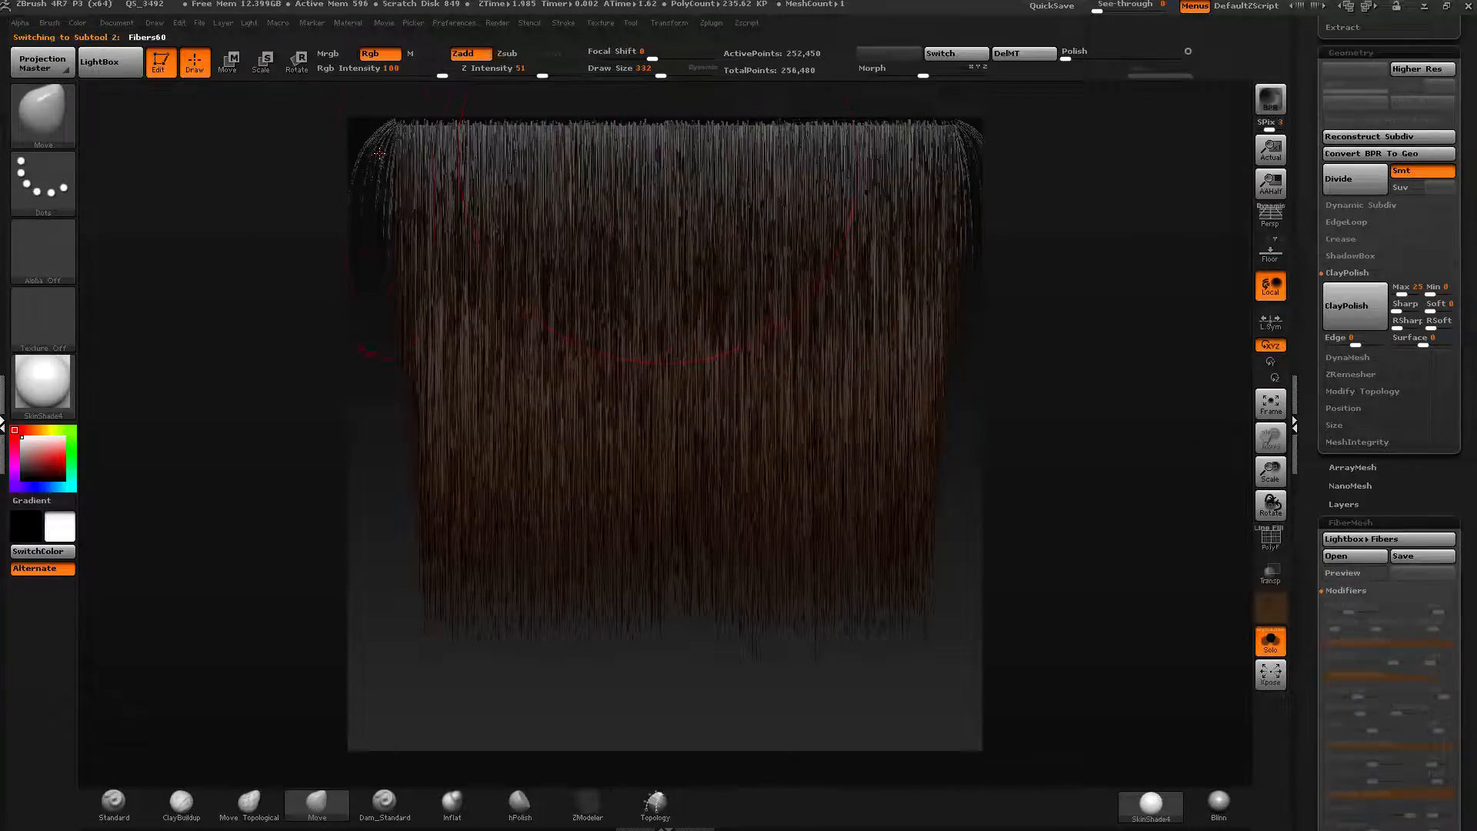
Shape the new fibers along the sides and bottom of the strip with Move brush strokes.
left_click_drag(361, 155, 465, 325)
left_click_drag(370, 195, 435, 279)
mouse_move(387, 347)
left_mouse_down()
mouse_move(412, 404)
mouse_move(446, 423)
left_mouse_up()
left_click_drag(577, 469, 555, 537)
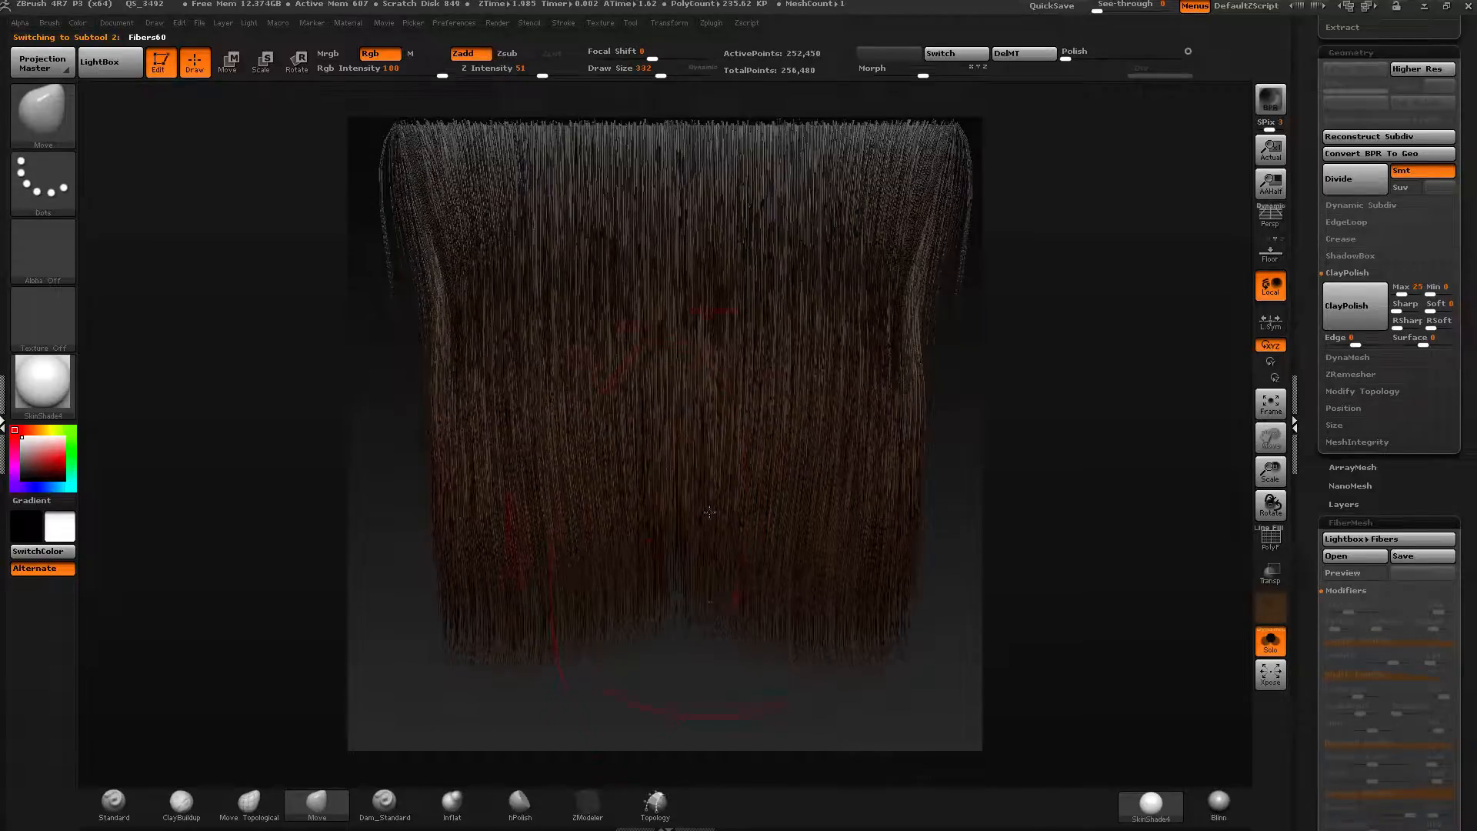
left_click_drag(709, 513, 717, 632)
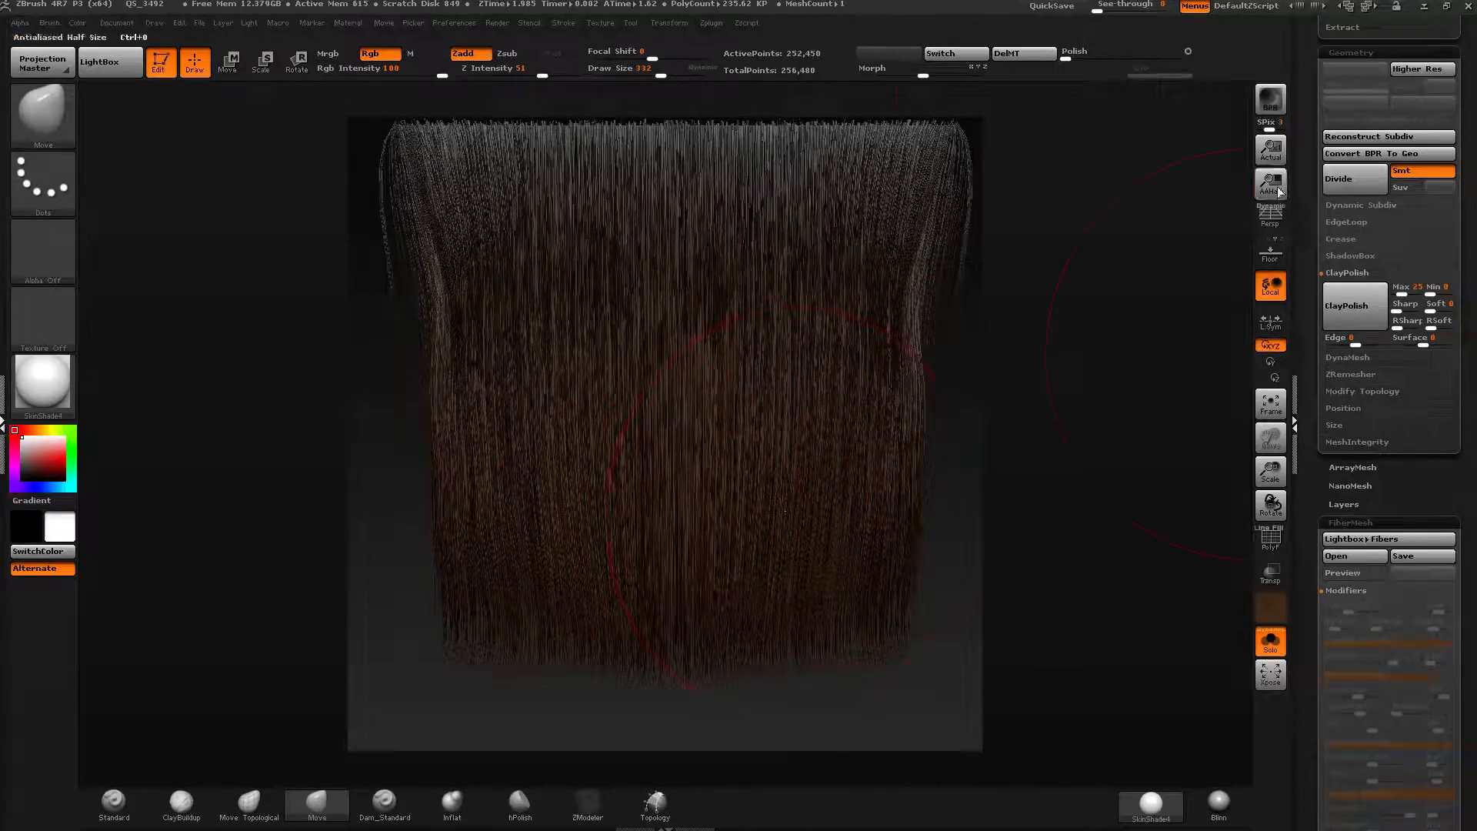
Render a BPR preview of the fibers to check their look.
key("shift+r")
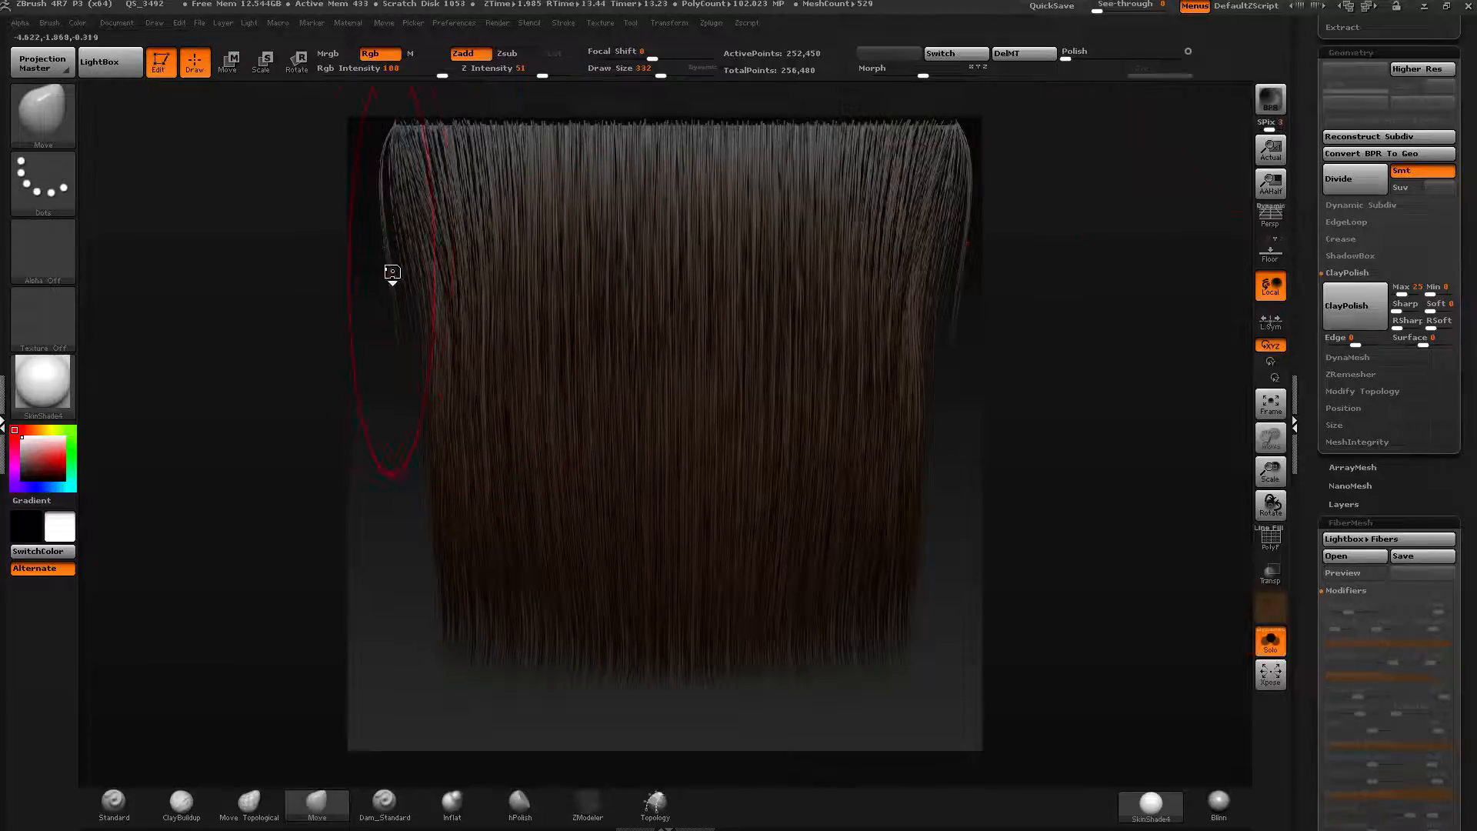
left_click_drag(388, 275, 304, 247)
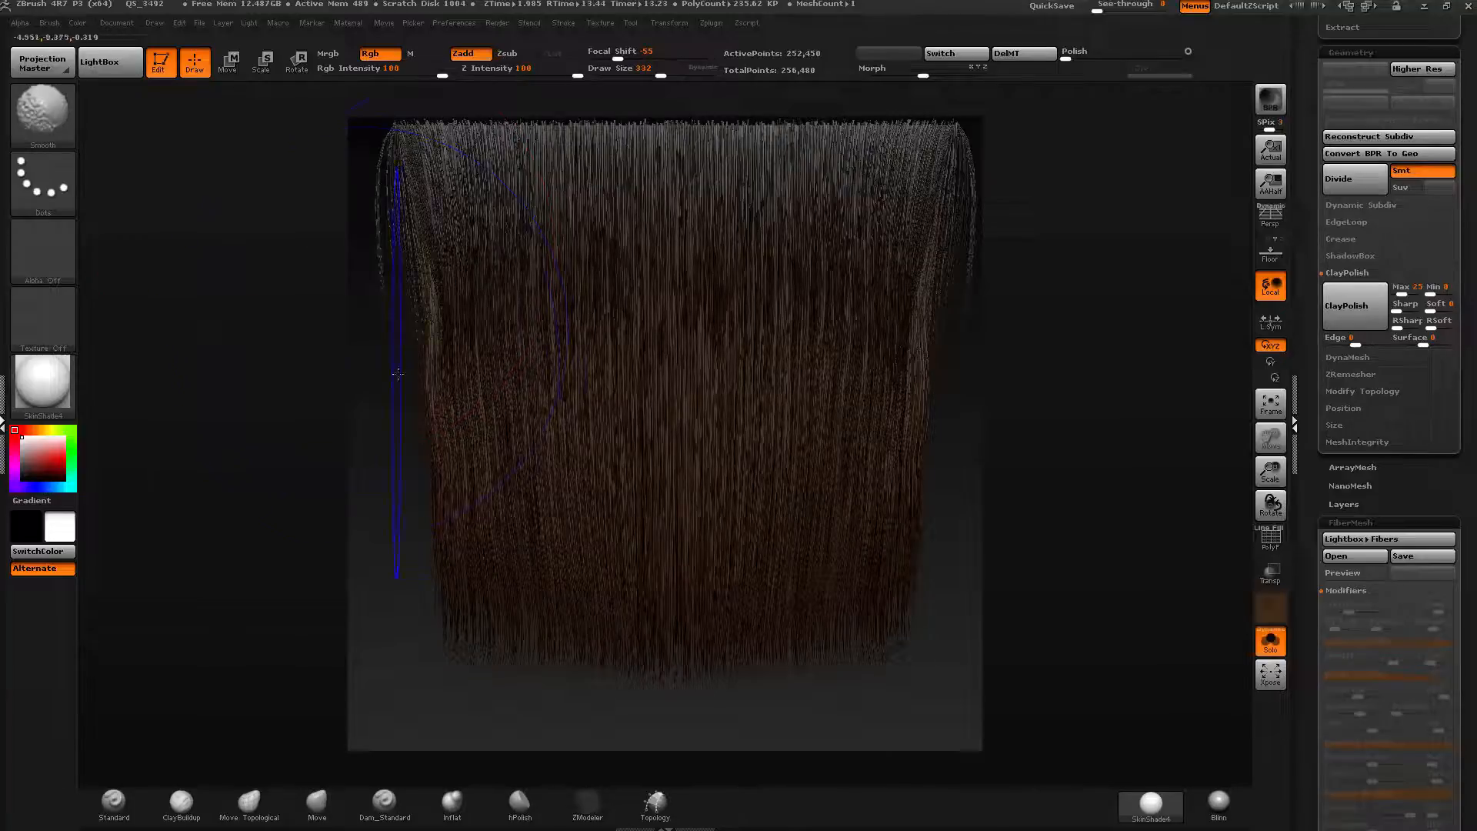
Refine the fiber edges and tips with more Move brush strokes at draw sizes 370 and 311.
left_click_drag(660, 76, 666, 75)
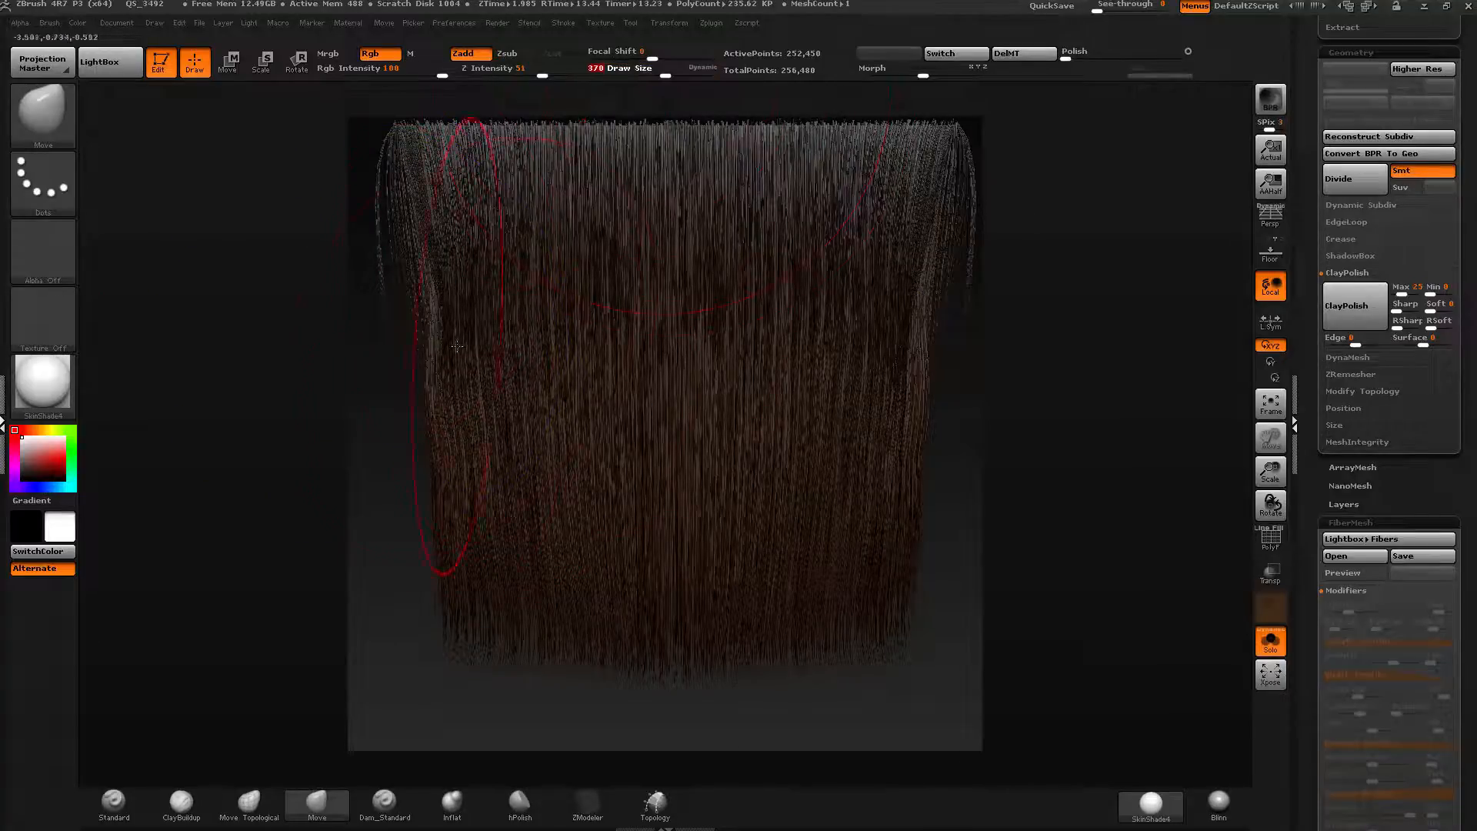
left_click_drag(421, 344, 394, 344)
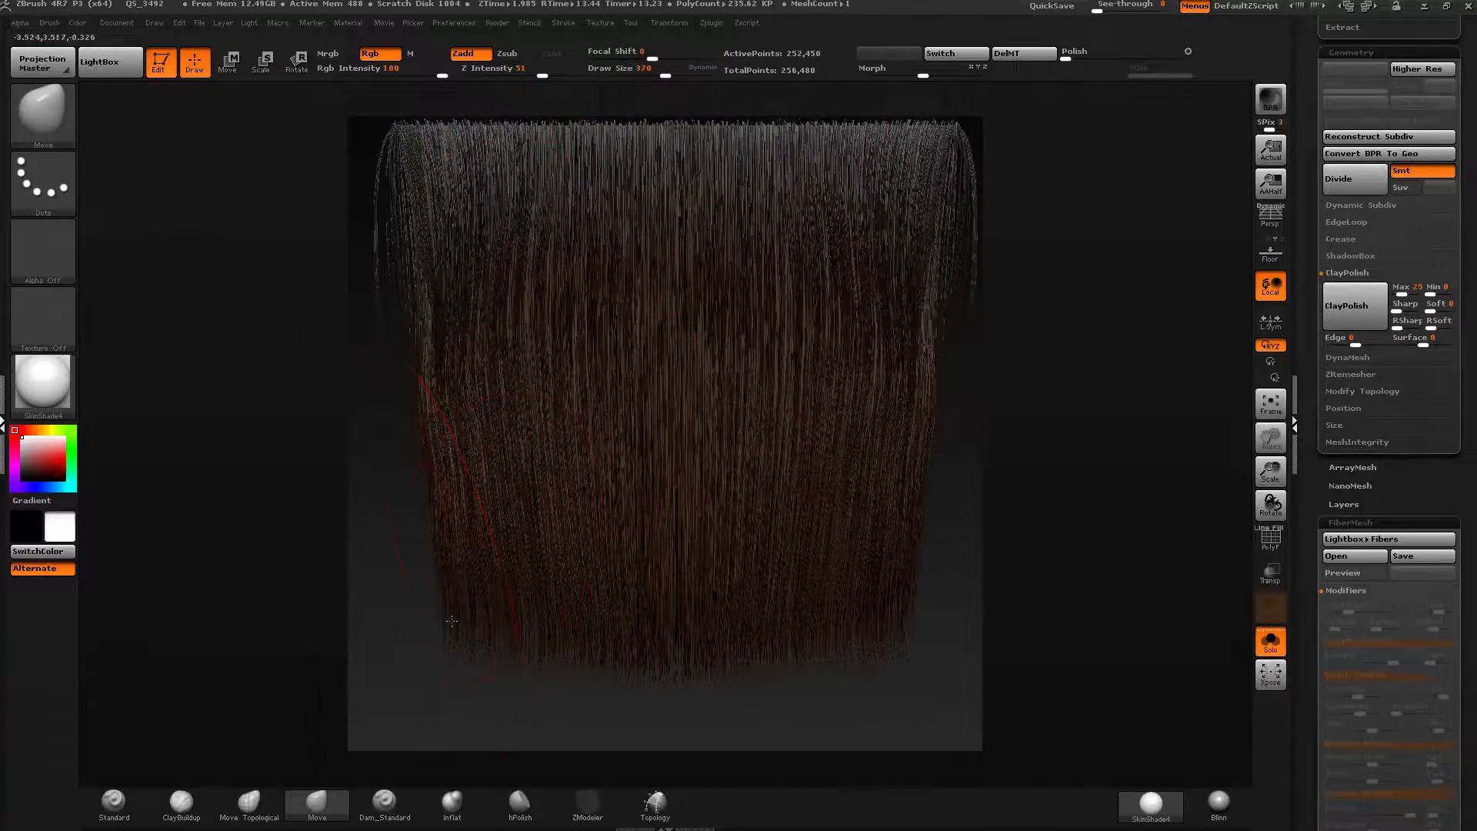
left_click_drag(453, 621, 410, 706)
left_click_drag(537, 620, 544, 658)
mouse_move(681, 645)
left_mouse_down()
mouse_move(681, 691)
mouse_move(722, 683)
mouse_move(711, 692)
left_mouse_up()
left_click_drag(621, 707, 557, 686)
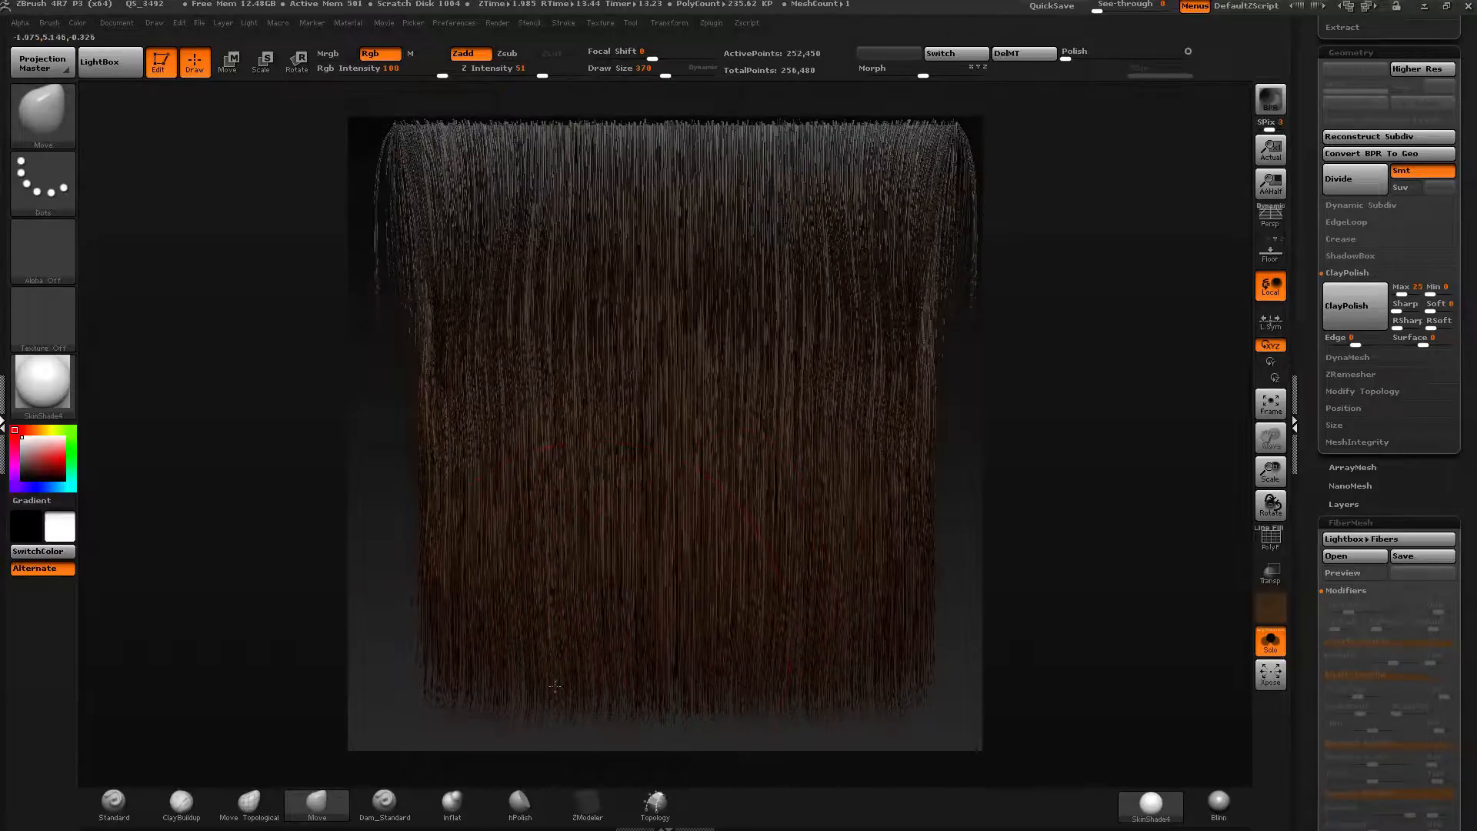
mouse_move(666, 76)
left_mouse_down()
mouse_move(636, 89)
mouse_move(659, 75)
left_mouse_up()
left_click_drag(418, 389, 406, 382)
left_click_drag(412, 231, 401, 209)
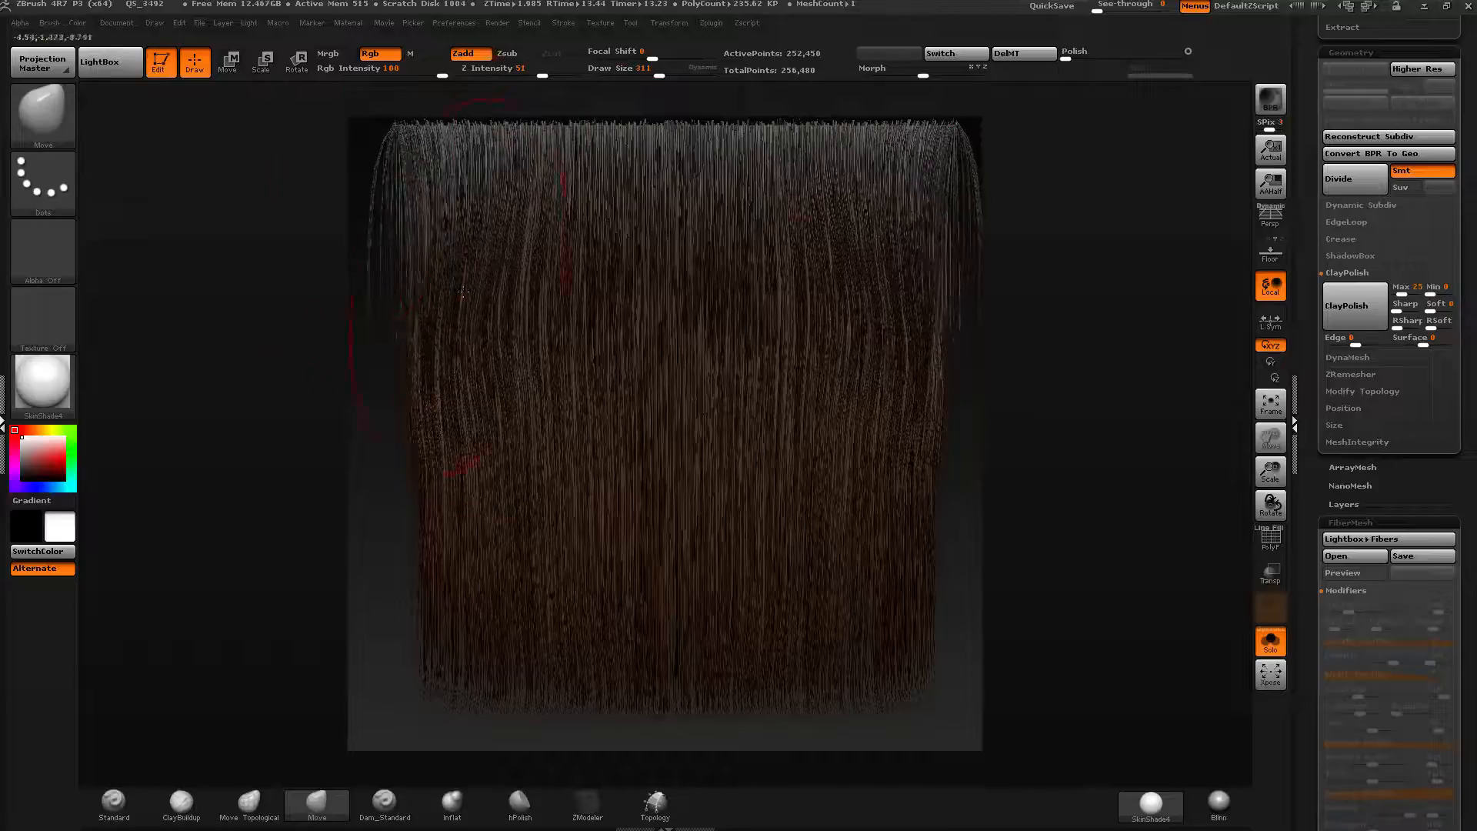
left_click_drag(435, 479, 419, 478)
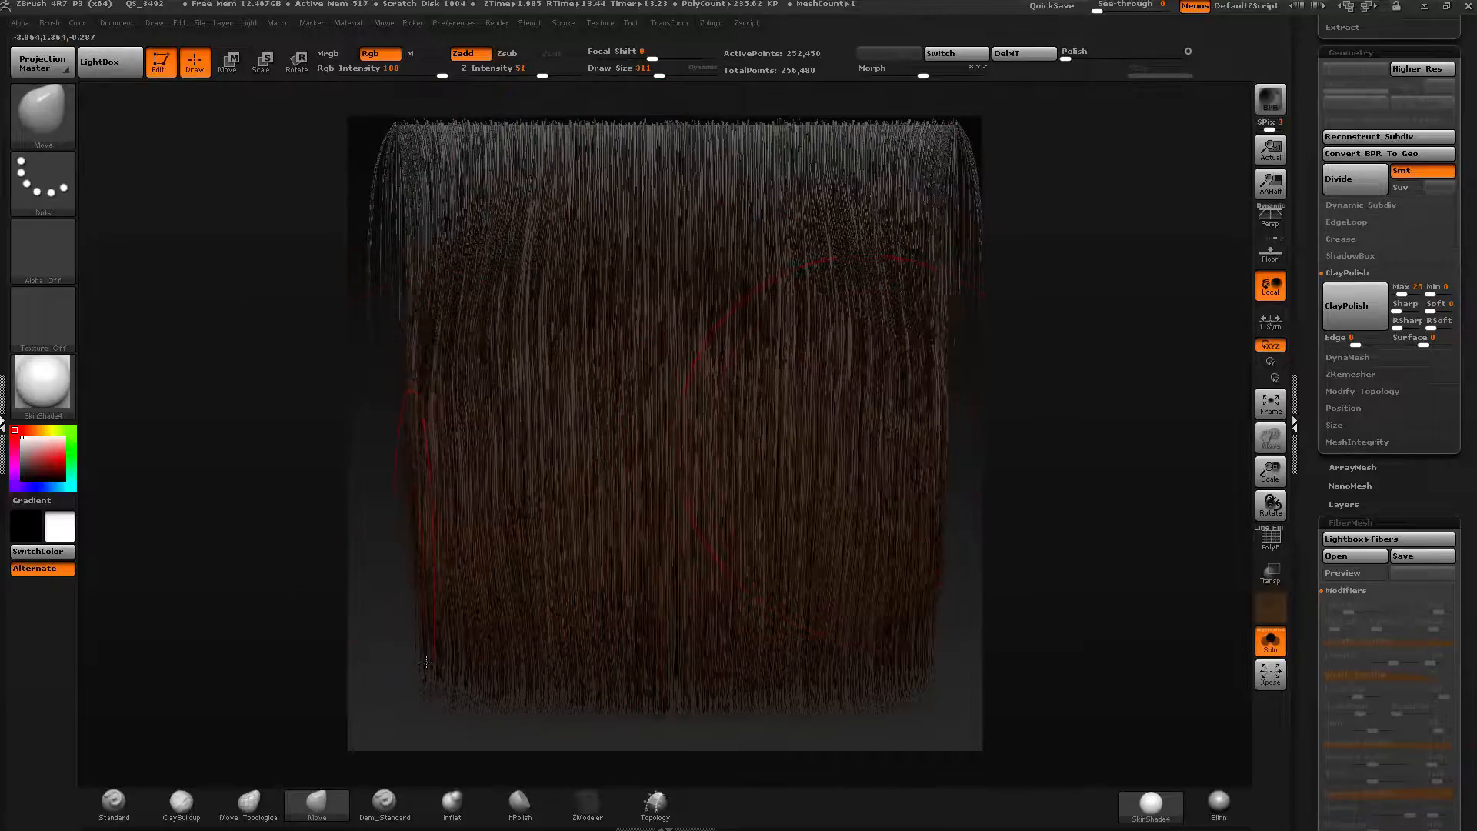
left_click_drag(433, 674, 421, 705)
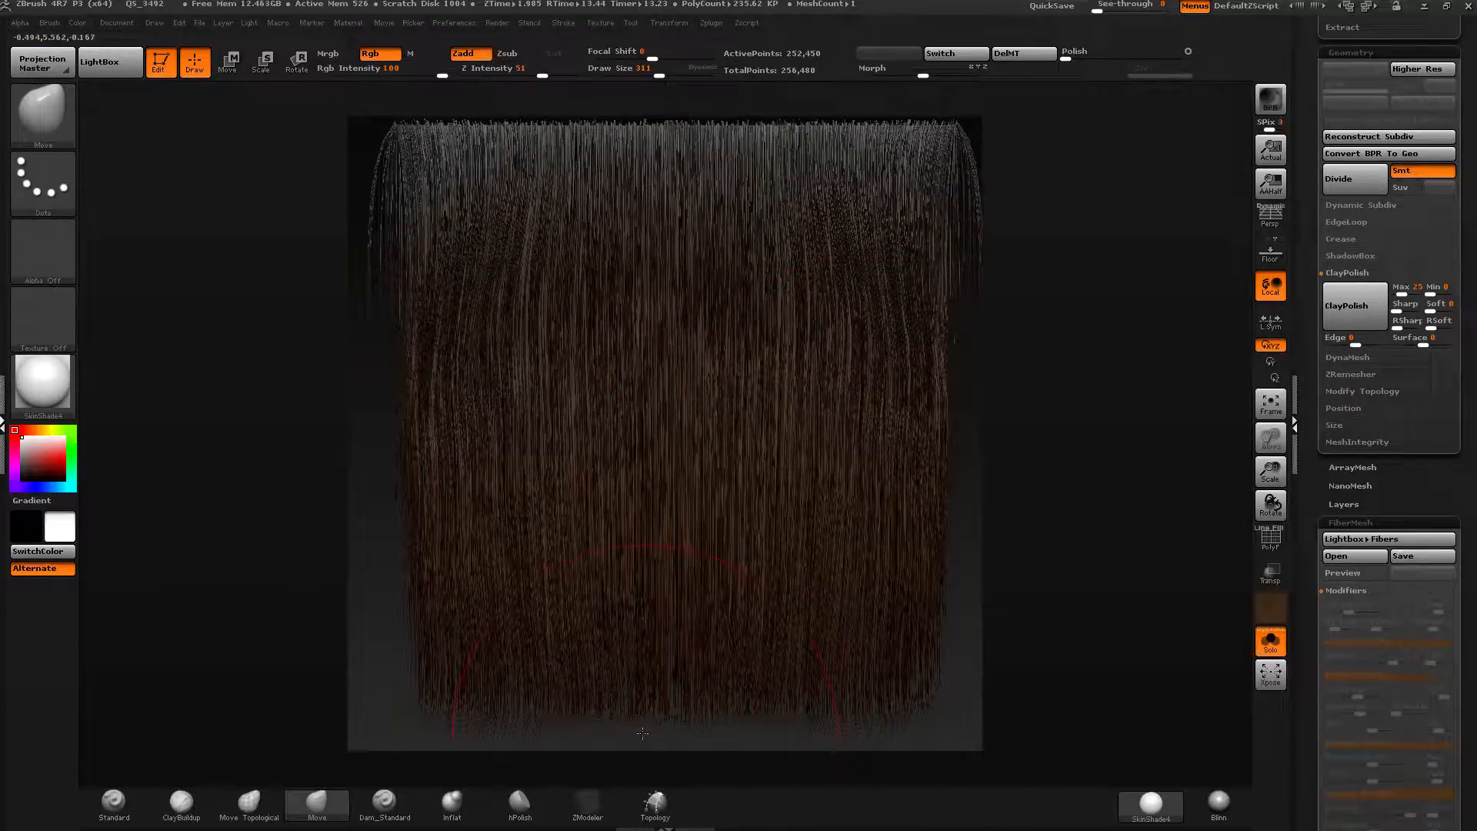
Nudge the fibers with a few last Move strokes and render a BPR preview.
left_click_drag(665, 677, 664, 708)
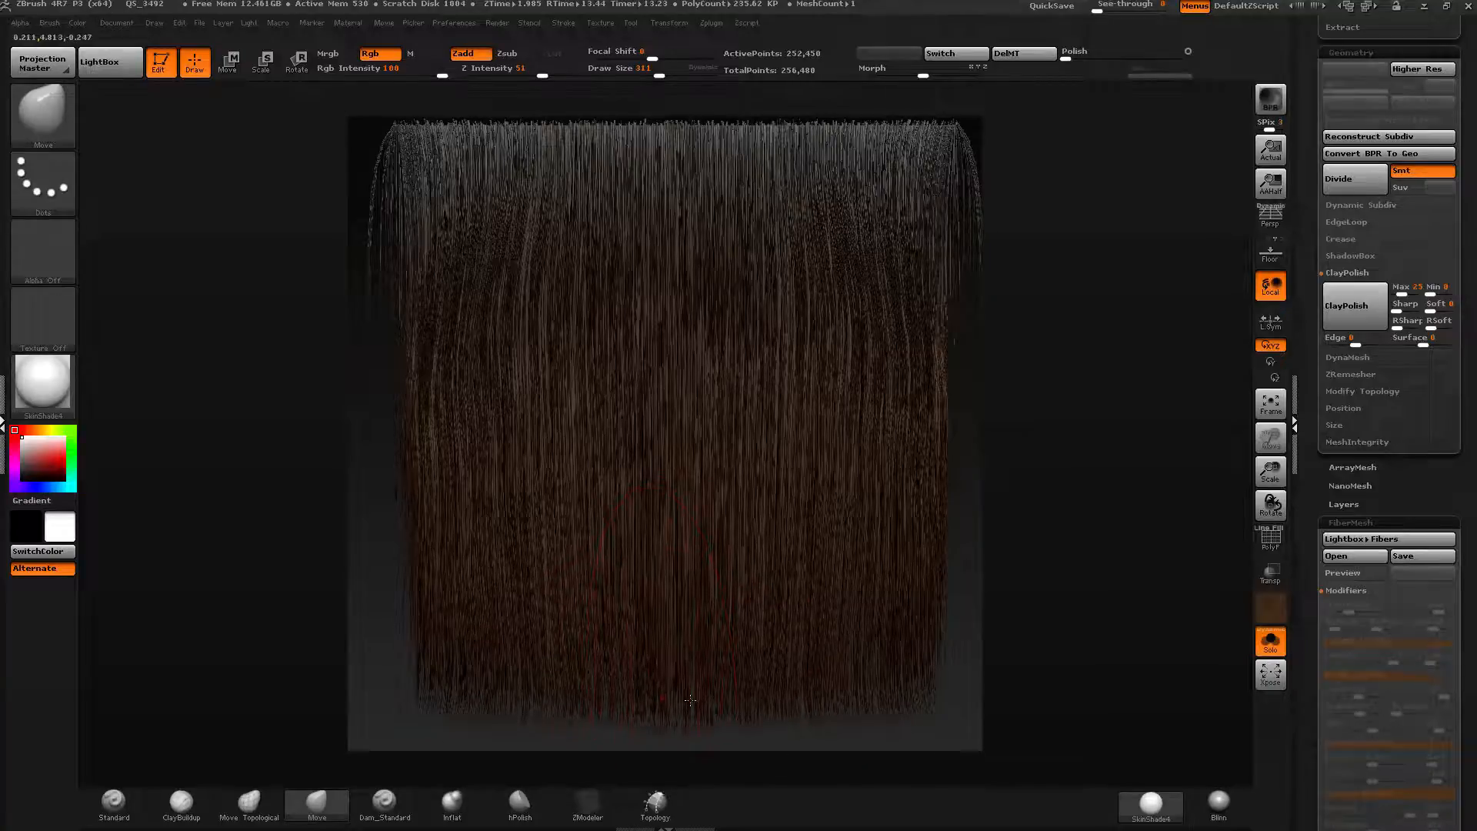
left_click_drag(504, 616, 495, 635)
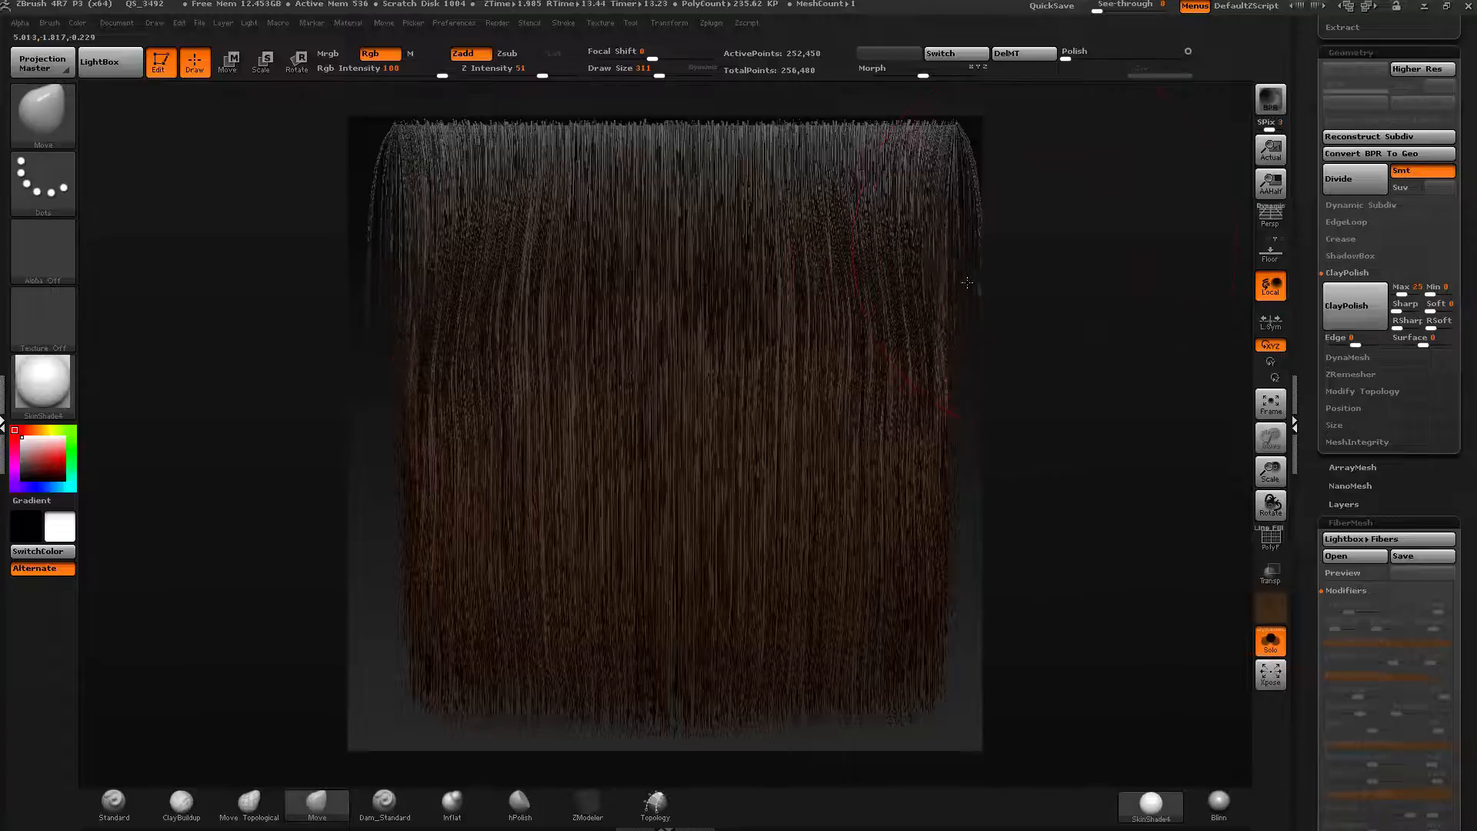
left_click_drag(1096, 279, 1091, 281)
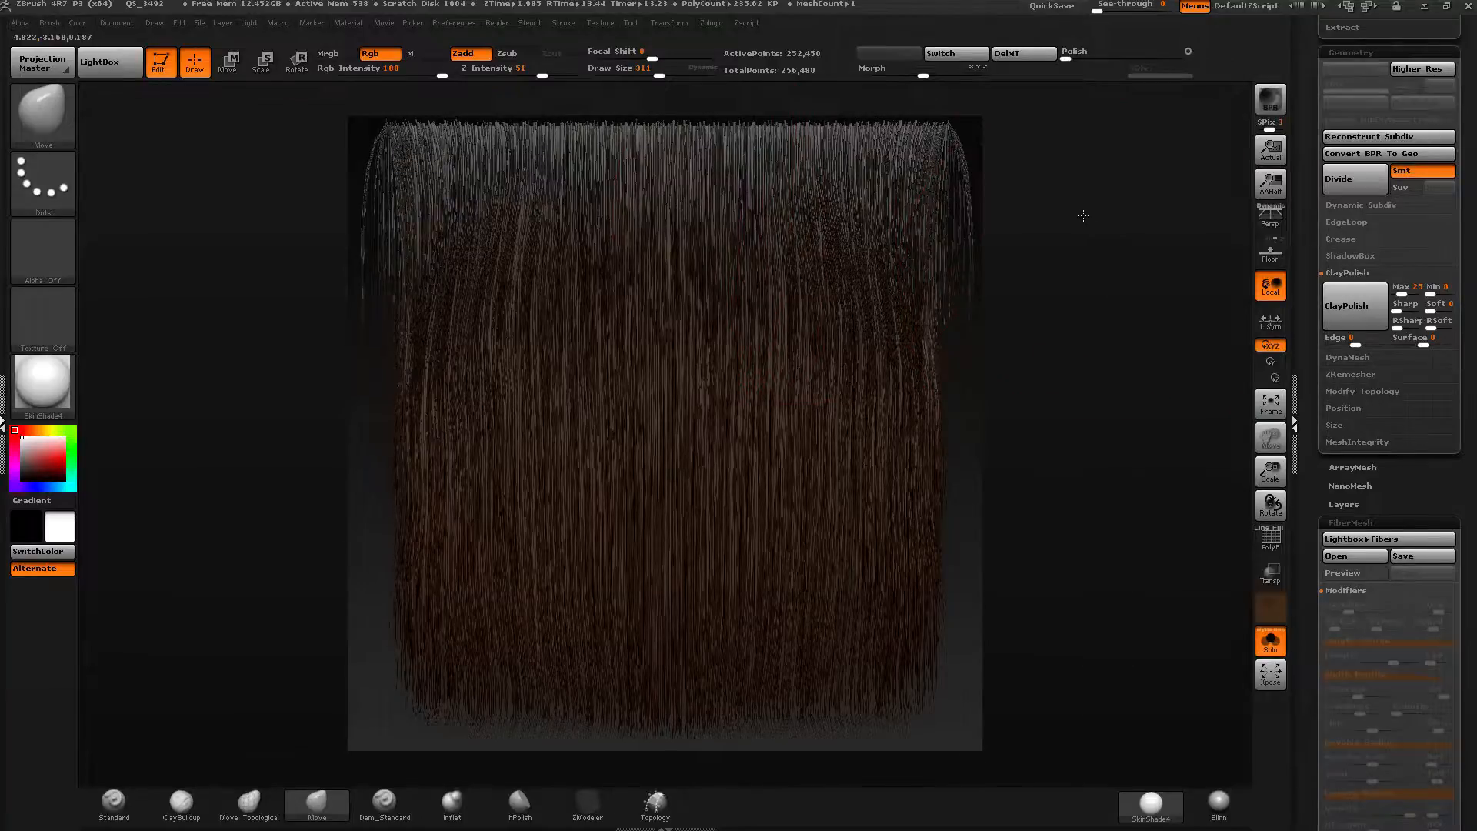
left_click_drag(1084, 216, 1083, 215)
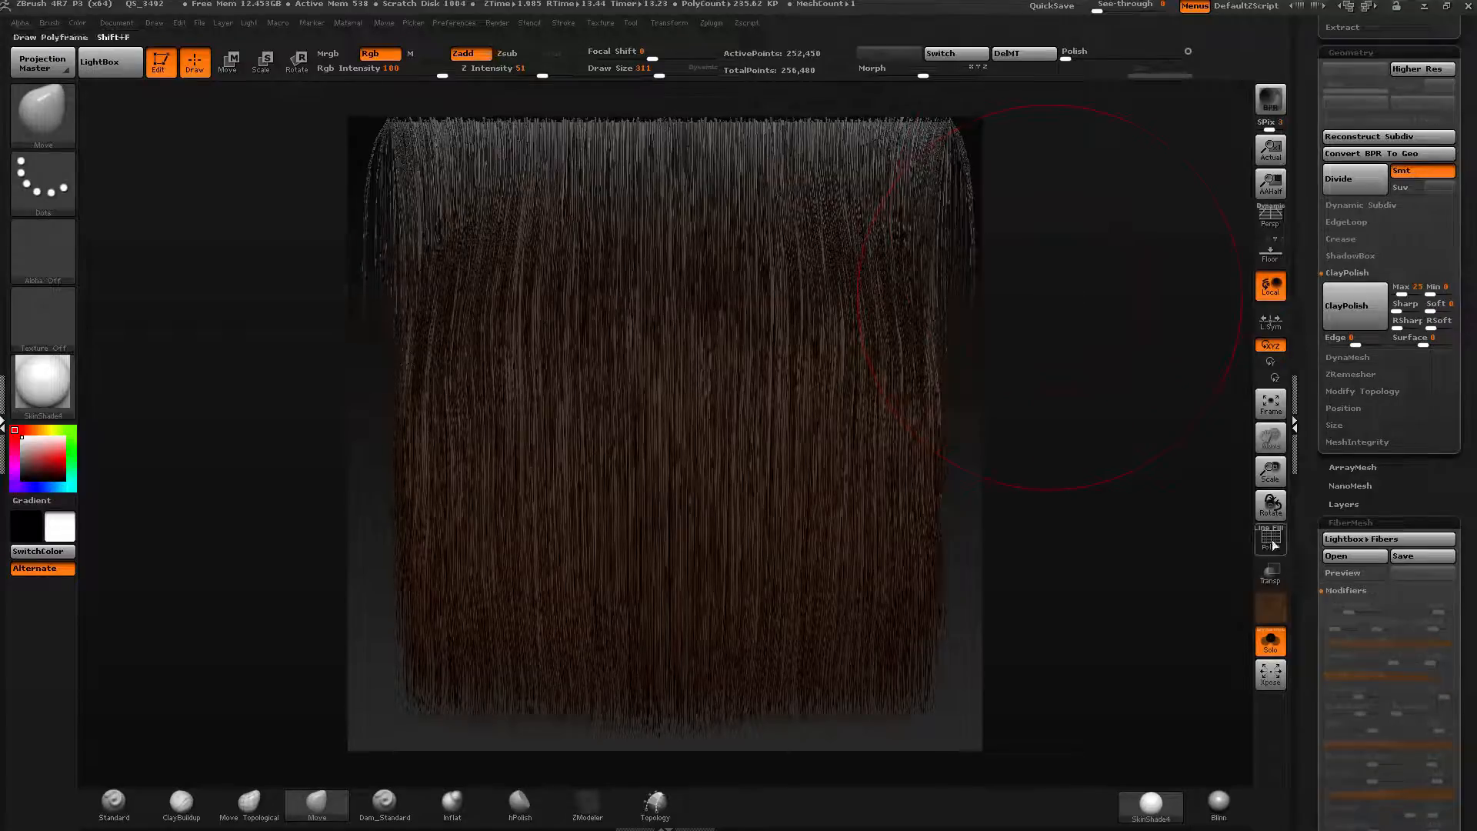
left_click(1271, 102)
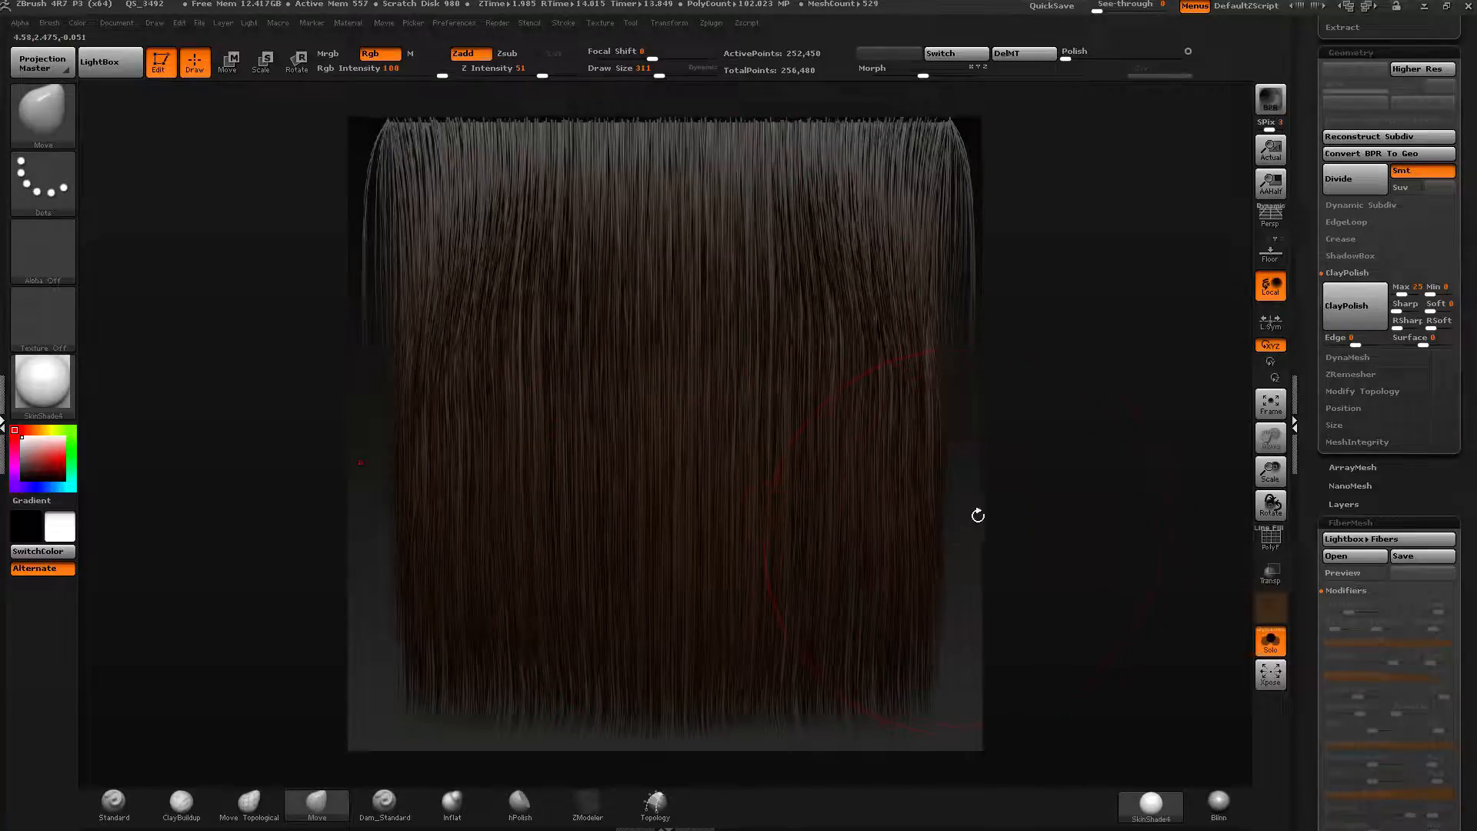
Set up the Standard brush for polypainting the fibers with Zadd off and Rgb on.
left_click(127, 803)
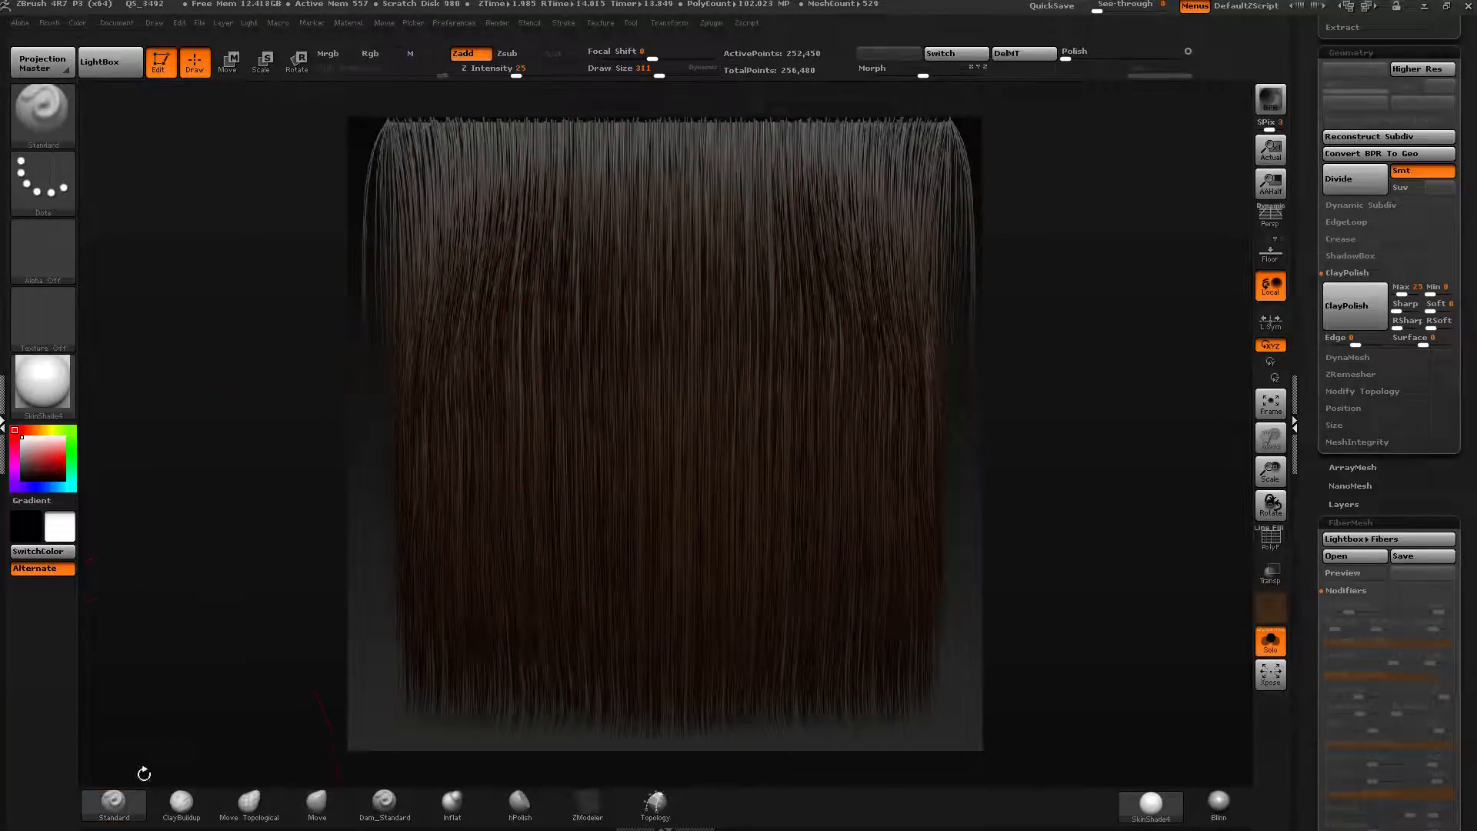
left_click(473, 55)
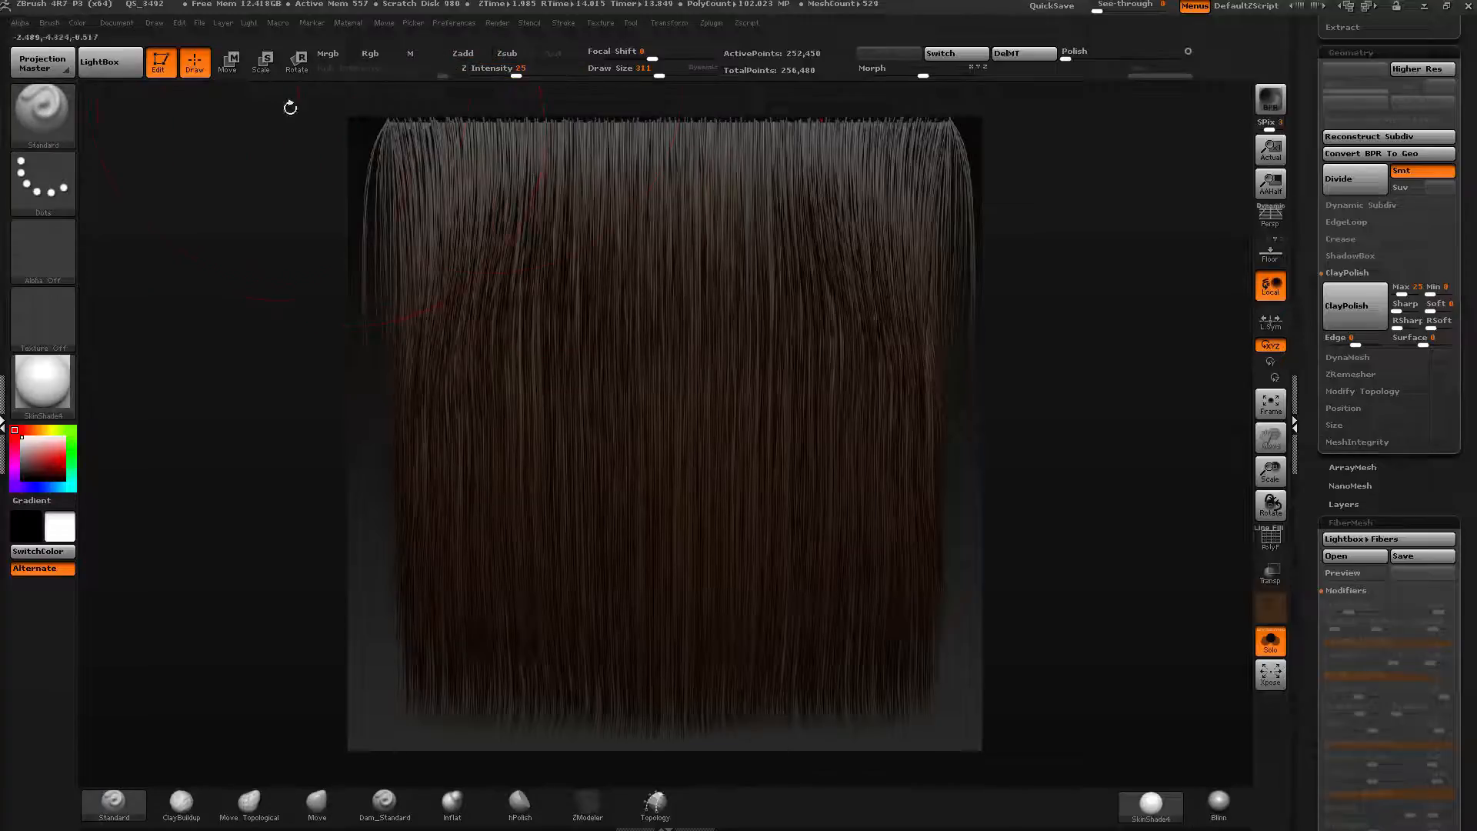
left_click(370, 54)
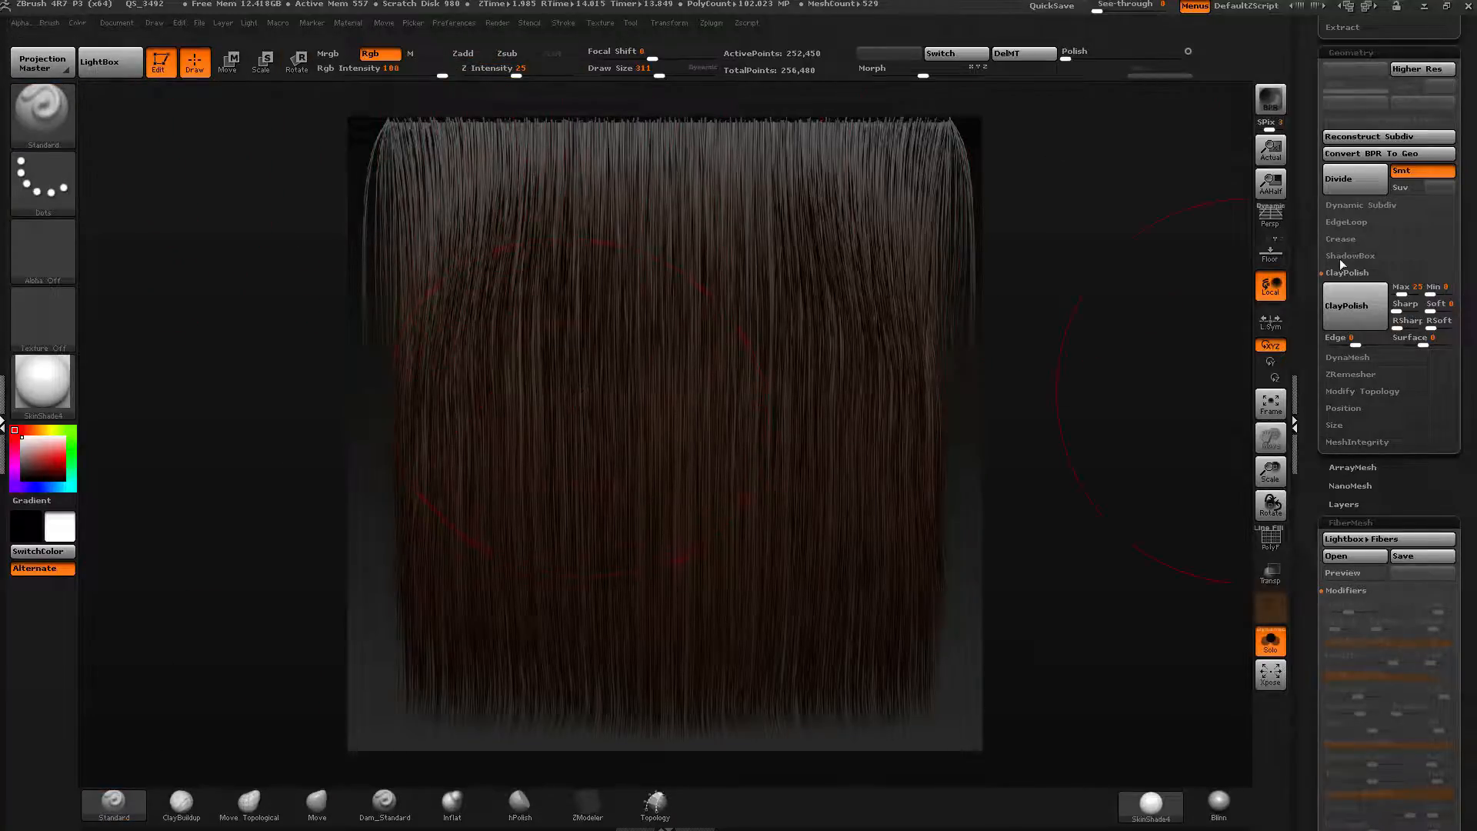
left_click_drag(1340, 259, 1354, 616)
left_click(778, 184)
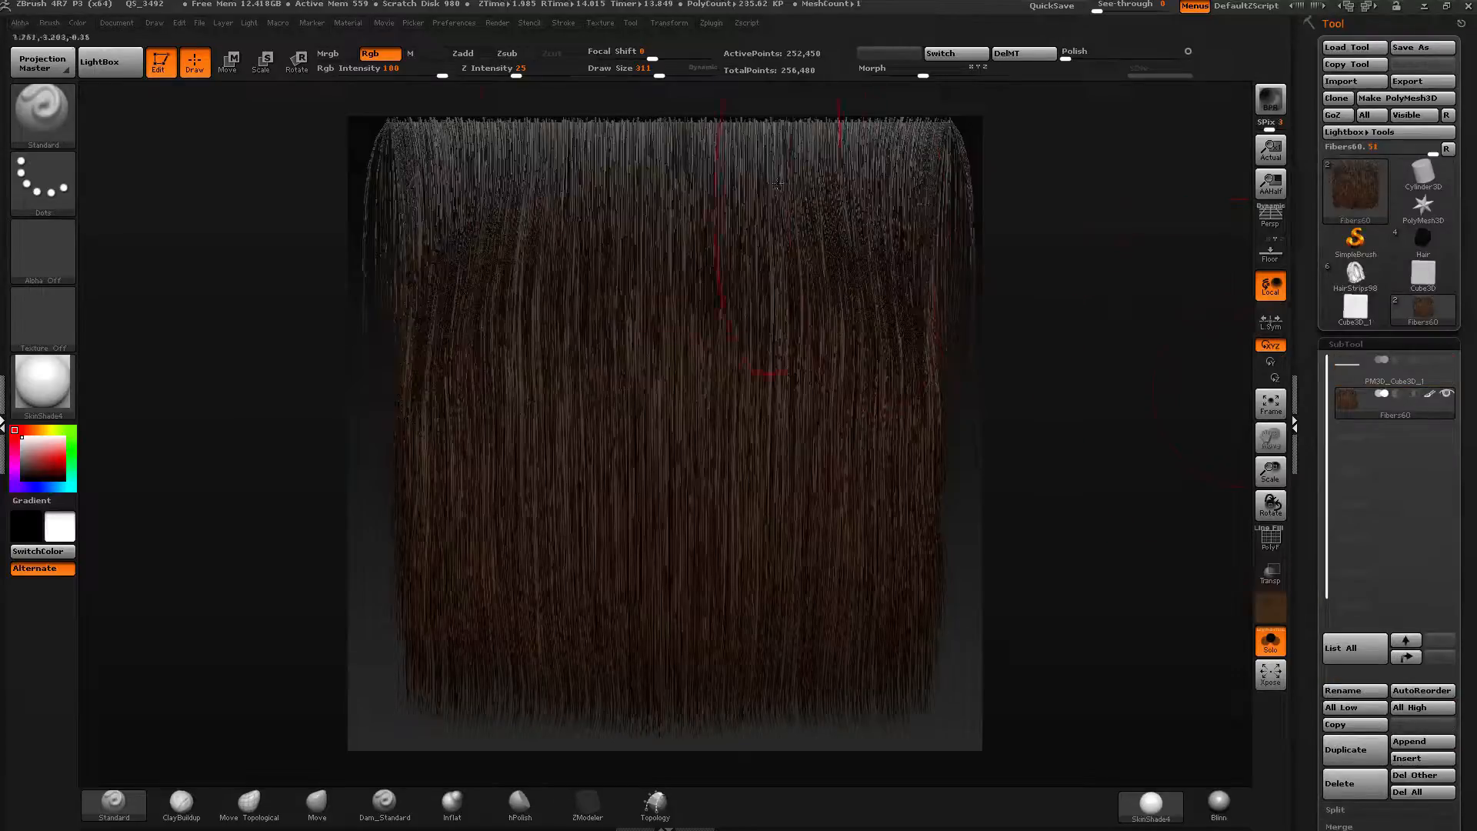
left_click(1270, 641)
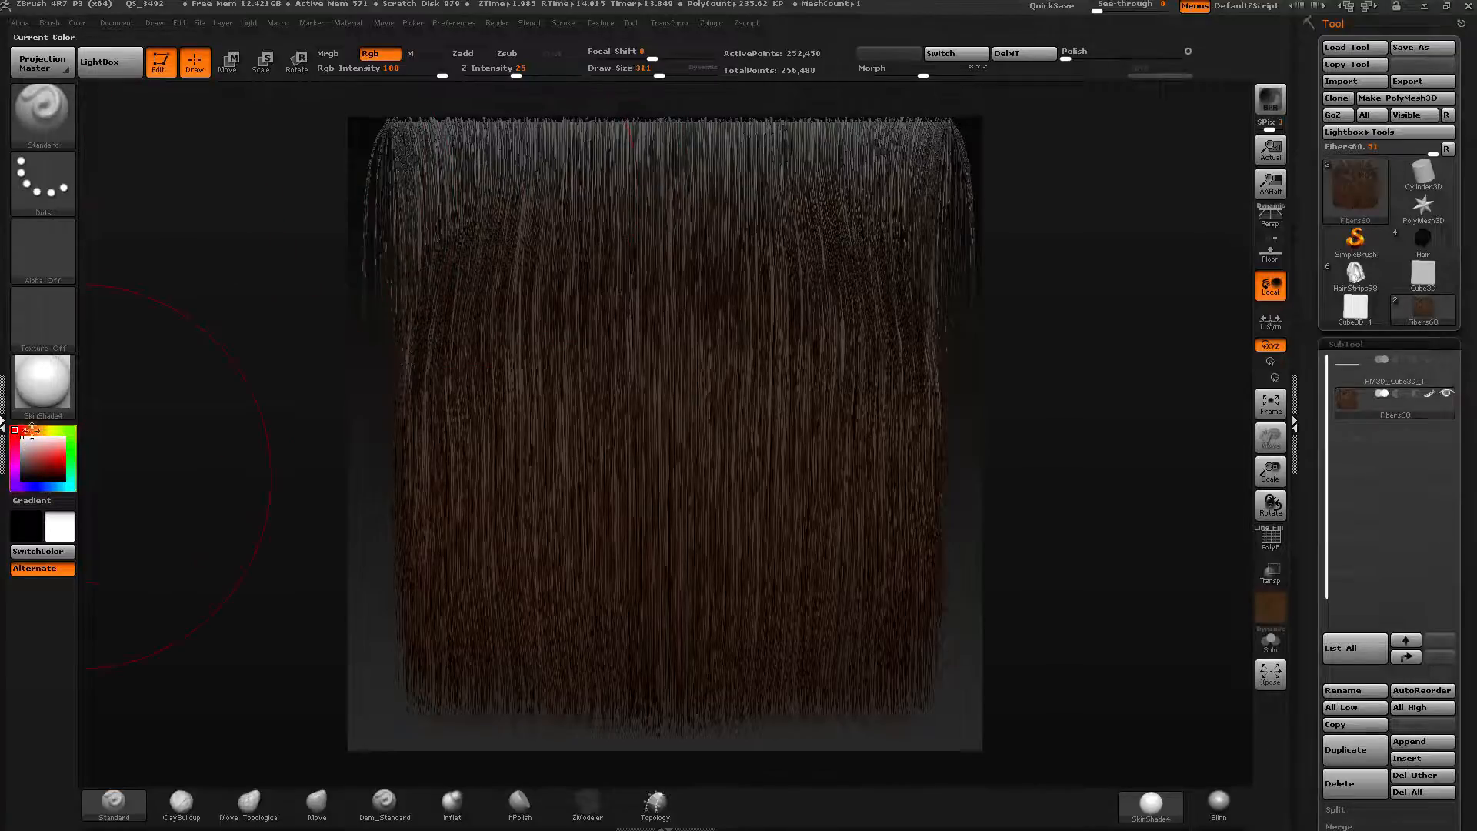
Pick a light tan colour and paint it over the upper and left parts of the fibers.
left_click_drag(31, 431, 44, 453)
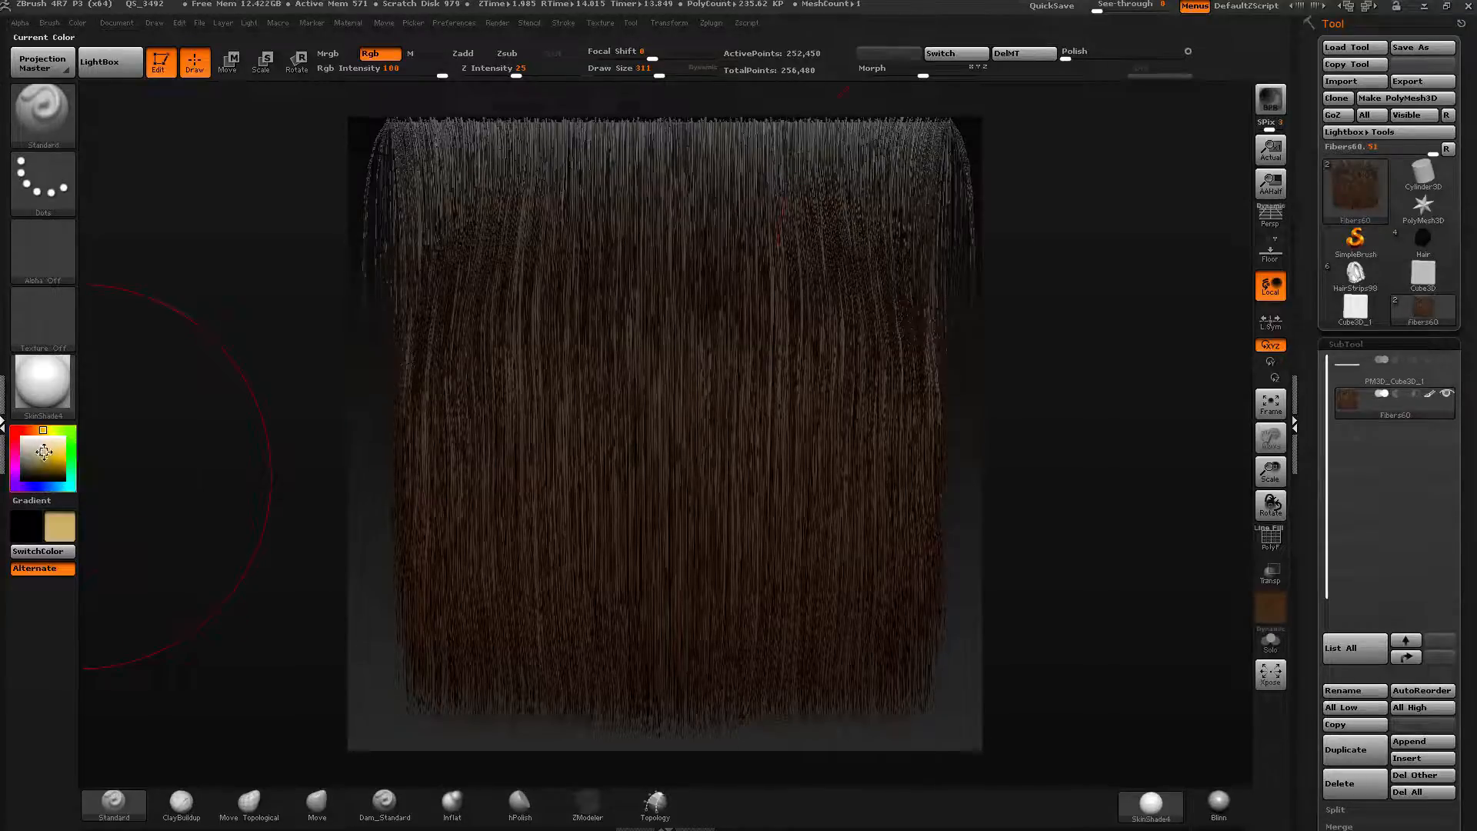
mouse_move(676, 209)
left_mouse_down()
mouse_move(296, 198)
mouse_move(315, 347)
mouse_move(662, 362)
mouse_move(863, 412)
left_mouse_up()
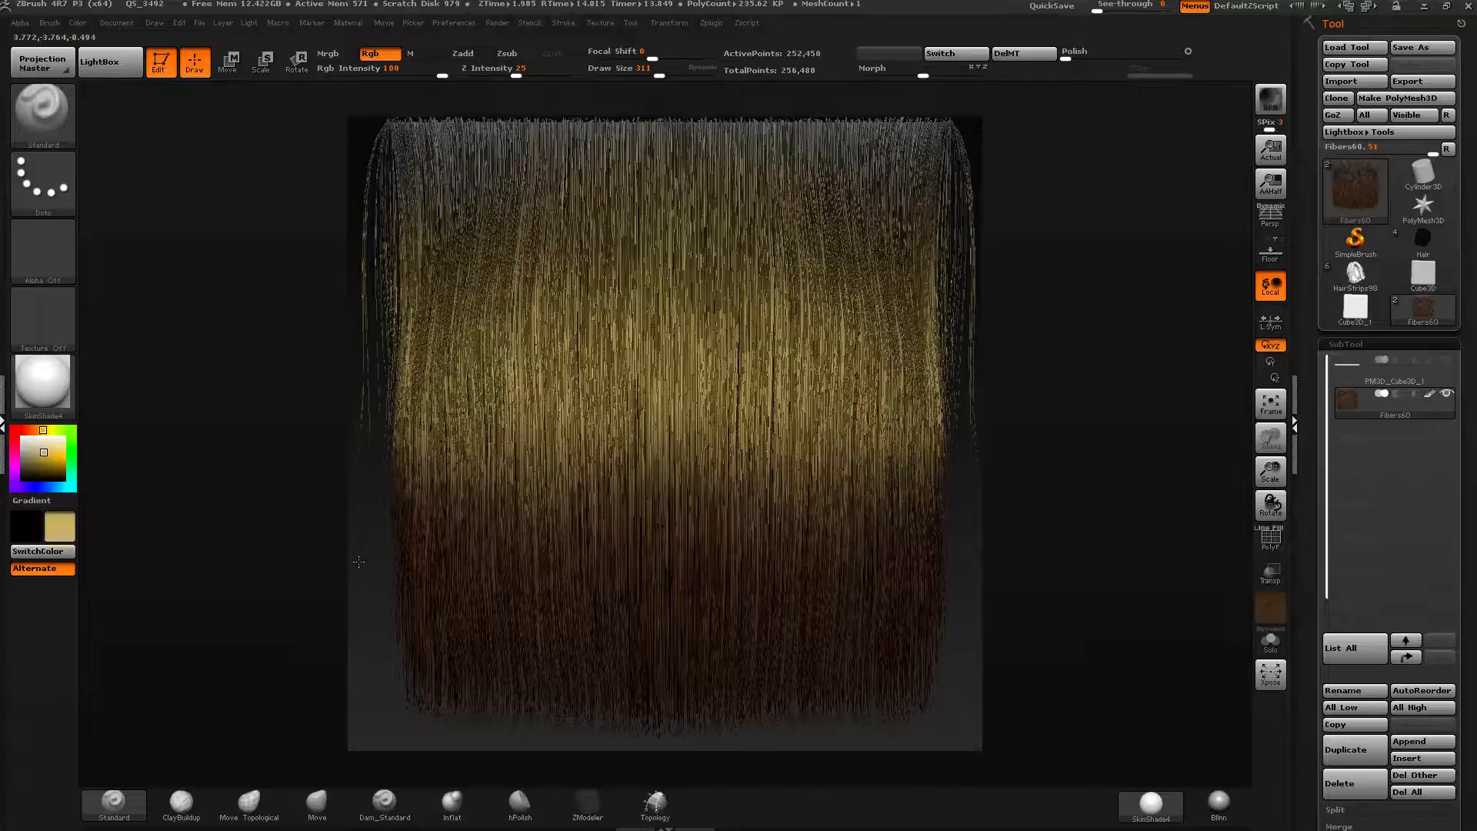
mouse_move(358, 562)
left_mouse_down()
mouse_move(676, 538)
mouse_move(443, 531)
mouse_move(835, 489)
mouse_move(382, 313)
left_mouse_up()
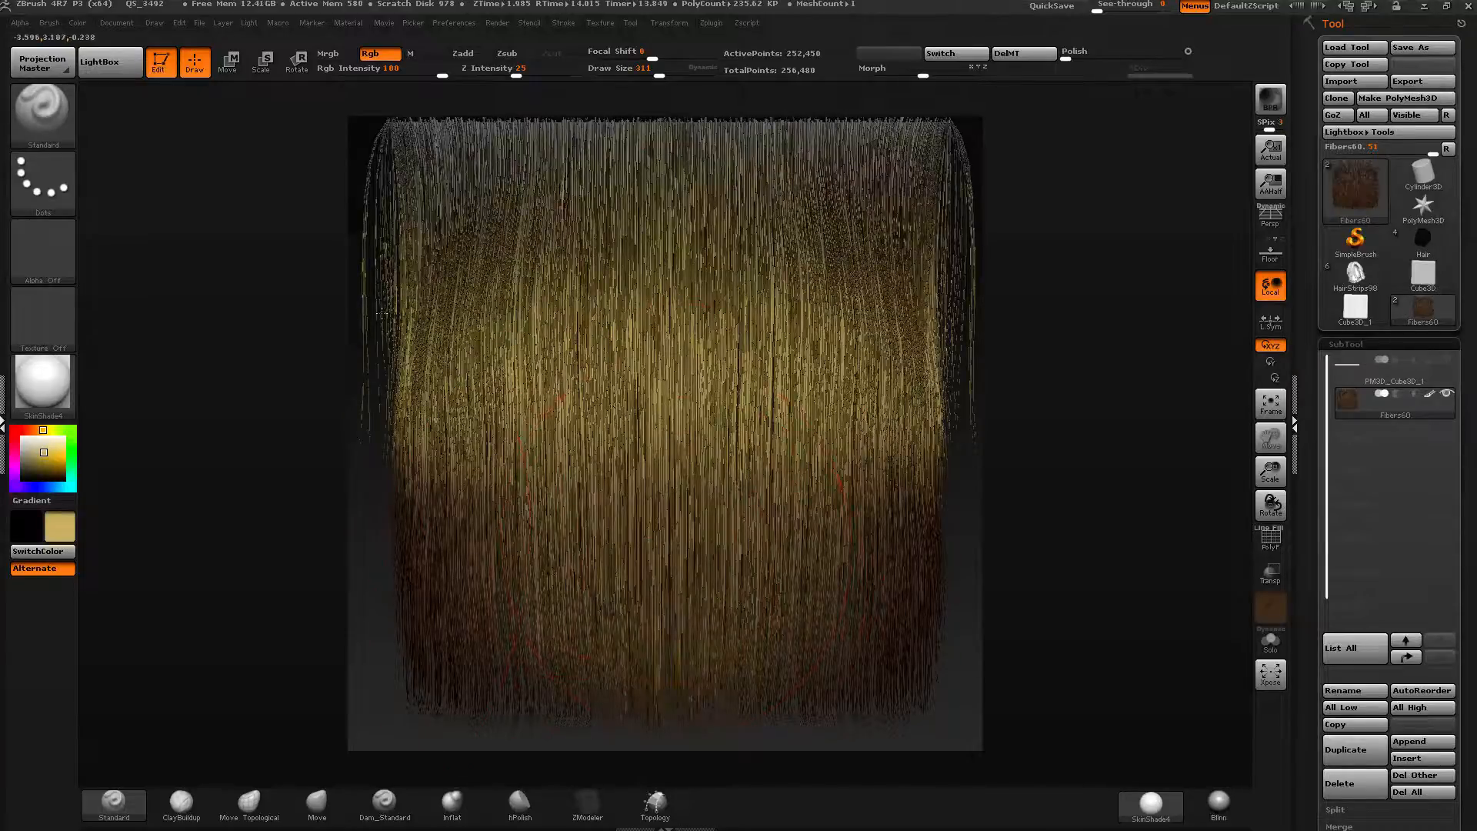
Pick a warmer orange-brown paint colour.
left_click_drag(37, 458, 52, 464)
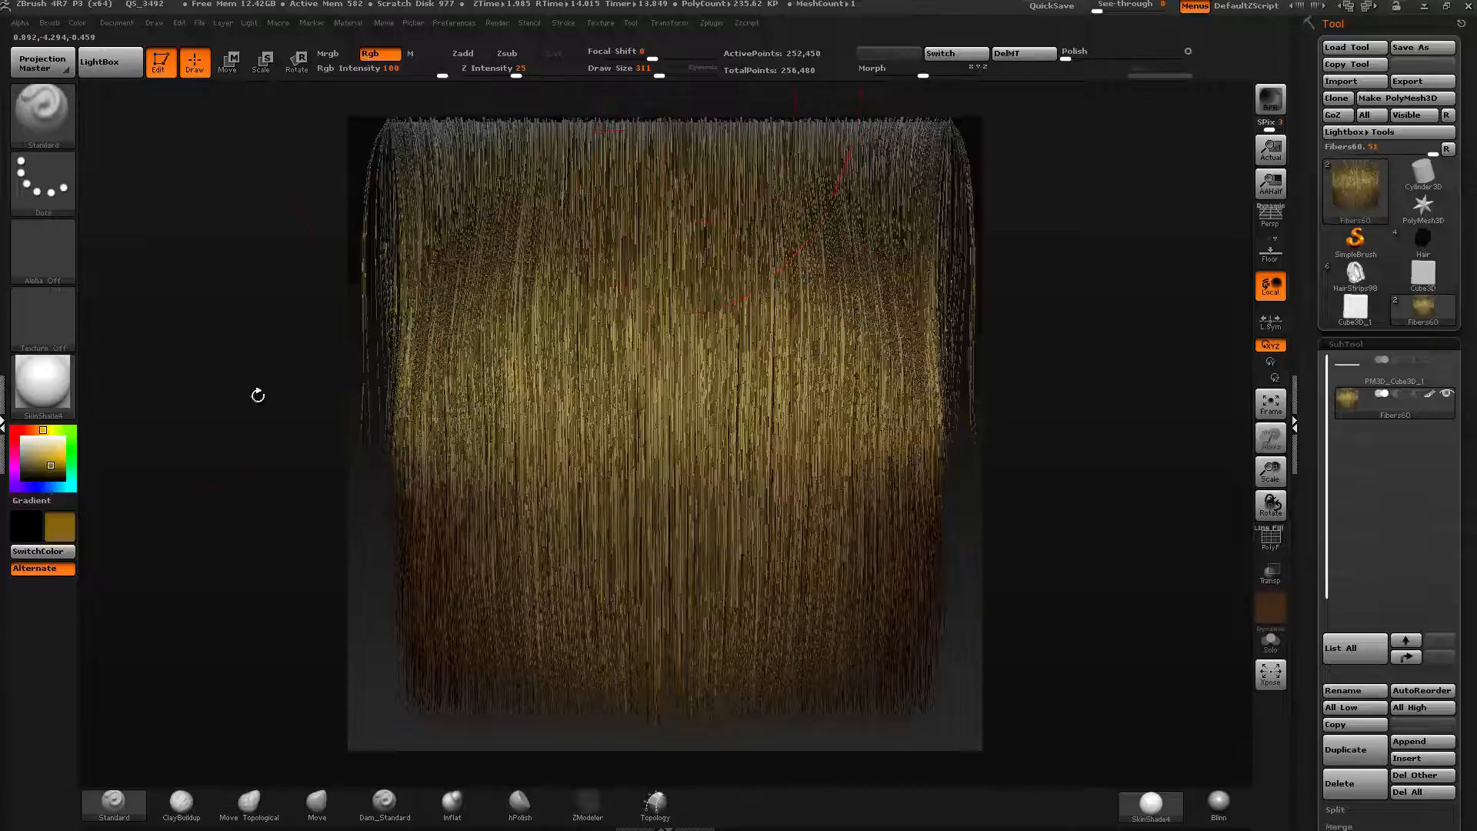
left_click(60, 466)
left_click(36, 431)
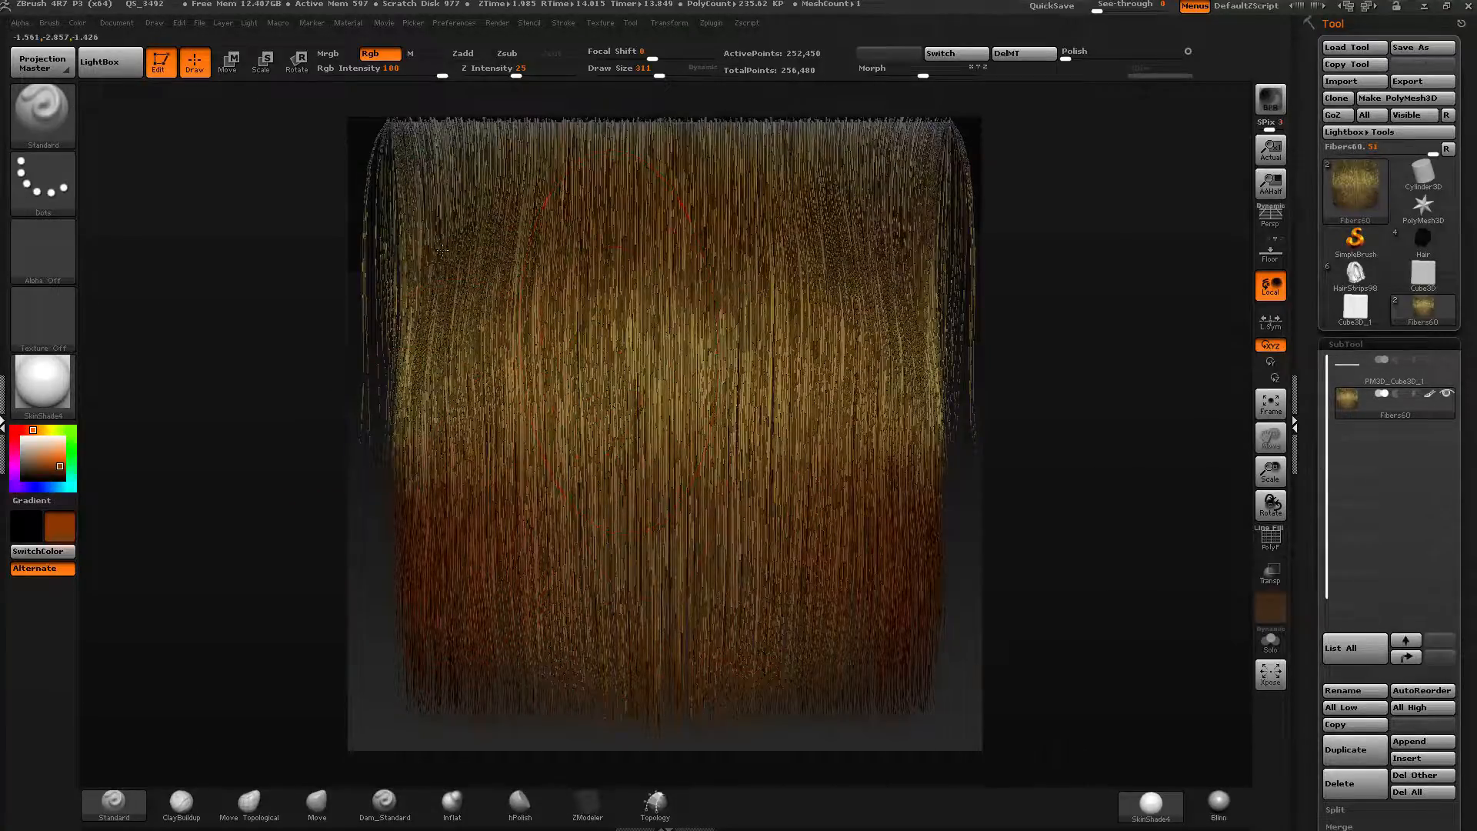
left_click(60, 463)
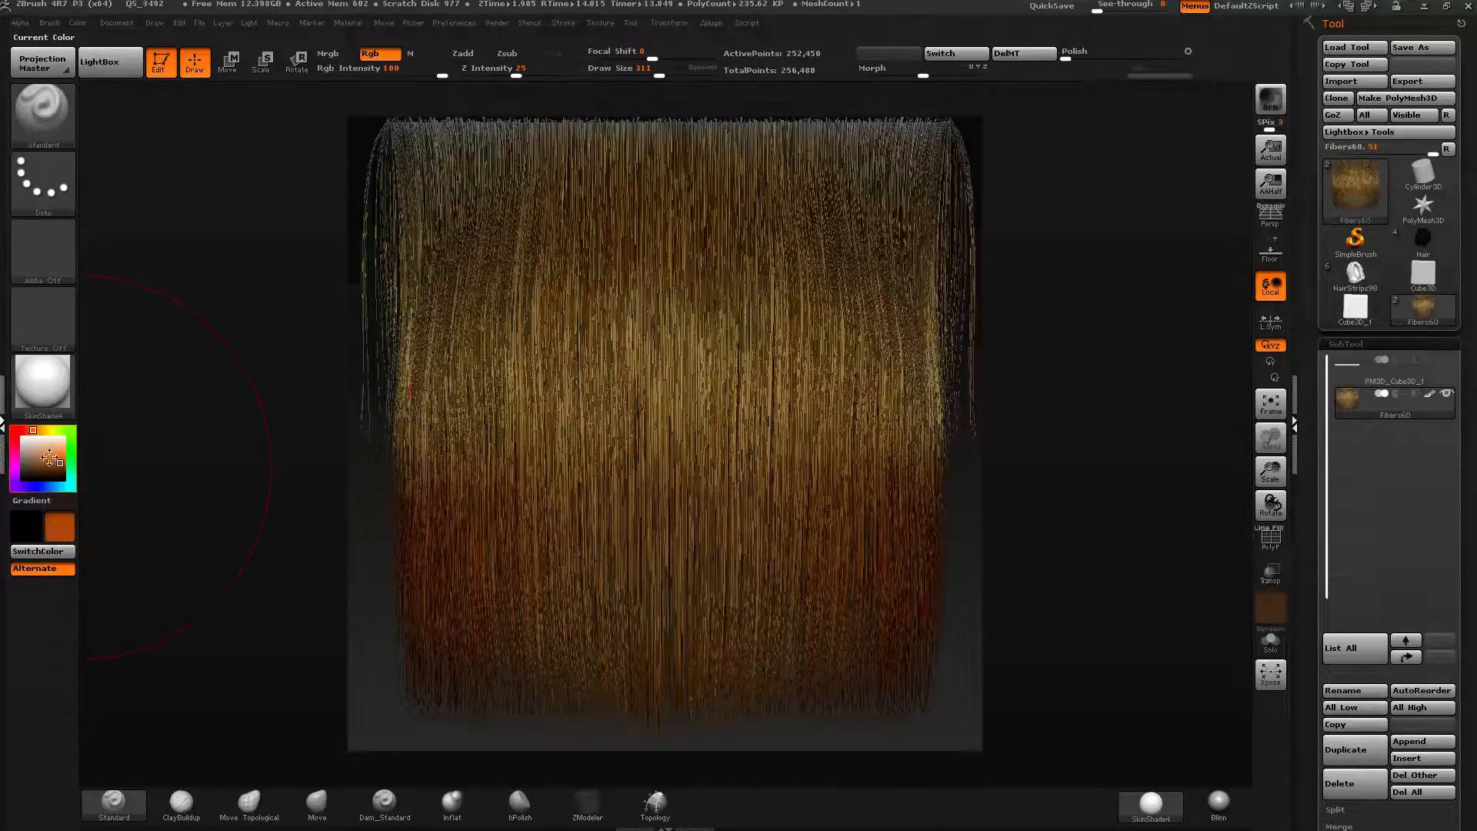
left_click_drag(63, 476, 44, 464)
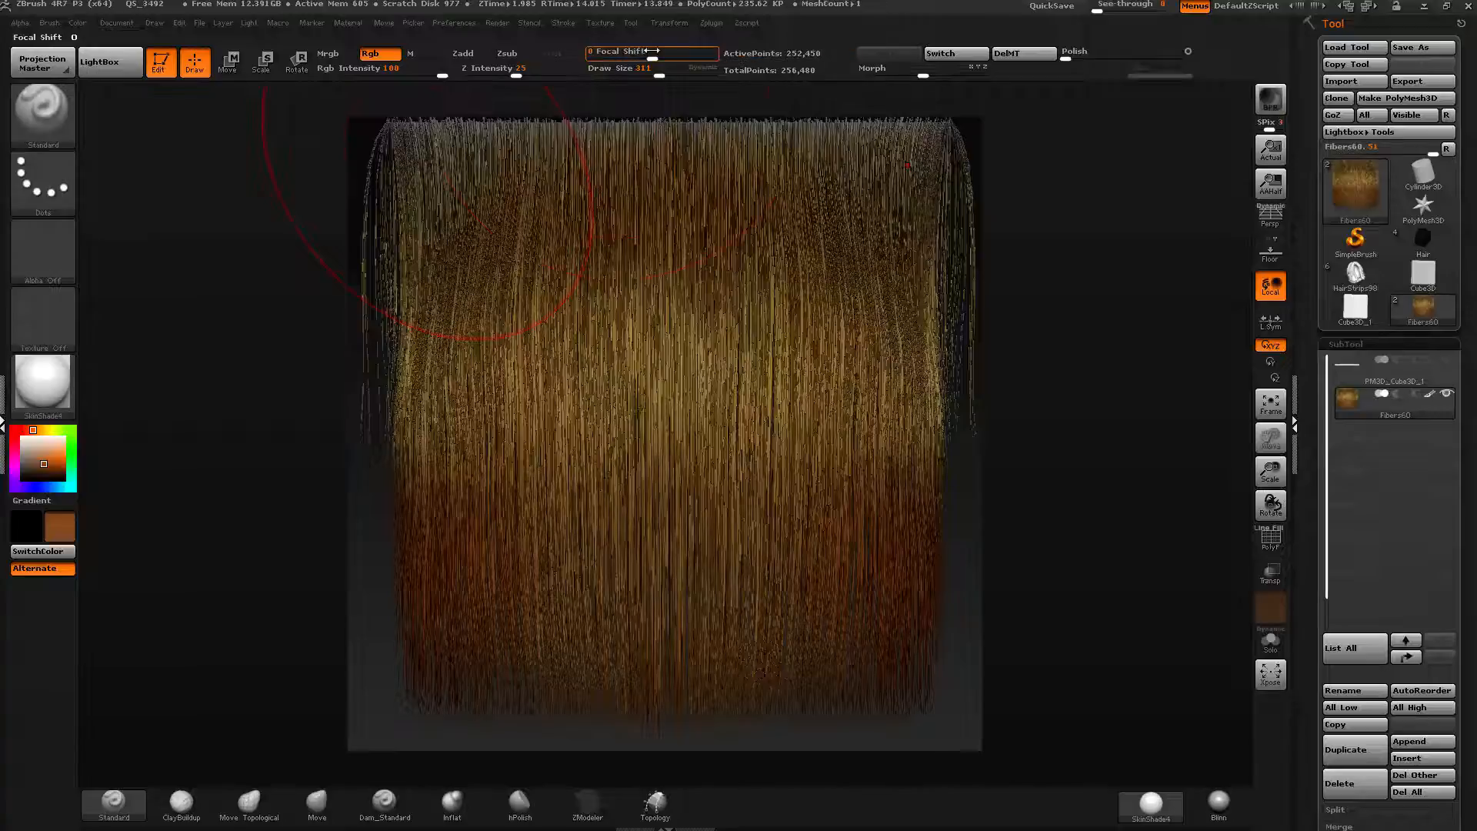
Raise Focal Shift, set draw size to 150, and switch to the Spray stroke with a speckle alpha.
left_click_drag(622, 55, 645, 56)
left_click_drag(654, 72, 639, 72)
left_click(46, 184)
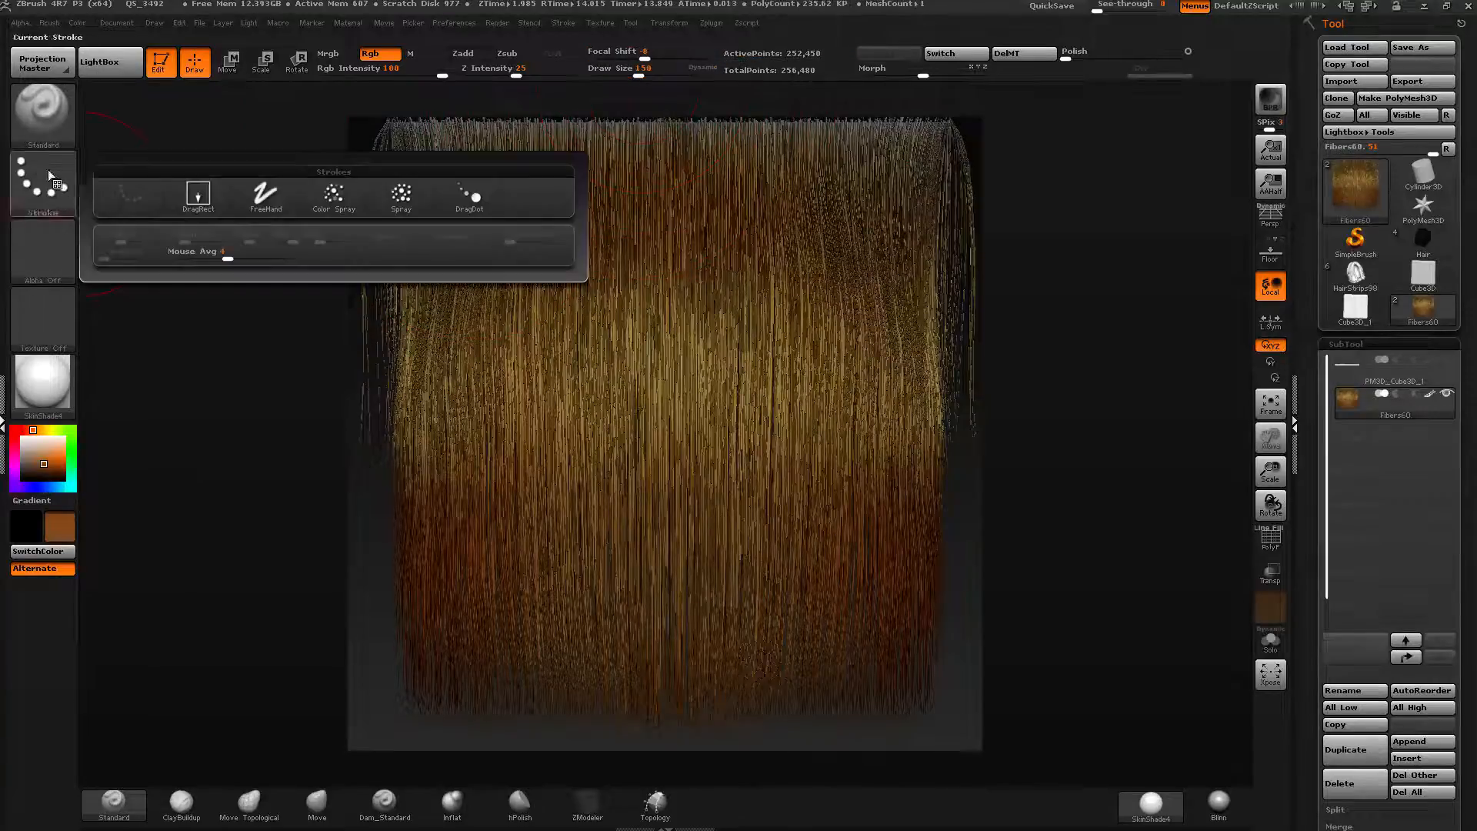
left_click(400, 190)
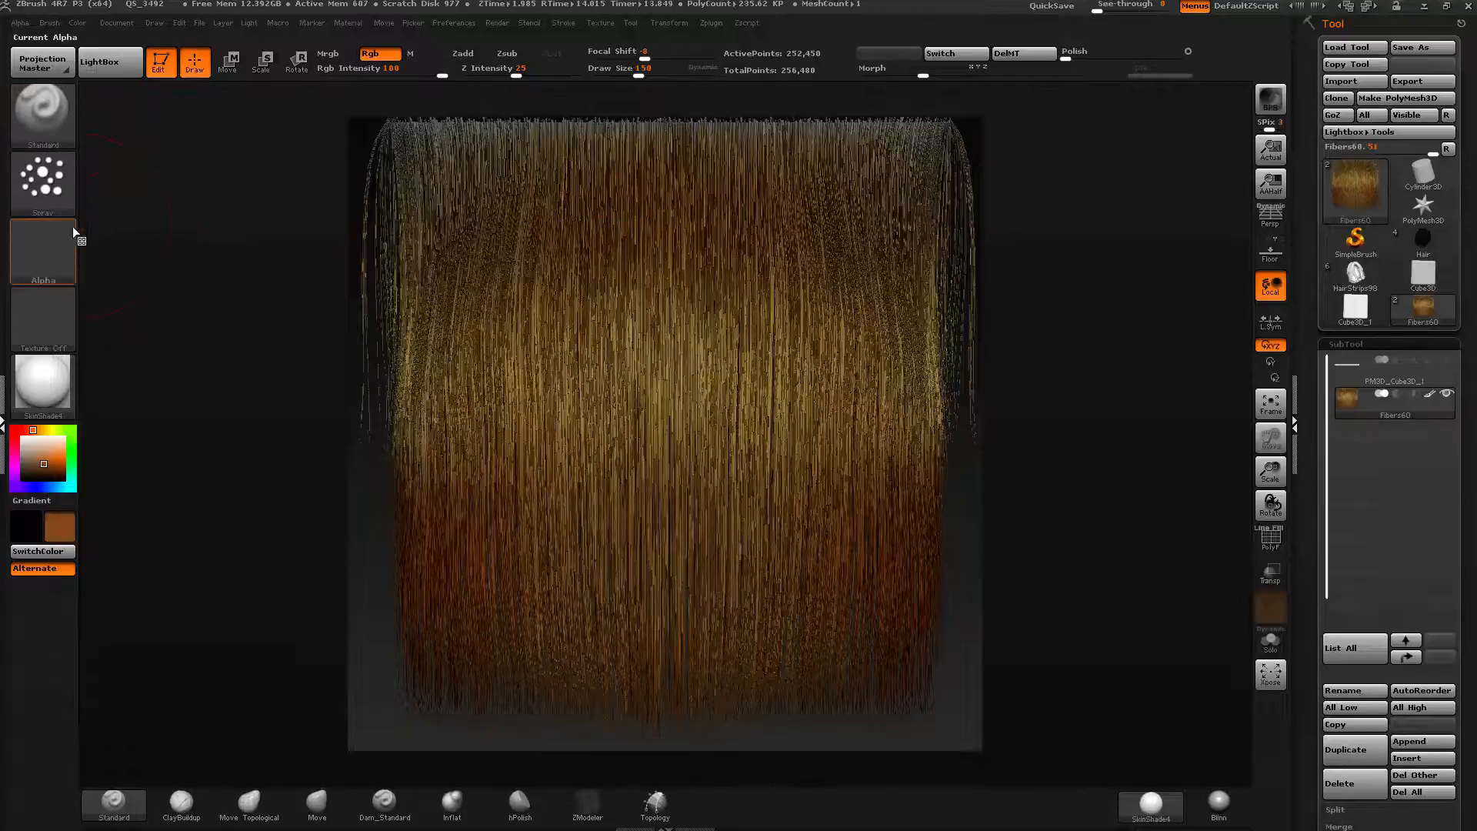
left_click(48, 250)
left_click(131, 354)
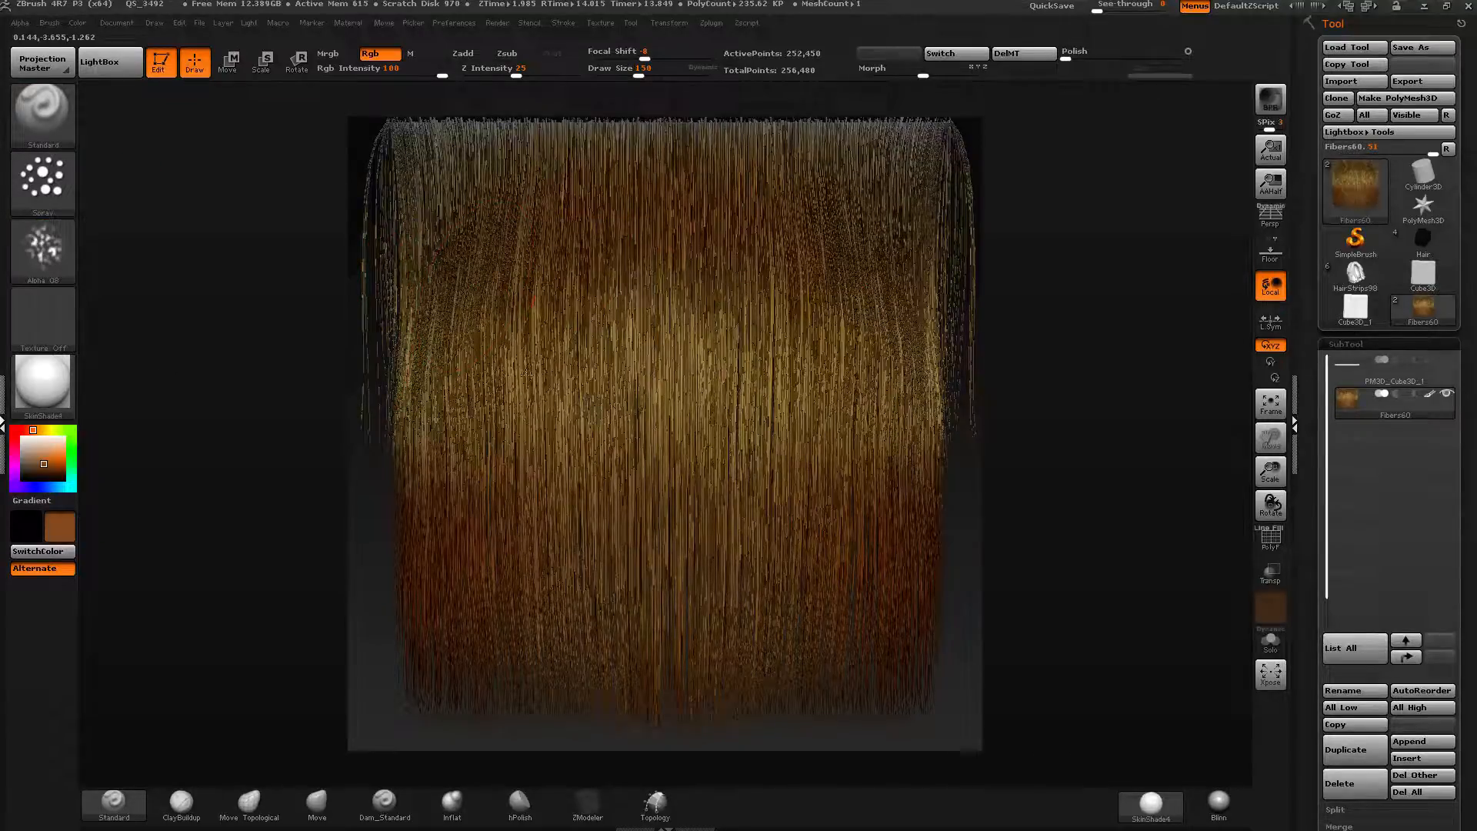
Spray-paint lighter orange colour variation across the fibers at draw sizes 72 and 197.
mouse_move(589, 315)
left_mouse_down()
mouse_move(577, 377)
mouse_move(623, 346)
left_mouse_up()
left_click_drag(641, 71, 624, 72)
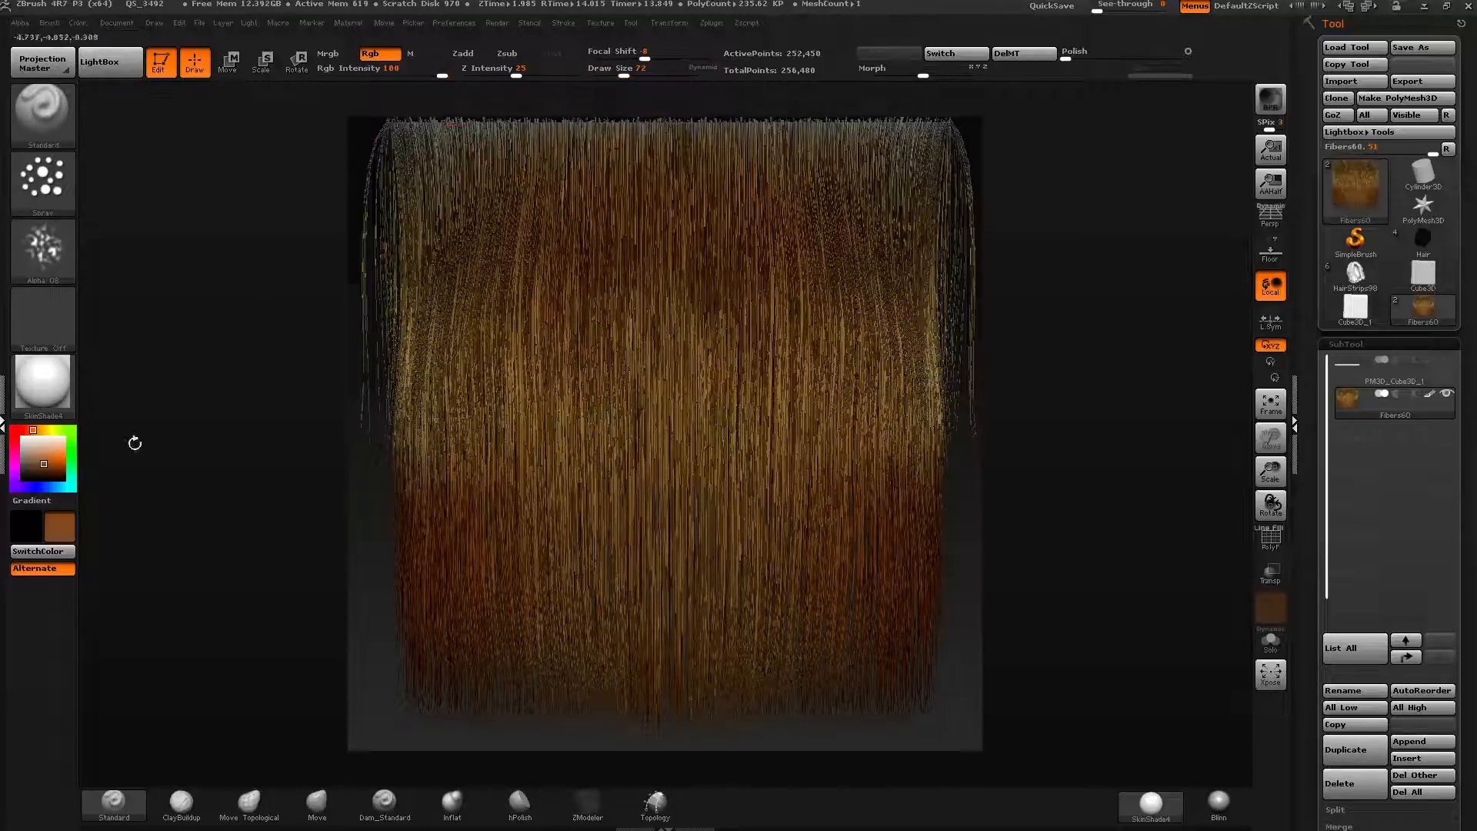
left_click_drag(44, 456, 59, 450)
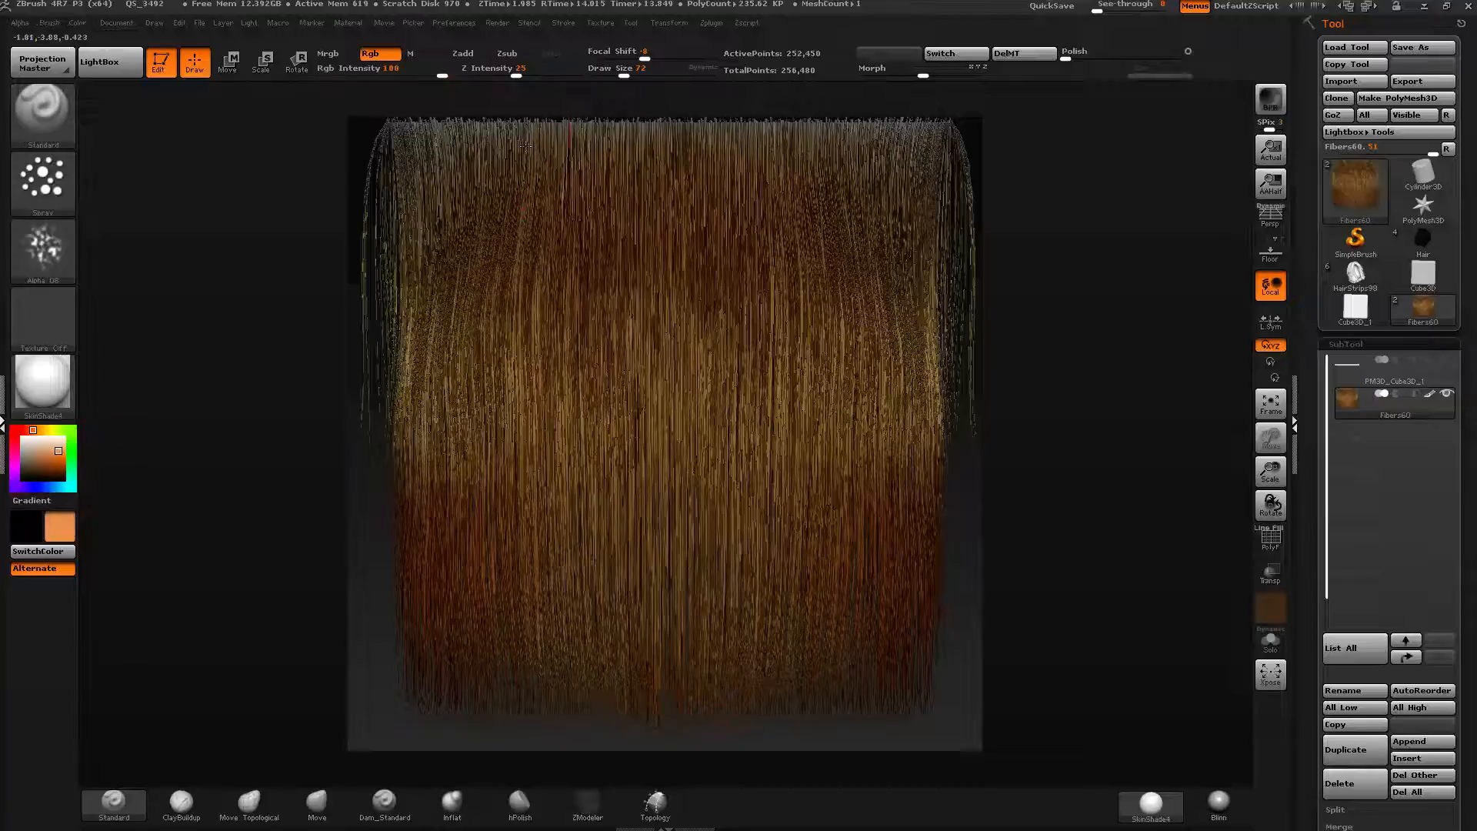
left_click_drag(540, 365, 533, 404)
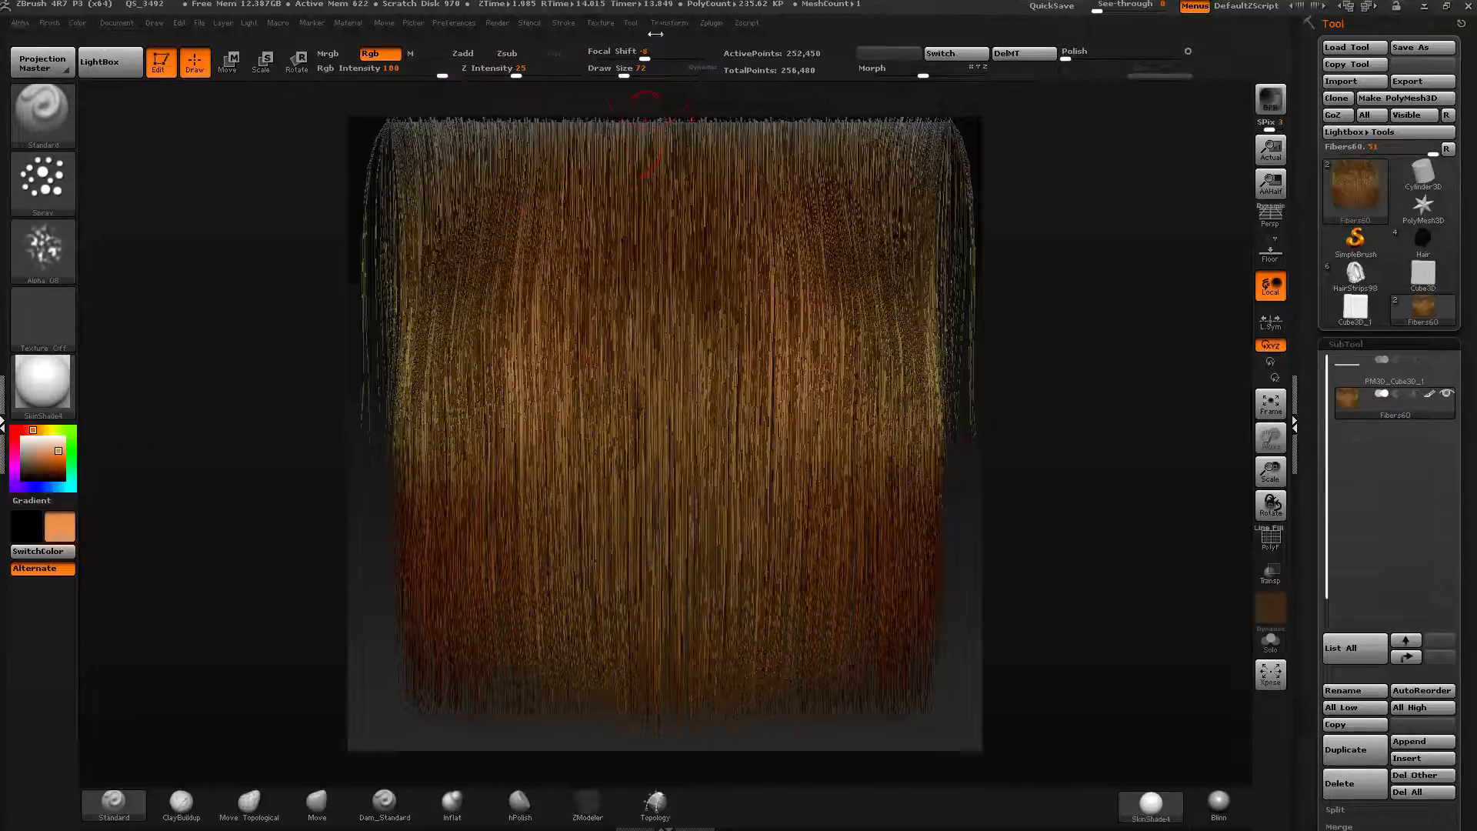
left_click_drag(624, 71, 645, 72)
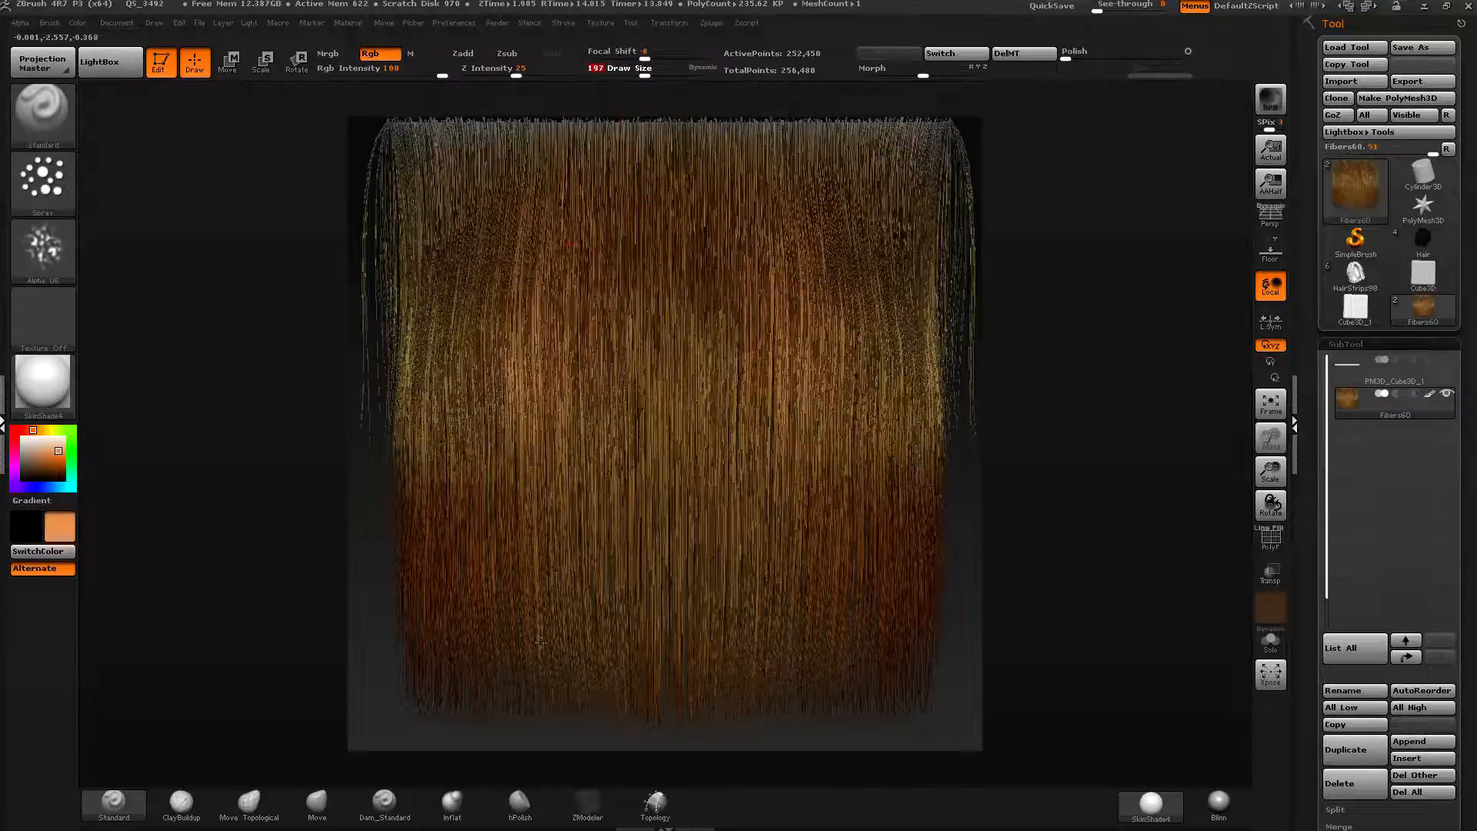
mouse_move(480, 480)
left_mouse_down()
mouse_move(455, 569)
mouse_move(473, 504)
left_mouse_up()
left_click(39, 430)
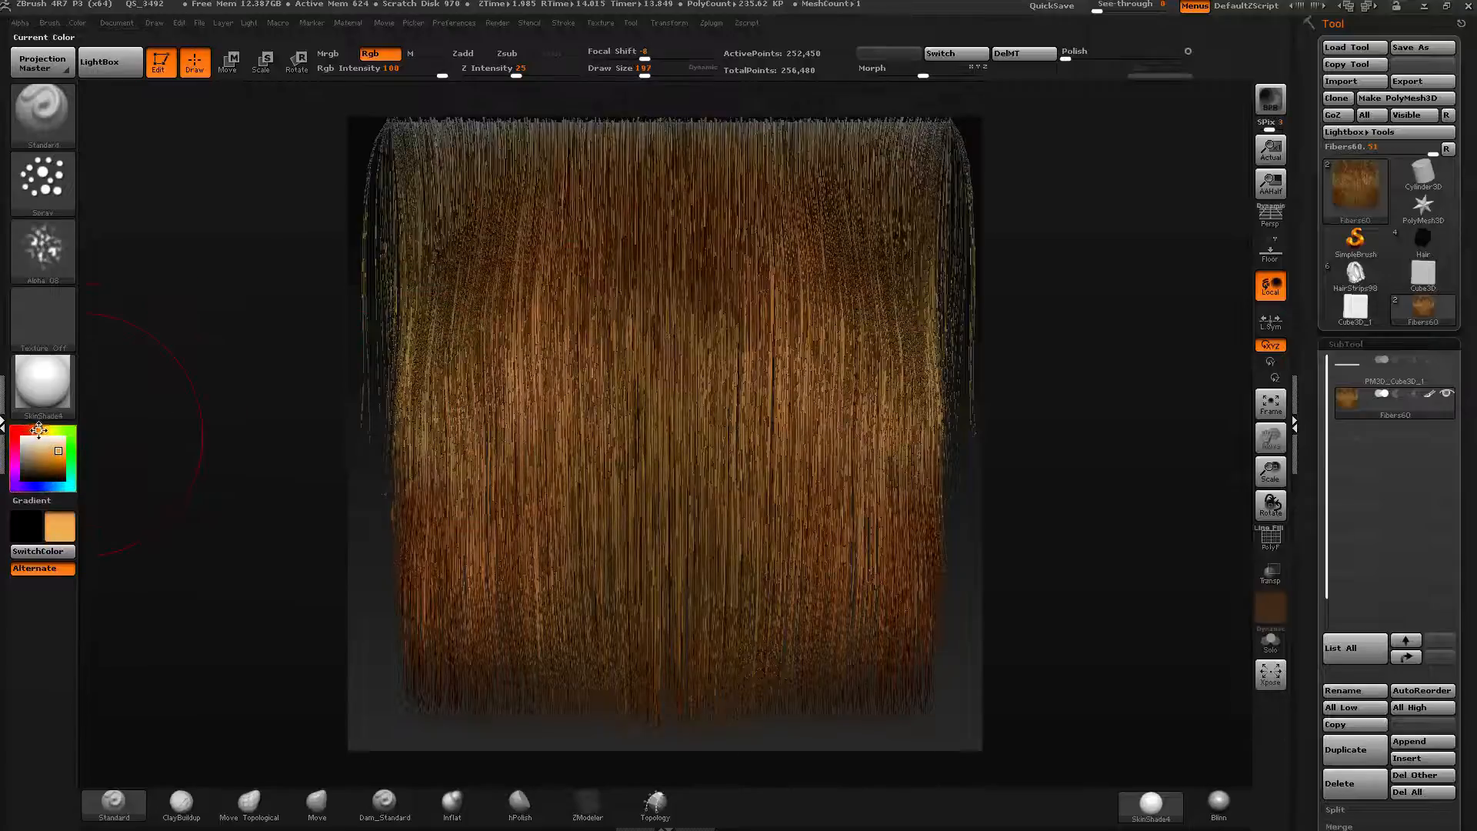
mouse_move(831, 439)
left_mouse_down()
mouse_move(671, 431)
mouse_move(604, 327)
mouse_move(623, 531)
mouse_move(525, 658)
left_mouse_up()
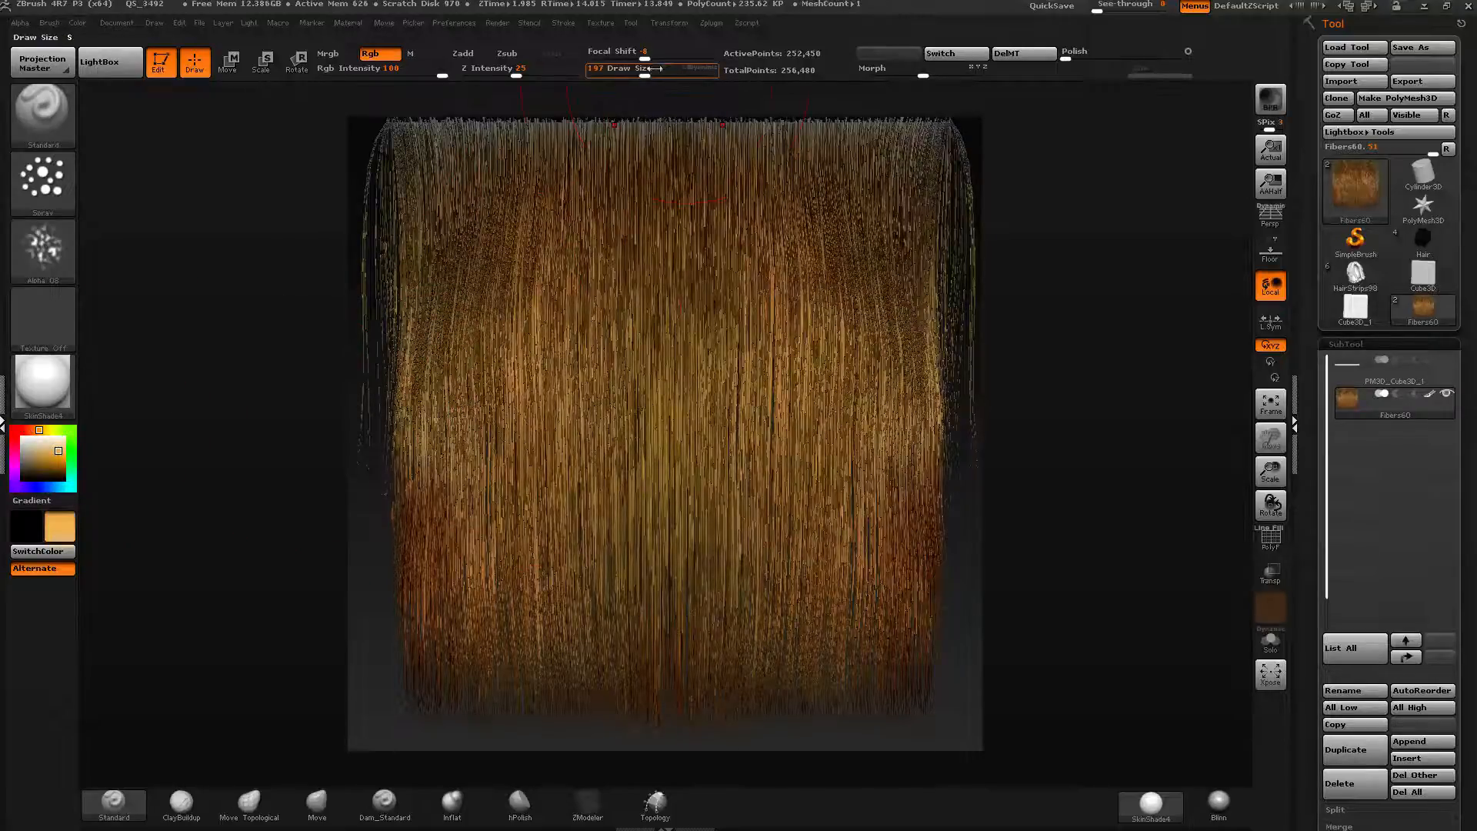
left_click_drag(645, 72, 623, 72)
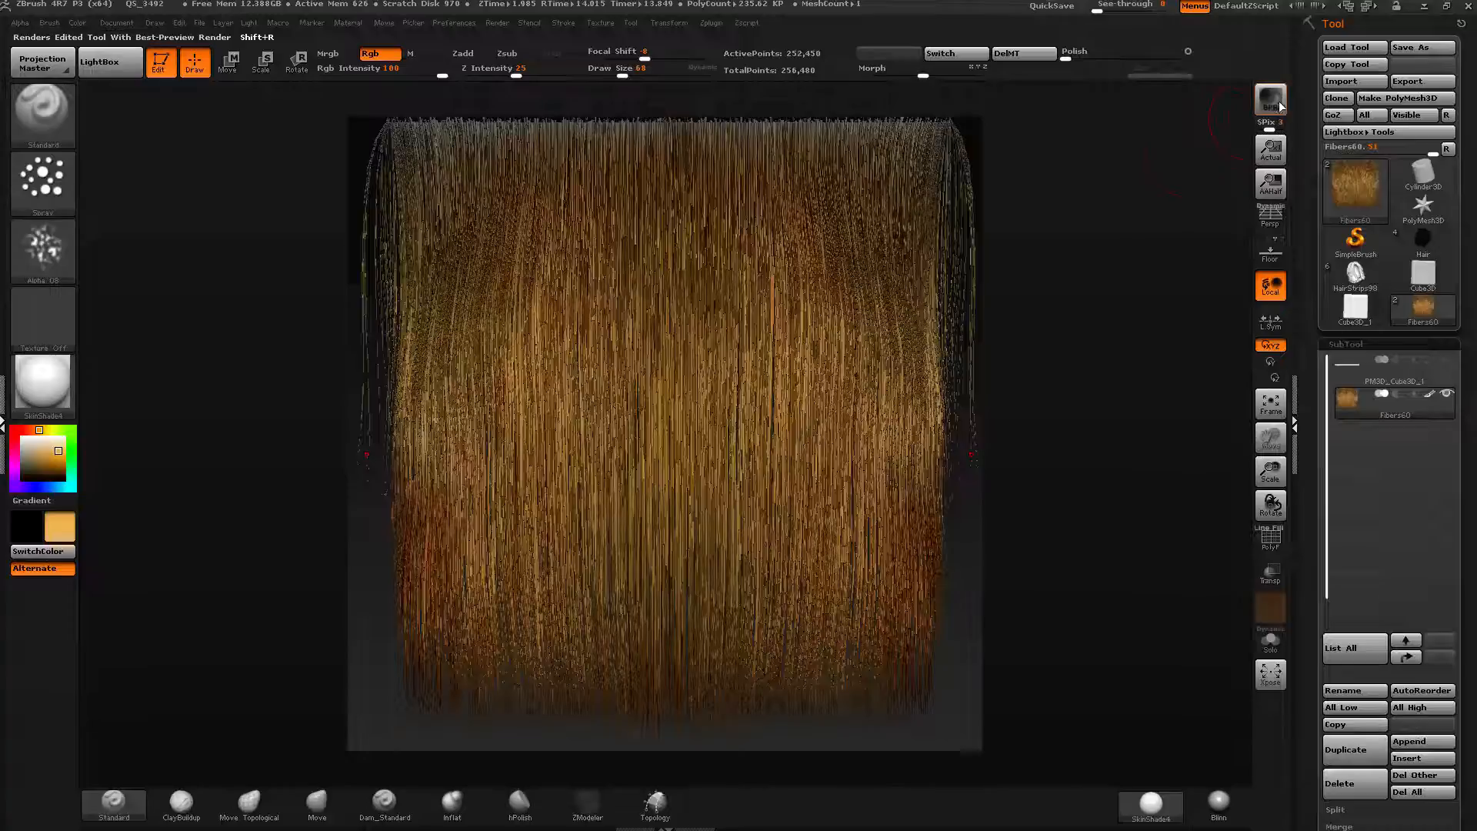
Render a BPR preview of the painted fibers at actual size.
key("shift+r")
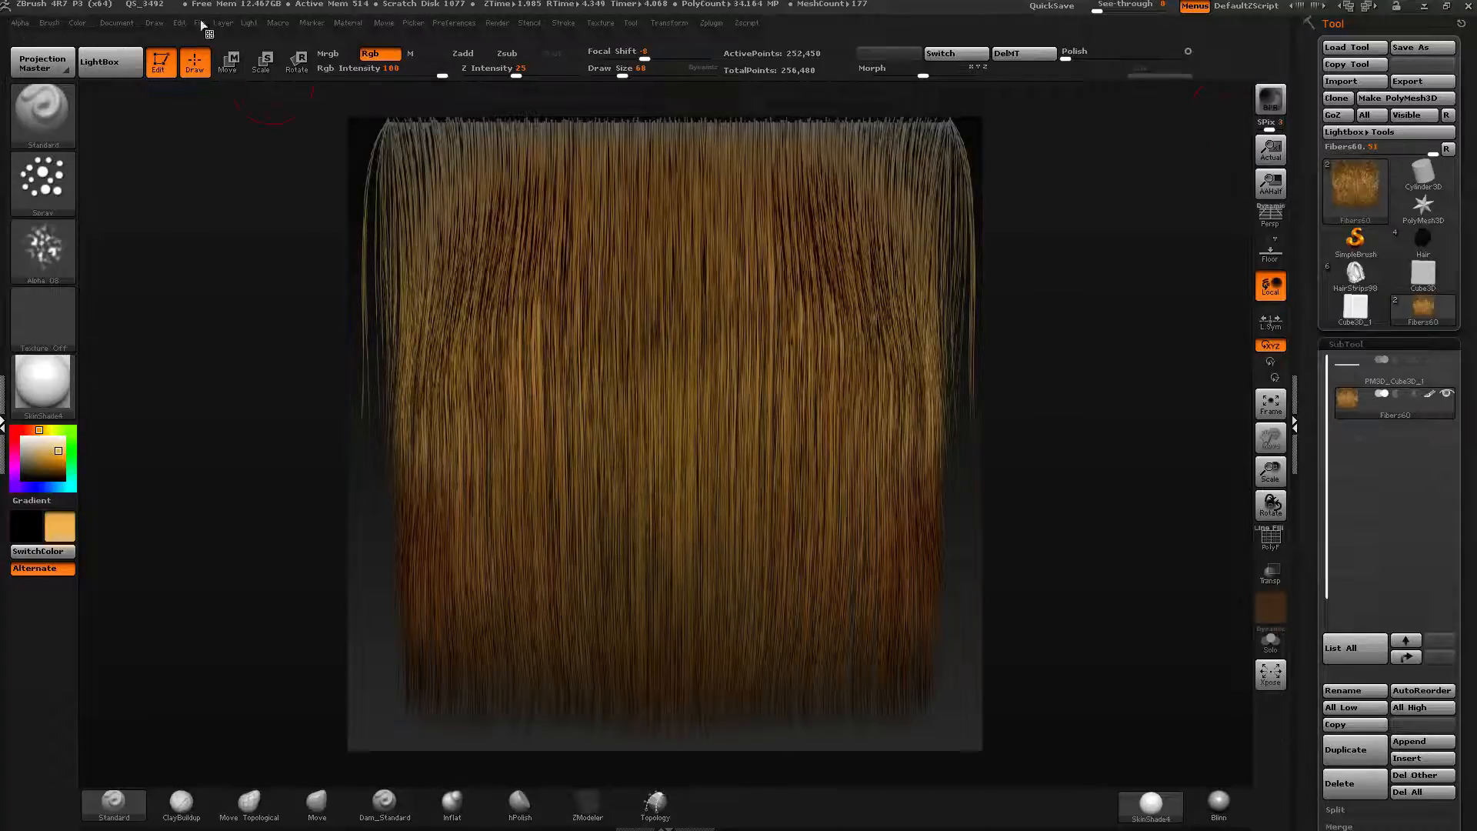
left_click(114, 23)
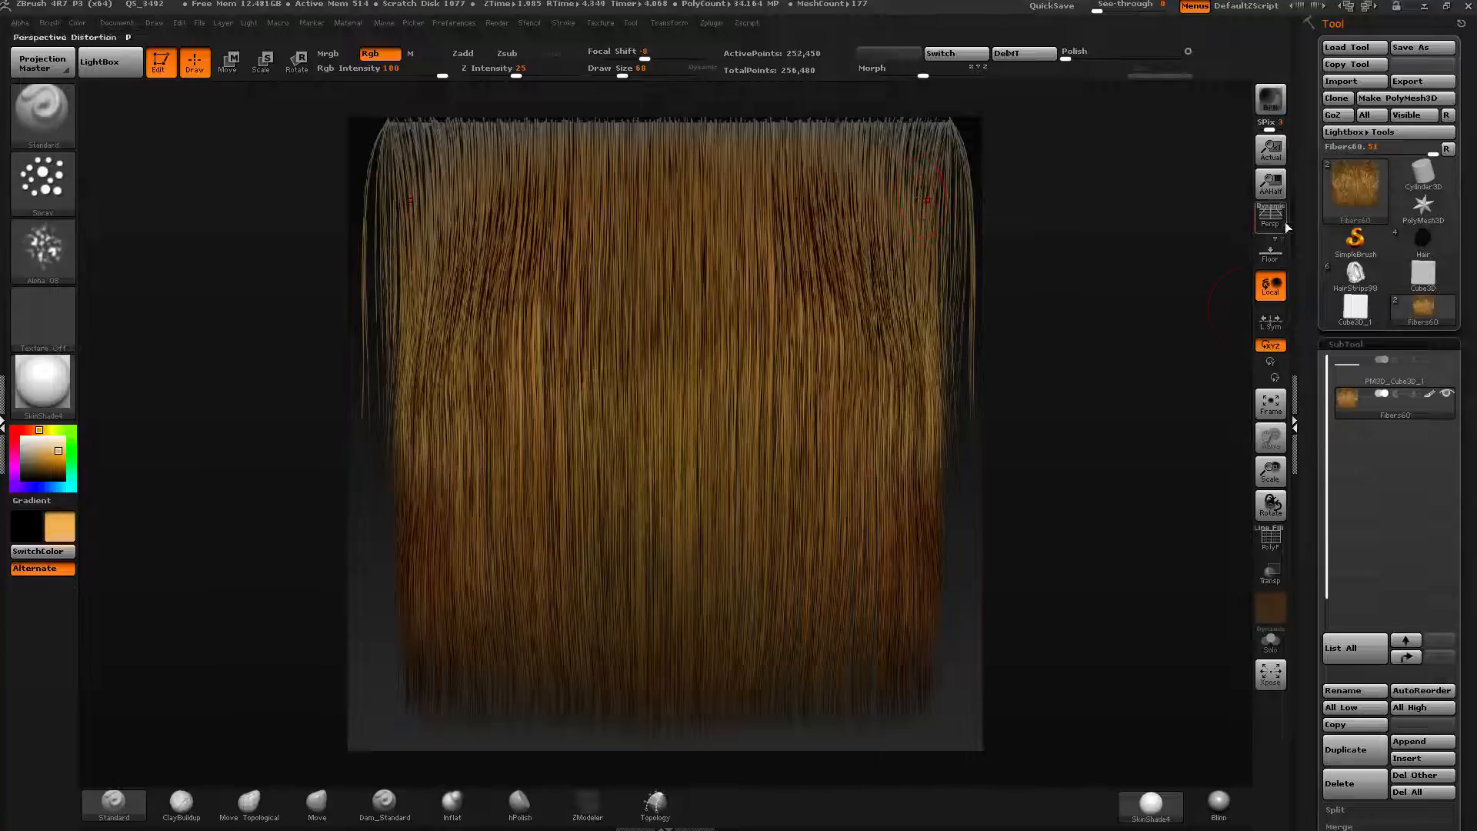
left_click(1271, 150)
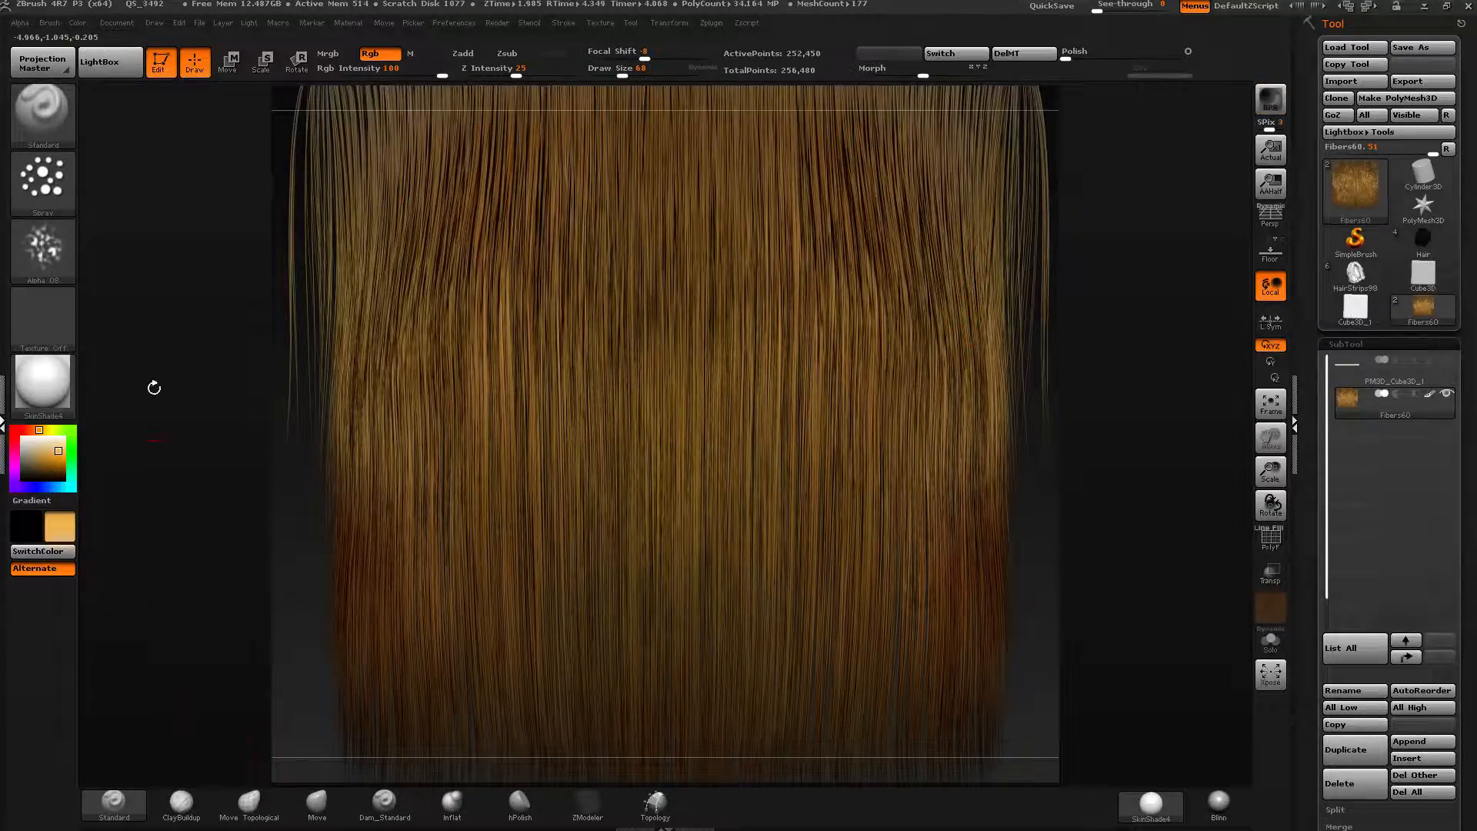
Reset the stroke to Dots and turn the alpha off.
left_click(43, 247)
left_click(94, 257)
left_click(57, 201)
left_click(130, 194)
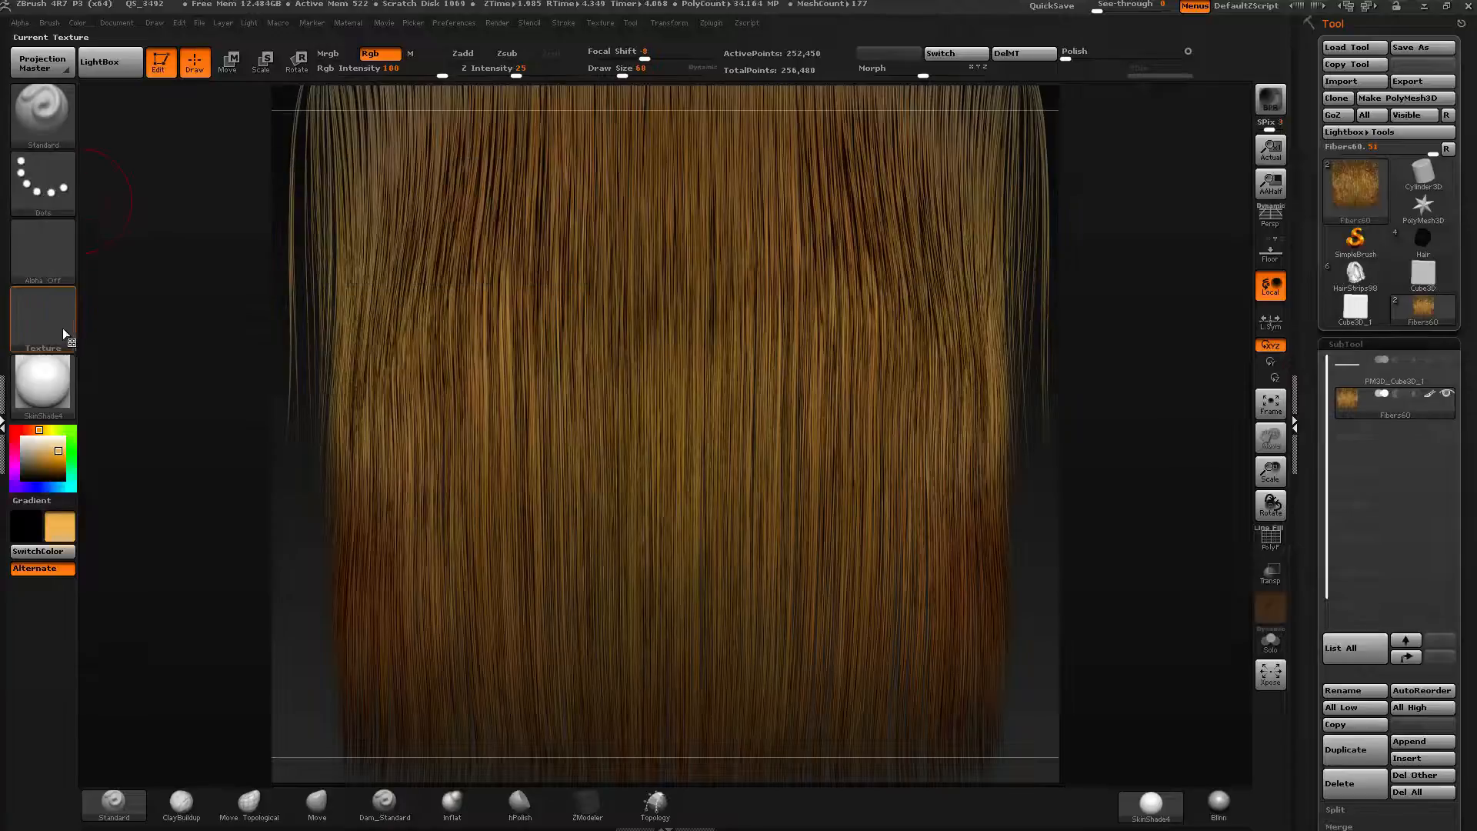
Grab the rendered document into a new texture with GrabDoc and open the Texture palette.
left_click(38, 314)
left_click(37, 319)
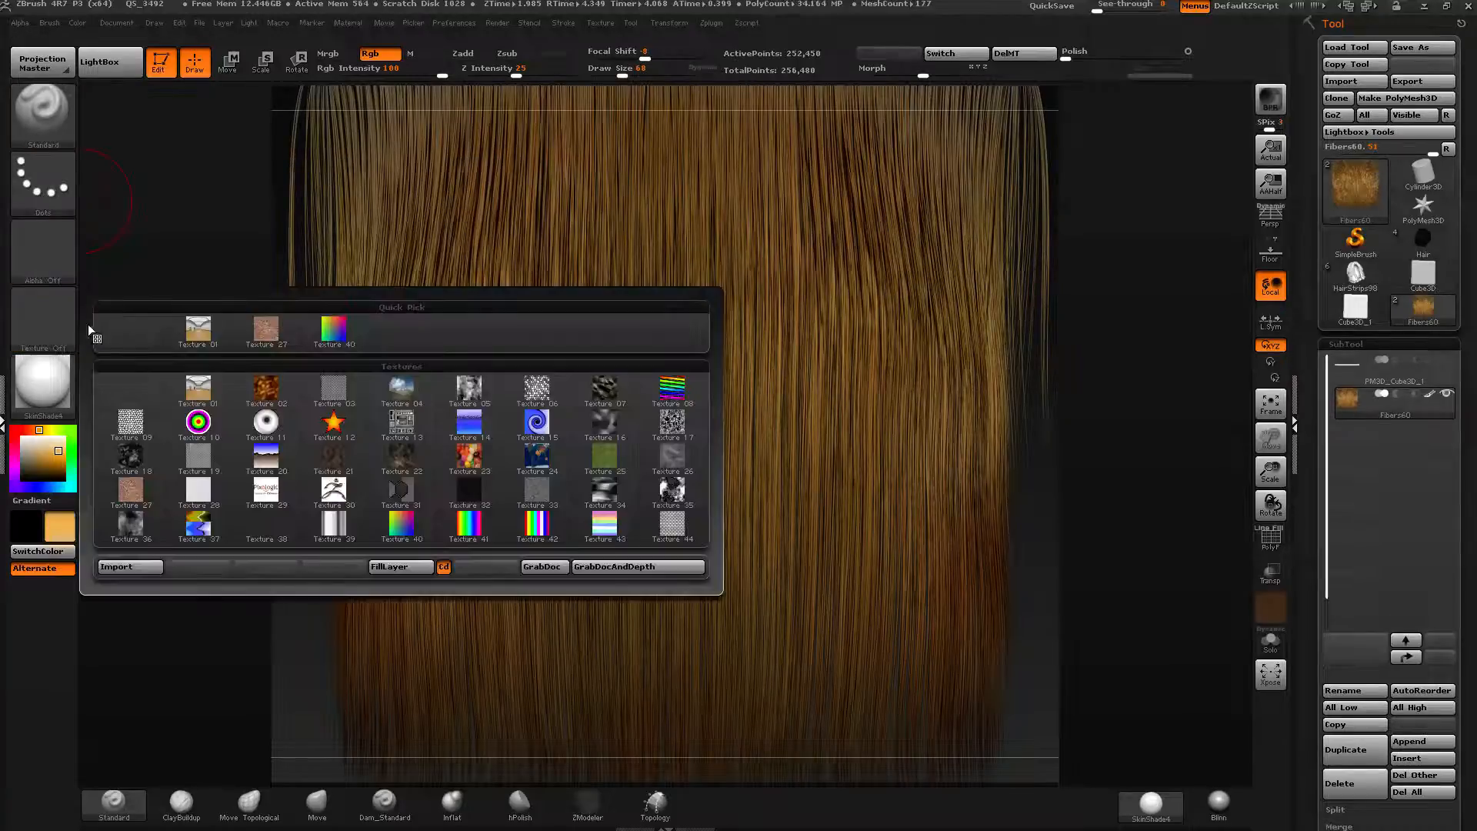
left_click(547, 567)
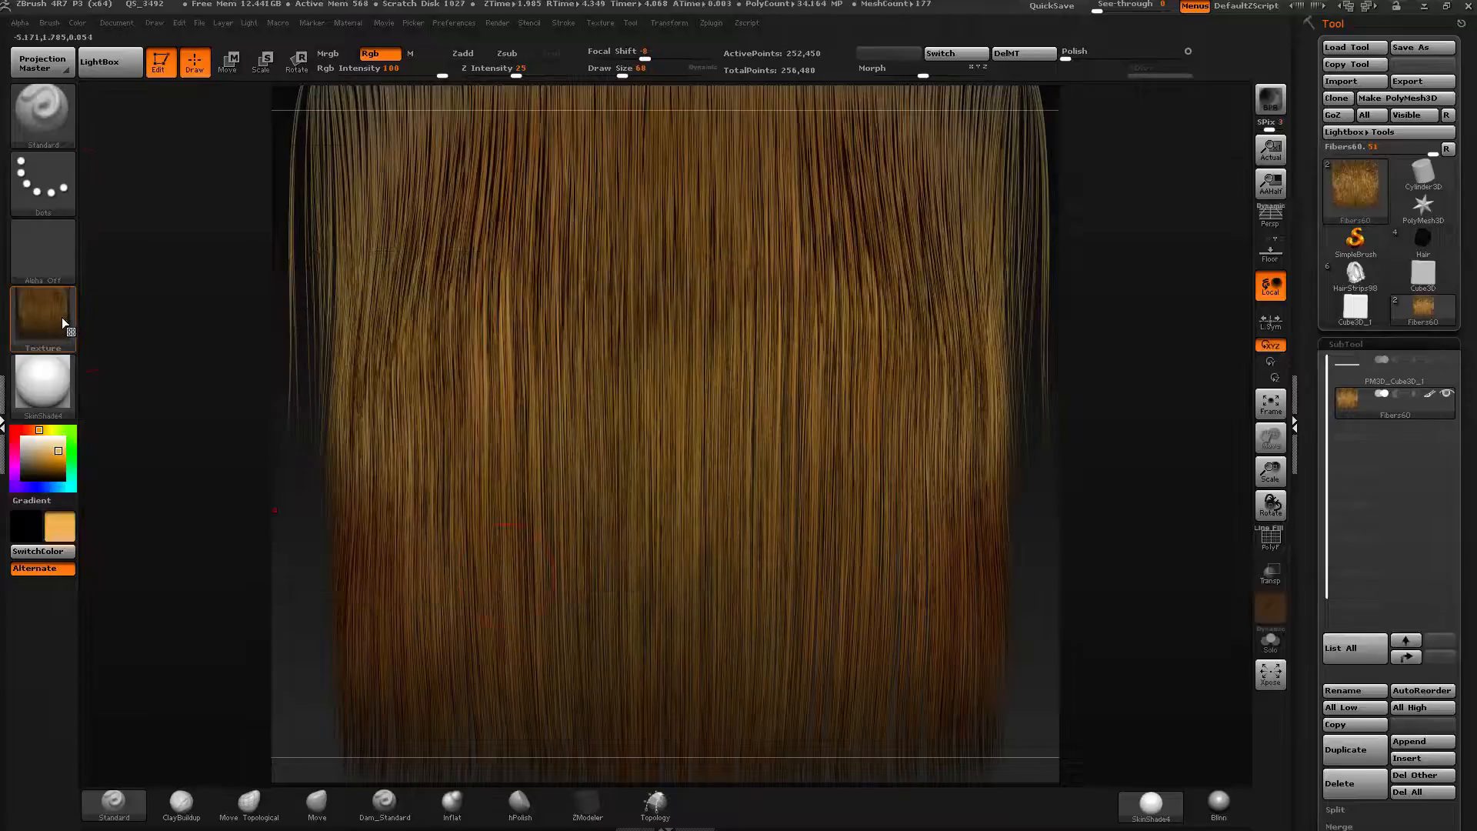
mouse_move(62, 317)
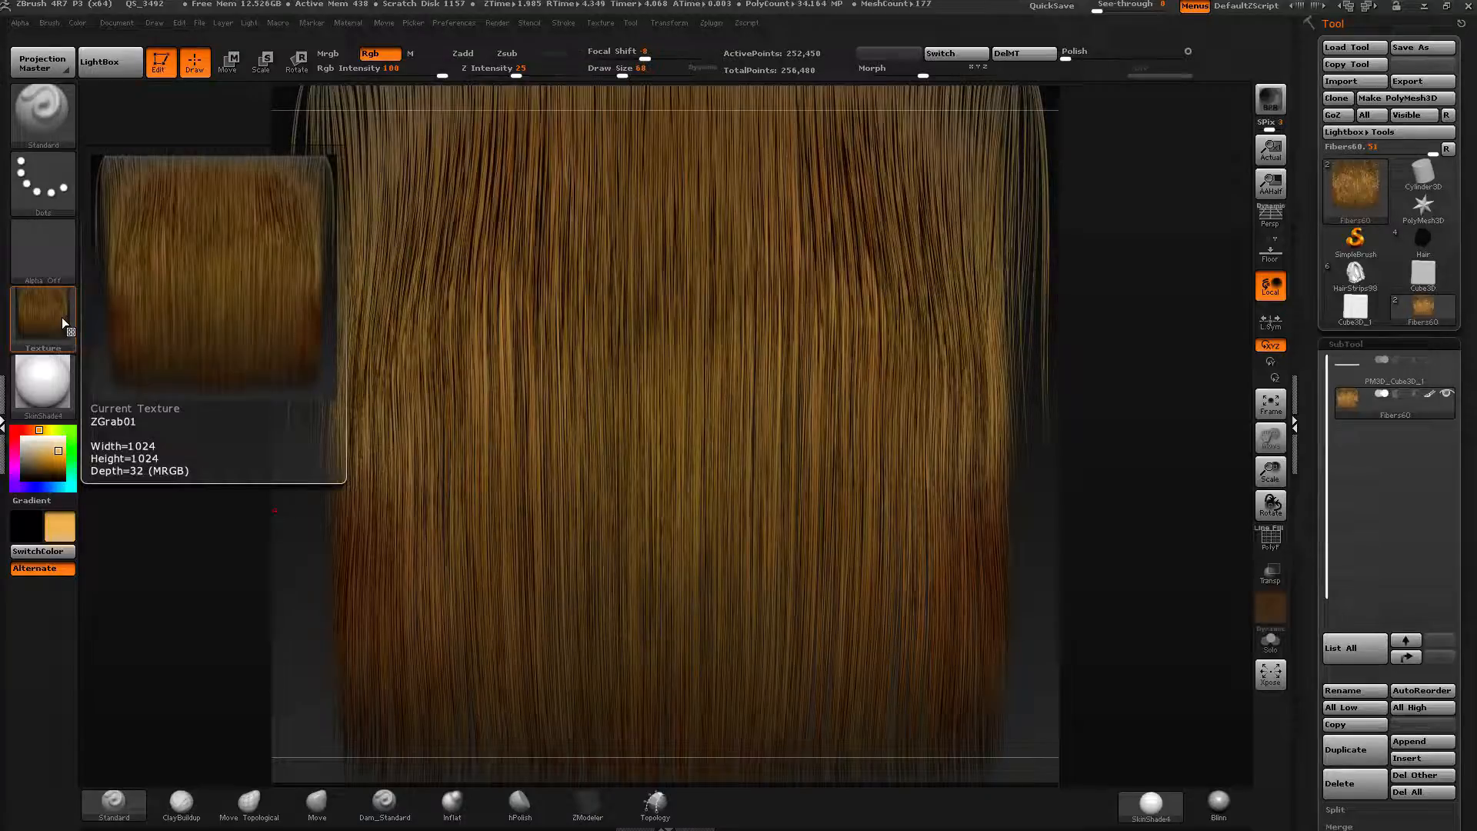
left_click(601, 22)
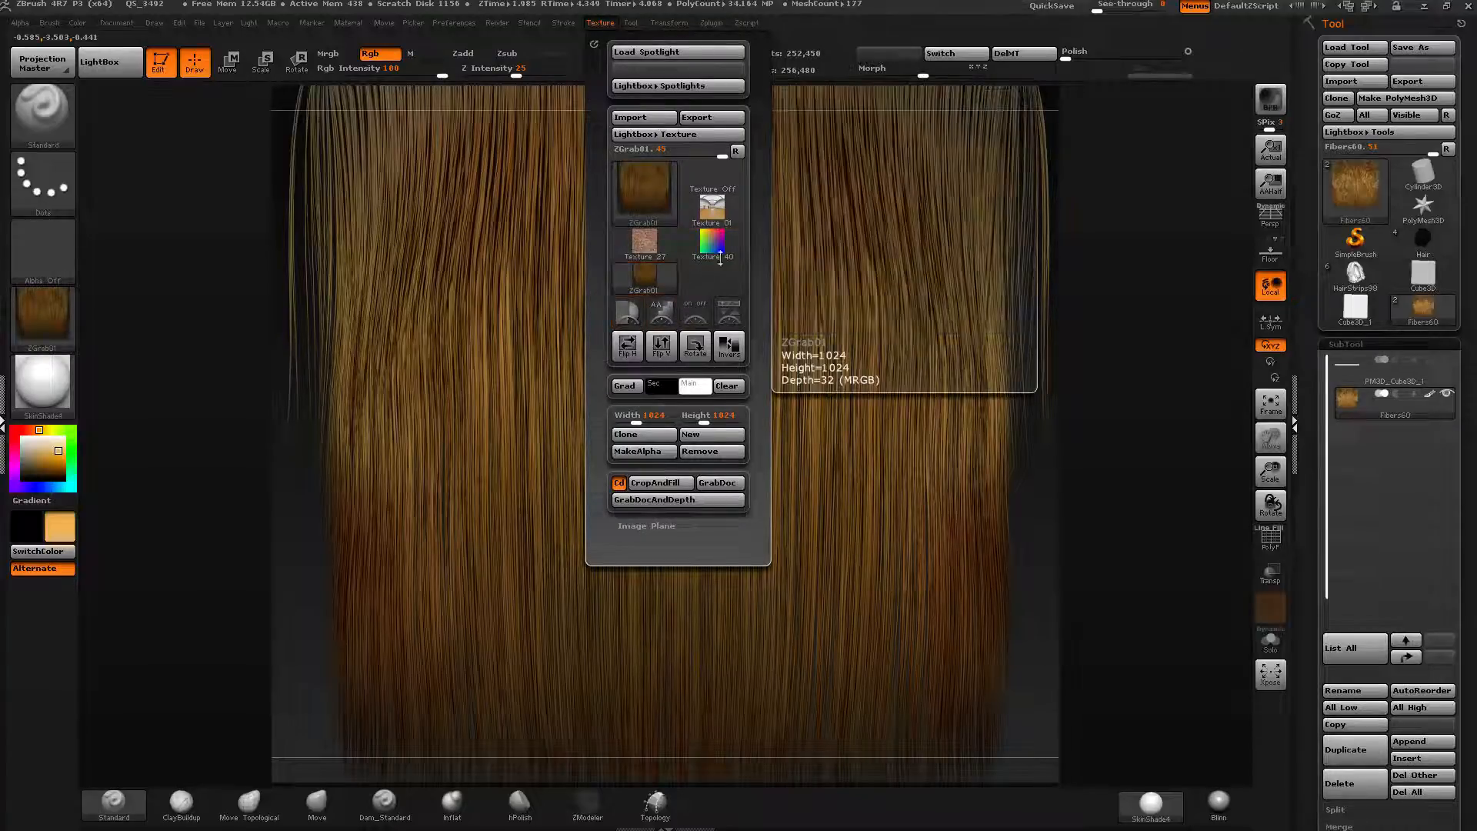
Switch the fibers' material to Flat Color.
mouse_move(667, 254)
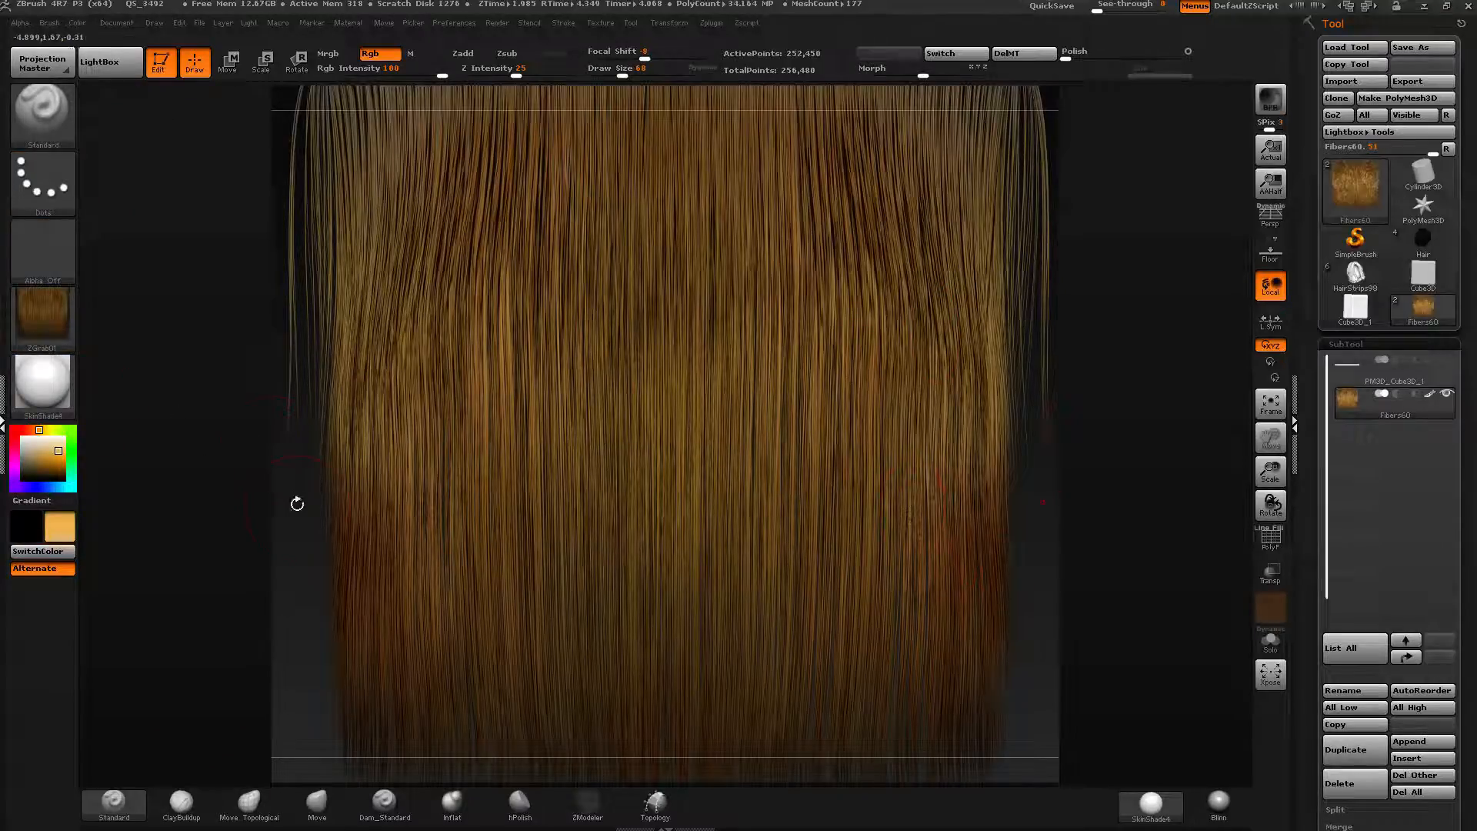
left_click(55, 385)
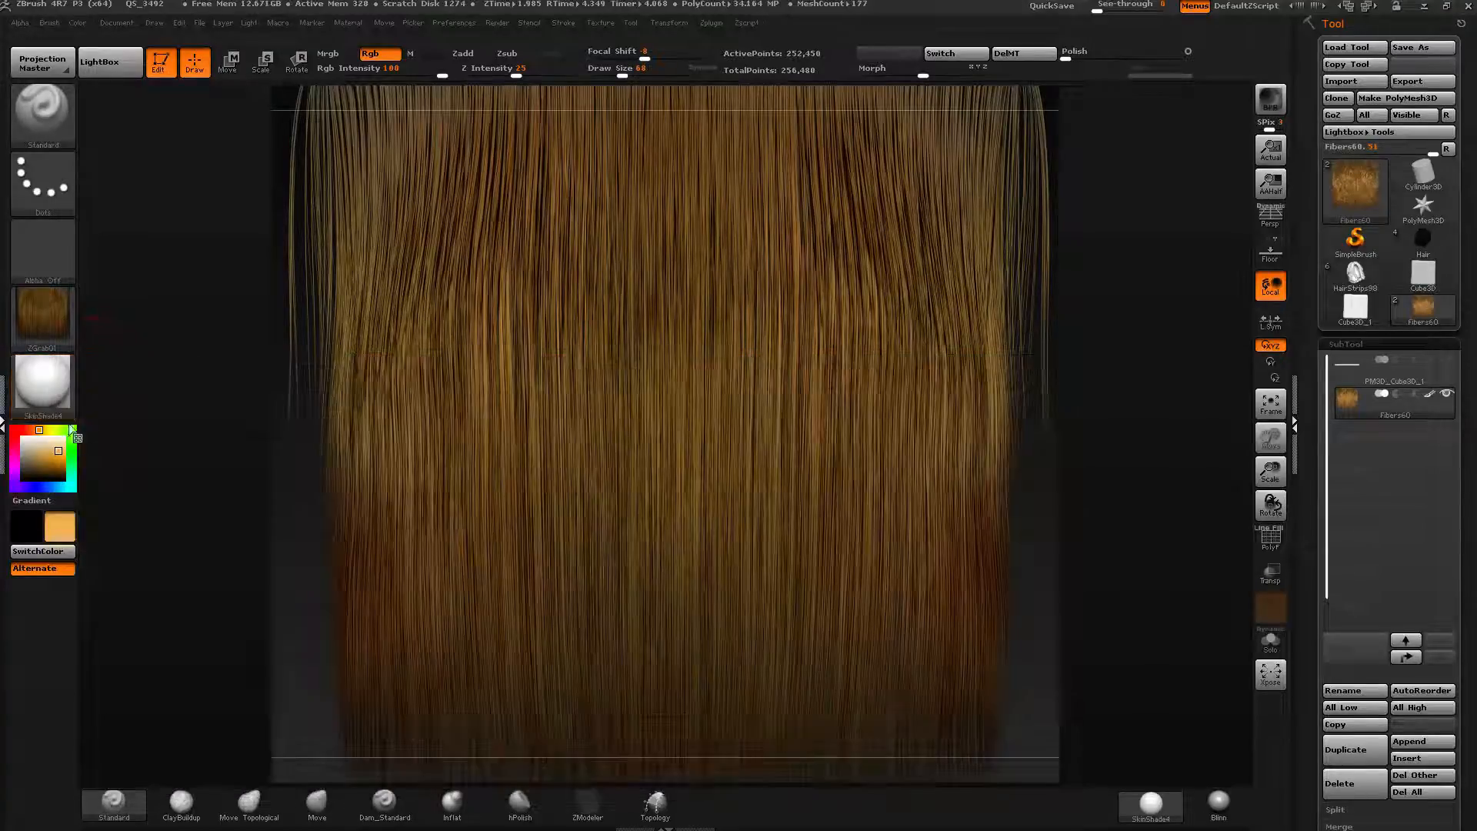
left_click(50, 391)
left_click(131, 616)
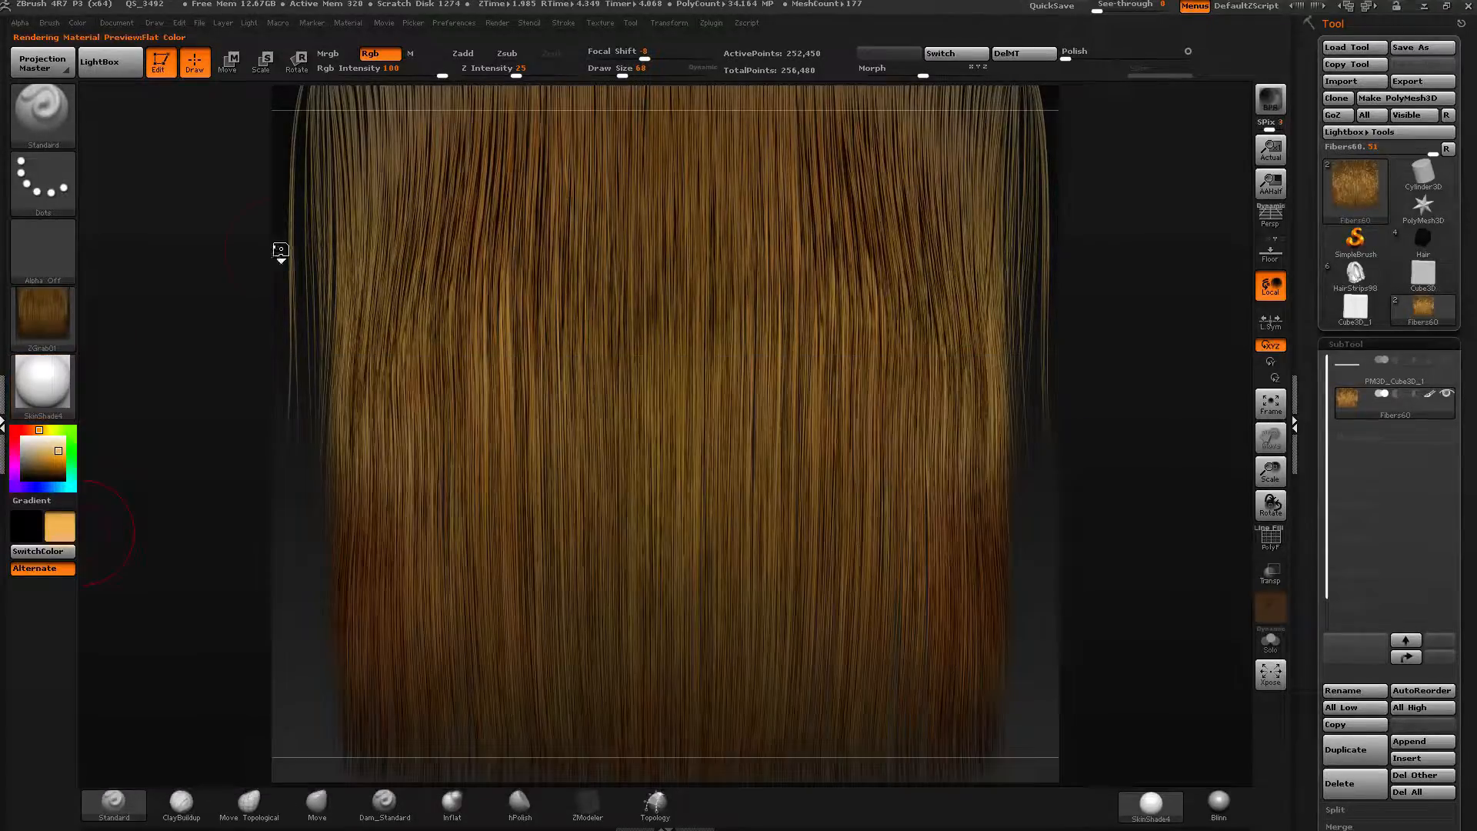
Set the main colour to white and fill the fiber object with it.
mouse_move(51, 449)
left_mouse_down()
mouse_move(11, 425)
mouse_move(21, 437)
left_mouse_up()
left_click(29, 442)
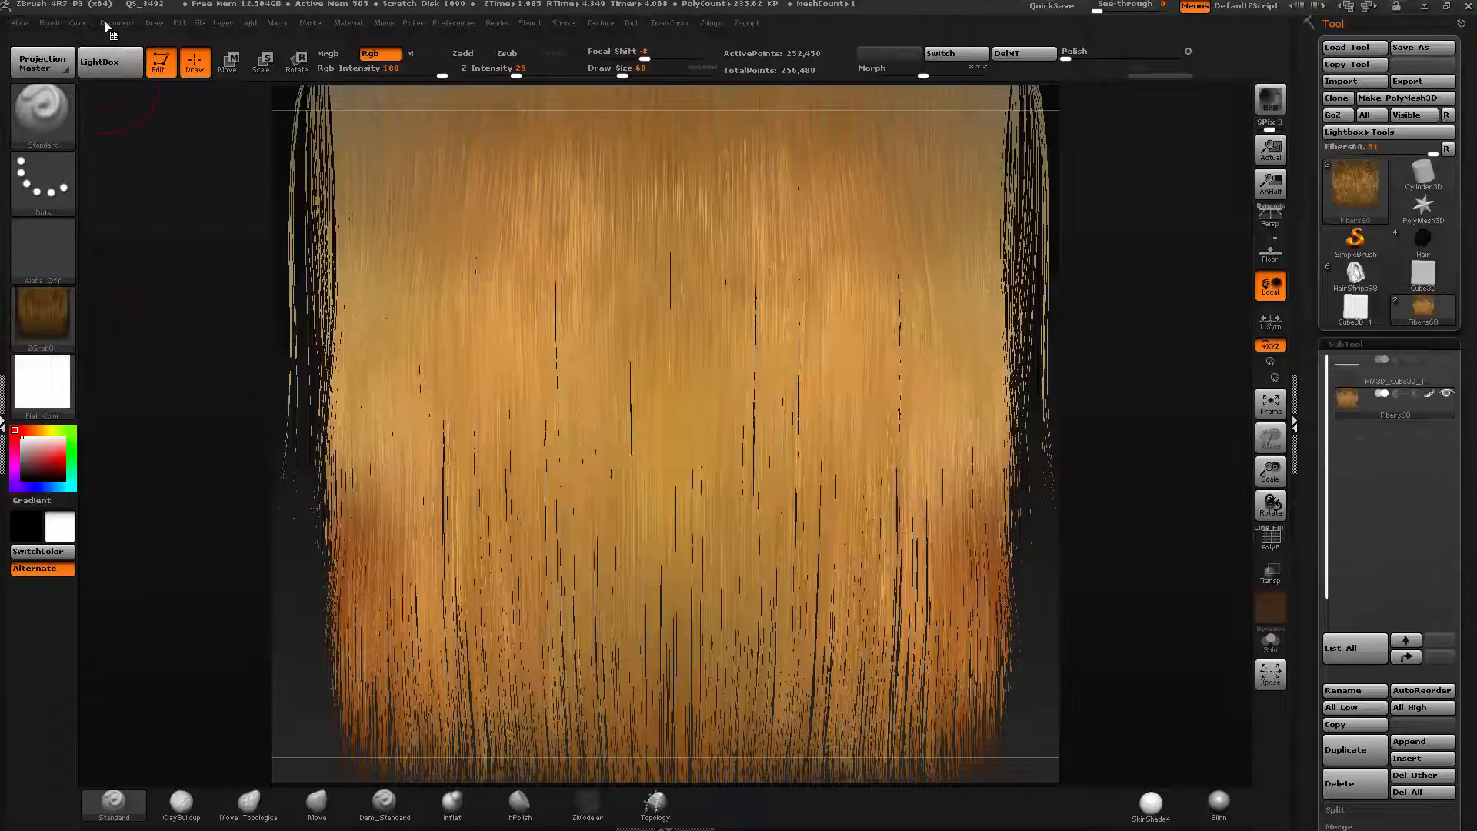
left_click(77, 22)
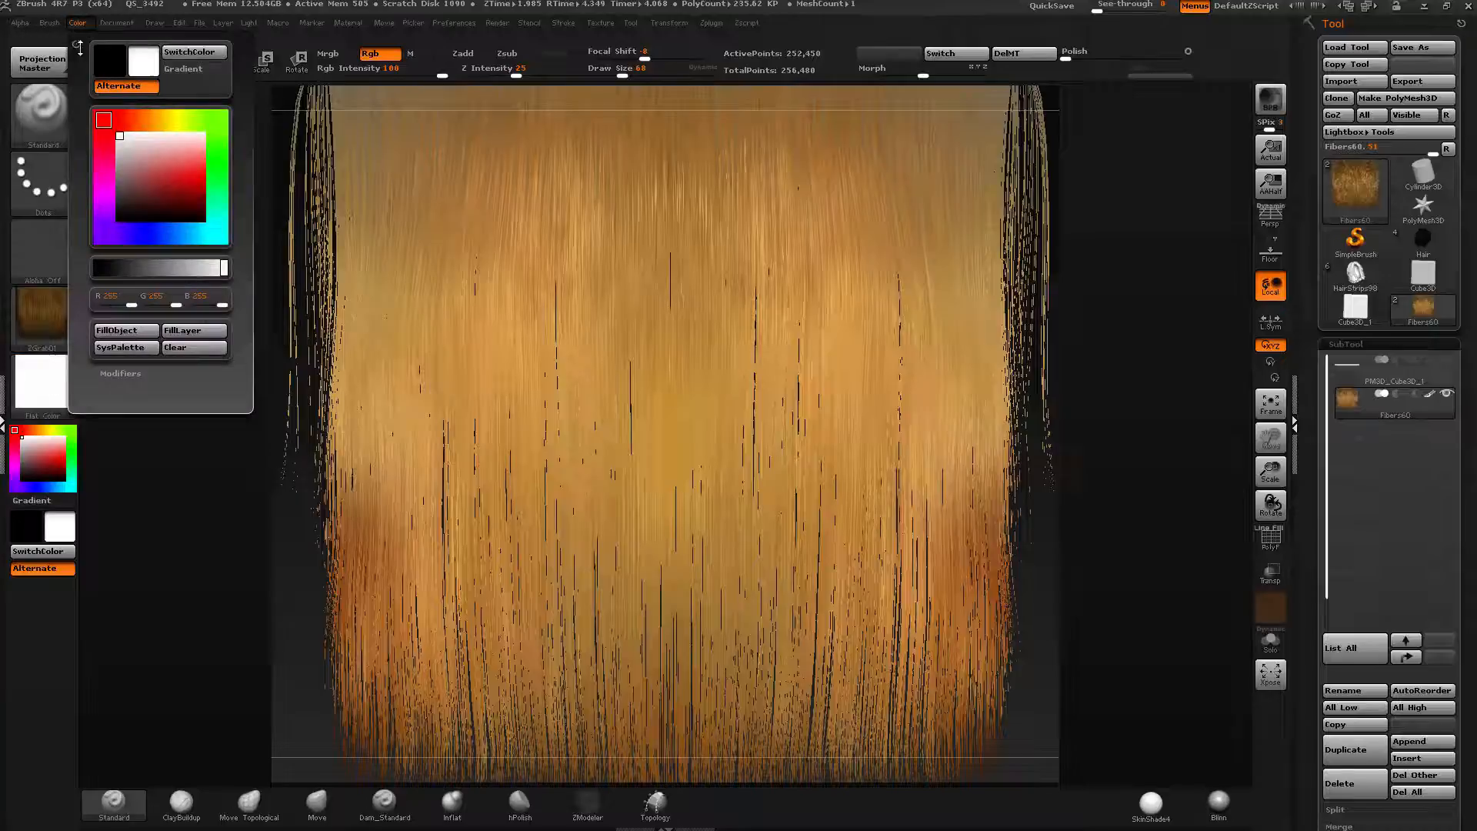
left_click(130, 331)
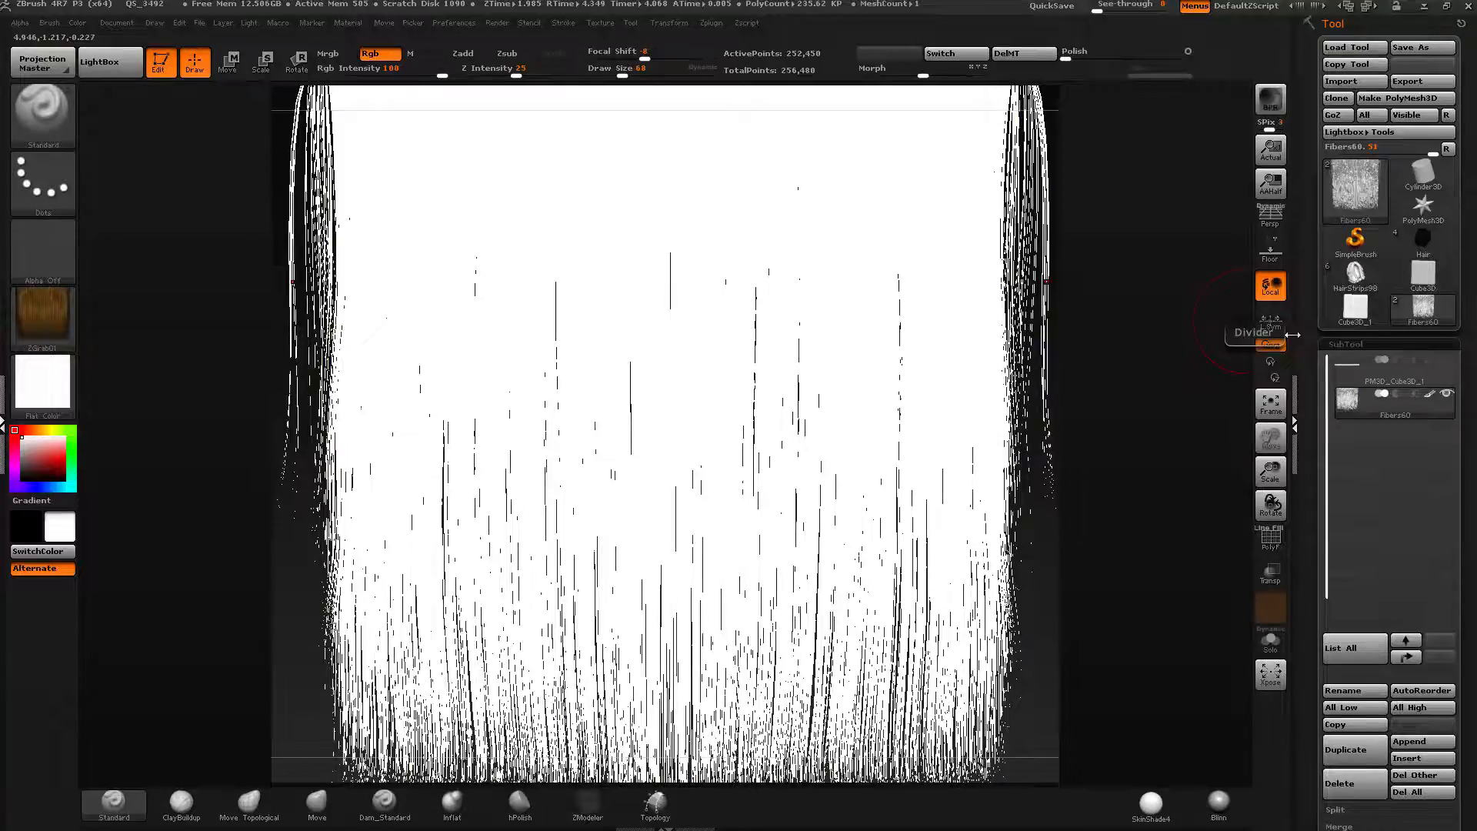
Set the document background colour to black and render a BPR of the white fibers.
left_click(121, 23)
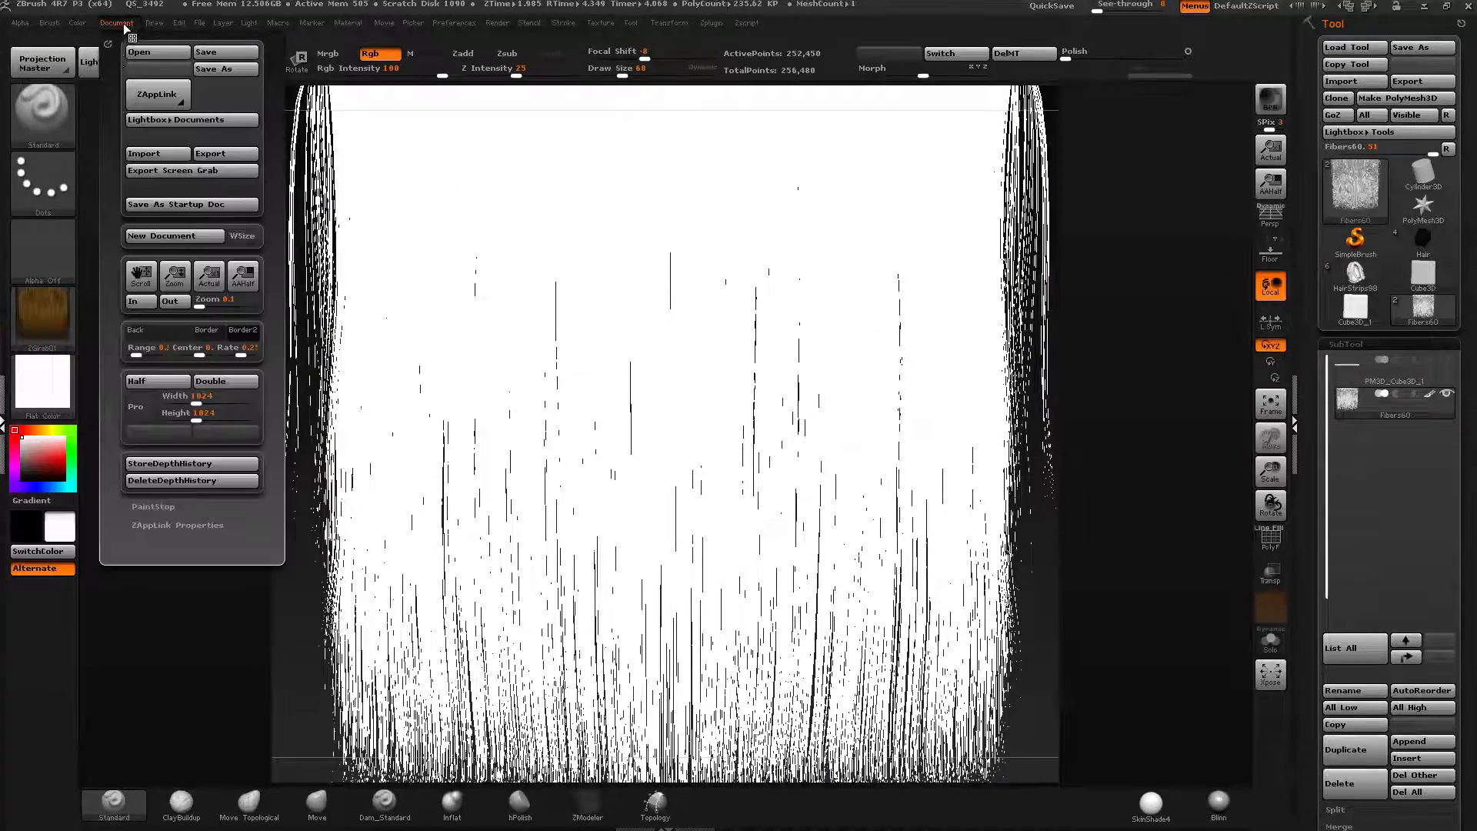
mouse_move(137, 348)
left_mouse_down()
mouse_move(158, 348)
mouse_move(108, 352)
left_mouse_up()
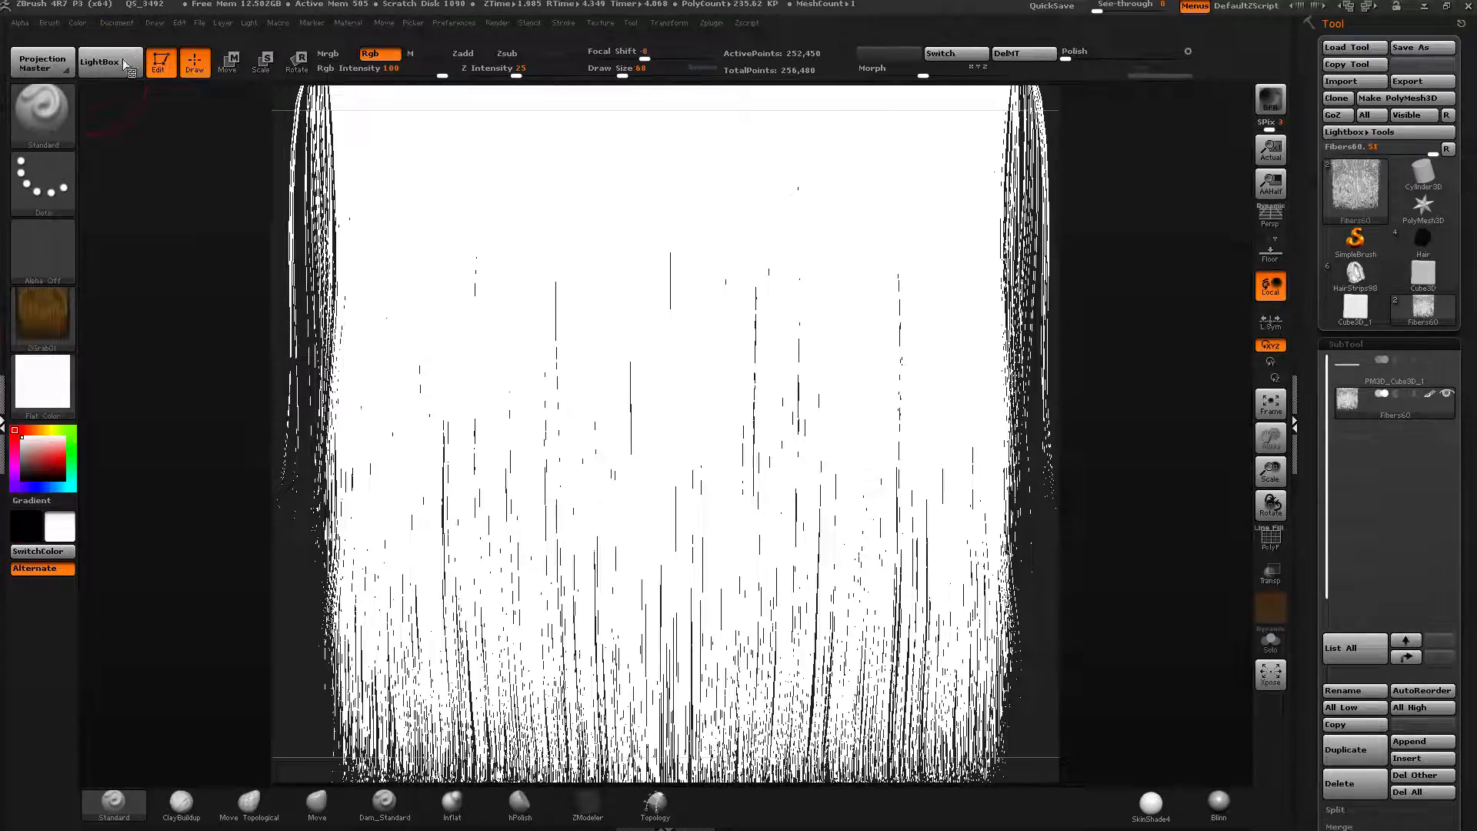
left_click(117, 23)
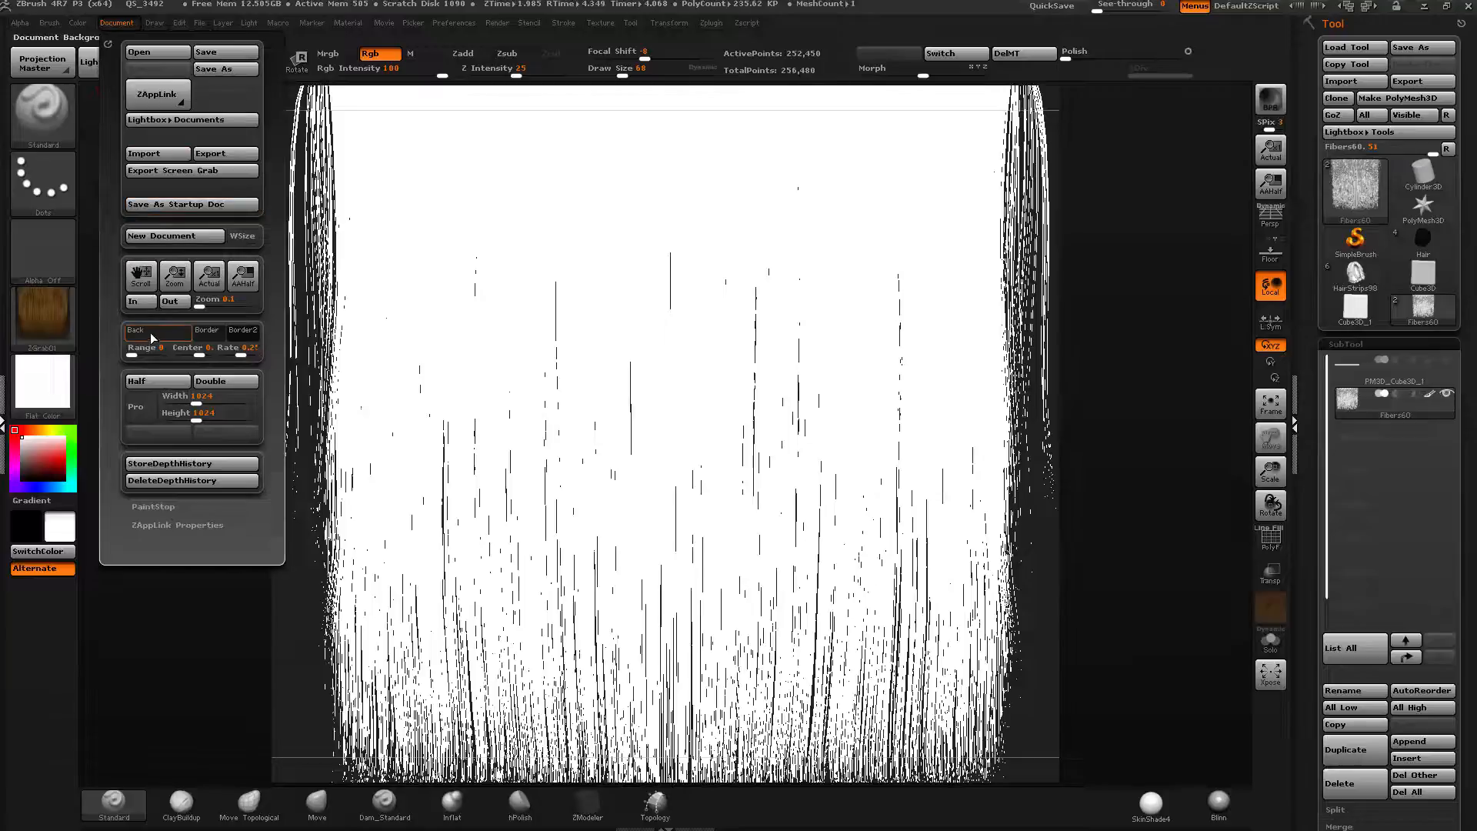
left_click_drag(147, 336, 28, 529)
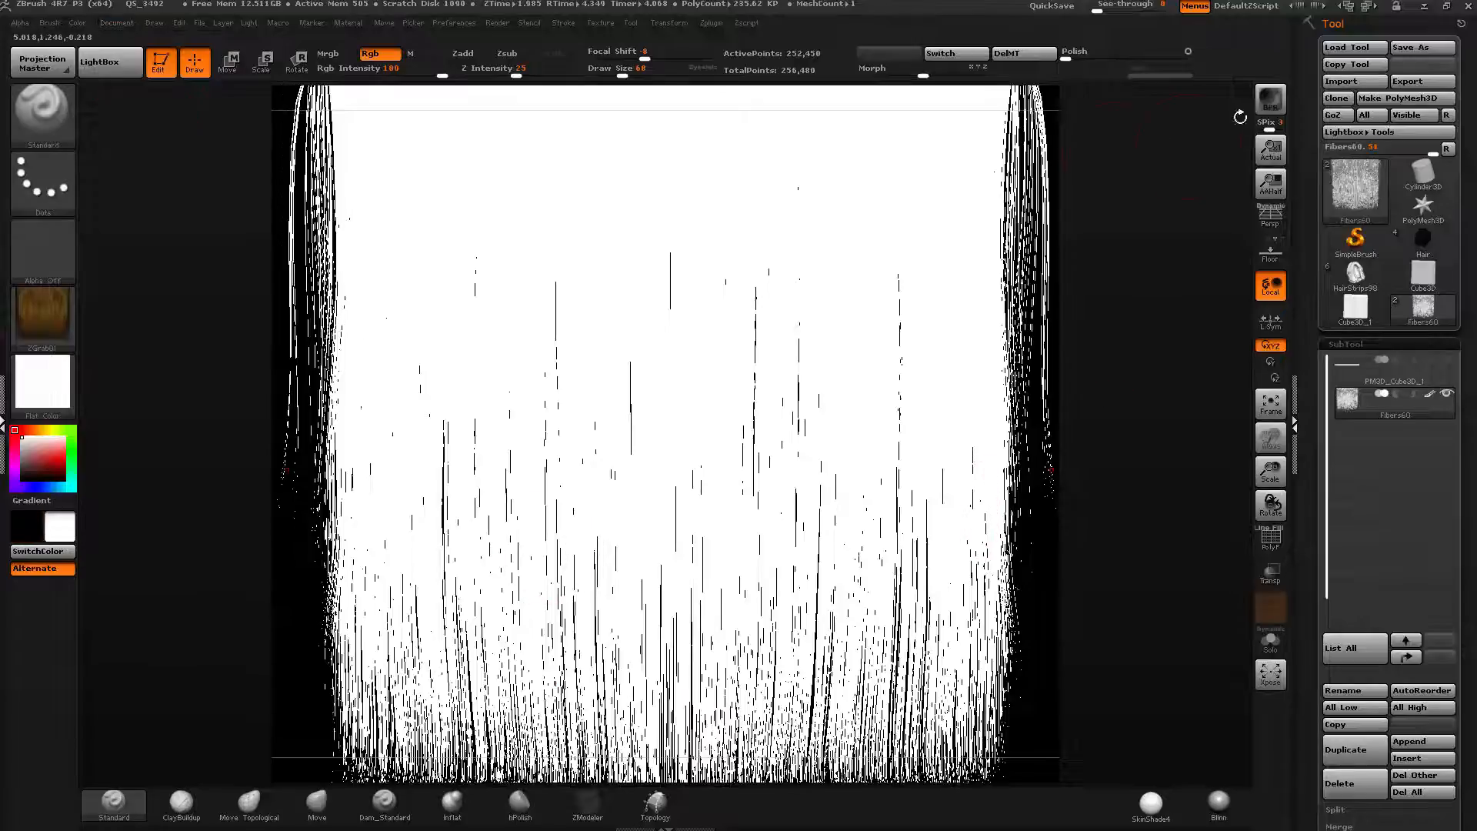
left_click(1271, 106)
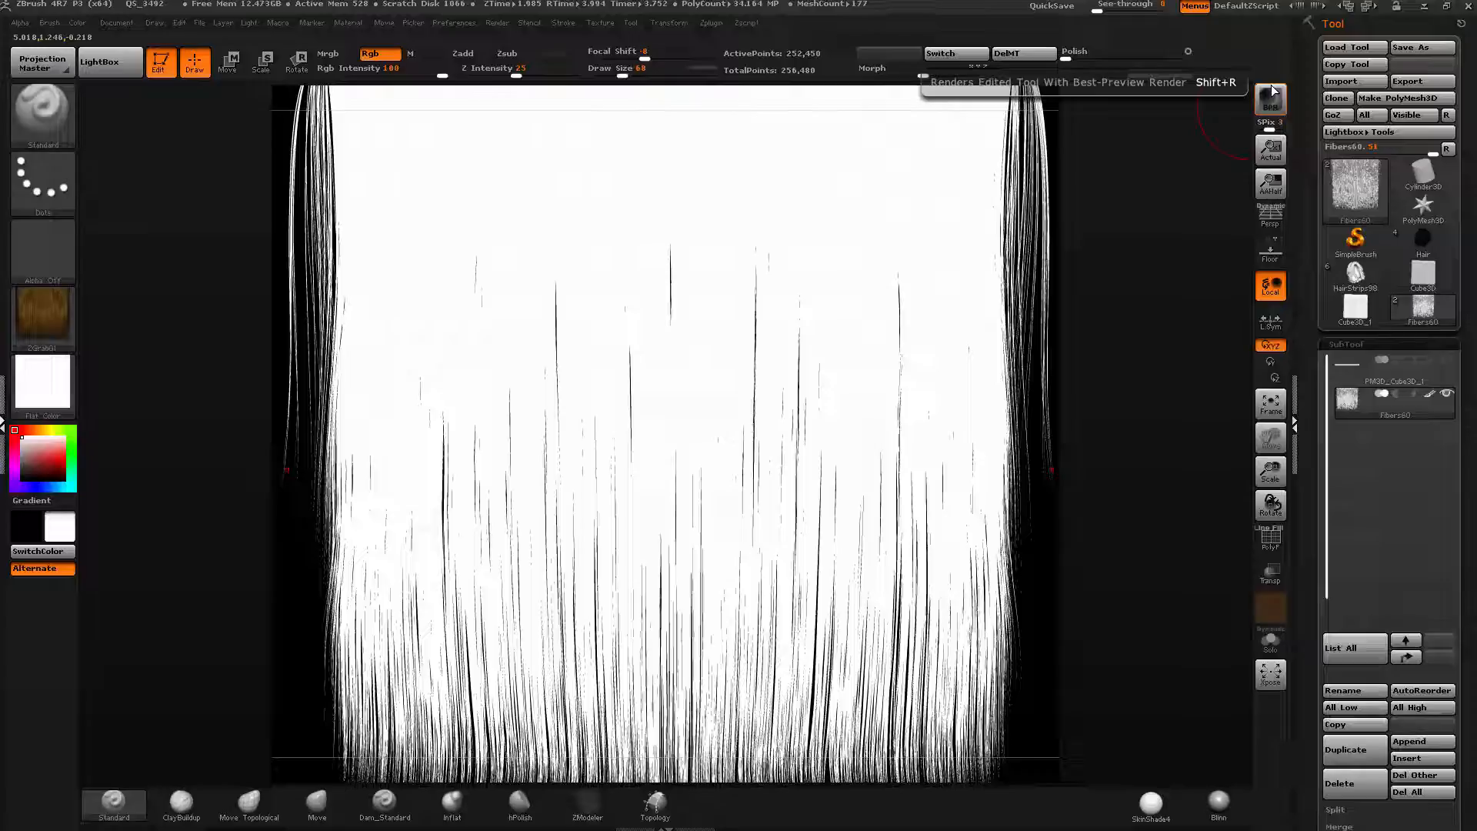
Grab the white-on-black fiber render into a new texture with GrabDoc.
left_click(43, 316)
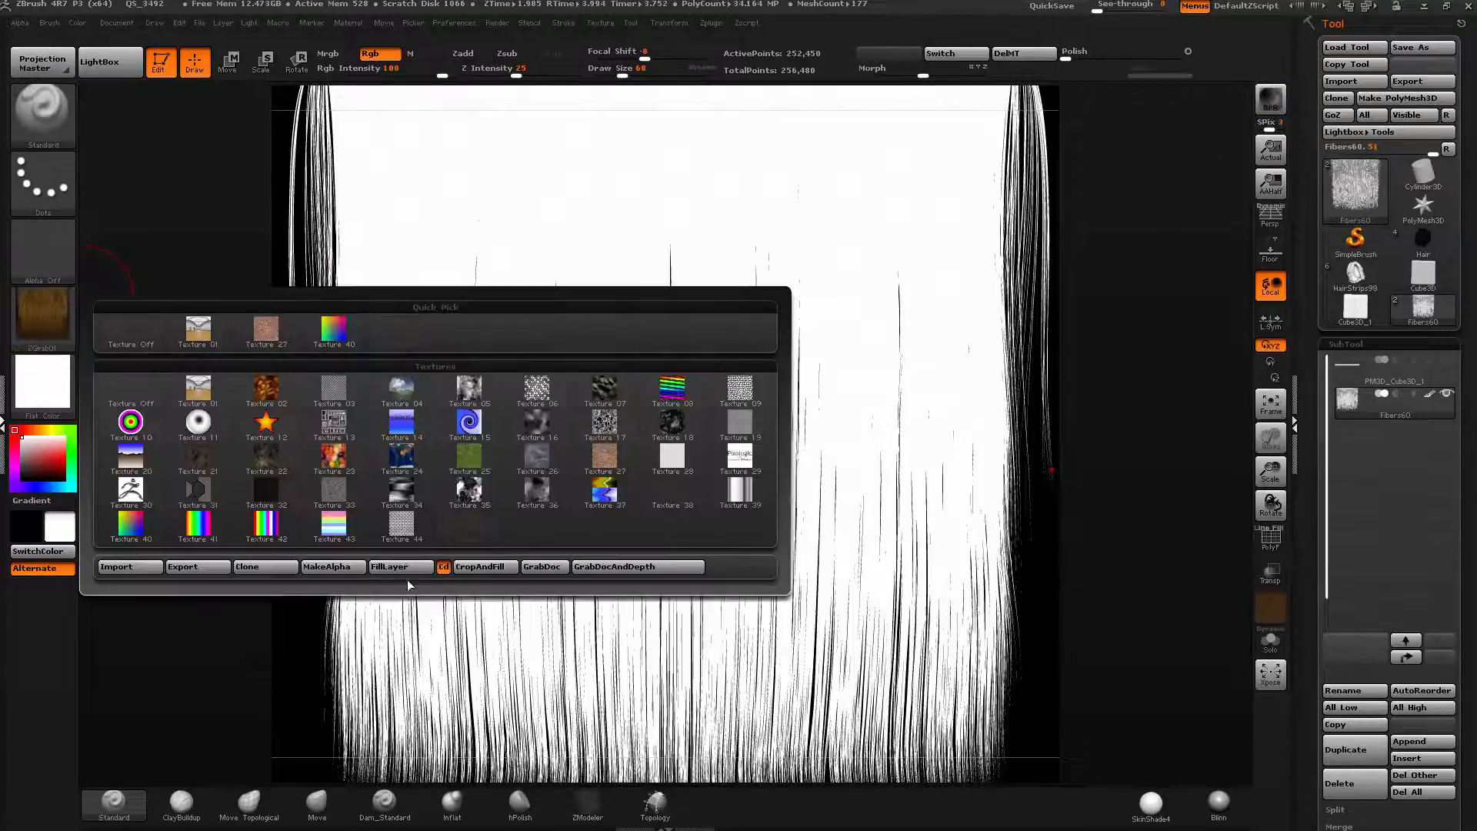
left_click(543, 568)
mouse_move(35, 320)
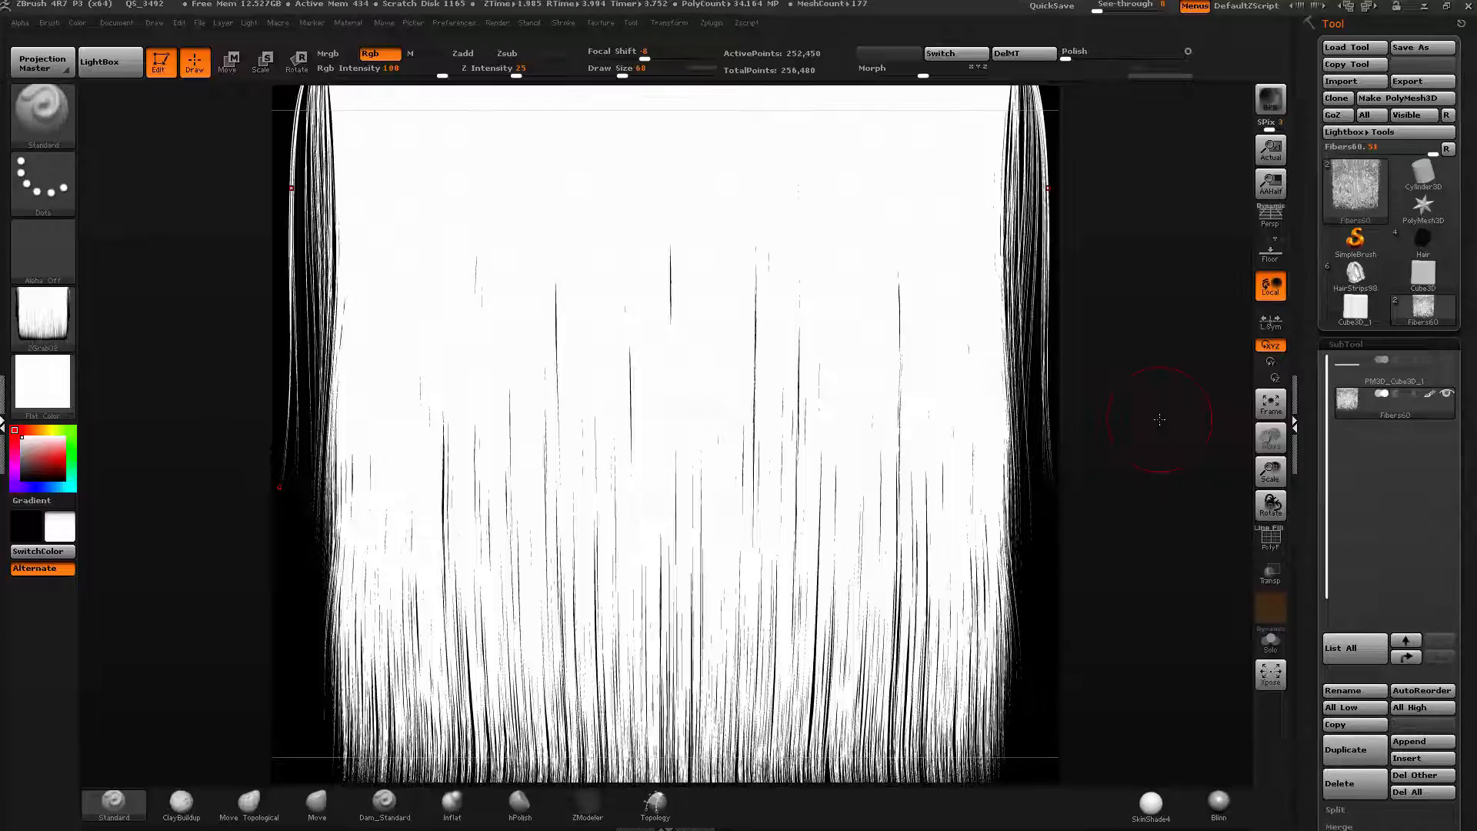
Export the BPR Depth render pass, browsing to the scenes\!Clients\CGBytes\Seminars\Hair folder.
left_click(497, 24)
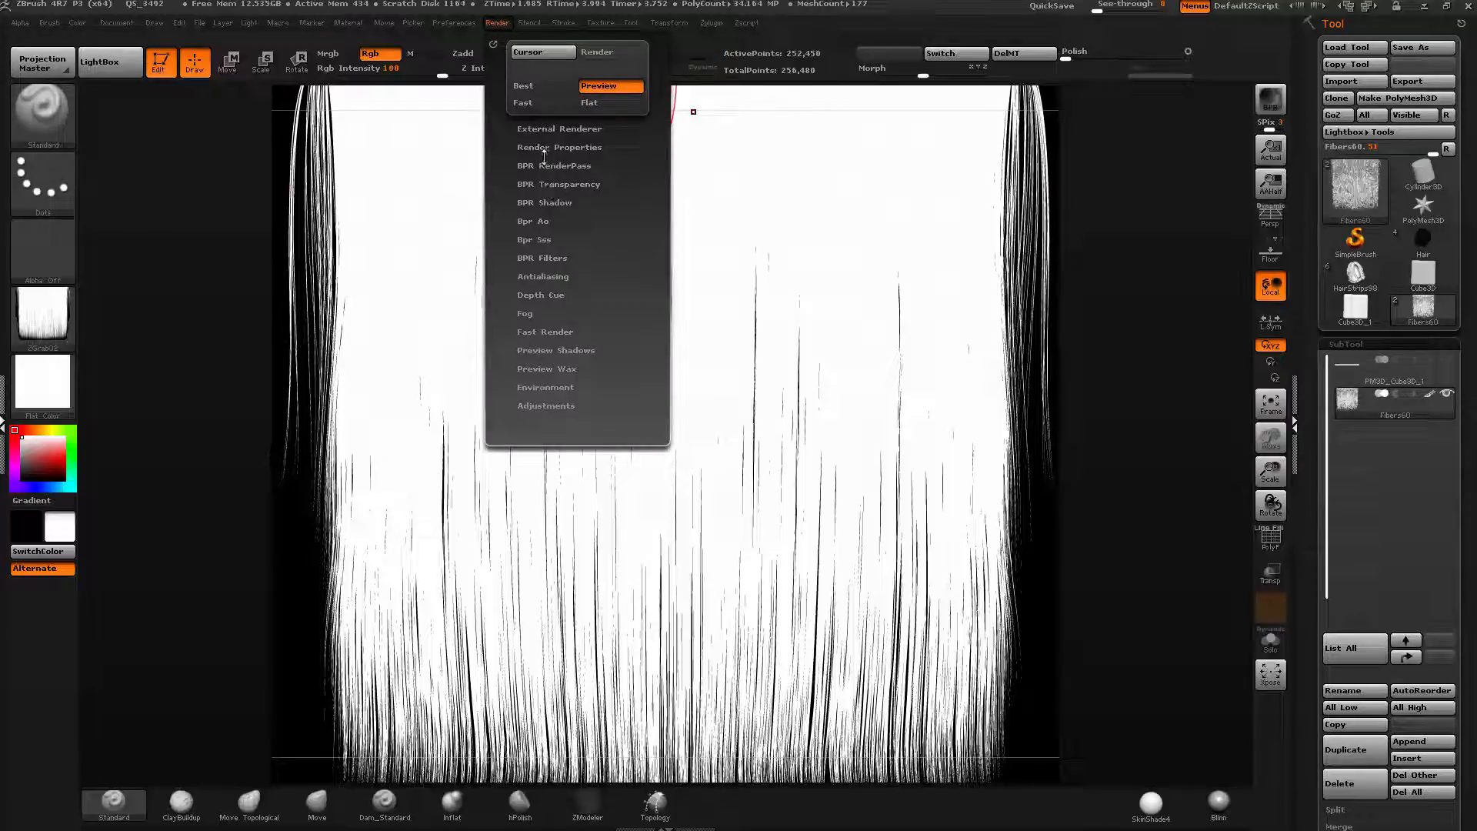
left_click(537, 166)
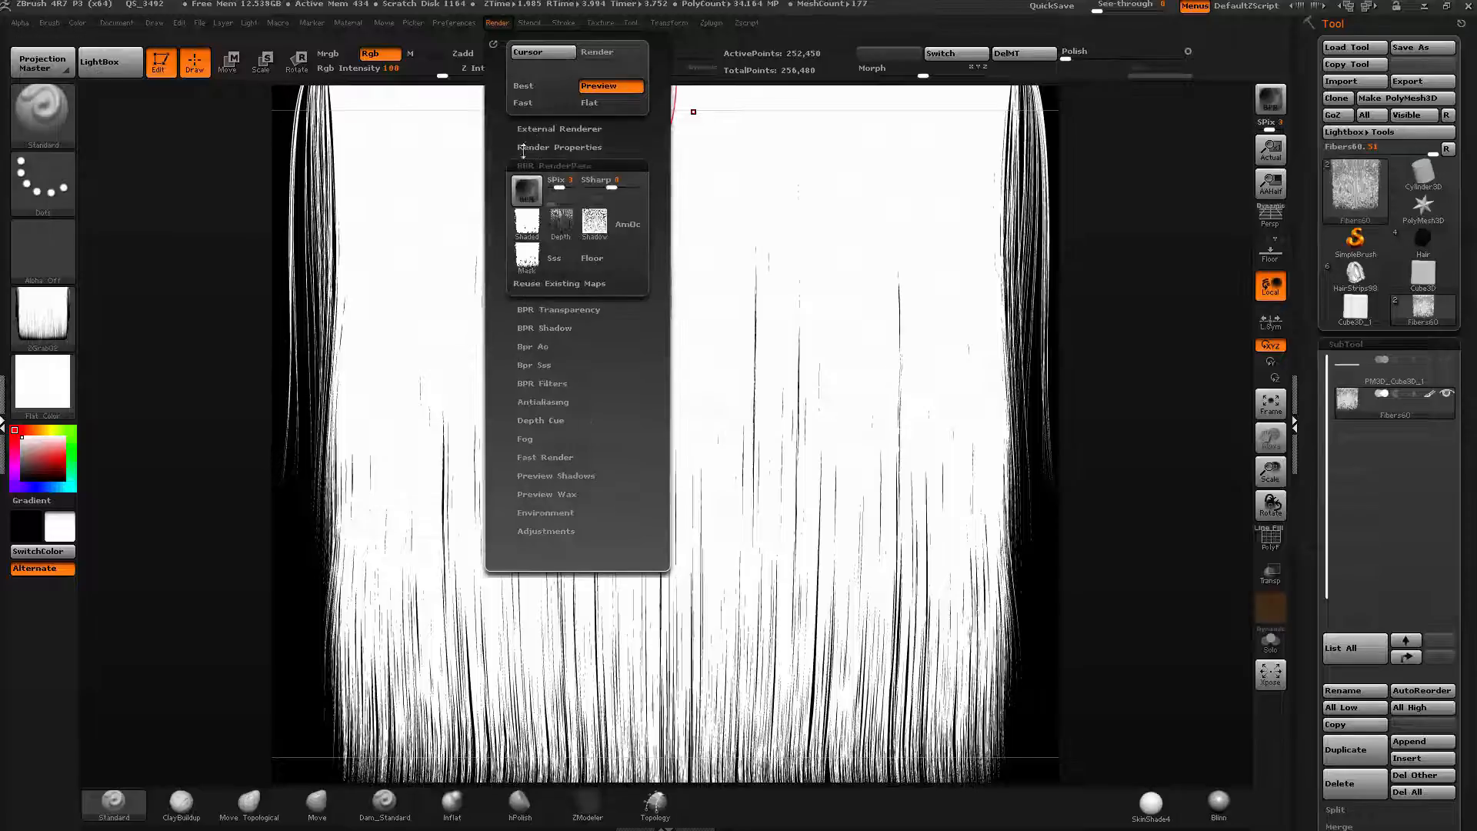
mouse_move(556, 228)
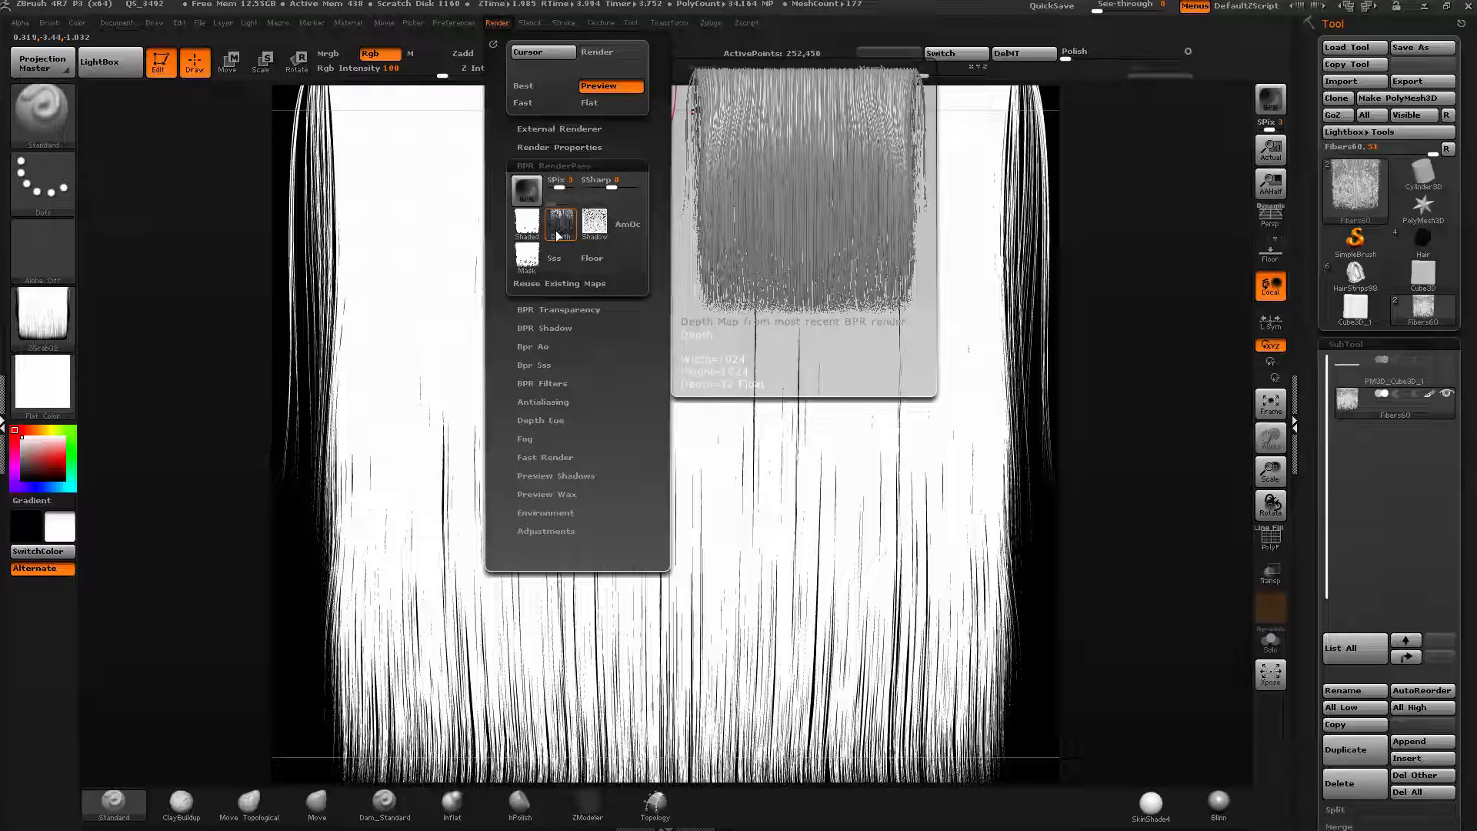
left_click(557, 231)
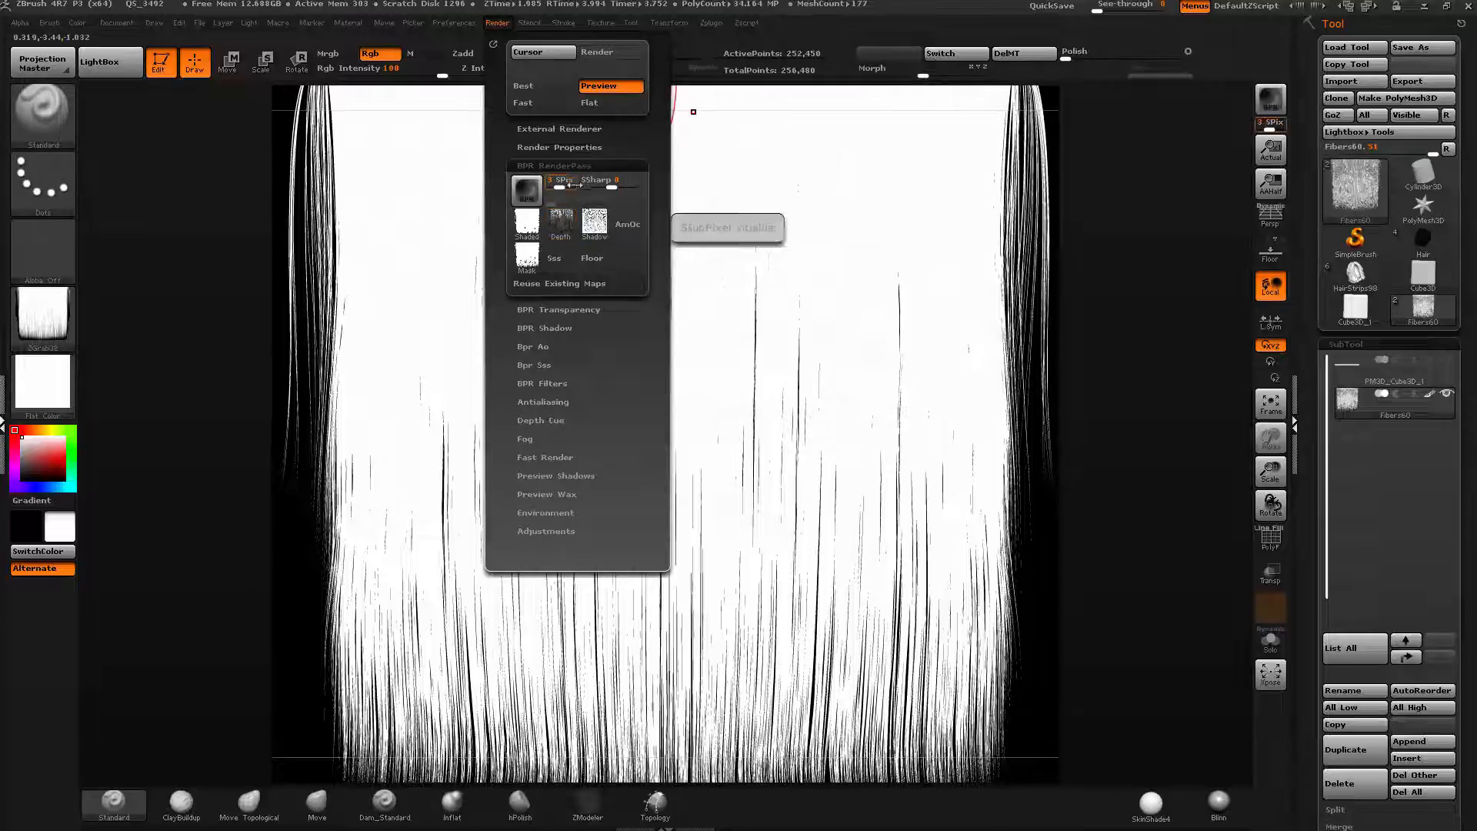
left_click(561, 221)
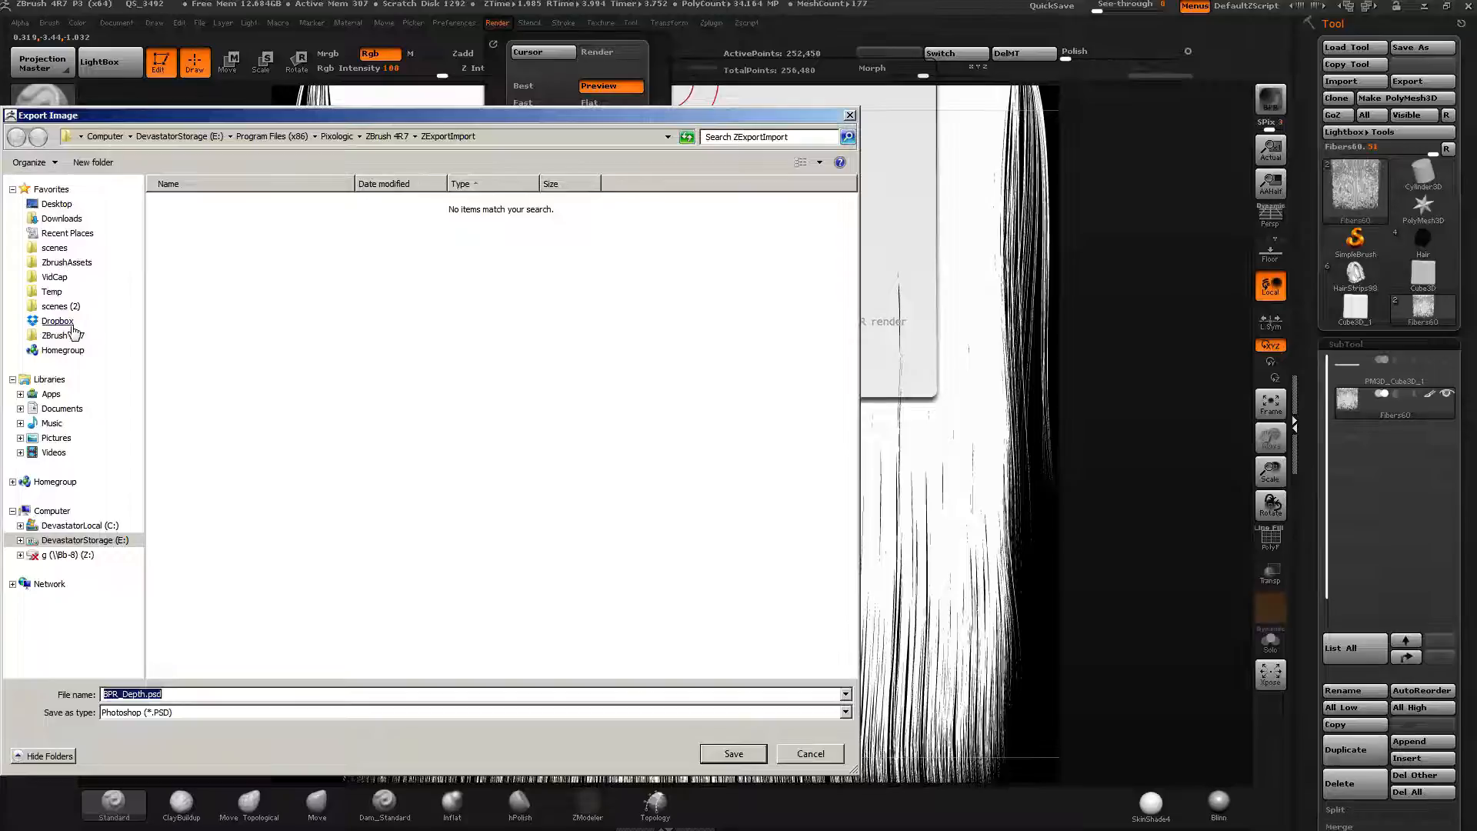
left_click(54, 248)
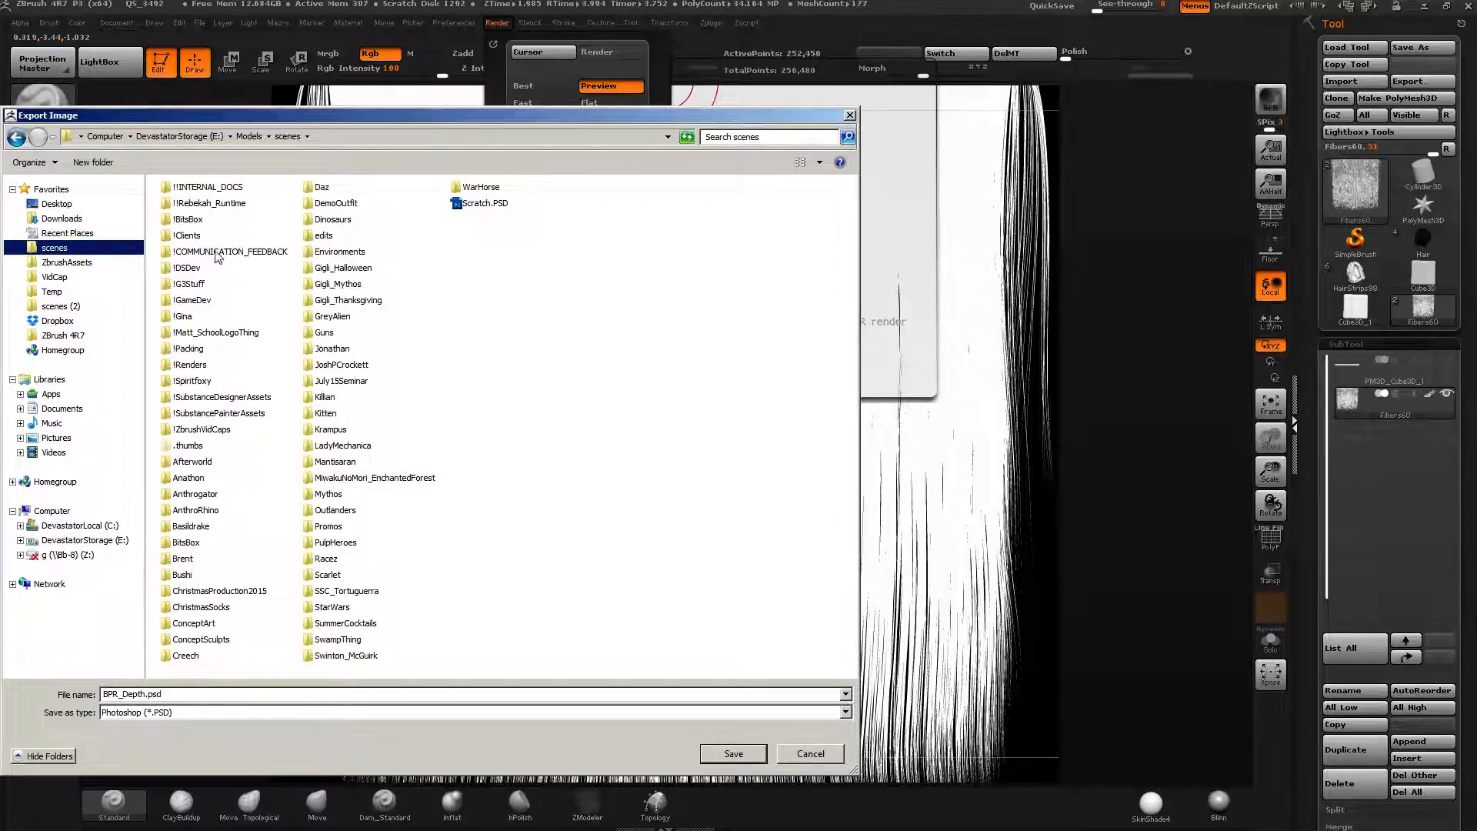
double_click(186, 235)
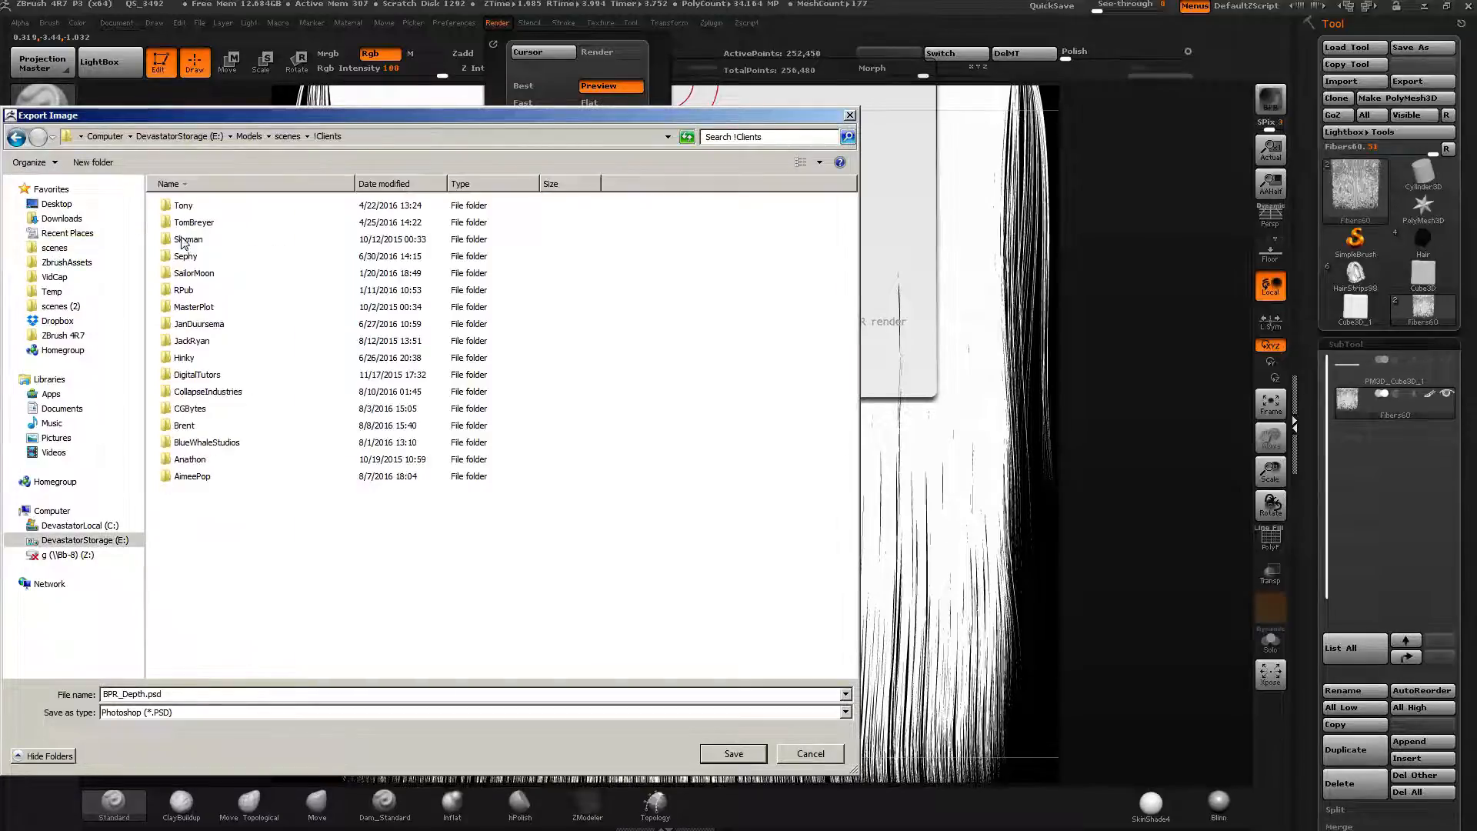
double_click(187, 408)
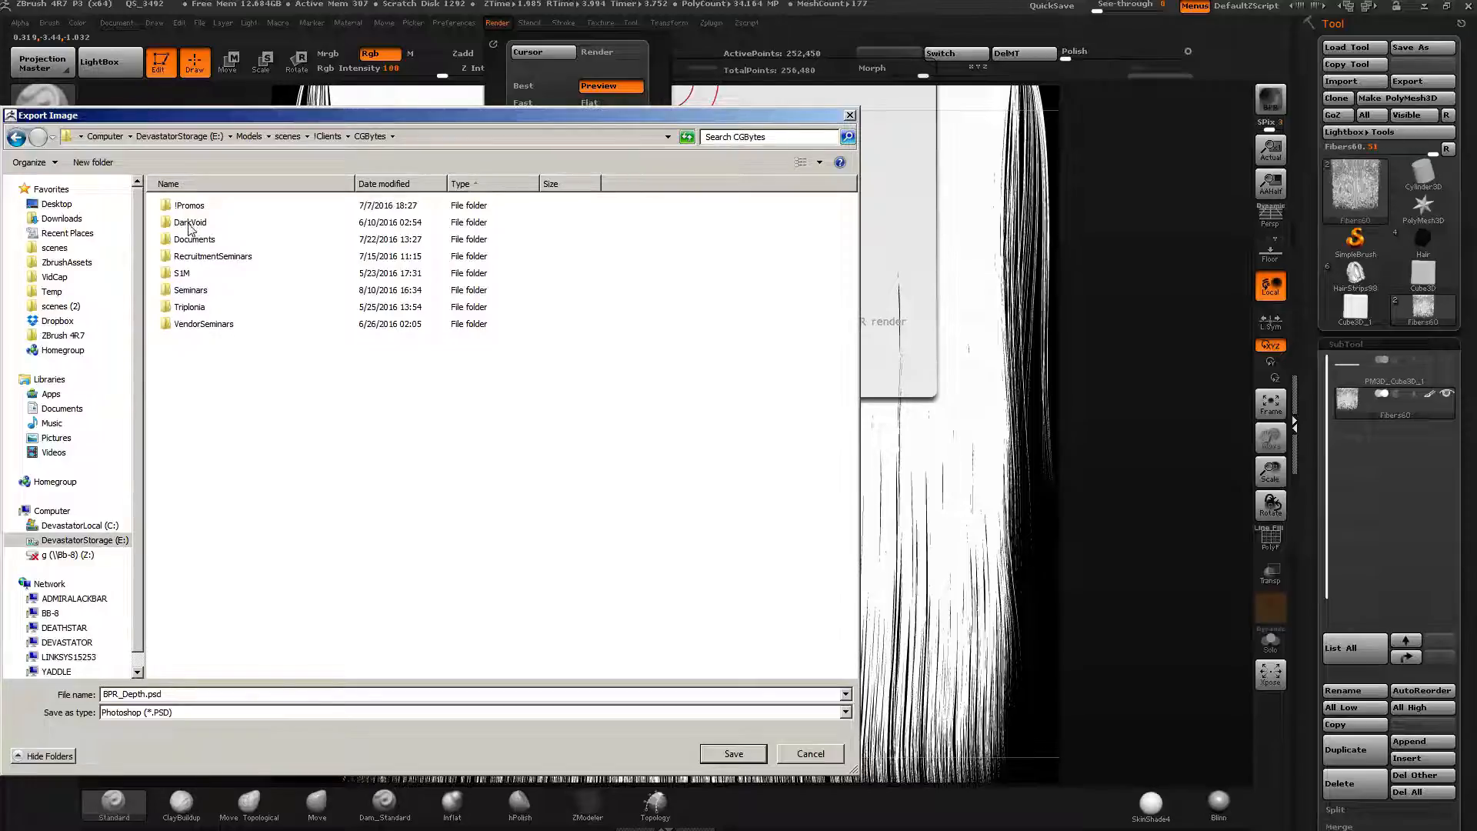
double_click(189, 291)
double_click(189, 245)
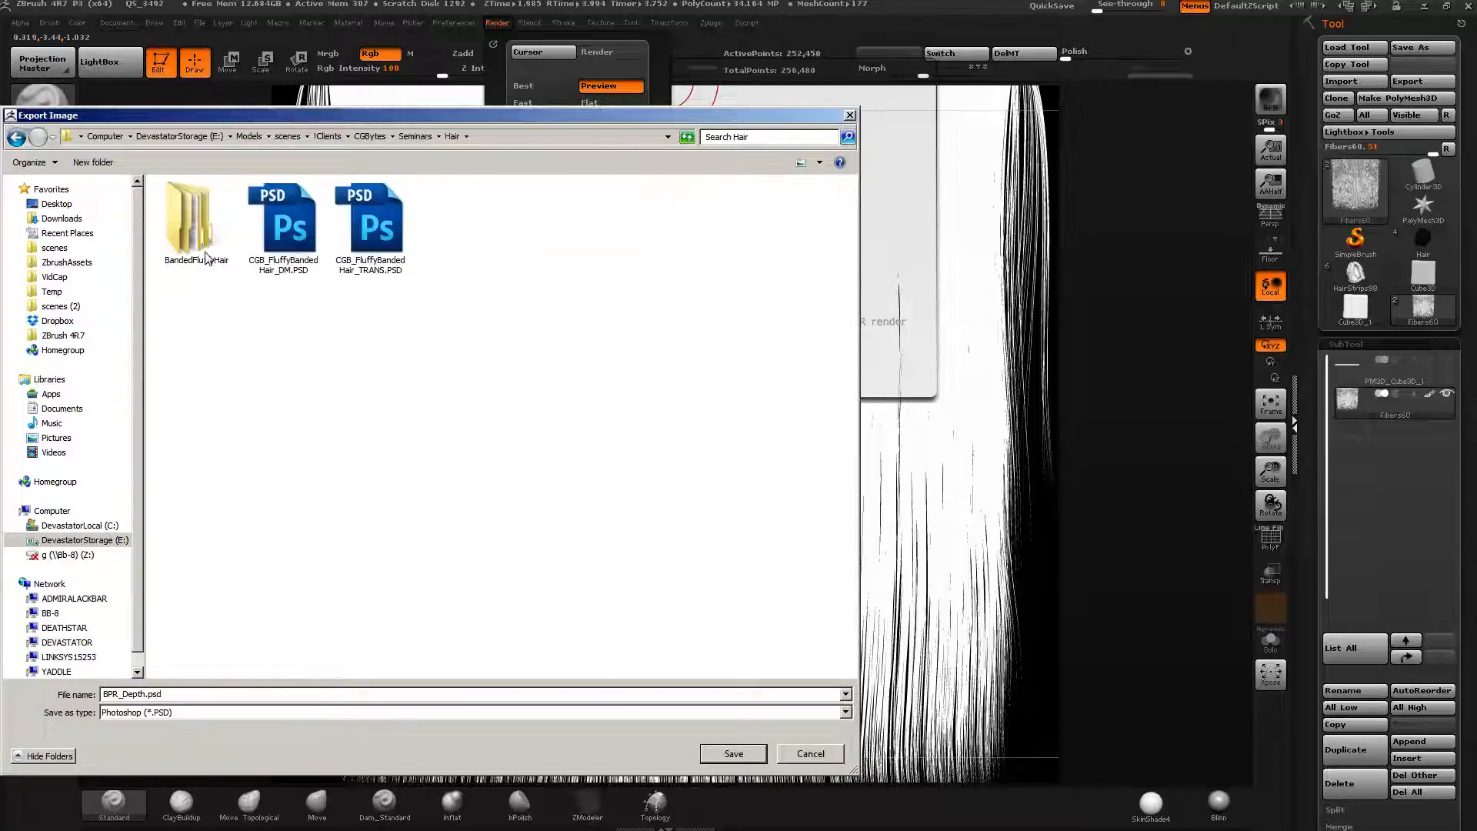
Save the depth map as SampleHairDepthChannel.
left_click(259, 701)
type("SampleHairDepthChannel")
key("Return")
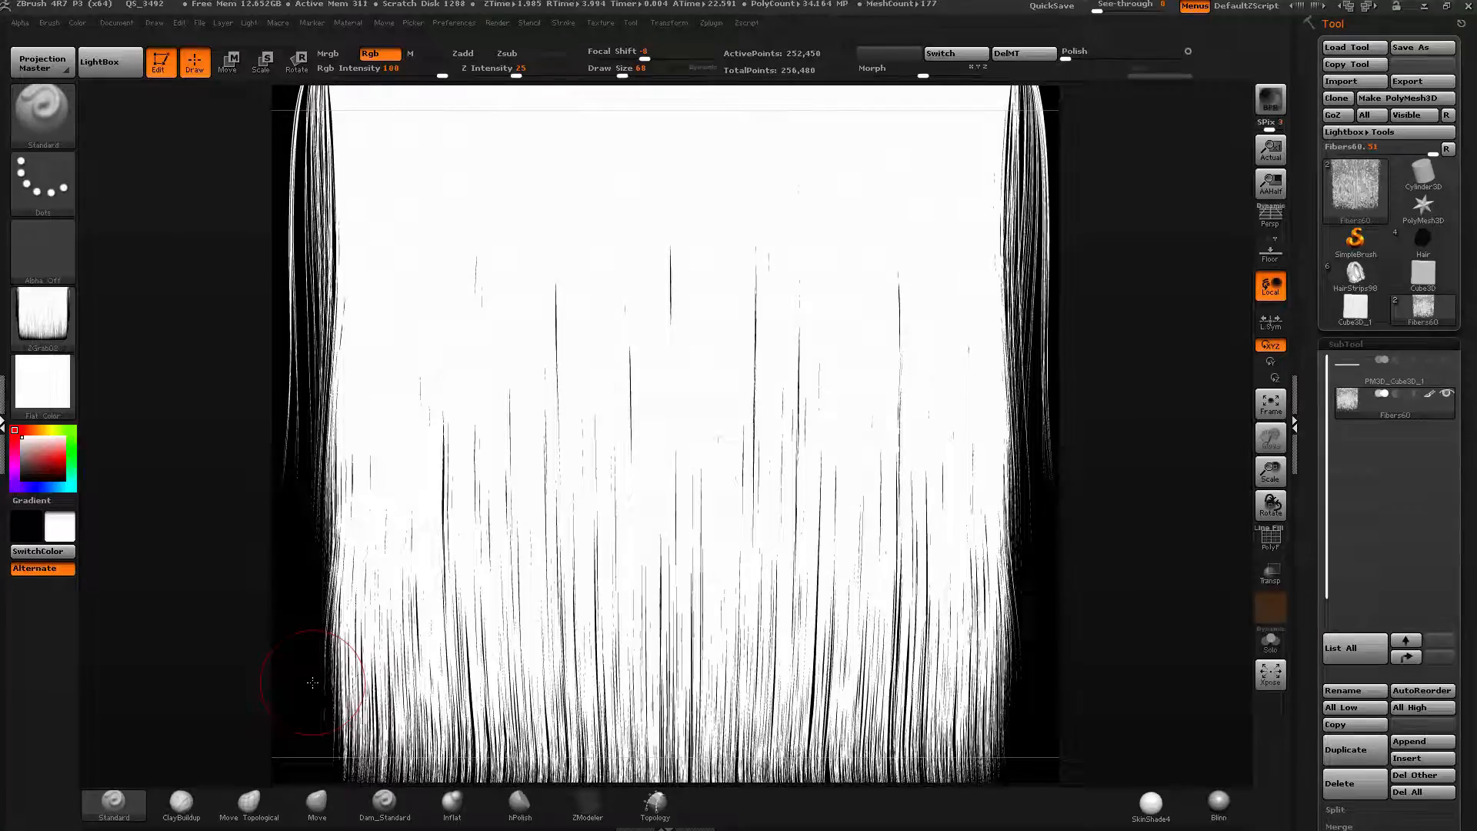
Switch to Windows Explorer and open SampleHairDepthChannel.PSD from the Hair folder in Photoshop.
key("alt+Tab")
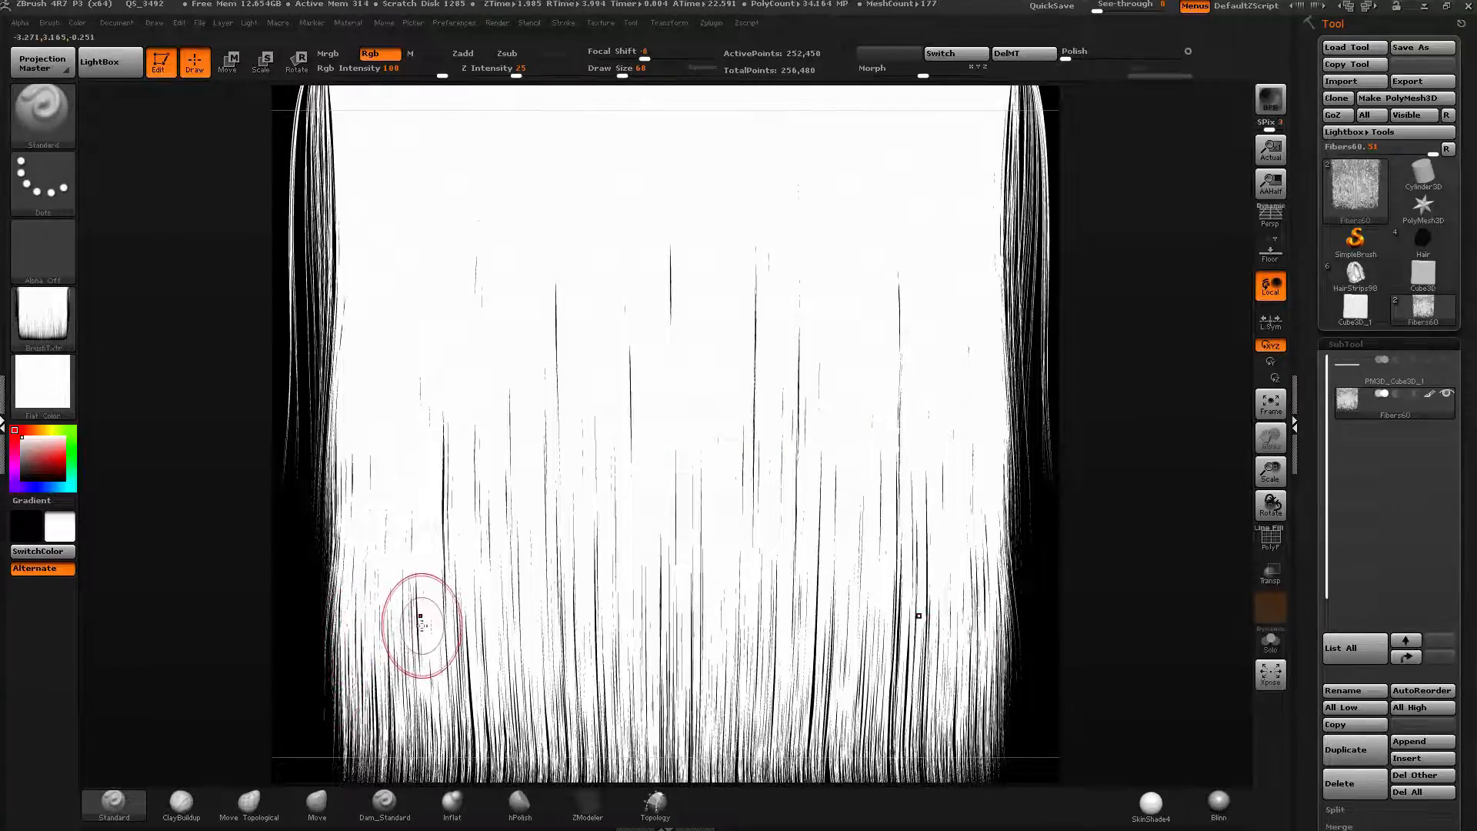
key("super")
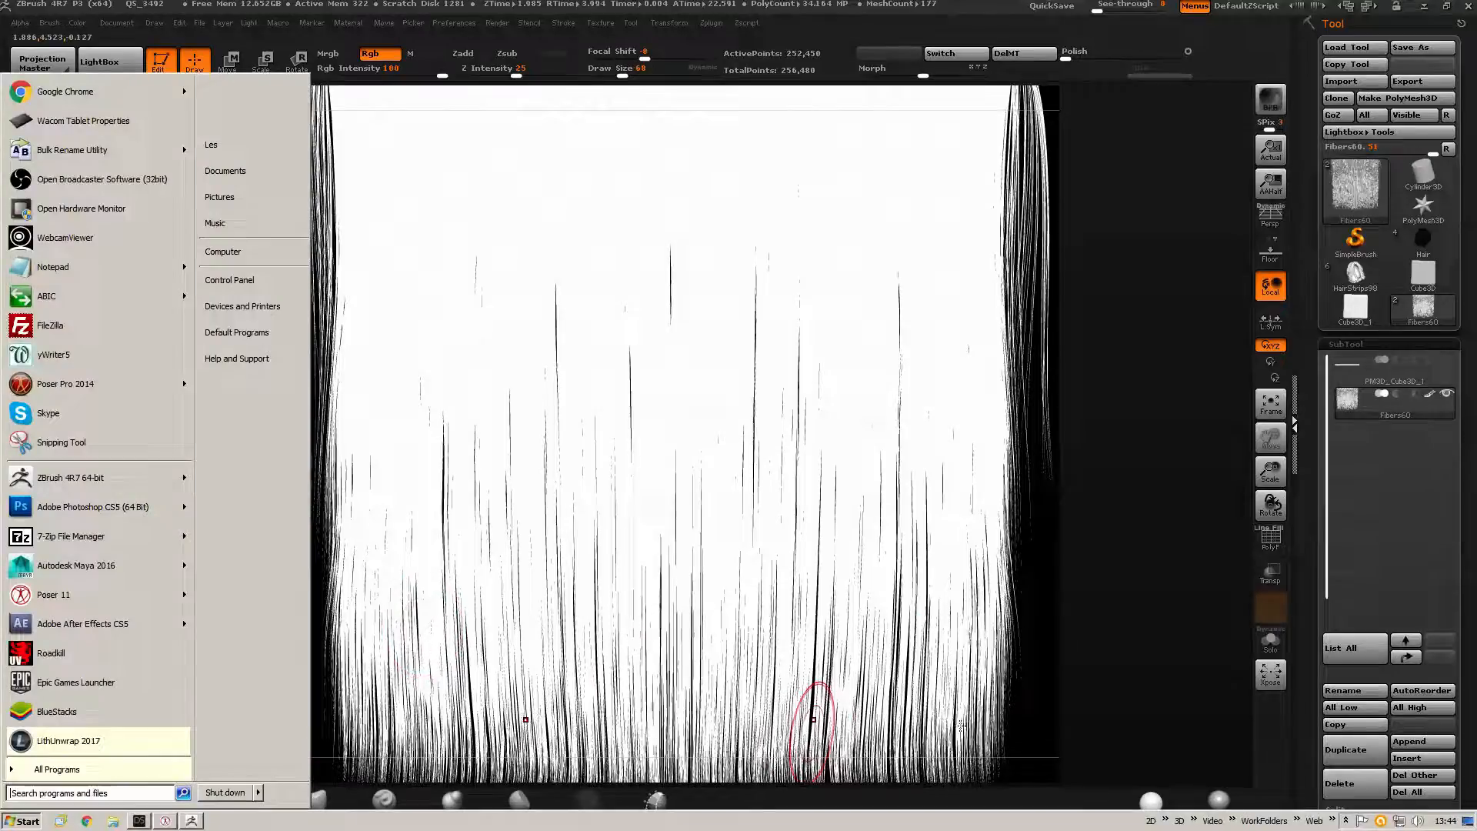
left_click(1298, 821)
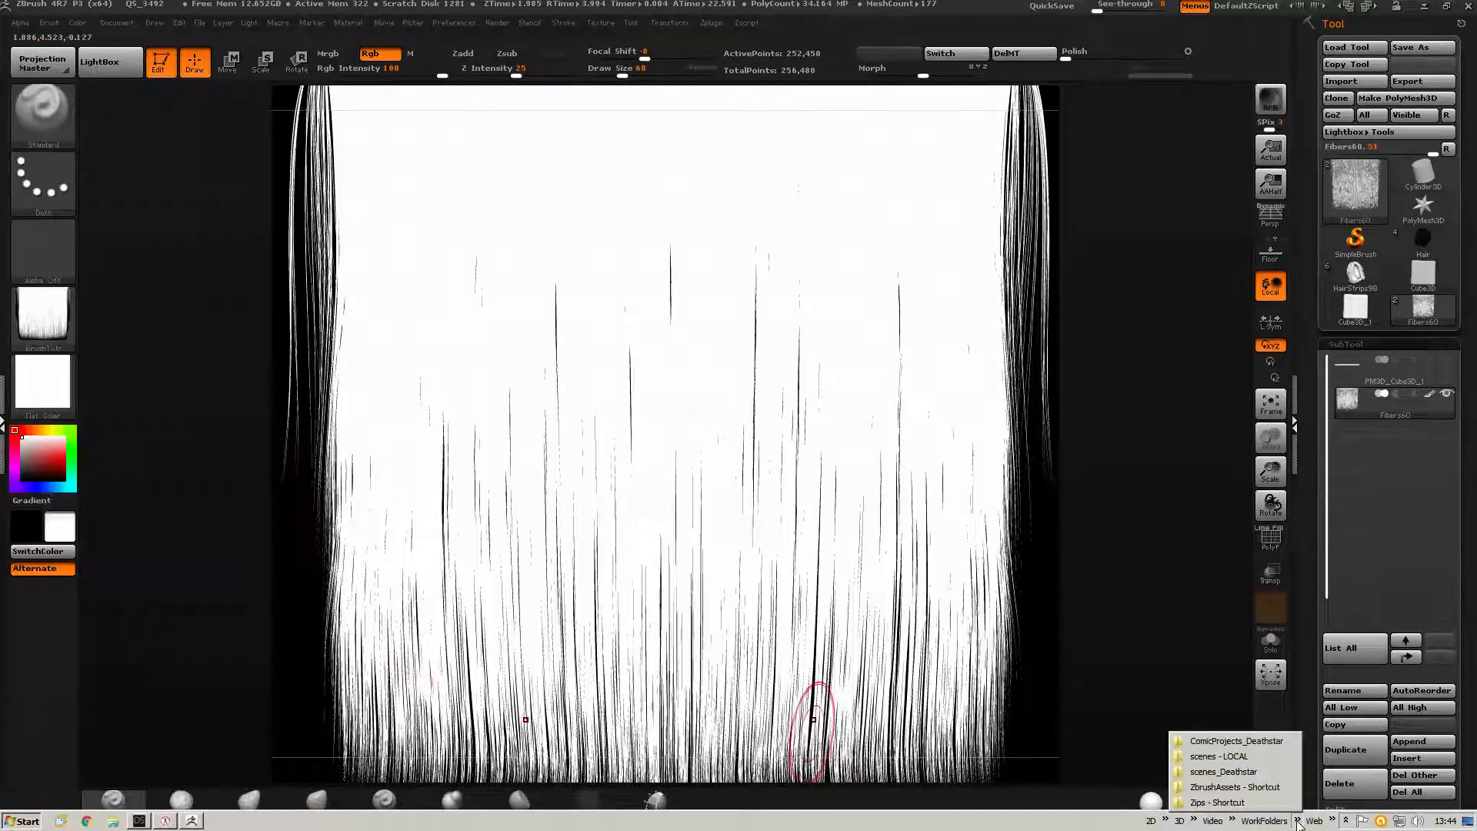
left_click(1212, 758)
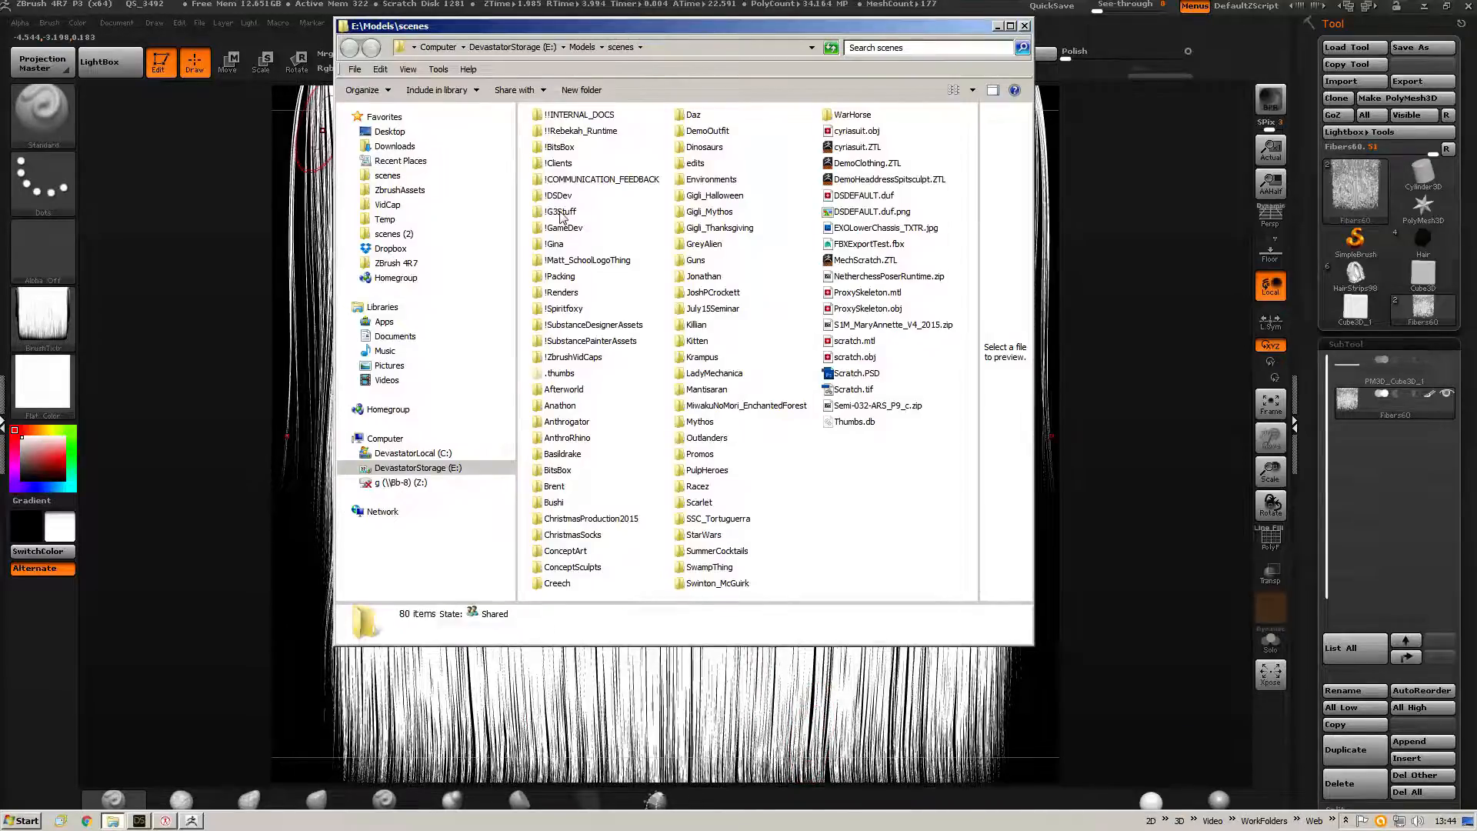
double_click(562, 166)
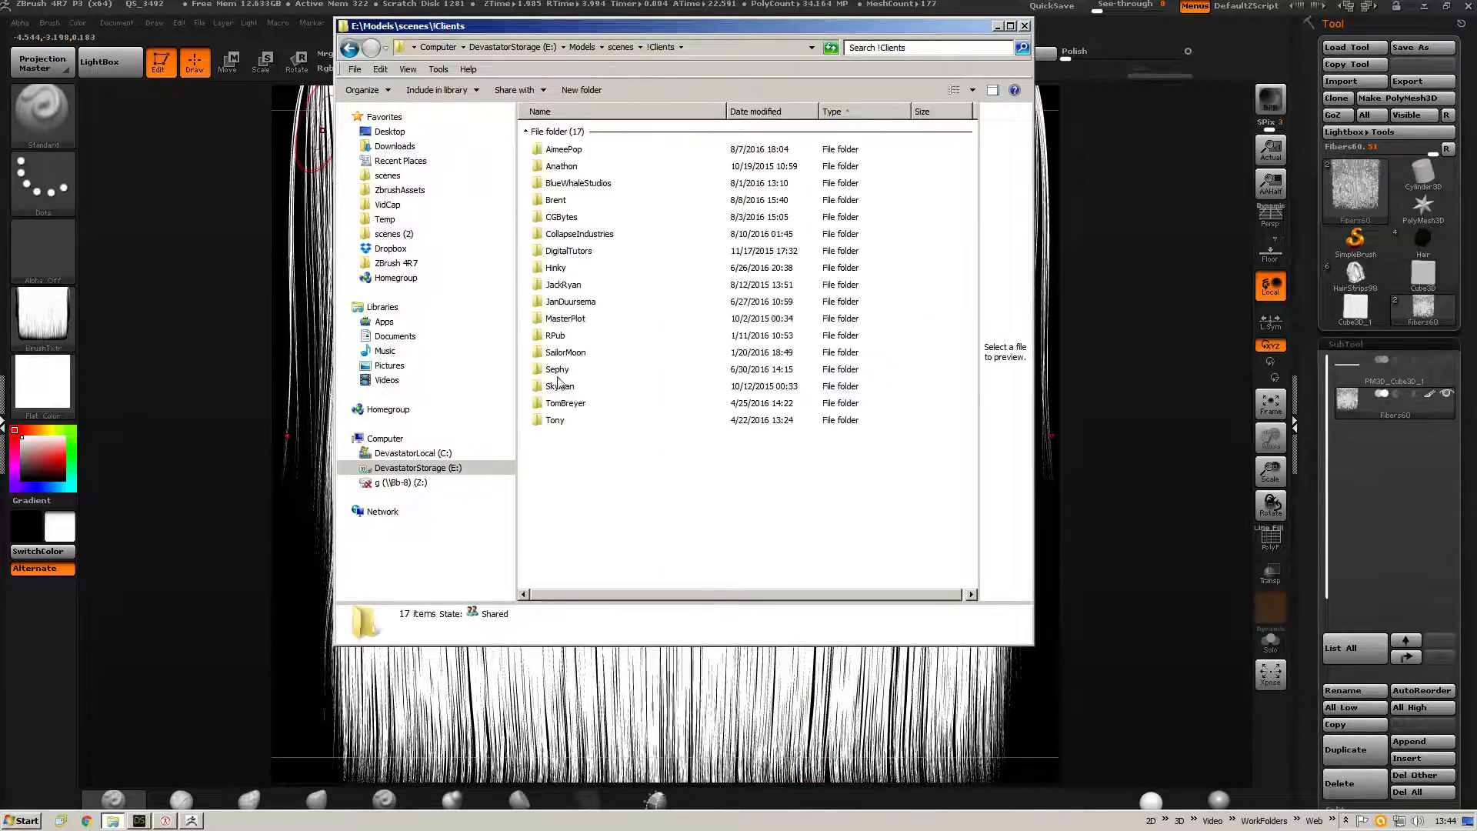
left_click(561, 219)
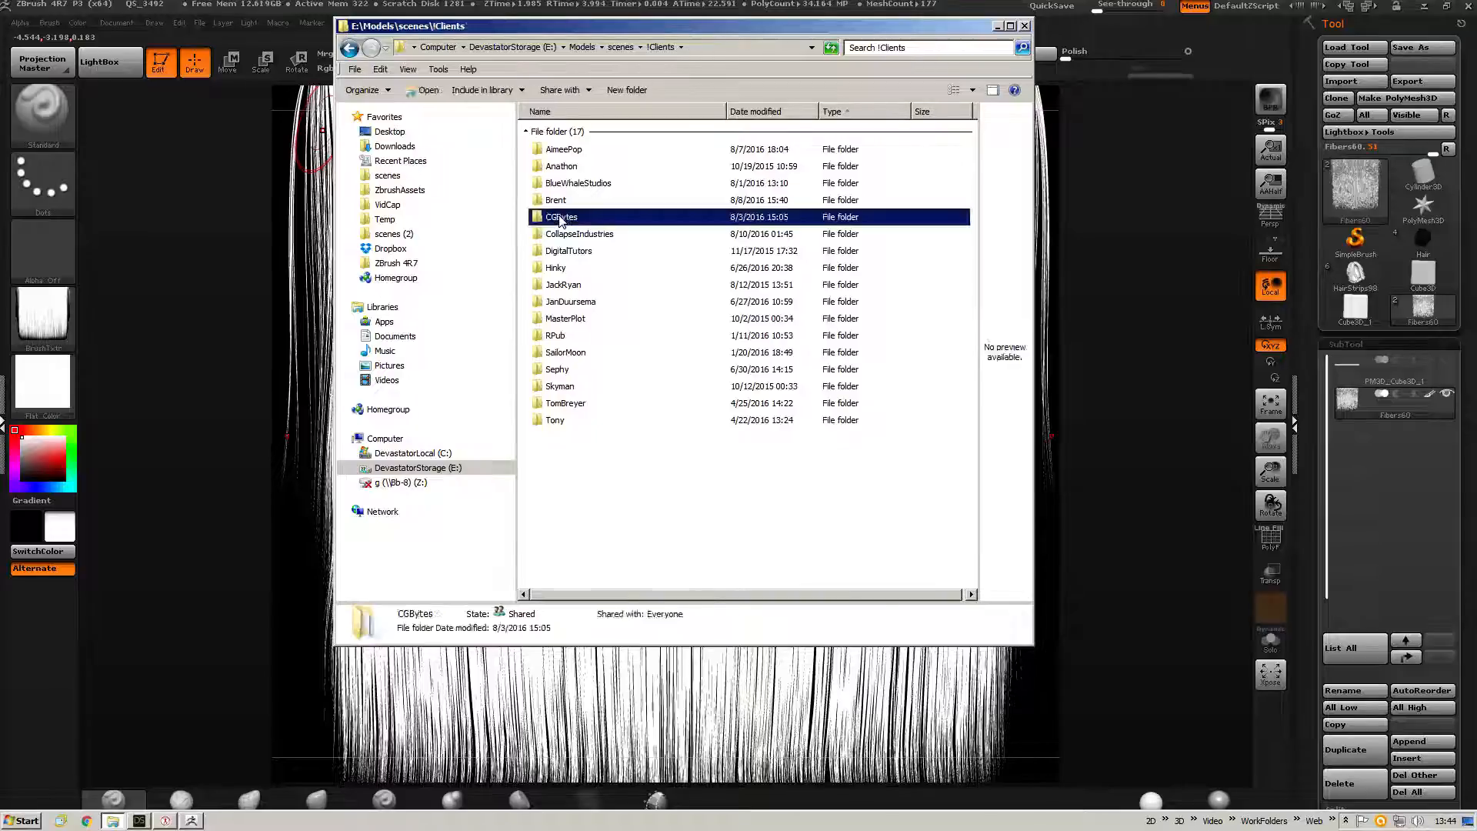
double_click(561, 219)
double_click(568, 195)
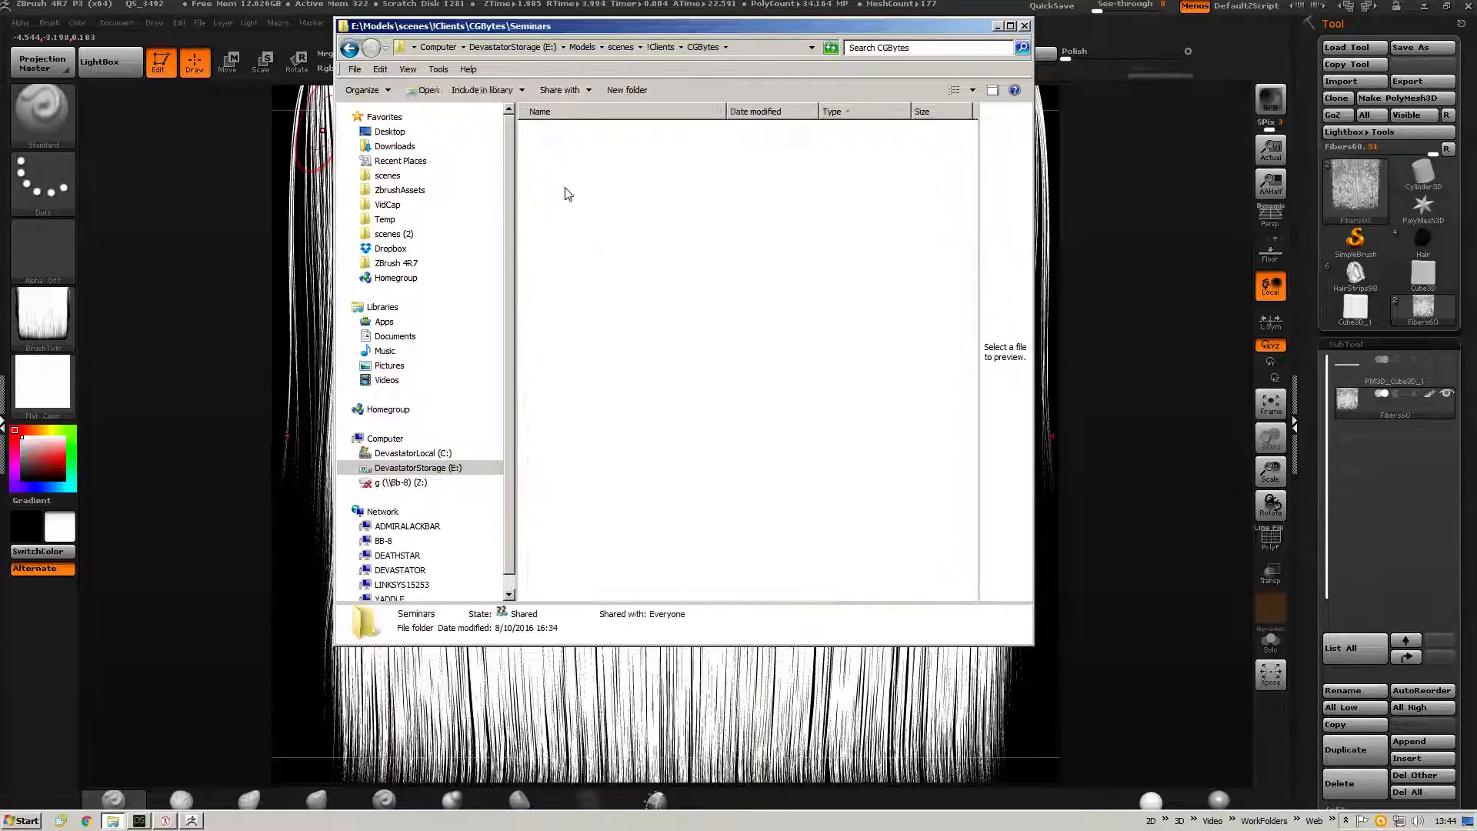
double_click(559, 185)
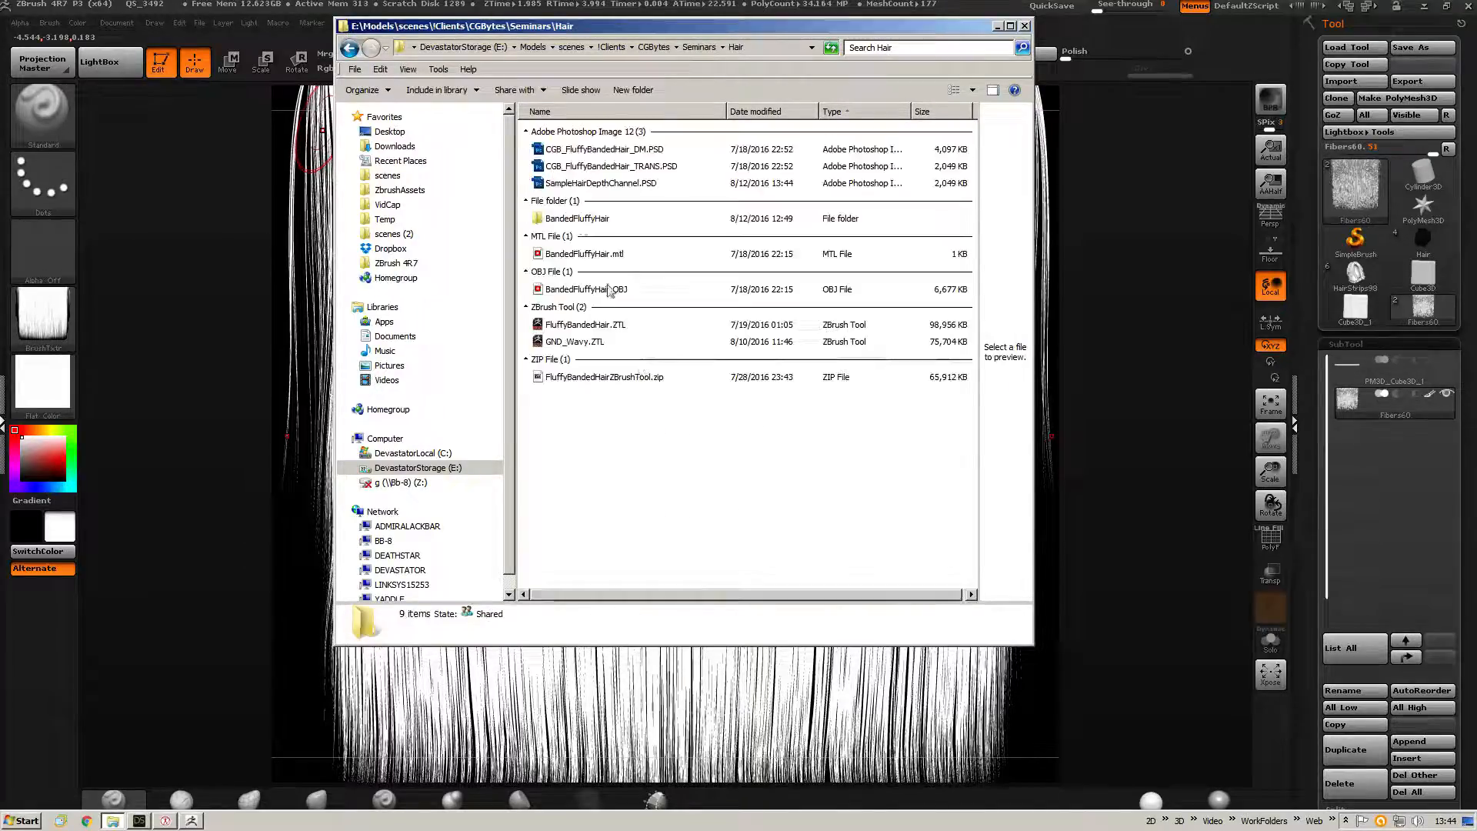
left_click(614, 185)
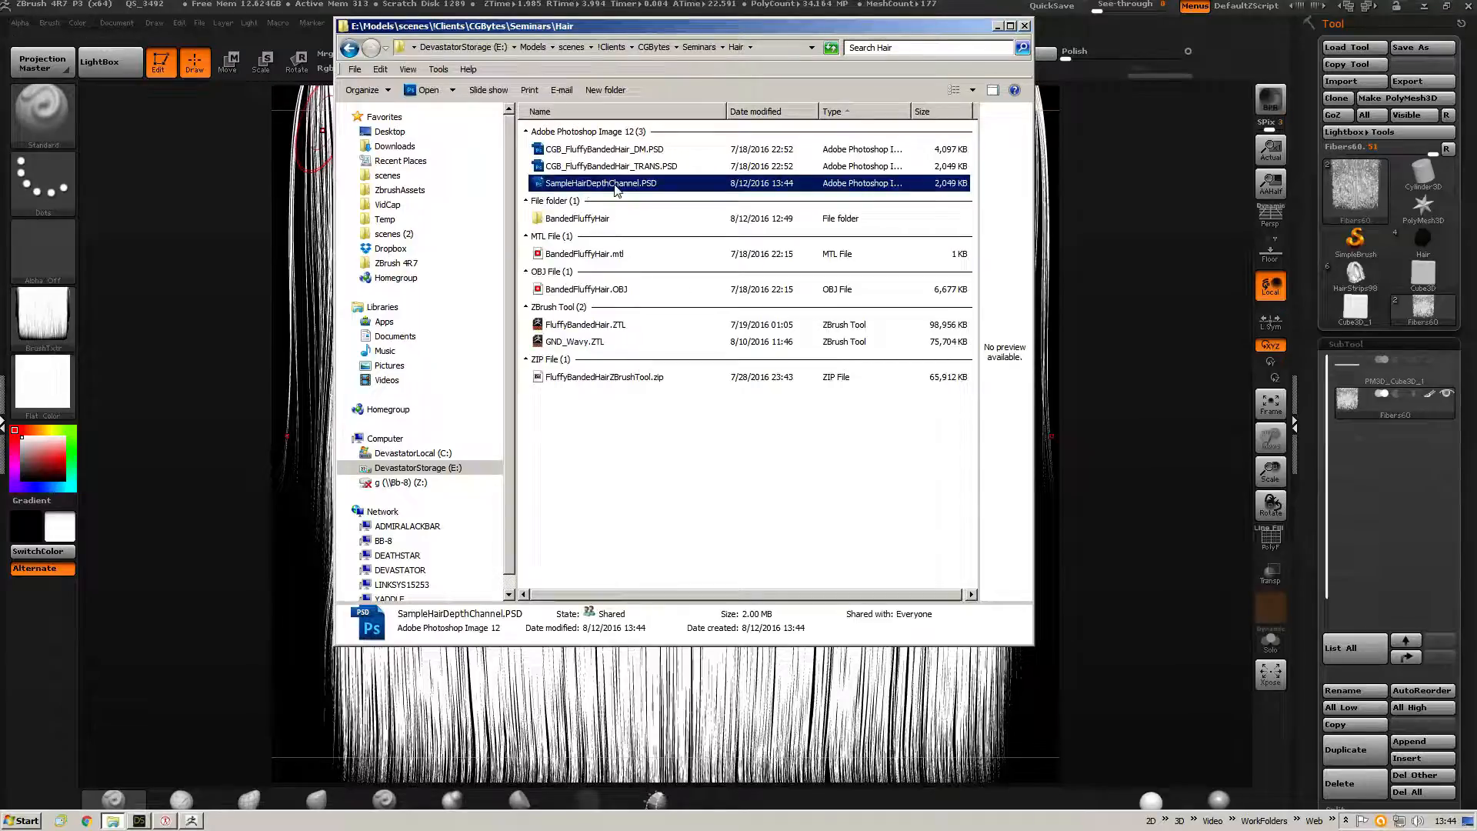
double_click(616, 185)
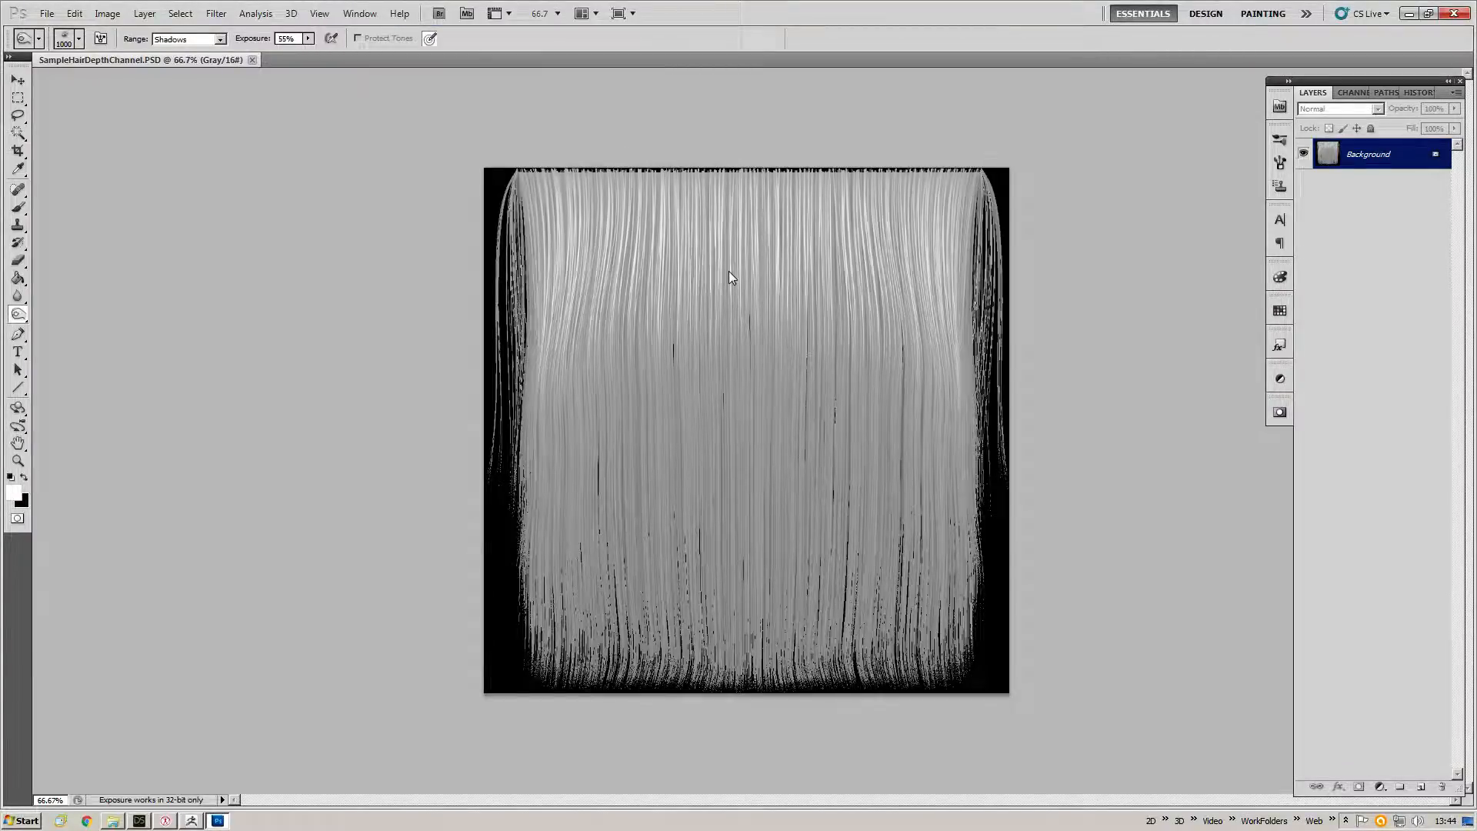
Convert the depth image's mode to 8 Bits/Channel.
left_click(108, 13)
mouse_move(228, 35)
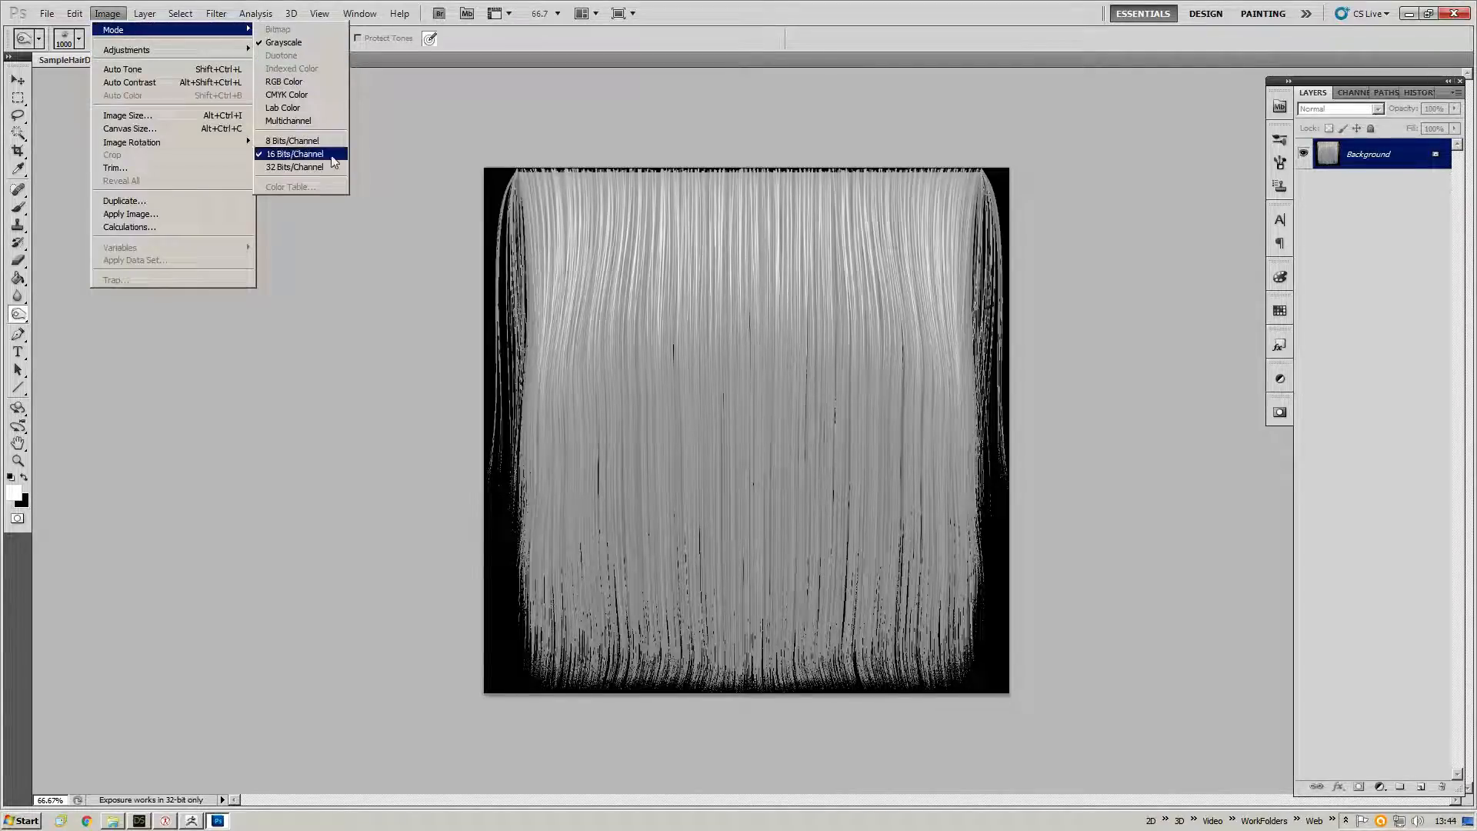
left_click(282, 142)
left_click(108, 13)
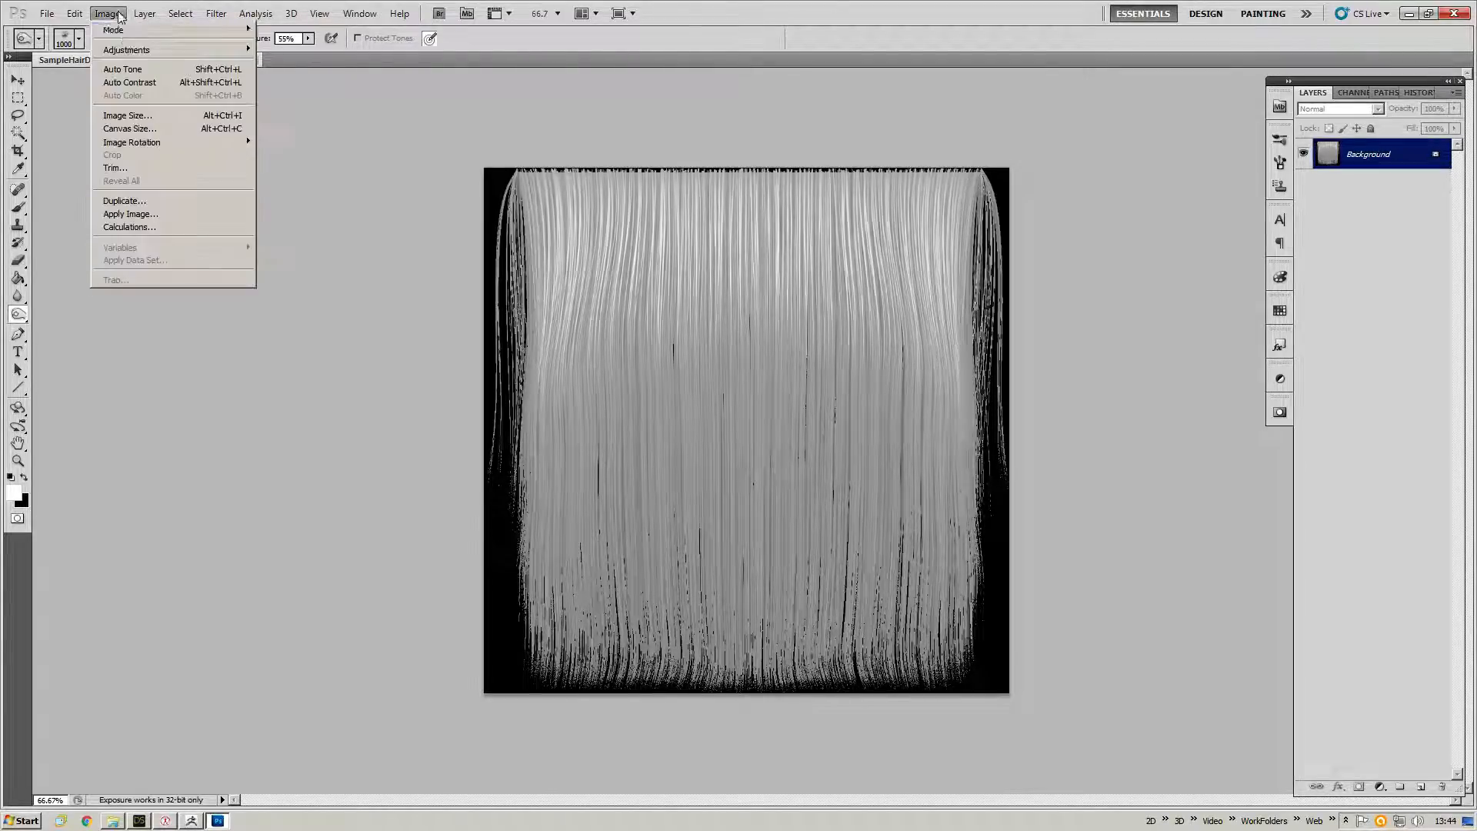
Convert the depth image's mode to RGB Color.
mouse_move(200, 30)
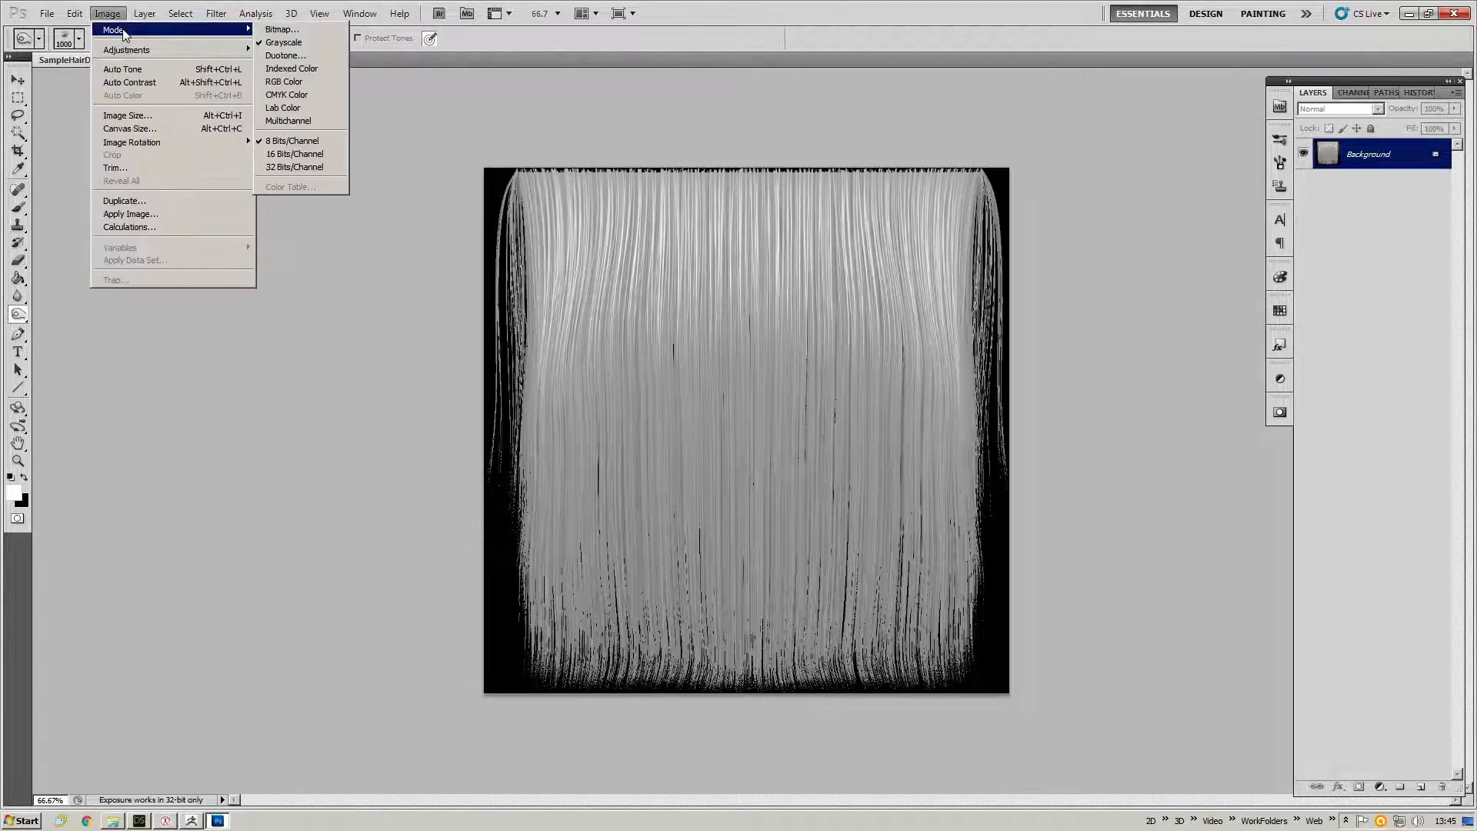
left_click(327, 80)
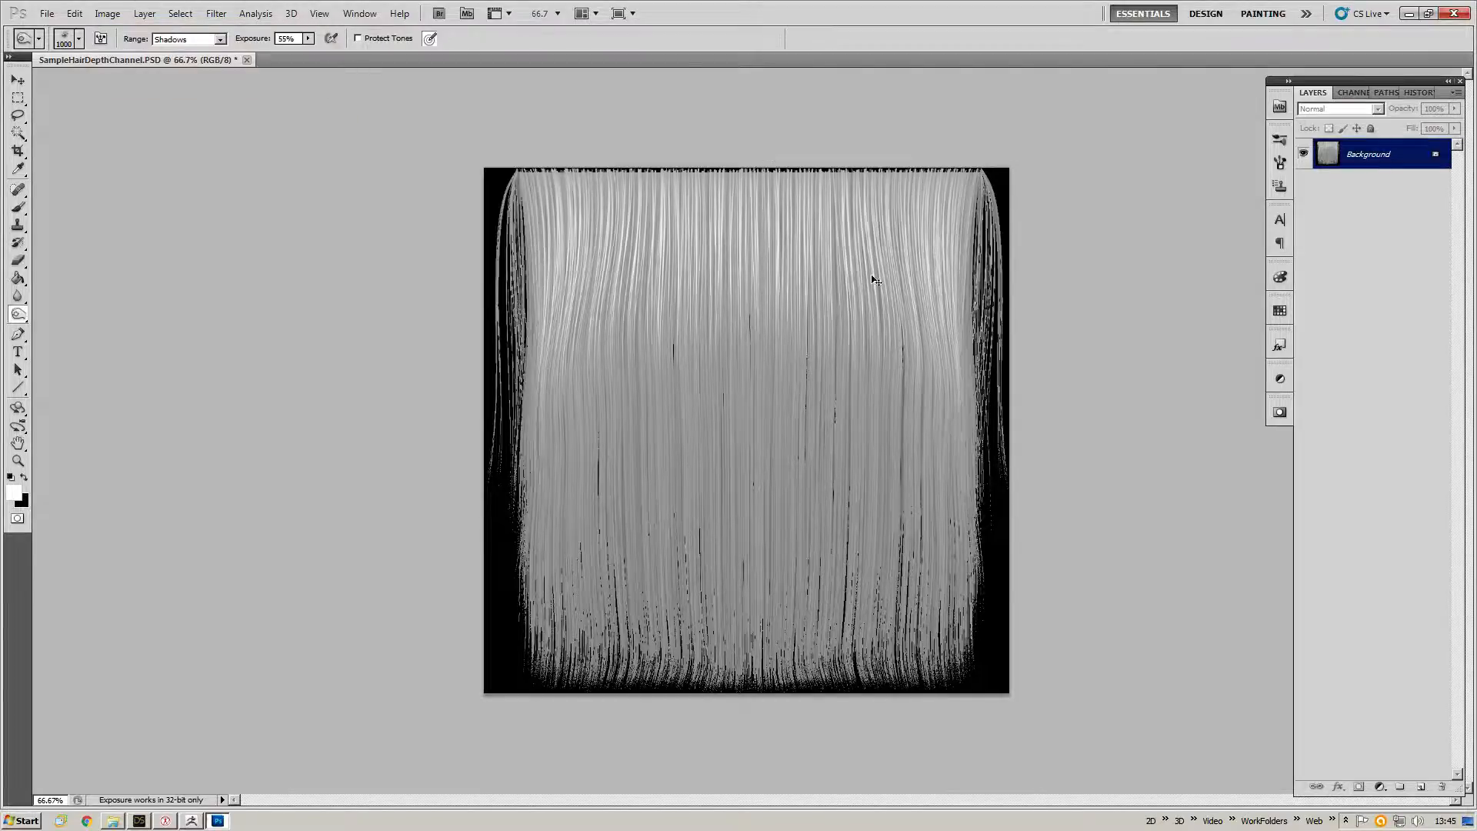
key("ctrl+plus")
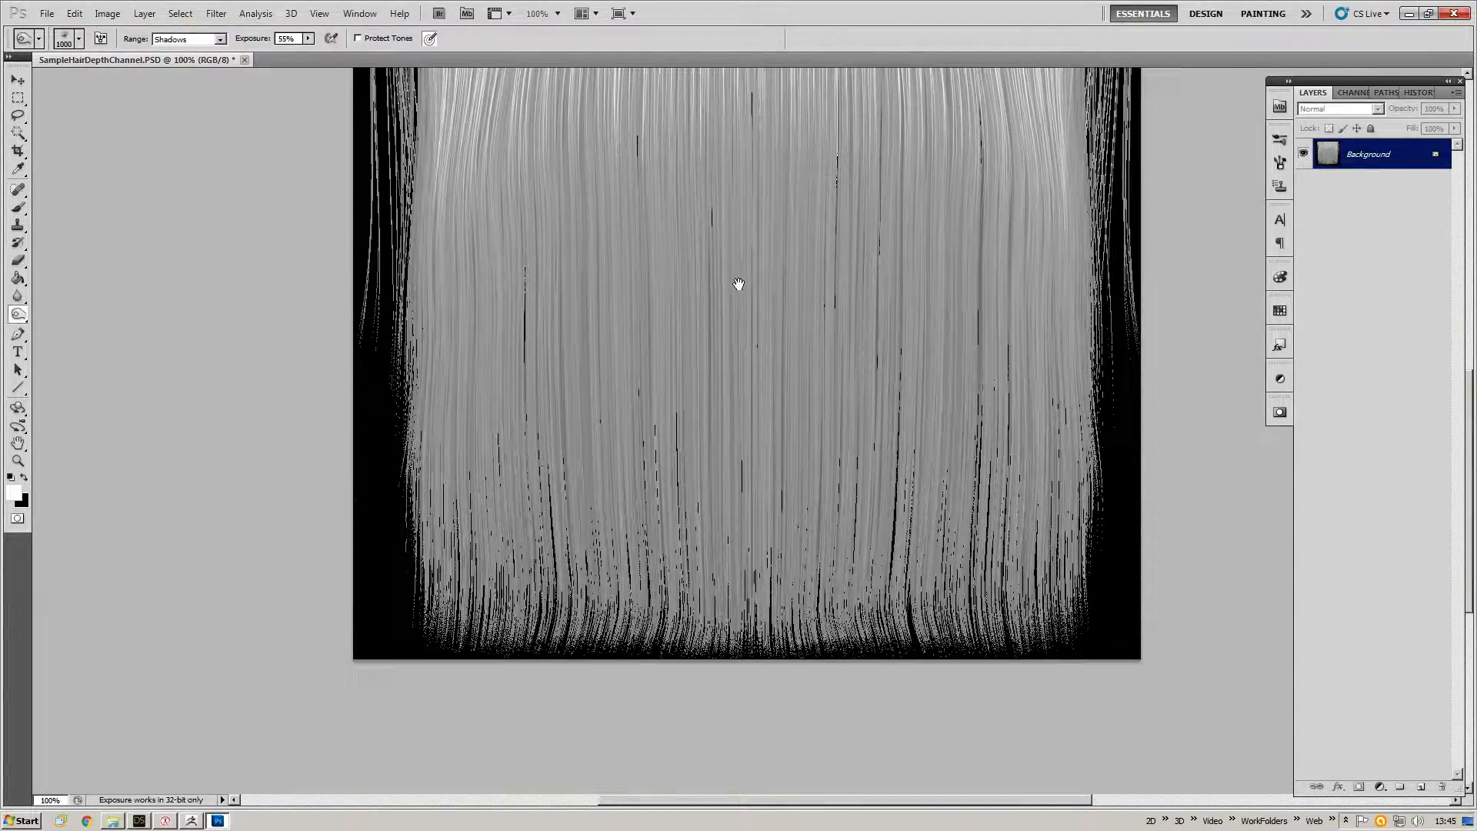
left_click_drag(739, 284, 689, 438)
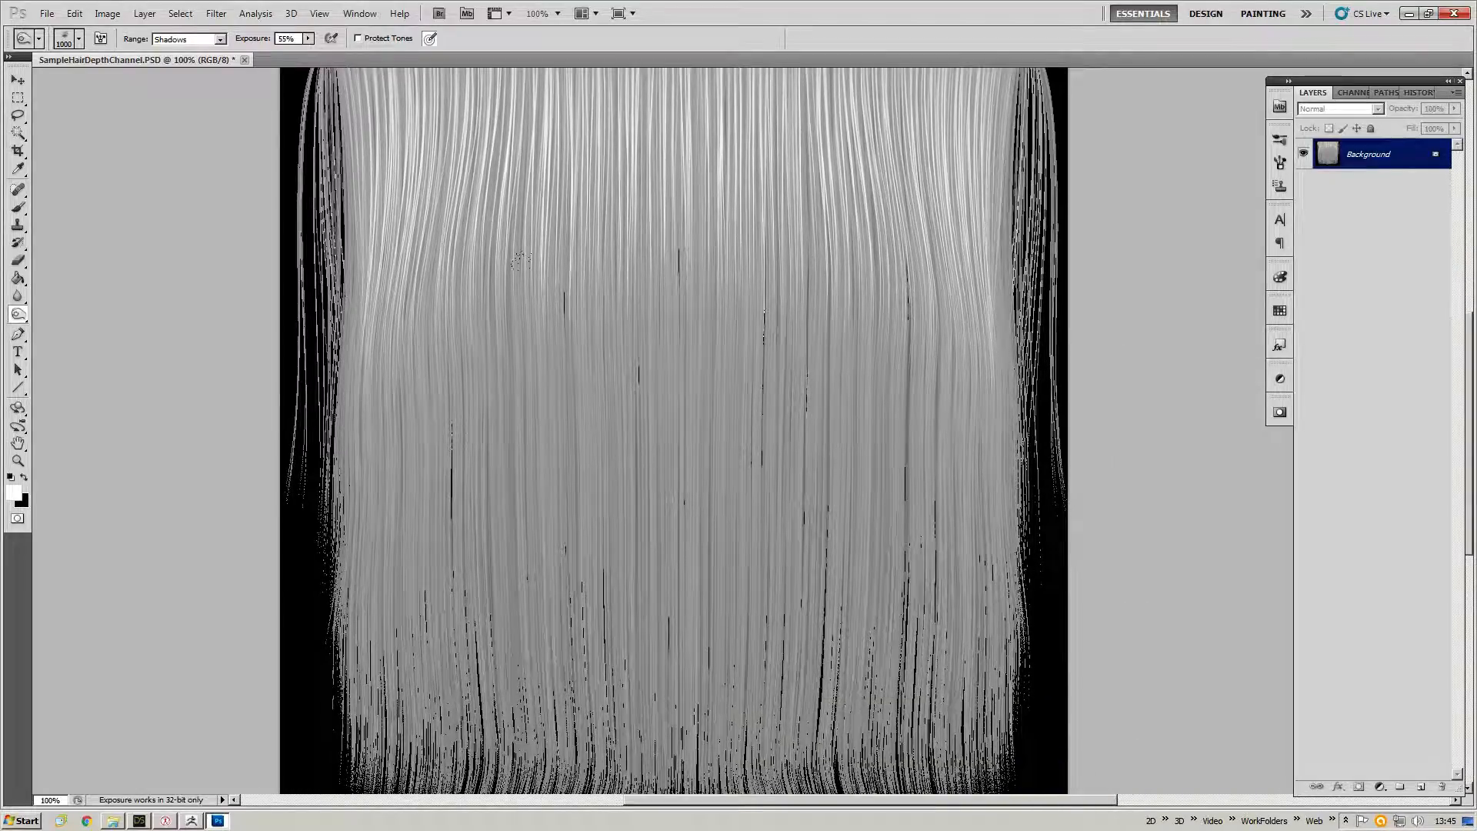
left_click(218, 16)
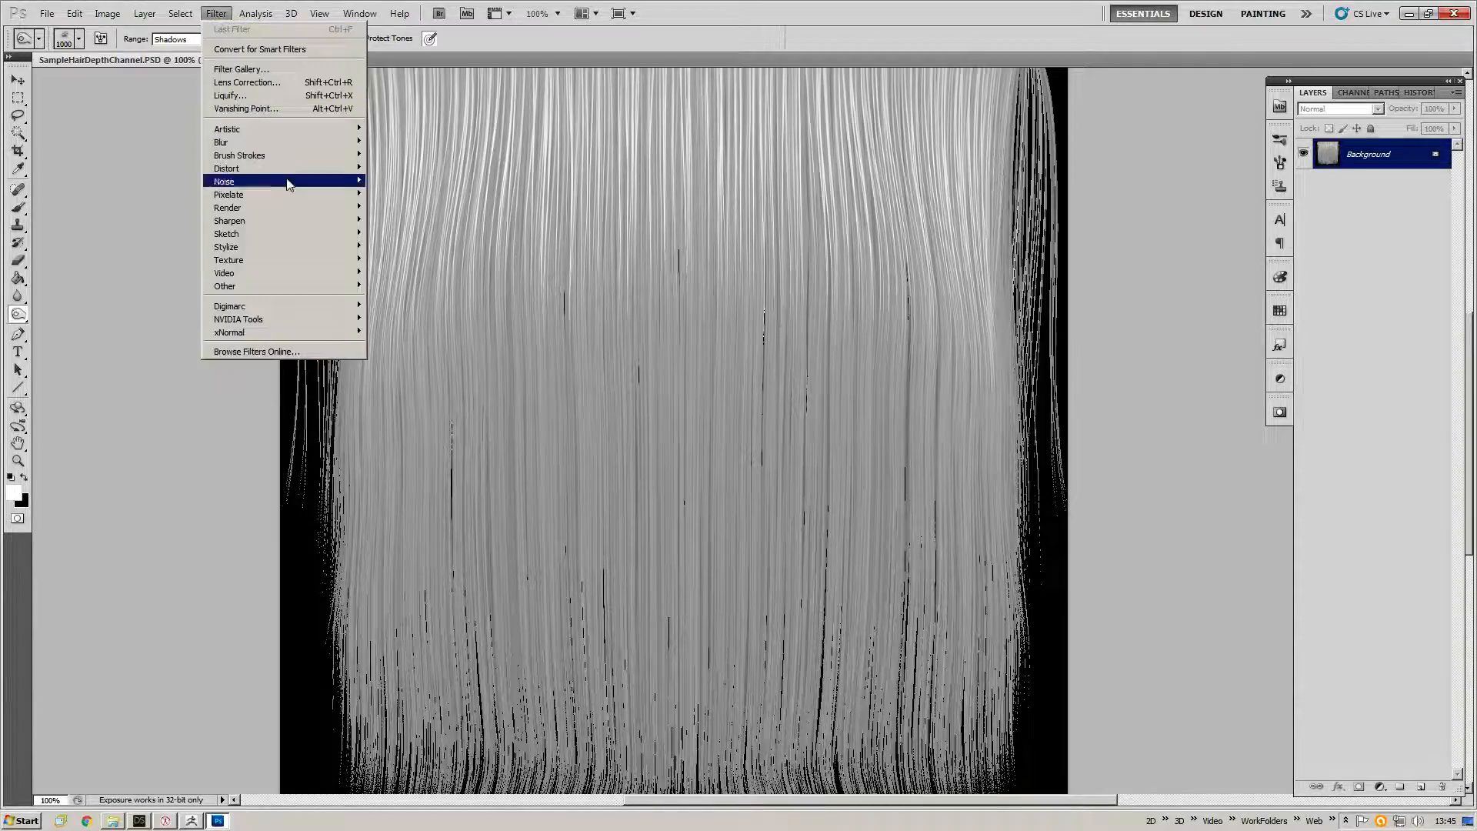
mouse_move(320, 321)
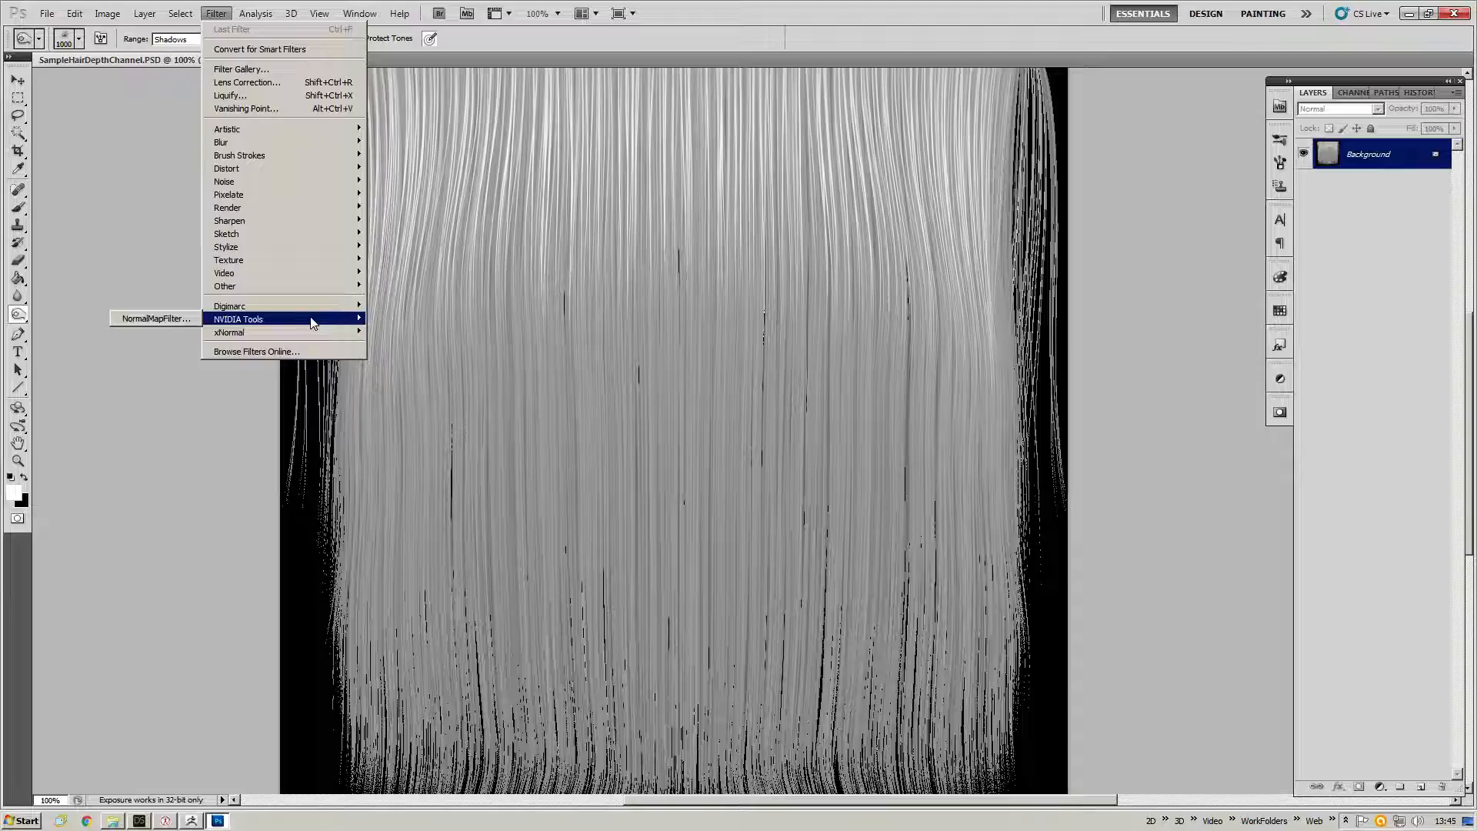
left_click(176, 318)
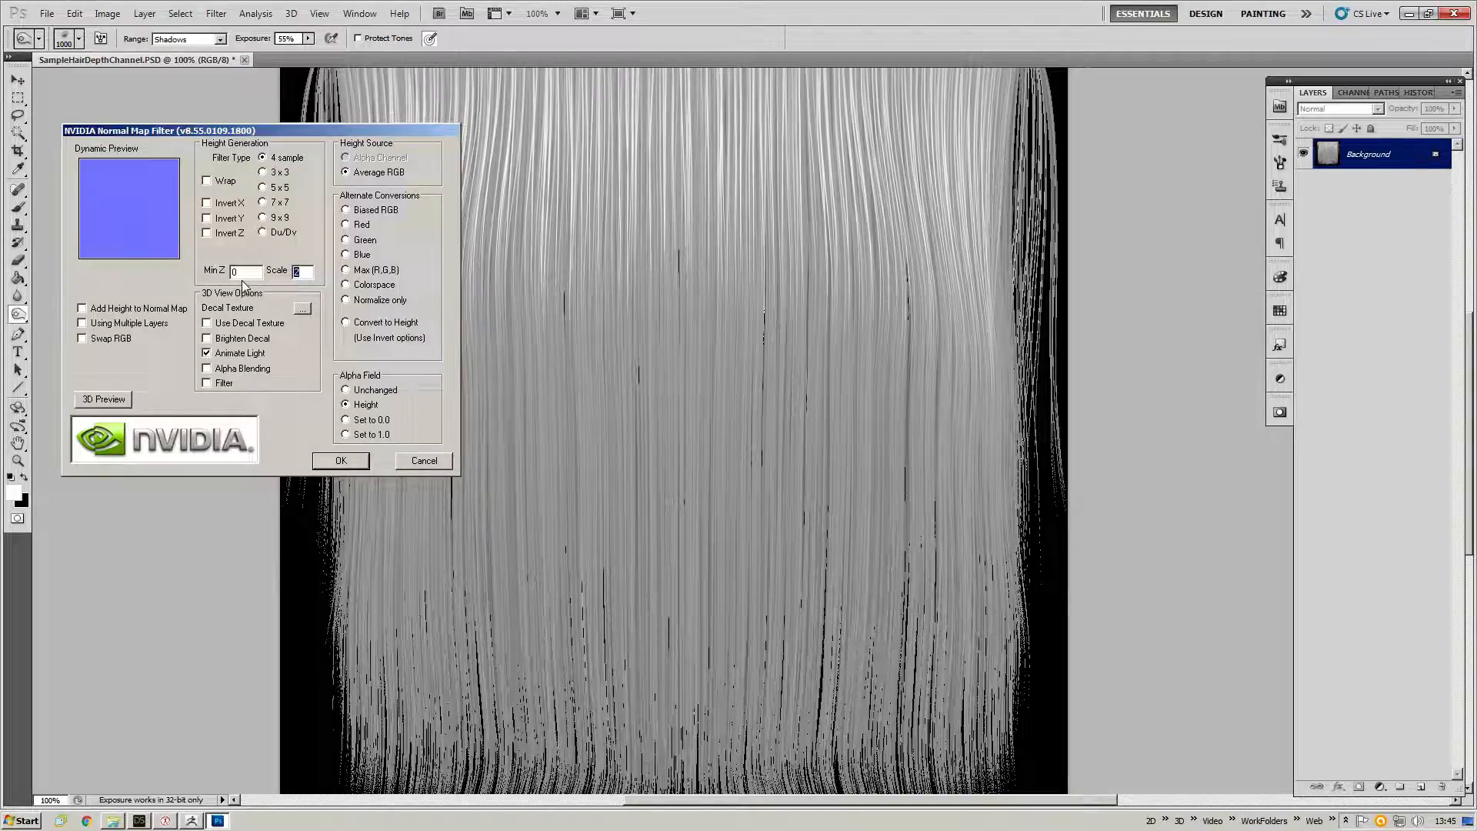
left_click(423, 462)
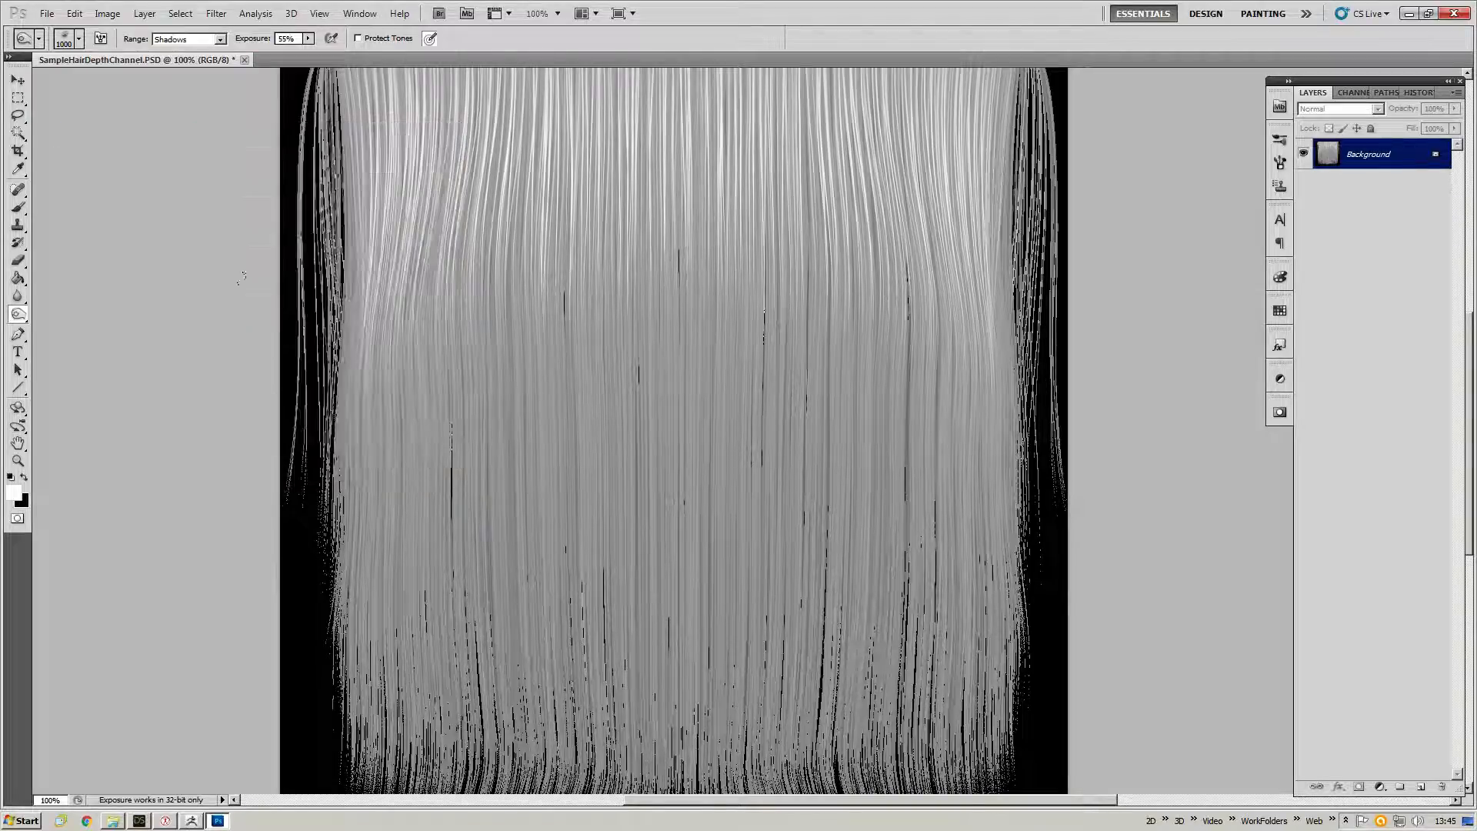
Apply the xNormal Height2Normals filter to the depth image to turn it into a normal map.
left_click(228, 20)
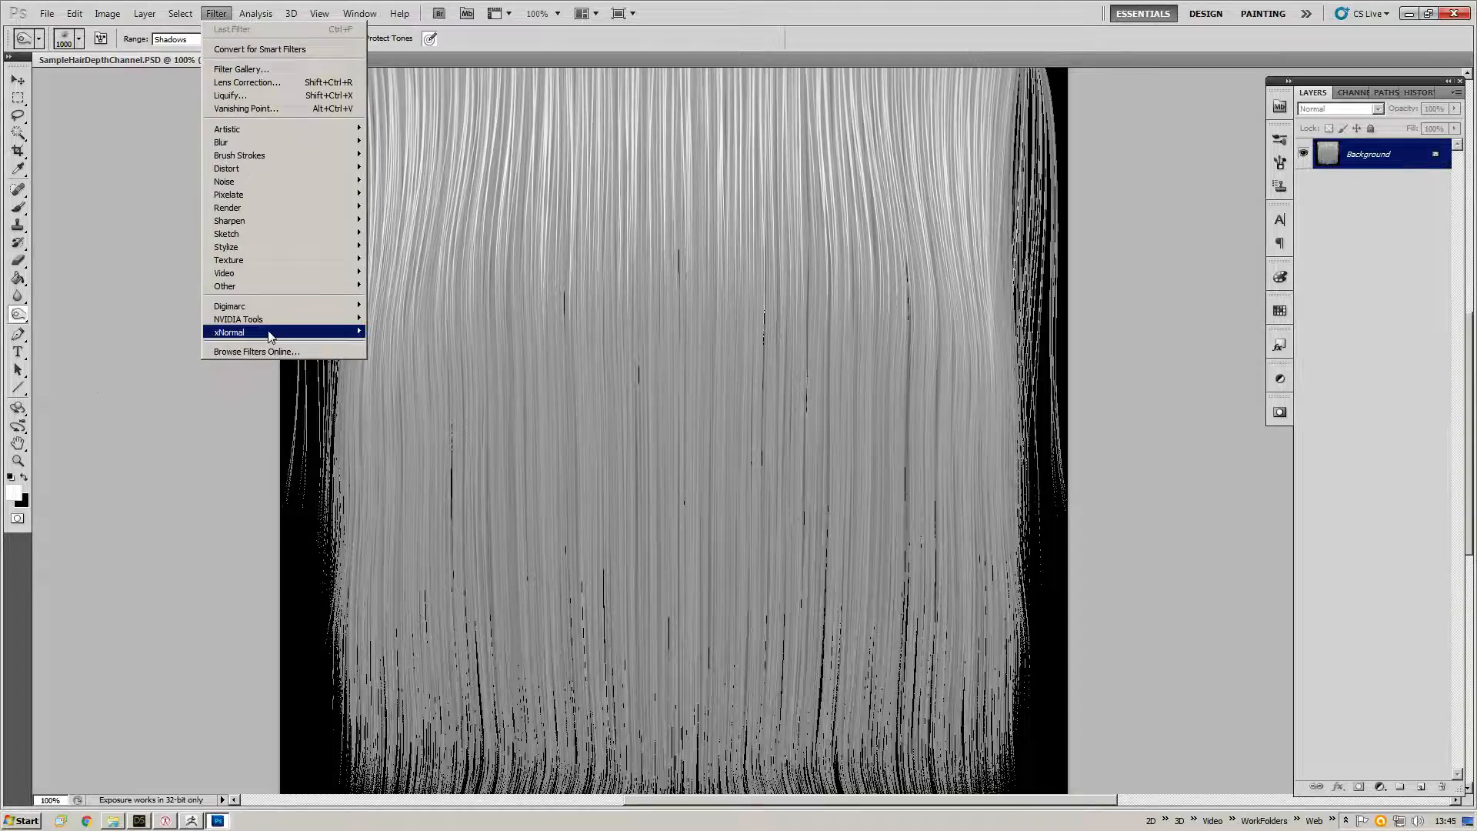
mouse_move(271, 336)
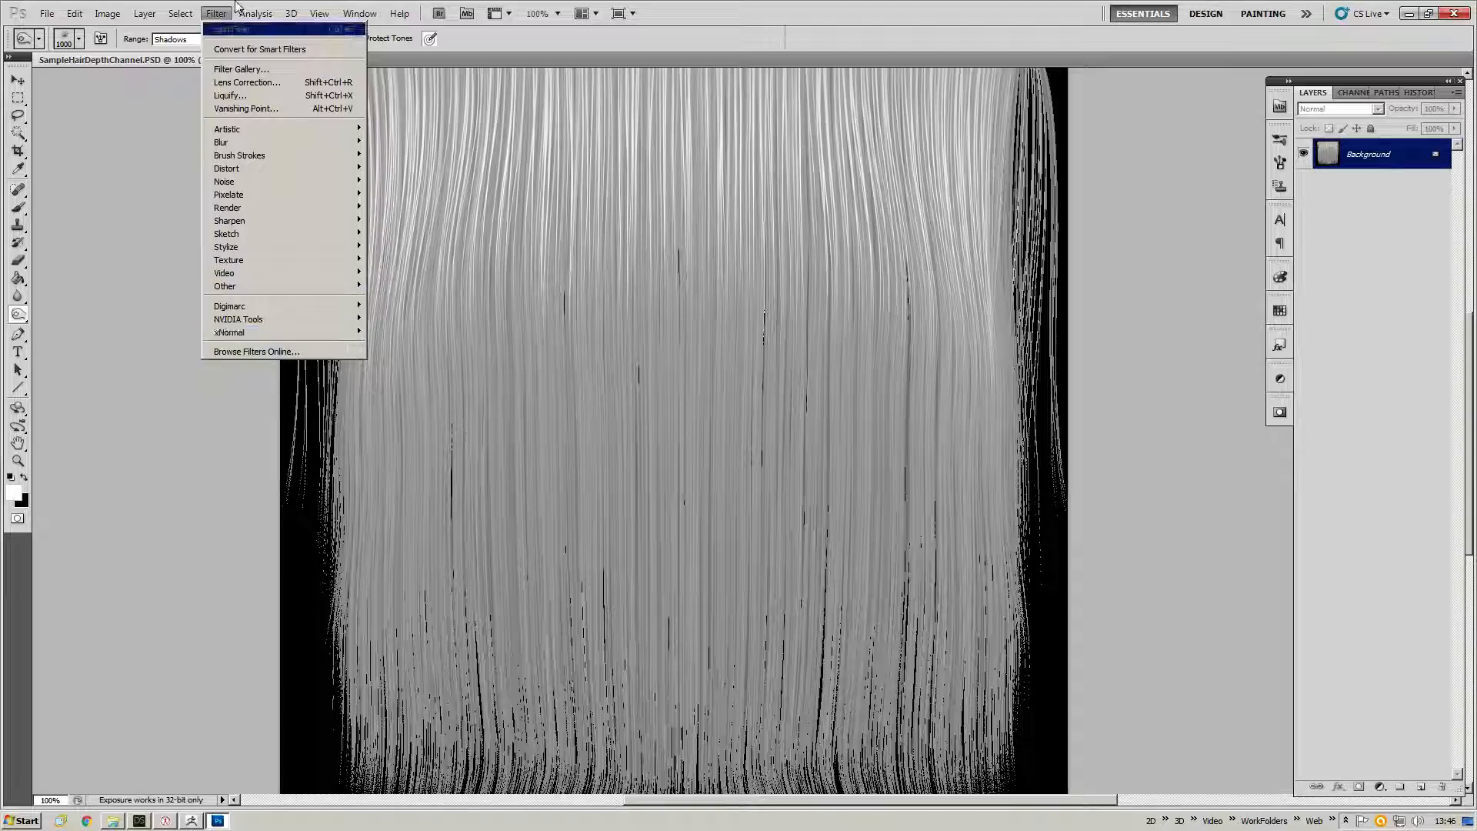
mouse_move(254, 14)
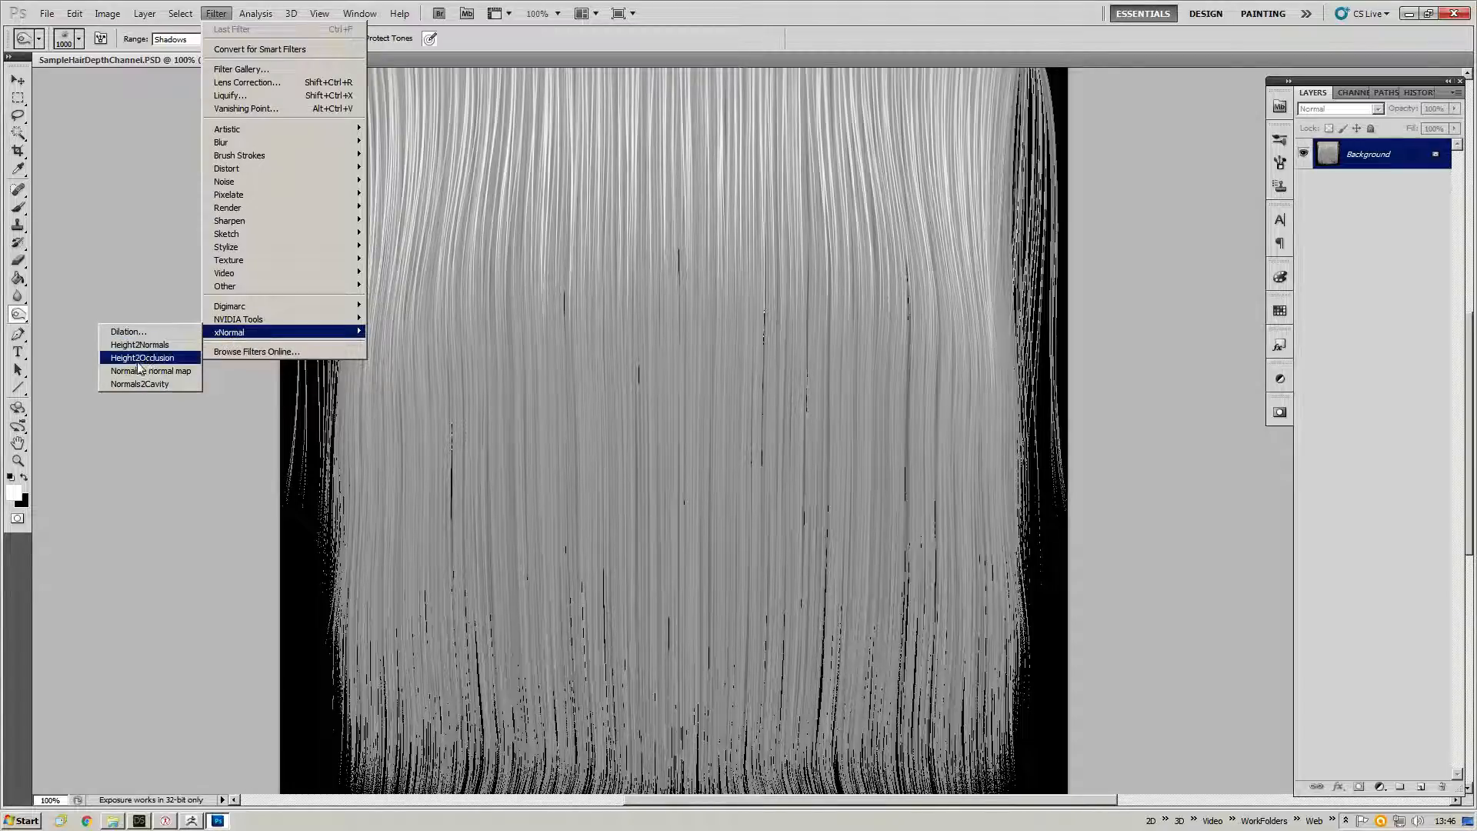
left_click(123, 346)
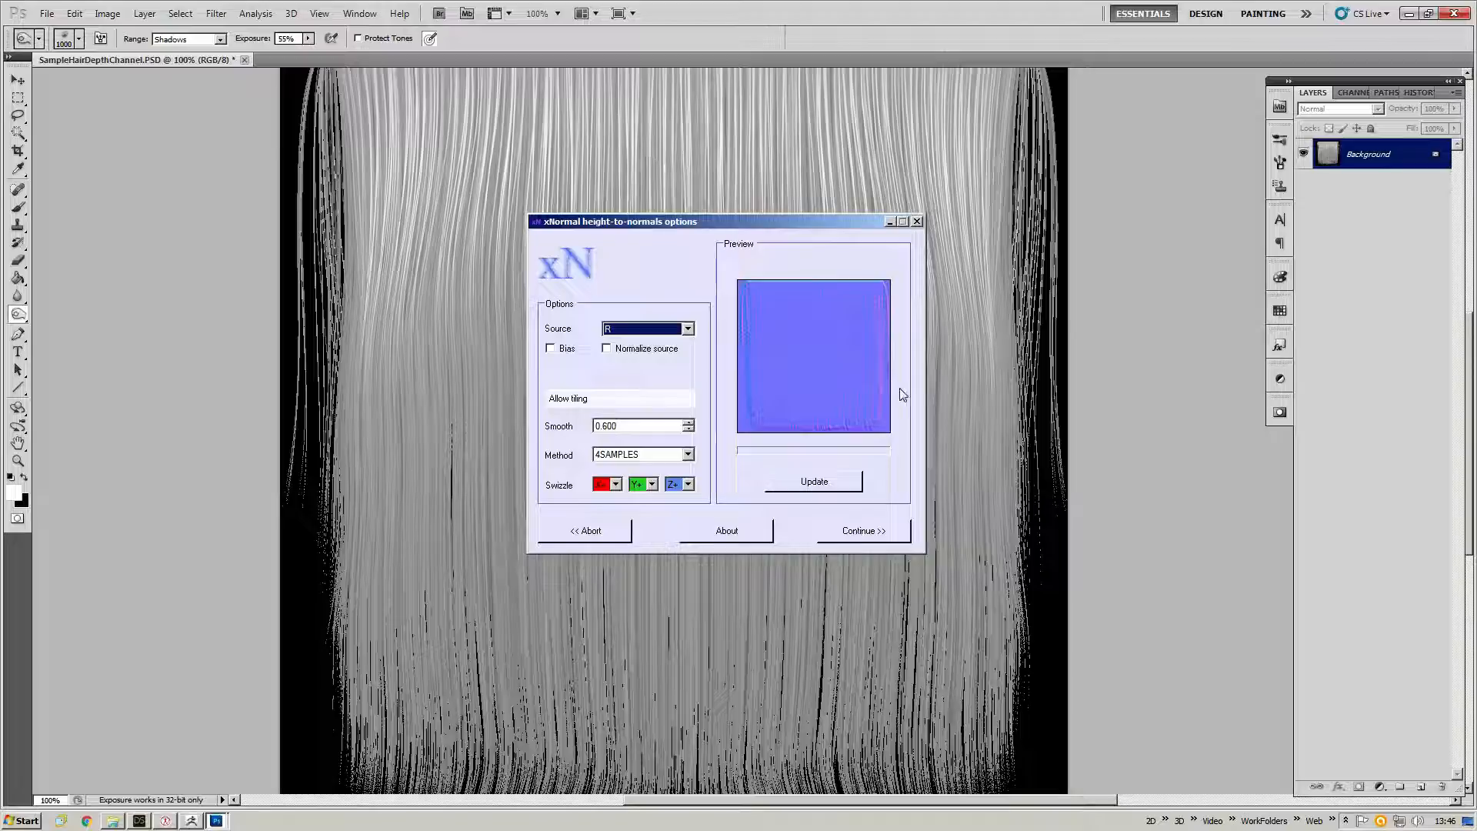
left_click(644, 352)
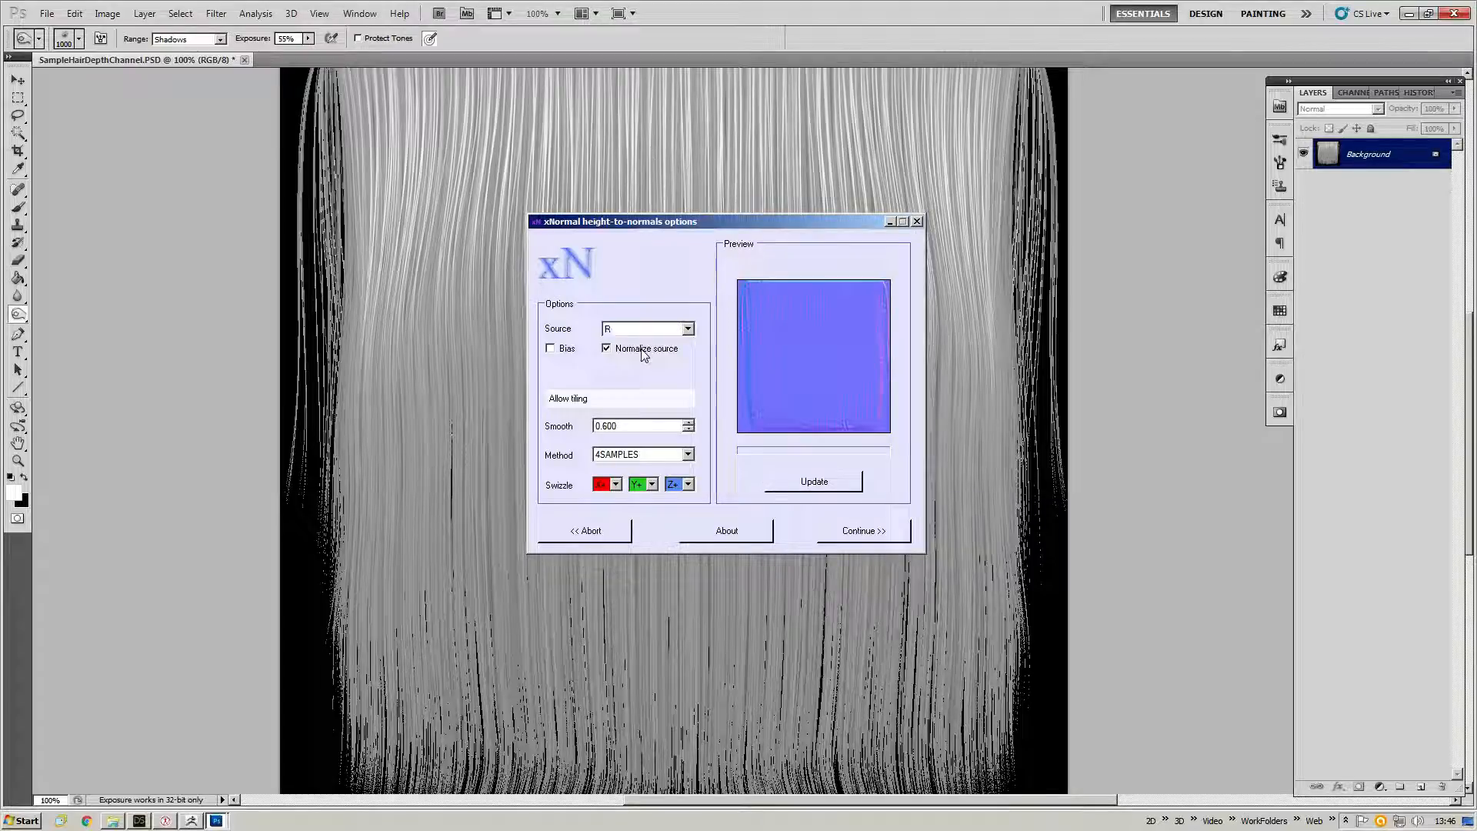
left_click(612, 350)
left_click(863, 531)
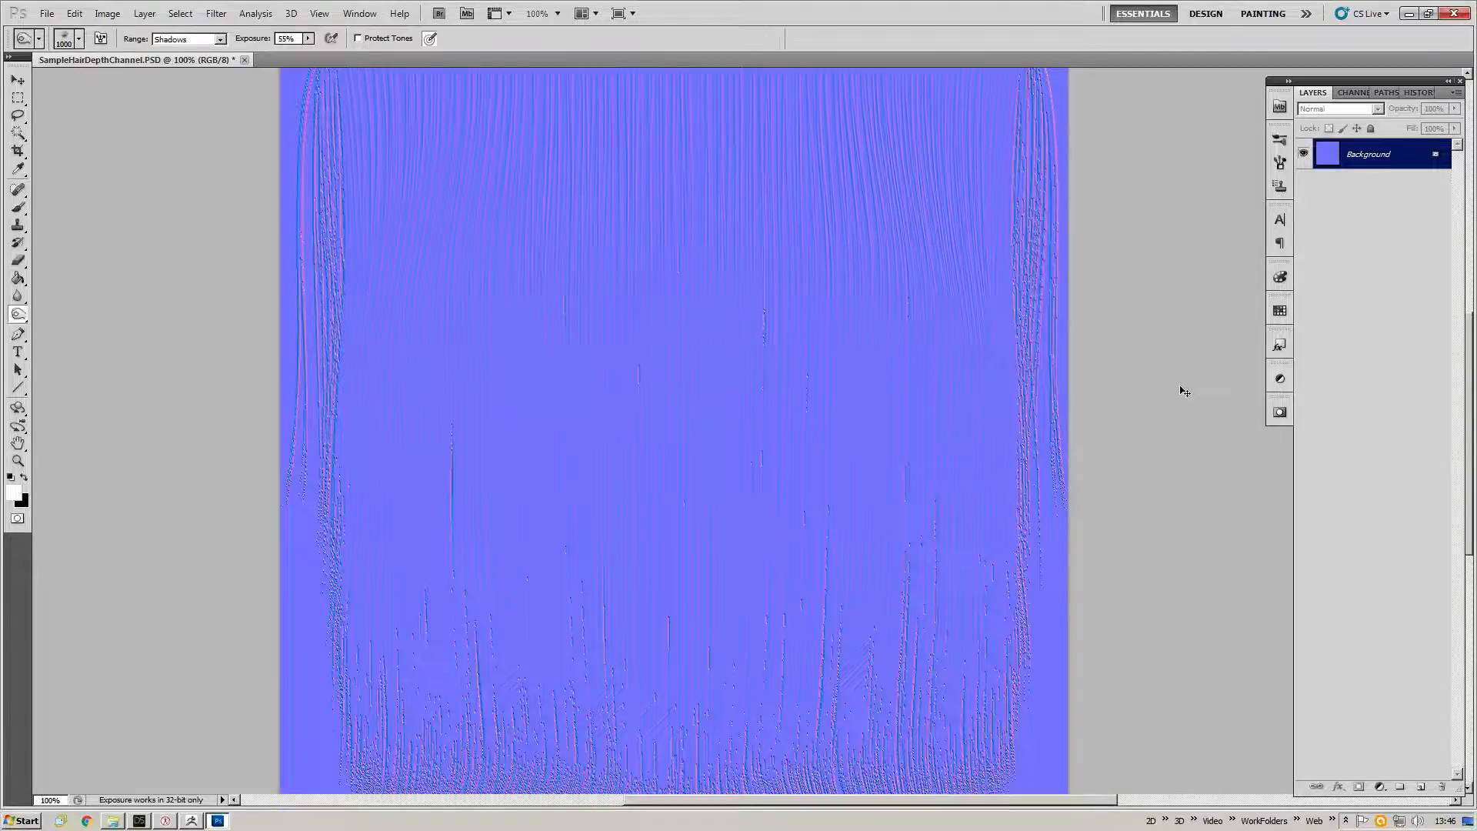
Save the image under a new name as SampleHairNormalMap.psd.
key("ctrl+shift+s")
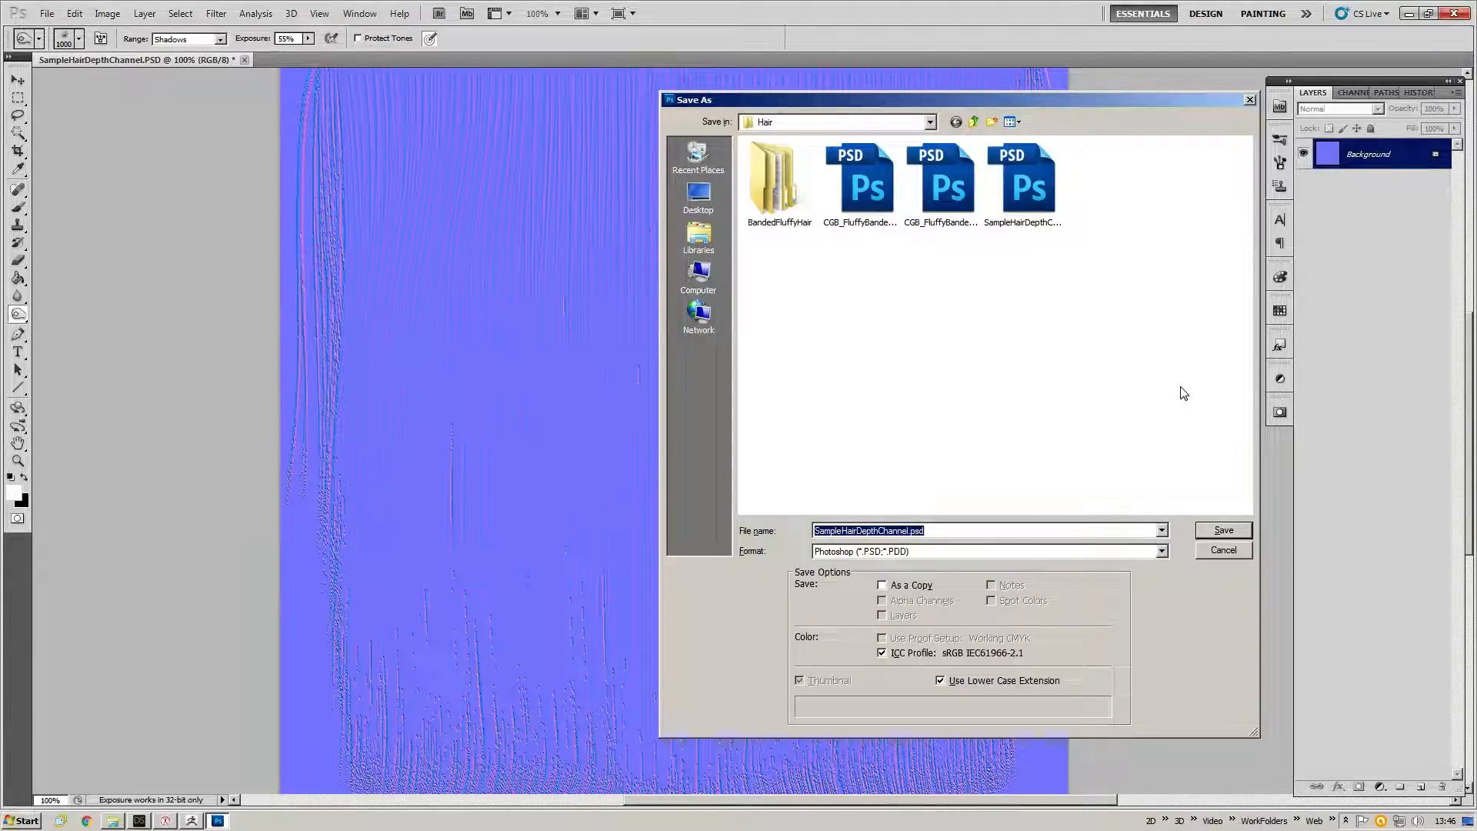
key("Right")
key("Left")
key("Left")
key("Left")
key("Left")
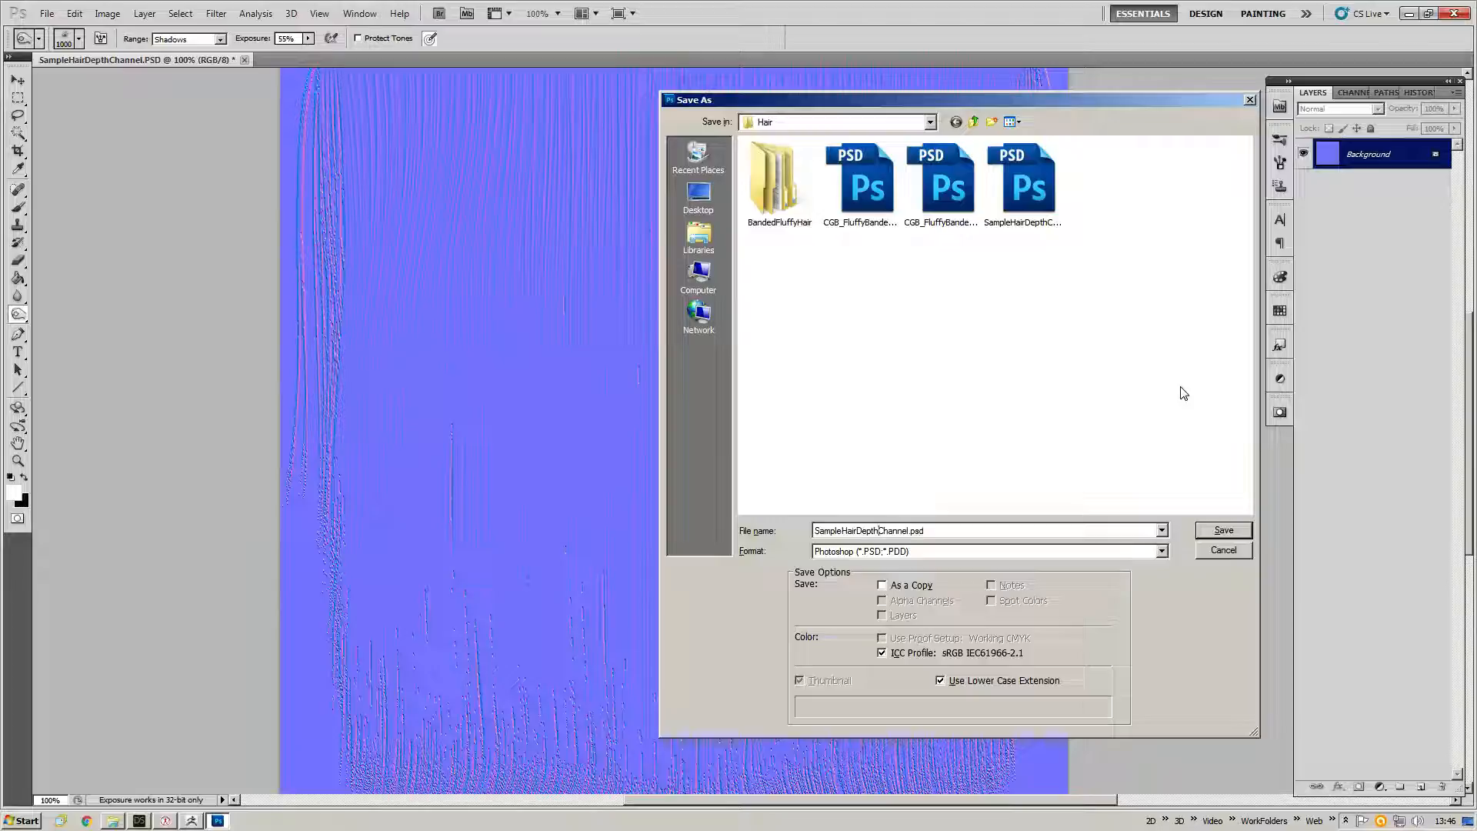
key("shift+Left")
key("shift+Left")
key("shift+Left")
key("shift+Left")
key("shift+Left")
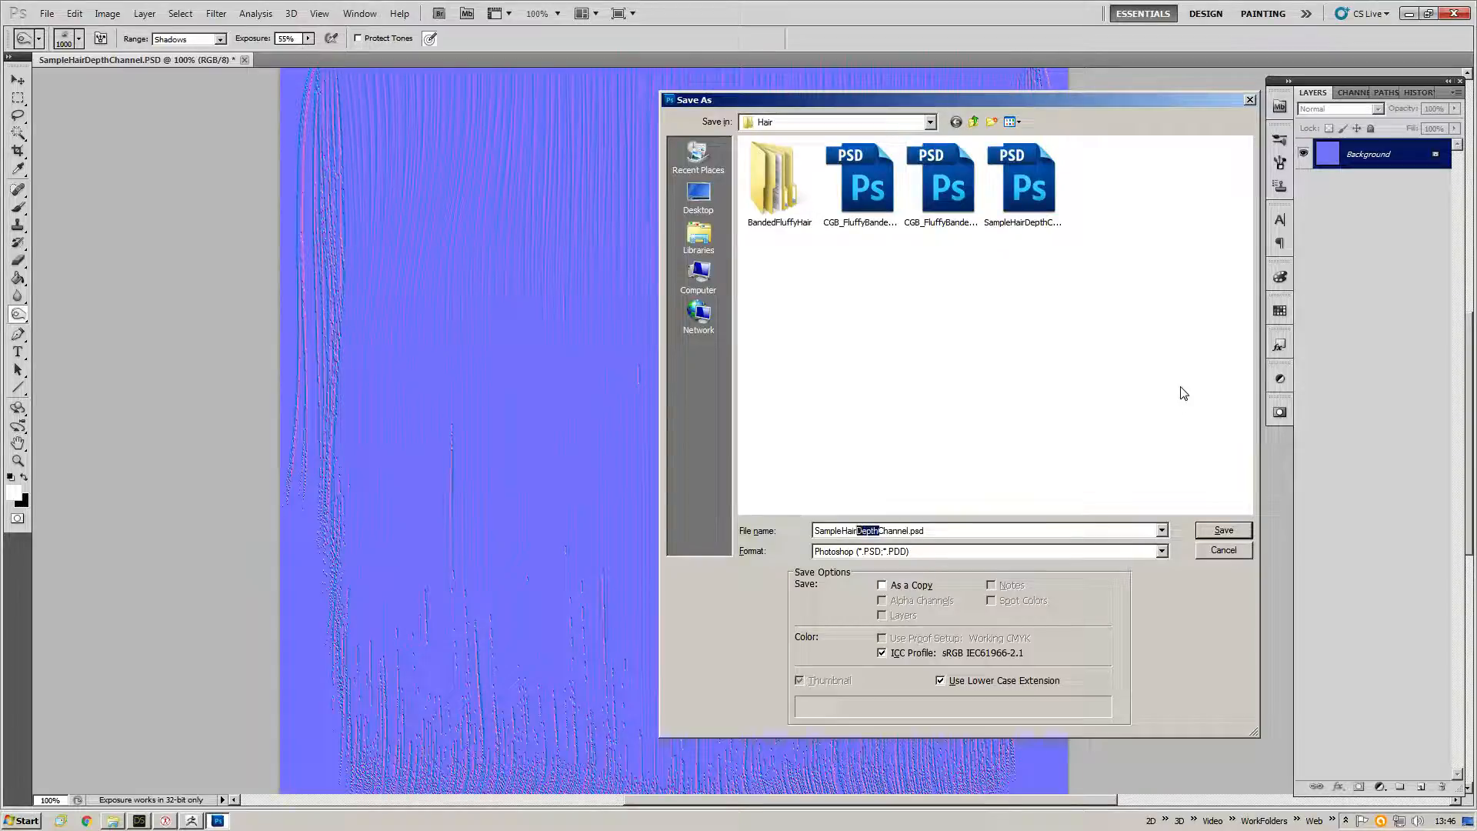
type("NormalMap")
key("Delete")
key("Delete")
key("Delete")
key("Delete")
key("Delete")
key("Delete")
key("Delete")
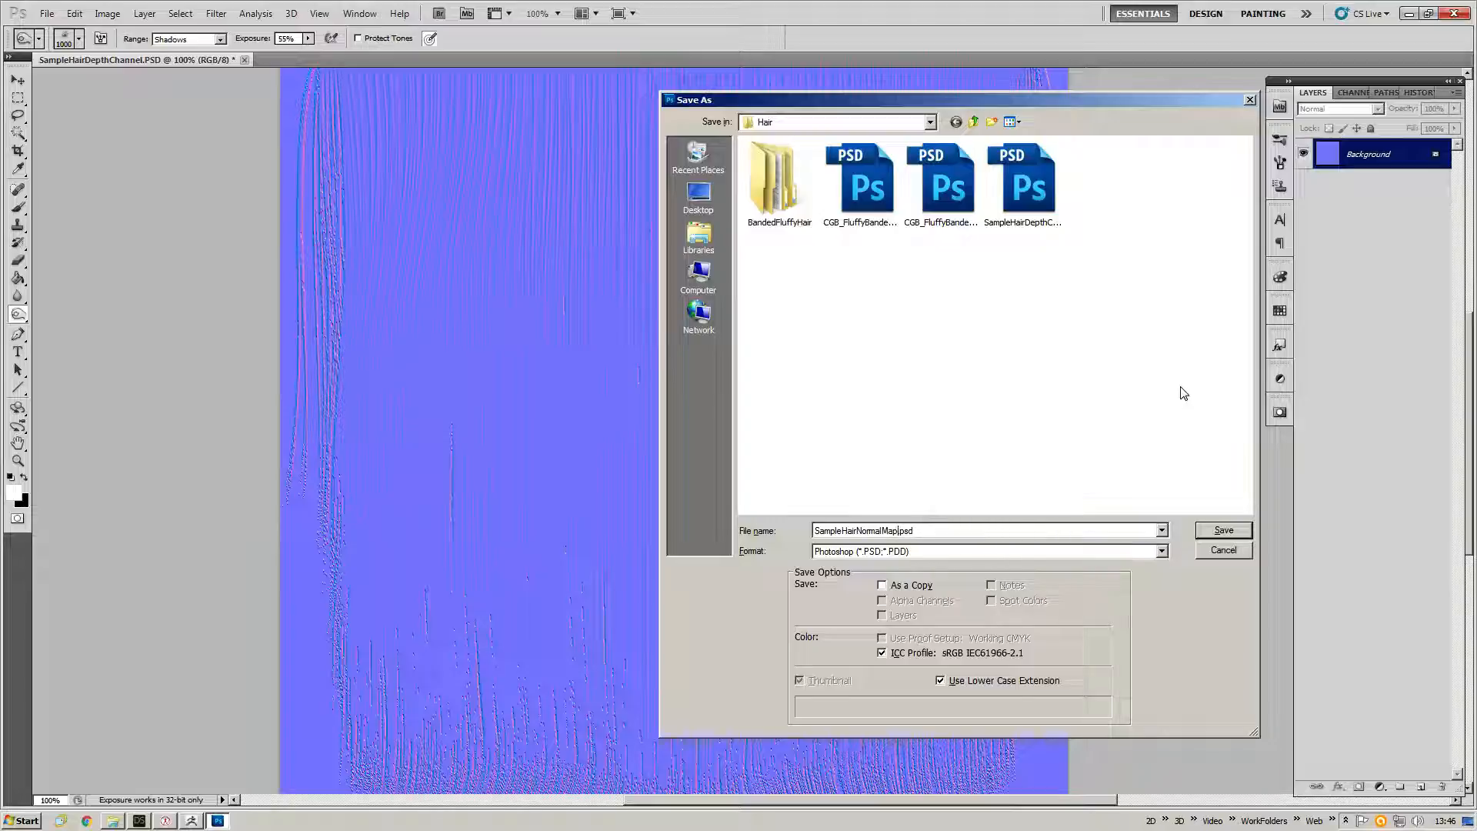
key("Return")
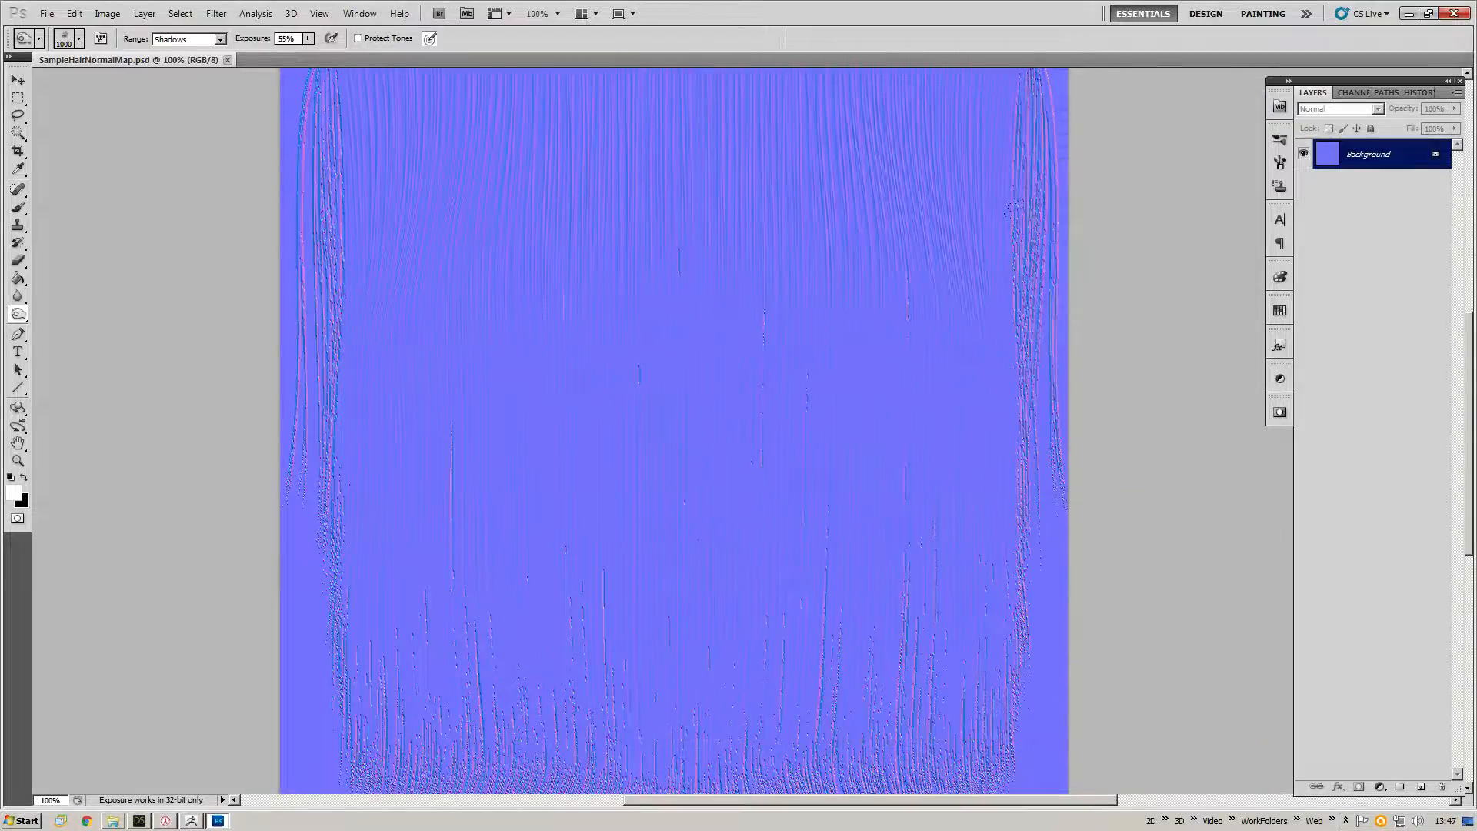
Switch back to ZBrush and set the document view to antialiased half size.
key("alt+Tab")
key("alt+Tab")
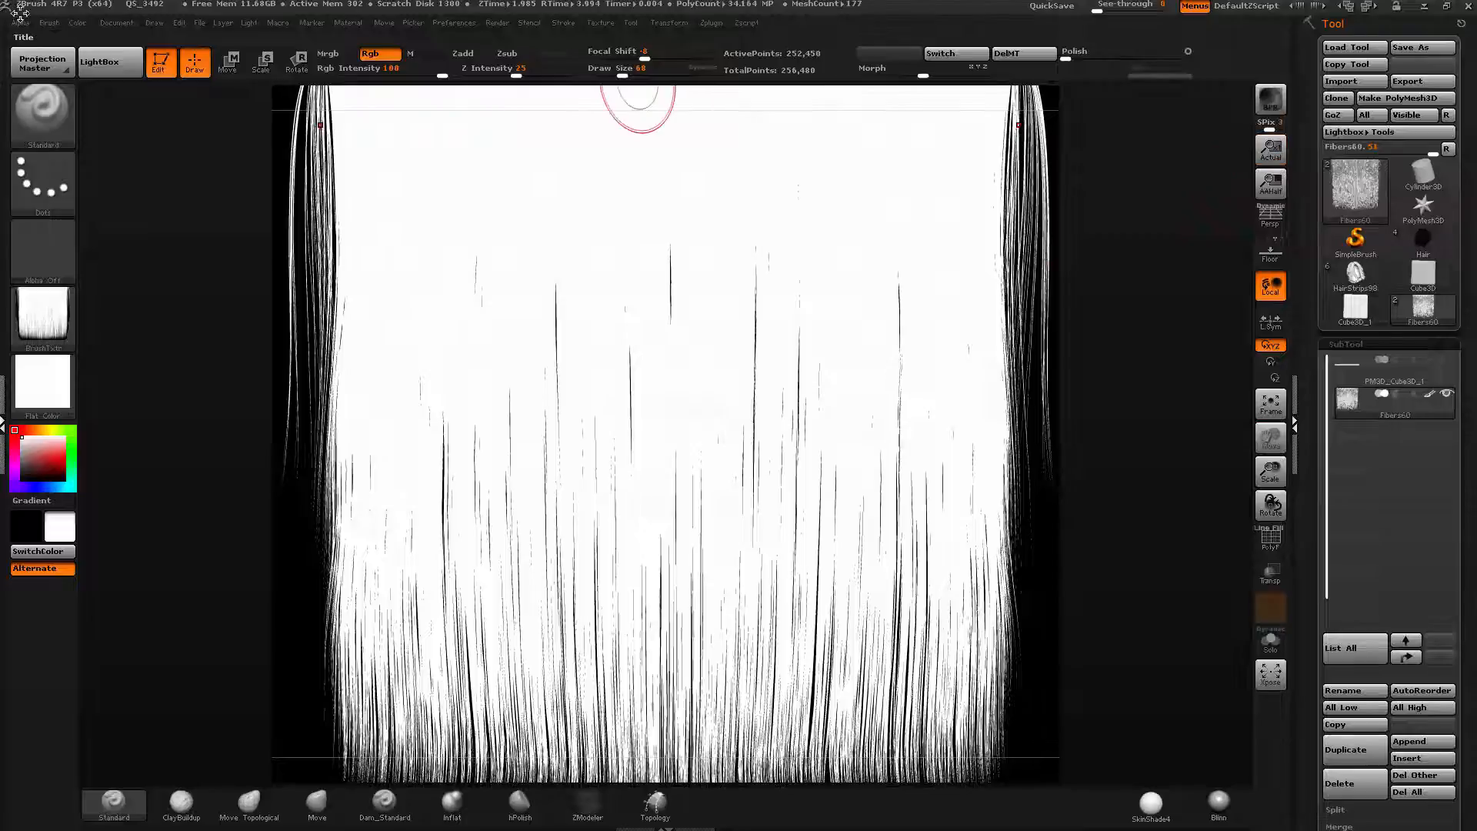
left_click(116, 23)
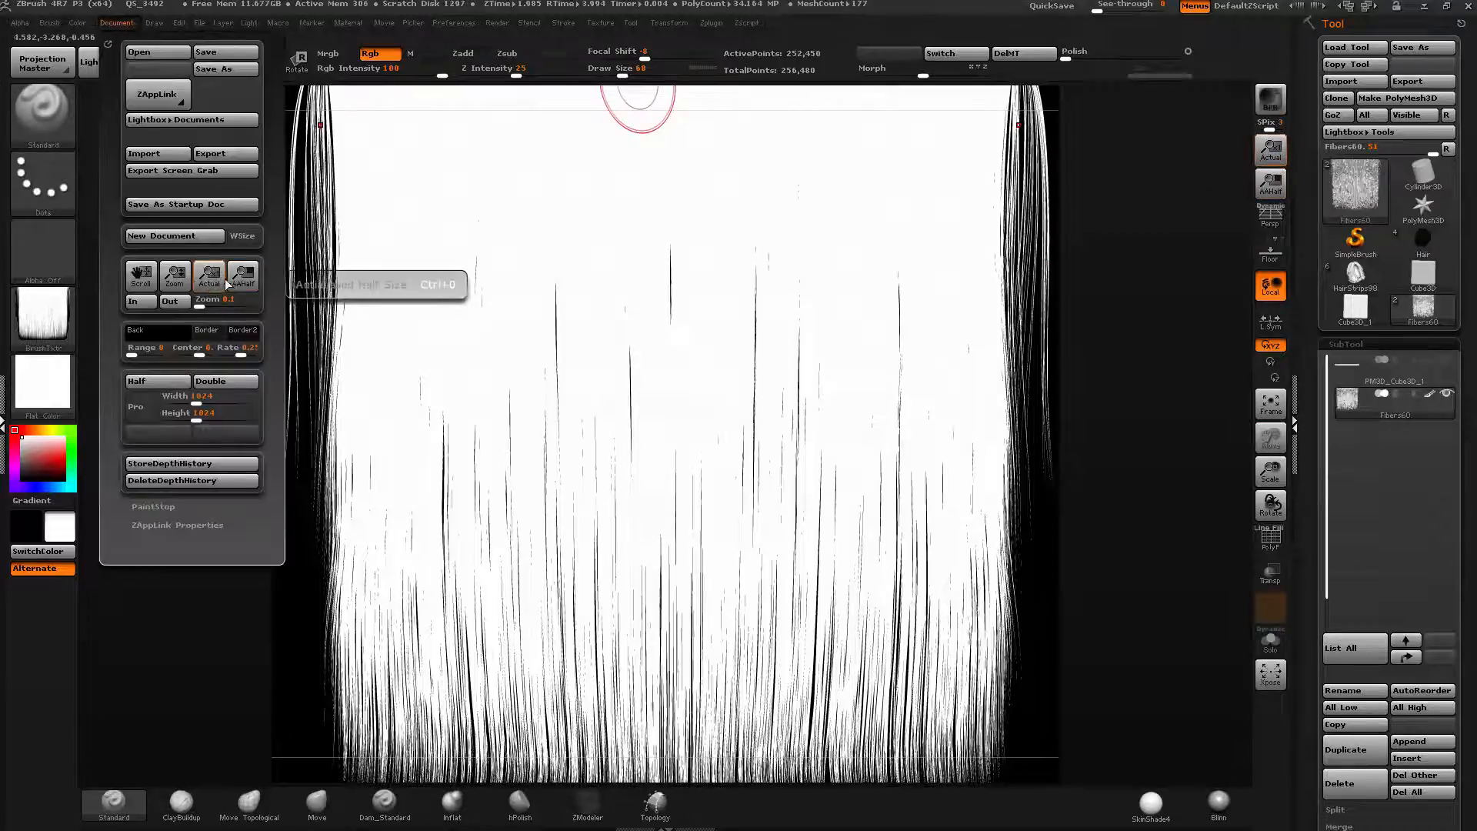
left_click_drag(174, 274, 175, 255)
Set the fibers' material to Blinn and turn the current texture off.
left_click(42, 382)
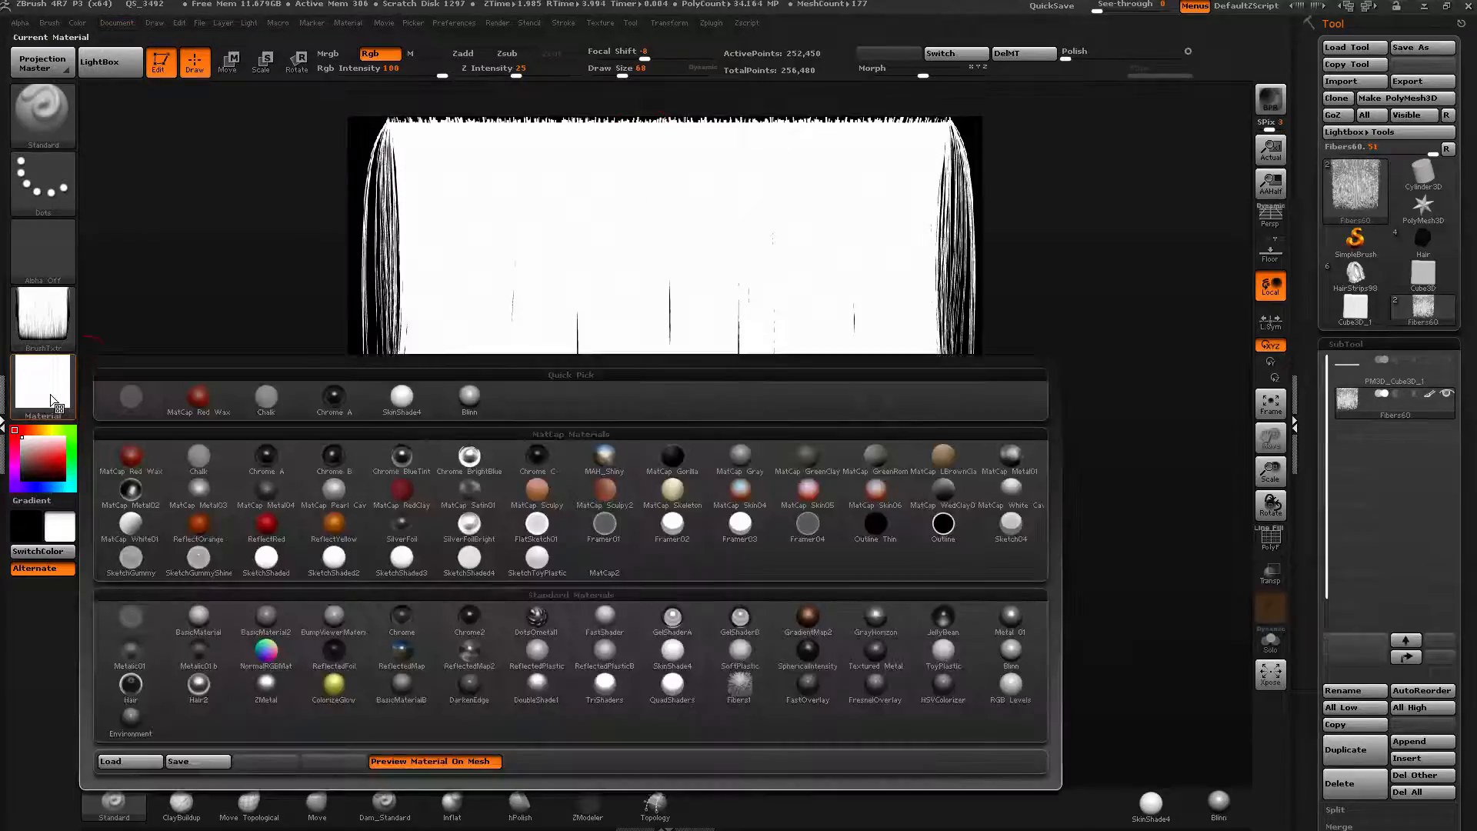
left_click(469, 397)
left_click(43, 316)
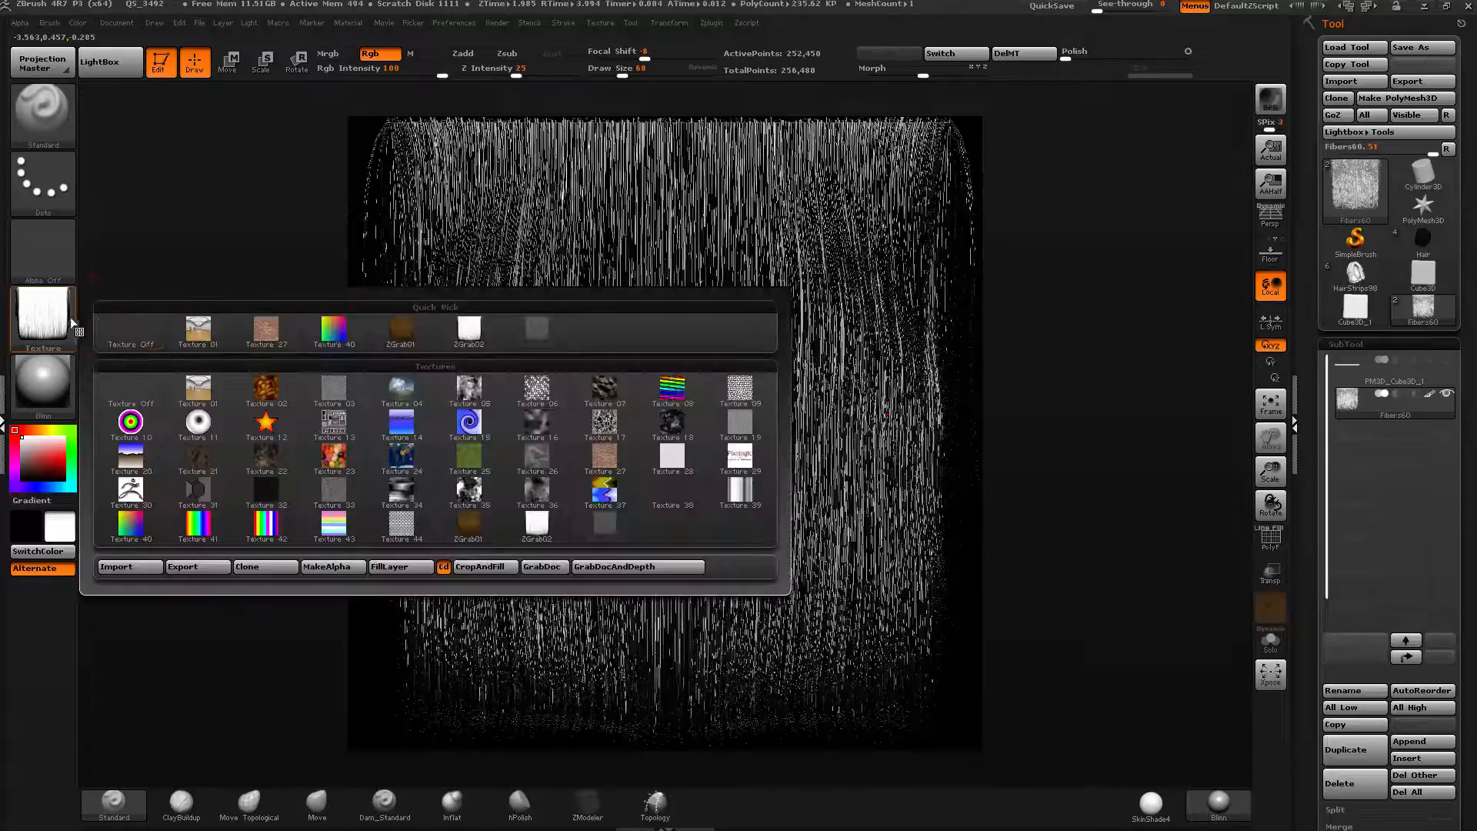
left_click(123, 327)
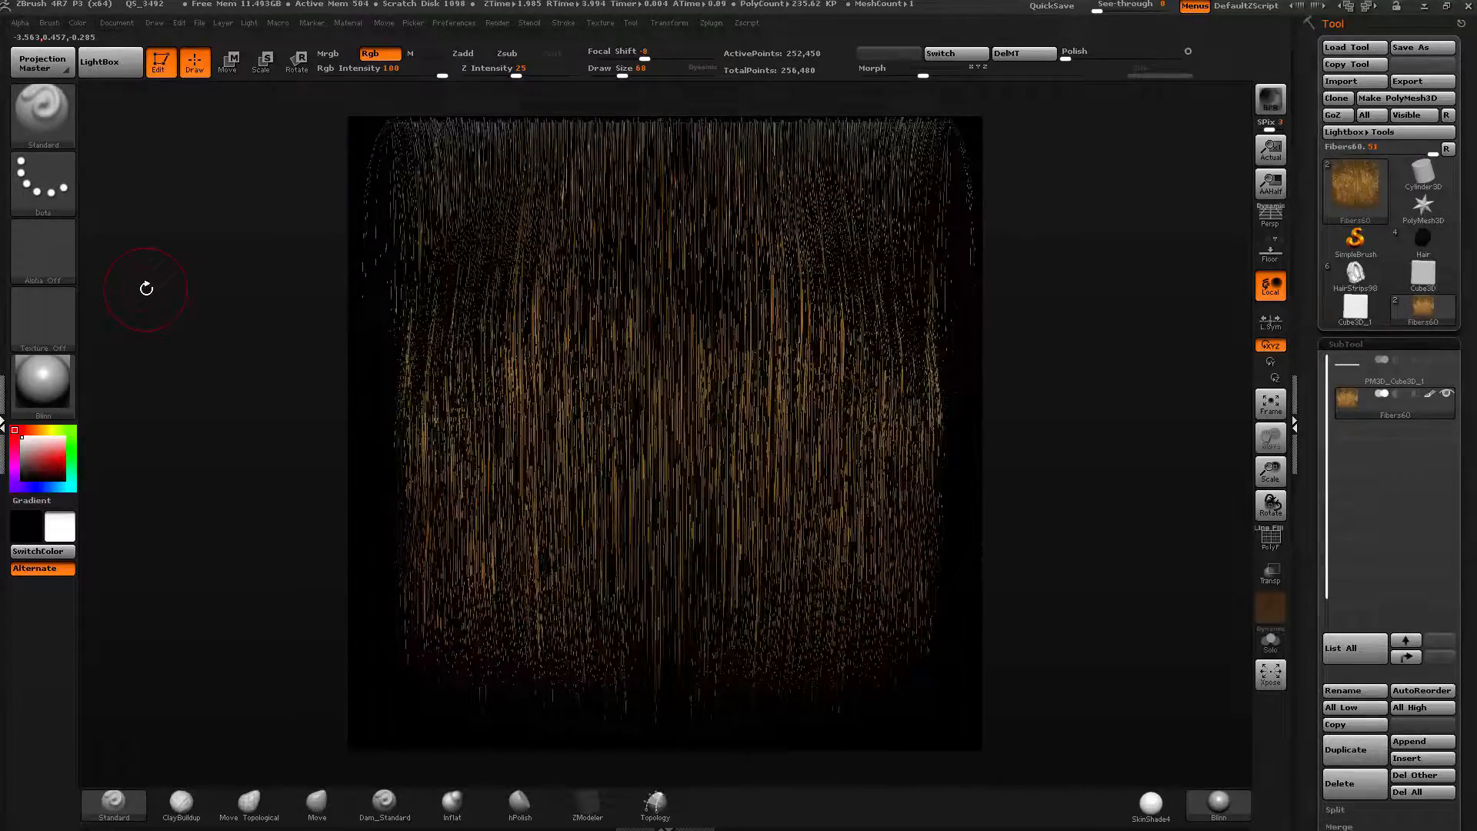
Try the MatCap Scuby2 and Framer02 materials on the fibers.
left_click(57, 388)
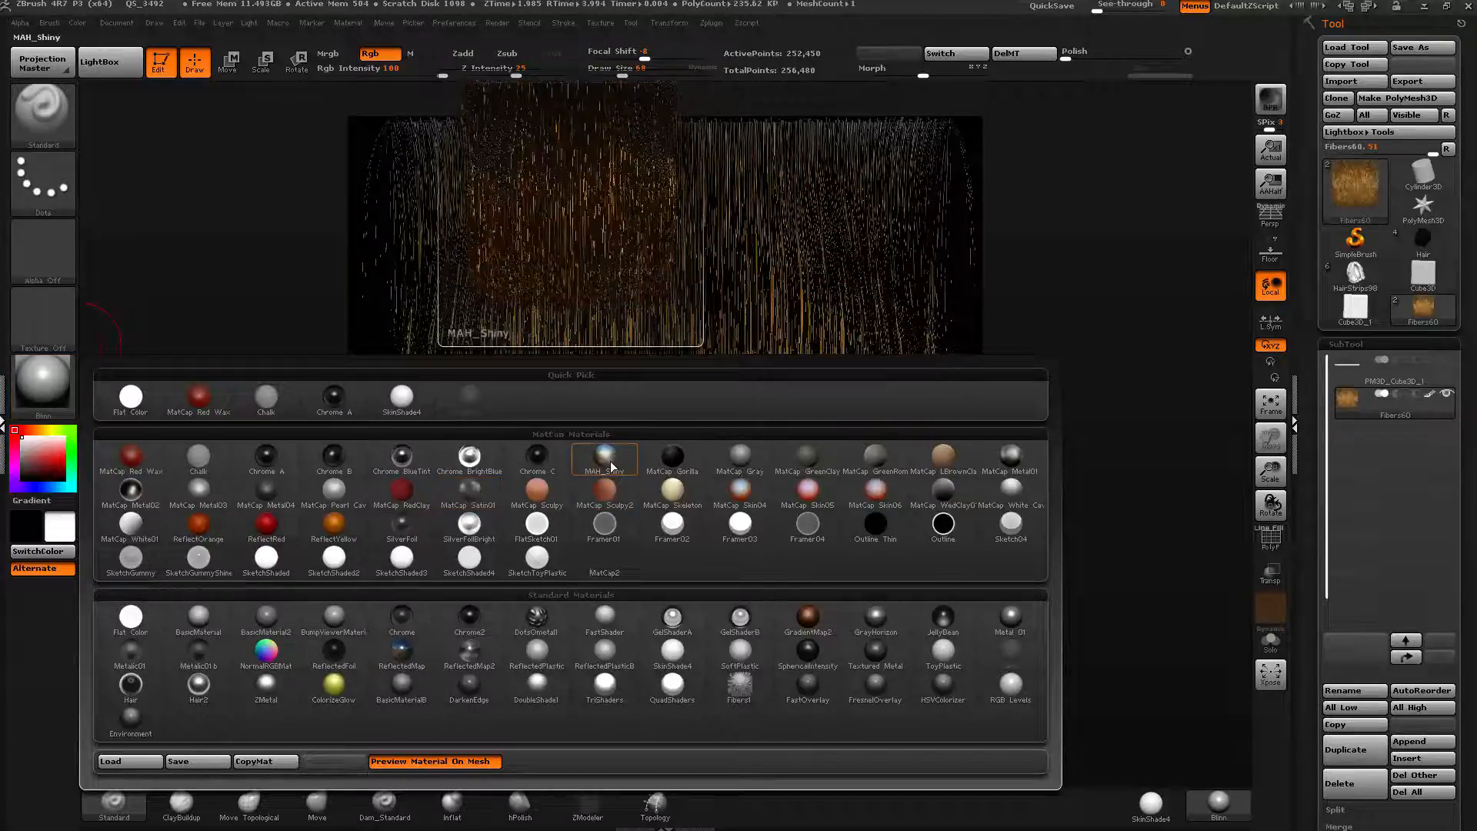
left_click(606, 493)
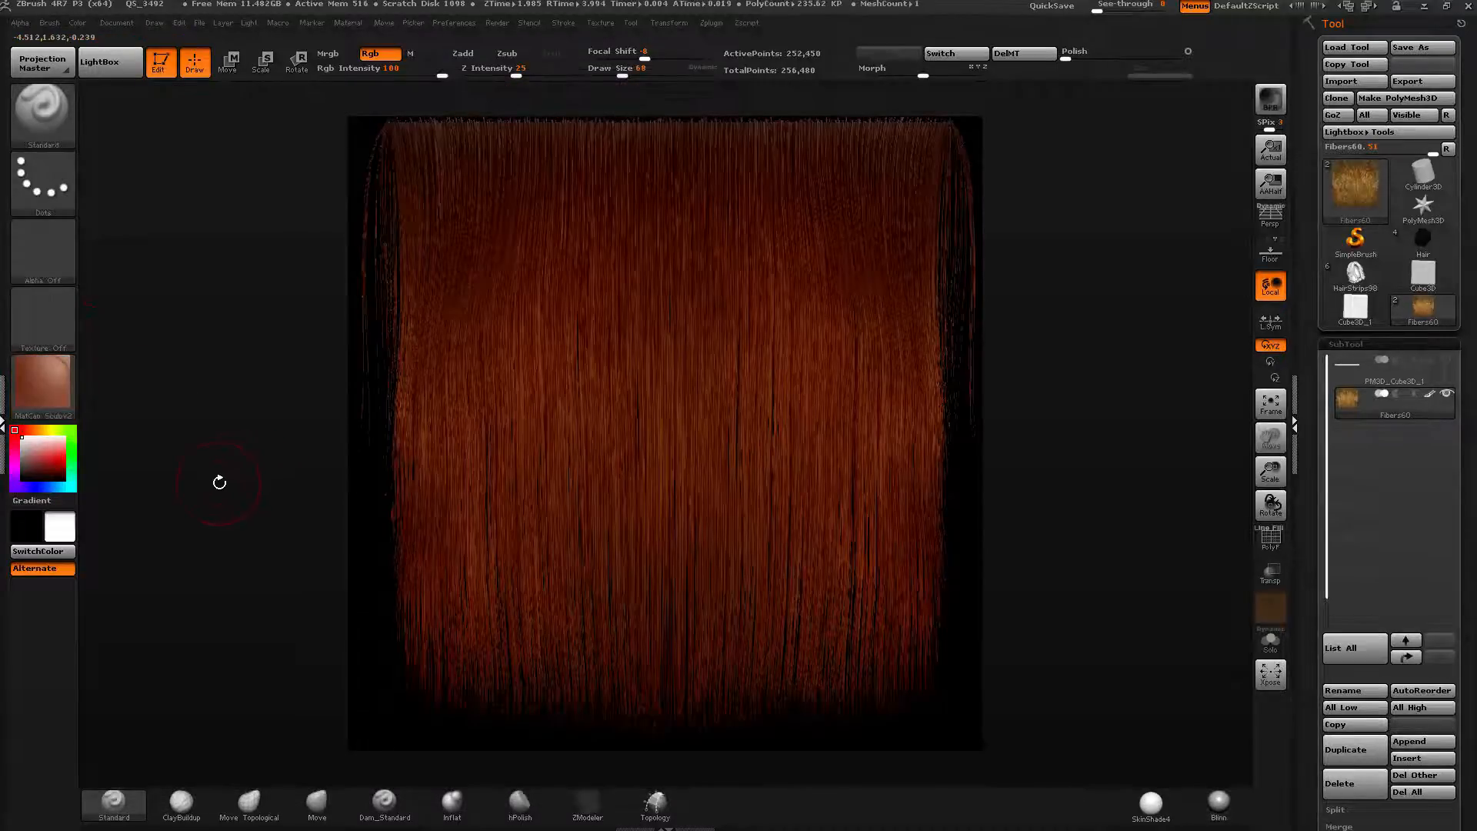
left_click(44, 390)
left_click(679, 533)
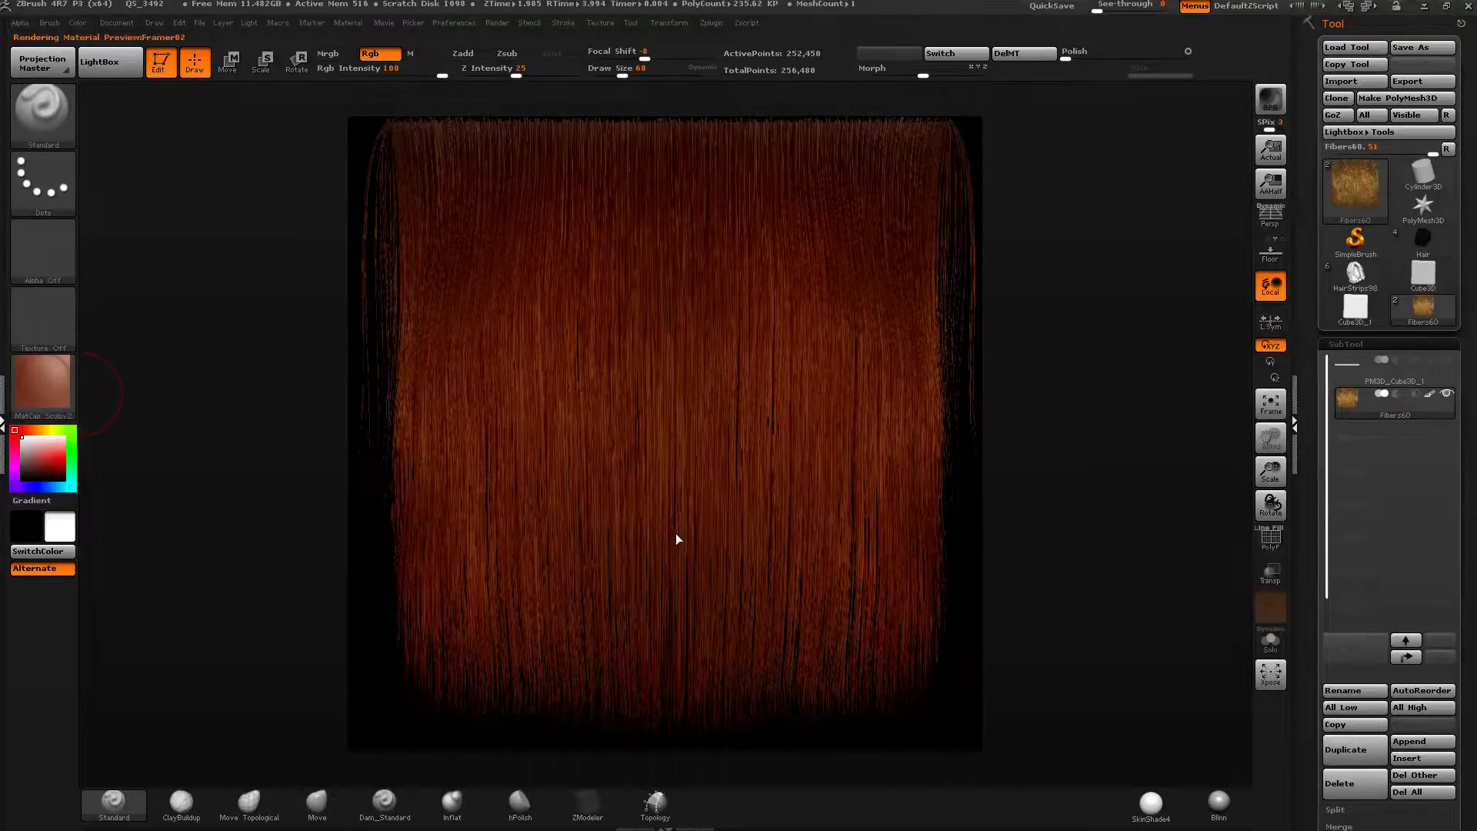
left_click(36, 394)
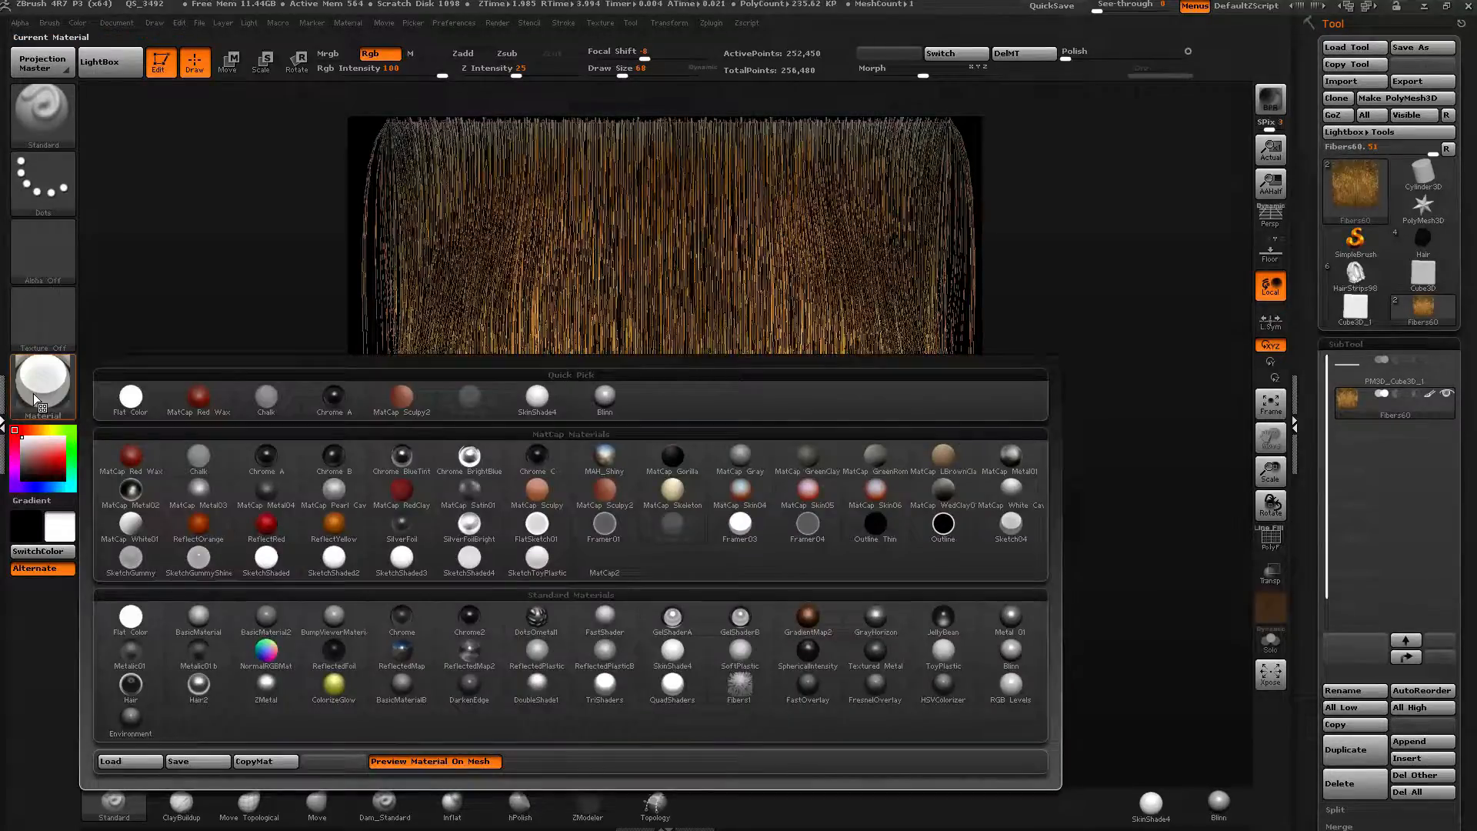
left_click(672, 524)
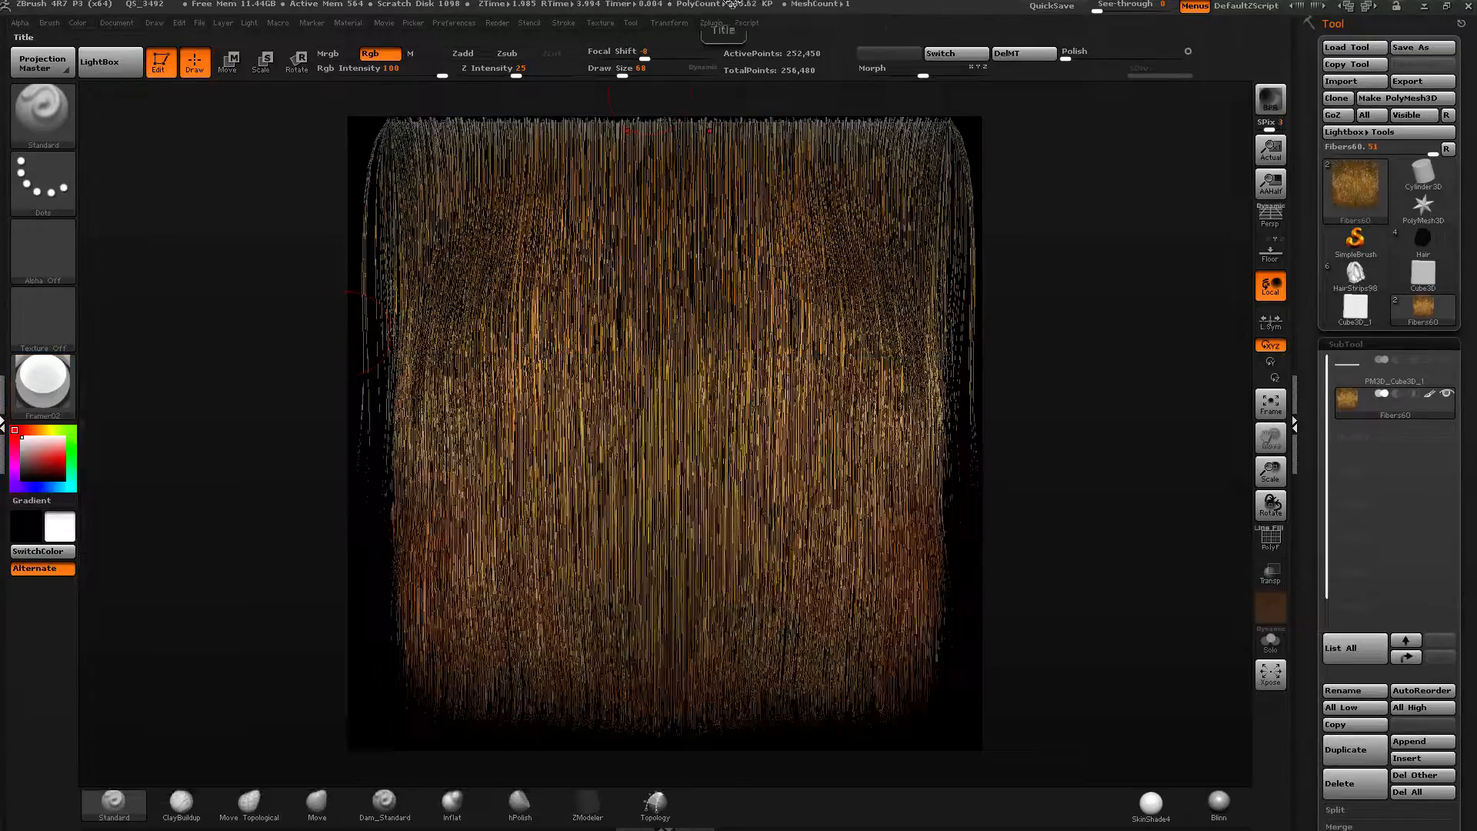
Return the view to full size and apply the Chrome BrightBlueTint material to the fibers.
left_click(1280, 152)
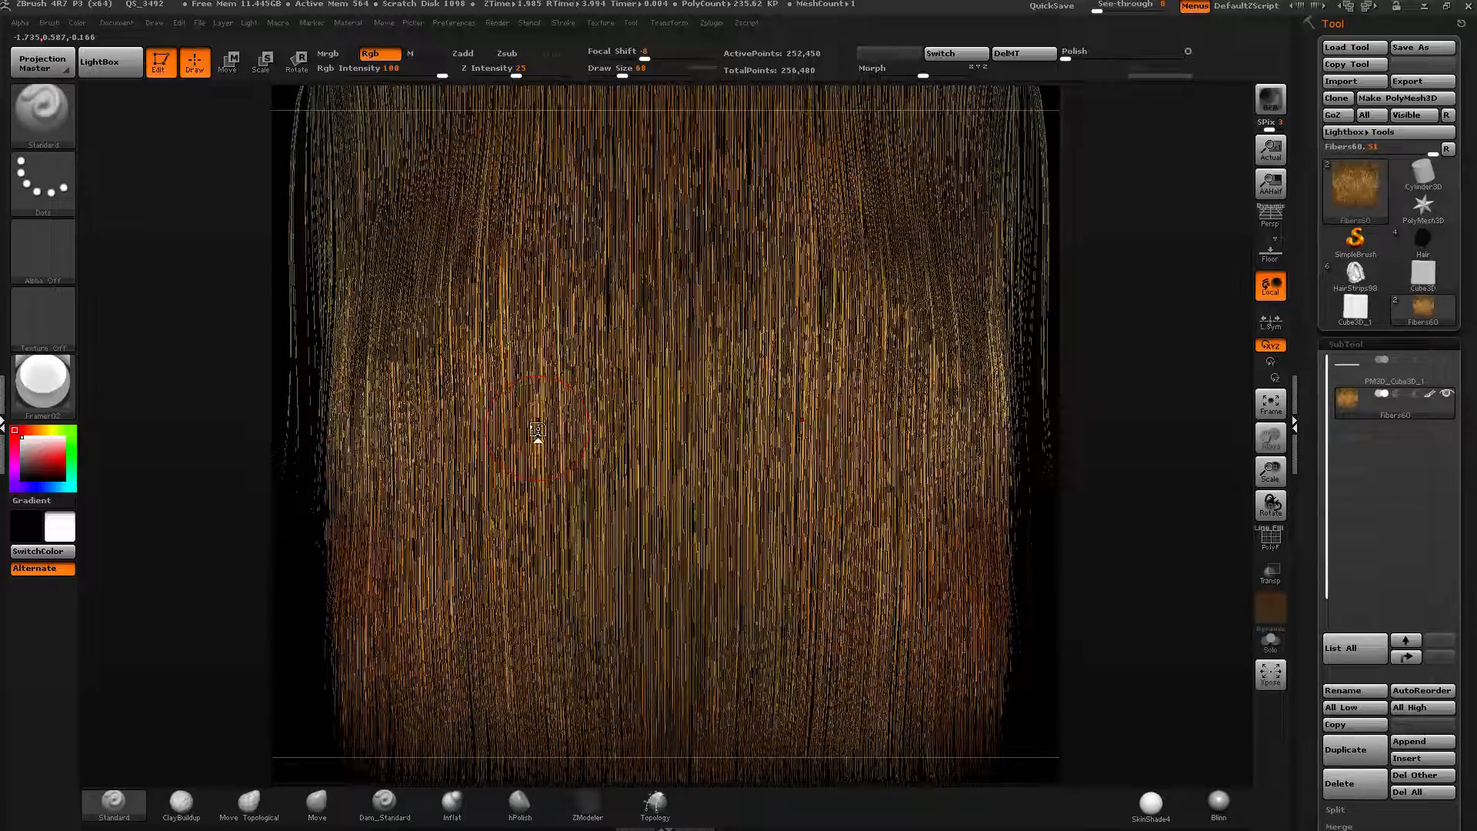
left_click(56, 385)
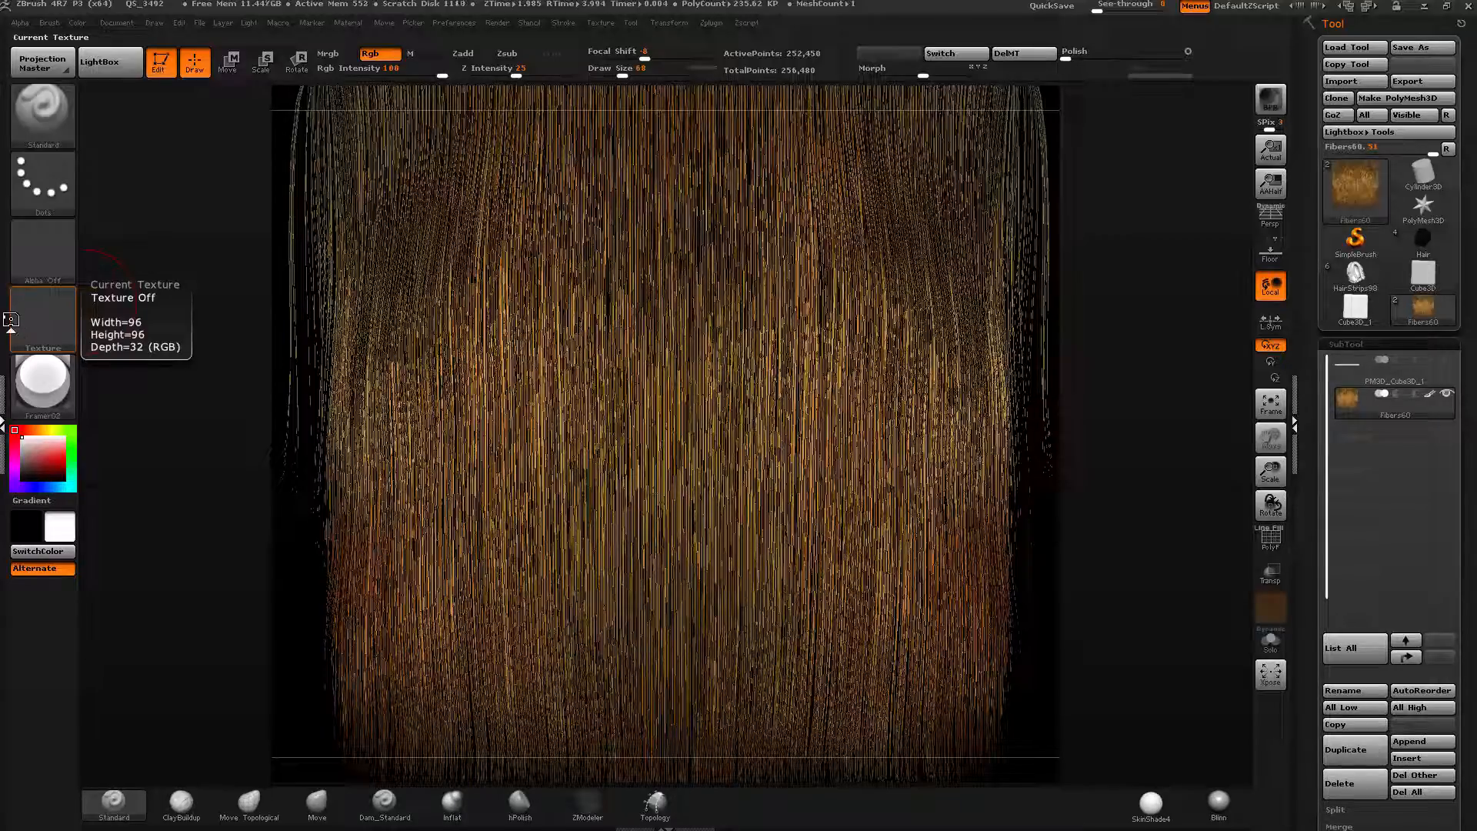
left_click(43, 381)
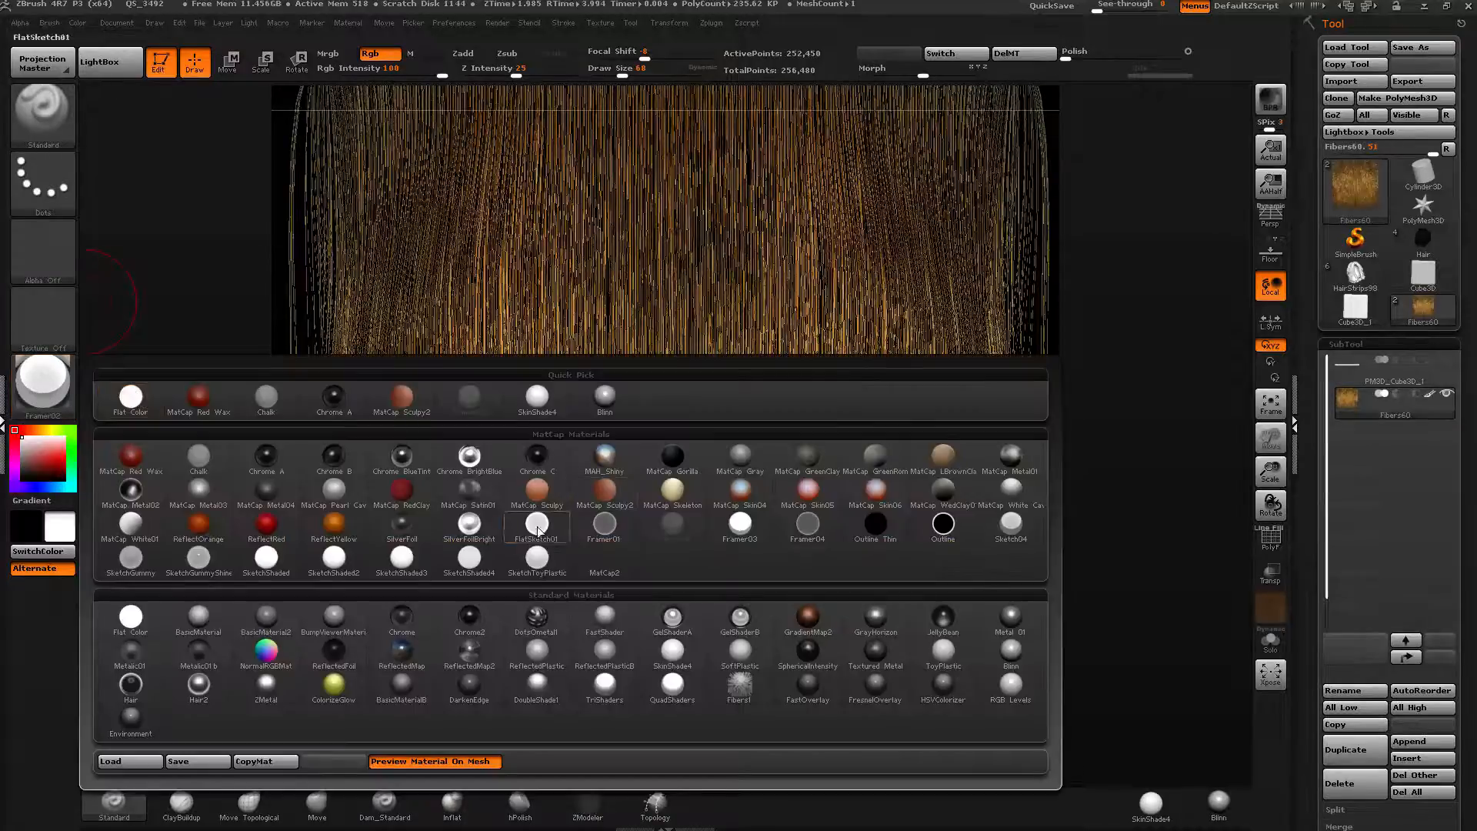
left_click(471, 457)
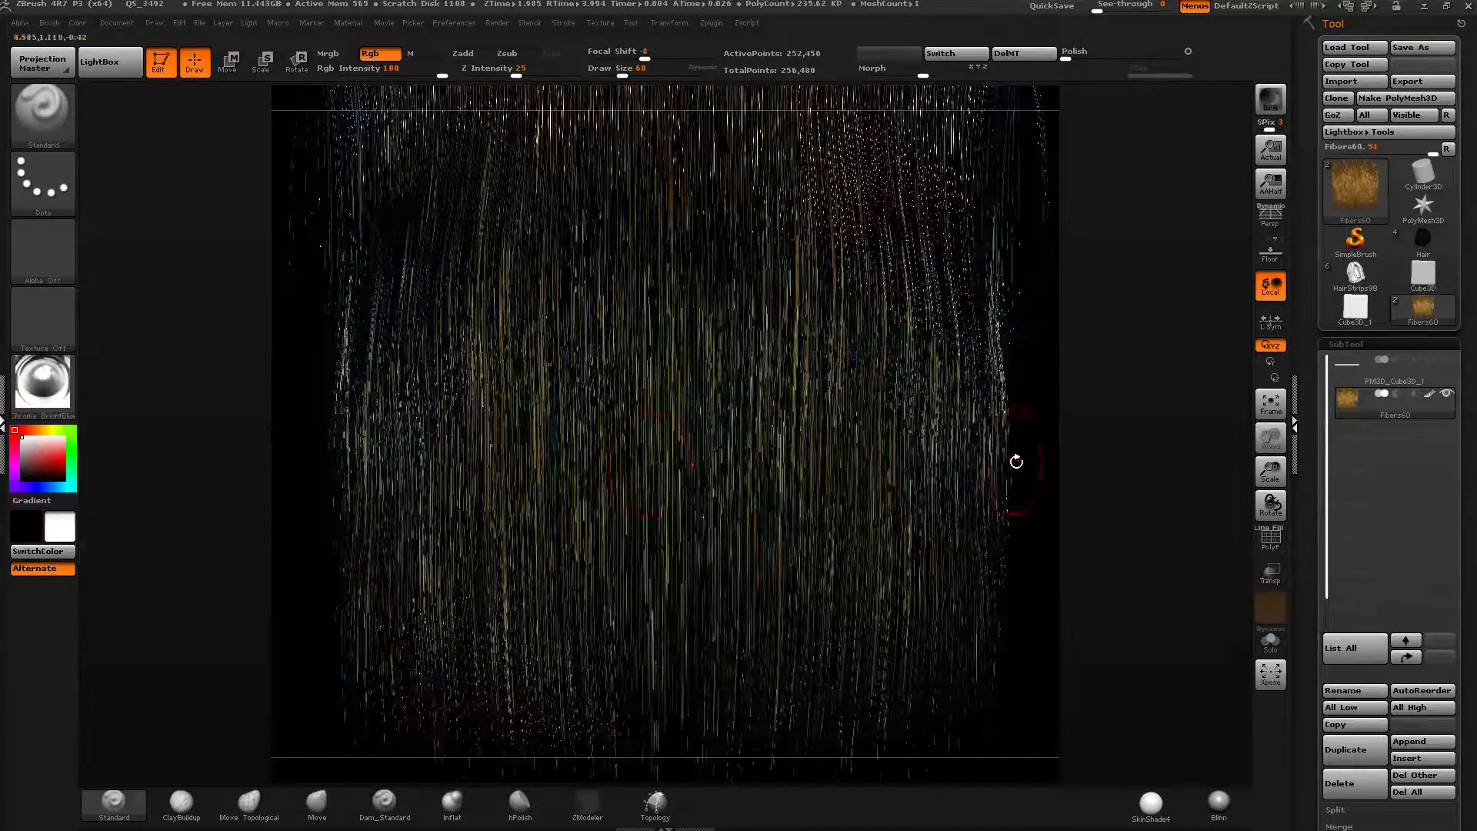
Try the MAH_Shiny material and switch back to Chrome BrightBlueTint.
mouse_move(60, 404)
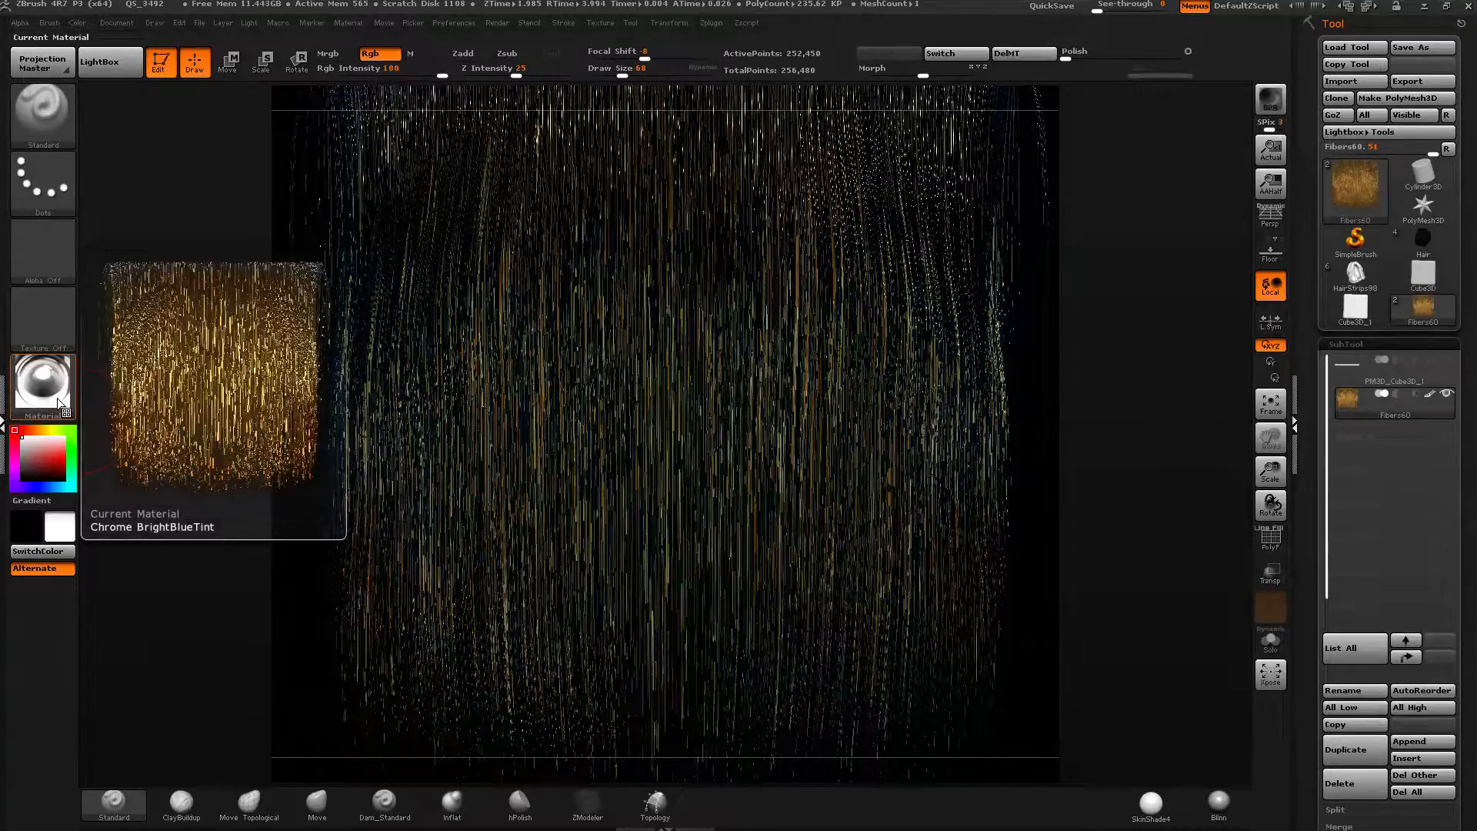
left_click(60, 403)
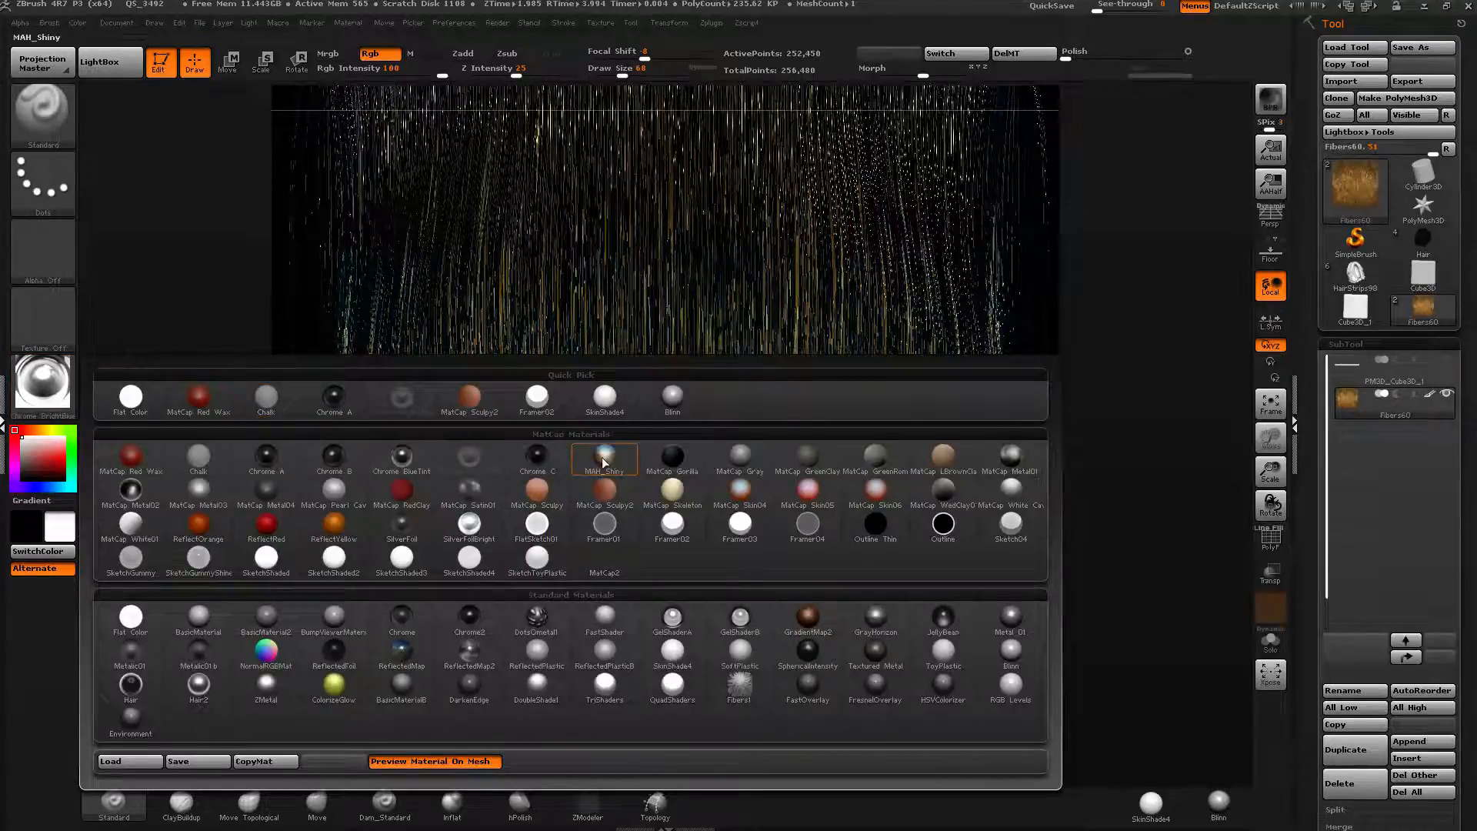
mouse_move(607, 455)
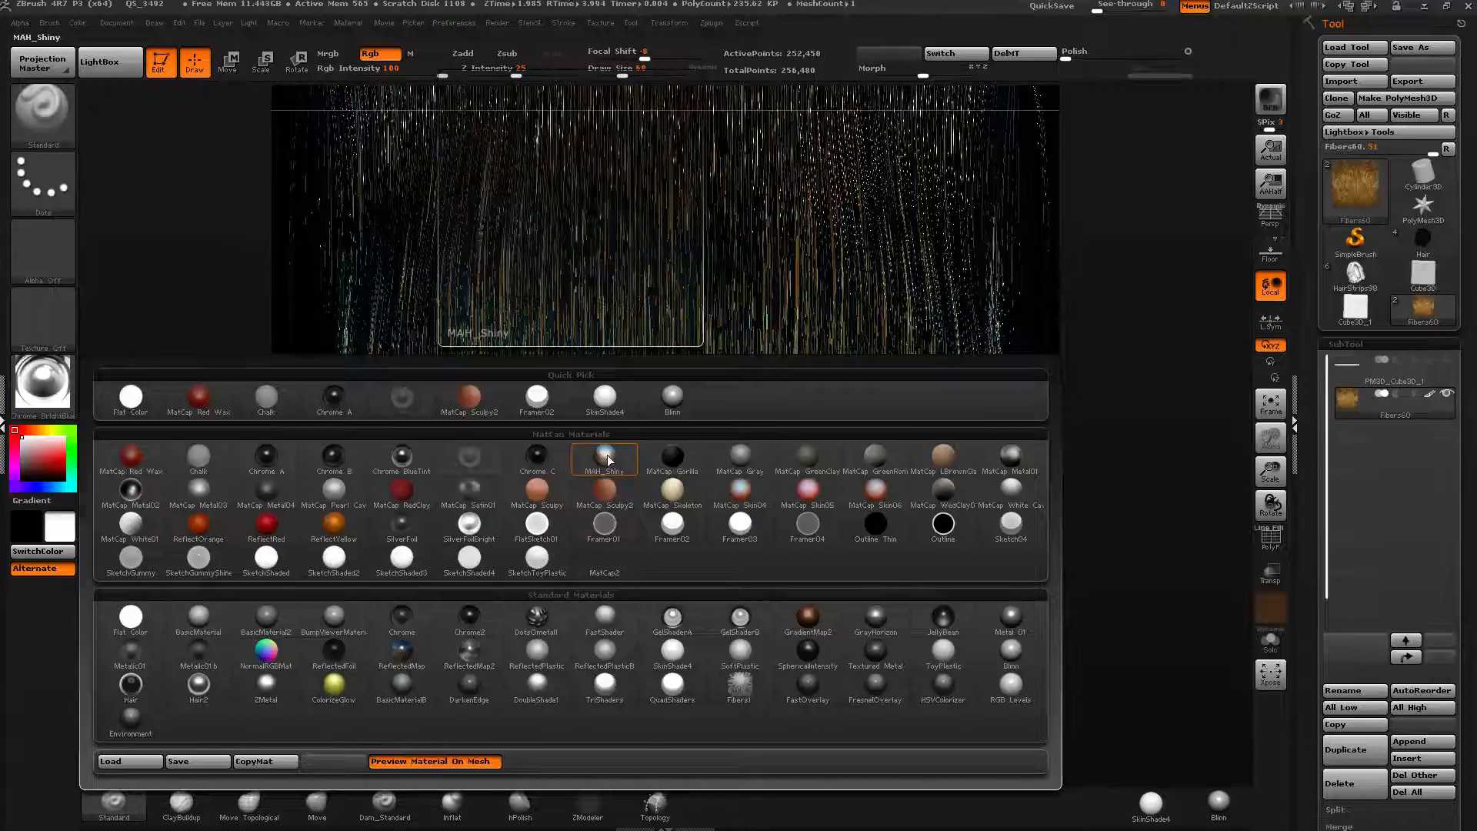
left_click(607, 455)
left_click(58, 419)
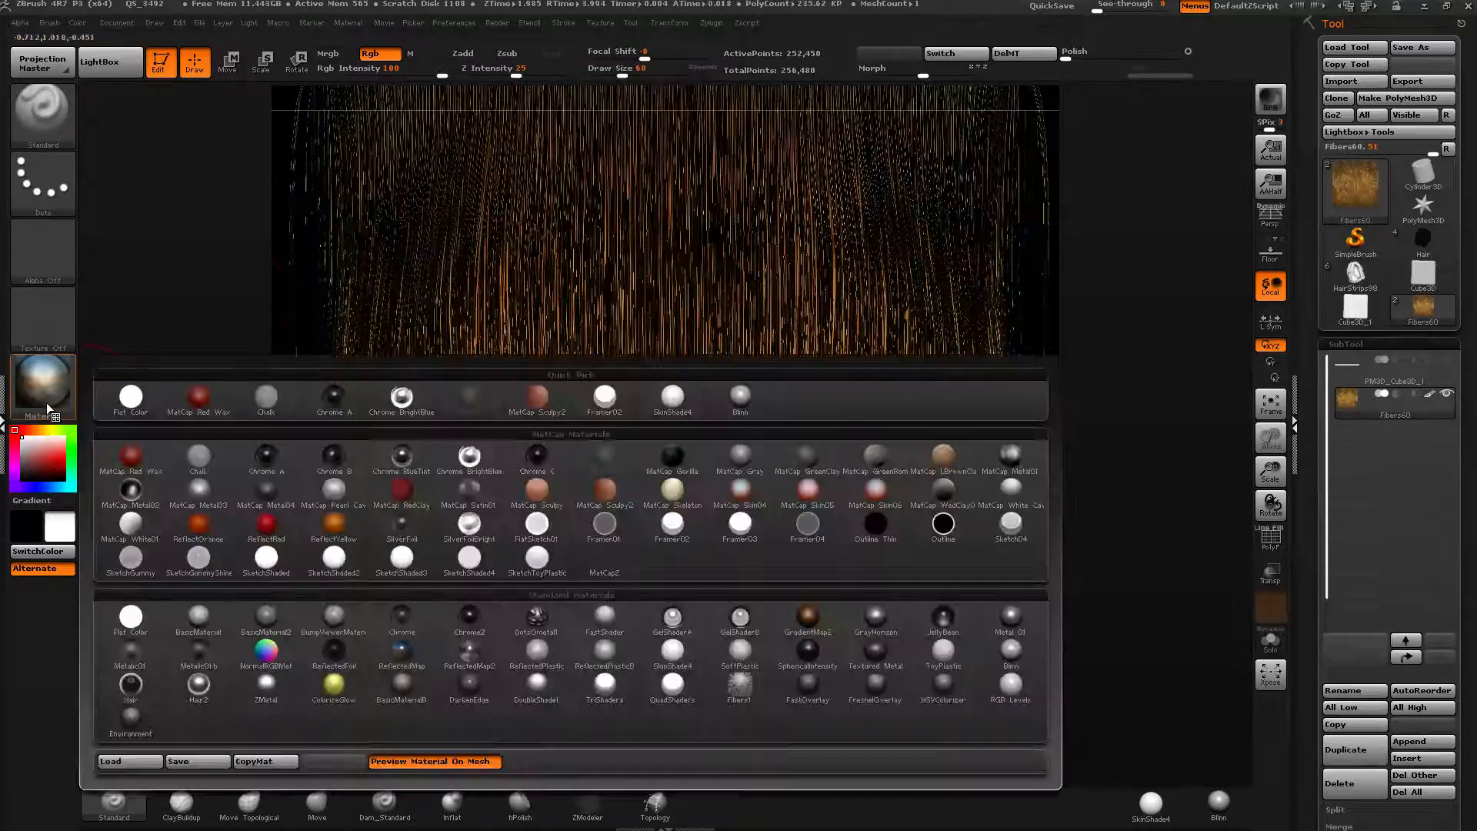
left_click(405, 405)
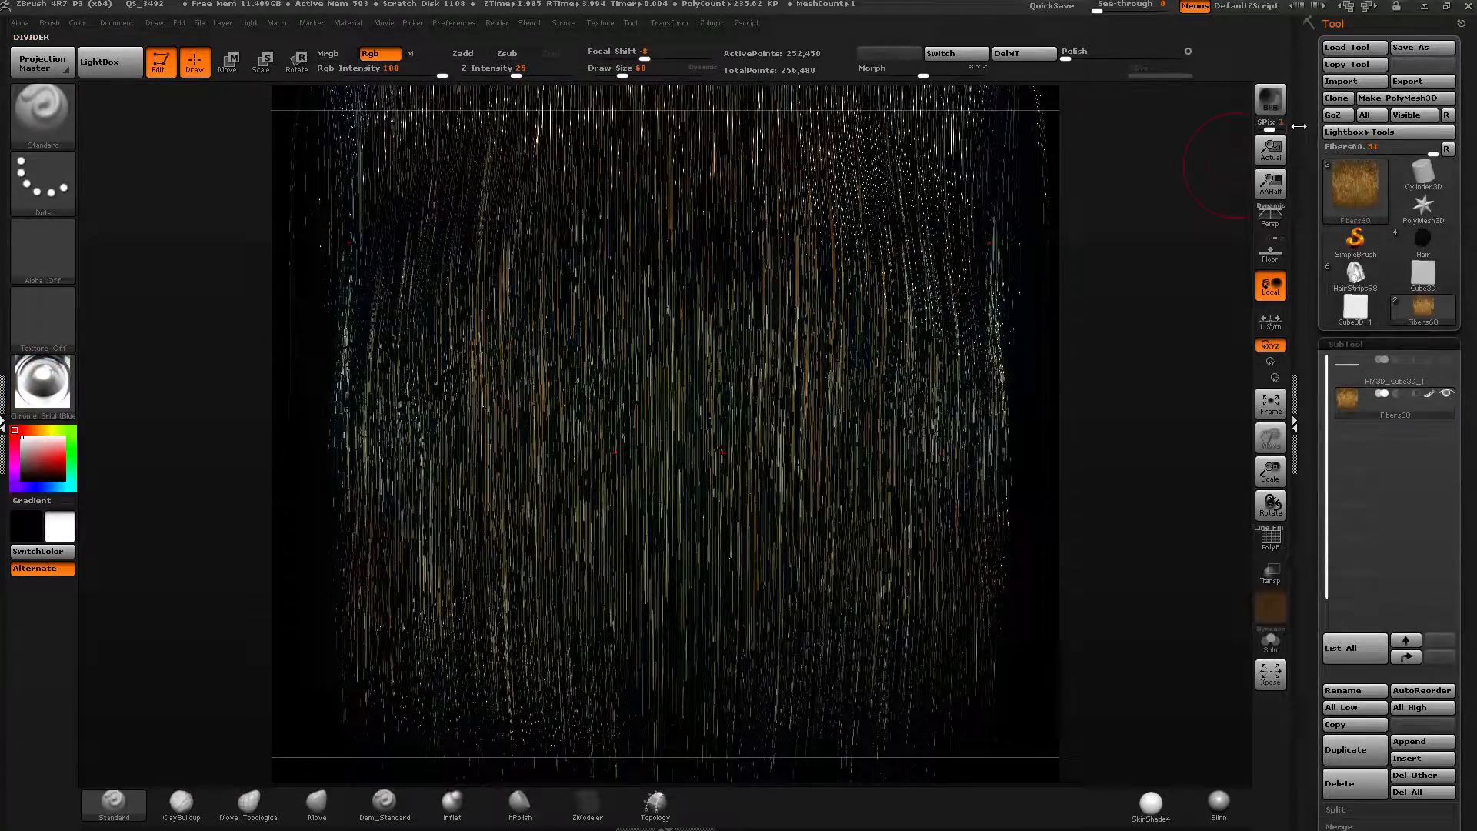
Set the document to antialiased half size and start a BPR render of the fibers.
left_click(114, 23)
left_click(210, 276)
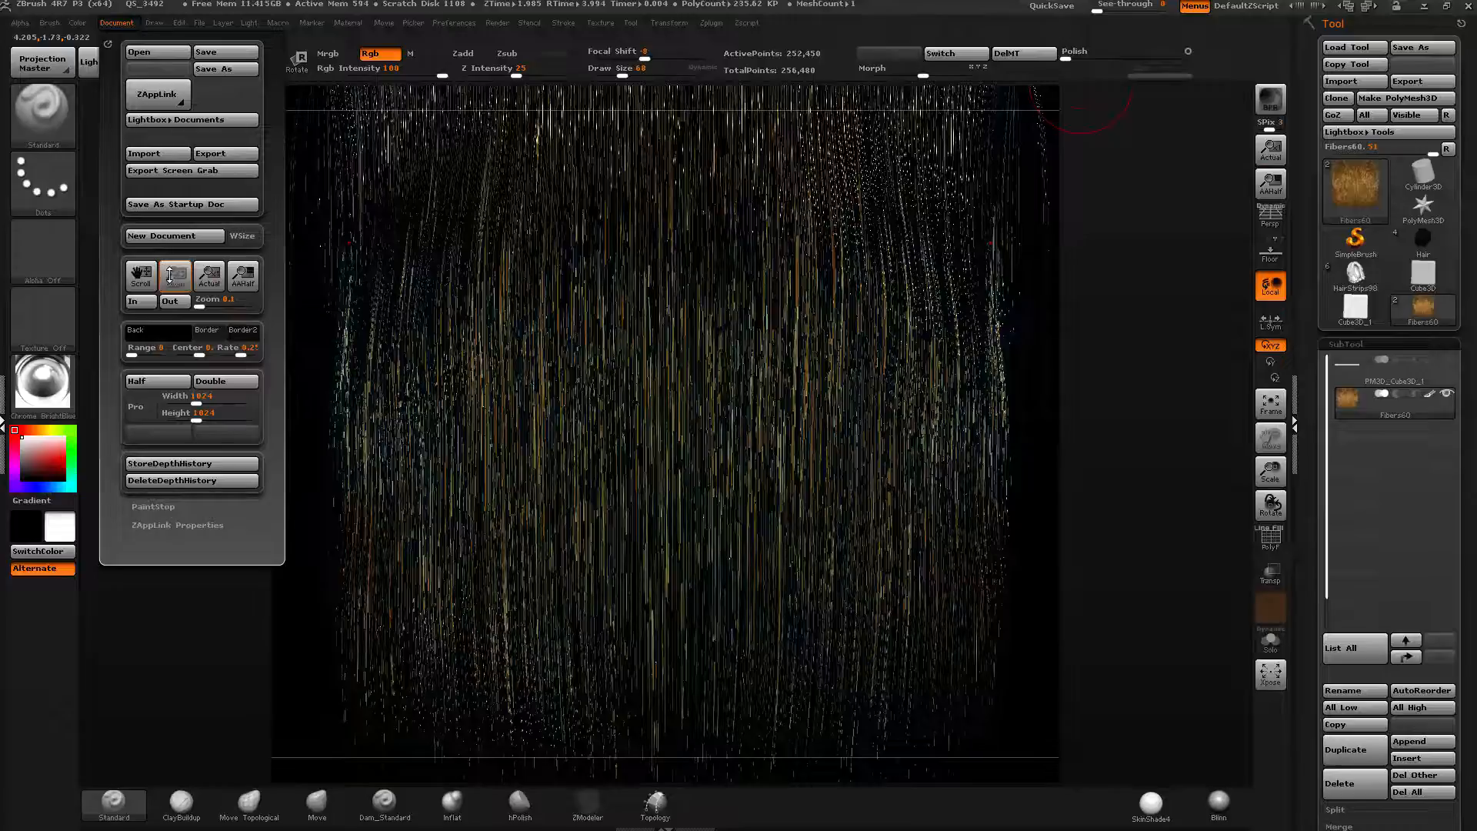
left_click_drag(170, 274, 163, 262)
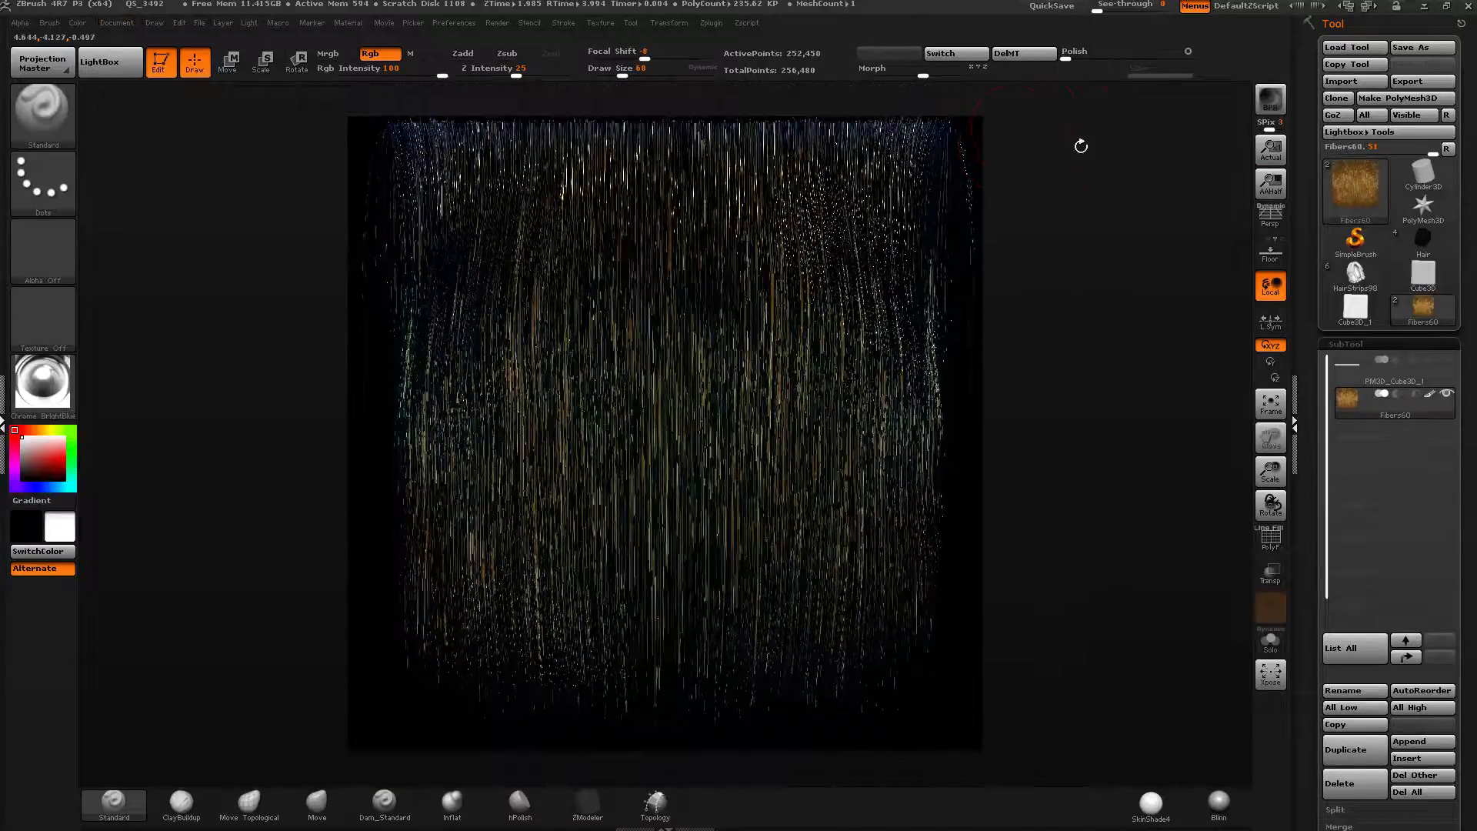
left_click(1270, 99)
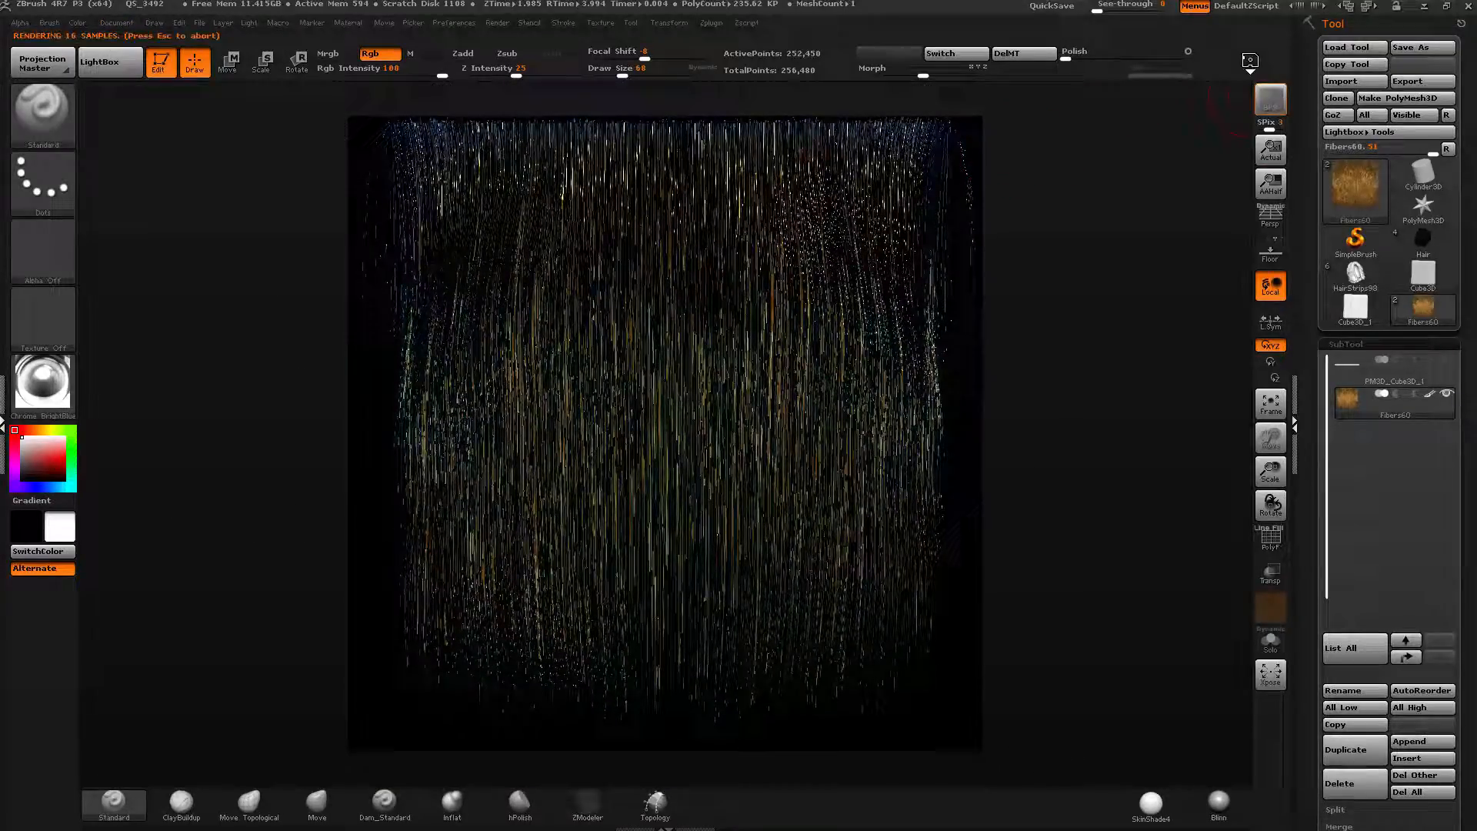
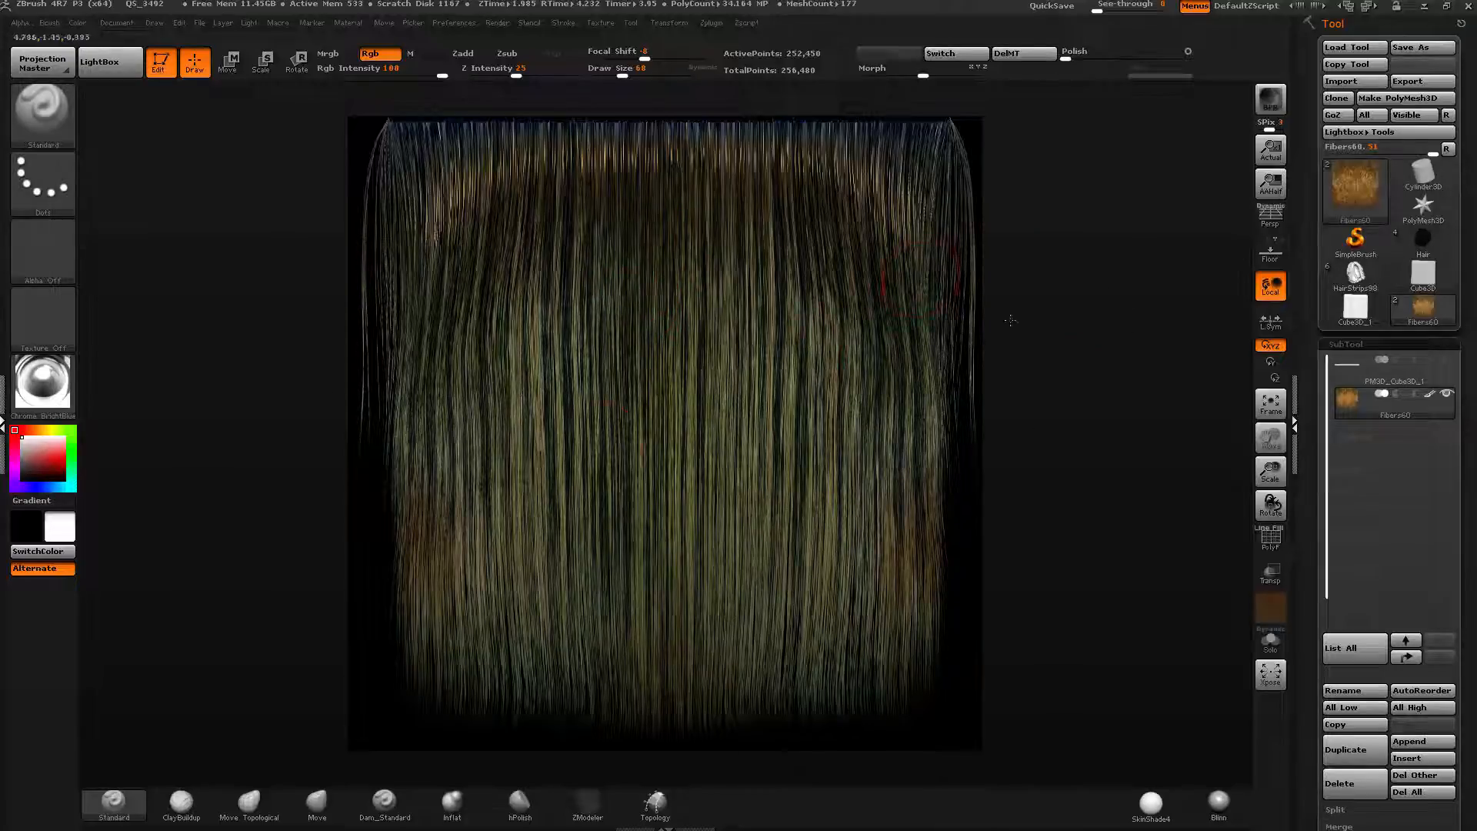
Duplicate the fibers subtool.
scroll(1385, 462, "down", 2)
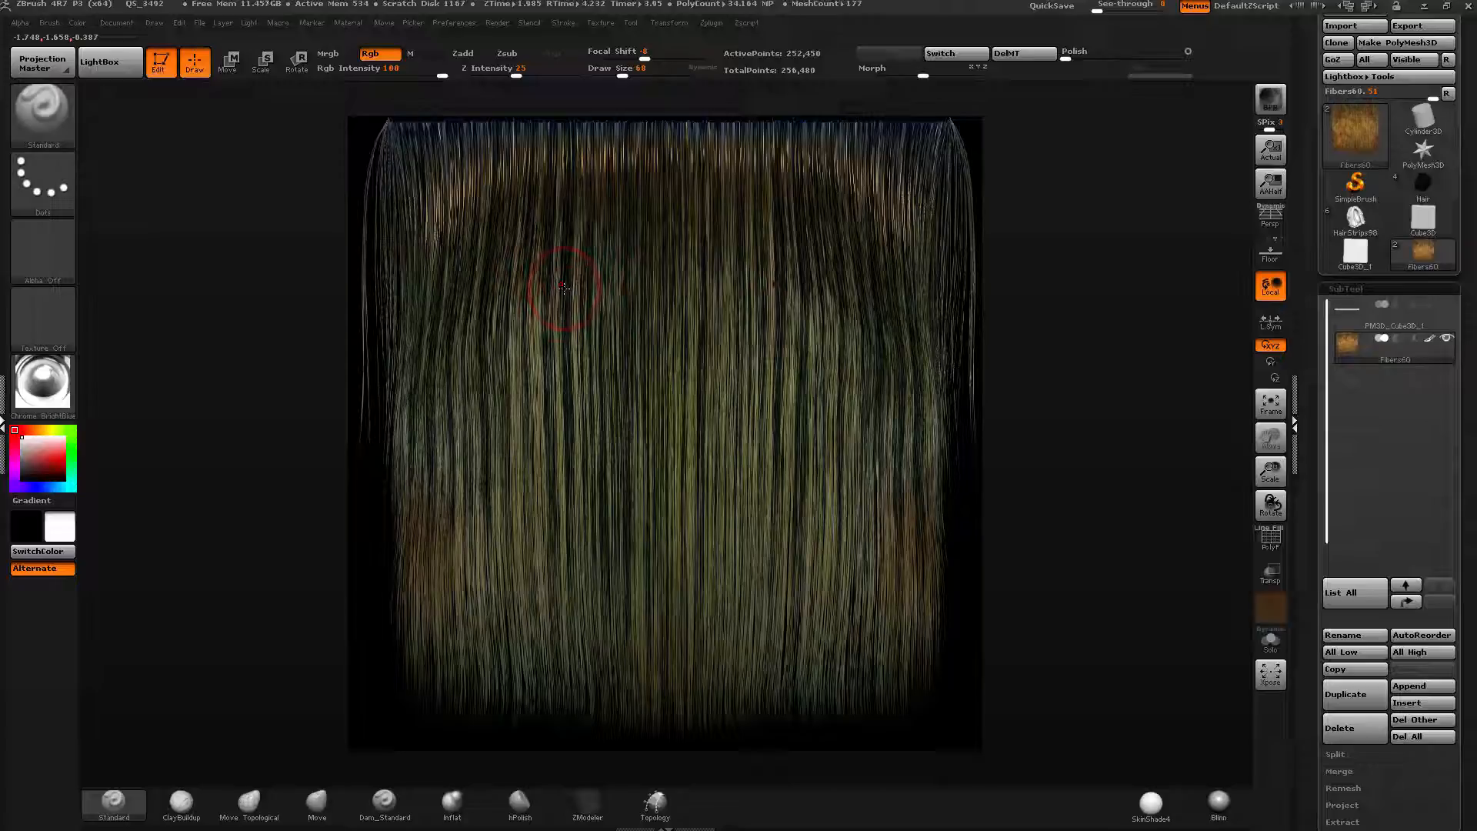
key("ctrl+shift")
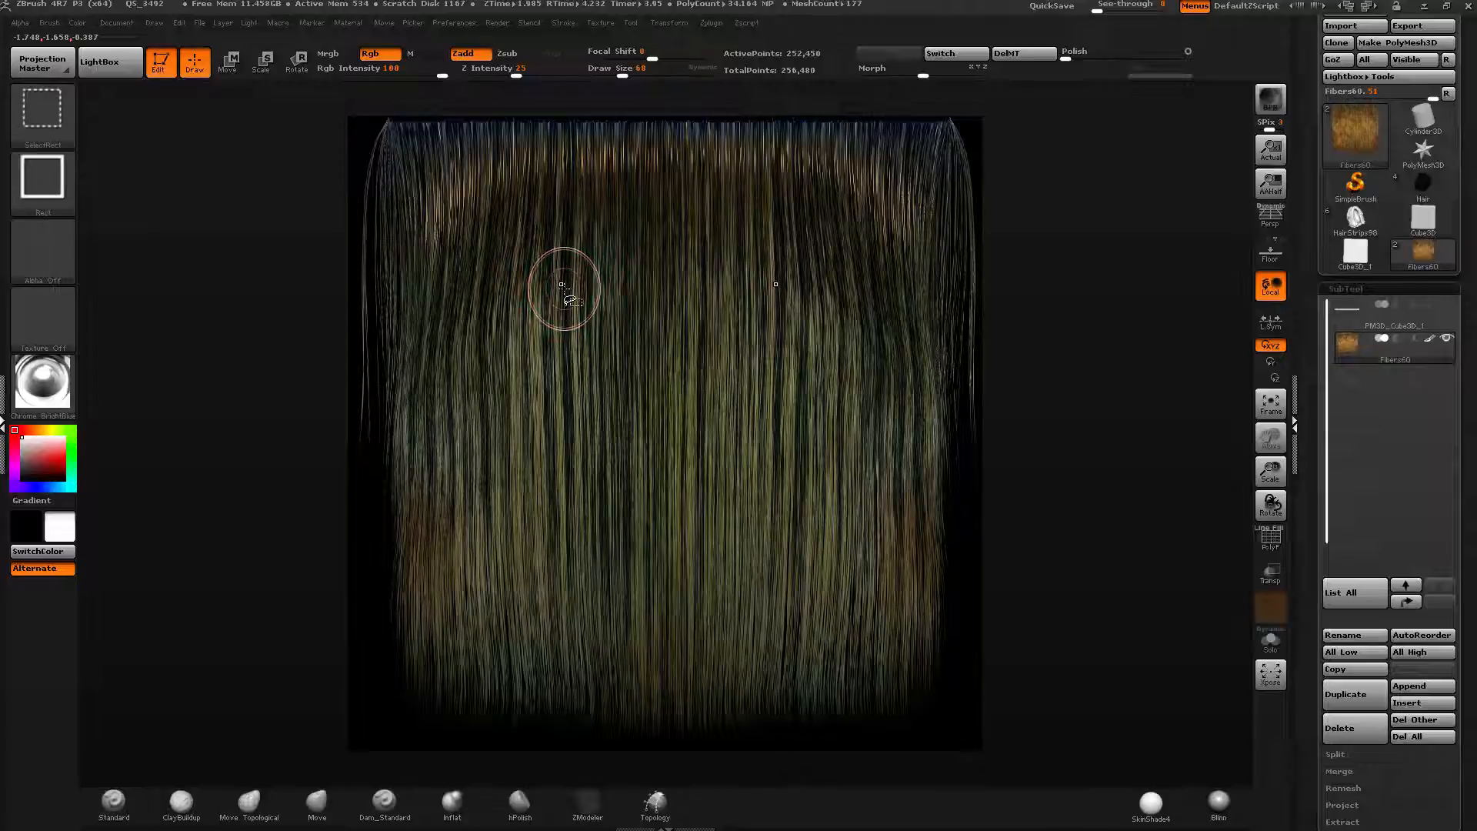
key("ctrl+shift+d")
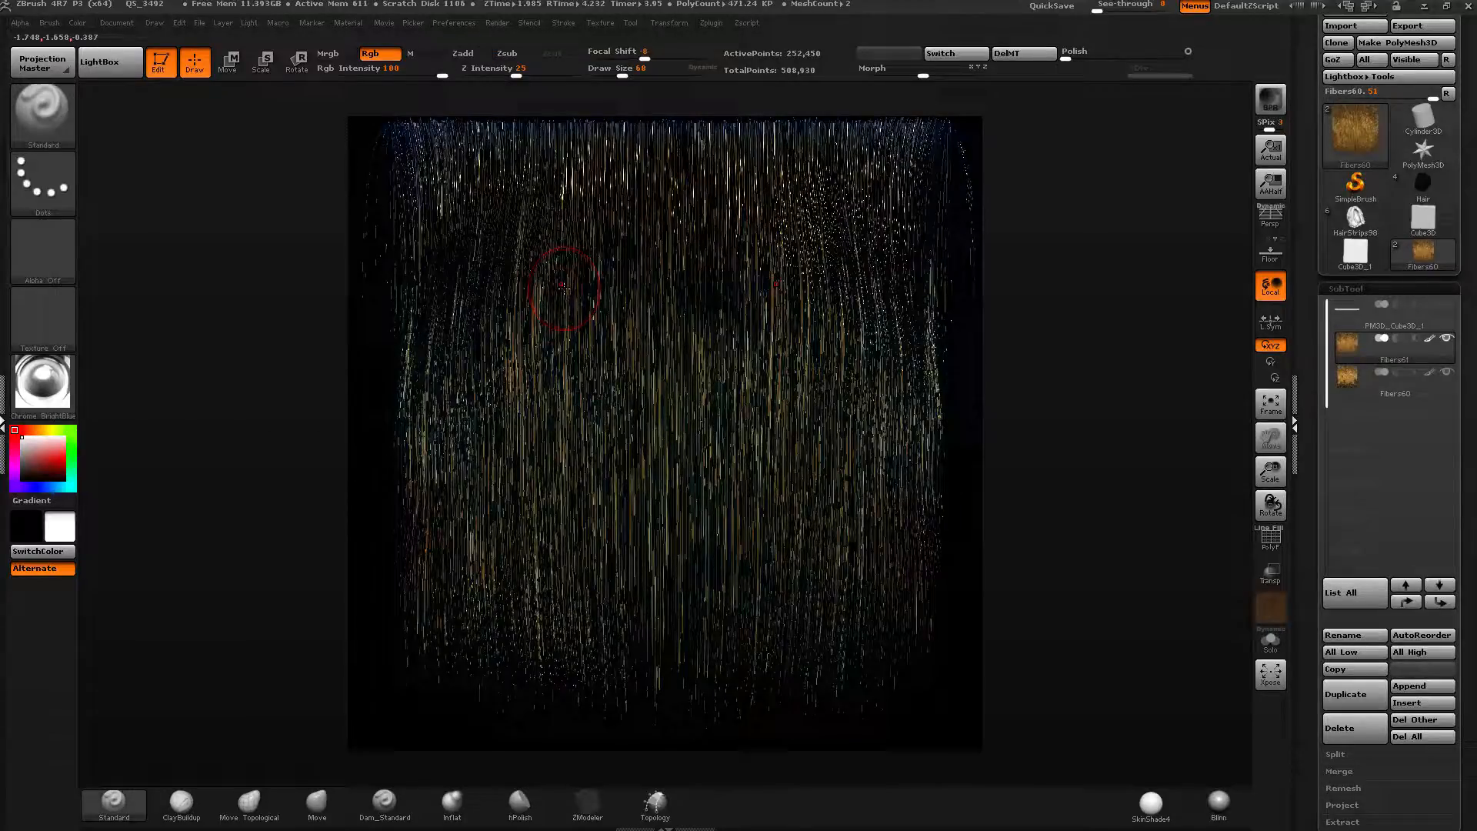
left_click_drag(1306, 677, 1303, 644)
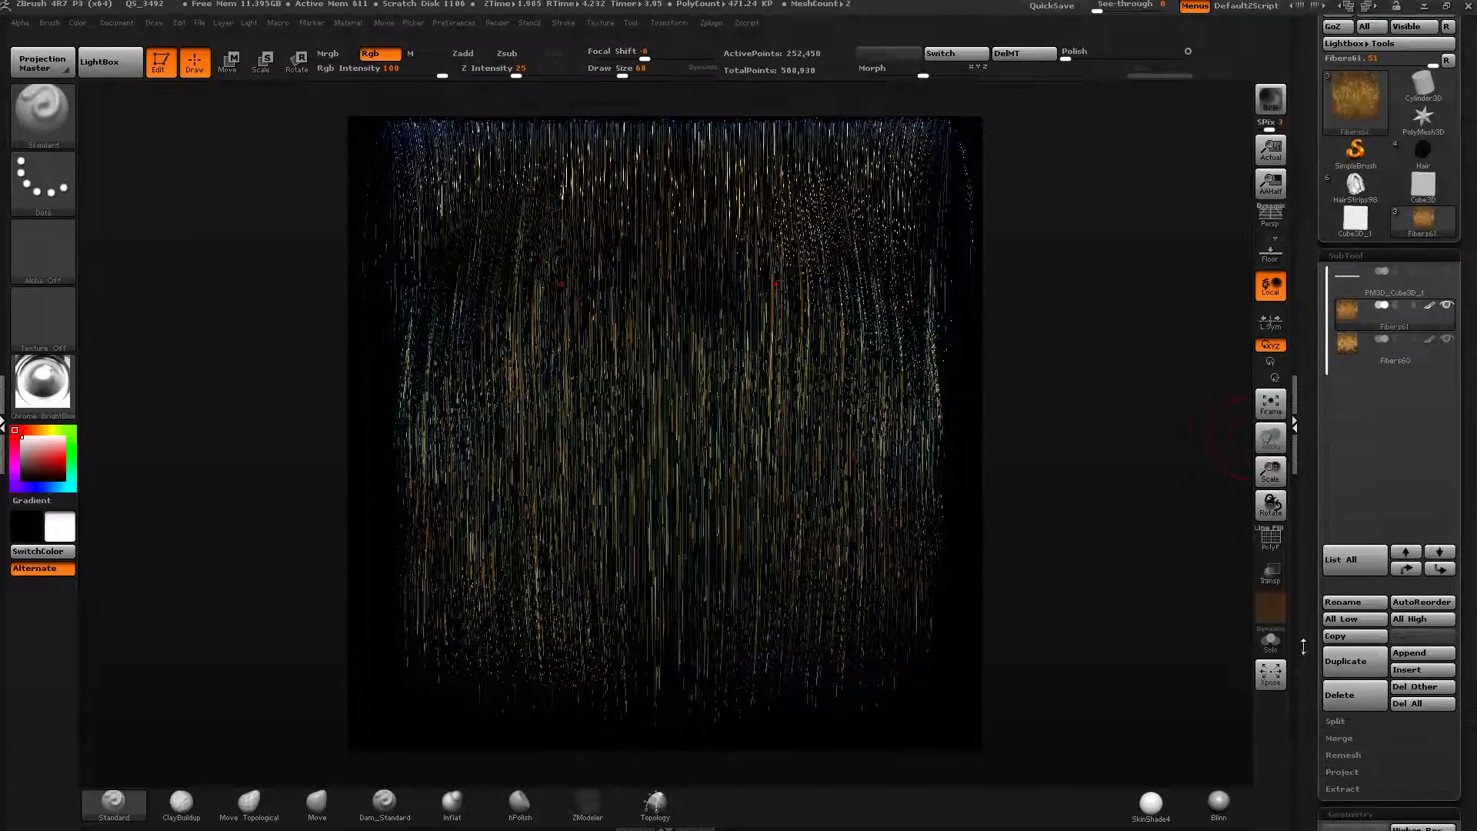
Apply the SkinShade4 material to the fibers.
mouse_move(1436, 349)
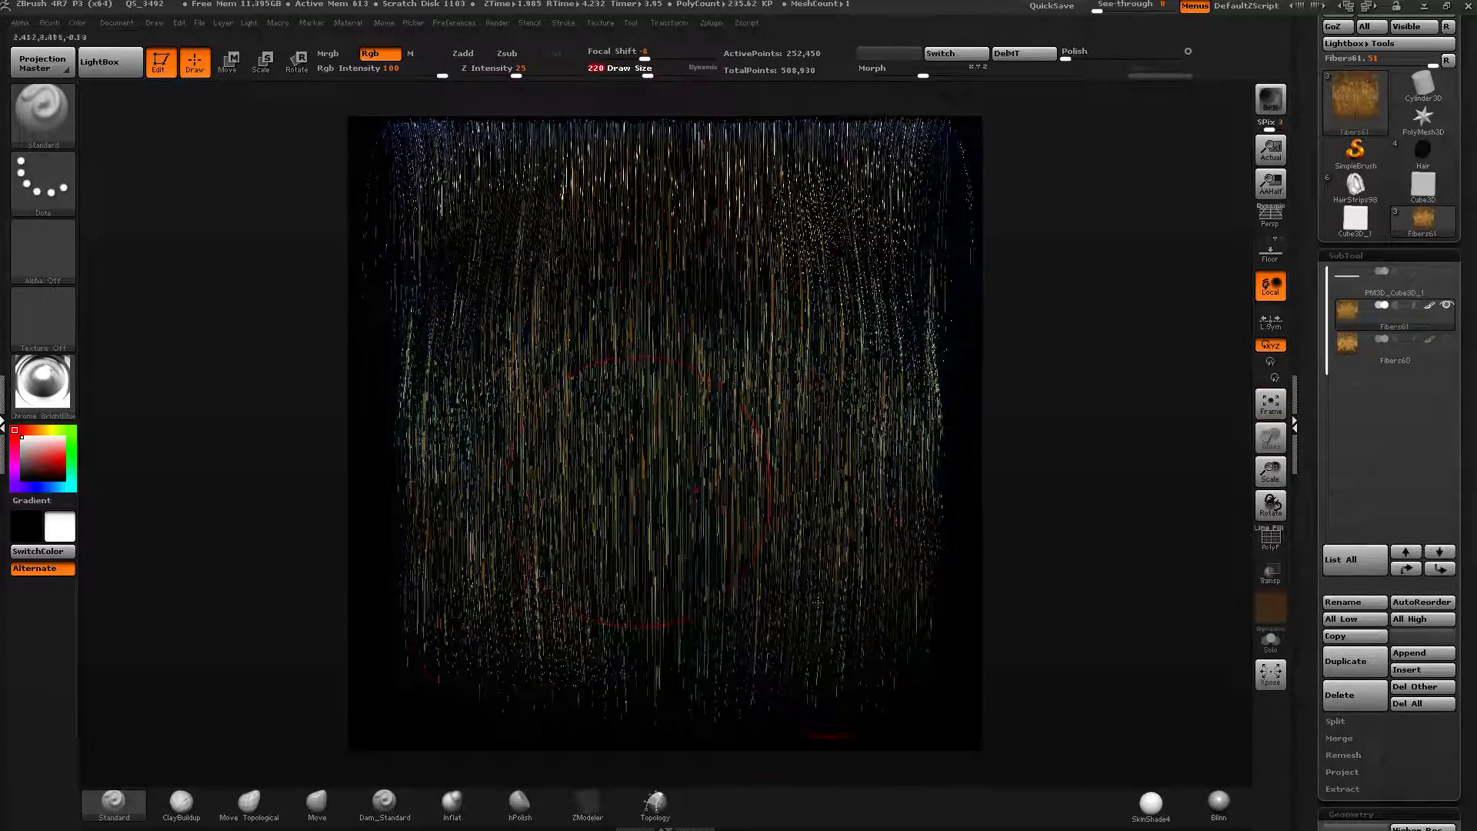
left_click(64, 391)
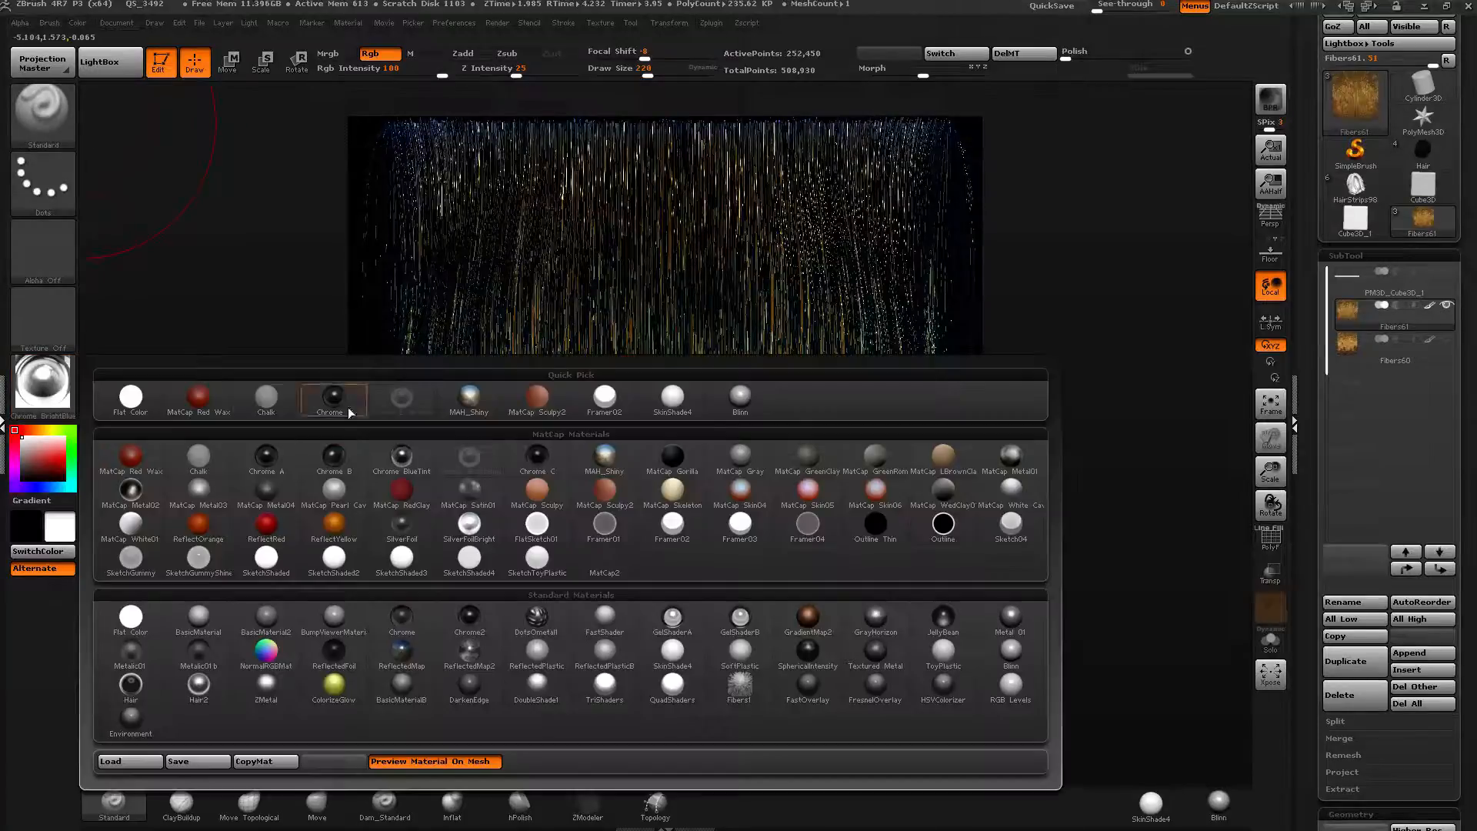
left_click(681, 401)
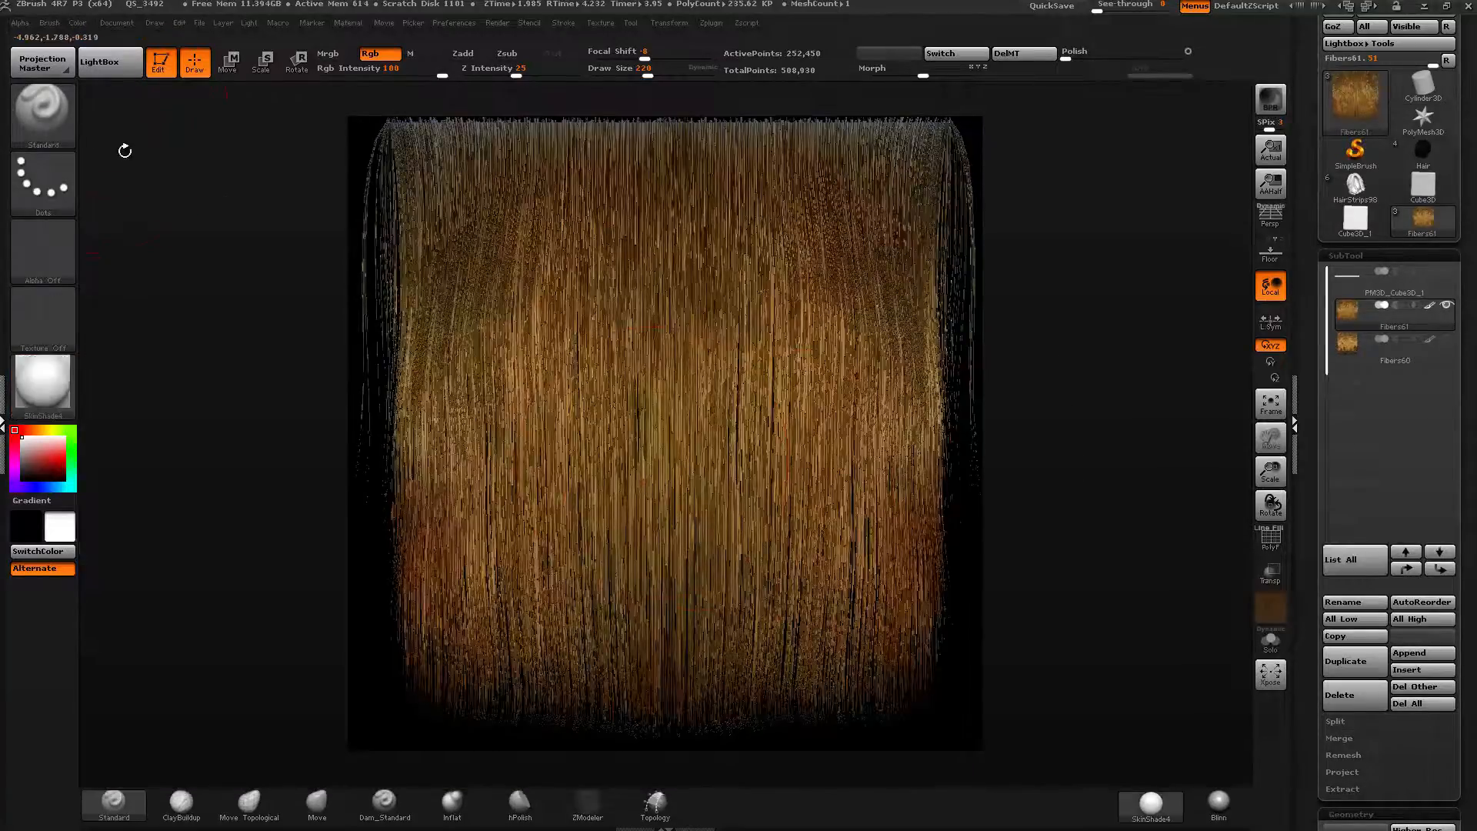
Switch to the GroomHairToss brush and toss the fibers into crossing strands.
left_click(42, 114)
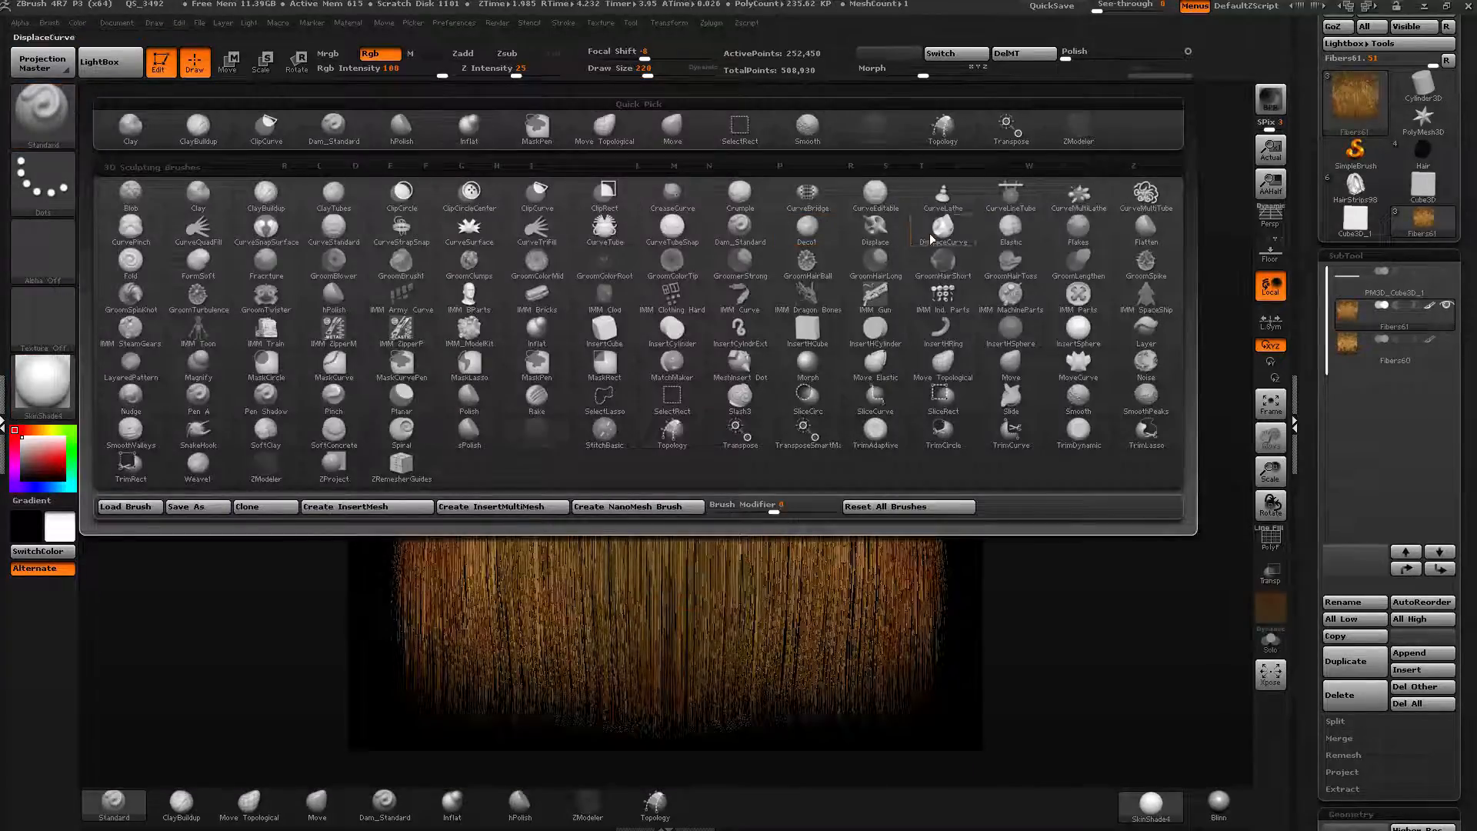
left_click(1031, 263)
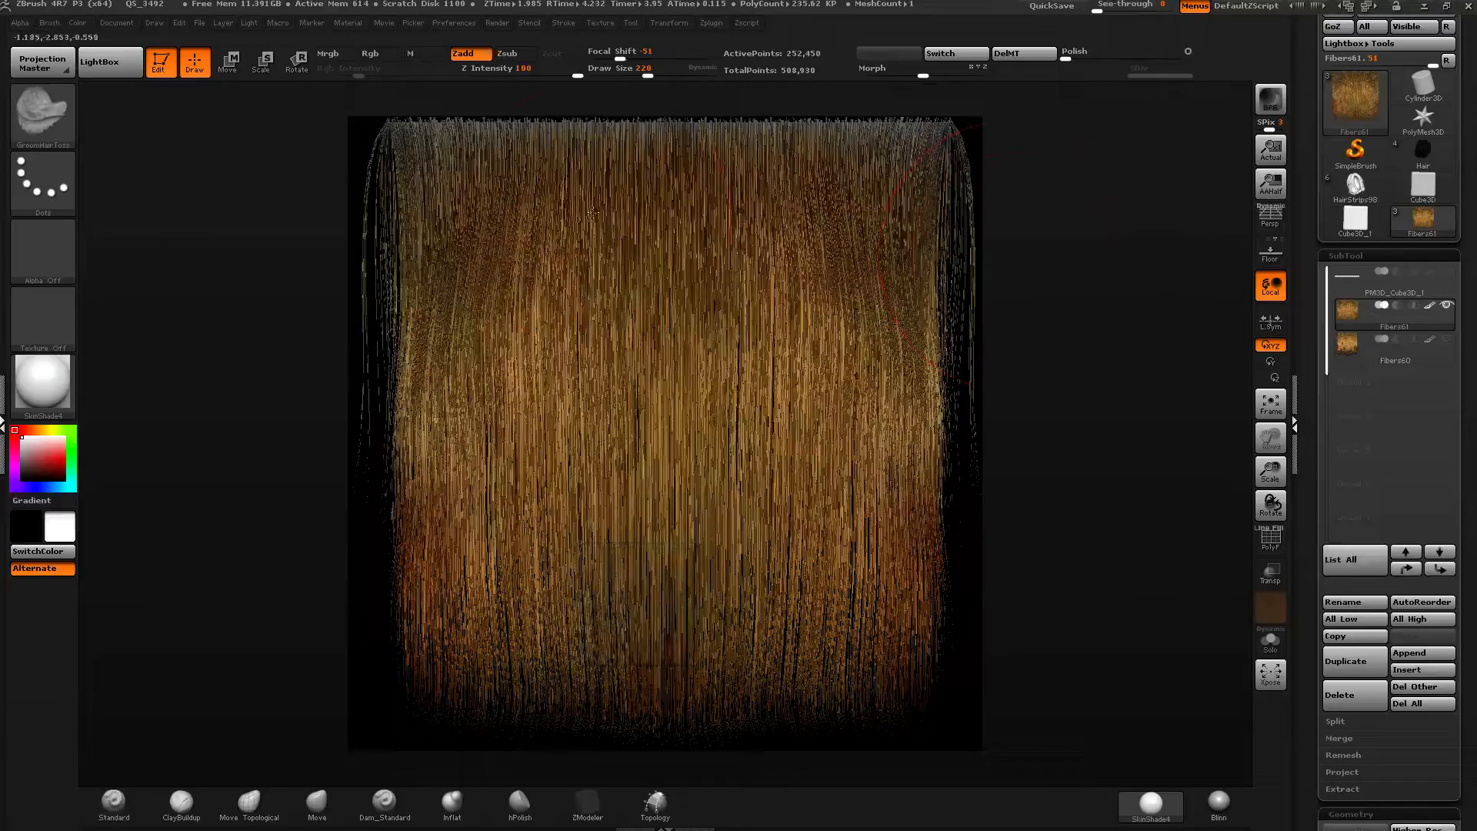
mouse_move(593, 214)
left_mouse_down()
mouse_move(576, 254)
mouse_move(619, 245)
mouse_move(500, 364)
mouse_move(486, 419)
left_mouse_up()
mouse_move(589, 297)
left_mouse_down()
mouse_move(578, 327)
mouse_move(658, 588)
left_mouse_up()
left_click_drag(591, 377, 659, 600)
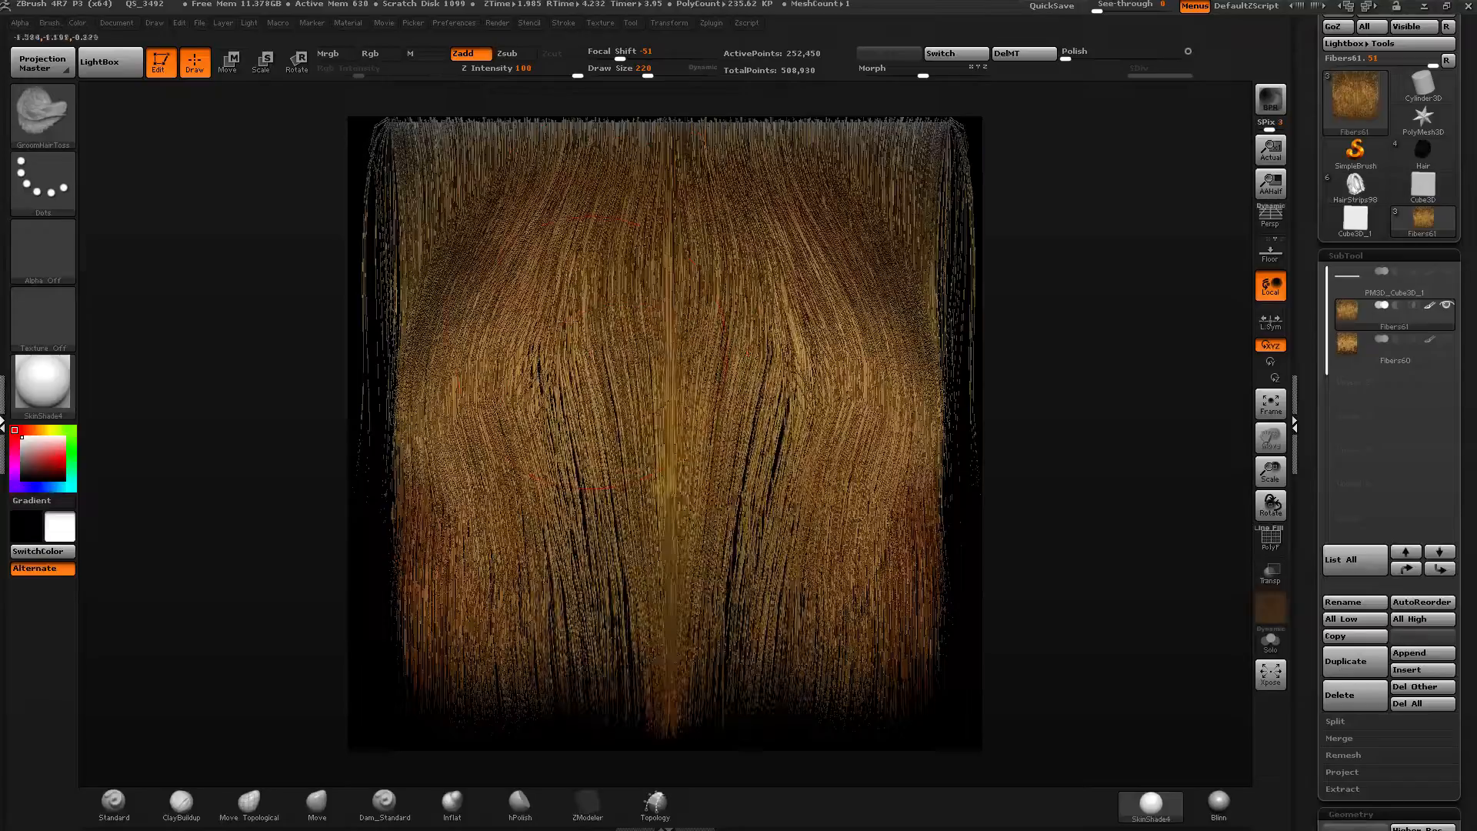
mouse_move(581, 319)
left_mouse_down("shift")
mouse_move(548, 360)
mouse_move(525, 500)
left_mouse_up("shift")
left_click_drag(508, 334, 493, 393, "shift")
Raise the brush draw size to 283 and groom the fibers inward into a tapered lower end.
left_click_drag(648, 70, 688, 56)
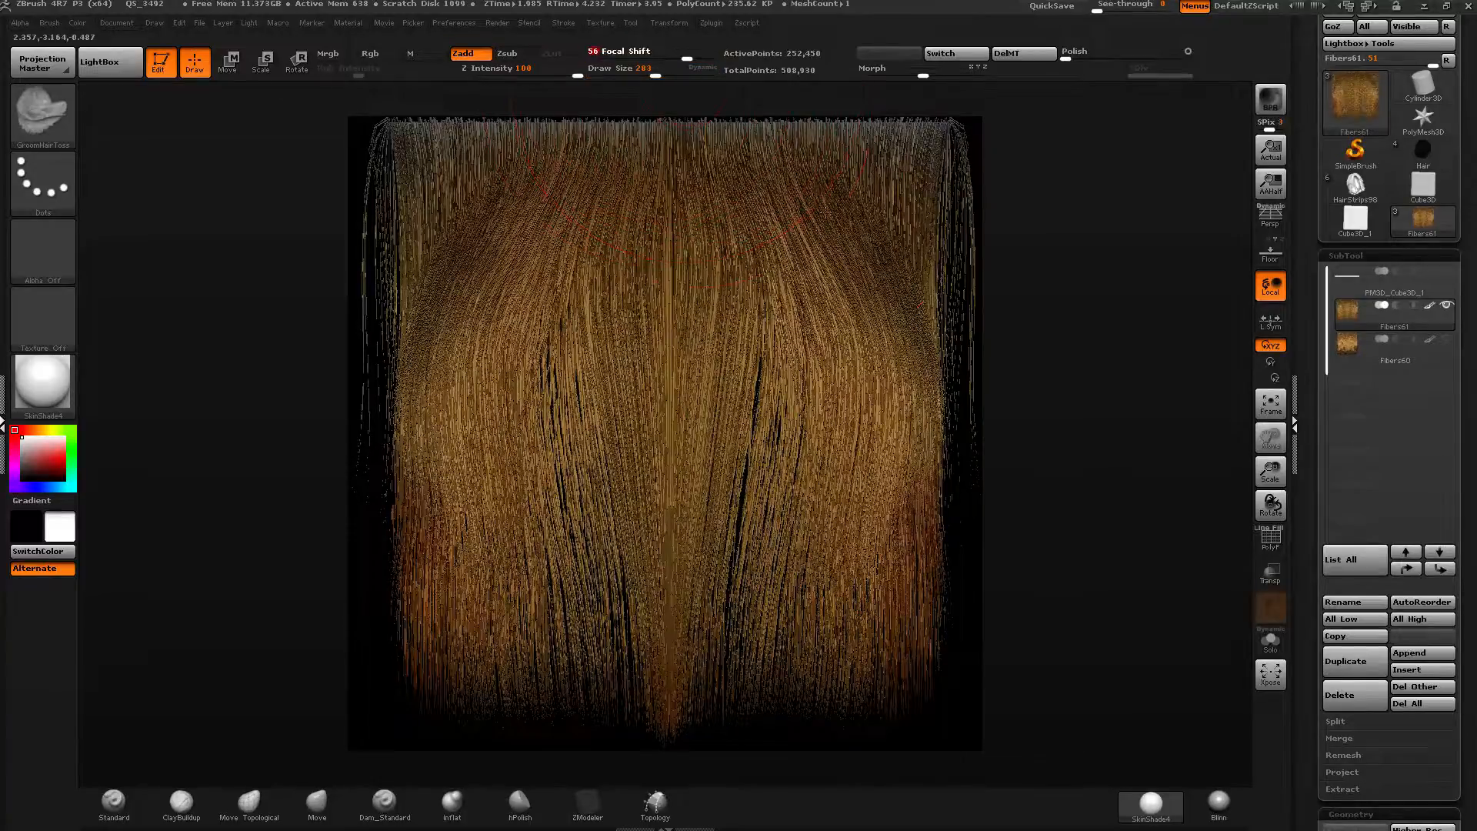
mouse_move(879, 250)
left_mouse_down()
mouse_move(856, 362)
mouse_move(795, 423)
left_mouse_up()
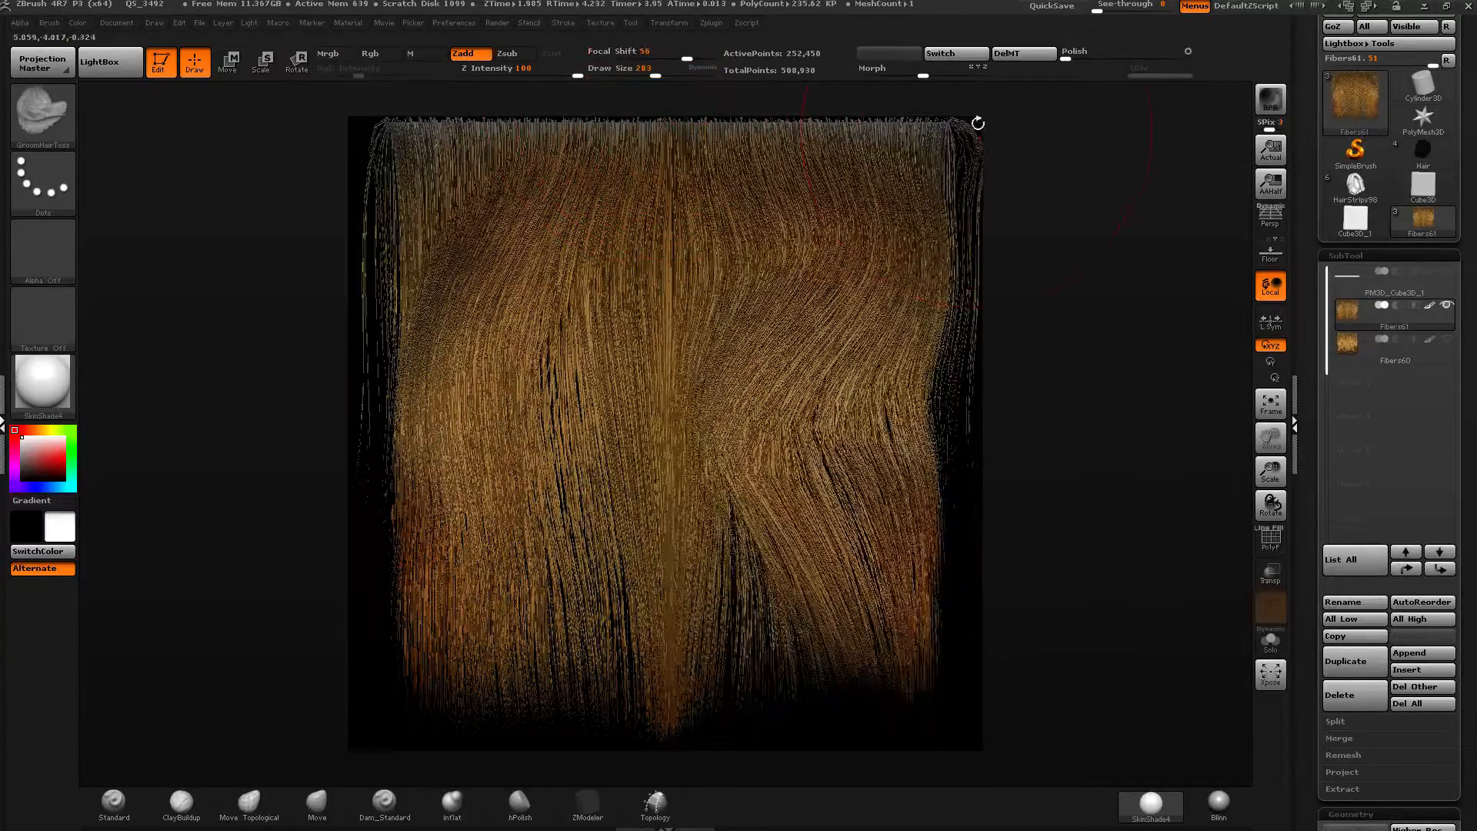
mouse_move(976, 129)
left_mouse_down()
mouse_move(972, 178)
mouse_move(871, 377)
left_mouse_up()
left_click_drag(968, 168, 870, 369)
left_click_drag(963, 151, 875, 368)
mouse_move(779, 454)
left_mouse_down("shift")
mouse_move(777, 616)
mouse_move(728, 646)
left_mouse_up("shift")
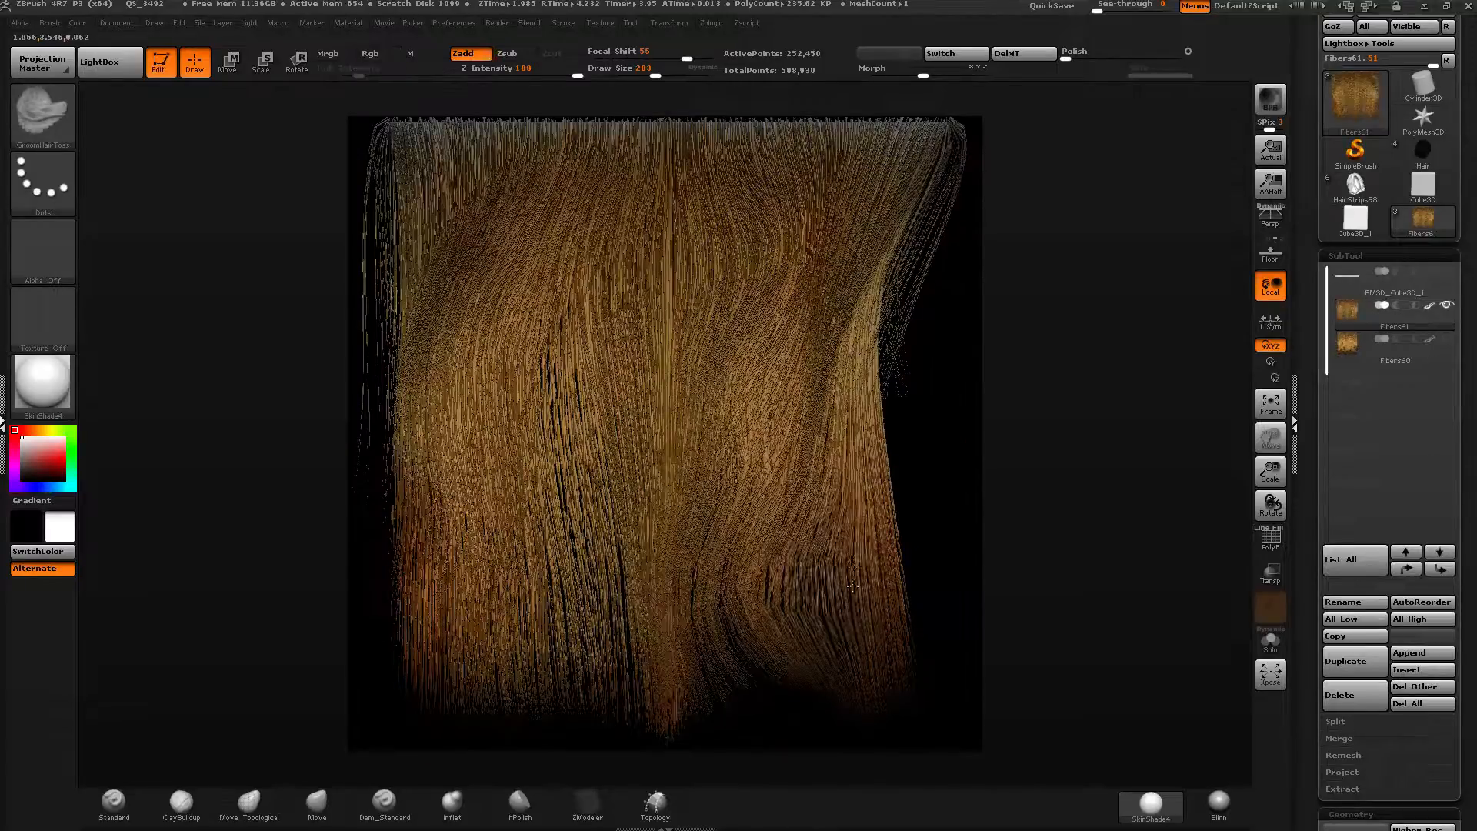
mouse_move(846, 485)
left_mouse_down()
mouse_move(800, 631)
mouse_move(819, 607)
left_mouse_up()
left_click_drag(870, 462, 782, 598)
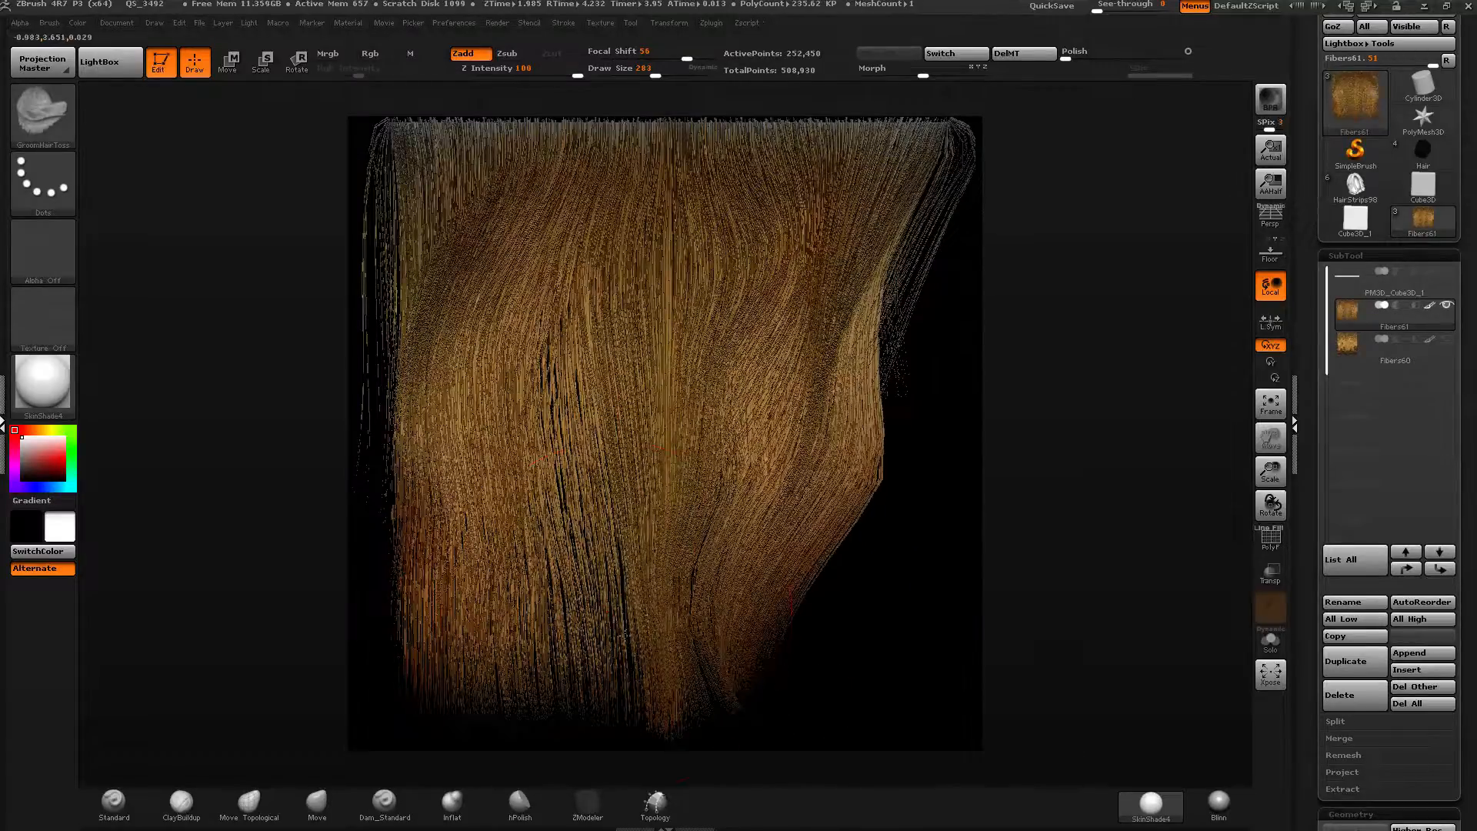
left_click_drag(614, 598, 643, 658)
left_click_drag(492, 596, 531, 646)
mouse_move(462, 556)
left_mouse_down()
mouse_move(528, 627)
mouse_move(509, 622)
mouse_move(584, 642)
mouse_move(565, 623)
mouse_move(604, 647)
left_mouse_up()
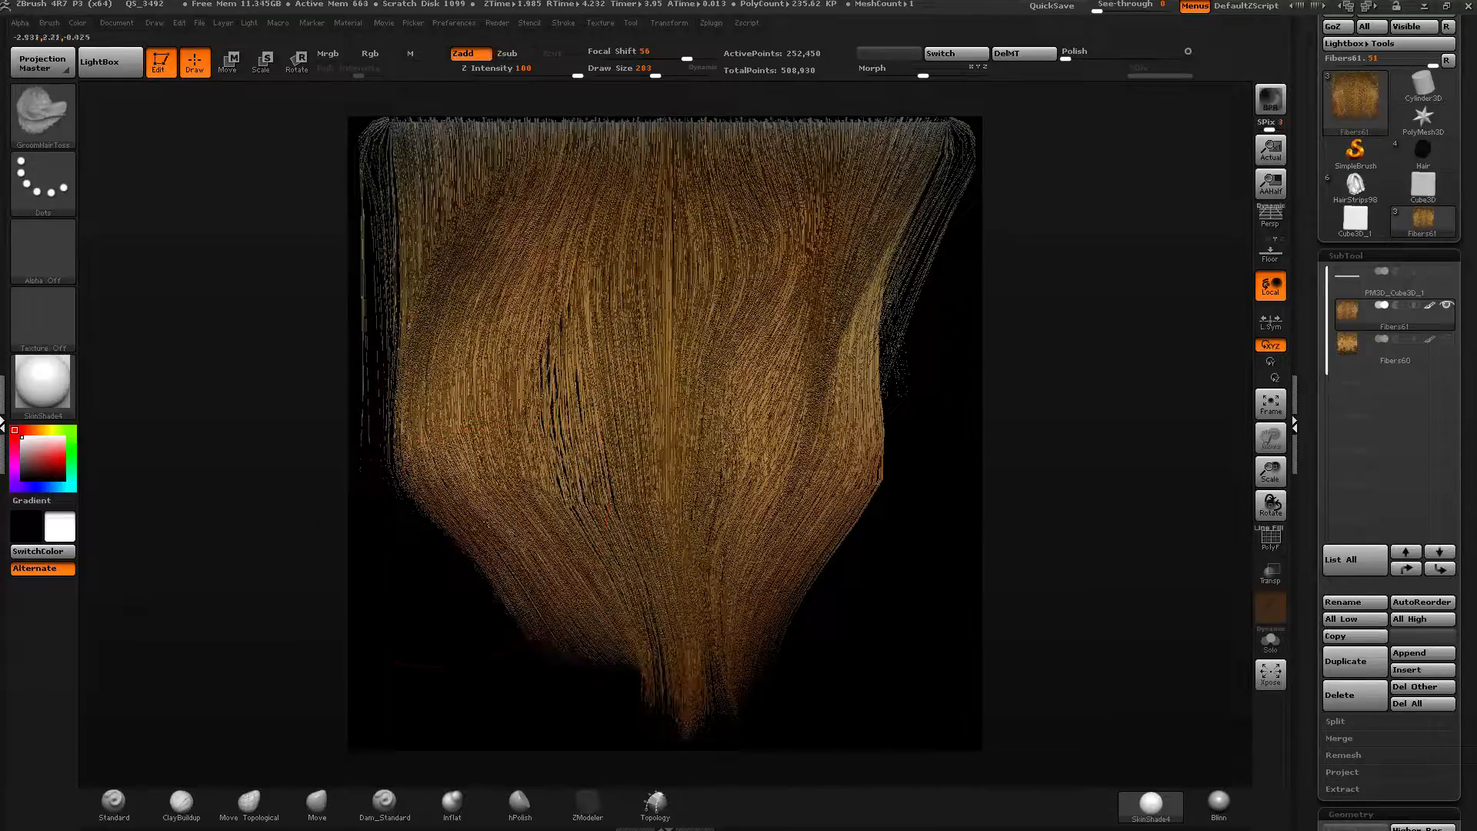
left_click_drag(488, 522, 554, 608)
left_click_drag(431, 401, 531, 615)
mouse_move(492, 447)
left_mouse_down()
mouse_move(585, 631)
mouse_move(550, 588)
mouse_move(604, 647)
left_mouse_up()
left_click_drag(542, 538, 616, 638)
left_click_drag(727, 616, 688, 677)
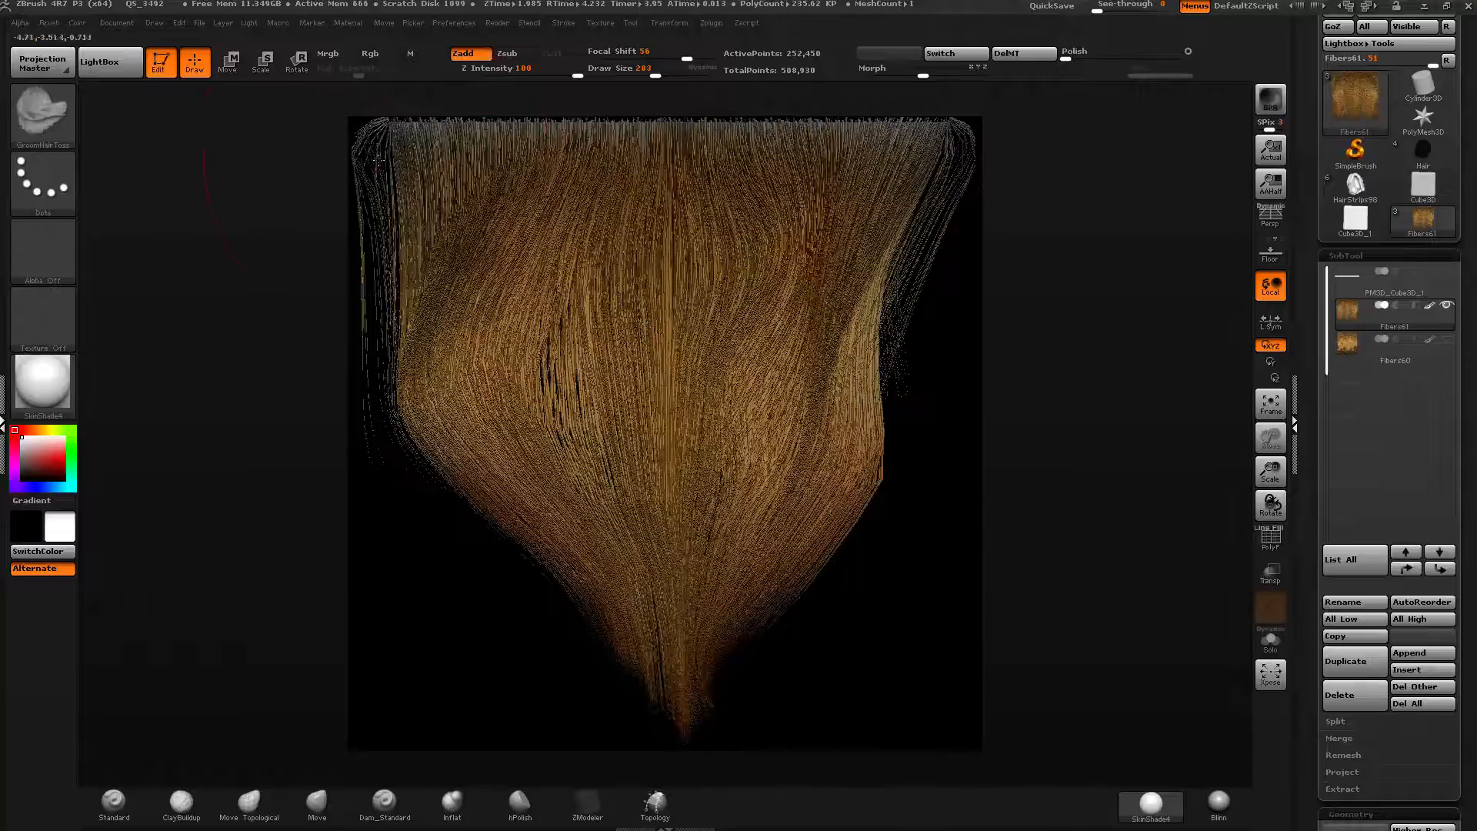
mouse_move(378, 158)
left_mouse_down()
mouse_move(461, 430)
mouse_move(600, 573)
mouse_move(627, 660)
mouse_move(392, 196)
mouse_move(493, 500)
left_mouse_up()
Keep grooming the fiber sides inward so the hair narrows to a point at the bottom.
left_click(660, 59)
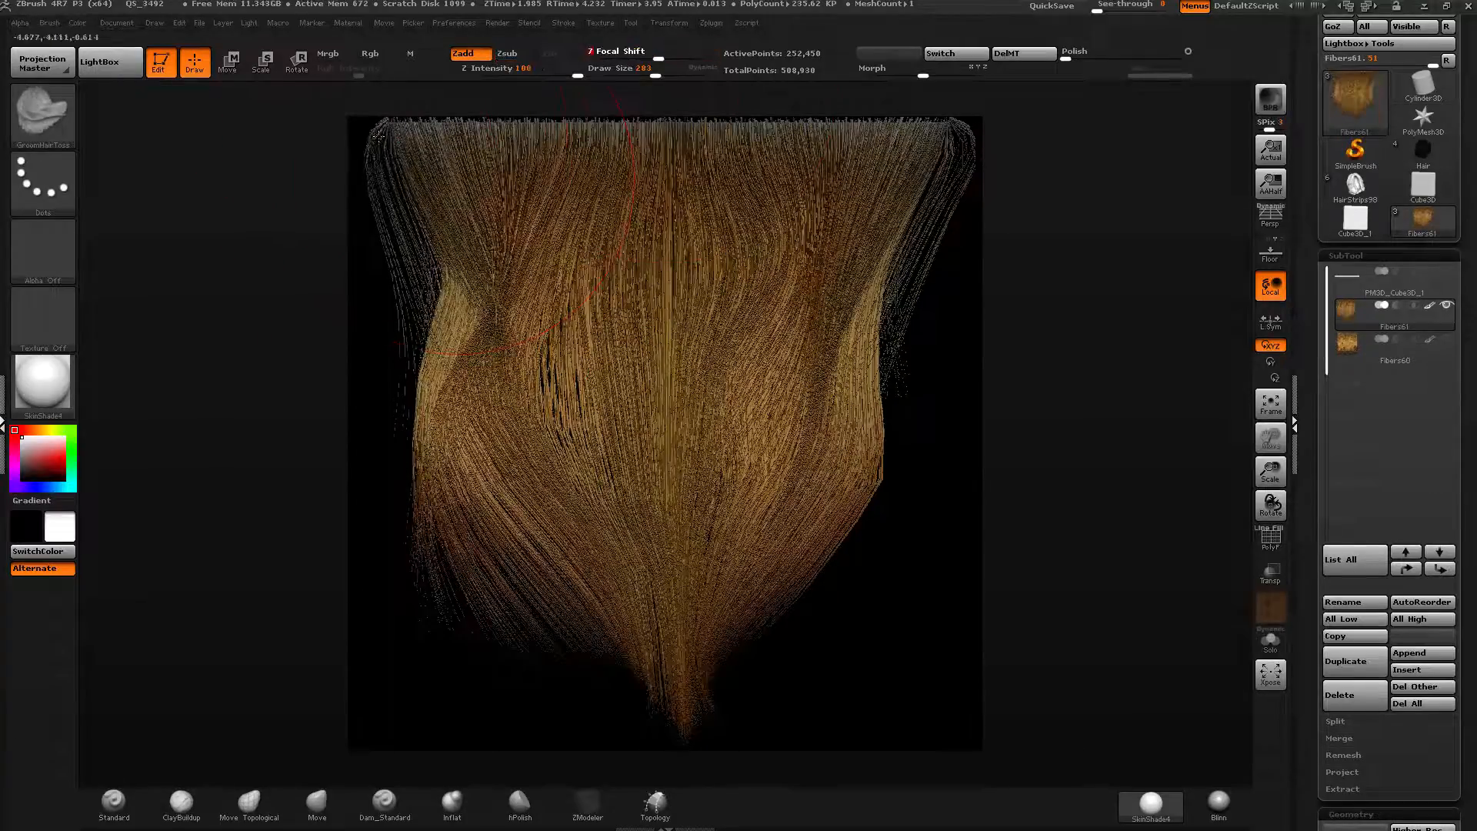
mouse_move(377, 137)
left_mouse_down()
mouse_move(435, 392)
mouse_move(492, 538)
left_mouse_up()
mouse_move(455, 475)
left_mouse_down()
mouse_move(570, 571)
mouse_move(631, 580)
left_mouse_up()
left_click_drag(845, 498, 745, 528)
mouse_move(796, 383)
left_mouse_down("shift")
mouse_move(821, 347)
mouse_move(785, 383)
mouse_move(794, 391)
left_mouse_up("shift")
mouse_move(551, 335)
left_mouse_down("shift")
mouse_move(564, 364)
mouse_move(394, 143)
left_mouse_up("shift")
left_click_drag(656, 72, 649, 71)
mouse_move(792, 202)
left_mouse_down("shift")
mouse_move(802, 147)
mouse_move(885, 165)
mouse_move(951, 154)
mouse_move(954, 188)
left_mouse_up("shift")
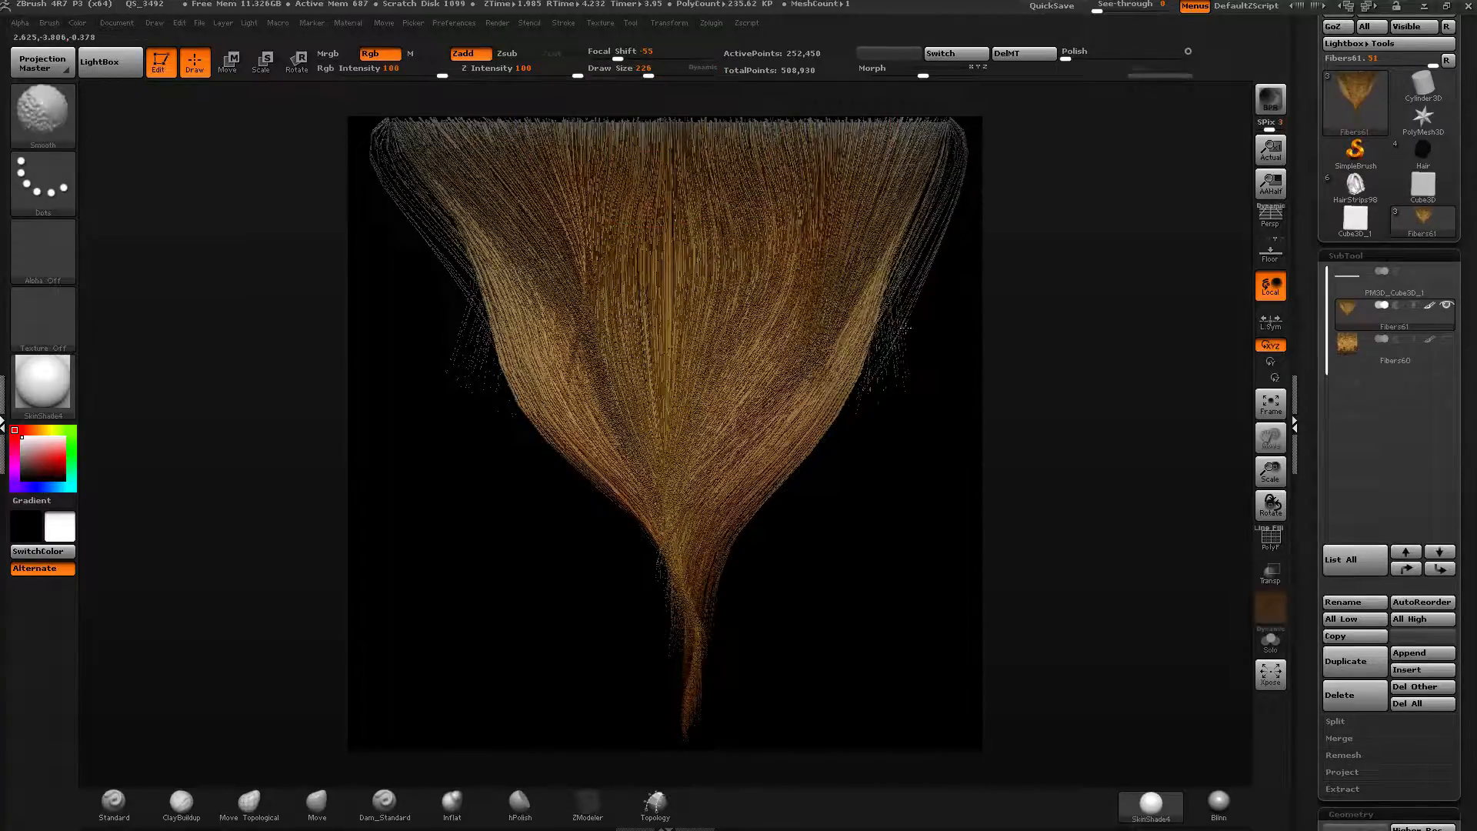
left_click_drag(905, 328, 861, 337, "shift")
Set the draw size to 318 and twist the narrow lower end of the fibers.
left_click(655, 71)
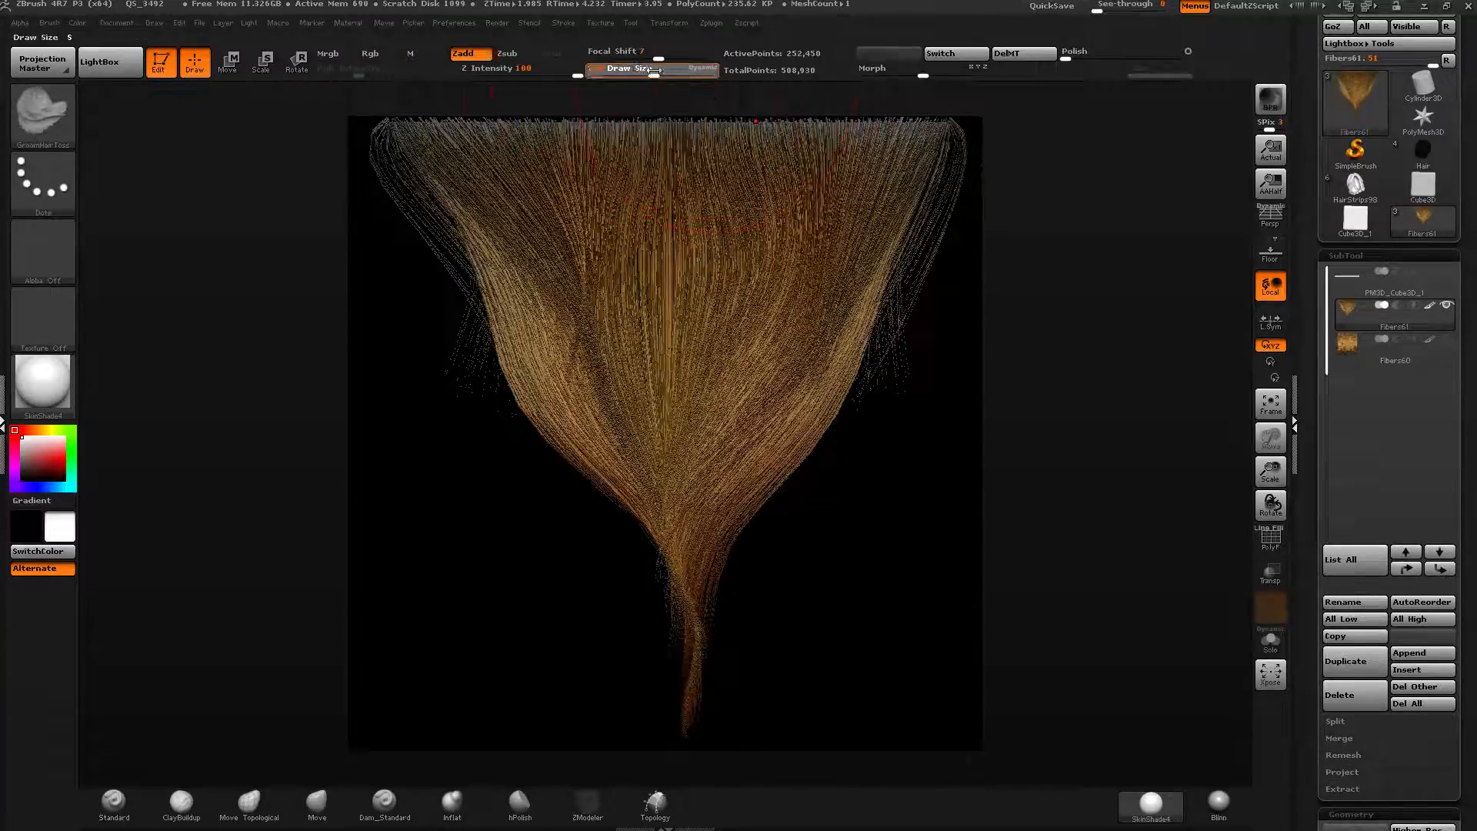
left_click_drag(655, 71, 661, 71)
mouse_move(708, 543)
left_mouse_down()
mouse_move(691, 536)
mouse_move(668, 561)
mouse_move(667, 531)
mouse_move(685, 561)
left_mouse_up()
left_click_drag(643, 501, 625, 502)
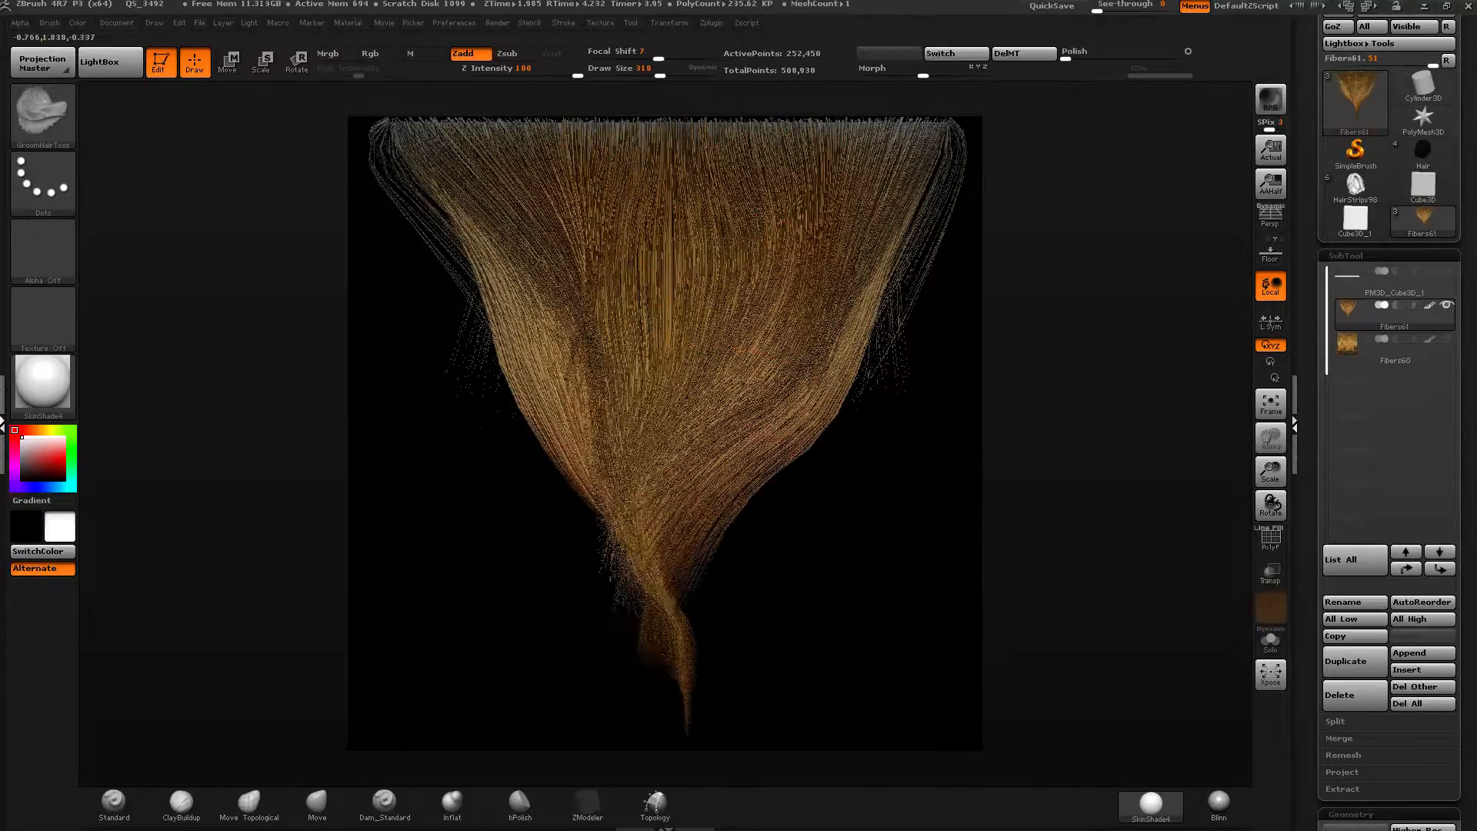
mouse_move(738, 500)
left_mouse_down()
mouse_move(689, 473)
mouse_move(704, 469)
left_mouse_up()
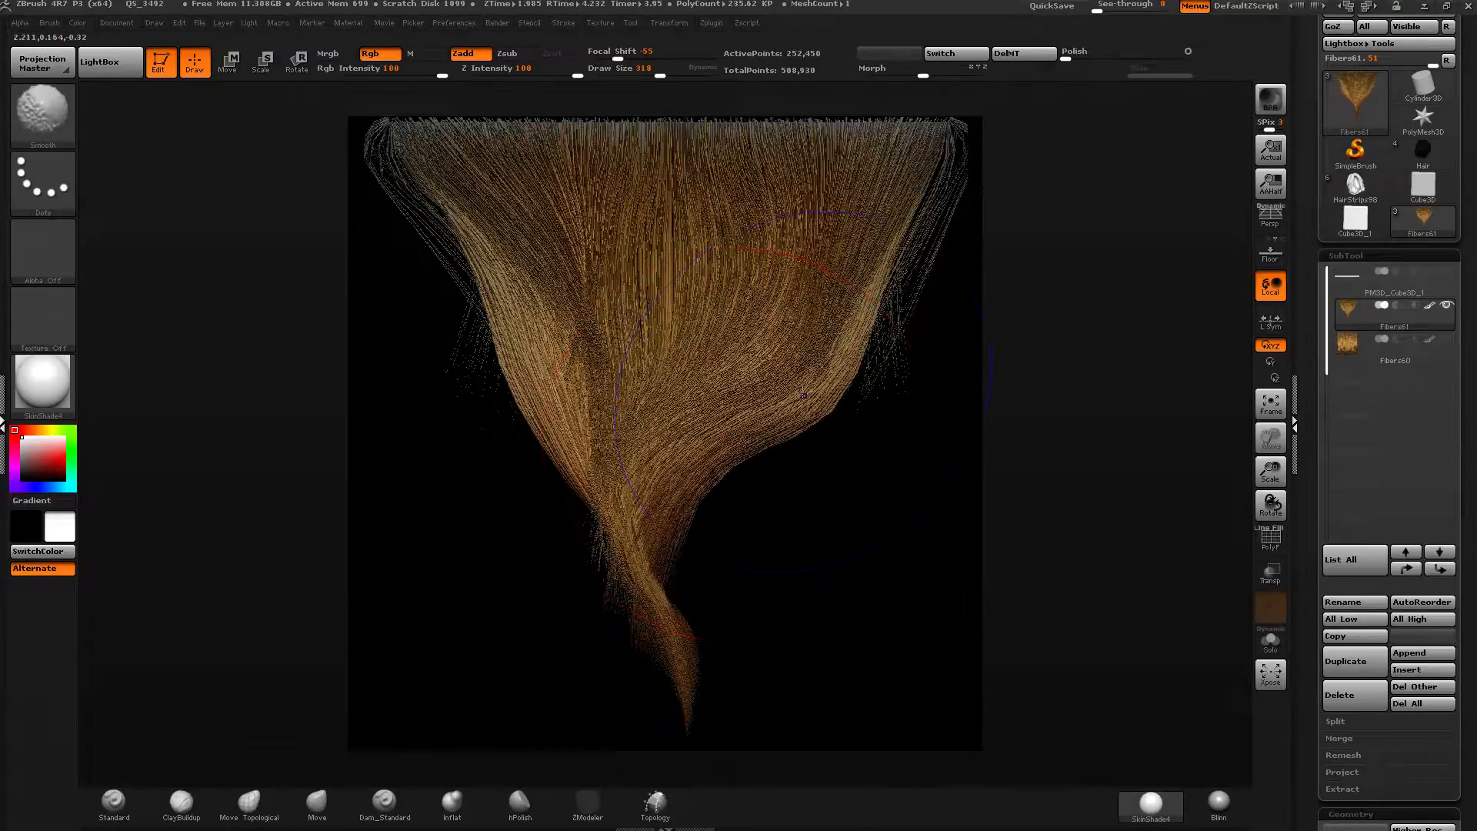
mouse_move(763, 404)
left_mouse_down("shift")
mouse_move(645, 361)
mouse_move(727, 357)
left_mouse_up("shift")
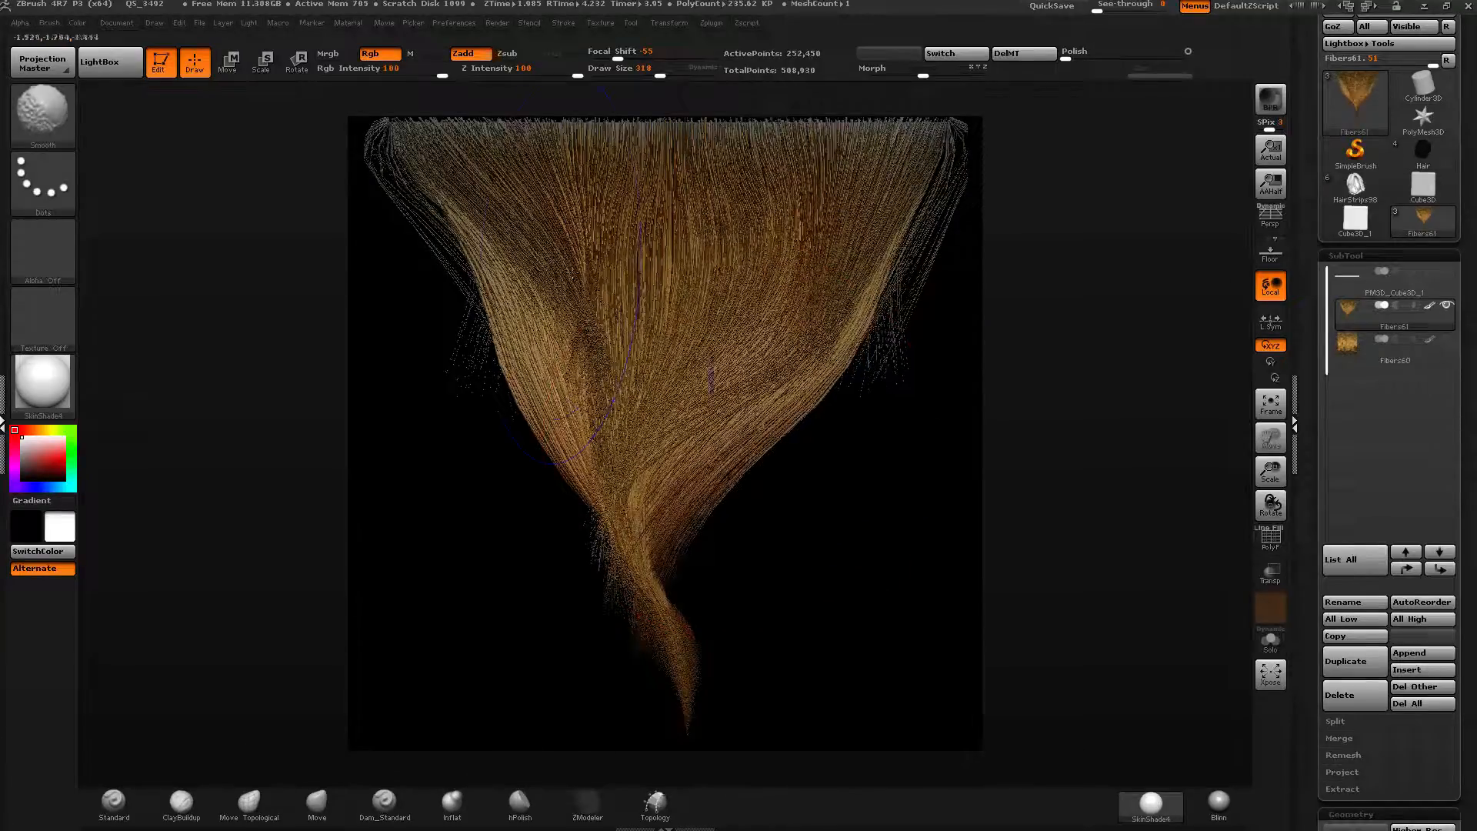
left_click_drag(517, 268, 593, 351, "shift")
Set the draw size to 220 and pull the fiber tips outward into a flared bottom.
left_click_drag(660, 72, 648, 72)
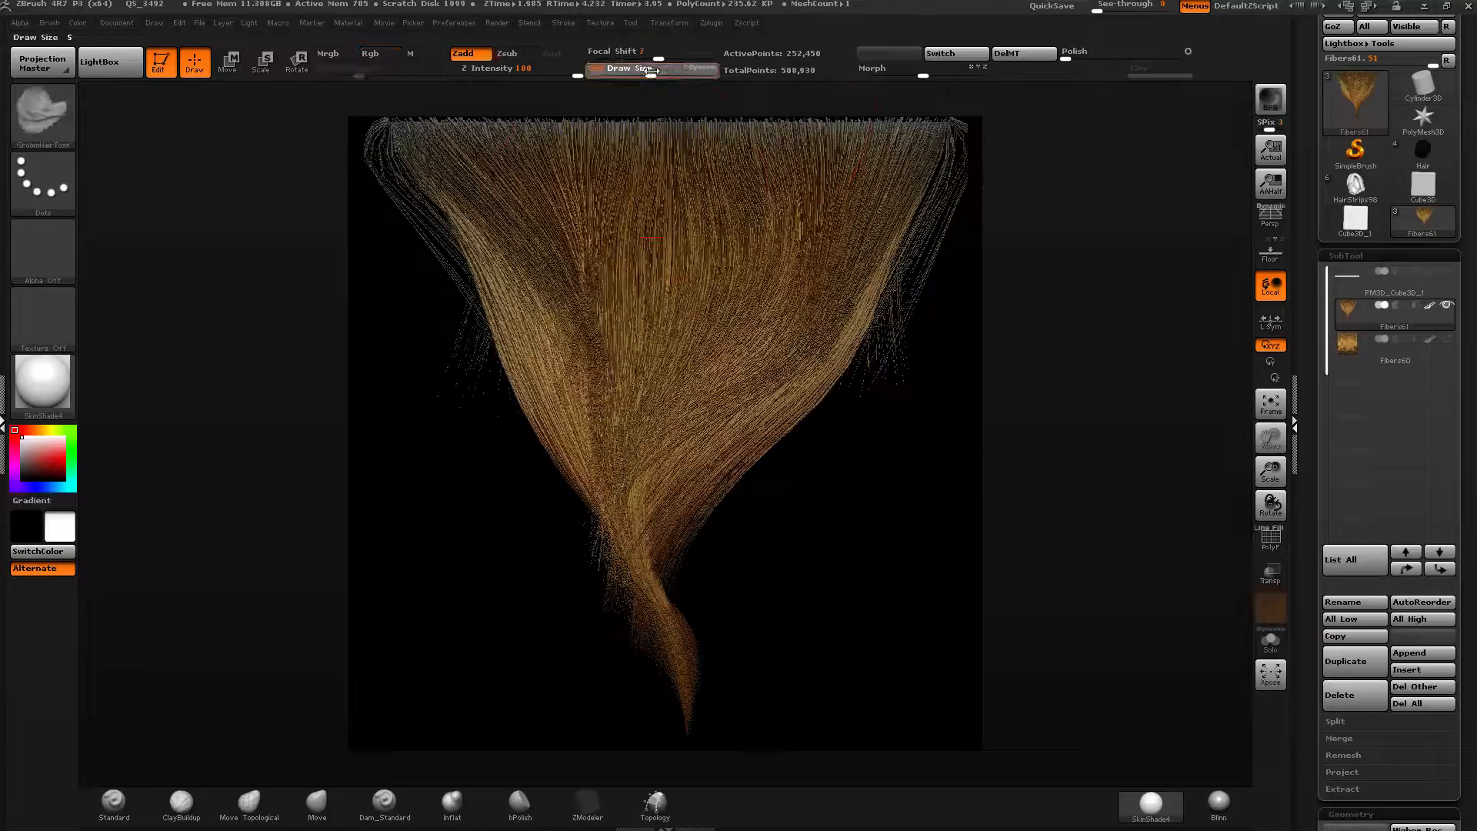
left_click_drag(697, 477, 731, 496)
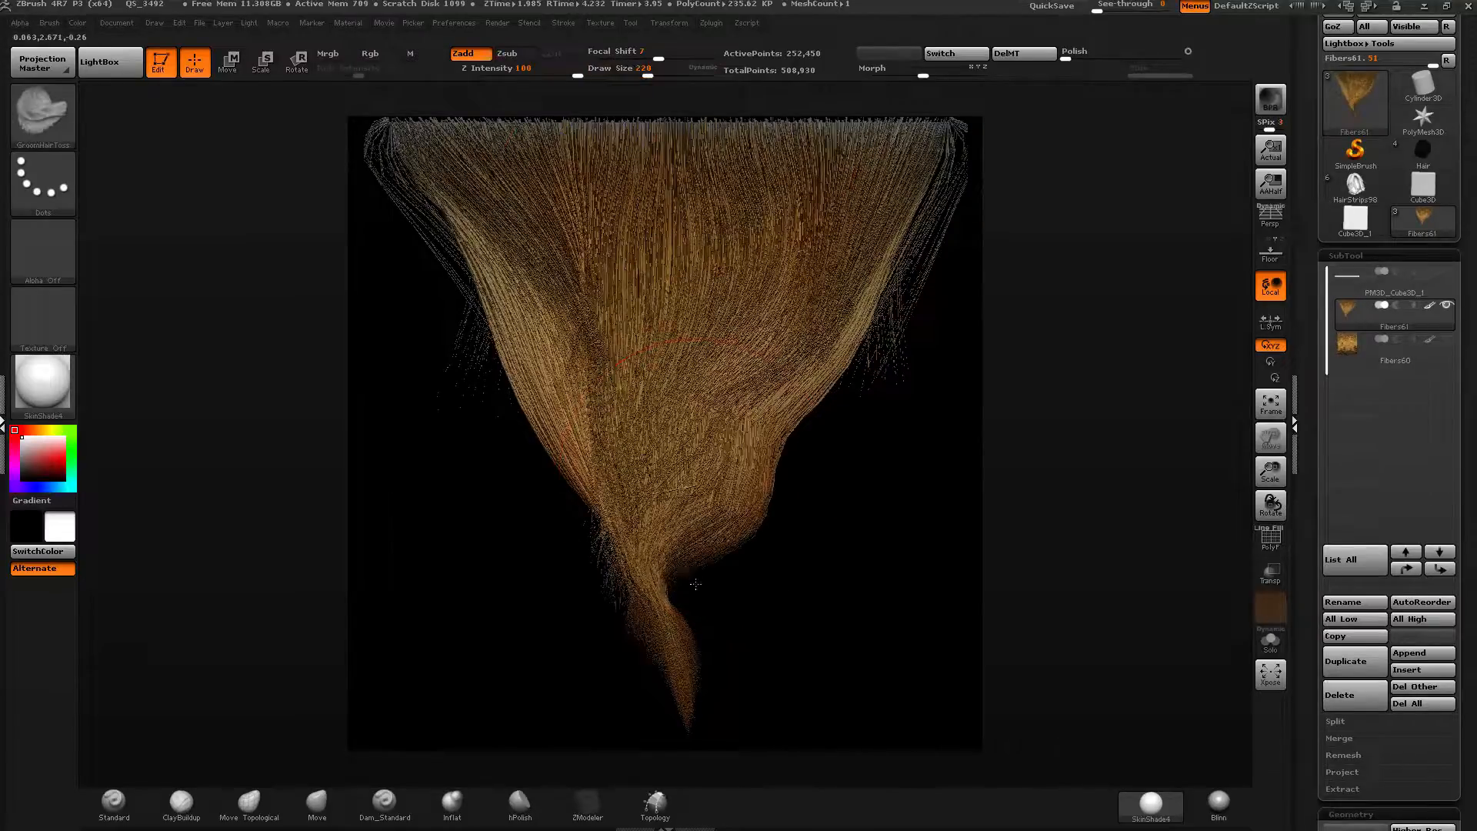
left_click_drag(696, 584, 763, 688)
left_click_drag(731, 608, 808, 693)
left_click_drag(663, 569, 525, 762)
mouse_move(676, 613)
left_mouse_down()
mouse_move(693, 662)
mouse_move(677, 708)
left_mouse_up()
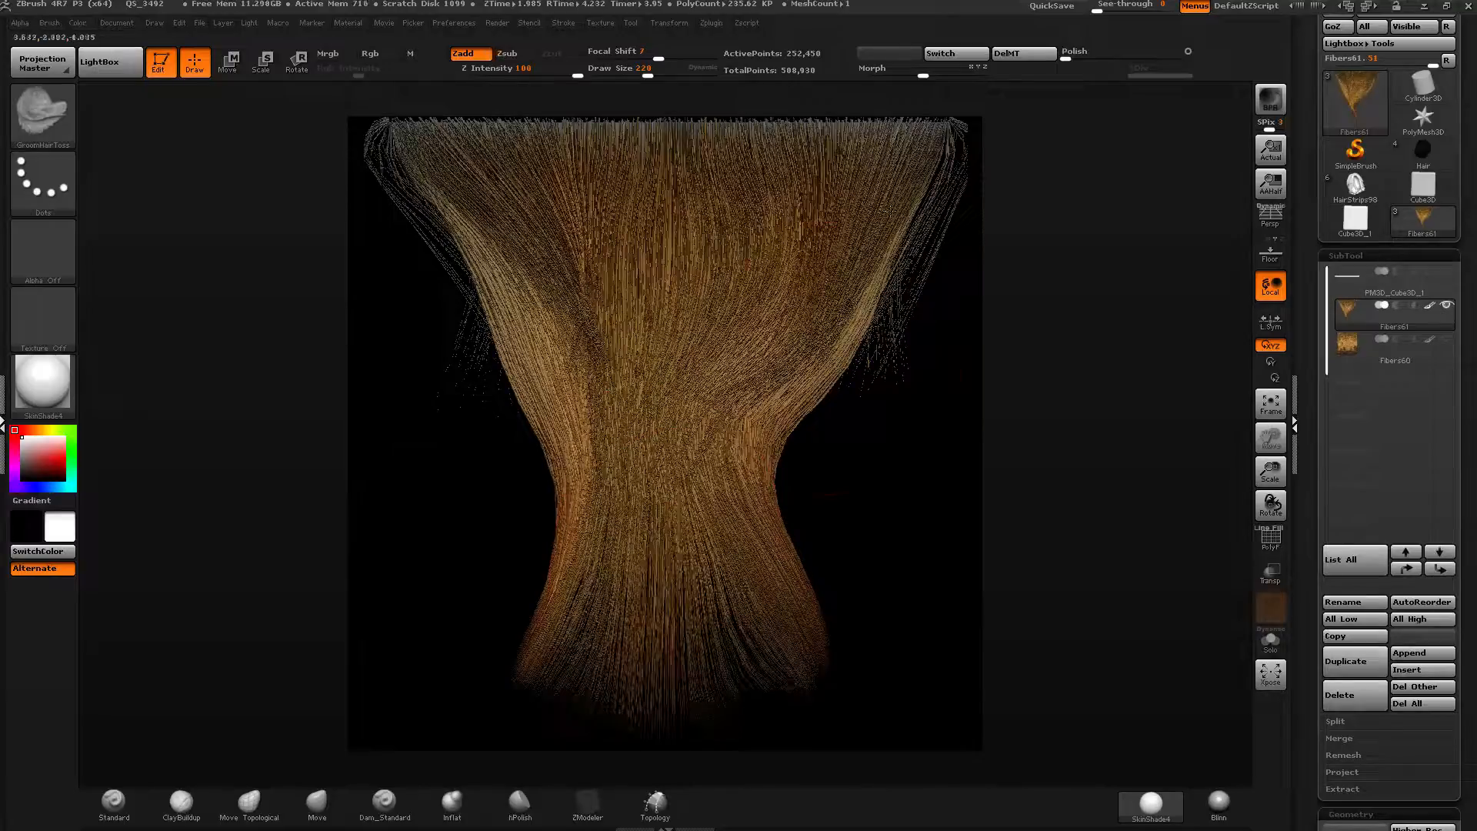
left_click_drag(714, 523, 737, 691)
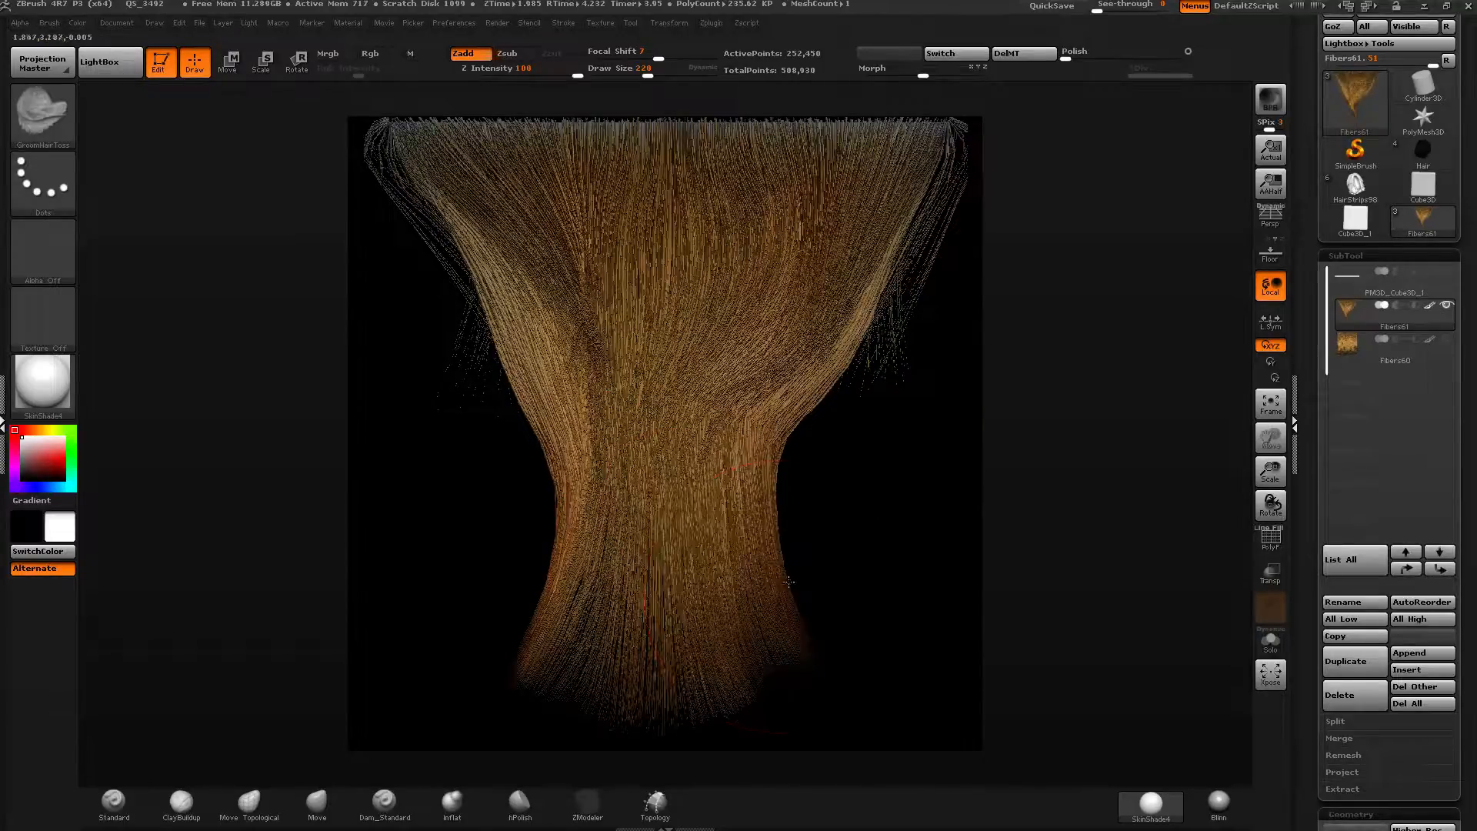
left_click_drag(788, 582, 831, 660)
mouse_move(570, 323)
left_mouse_down()
mouse_move(512, 684)
mouse_move(491, 708)
left_mouse_up()
mouse_move(493, 526)
left_mouse_down()
mouse_move(440, 577)
mouse_move(474, 669)
left_mouse_up()
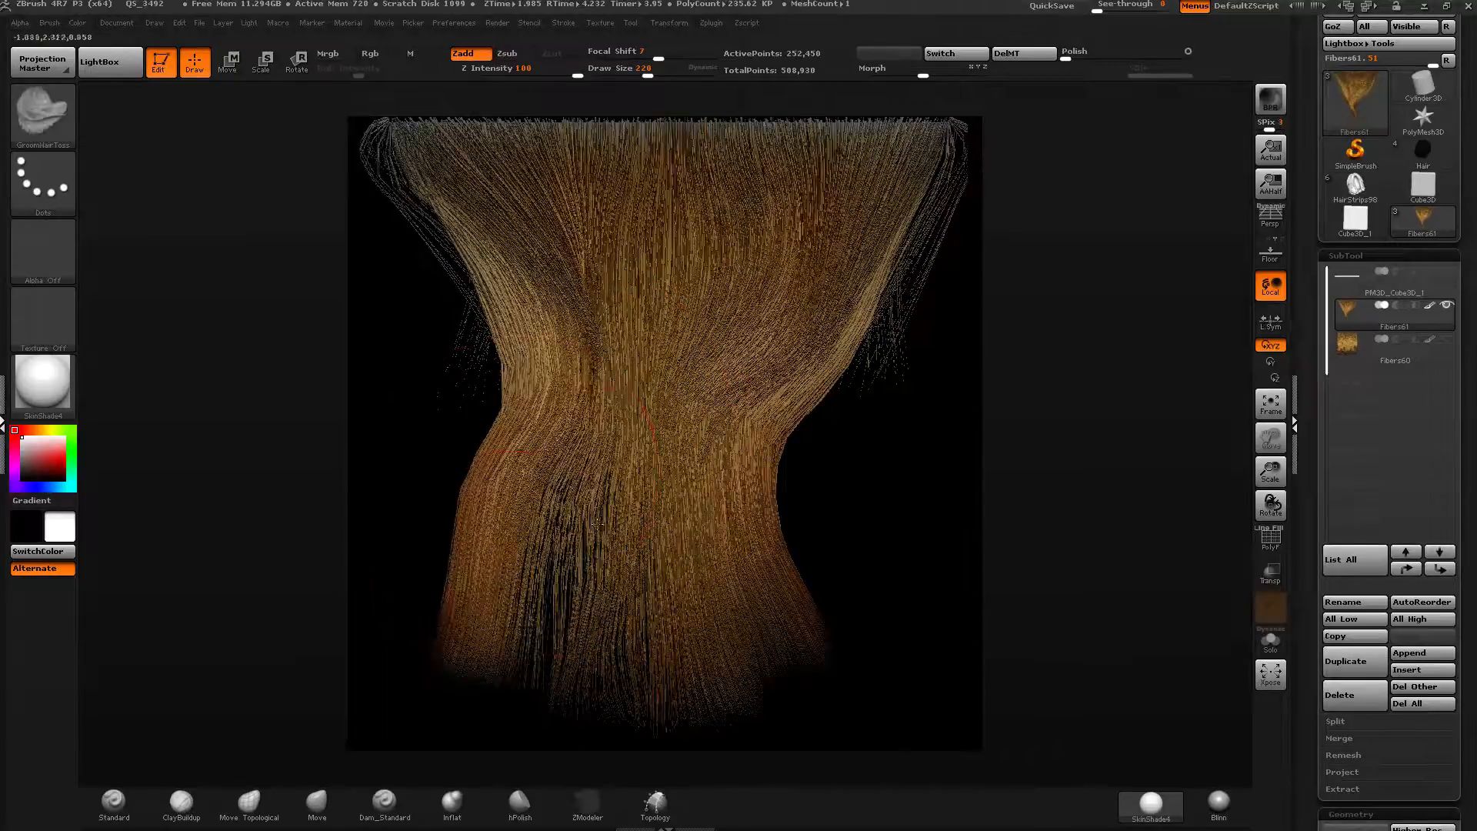
left_click_drag(585, 554, 578, 662)
left_click_drag(546, 493, 565, 654)
left_click_drag(470, 477, 542, 669)
left_click_drag(499, 394, 566, 631)
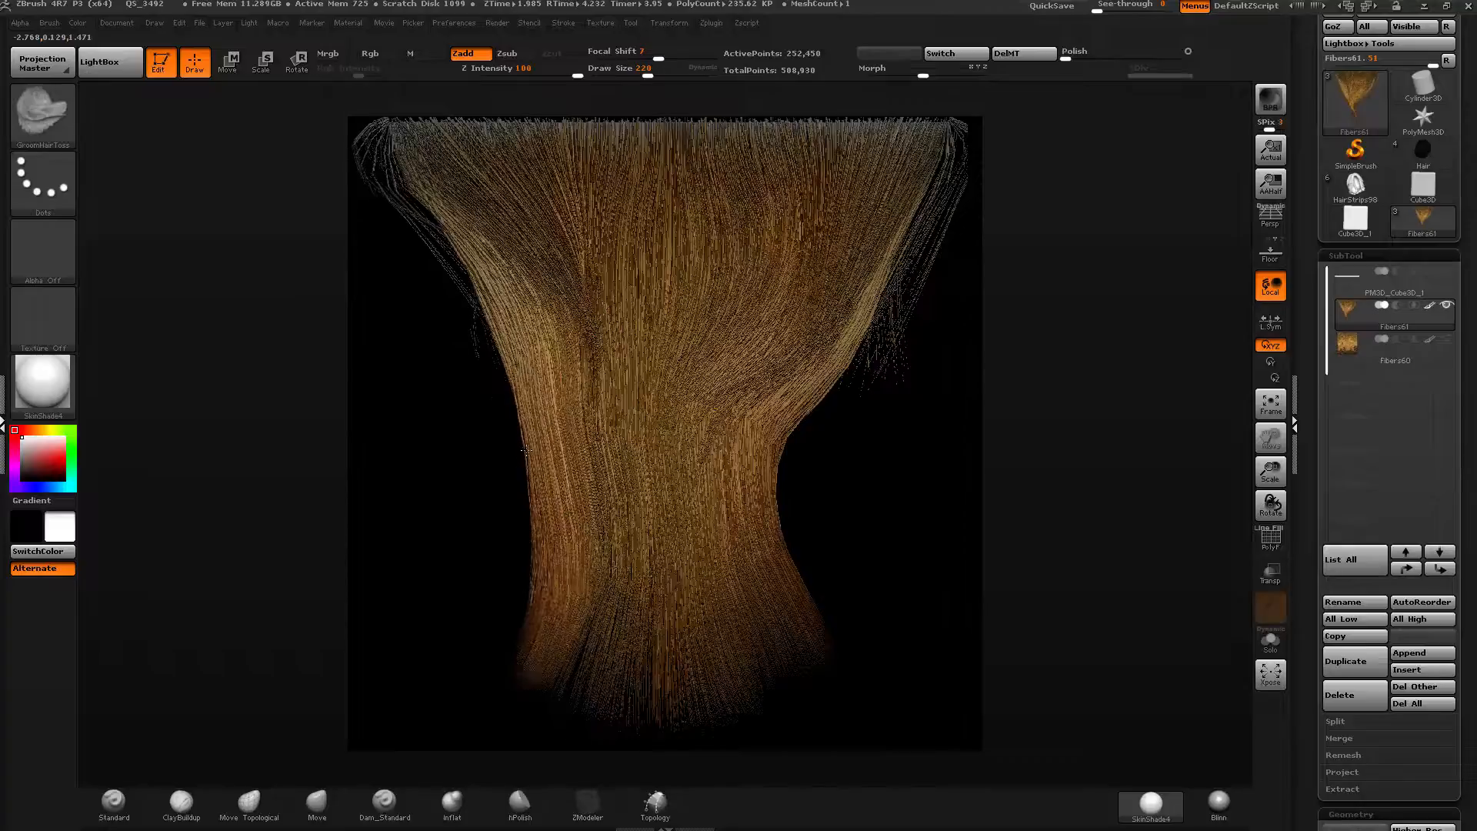
mouse_move(508, 339)
left_mouse_down()
mouse_move(584, 585)
mouse_move(513, 293)
left_mouse_up()
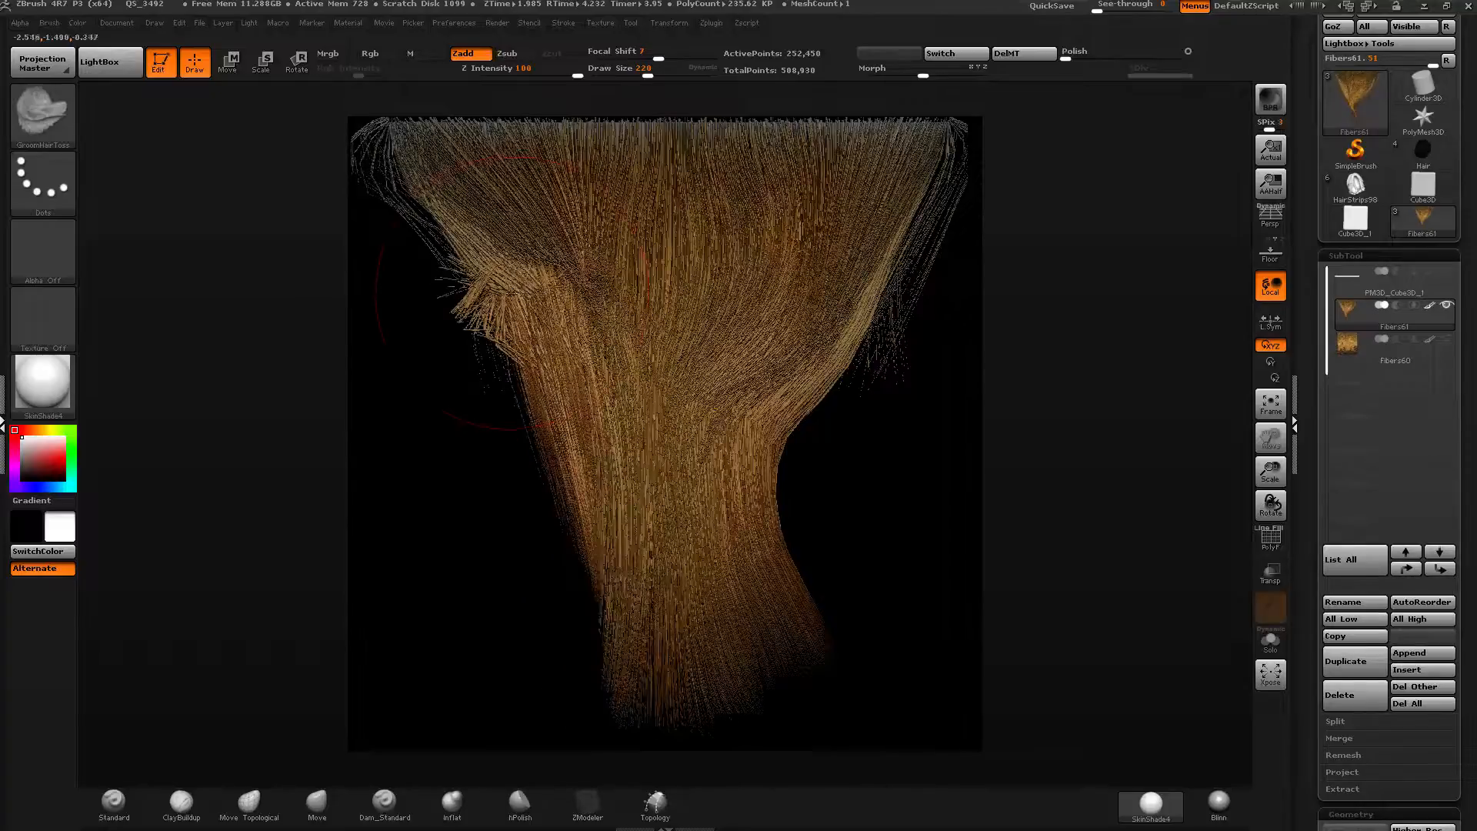
Undo the last three grooming strokes and comb the left and right edges downward again.
key("ctrl+z")
key("ctrl+z")
key("ctrl+z")
left_click_drag(523, 354, 598, 532)
left_click_drag(571, 595, 521, 586)
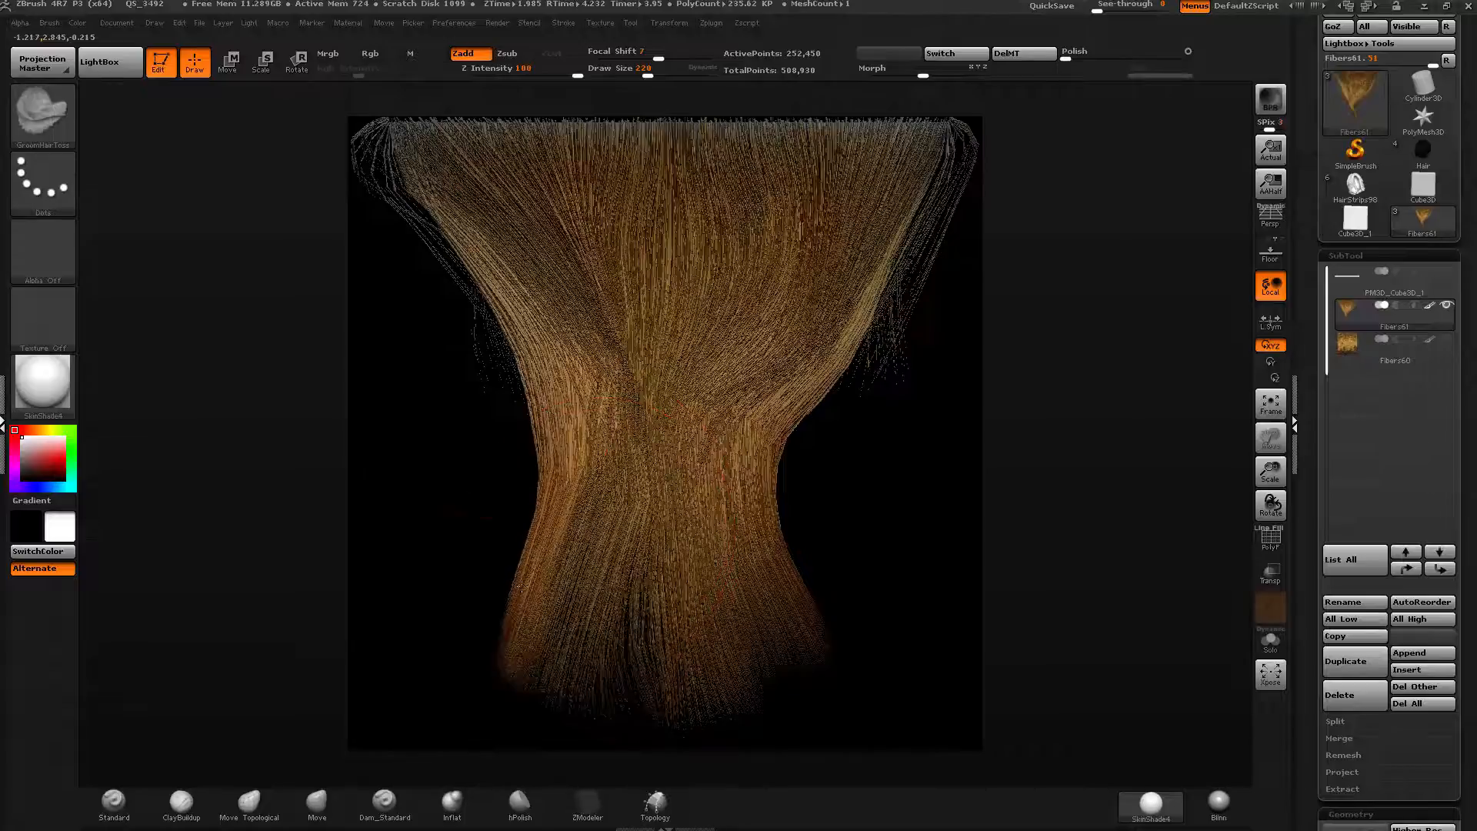
mouse_move(471, 269)
left_mouse_down()
mouse_move(458, 409)
mouse_move(485, 652)
mouse_move(445, 681)
left_mouse_up()
mouse_move(822, 296)
left_mouse_down()
mouse_move(841, 466)
mouse_move(805, 642)
left_mouse_up()
Set the draw size to 384 and comb the fibers back into straight, slightly wavy strands.
left_click_drag(648, 73, 658, 73)
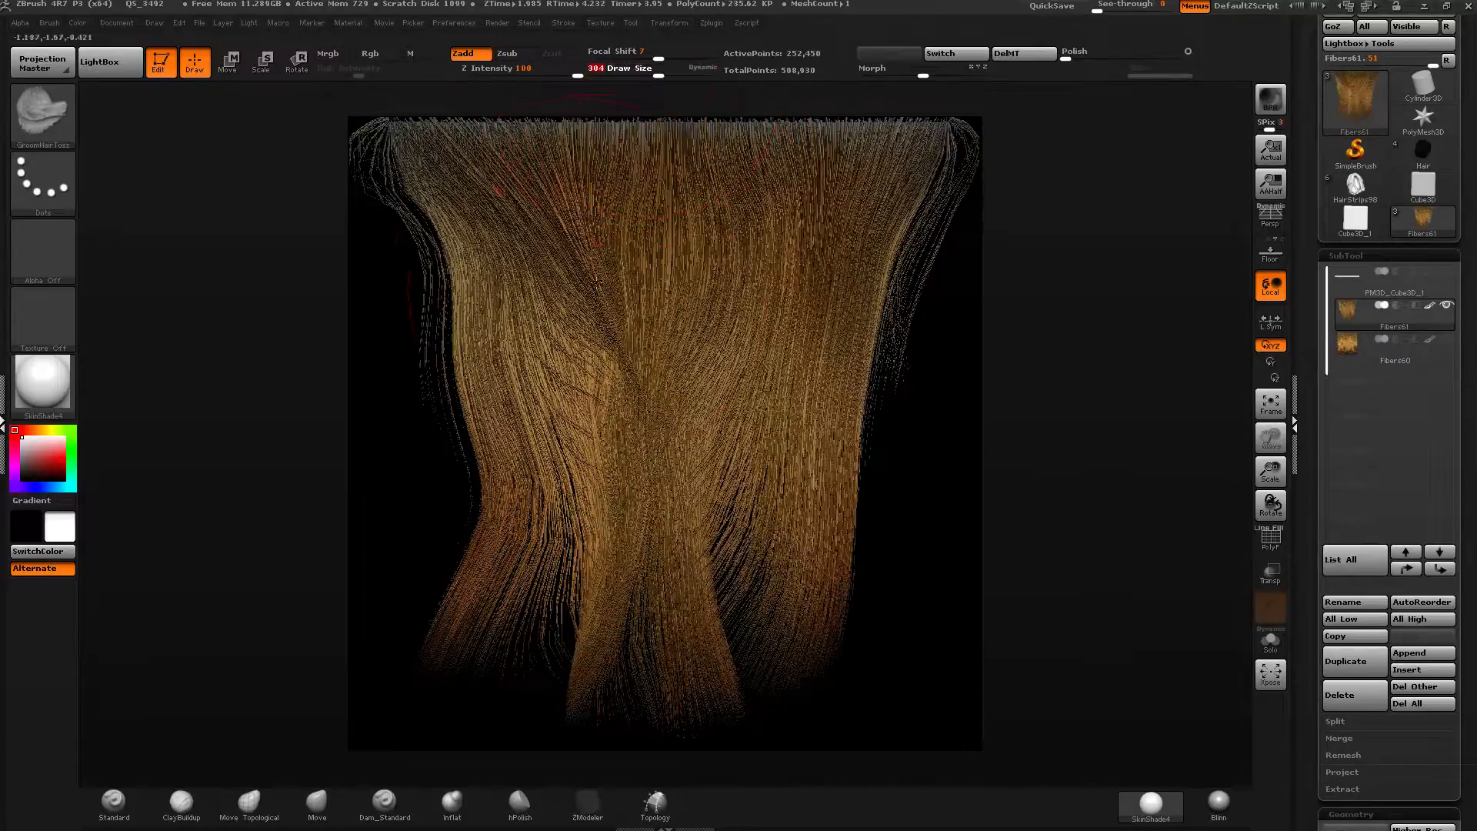
left_click_drag(583, 300, 601, 662)
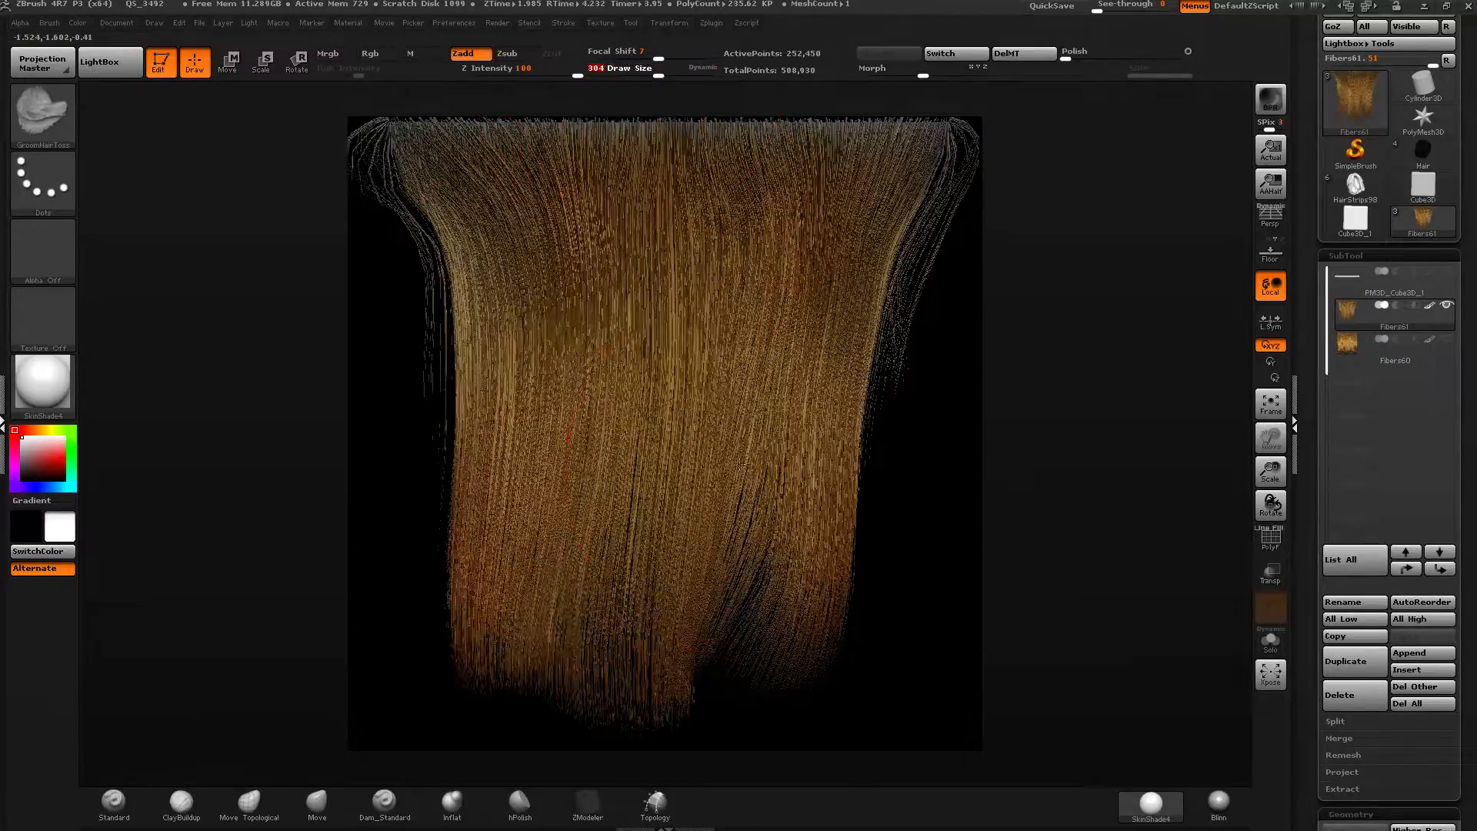
left_click_drag(731, 443, 761, 615)
left_click_drag(842, 312, 894, 657)
mouse_move(672, 539)
left_mouse_down()
mouse_move(651, 698)
mouse_move(632, 716)
left_mouse_up()
left_click_drag(520, 500, 460, 668)
left_click_drag(427, 554, 427, 608)
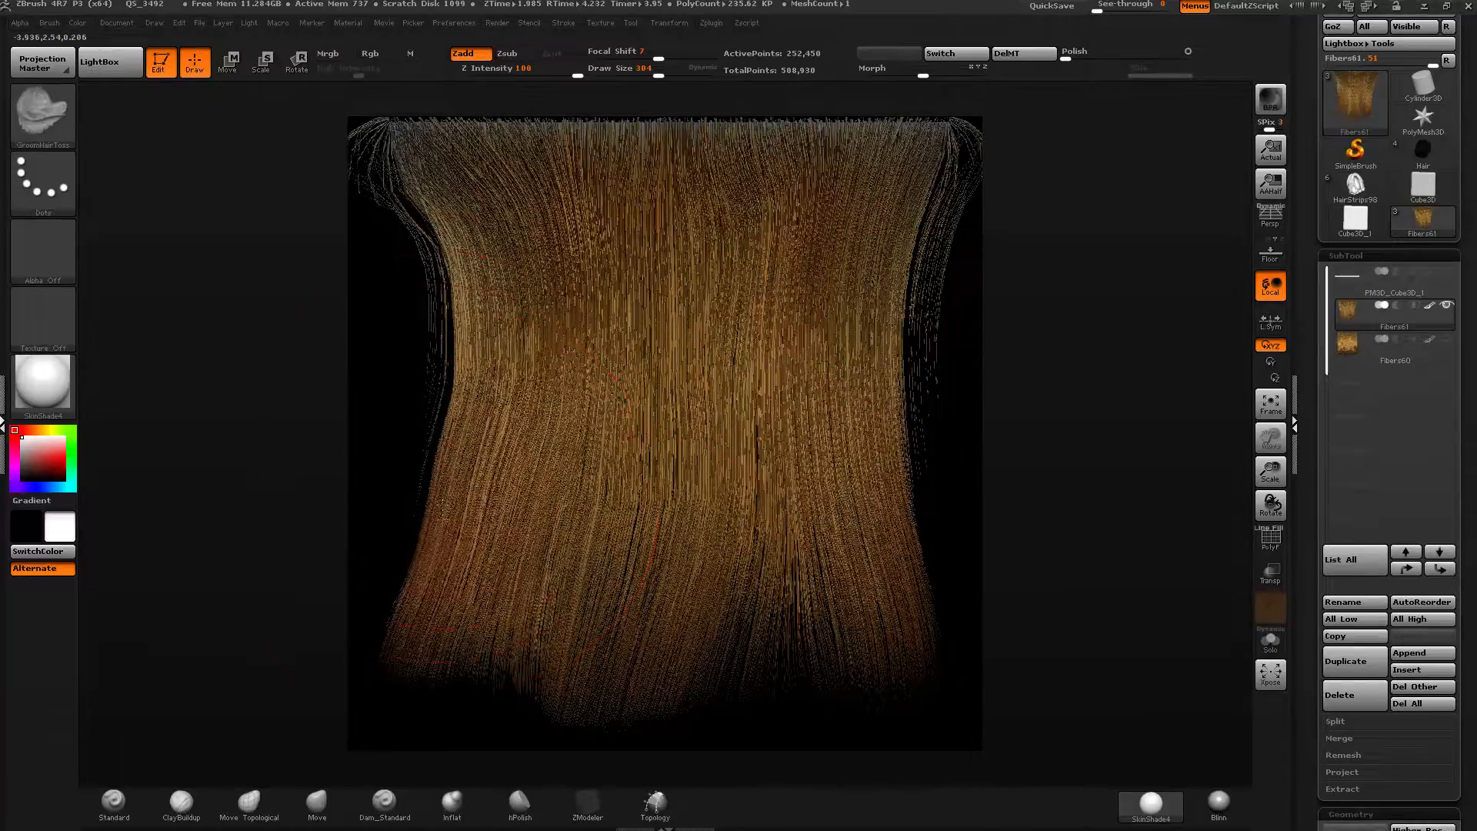
left_click_drag(459, 308, 448, 371)
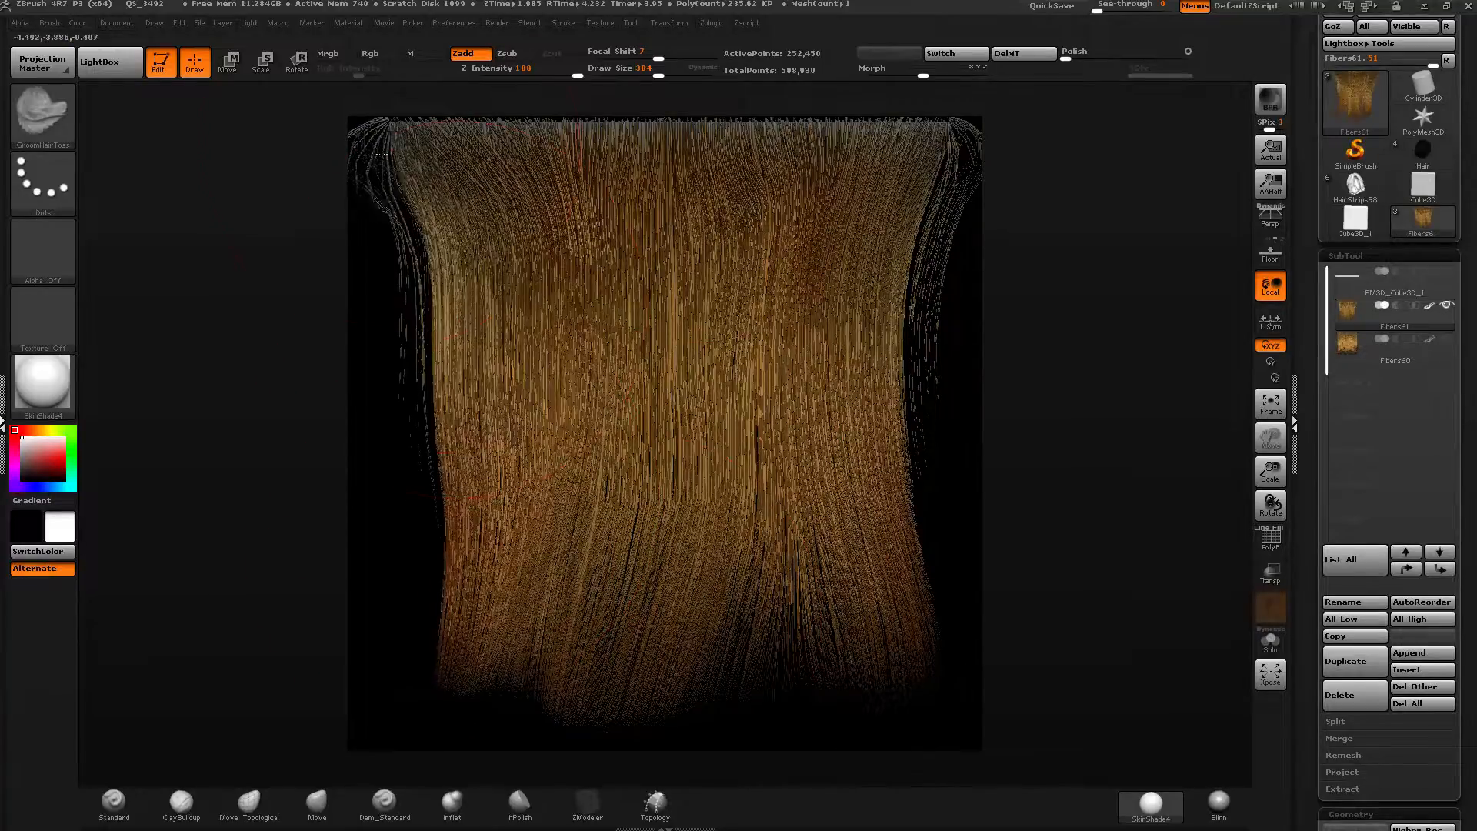
left_click_drag(395, 166, 454, 327)
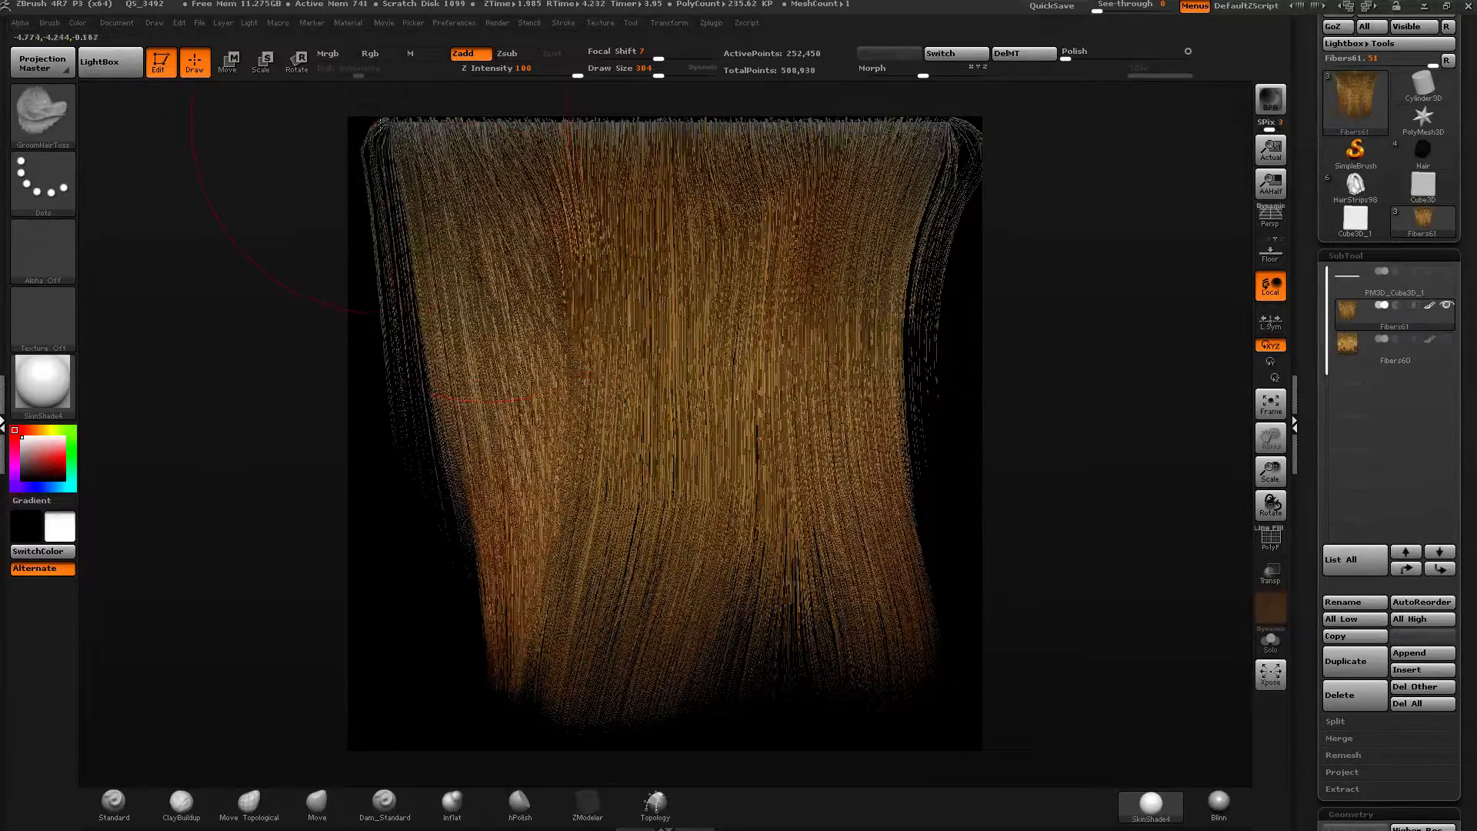
Comb the lower strands inward and shape the hair ends into a rounded bottom.
left_click_drag(380, 125, 434, 391)
left_click_drag(460, 339, 416, 500)
mouse_move(929, 160)
left_mouse_down()
mouse_move(924, 408)
mouse_move(931, 197)
mouse_move(885, 385)
left_mouse_up()
left_click_drag(820, 450, 869, 531)
mouse_move(531, 589)
left_mouse_down()
mouse_move(606, 679)
mouse_move(531, 642)
mouse_move(454, 639)
mouse_move(593, 679)
mouse_move(696, 689)
left_mouse_up()
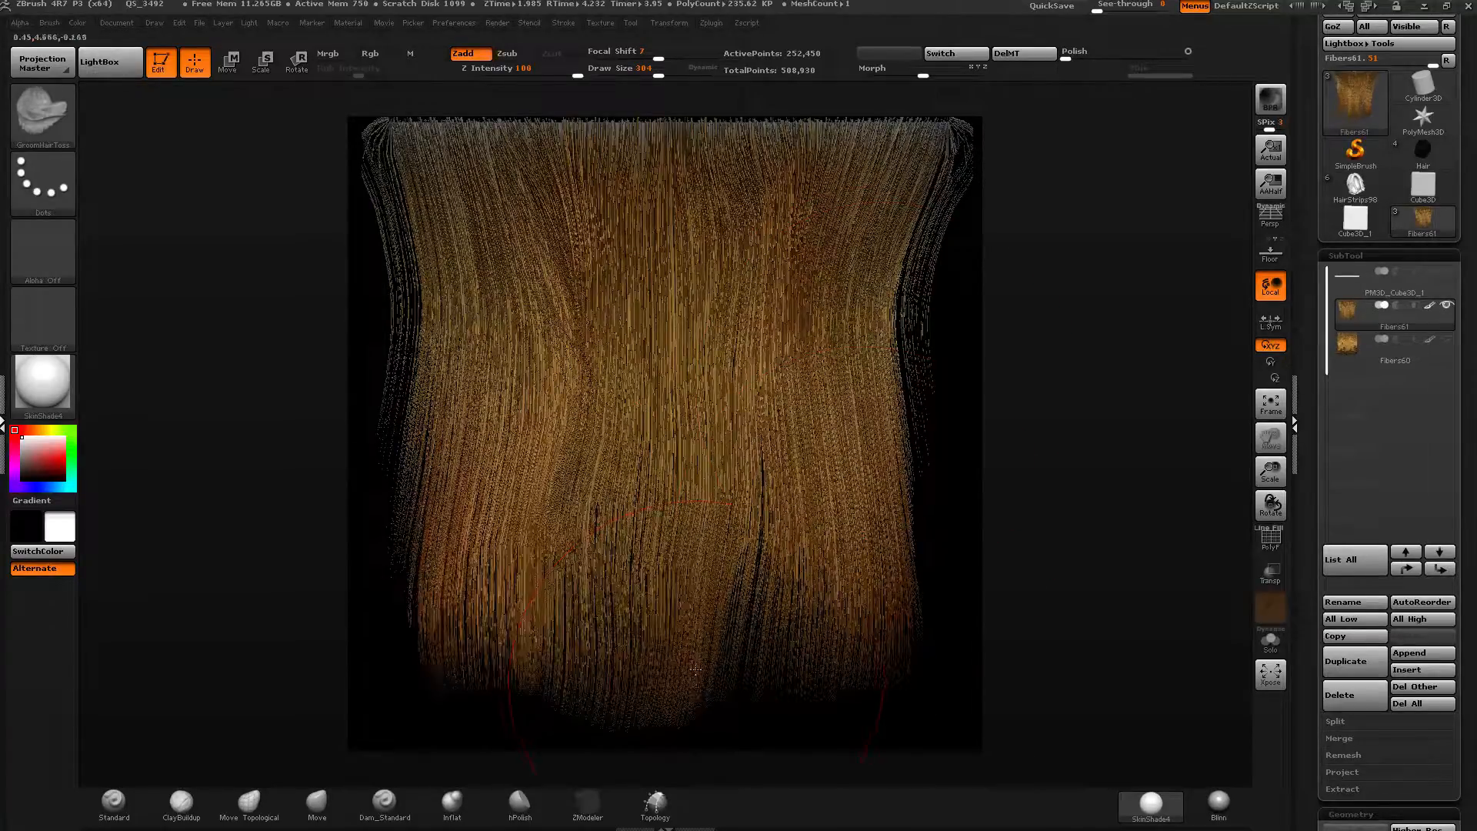
left_click_drag(677, 615, 695, 662)
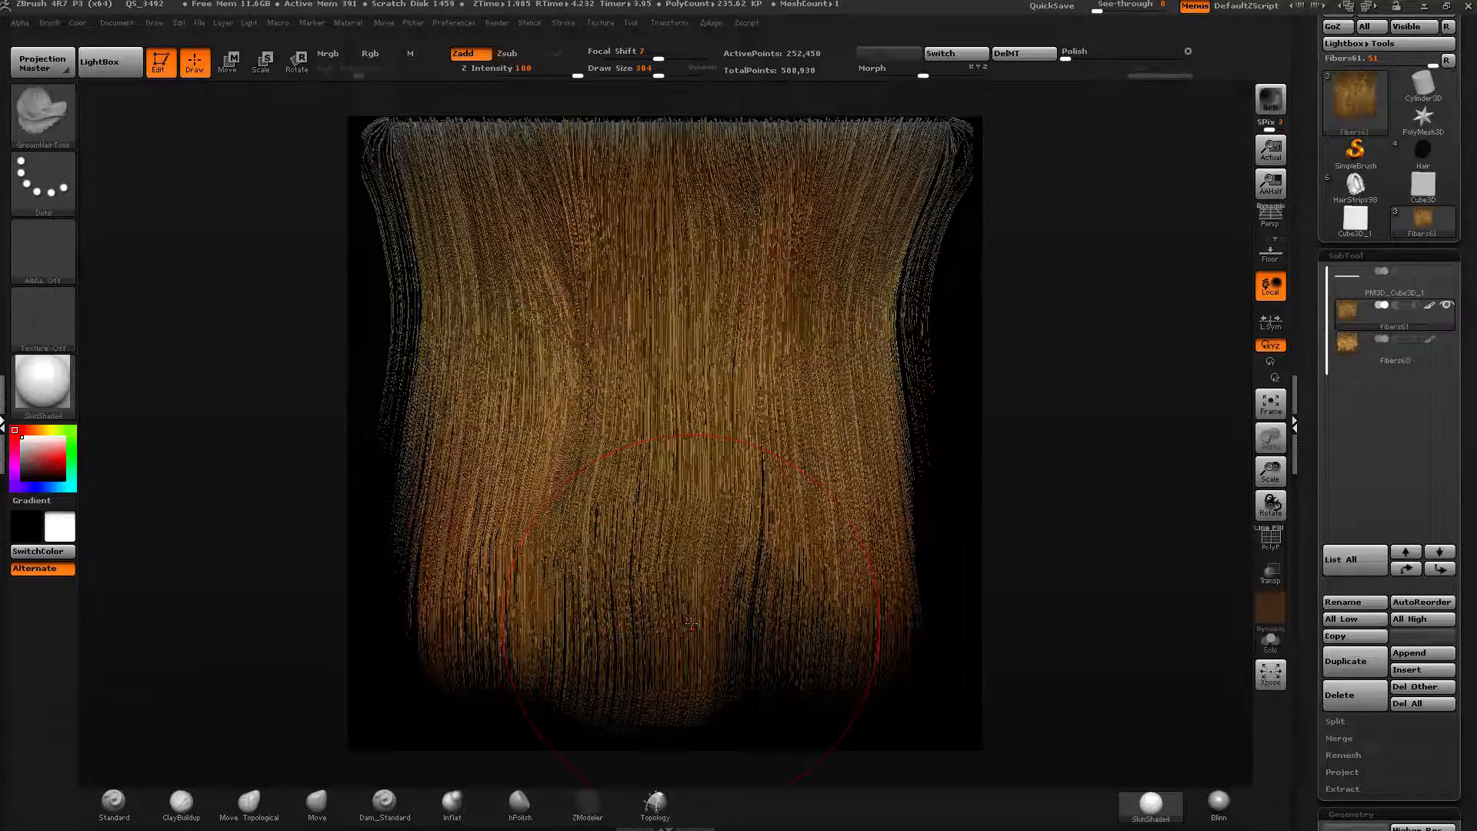
Leave edit mode and clear the canvas.
left_click(116, 22)
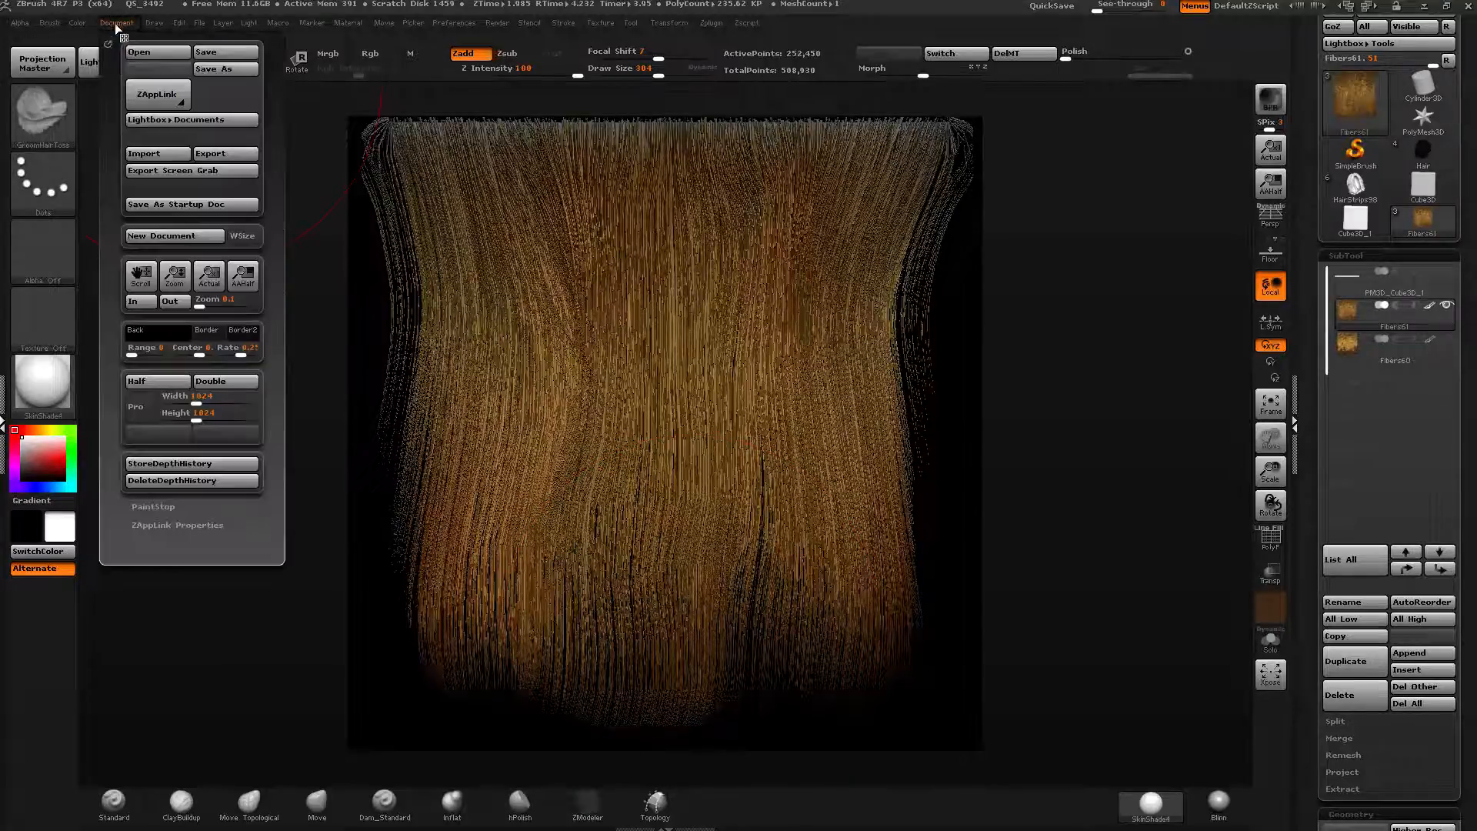
key("t")
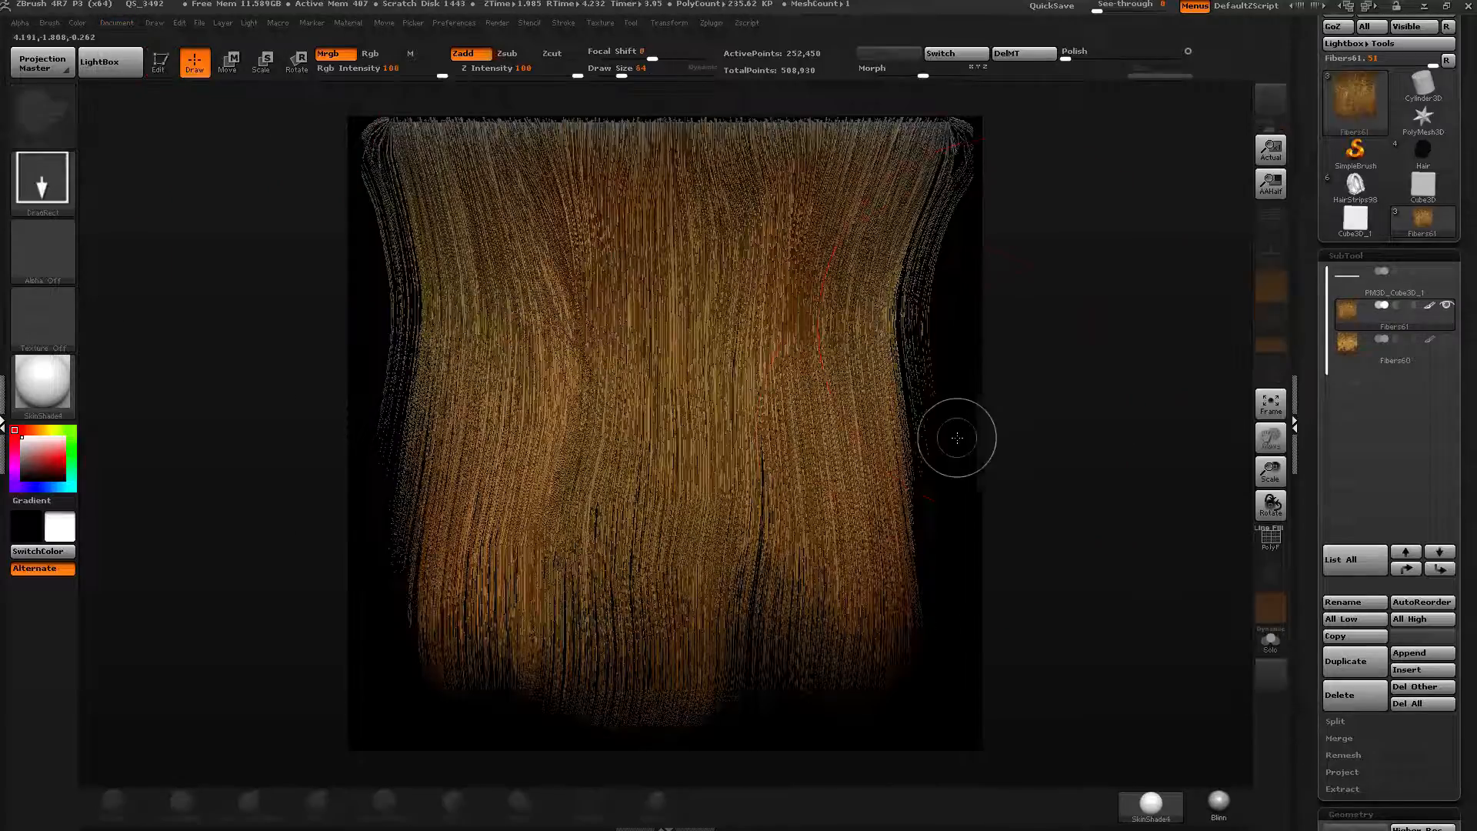
key("ctrl+n")
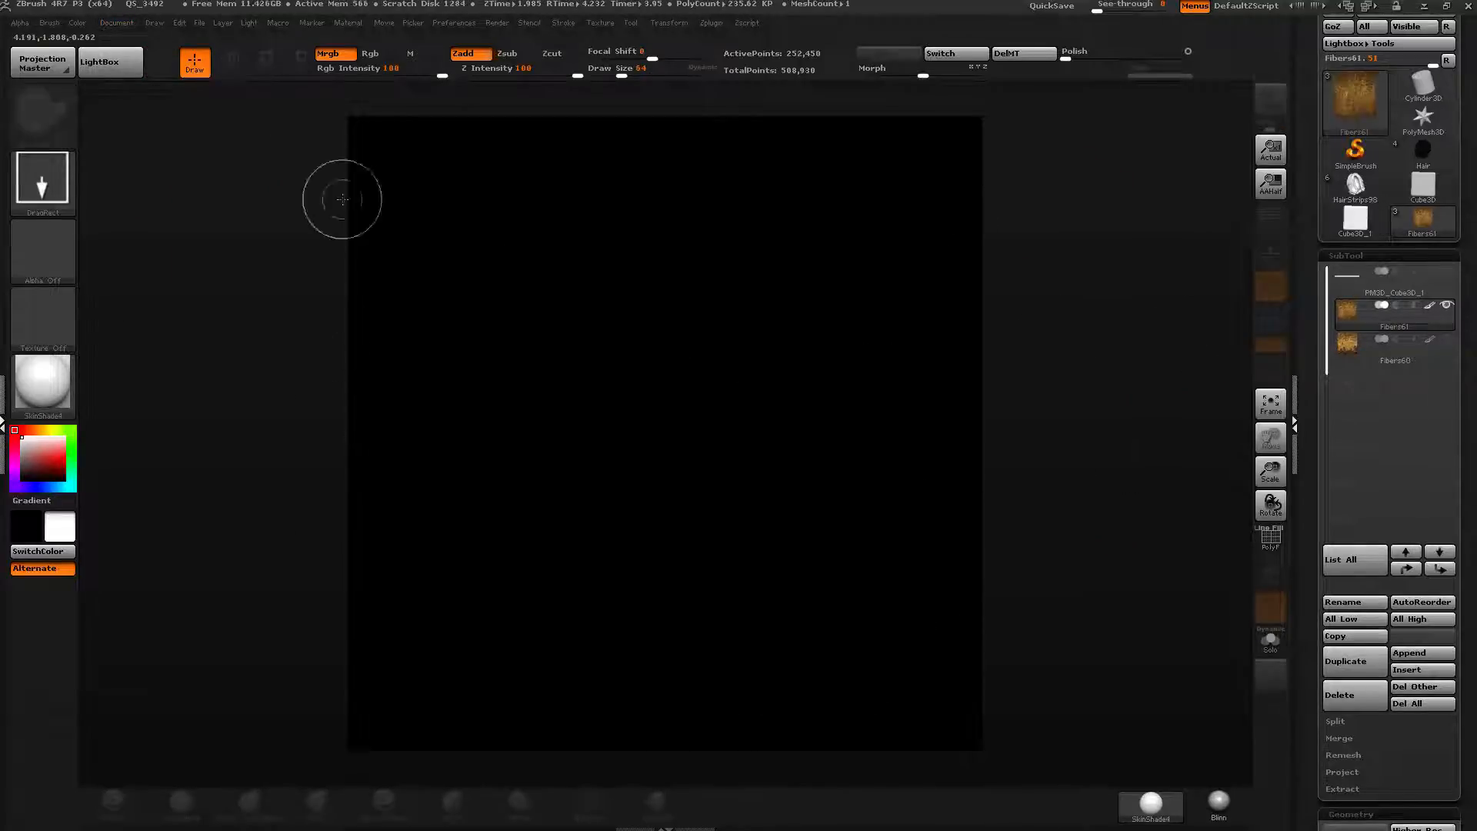
left_click(132, 22)
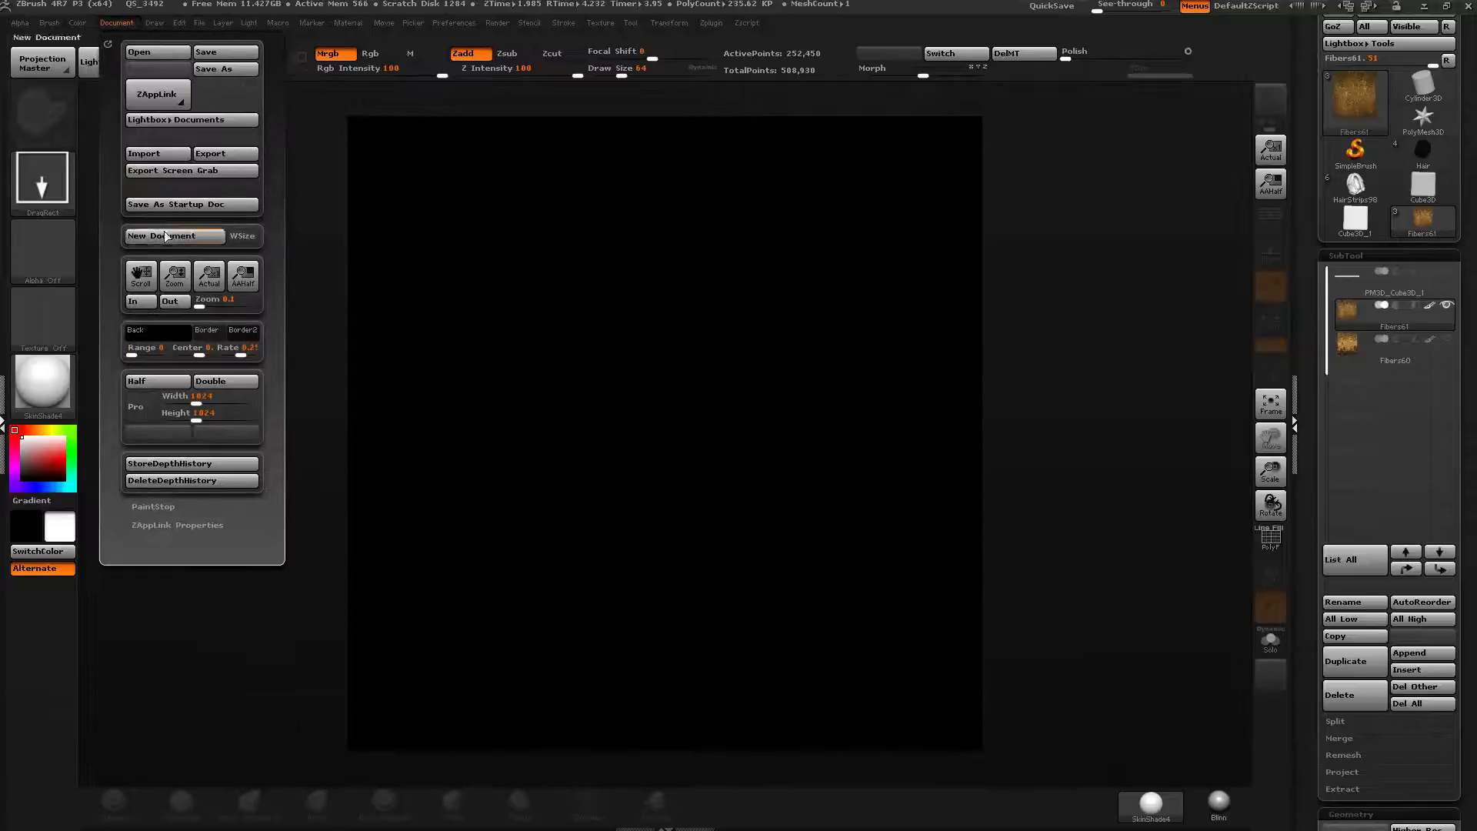
left_click(160, 237)
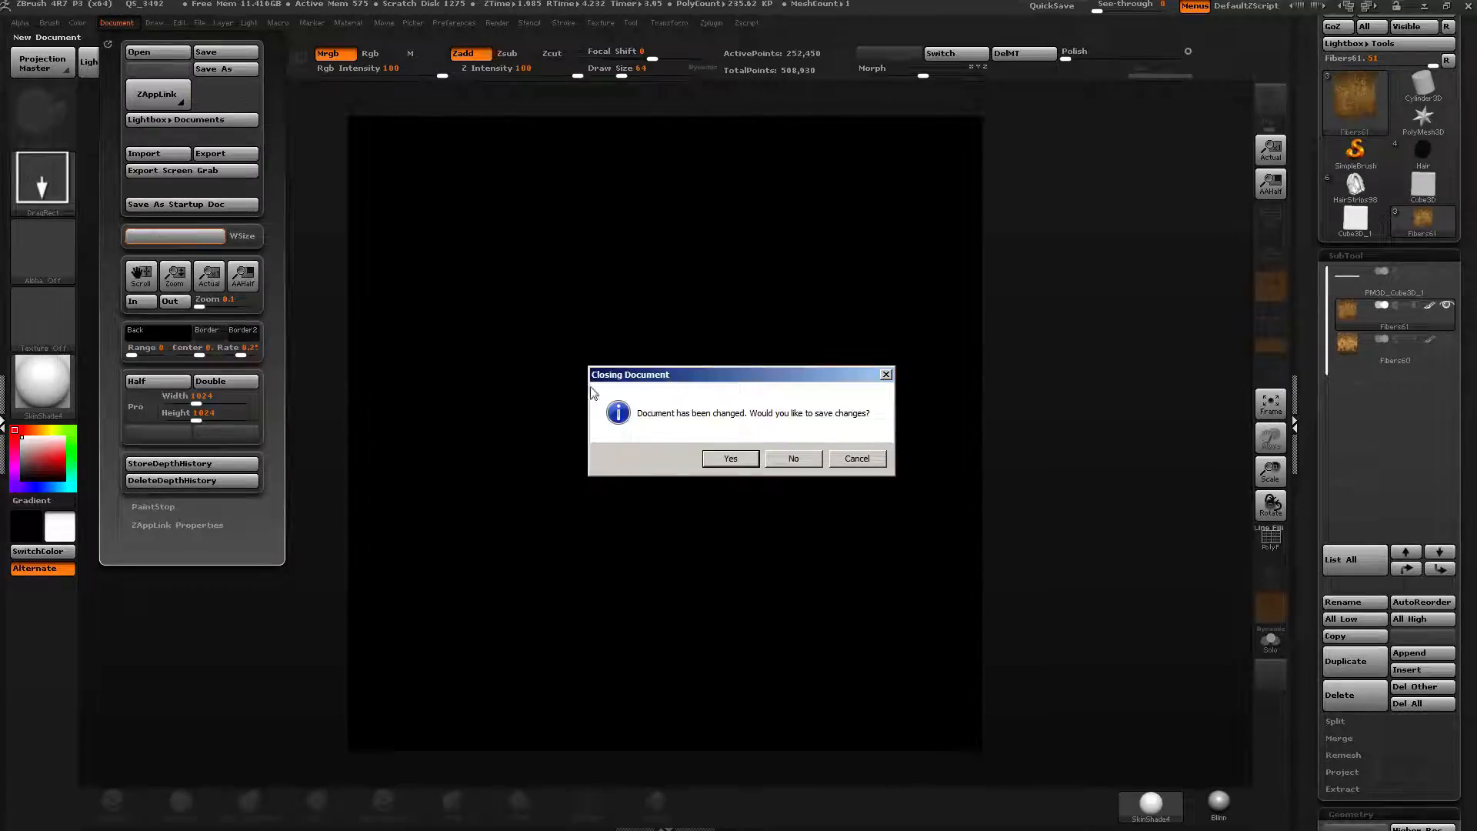
left_click(861, 458)
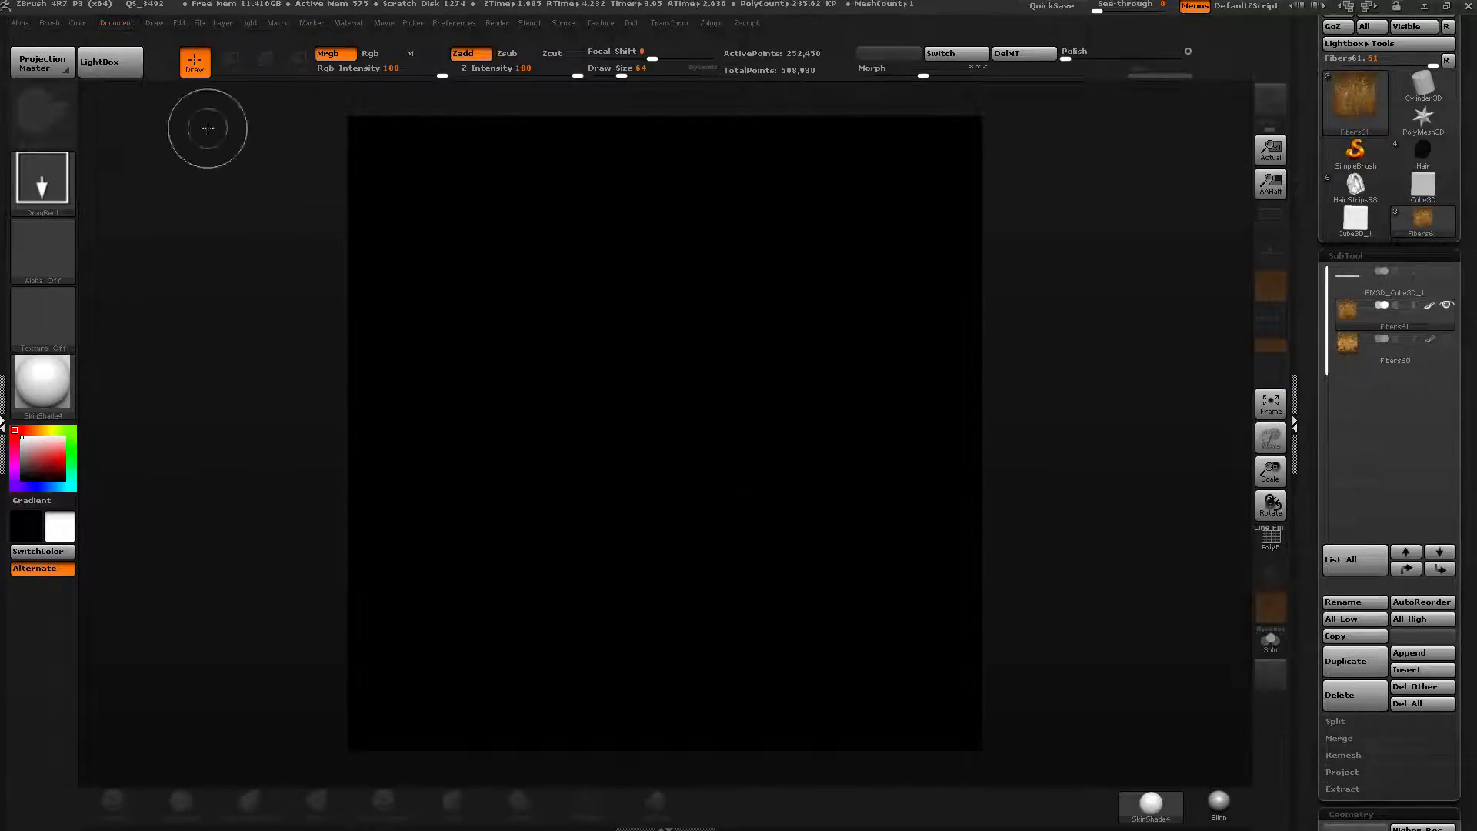
Enable Pro document sizing and create a new document without saving the current one.
left_click(115, 23)
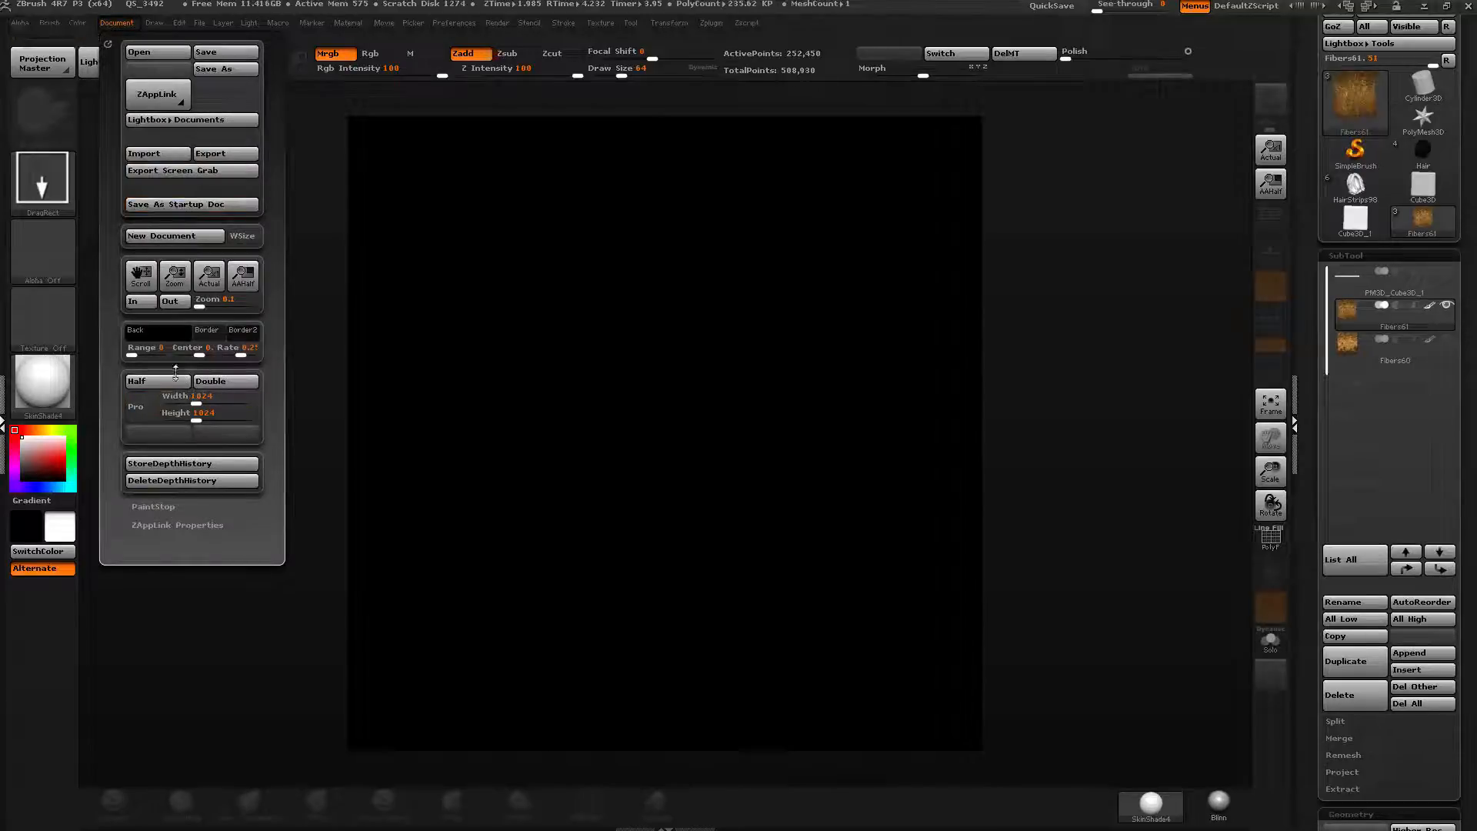
left_click(140, 411)
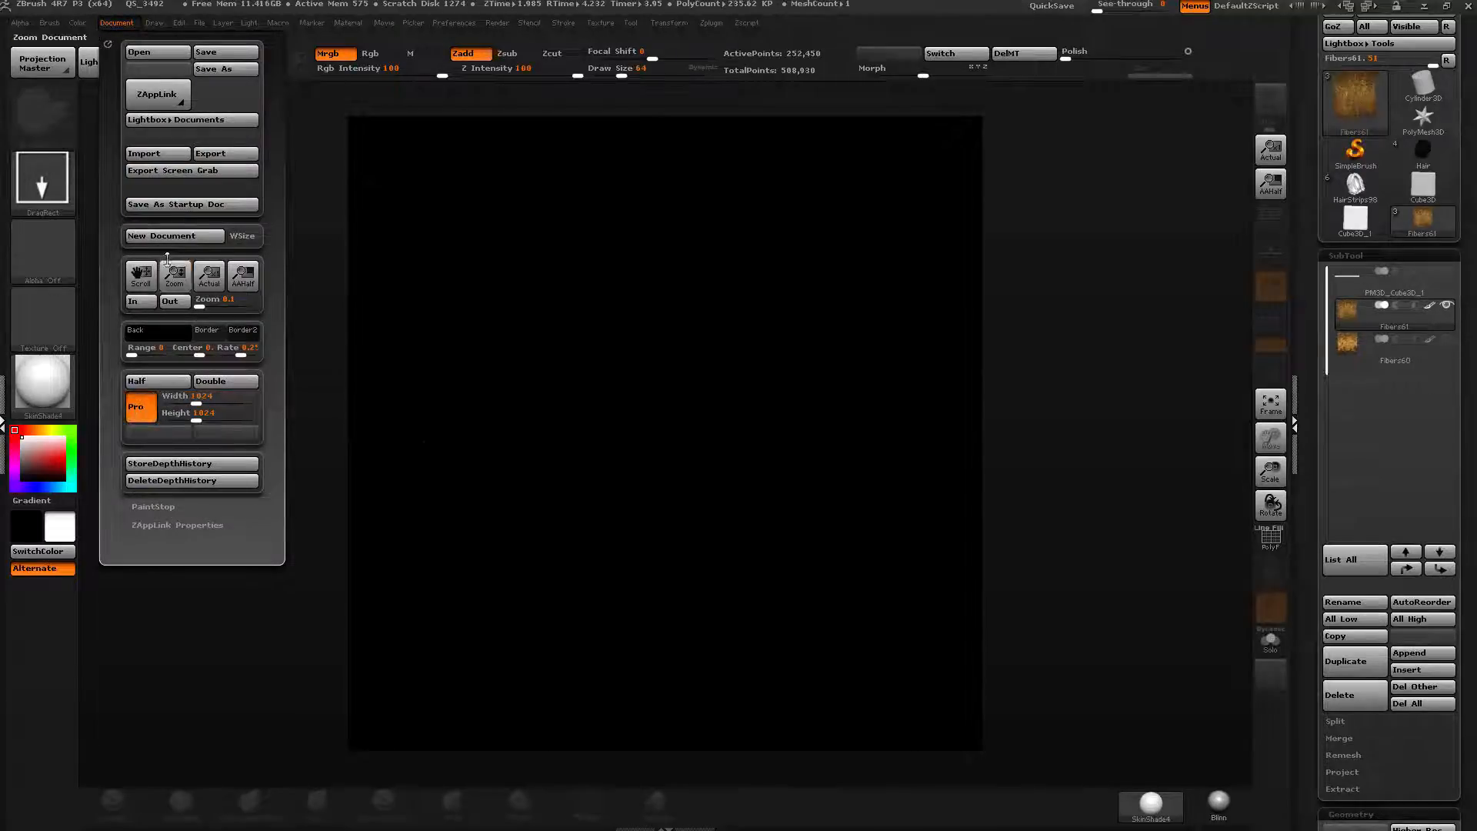
left_click(150, 234)
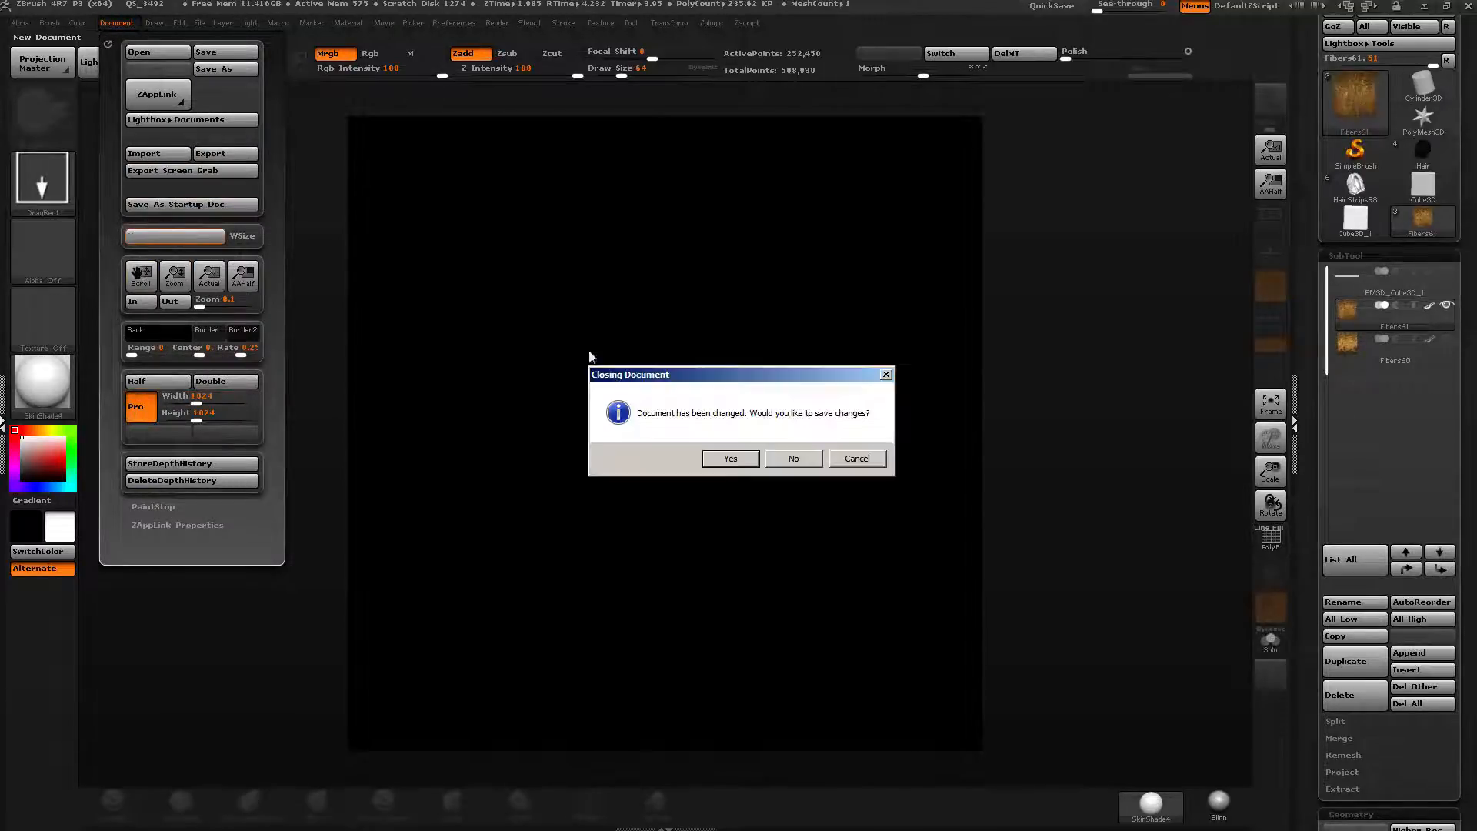
left_click(793, 459)
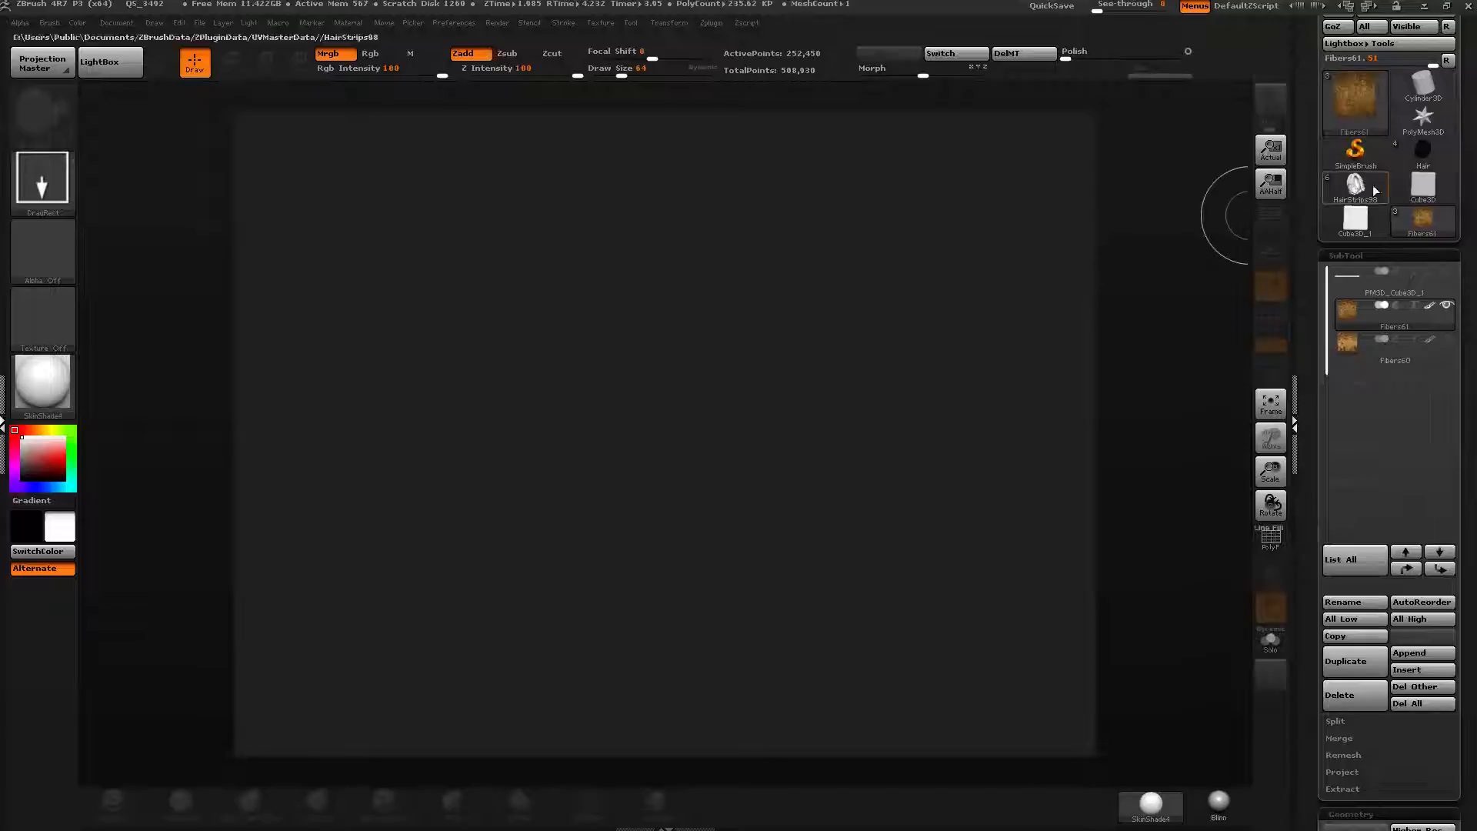
Load the Hair tool onto the canvas in edit mode and inspect the hair model from the side.
left_click(1425, 153)
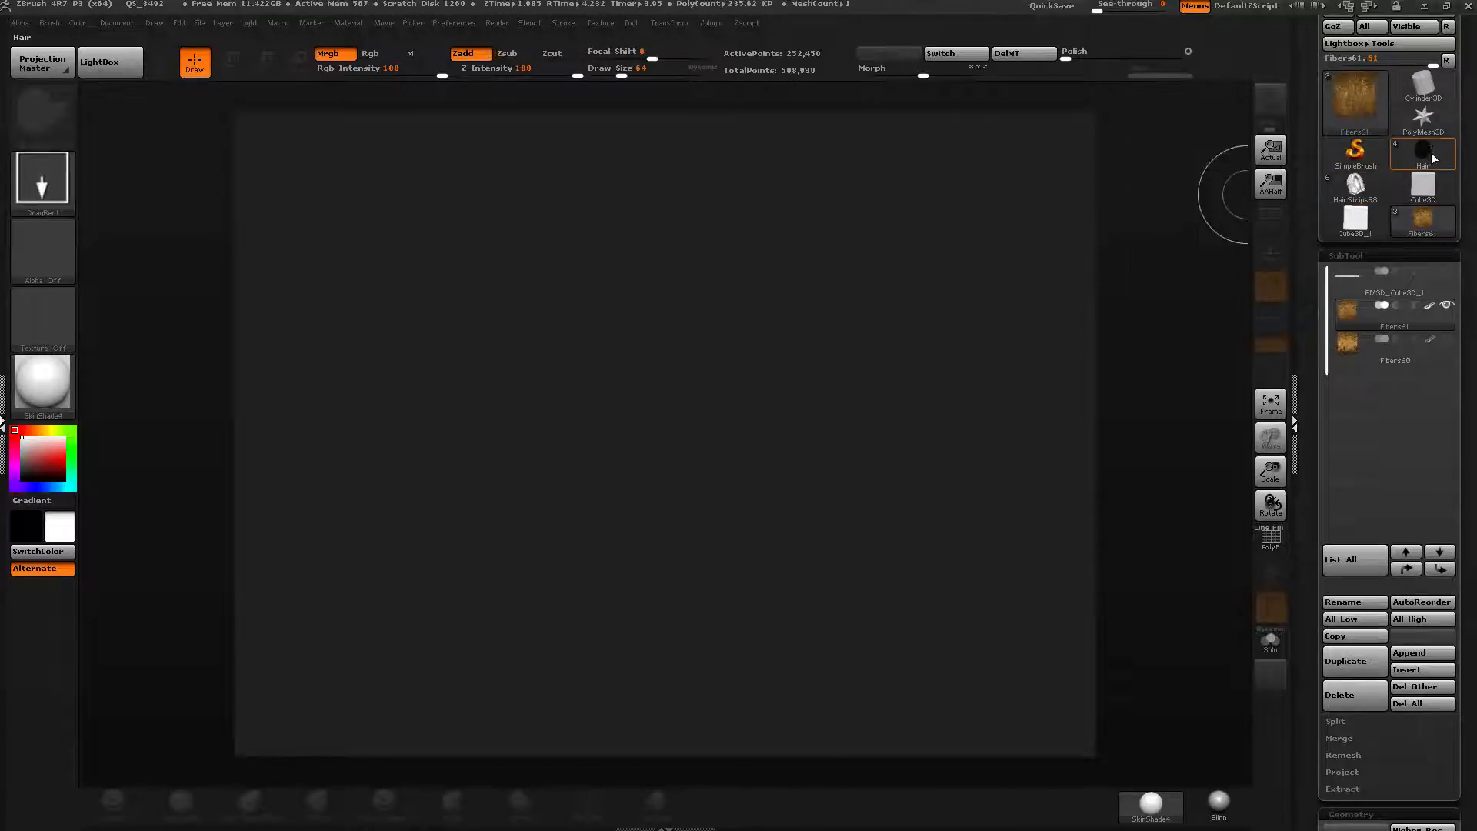
mouse_move(644, 428)
left_mouse_down()
mouse_move(646, 495)
mouse_move(705, 503)
left_mouse_up()
key("t")
key("f")
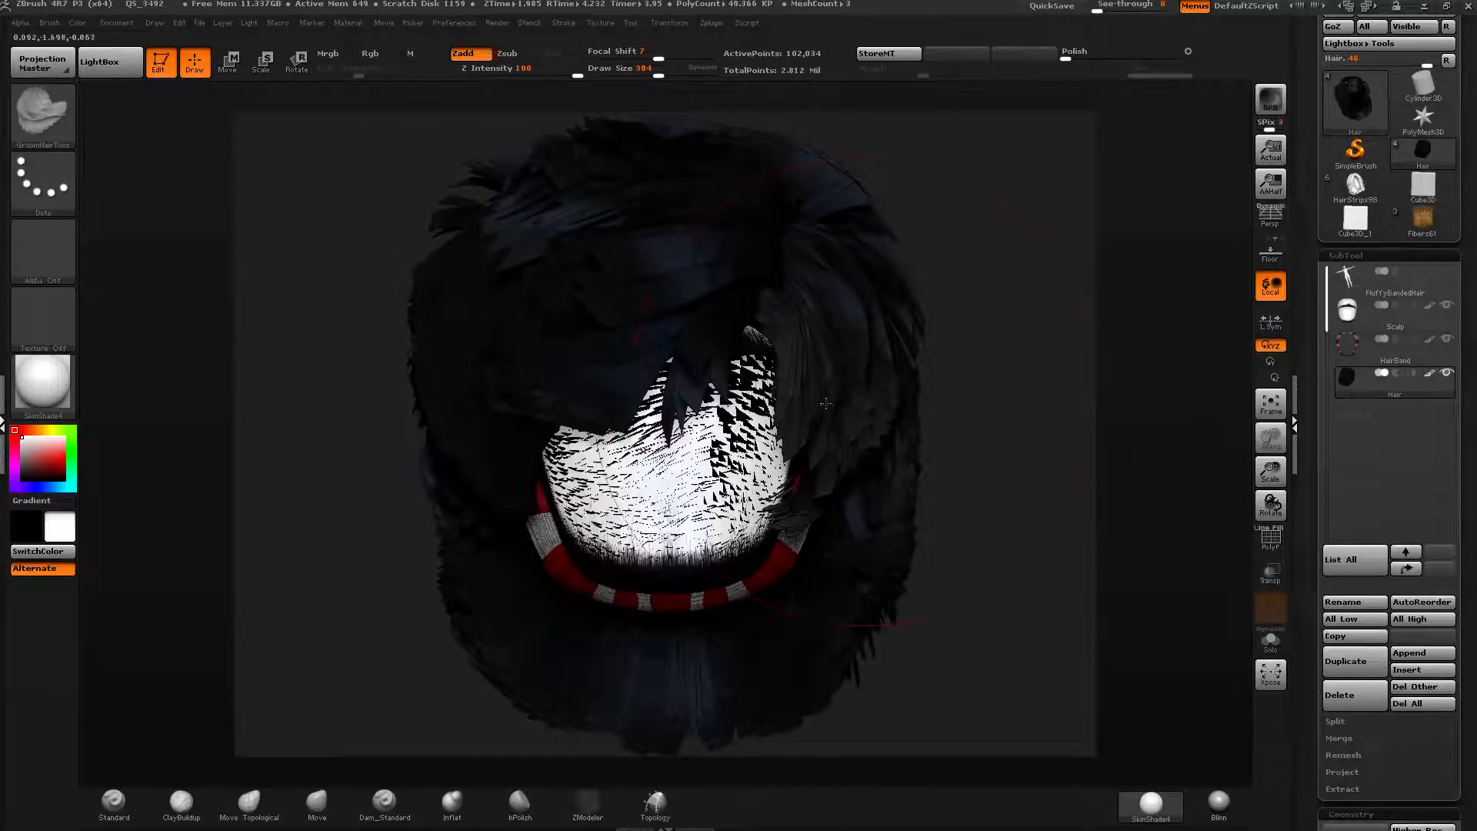
left_click_drag(966, 339, 1093, 347, "shift")
left_click(1447, 270)
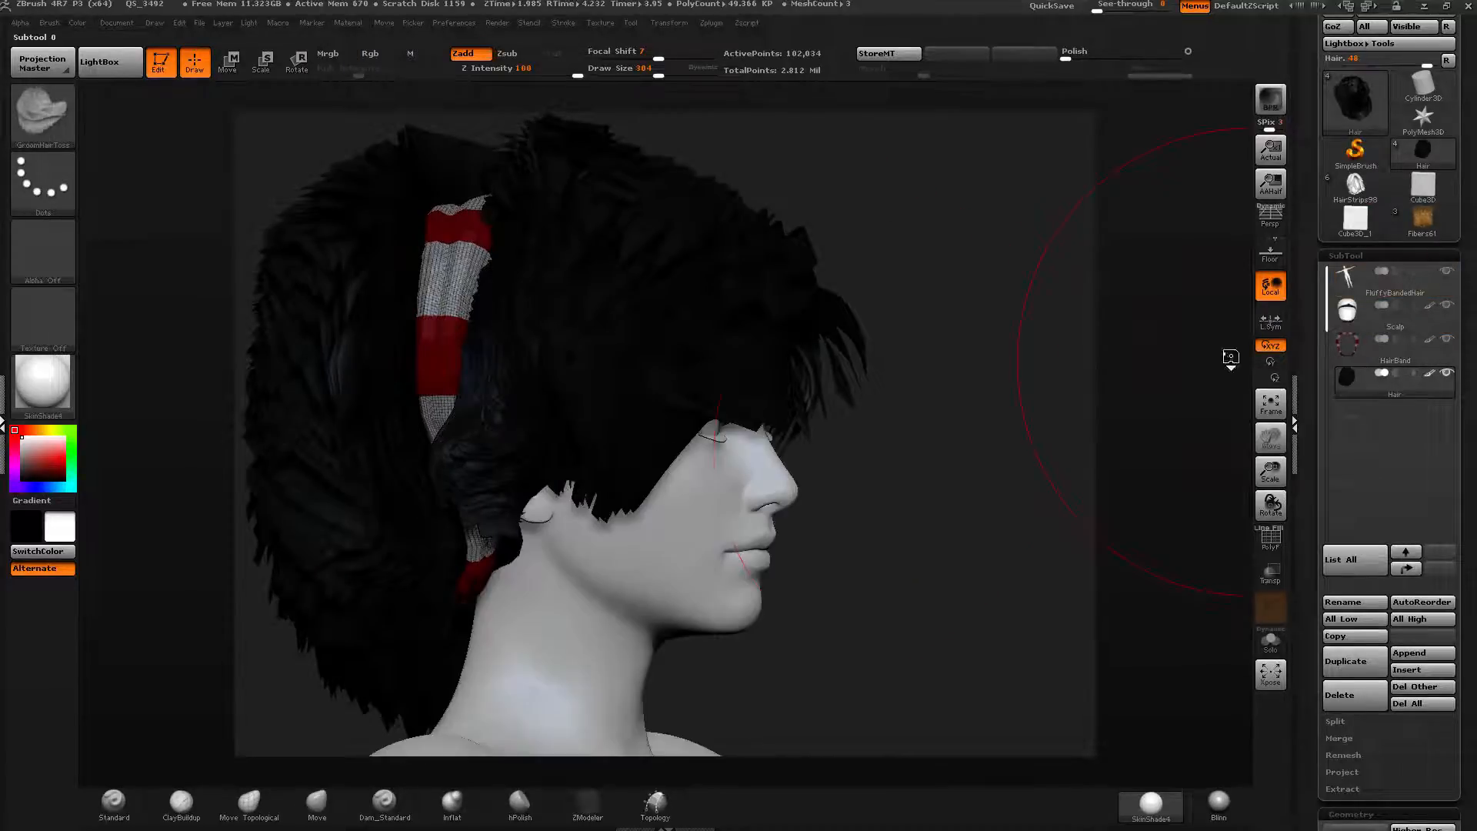
mouse_move(983, 444)
right_mouse_down("alt")
mouse_move(1085, 445)
mouse_move(1073, 347)
right_mouse_up("alt")
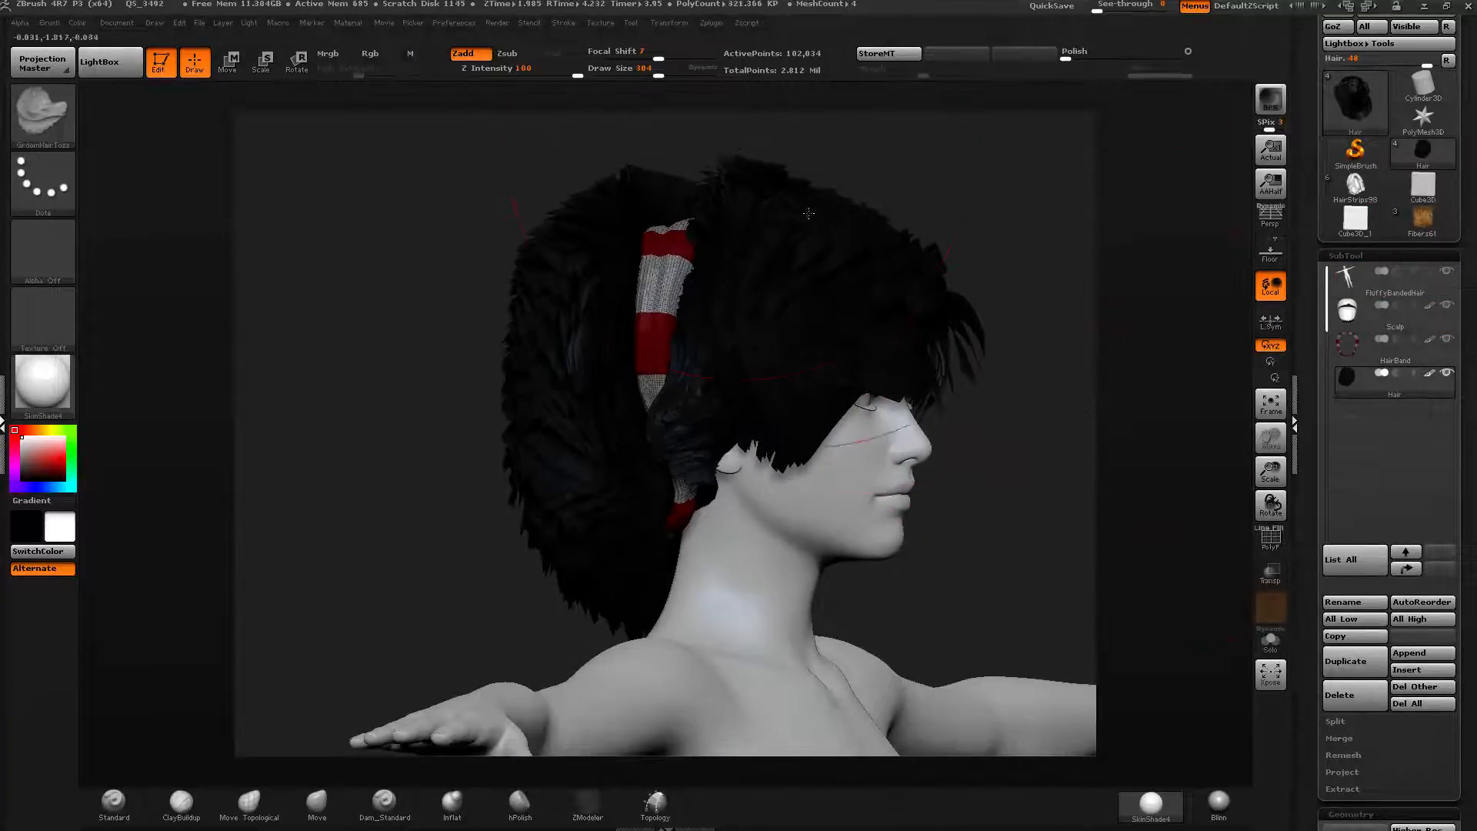
left_click_drag(658, 73, 611, 72)
mouse_move(1035, 277)
left_mouse_down()
mouse_move(897, 279)
mouse_move(1086, 274)
left_mouse_up()
Switch to DAZ Studio and load the Genesis 3 Female figure from the content library.
key("alt+Tab")
key("alt+Tab")
key("alt+Tab")
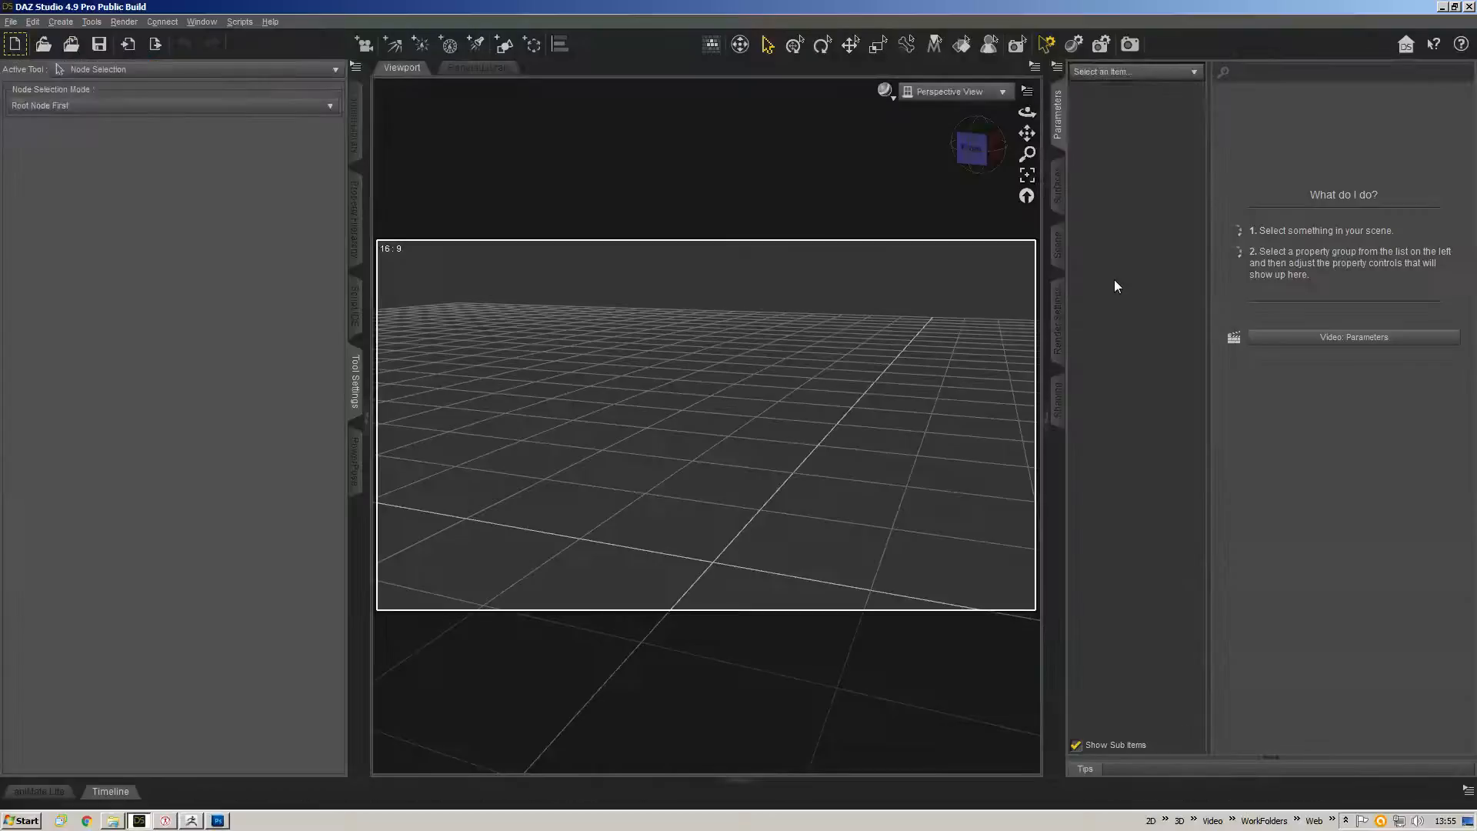
left_click(355, 120)
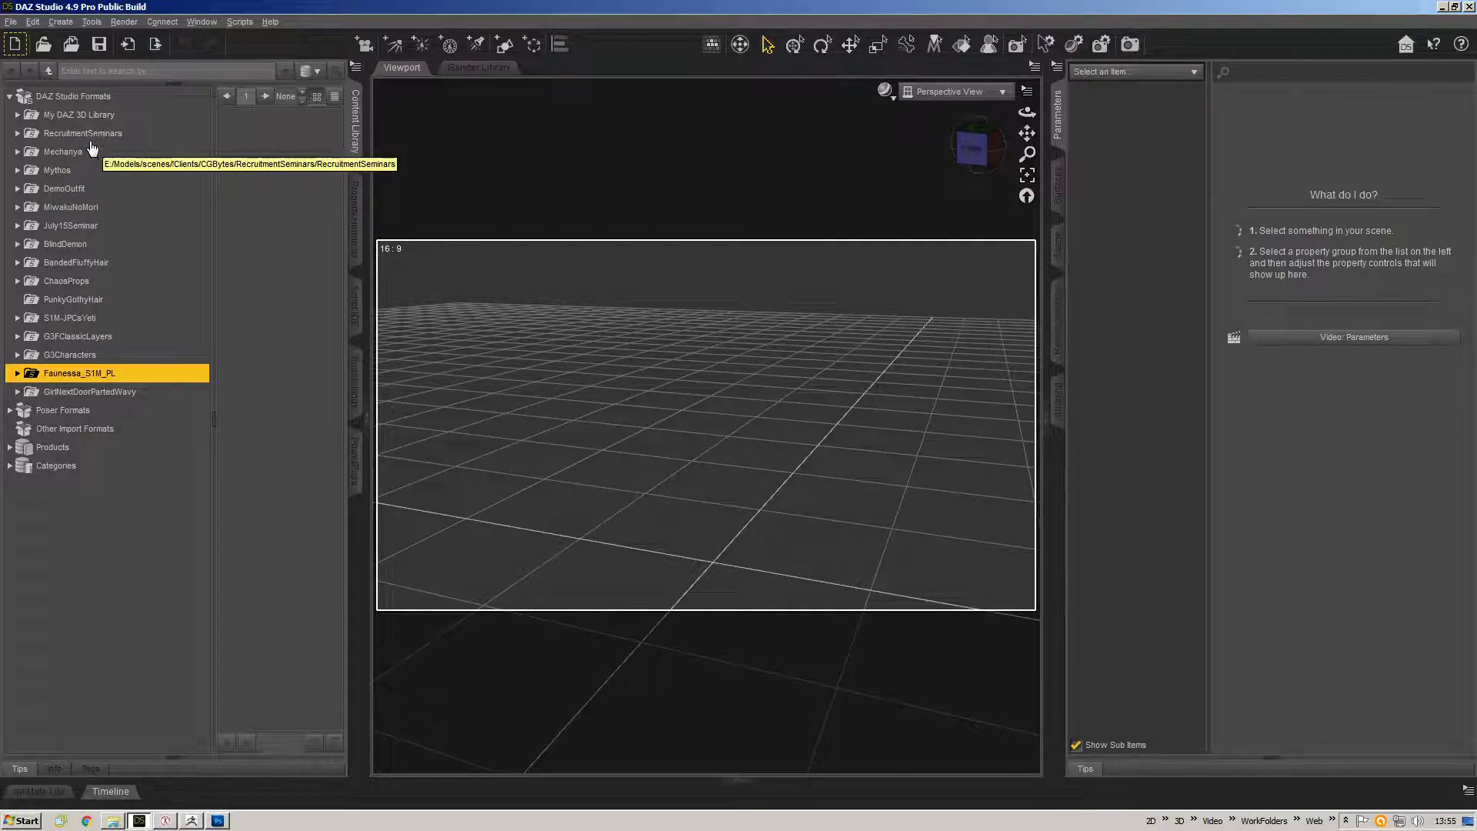
double_click(80, 115)
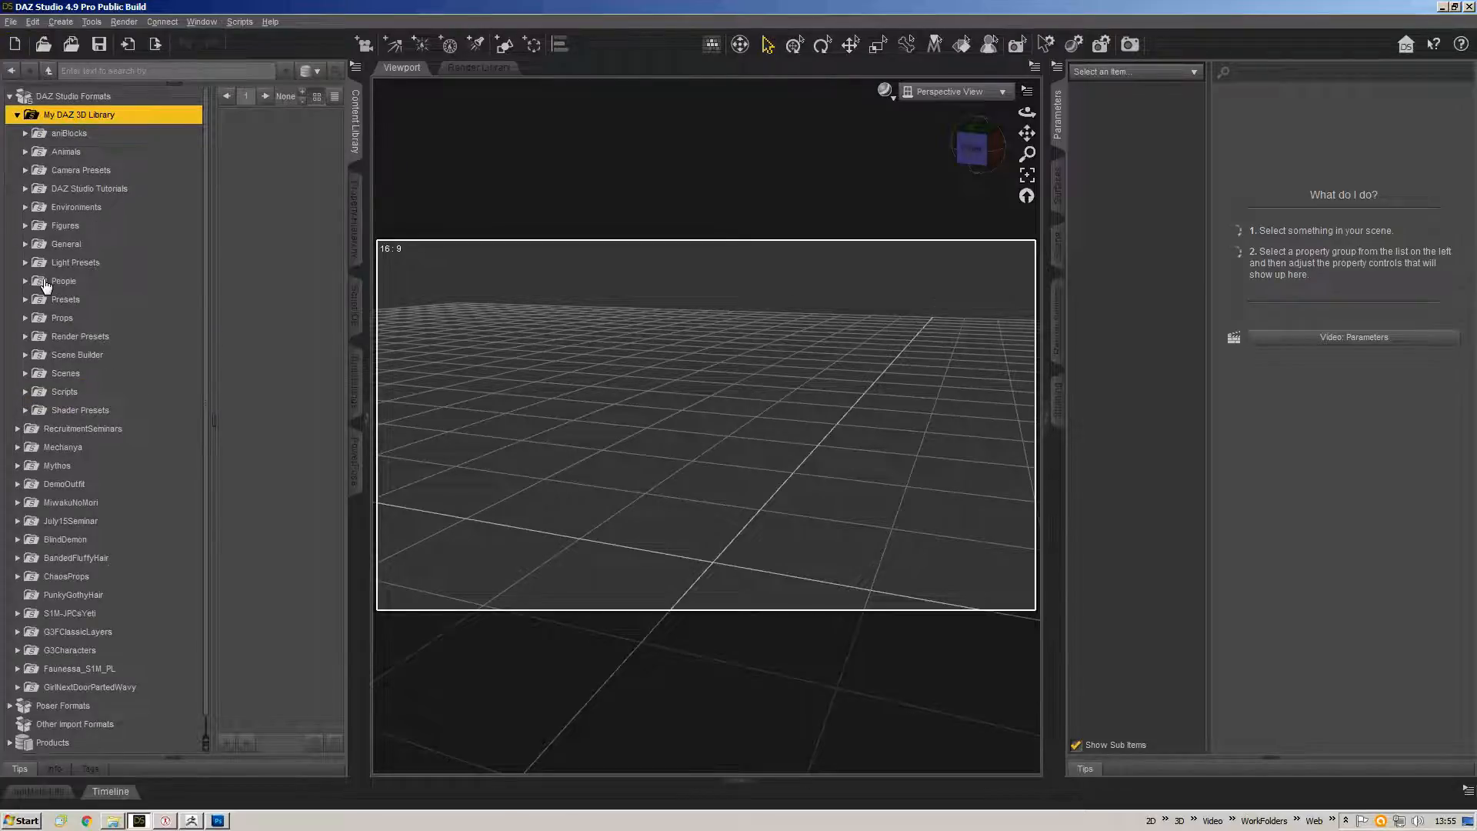
double_click(46, 281)
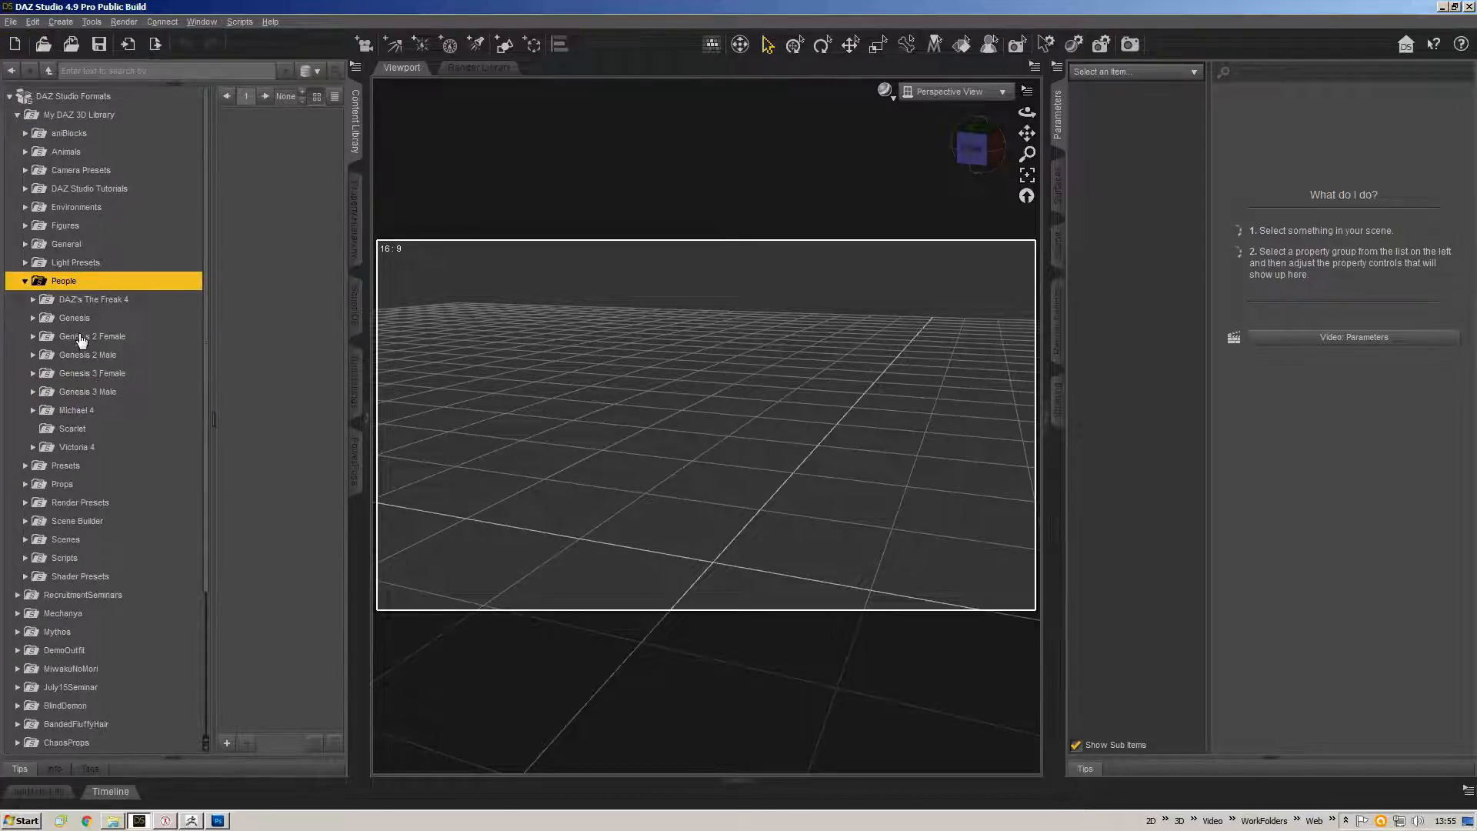
left_click(95, 375)
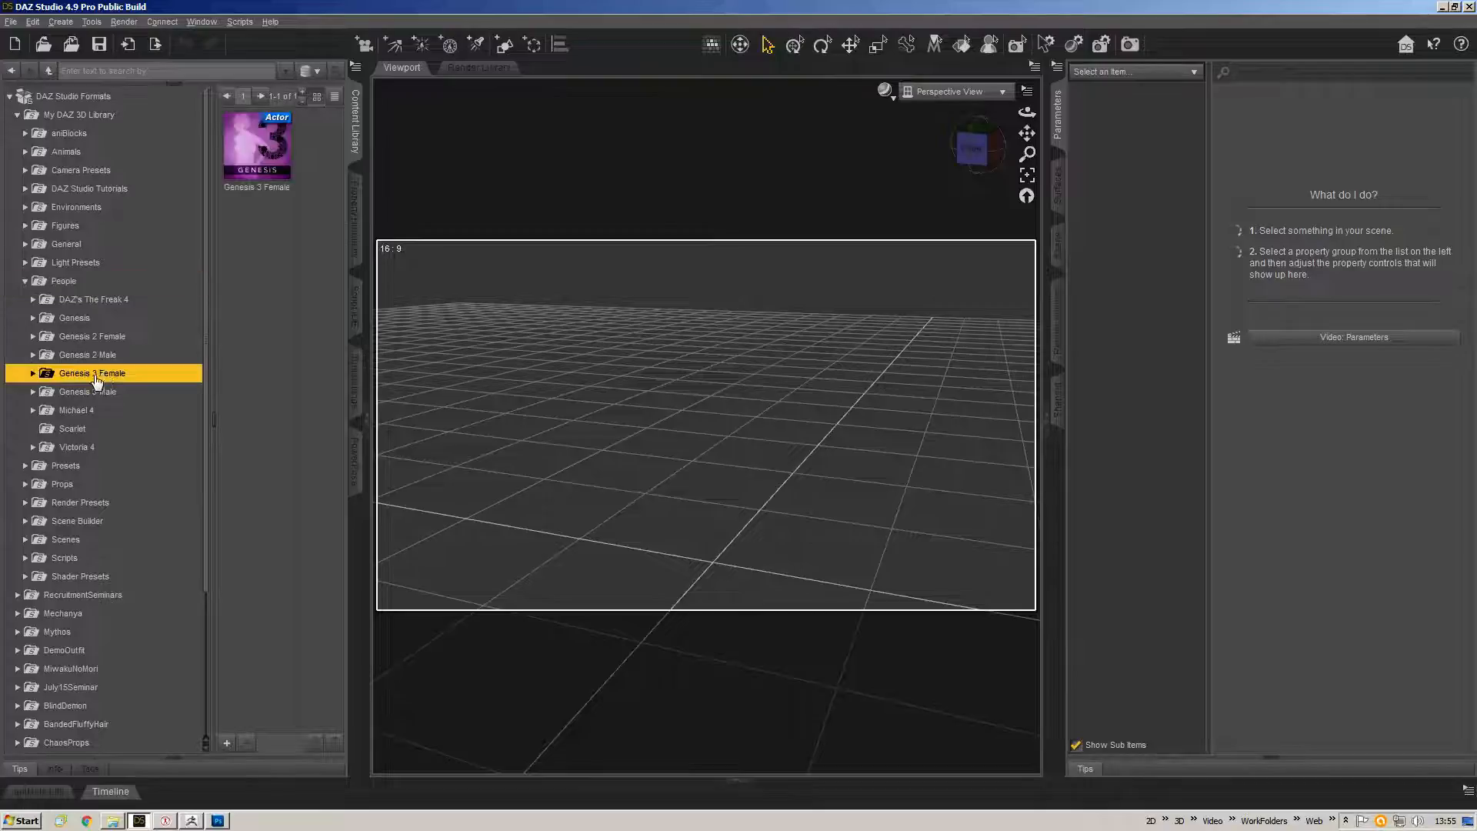
left_click(258, 150)
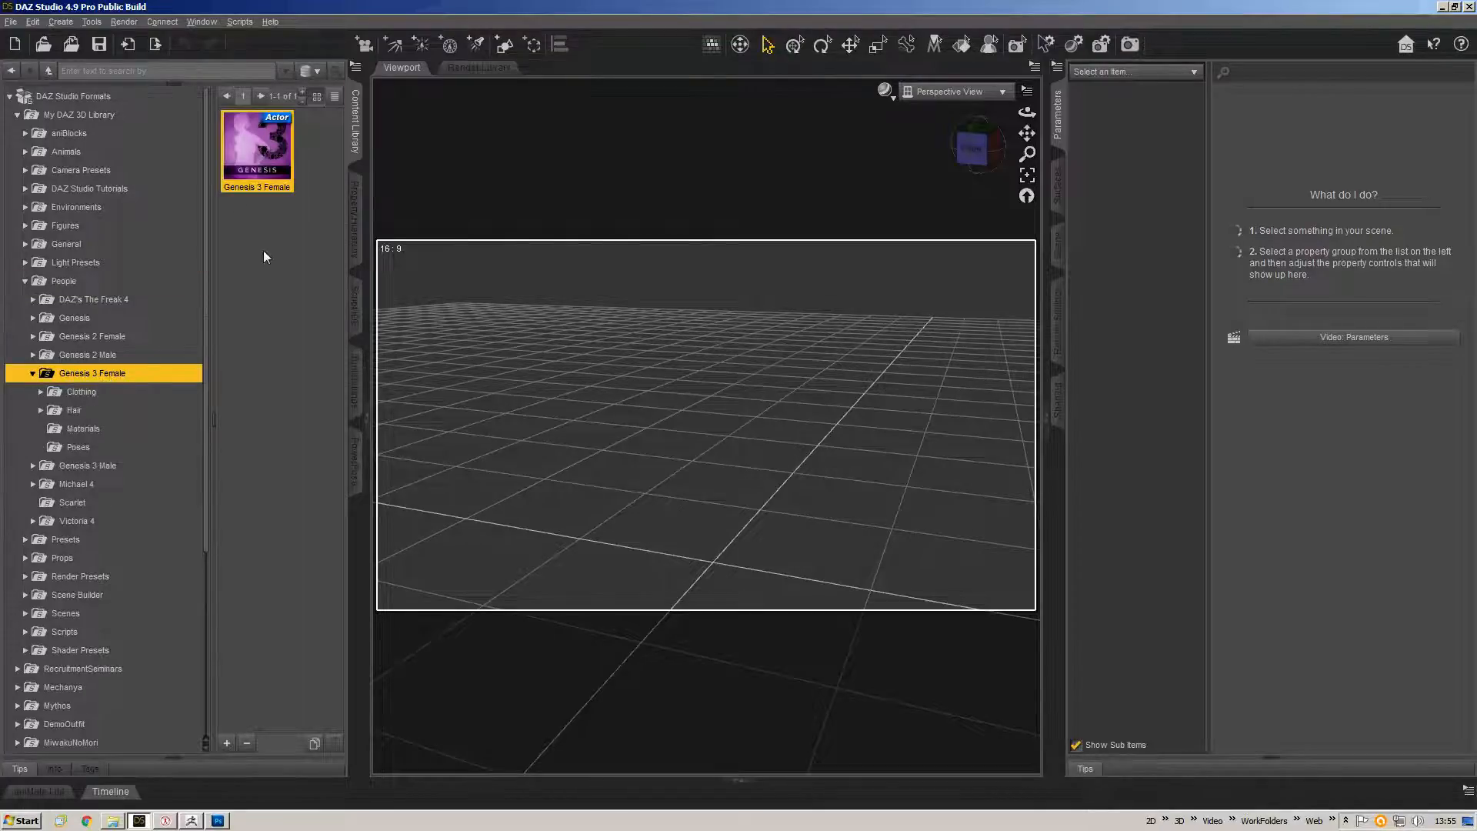
double_click(258, 151)
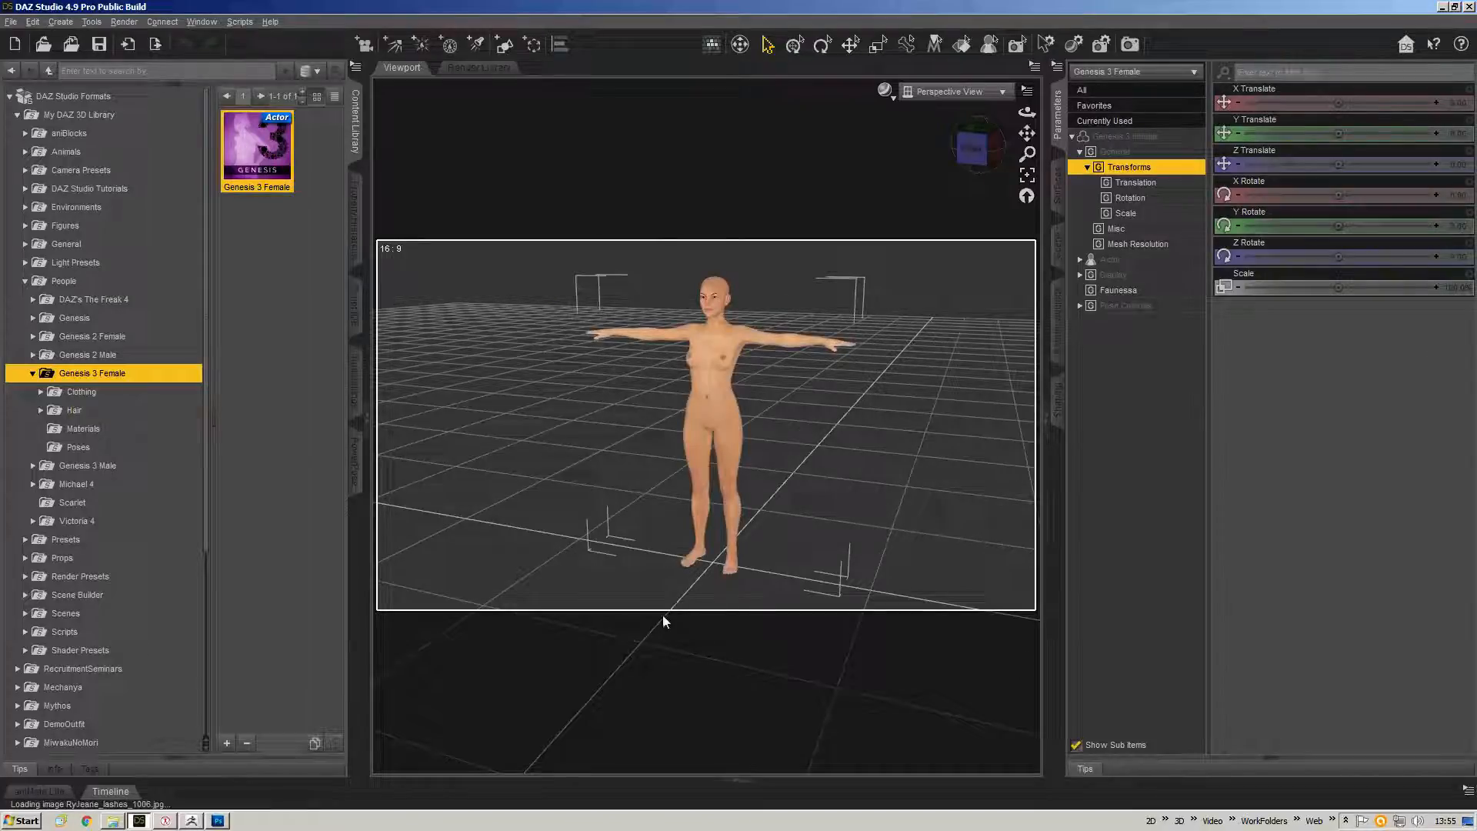
Browse the BandedFluffyHair folder to Genesis 3 Female hair and apply the BandedFluffyHair preset to the figure.
scroll(100, 432, "down", 2)
scroll(64, 231, "up", 2)
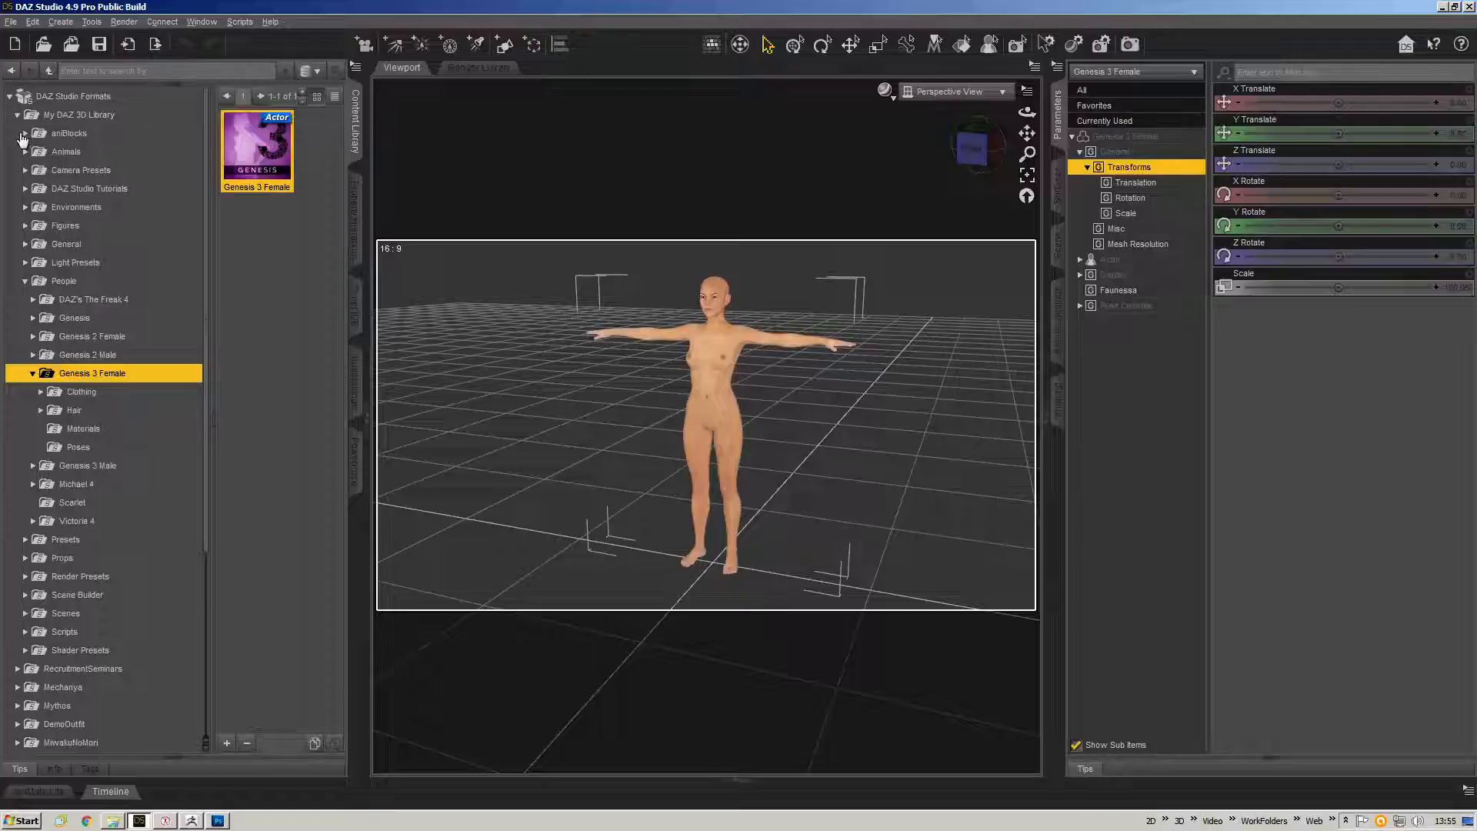
left_click(18, 116)
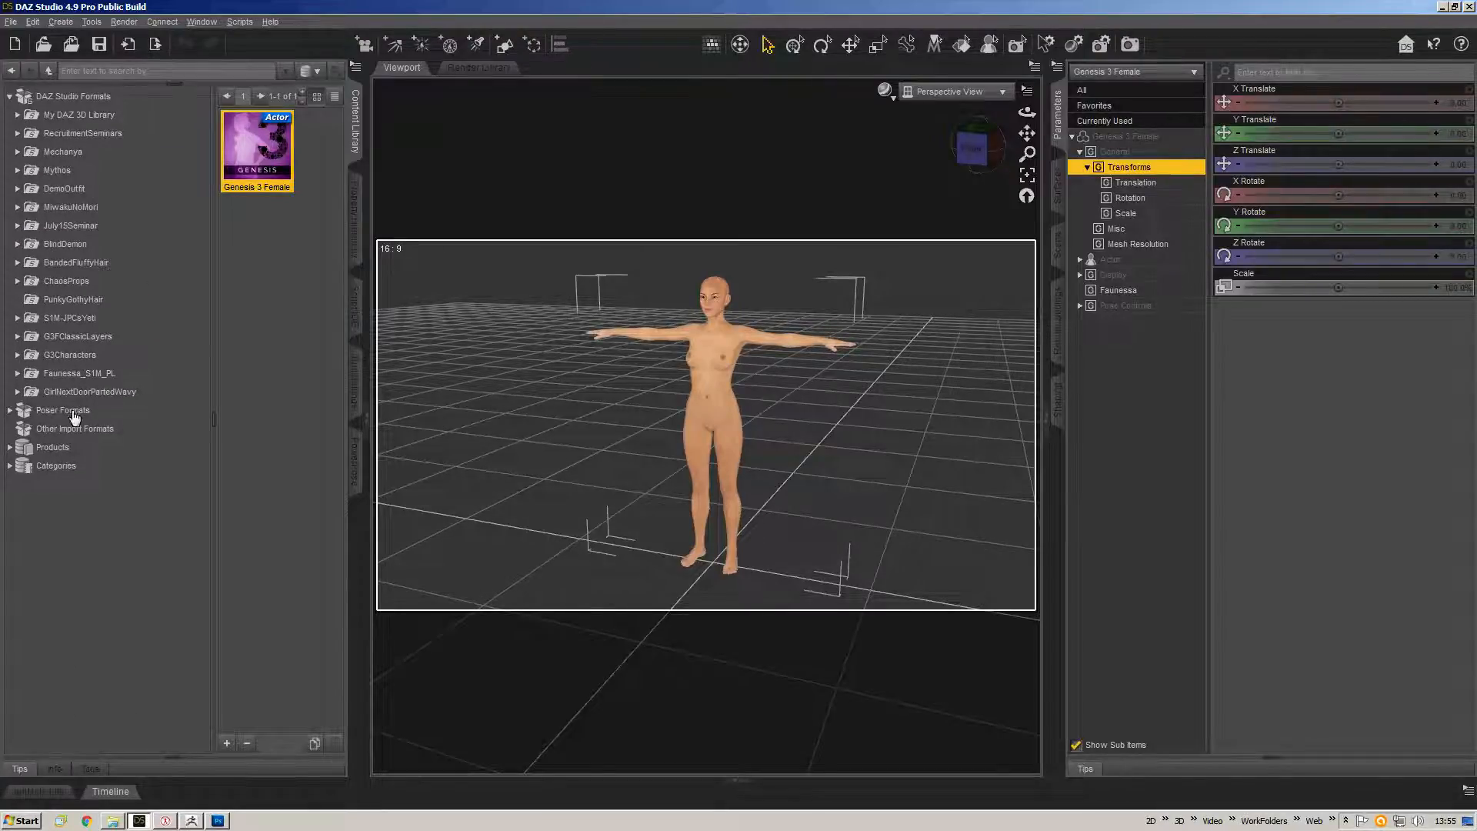
left_click(77, 300)
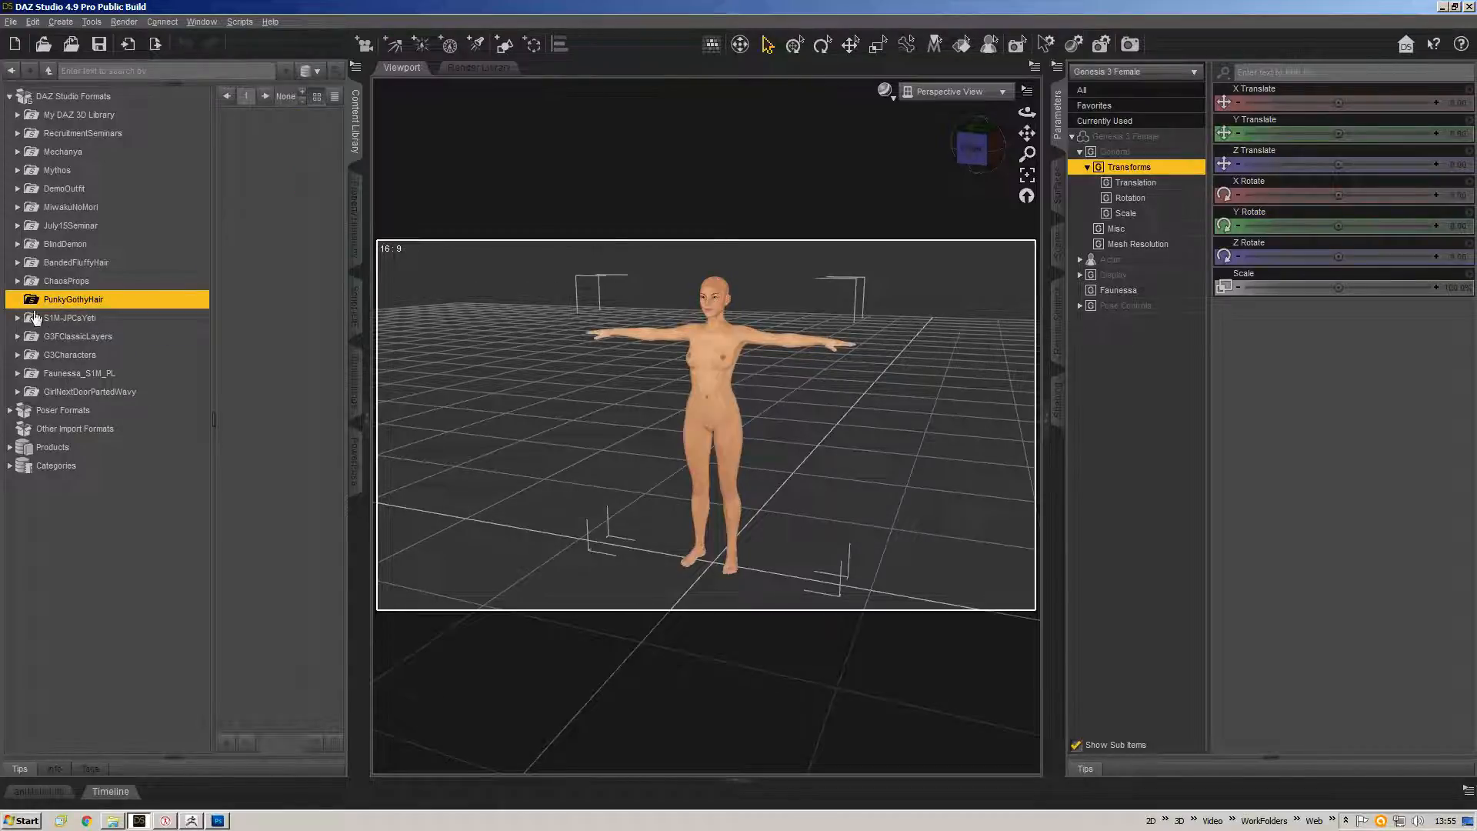
left_click(47, 282)
left_click(75, 300)
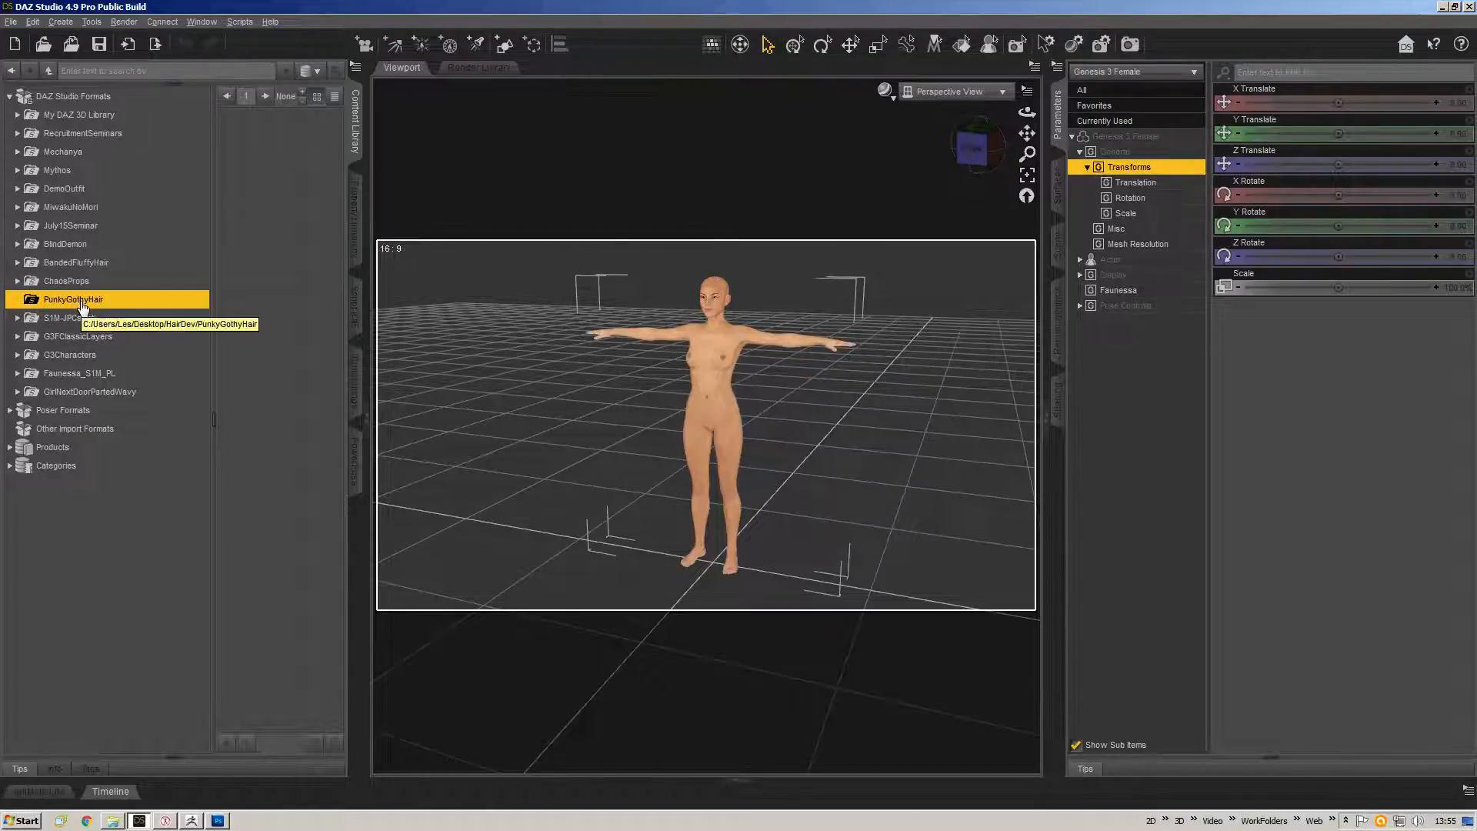
double_click(76, 266)
left_click(77, 283)
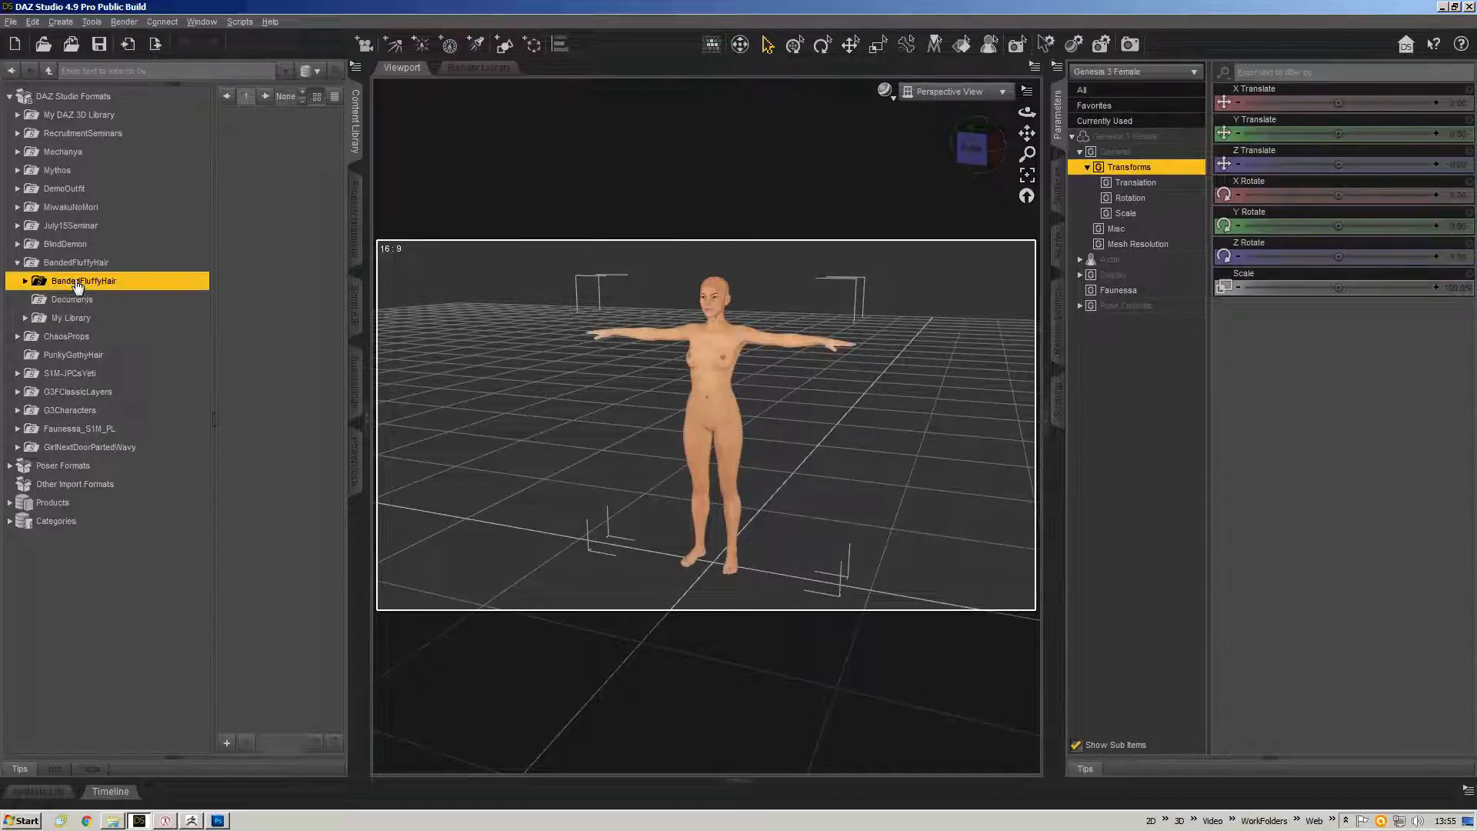
double_click(83, 286)
double_click(70, 300)
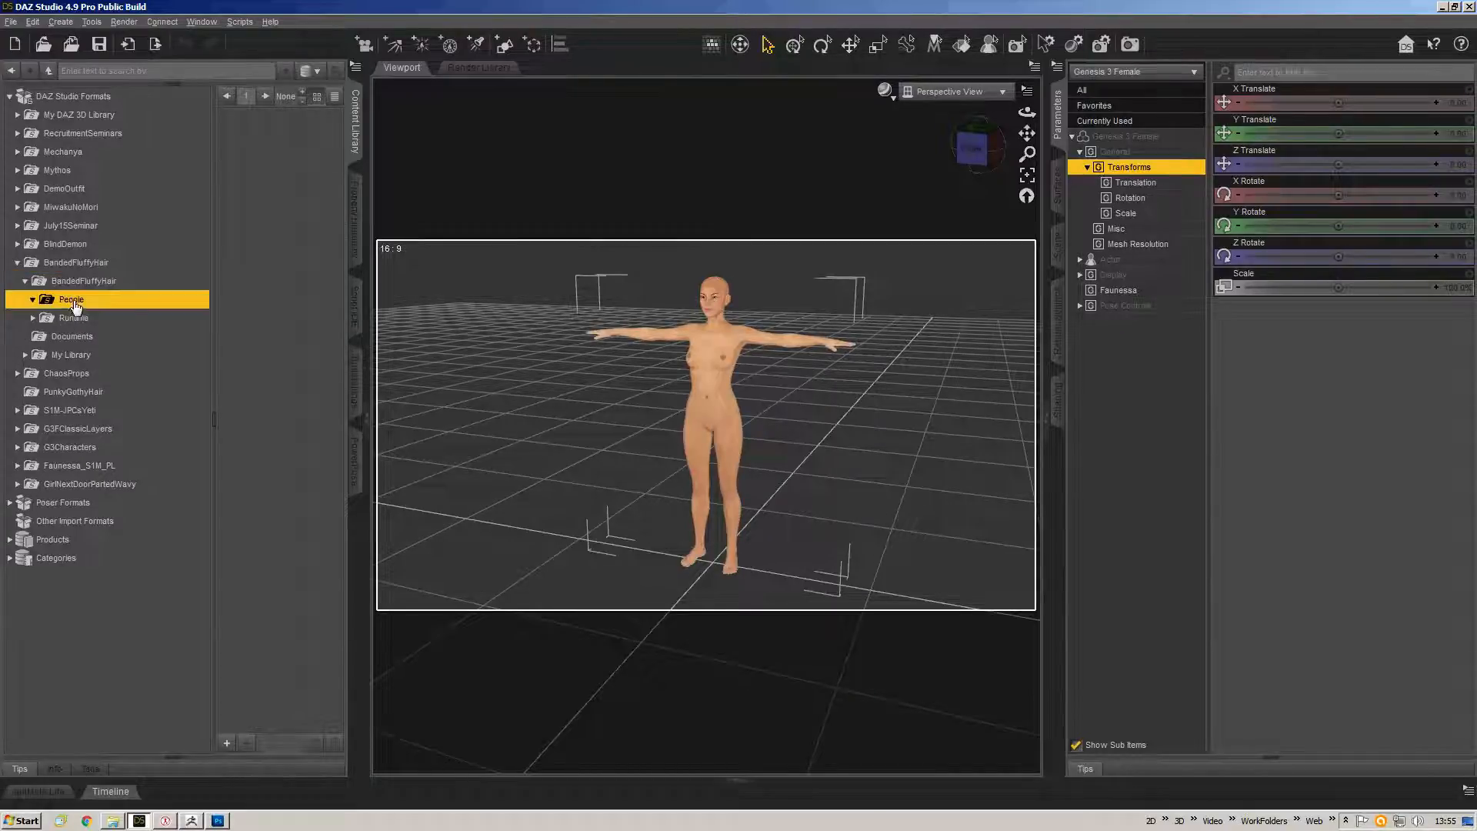
double_click(94, 318)
left_click(94, 338)
left_click(90, 358)
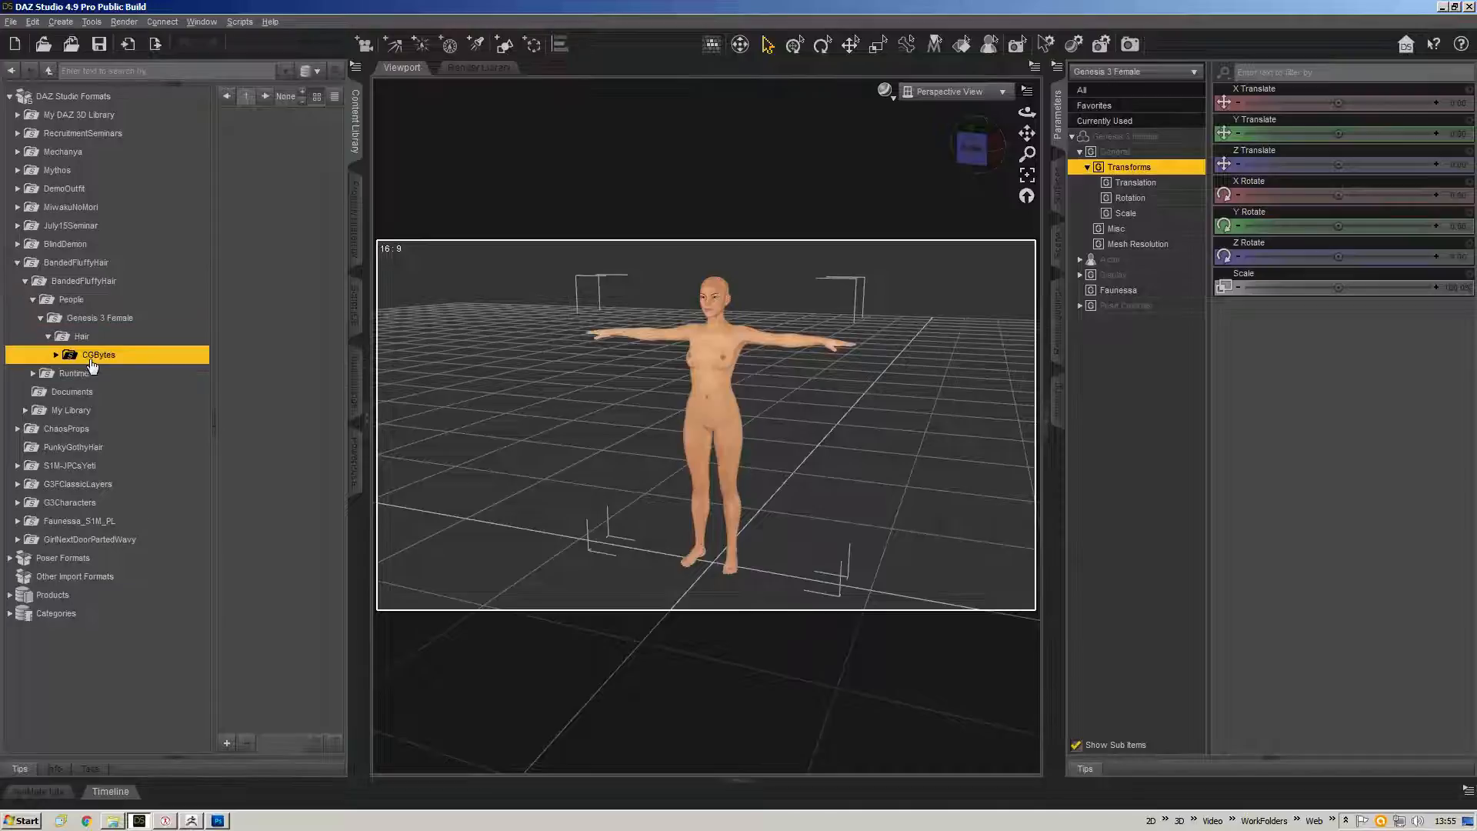
double_click(97, 355)
left_click(107, 374)
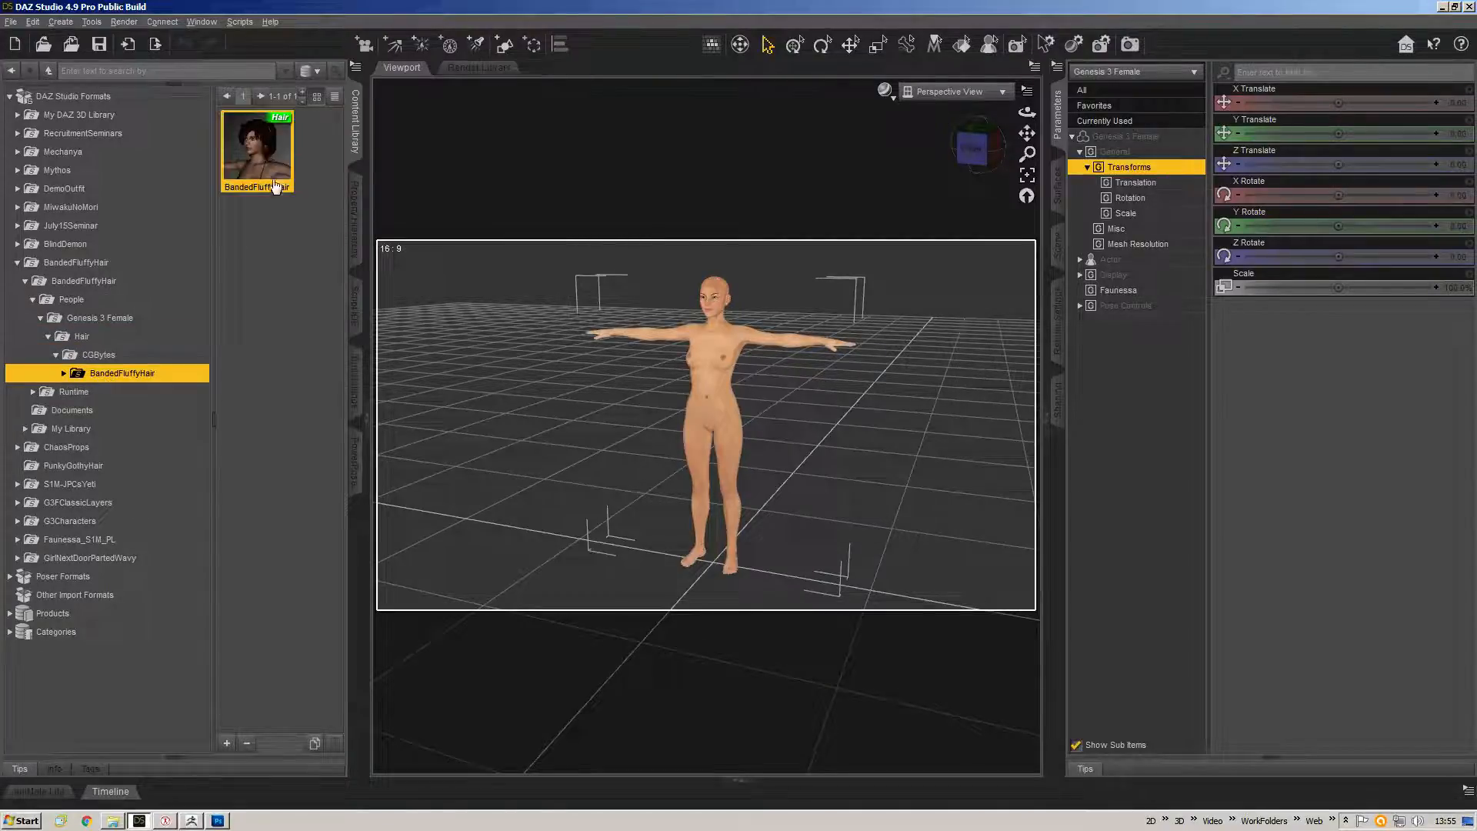
left_click_drag(452, 245, 714, 289)
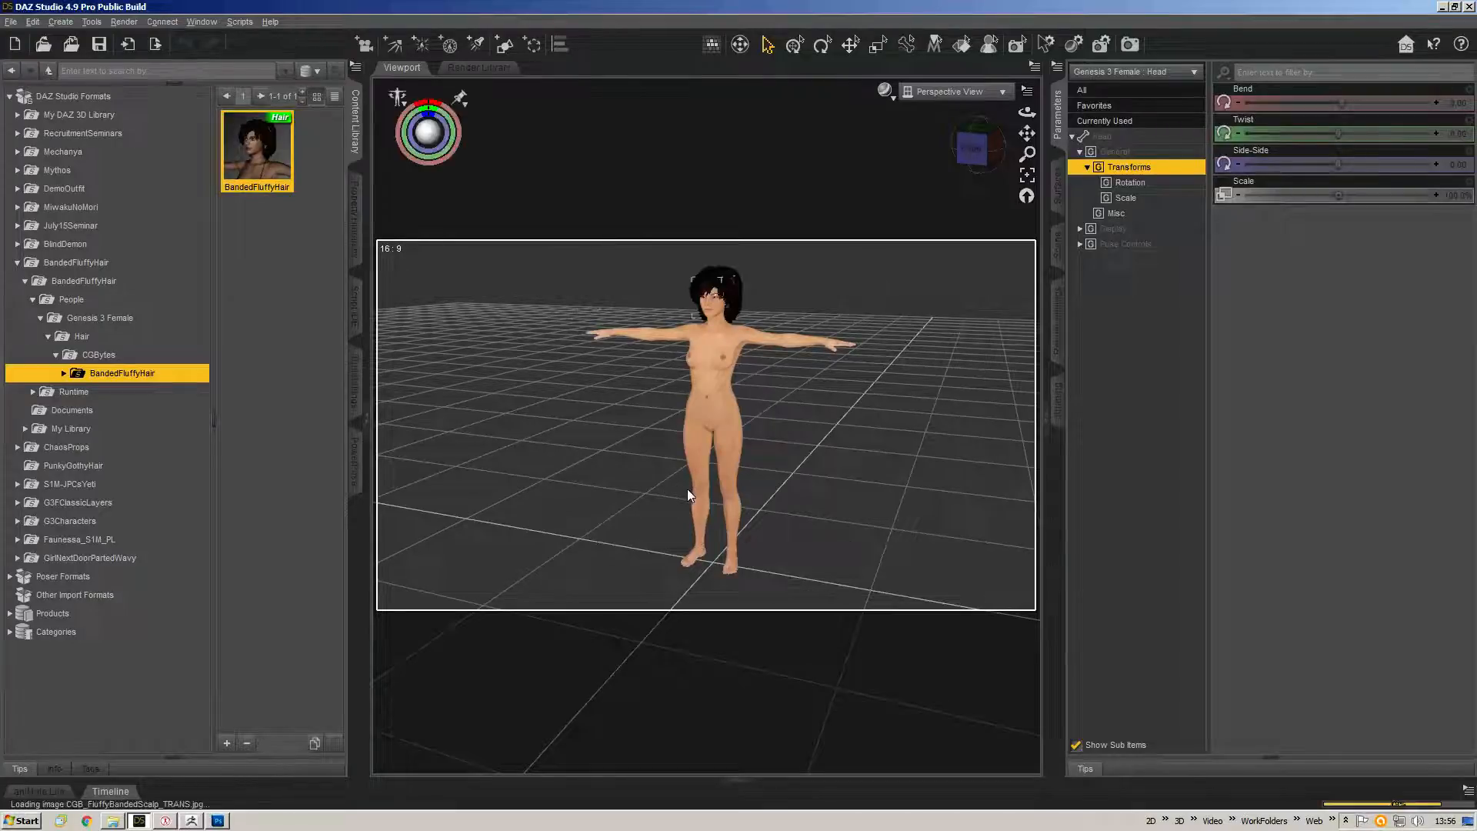
Zoom in on the figure's head to inspect the applied hair.
scroll(772, 288, "up", 5)
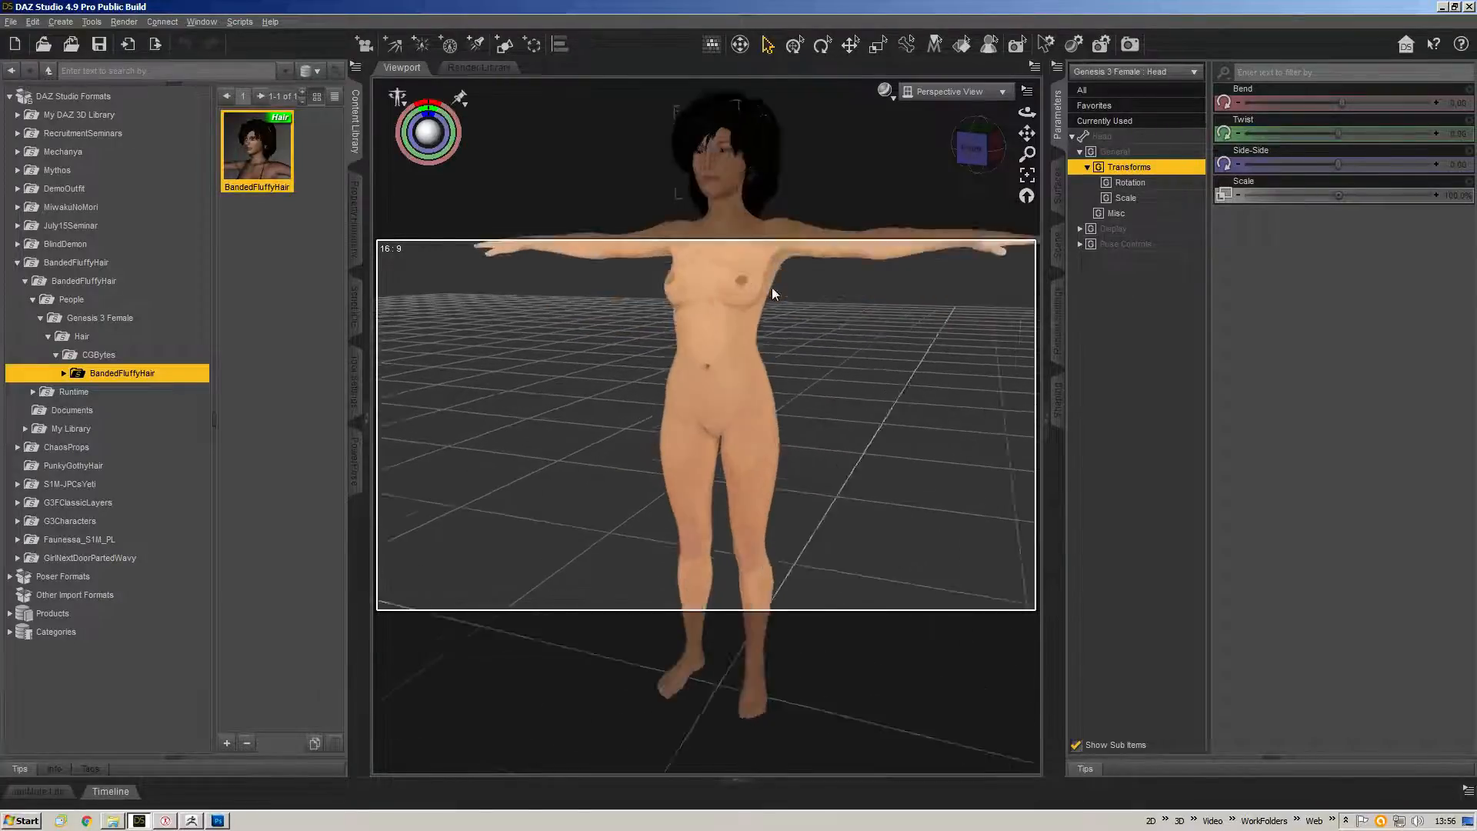
left_click_drag(1027, 133, 988, 458)
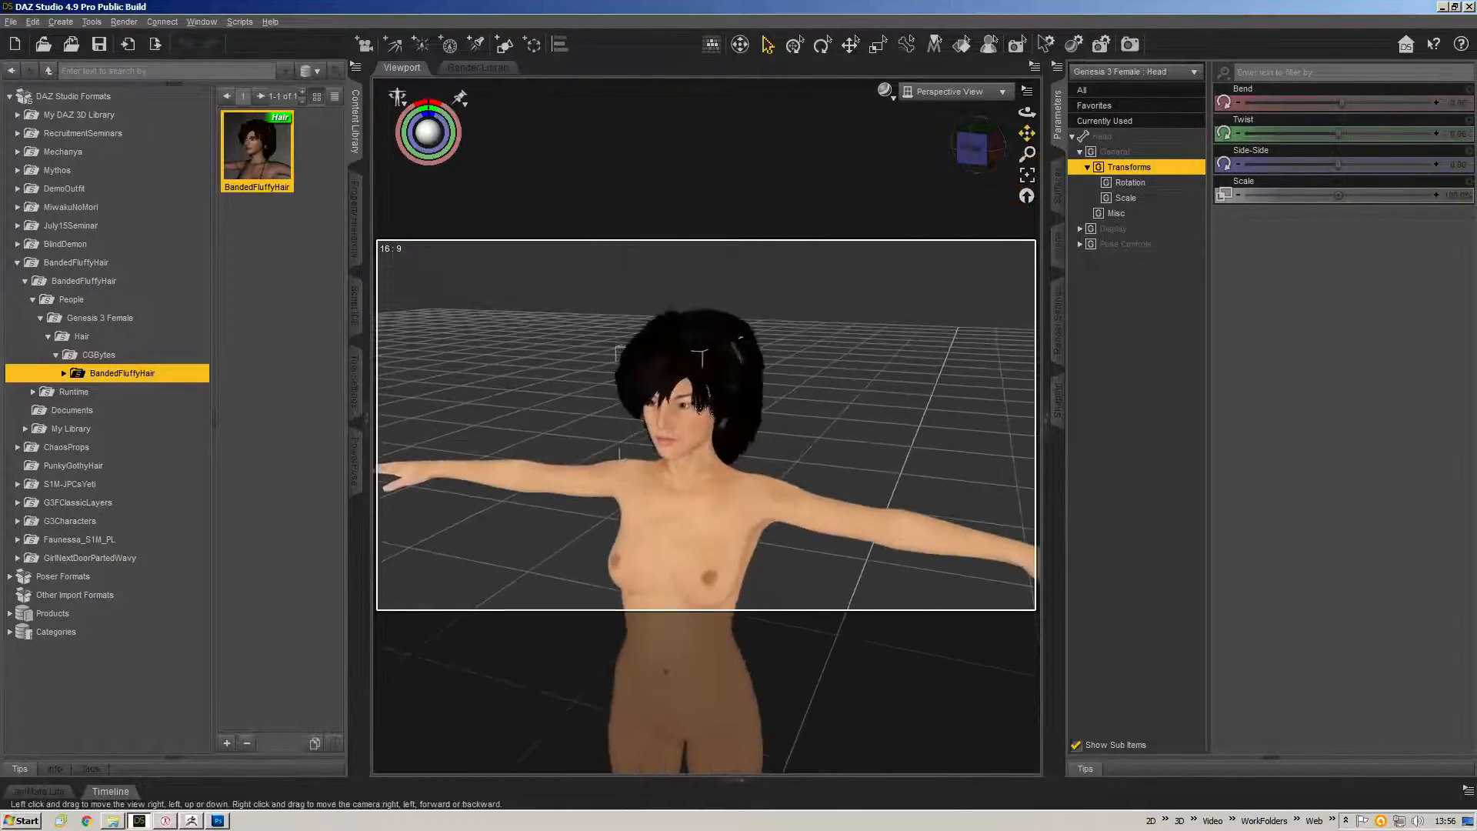
scroll(752, 495, "up", 5)
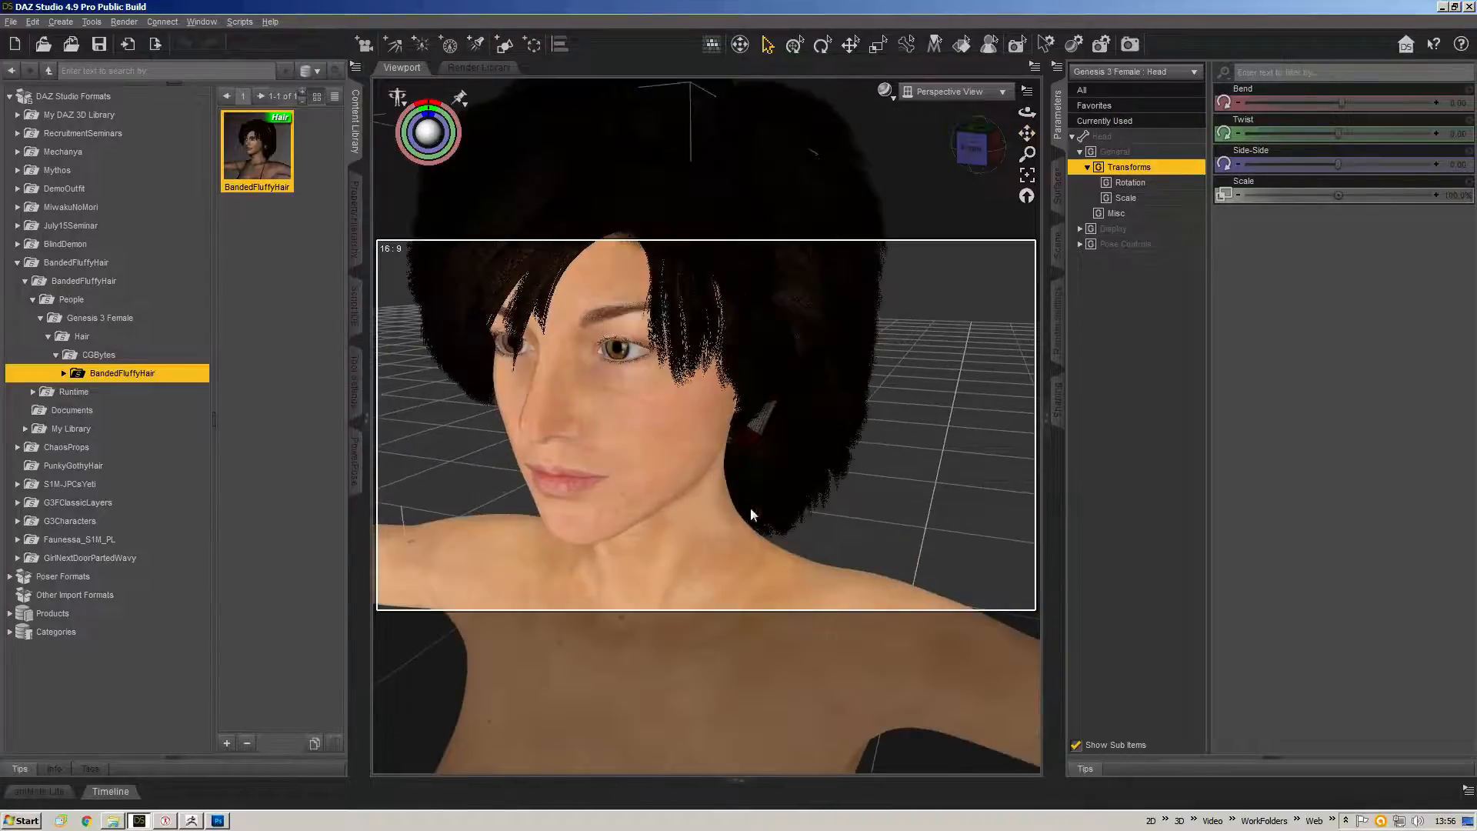
Select the BandedFluffyHair item in the scene and open its HairMovement parameters.
mouse_move(971, 150)
left_mouse_down()
mouse_move(985, 146)
mouse_move(947, 152)
left_mouse_up()
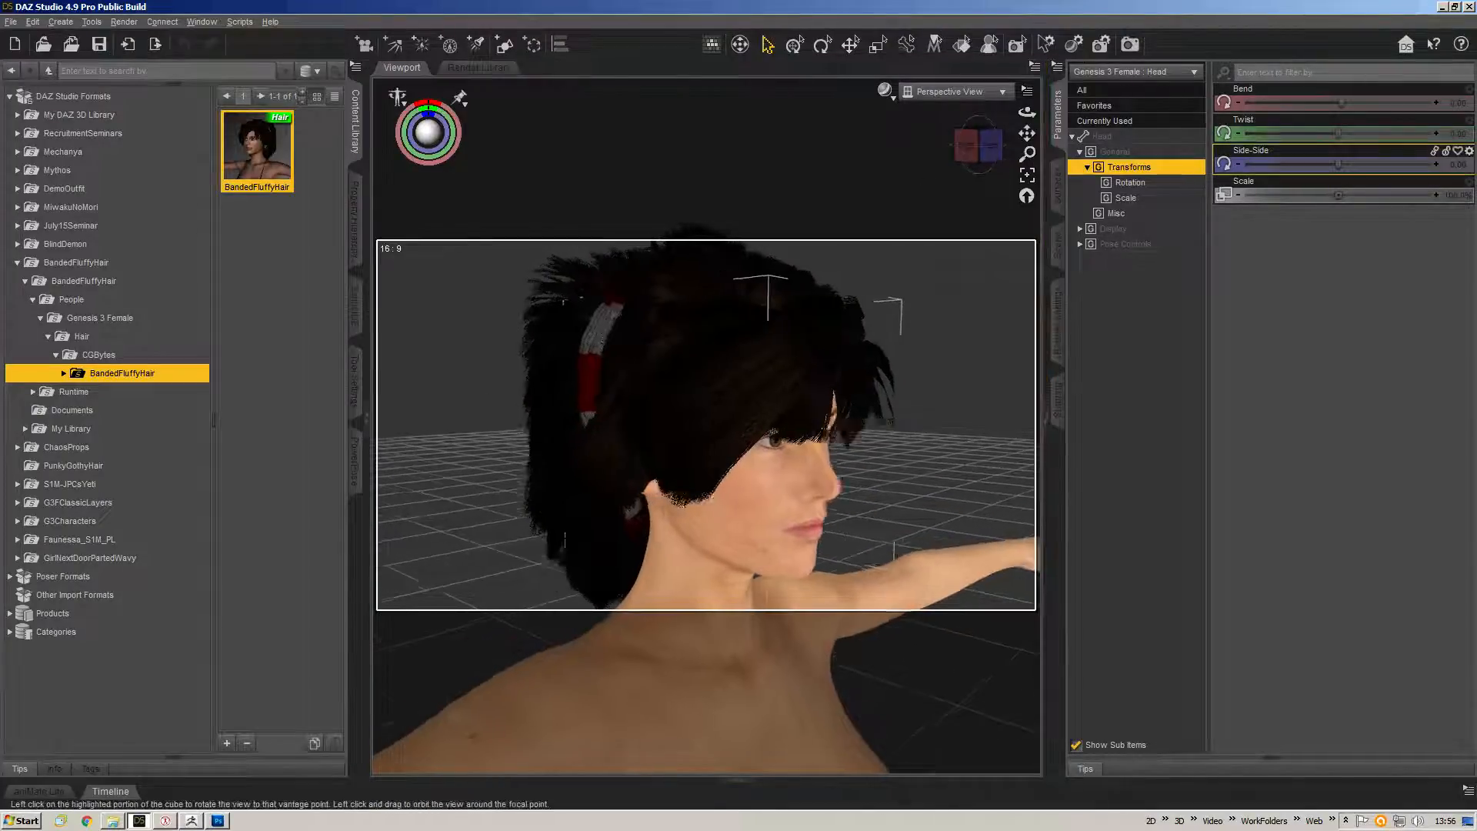
right_click(718, 284)
left_click(754, 298)
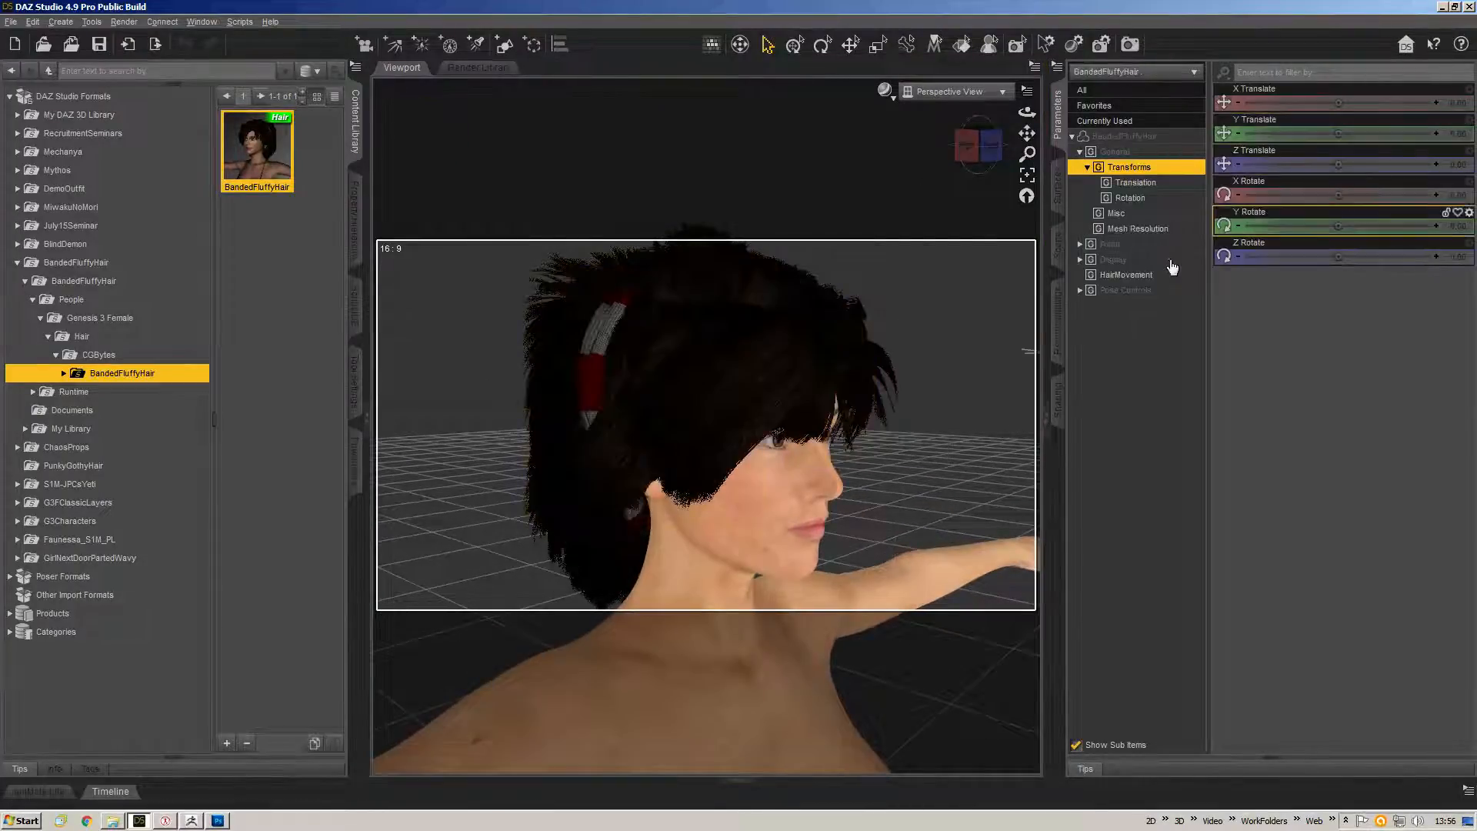
left_click(1147, 277)
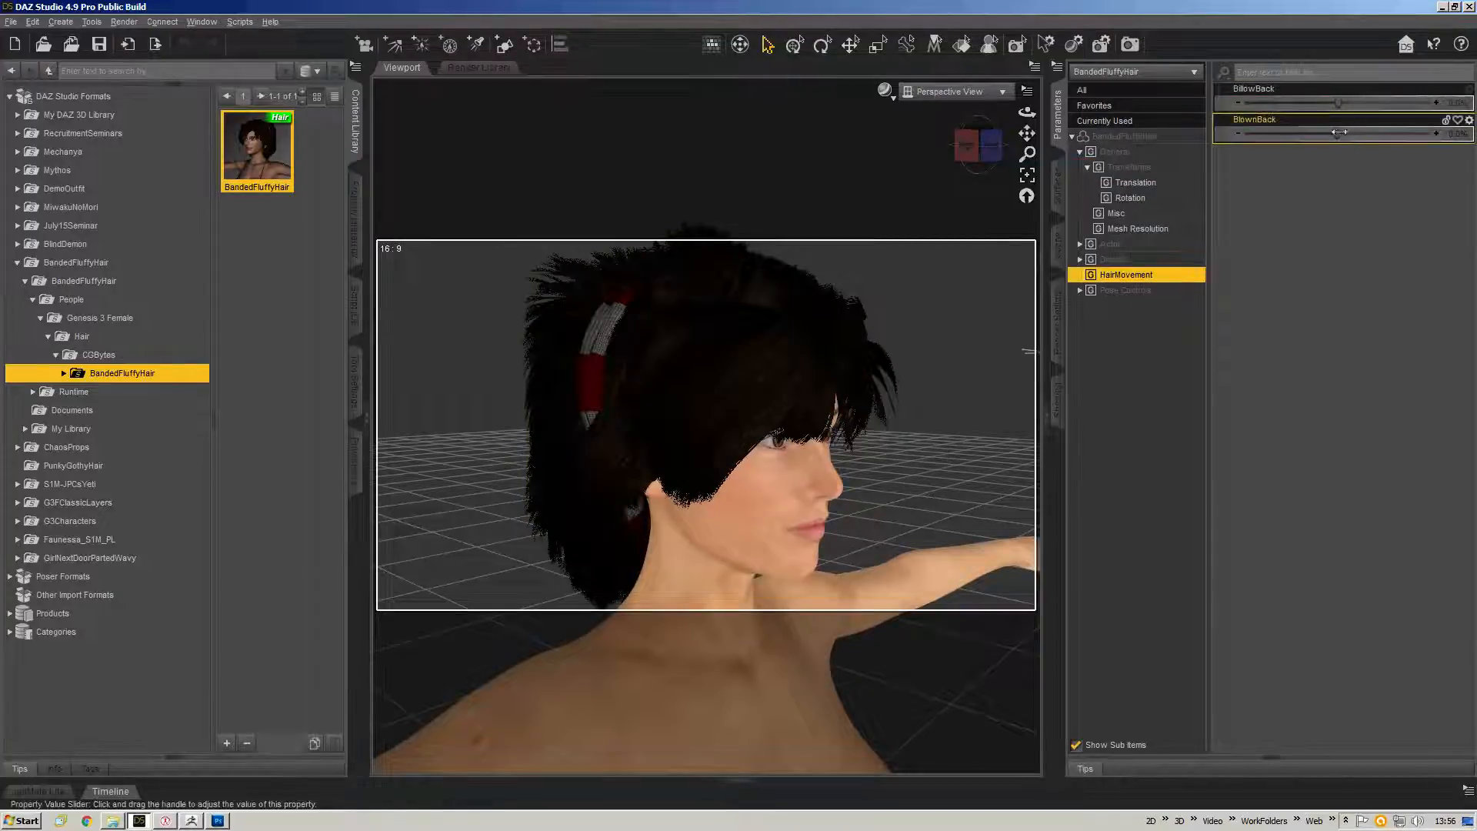
Preview the BlownBack and BillowBack hair morphs at full strength, undoing each one.
left_click_drag(1339, 133, 1427, 146)
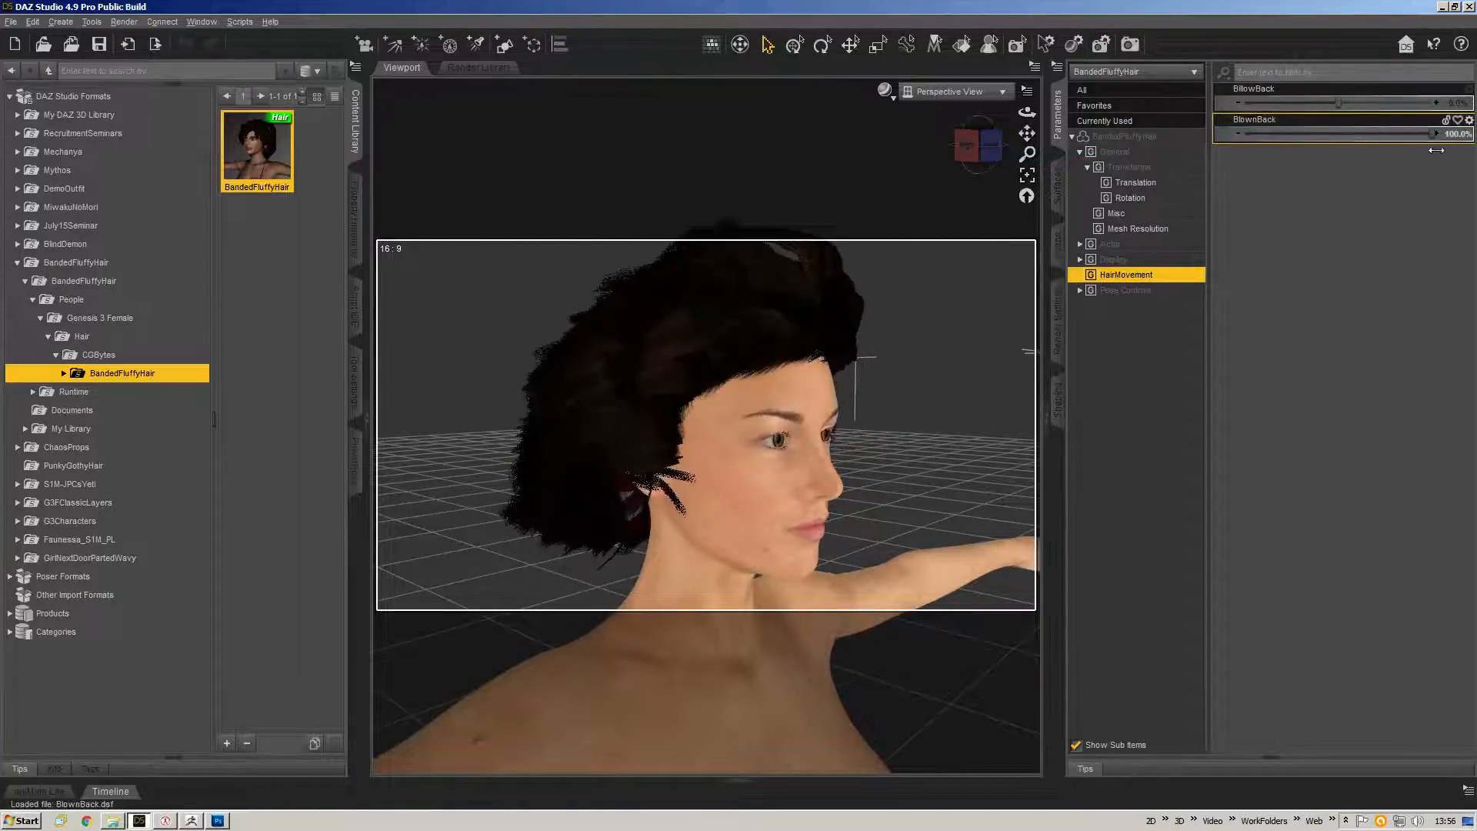
key("ctrl+z")
left_click_drag(1341, 98, 1429, 110)
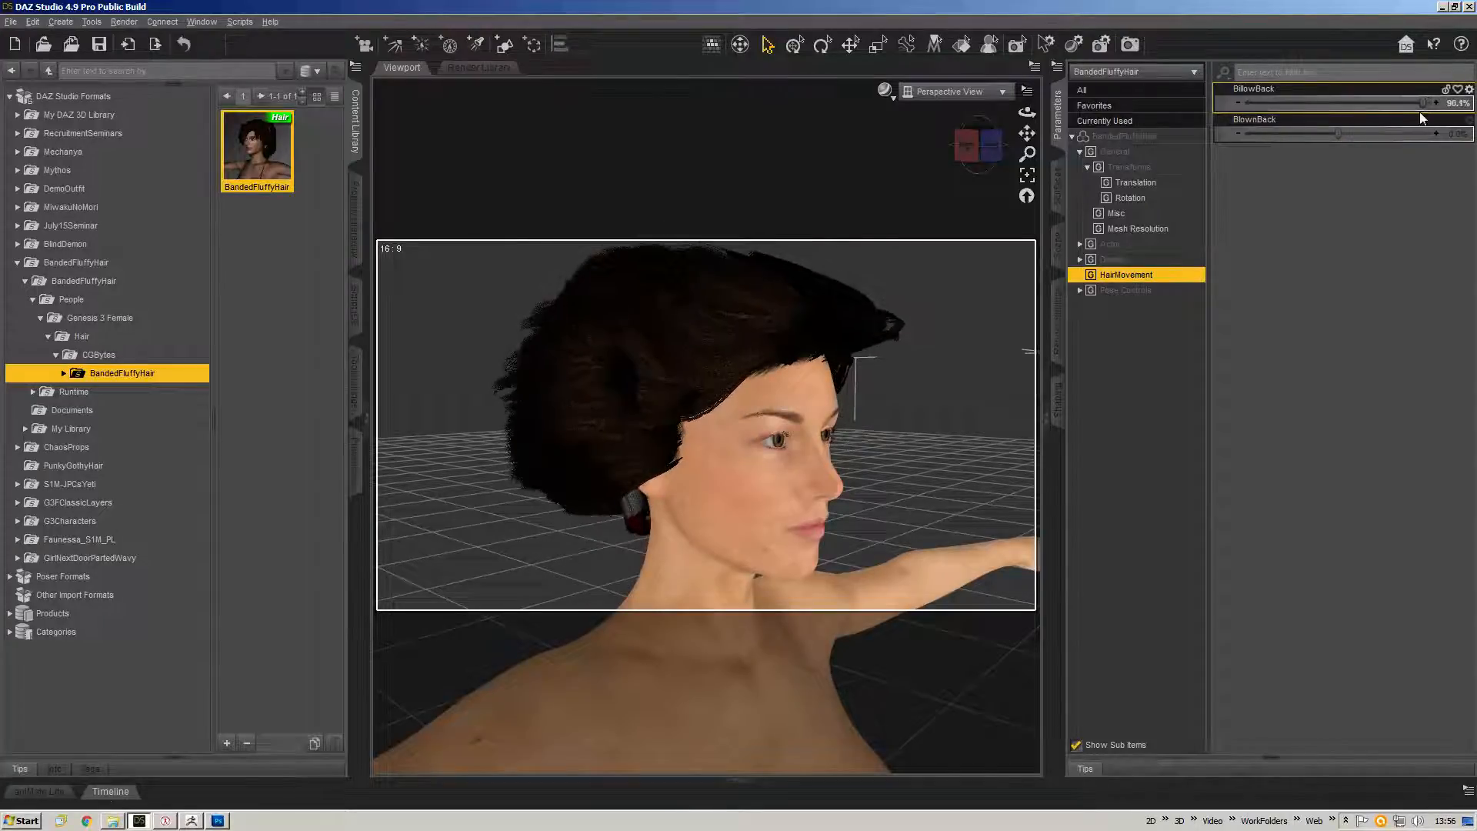
key("ctrl+z")
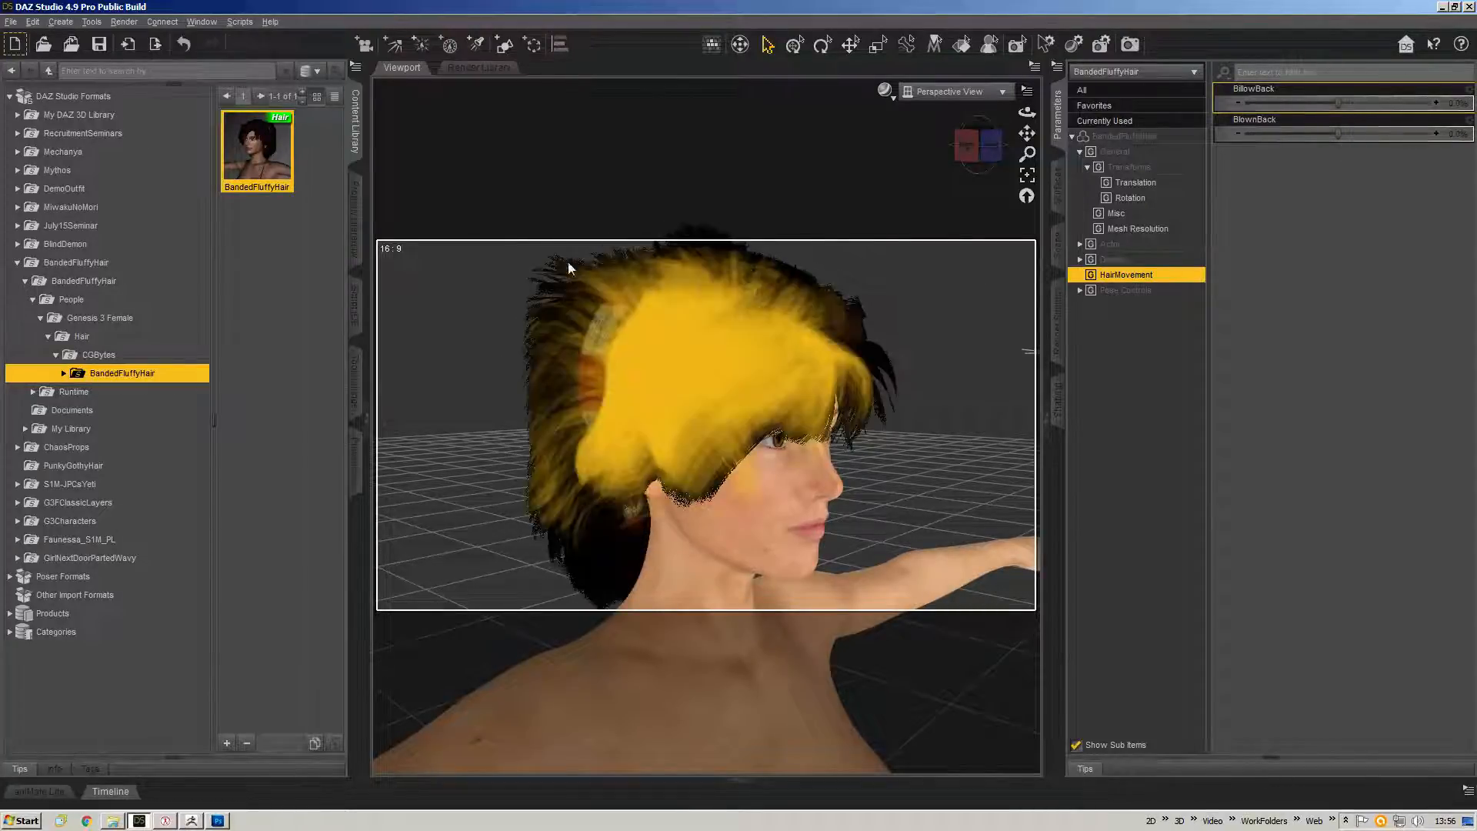
Switch back to ZBrush and view the hair model from the front.
mouse_move(979, 150)
left_mouse_down()
mouse_move(1005, 150)
mouse_move(971, 154)
left_mouse_up()
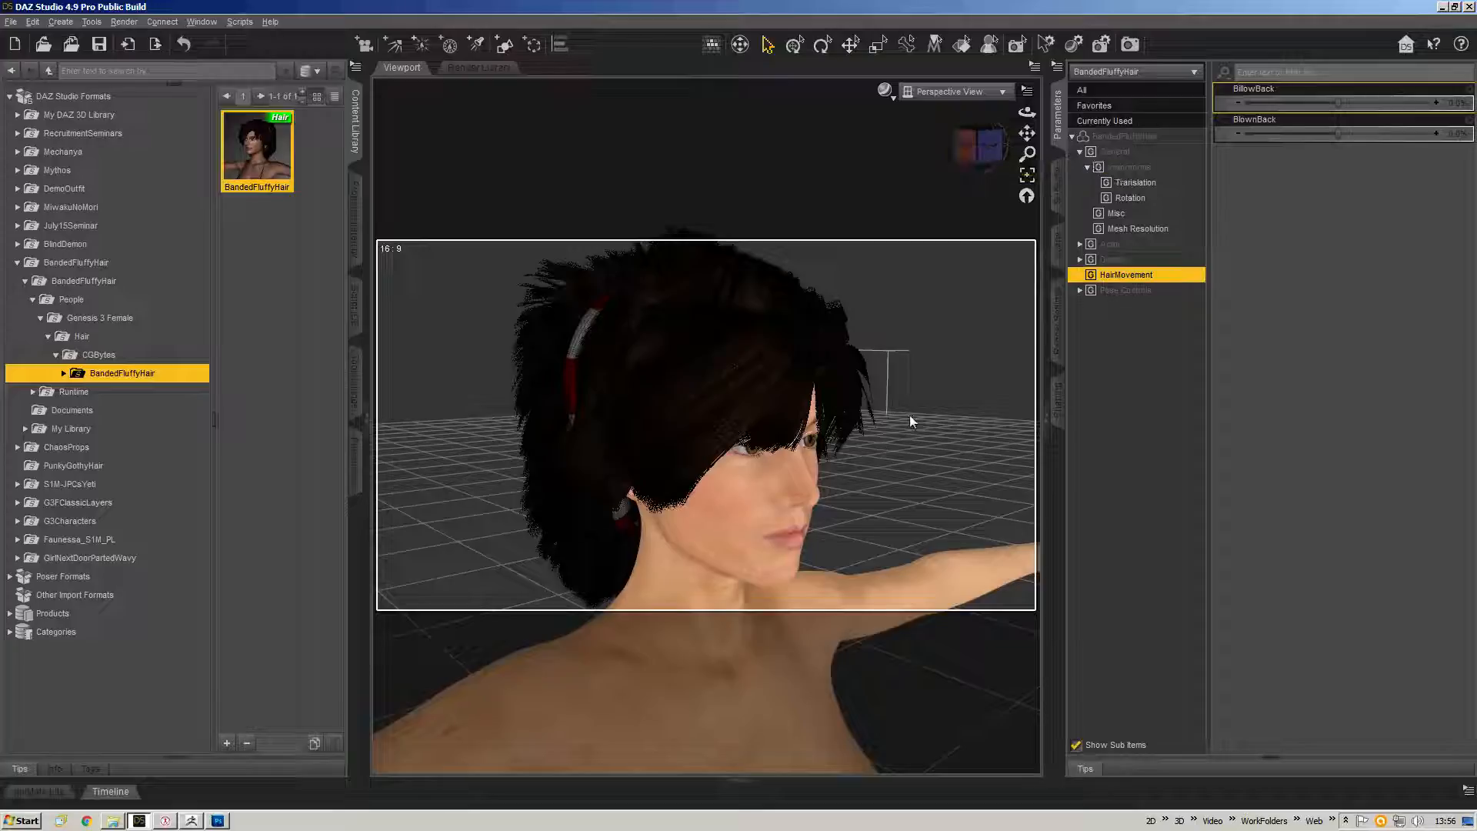
key("alt+Tab")
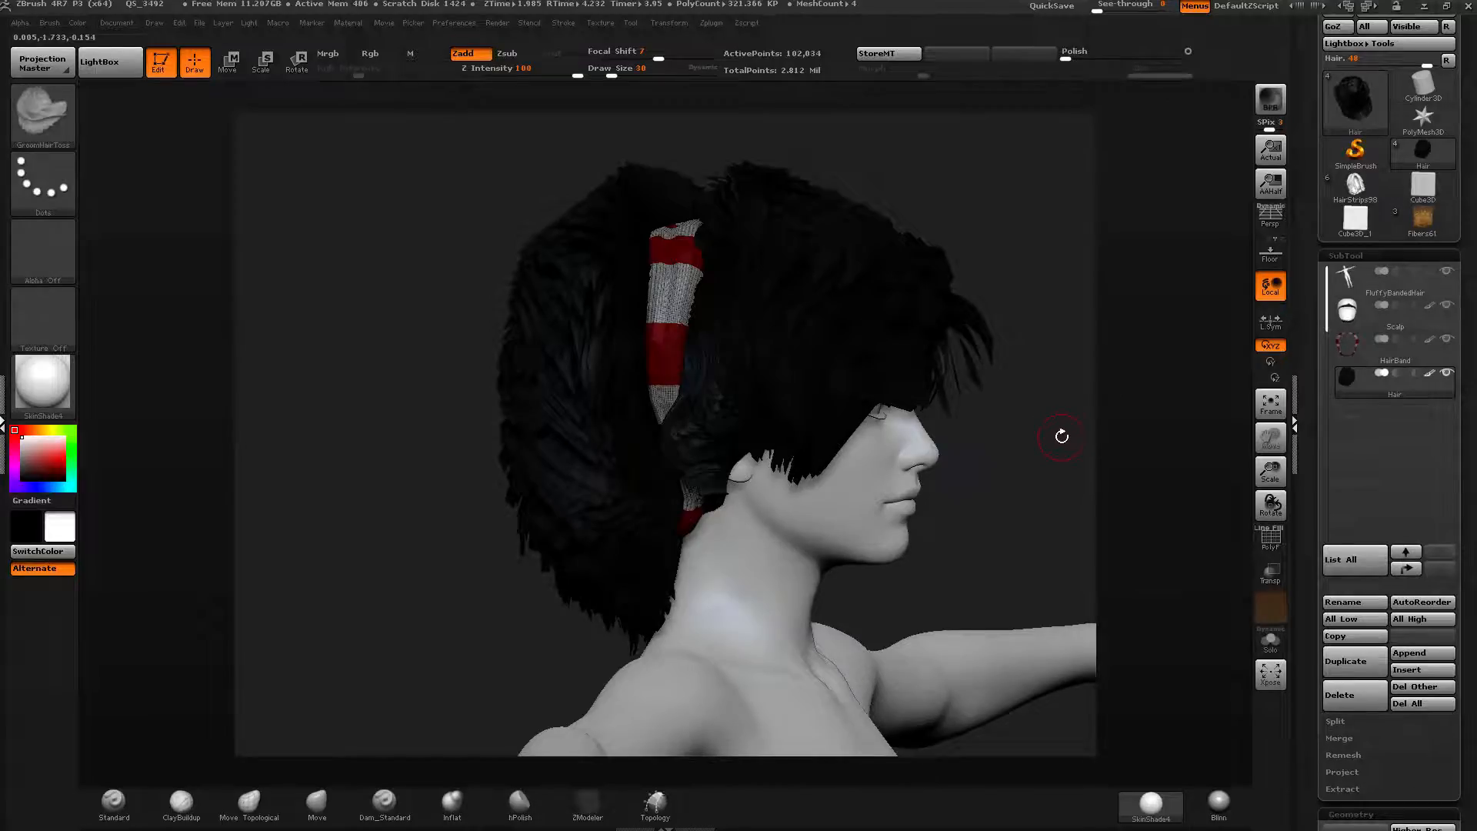
left_click_drag(1044, 445, 1110, 420)
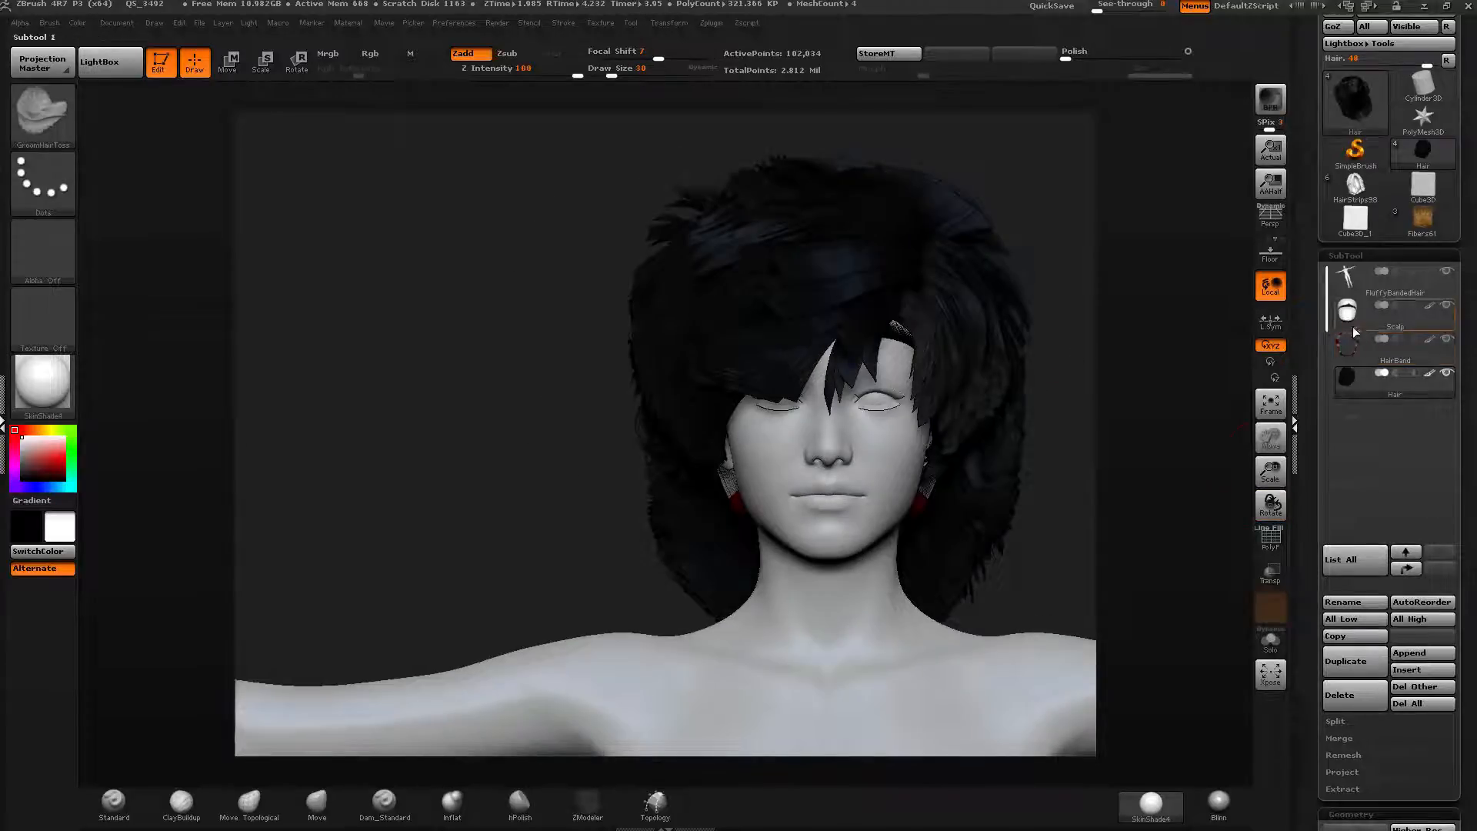
left_click_drag(1108, 386, 957, 426, "alt")
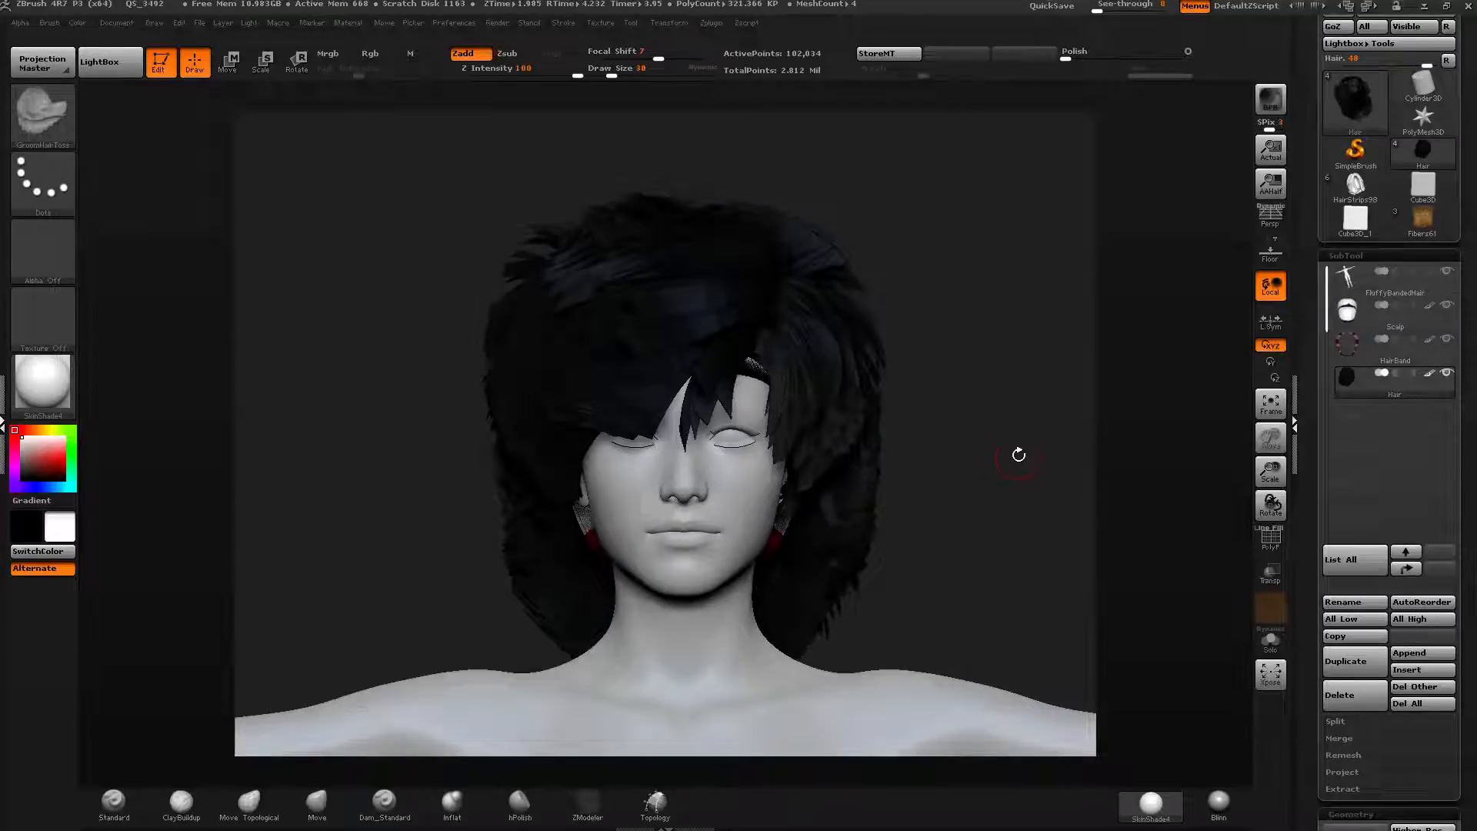
scroll(1336, 475, "down", 5)
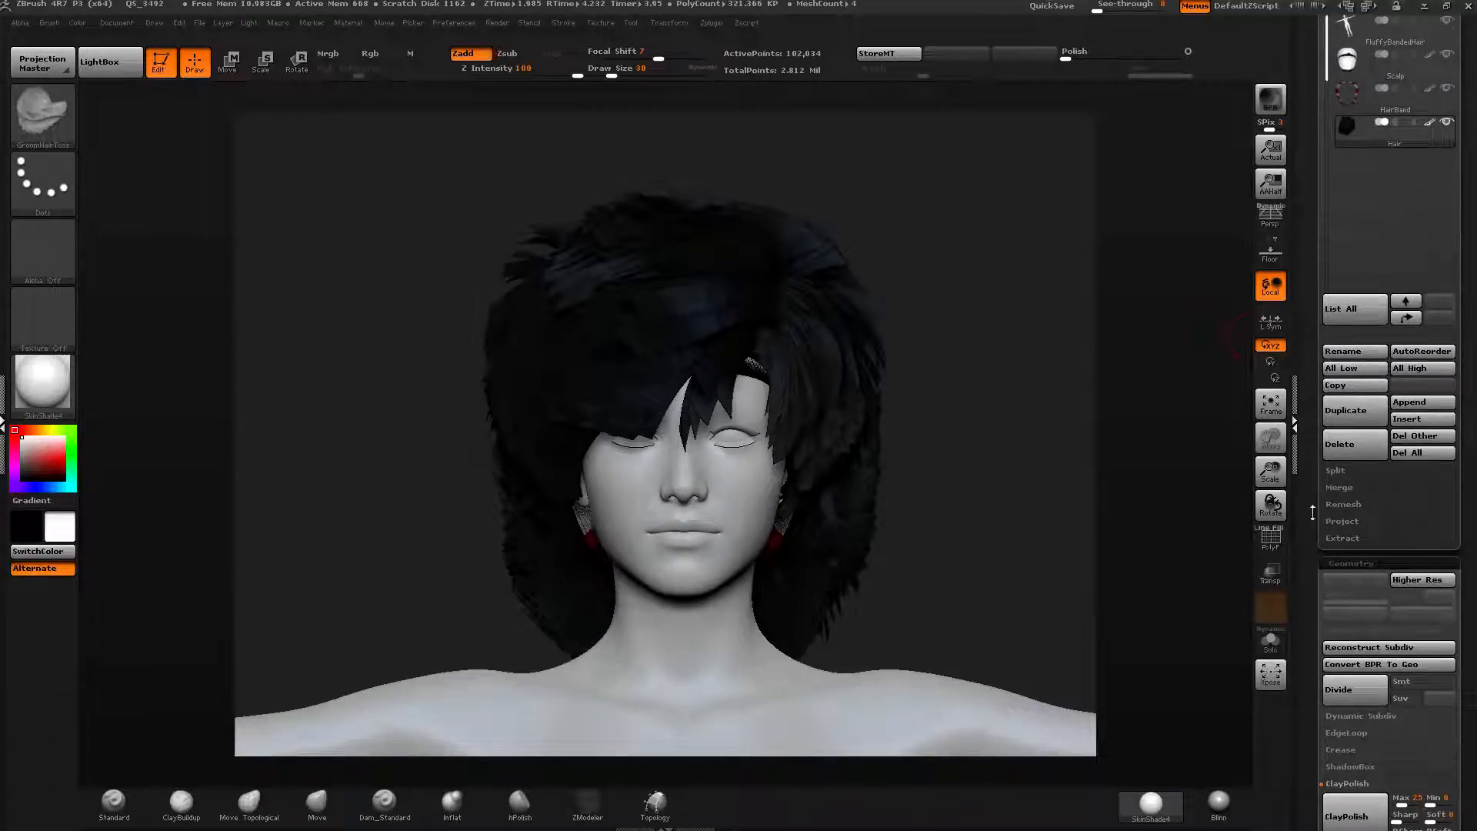
left_click_drag(1313, 513, 1302, 415)
left_click_drag(1312, 480, 1308, 417)
left_click_drag(1305, 521, 1301, 421)
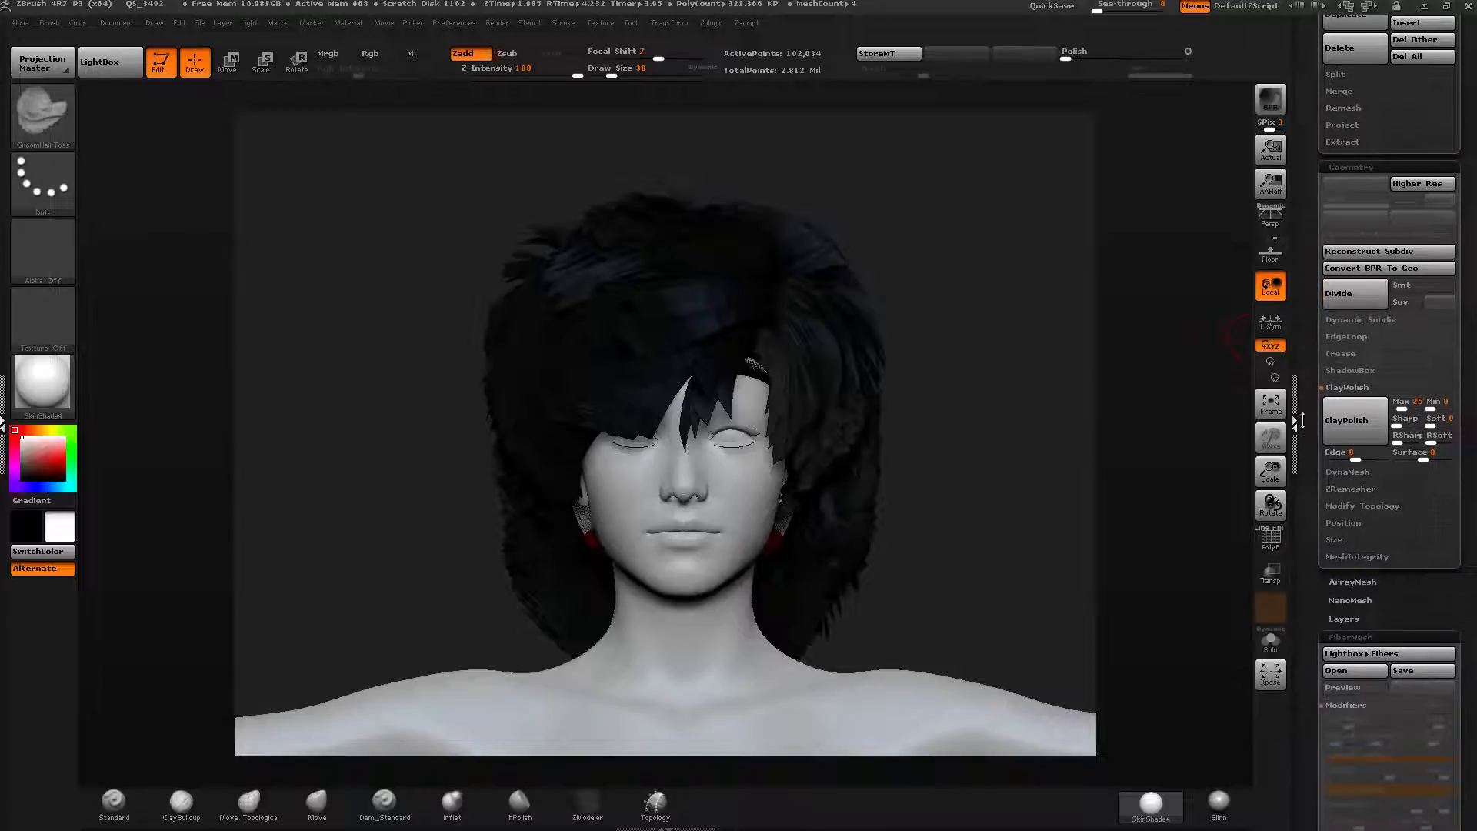
left_click_drag(1312, 518, 1307, 411)
left_click(1335, 529)
left_click_drag(1314, 537, 1290, 723)
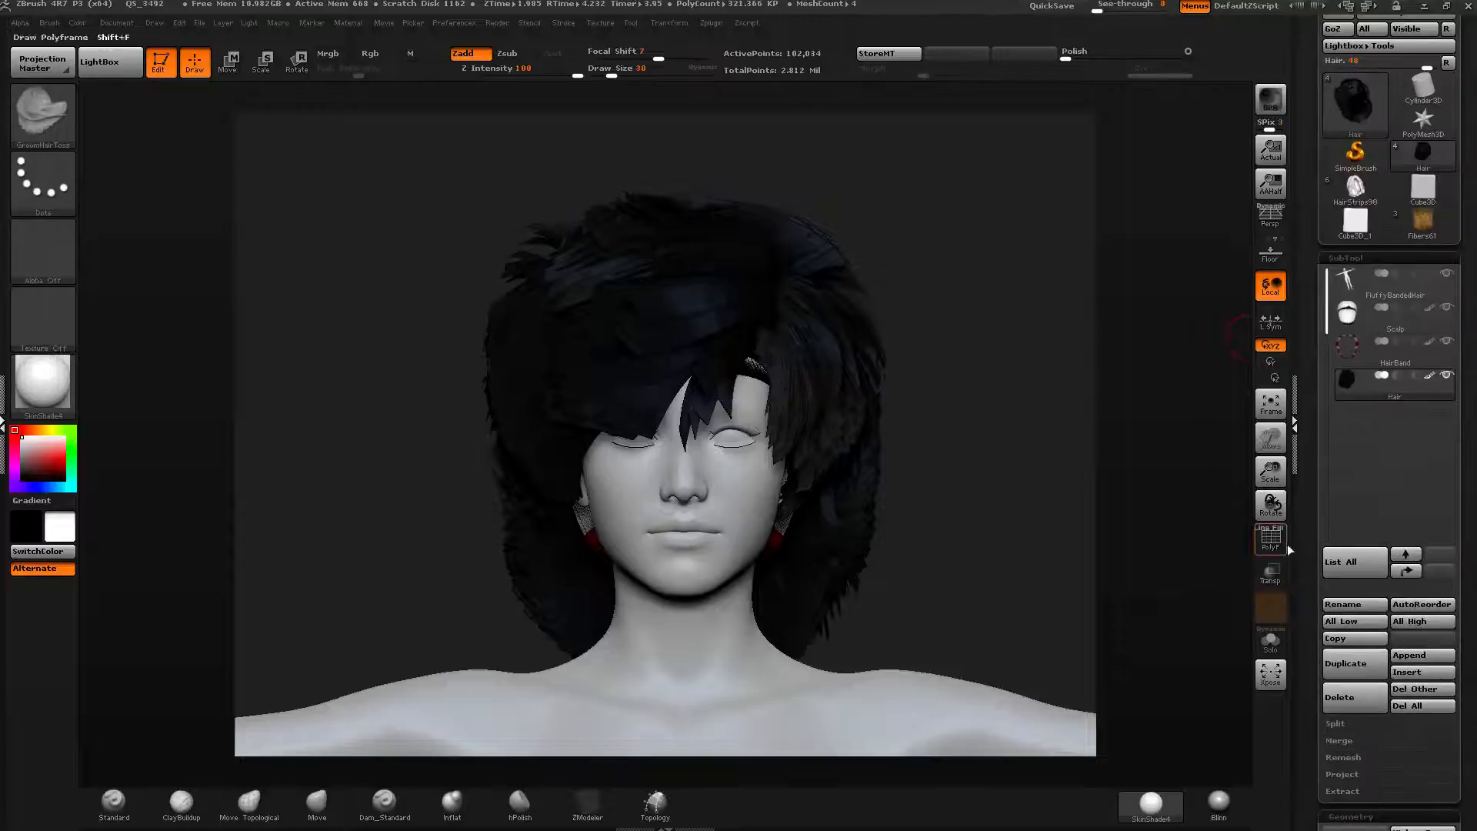
mouse_move(1305, 422)
left_mouse_down()
mouse_move(1330, 256)
mouse_move(1296, 327)
mouse_move(1307, 449)
left_mouse_up()
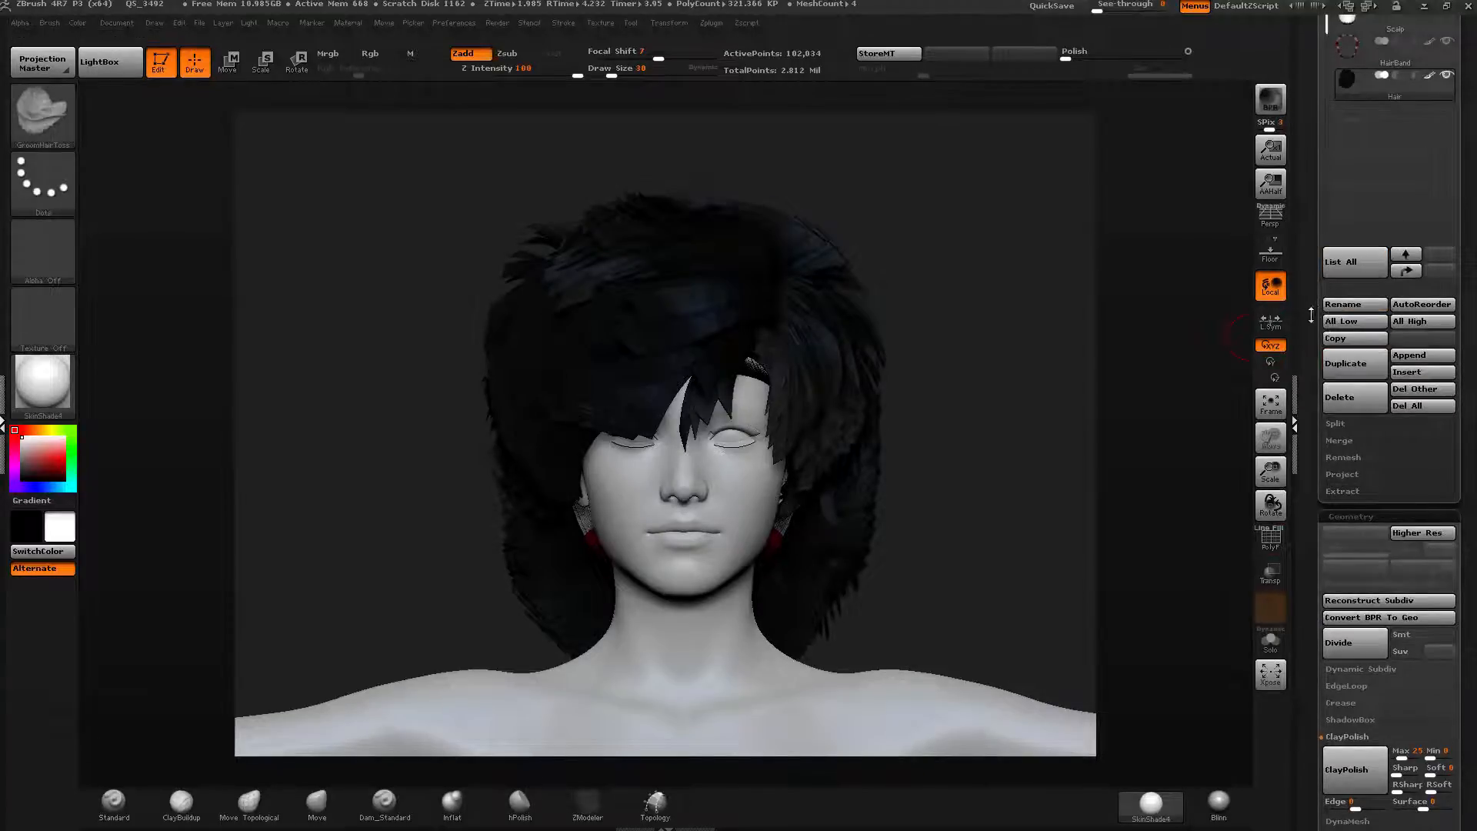
left_click_drag(1313, 316, 1312, 444)
left_click(1343, 450)
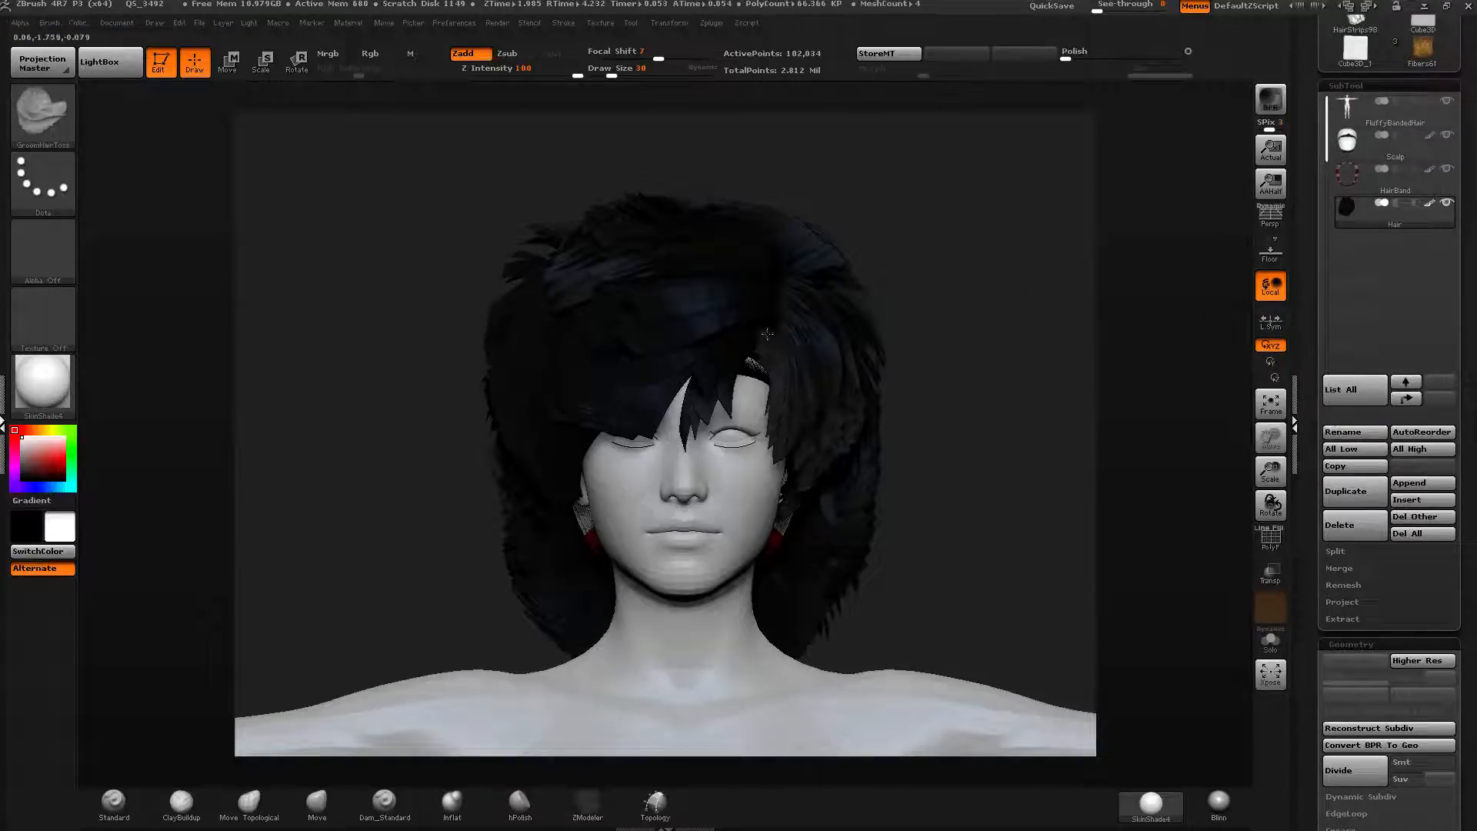
Hide the body subtool so only the hair, scalp and hair band remain visible.
left_click_drag(768, 333, 916, 347)
left_click_drag(1092, 475, 708, 431)
left_click_drag(1312, 339, 1312, 430)
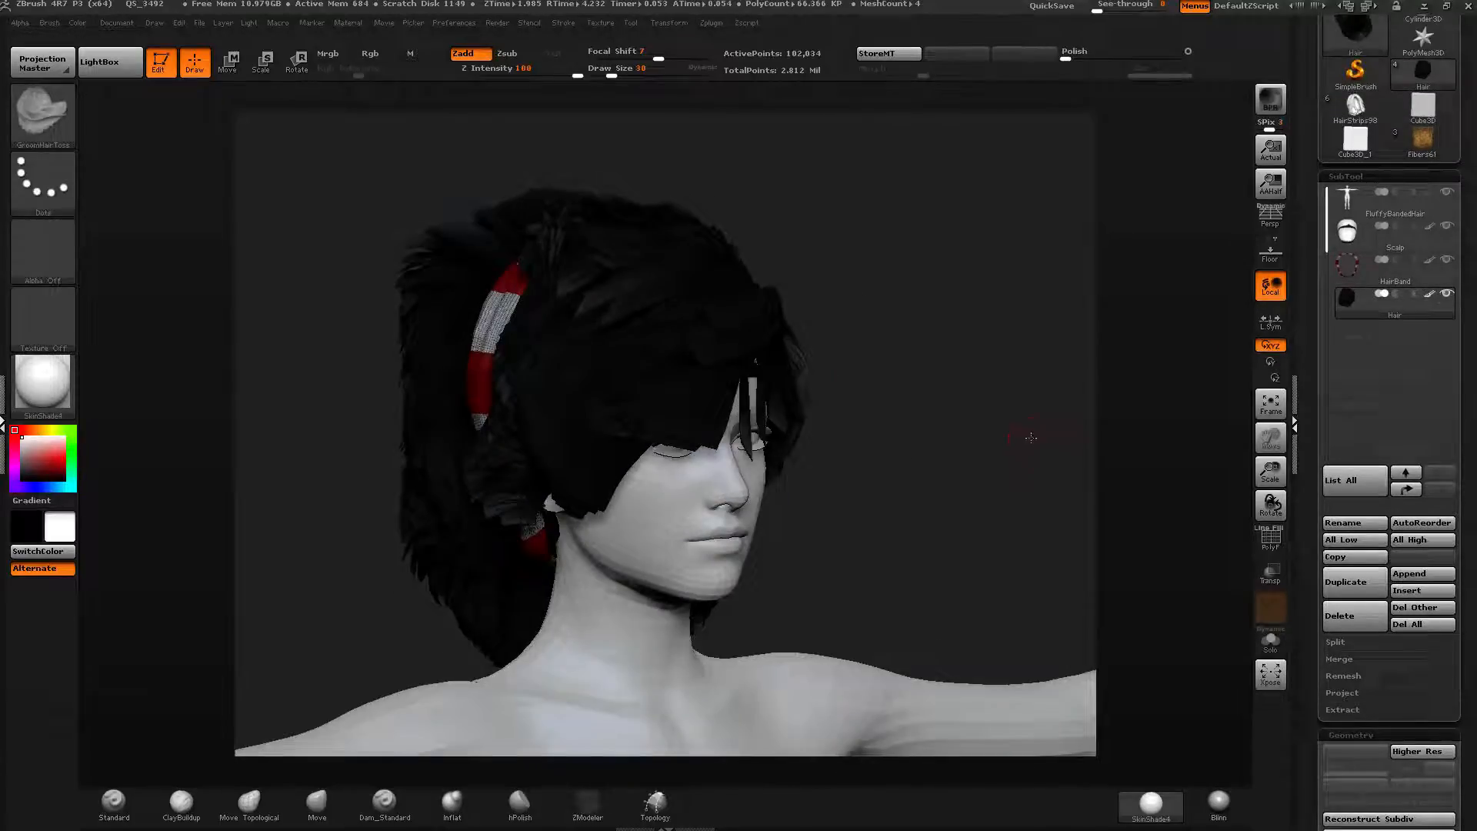
mouse_move(1029, 435)
left_mouse_down()
mouse_move(1000, 432)
mouse_move(1045, 405)
mouse_move(1024, 441)
left_mouse_up()
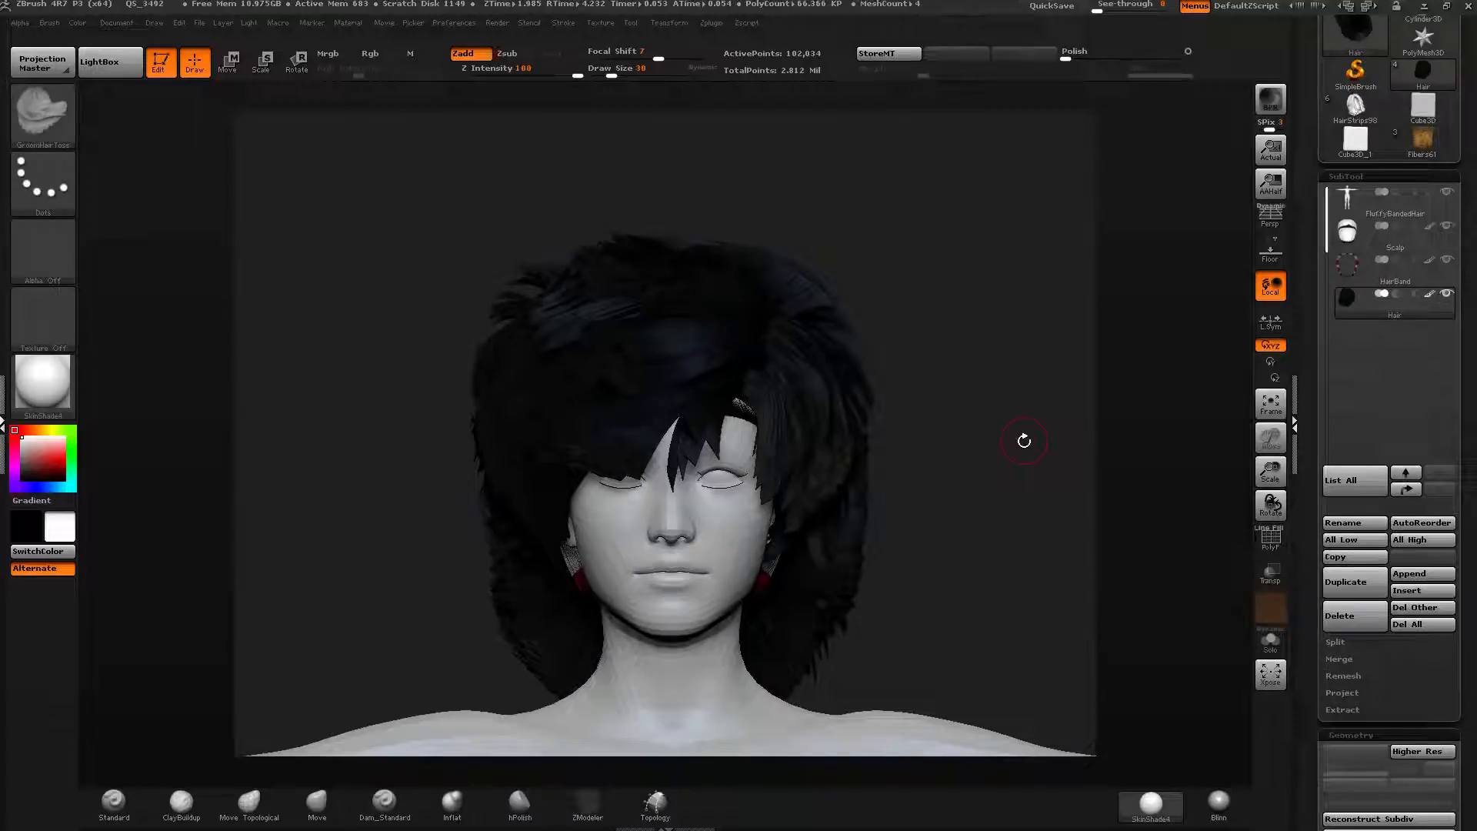
left_click_drag(1310, 225, 1311, 264)
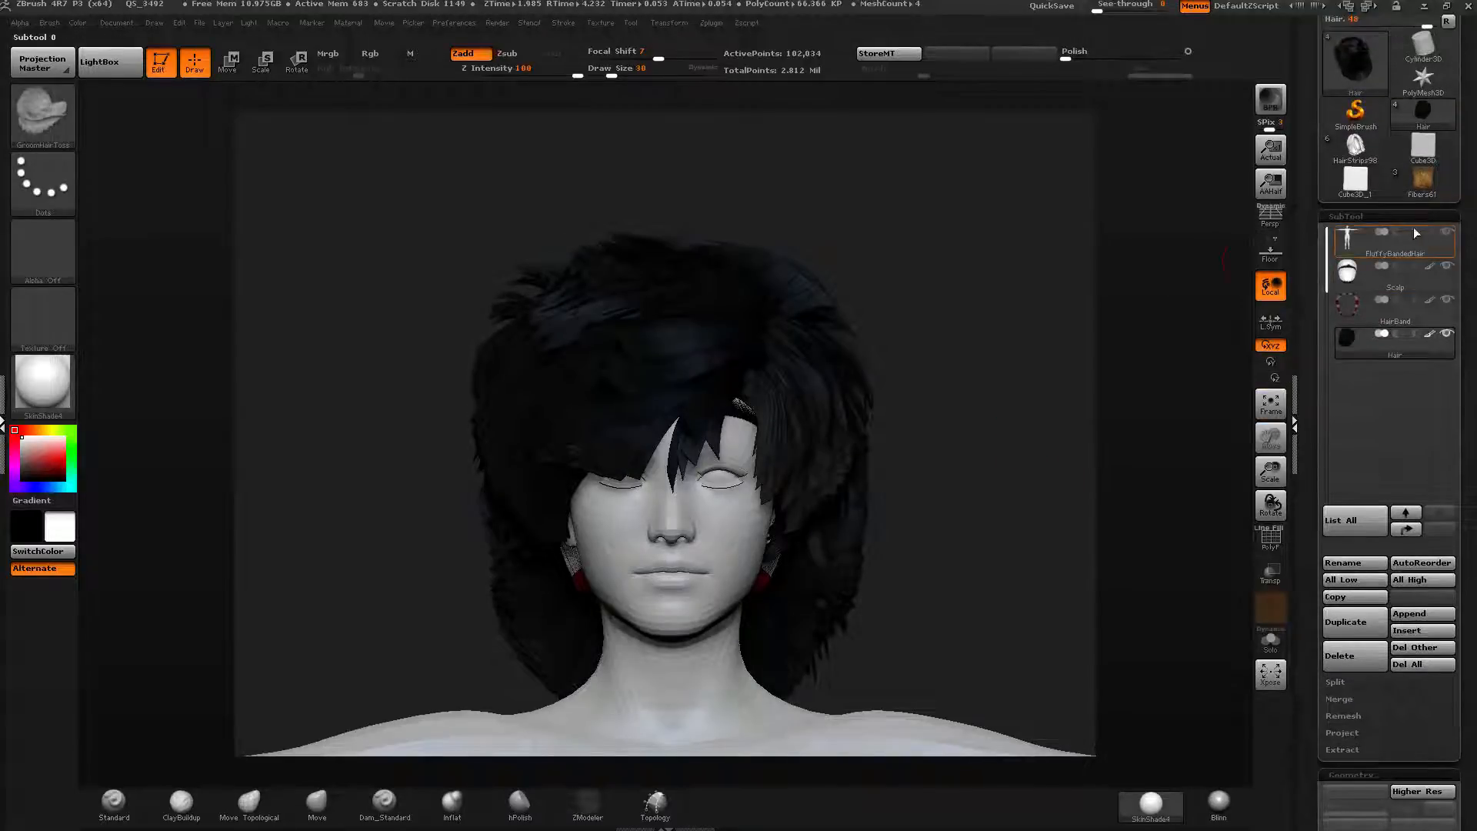
left_click(1448, 232)
Merge the visible hair subtools into a new tool with MergeVisible.
left_click_drag(1013, 390, 805, 370)
left_click_drag(1311, 275, 1312, 294)
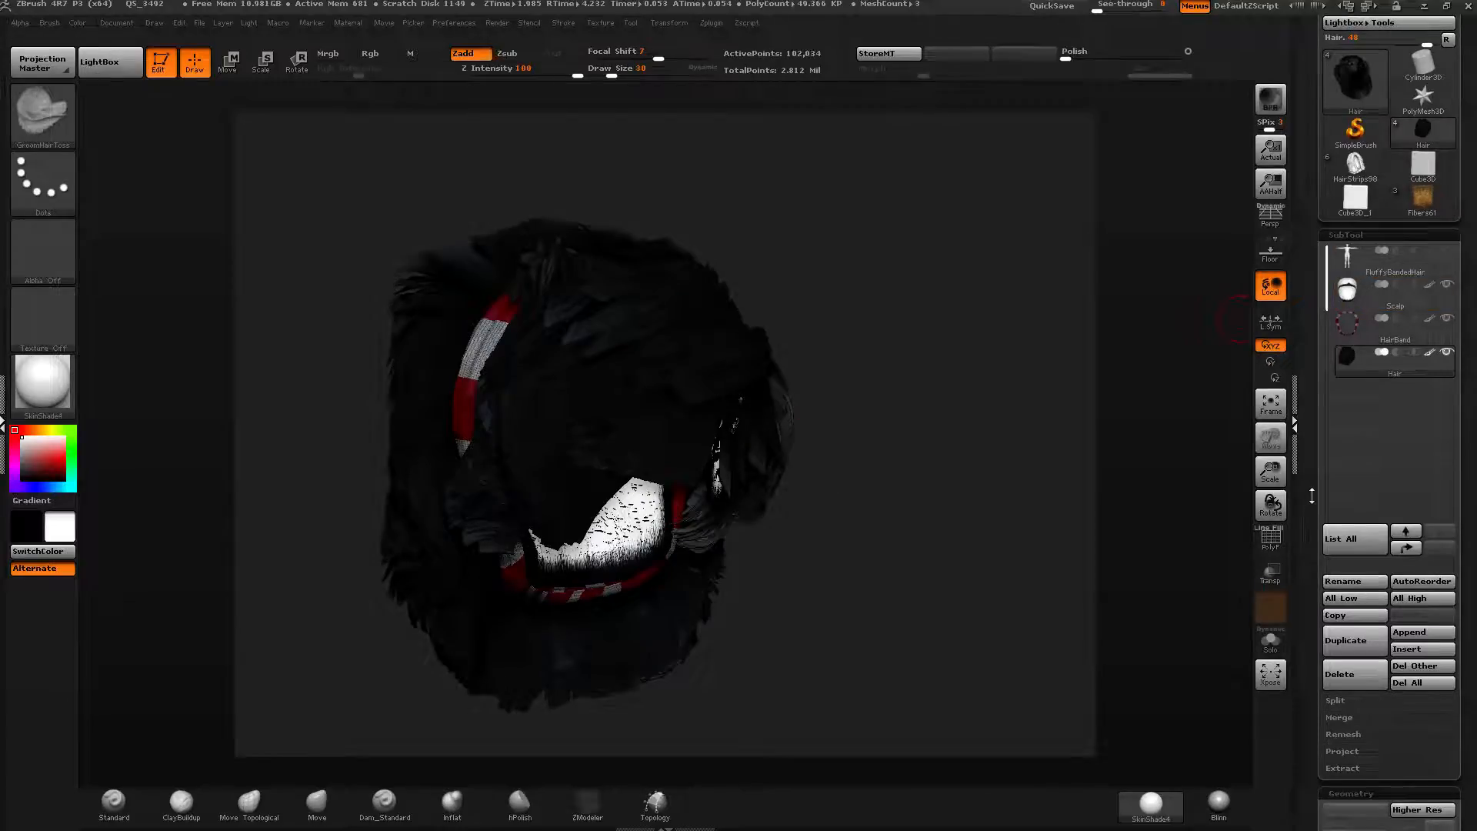
left_click_drag(1312, 496, 1312, 507)
left_click_drag(1311, 382, 1302, 466)
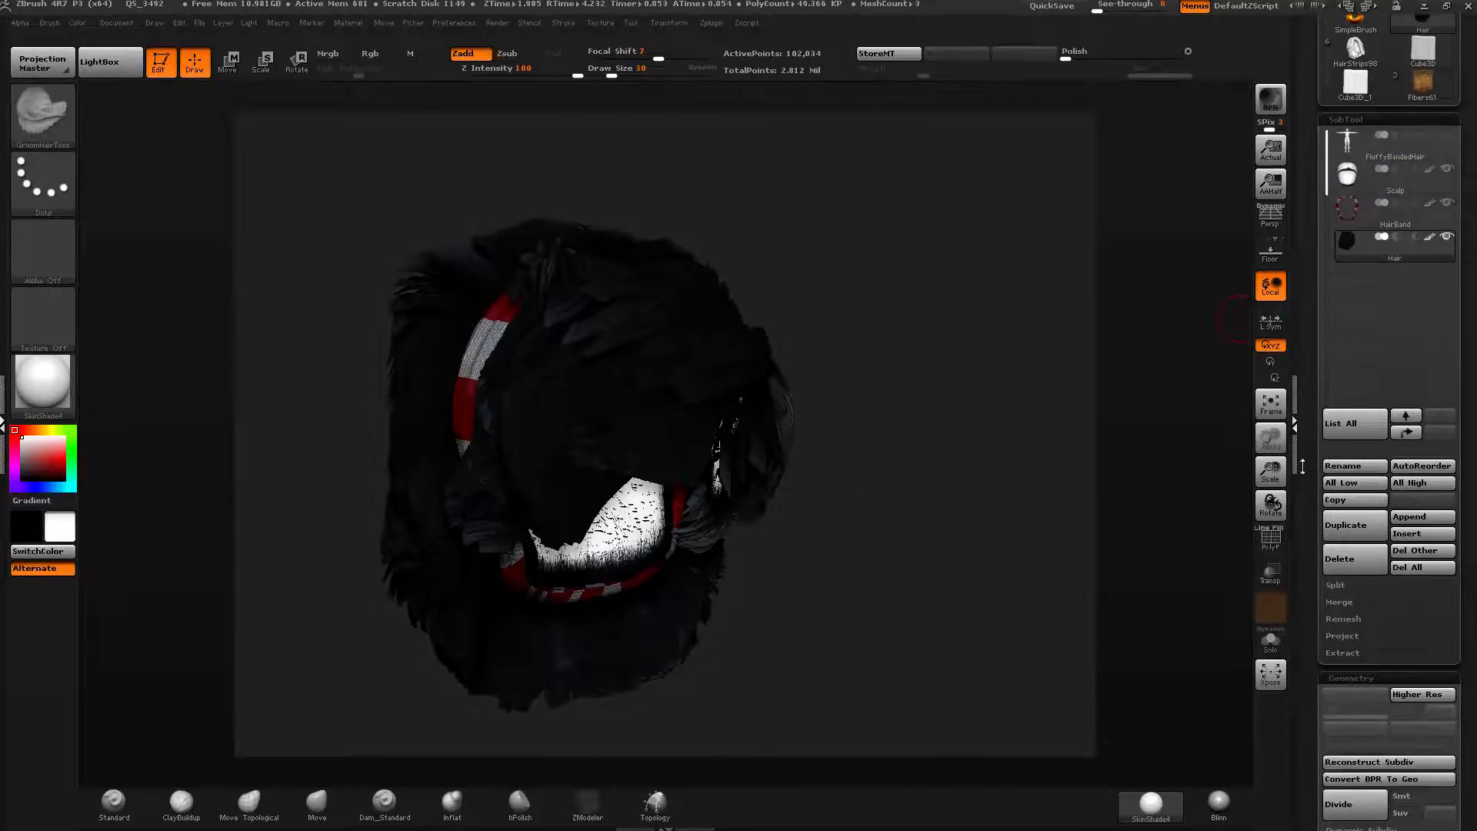
left_click(1340, 602)
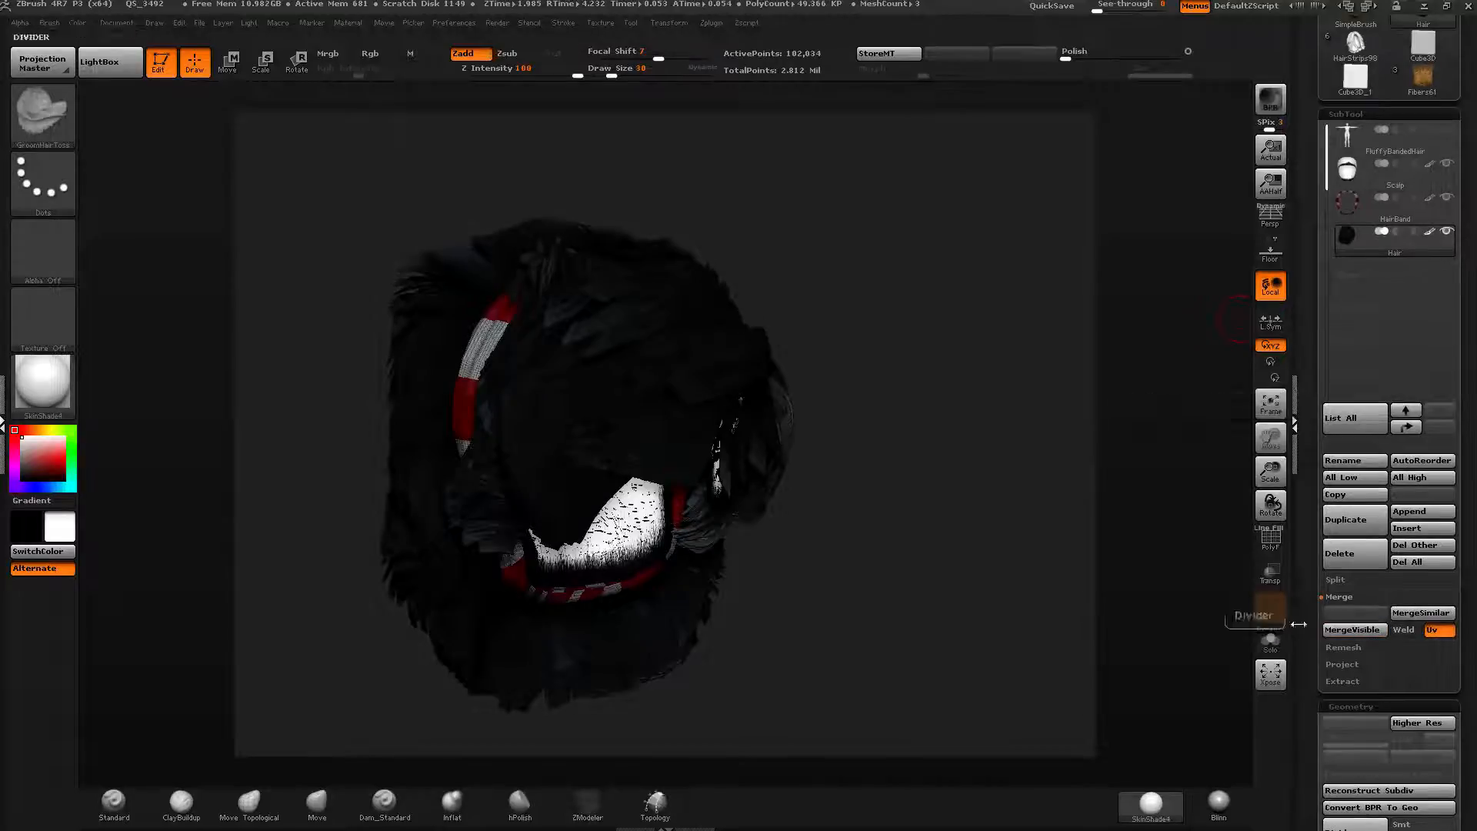
left_click_drag(1311, 605, 1311, 637)
left_click(1346, 663)
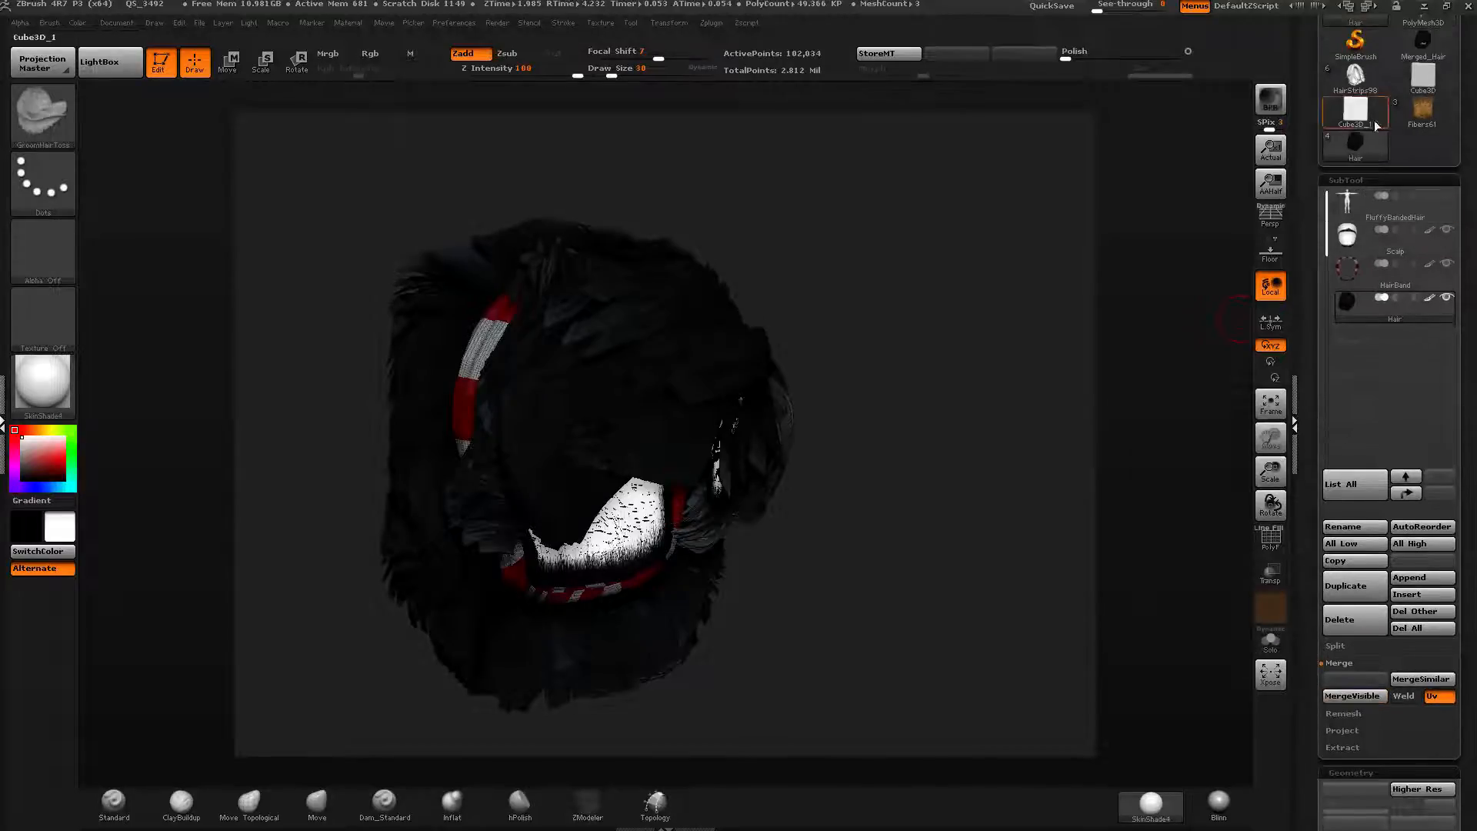
Inspect the merged hair tool from several angles, then return to the original Hair tool.
left_click_drag(1312, 112, 1313, 186)
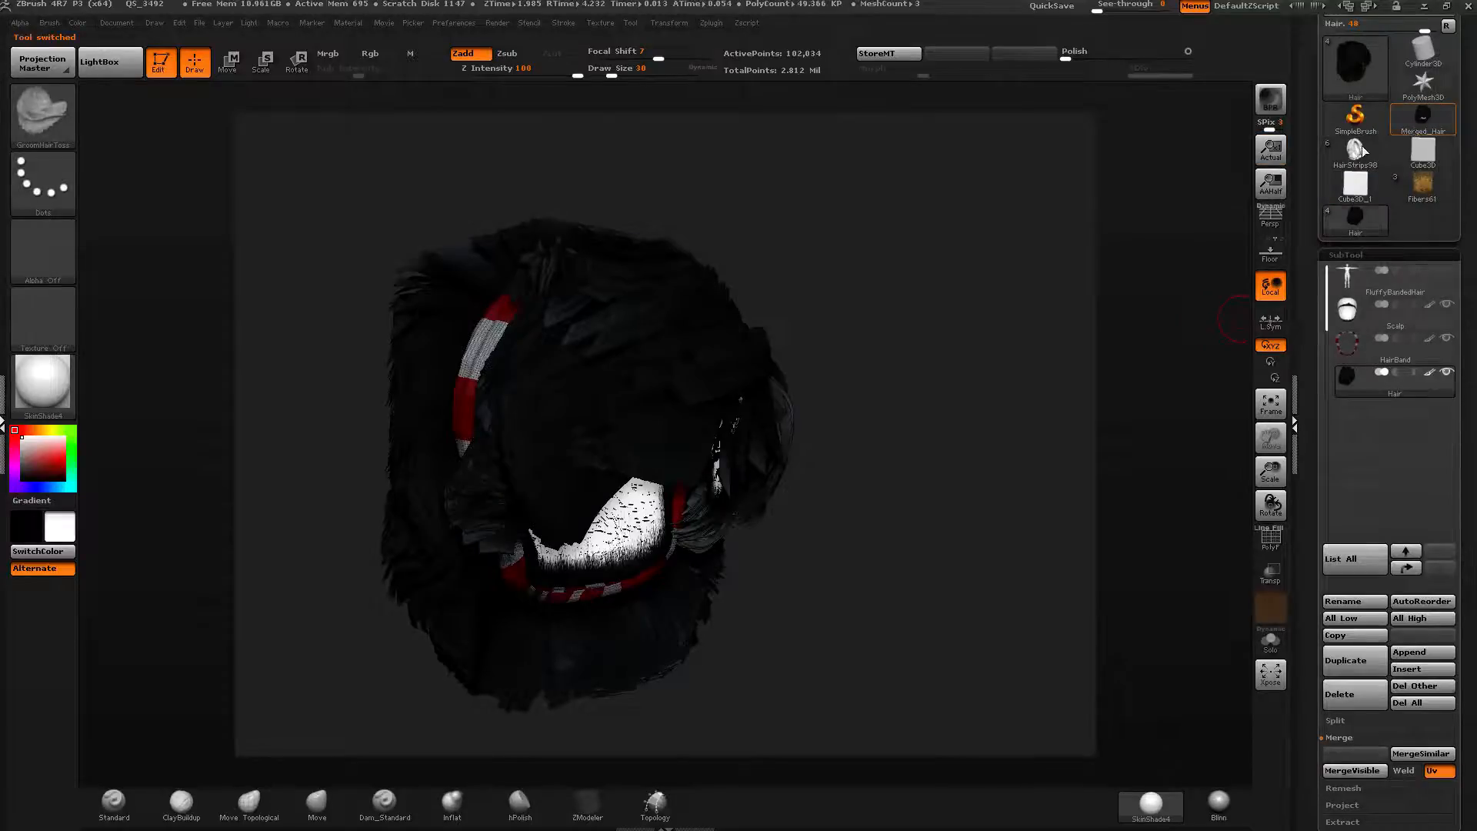
left_click(1424, 117)
right_click_drag(739, 390, 830, 365)
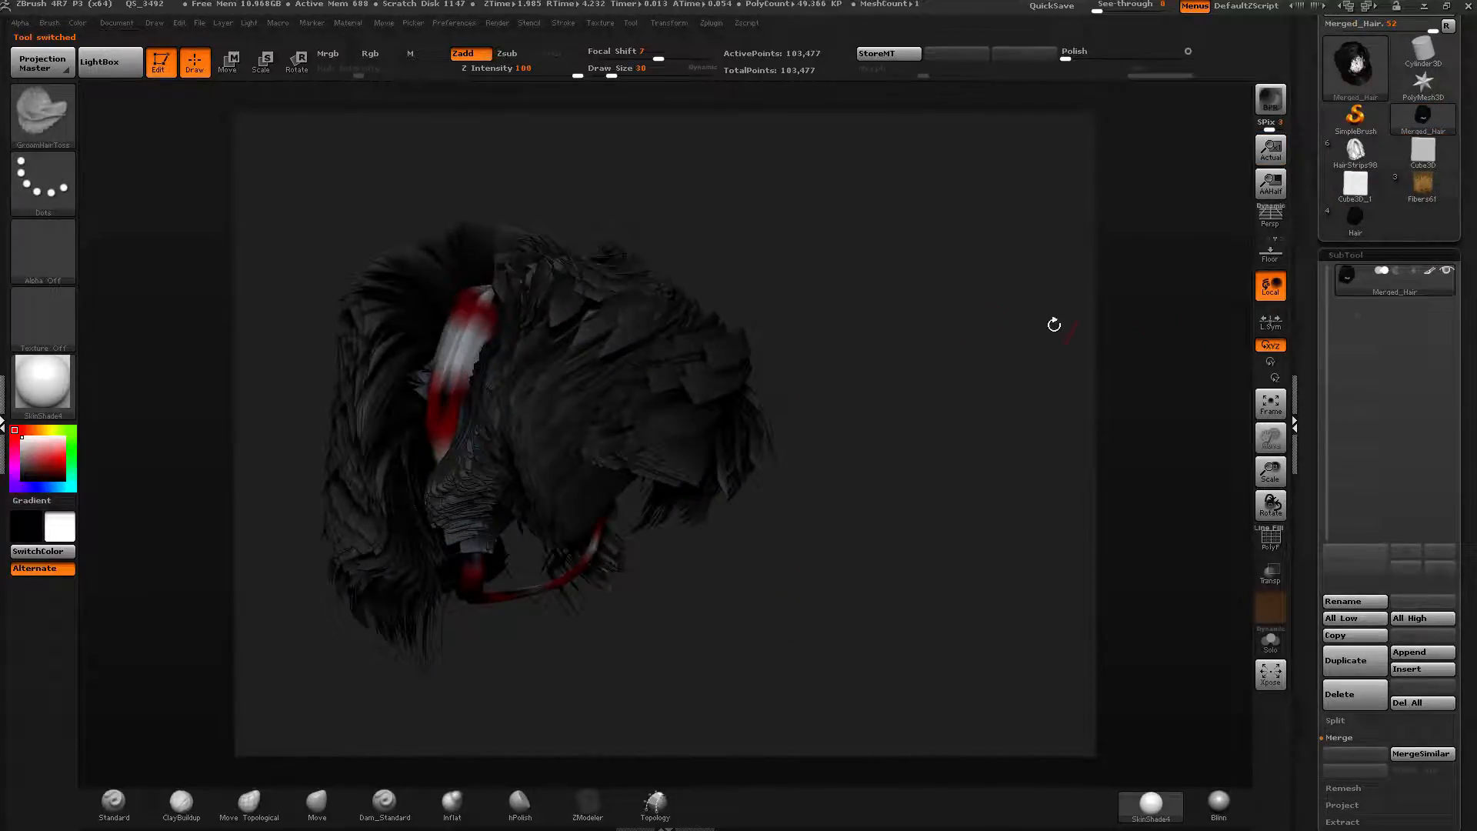
right_click_drag(1054, 325, 959, 347)
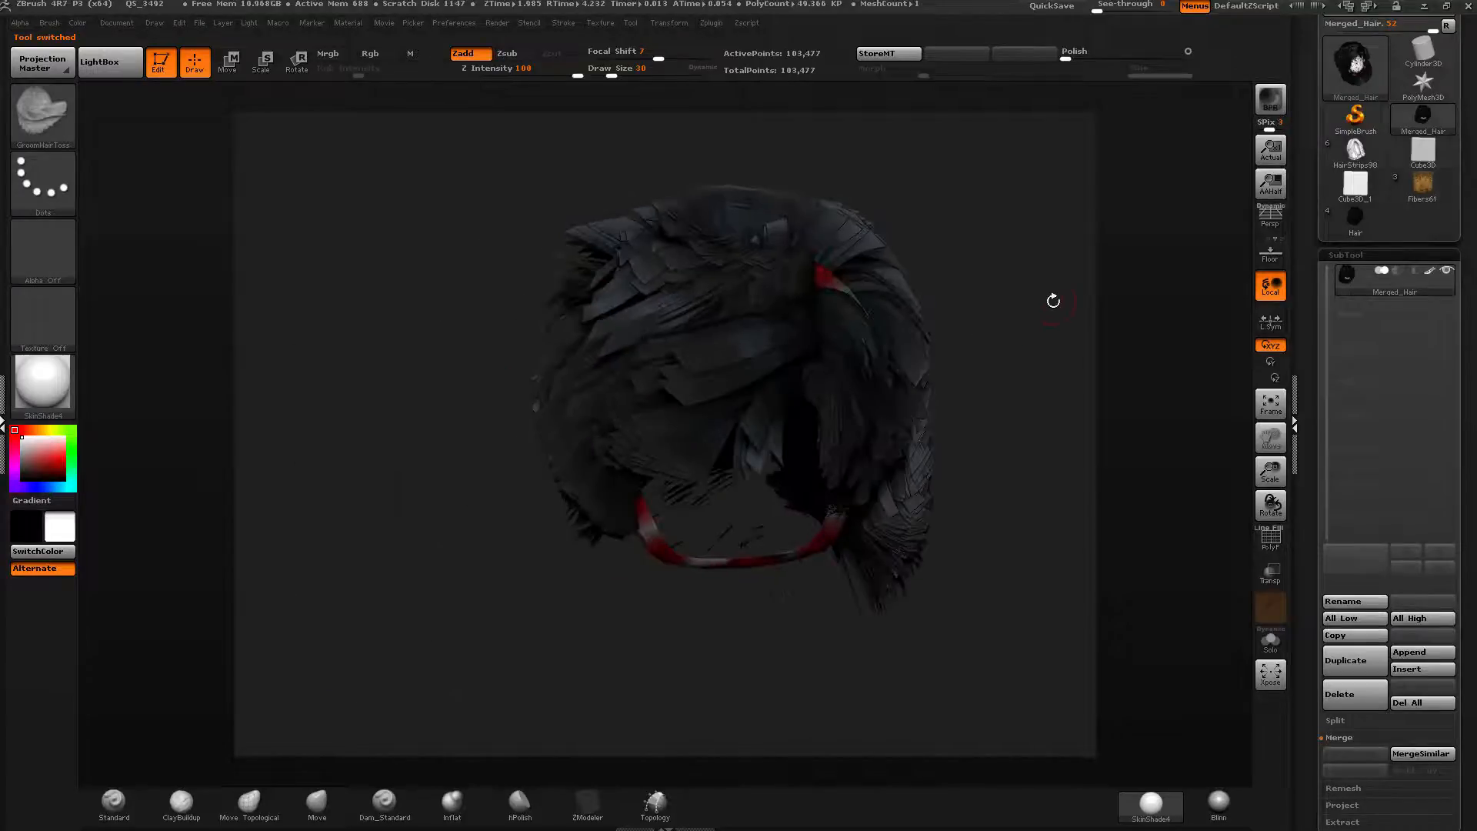
left_click_drag(1054, 301, 1112, 306)
left_click(1376, 213)
Store a morph target for the Hair tool.
left_click_drag(1059, 460, 831, 268)
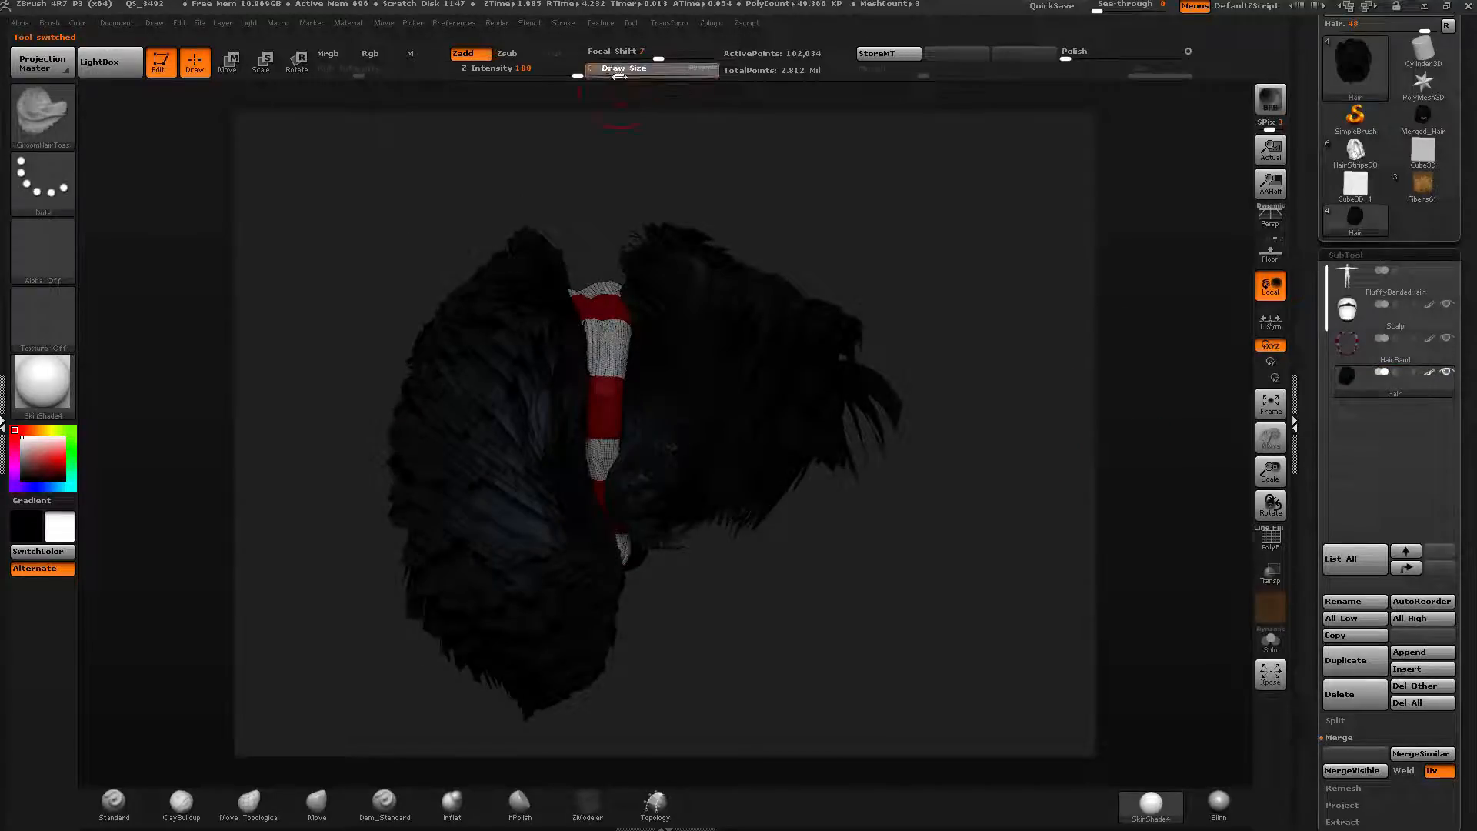
left_click_drag(612, 76, 631, 76)
mouse_move(1351, 380)
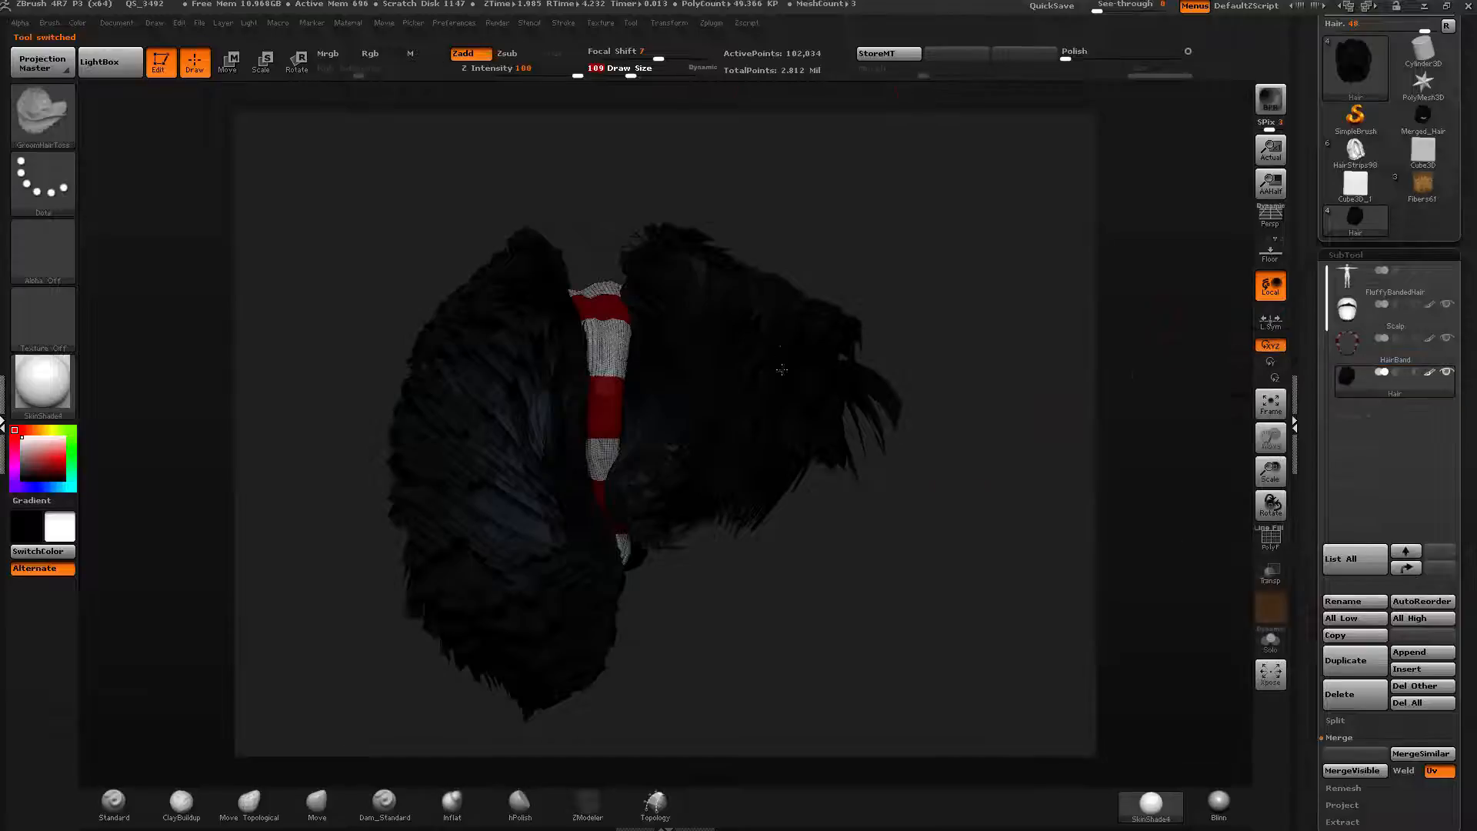
left_click_drag(1127, 478, 951, 460)
left_click(890, 55)
left_click_drag(1109, 325, 1102, 337)
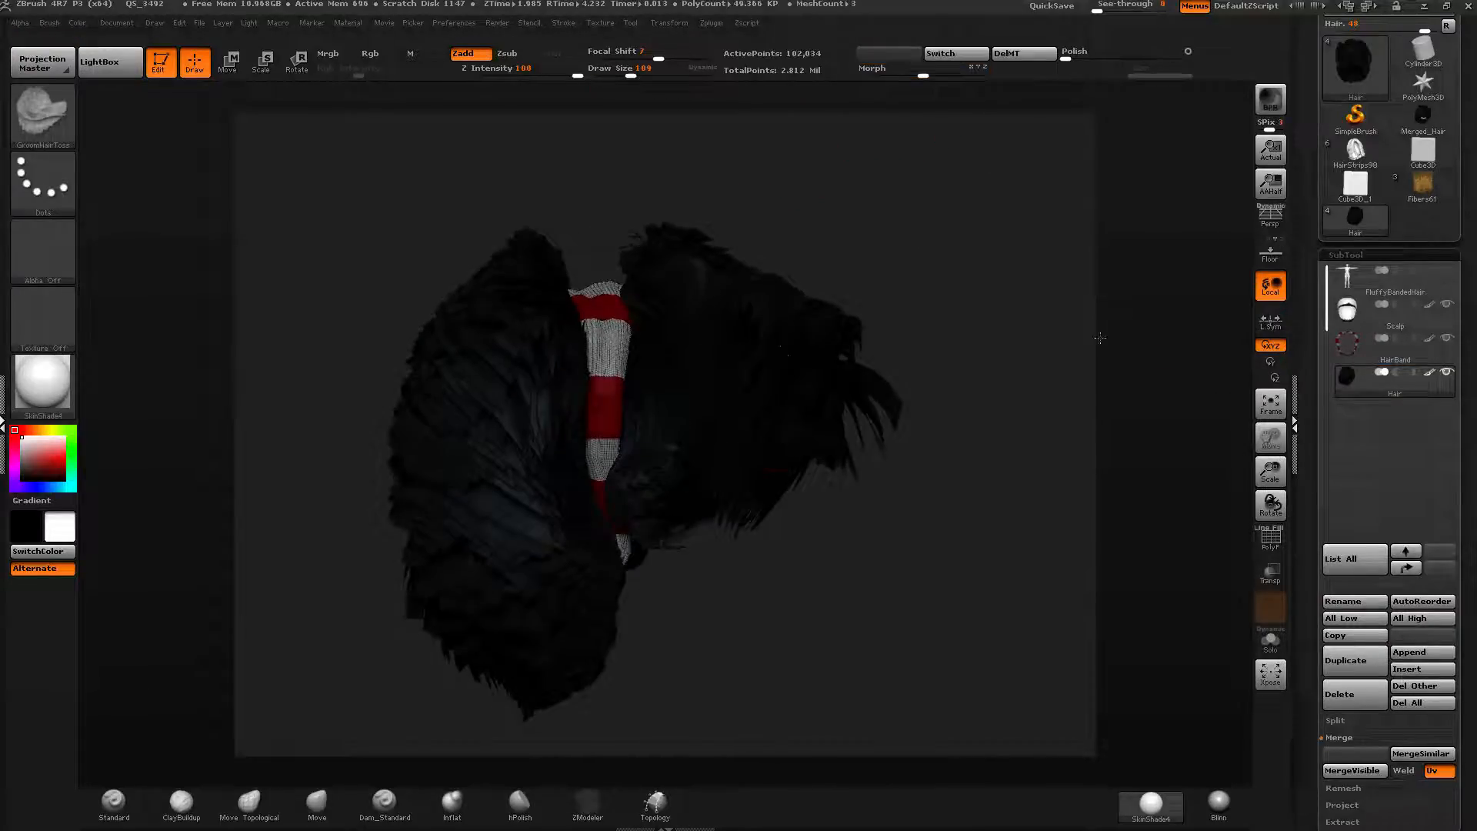
Brush the hair fibers upward with draw size 214 and Z Intensity 18, and unhide the body subtool.
left_click(628, 70)
left_click_drag(627, 71, 647, 71)
left_click_drag(331, 200, 125, 131)
left_click(523, 70)
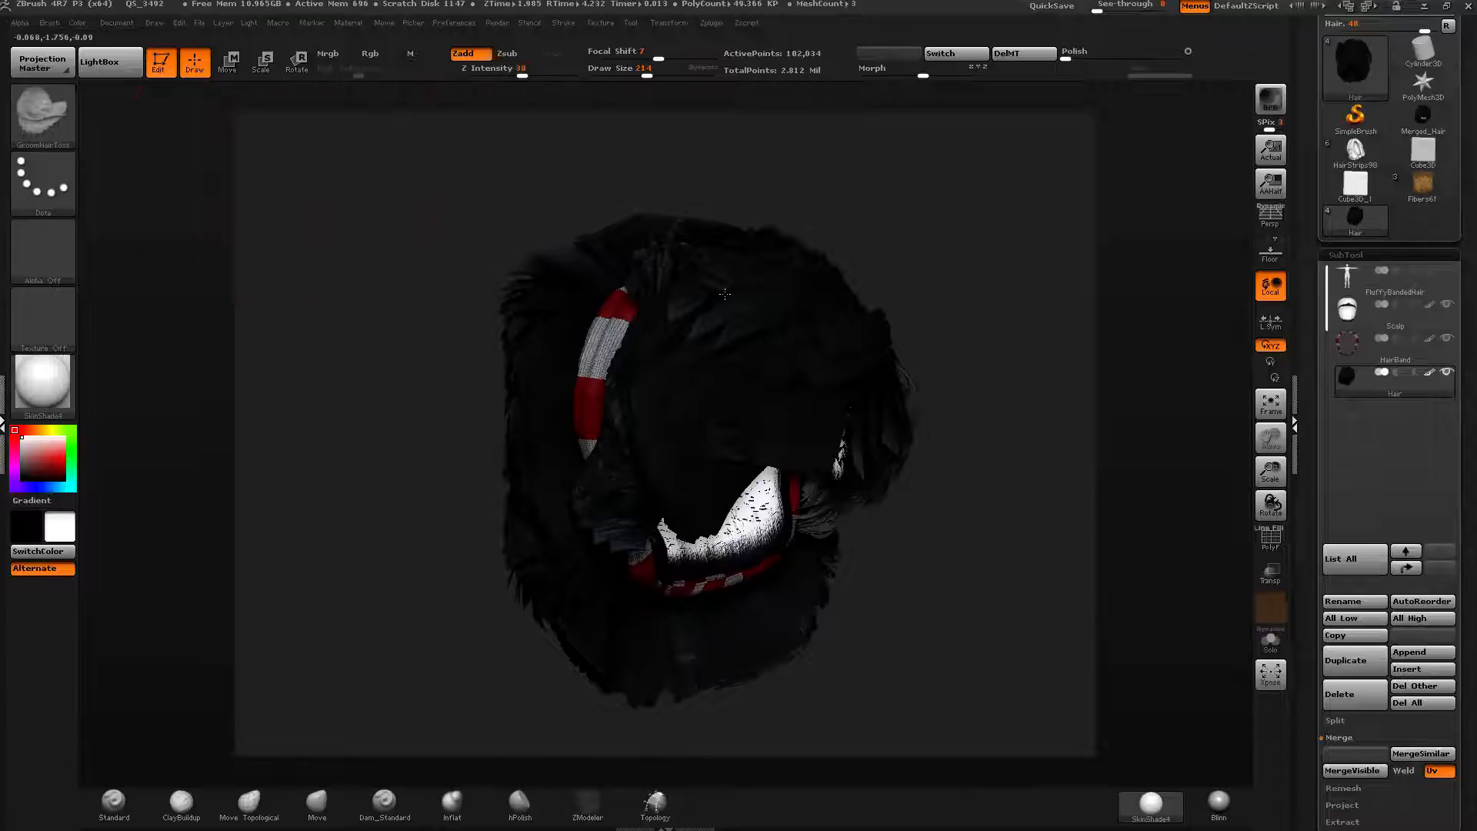
left_click_drag(1005, 382, 1035, 419, "ctrl")
left_click_drag(758, 504, 709, 173)
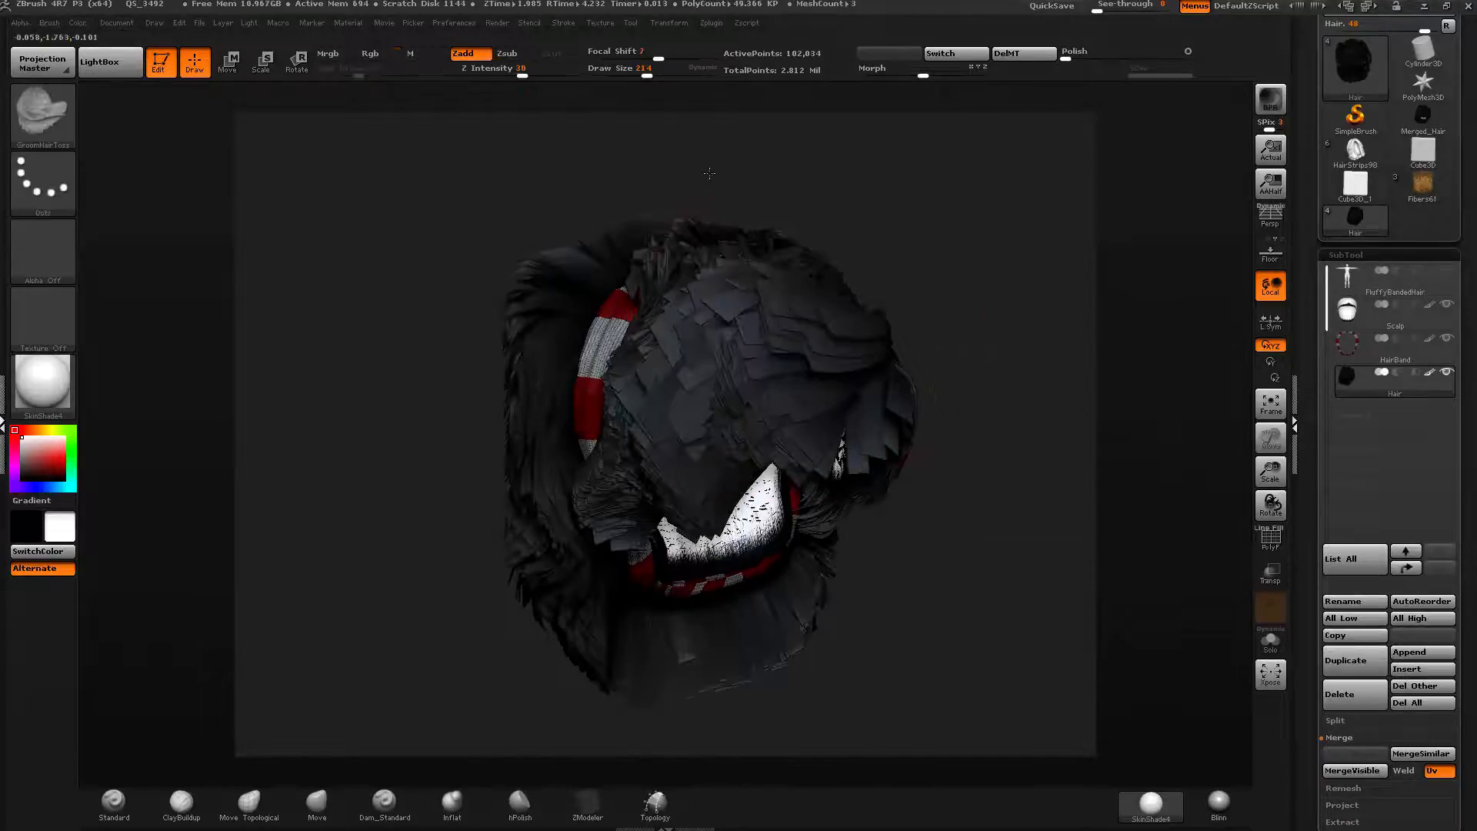
left_click(1447, 275)
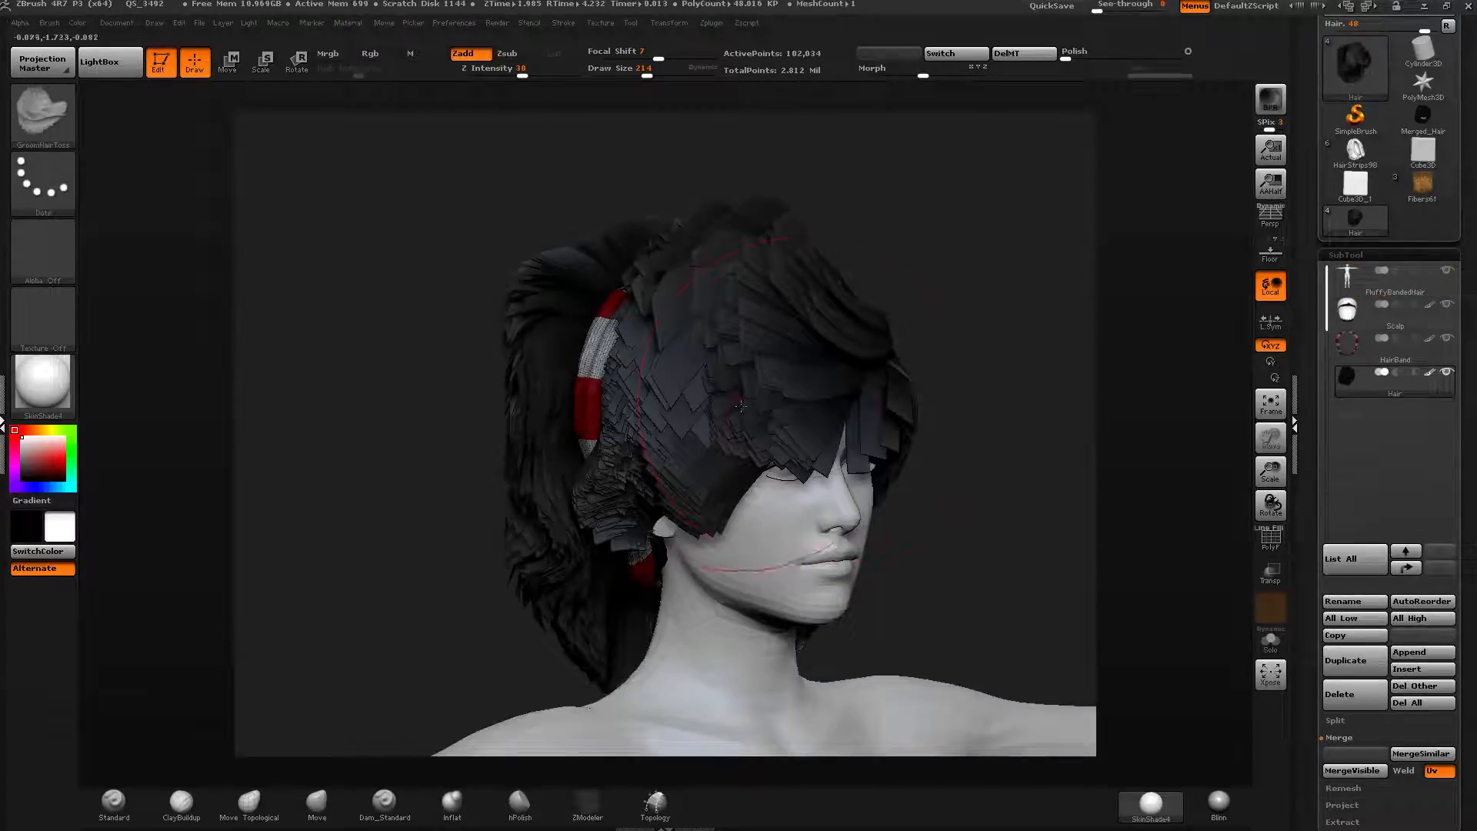
Push the hair strands upward around the head with the brush draw size set to 264.
mouse_move(762, 486)
left_mouse_down()
mouse_move(681, 108)
mouse_move(654, 71)
left_mouse_up()
left_click(650, 71)
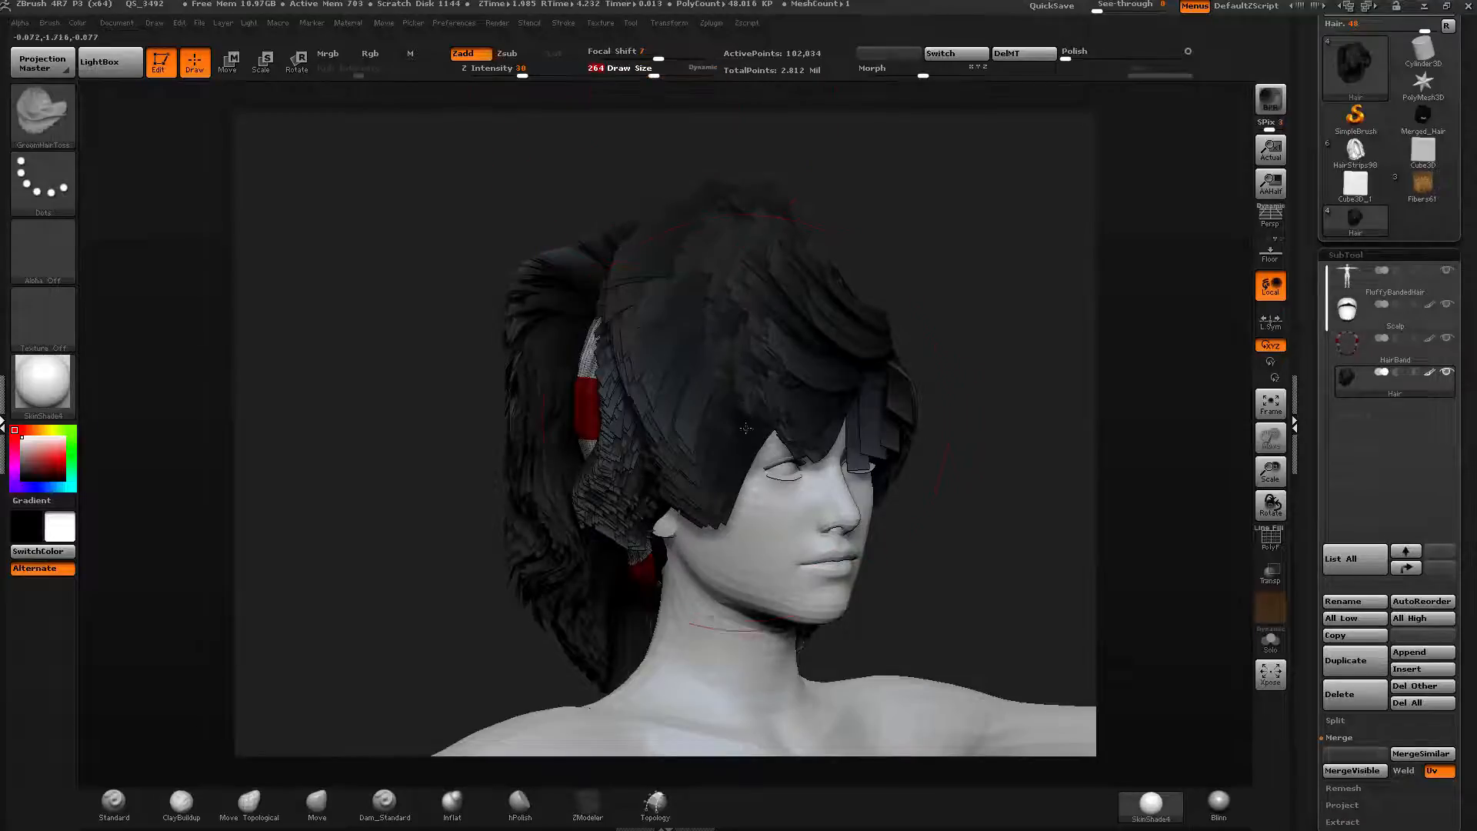
left_click_drag(725, 532, 654, 192)
left_click_drag(771, 464, 712, 207)
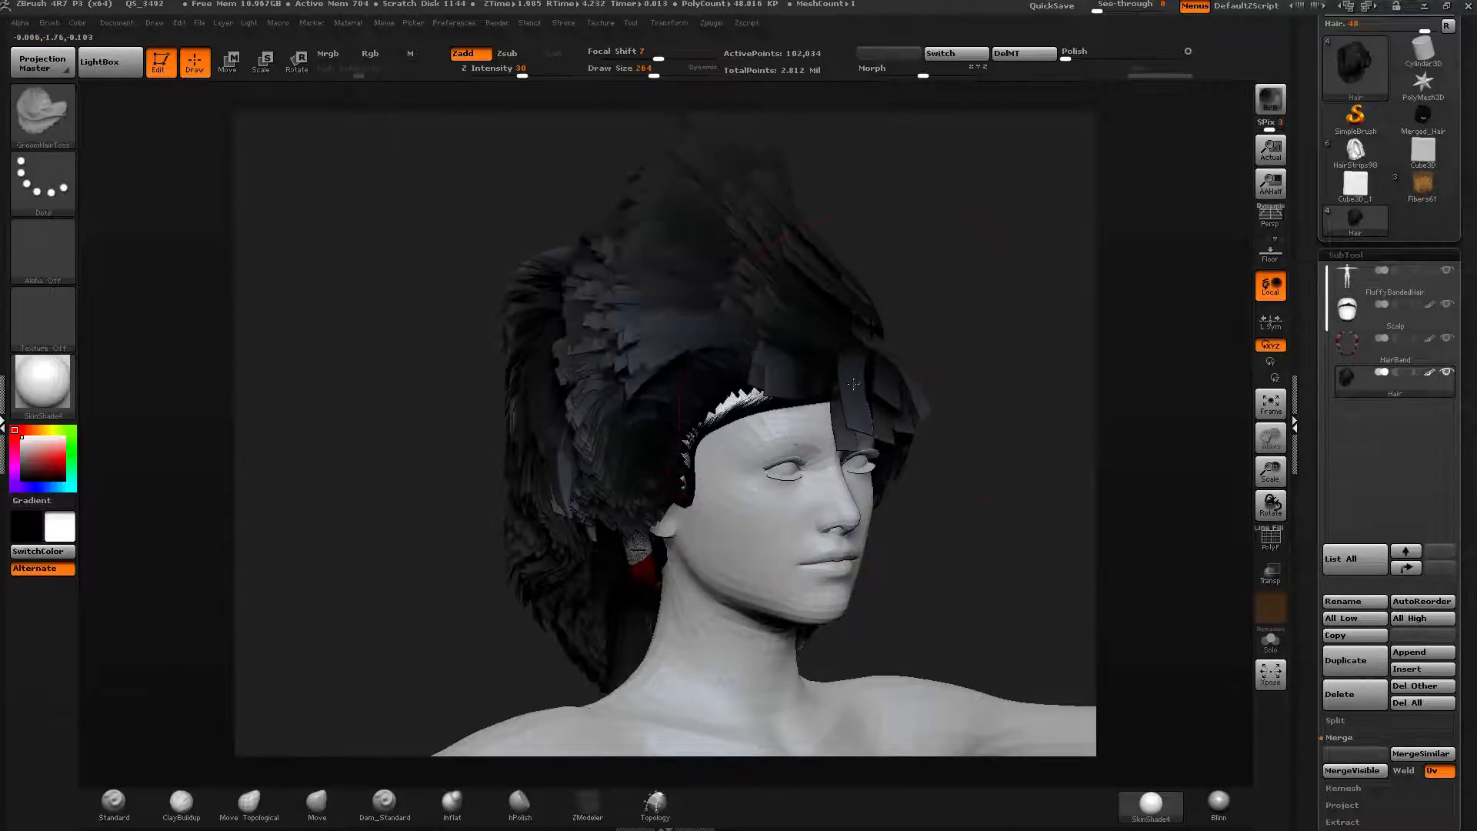
mouse_move(843, 454)
left_mouse_down()
mouse_move(816, 339)
mouse_move(750, 192)
left_mouse_up()
mouse_move(635, 538)
left_mouse_down()
mouse_move(559, 494)
mouse_move(515, 439)
left_mouse_up()
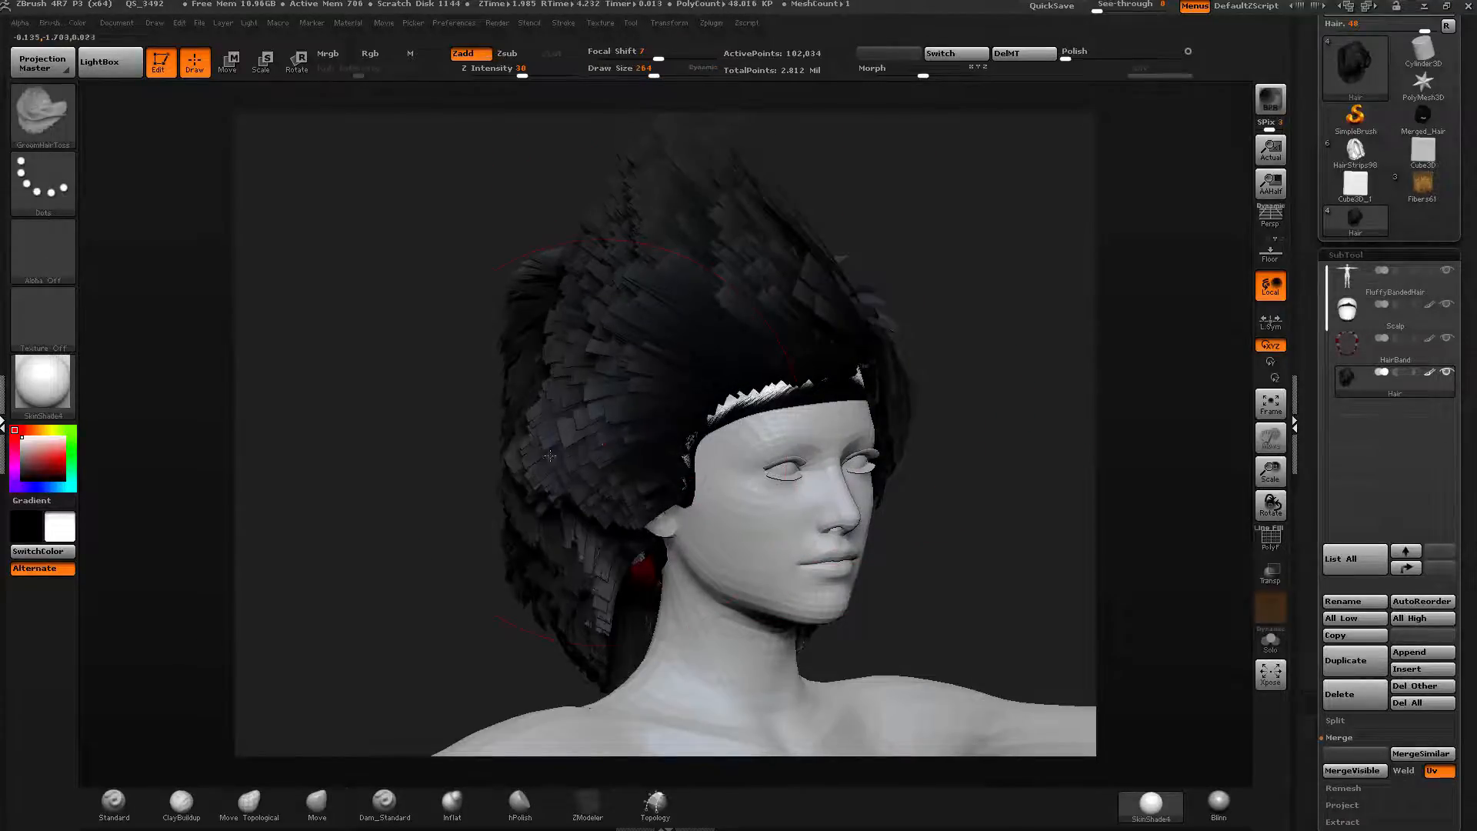
left_click_drag(430, 493, 608, 485)
mouse_move(523, 531)
left_mouse_down()
mouse_move(391, 386)
mouse_move(384, 431)
left_mouse_up()
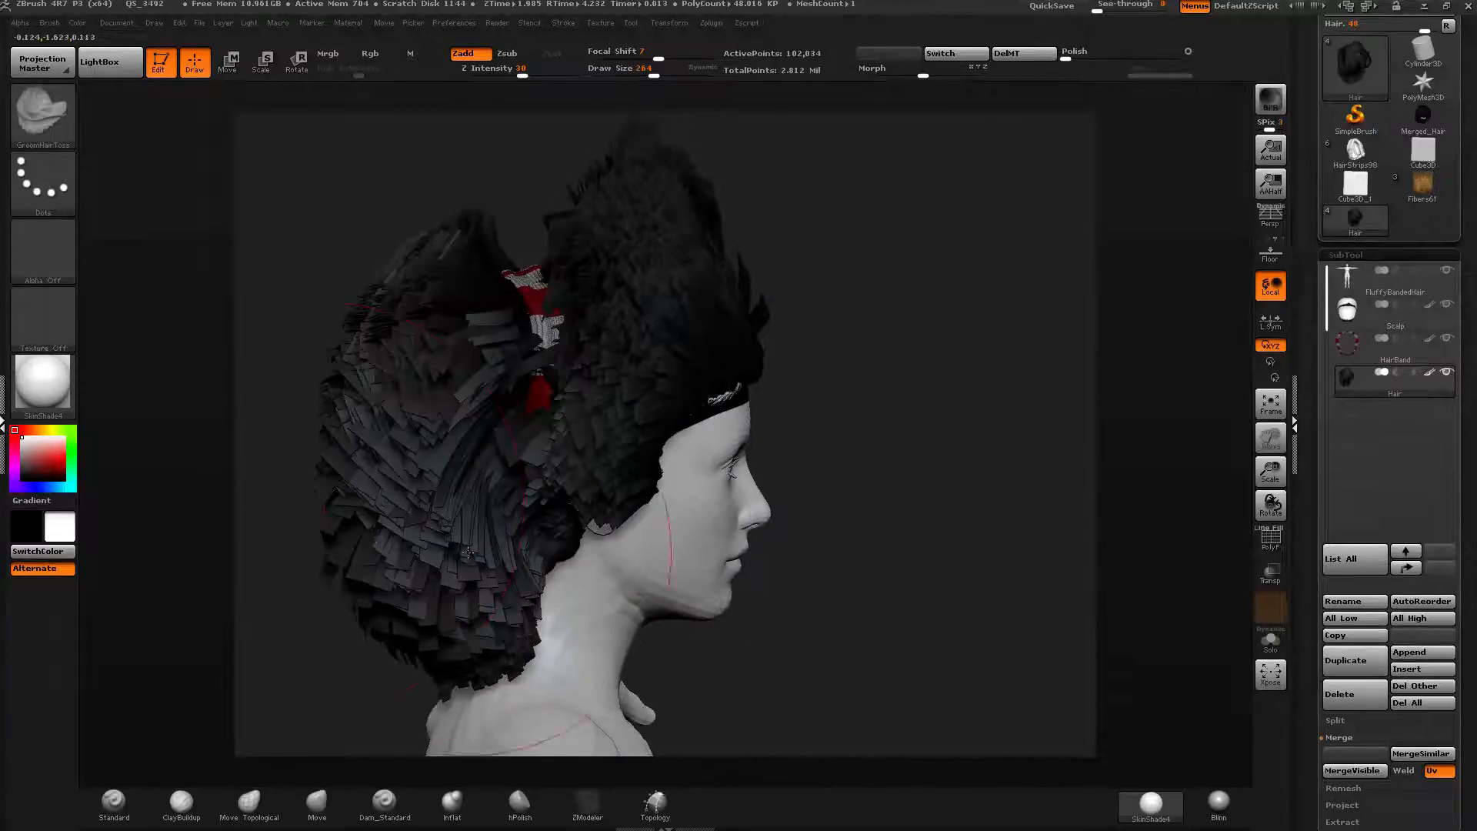
Continue brushing the hair fibers upward over the top and back of the head.
left_click_drag(469, 600, 393, 530)
mouse_move(284, 523)
left_mouse_down()
mouse_move(808, 511)
mouse_move(808, 531)
left_mouse_up()
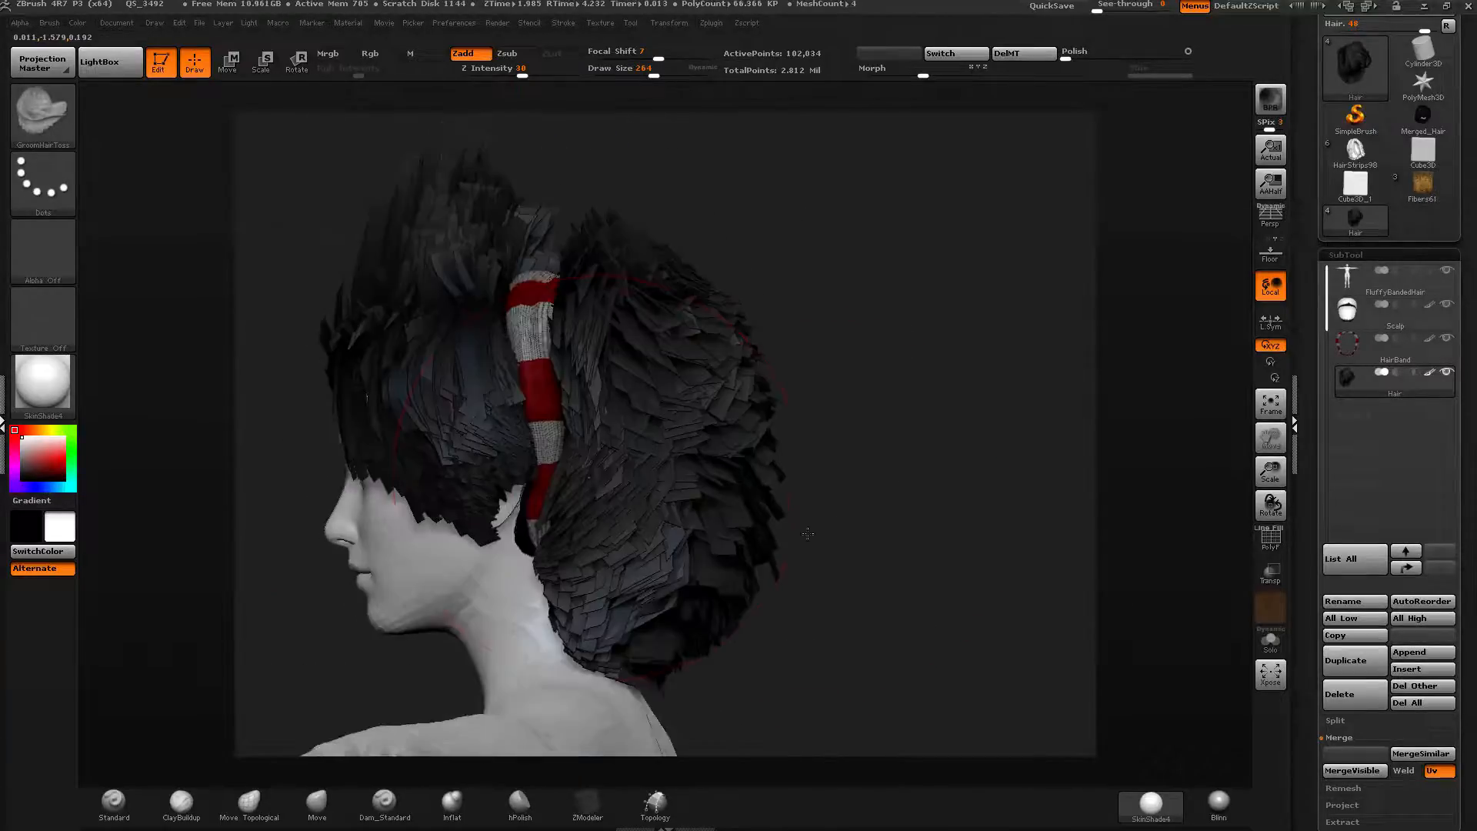
mouse_move(500, 478)
left_mouse_down()
mouse_move(585, 538)
mouse_move(631, 538)
mouse_move(740, 422)
left_mouse_up()
mouse_move(654, 369)
left_mouse_down()
mouse_move(795, 285)
mouse_move(800, 431)
left_mouse_up()
mouse_move(639, 315)
left_mouse_down()
mouse_move(755, 362)
mouse_move(803, 574)
mouse_move(624, 477)
left_mouse_up()
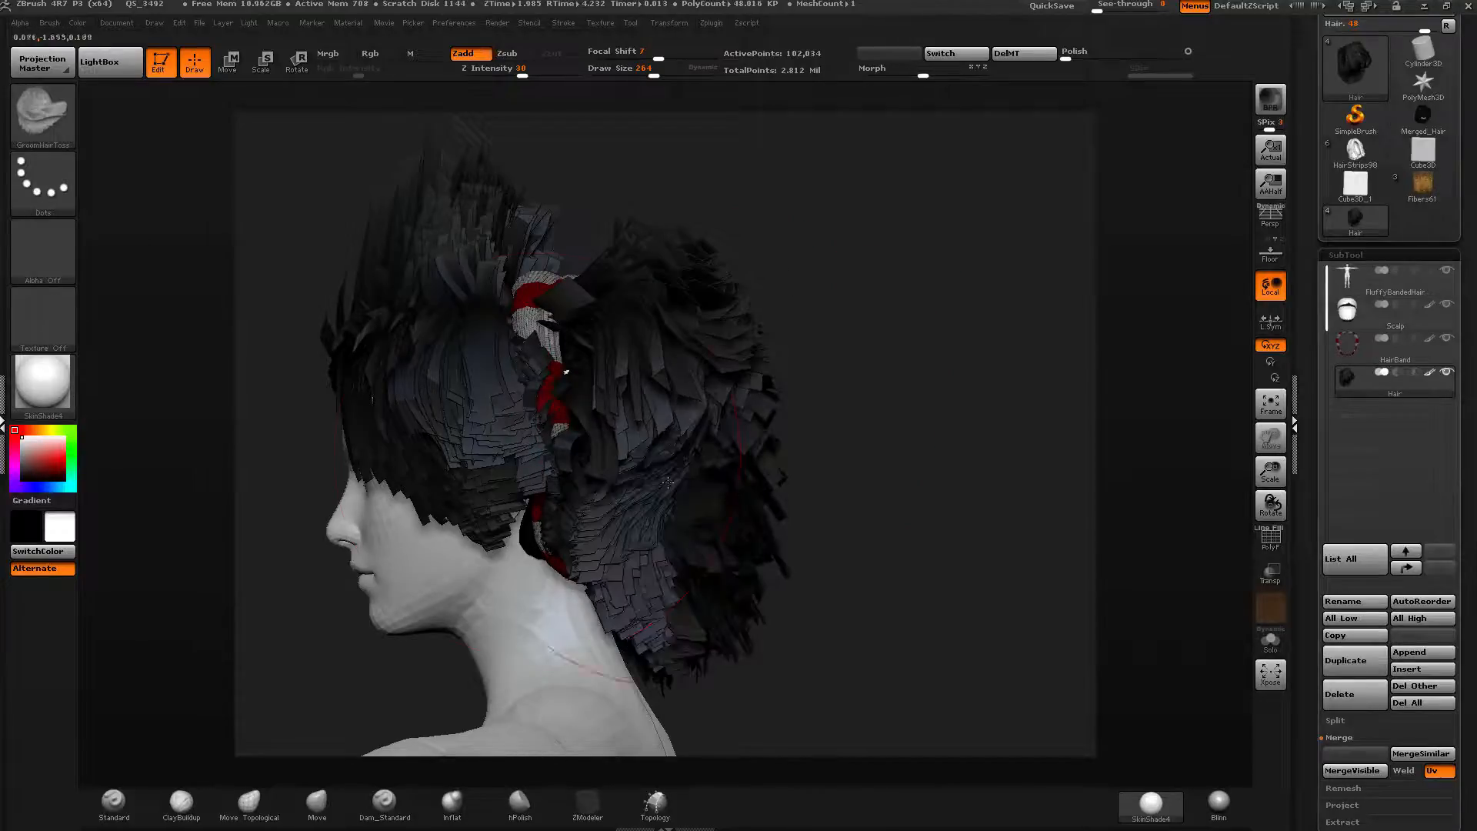
left_click_drag(454, 492, 554, 370)
mouse_move(431, 431)
left_mouse_down()
mouse_move(569, 346)
mouse_move(724, 477)
left_mouse_up()
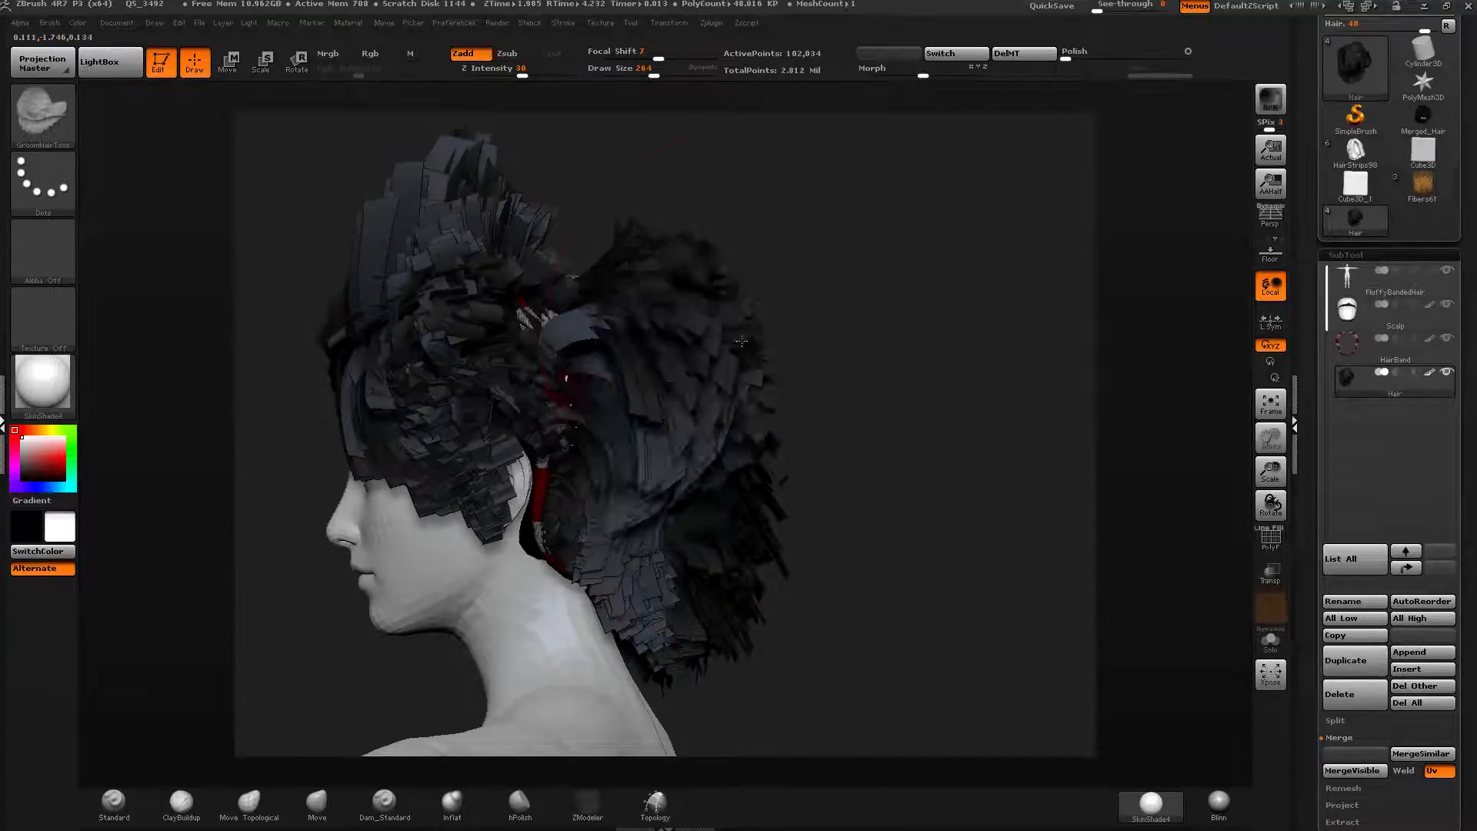
left_click_drag(585, 323, 769, 430)
mouse_move(818, 377)
left_mouse_down()
mouse_move(915, 392)
mouse_move(776, 382)
left_mouse_up()
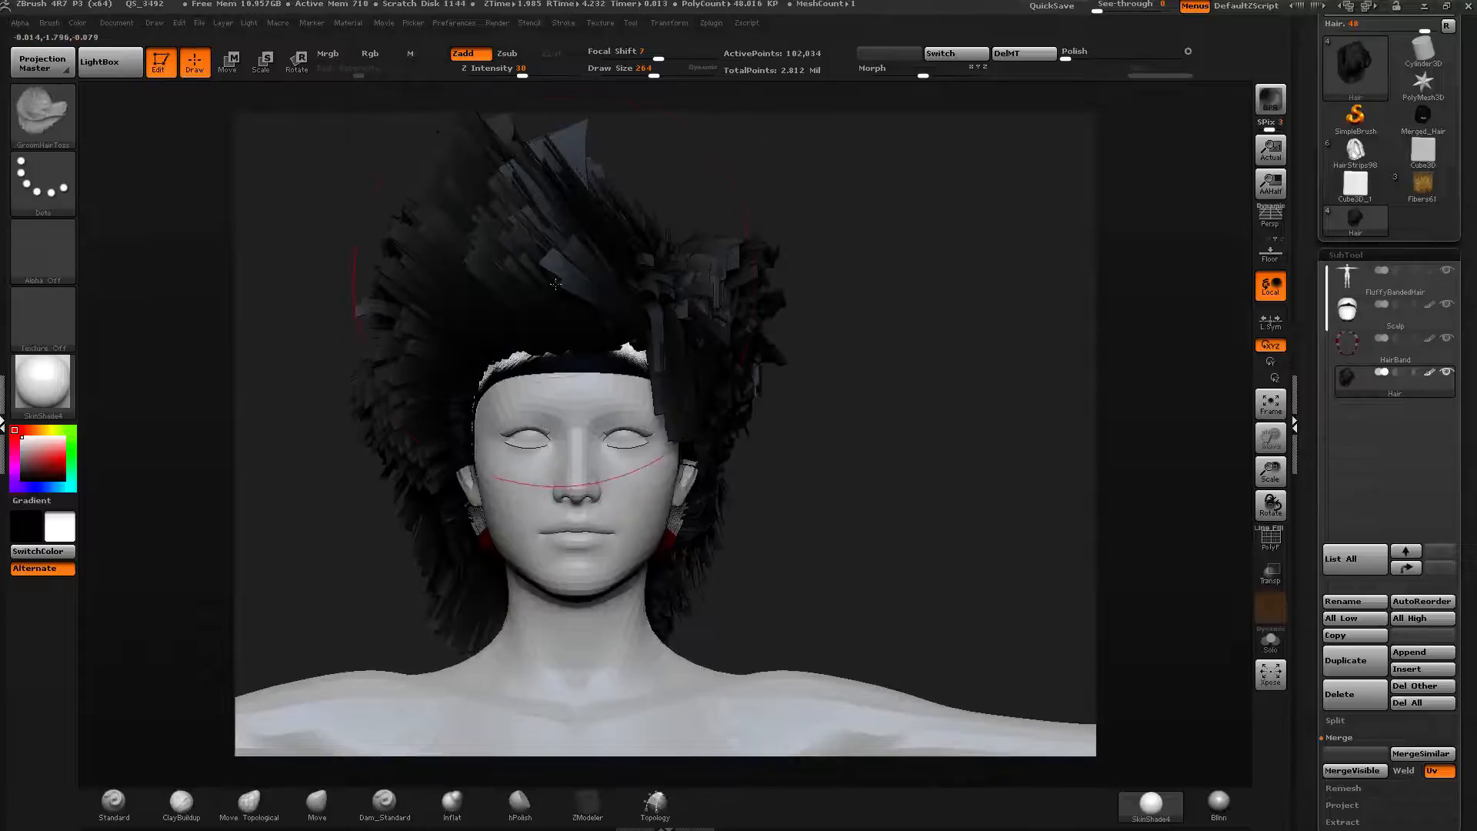
mouse_move(616, 285)
left_mouse_down()
mouse_move(523, 246)
mouse_move(493, 316)
mouse_move(462, 307)
mouse_move(723, 270)
mouse_move(823, 231)
left_mouse_up()
left_click_drag(1120, 370, 1070, 374)
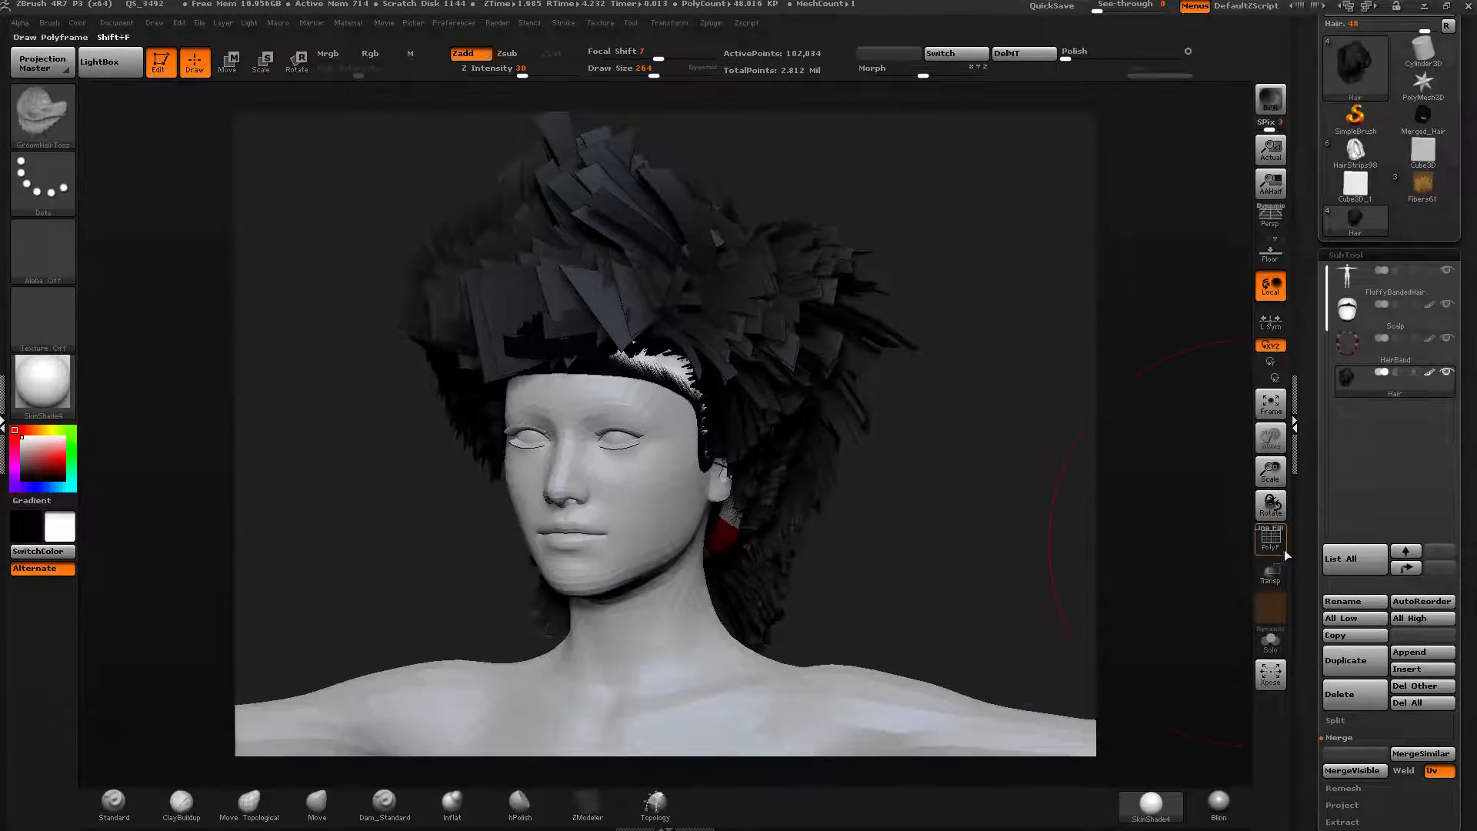
Hide the body subtool, merge the visible hair subtools and switch to the Merged_Hair1 tool.
left_click(1445, 273)
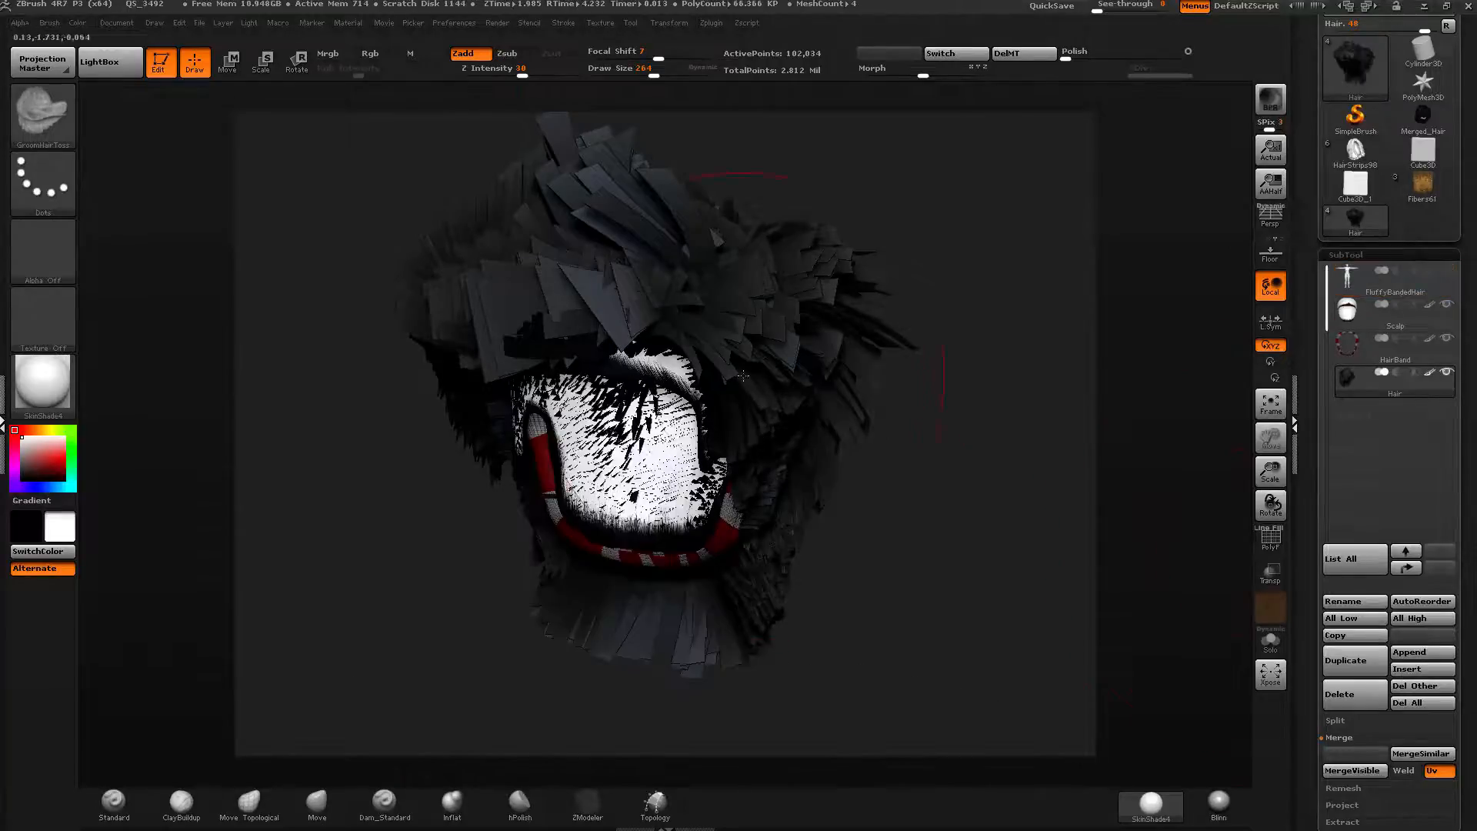
right_click_drag(742, 379, 901, 393)
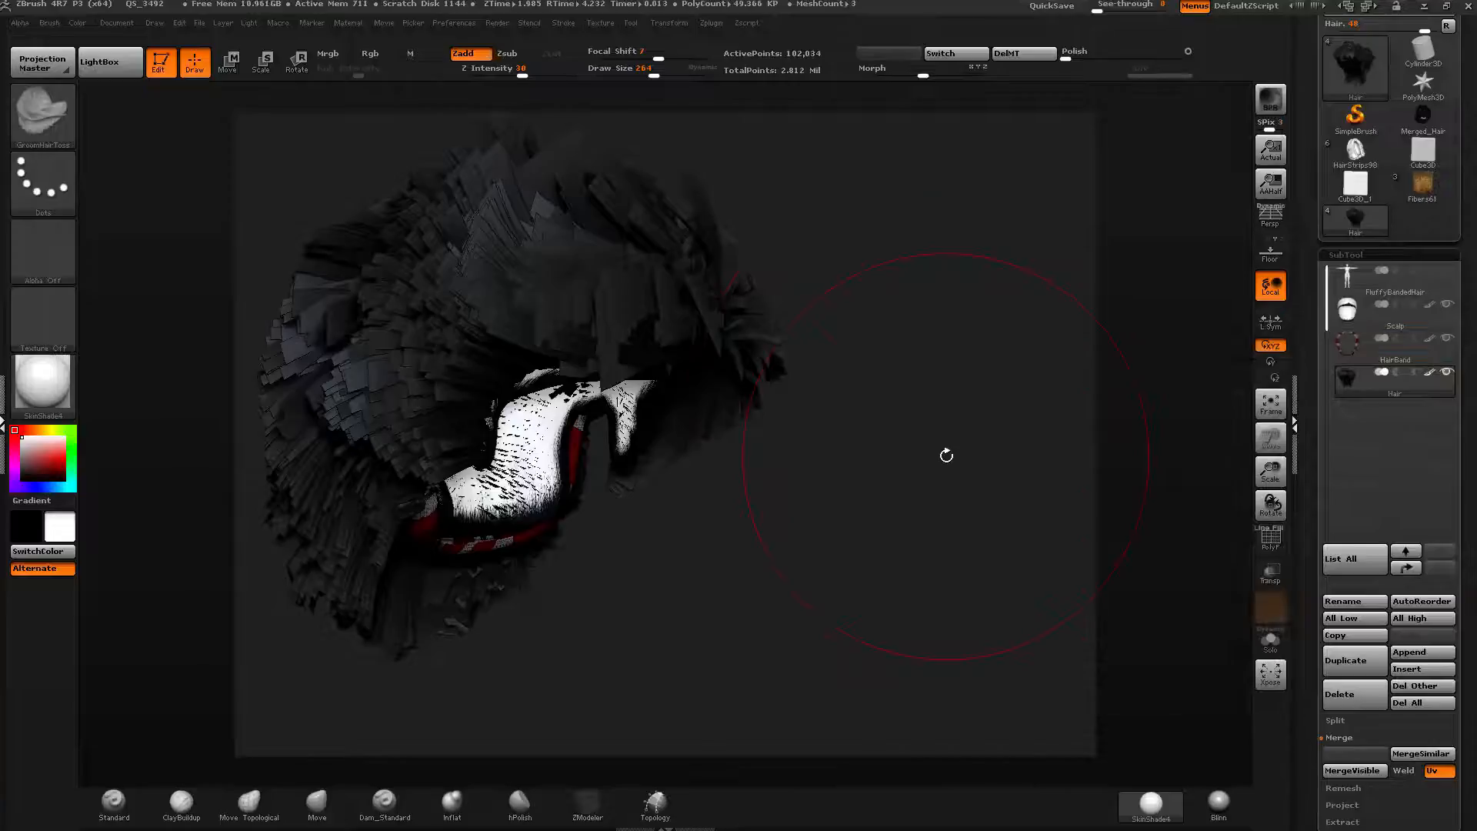
left_click_drag(1032, 406, 1049, 448)
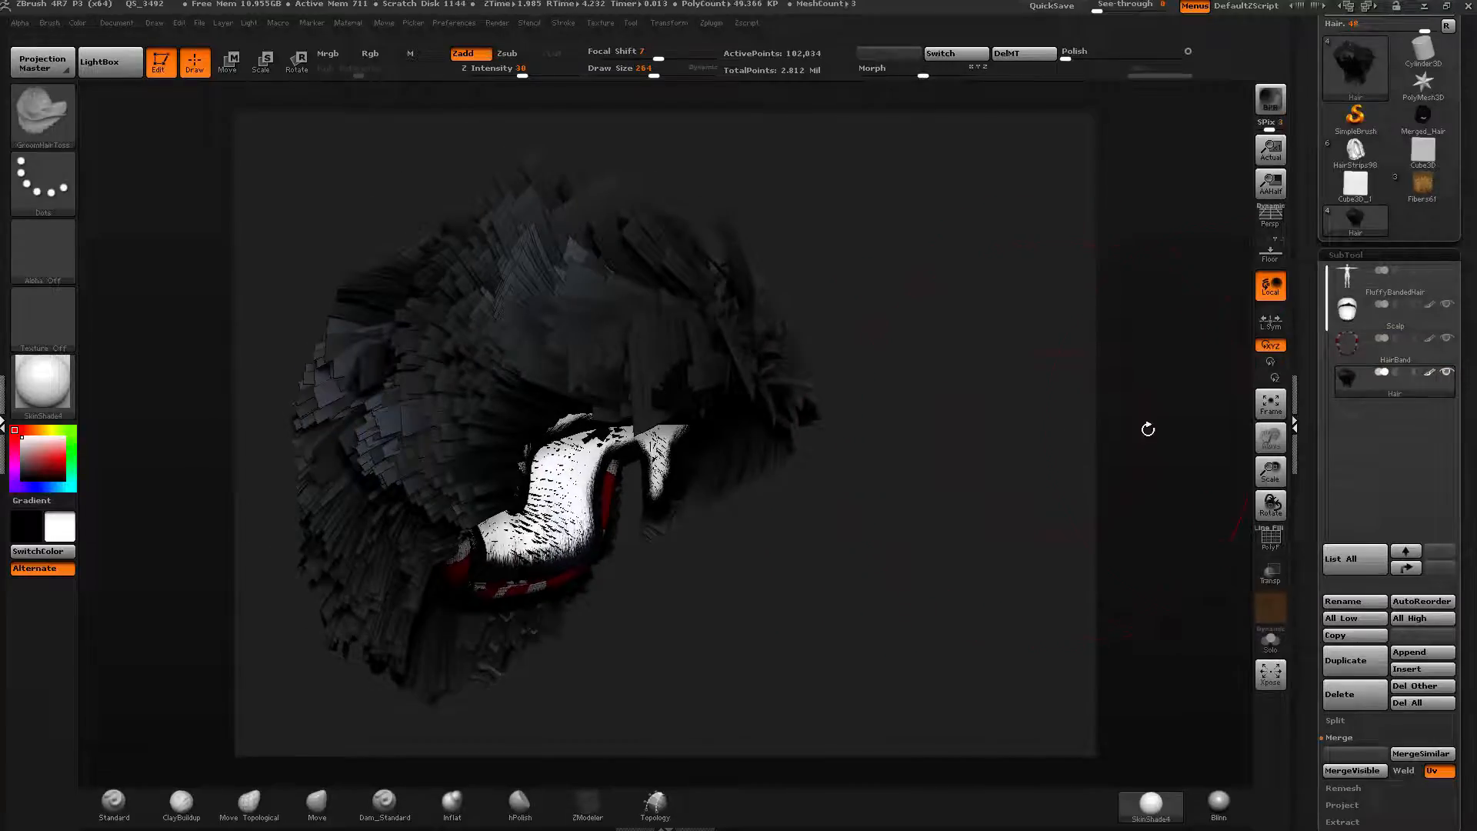
left_click_drag(1306, 449, 1306, 428)
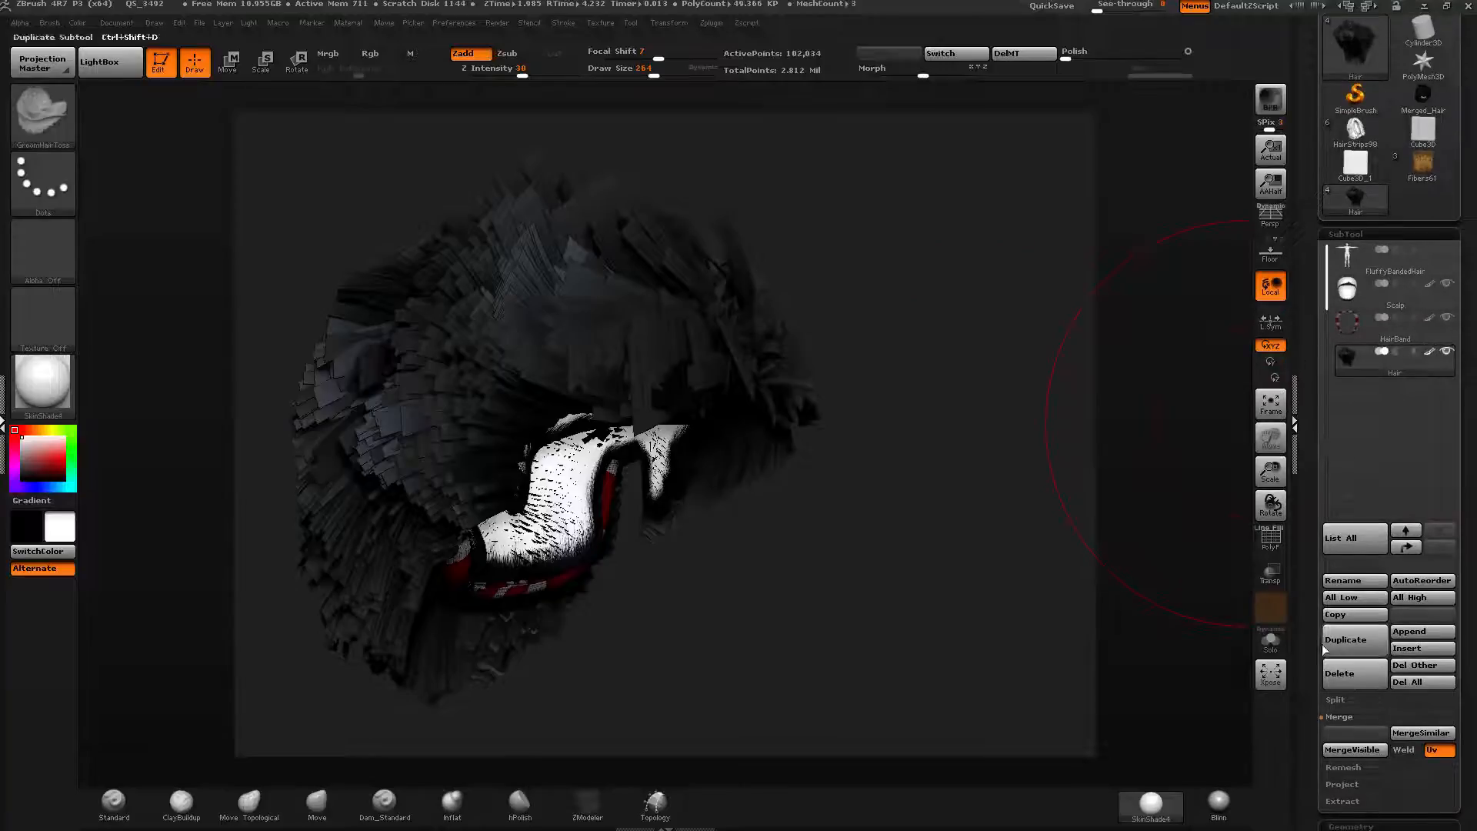
left_click_drag(1305, 651, 1304, 628)
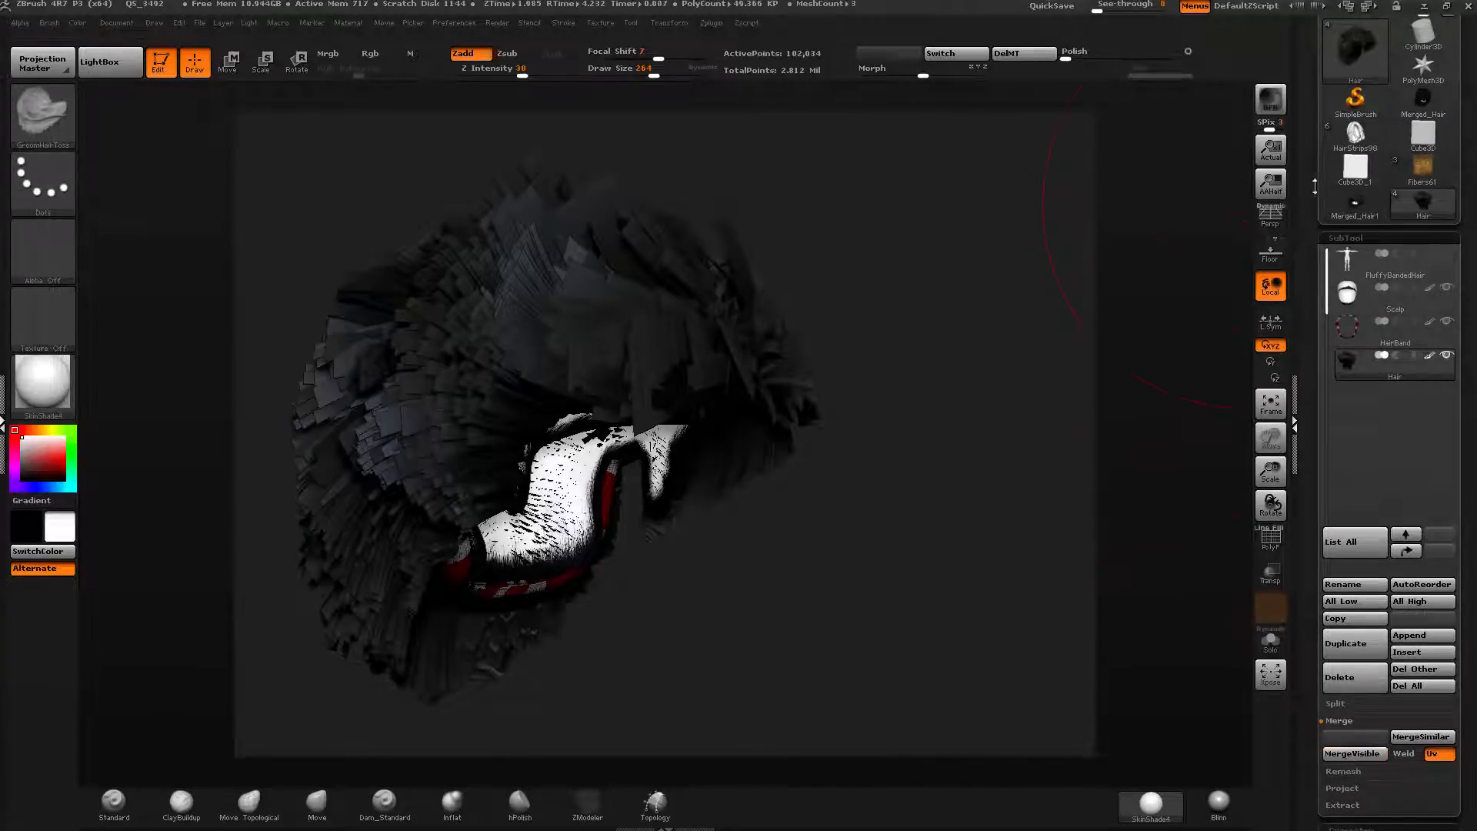
left_click_drag(1312, 178, 1314, 199)
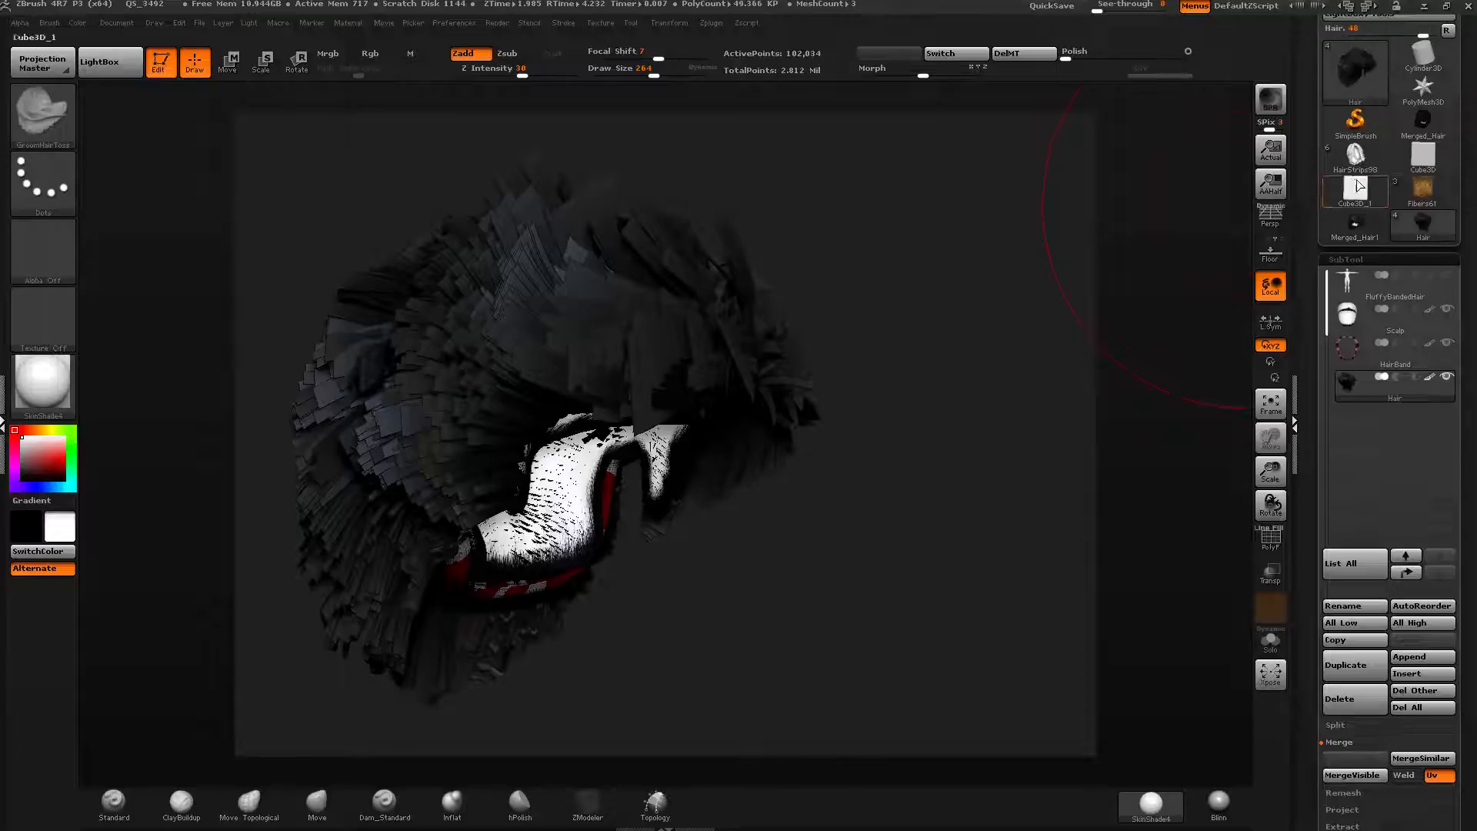
left_click(1352, 224)
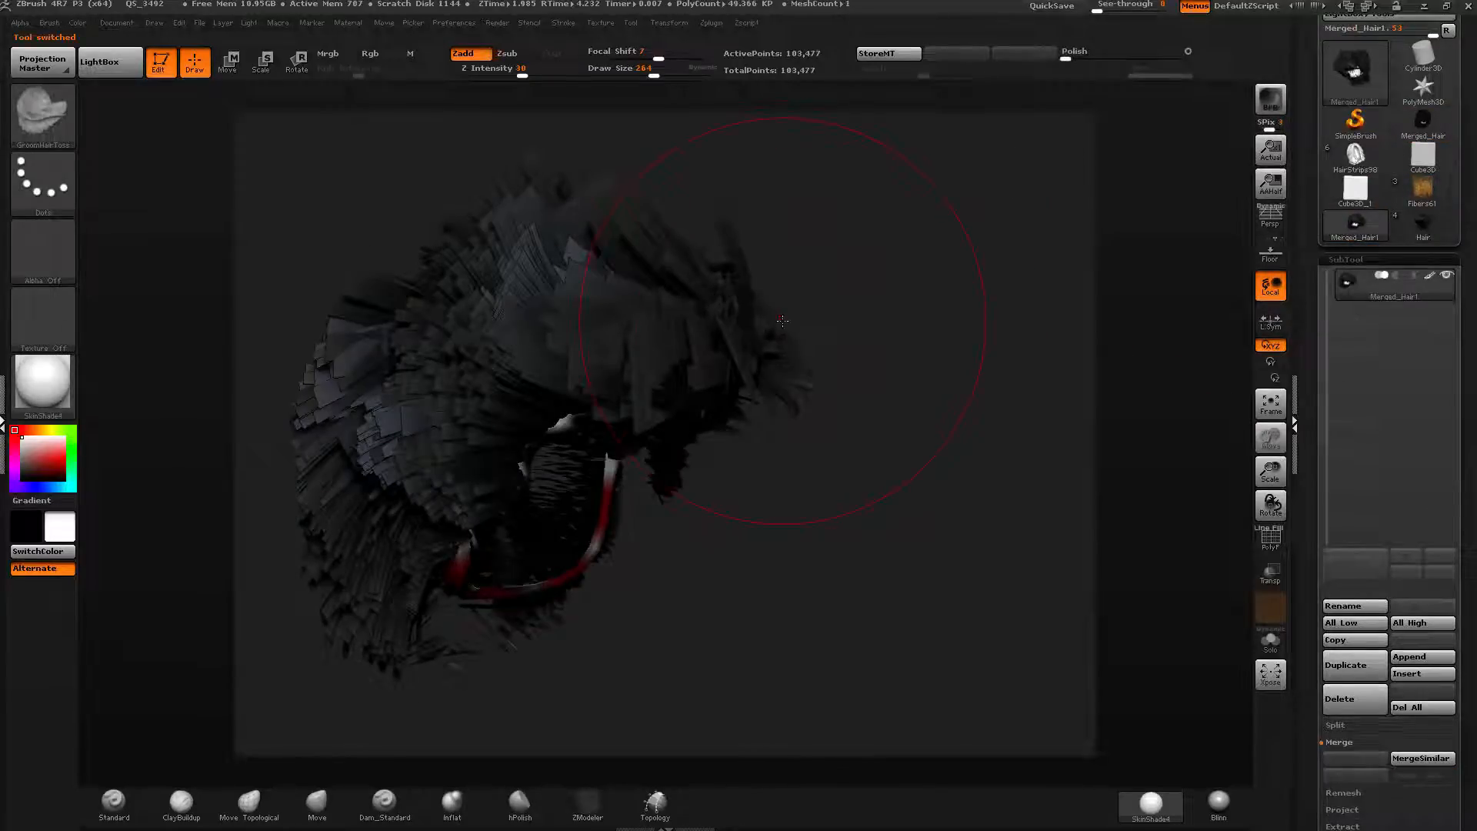
Send the merged hair to DAZ Studio through GoZ, choosing DAZStudio64 as the target application.
mouse_move(854, 379)
left_mouse_down()
mouse_move(745, 329)
mouse_move(676, 343)
mouse_move(1032, 344)
left_mouse_up()
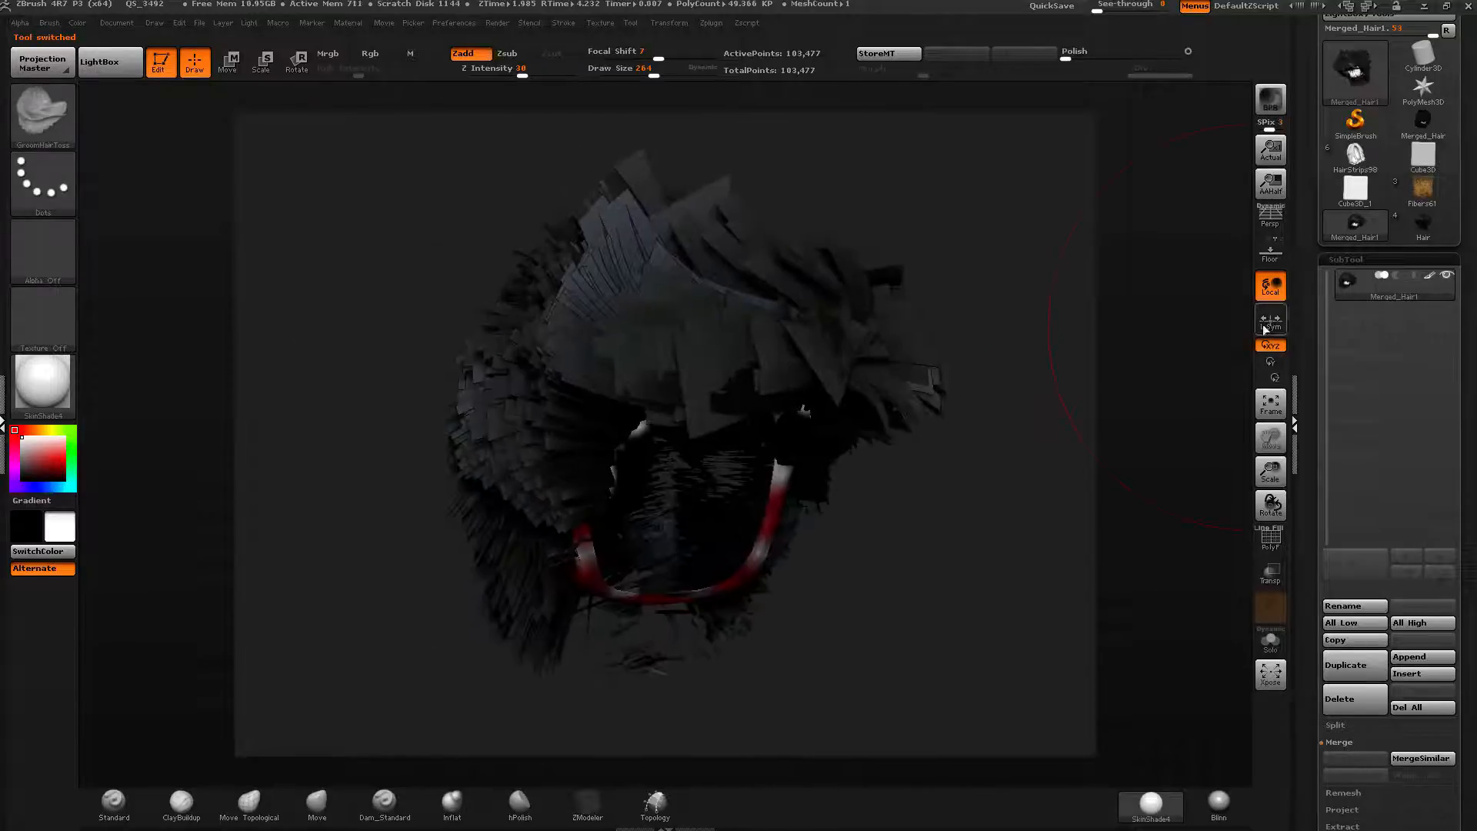
left_click_drag(1302, 279, 1303, 385)
left_click(1447, 115)
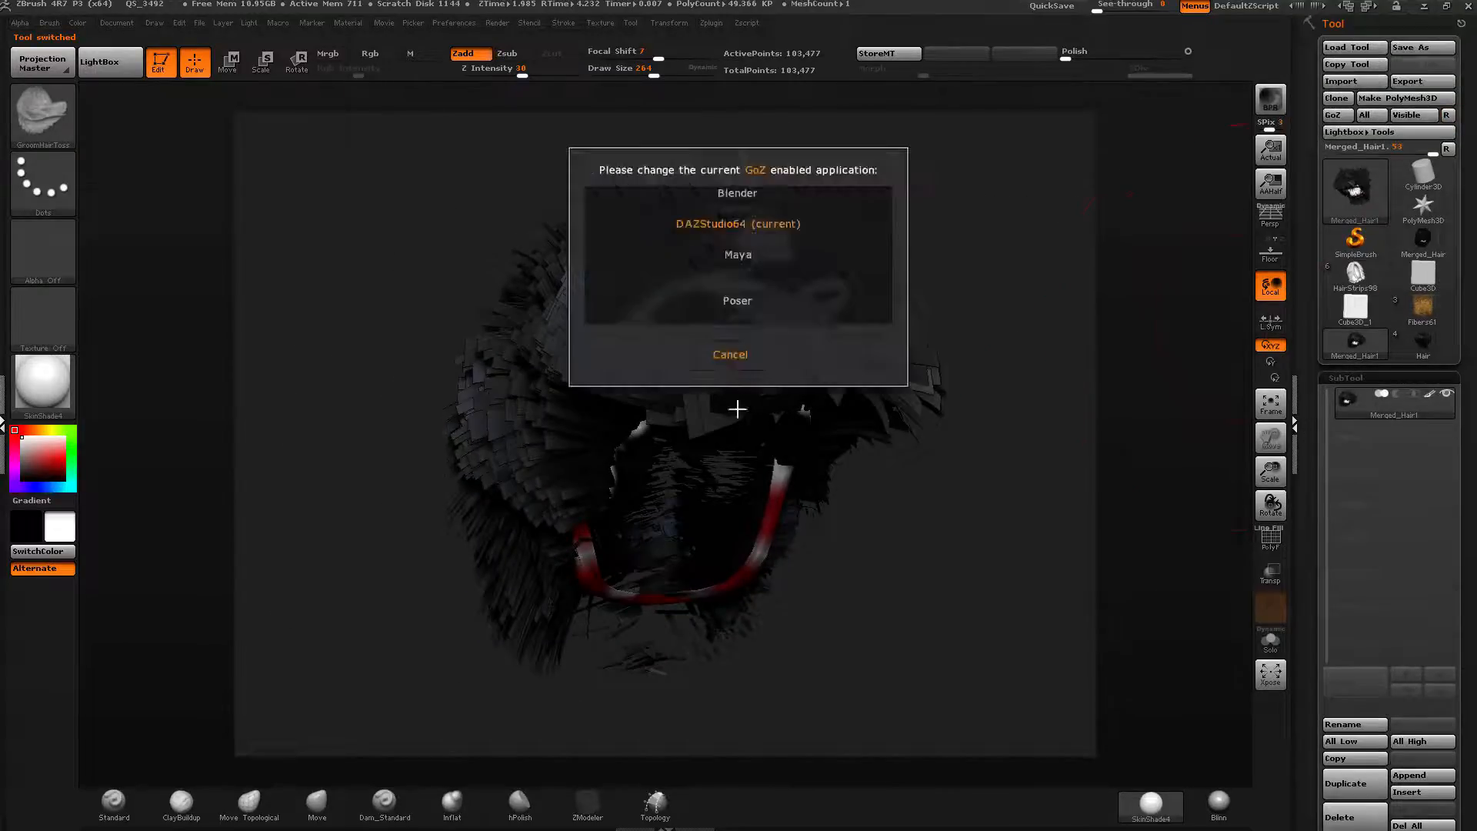
left_click(717, 225)
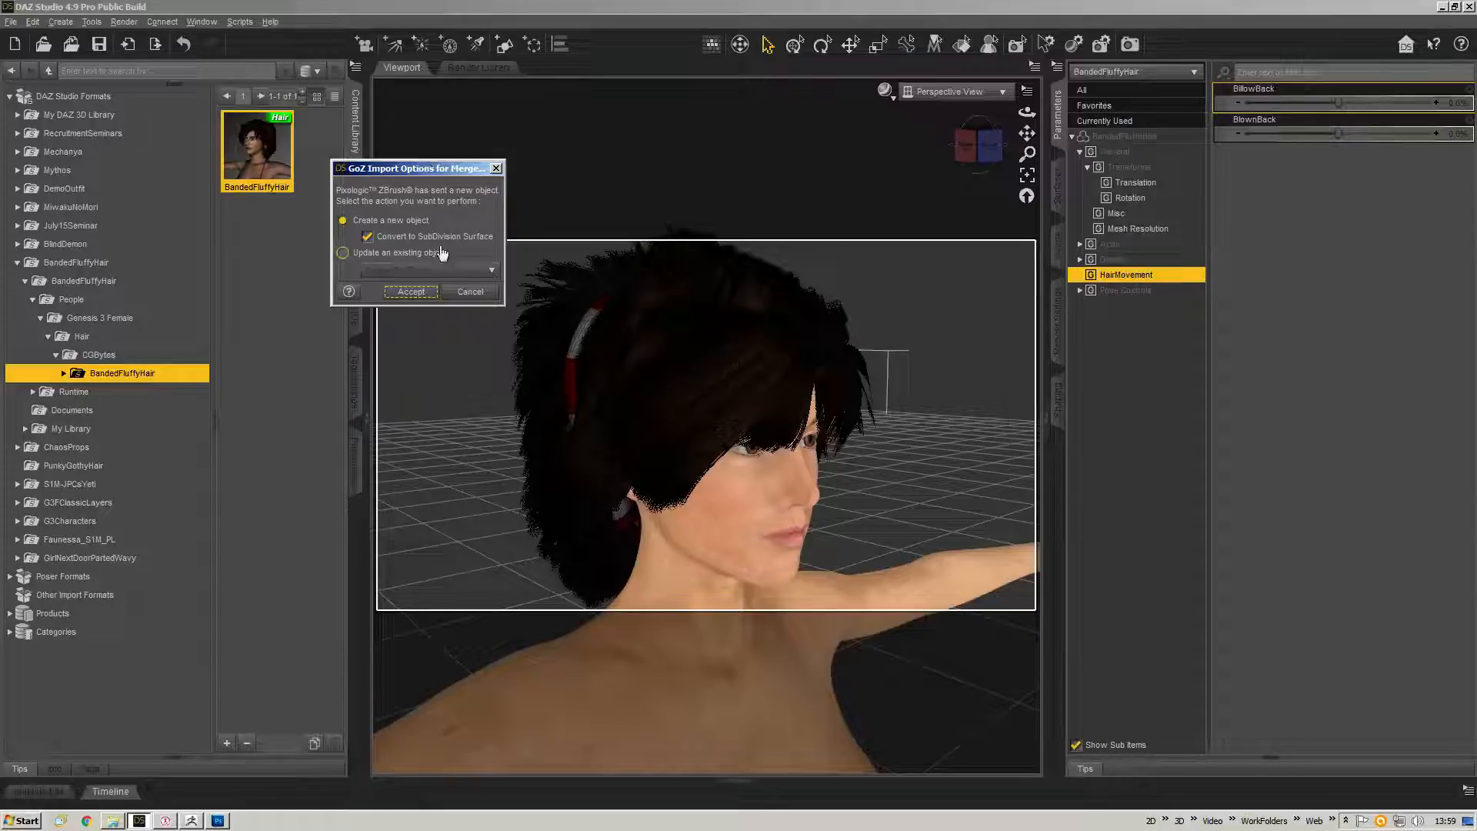
Choose to update the existing BandedFluffyHair object with the imported mesh and accept.
left_click(413, 252)
left_click_drag(408, 172, 371, 173)
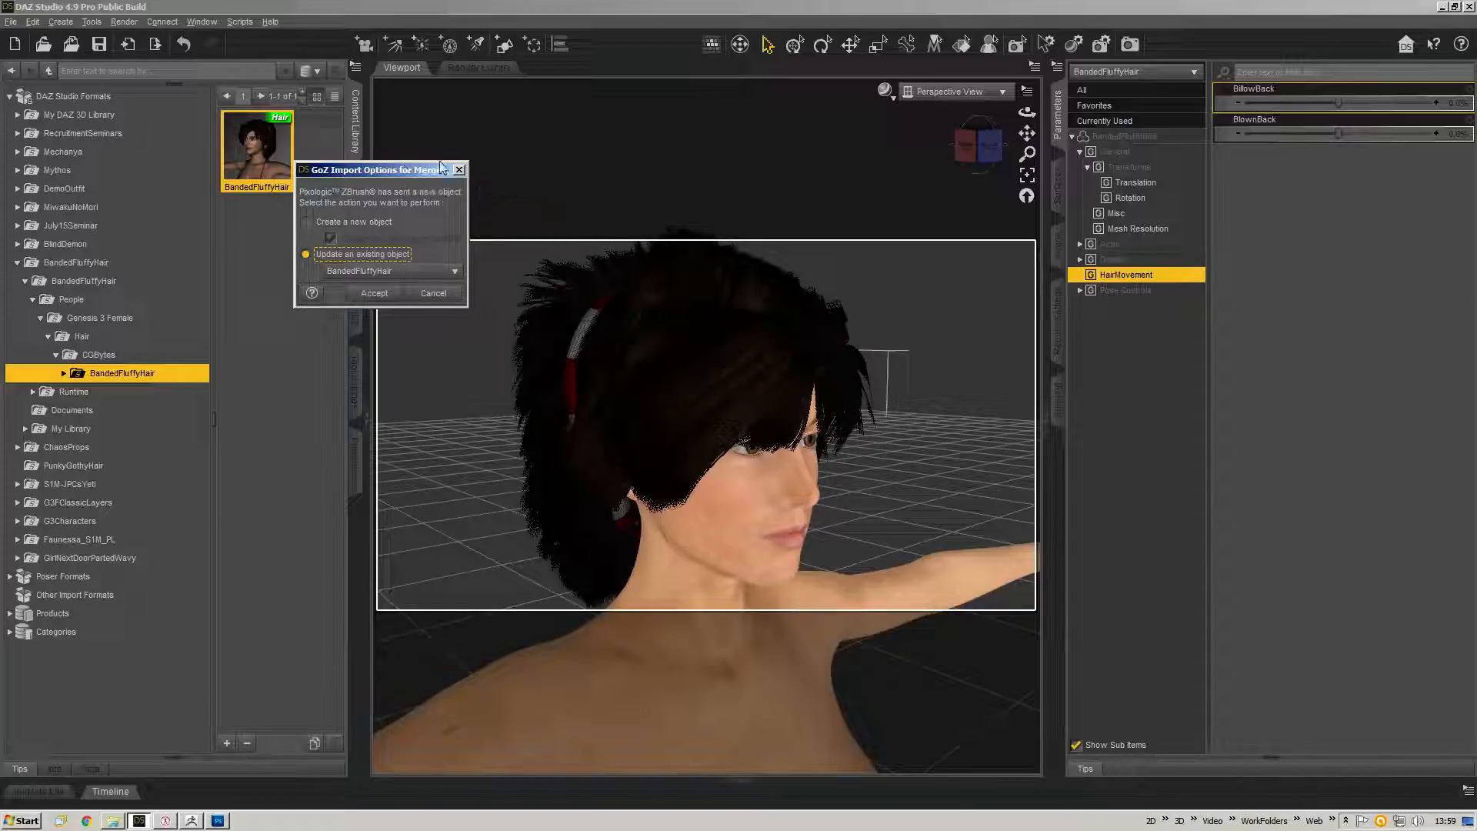
left_click_drag(441, 166, 508, 136)
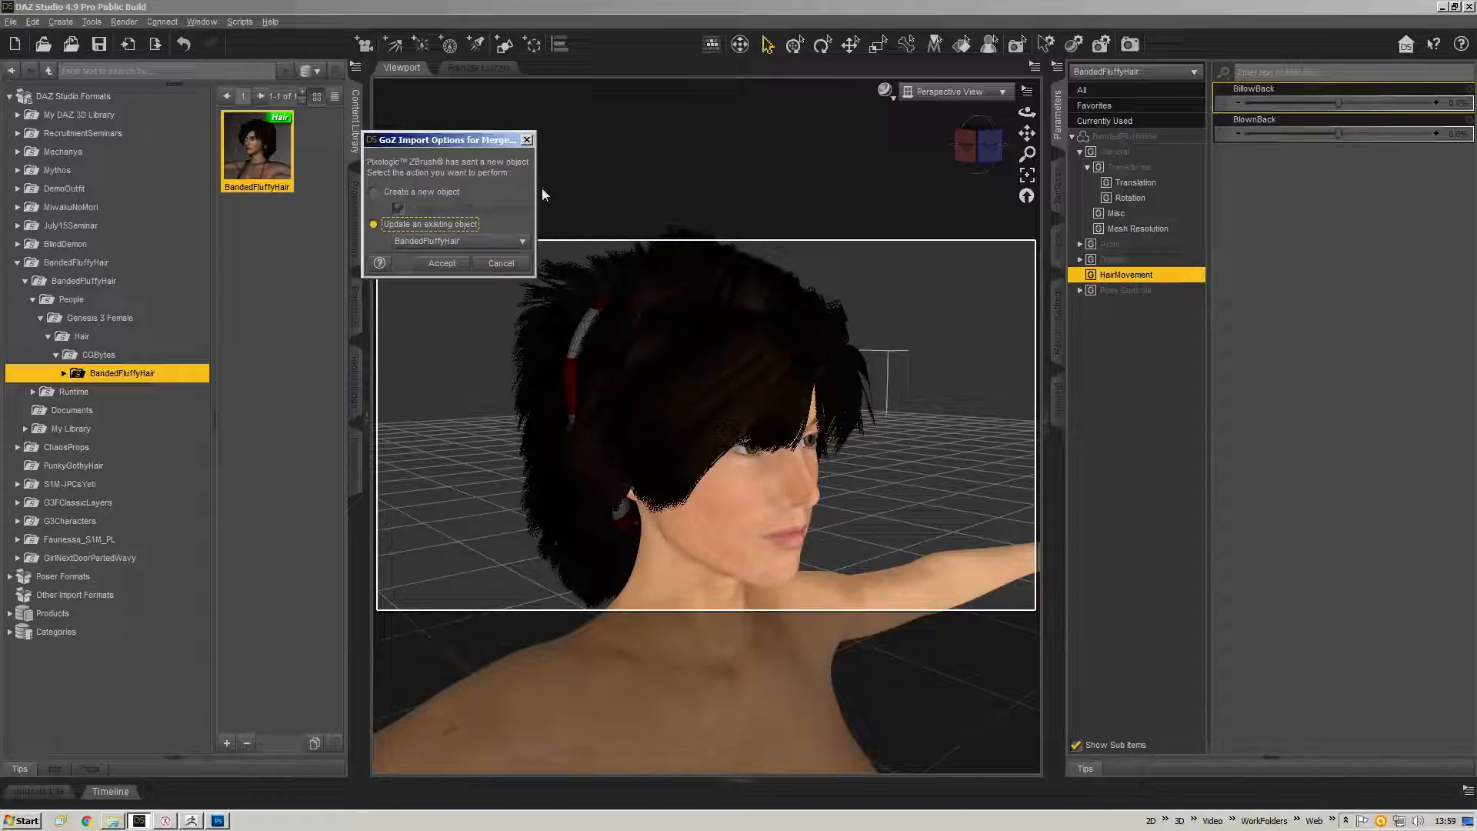
left_click_drag(536, 191, 655, 180)
left_click_drag(540, 139, 494, 136)
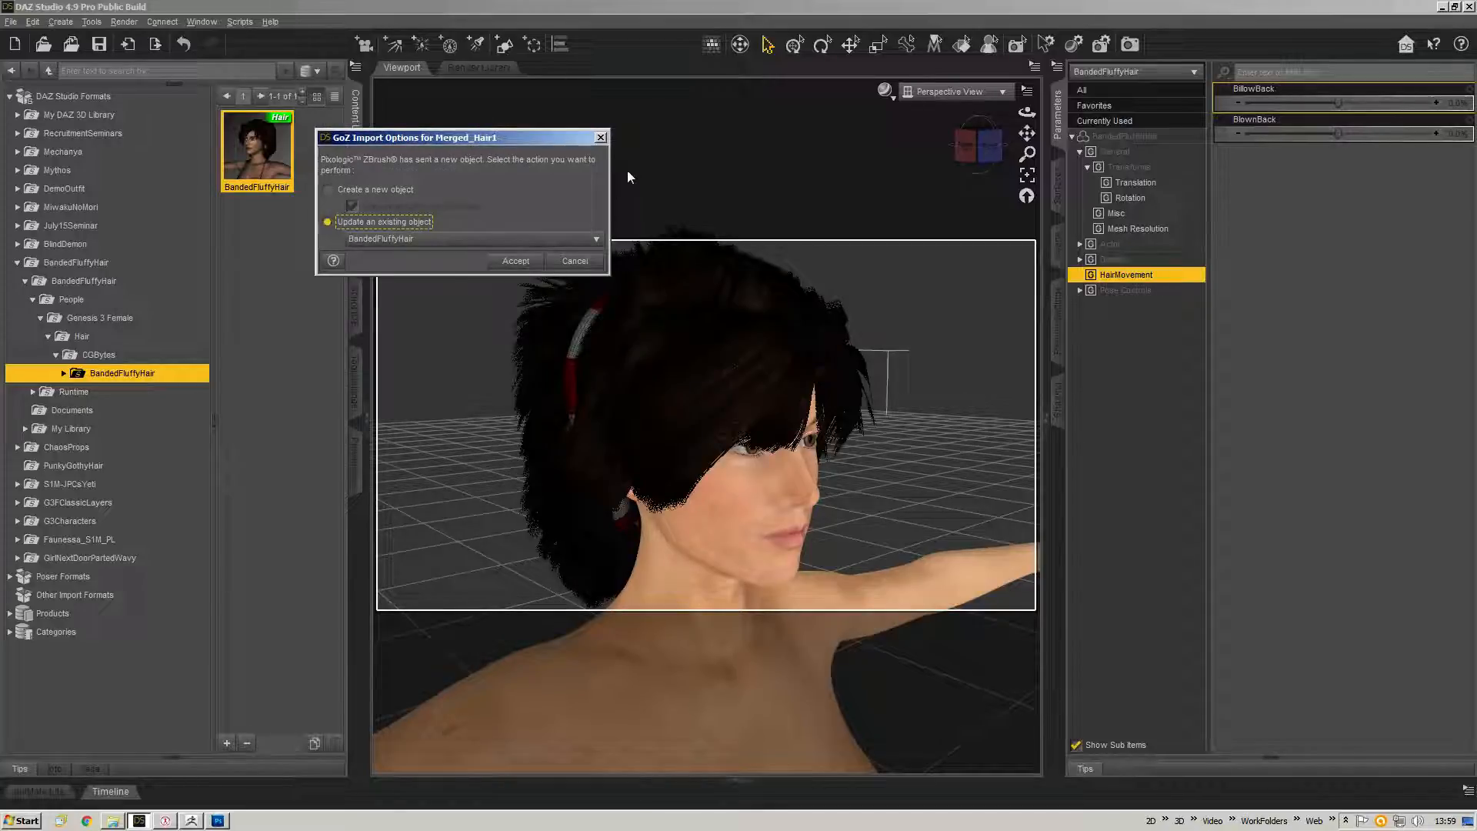
left_click(382, 239)
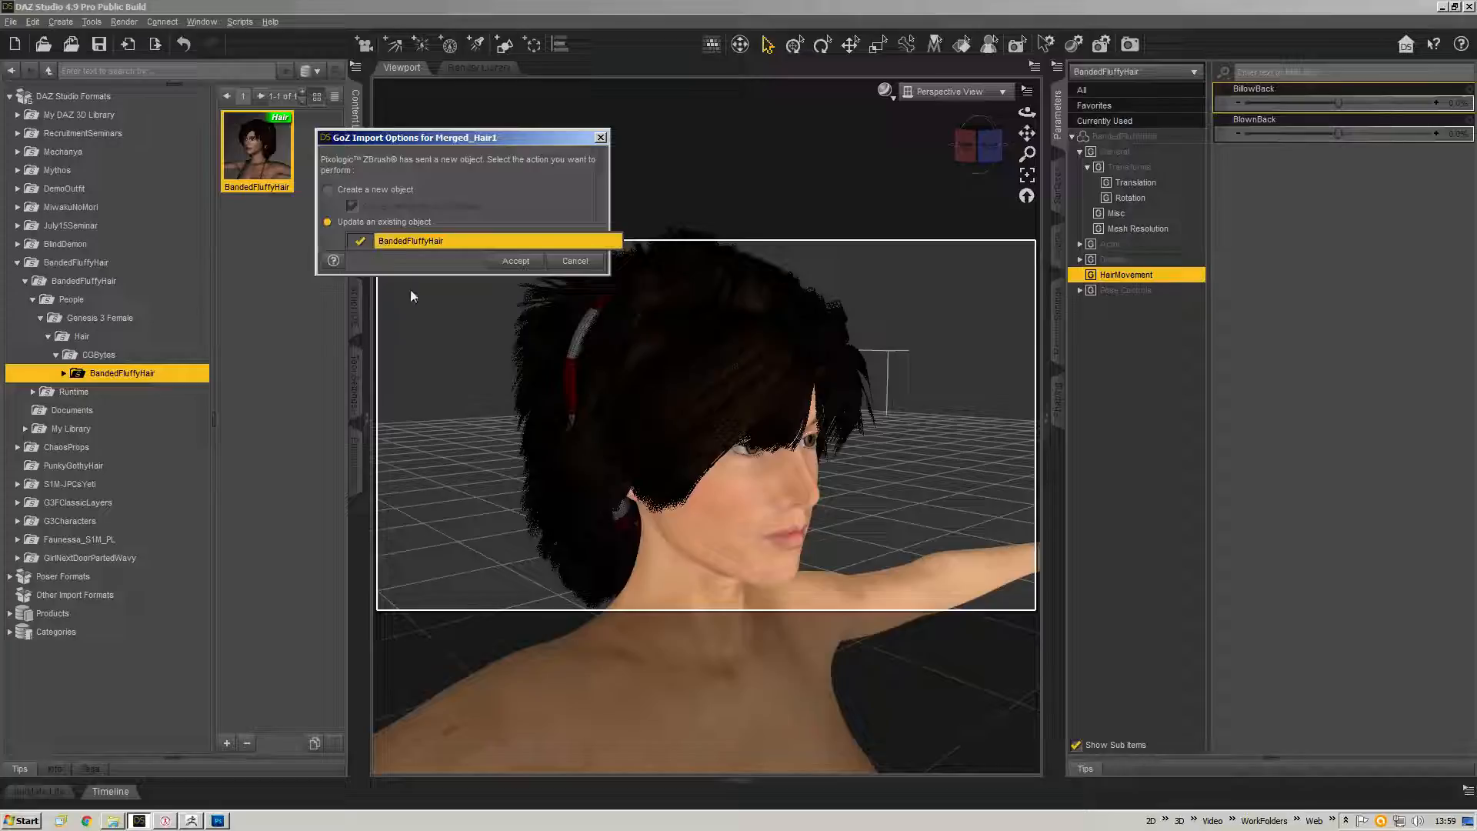
left_click(509, 154)
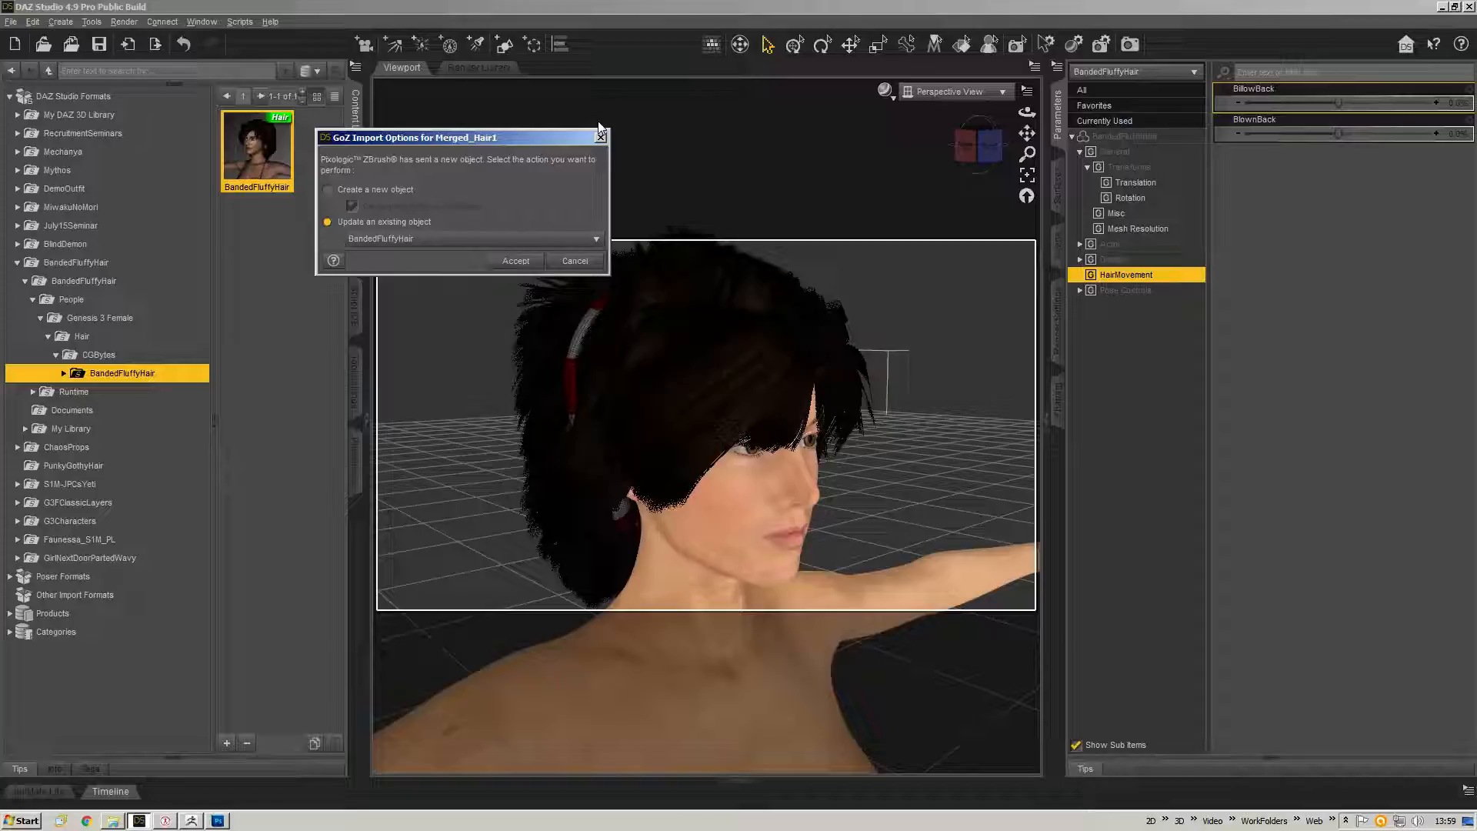
left_click(512, 262)
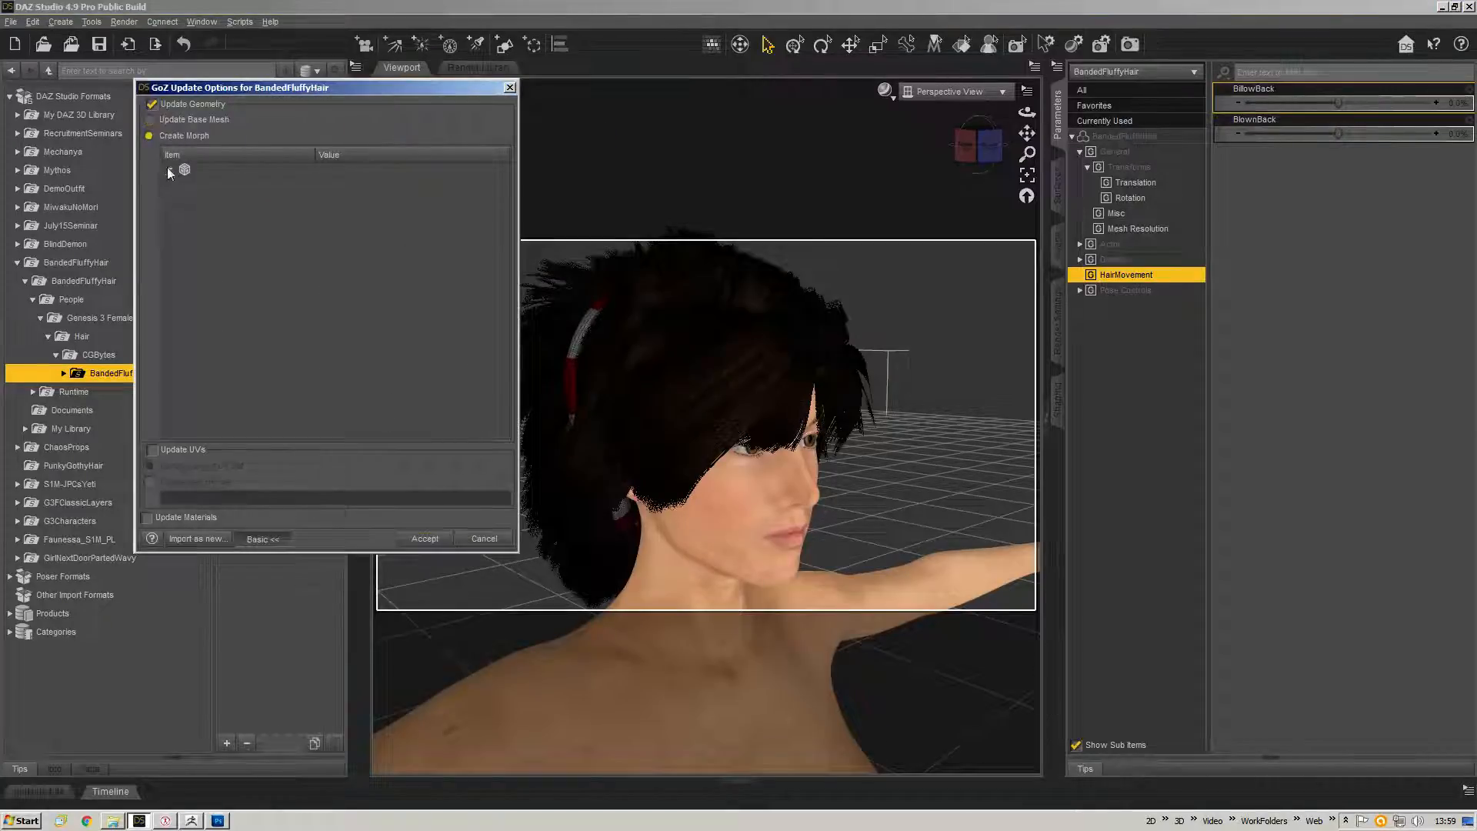
Expand the morph options and name the new morph Test1.
left_click(169, 169)
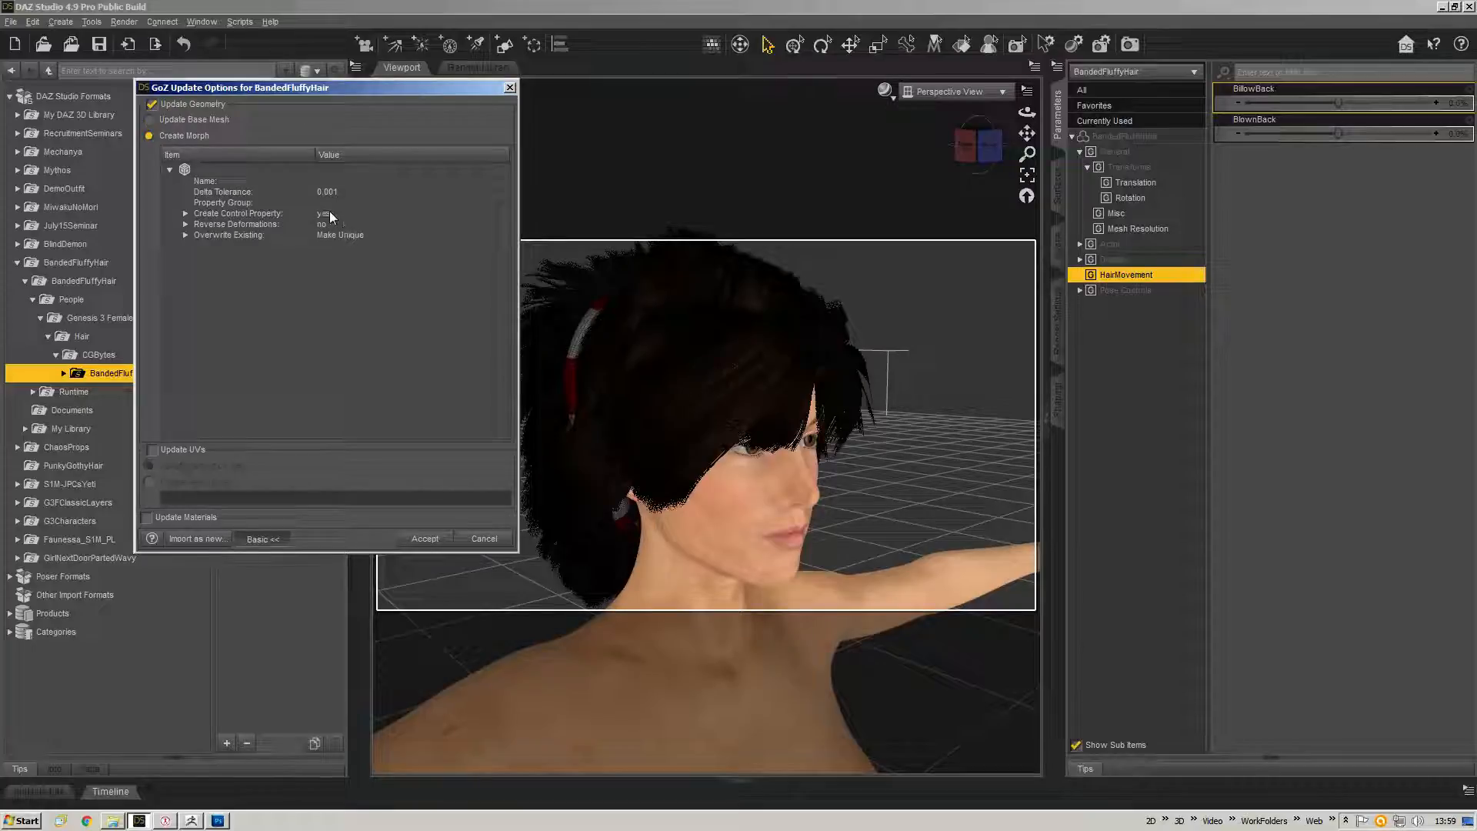
left_click(329, 180)
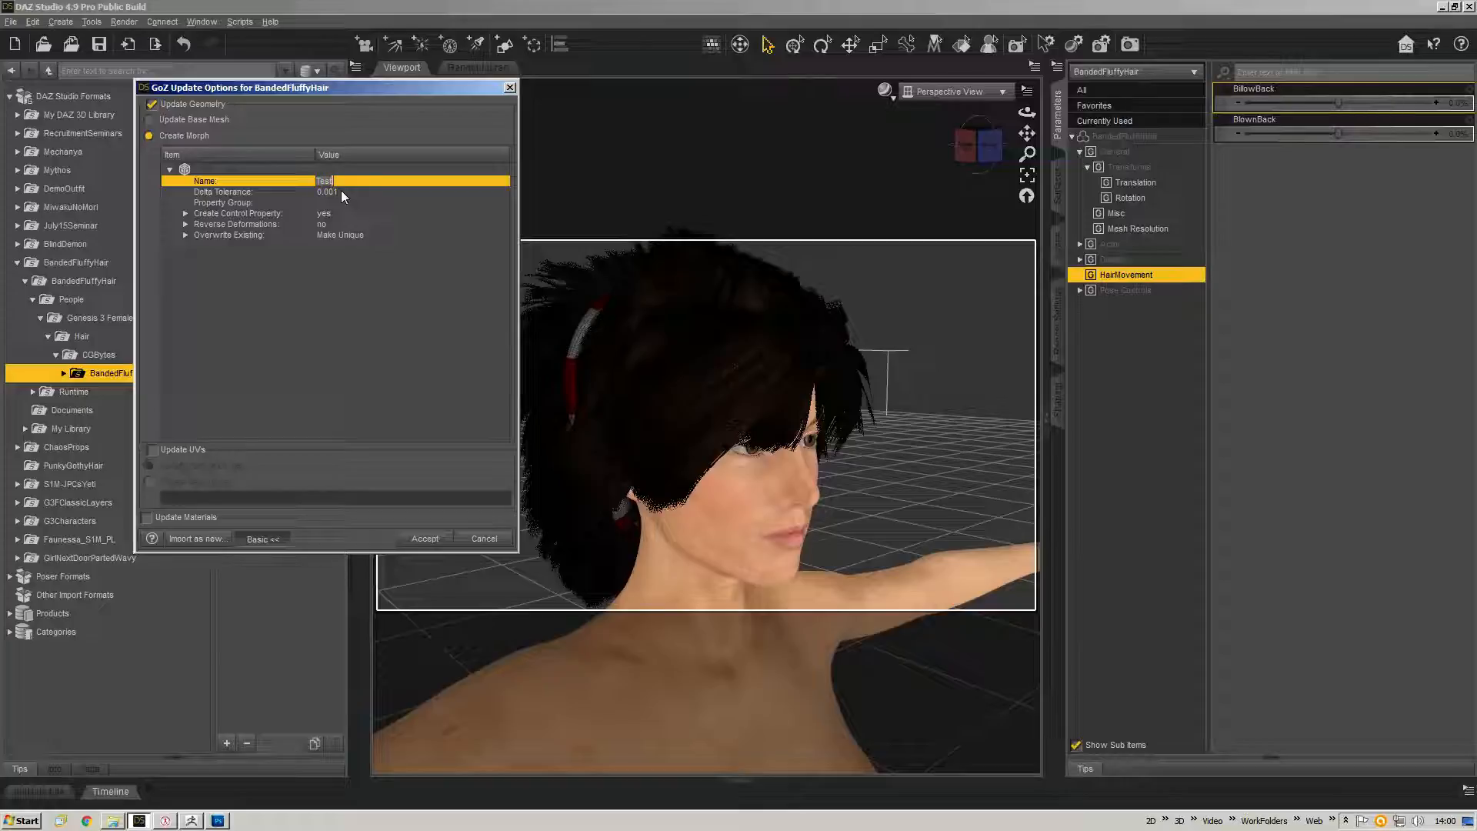
type("1")
Create a new property group named HairMorphDemo for the morph and accept the update.
left_click(321, 202)
left_click(322, 203)
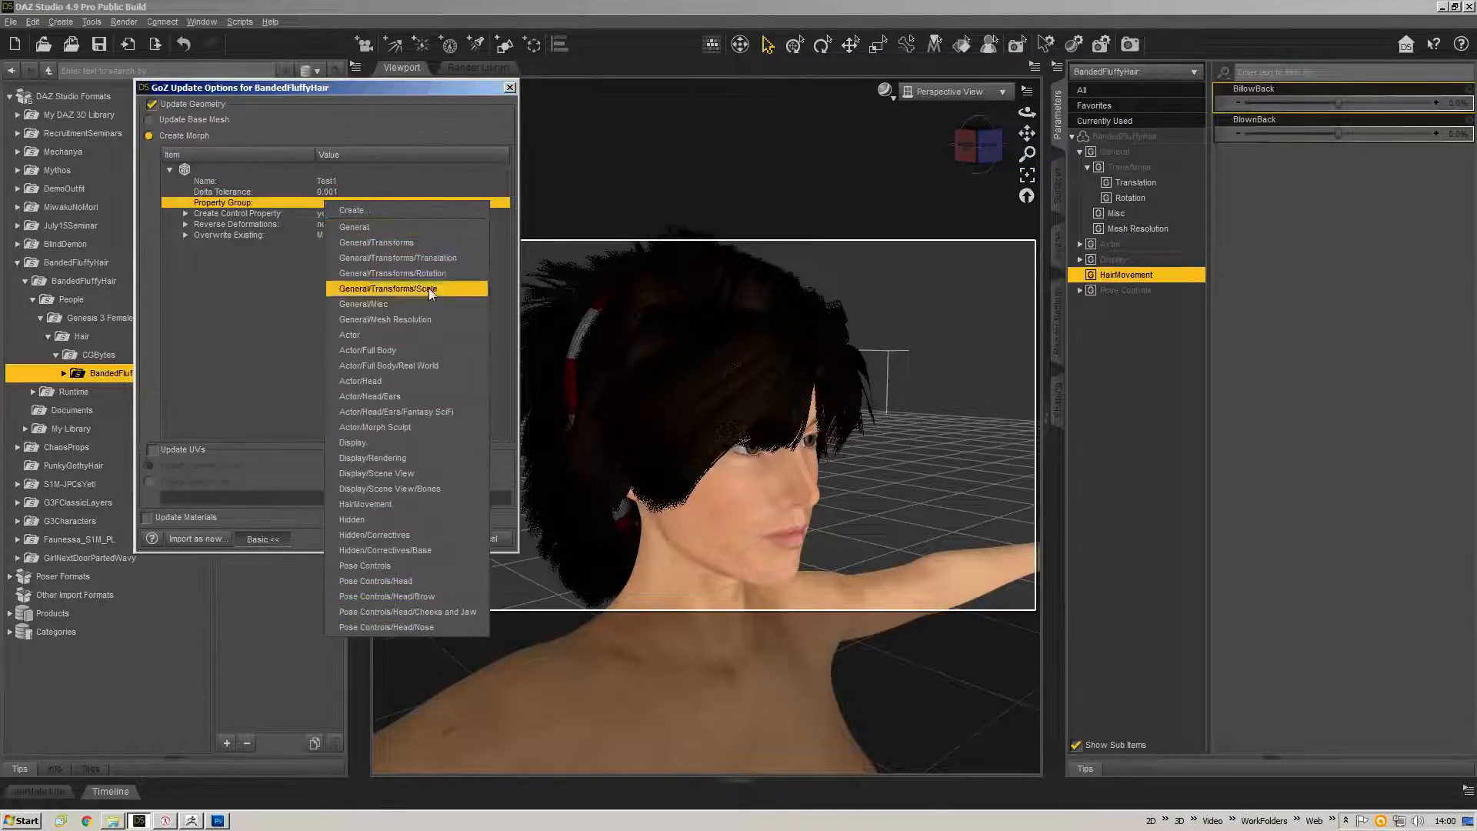
left_click(427, 213)
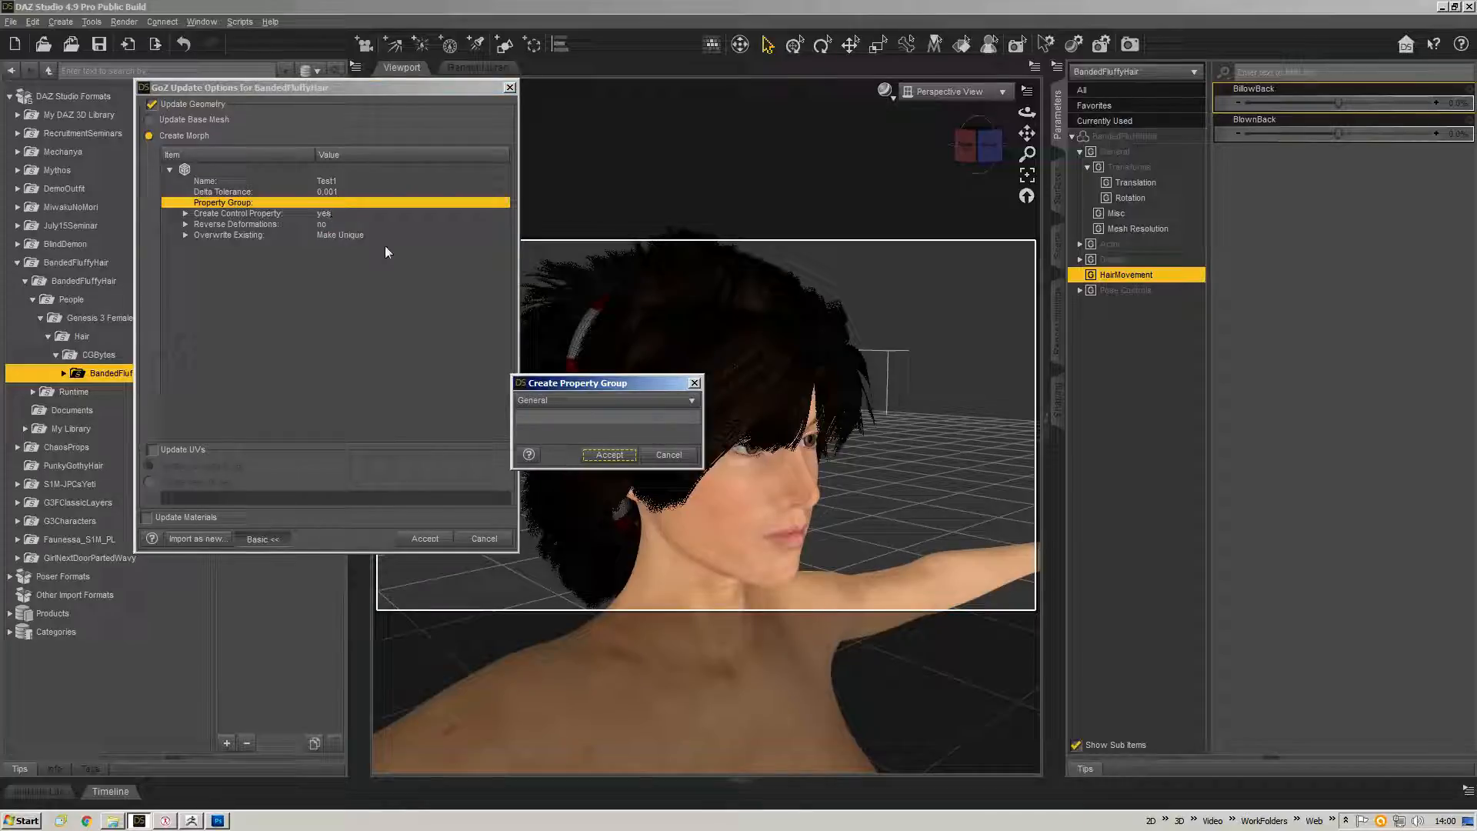
left_click(602, 415)
type("HairMo")
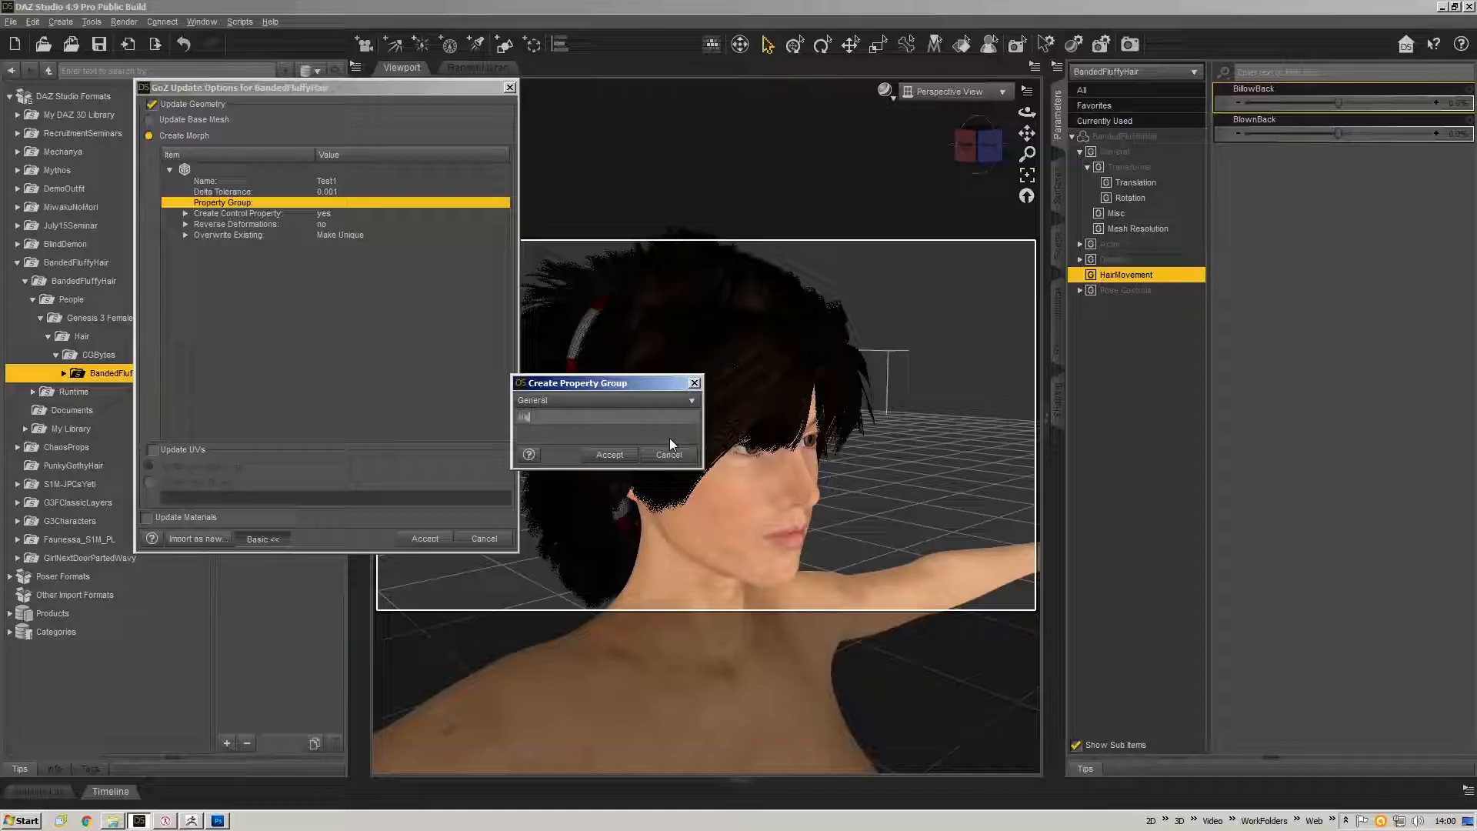
type("rphTest")
key("BackSpace")
key("BackSpace")
key("BackSpace")
key("BackSpace")
type("Demo")
key("Return")
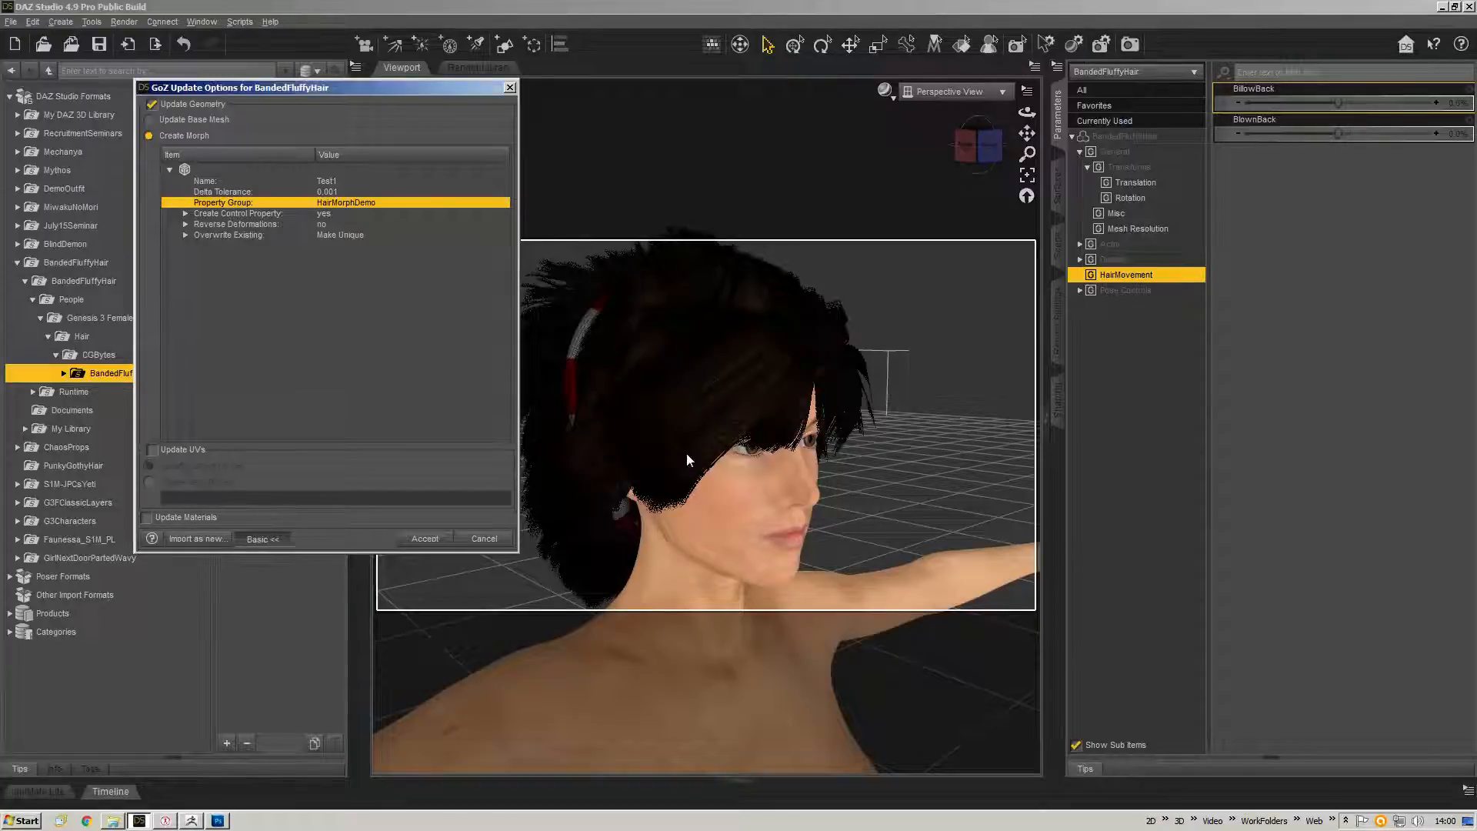
left_click(425, 538)
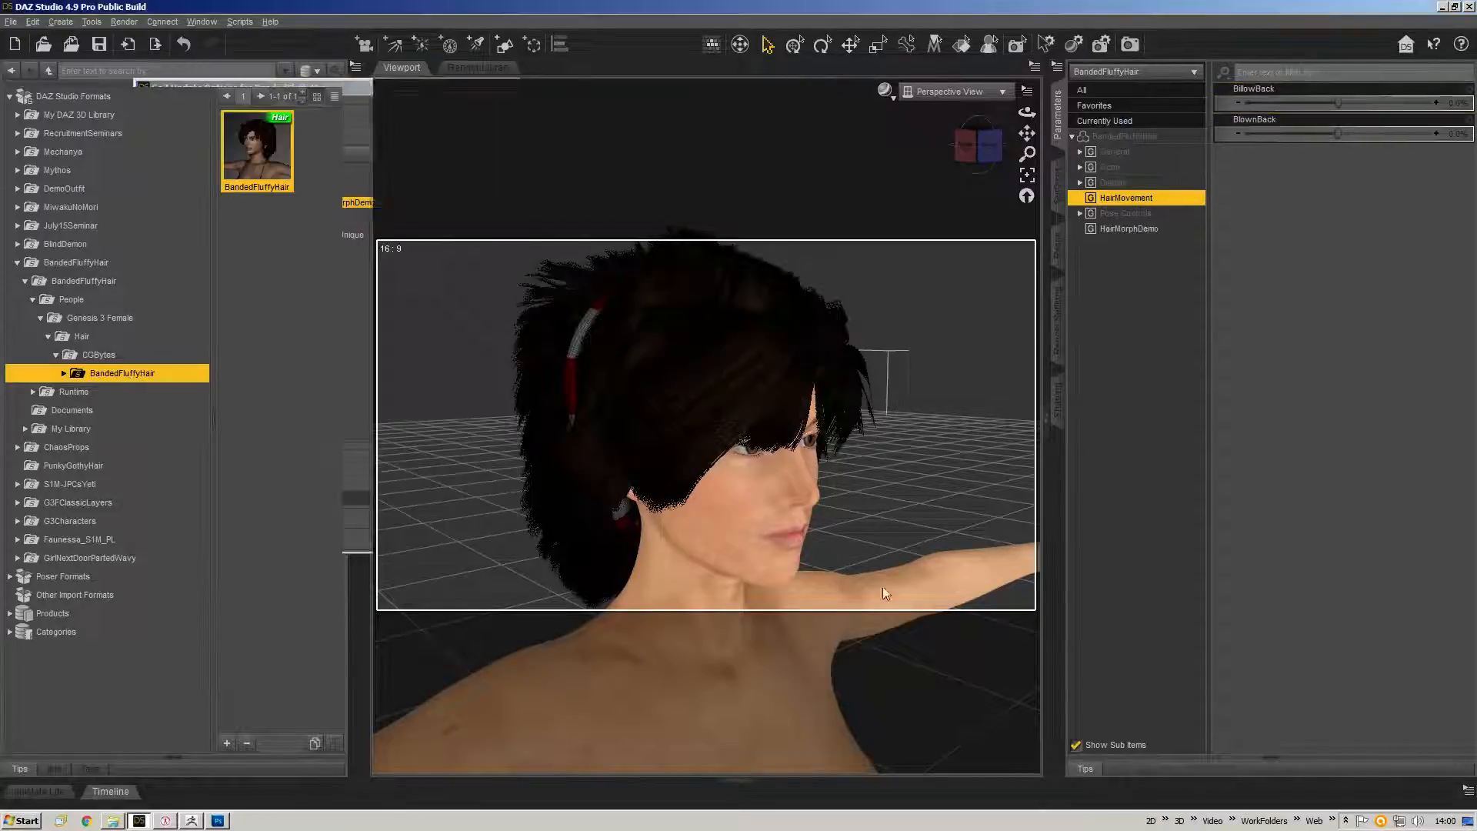
Set the Test1 morph in the HairMorphDemo group to 100%, then return to ZBrush.
left_click(1115, 228)
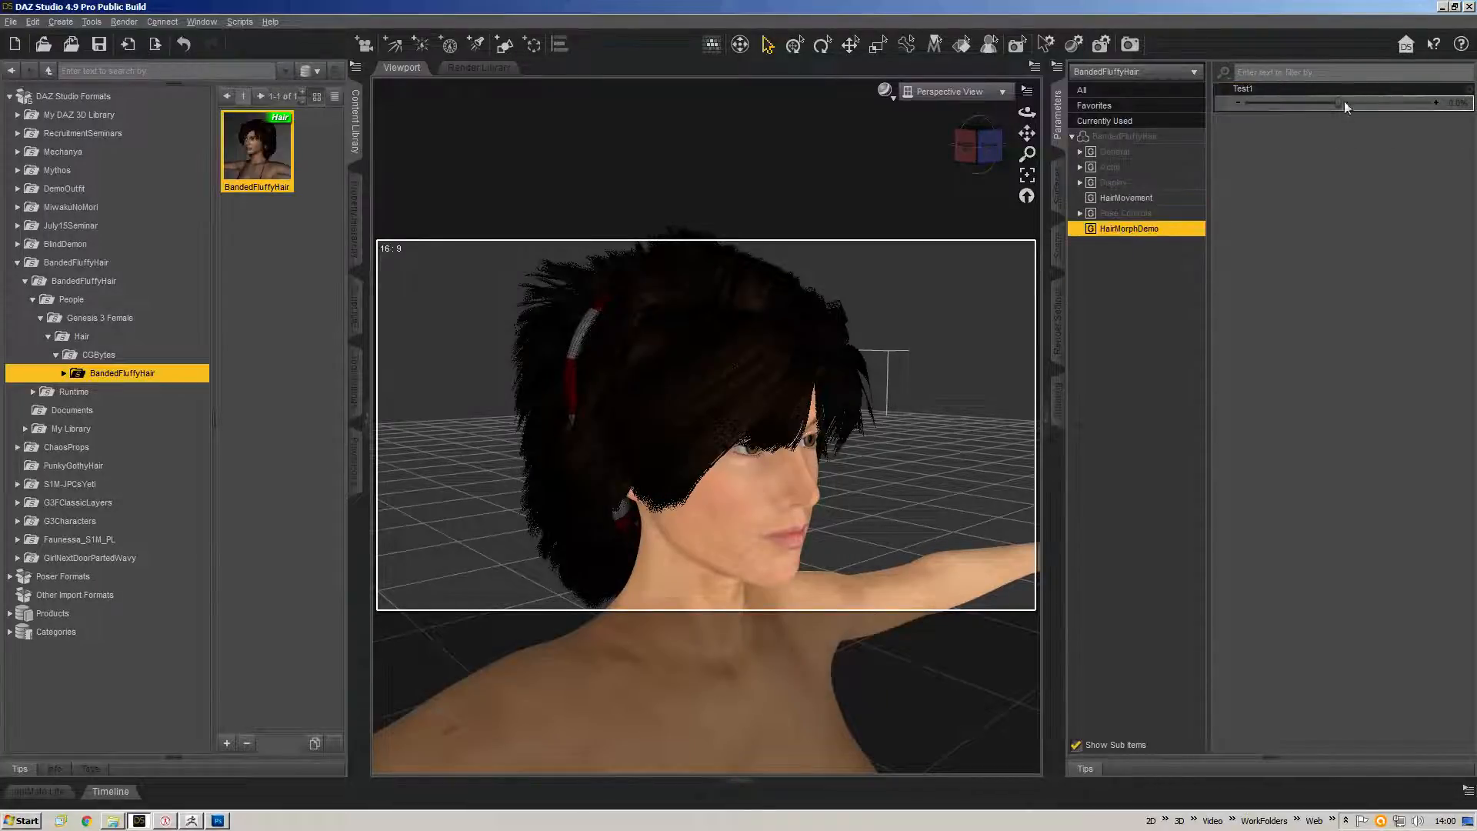
left_click_drag(1345, 102, 1440, 123)
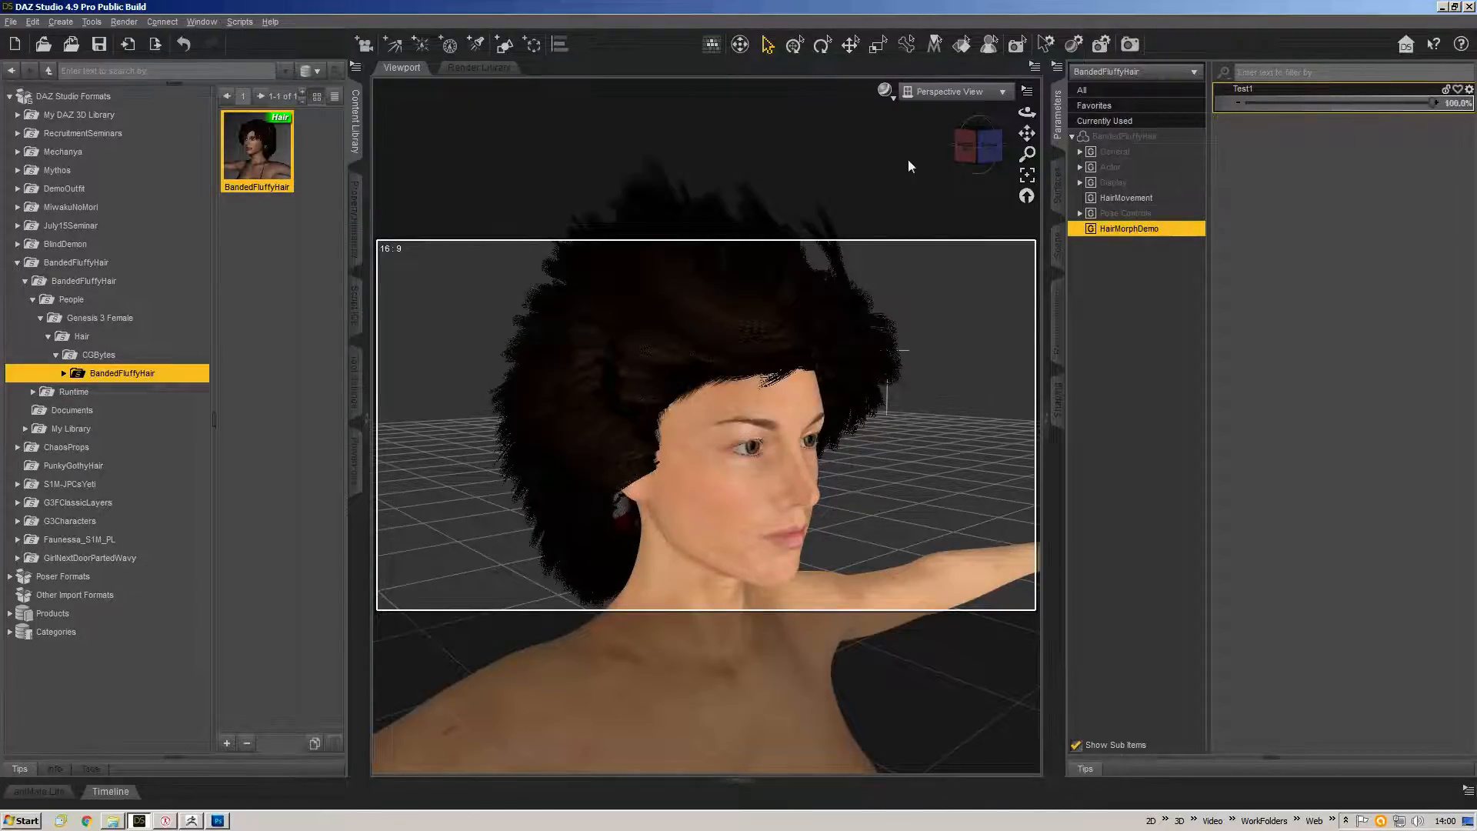
left_click(980, 146)
mouse_move(980, 146)
left_mouse_down()
mouse_move(1009, 165)
mouse_move(945, 146)
mouse_move(1019, 146)
mouse_move(1006, 132)
mouse_move(933, 146)
mouse_move(1038, 156)
mouse_move(977, 151)
left_mouse_up()
scroll(988, 326, "down", 4)
key("ctrl+z")
key("alt+Tab")
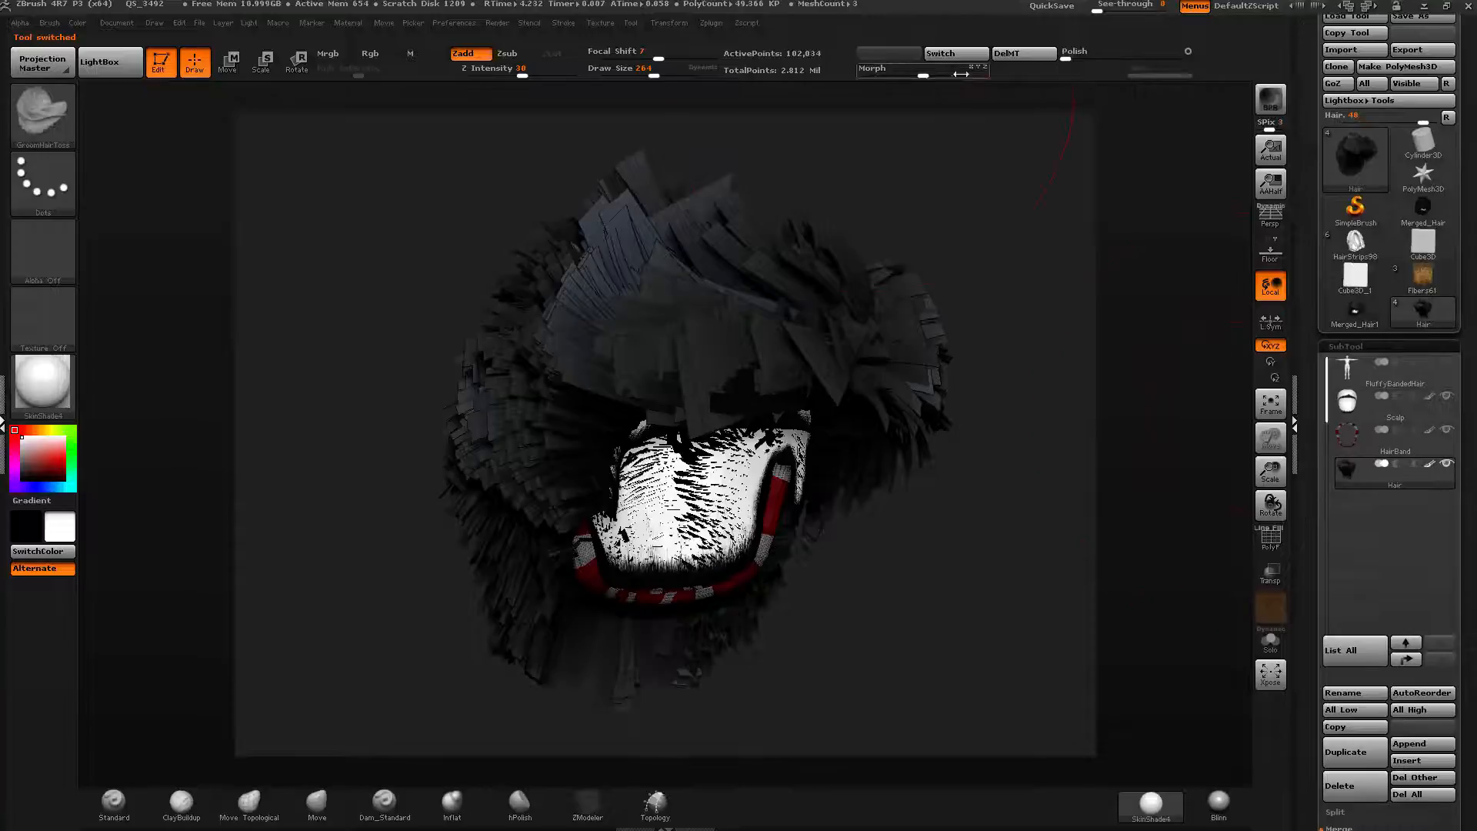
Switch the Hair tool back to its stored morph target and delete the morph target.
left_click(956, 53)
left_click(1019, 54)
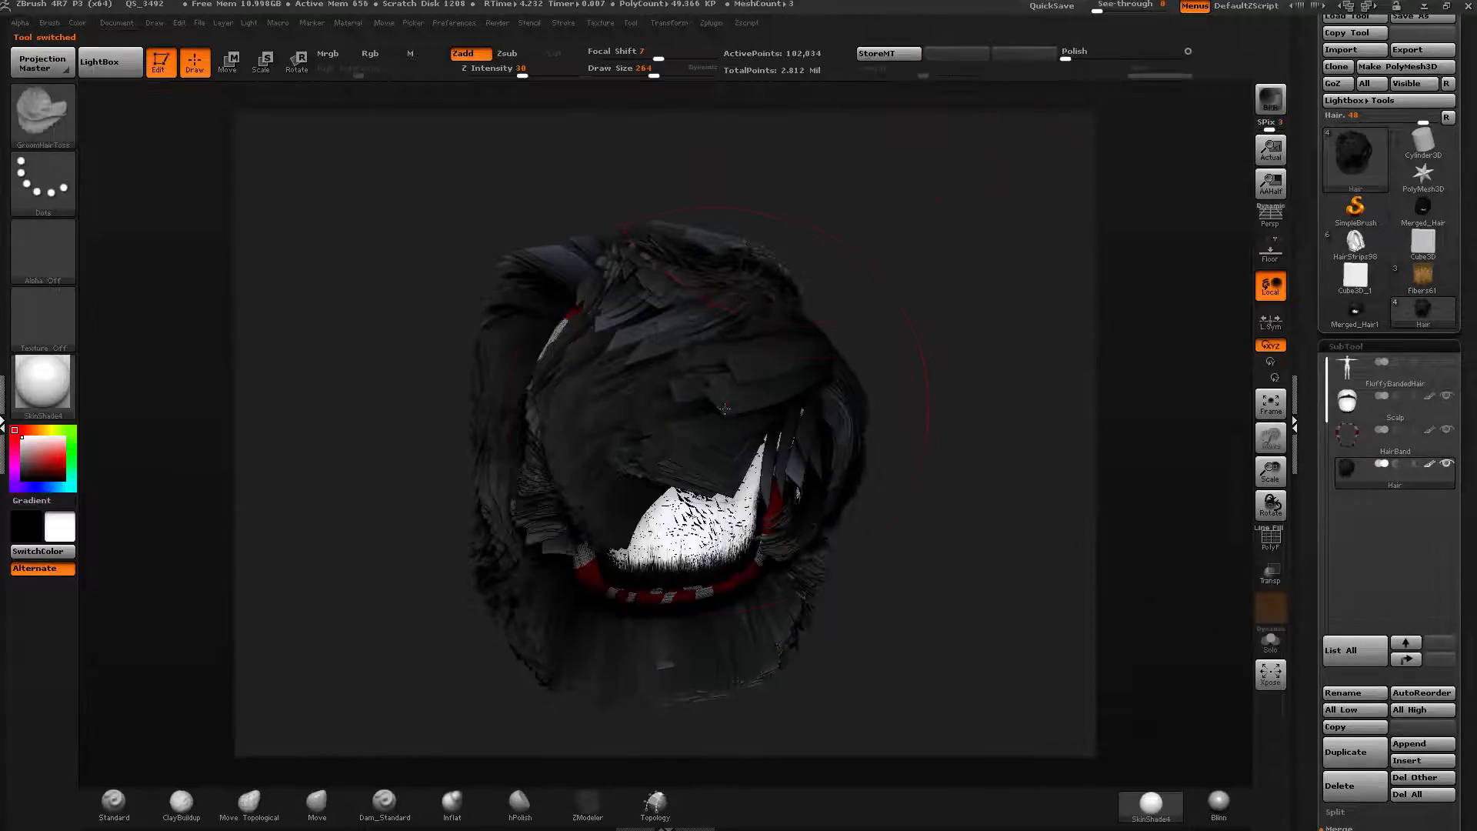
left_click_drag(934, 495, 906, 452)
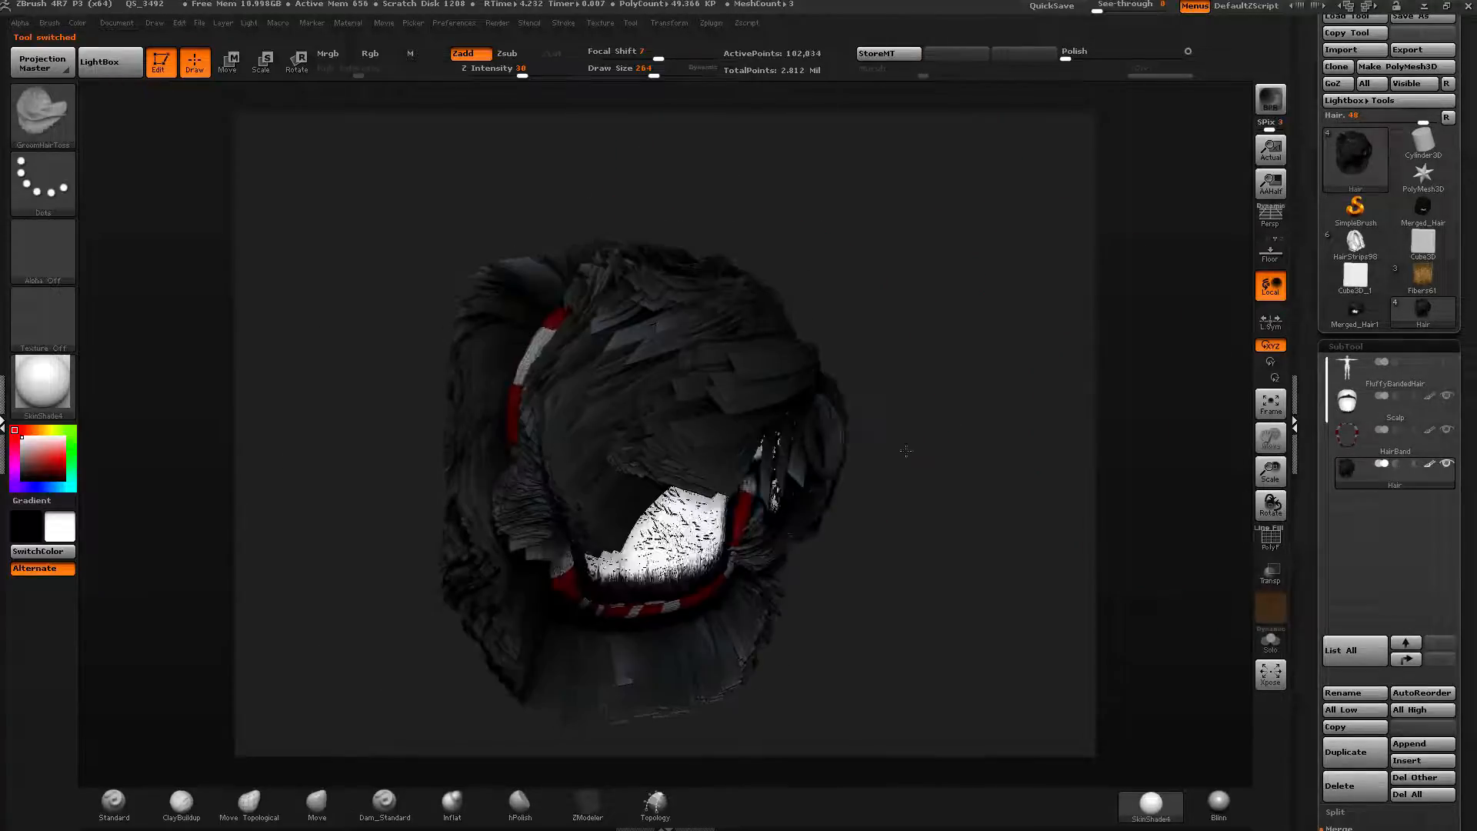
Unhide the body subtool and view the head from the front.
left_click(1447, 362)
left_click_drag(967, 488, 947, 478)
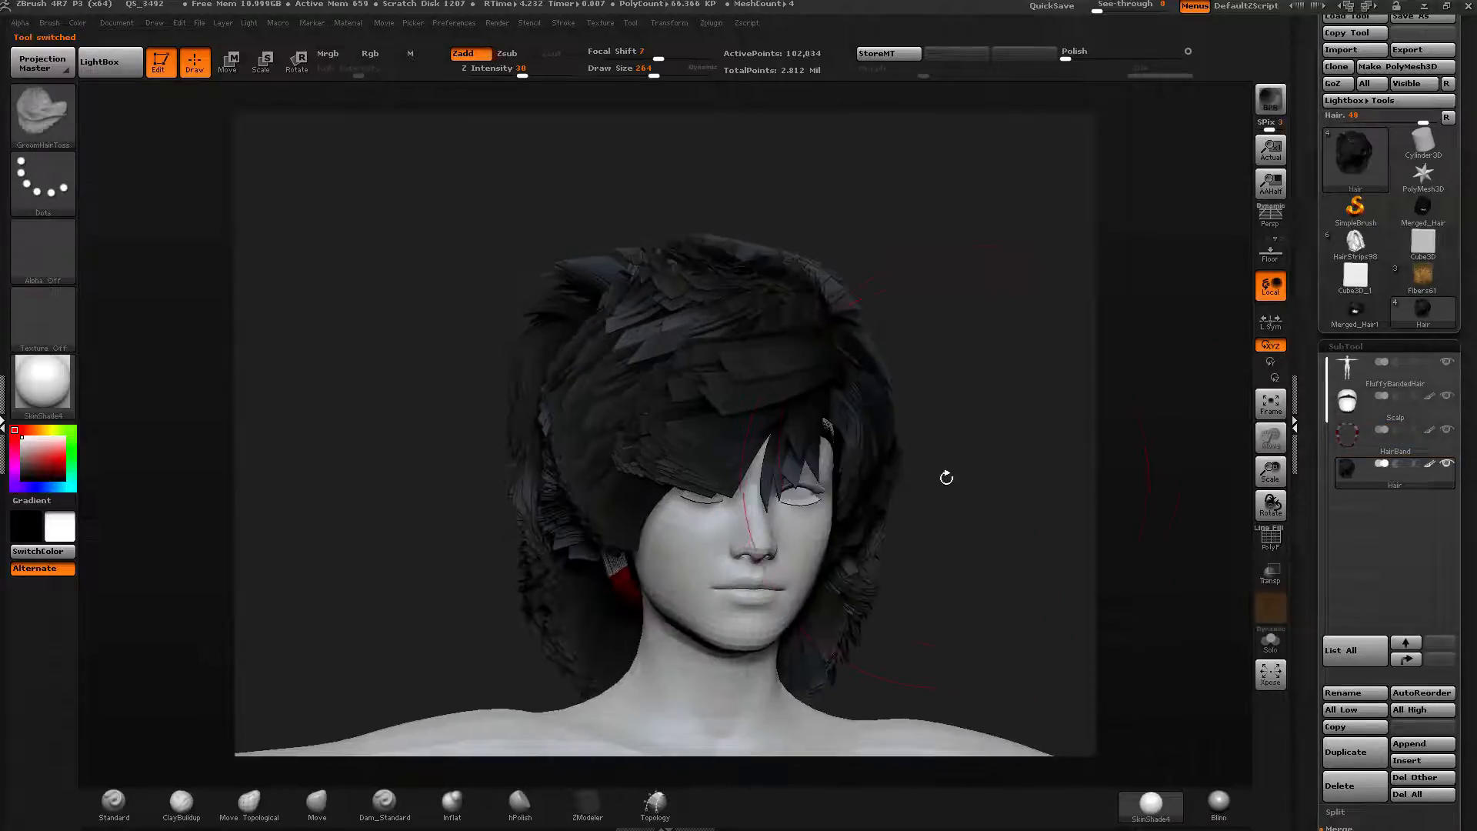
left_click_drag(832, 223, 826, 244)
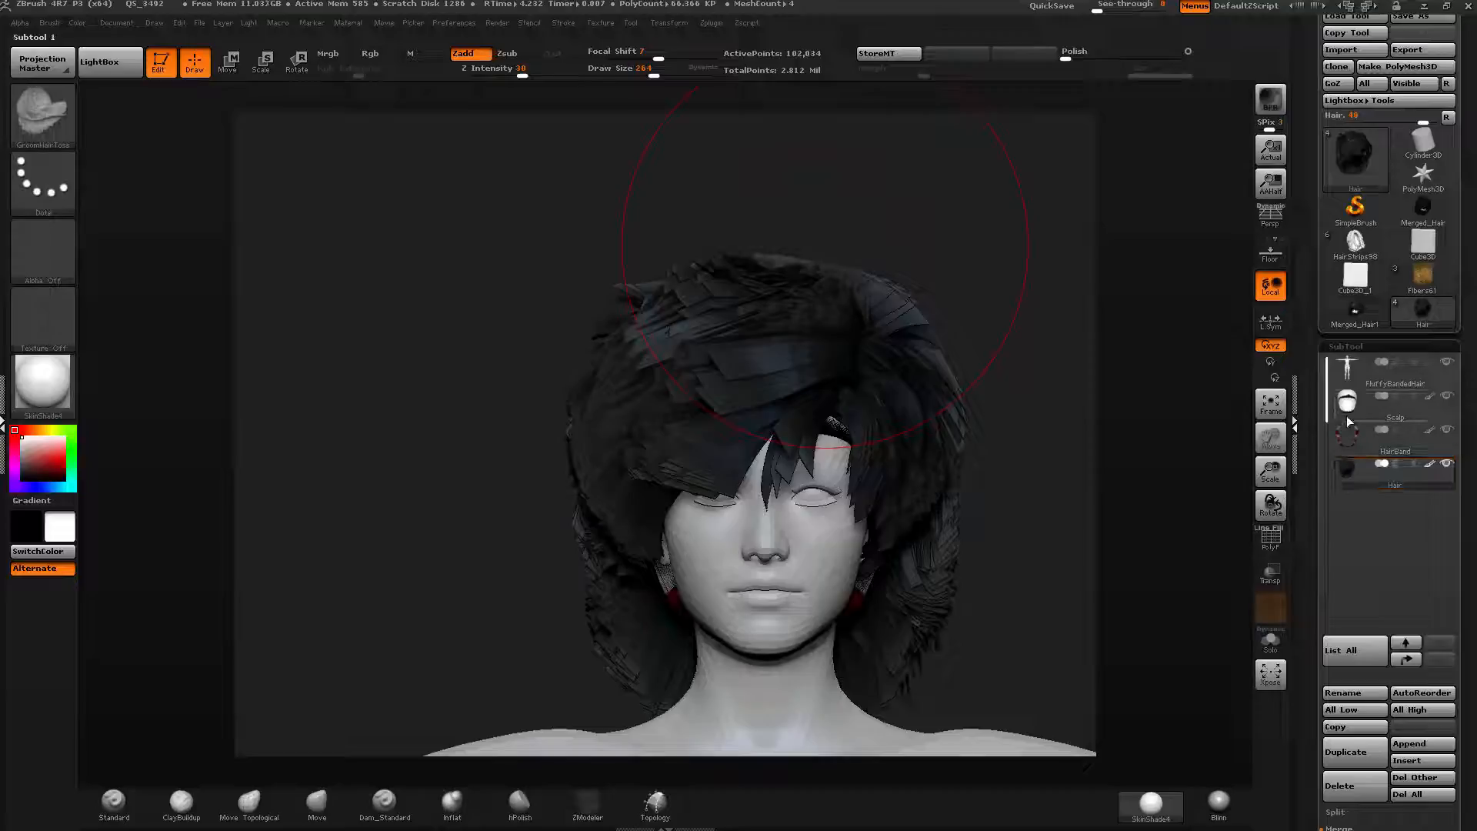
Select the Hair subtool and turn on polyframe display to show its polygroup colours.
left_click_drag(1312, 465, 1311, 462)
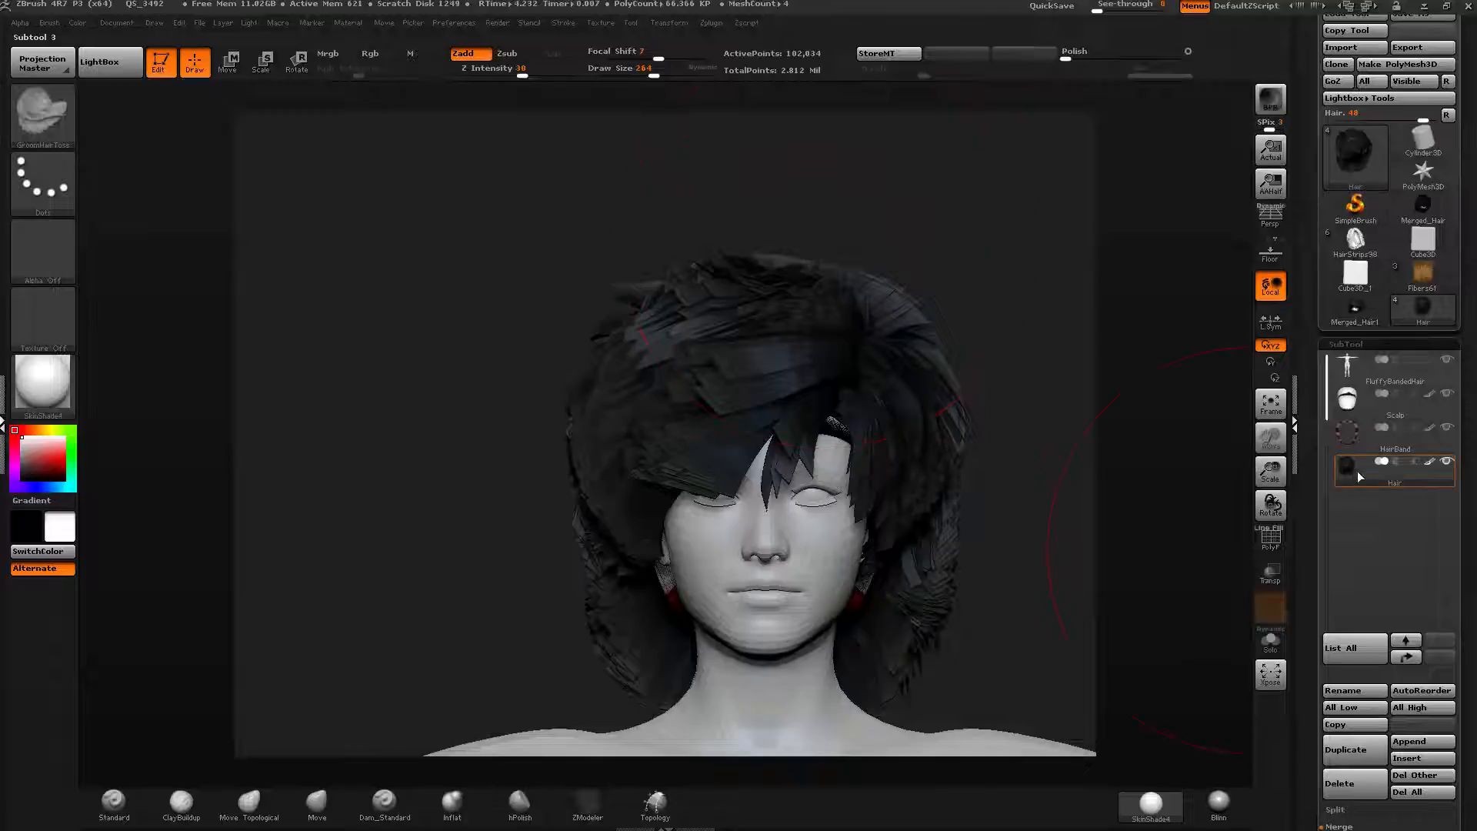
mouse_move(1354, 462)
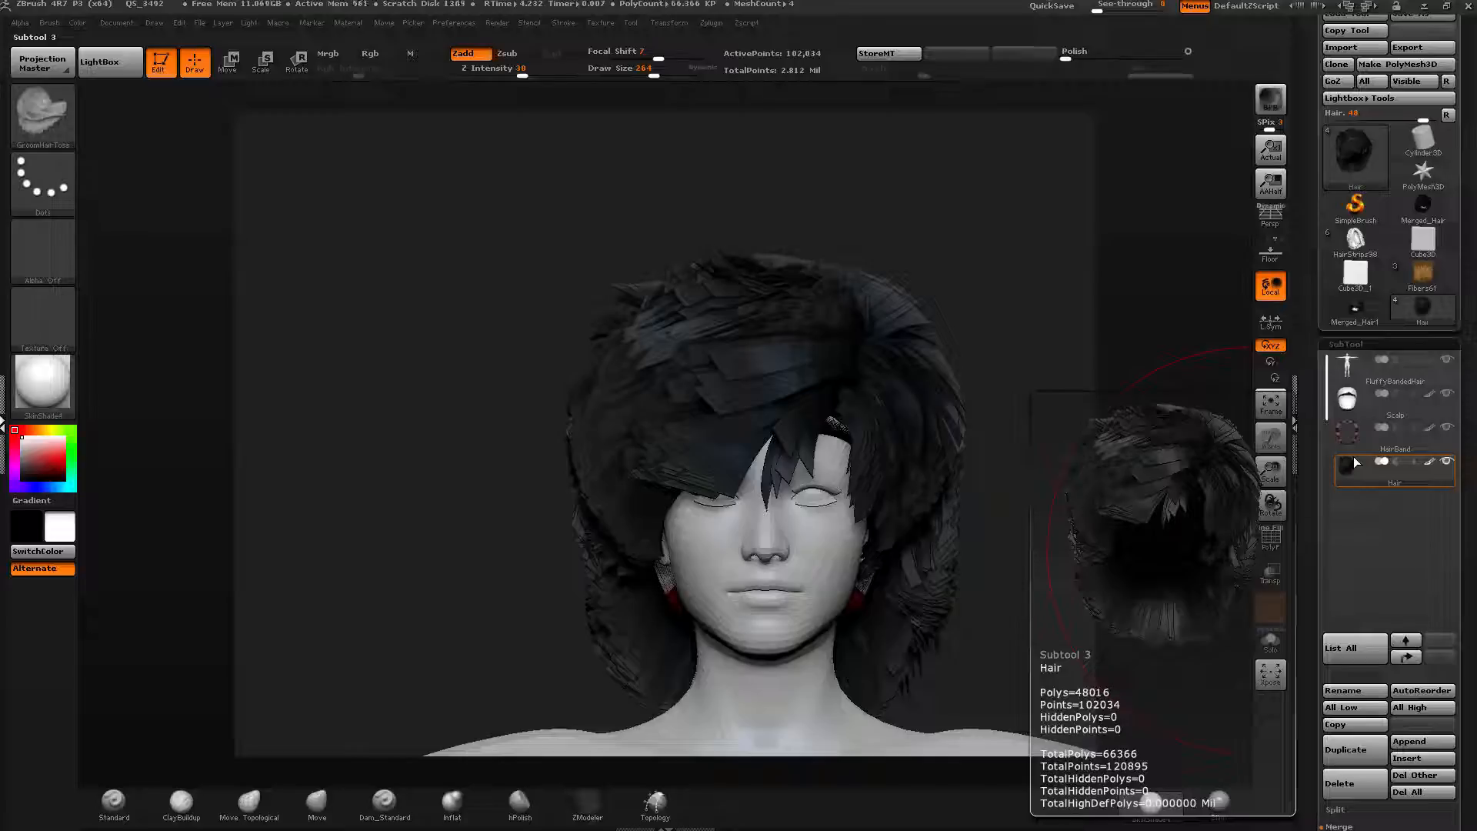
scroll(1327, 337, "down", 1)
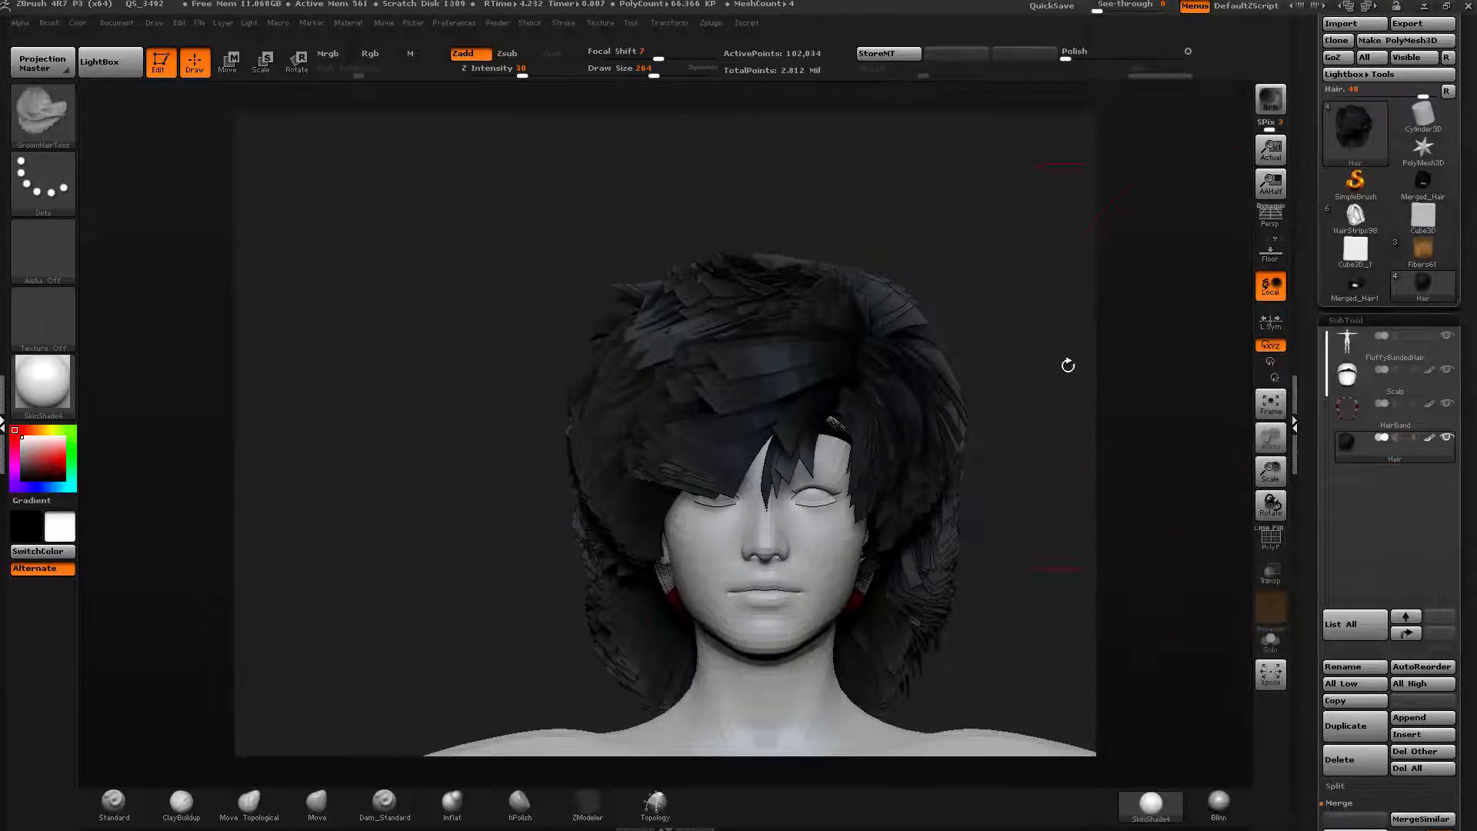
left_click_drag(967, 313, 998, 321)
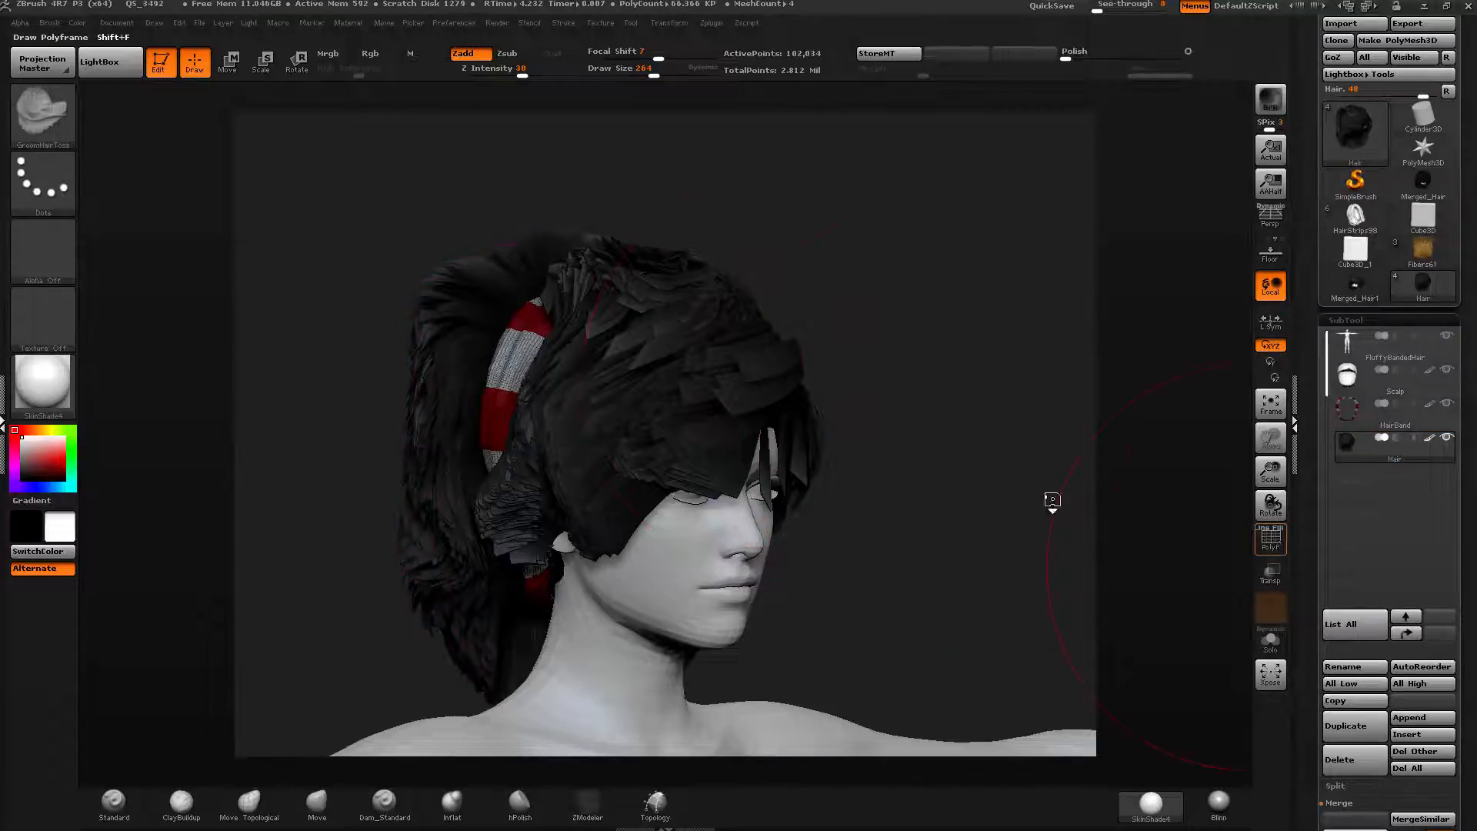
key("shift+f")
left_click_drag(946, 382, 861, 384)
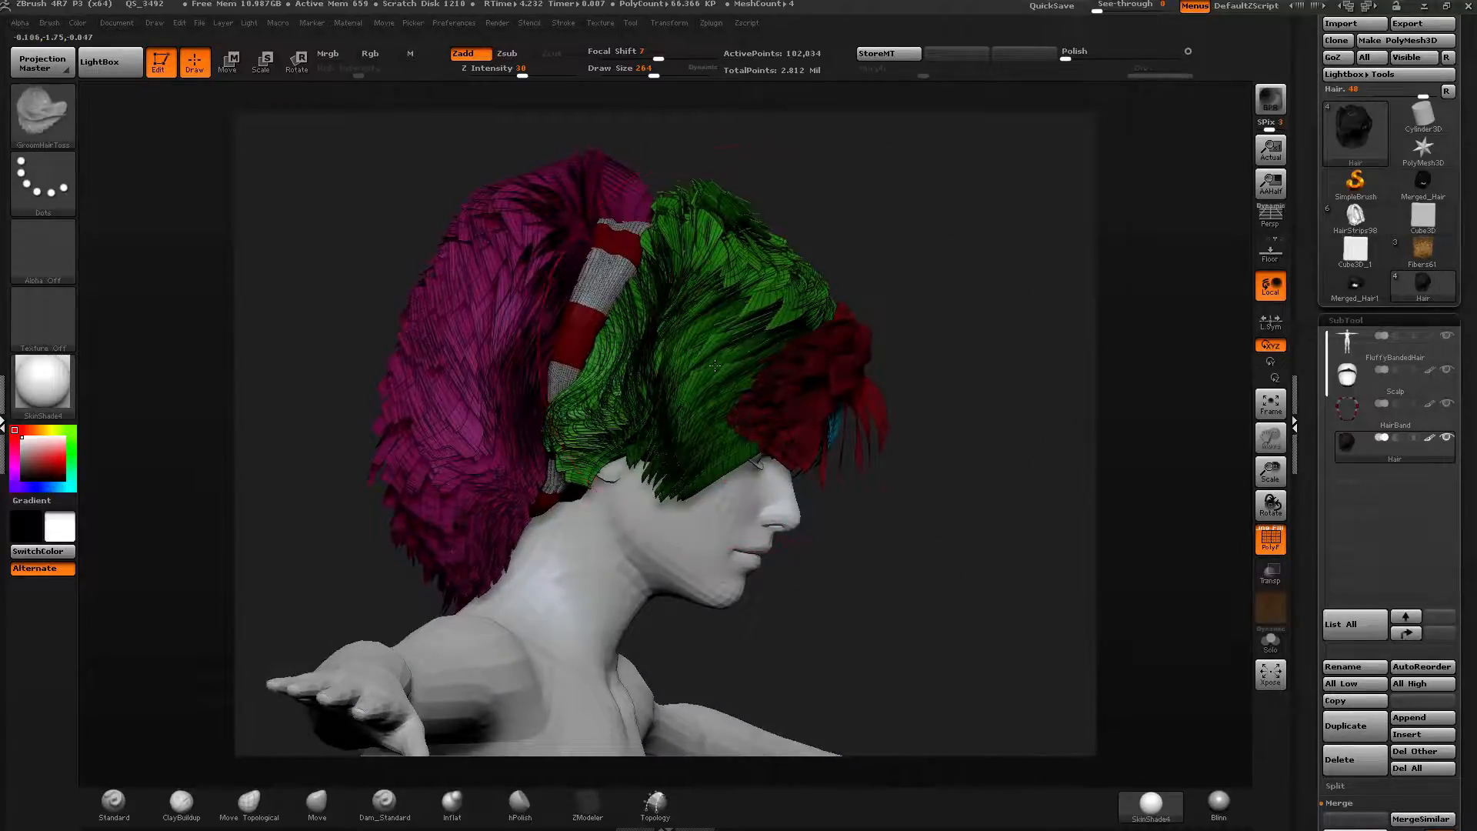
Isolate the red fringe polygroup to inspect it, set the draw size to 47, and show all hair again.
left_click_drag(724, 348, 712, 375)
left_click_drag(923, 395, 928, 379)
right_click_drag(932, 380, 963, 435, "ctrl")
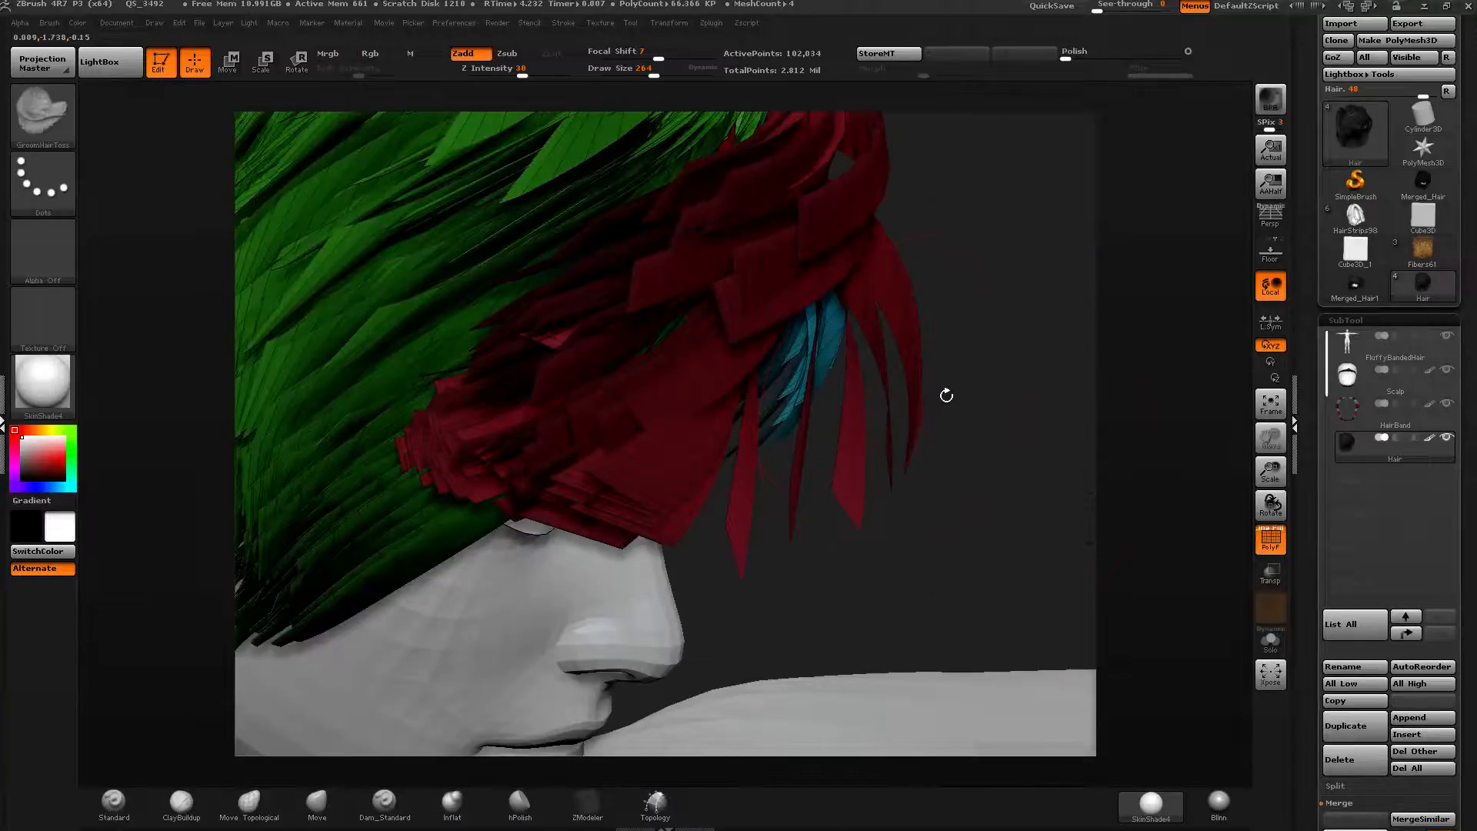
mouse_move(933, 351)
right_mouse_down()
mouse_move(952, 339)
mouse_move(851, 362)
right_mouse_up()
left_click(919, 392, "ctrl+shift")
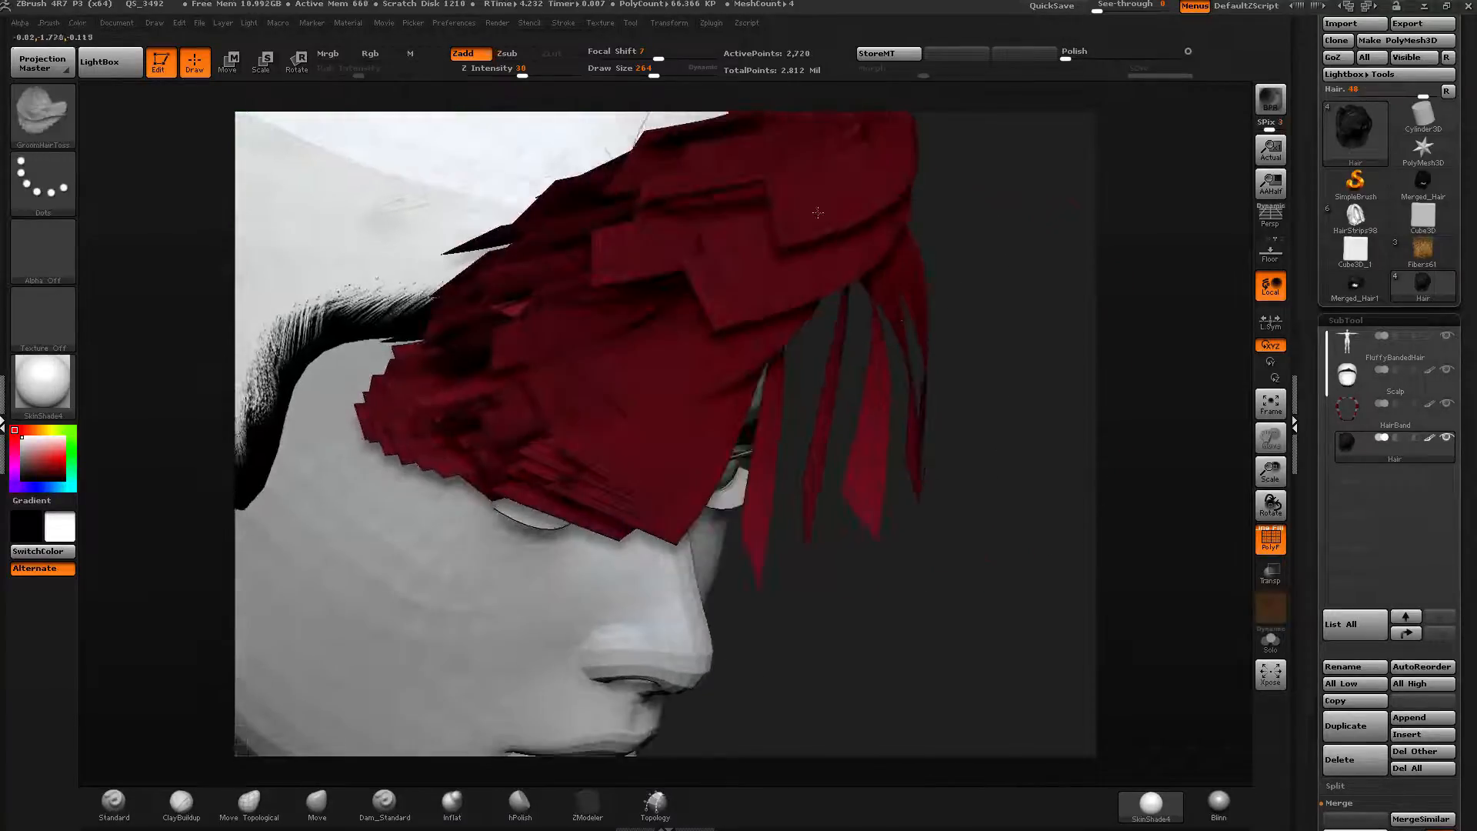
left_click_drag(652, 70, 617, 73)
mouse_move(802, 237)
right_mouse_down()
mouse_move(828, 372)
mouse_move(861, 241)
right_mouse_up()
left_click_drag(831, 268, 831, 271, "ctrl+shift")
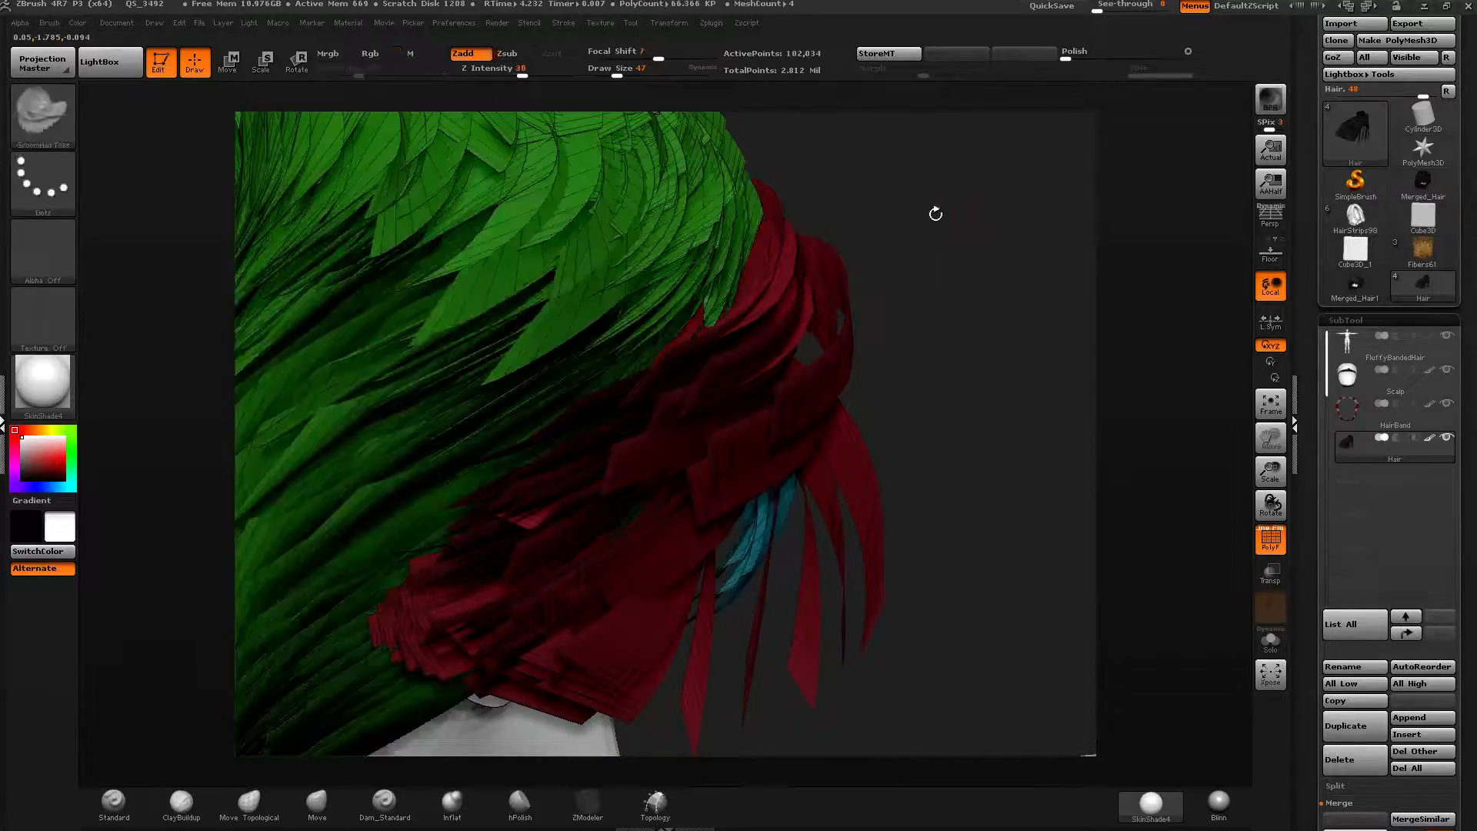
Isolate the red fringe polygroup again and view it in Solo mode.
right_click_drag(937, 215, 758, 165)
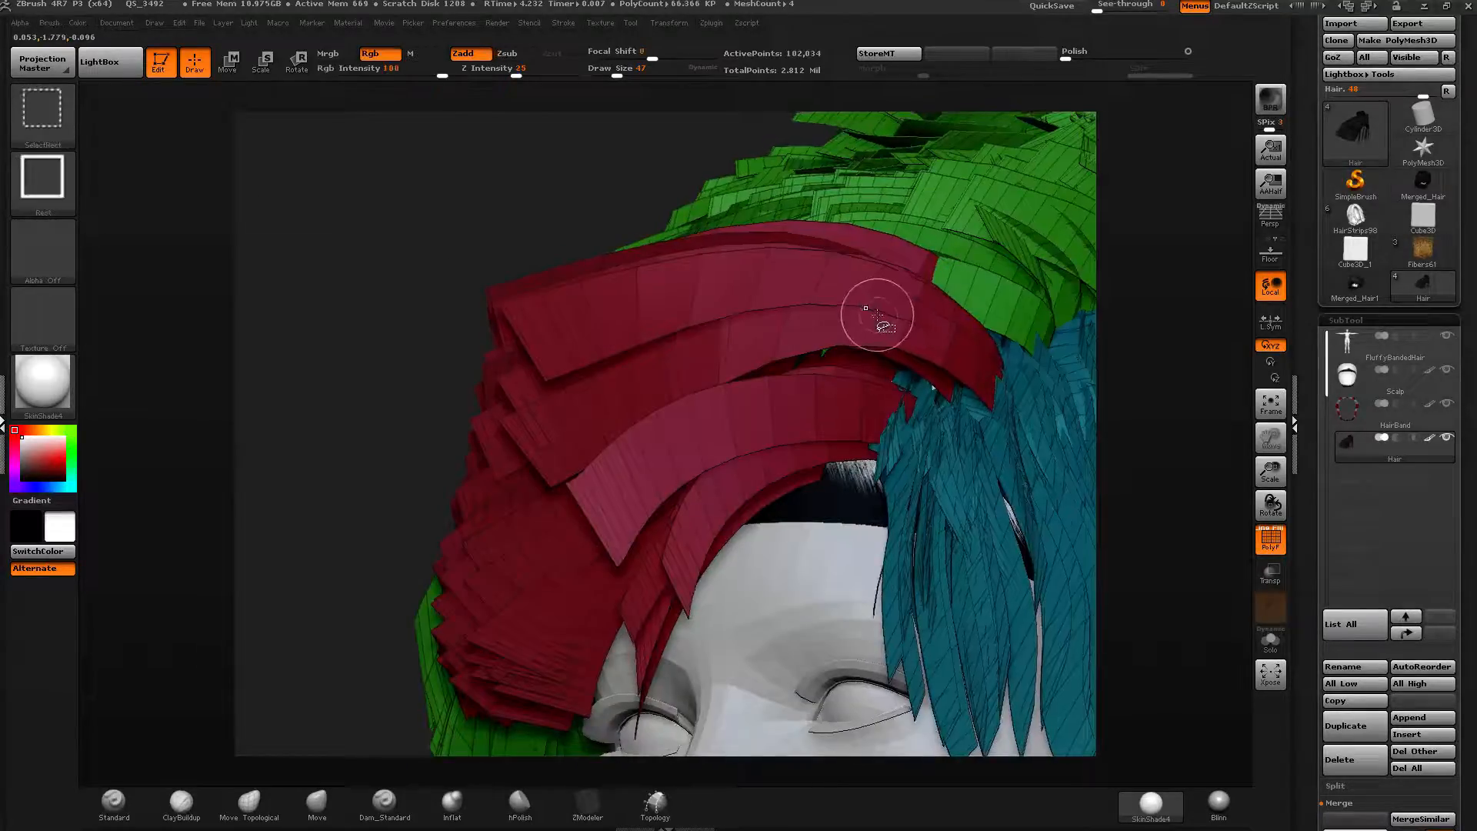
left_click(879, 315, "ctrl+shift")
right_click_drag(916, 331, 1093, 400)
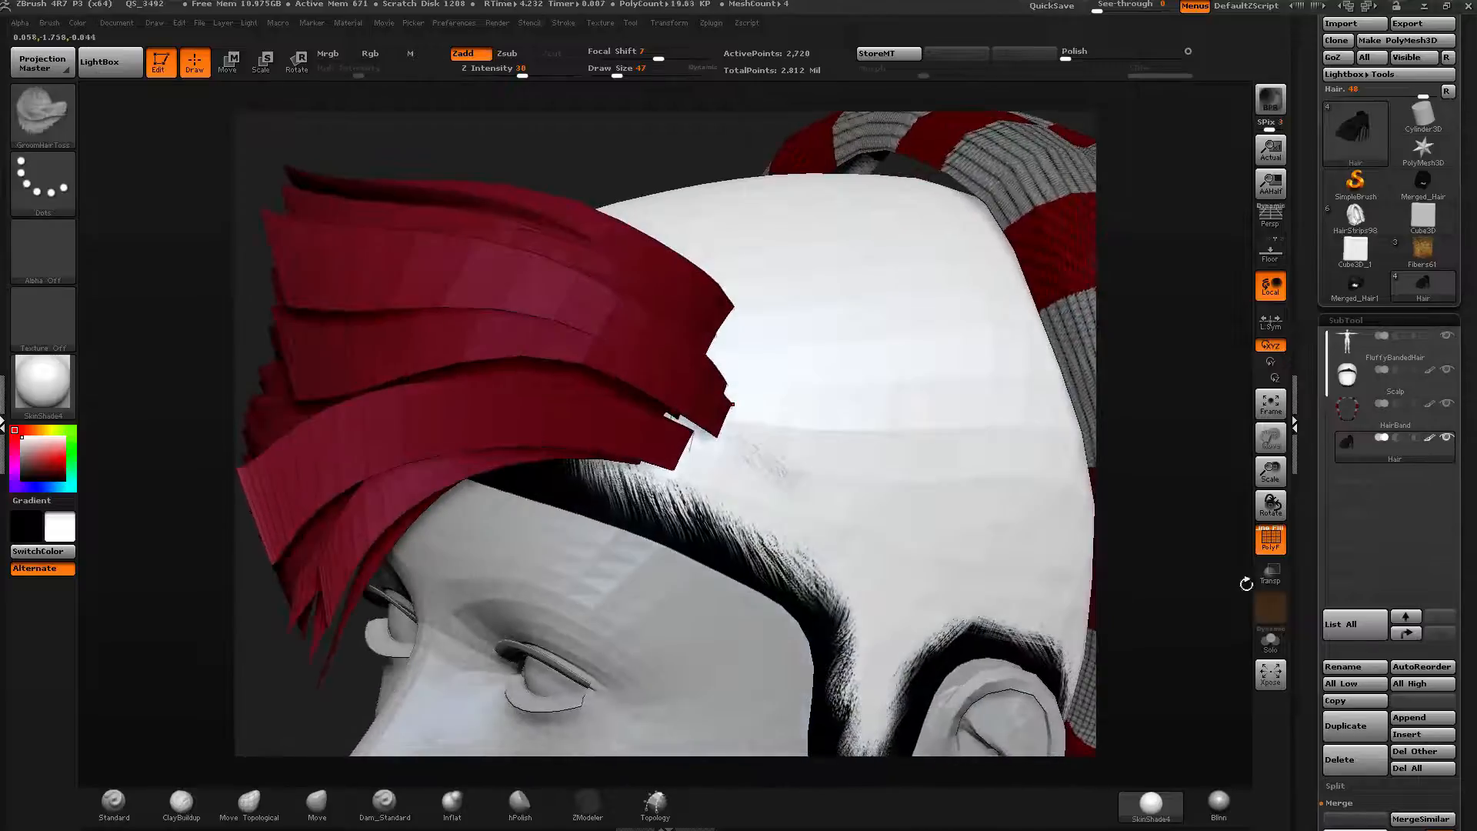
left_click(1271, 640)
right_click_drag(659, 400, 772, 641, "ctrl")
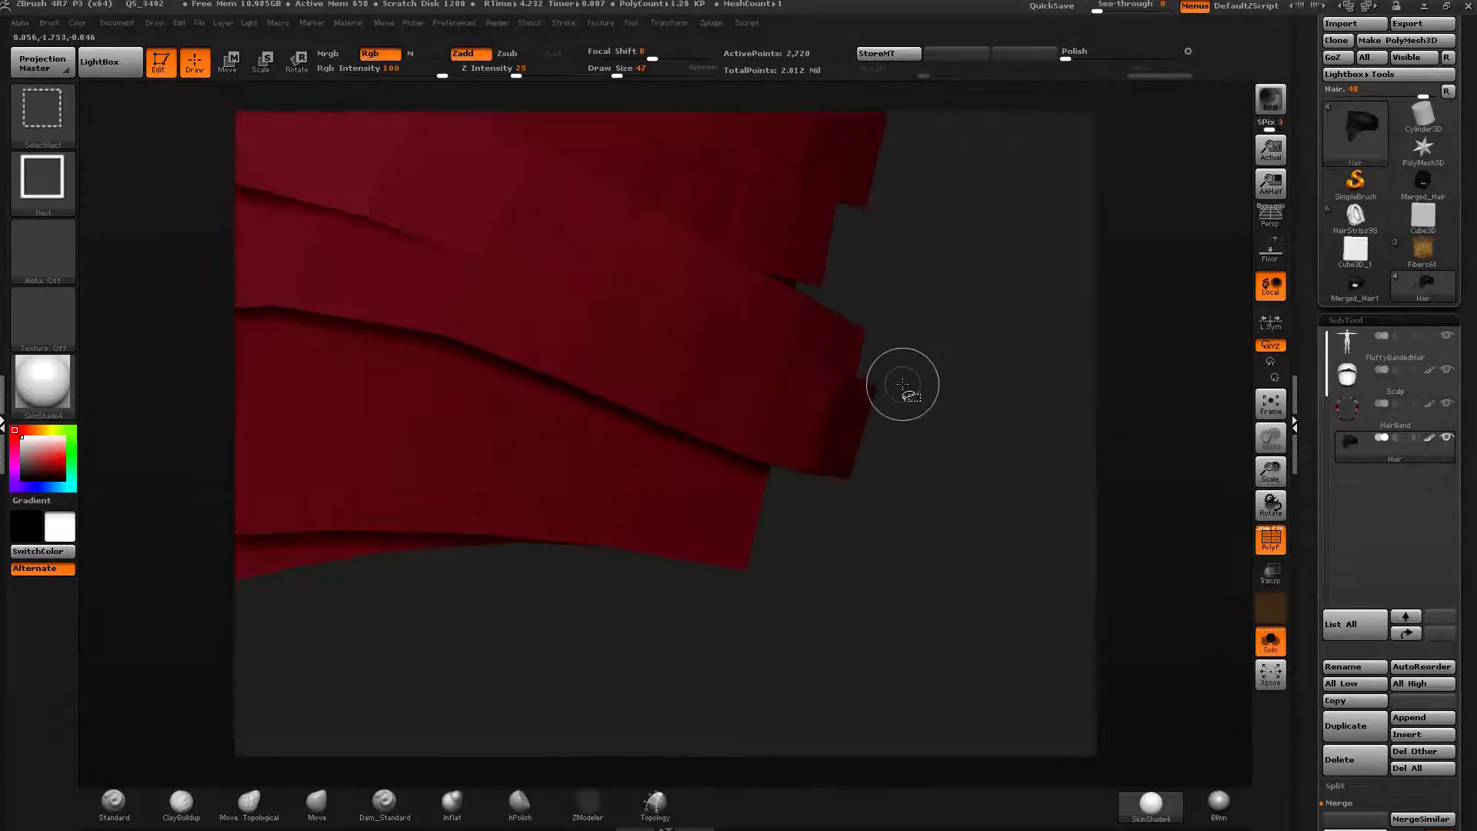
Isolate a single strip of the red group, then unhide all hair and leave Solo mode.
left_click(865, 409, "ctrl+shift")
right_click_drag(888, 487, 1234, 502, "ctrl")
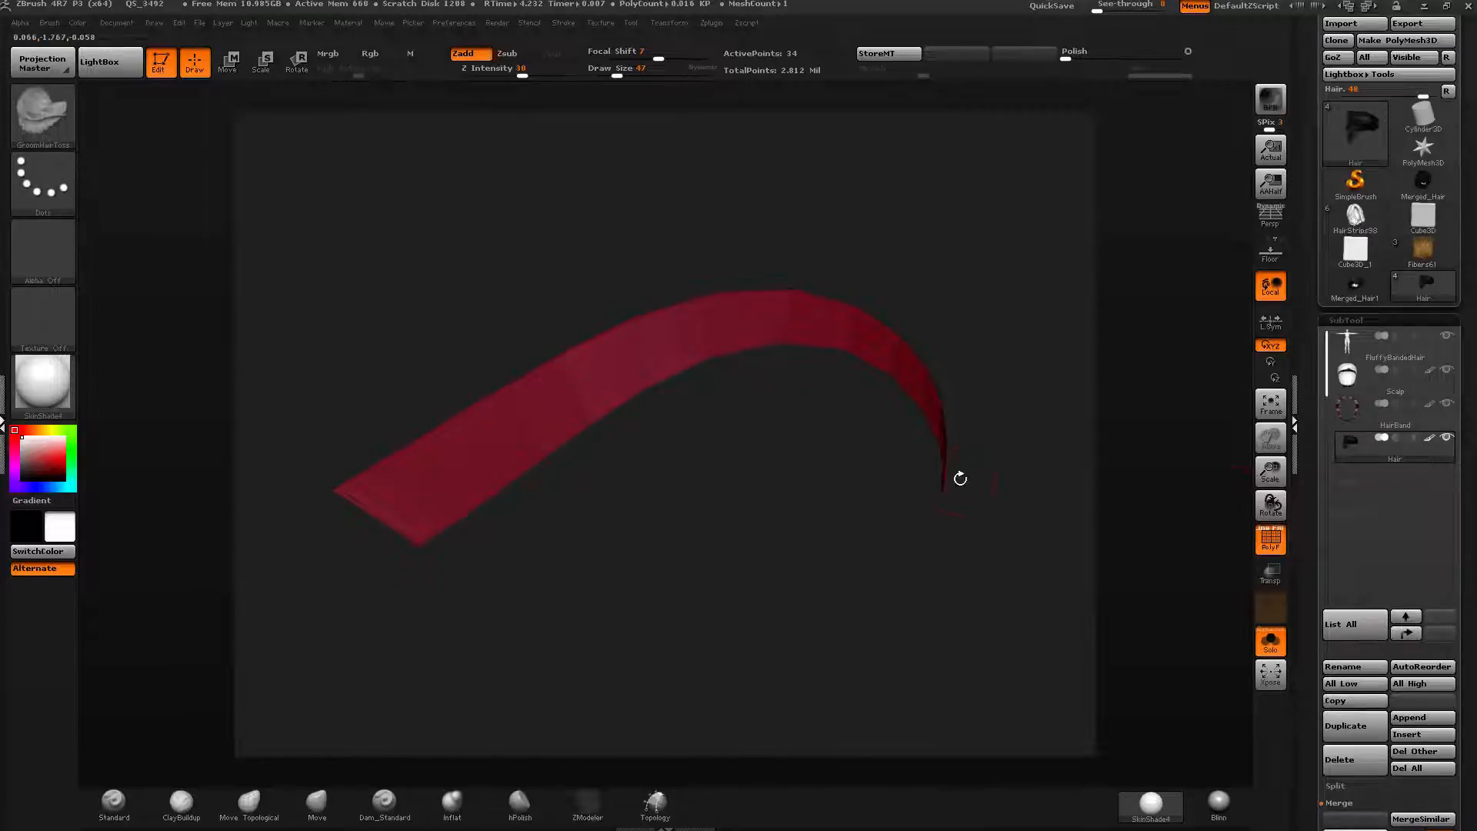
mouse_move(726, 527)
right_mouse_down()
mouse_move(805, 551)
mouse_move(703, 558)
mouse_move(818, 577)
mouse_move(825, 503)
right_mouse_up()
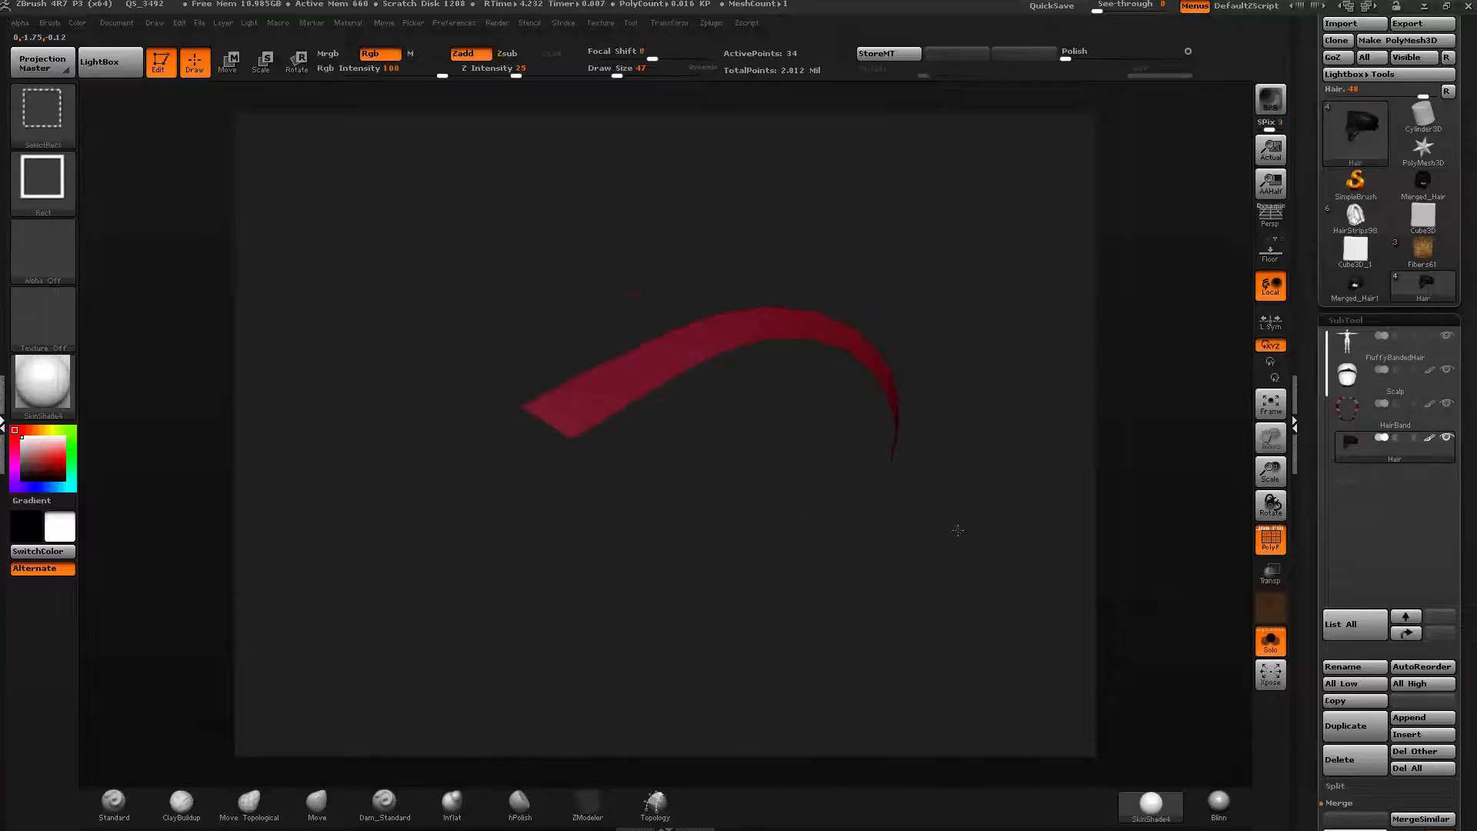
left_click(828, 531, "ctrl+shift")
right_click_drag(1263, 615, 1140, 490, "alt")
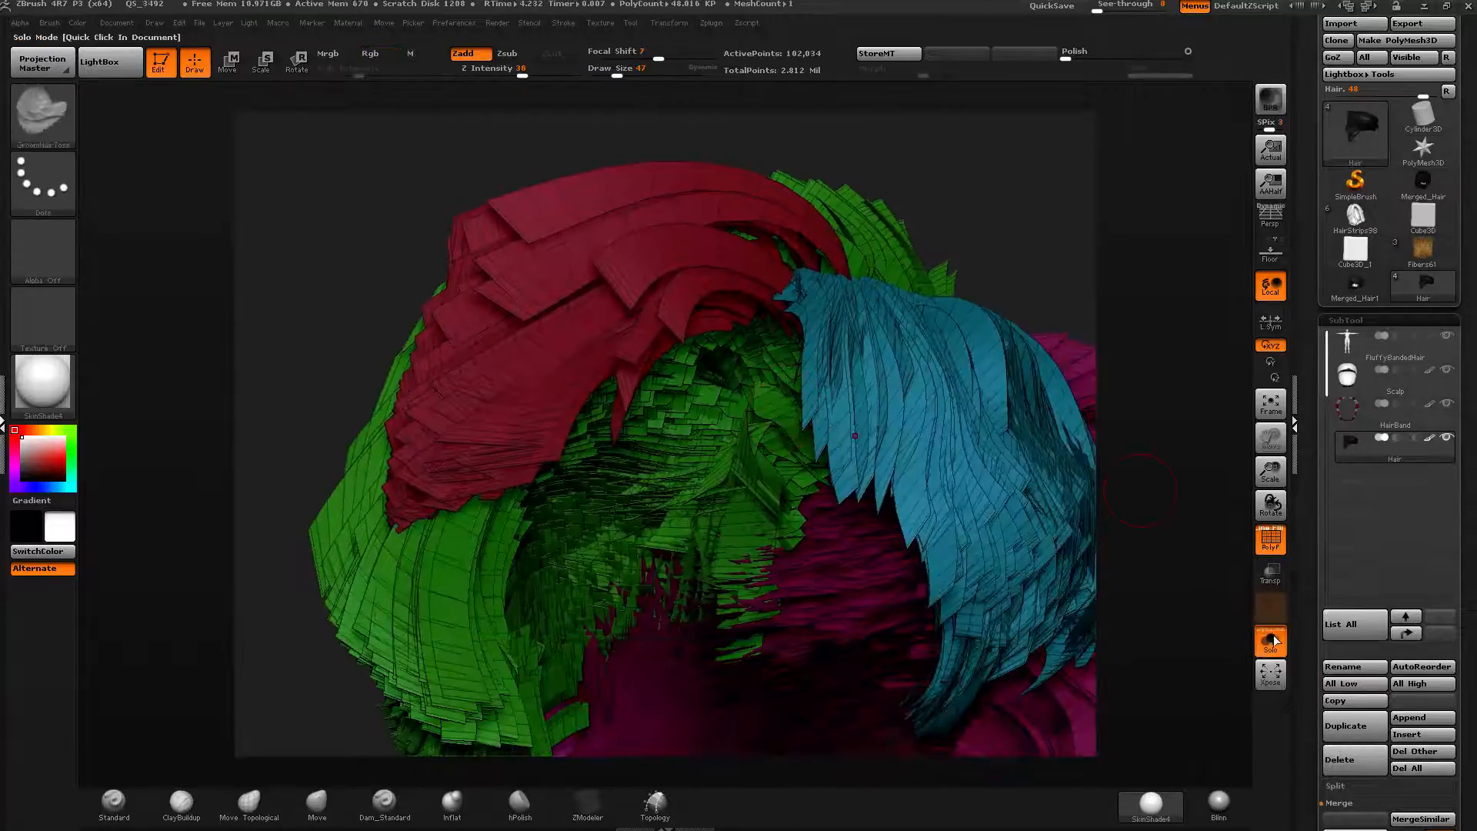
left_click(1274, 645)
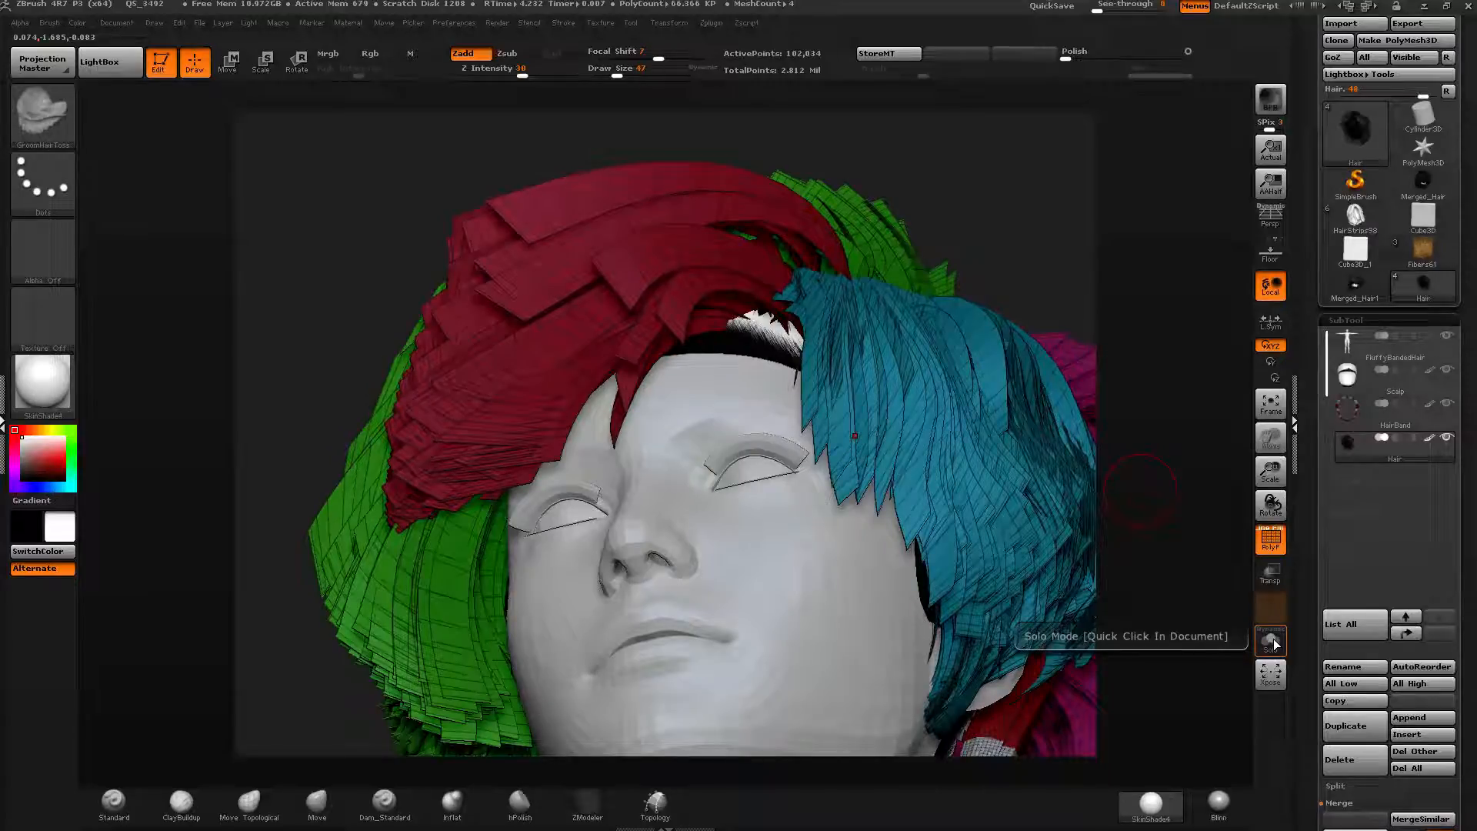
Set the draw size to about 140 and inspect the cyan side-fringe polygroup in isolation from the side.
mouse_move(1033, 241)
left_mouse_down()
mouse_move(1127, 405)
mouse_move(1106, 348)
left_mouse_up()
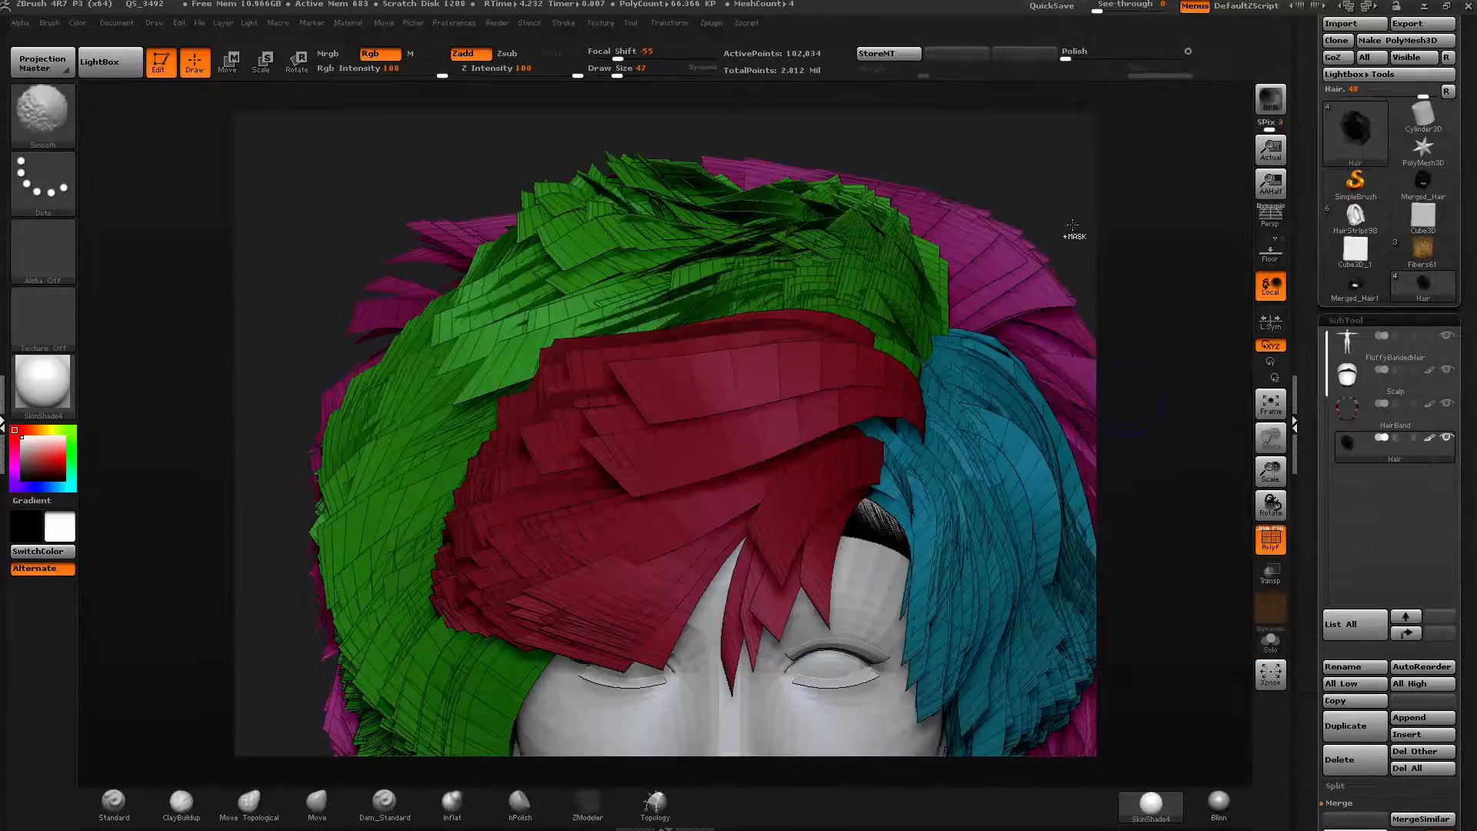
mouse_move(1072, 226)
right_mouse_down("ctrl")
mouse_move(1052, 201)
mouse_move(1059, 231)
right_mouse_up("ctrl")
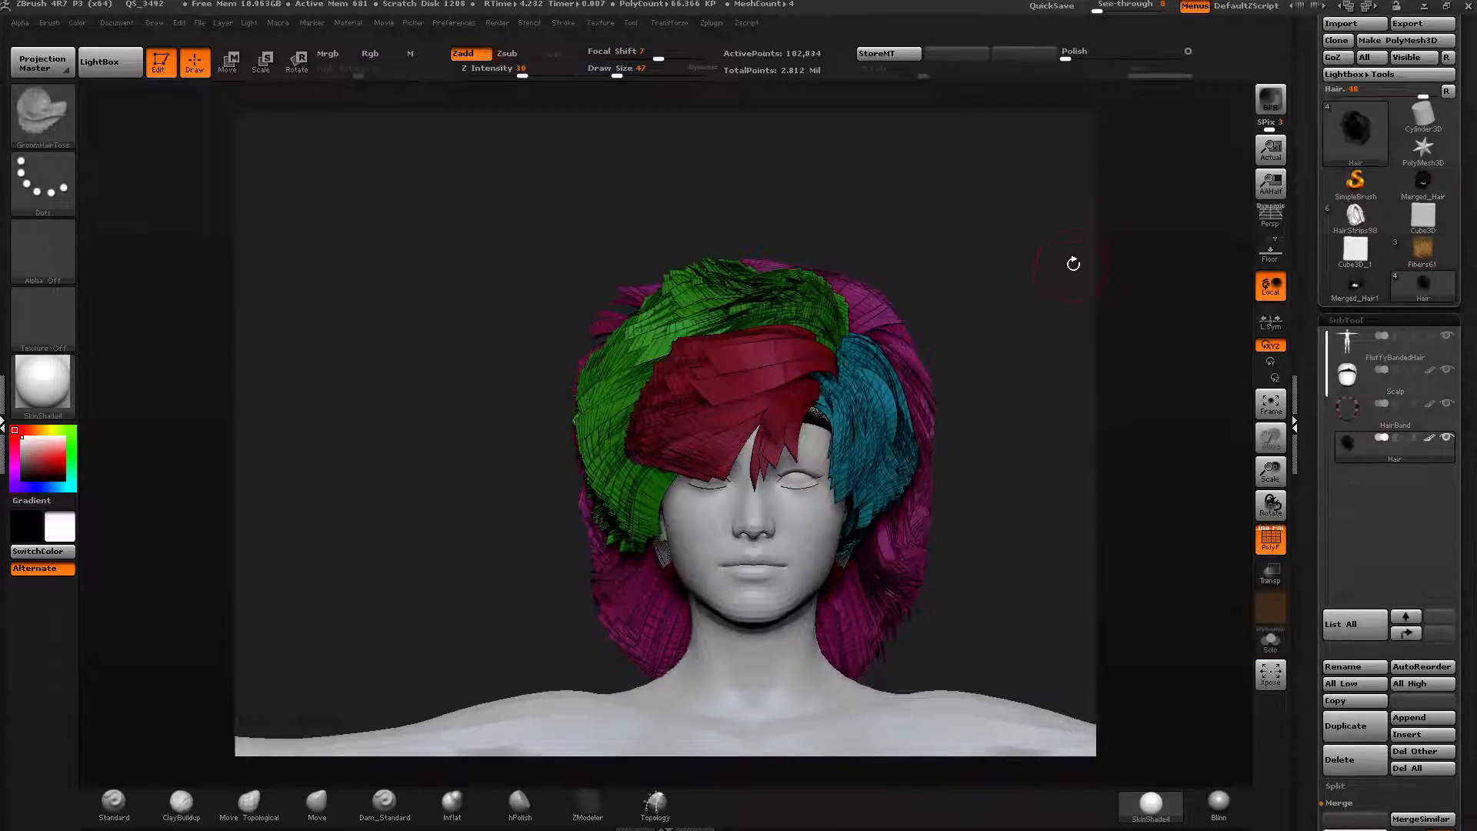
left_click_drag(617, 75, 636, 75)
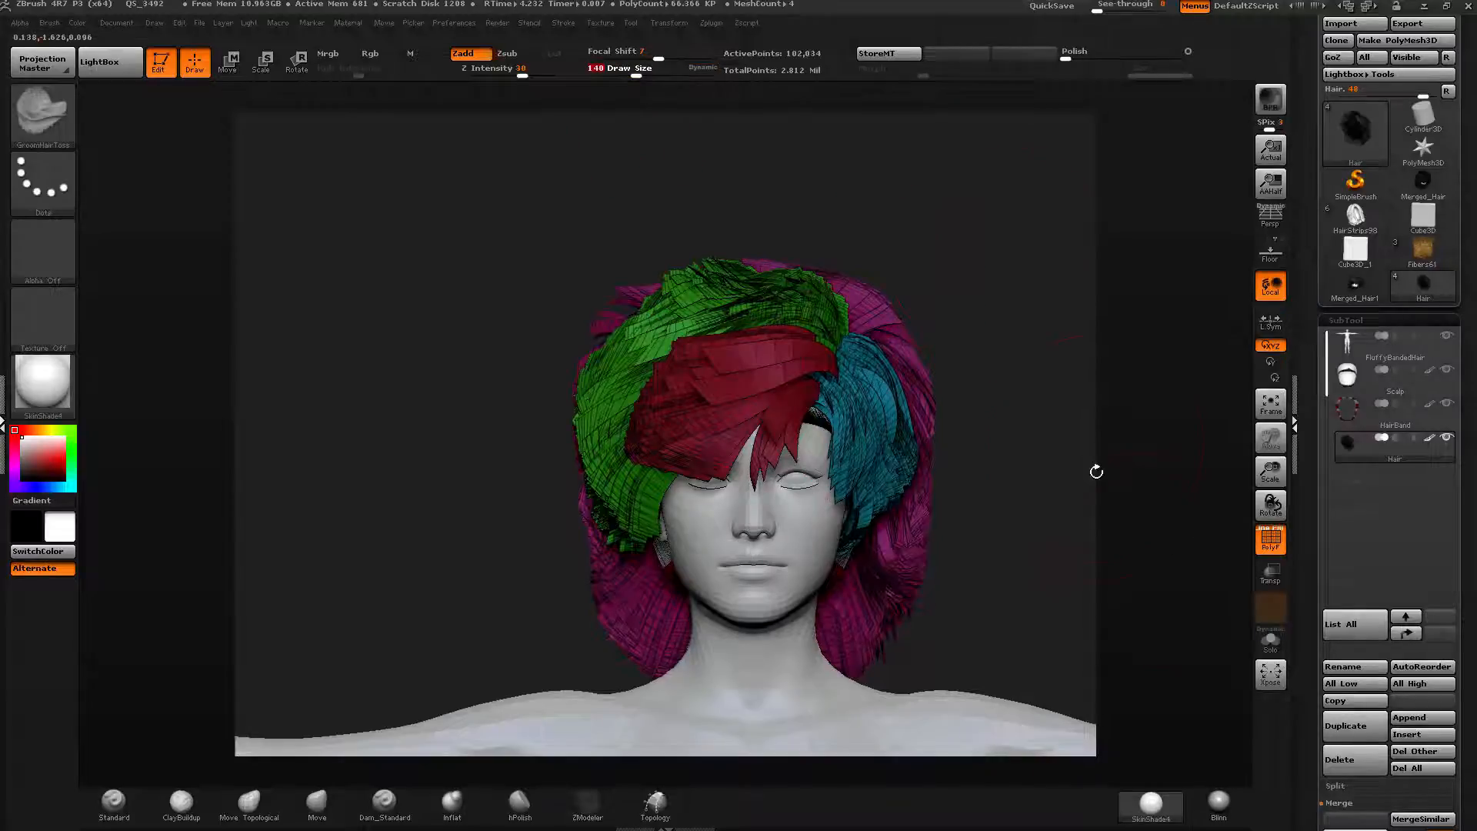
mouse_move(1101, 423)
left_mouse_down()
mouse_move(1008, 389)
mouse_move(916, 404)
mouse_move(896, 430)
mouse_move(638, 454)
mouse_move(730, 466)
left_mouse_up()
left_click(764, 398, "ctrl+shift")
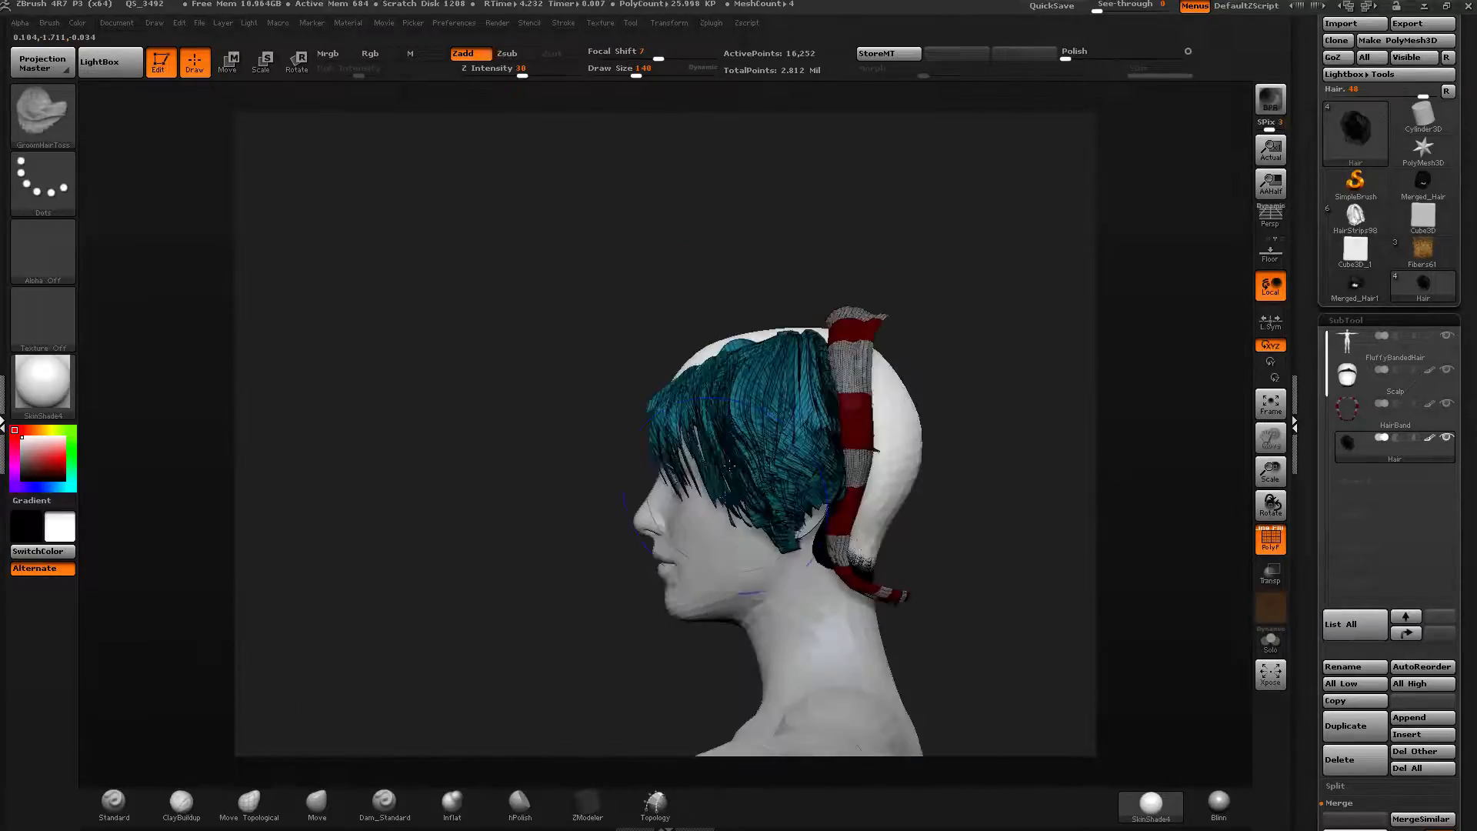
left_click_drag(624, 239, 610, 187, "alt")
left_click(752, 155, "ctrl+shift")
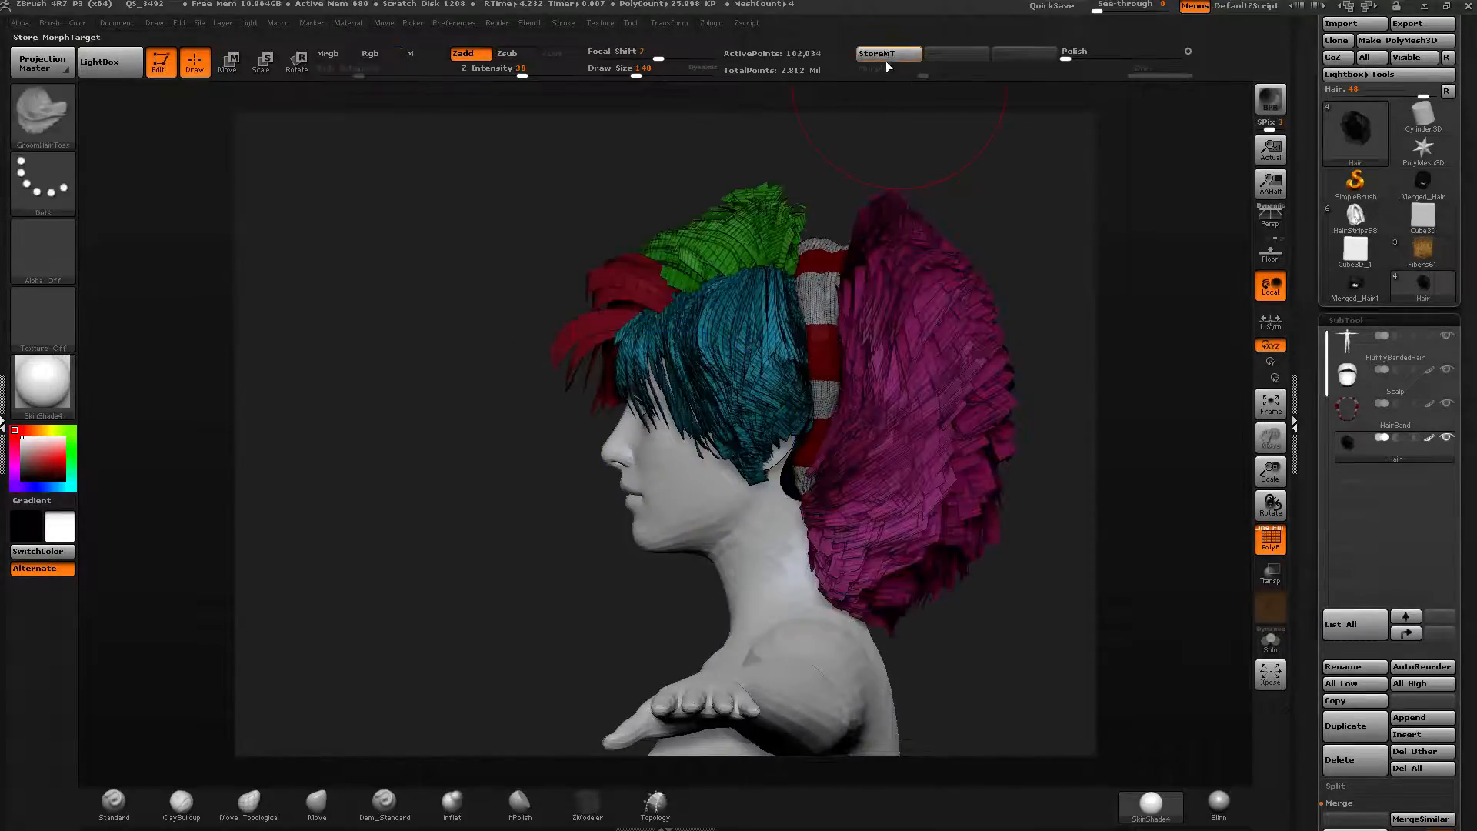
Store a morph target for the Hair subtool and isolate the cyan fringe polygroup.
left_click(887, 56)
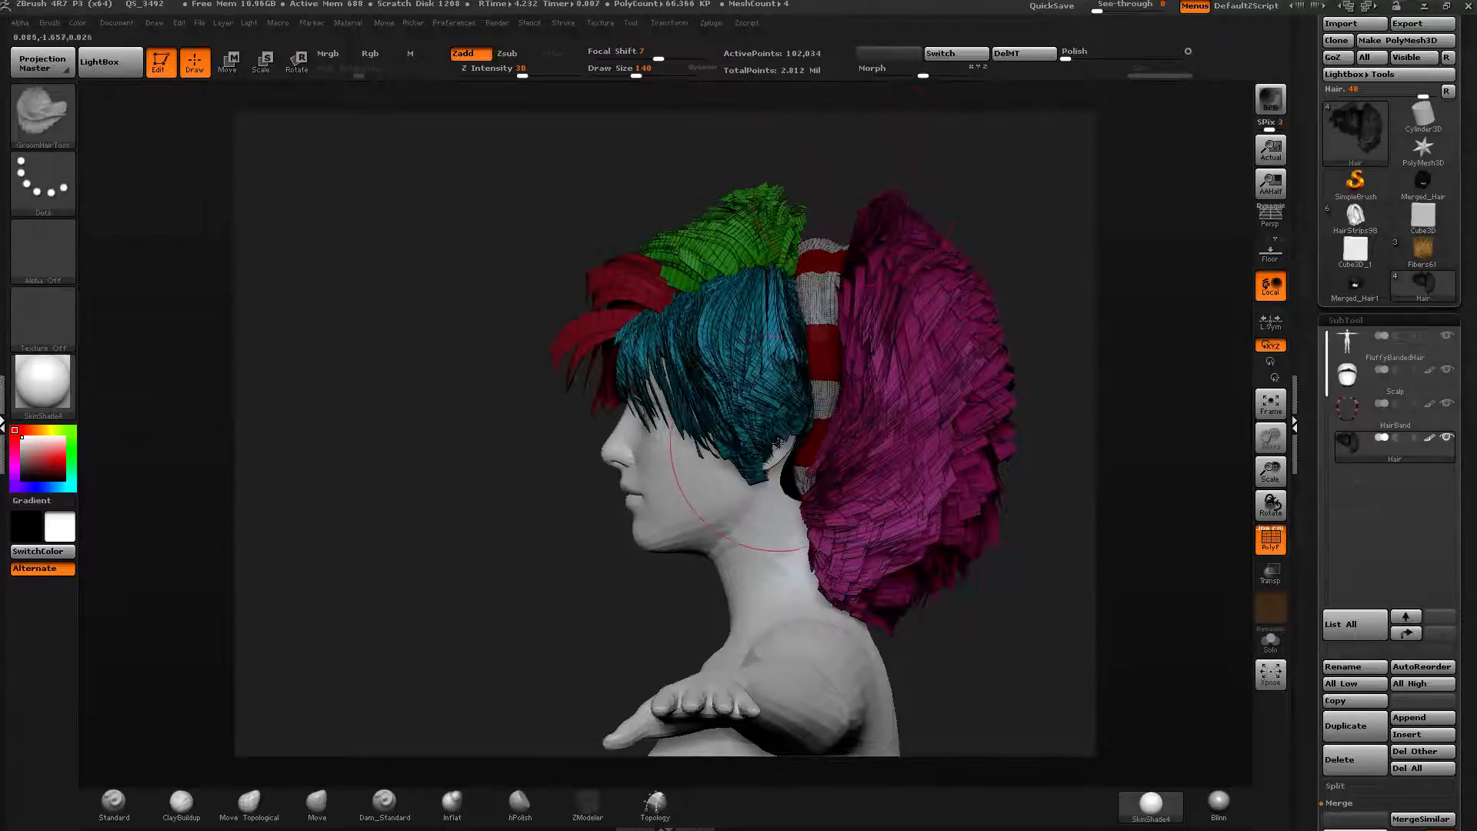
left_click(771, 437, "ctrl+shift")
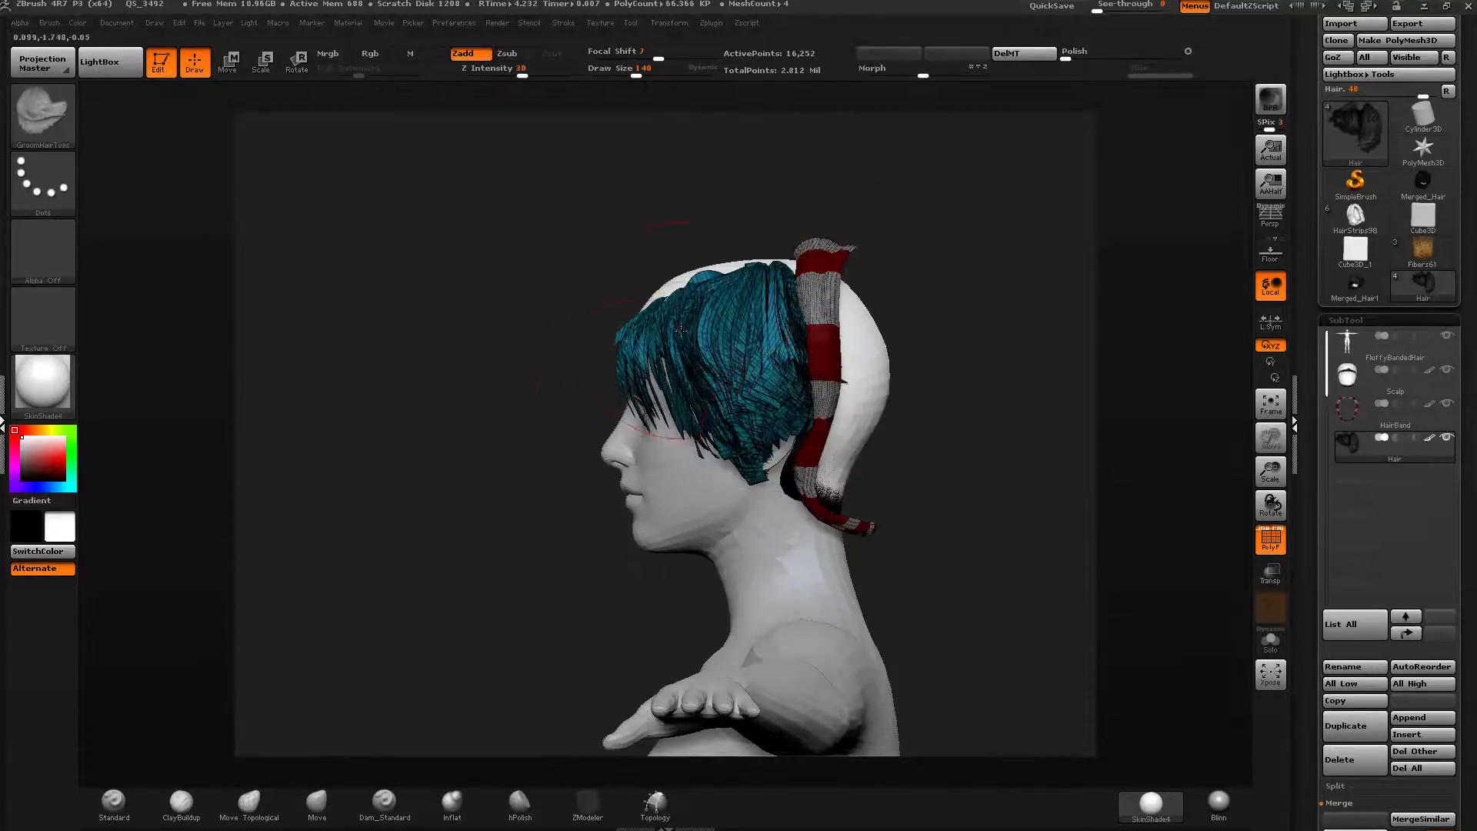
mouse_move(543, 497)
left_mouse_down()
mouse_move(808, 380)
mouse_move(543, 369)
left_mouse_up()
left_click_drag(638, 74, 650, 74)
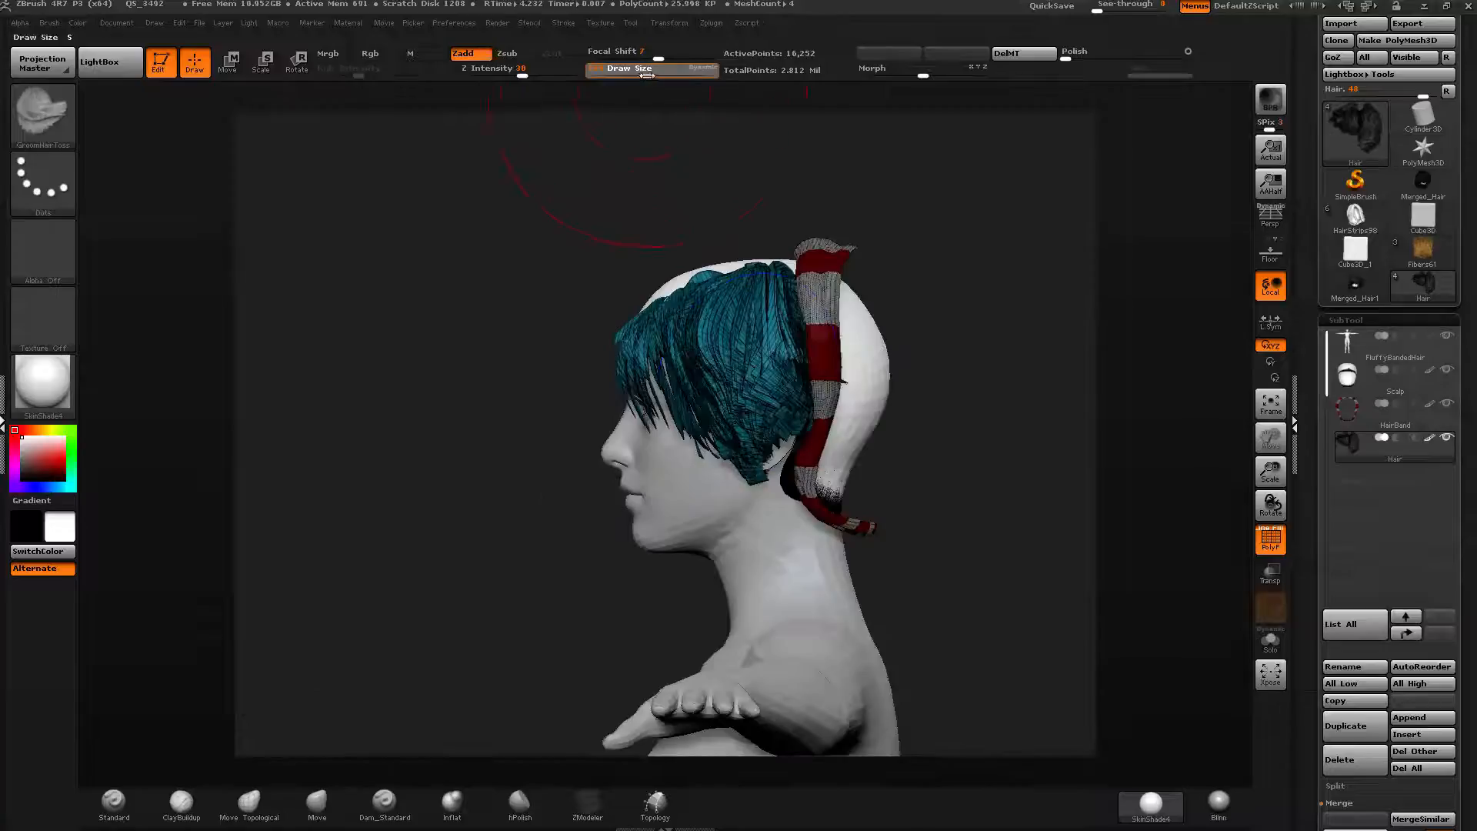
Switch to the Move brush and pull the isolated cyan hair downward with a Transpose move.
left_click(317, 804)
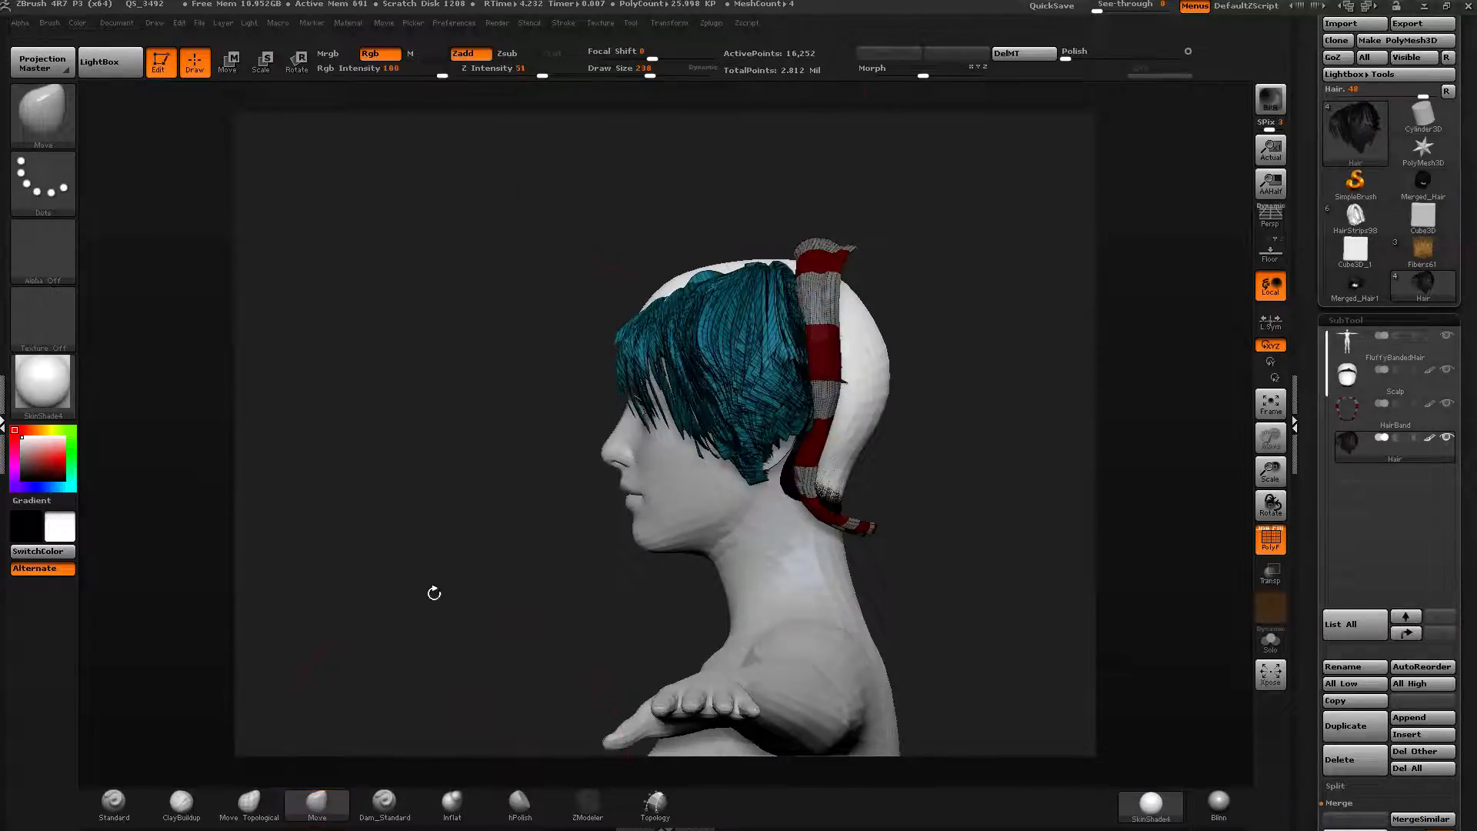
key("w")
left_click_drag(727, 299, 729, 143)
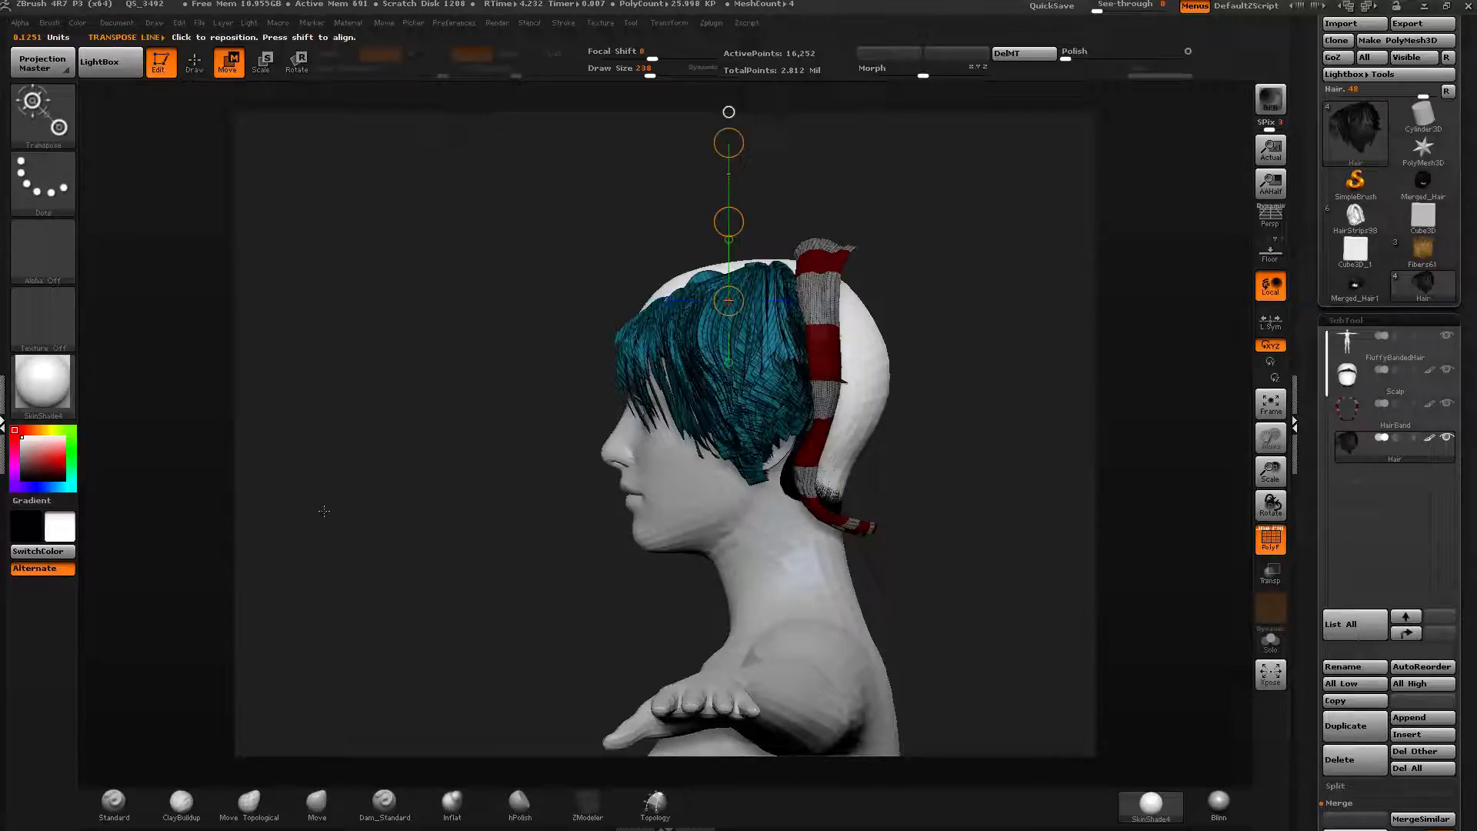
left_click_drag(719, 224, 727, 412)
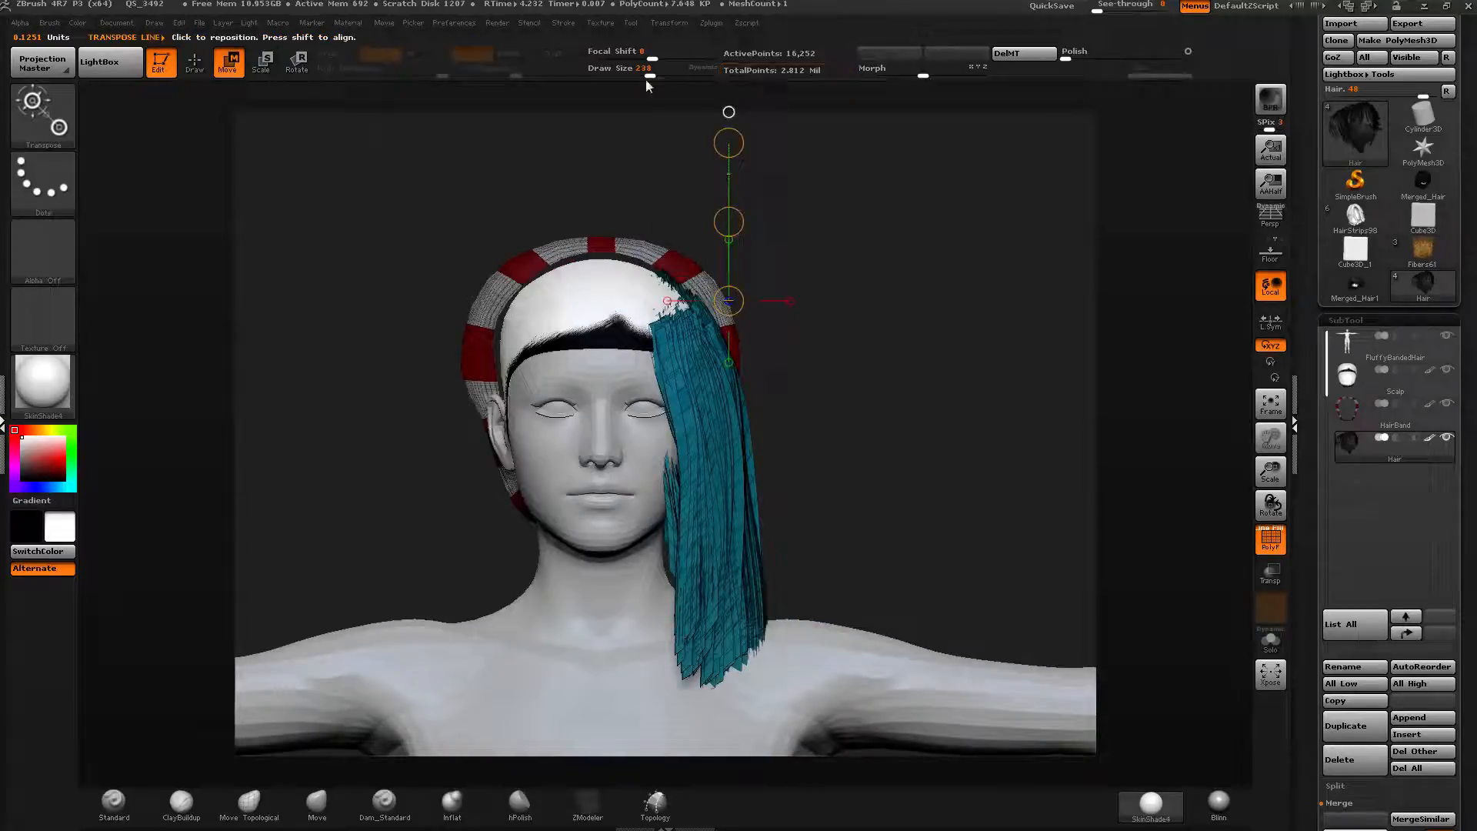
Reshape the cyan hair strands from the front with Move brush strokes.
key("q")
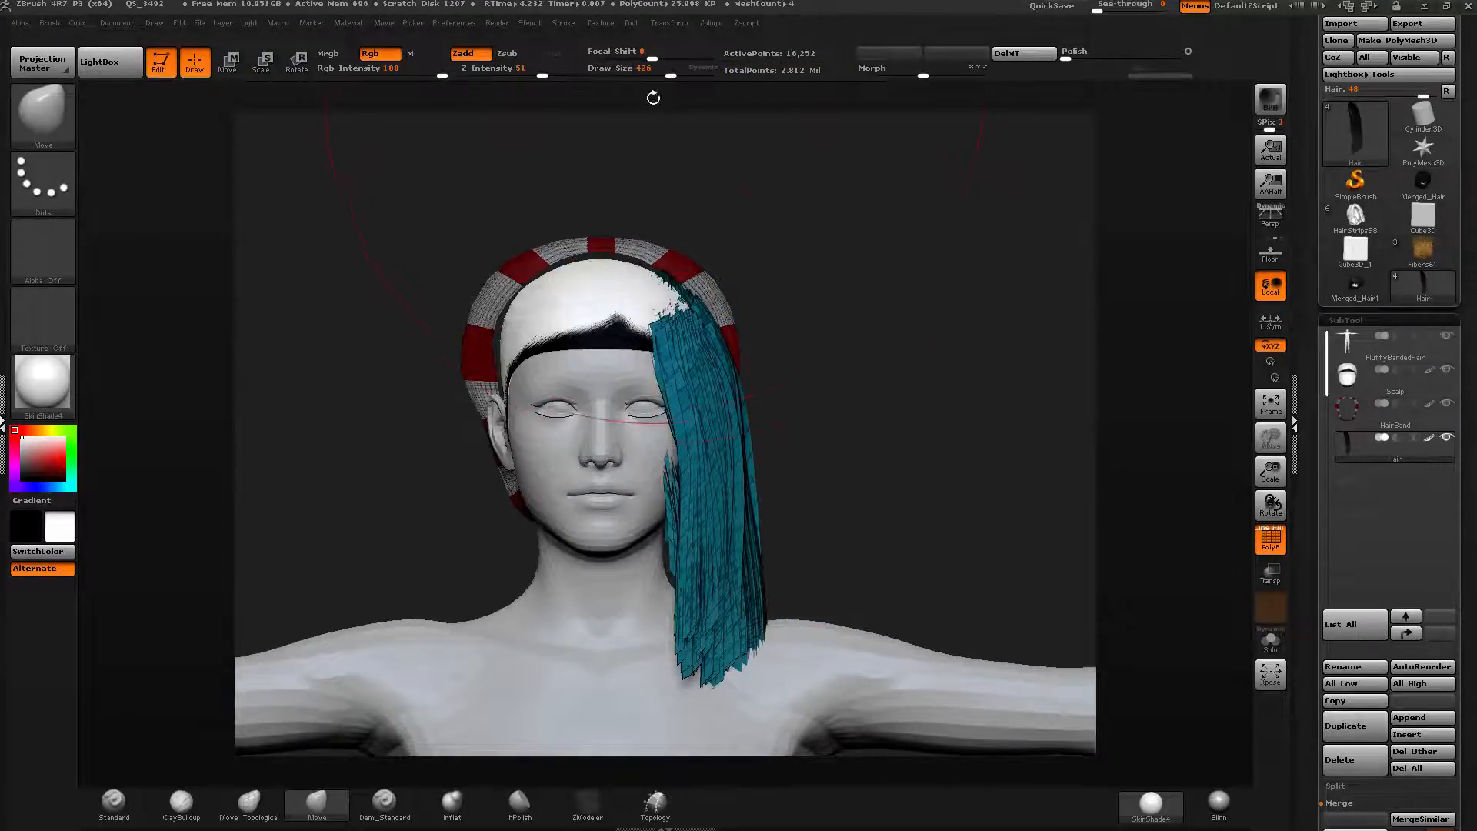
left_click_drag(708, 481, 736, 475)
left_click_drag(724, 356, 745, 348)
left_click_drag(716, 416, 731, 411)
left_click_drag(735, 539, 720, 539)
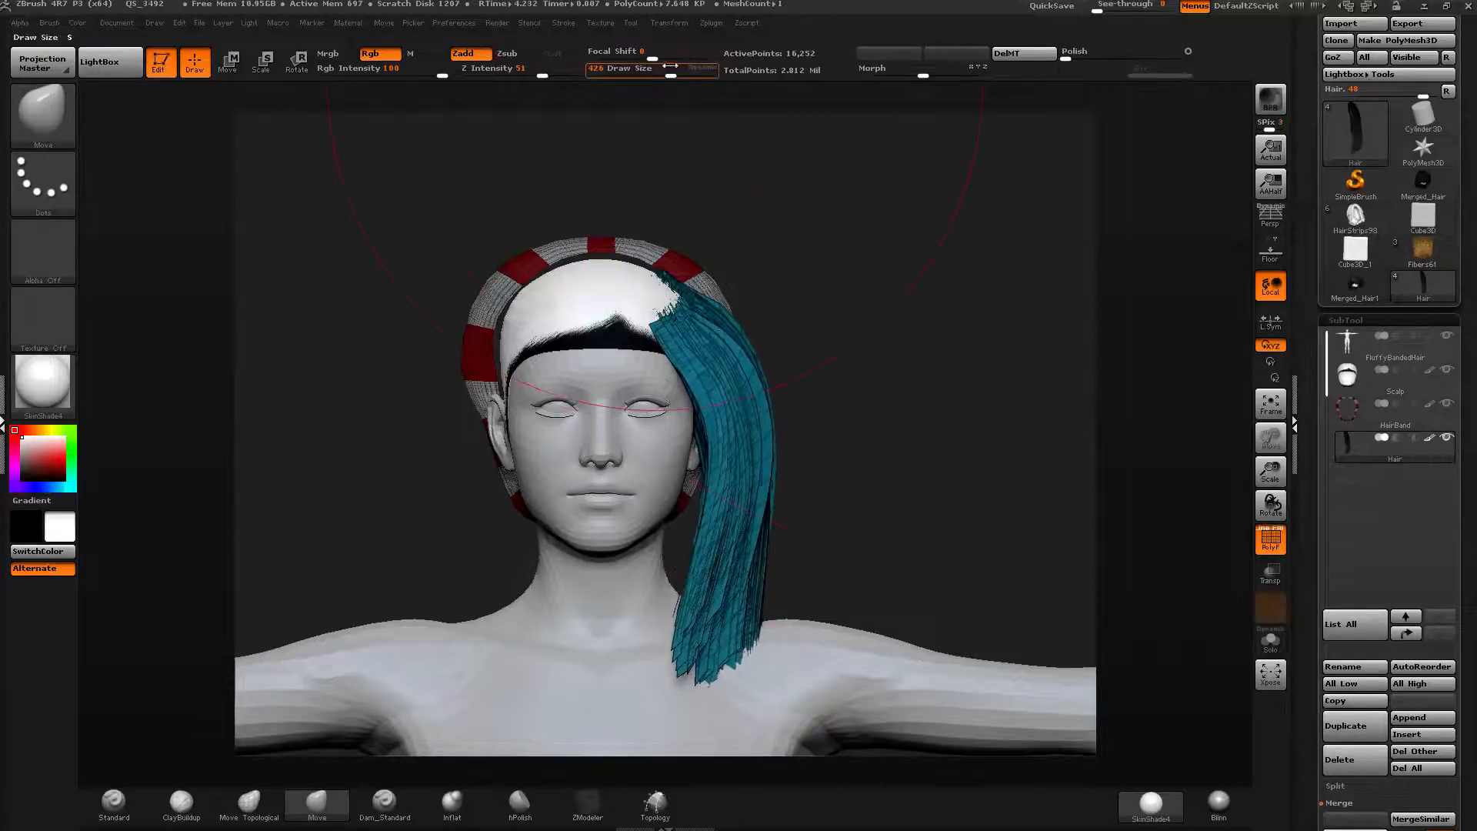
Set the draw size to 214 and keep shaping the cyan hair's lower ends with the Move brush.
left_click_drag(671, 66, 647, 68)
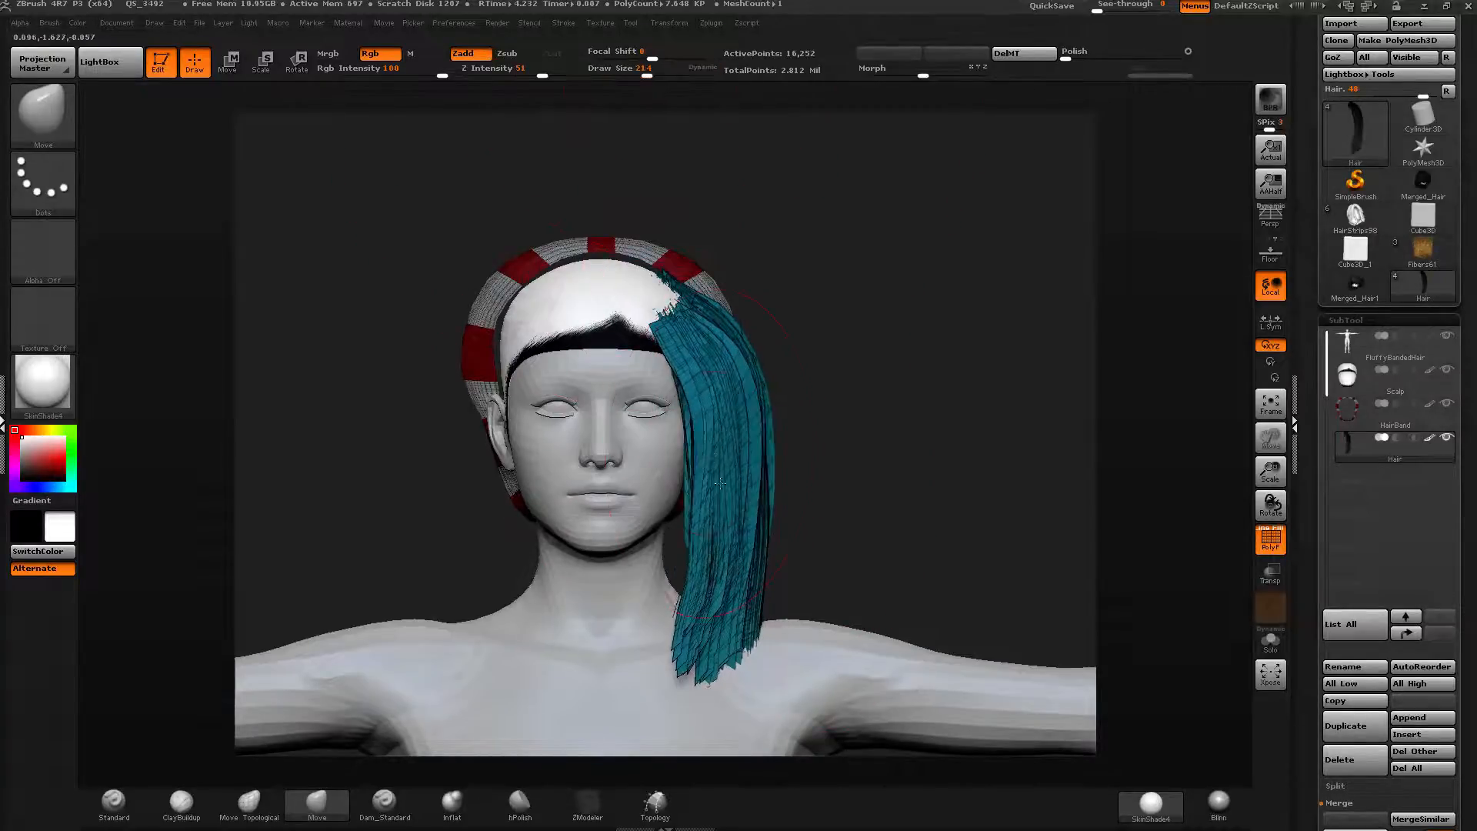
left_click_drag(723, 608, 692, 599)
left_click_drag(878, 551, 706, 555)
mouse_move(784, 454)
left_mouse_down()
mouse_move(735, 434)
mouse_move(757, 408)
mouse_move(763, 455)
mouse_move(778, 436)
left_mouse_up()
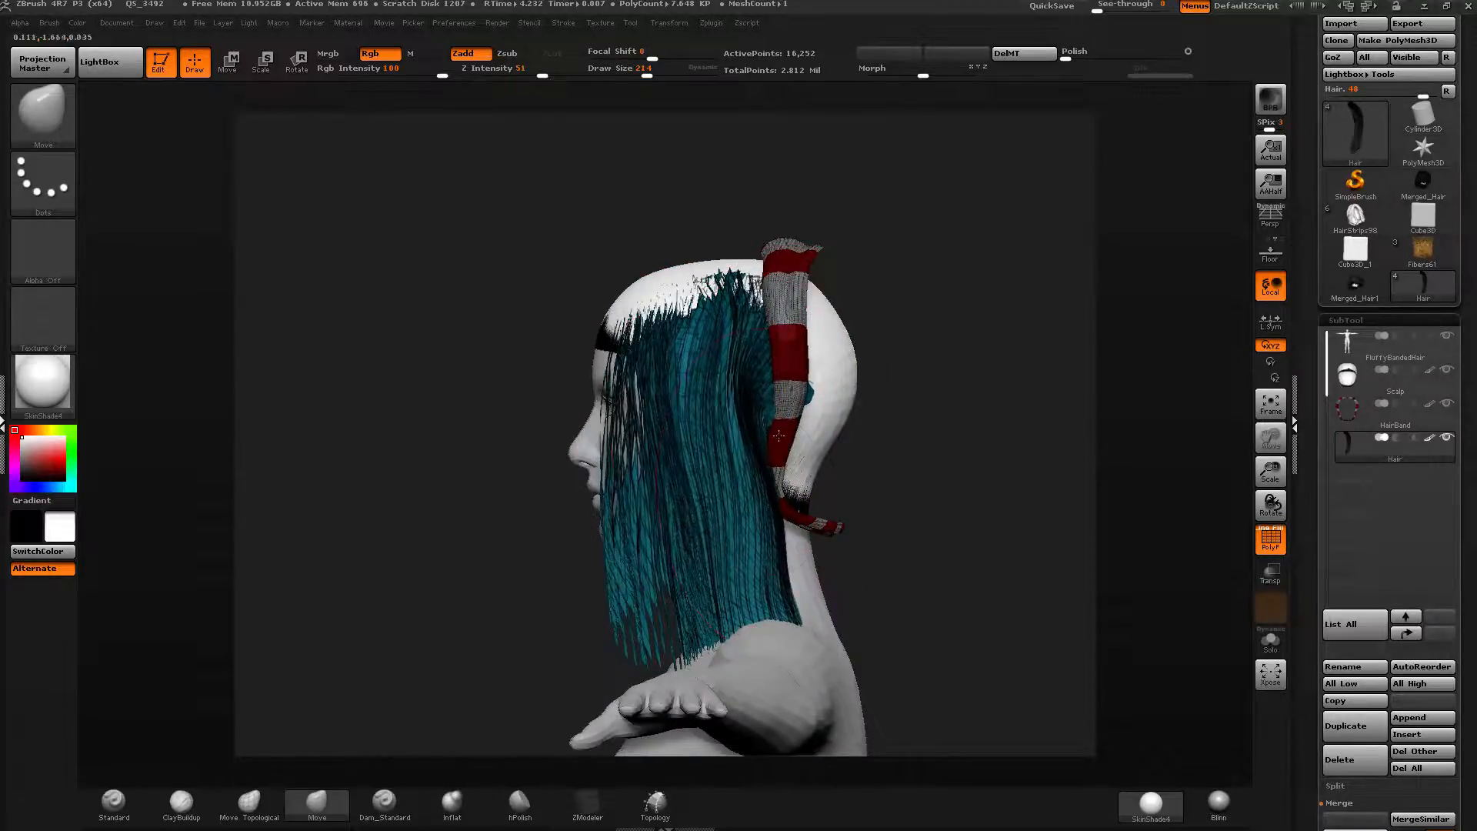
left_click_drag(878, 650, 949, 647)
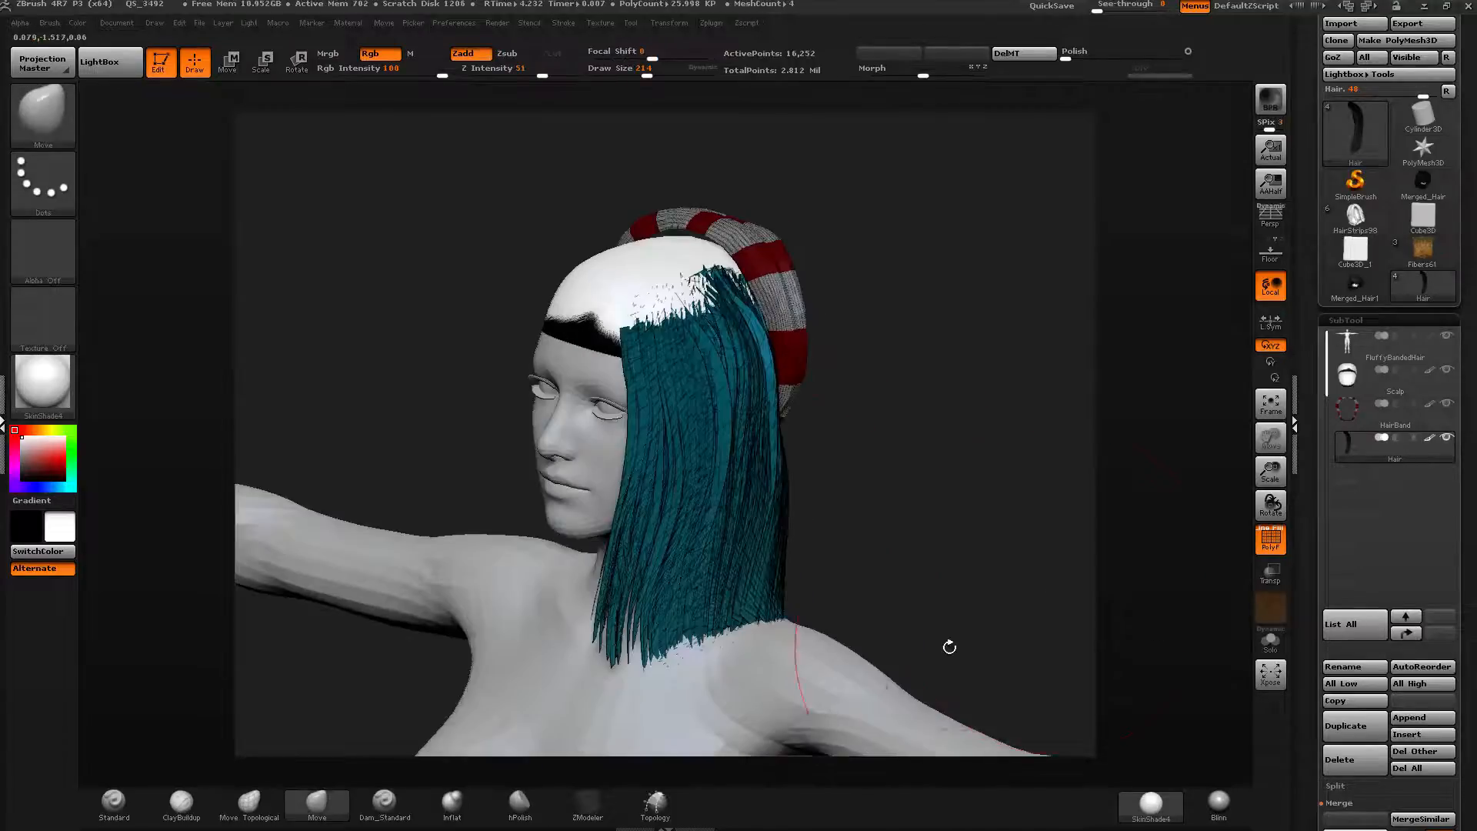
left_click(650, 70)
mouse_move(740, 625)
left_mouse_down()
mouse_move(702, 668)
mouse_move(671, 669)
left_mouse_up()
left_click_drag(831, 599, 697, 594, "shift")
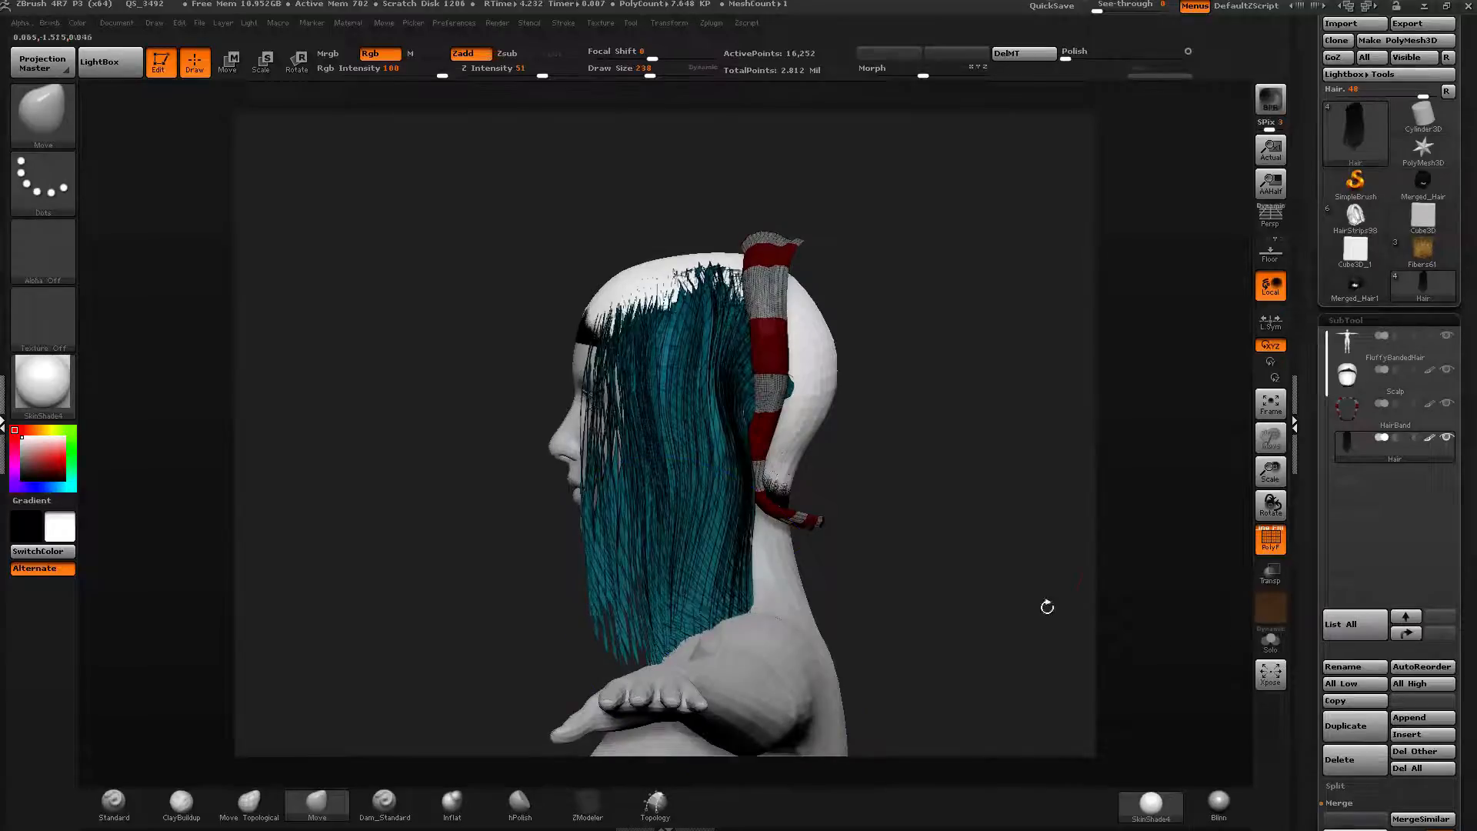
left_click(1271, 642)
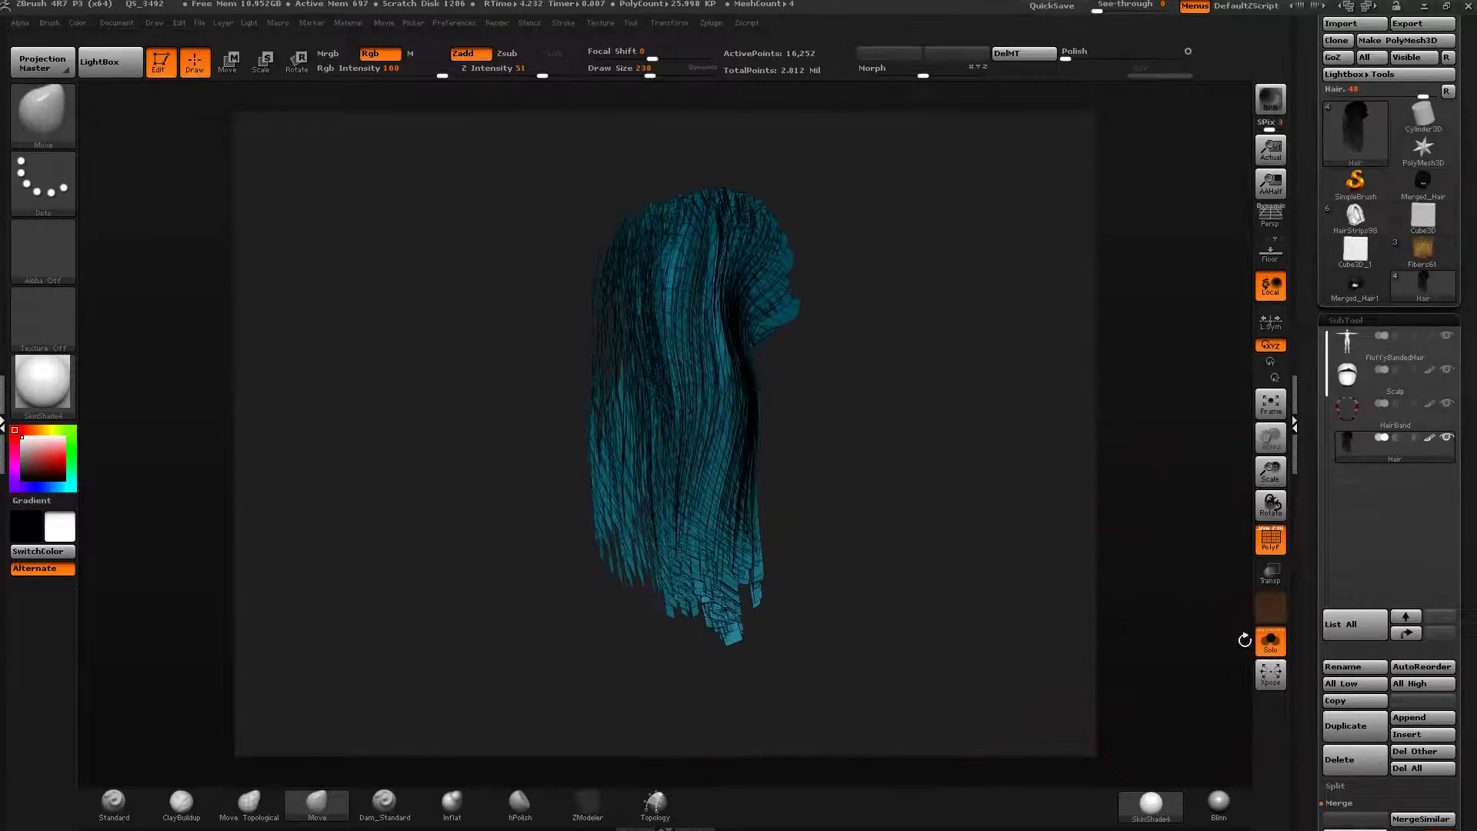
left_click(1271, 643)
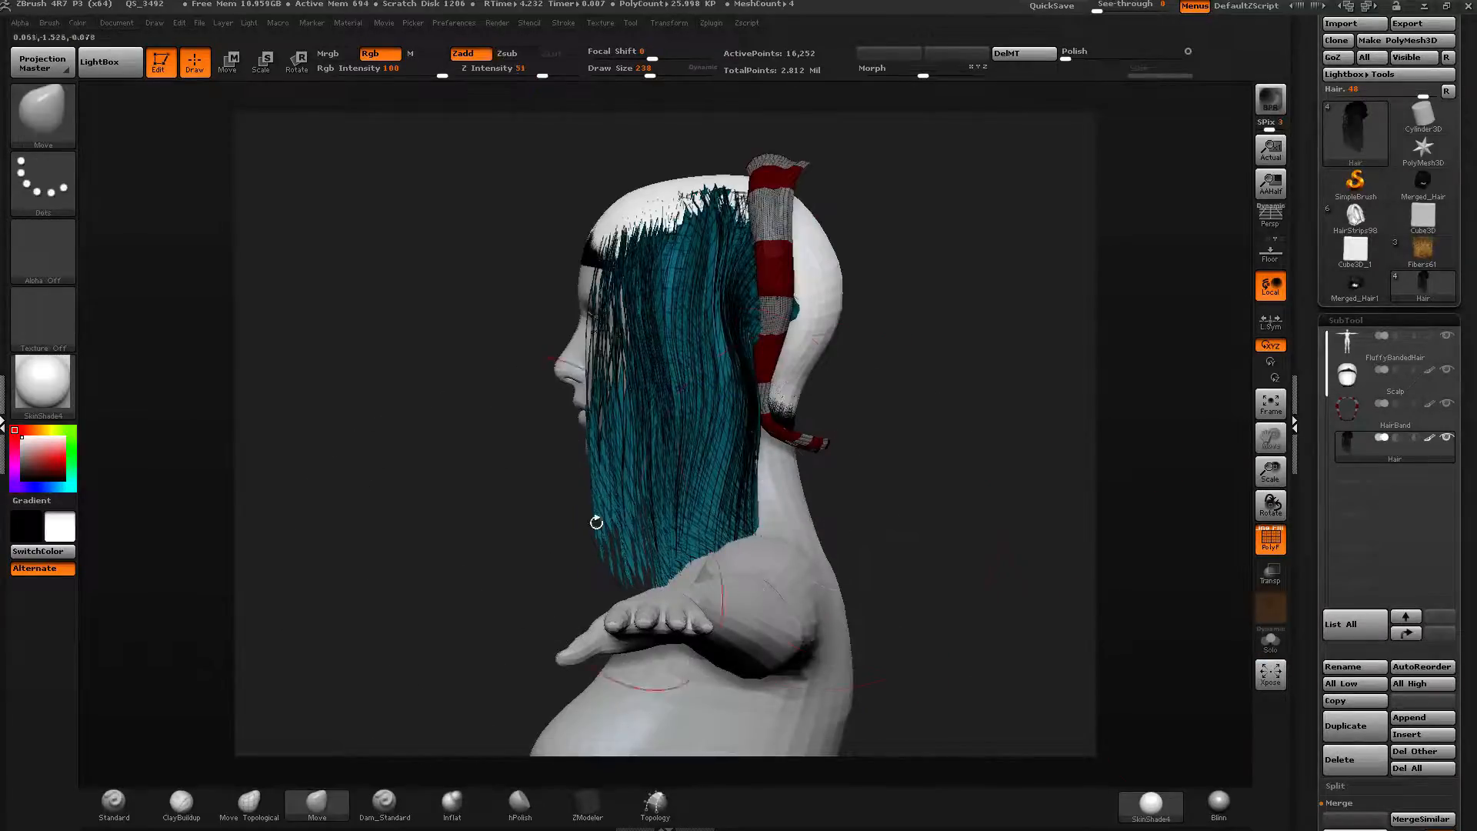
left_click(42, 111, "ctrl+shift")
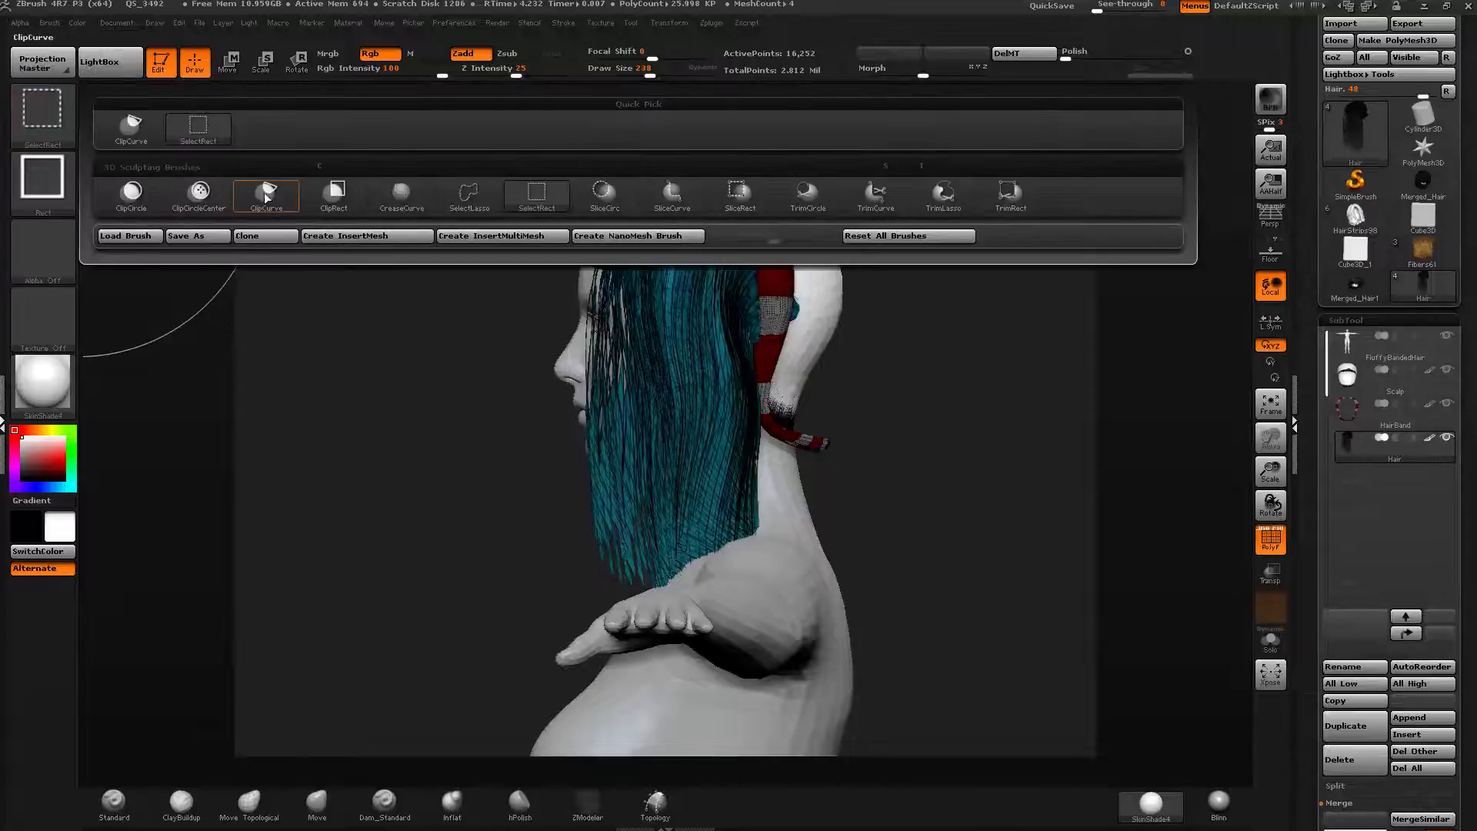
left_click(112, 139)
mouse_move(865, 541)
left_mouse_down("ctrl+shift")
mouse_move(782, 524)
mouse_move(688, 555)
mouse_move(564, 634)
left_mouse_up("ctrl+shift")
key("ctrl+z")
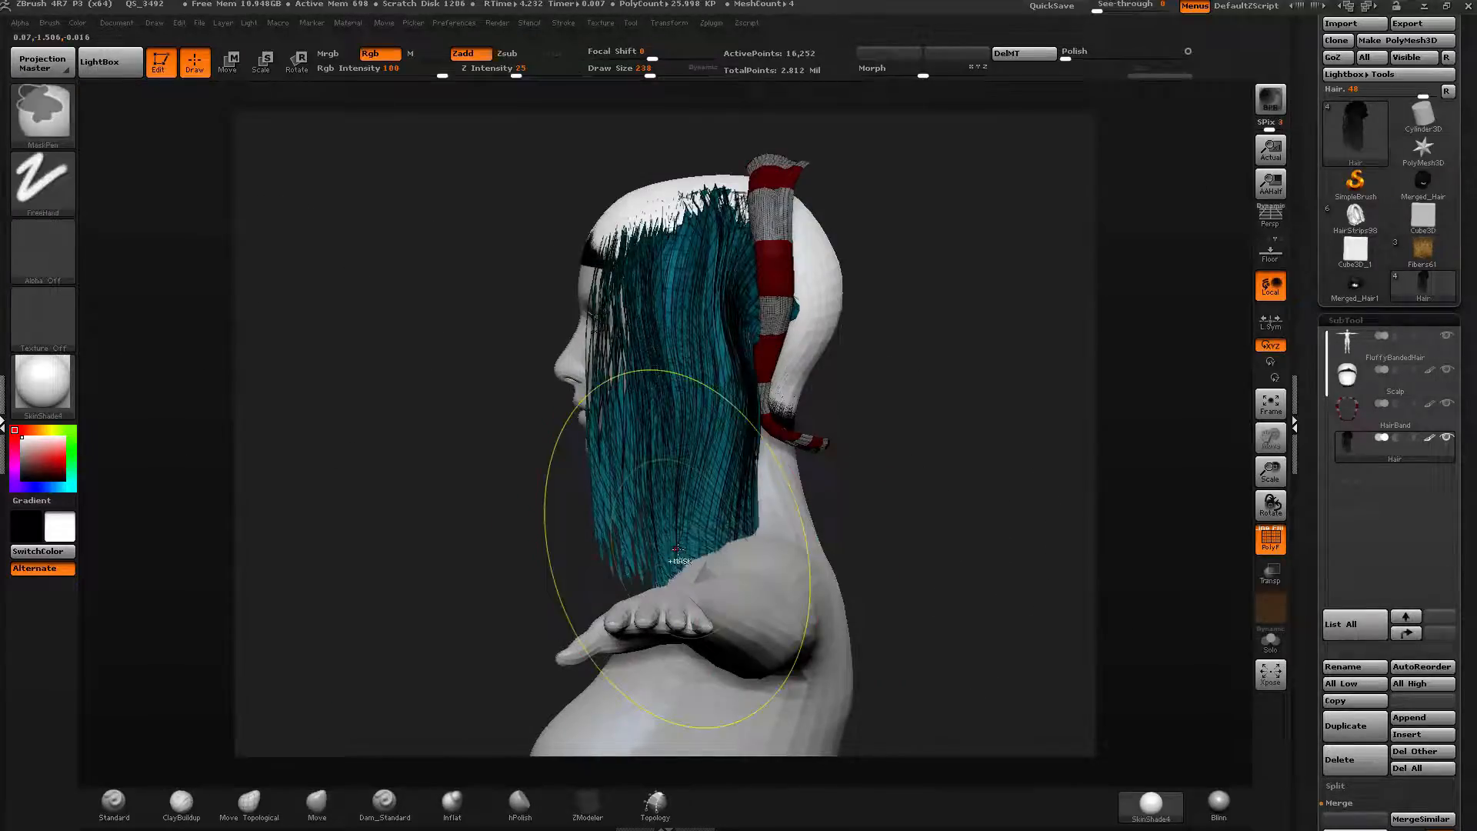
Try trimming the cyan hair's lower ends with a sloping ClipCurve cut and Move strokes, then undo those edits.
left_click(70, 131, "ctrl+shift")
left_click(58, 134, "ctrl+shift")
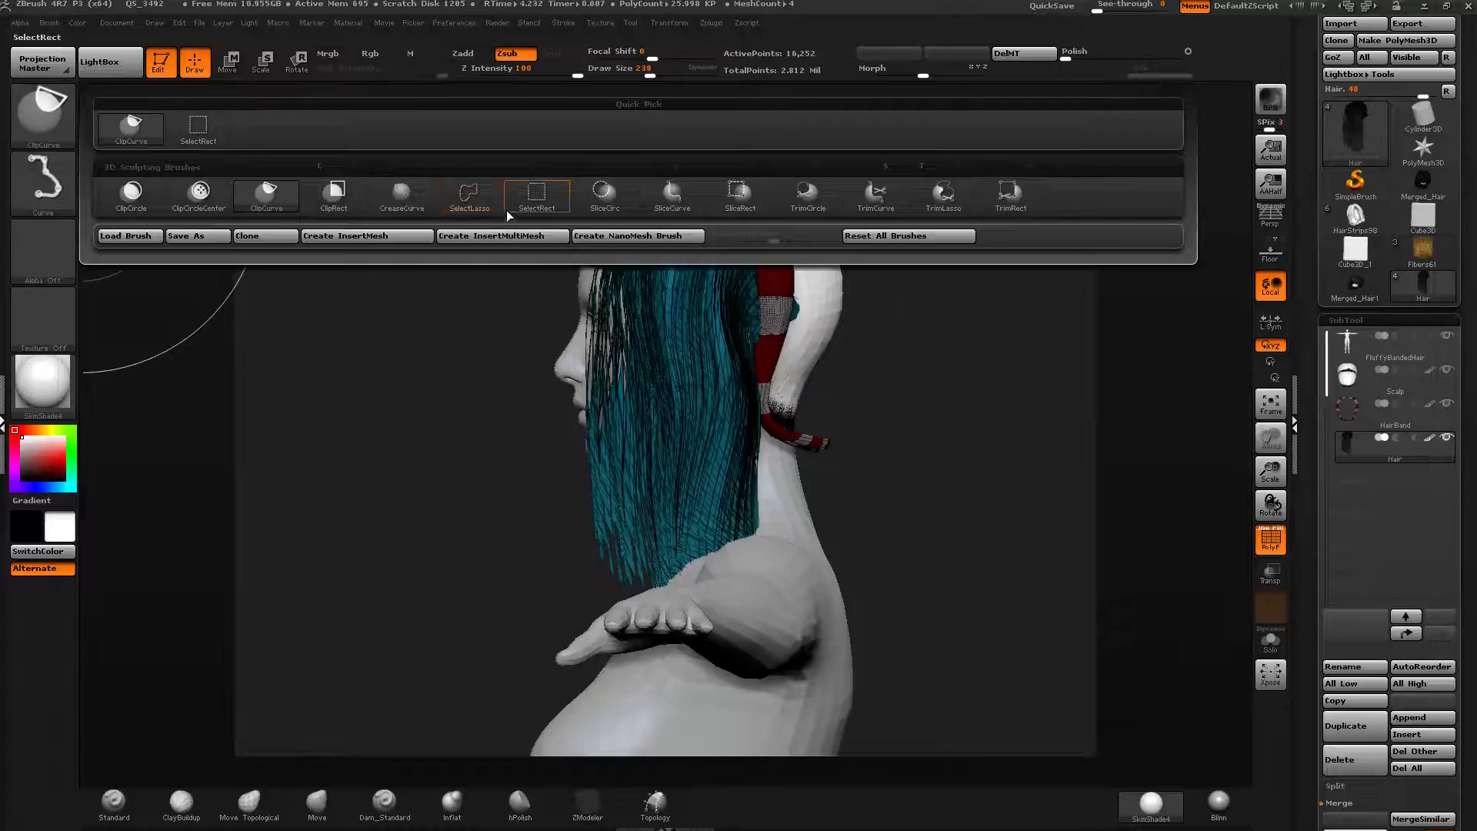
left_click(66, 115, "ctrl+shift")
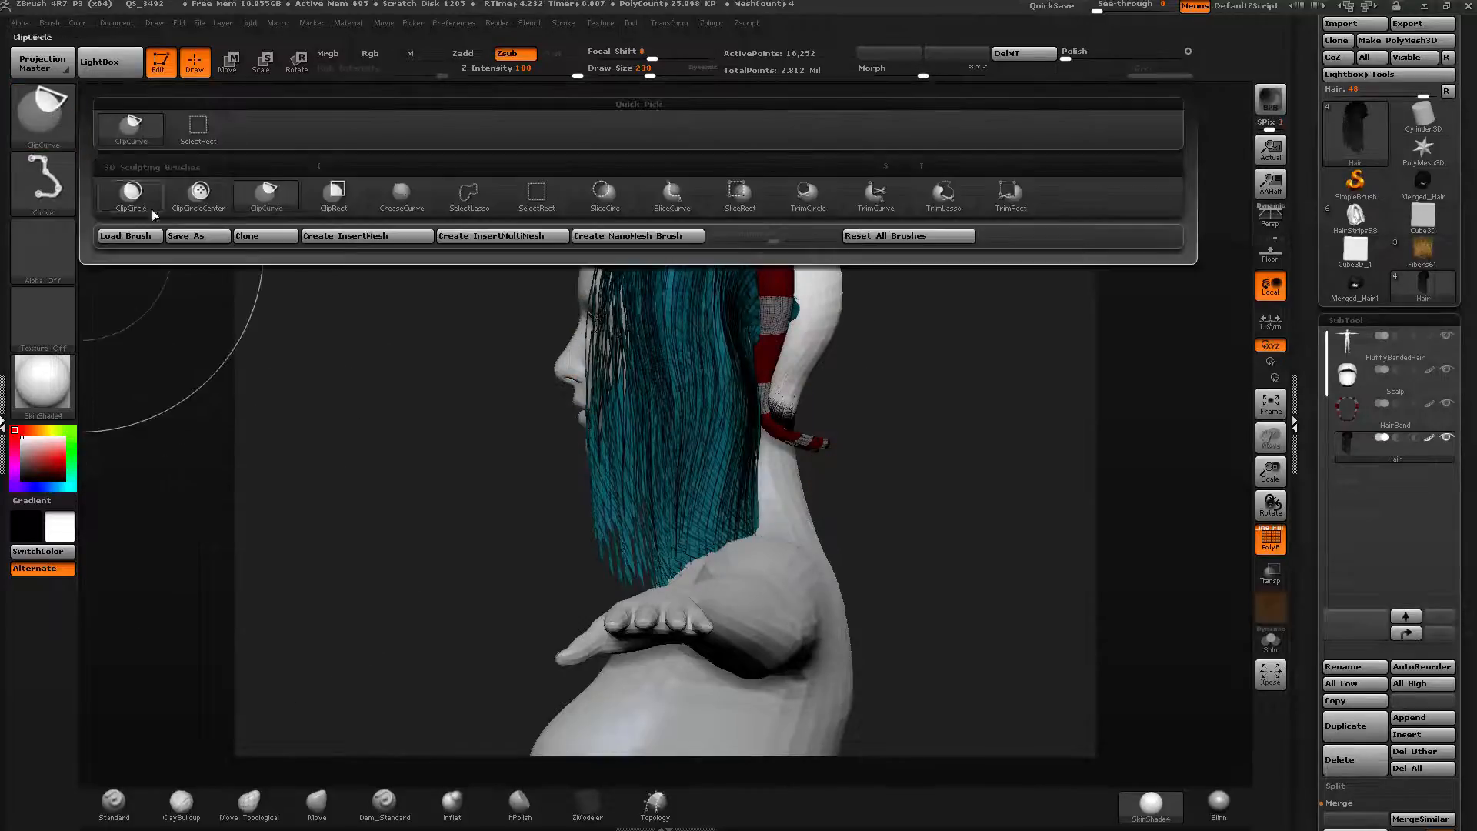
left_click(269, 194, "ctrl+shift")
key("ctrl+shift")
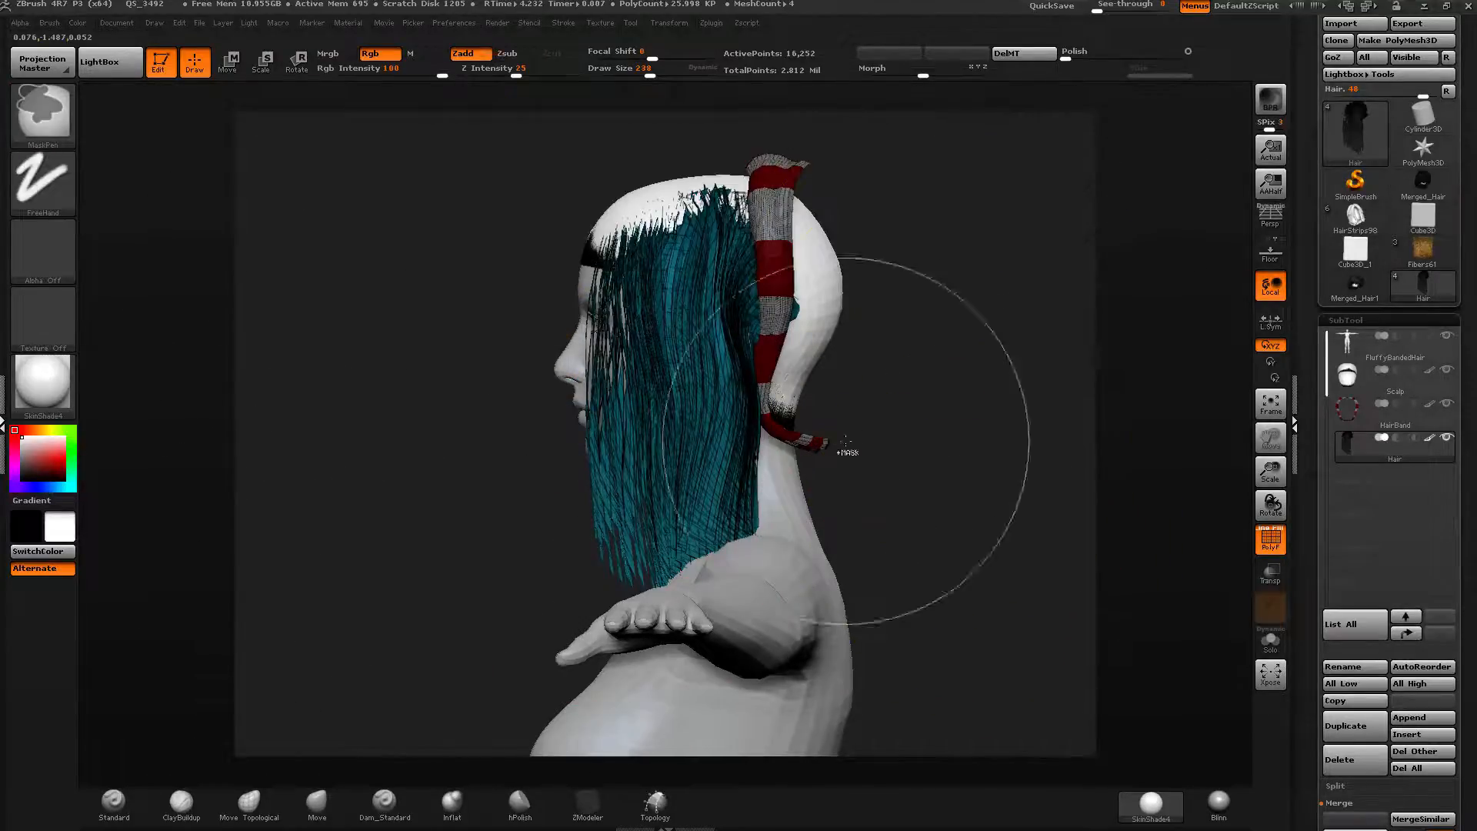
key("ctrl+shift")
left_click_drag(884, 591, 777, 520, "ctrl+shift")
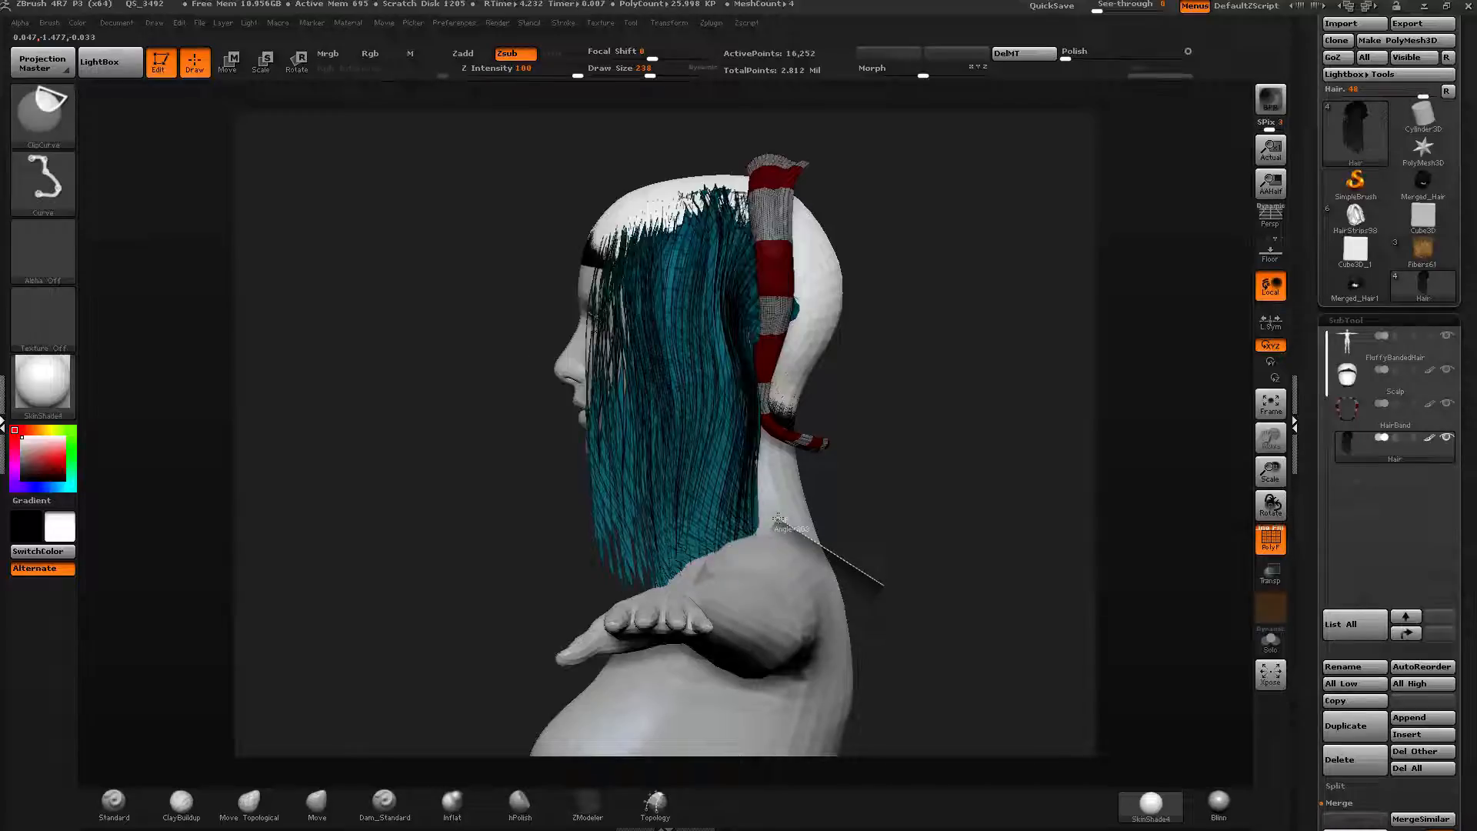
mouse_move(779, 517)
left_mouse_down("ctrl+shift")
mouse_move(688, 541)
mouse_move(533, 668)
left_mouse_up("ctrl+shift")
mouse_move(631, 507)
right_mouse_down()
mouse_move(739, 488)
mouse_move(685, 496)
right_mouse_up()
mouse_move(616, 546)
left_mouse_down("shift")
mouse_move(665, 519)
mouse_move(701, 524)
mouse_move(693, 502)
mouse_move(724, 450)
left_mouse_up("shift")
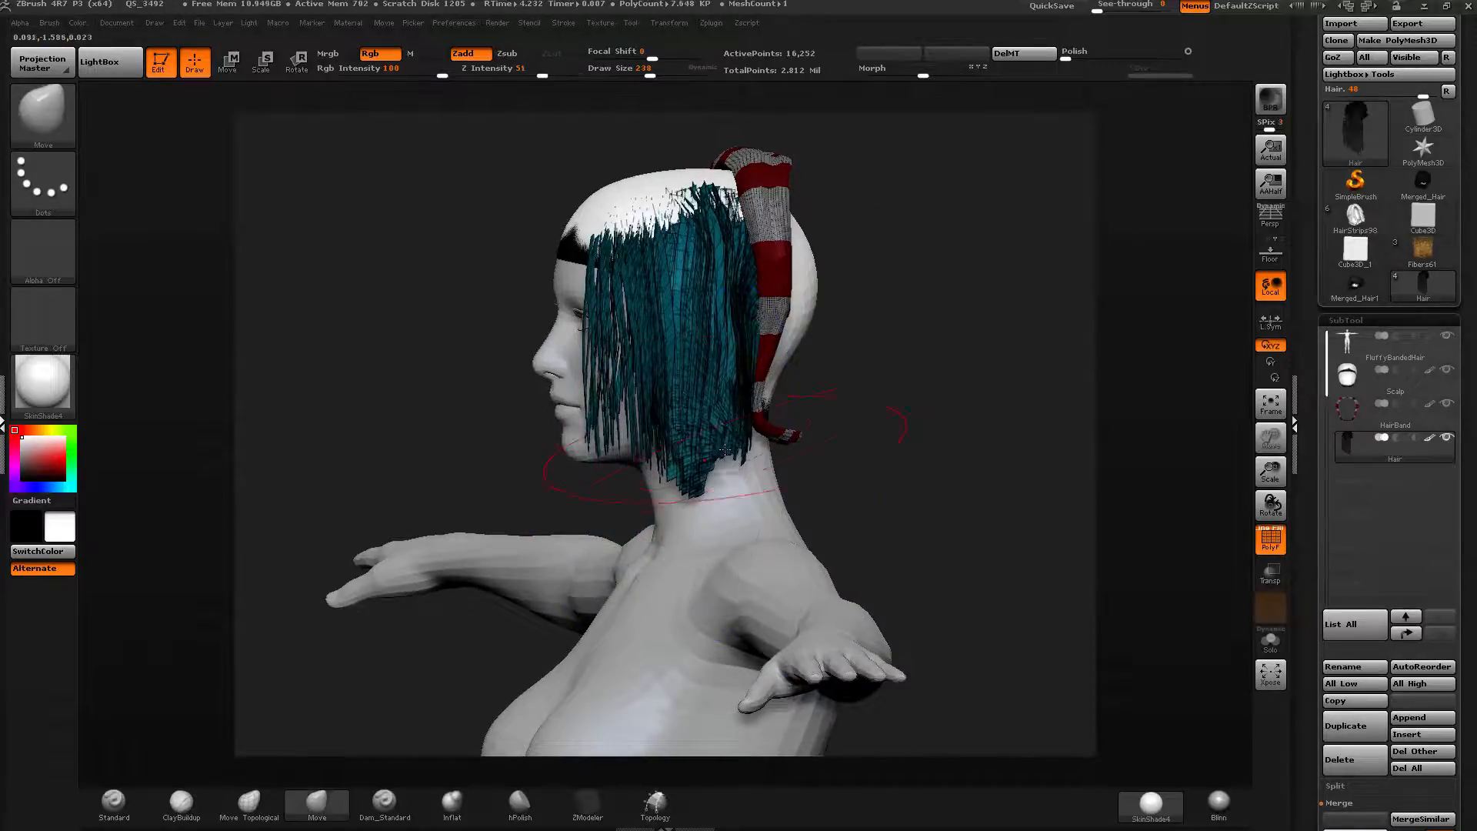
mouse_move(723, 450)
right_mouse_down()
mouse_move(815, 473)
mouse_move(727, 503)
right_mouse_up()
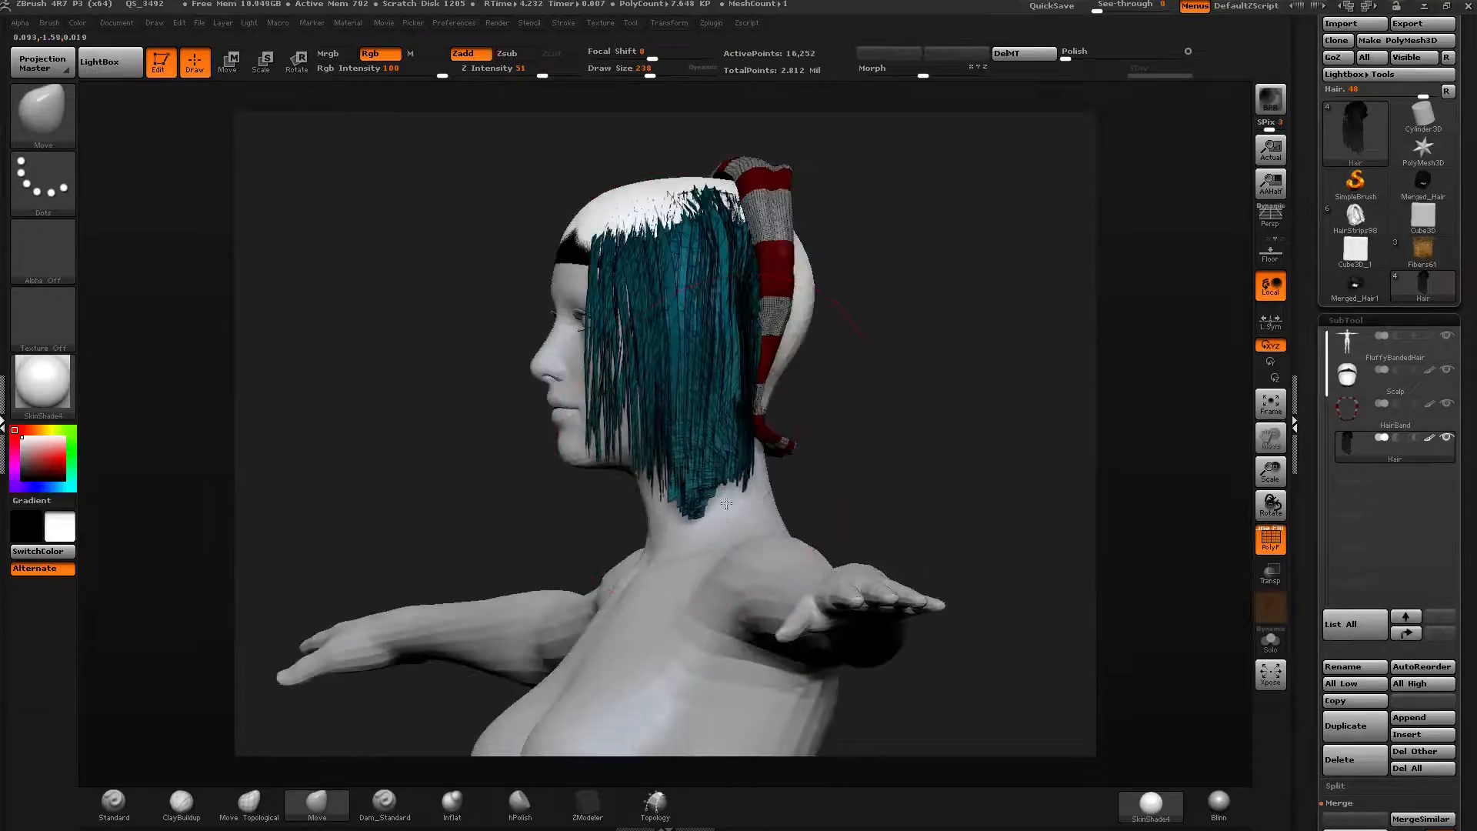
key("ctrl+z")
key("ctrl+z")
key("ctrl+z")
key("ctrl+z")
key("ctrl+z")
key("ctrl+z")
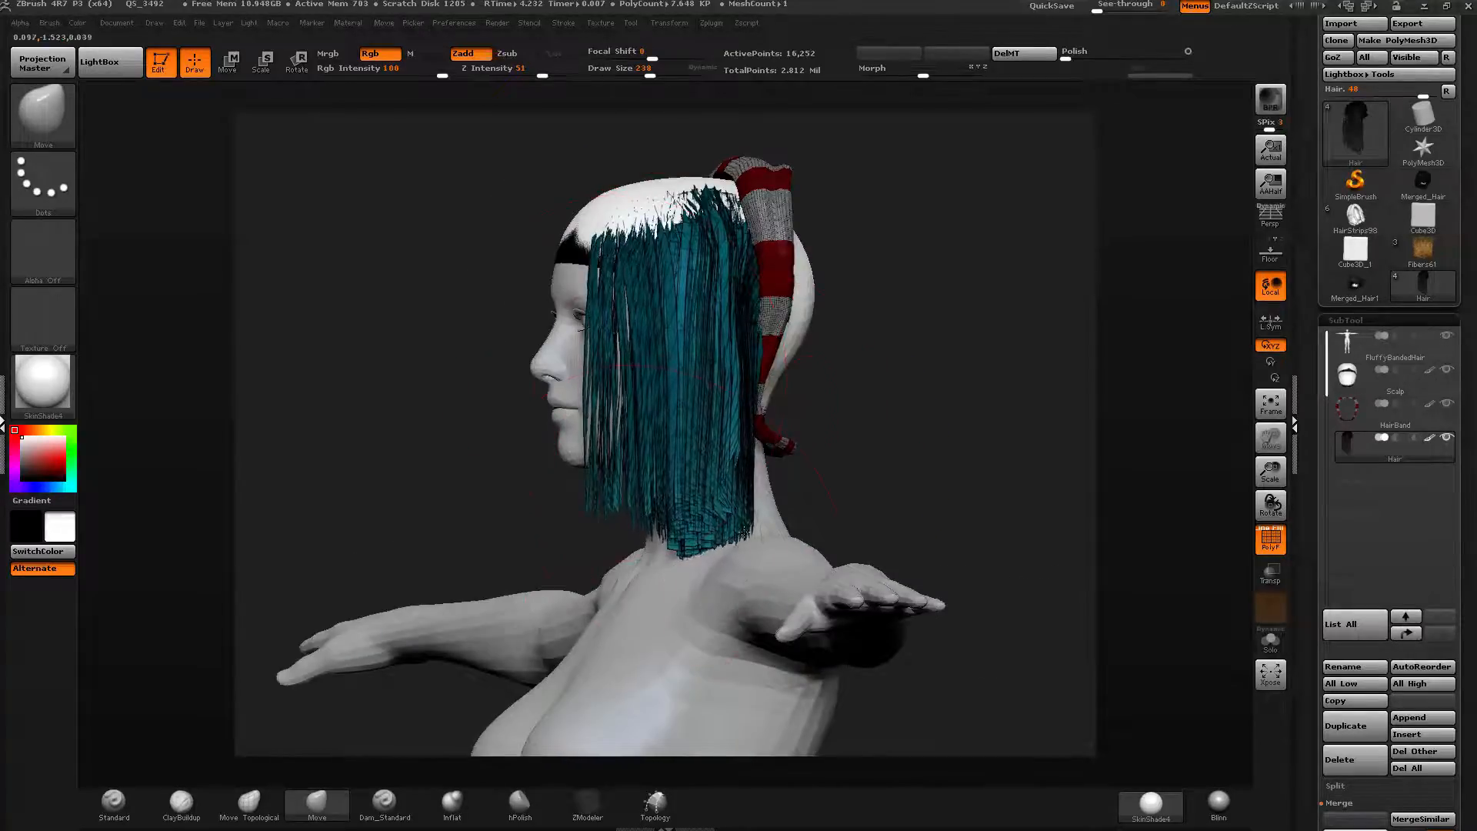
Clip the cyan hair's lower ends straight across at chin height with the ClipCurve brush.
right_click_drag(776, 515, 835, 538)
key("ctrl+shift")
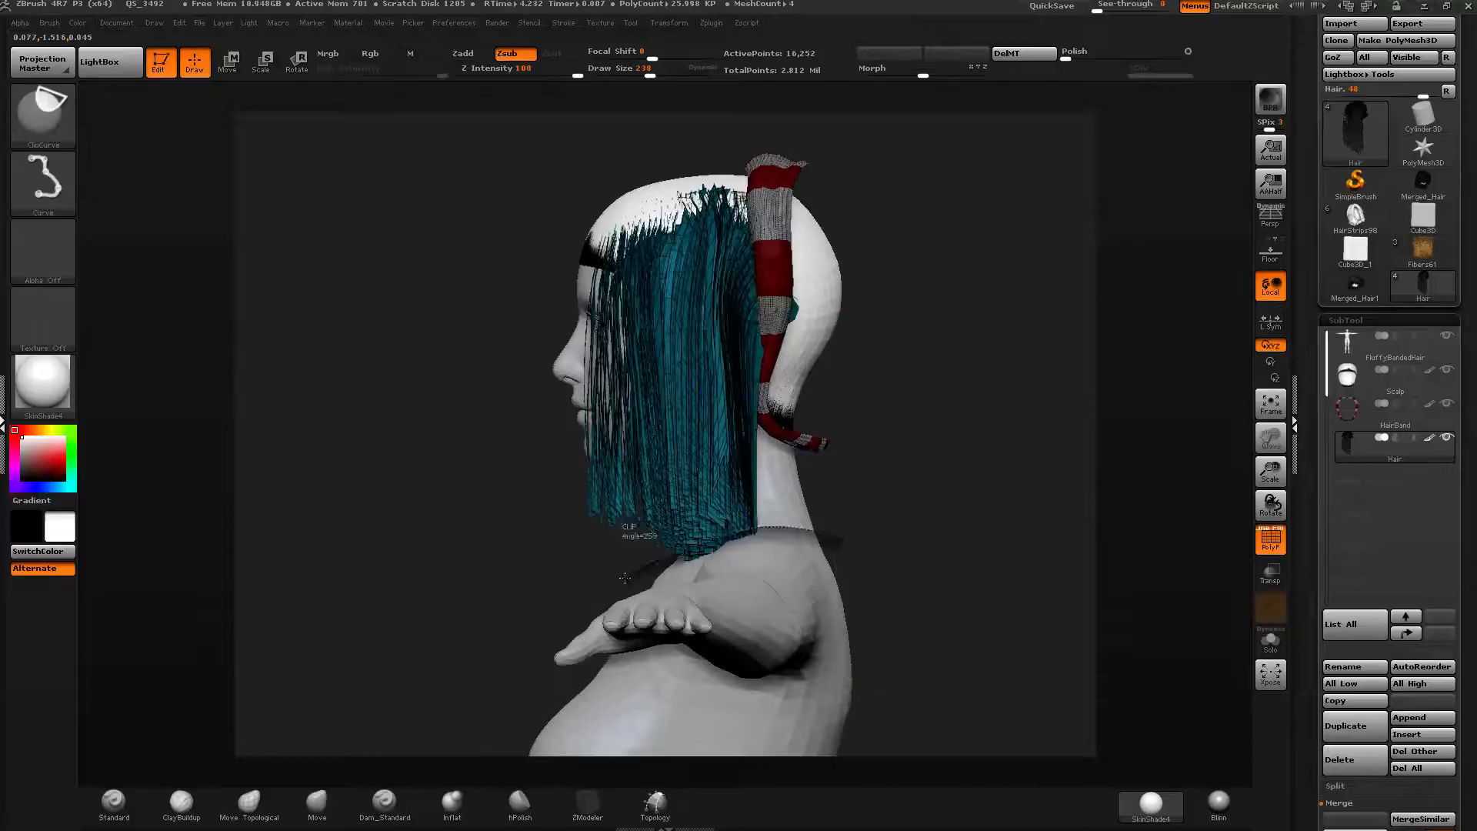
left_click_drag(625, 578, 548, 588, "ctrl+shift")
left_click_drag(631, 511, 719, 535, "shift")
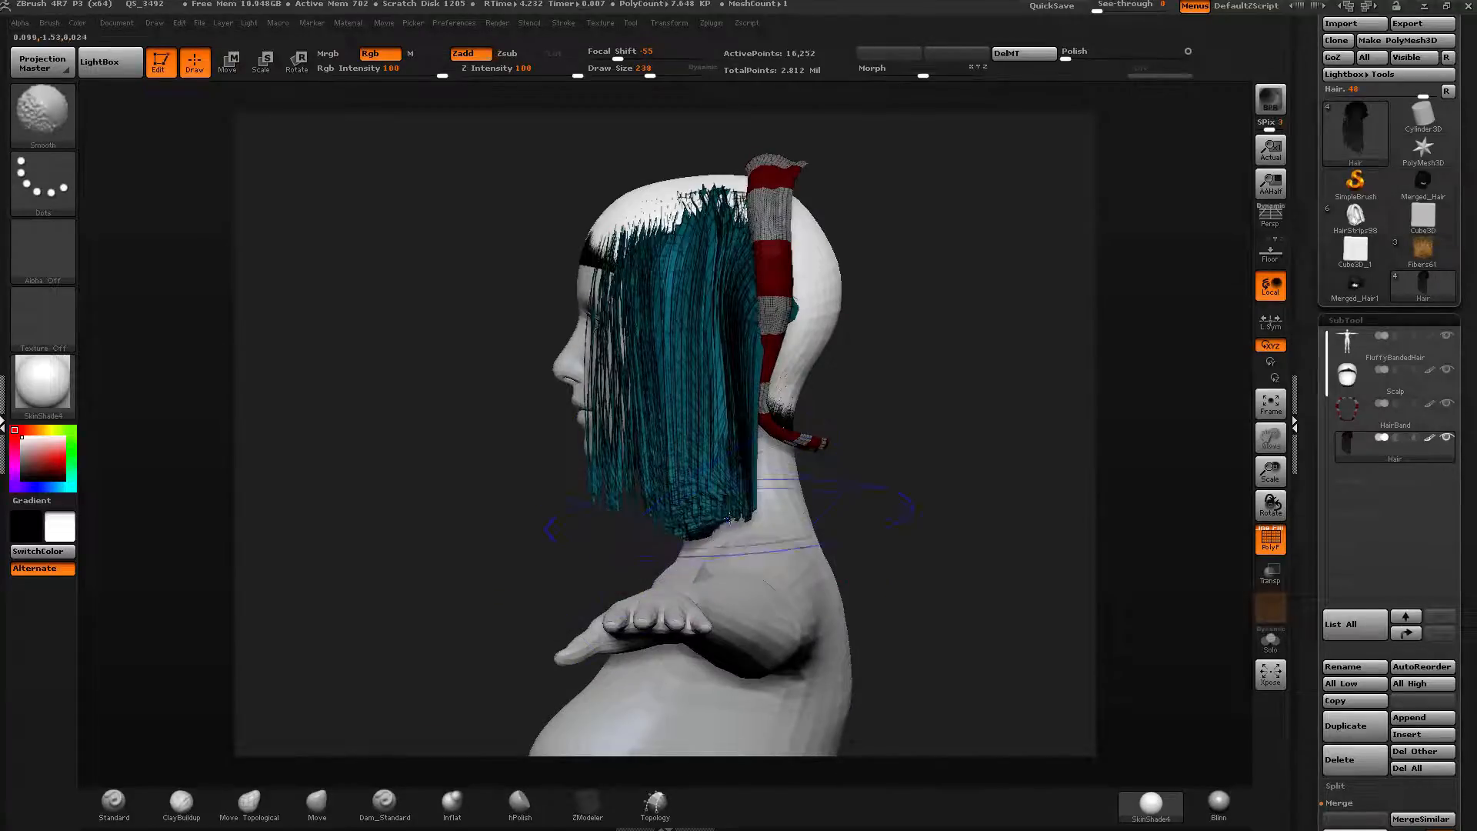
right_click_drag(717, 521, 722, 455)
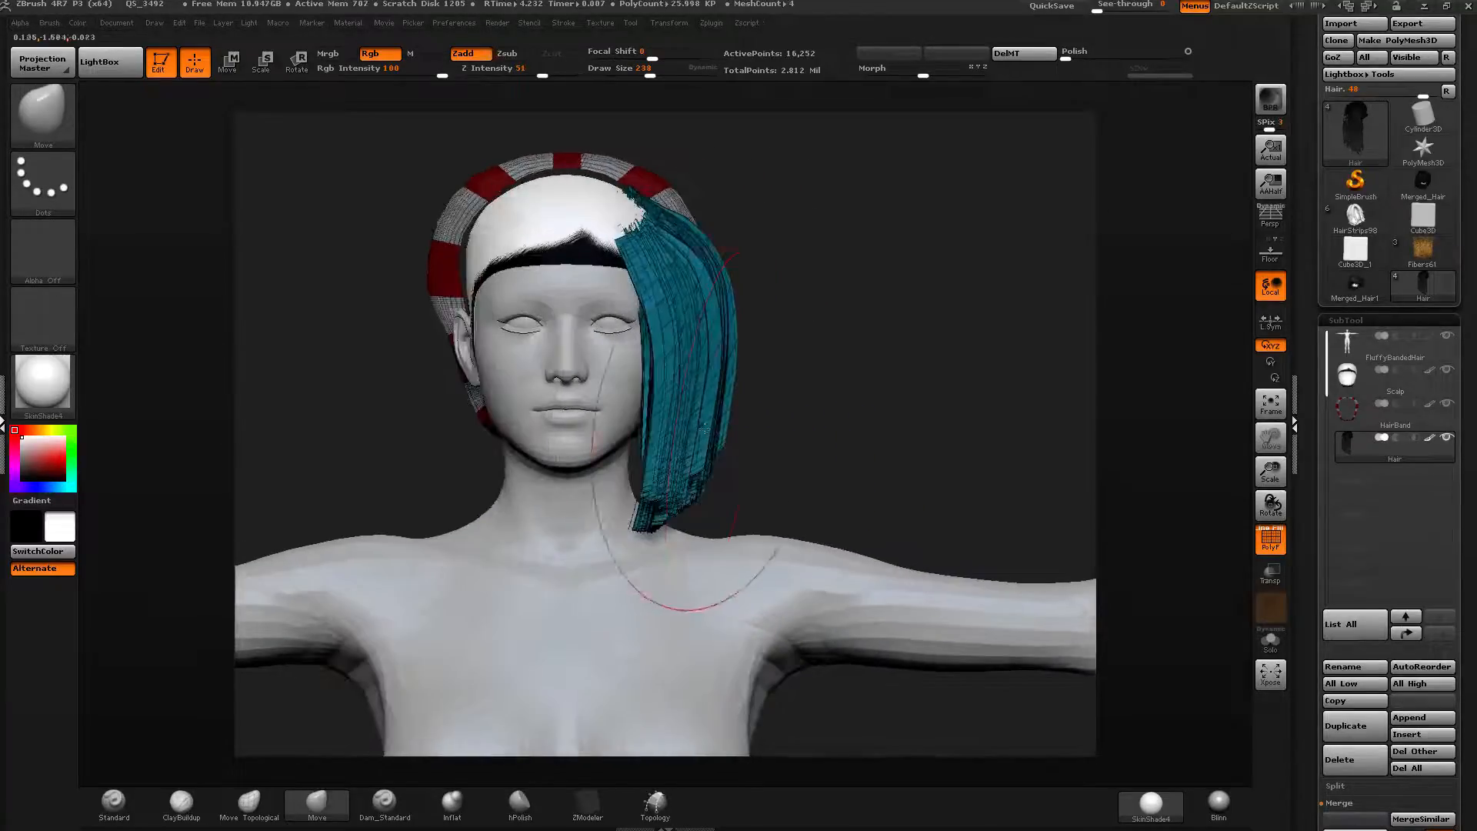
Isolate the green hair polygroup and reshape its strands from the side and front with Move brush strokes.
key("shift")
left_click_drag(693, 369, 682, 364)
left_click_drag(645, 292, 655, 294)
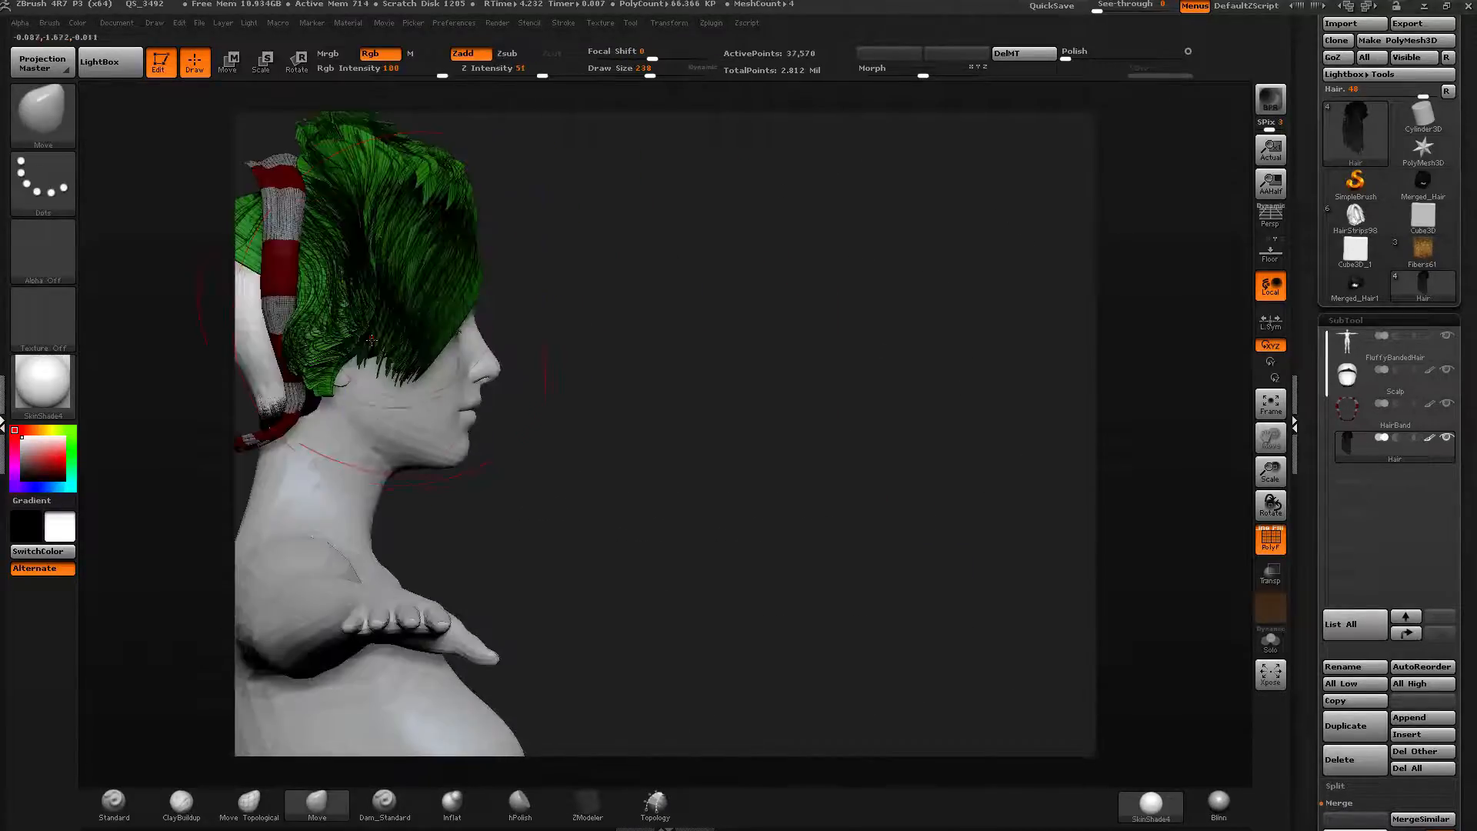
left_click_drag(505, 306, 757, 360, "alt")
left_click_drag(631, 367, 610, 492)
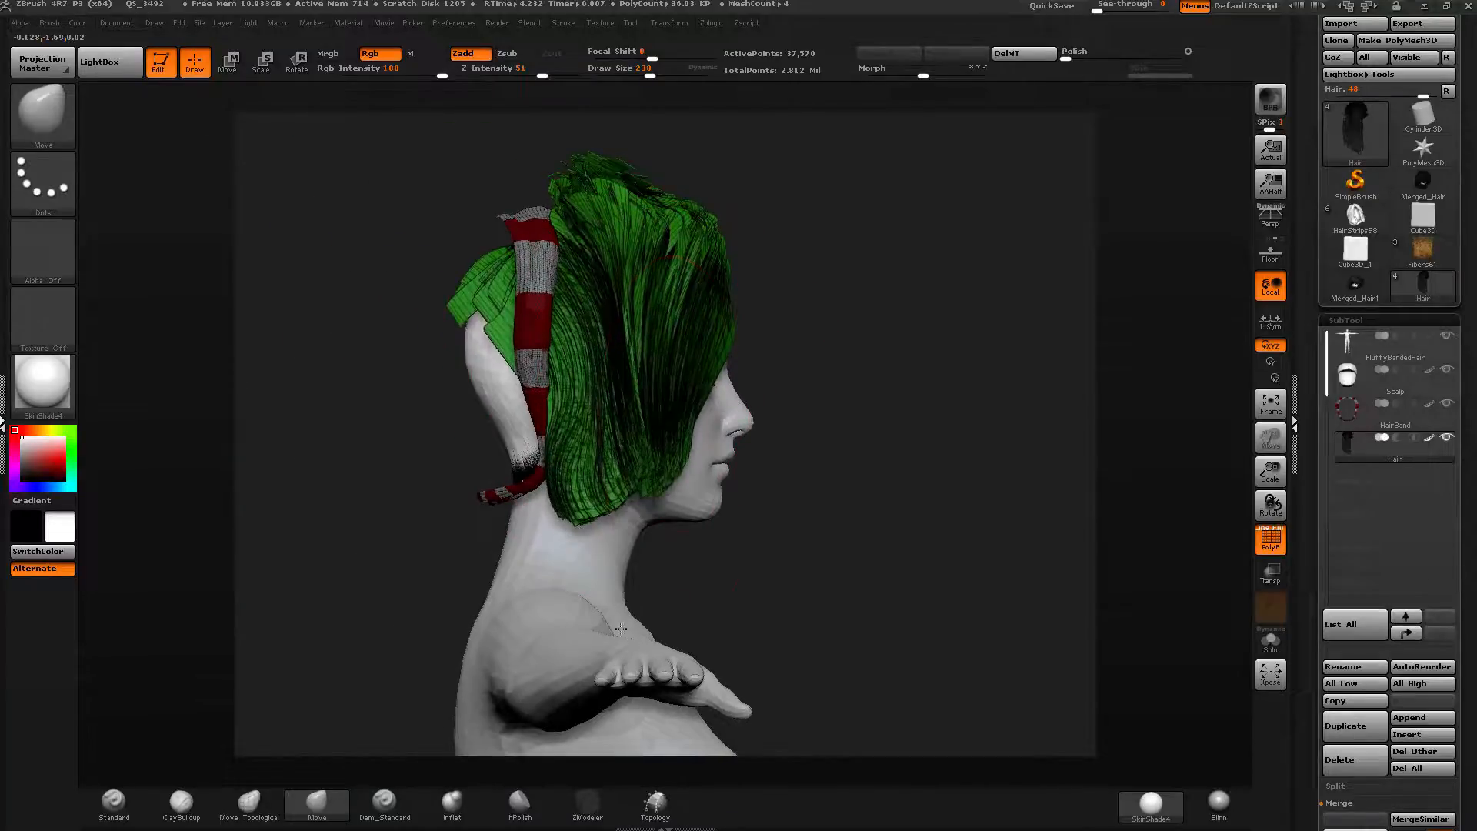
left_click_drag(962, 454, 750, 460)
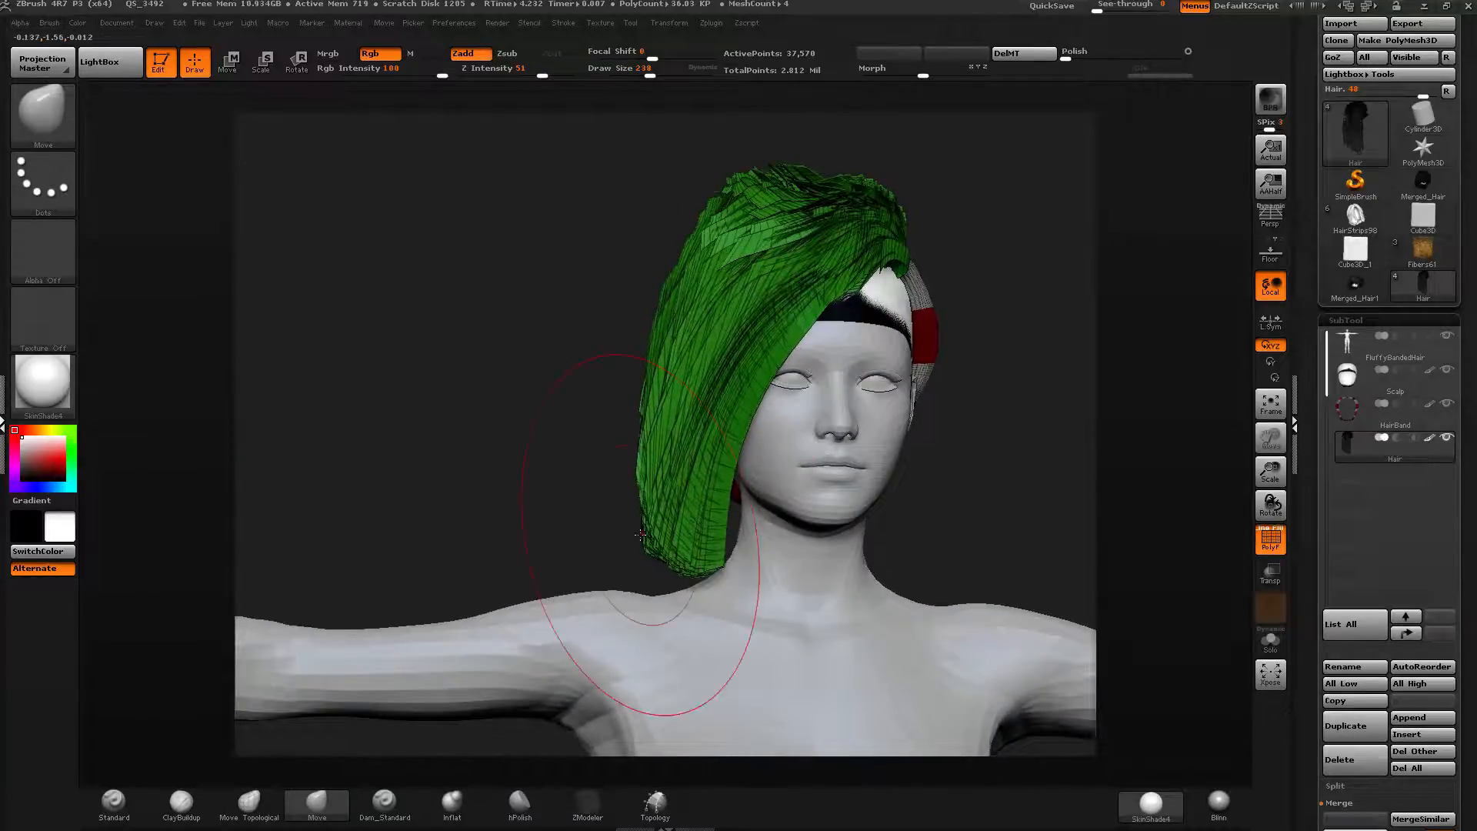
left_click_drag(664, 556, 671, 600)
left_click_drag(764, 240, 716, 253)
left_click_drag(697, 339, 669, 348)
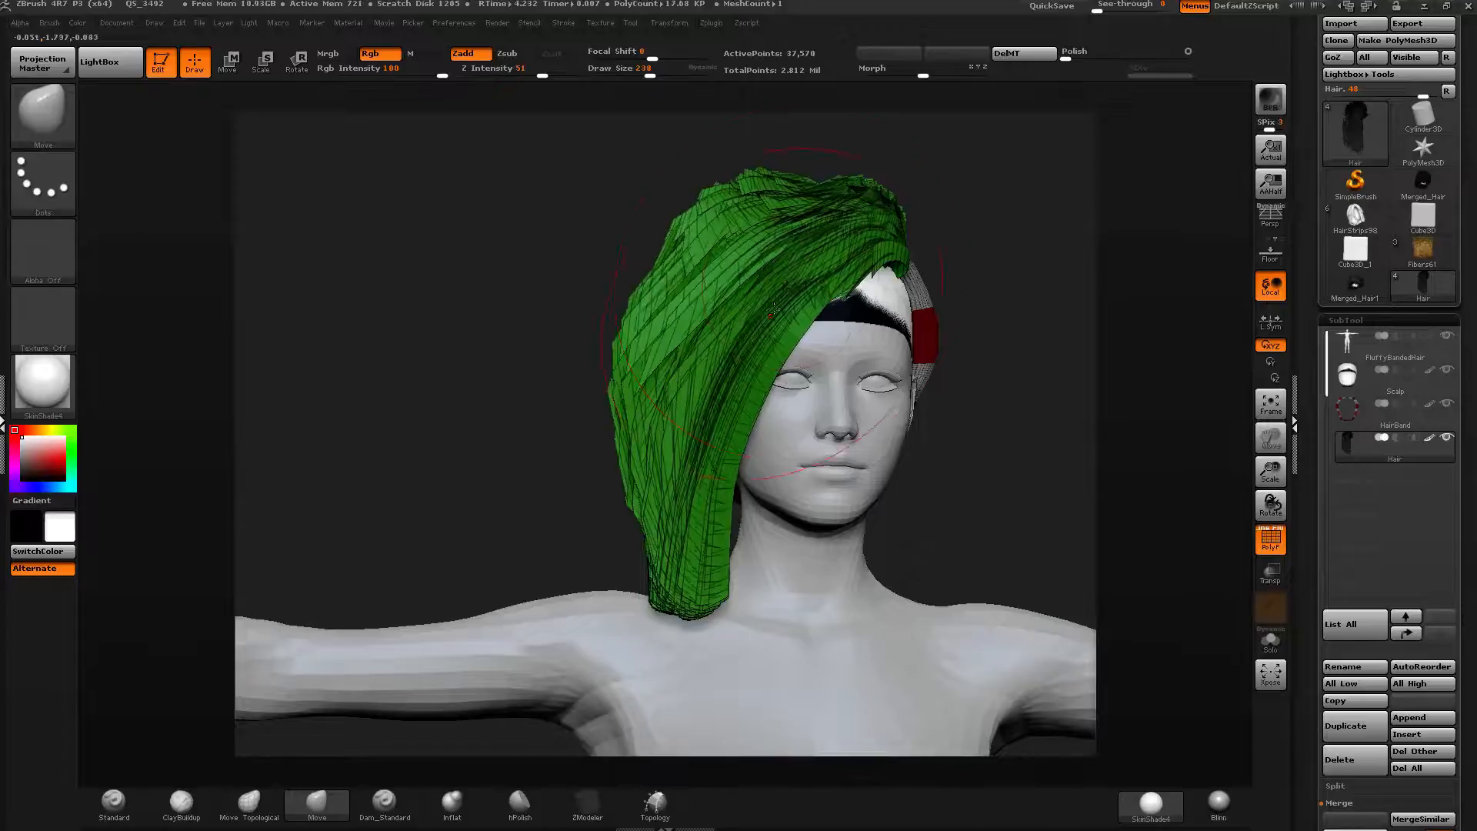
Keep shaping the green hair's lower ends around the face and shoulder with the Move brush.
mouse_move(781, 292)
left_mouse_down("shift")
mouse_move(770, 271)
mouse_move(715, 308)
mouse_move(681, 393)
mouse_move(721, 455)
left_mouse_up("shift")
mouse_move(625, 539)
left_mouse_down()
mouse_move(801, 532)
mouse_move(866, 548)
mouse_move(604, 551)
left_mouse_up()
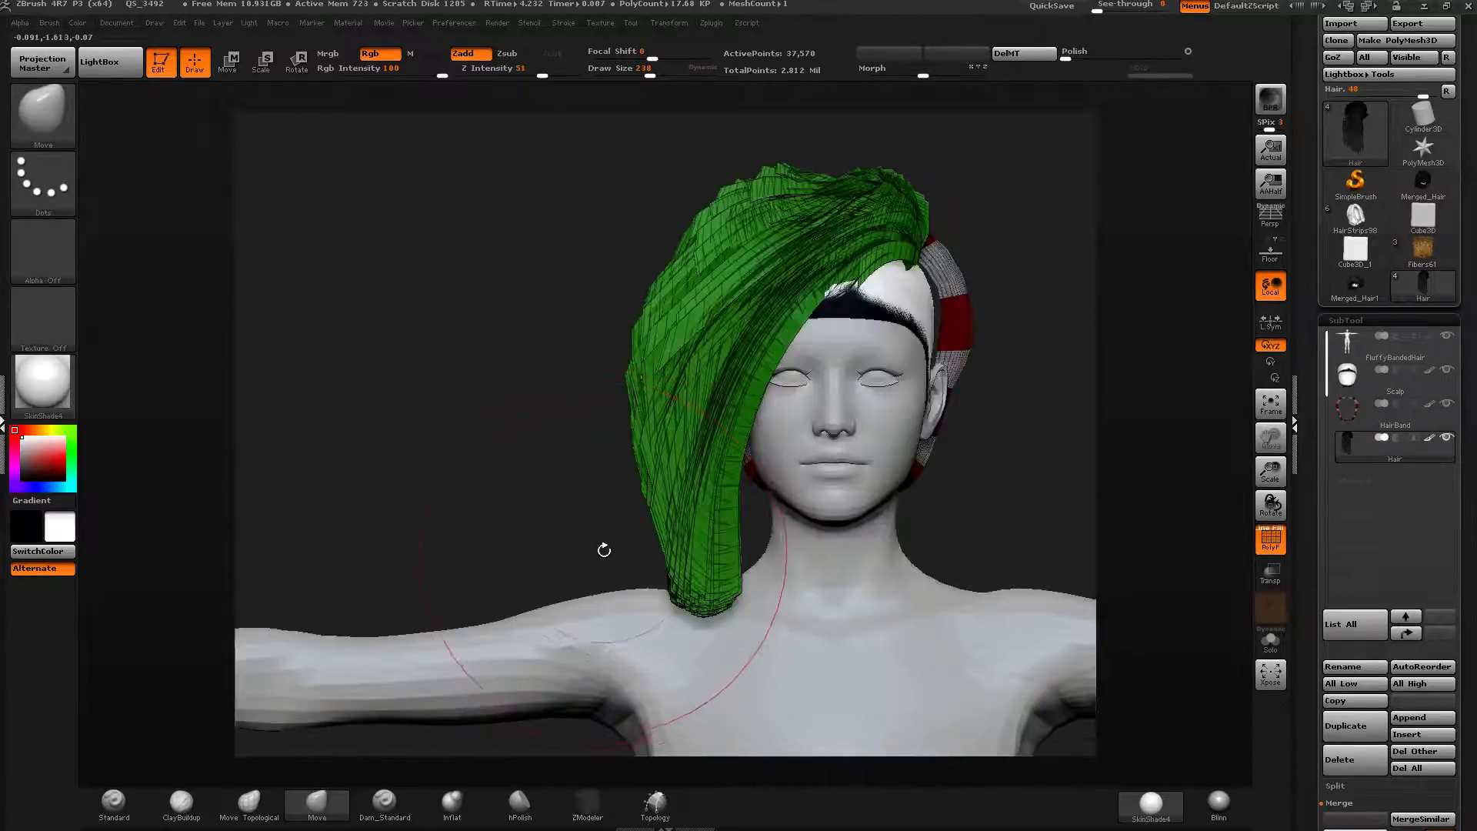
left_click_drag(740, 552, 867, 539)
mouse_move(645, 536)
left_mouse_down()
mouse_move(723, 542)
mouse_move(737, 579)
left_mouse_up()
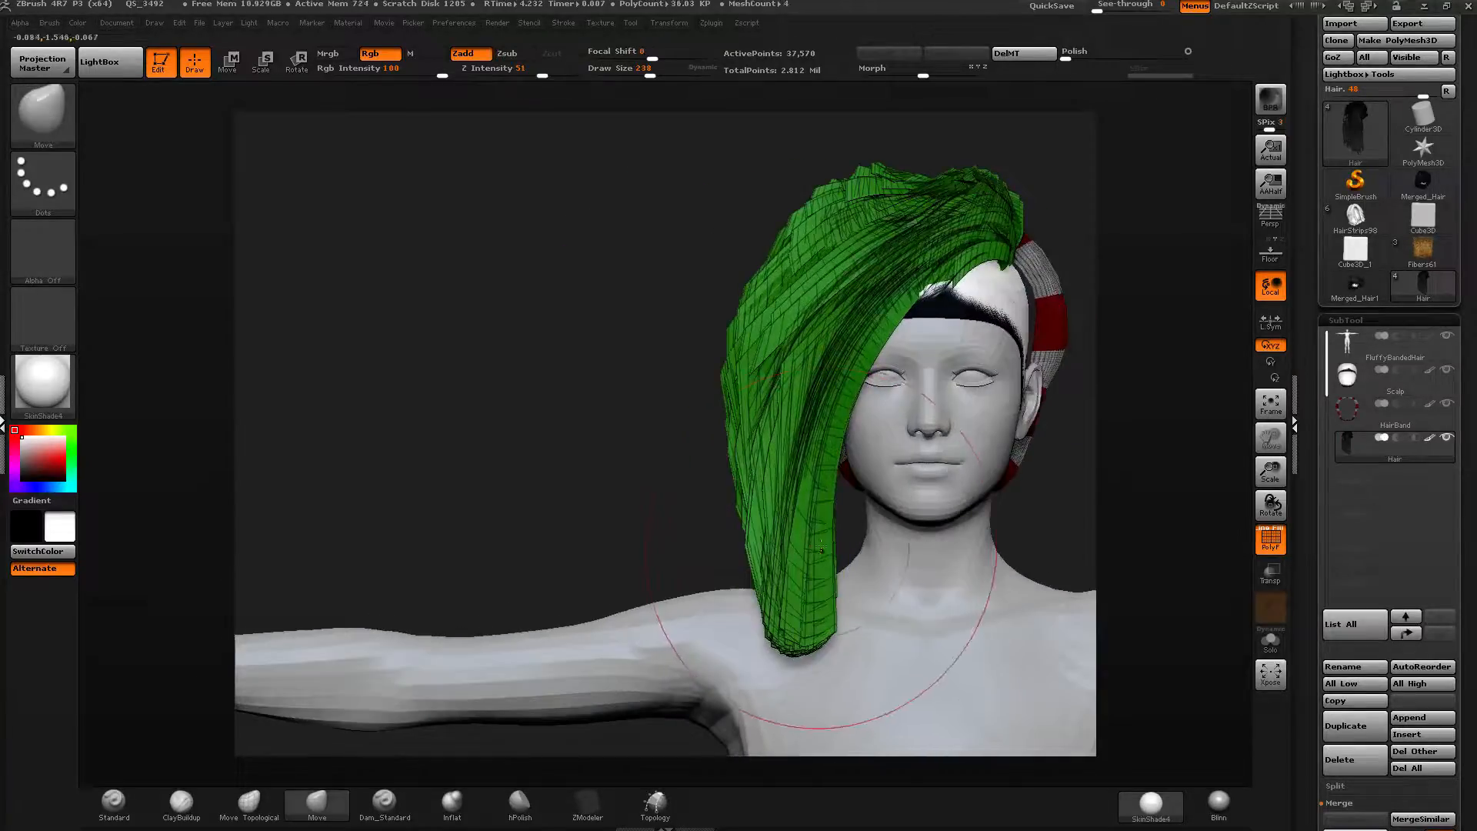
left_click_drag(901, 564, 905, 566)
left_click_drag(841, 627, 870, 614)
mouse_move(834, 531)
left_mouse_down("shift")
mouse_move(816, 539)
mouse_move(782, 512)
mouse_move(742, 339)
left_mouse_up("shift")
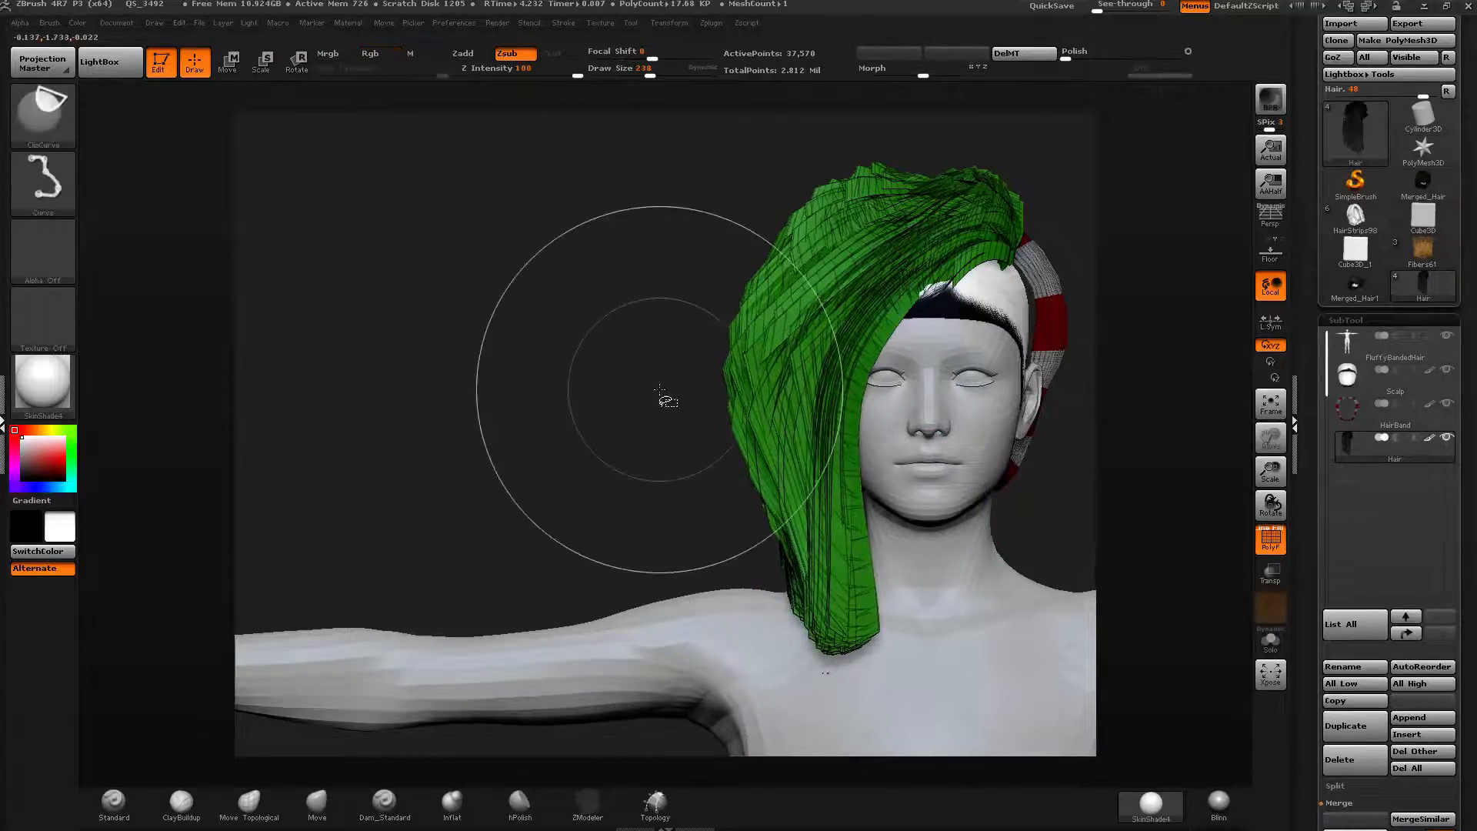
Unhide all hair polygroups and isolate the red fringe polygroup.
left_click(679, 445, "ctrl+shift")
left_click_drag(679, 445, 738, 462)
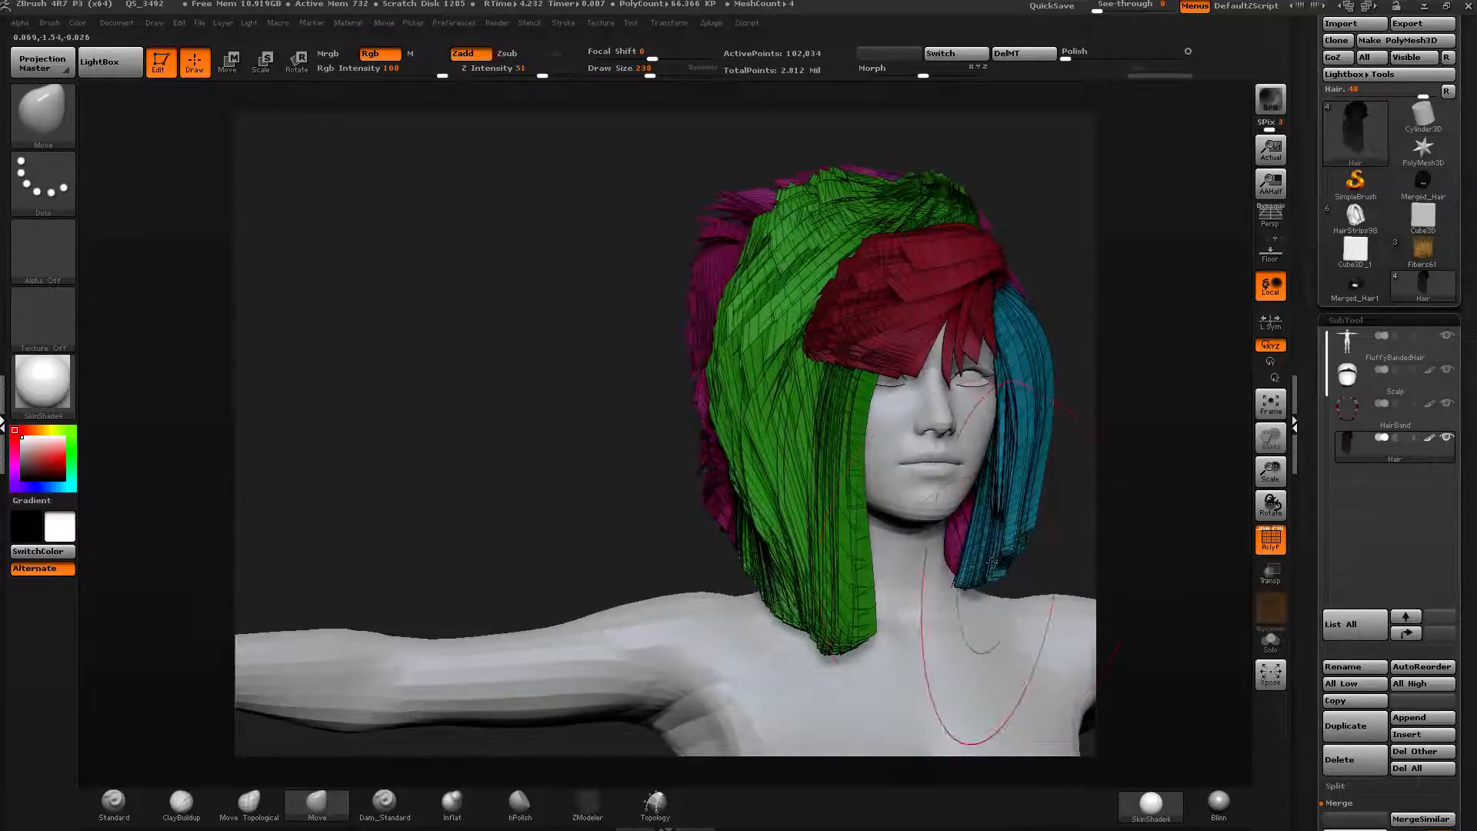
left_click_drag(981, 619, 988, 631)
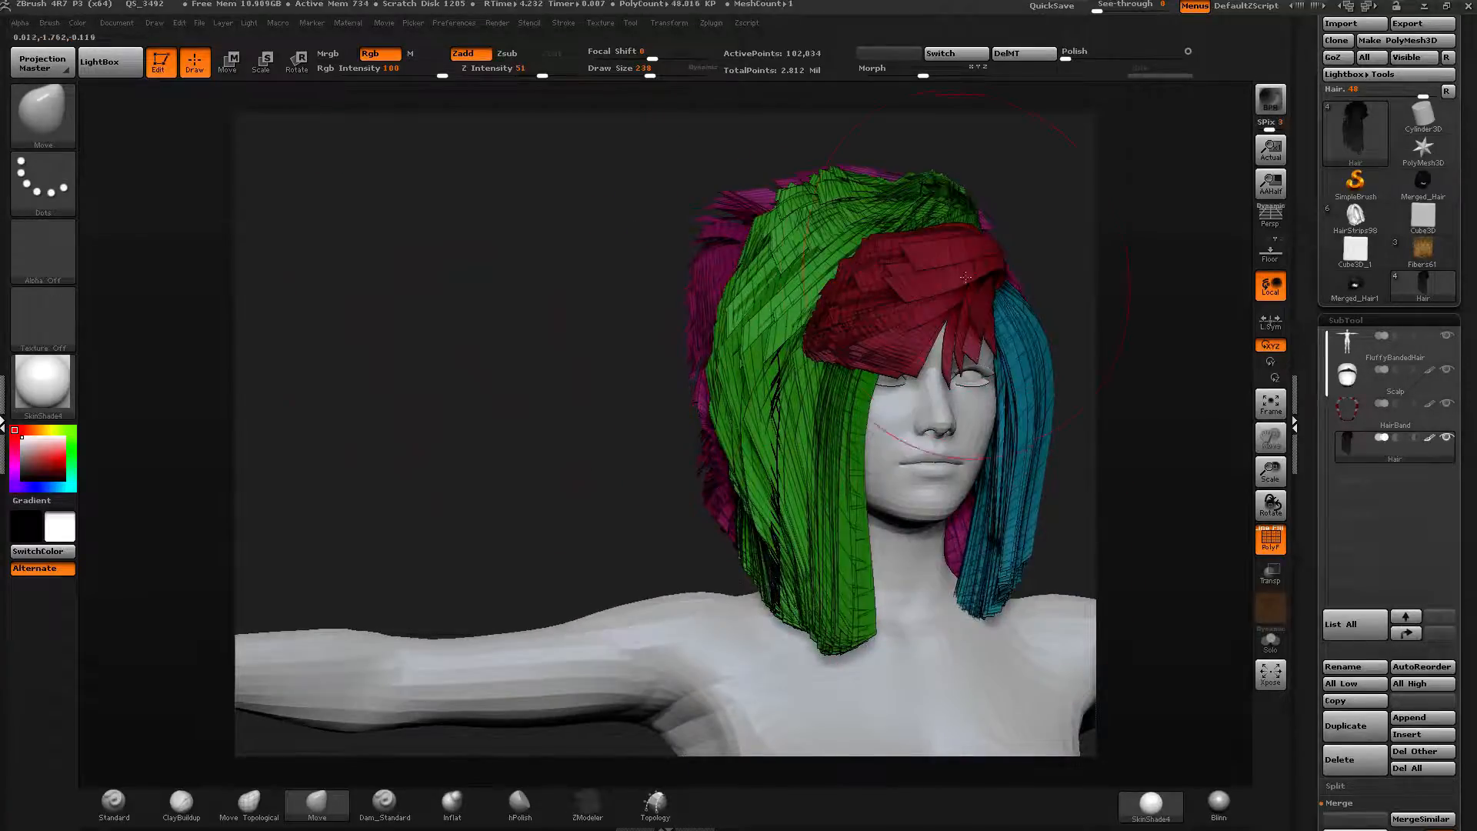
left_click(926, 280, "ctrl+shift")
left_click_drag(1066, 284, 958, 279)
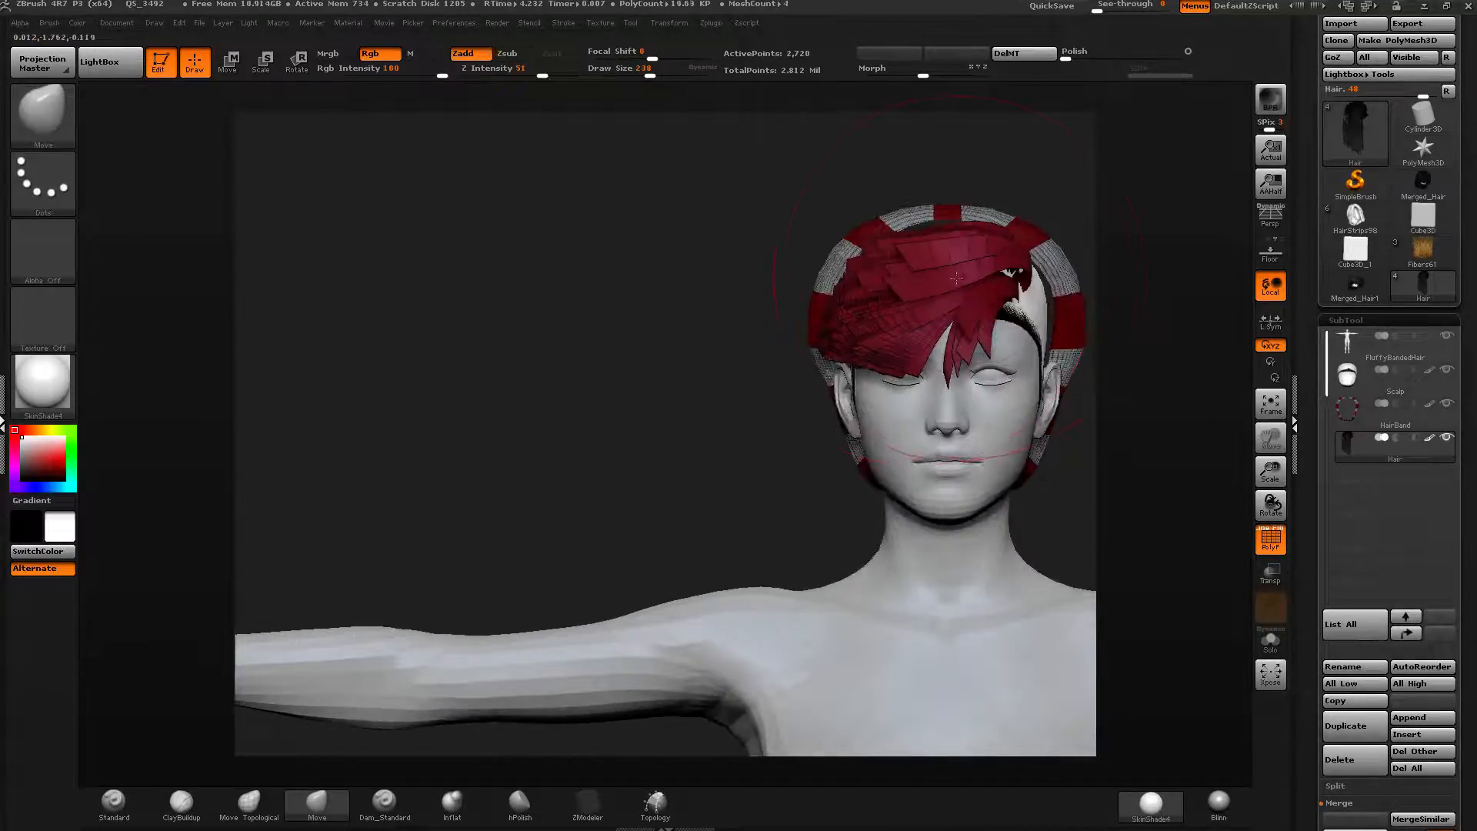
key("r")
mouse_move(1029, 141)
left_mouse_down()
mouse_move(1023, 208)
mouse_move(1106, 197)
left_mouse_up()
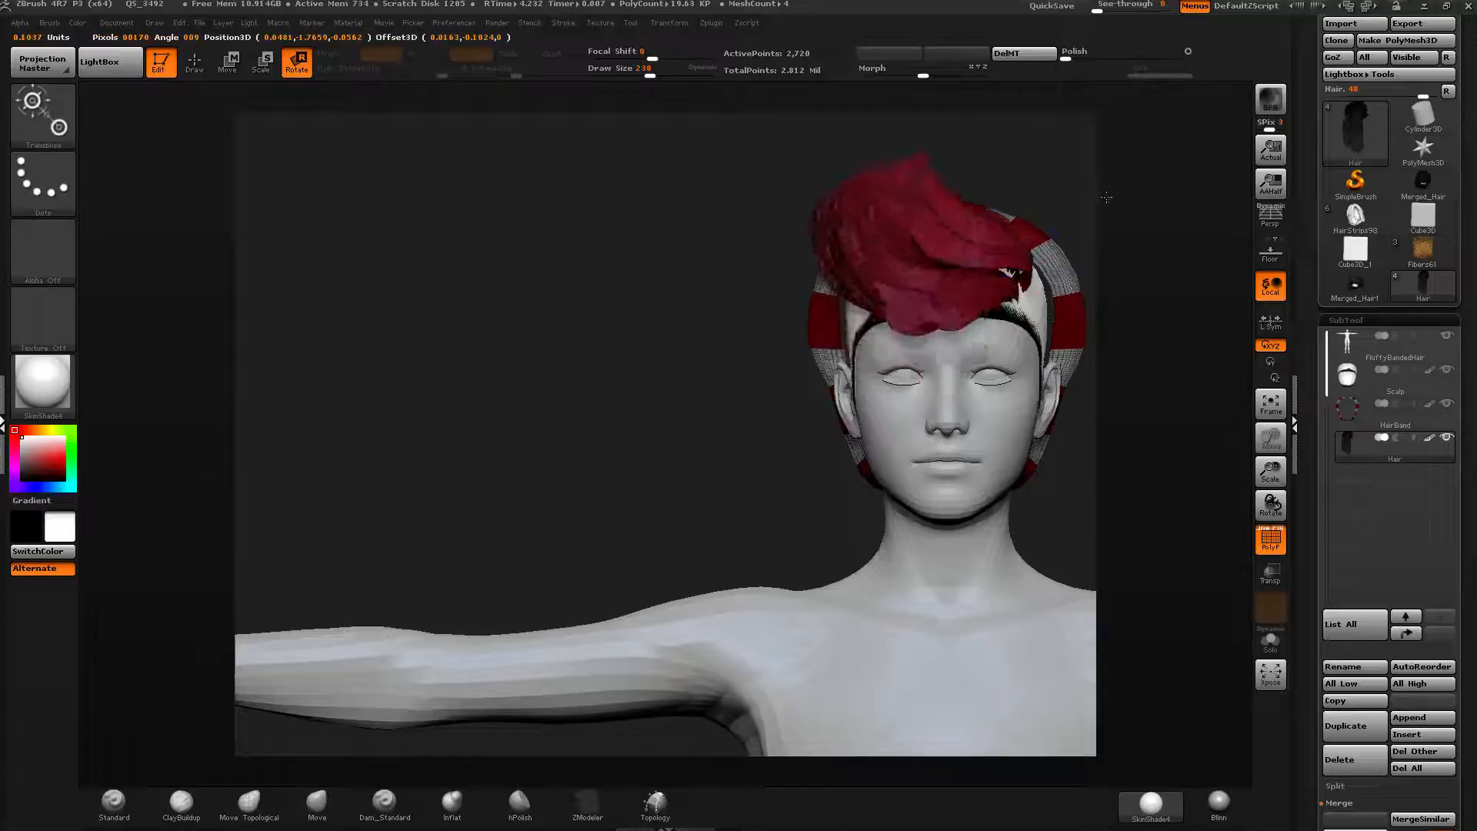
key("ctrl+z")
Pull the isolated red fringe downward over the face with a Transpose move.
key("w")
left_click_drag(1018, 208, 865, 273)
left_click_drag(692, 301, 892, 302)
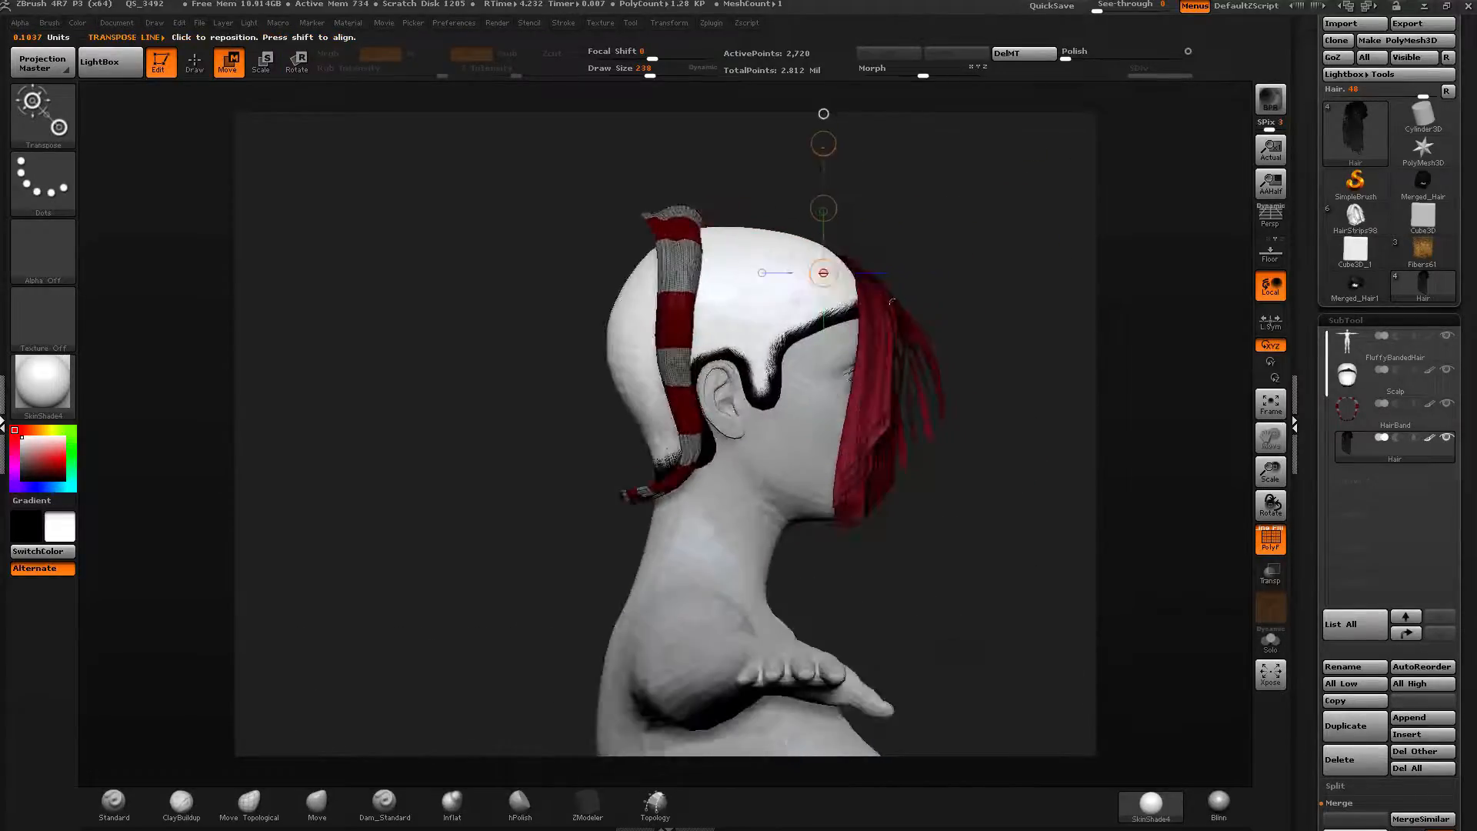
left_click_drag(824, 208, 912, 362)
mouse_move(856, 277)
left_mouse_down()
mouse_move(903, 228)
mouse_move(858, 201)
mouse_move(864, 183)
left_mouse_up()
left_click_drag(857, 243, 854, 185)
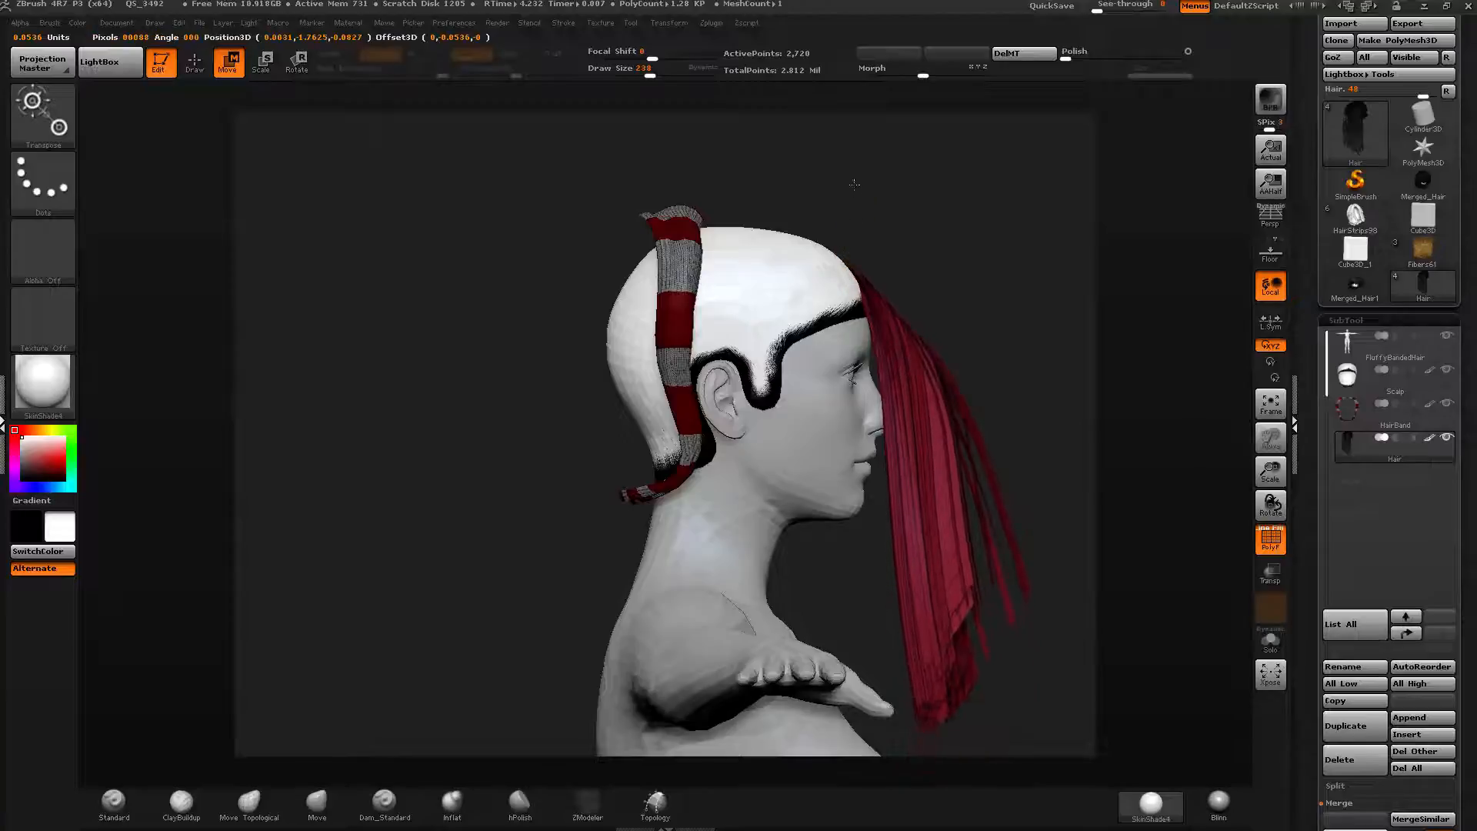
Reshape the red fringe strands with Move brush strokes from the side and front.
key("q")
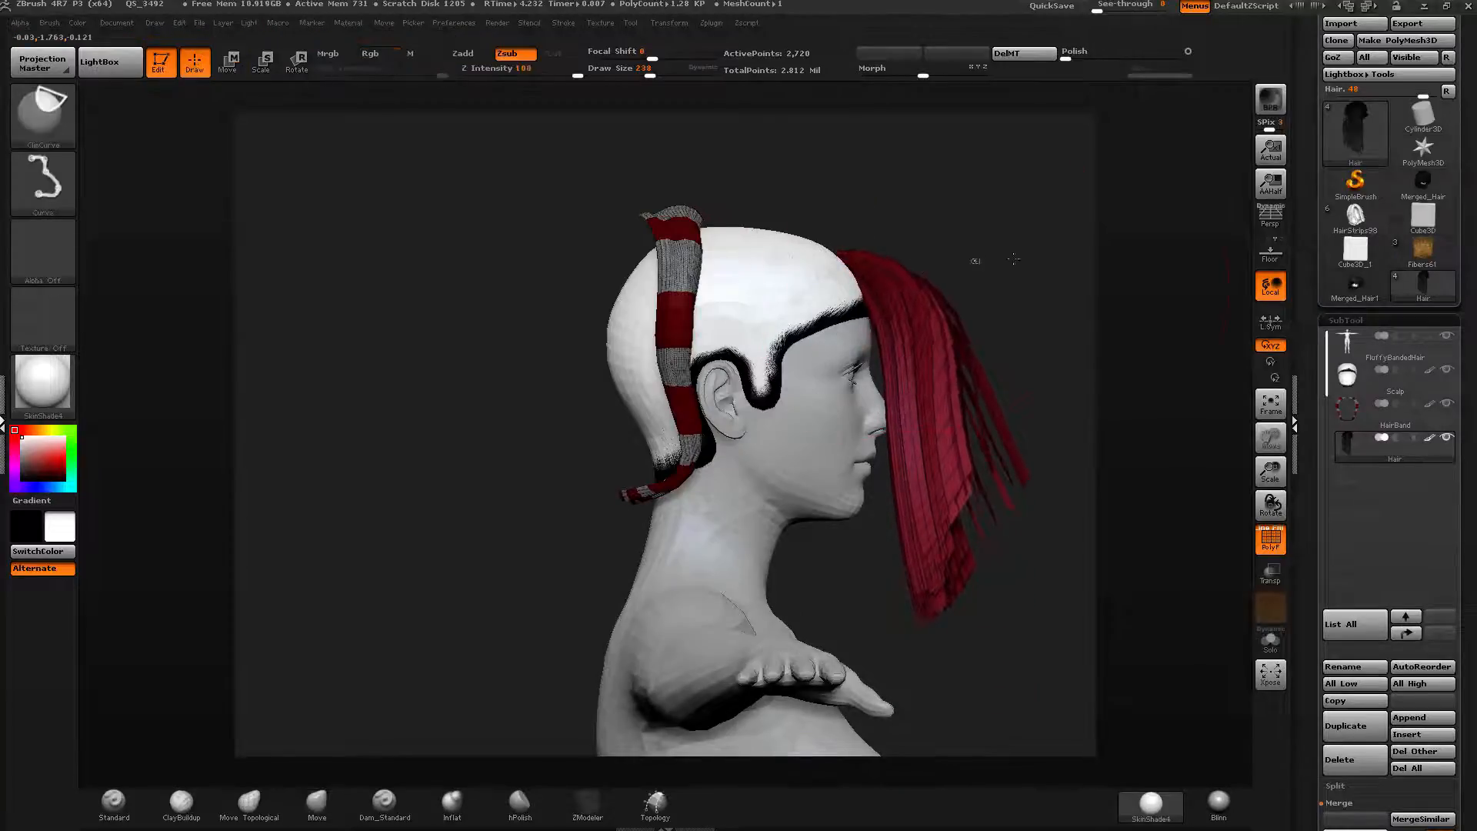
left_click(972, 258, "ctrl+shift")
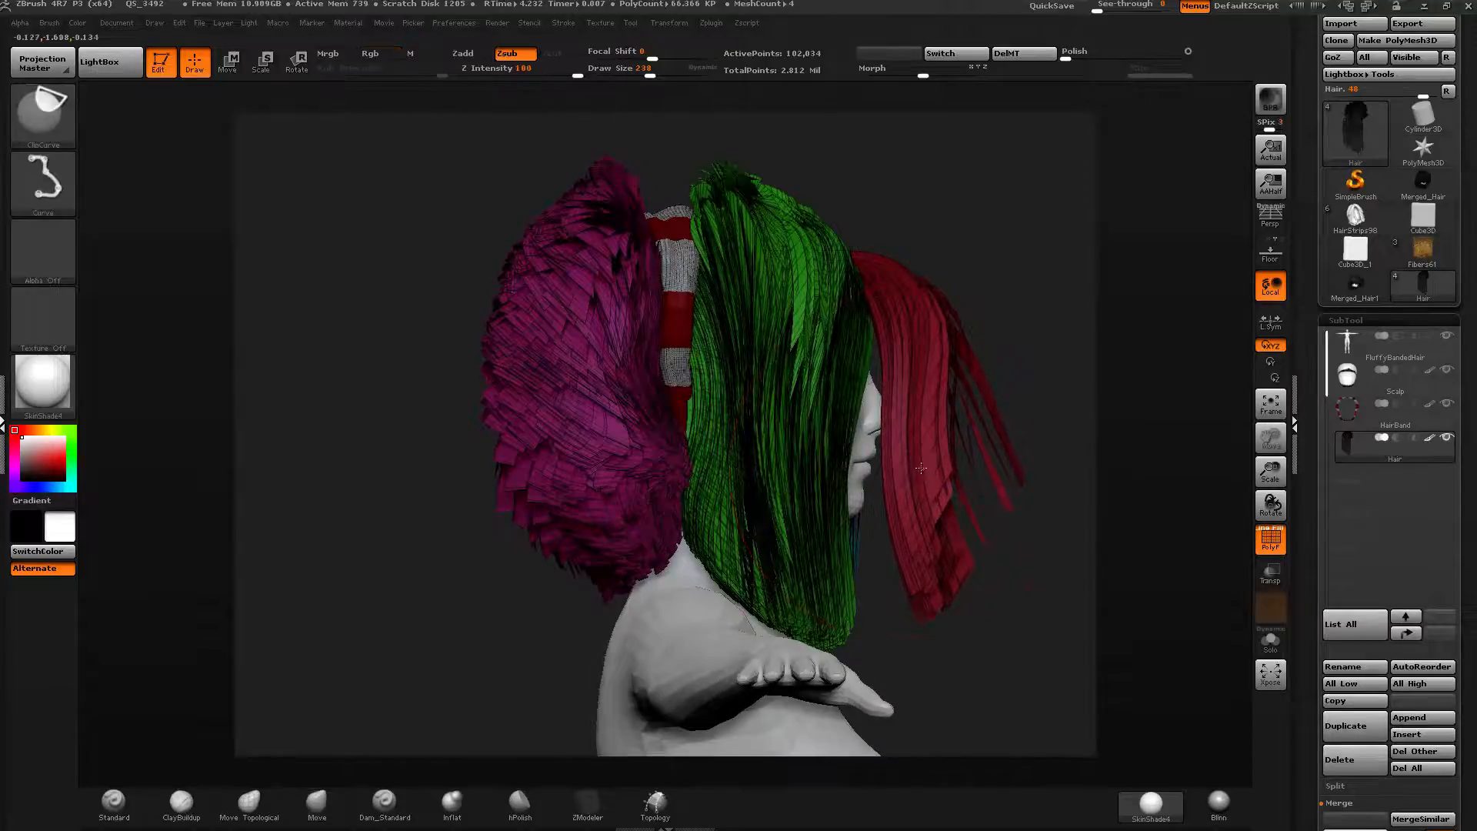
left_click(906, 563, "ctrl+shift")
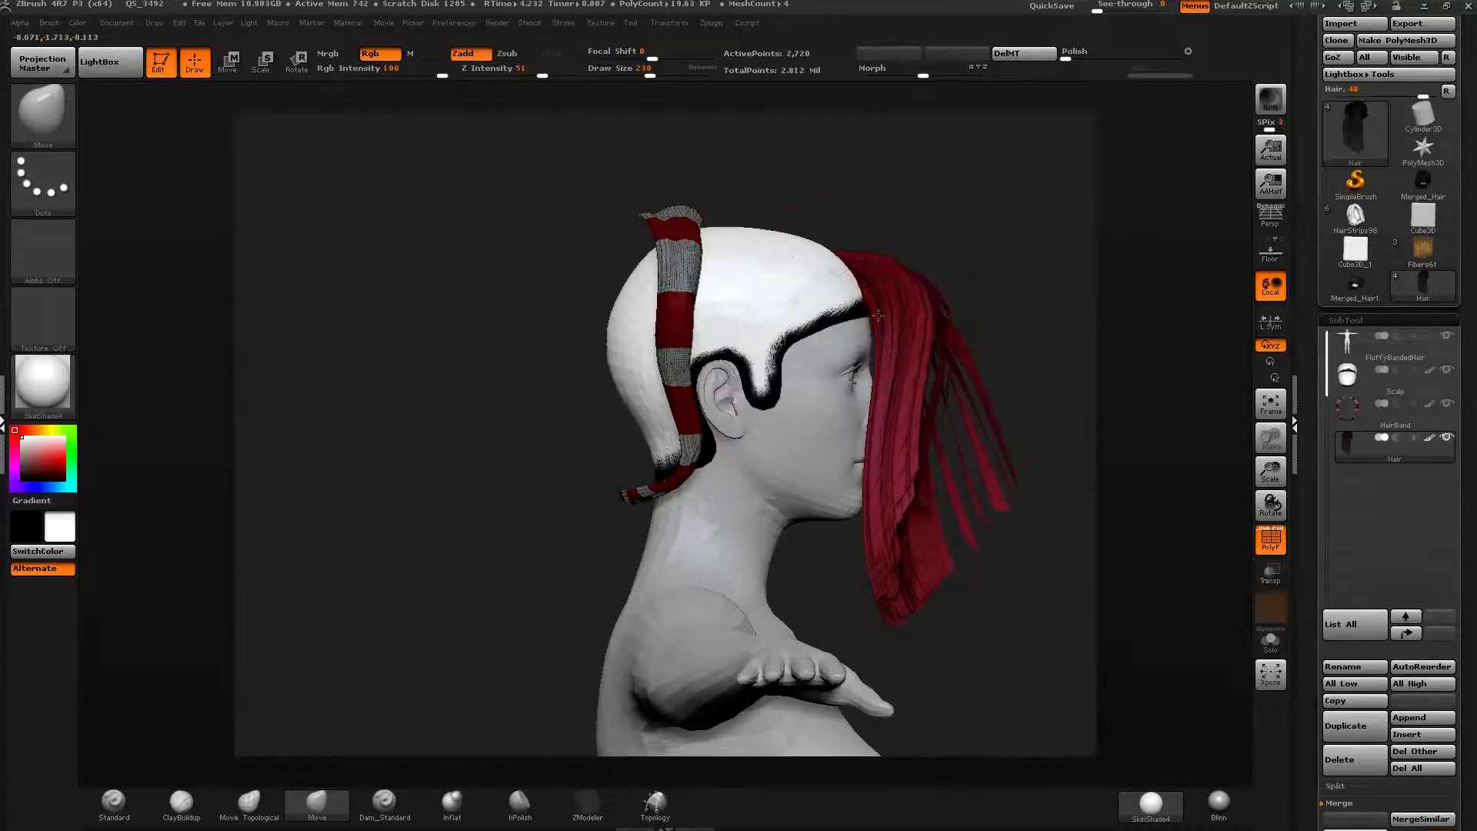
key("shift")
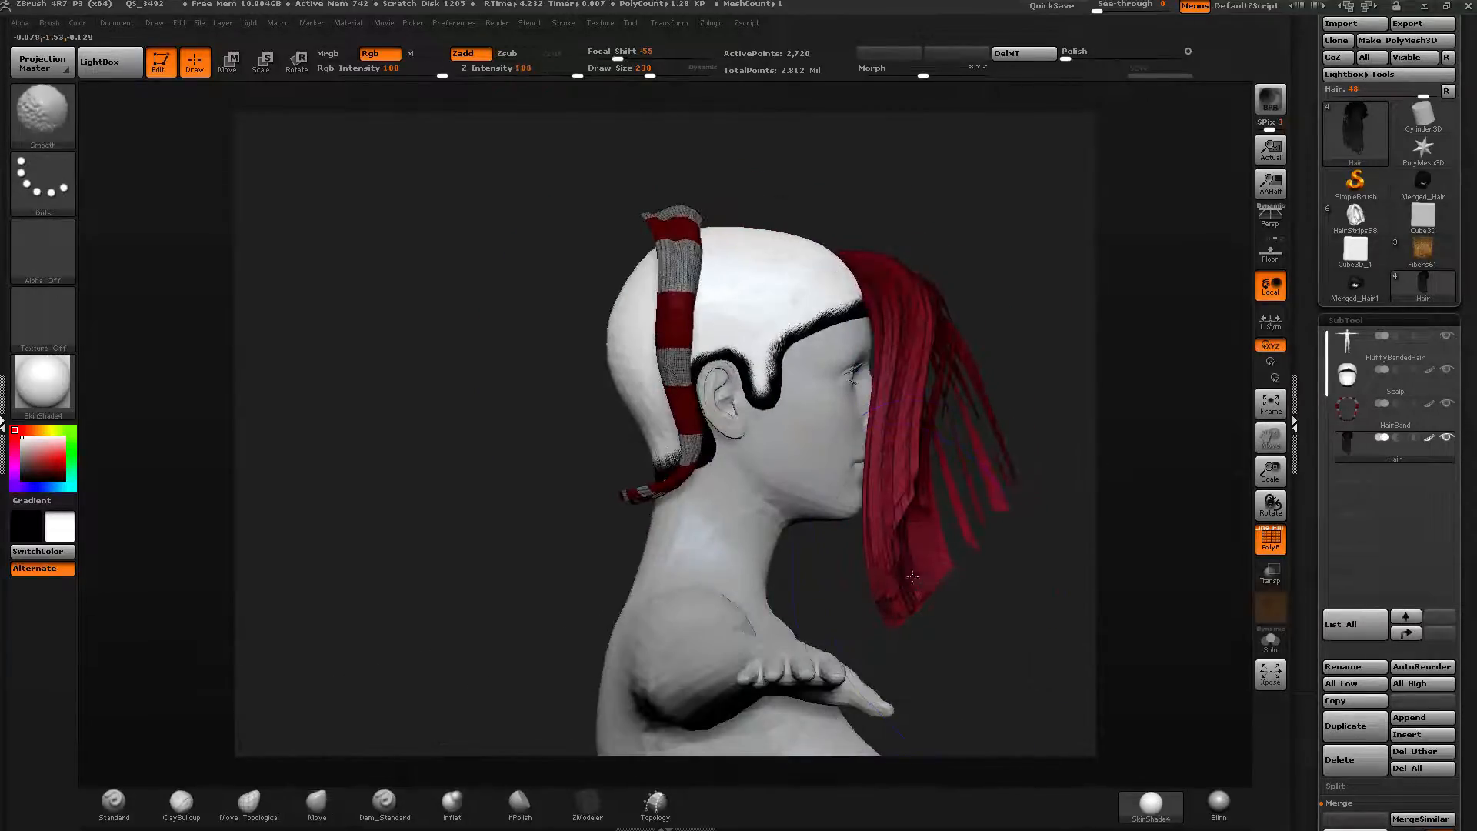
left_click_drag(912, 577, 883, 596)
left_click_drag(909, 462, 939, 446)
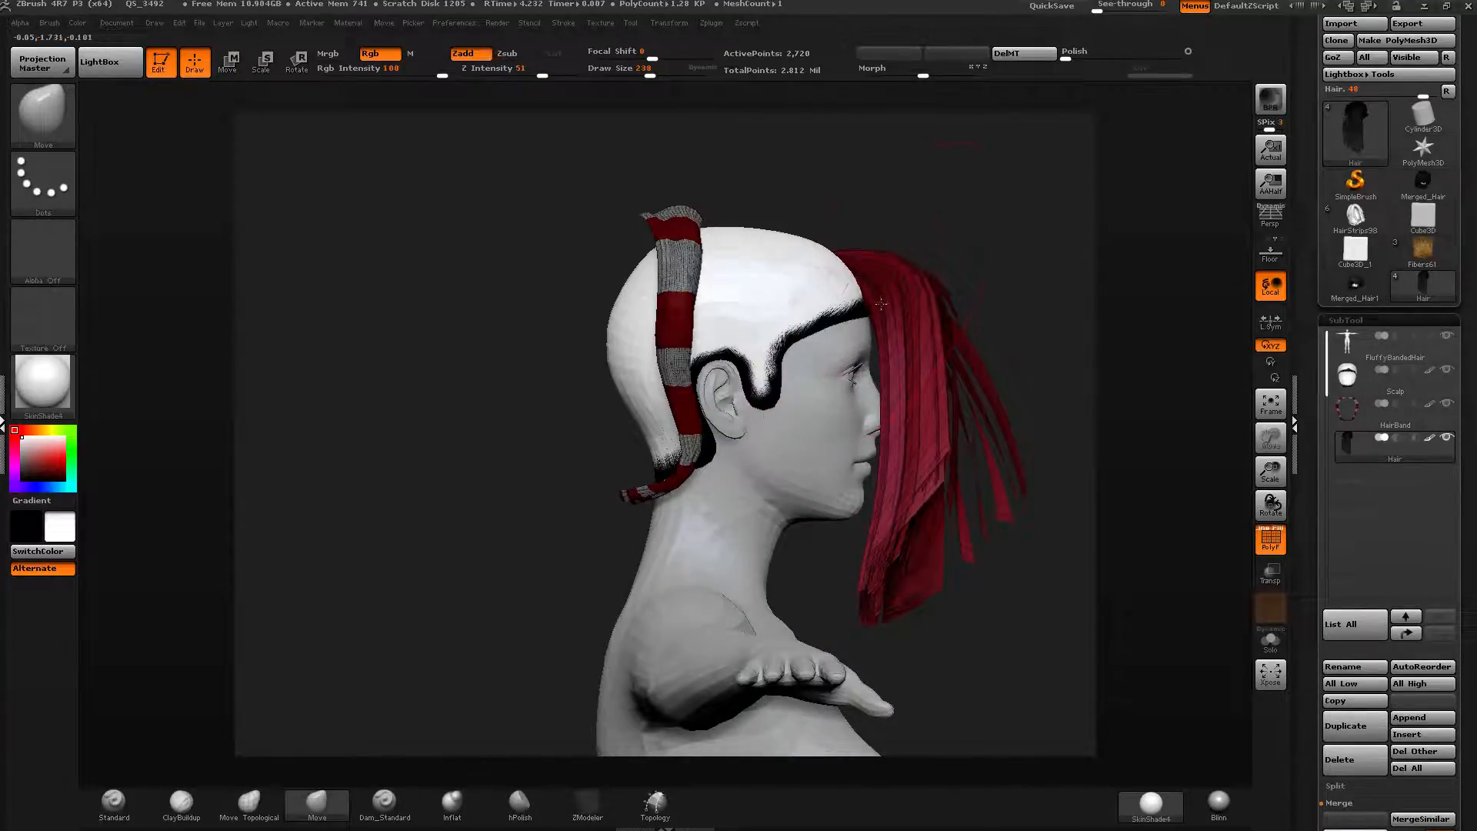
right_click_drag(900, 327, 677, 346)
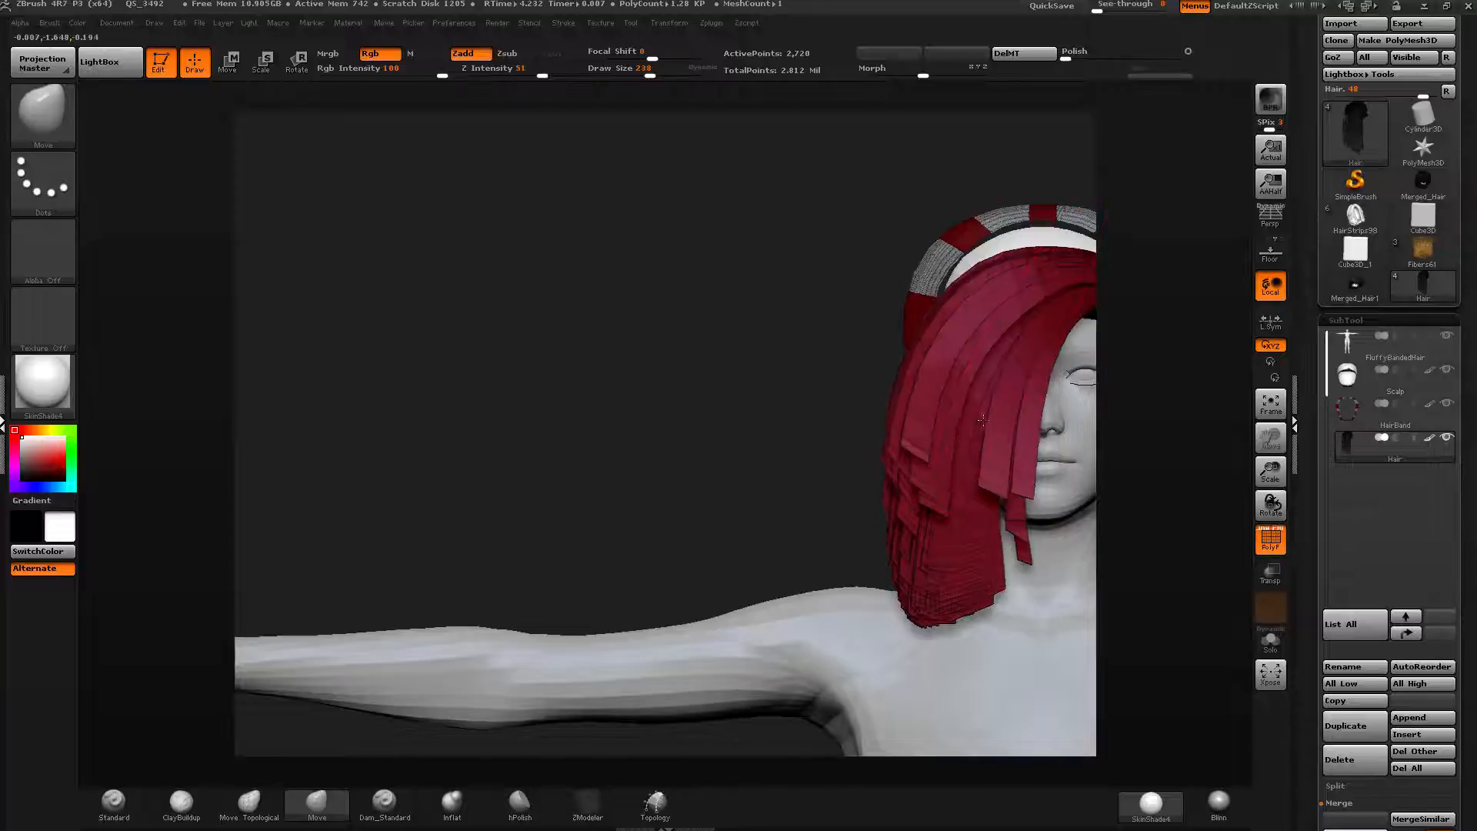
right_click_drag(935, 385, 634, 365, "alt")
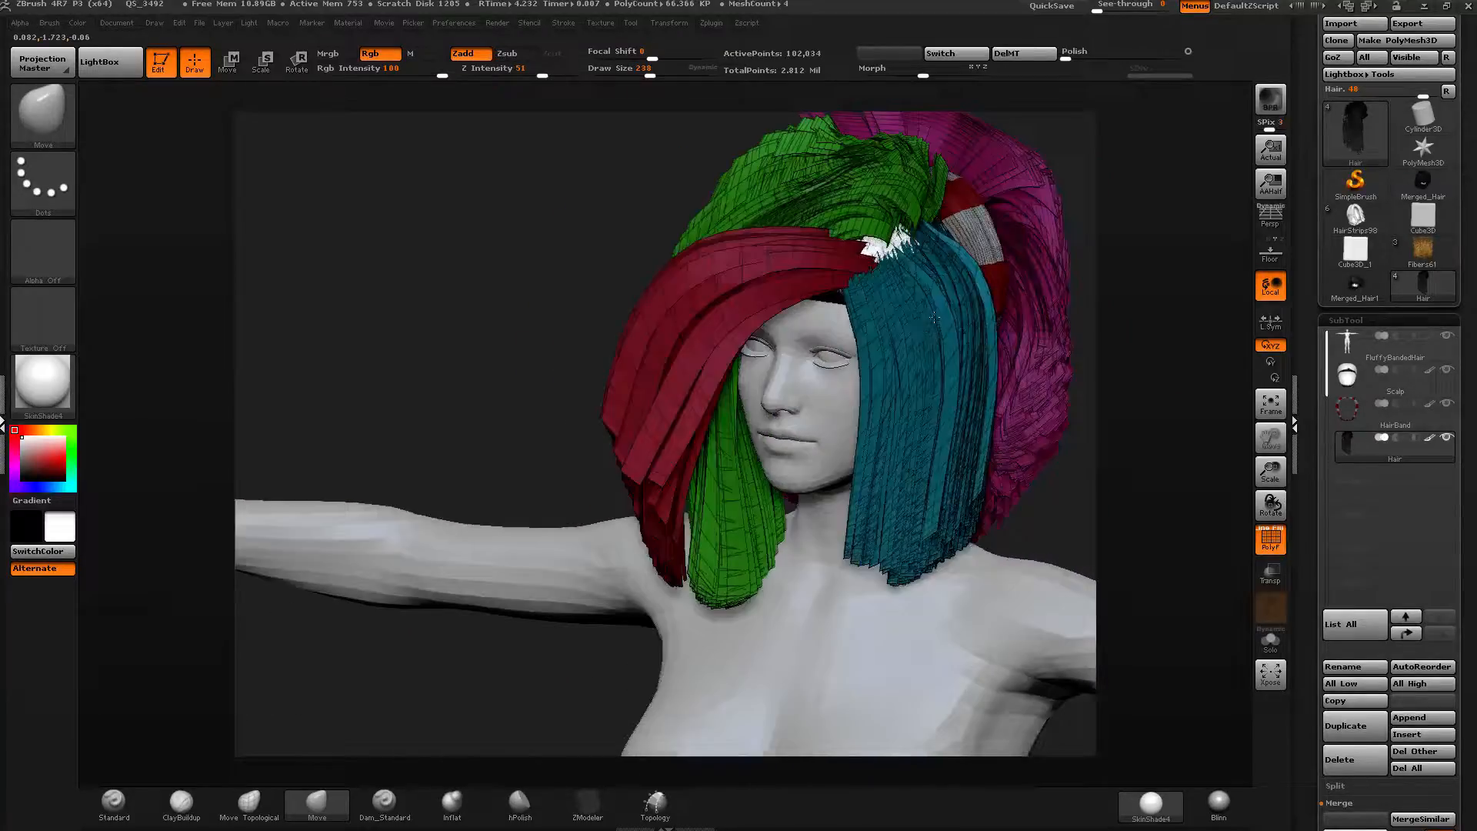
Isolate the magenta back-hair polygroup and view it alone in Solo mode.
left_click(901, 278, "ctrl+shift")
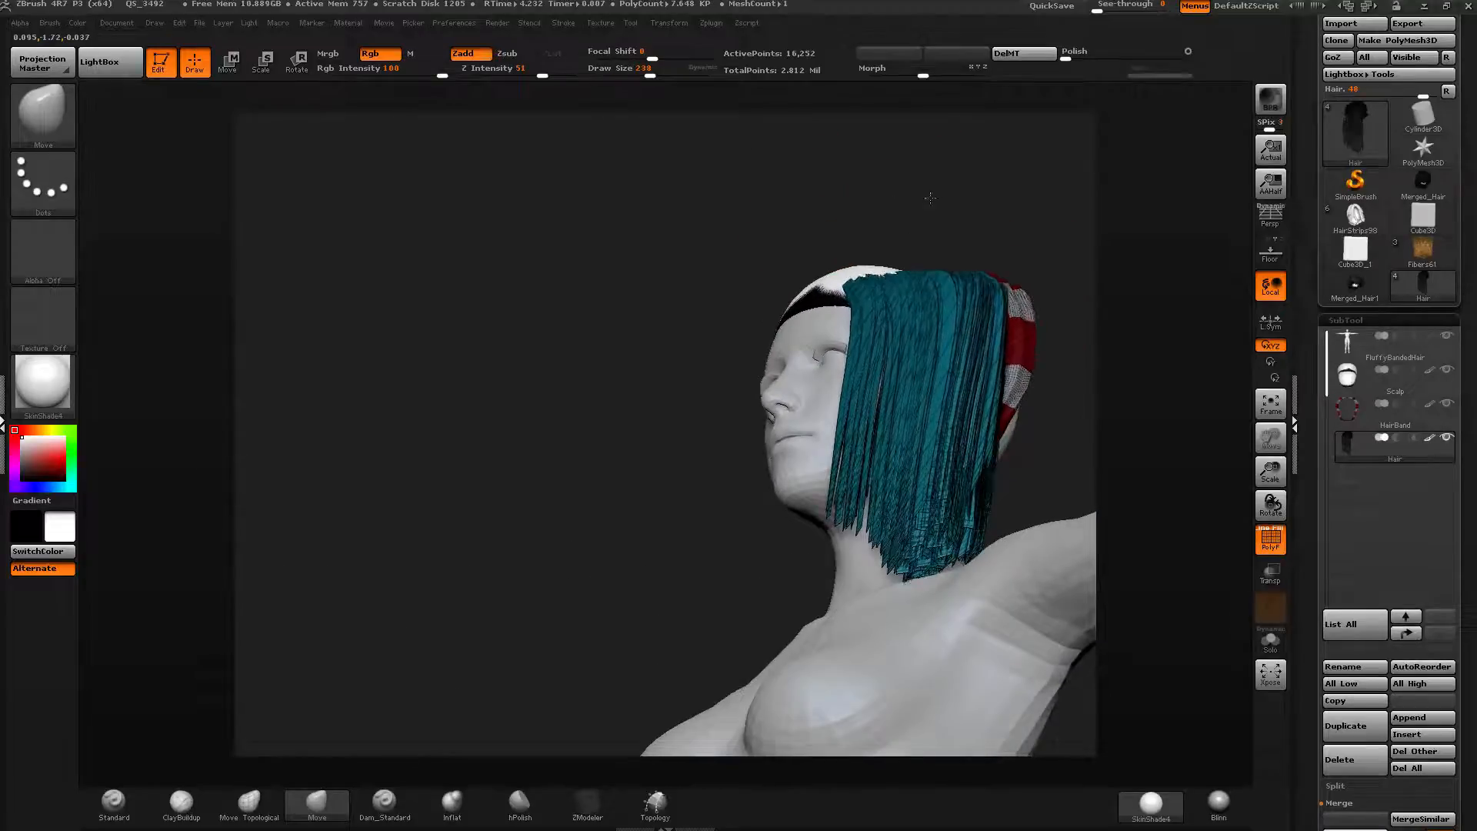
left_click_drag(930, 198, 1061, 319)
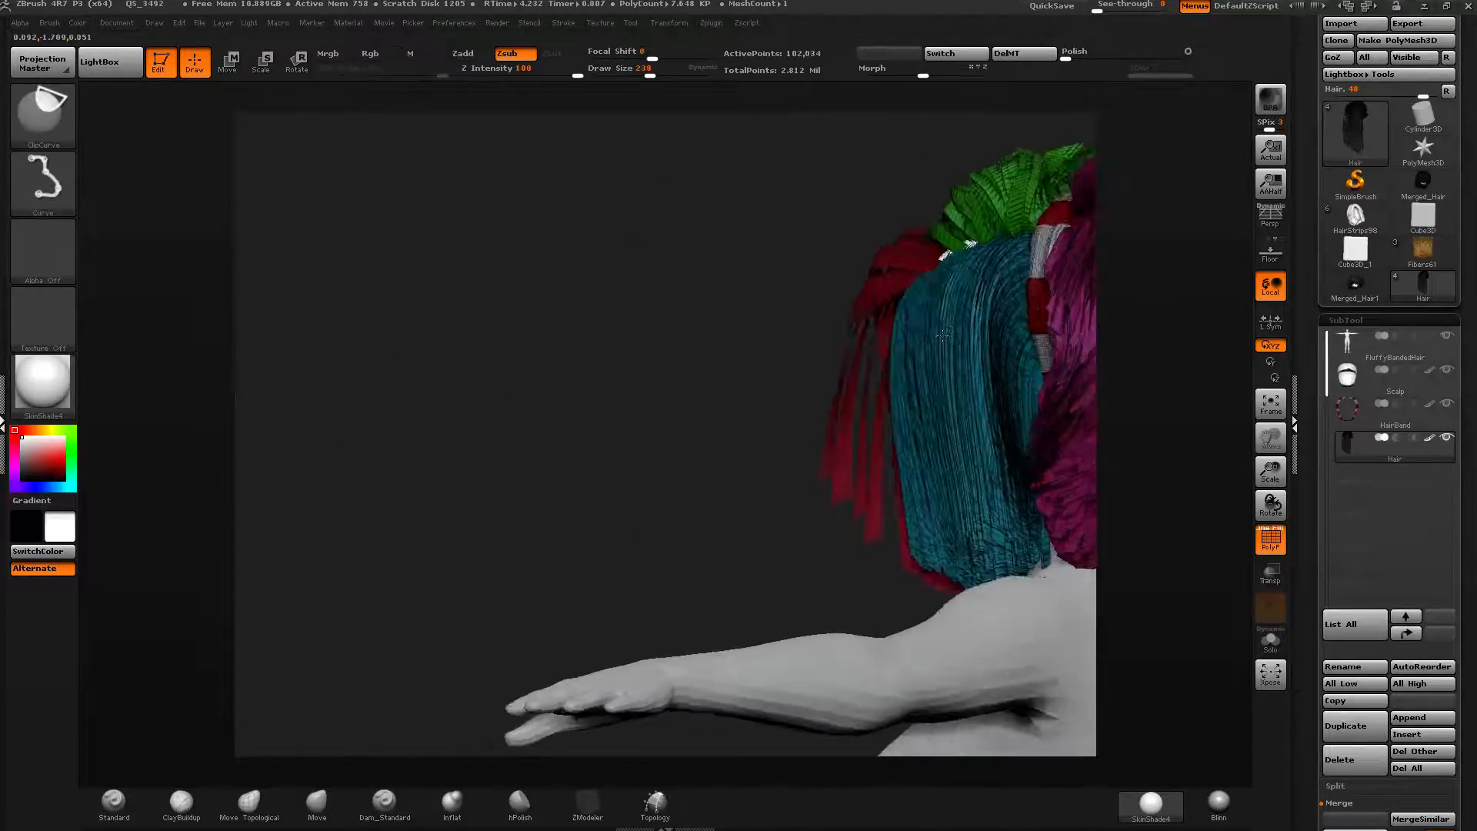
left_click_drag(743, 368, 948, 427)
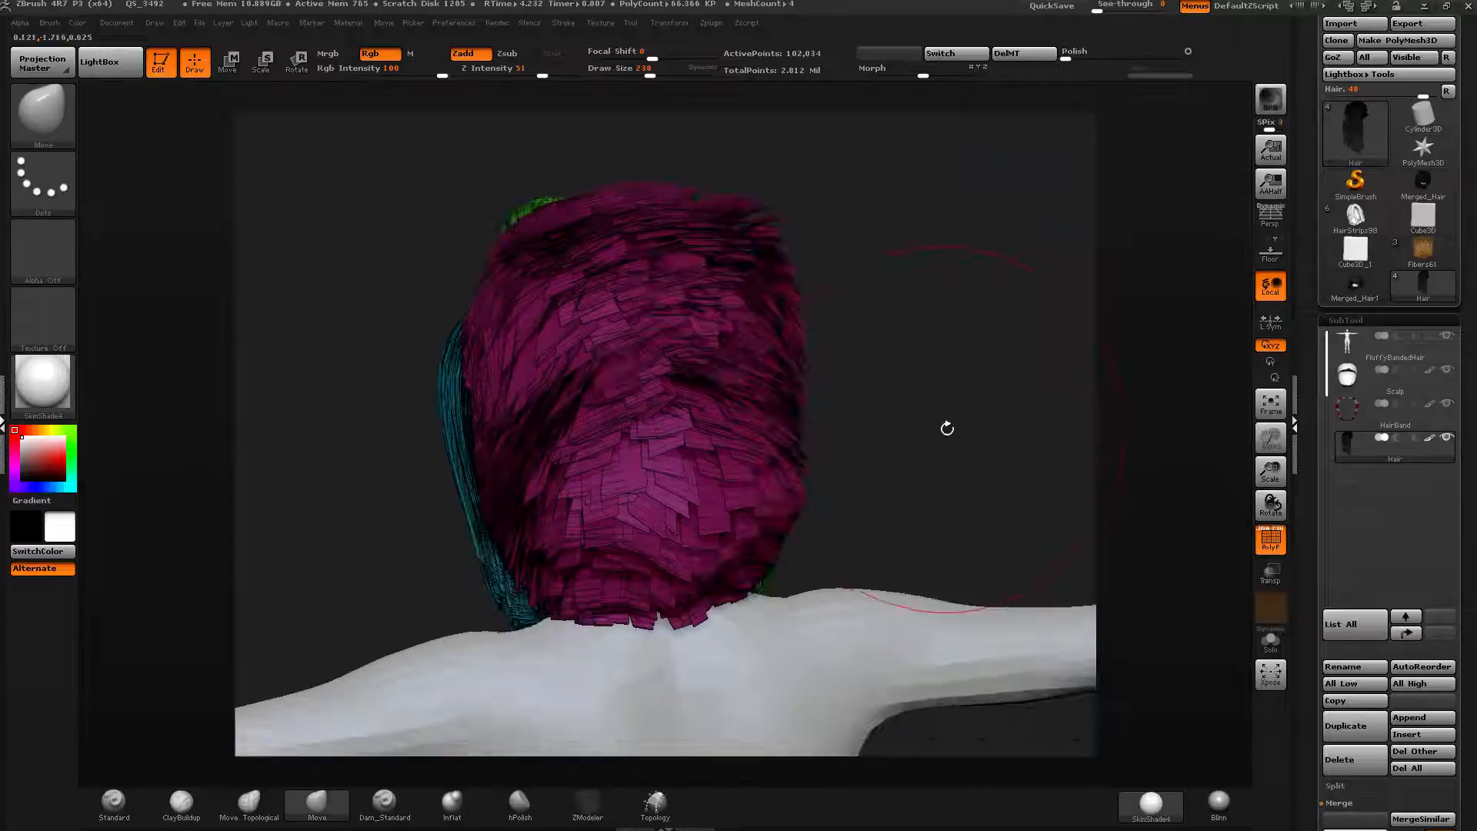
left_click(704, 490, "ctrl+shift")
left_click(1277, 651)
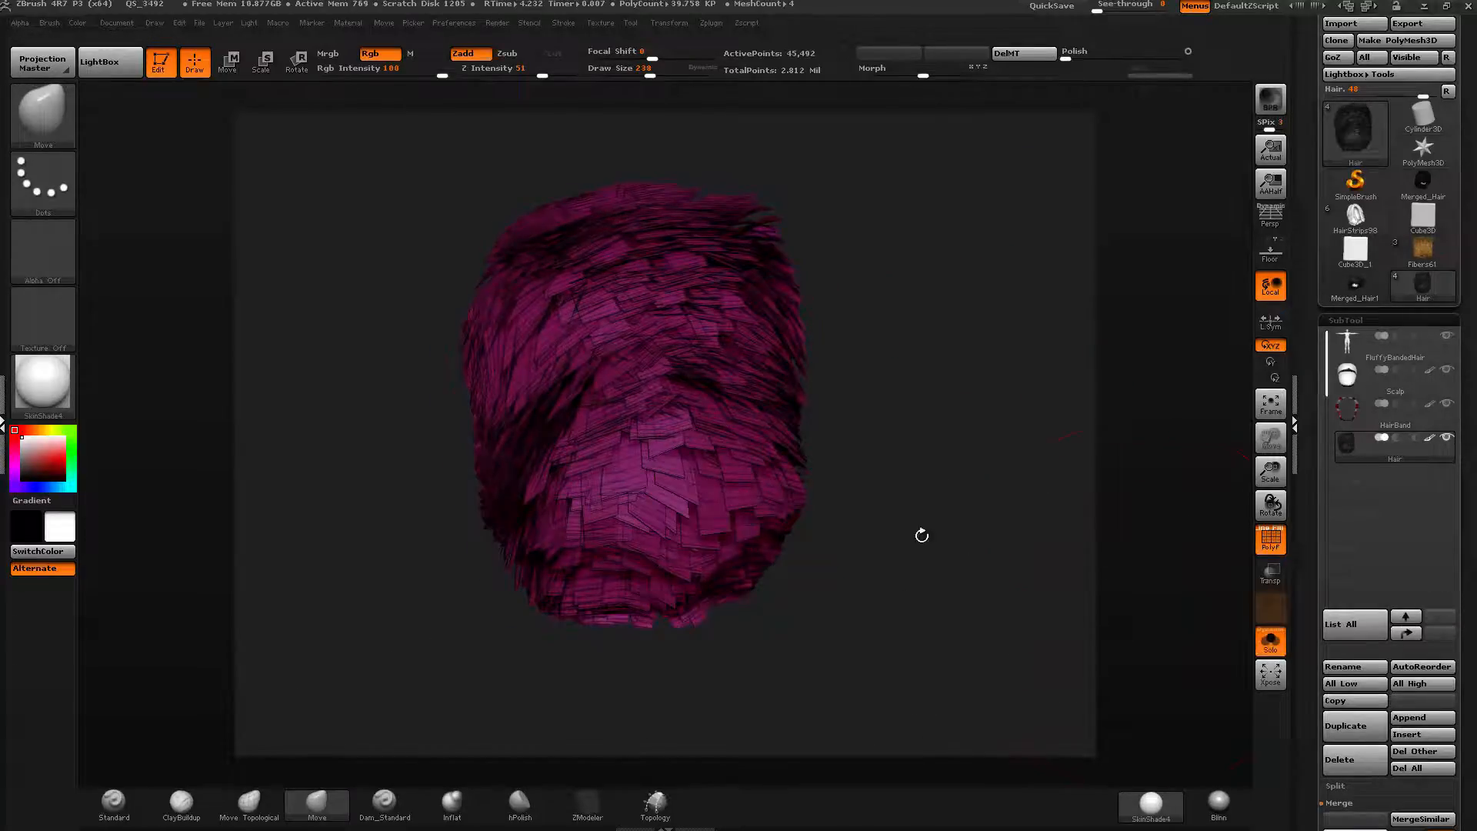
Reshape the isolated magenta back hair with Transpose move actions.
left_click_drag(920, 534, 885, 477)
key("w")
left_click_drag(454, 214, 544, 222)
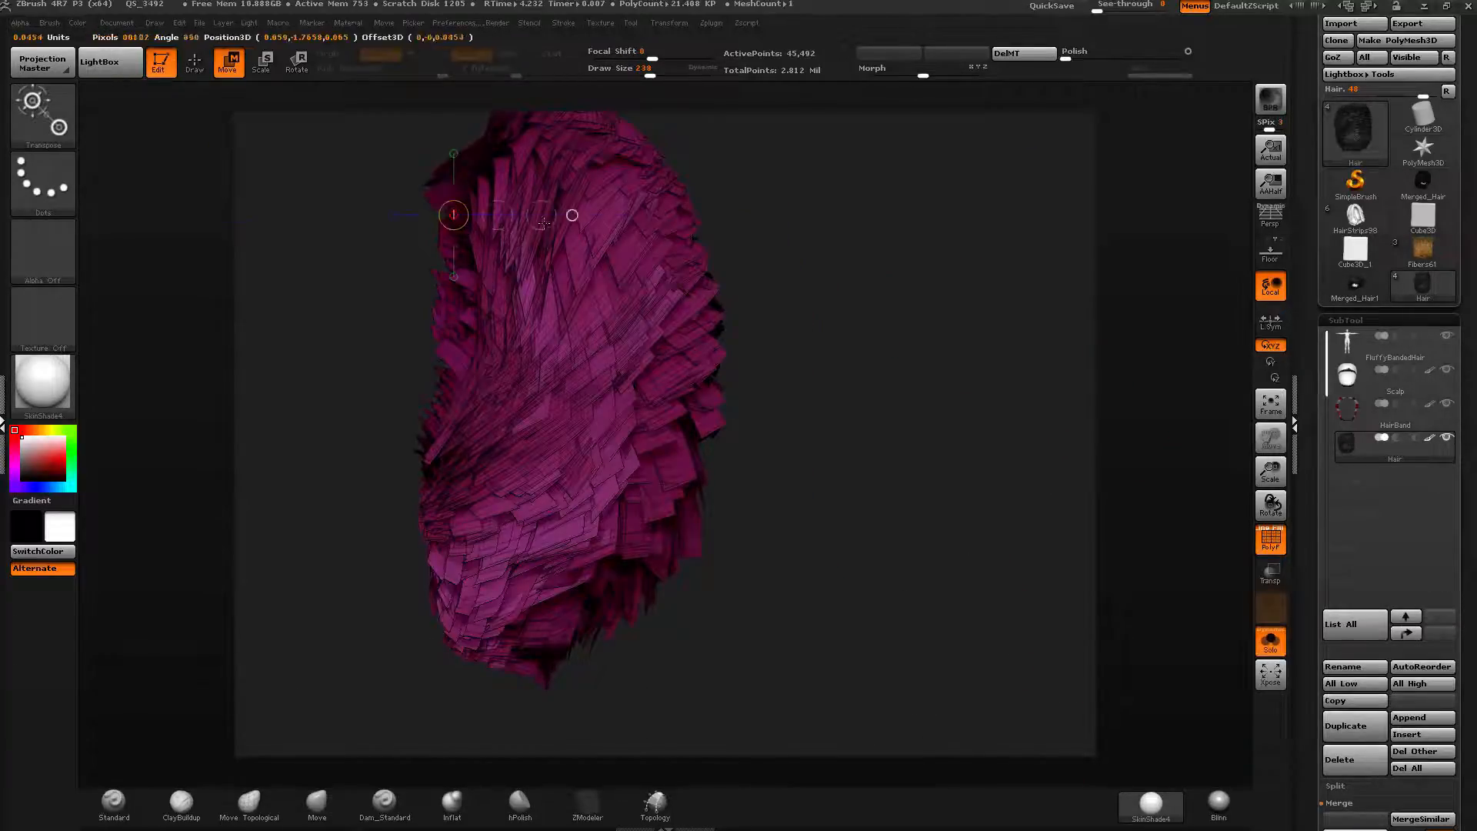
mouse_move(686, 213)
left_mouse_down()
mouse_move(885, 212)
mouse_move(904, 267)
left_mouse_up()
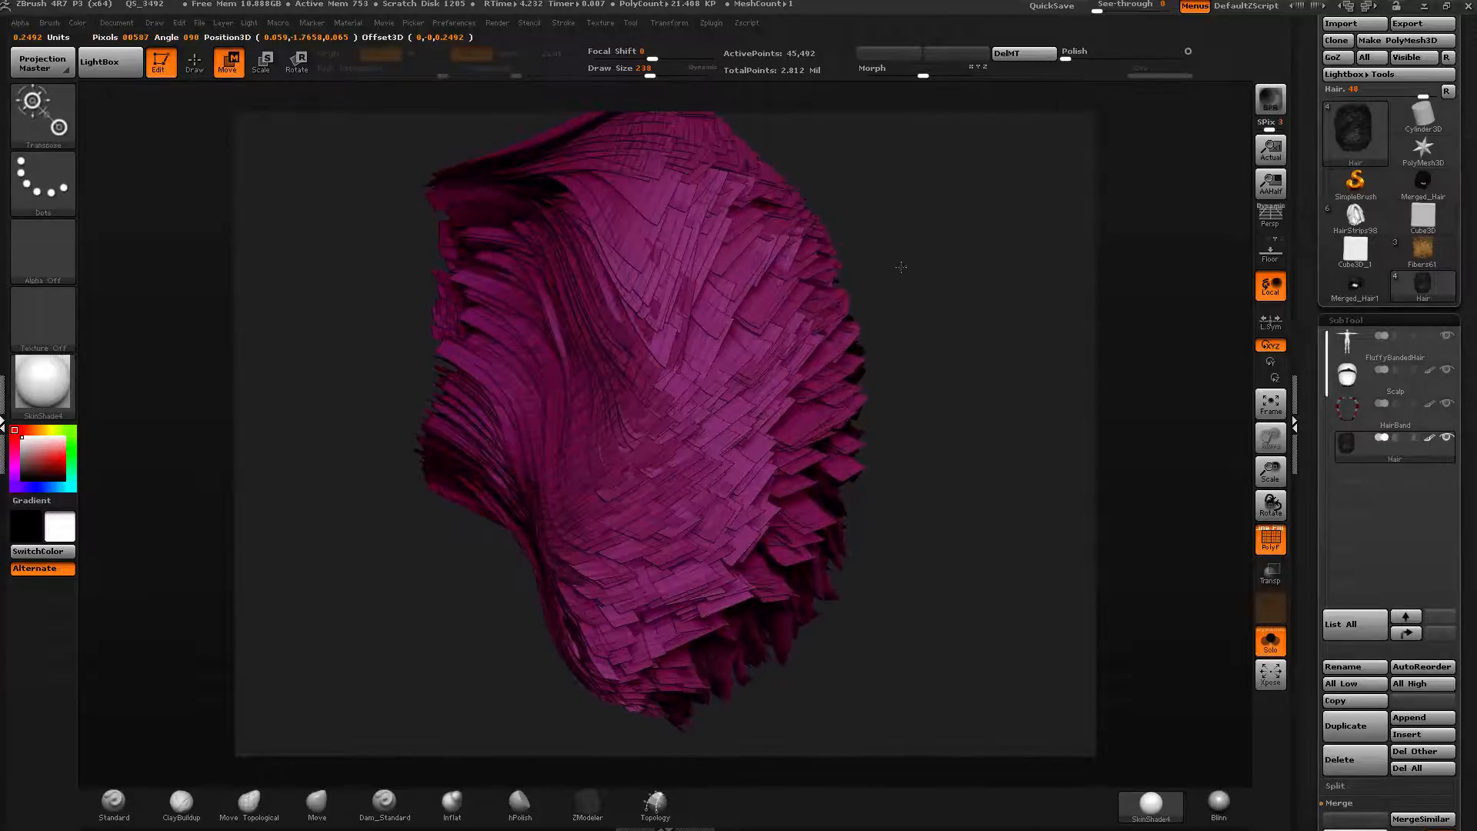
left_click(898, 350, "ctrl+shift")
left_click_drag(908, 358, 950, 415, "ctrl")
left_click_drag(954, 431, 958, 339, "alt")
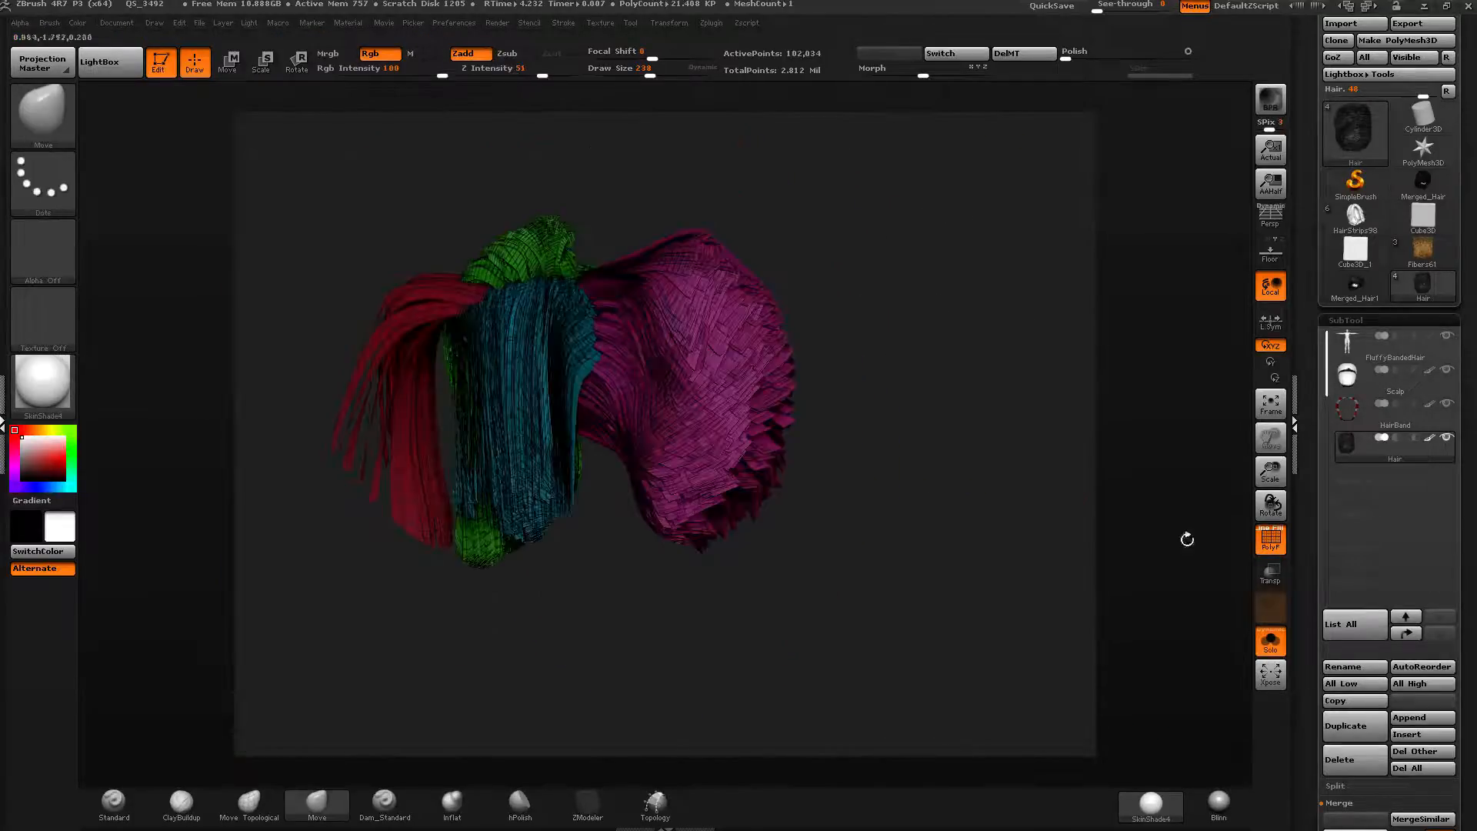
Turn off Solo and PolyFrame, set the Move brush draw size to 304, and push the magenta back hair from the side.
left_click(1272, 638)
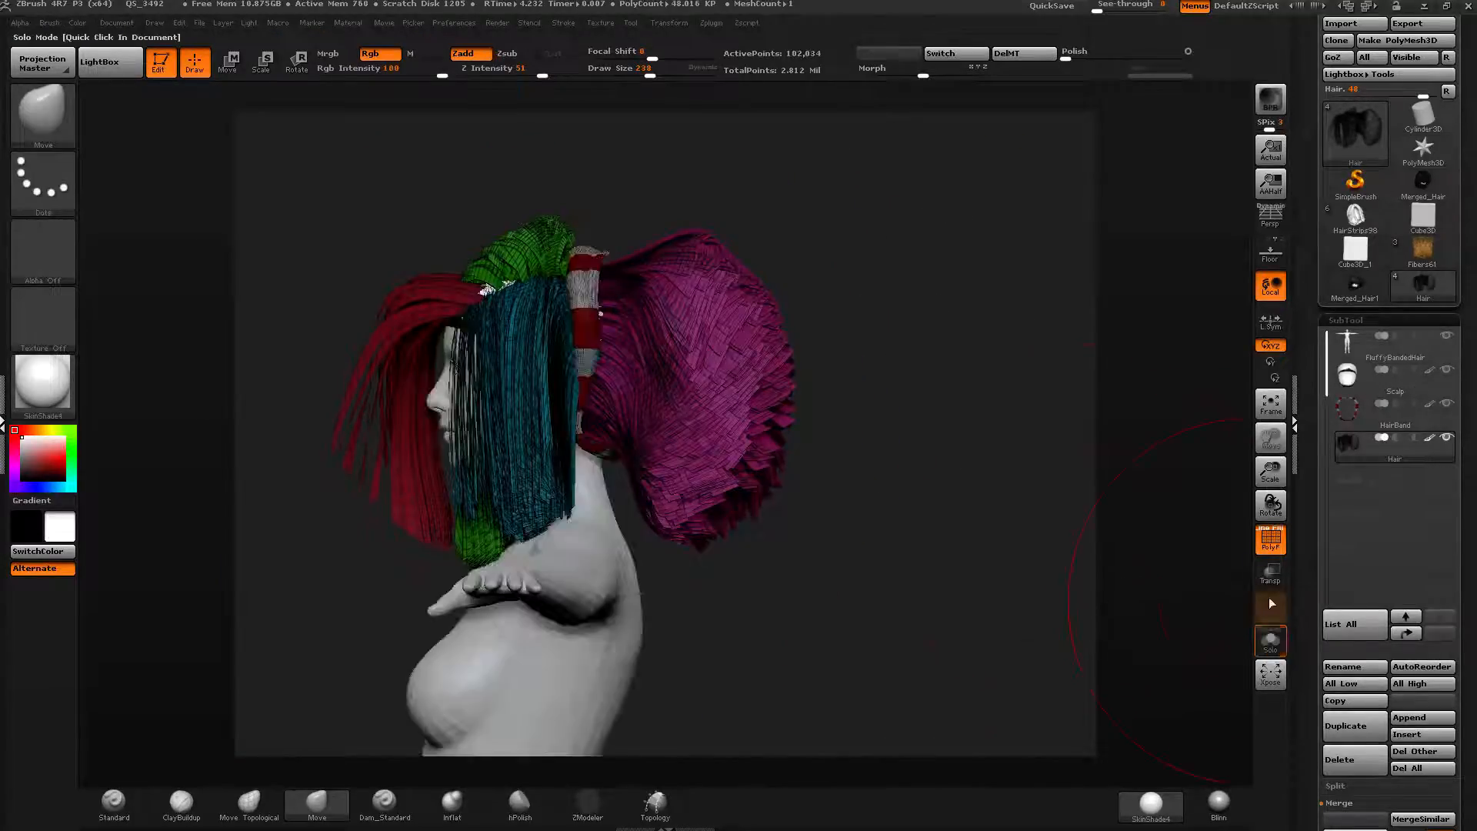
left_click(1271, 539)
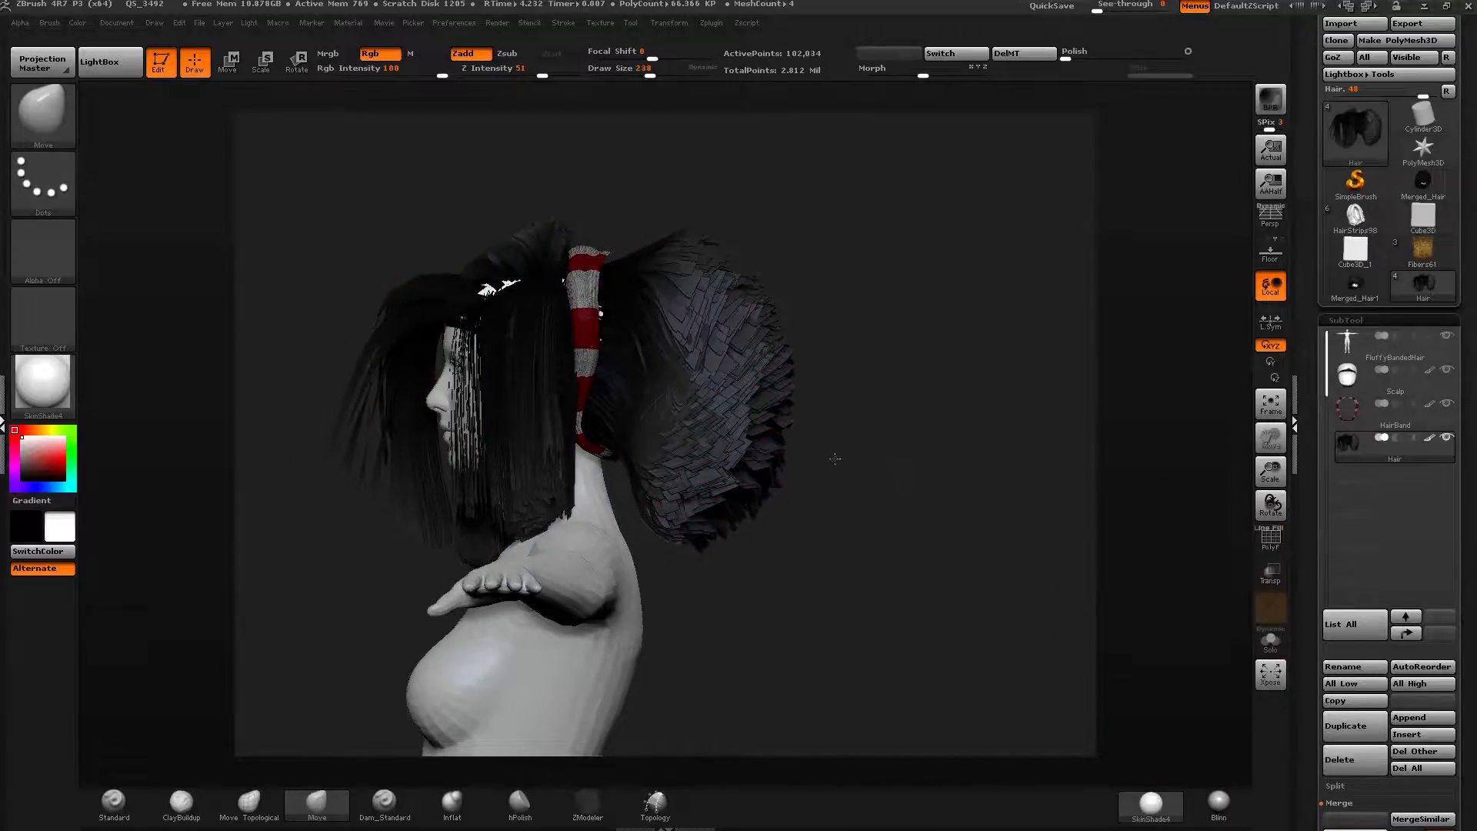
left_click(715, 459, "ctrl+shift")
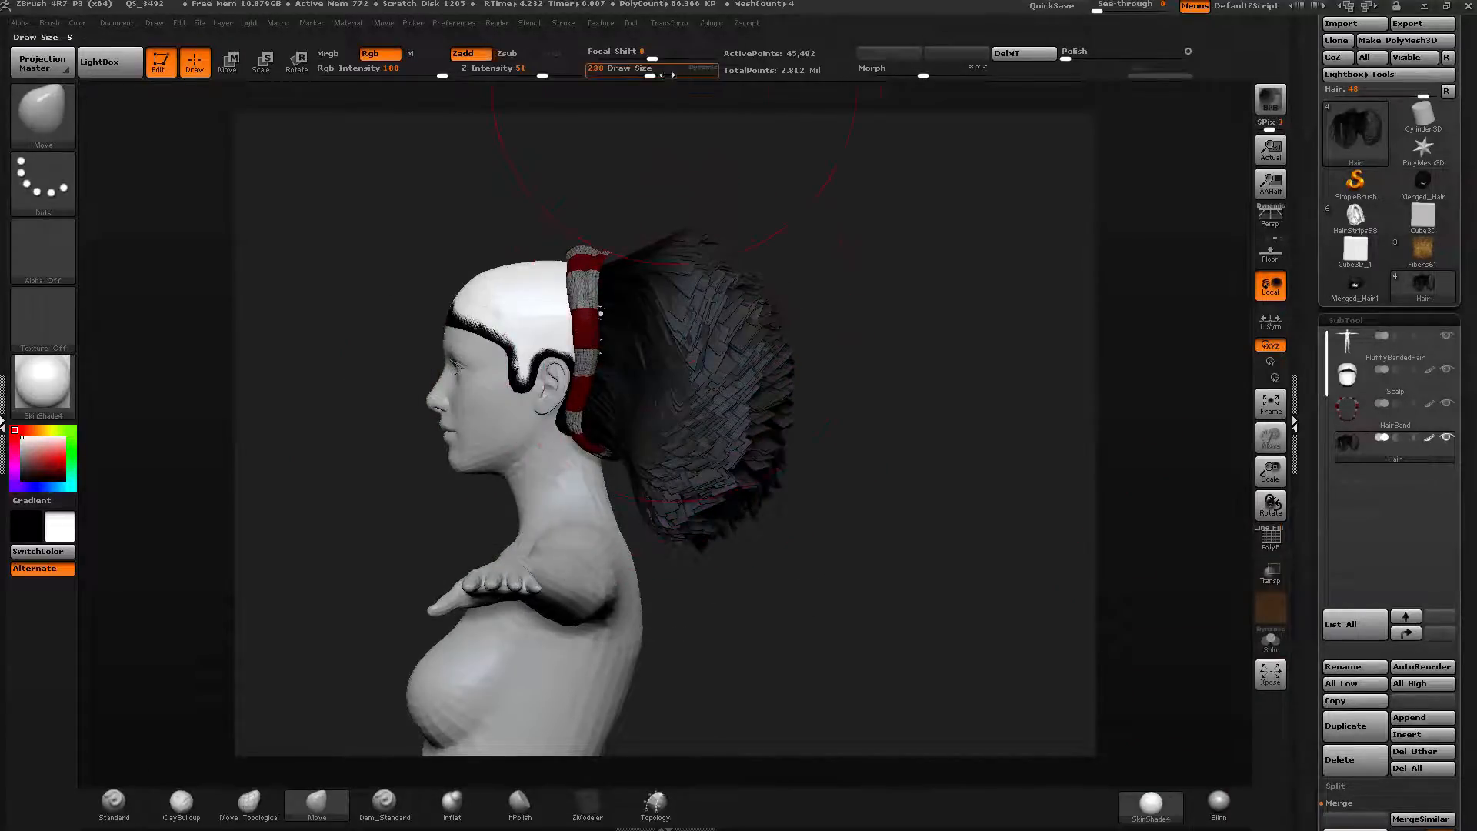
left_click_drag(658, 73, 659, 73)
left_click_drag(696, 528, 655, 551)
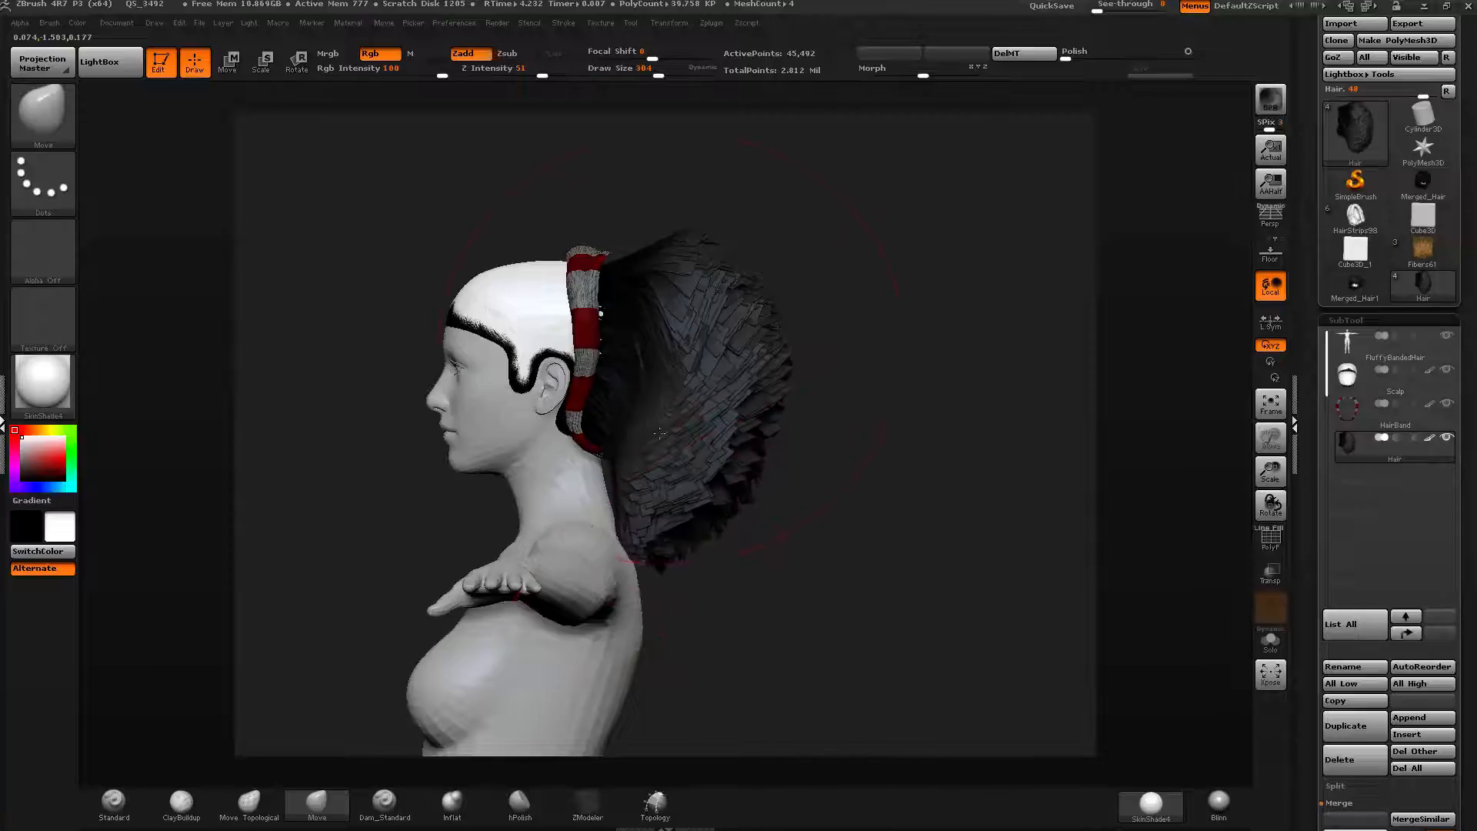
left_click_drag(683, 354, 616, 317)
left_click_drag(712, 327, 662, 323)
left_click_drag(847, 385, 589, 387)
left_click_drag(868, 429, 903, 442)
mouse_move(625, 387)
left_mouse_down()
mouse_move(912, 384)
mouse_move(1092, 442)
mouse_move(1078, 440)
left_mouse_up()
left_click(955, 364, "ctrl+shift")
Isolate the fringe strands in Solo mode and select the GroomSpinKnot brush.
left_click(694, 314, "ctrl+shift")
right_click_drag(722, 425, 745, 231, "ctrl")
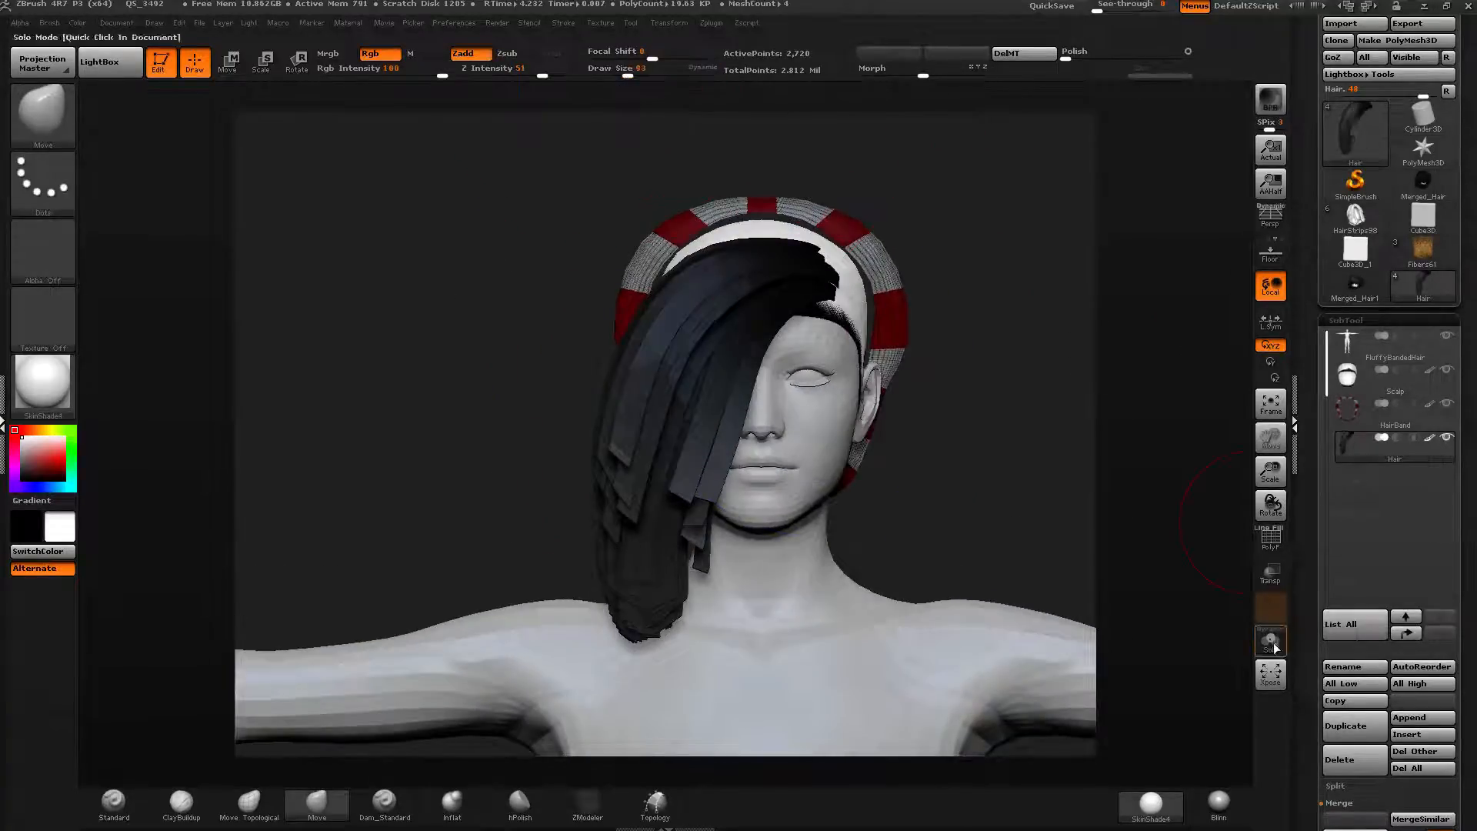
left_click(1274, 647)
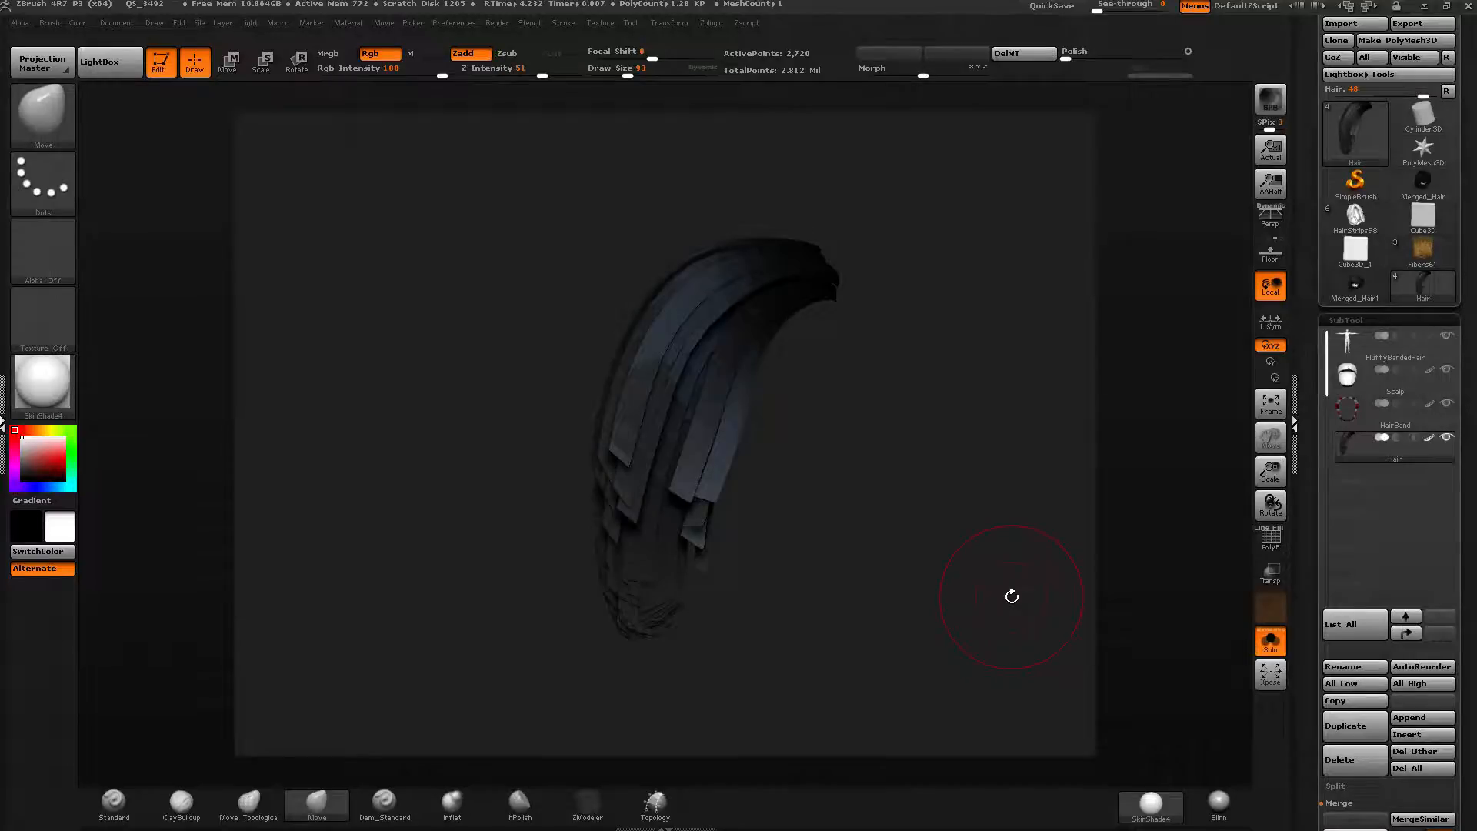
left_click(42, 115)
left_click(483, 297)
left_click(60, 123)
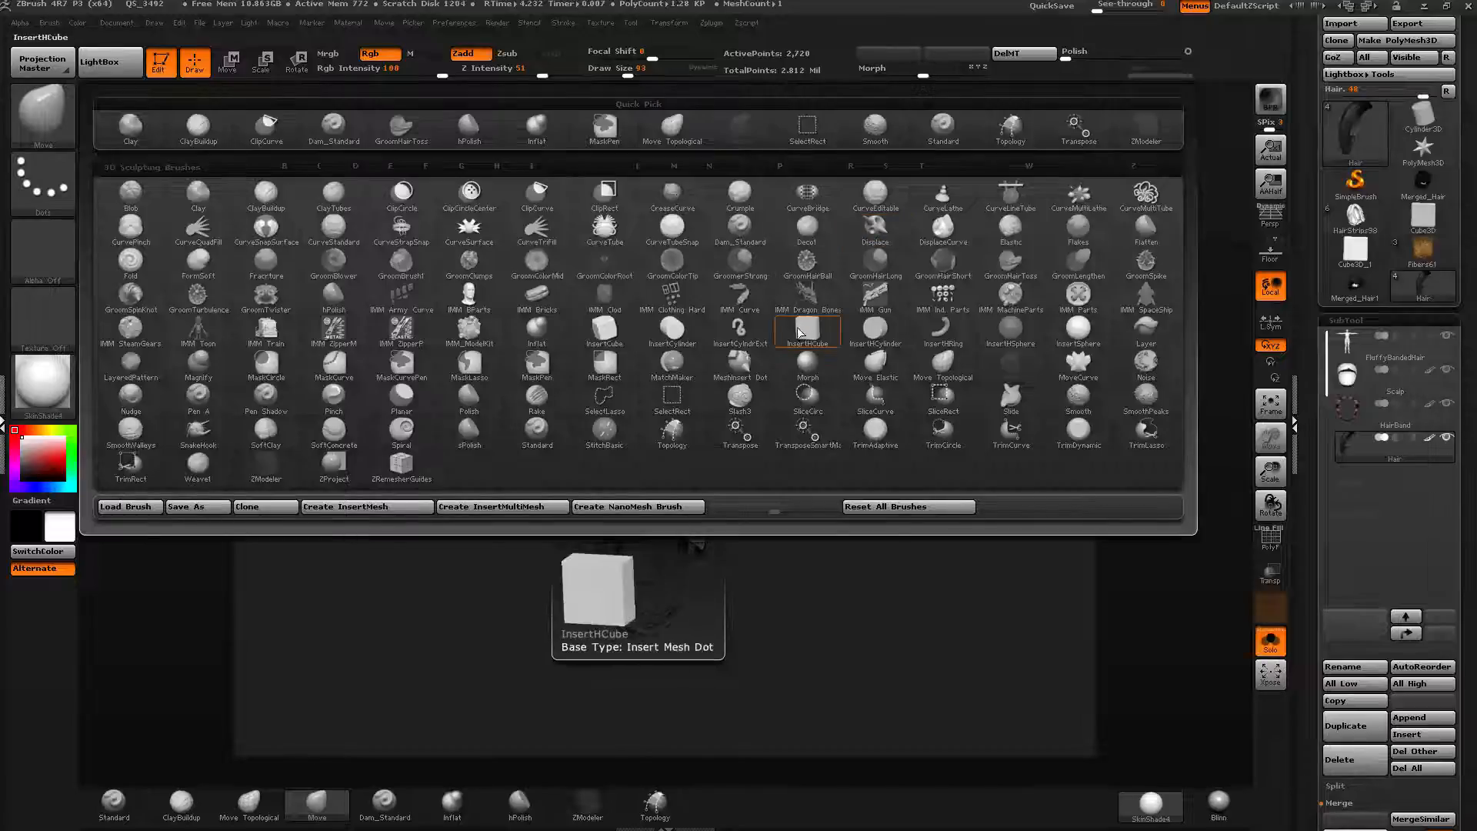
left_click(131, 300)
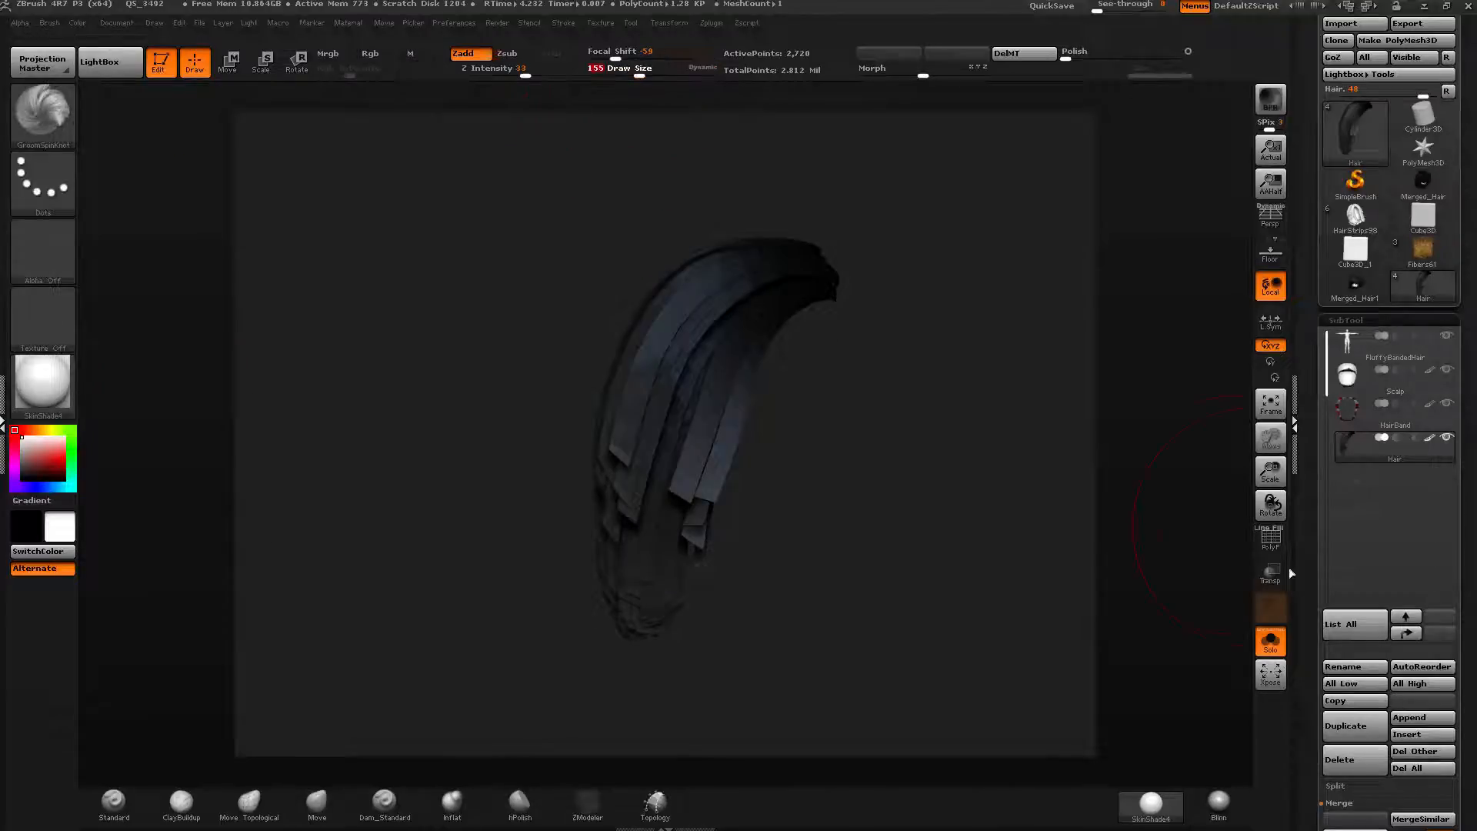
Stroke the fringe with GroomSpinKnot and undo the last stroke.
mouse_move(793, 277)
left_mouse_down()
mouse_move(741, 375)
mouse_move(721, 610)
left_mouse_up()
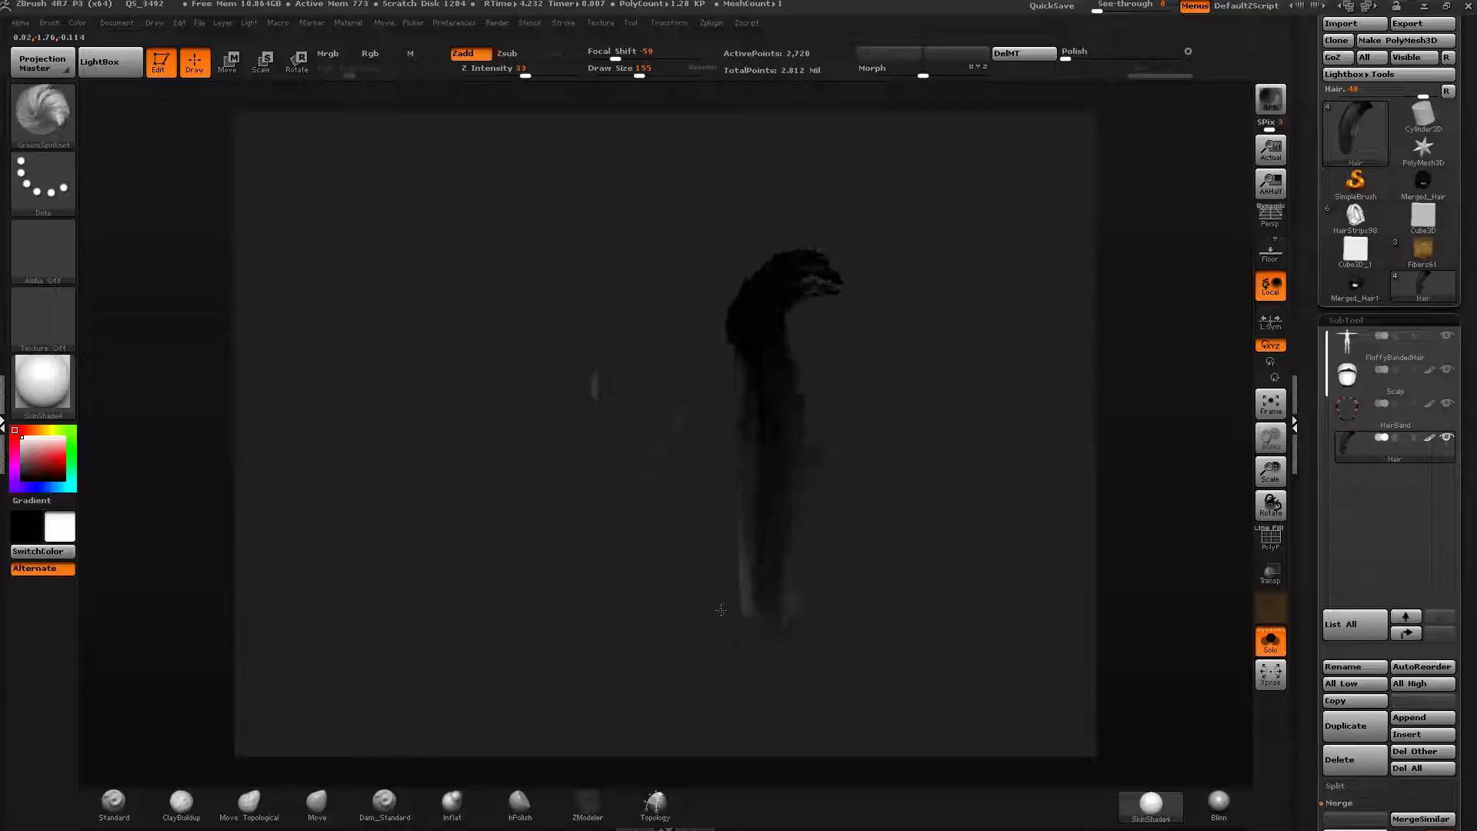
mouse_move(731, 721)
left_mouse_down()
mouse_move(758, 585)
mouse_move(780, 271)
left_mouse_up()
mouse_move(958, 350)
left_mouse_down()
mouse_move(841, 399)
mouse_move(880, 405)
mouse_move(1069, 287)
left_mouse_up()
key("ctrl+z")
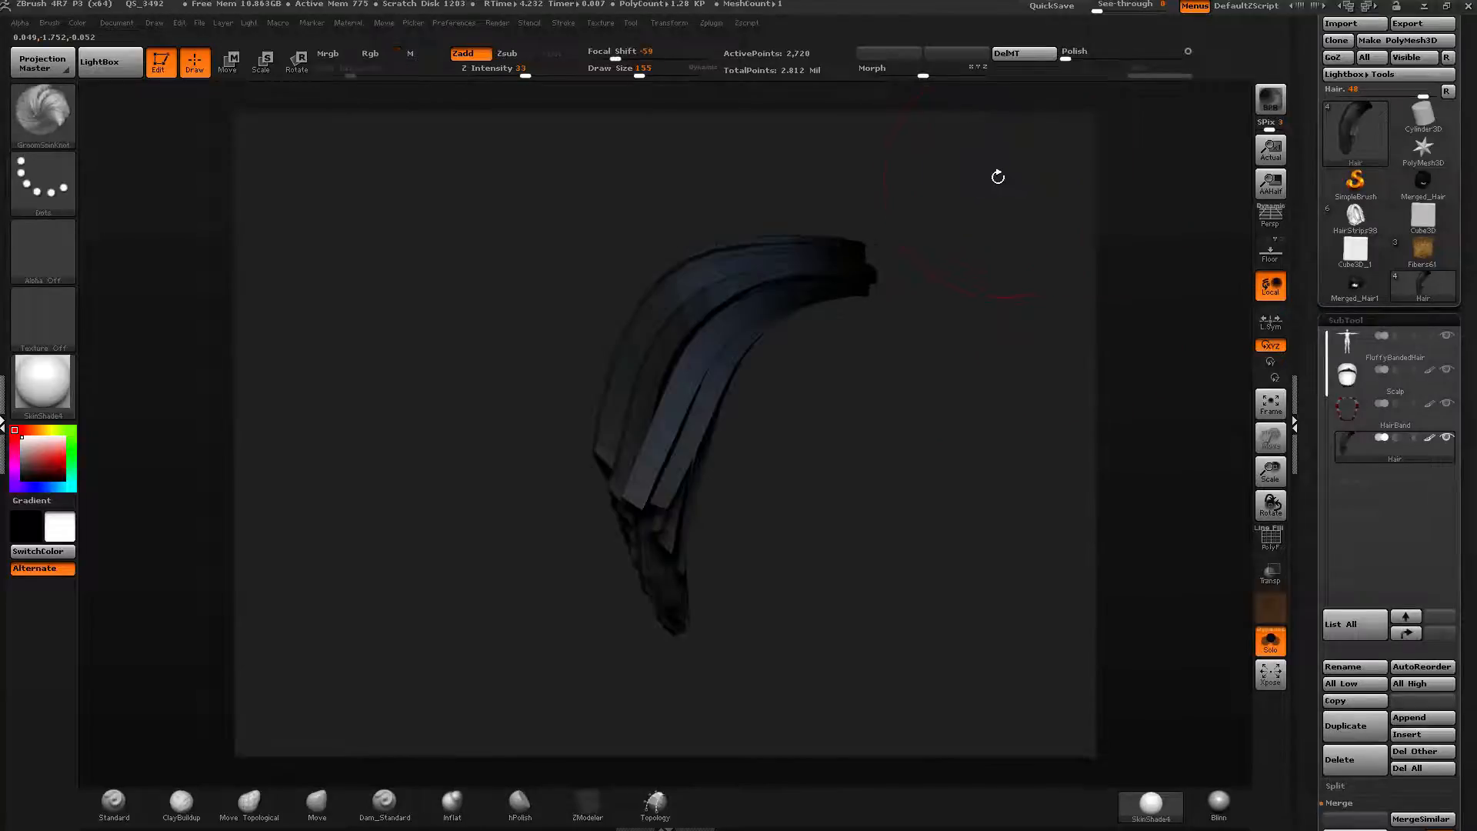
Lower Z Intensity to 9 and twist the fringe strands with GroomSpinKnot strokes, smoothing between them.
left_click_drag(742, 153, 732, 129, "shift")
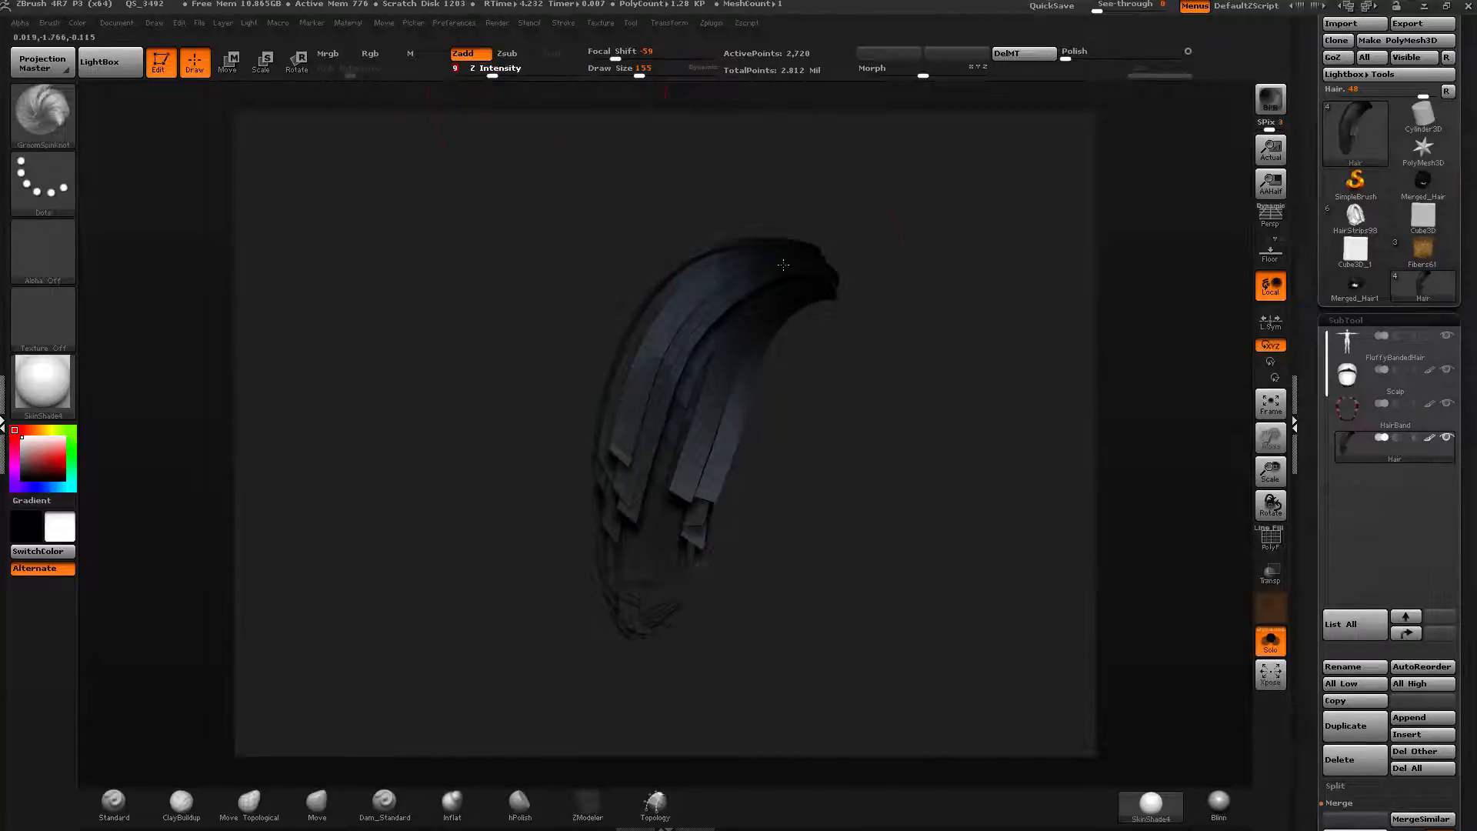
mouse_move(783, 264)
left_mouse_down()
mouse_move(665, 406)
mouse_move(618, 520)
mouse_move(653, 461)
mouse_move(635, 445)
mouse_move(643, 402)
left_mouse_up()
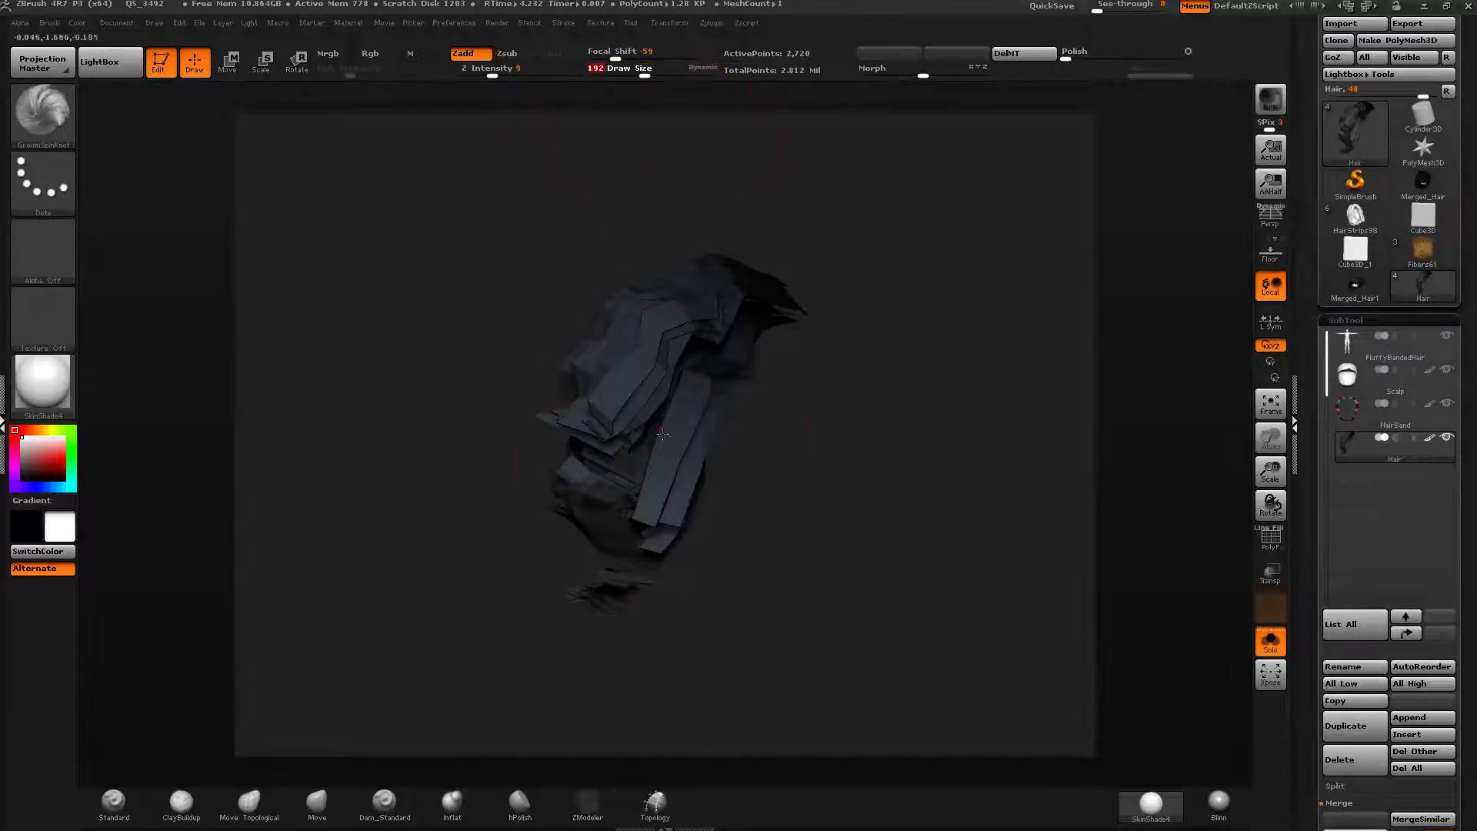
right_click_drag(659, 466, 667, 463)
left_click_drag(625, 537, 614, 563, "shift")
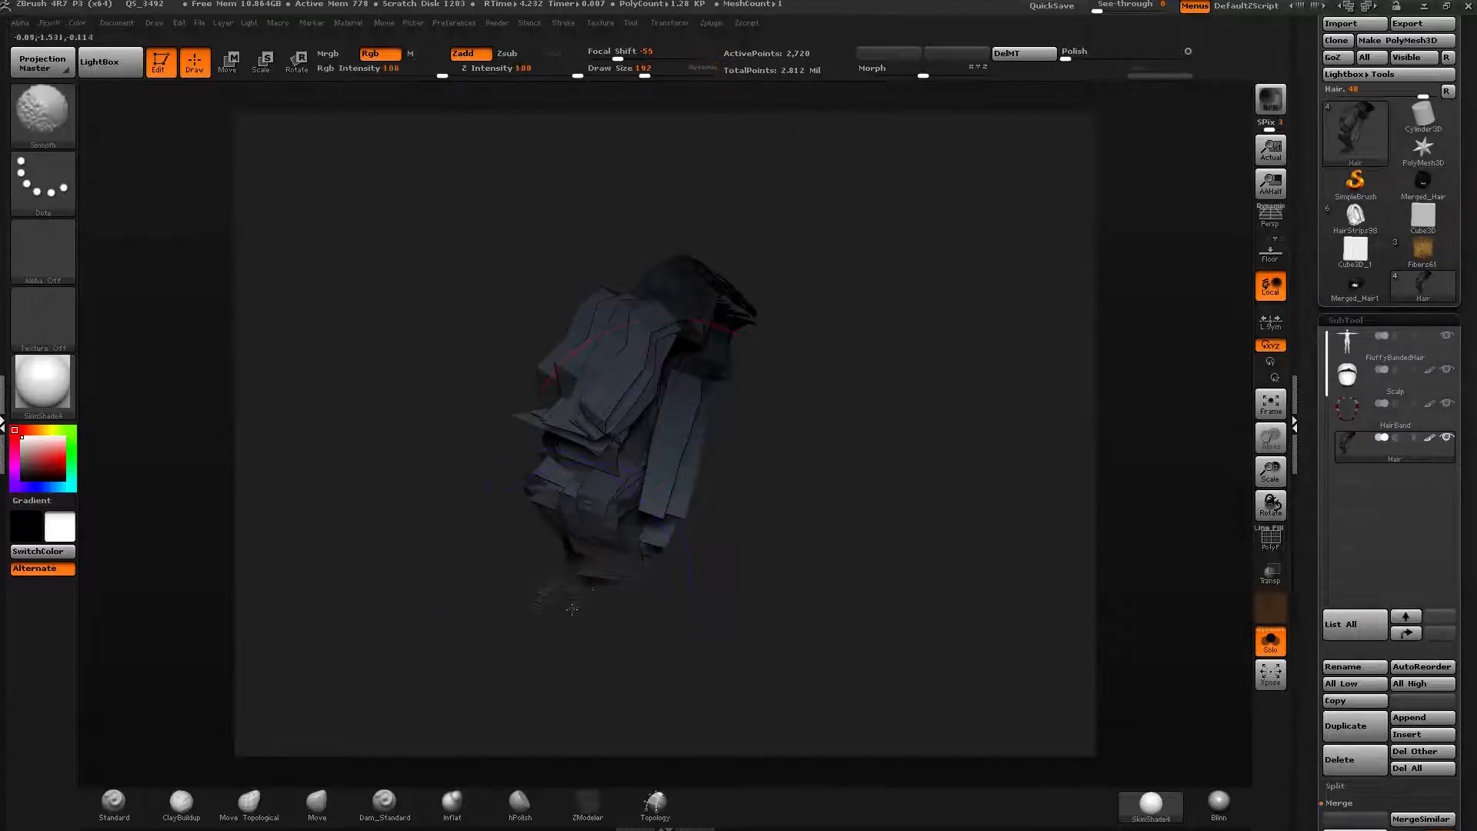
right_click_drag(571, 597, 542, 575)
mouse_move(576, 531)
left_mouse_down("shift")
mouse_move(553, 440)
mouse_move(563, 431)
left_mouse_up("shift")
right_click_drag(685, 504, 628, 531)
left_click_drag(639, 471, 640, 454)
right_click_drag(615, 493, 659, 491)
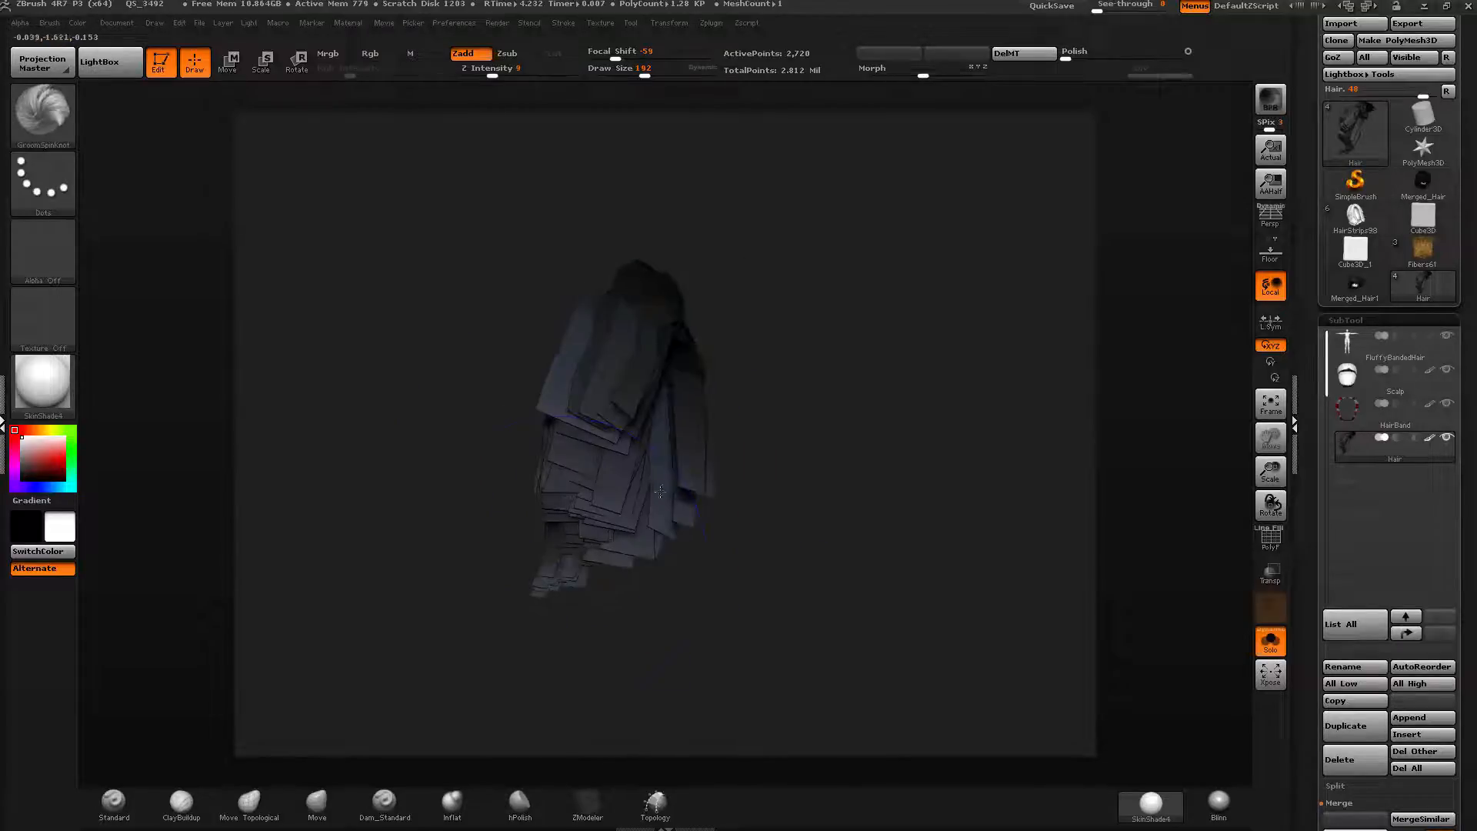
Keep twisting and smoothing the fringe strands, setting Focal Shift to 50.
mouse_move(558, 581)
right_mouse_down()
mouse_move(538, 539)
mouse_move(597, 489)
right_mouse_up()
left_click_drag(561, 539, 535, 577, "shift")
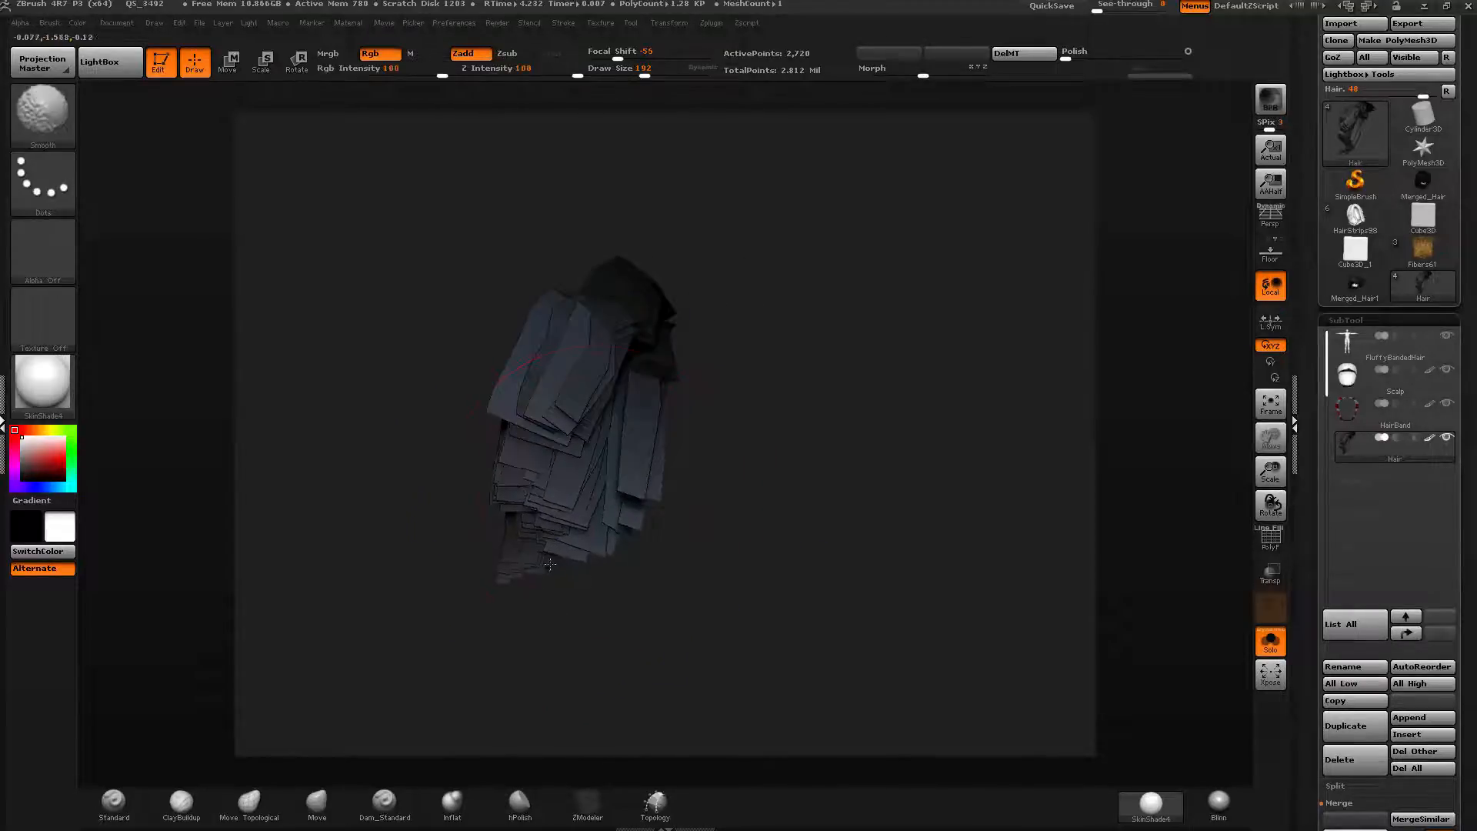
right_click_drag(577, 504, 622, 506)
left_click_drag(583, 369, 555, 501)
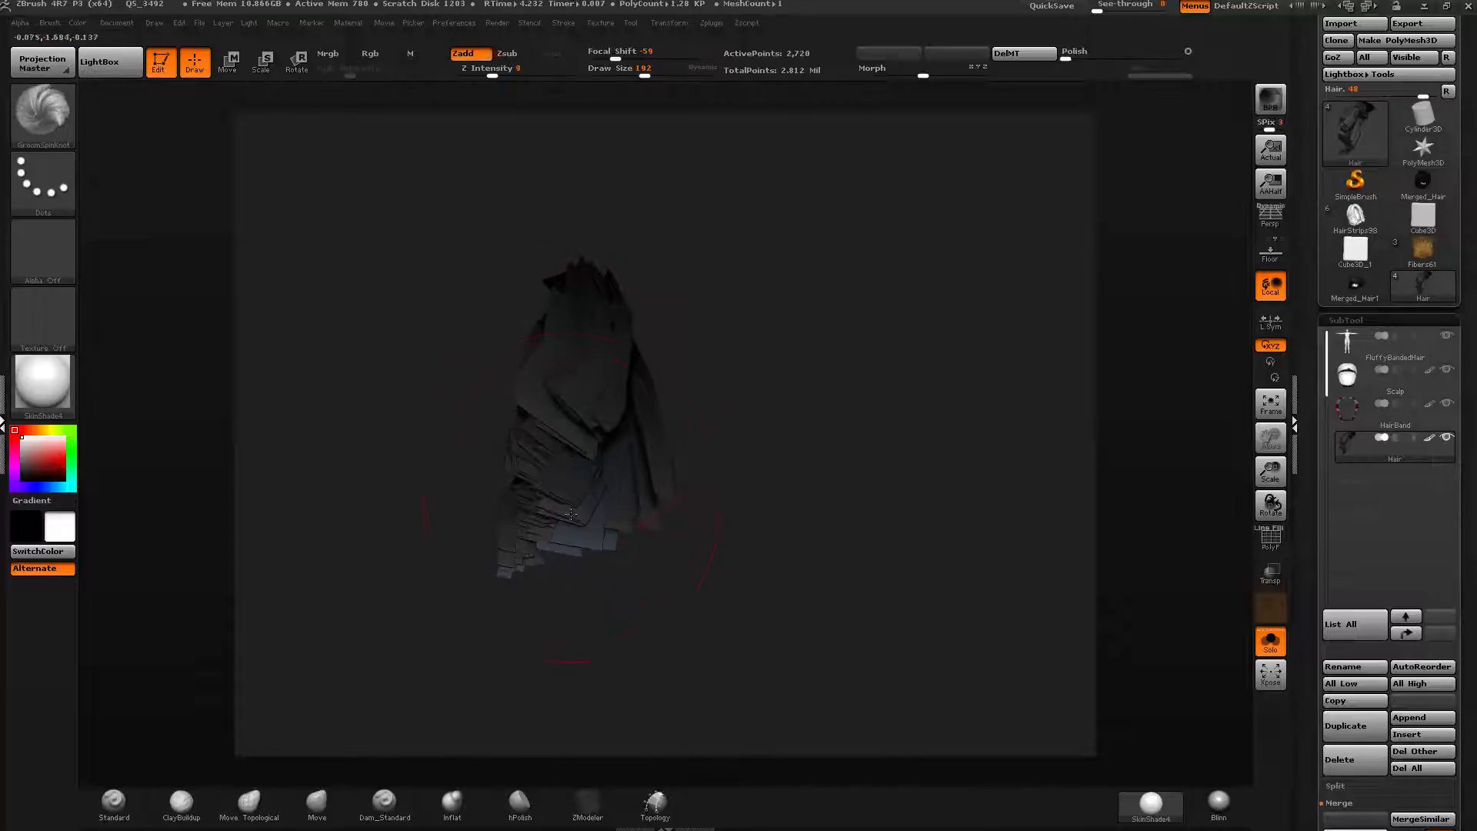
right_click_drag(550, 504, 596, 496)
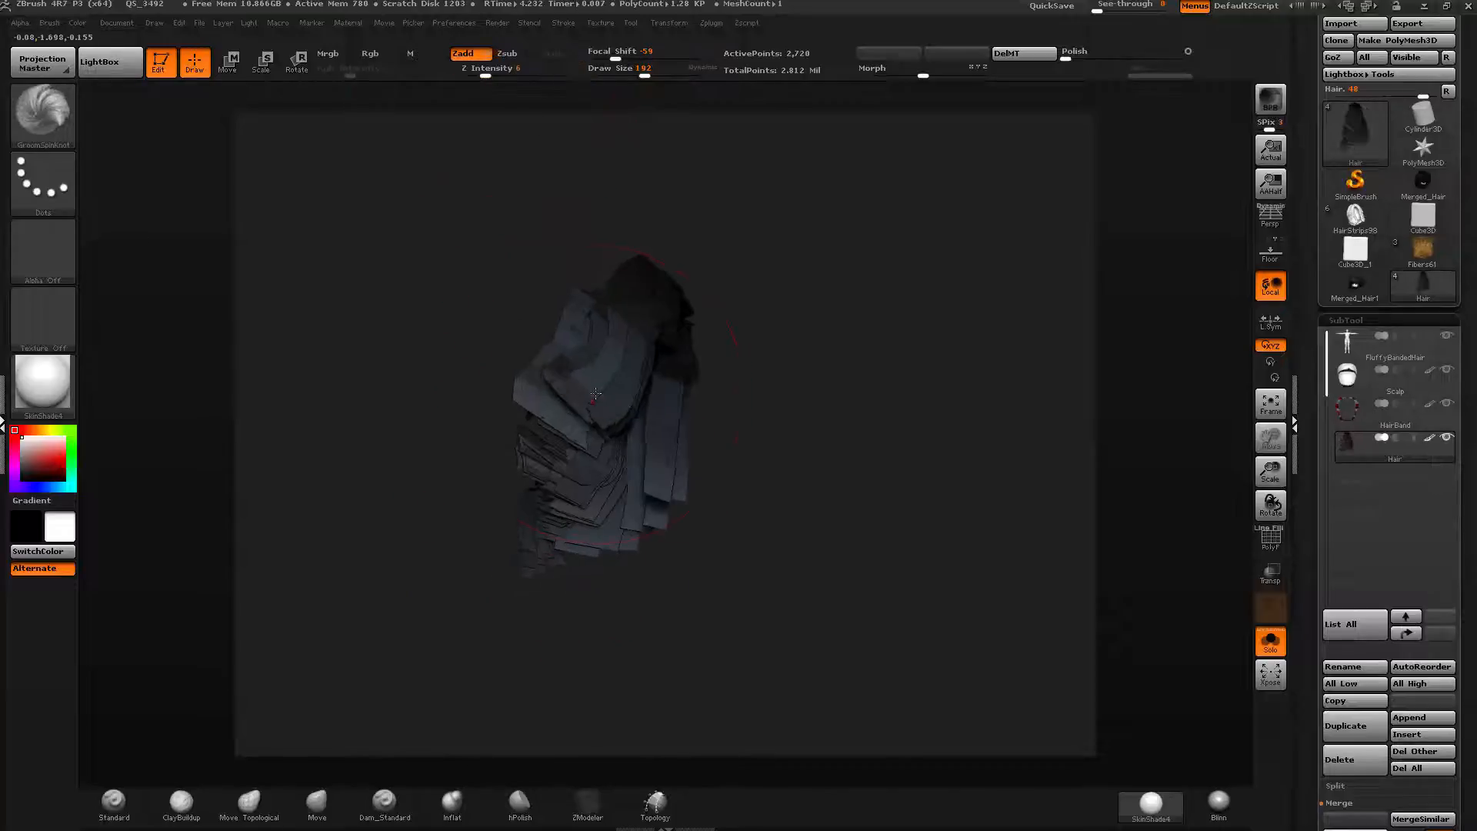
mouse_move(601, 385)
left_mouse_down()
mouse_move(608, 452)
mouse_move(562, 537)
left_mouse_up()
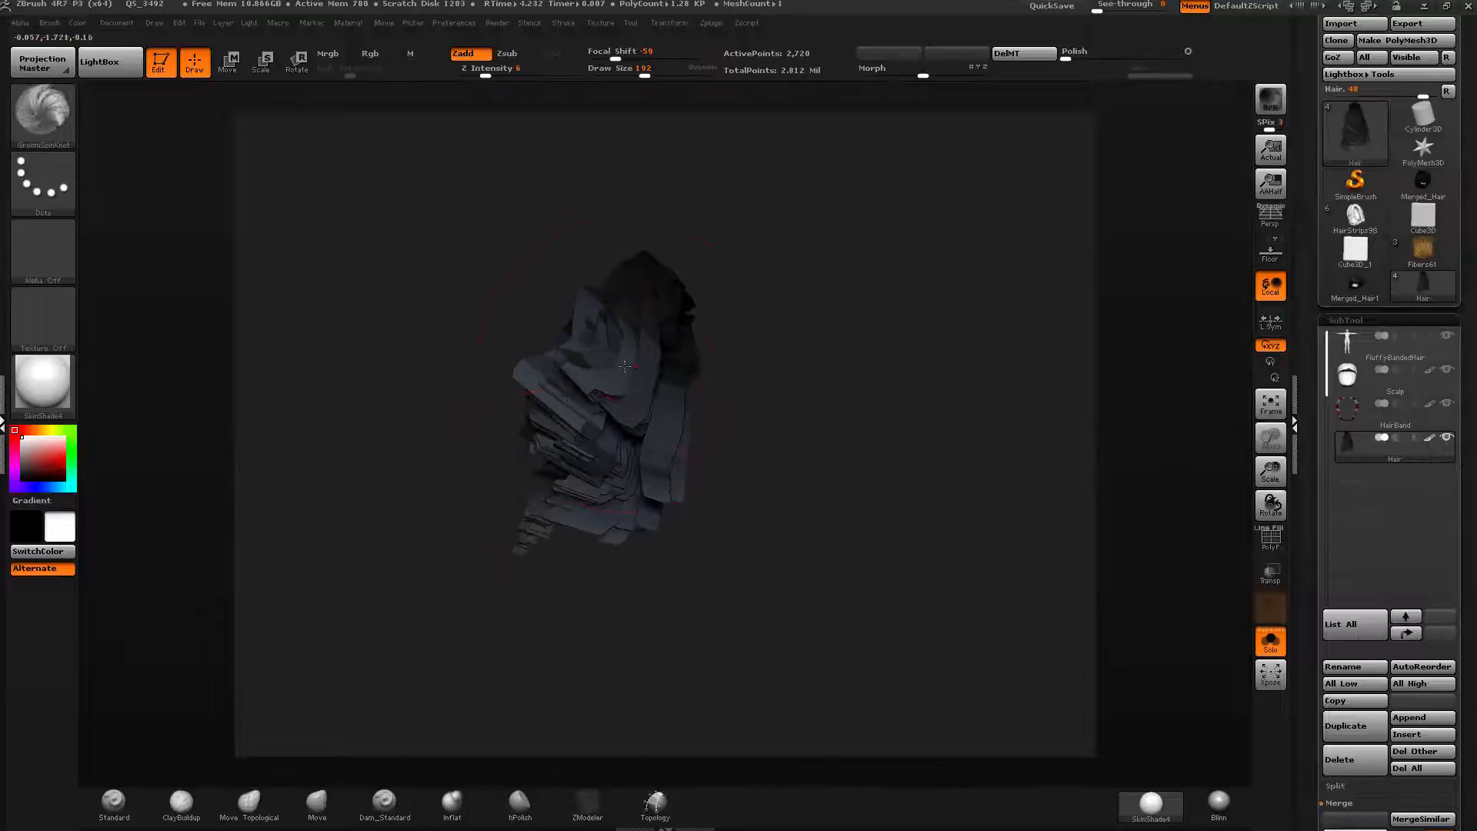
left_click_drag(625, 366, 600, 319)
left_click_drag(663, 57, 684, 57)
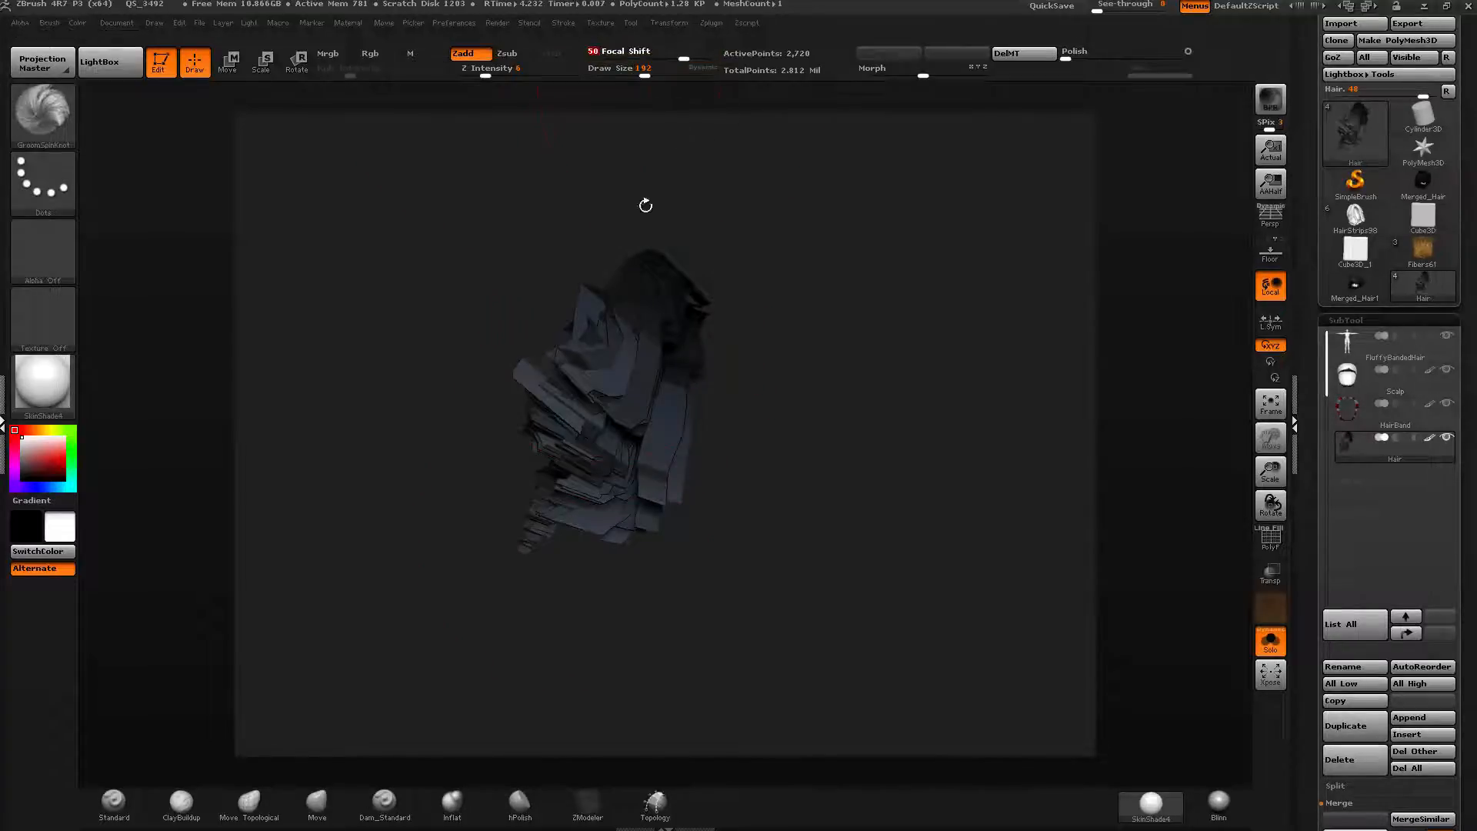
left_click_drag(639, 317, 610, 331)
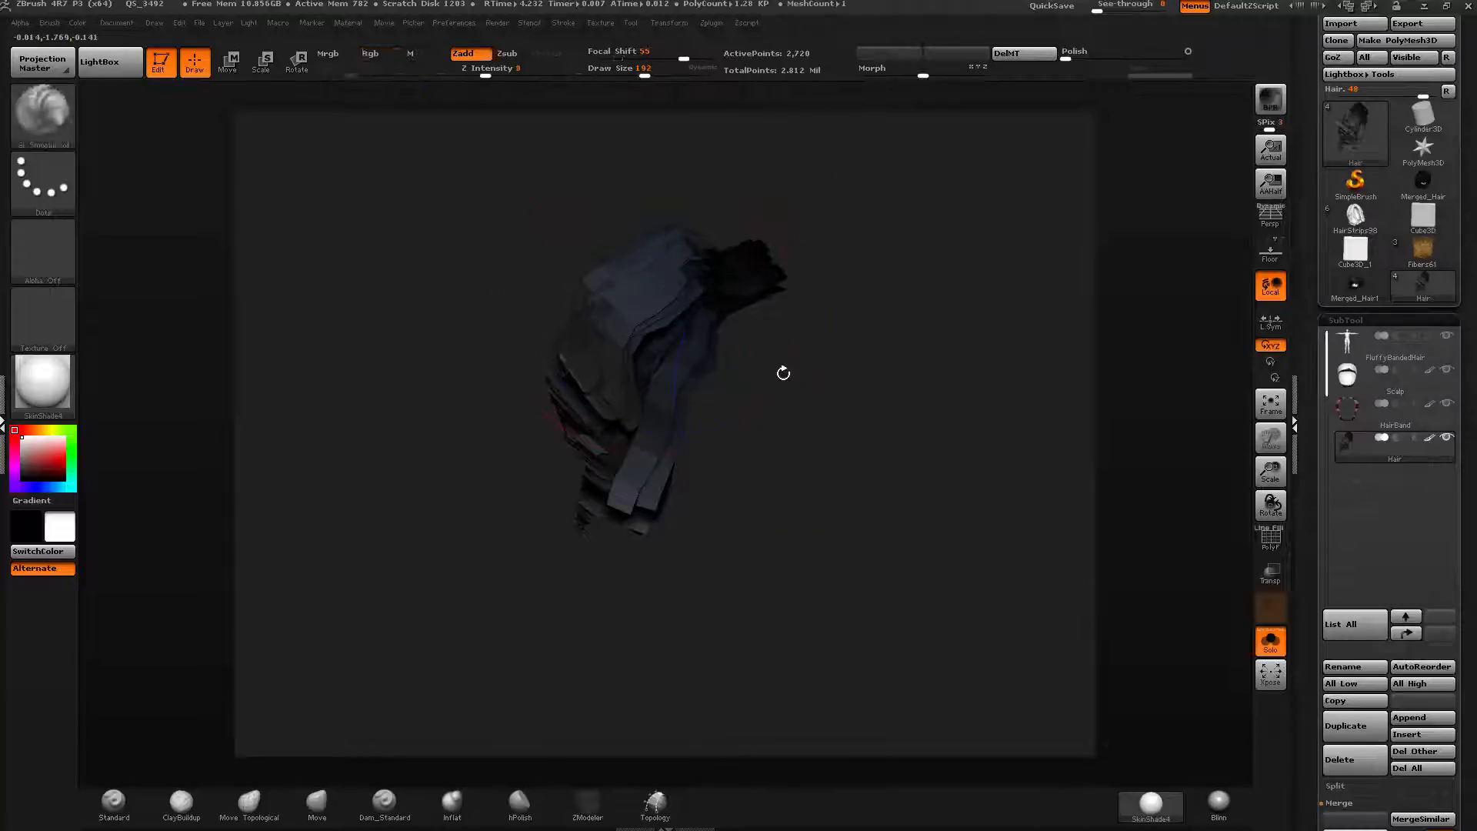
Unhide all hair and isolate the blue side-hair polygroup.
left_click(898, 344, "ctrl+shift")
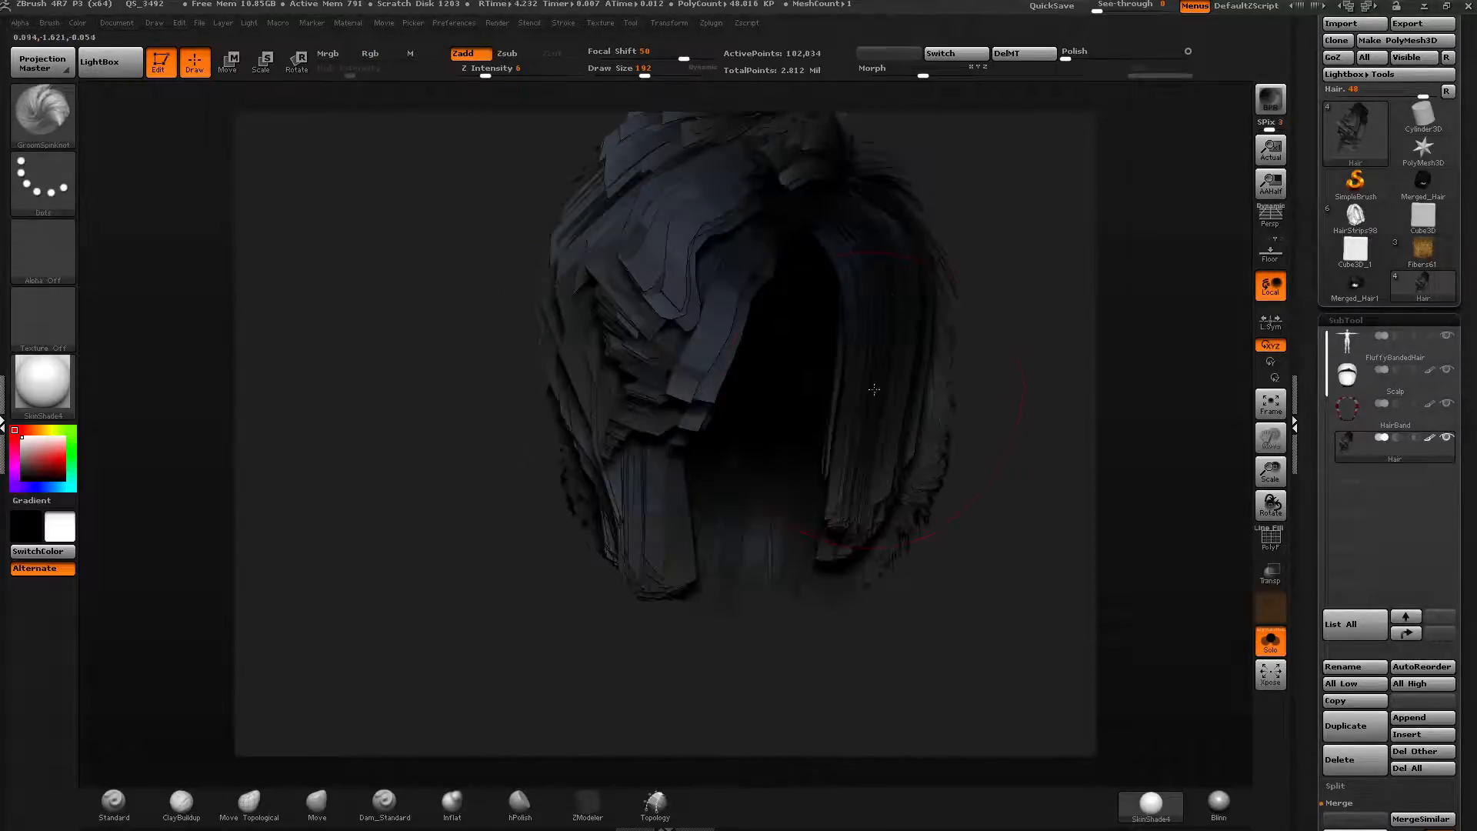
key("ctrl+shift")
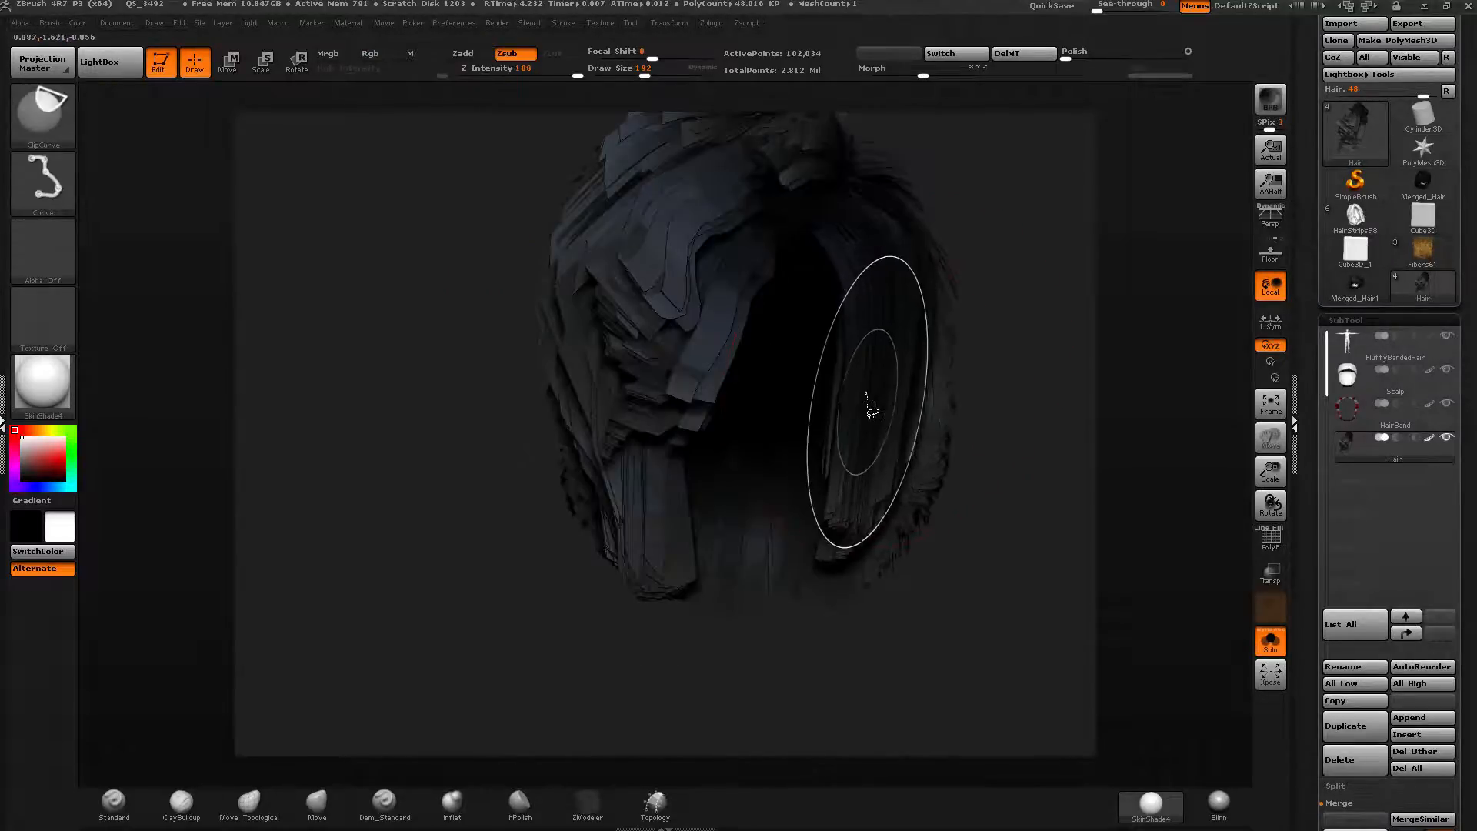
left_click(866, 400, "ctrl+shift")
left_click_drag(950, 346, 907, 356)
left_click_drag(1031, 301, 849, 345, "alt")
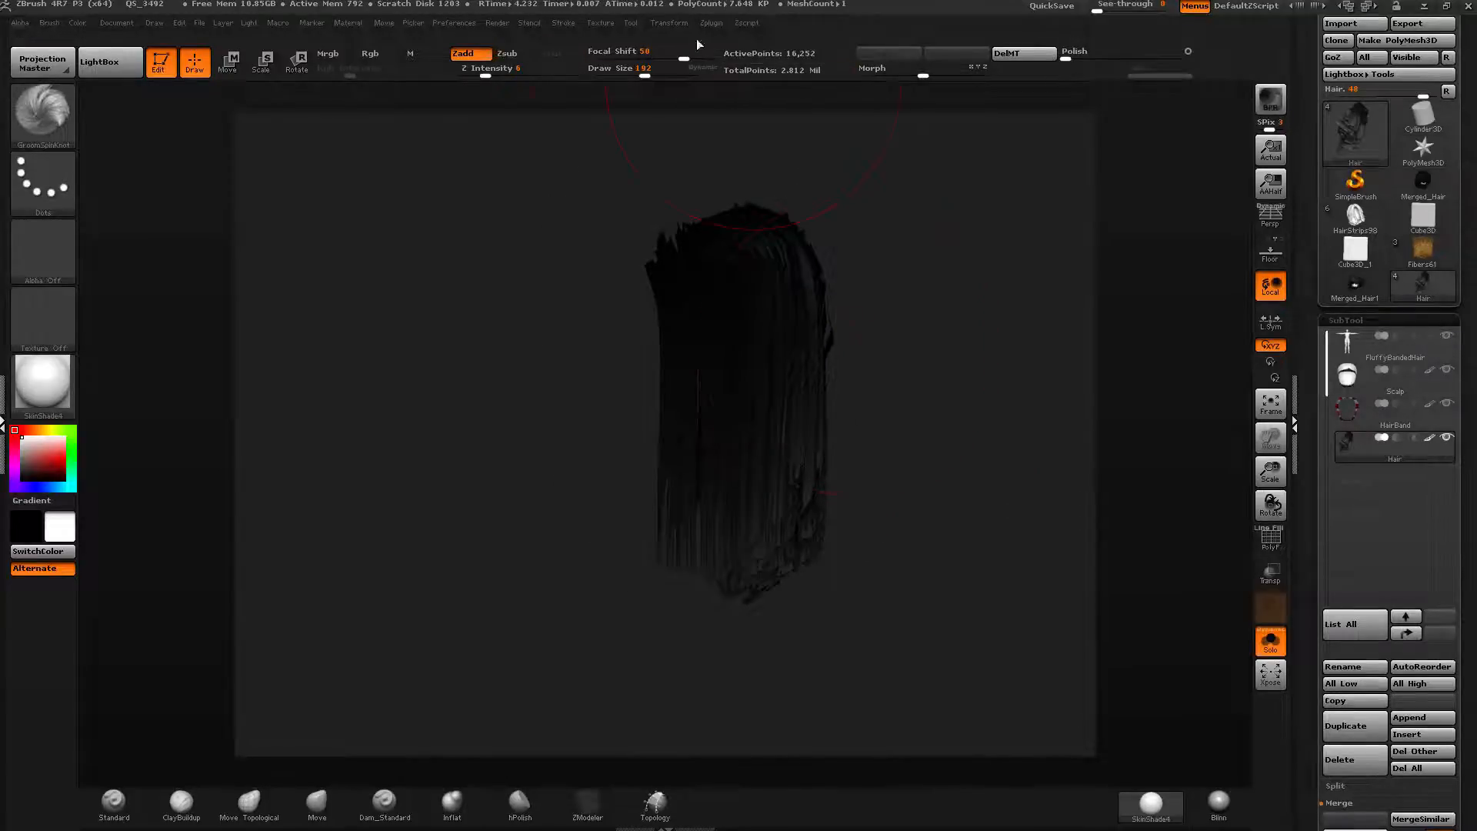
Clear the mask on the blue strands and turn PolyFrame on.
left_click(66, 131, "ctrl")
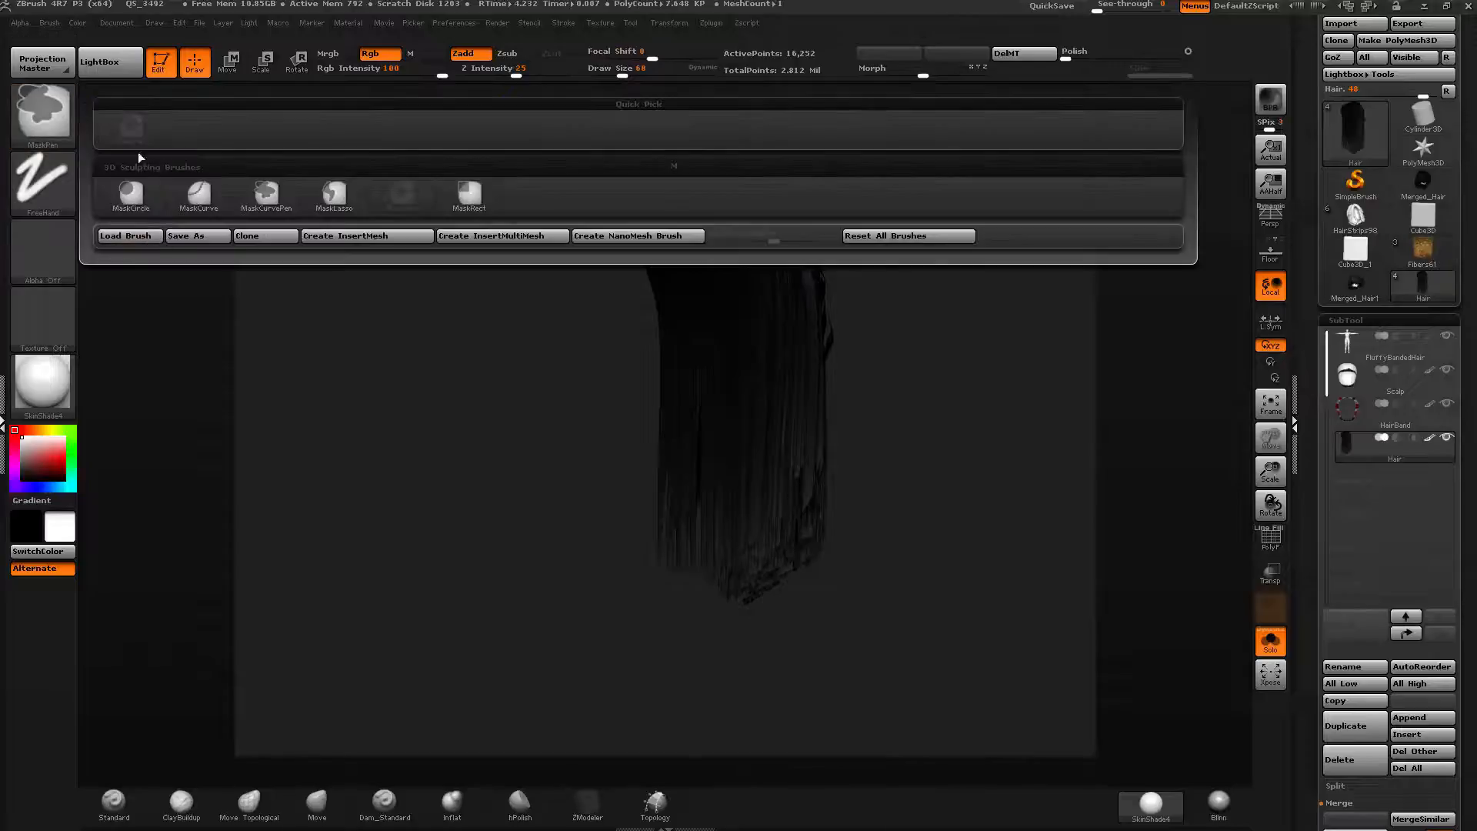
left_click(59, 139)
mouse_move(777, 369)
right_mouse_down("ctrl")
mouse_move(788, 409)
mouse_move(685, 376)
mouse_move(670, 340)
right_mouse_up("ctrl")
key("ctrl")
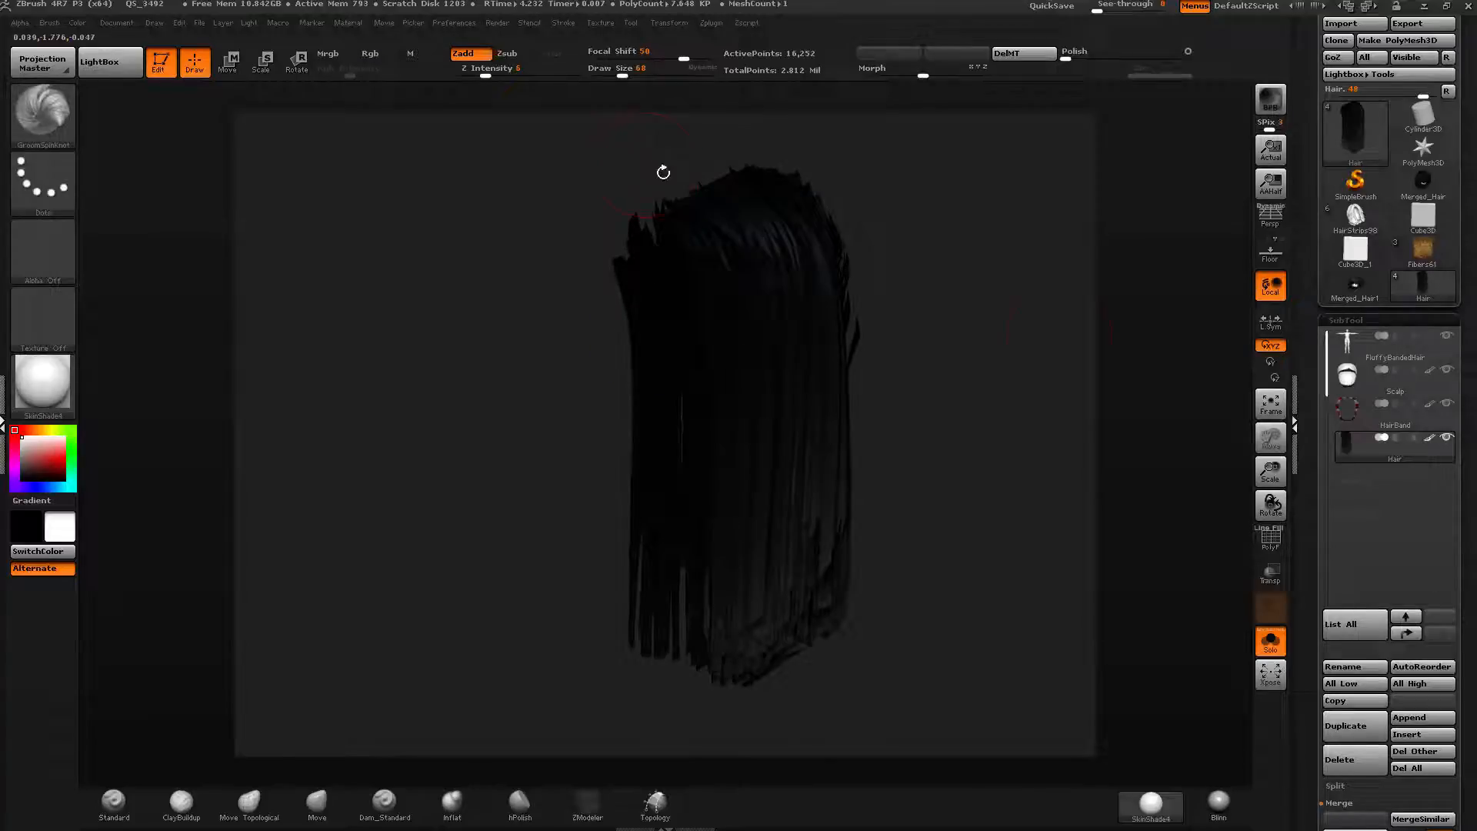
left_click_drag(1001, 373, 1026, 381)
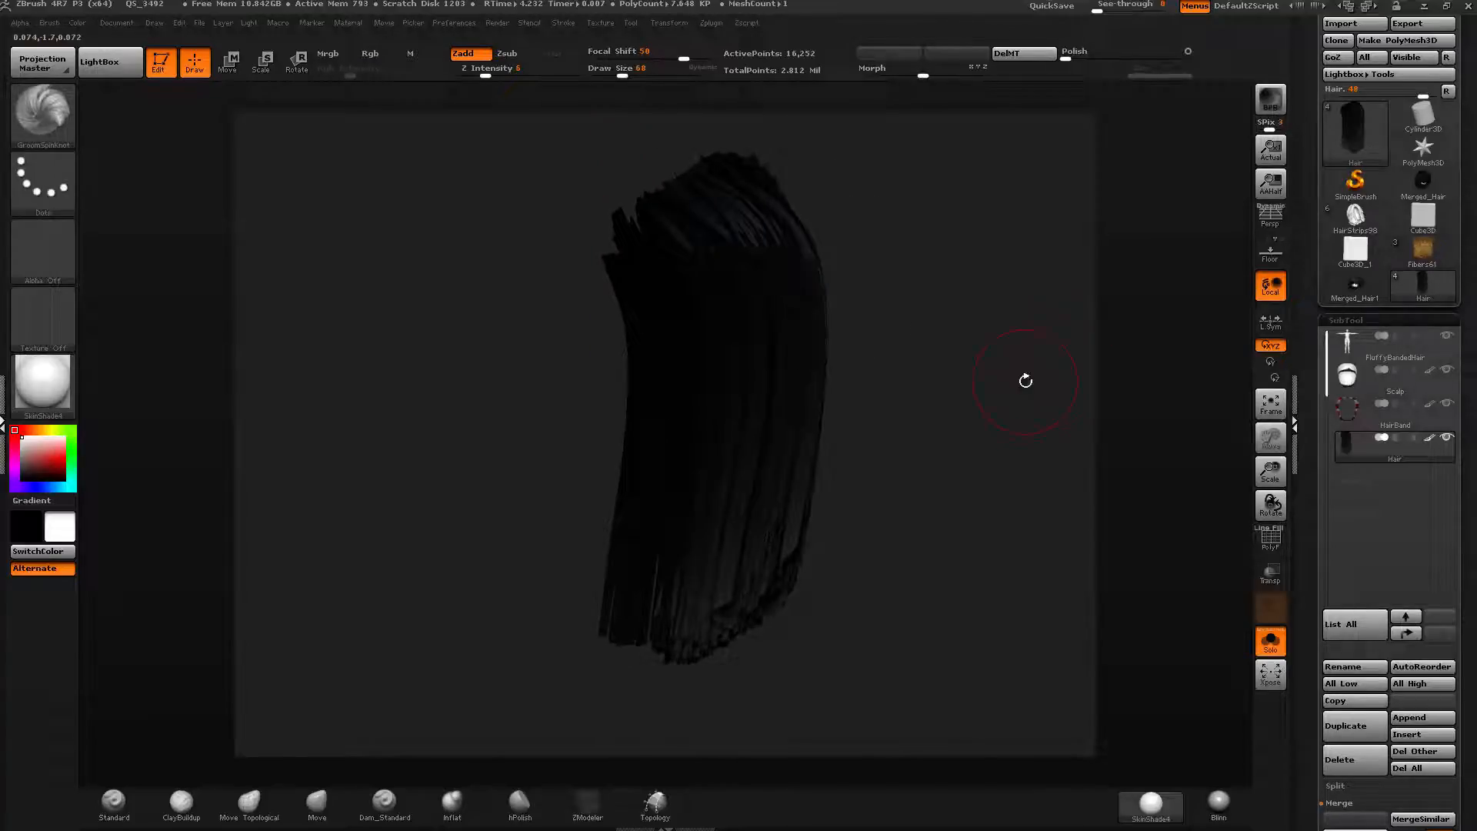
left_click(1262, 552)
Reshape the blue side strands with GroomSpinKnot strokes.
left_click_drag(854, 360, 914, 355)
left_click_drag(919, 270, 945, 266)
left_click_drag(839, 231, 840, 197, "ctrl")
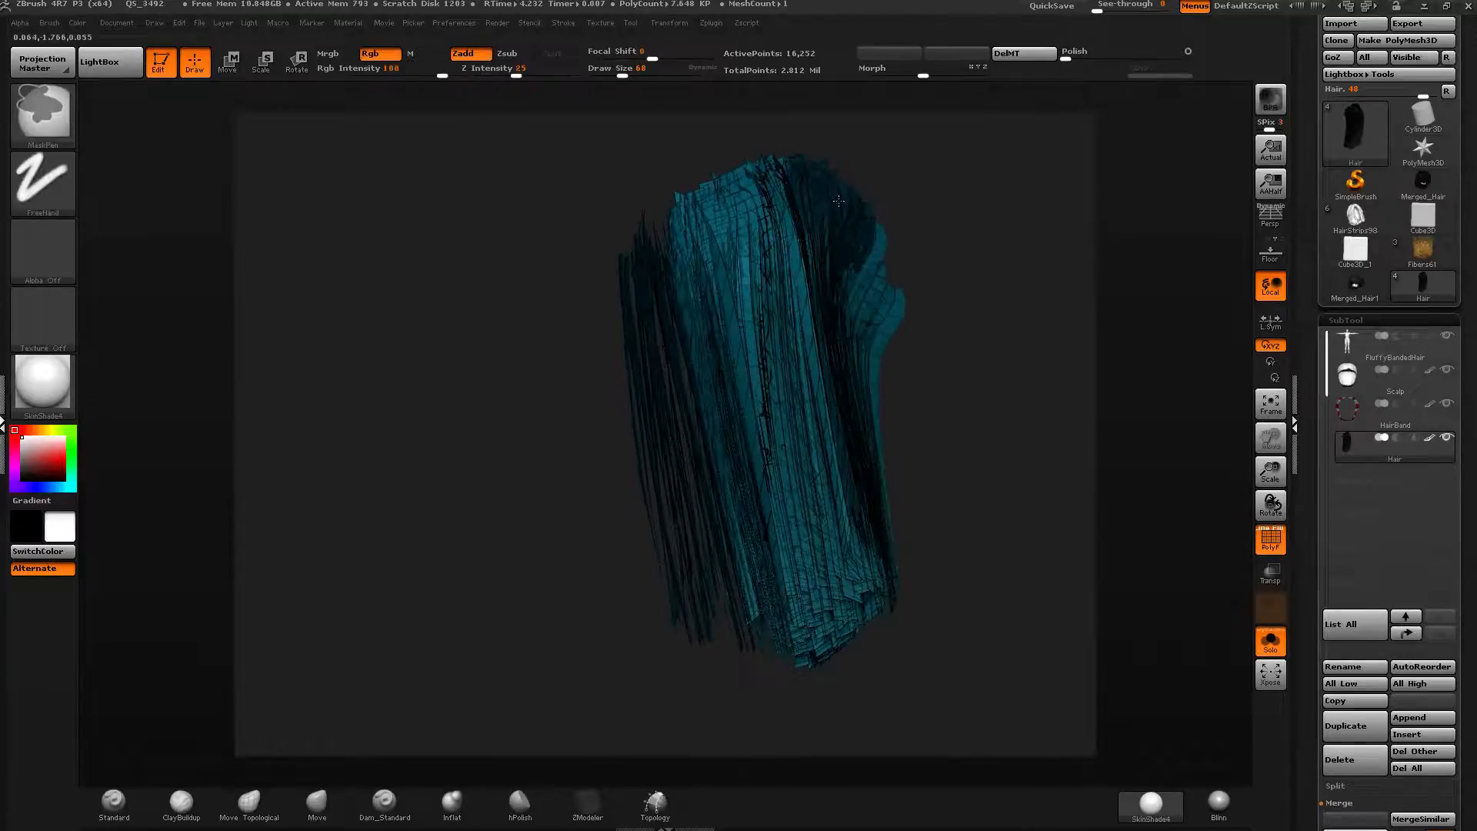
mouse_move(704, 158)
left_mouse_down()
mouse_move(719, 163)
mouse_move(704, 206)
left_mouse_up()
mouse_move(716, 152)
left_mouse_down()
mouse_move(962, 169)
mouse_move(927, 183)
left_mouse_up()
mouse_move(648, 232)
left_mouse_down("ctrl")
mouse_move(658, 608)
mouse_move(647, 284)
mouse_move(751, 228)
mouse_move(641, 223)
left_mouse_up("ctrl")
left_click_drag(877, 331, 851, 318)
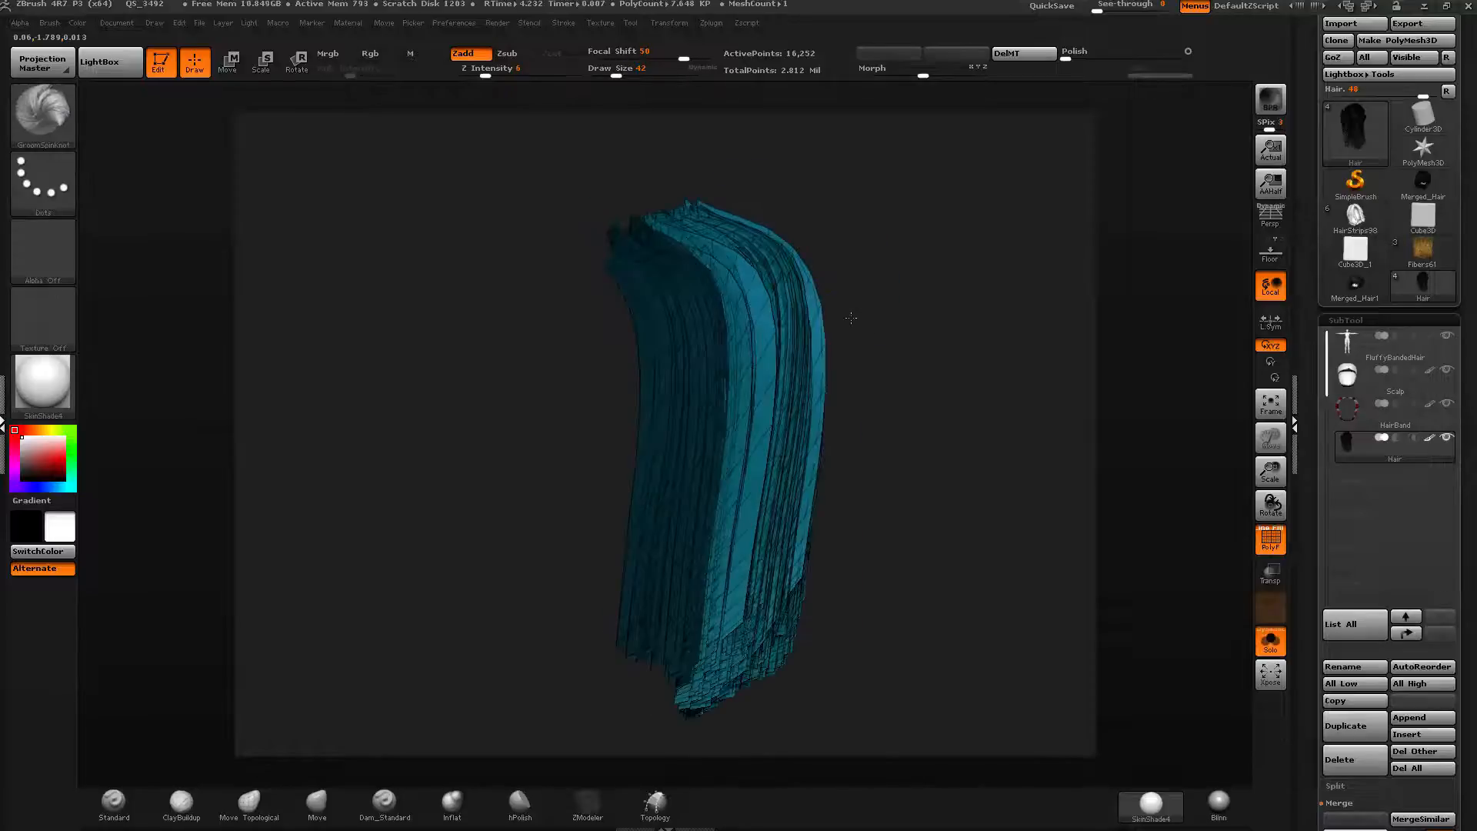
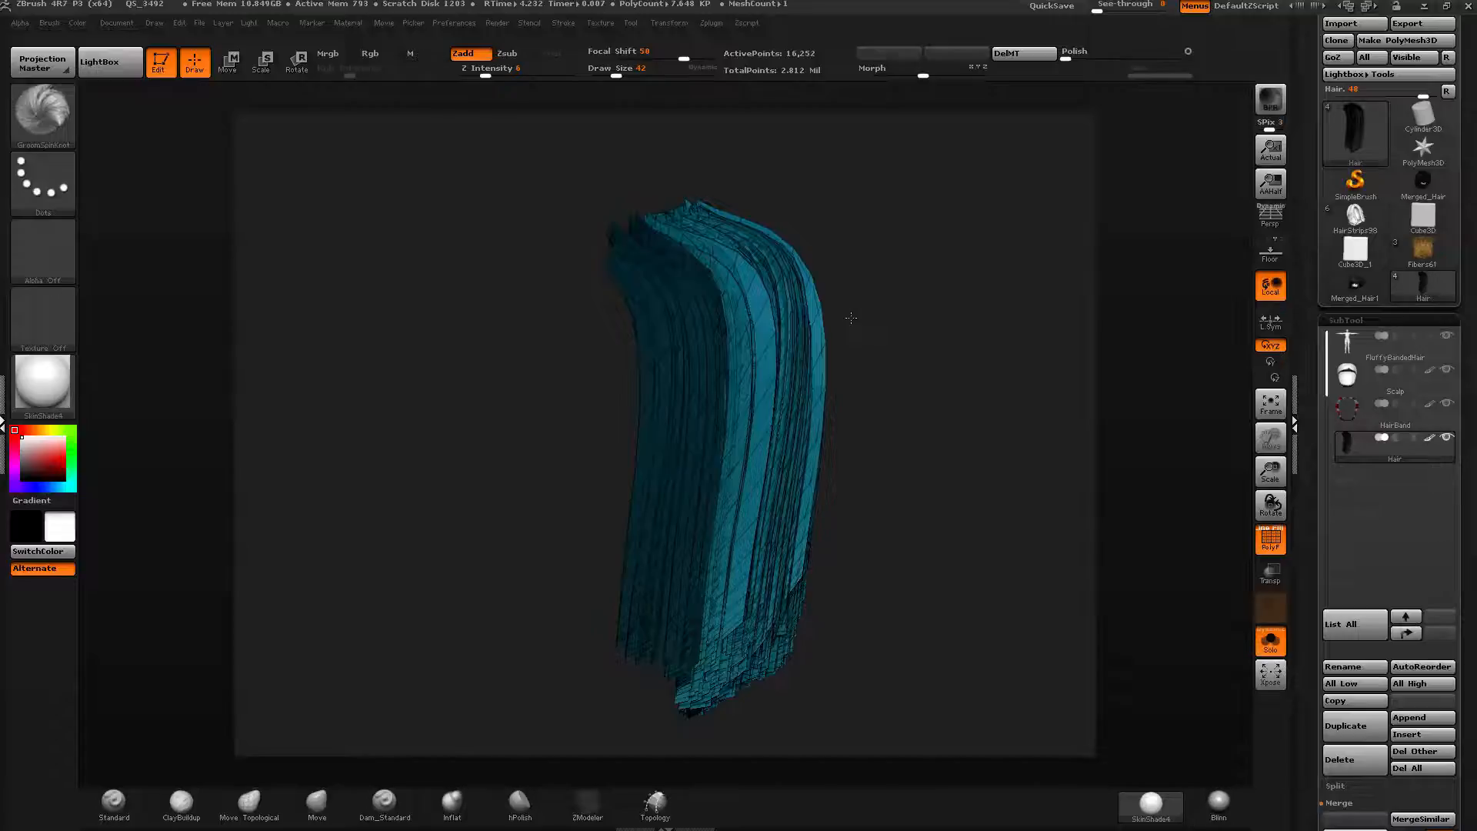
Create a polygroup from the masked portion of the blue side strands.
left_click_drag(851, 318, 771, 317)
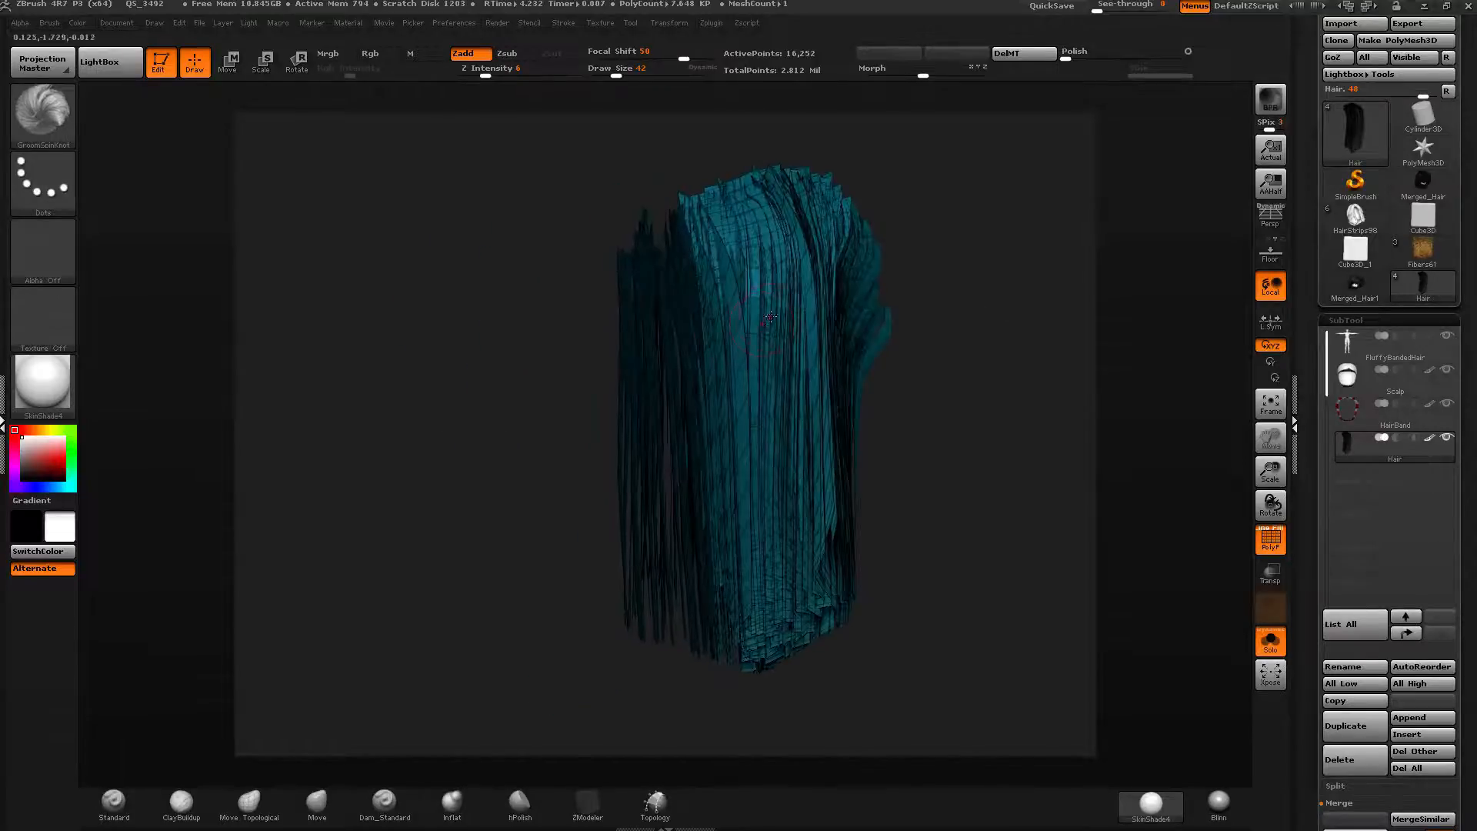
key("ctrl")
left_click_drag(1305, 559, 1318, 351)
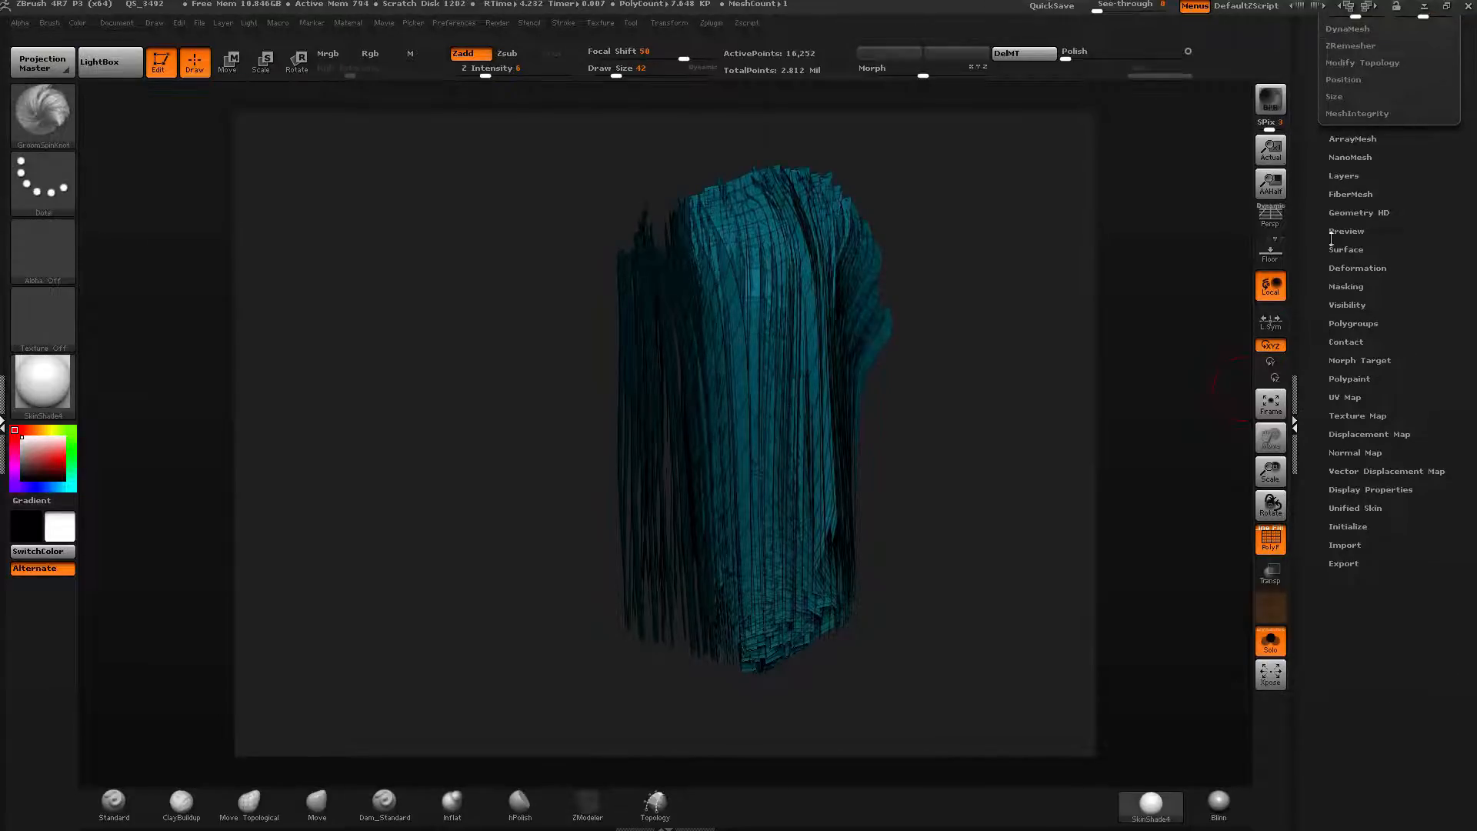
left_click(1343, 324)
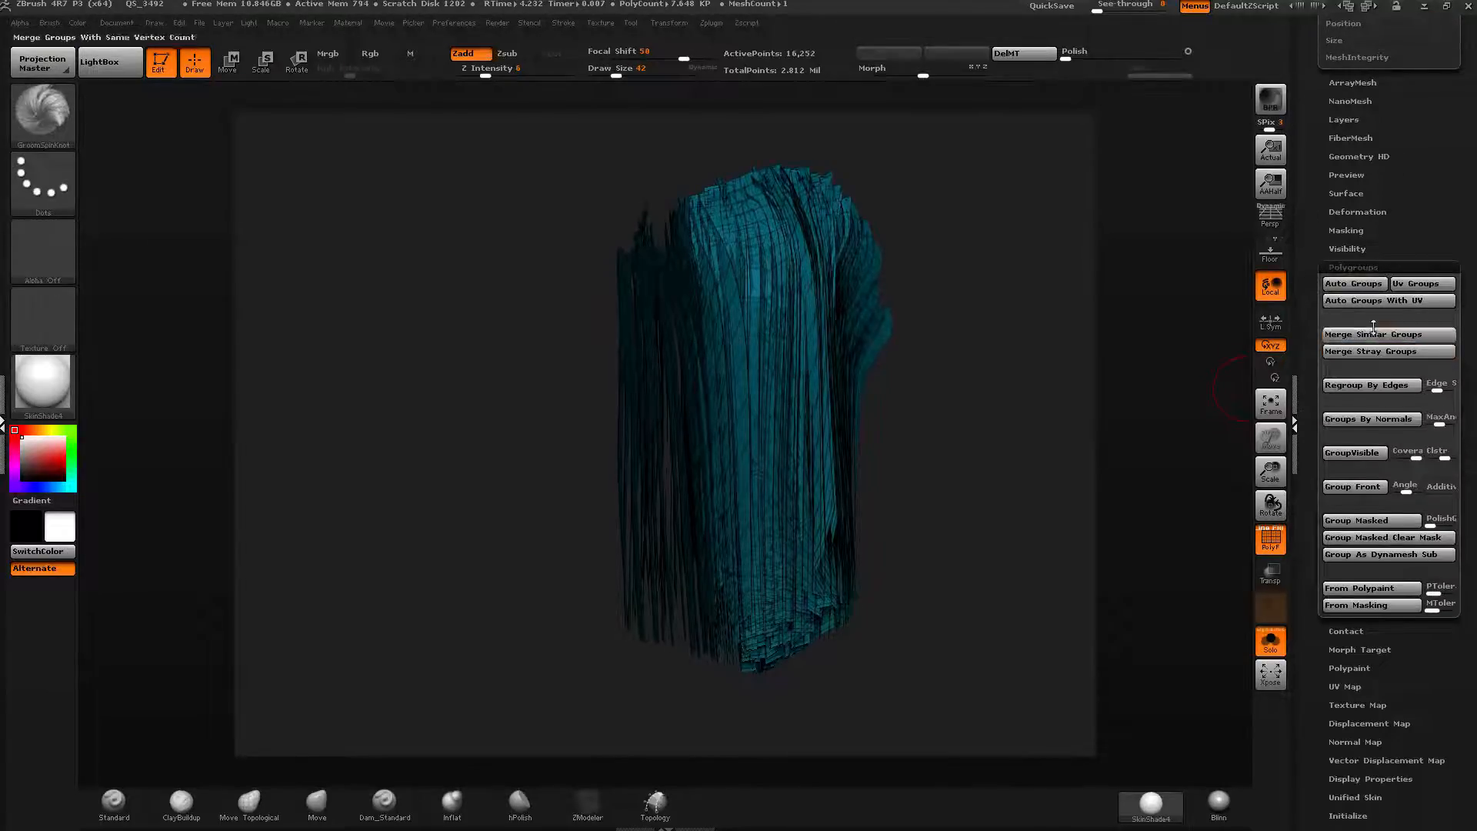
left_click(1363, 607)
Split the side strands into separate polygroups with Auto Groups.
left_click_drag(1000, 420, 1305, 265)
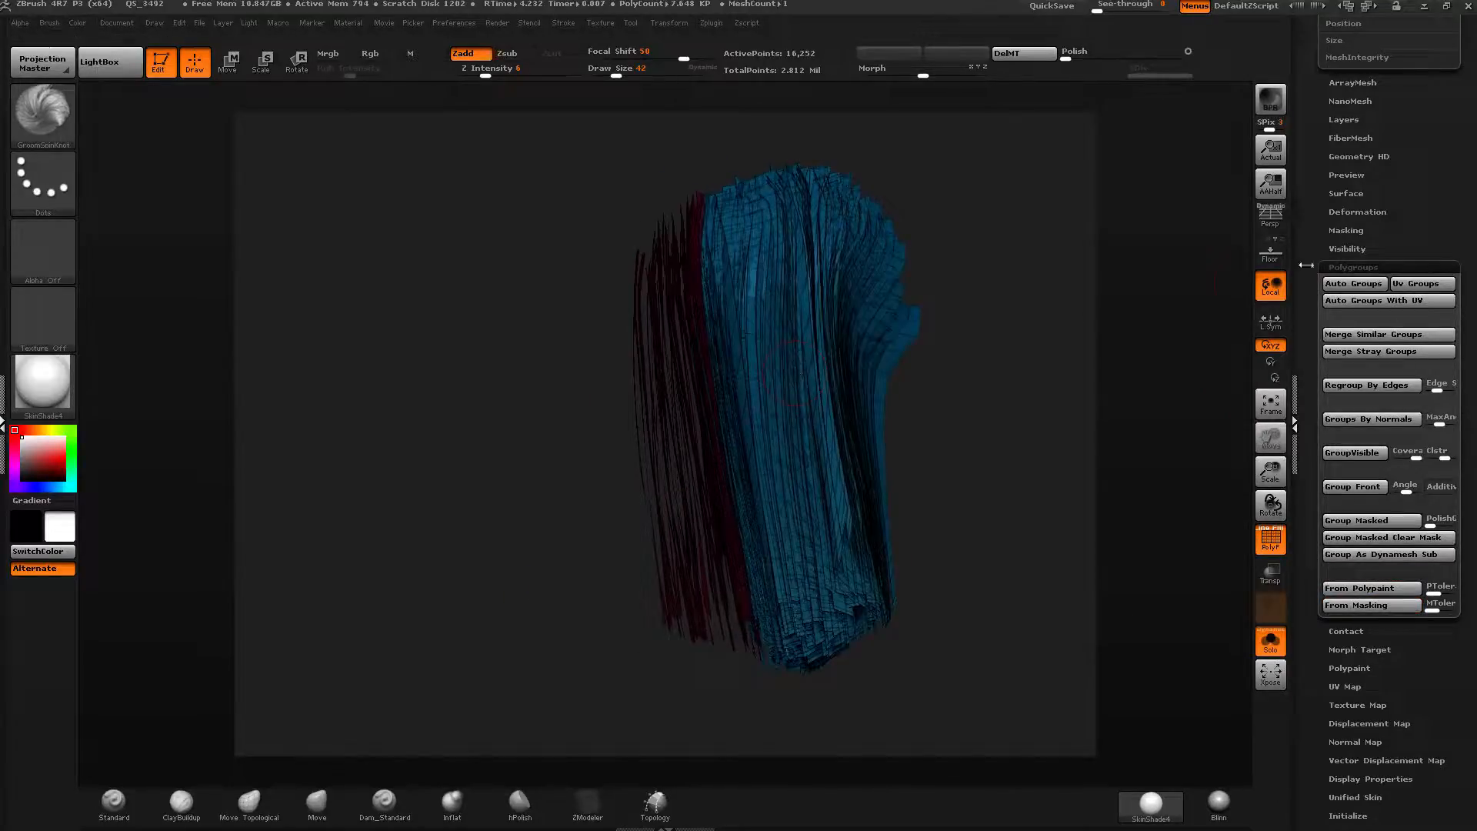
left_click_drag(964, 352, 972, 353)
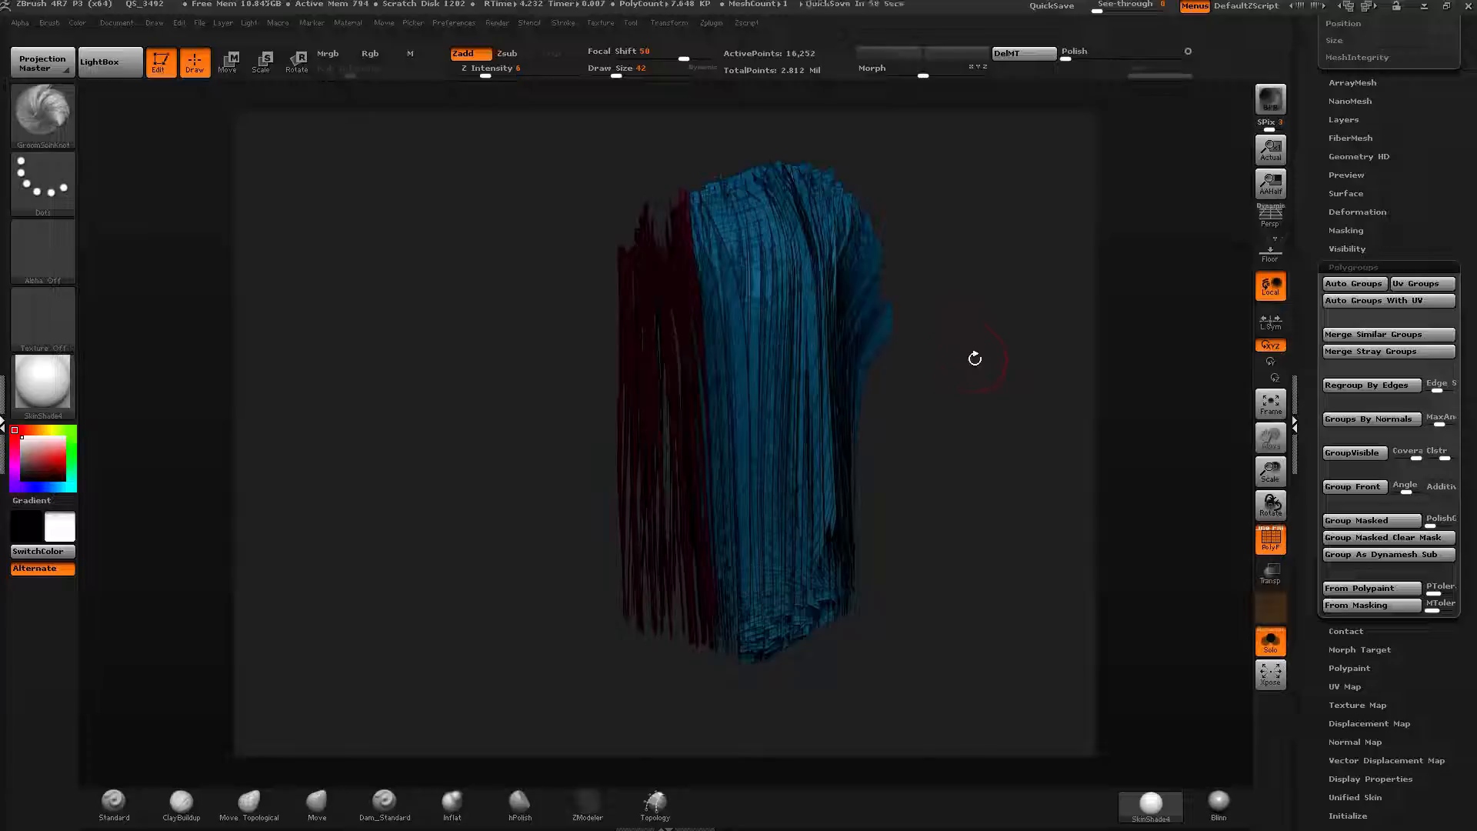
left_click_drag(1018, 470, 1035, 467)
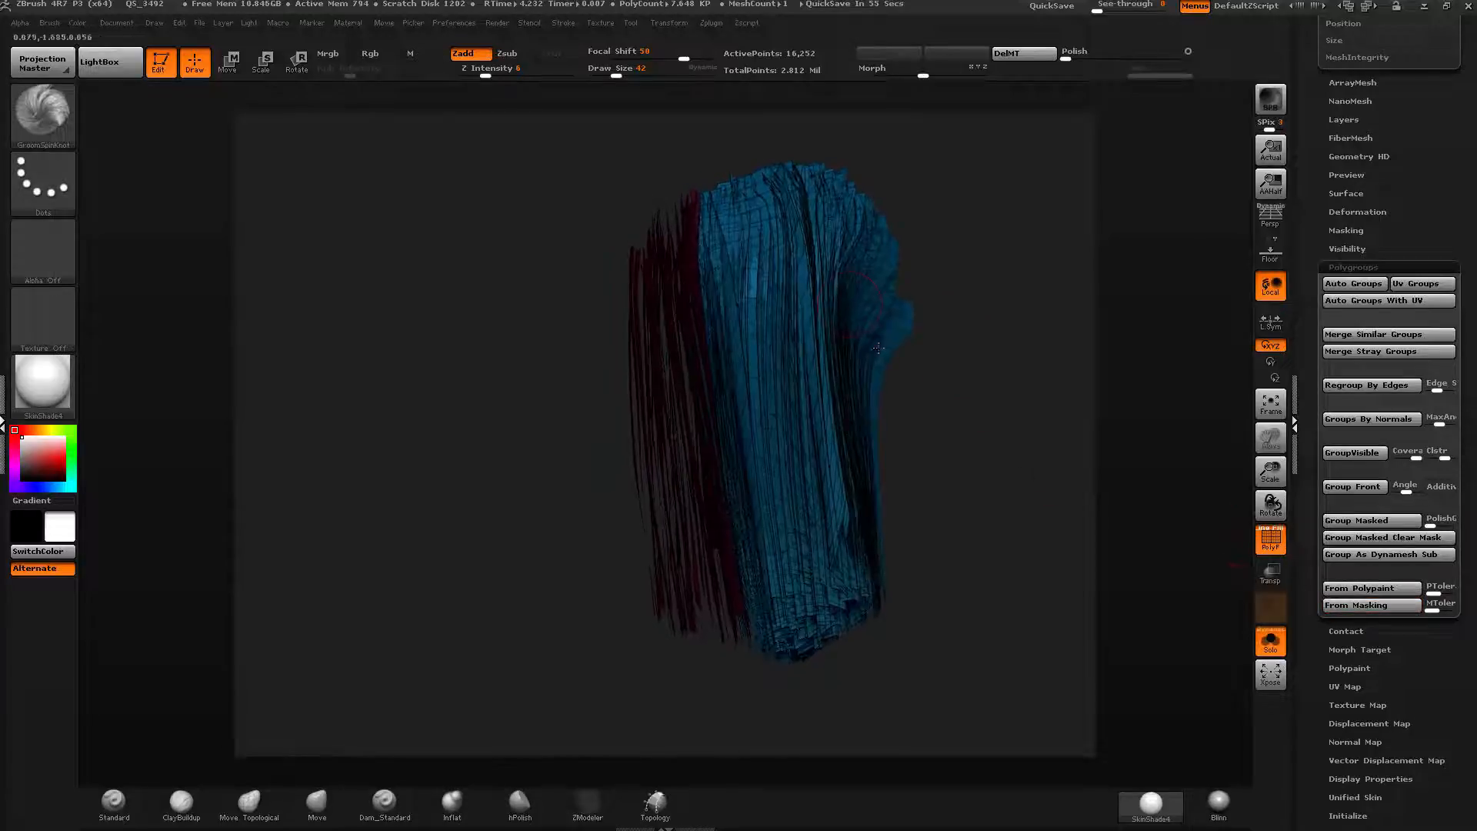
left_click_drag(874, 287, 892, 267, "ctrl")
key("ctrl")
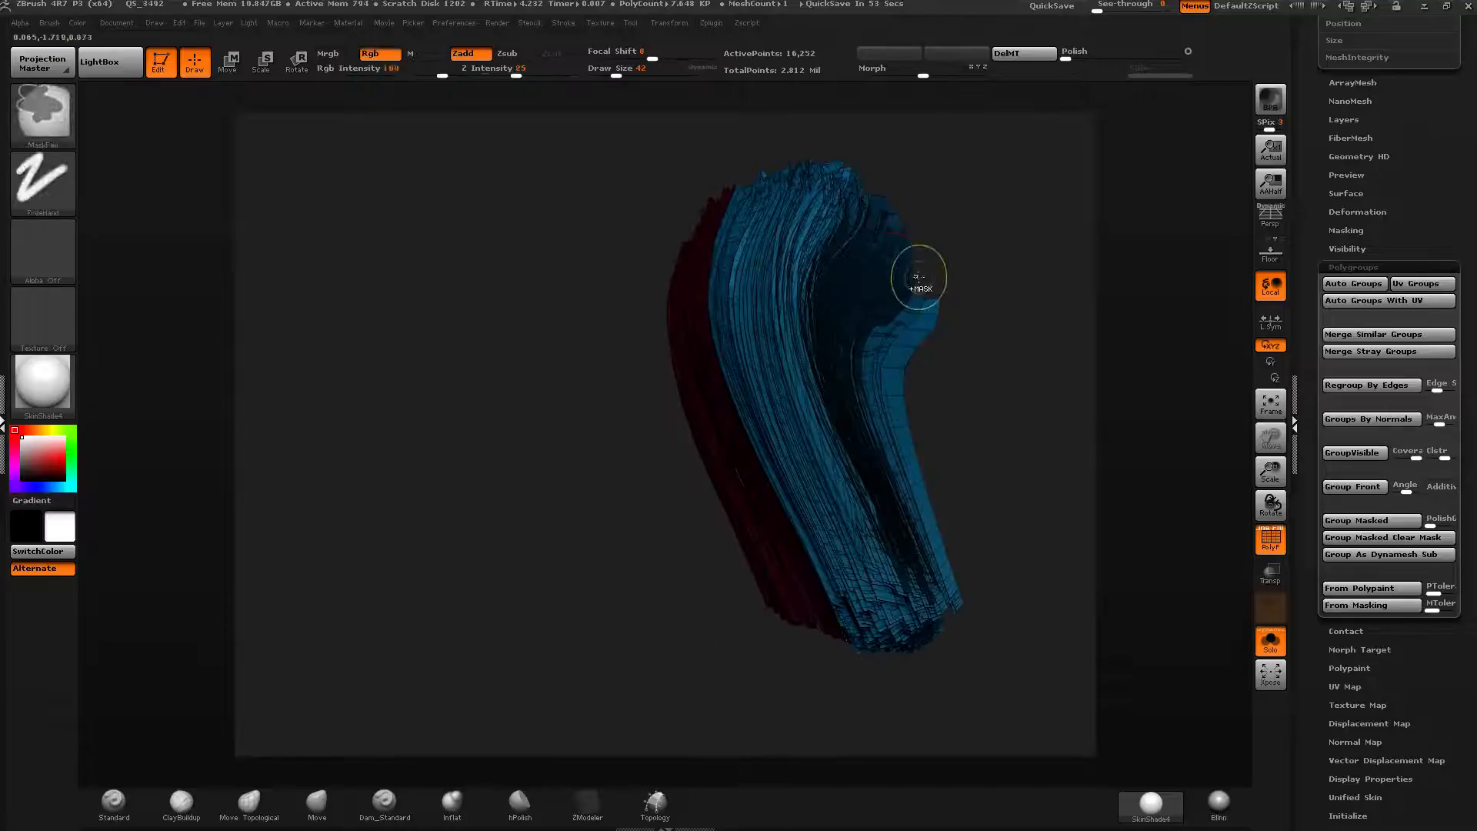
left_click(977, 250, "ctrl")
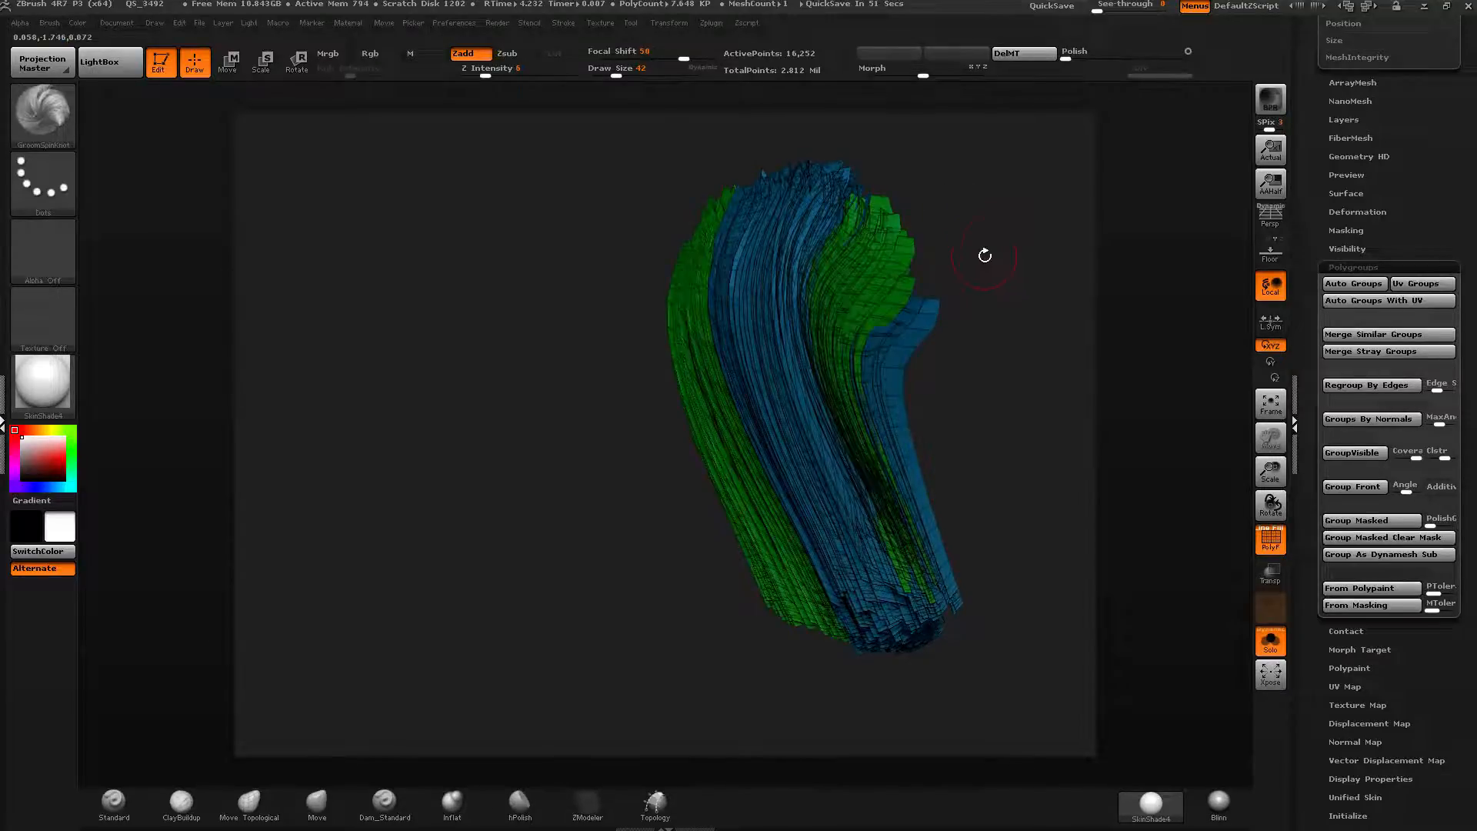
left_click_drag(983, 251, 1005, 227)
right_click_drag(701, 287, 699, 375)
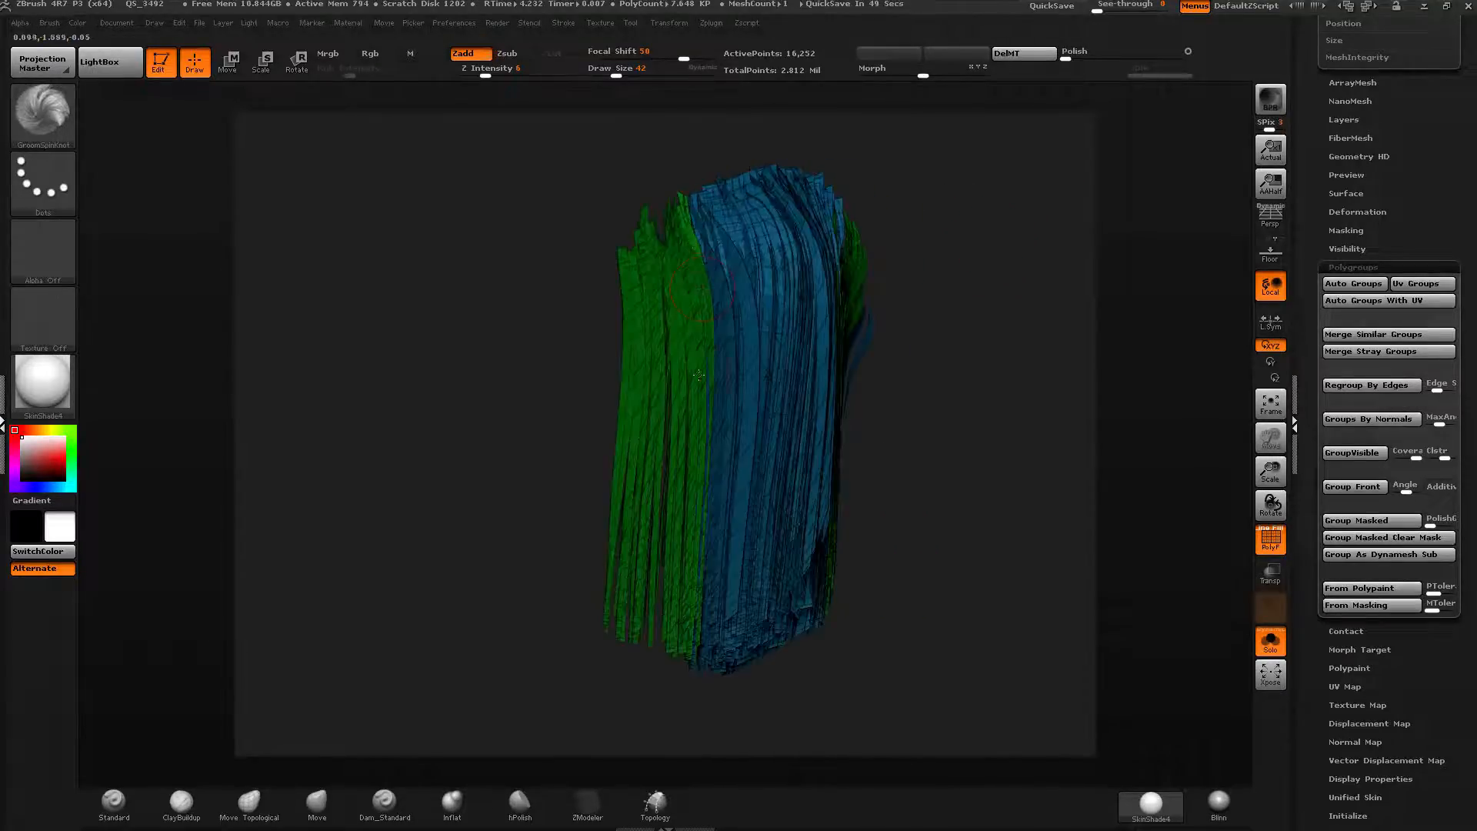
left_click_drag(956, 414, 1228, 288)
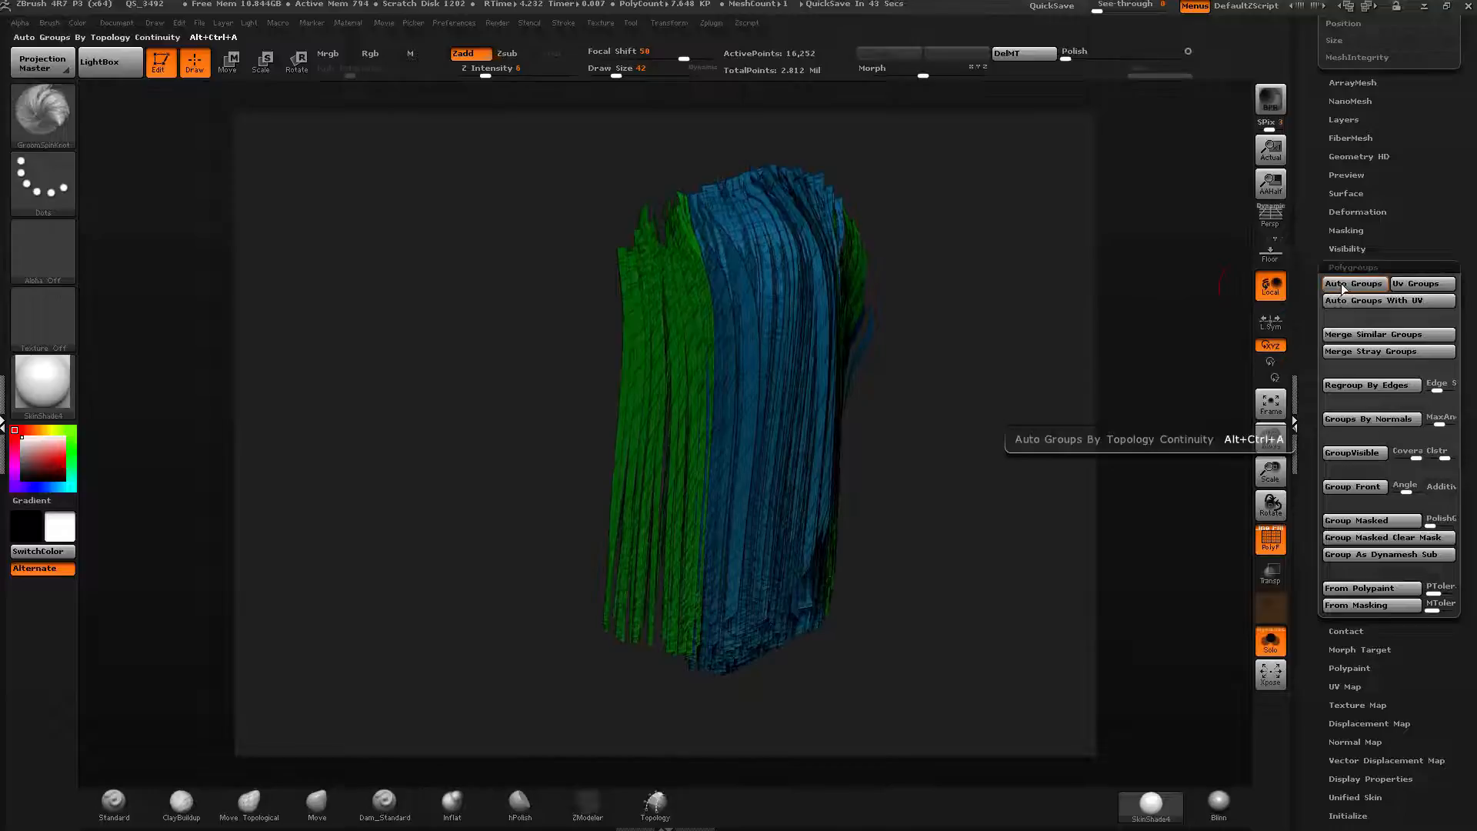
left_click(1354, 284)
Mask the outermost side strands, turn them into one polygroup, and hide it.
left_click_drag(1088, 372, 1087, 323)
left_click_drag(1002, 308, 1083, 293)
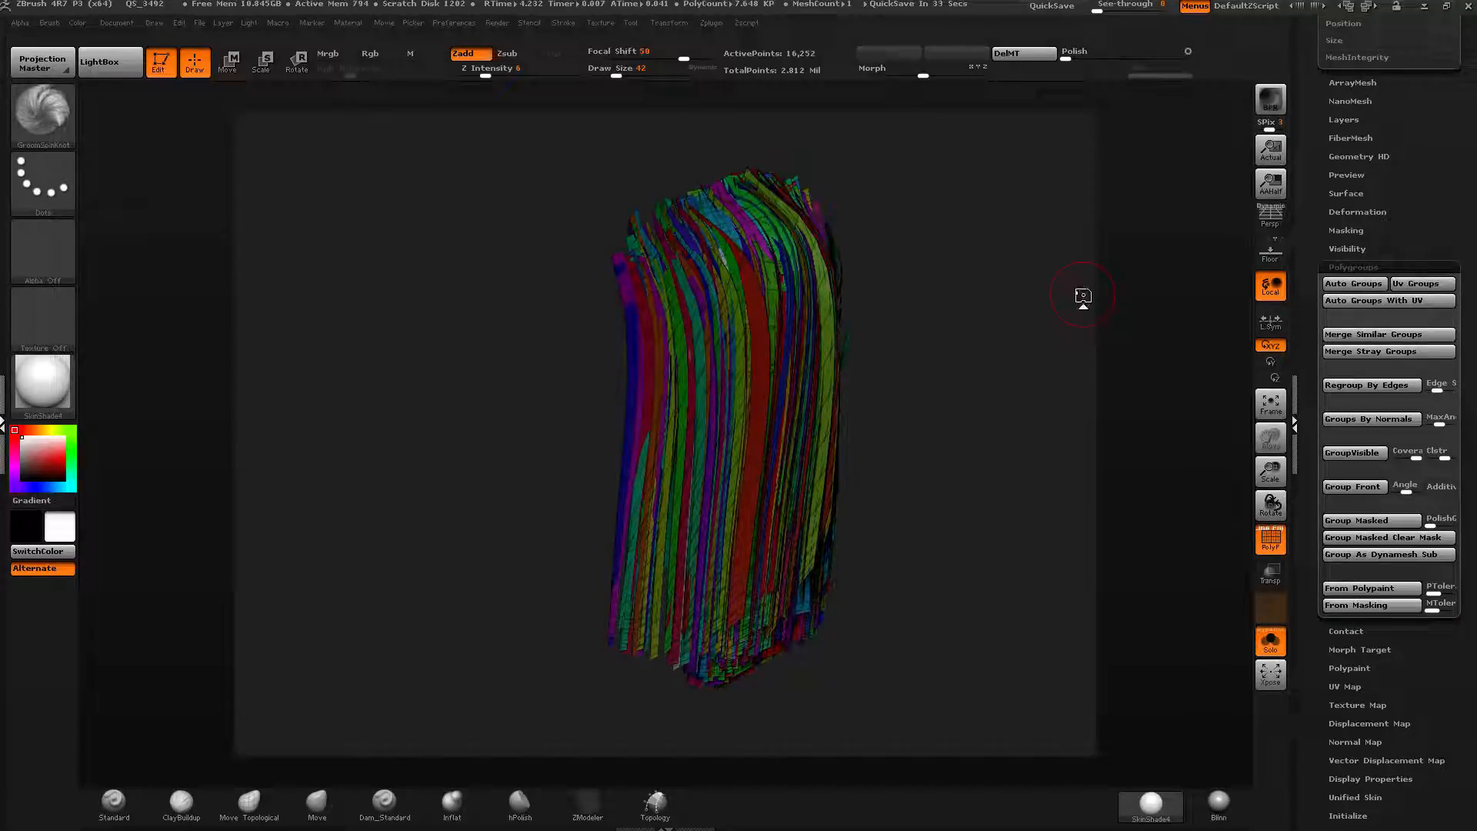
left_click_drag(1045, 229, 1000, 241)
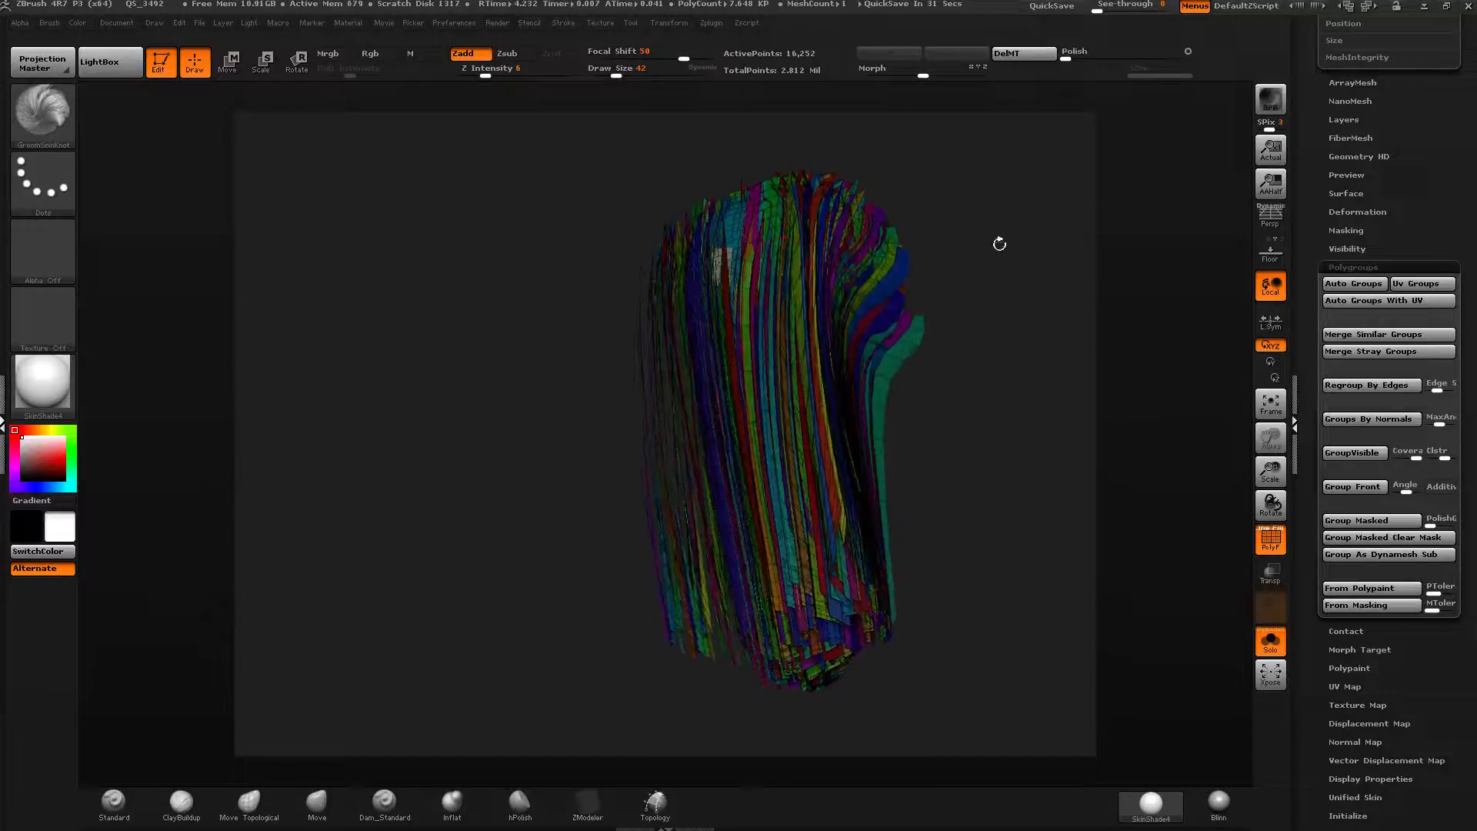
right_click_drag(689, 245, 735, 252)
left_click_drag(664, 290, 650, 291, "ctrl")
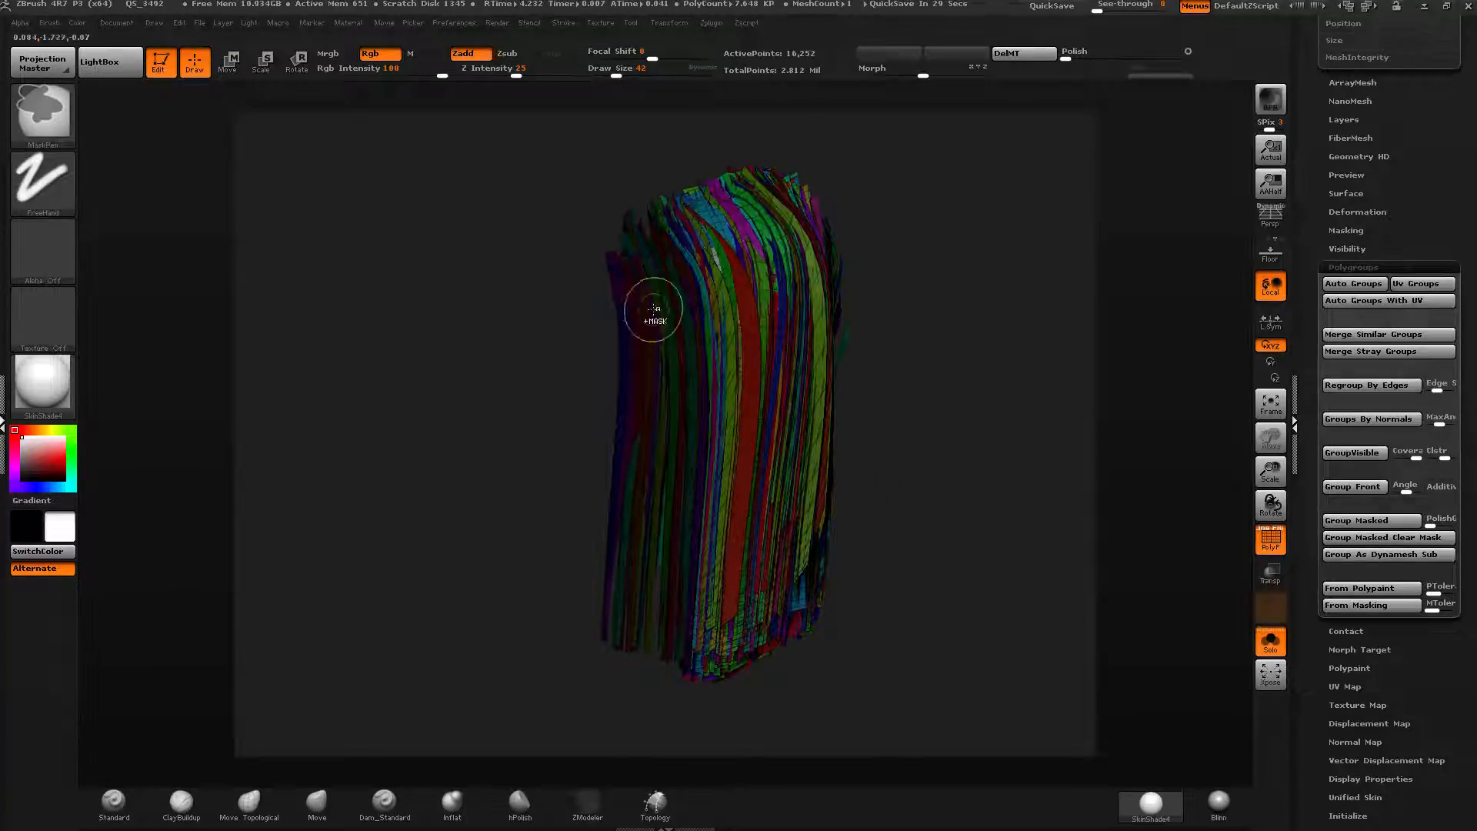
key("ctrl+w")
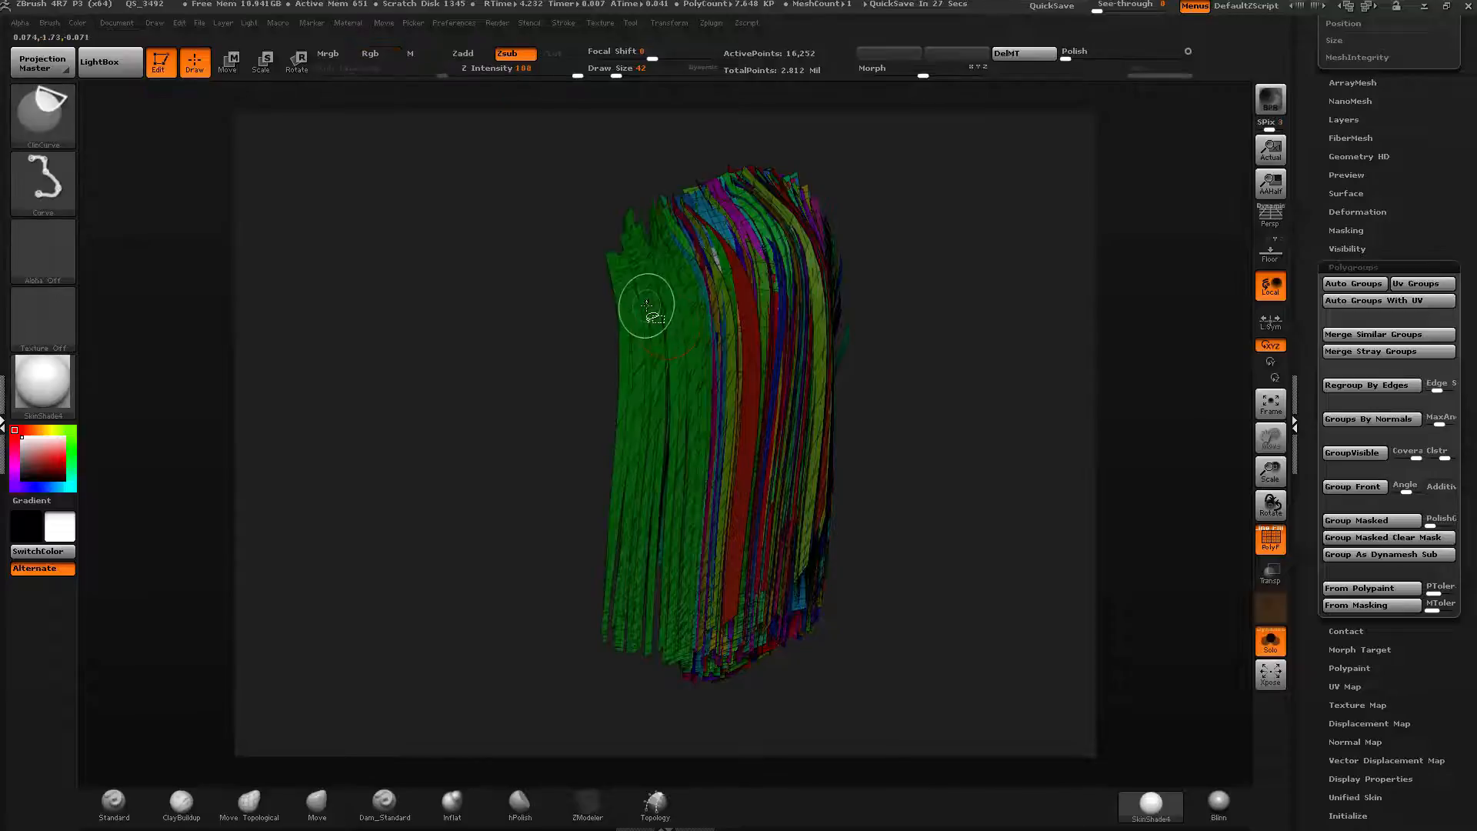
left_click(646, 306, "ctrl+alt+shift")
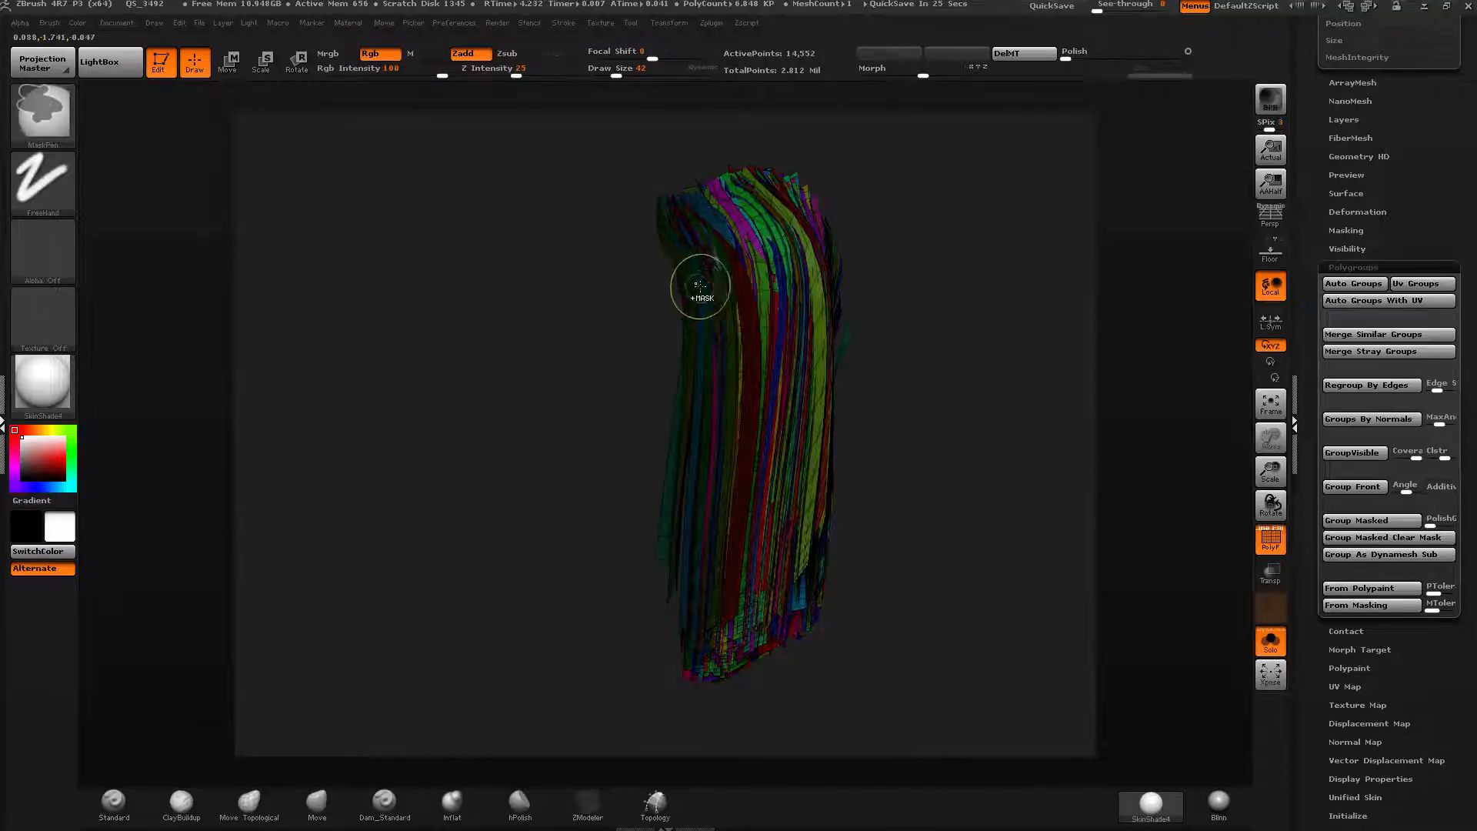
Mask the next outer strand layer, make it a polygroup, and hide it.
left_click(699, 257, "ctrl+alt+shift")
left_click_drag(698, 257, 714, 304)
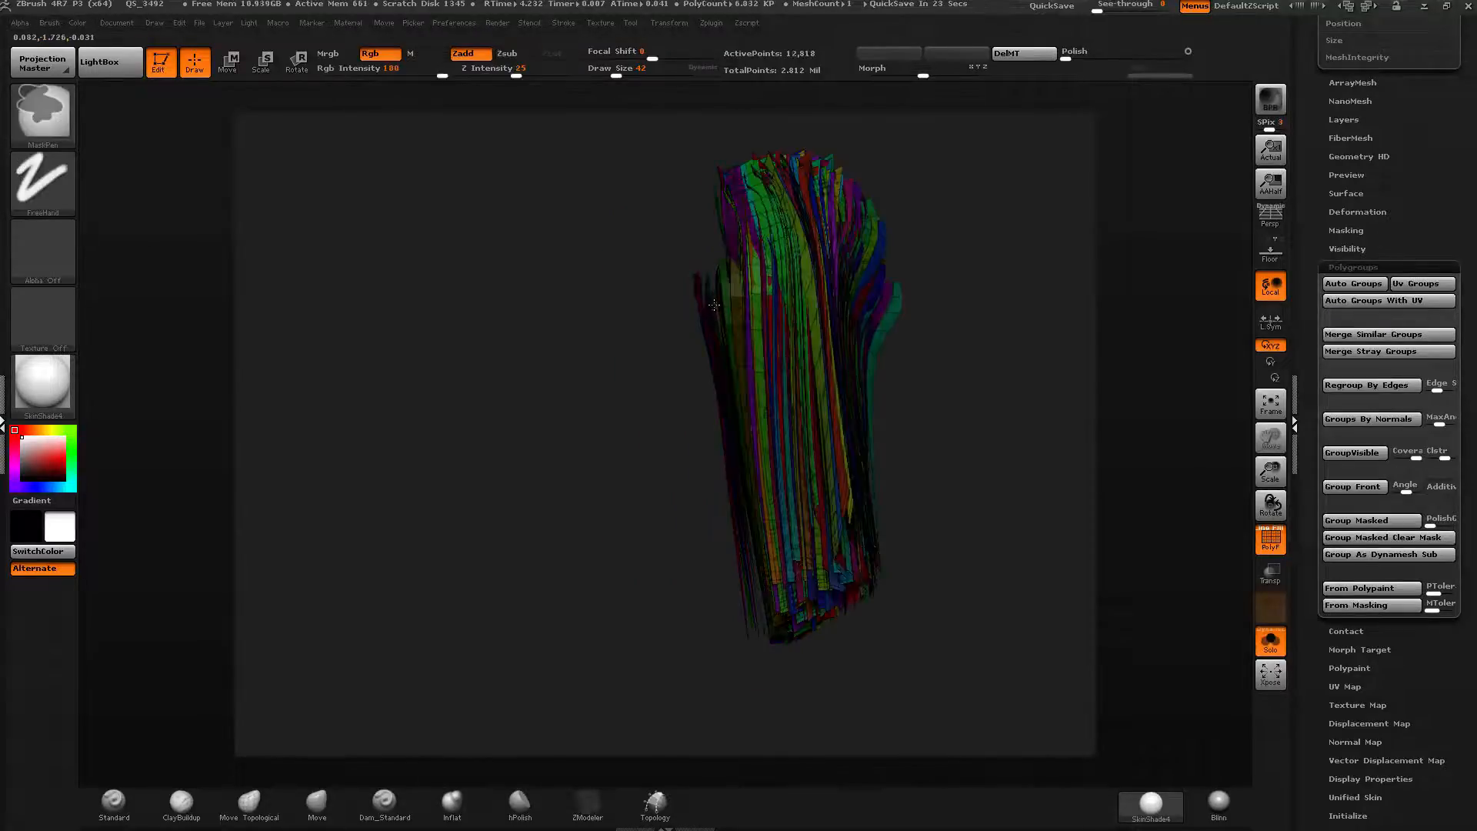
left_click(737, 225, "ctrl+alt+shift")
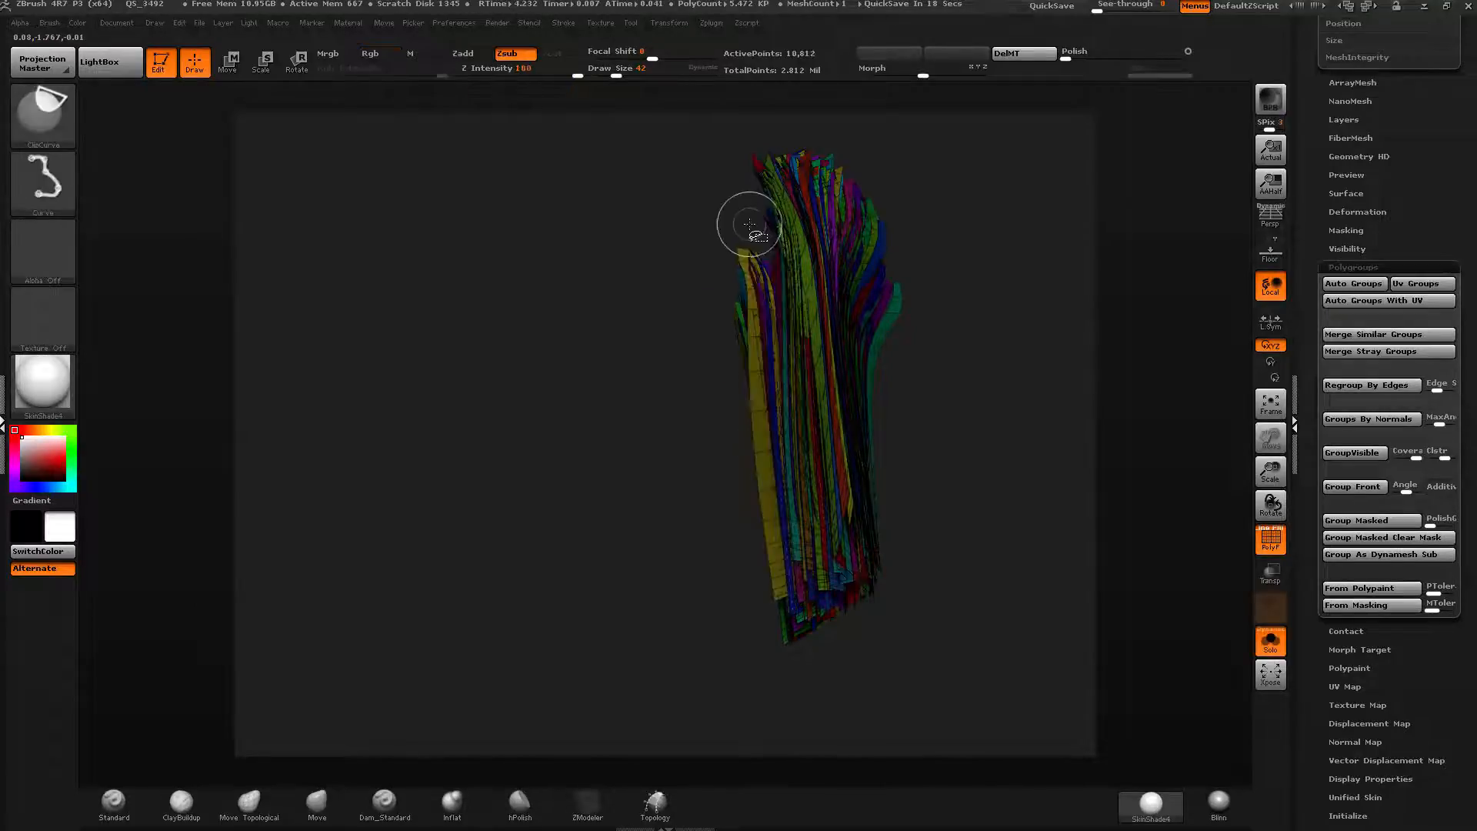
left_click(784, 225, "ctrl+alt+shift")
right_click_drag(784, 224, 758, 261)
left_click_drag(750, 284, 744, 306, "ctrl")
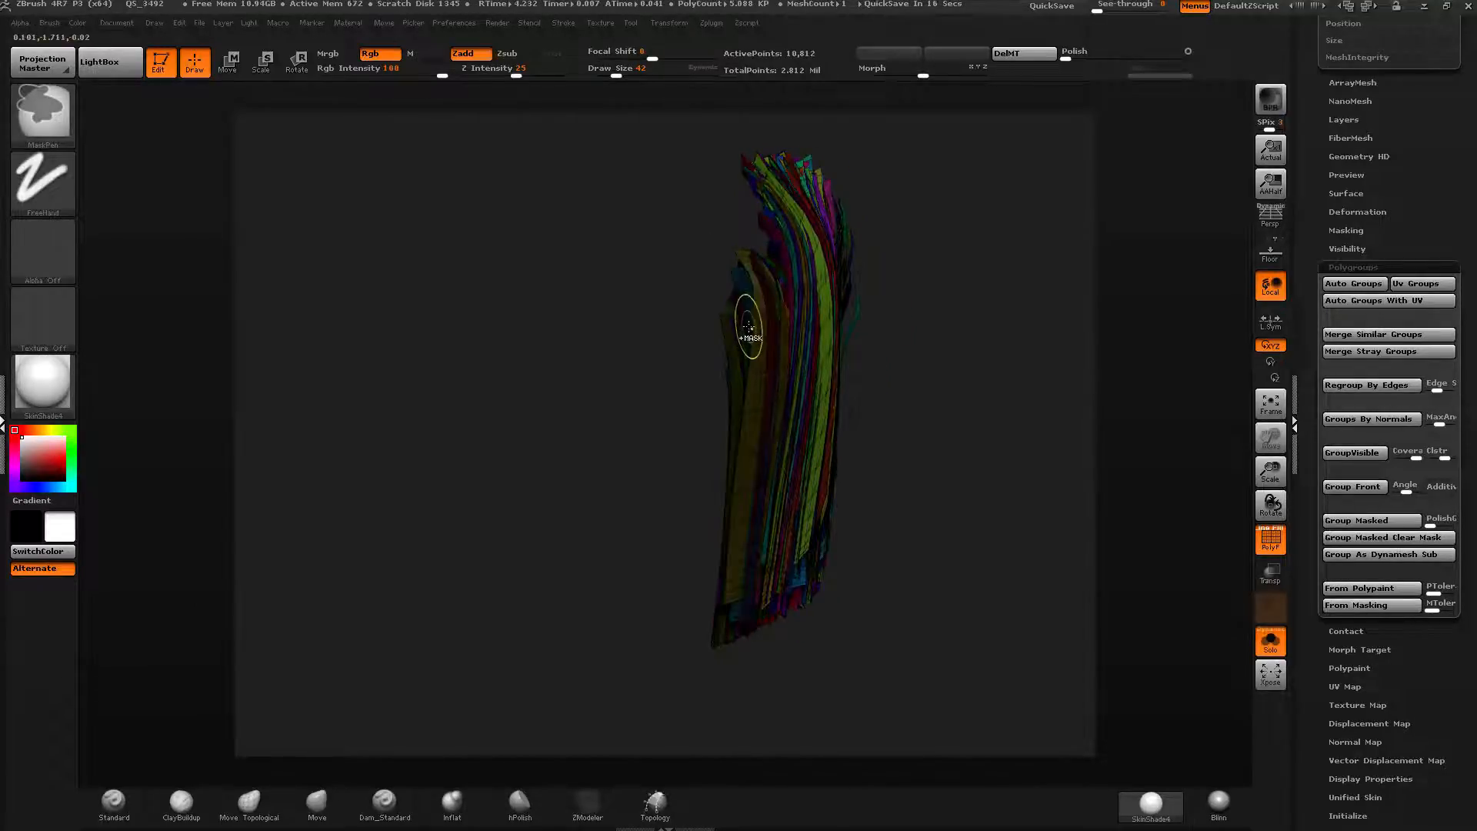
key("ctrl+w")
left_click(747, 303, "ctrl+alt+shift")
Group another masked layer of strands and hide it to reach the inner strands.
right_click_drag(742, 260, 758, 271)
left_click_drag(755, 300, 767, 329, "ctrl")
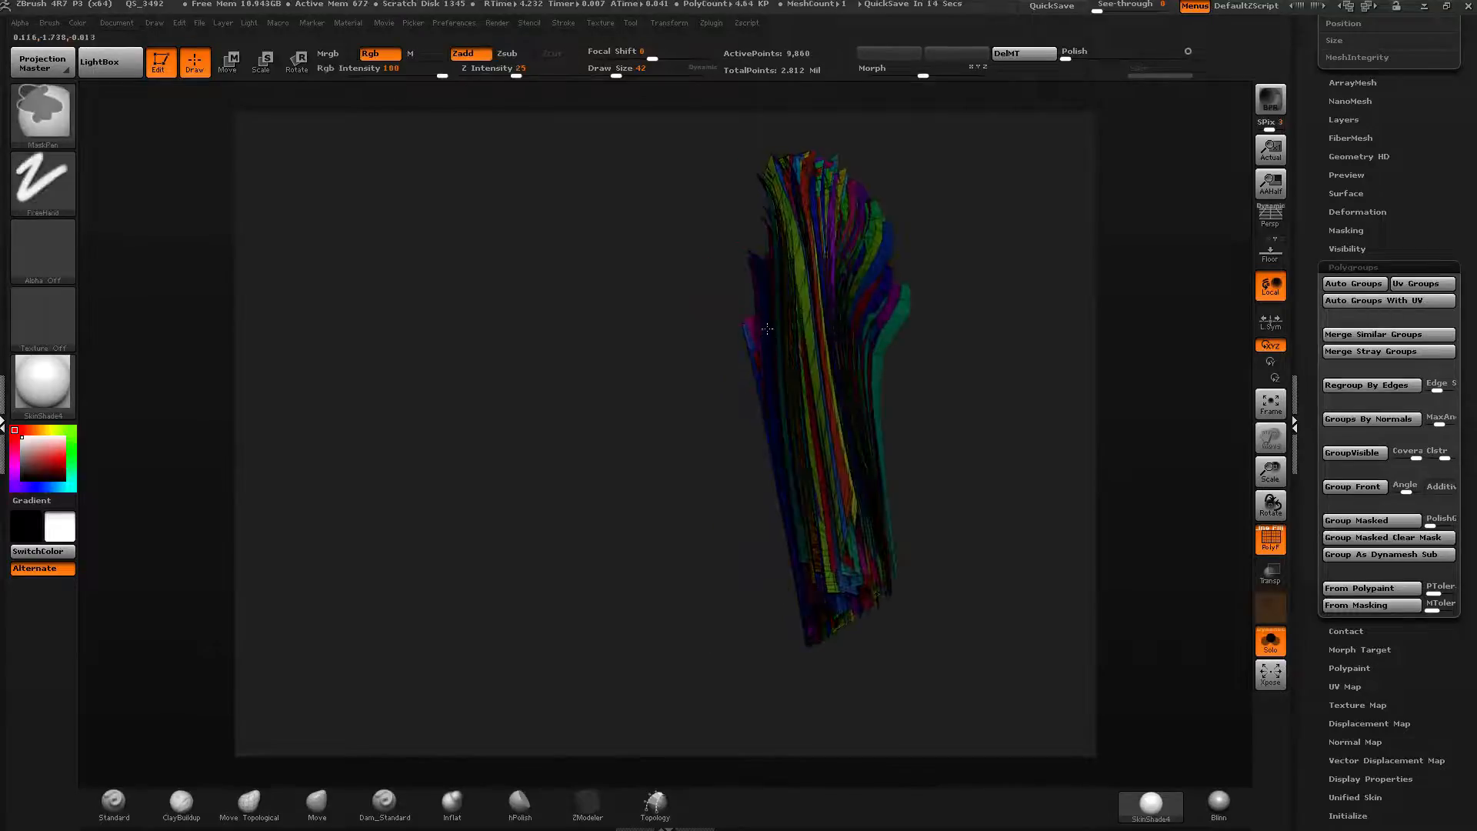
right_click_drag(768, 328, 731, 304)
left_click_drag(731, 304, 696, 333, "ctrl")
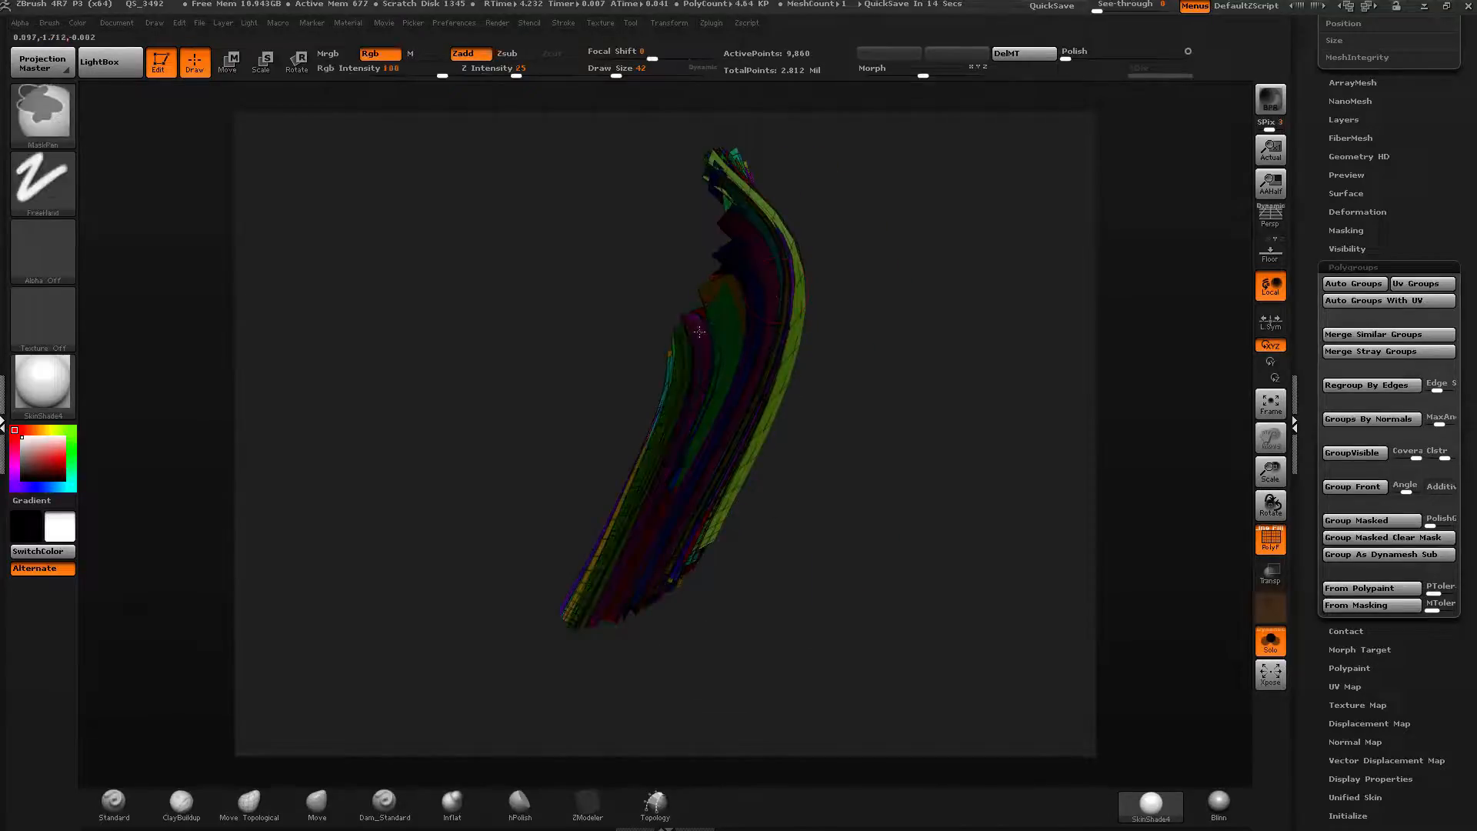
key("ctrl+w")
left_click(727, 301, "ctrl+alt+shift")
Mask and group the following strand layer and hide it as well.
right_click_drag(727, 301, 708, 315)
left_click_drag(709, 316, 708, 329, "ctrl")
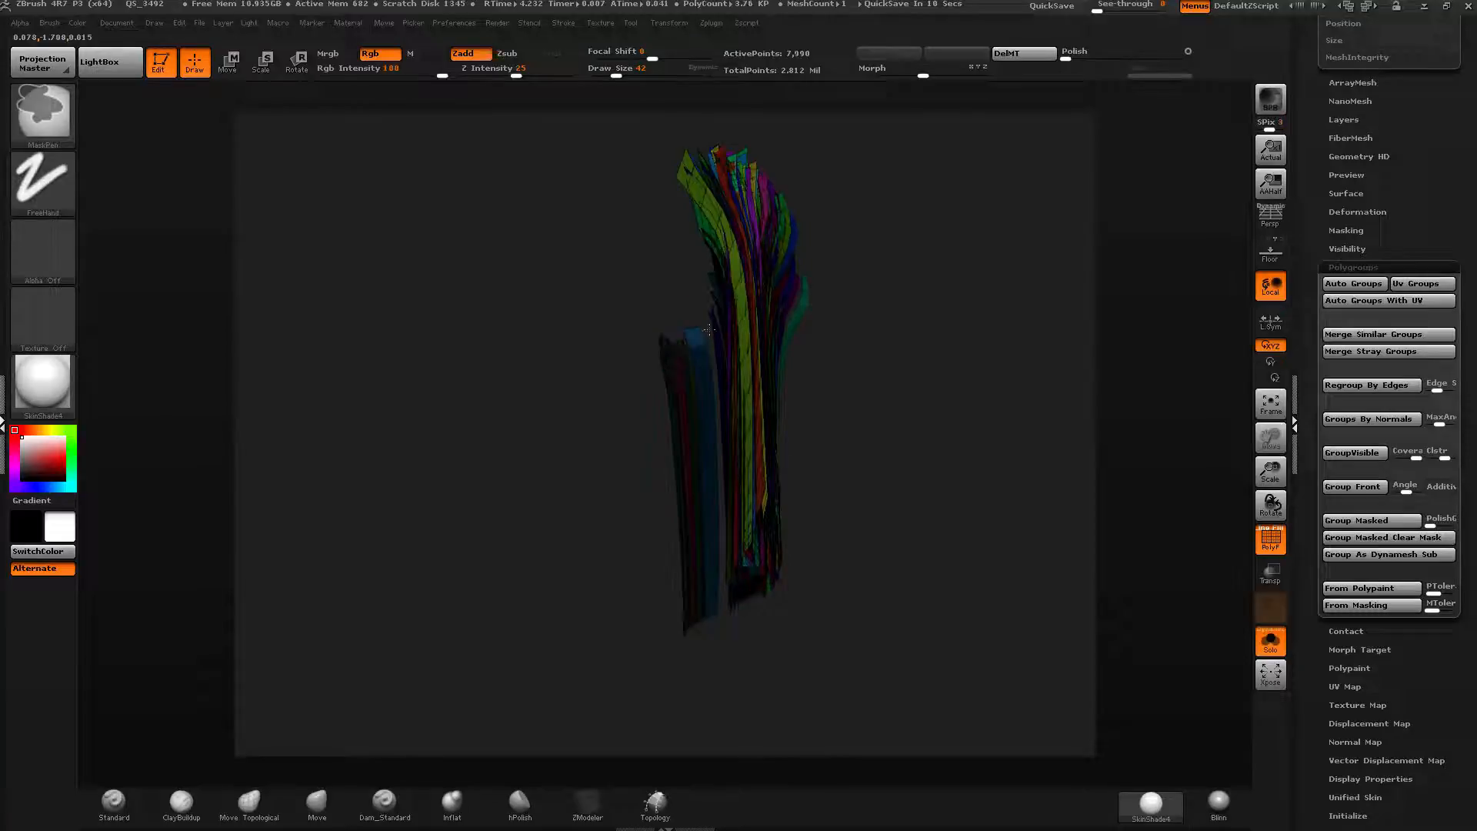
mouse_move(709, 329)
right_mouse_down()
mouse_move(715, 290)
mouse_move(707, 317)
right_mouse_up()
key("ctrl+w")
left_click(728, 300, "ctrl+alt+shift")
Regroup another masked set of inner strands and hide them.
left_click_drag(680, 368, 586, 622, "ctrl")
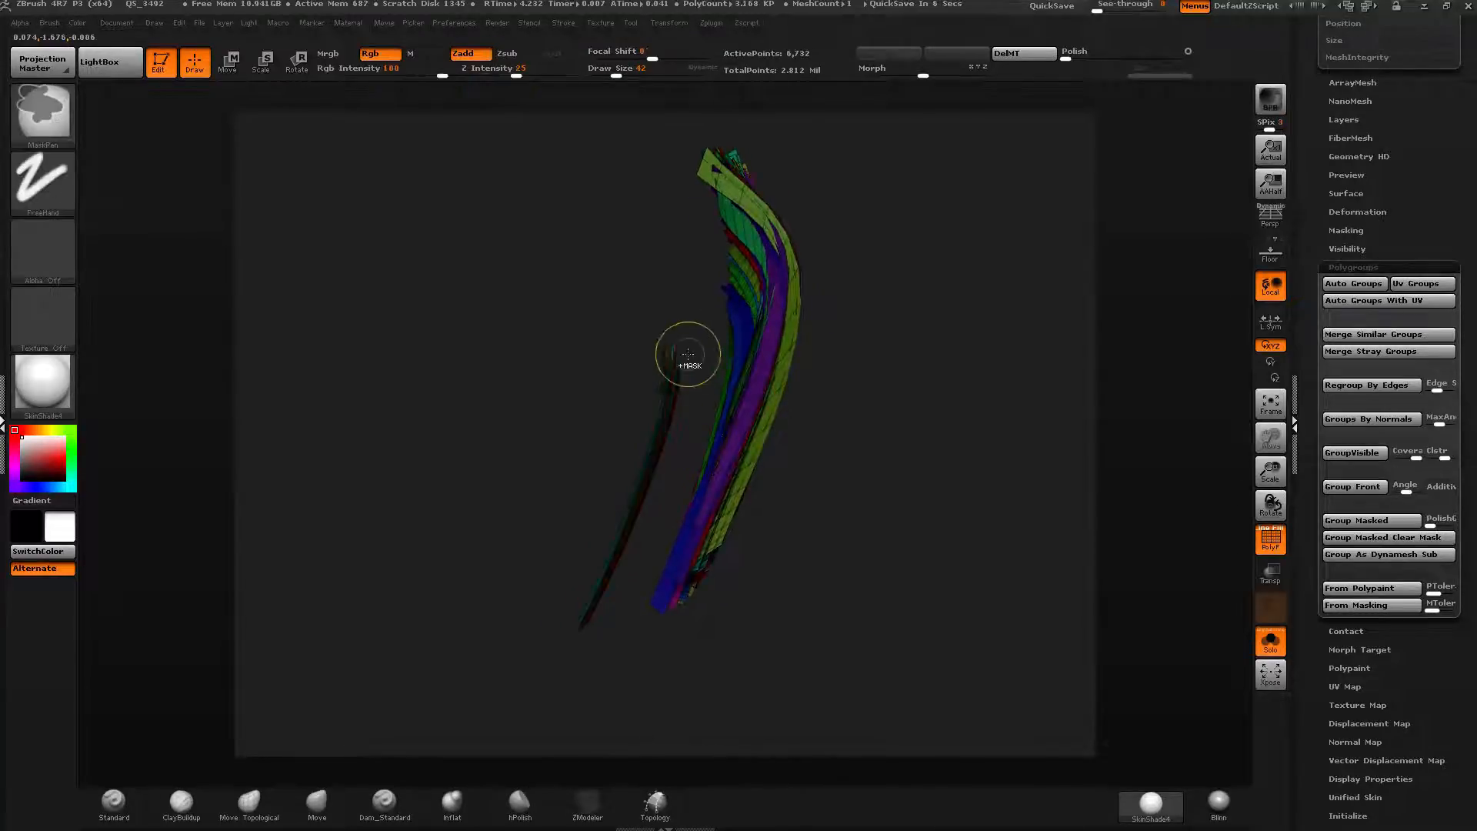
key("ctrl+w")
left_click(732, 264, "ctrl+alt+shift")
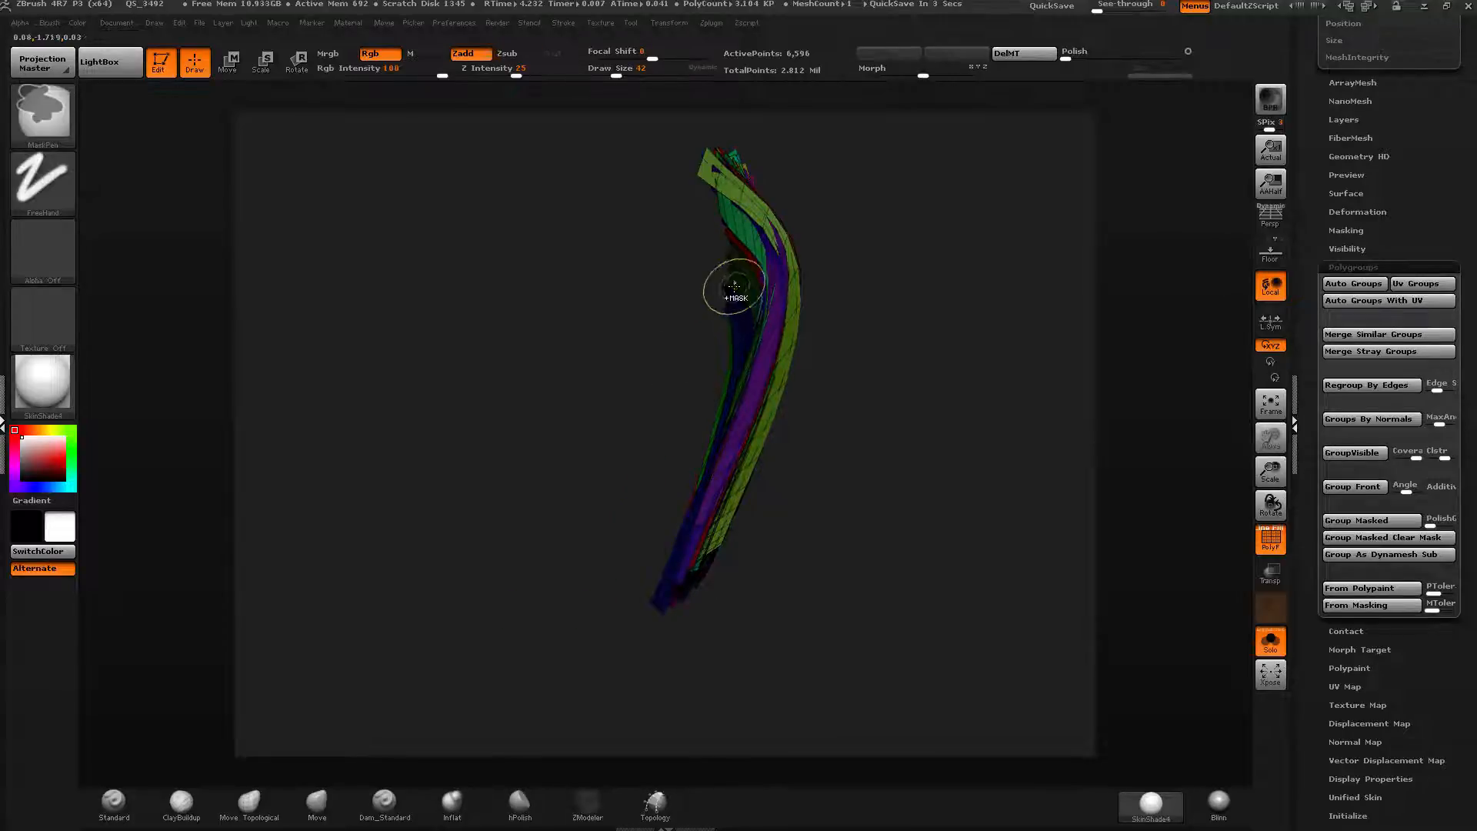
key("ctrl+w")
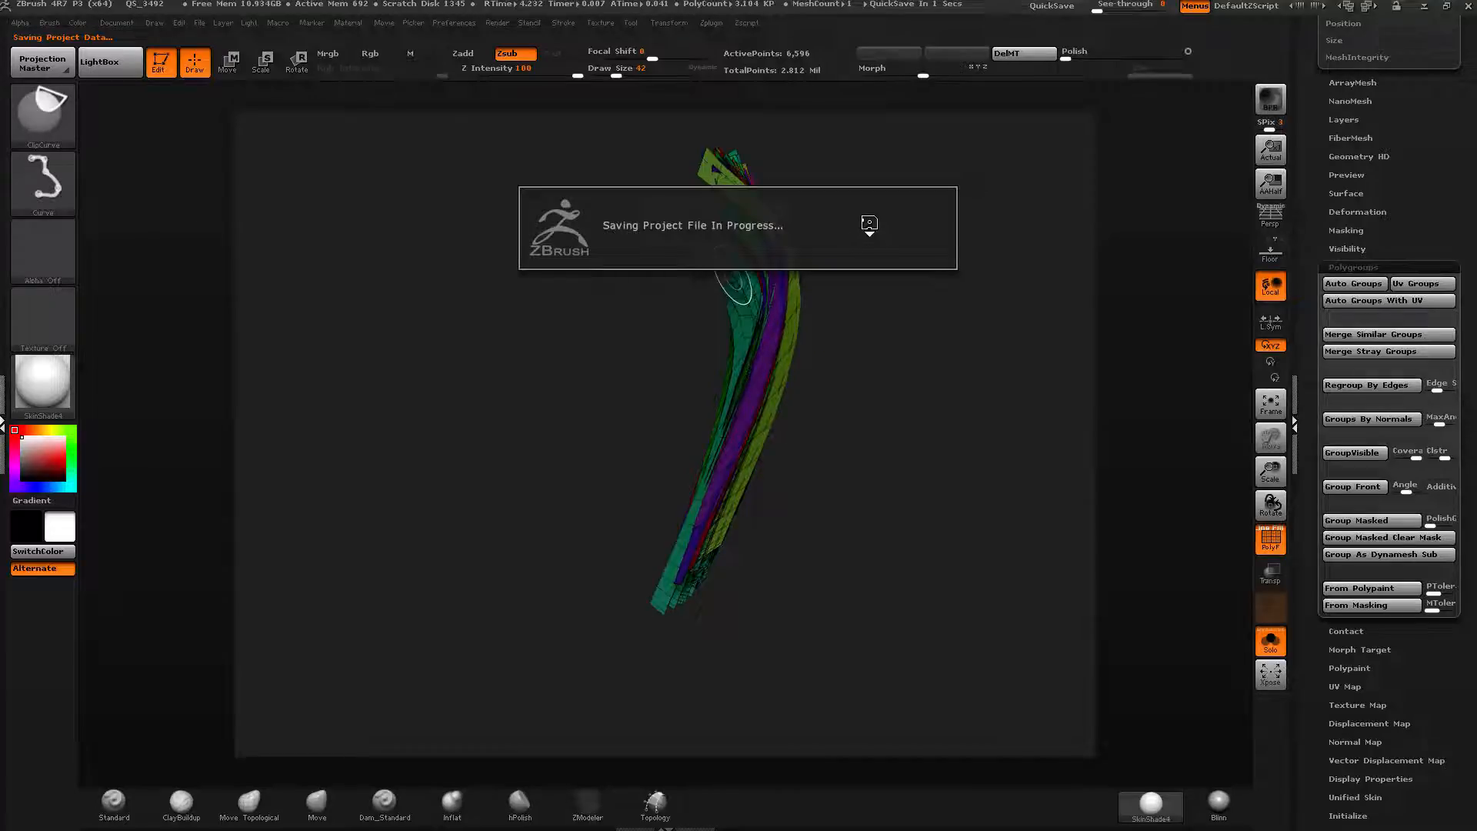
left_click_drag(869, 223, 845, 224)
left_click(748, 282, "ctrl+shift")
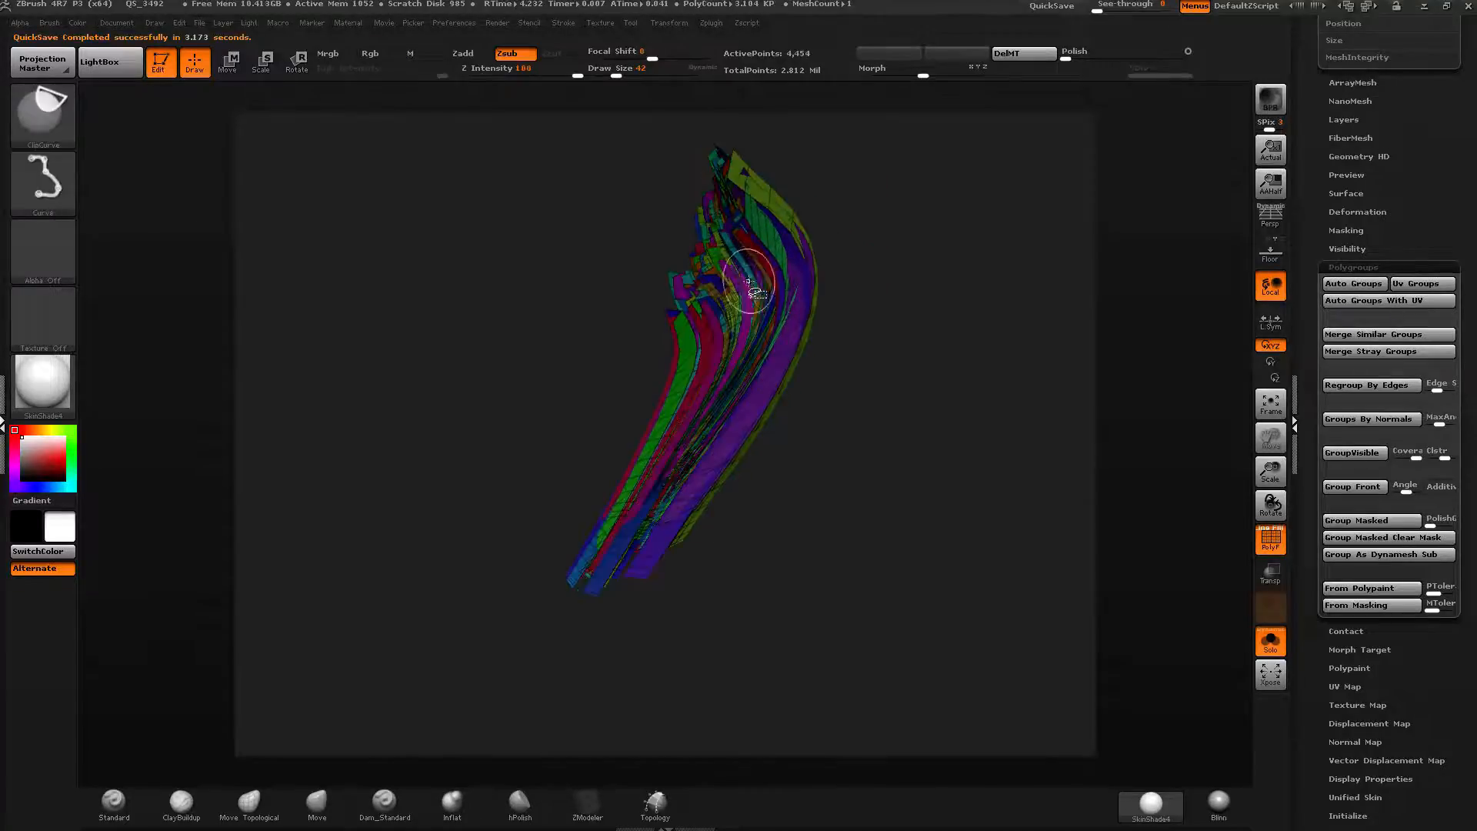
Mask the top ends of the remaining strands into a new polygroup and hide it.
left_click_drag(858, 281, 668, 266)
mouse_move(784, 169)
left_mouse_down("ctrl")
mouse_move(808, 186)
mouse_move(783, 192)
mouse_move(767, 242)
left_mouse_up("ctrl")
key("ctrl+w")
left_click(783, 179, "ctrl+shift")
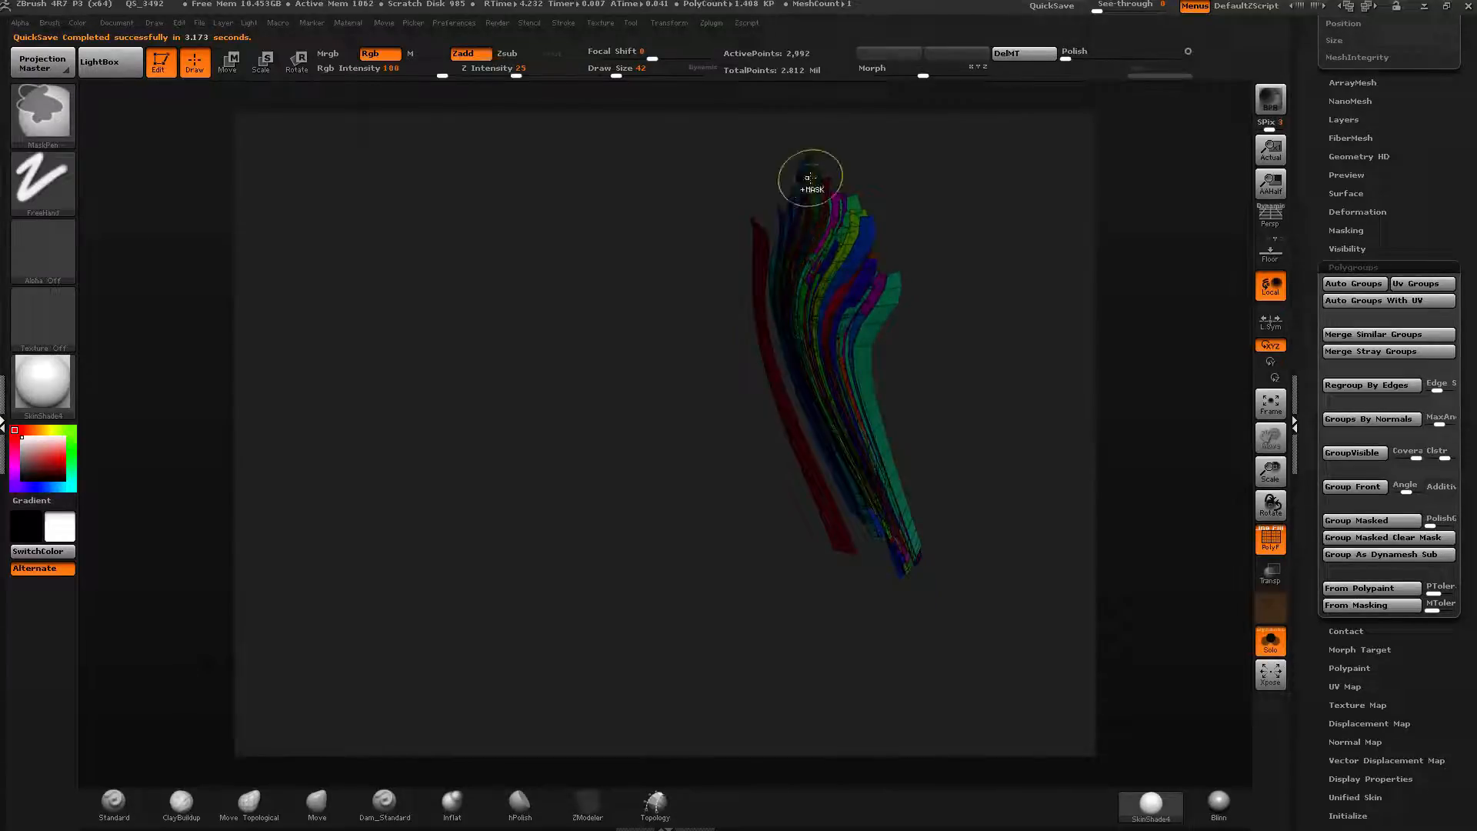
Group the last masked strands near the top and hide them.
left_click_drag(817, 174, 814, 204, "ctrl")
left_click_drag(854, 158, 920, 139)
mouse_move(812, 178)
left_mouse_down("ctrl")
mouse_move(837, 211)
mouse_move(816, 183)
mouse_move(849, 201)
left_mouse_up("ctrl")
key("ctrl+w")
left_click_drag(914, 166, 881, 169)
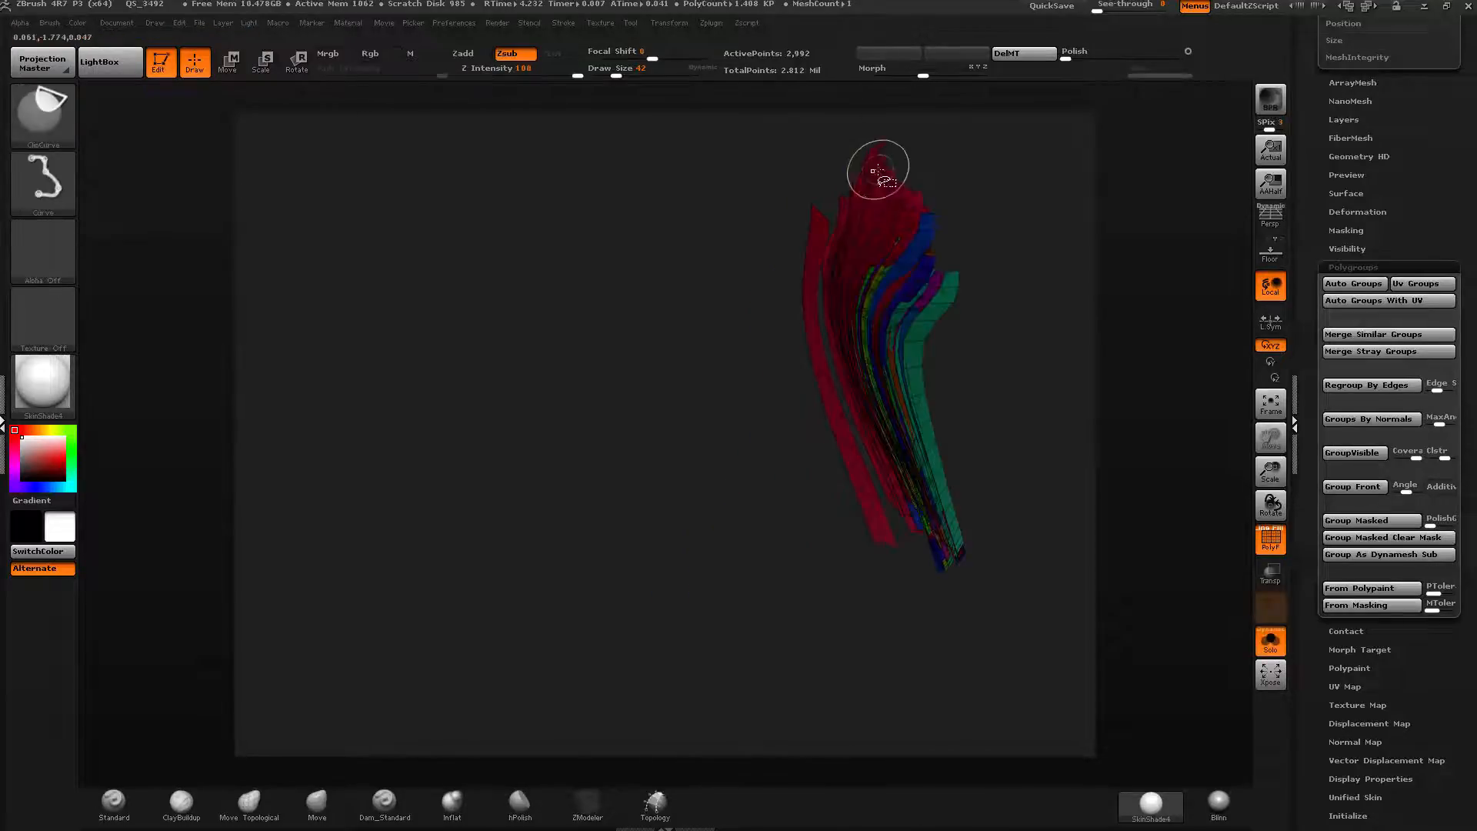
left_click(887, 201, "ctrl+shift")
mouse_move(907, 223)
left_mouse_down()
mouse_move(850, 241)
mouse_move(926, 184)
left_mouse_up()
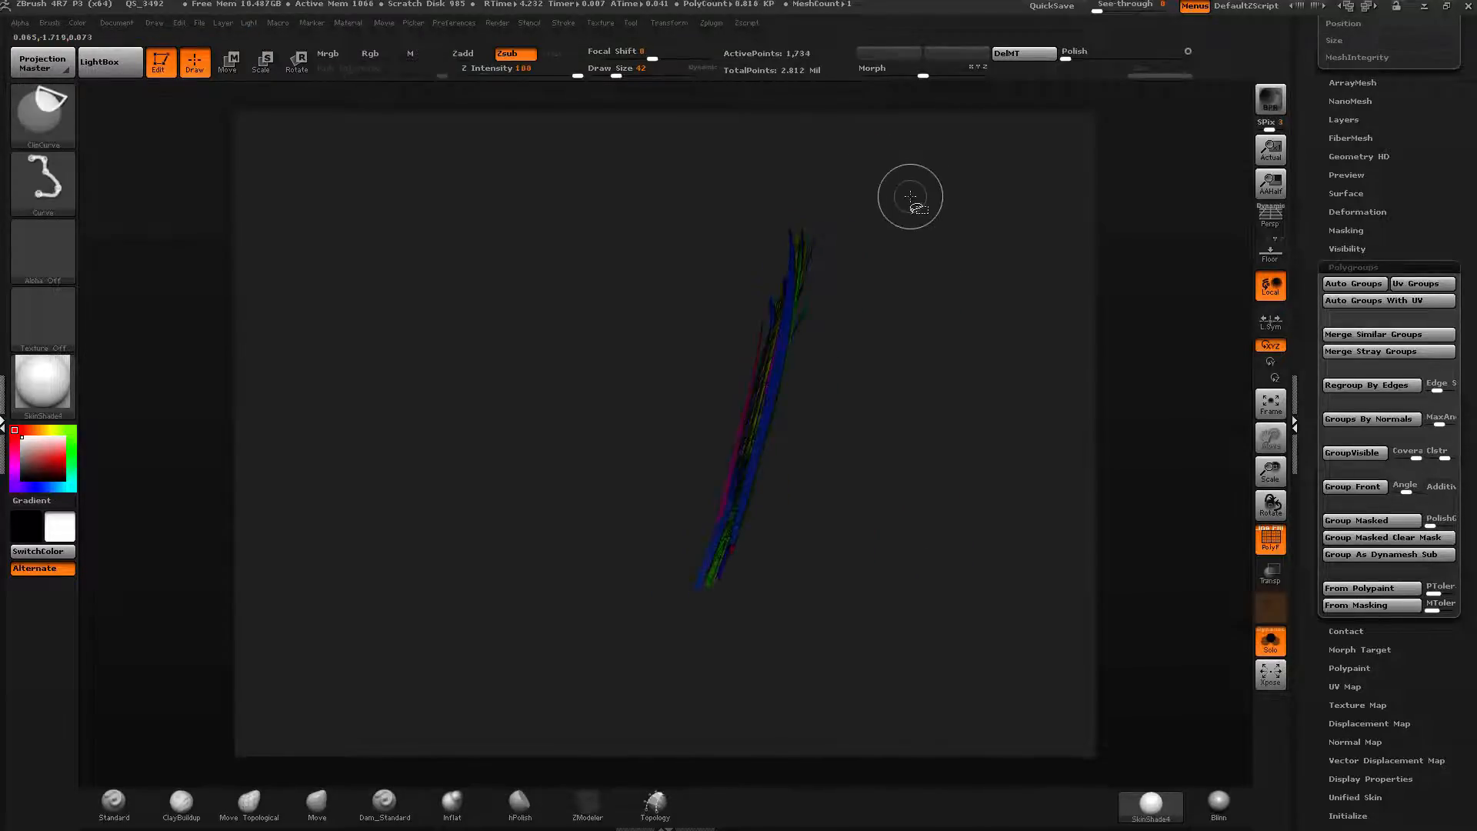
Unhide all hair and isolate the green side-strand group against the head model.
left_click(924, 223, "ctrl+shift")
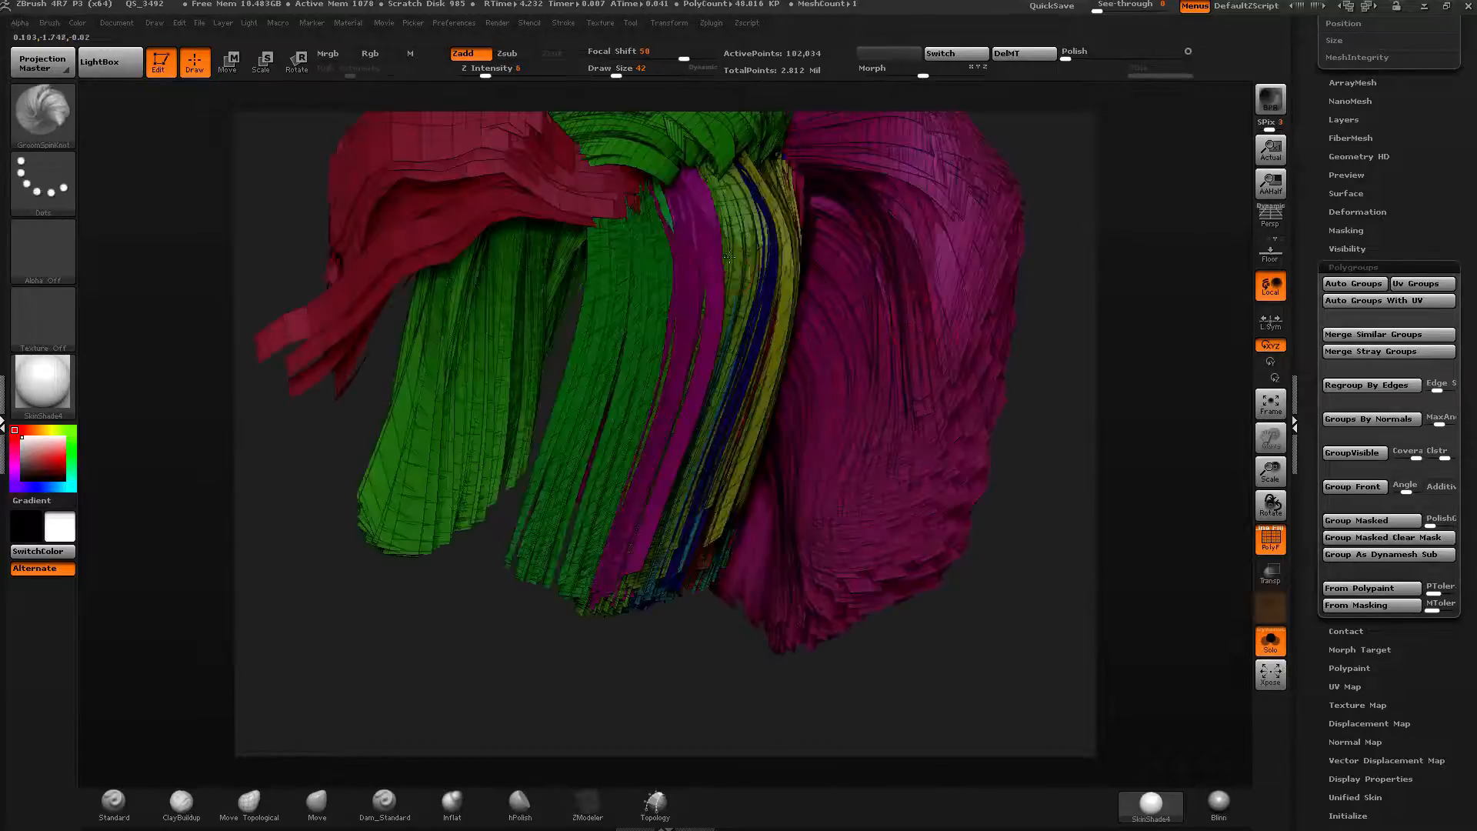
right_click_drag(688, 311, 810, 390)
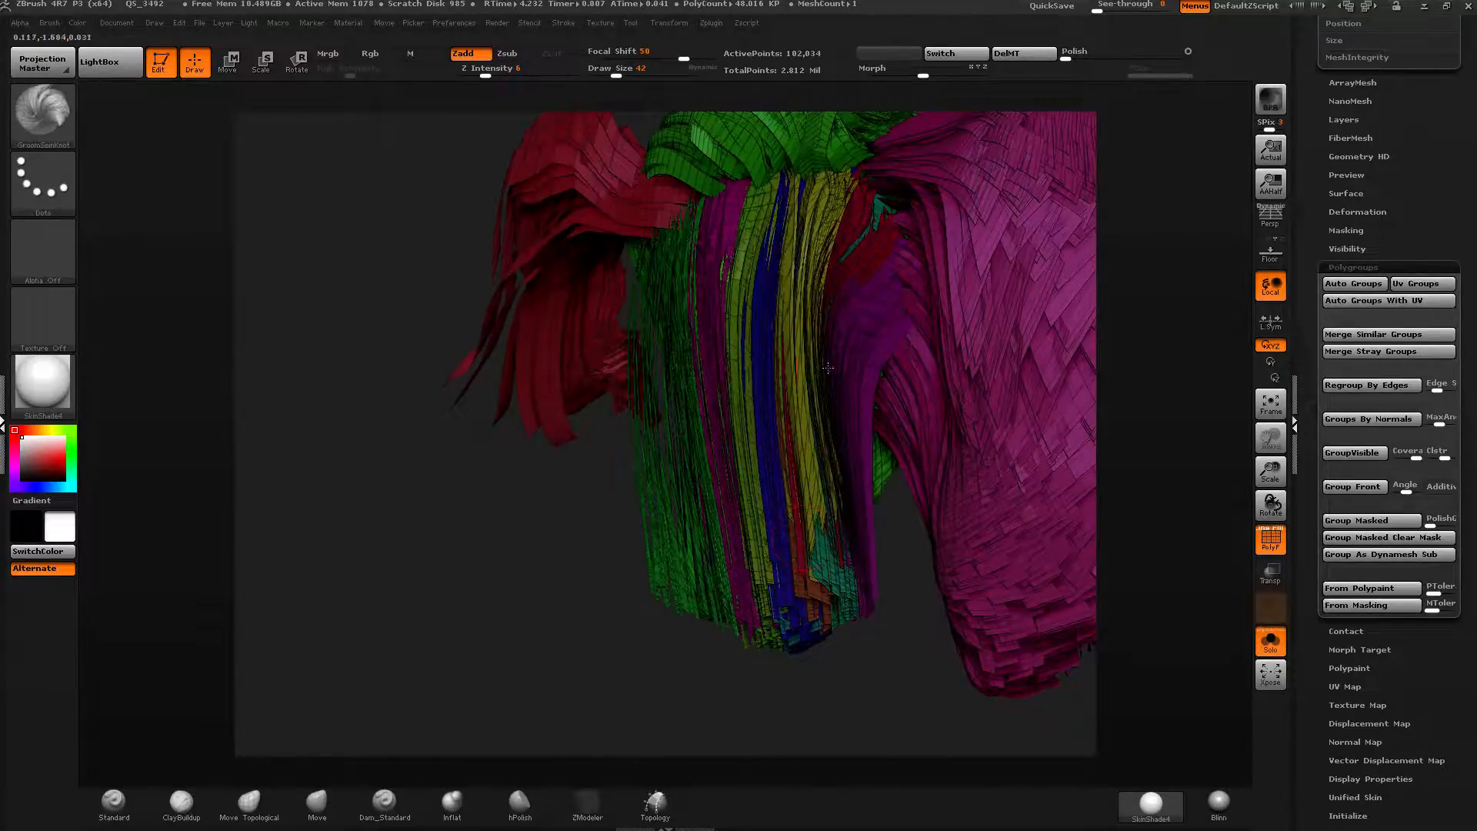
right_click_drag(800, 307, 665, 294)
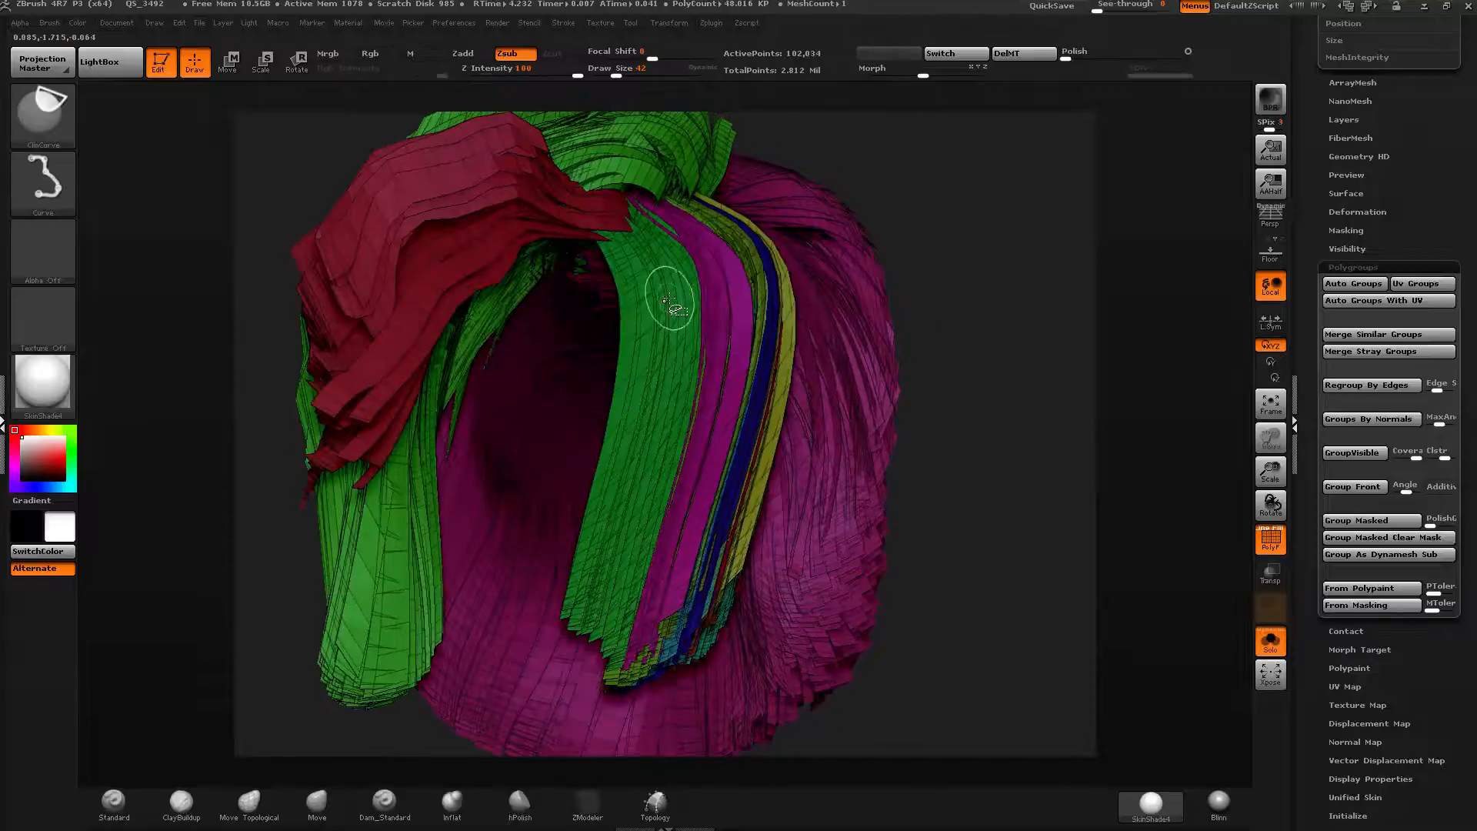
left_click(666, 294, "ctrl+shift")
left_click(1271, 641)
Rotate the isolated green strand group with the Transpose rotate line.
right_click_drag(1062, 505, 955, 365, "shift")
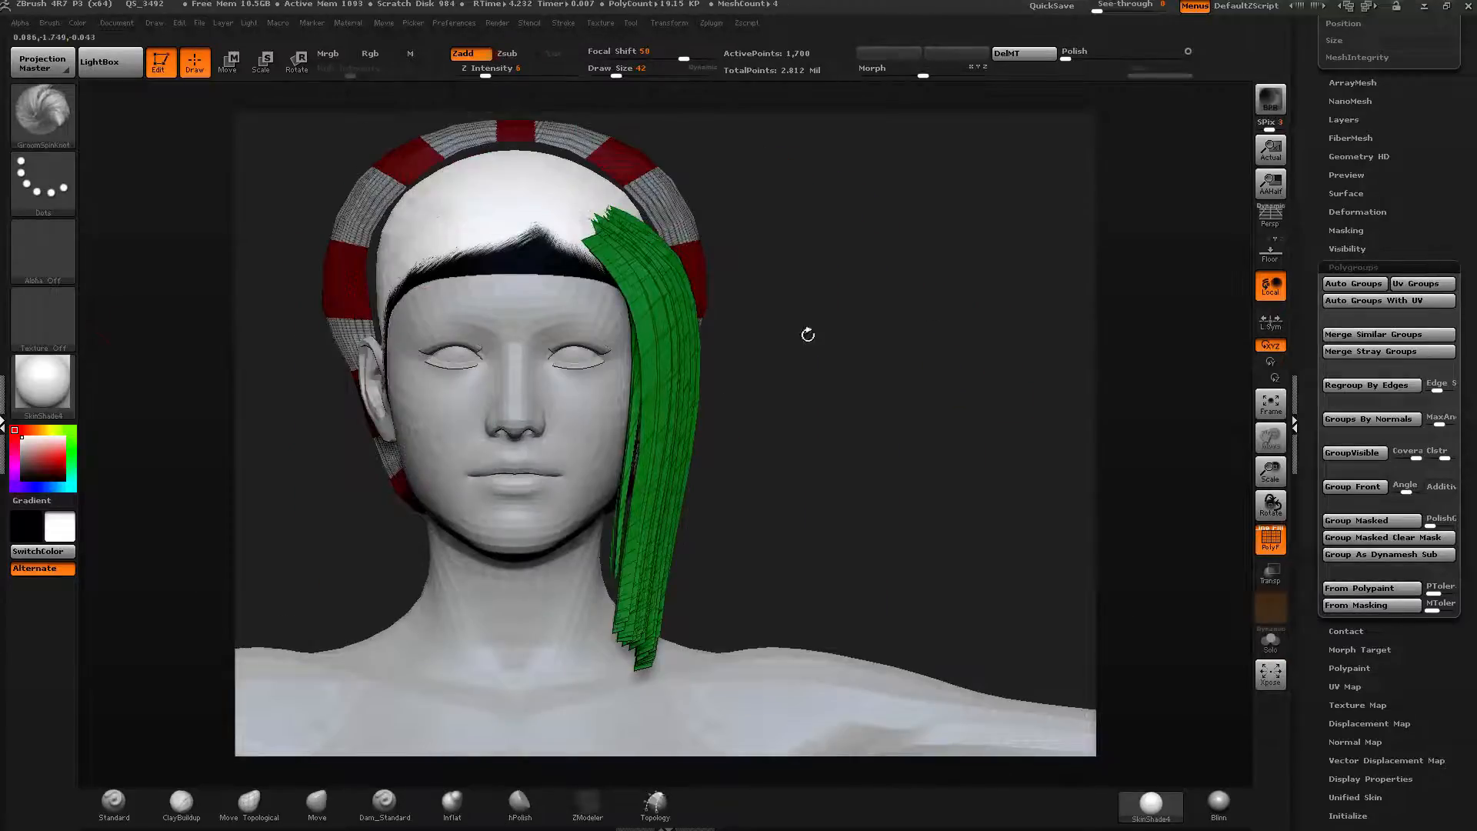
right_click_drag(808, 334, 484, 169, "shift")
left_click(298, 61)
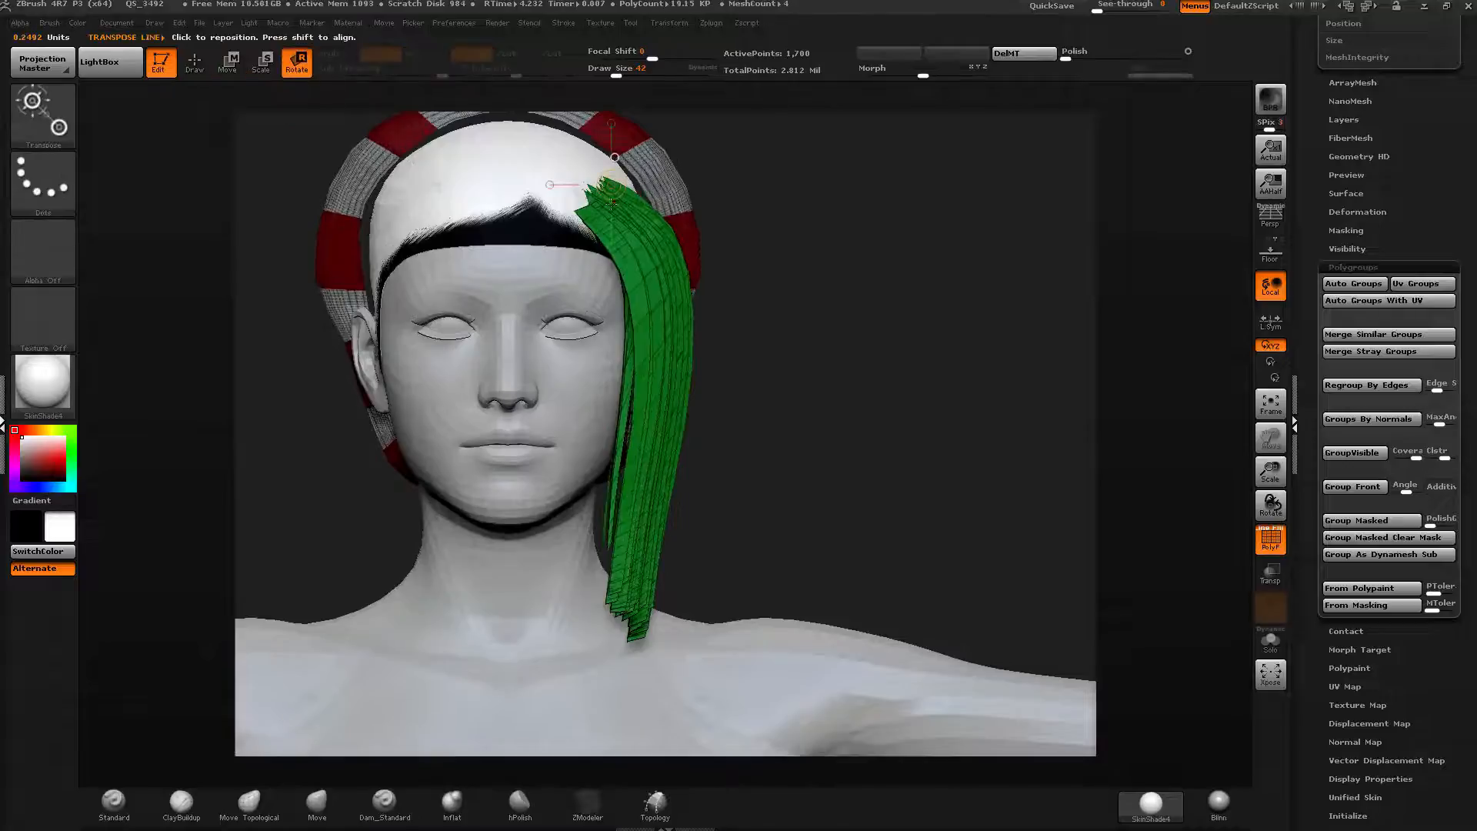
left_click(1270, 640)
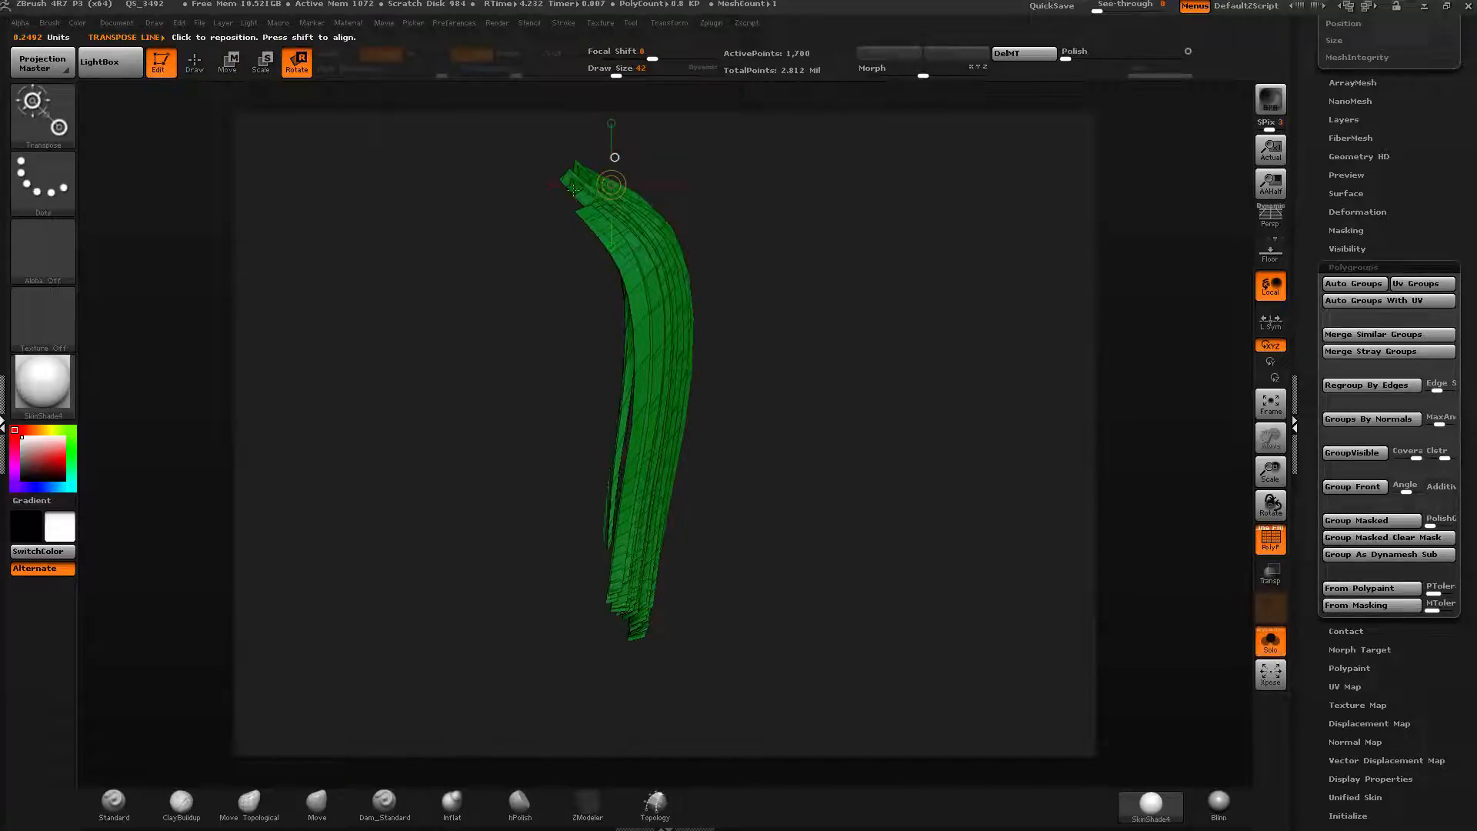
left_click_drag(587, 169, 588, 512)
left_click_drag(588, 341, 590, 285)
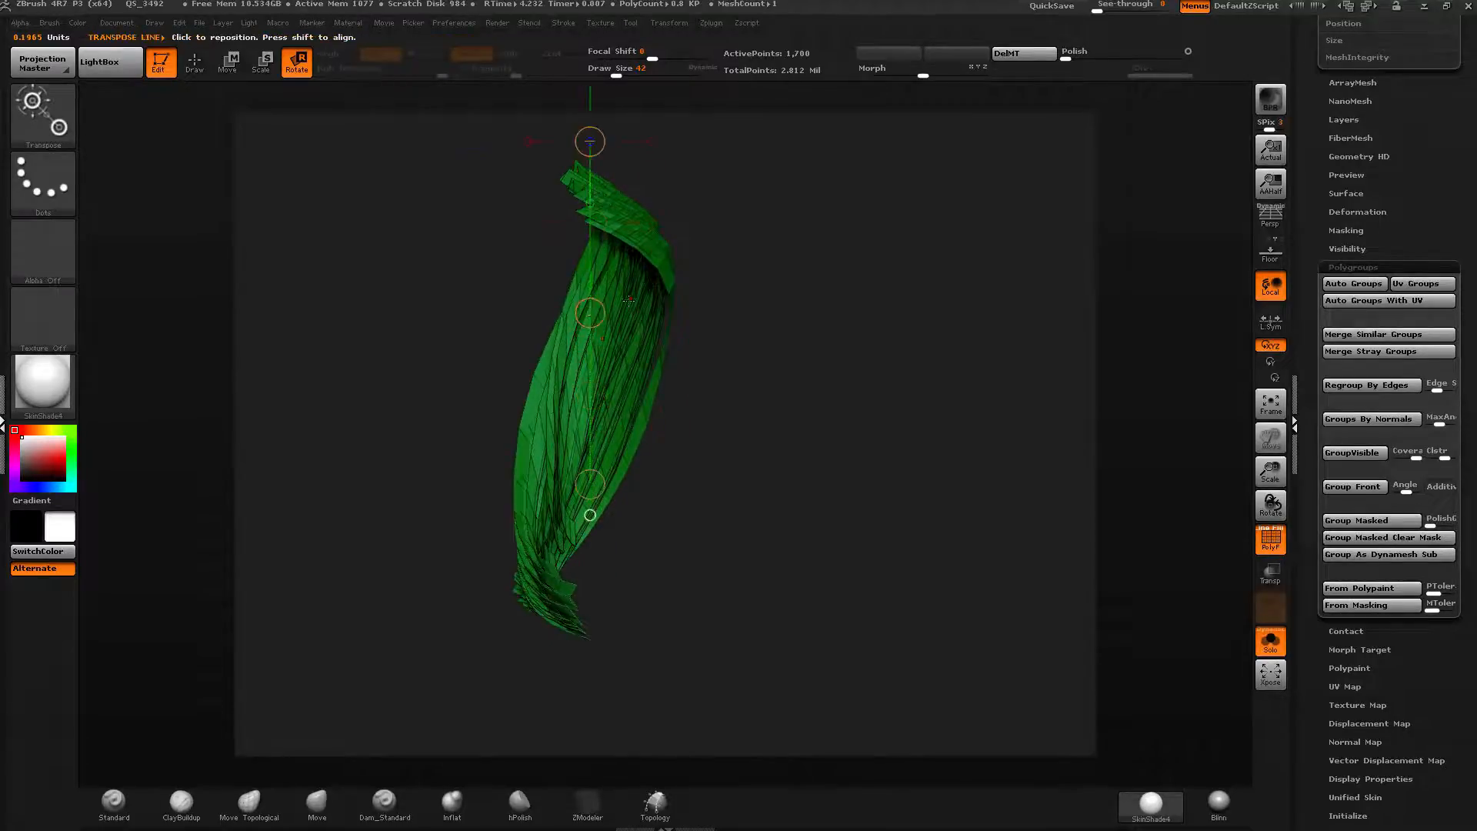
Keep rotating and repositioning the green strand group with the Transpose line, then leave Transpose.
right_click_drag(589, 285, 657, 285)
left_click_drag(541, 304, 542, 249)
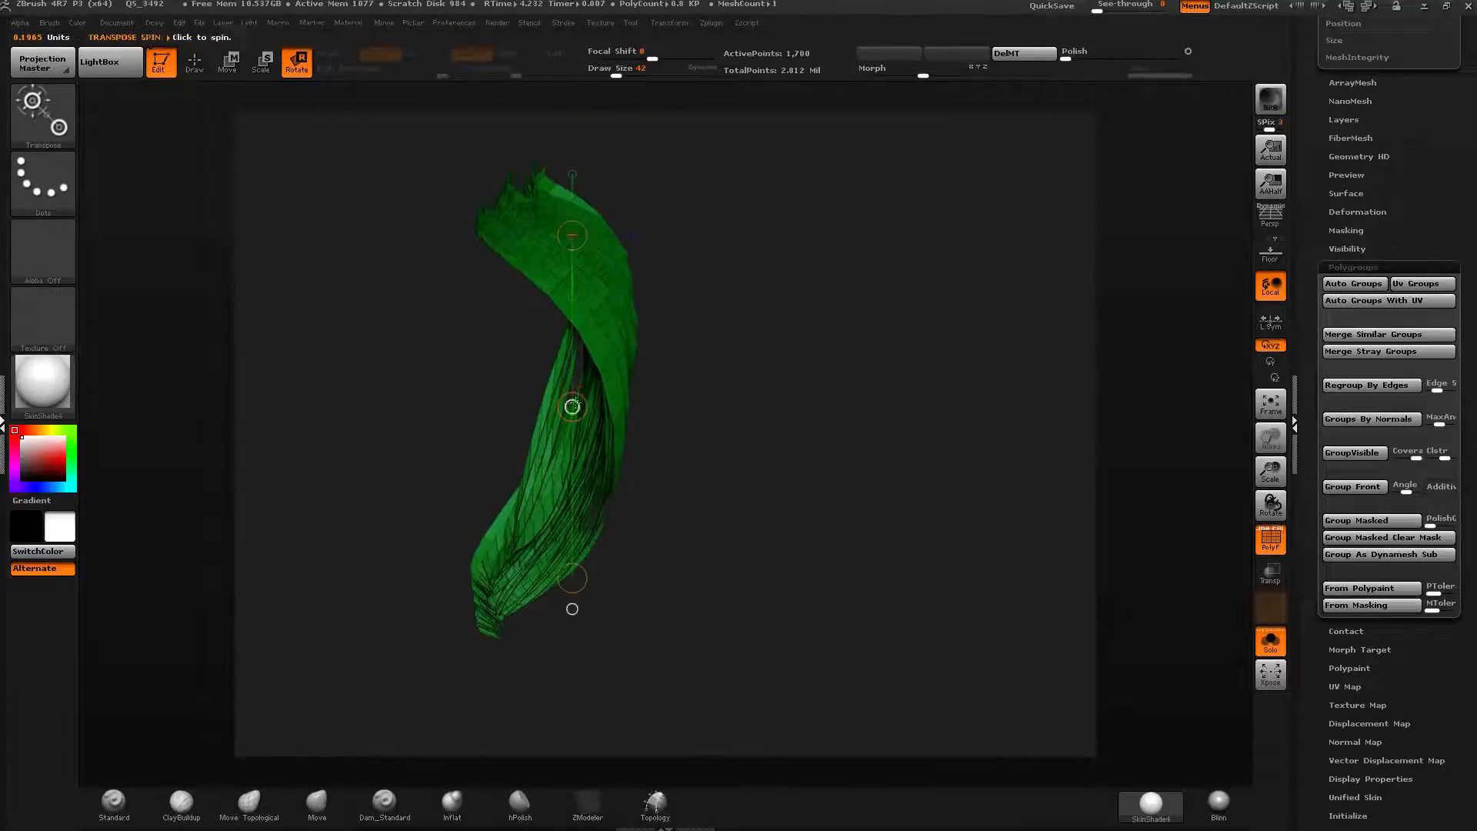
left_click_drag(709, 247, 731, 466)
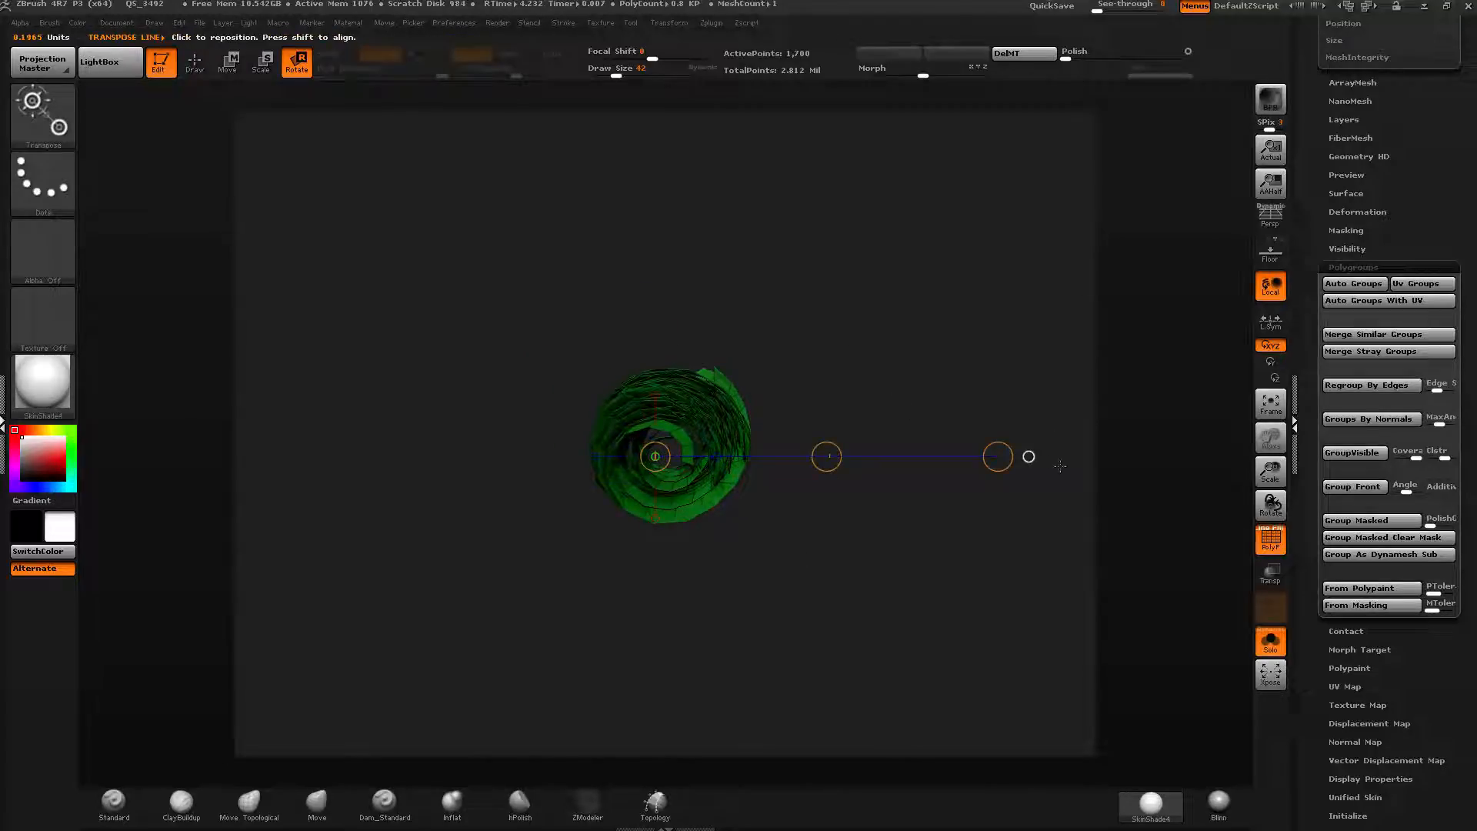
left_click_drag(1029, 456, 362, 312)
left_click_drag(1008, 455, 388, 523)
left_click_drag(1000, 456, 803, 241)
left_click_drag(999, 457, 899, 279)
mouse_move(901, 431)
left_mouse_down()
mouse_move(925, 669)
mouse_move(913, 403)
mouse_move(870, 544)
left_mouse_up()
key("q")
Isolate the green strand group again and show it together with the head model.
left_click(921, 413, "ctrl+shift")
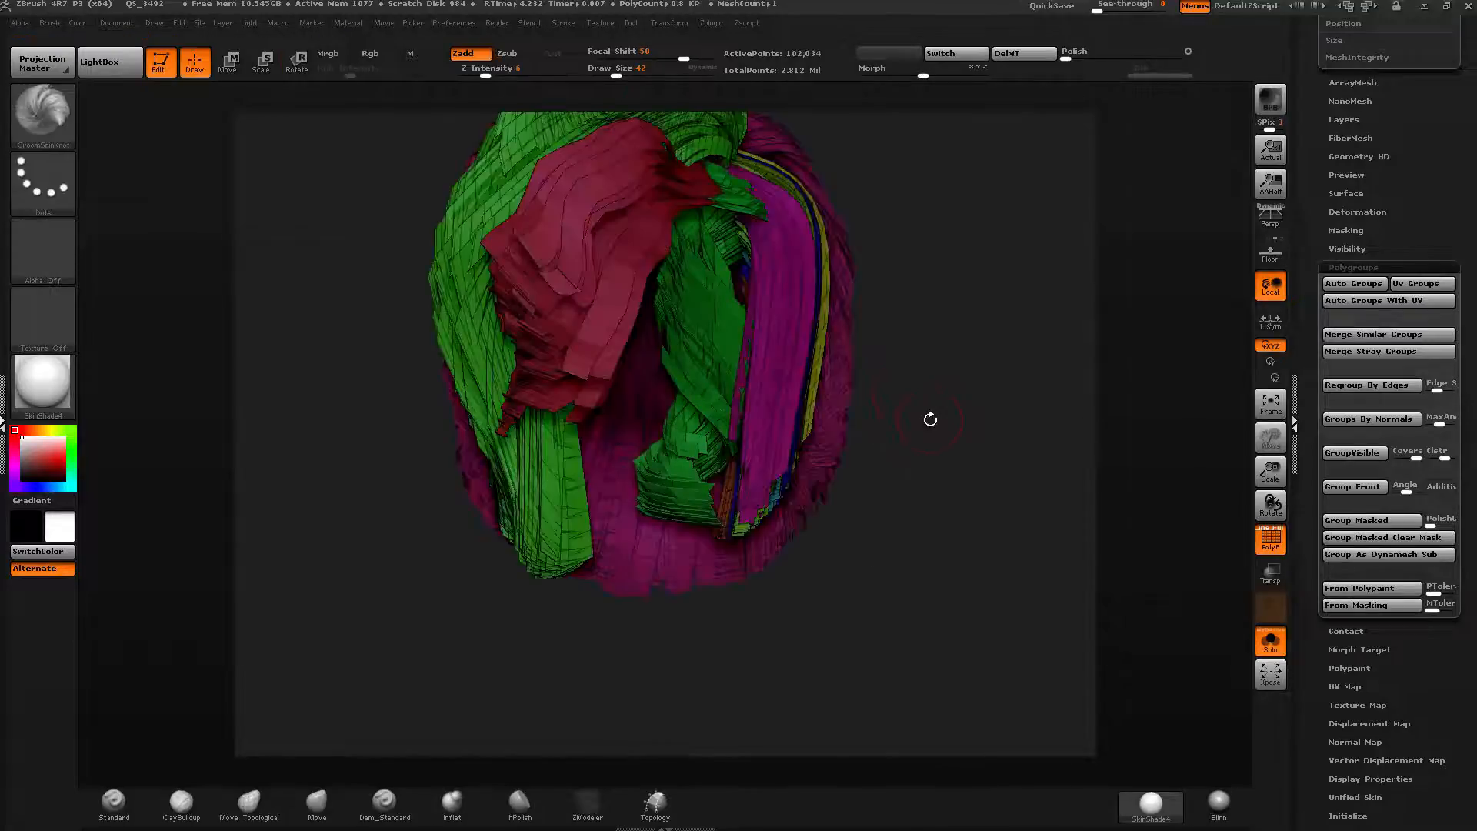
left_click_drag(931, 419, 967, 419)
left_click(967, 420, "ctrl+shift")
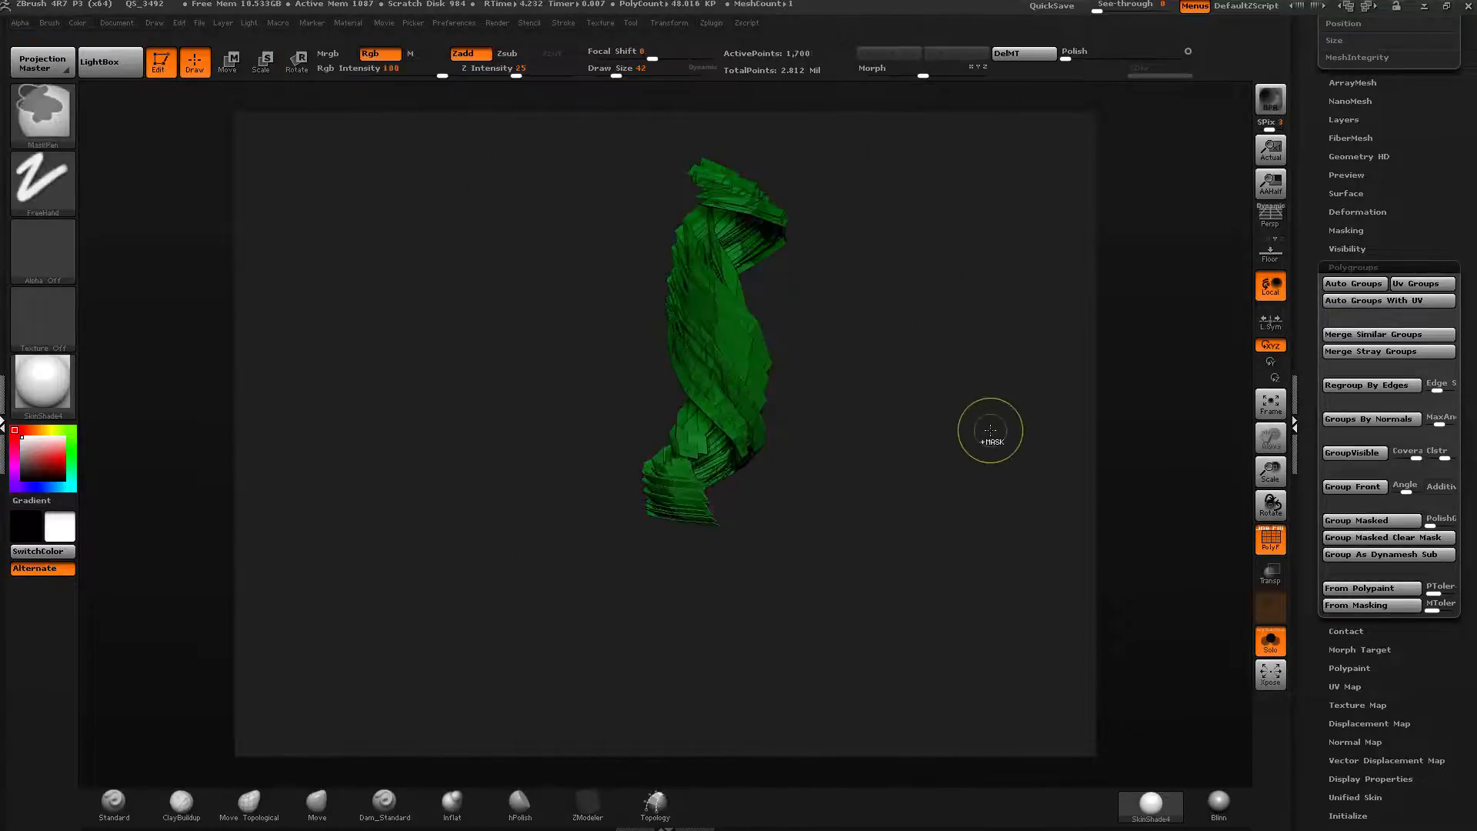
left_click(1271, 643)
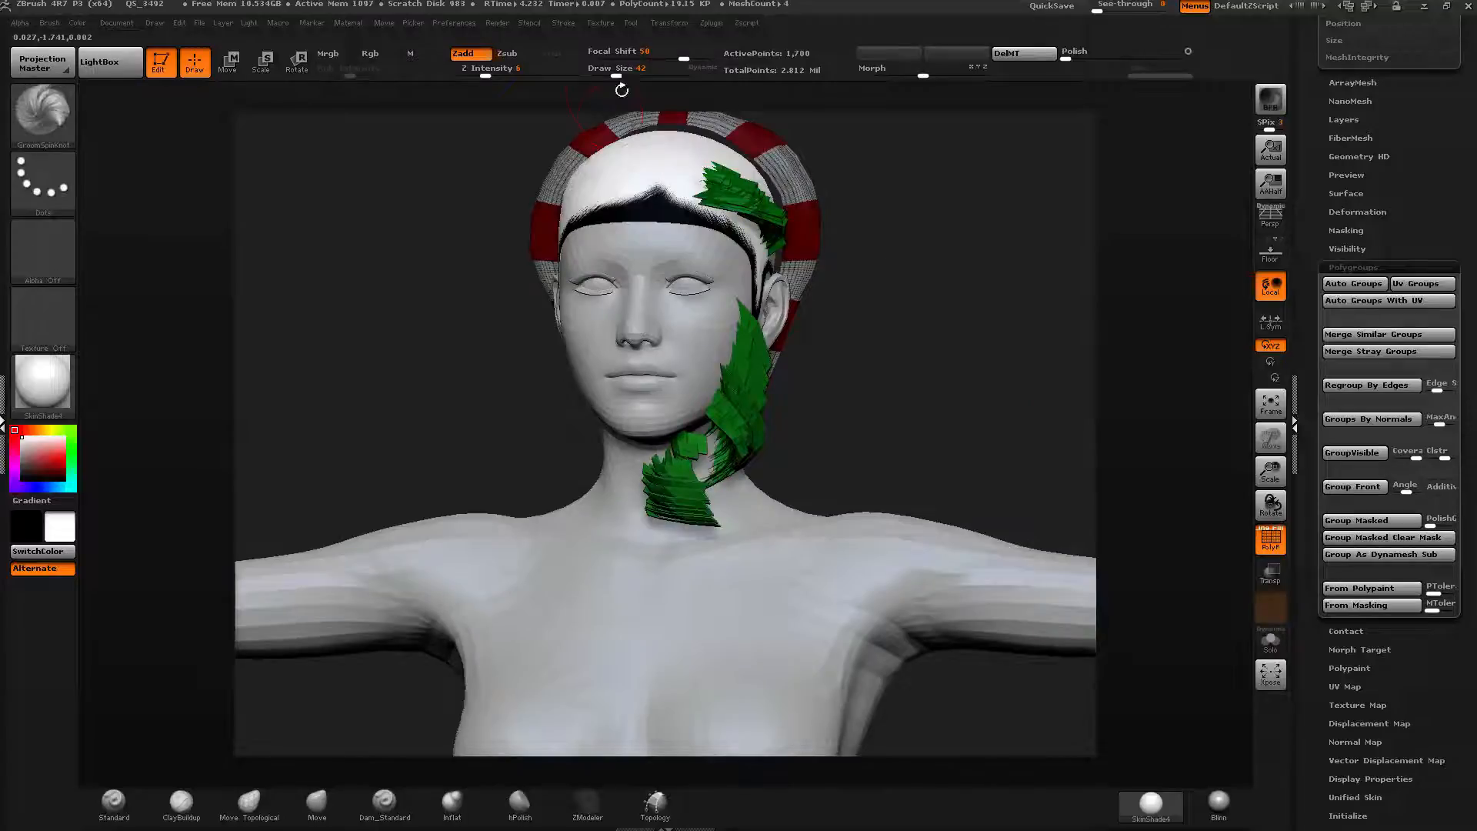
Reshape the green strands around the back of the head with the Move brush in transparent view, adjusting draw size and intensity.
left_click_drag(622, 75, 646, 75)
mouse_move(965, 317)
left_mouse_down("shift")
mouse_move(979, 304)
mouse_move(501, 777)
left_mouse_up("shift")
left_click(317, 804)
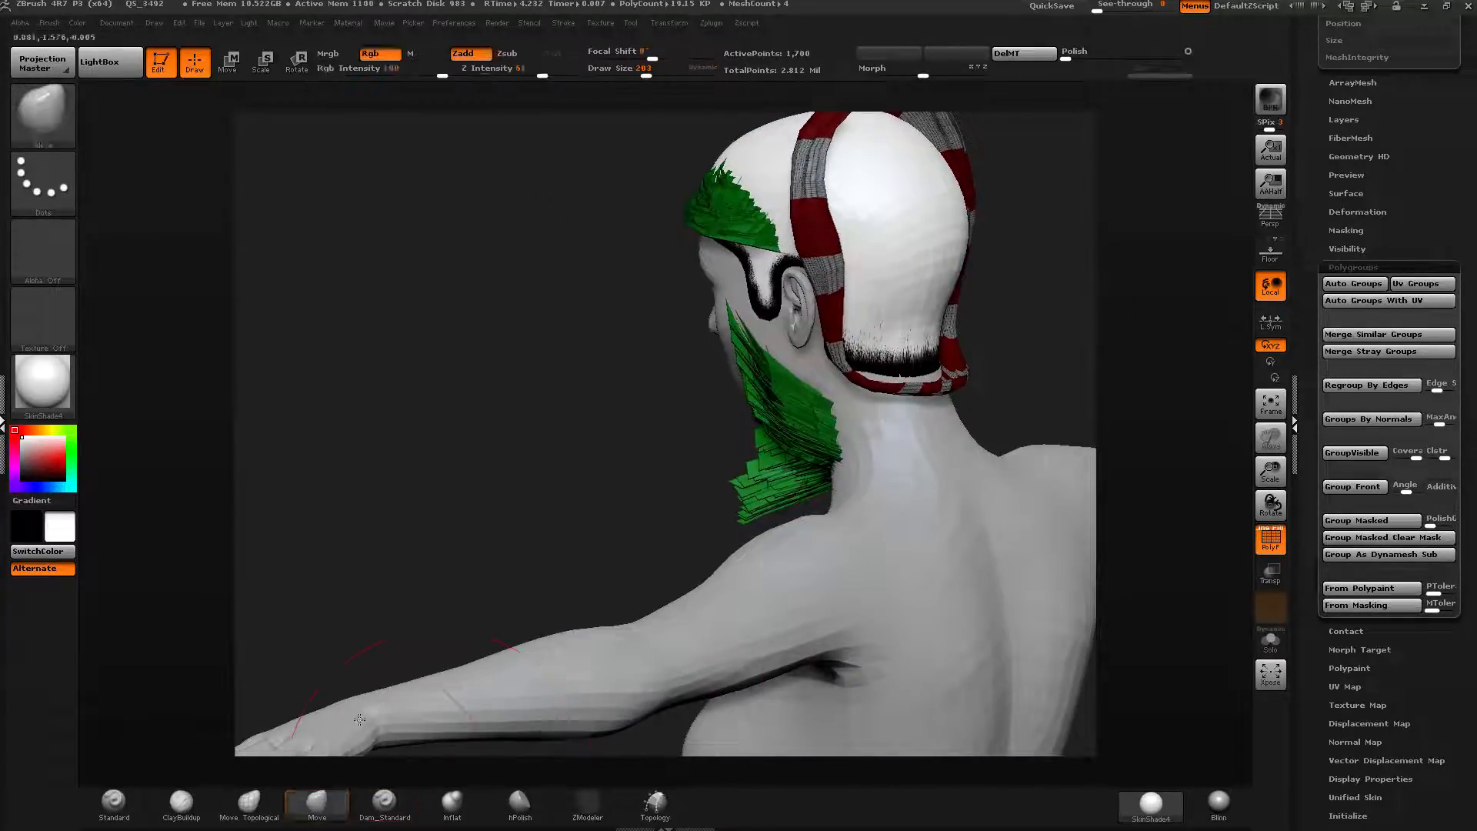
left_click_drag(649, 76, 667, 77)
left_click_drag(616, 208, 516, 227)
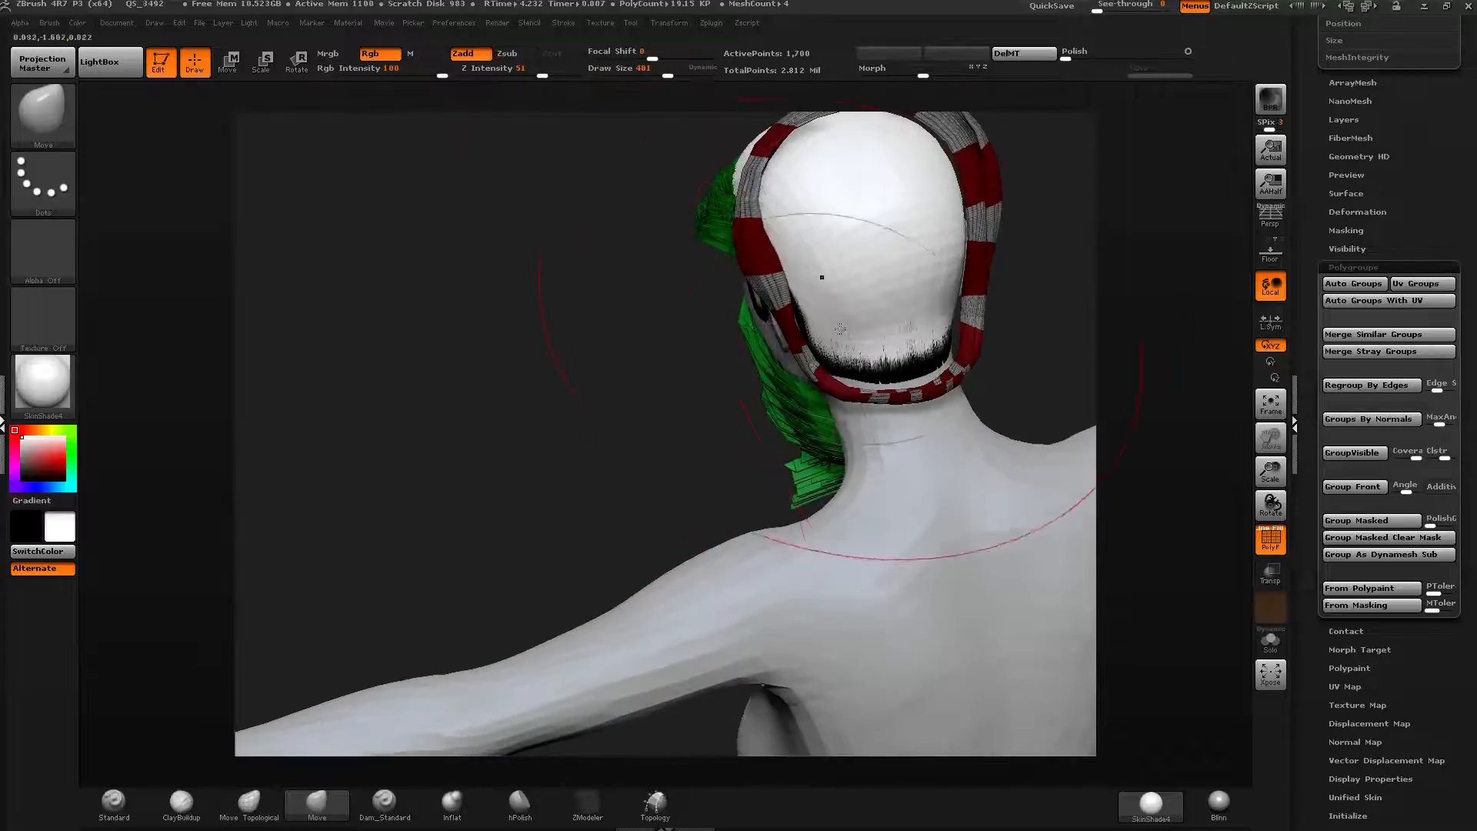
left_click(1270, 571)
mouse_move(835, 377)
left_mouse_down()
mouse_move(801, 385)
mouse_move(742, 362)
left_mouse_up()
left_click_drag(801, 416, 770, 427)
left_click_drag(743, 316, 719, 319)
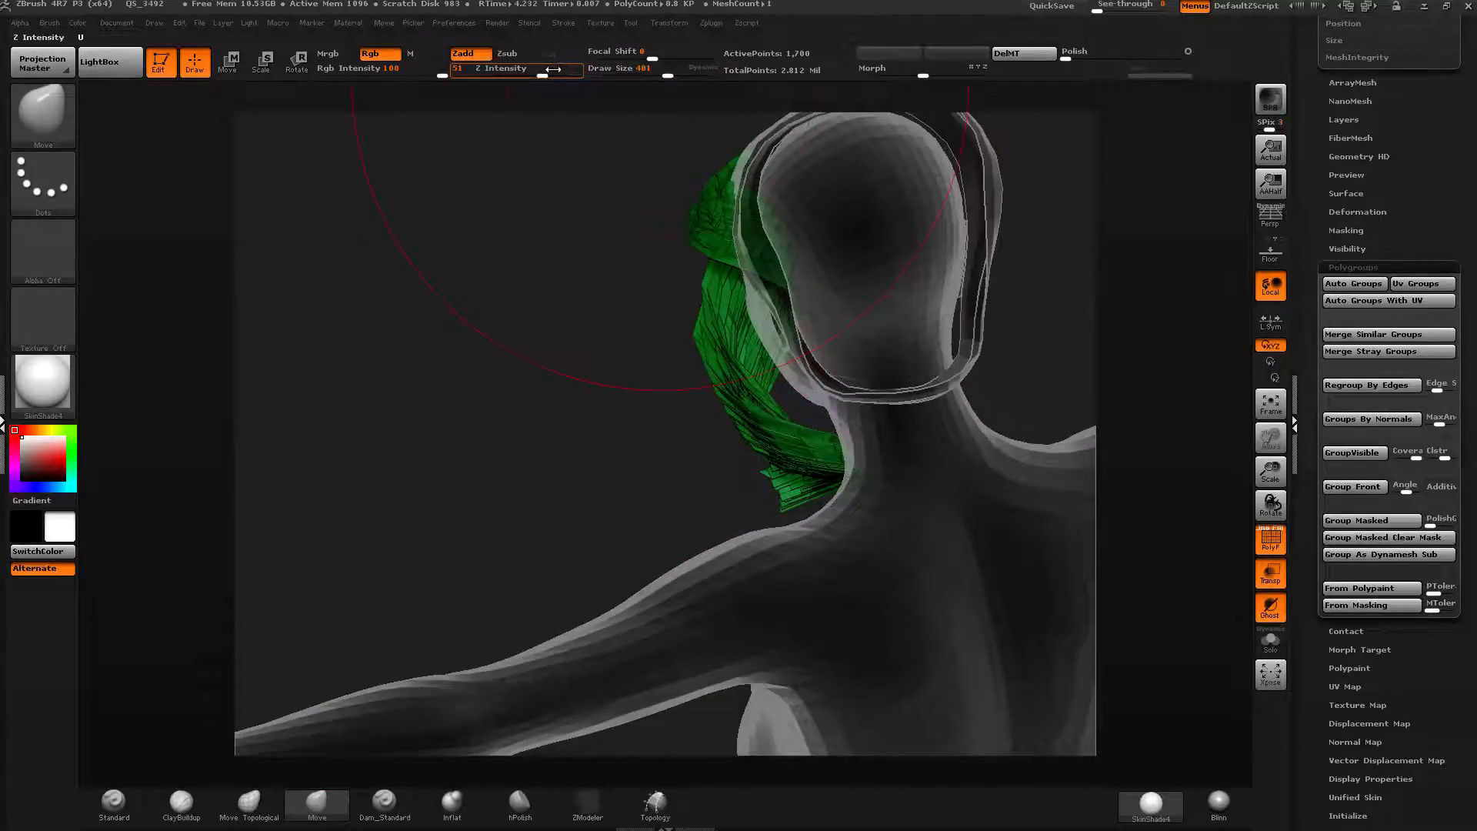
left_click_drag(542, 76, 552, 76)
left_click_drag(735, 254, 698, 271)
left_click_drag(724, 327, 714, 329)
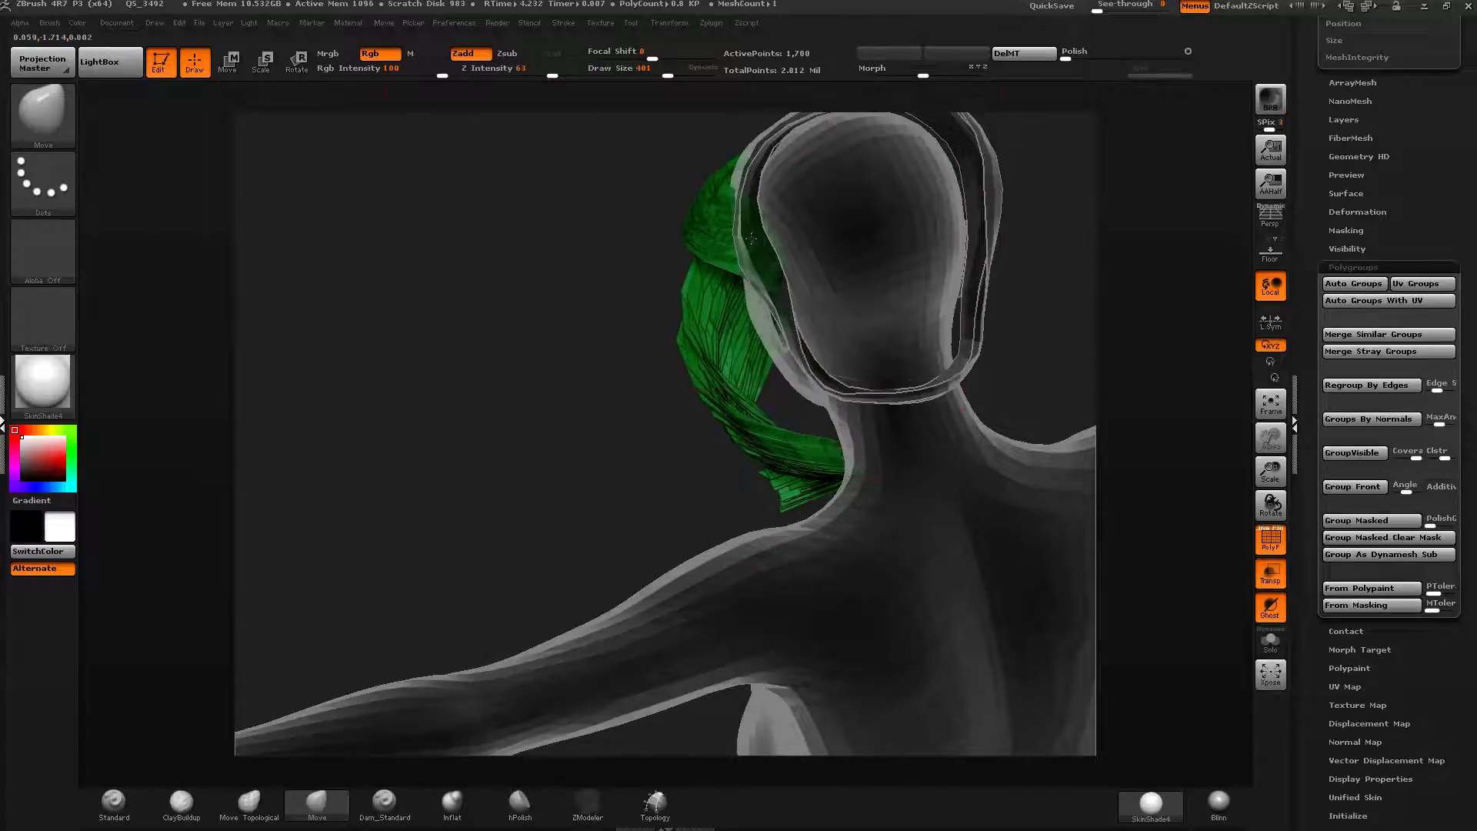
left_click_drag(671, 72, 648, 72)
left_click_drag(733, 317, 725, 300)
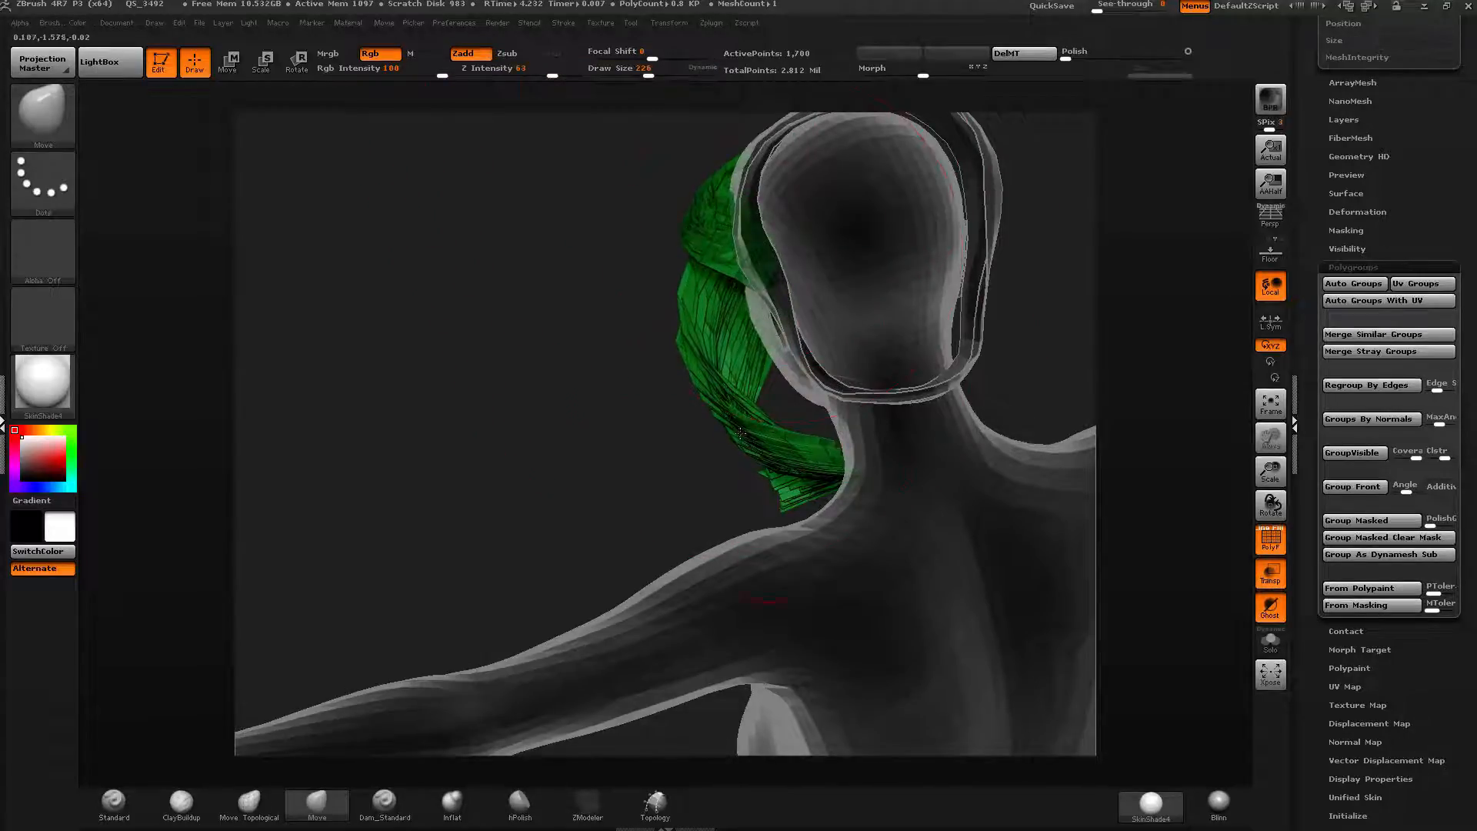
left_click_drag(724, 373, 742, 341)
mouse_move(431, 369)
left_mouse_down()
mouse_move(739, 399)
mouse_move(862, 323)
mouse_move(780, 282)
mouse_move(791, 331)
left_mouse_up()
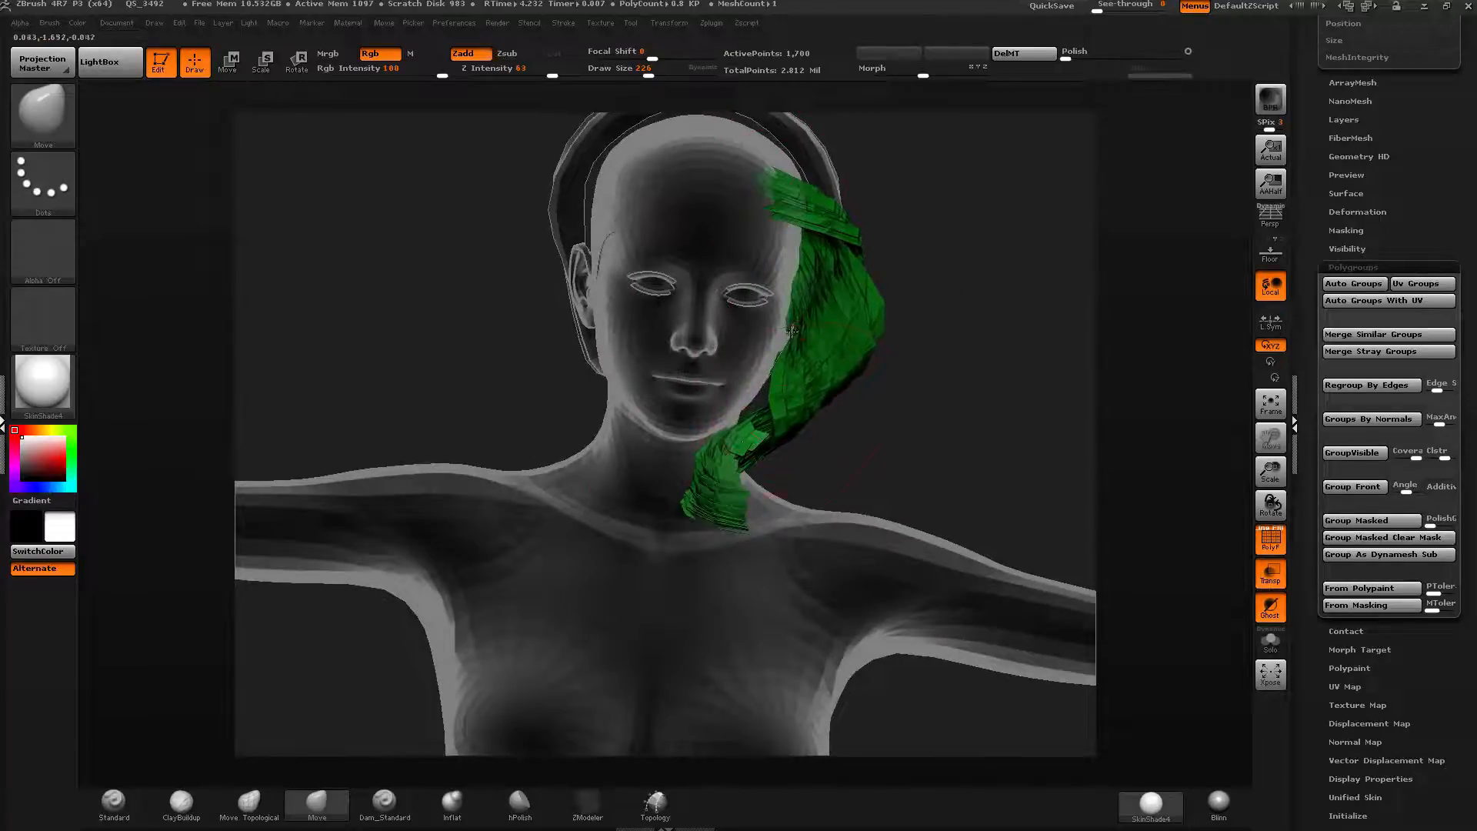
Pull the green strands closer along the side of the face and neck with the Move brush.
left_click_drag(773, 470, 775, 437)
mouse_move(793, 308)
left_mouse_down()
mouse_move(805, 317)
mouse_move(790, 325)
left_mouse_up()
left_click_drag(833, 394, 820, 383)
left_click_drag(908, 370, 781, 343)
mouse_move(932, 288)
left_mouse_down()
mouse_move(792, 262)
mouse_move(818, 267)
left_mouse_up()
left_click_drag(840, 288, 807, 304)
mouse_move(790, 408)
left_mouse_down()
mouse_move(772, 405)
mouse_move(773, 460)
left_mouse_up()
left_click_drag(649, 71, 628, 71)
left_click_drag(777, 481, 777, 516)
left_click_drag(810, 446, 780, 520)
left_click_drag(639, 415, 793, 427)
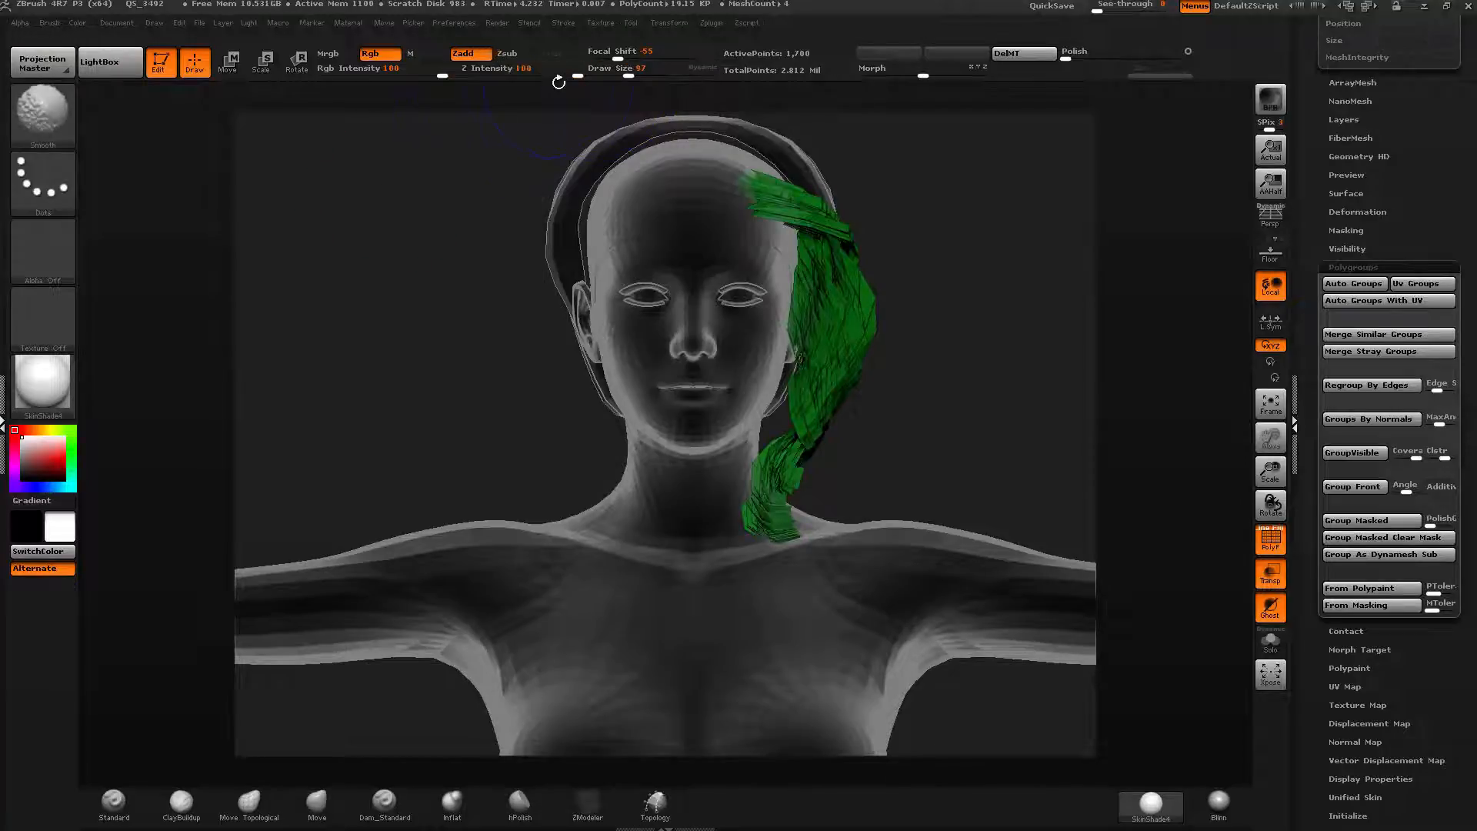
Smooth and refine the green strands with a 155 draw size and lower intensity.
left_click_drag(568, 66, 520, 69, "shift")
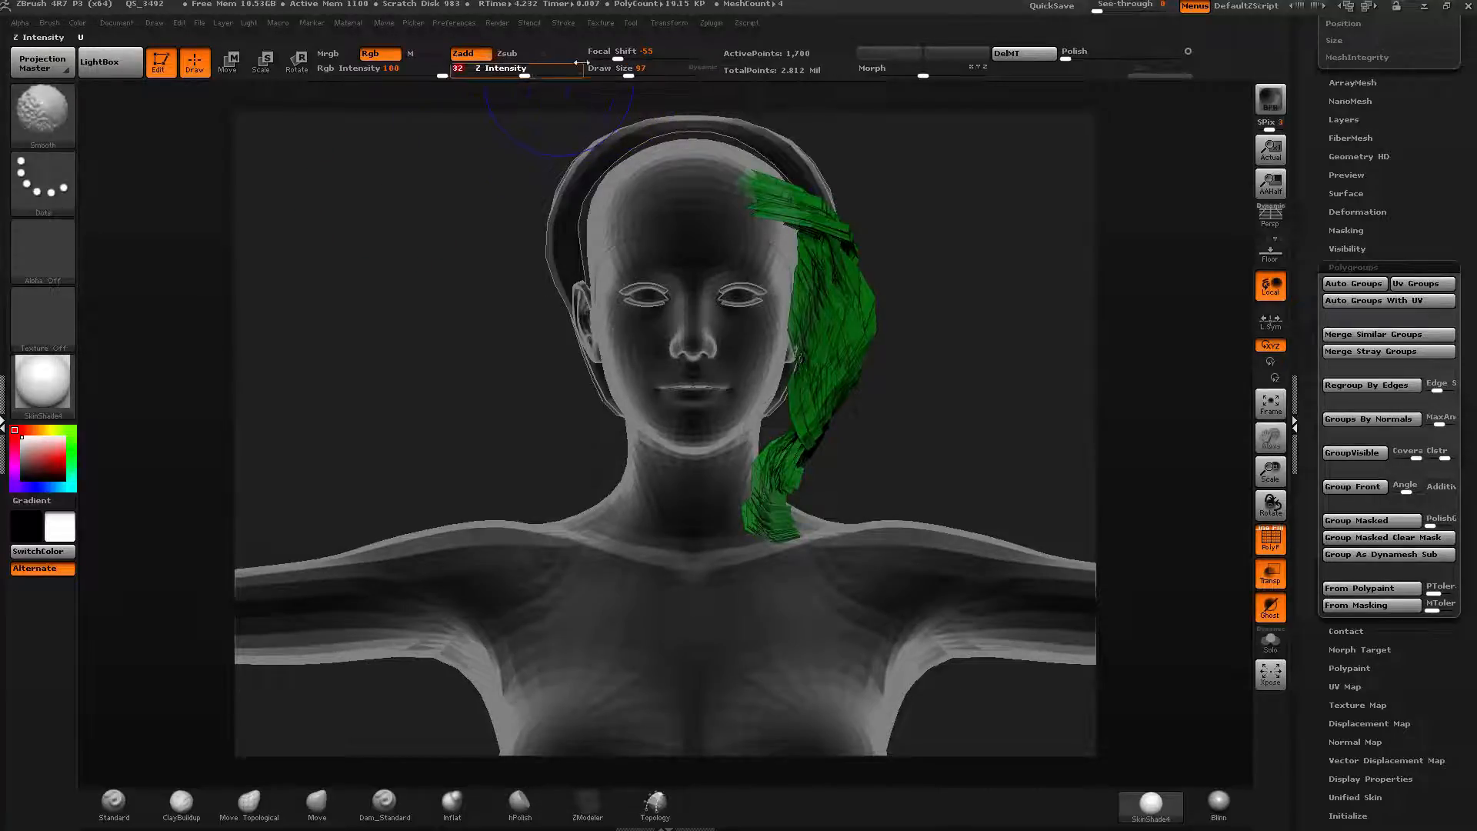
left_click_drag(629, 69, 641, 70, "shift")
left_click_drag(682, 169, 603, 171)
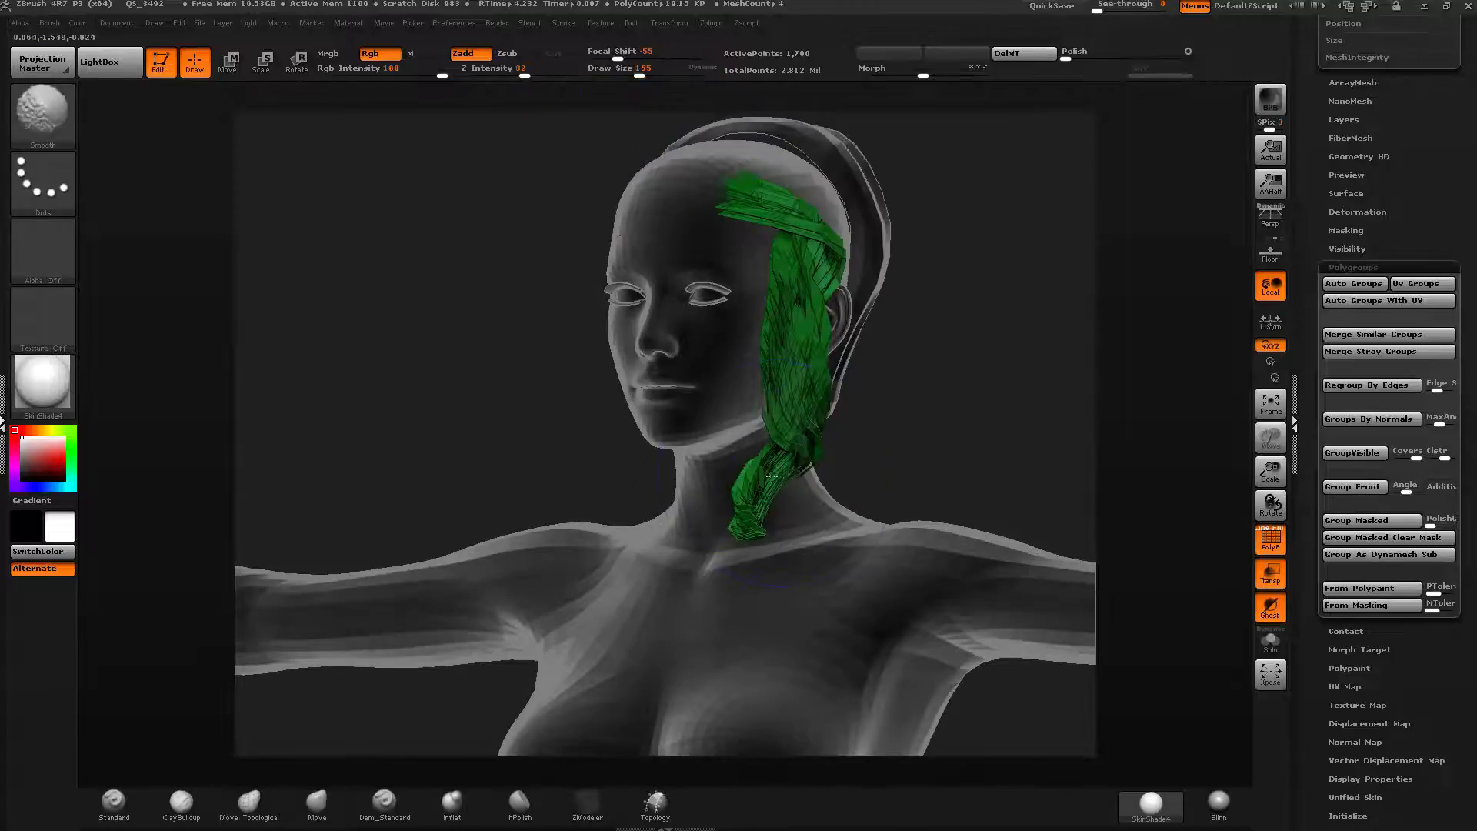
left_click_drag(791, 455, 758, 506, "shift")
left_click_drag(512, 70, 506, 70, "shift")
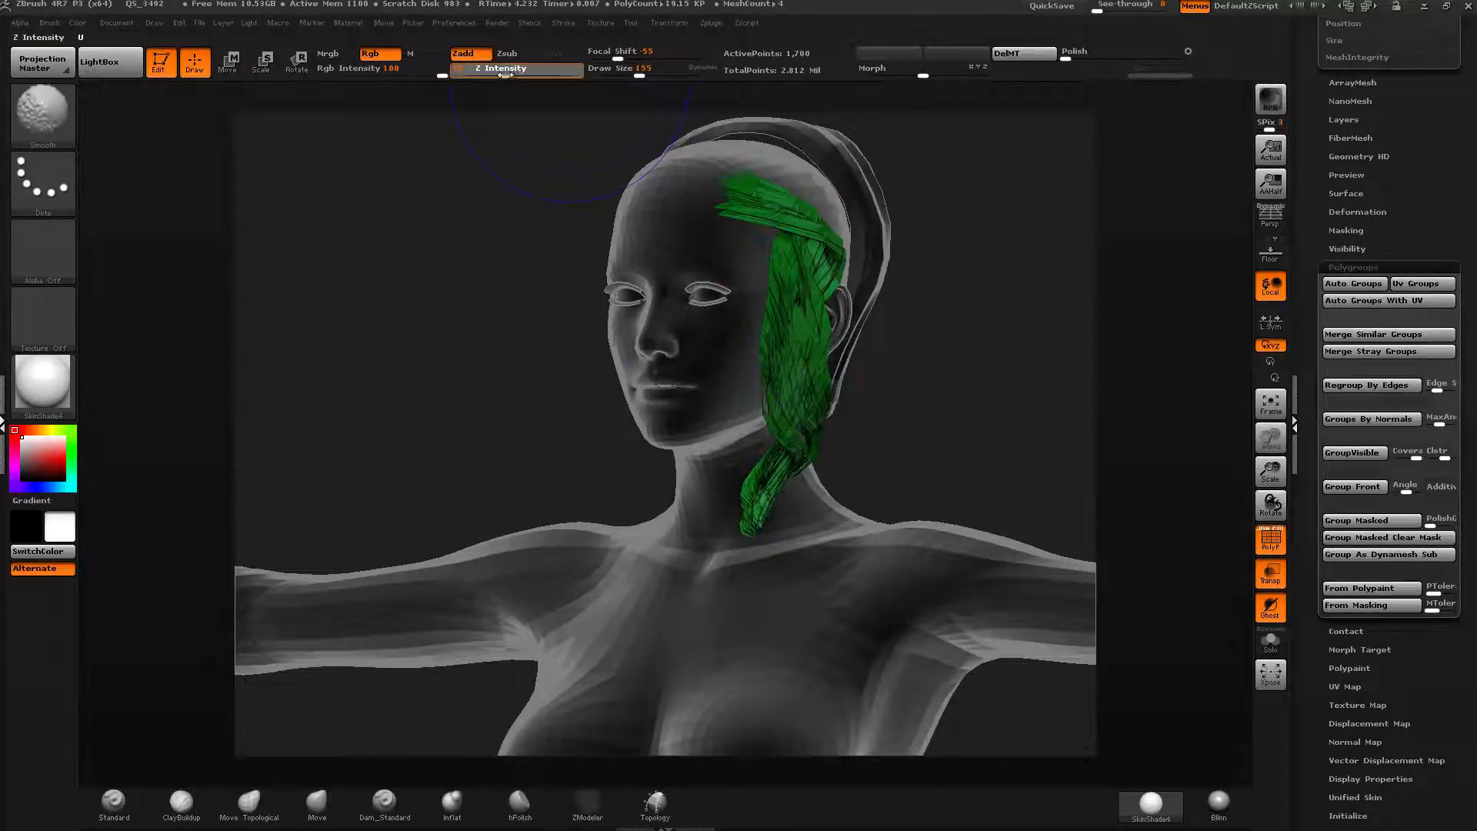
left_click_drag(747, 531, 764, 502, "shift")
left_click_drag(897, 419, 769, 404)
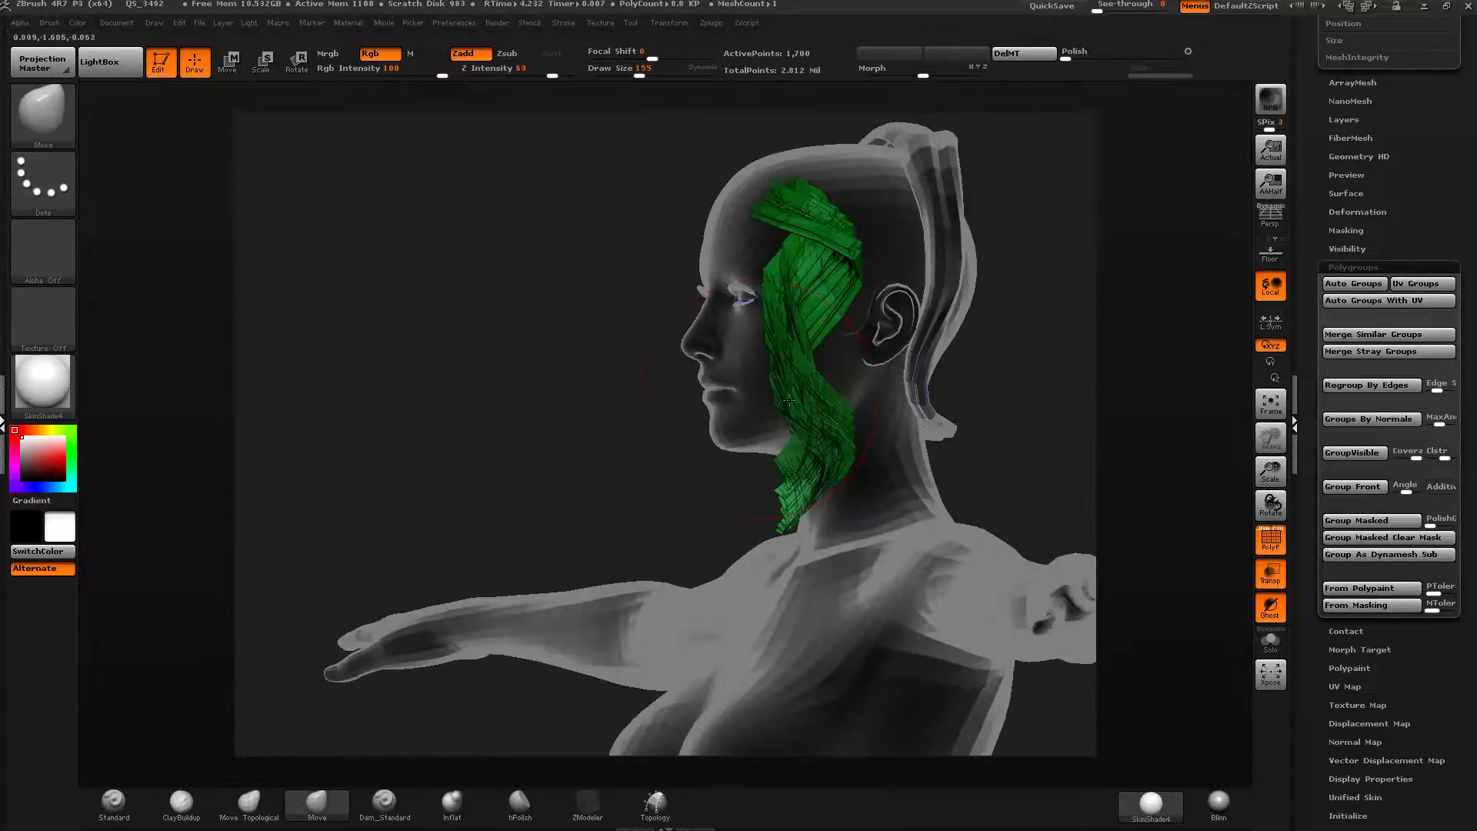
left_click_drag(810, 264, 807, 271, "shift")
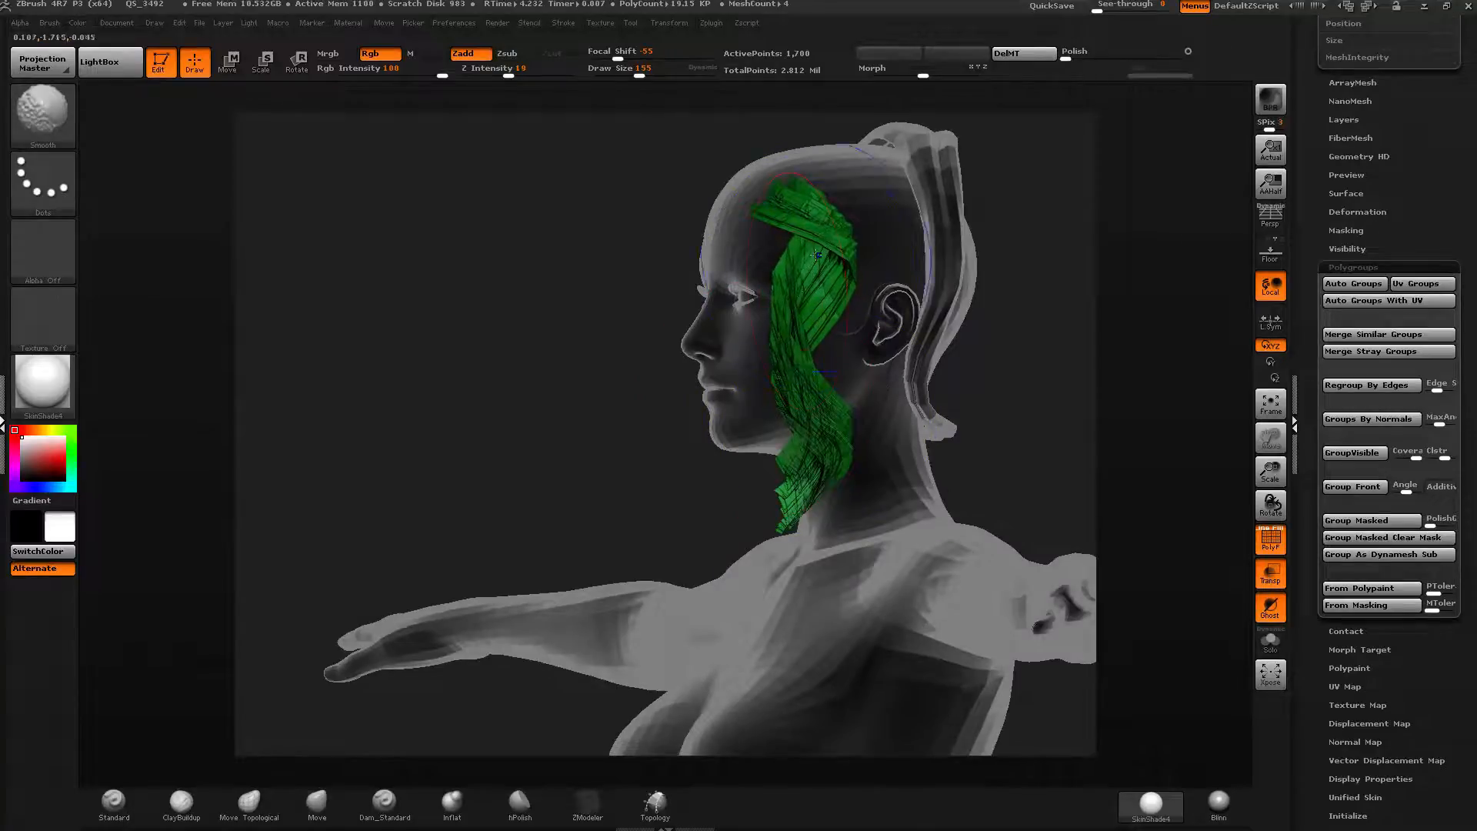
left_click_drag(677, 307, 866, 329)
mouse_move(723, 331)
left_mouse_down()
mouse_move(842, 331)
mouse_move(841, 311)
left_mouse_up()
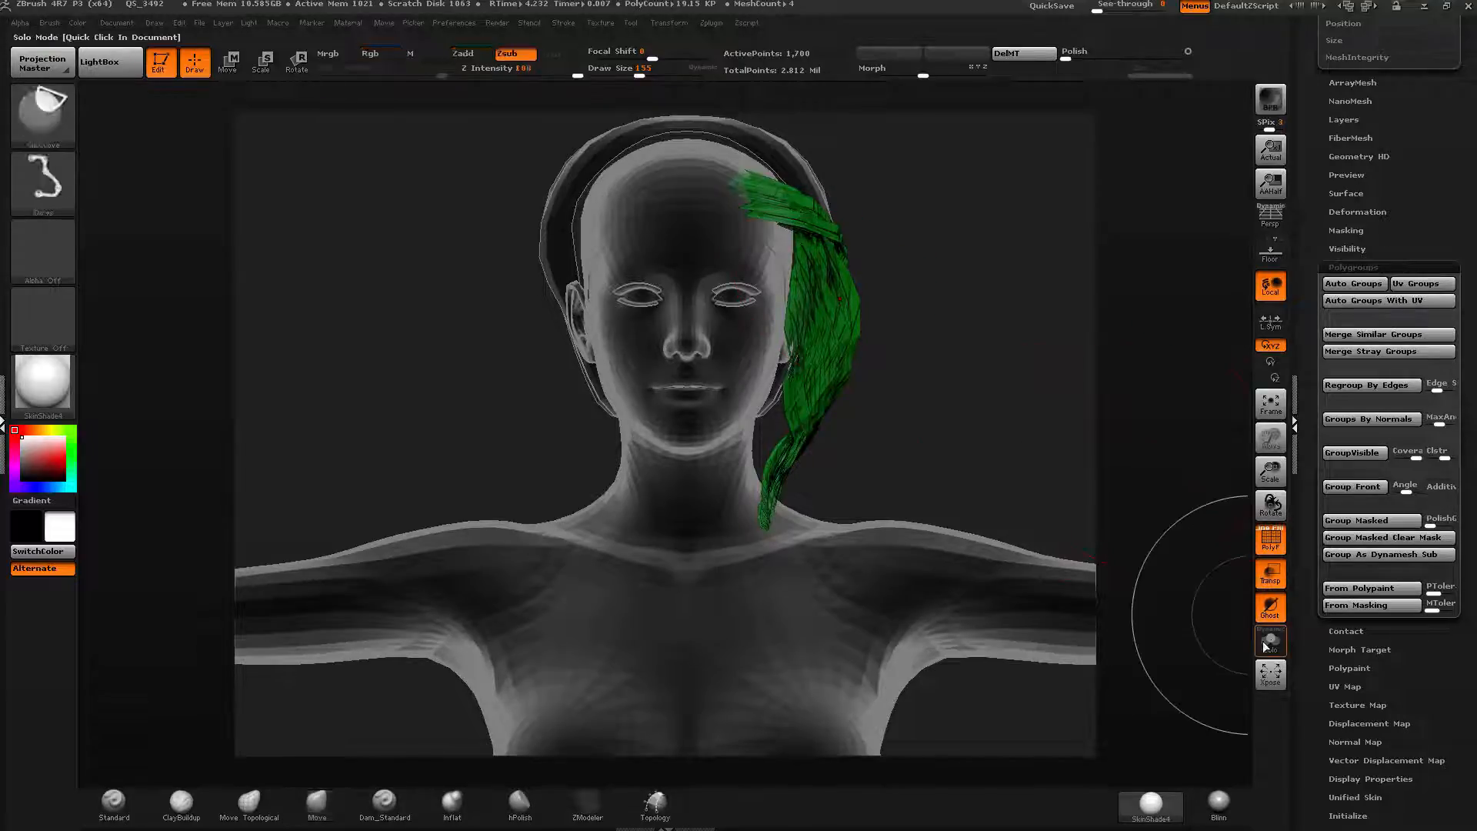
Reveal all hair and isolate the yellow-green strand group at the side of the head.
left_click(961, 244, "ctrl+shift")
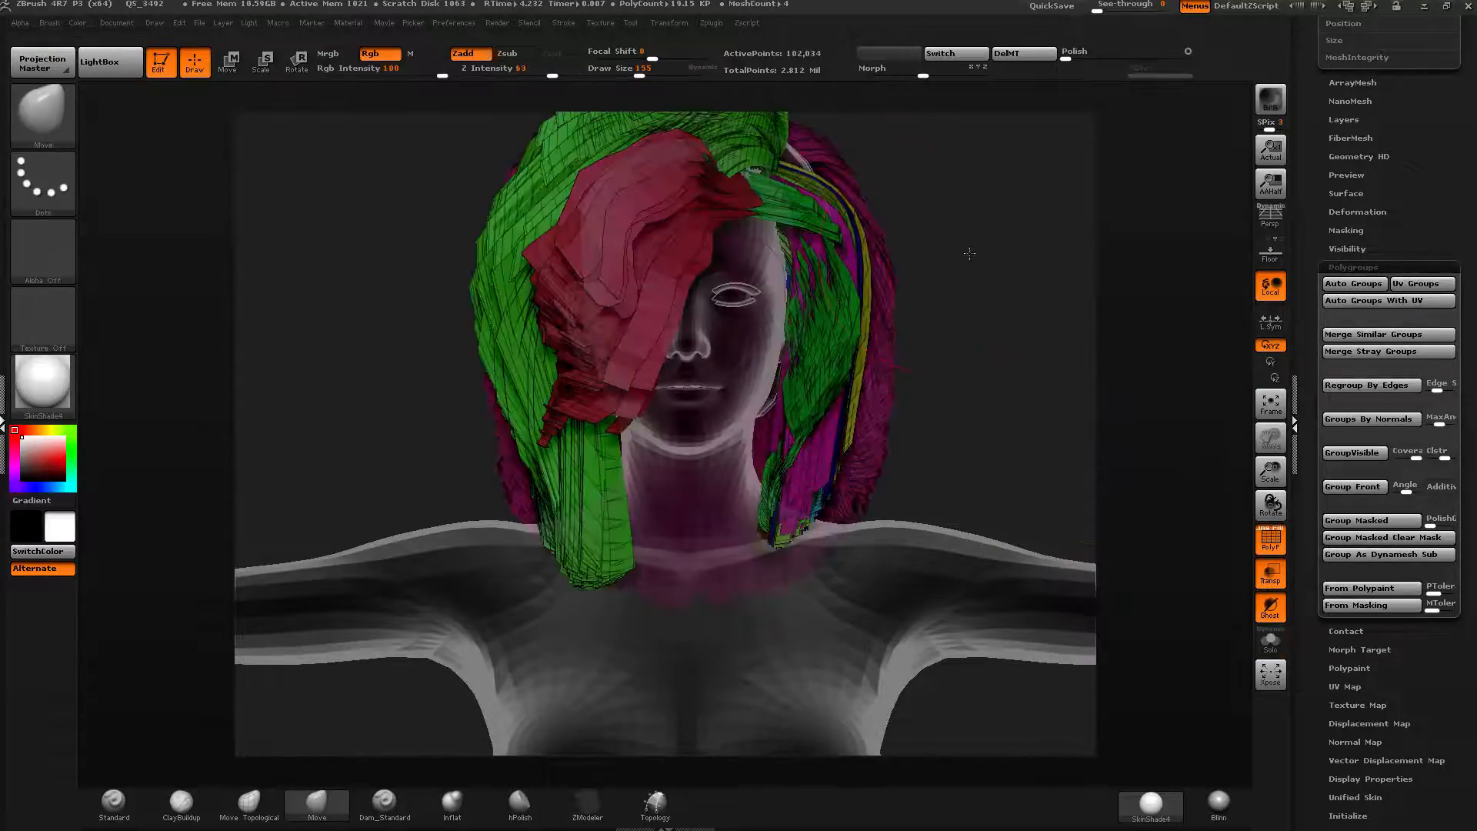
left_click_drag(970, 254, 729, 299)
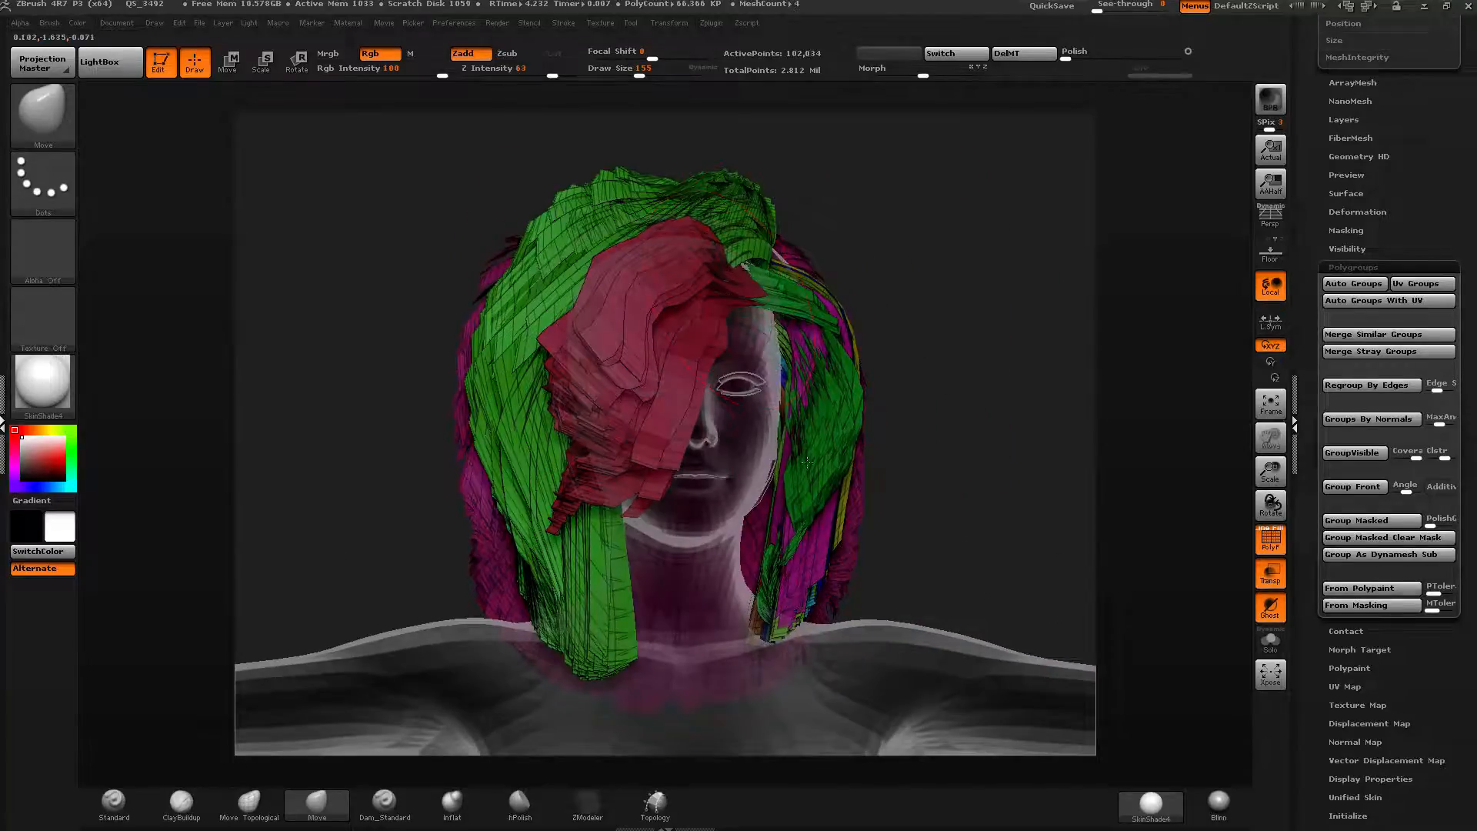
left_click_drag(1003, 482, 831, 485)
left_click(863, 561, "ctrl+shift")
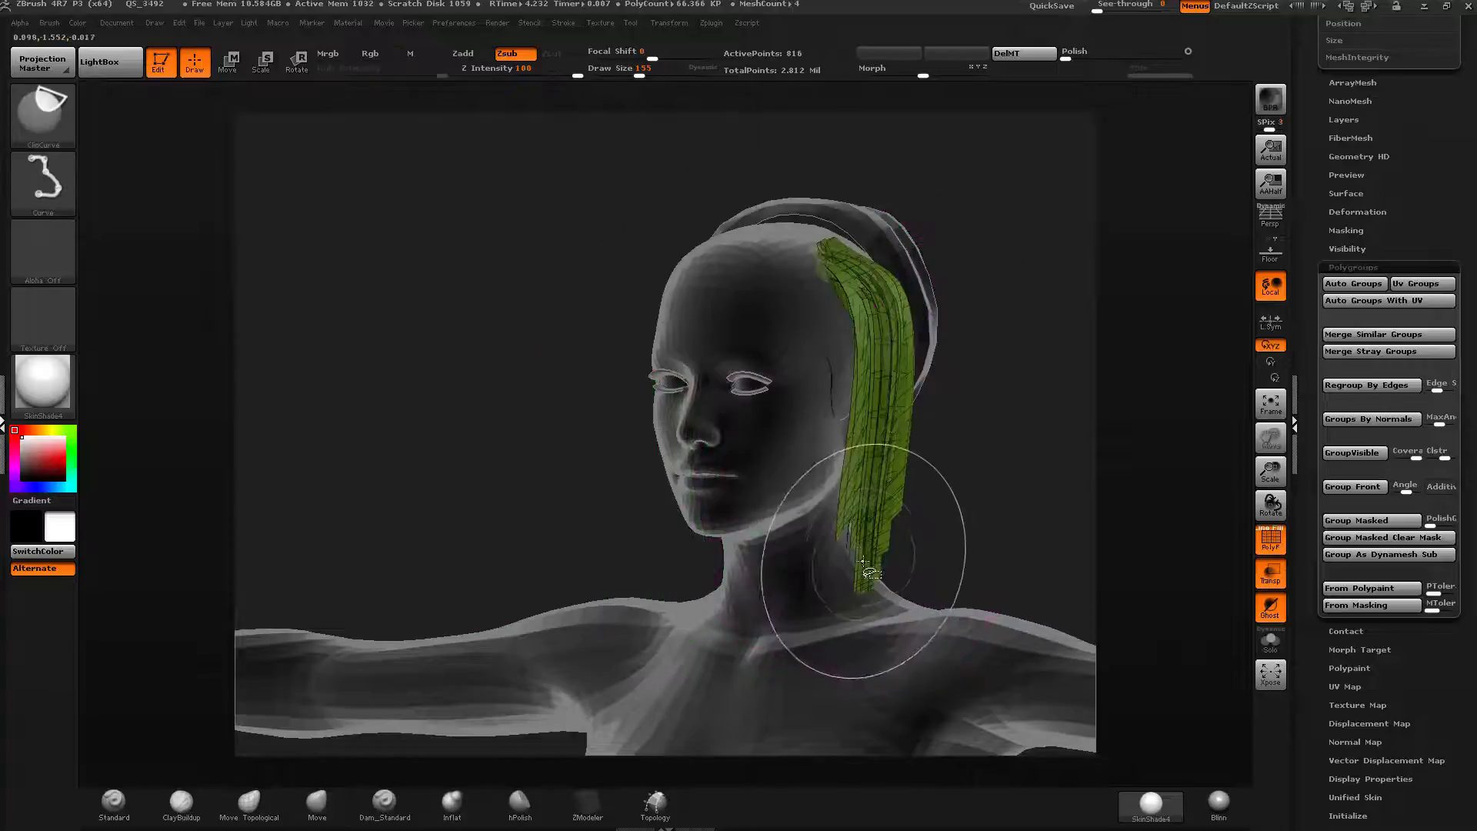
left_click_drag(654, 345, 602, 350)
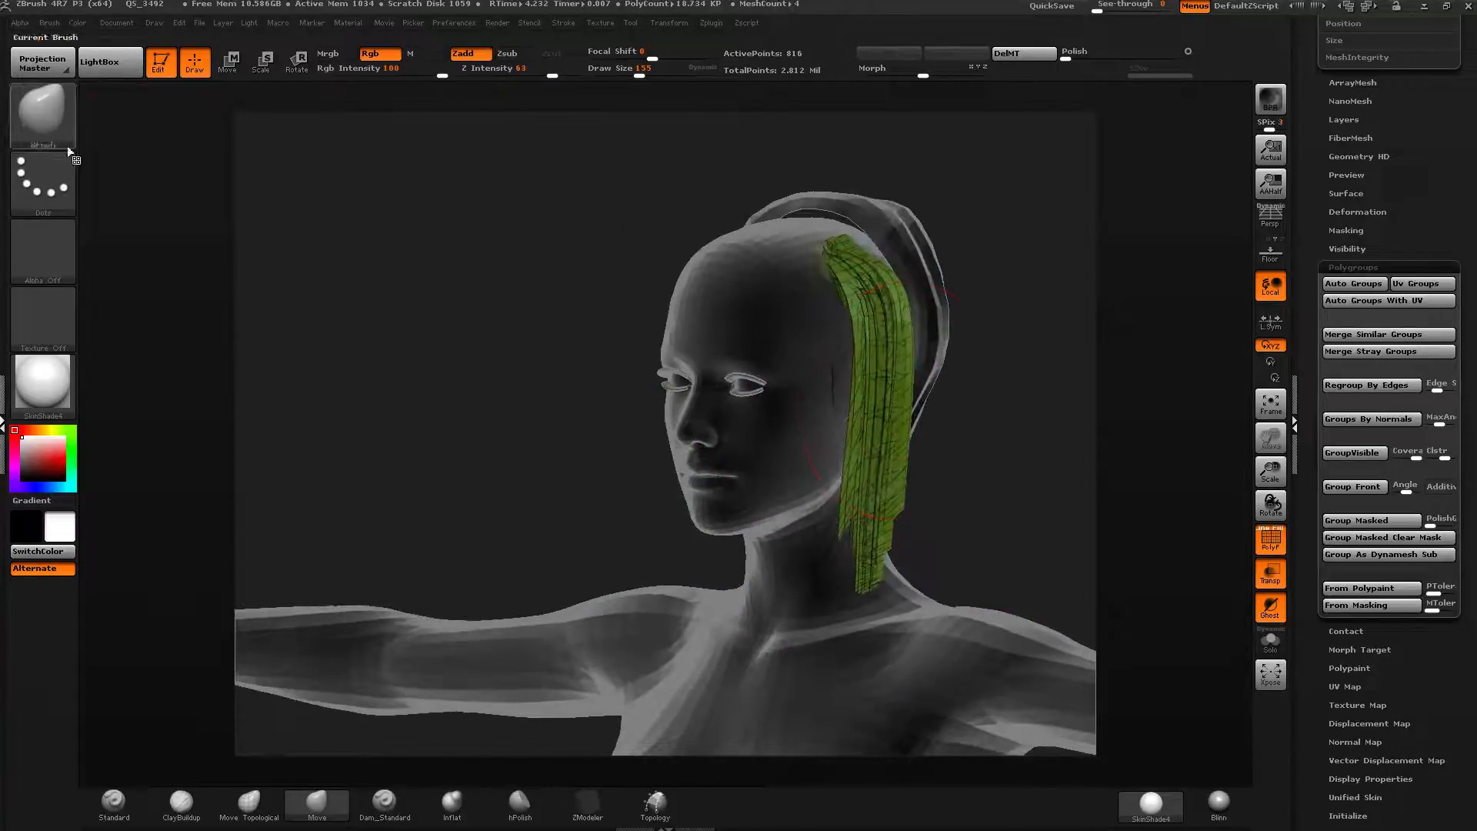
Pull the yellow-green strands outward from the head with the GroomSpike brush.
left_click(43, 114)
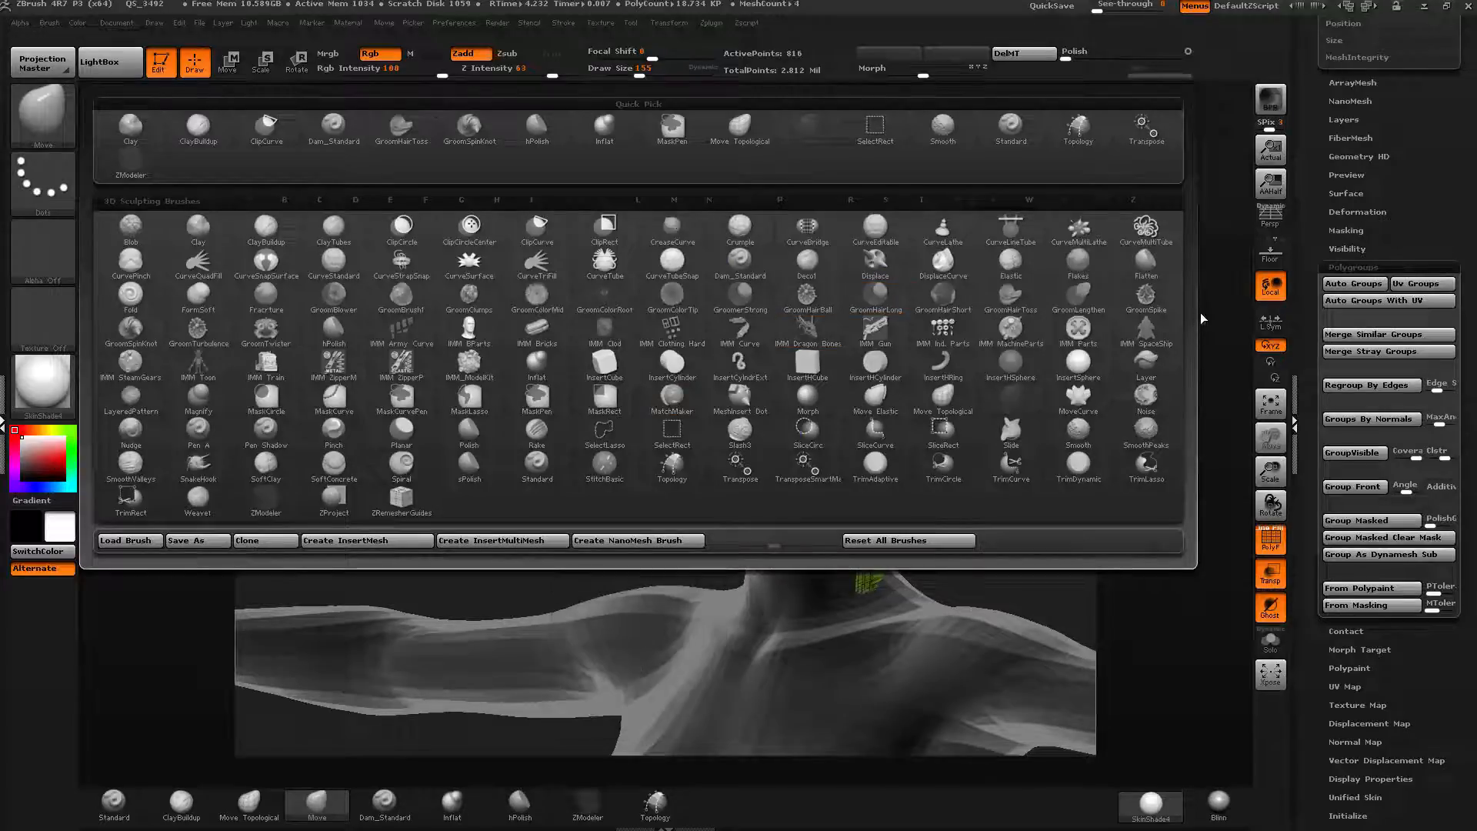
left_click(1142, 300)
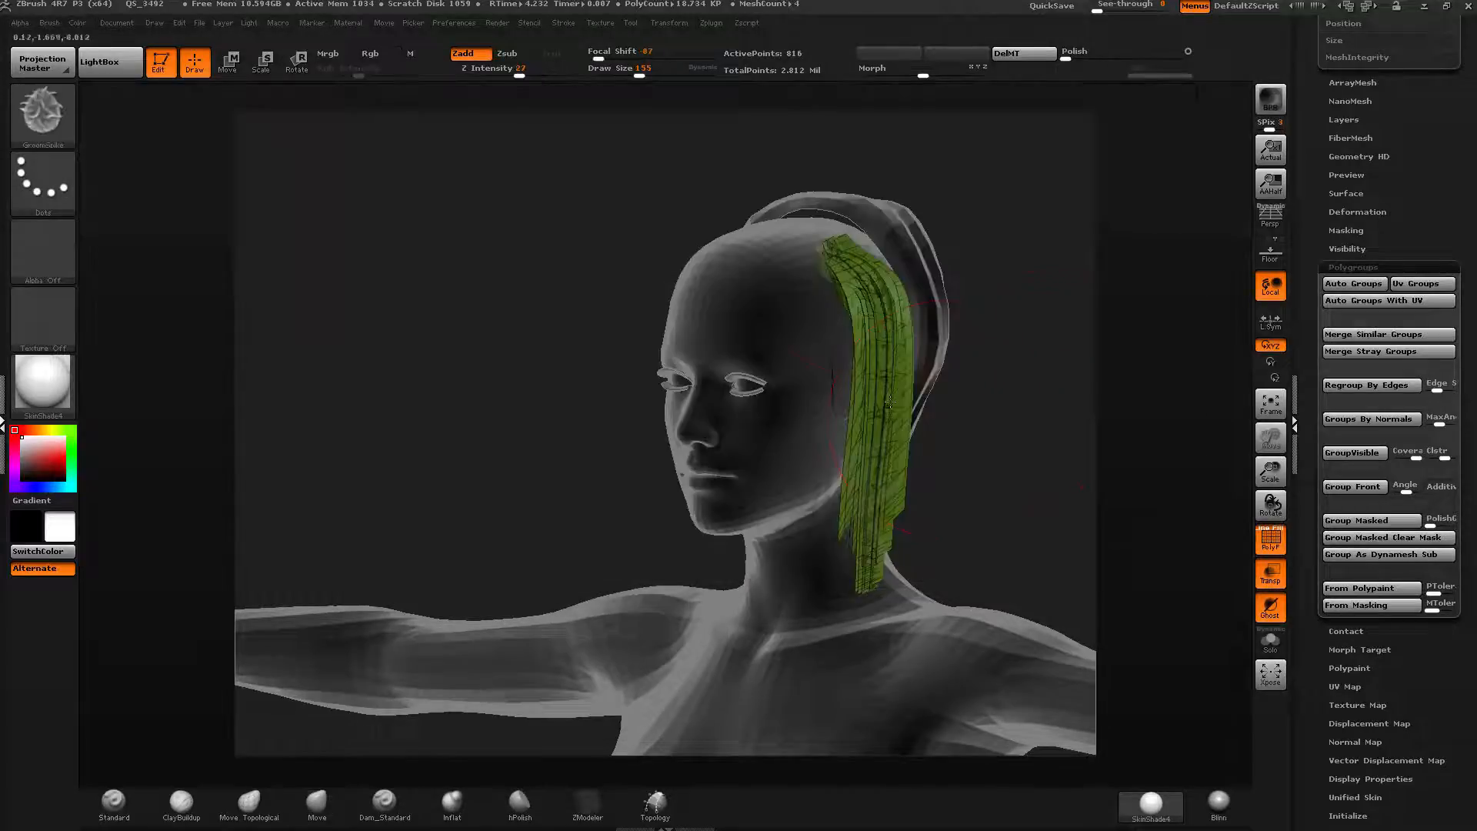
left_click_drag(857, 259, 891, 281)
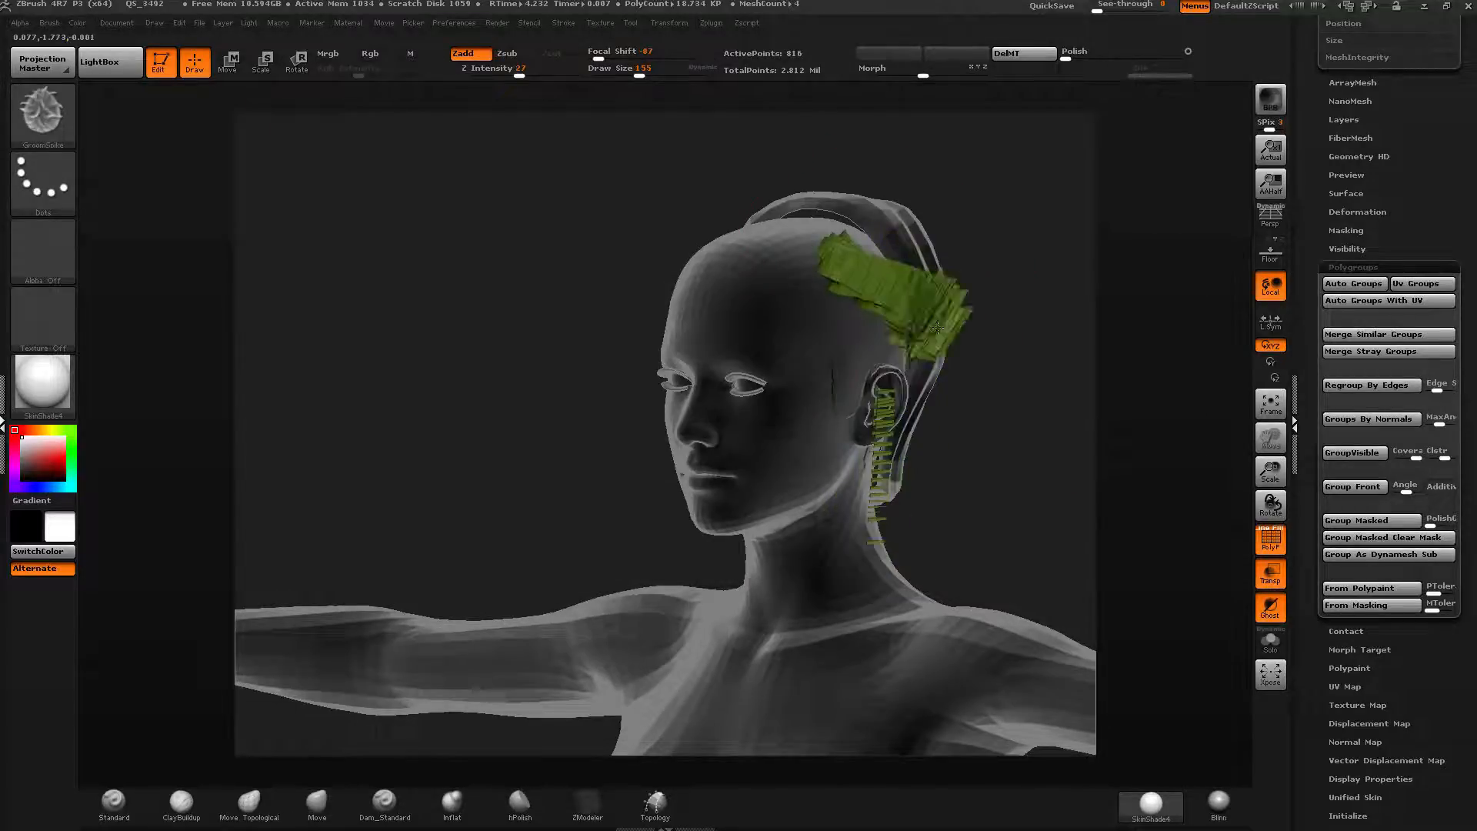
mouse_move(937, 329)
left_mouse_down()
mouse_move(1075, 409)
mouse_move(1124, 459)
left_mouse_up()
mouse_move(993, 370)
left_mouse_down()
mouse_move(930, 308)
mouse_move(1242, 272)
left_mouse_up()
mouse_move(958, 342)
left_mouse_down()
mouse_move(1004, 354)
mouse_move(1106, 299)
left_mouse_up()
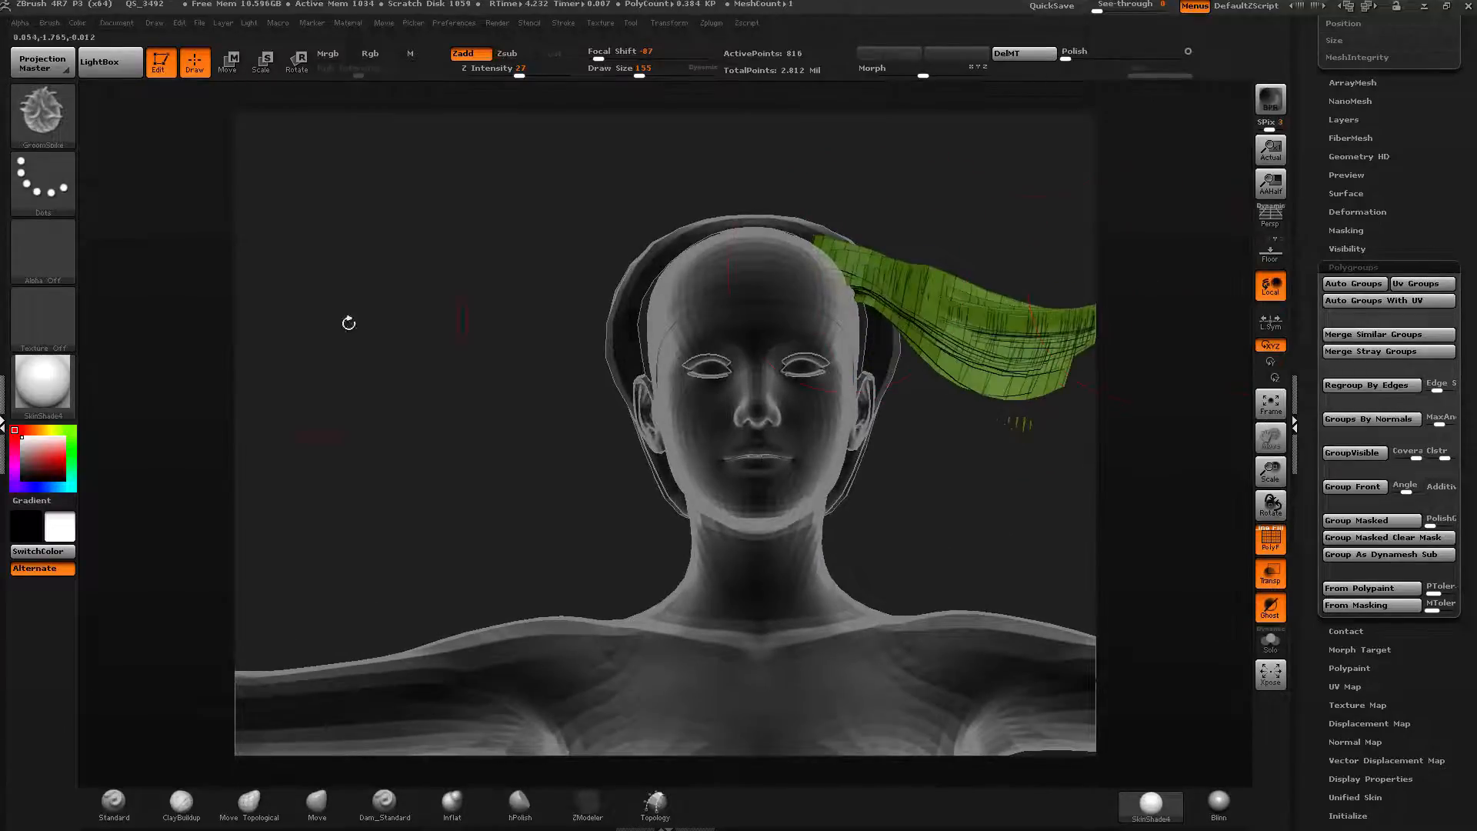
Try a GroomHairBall stroke on the yellow-green strands and undo it.
left_click(43, 111)
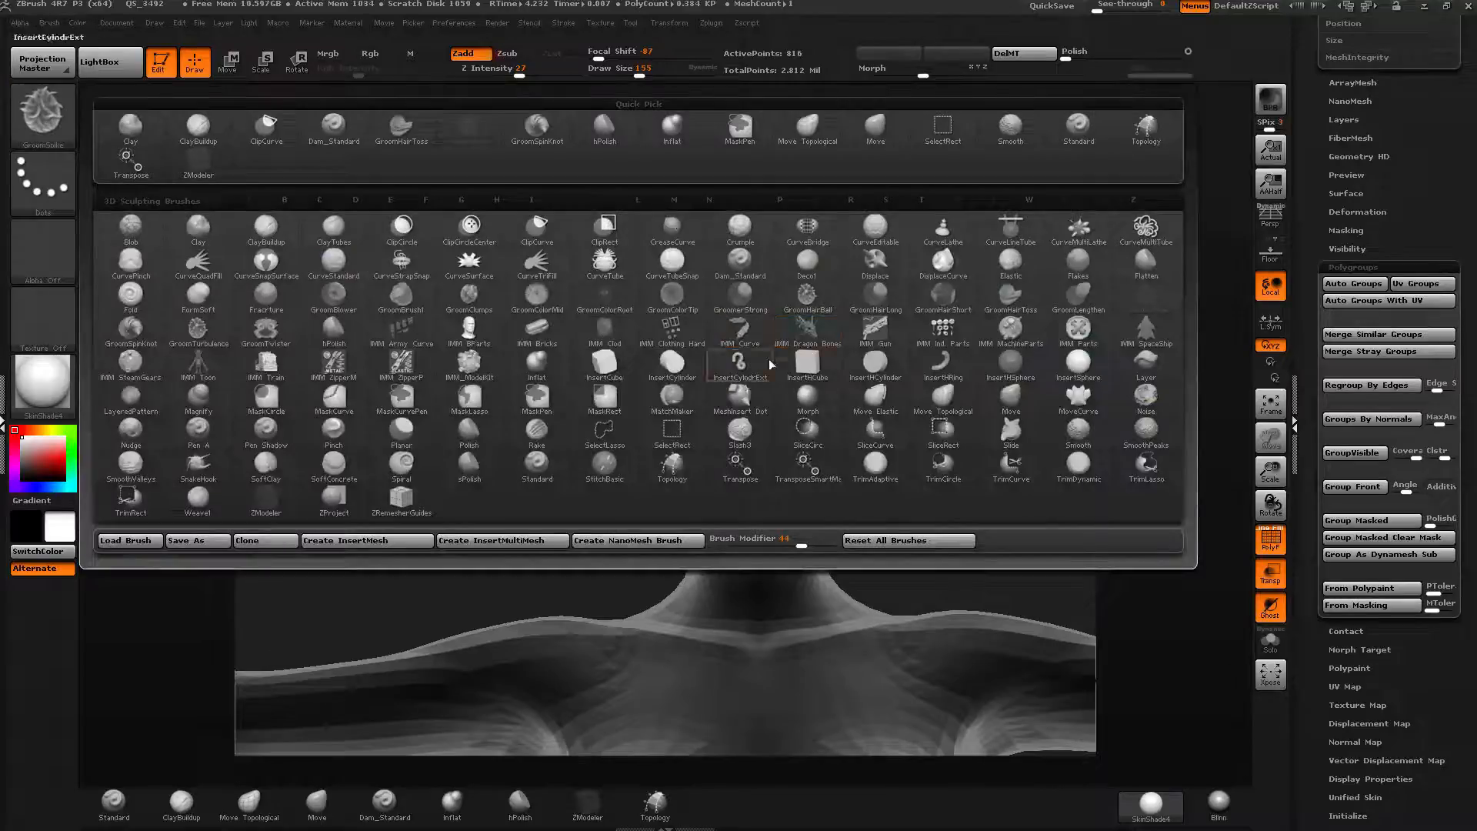
left_click(812, 300)
mouse_move(989, 334)
left_mouse_down()
mouse_move(913, 286)
mouse_move(913, 326)
mouse_move(978, 317)
mouse_move(847, 323)
left_mouse_up()
key("ctrl+z")
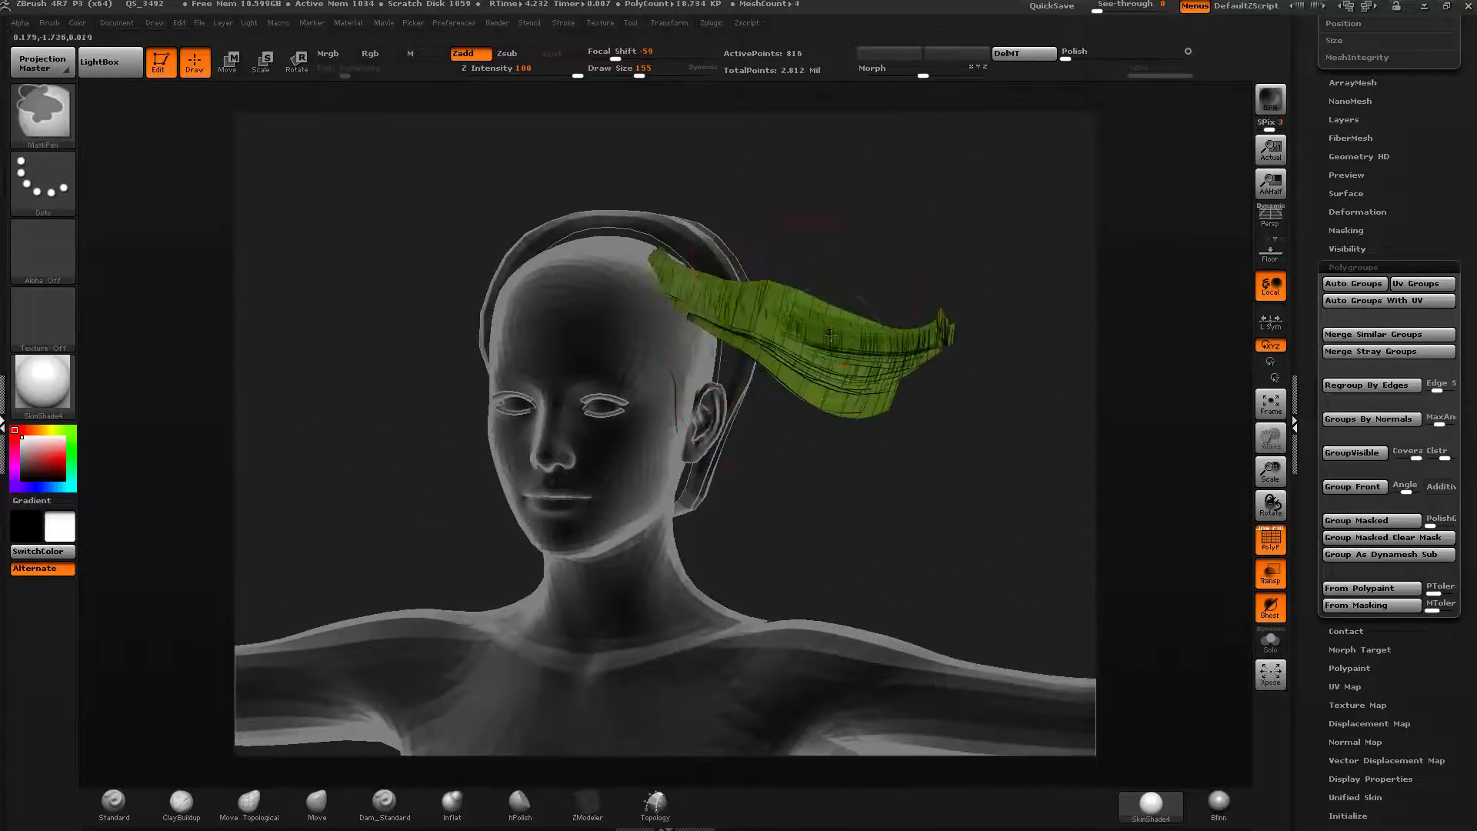
Try GroomClumps strokes on the yellow-green strands, undoing the last stroke.
left_click(71, 143)
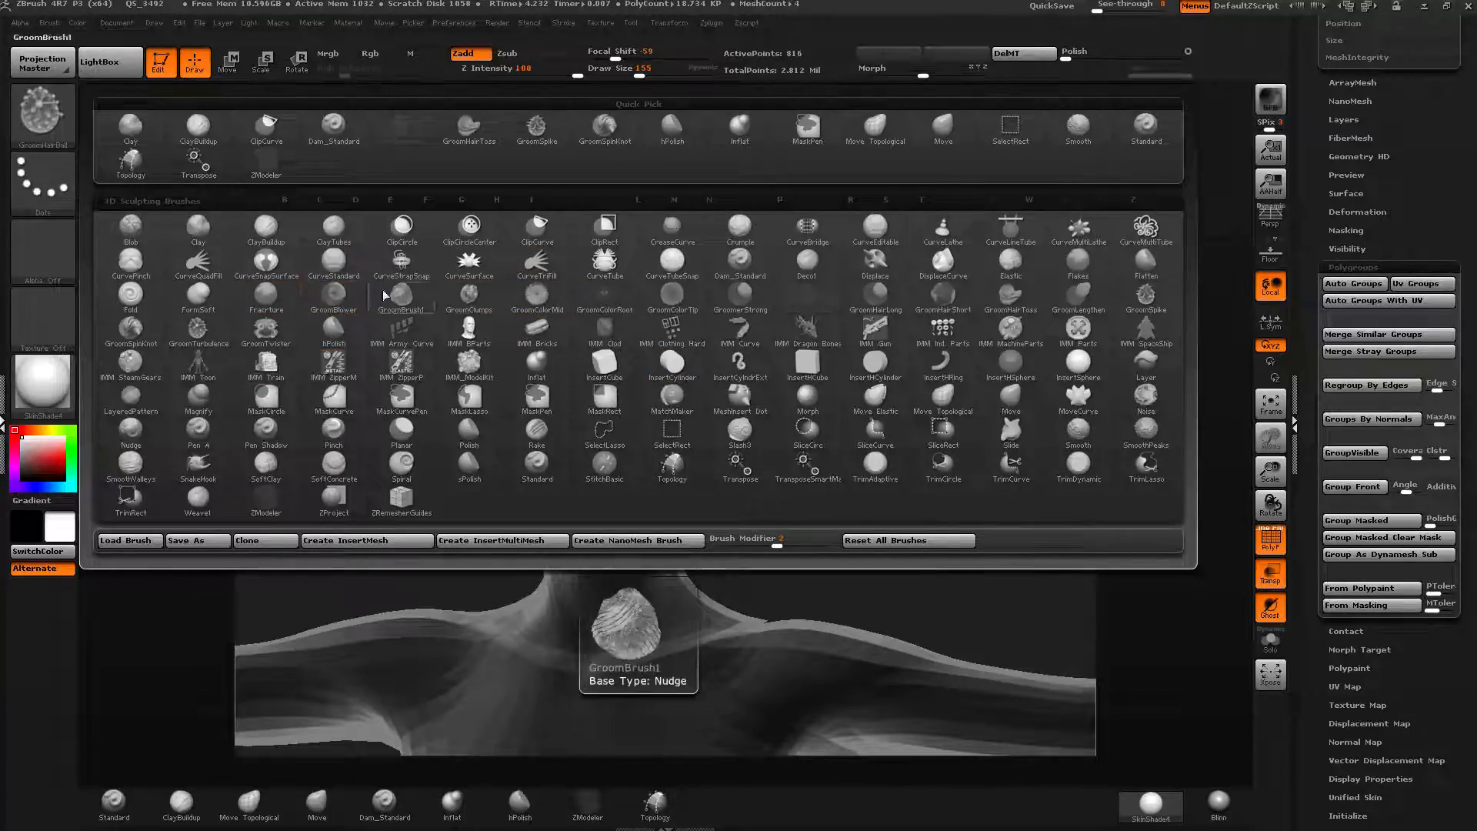
left_click(469, 294)
left_click_drag(727, 311, 712, 300)
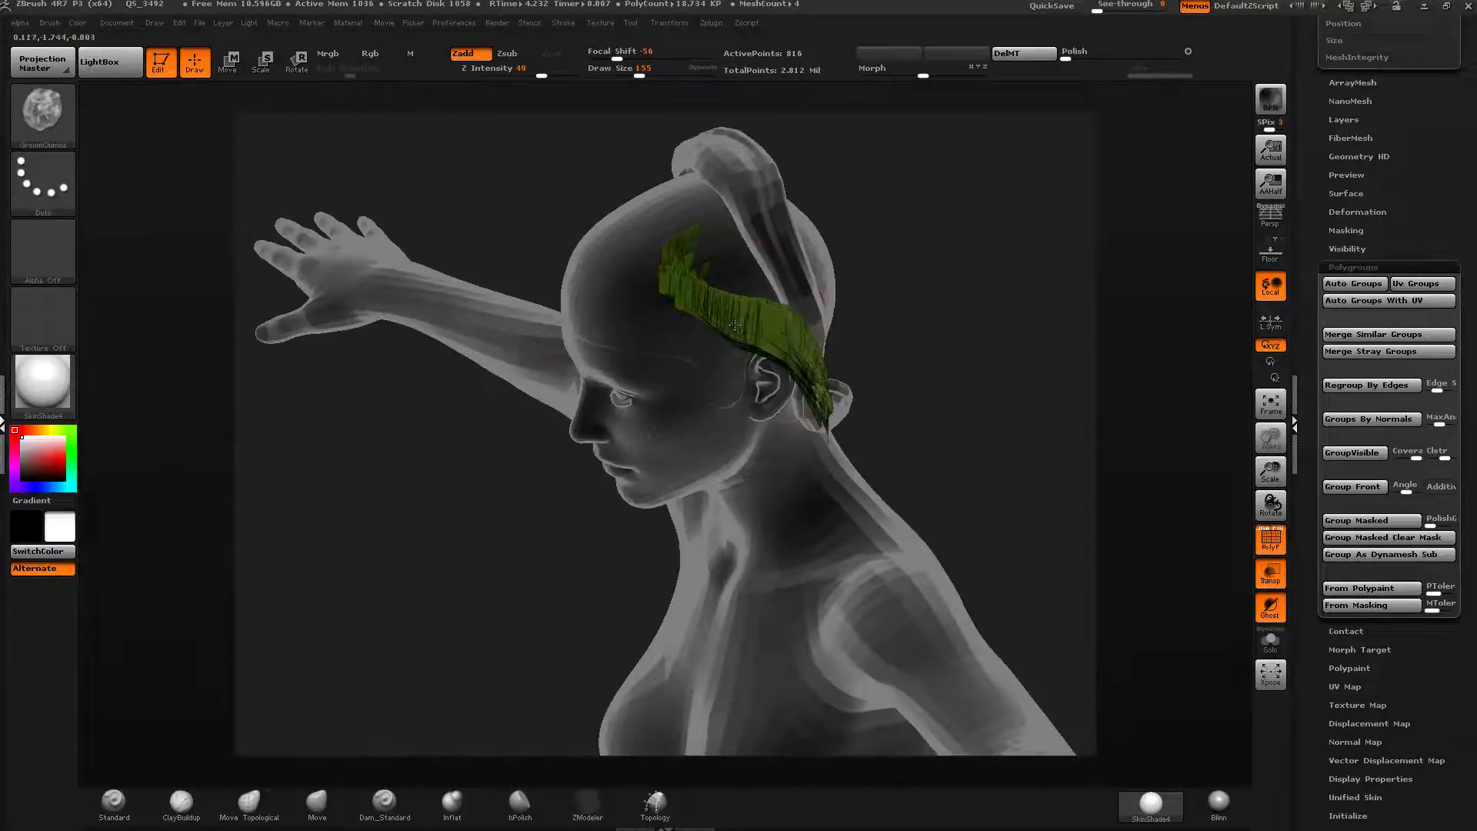
mouse_move(739, 316)
left_mouse_down()
mouse_move(668, 285)
mouse_move(709, 318)
left_mouse_up()
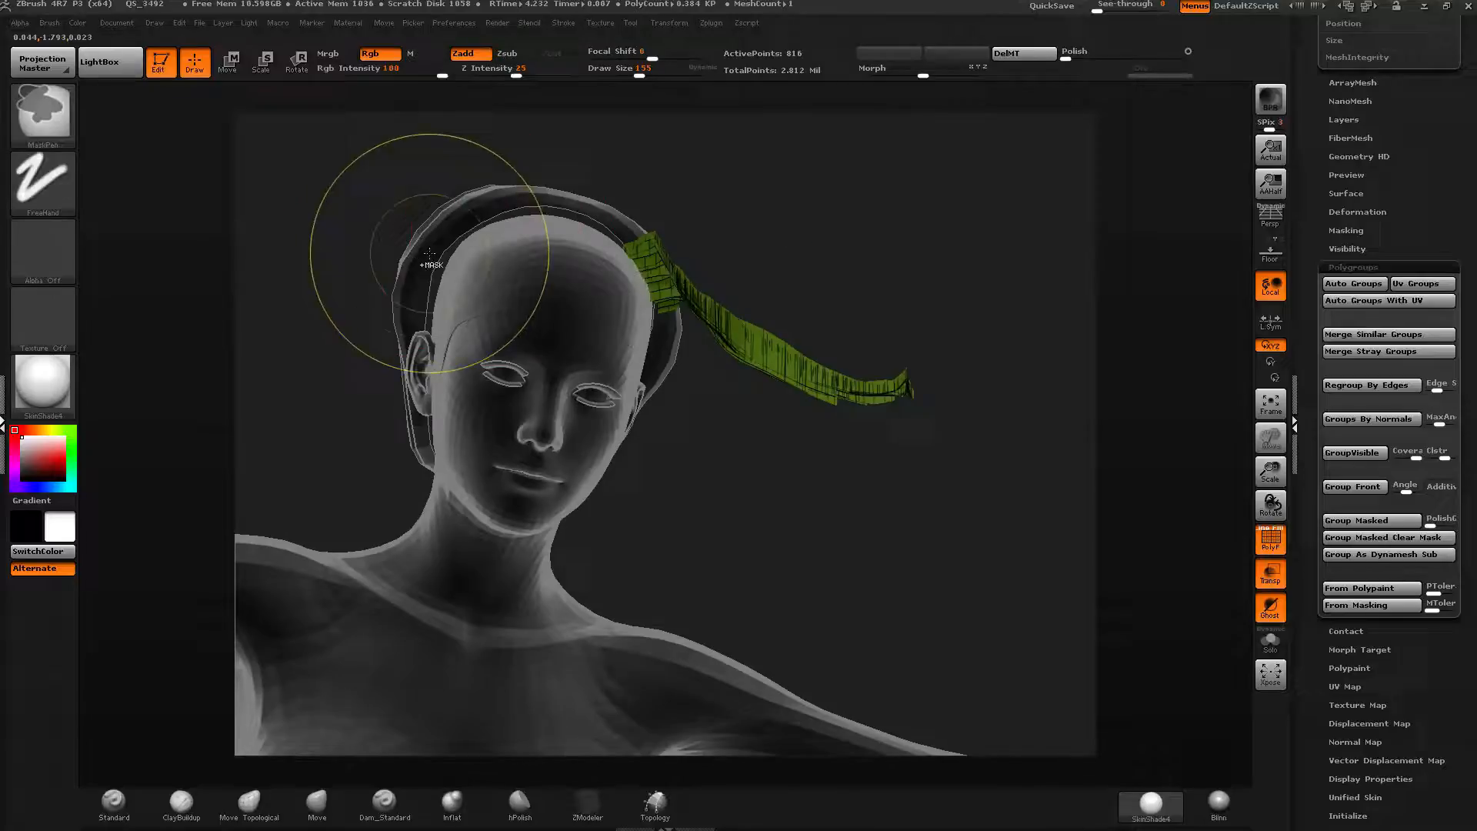
key("ctrl+z")
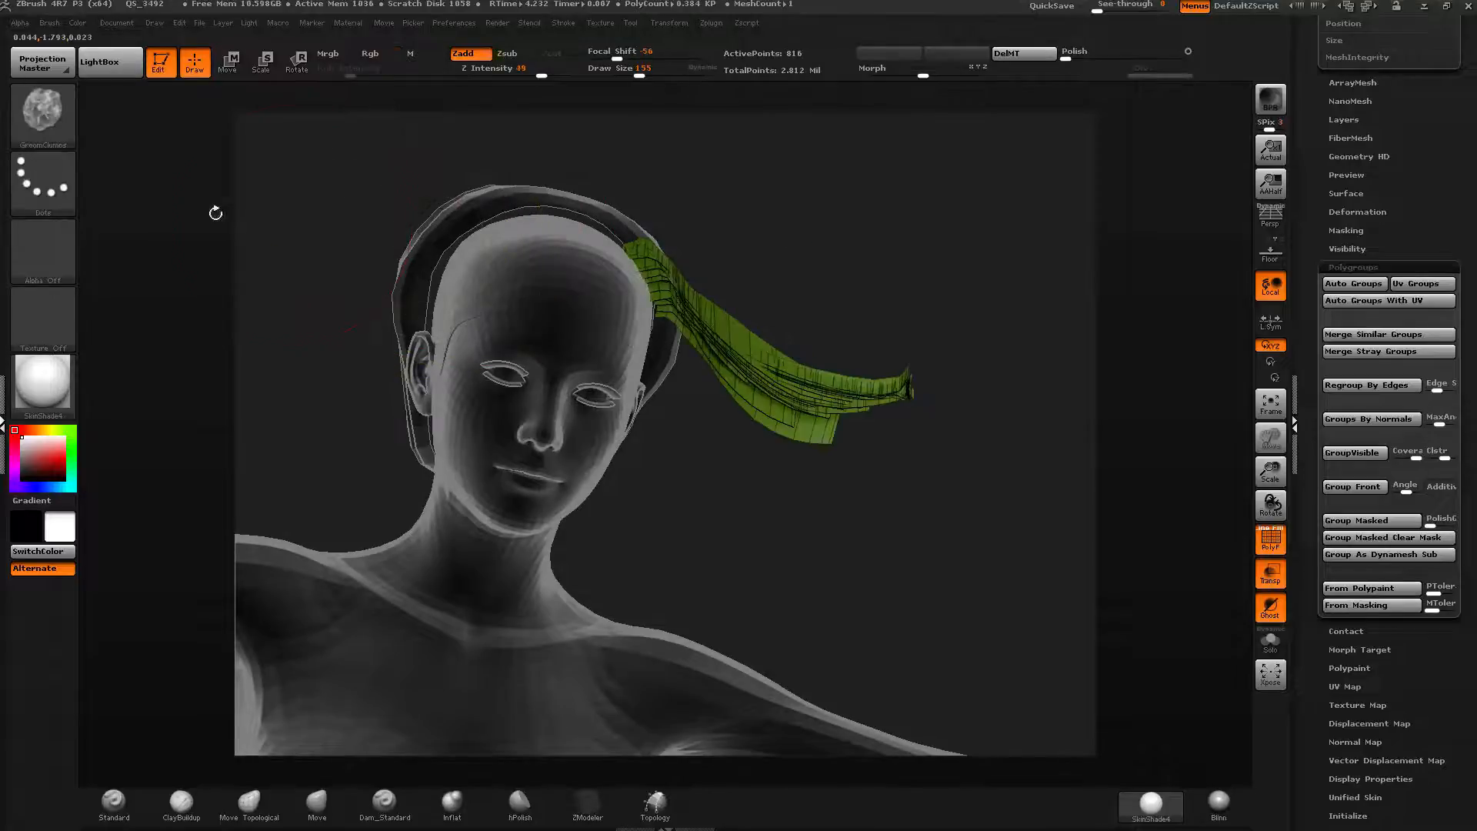
Twist the yellow-green strands with the GroomTwister brush.
left_click(74, 136)
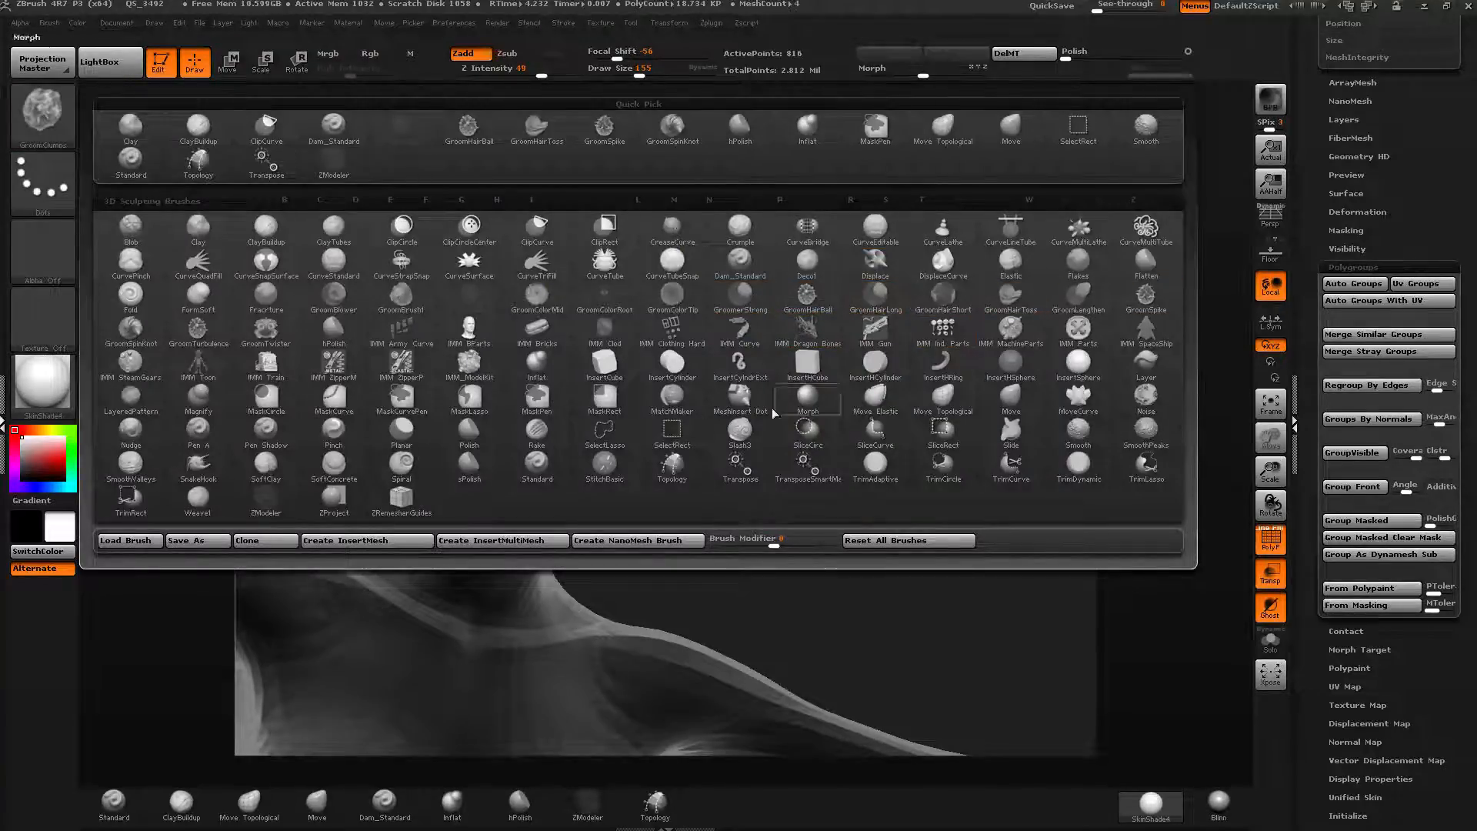
left_click(264, 337)
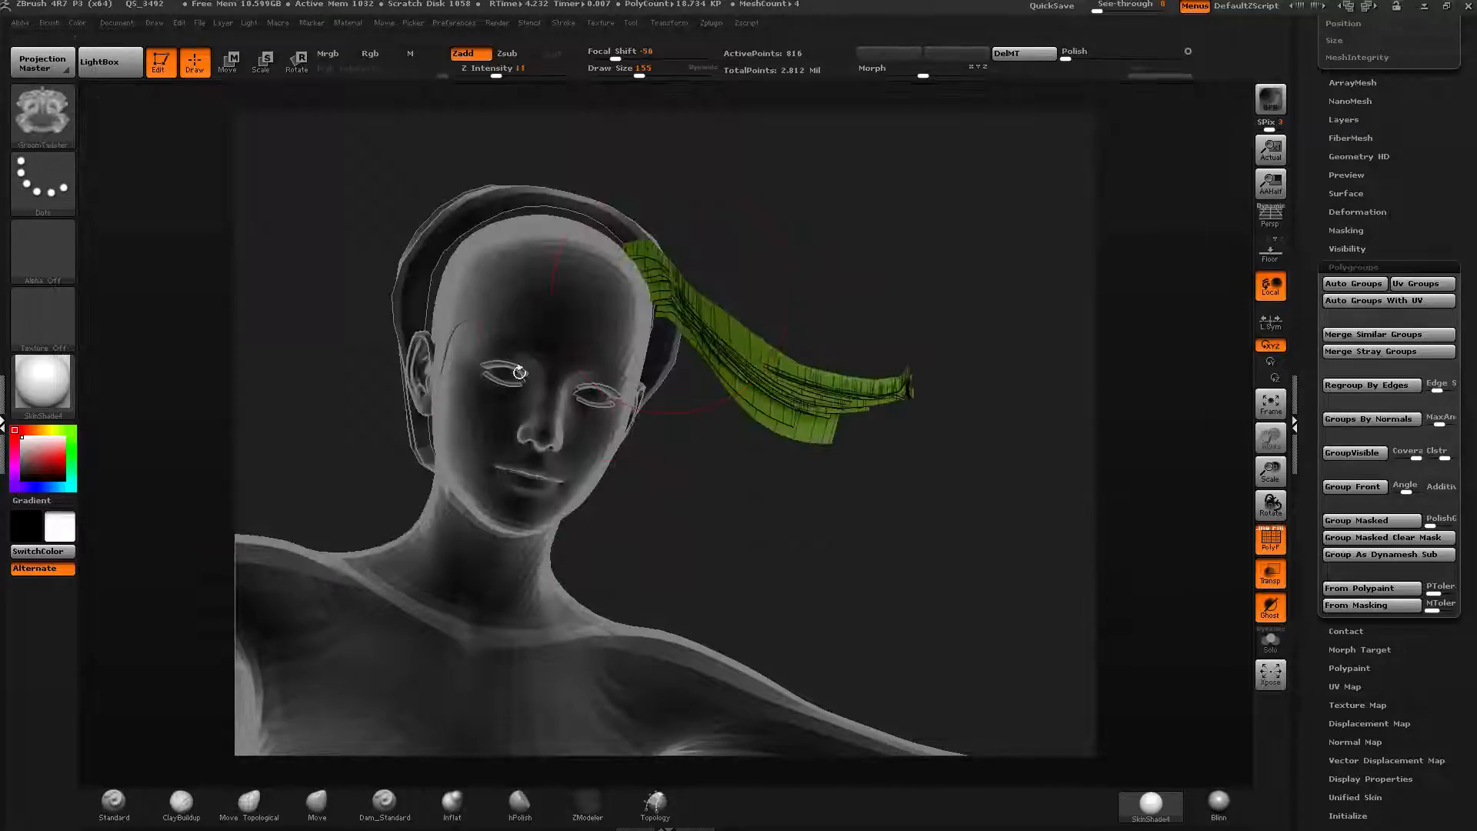
left_click_drag(679, 247, 604, 125)
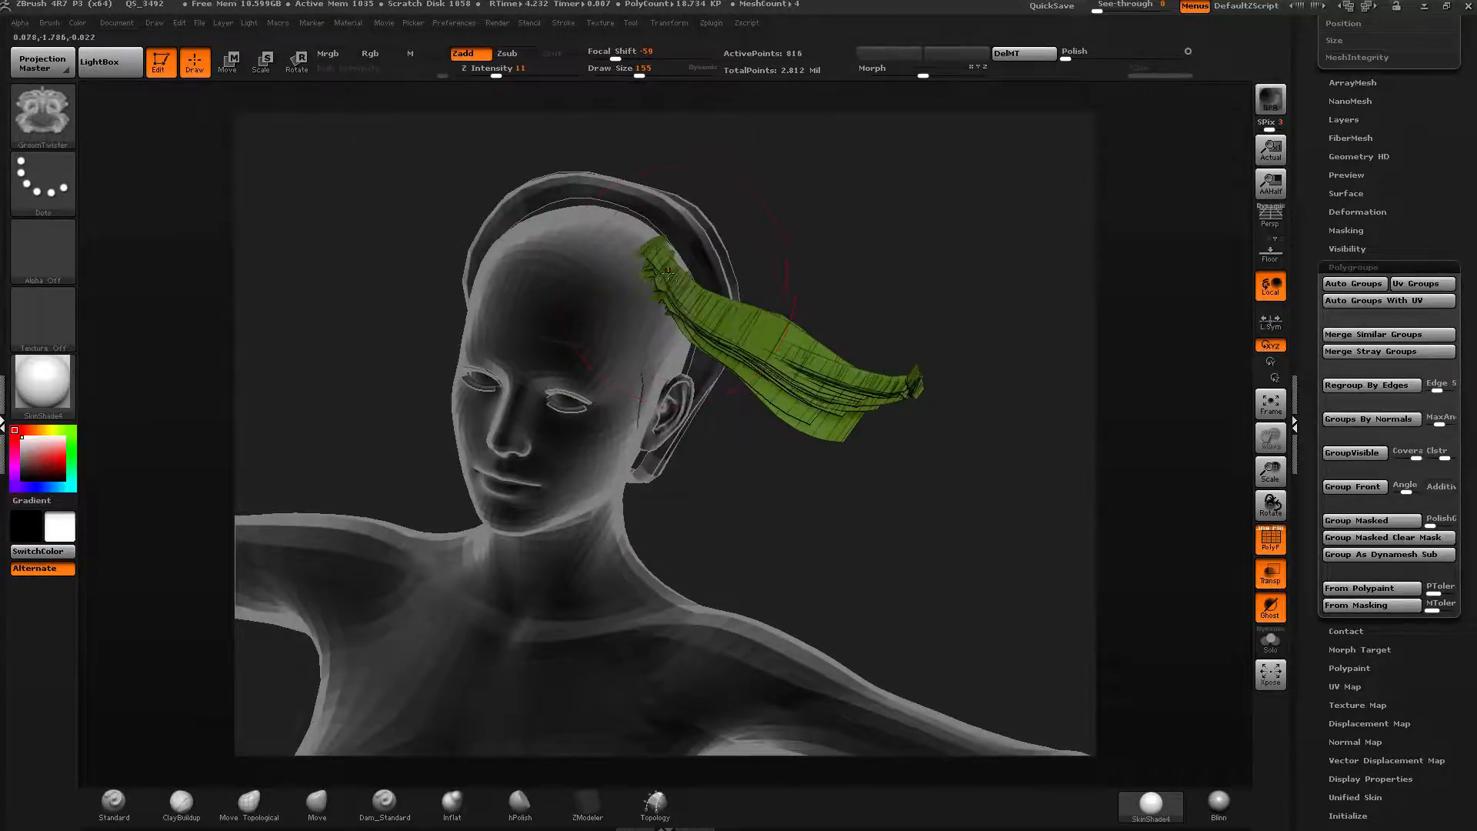
left_click_drag(668, 273, 822, 417)
mouse_move(697, 255)
left_mouse_down()
mouse_move(808, 335)
mouse_move(770, 308)
mouse_move(819, 338)
mouse_move(851, 323)
left_mouse_up()
mouse_move(950, 338)
left_mouse_down()
mouse_move(958, 431)
mouse_move(954, 362)
mouse_move(993, 339)
left_mouse_up()
mouse_move(739, 288)
left_mouse_down()
mouse_move(832, 280)
mouse_move(916, 438)
left_mouse_up()
Rotate the yellow-green strand group with the Transpose rotate line, then leave Transpose.
key("r")
mouse_move(675, 322)
left_mouse_down()
mouse_move(916, 379)
mouse_move(1032, 386)
mouse_move(765, 693)
mouse_move(1008, 470)
mouse_move(1062, 389)
left_mouse_up()
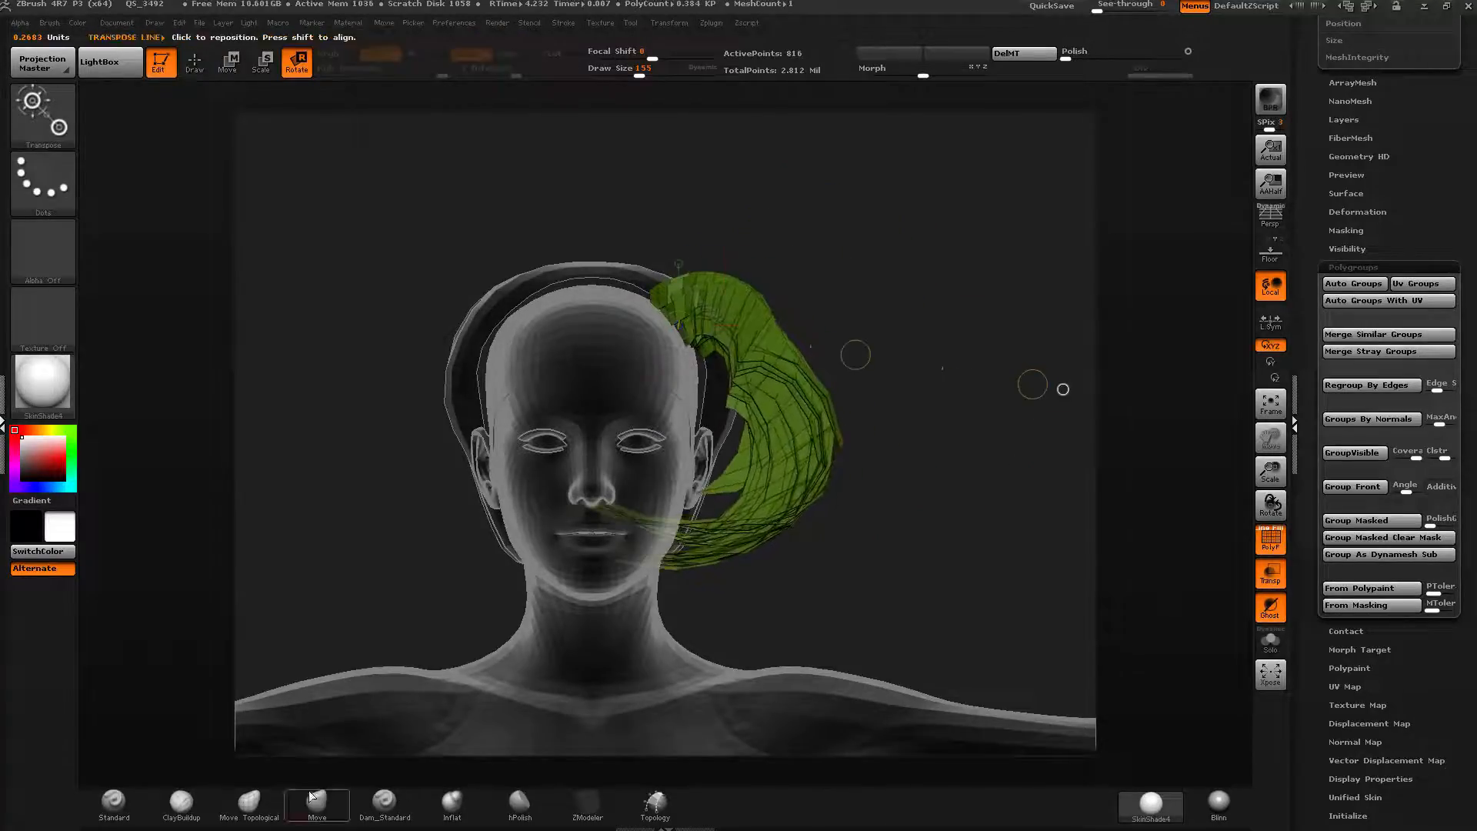
key("q")
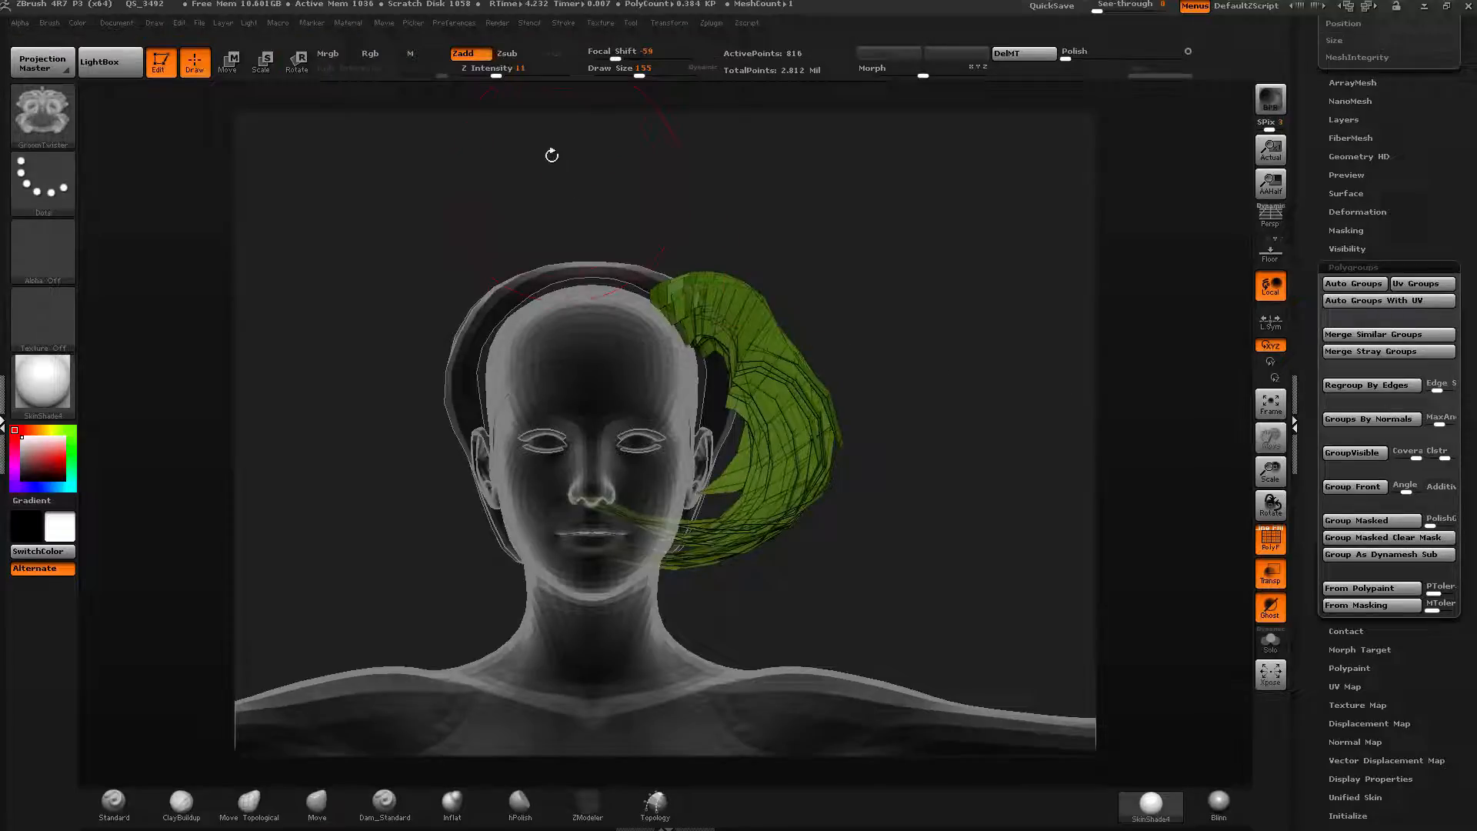
Pull the yellow-green strands down along the neck with the Move brush.
left_click(315, 806)
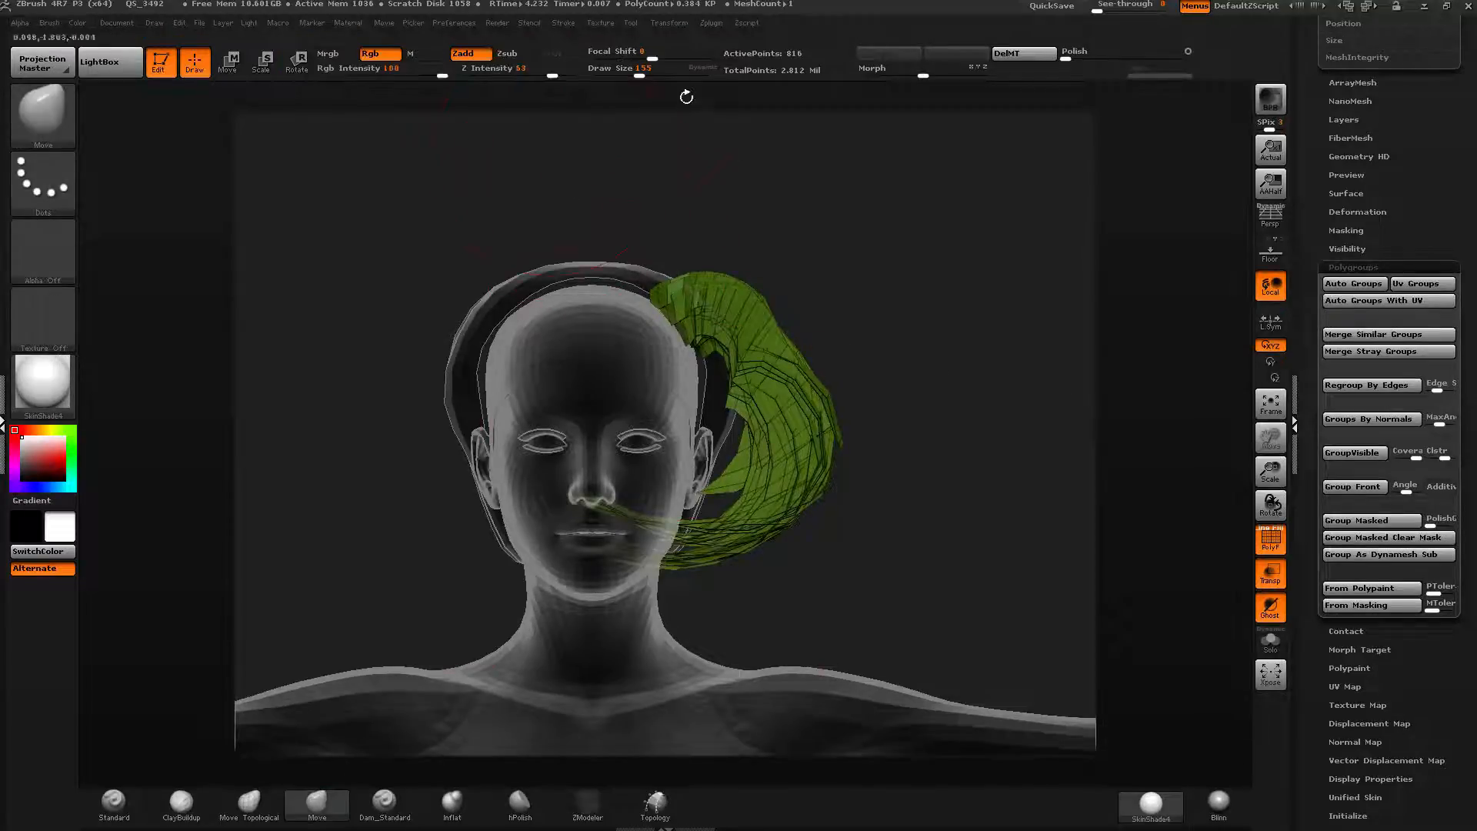
mouse_move(591, 506)
left_mouse_down()
mouse_move(661, 606)
mouse_move(656, 587)
left_mouse_up()
left_click_drag(809, 458, 771, 478)
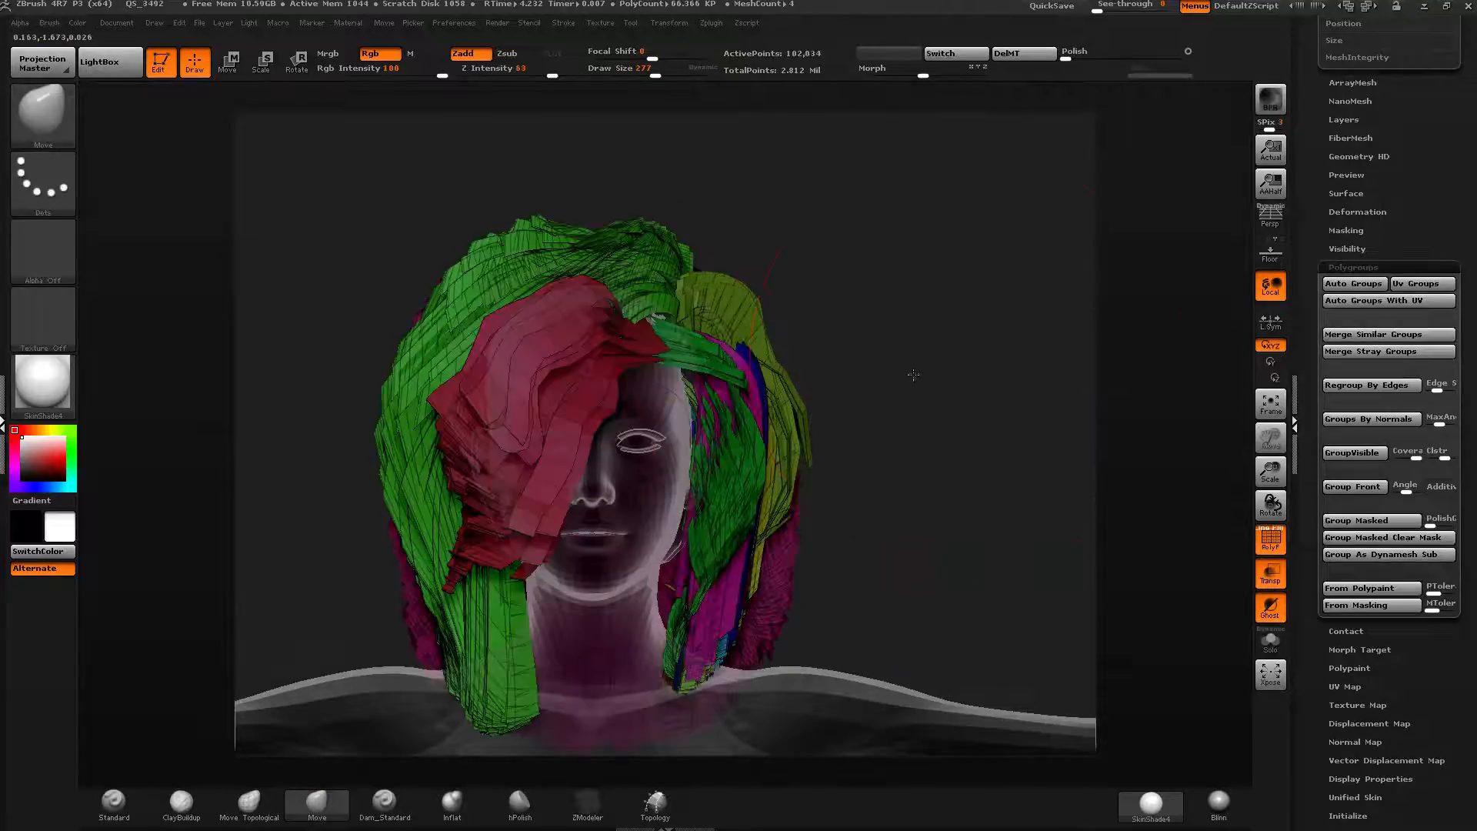
Show all hair groups again, isolate the blue strand group behind the ear and turn it into its own polygroup.
left_click_drag(913, 380, 895, 377)
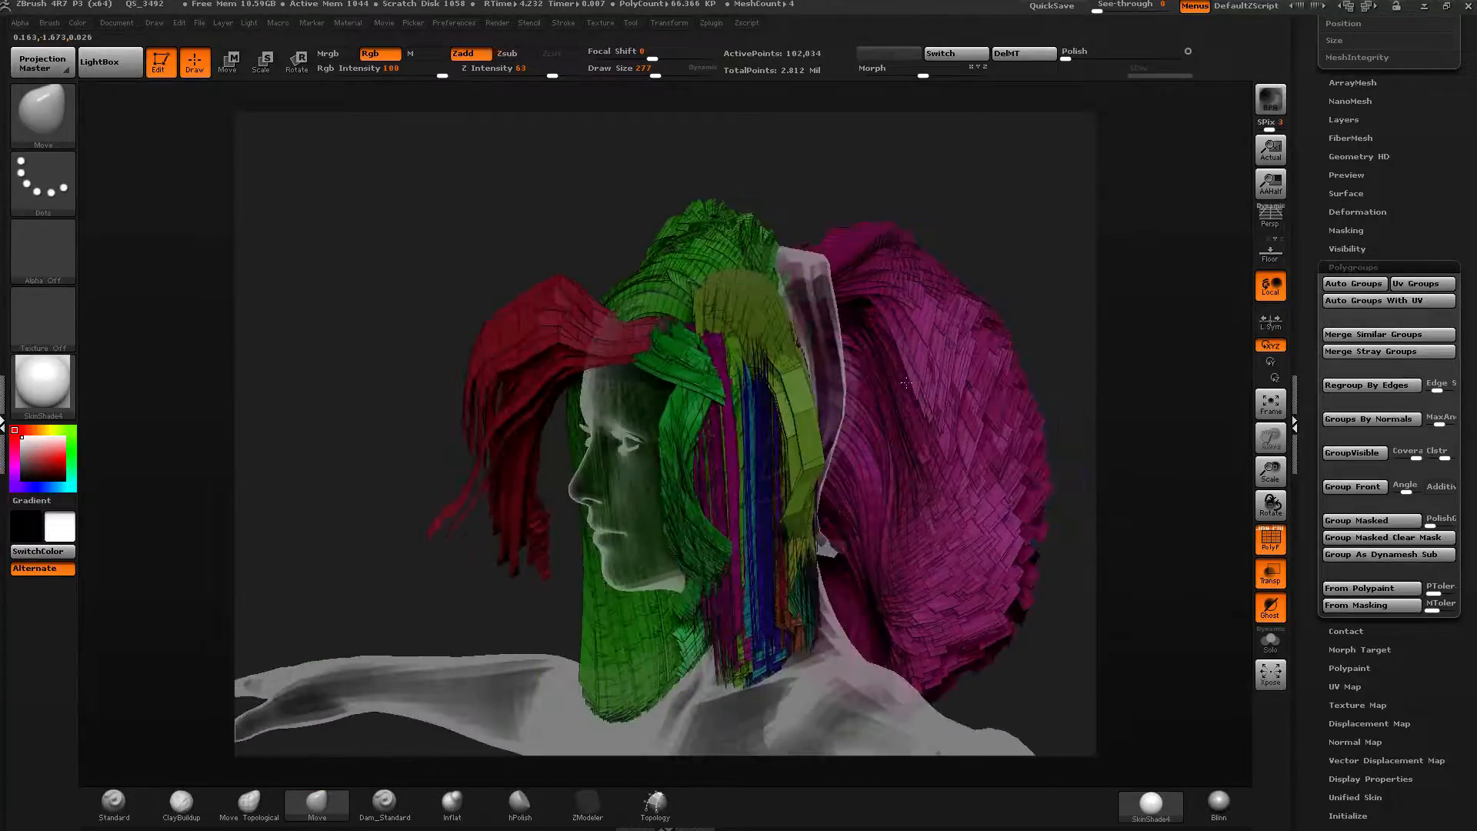
key("ctrl+shift")
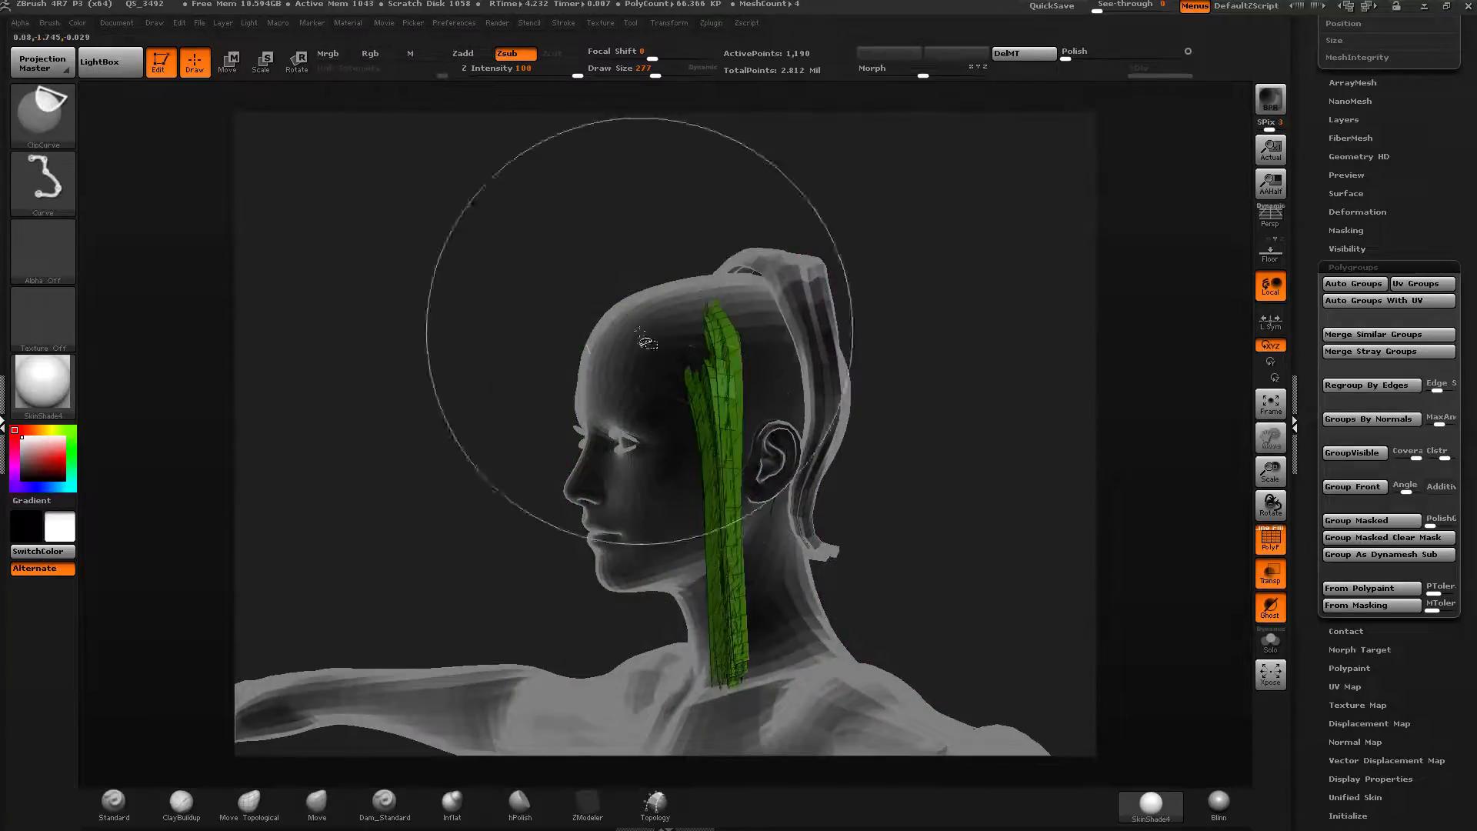
left_click(42, 114)
left_click(197, 129)
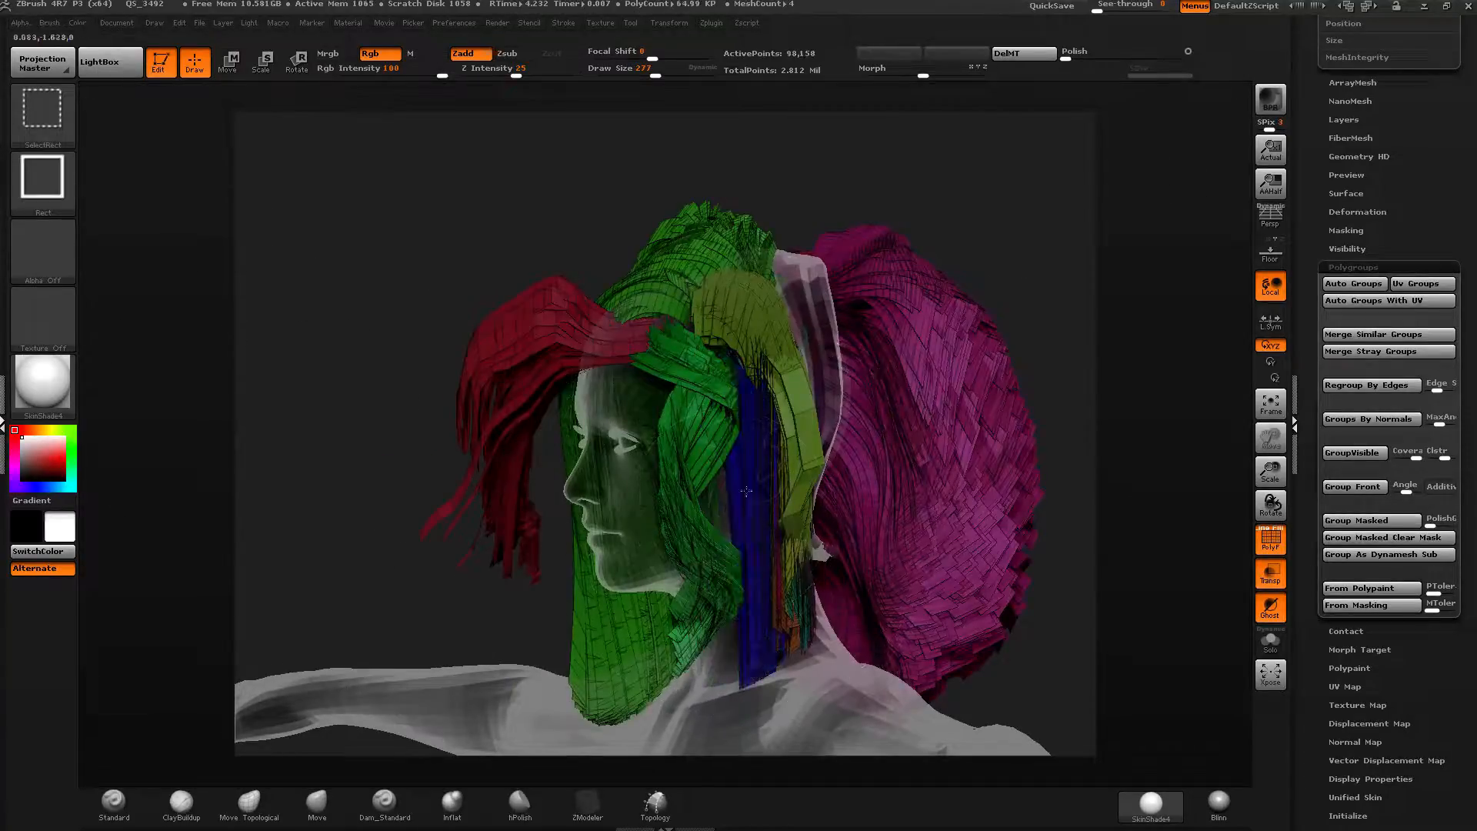
left_click(755, 522, "ctrl+shift")
mouse_move(1068, 203)
left_mouse_down("ctrl+shift")
mouse_move(977, 276)
mouse_move(974, 322)
left_mouse_up("ctrl+shift")
key("ctrl+w")
left_click_drag(1160, 262, 1085, 343, "ctrl+shift")
Select the GroomSpinKnot brush, reduce the draw size and stroke waves into the blue strands.
left_click(51, 120)
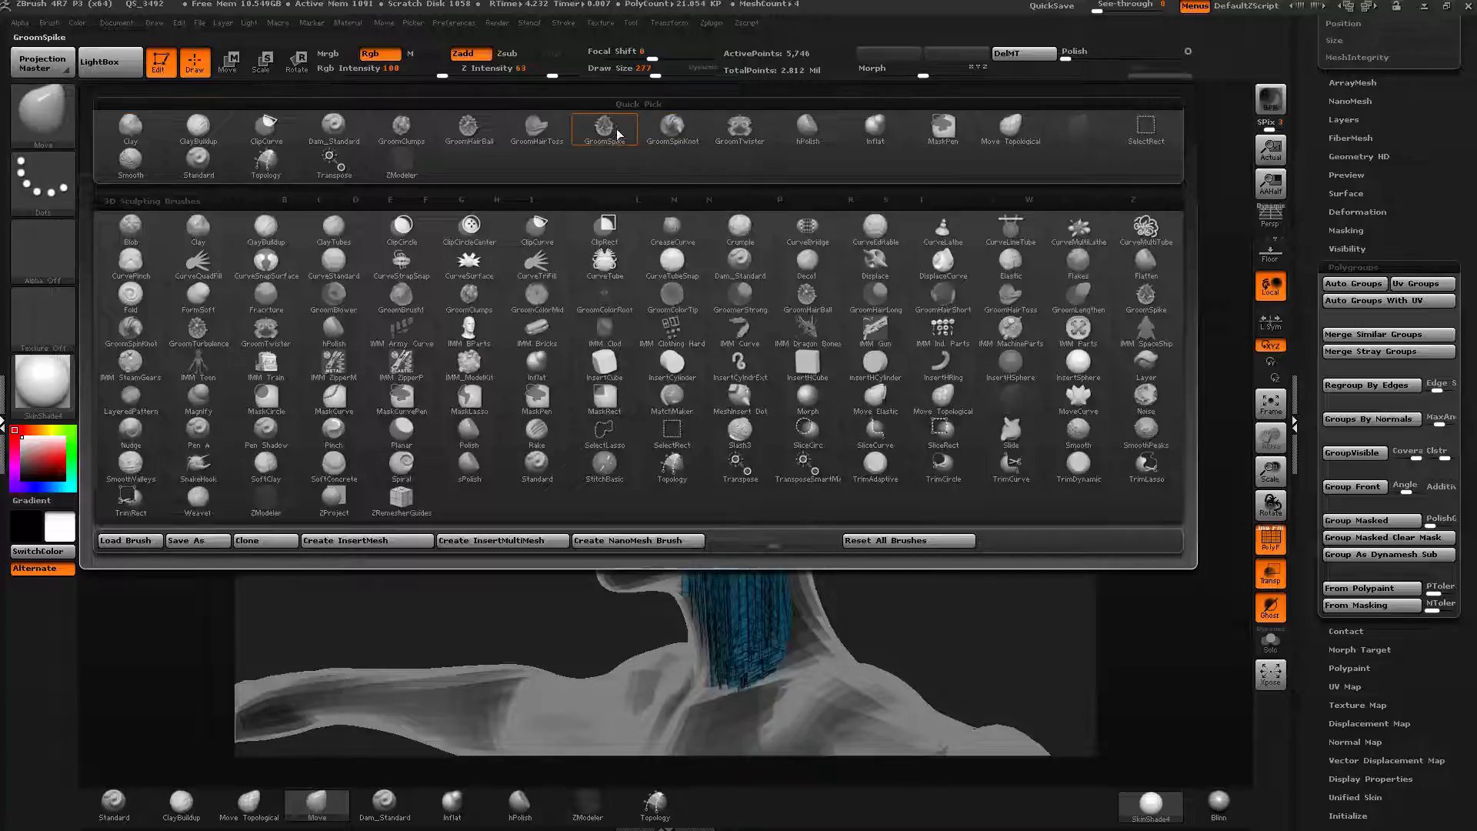
left_click(672, 135)
left_click_drag(731, 462, 739, 504)
left_click_drag(738, 555, 728, 378)
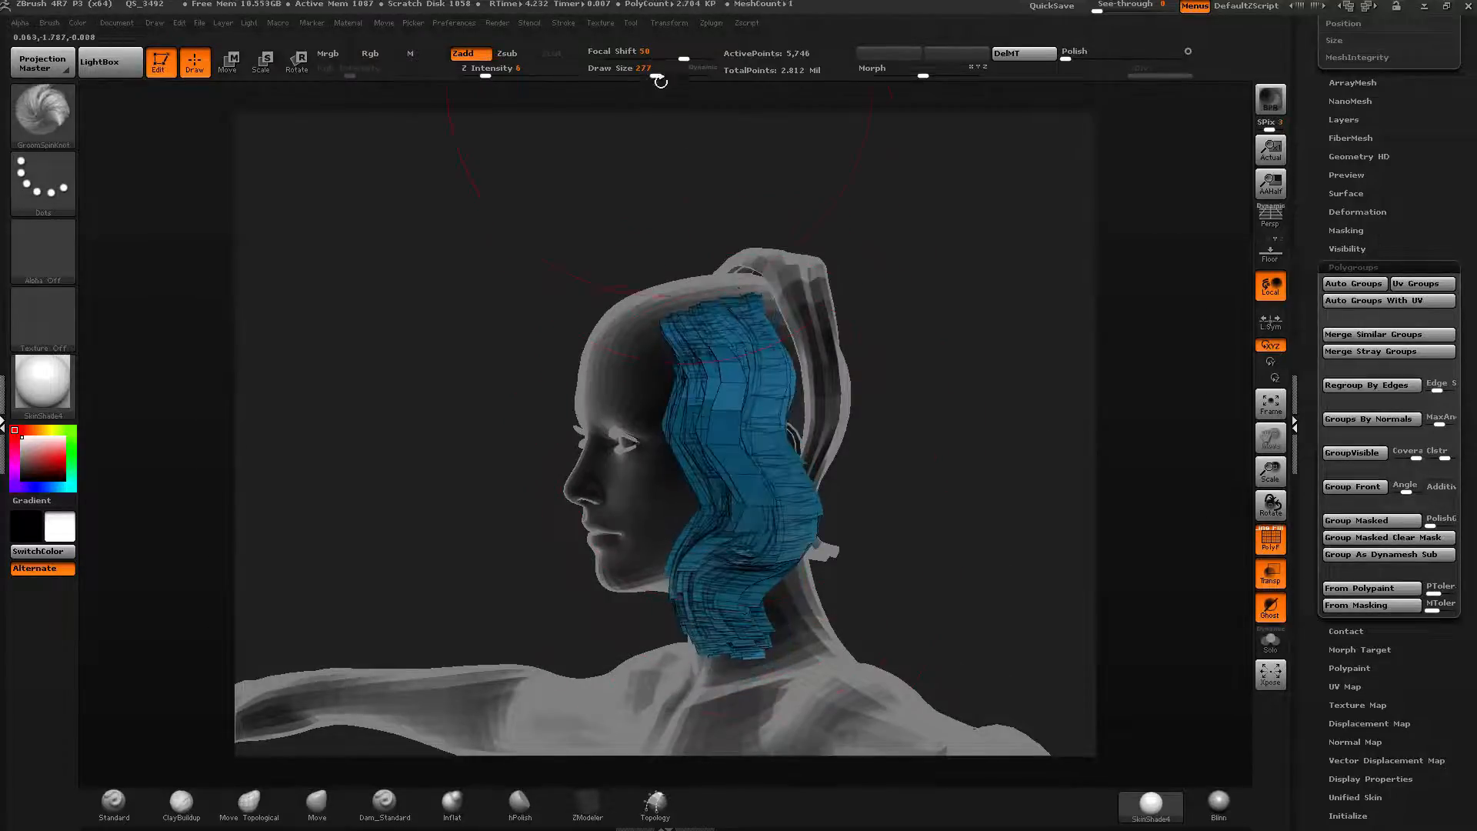
left_click_drag(657, 77, 646, 76)
left_click_drag(747, 417, 726, 653)
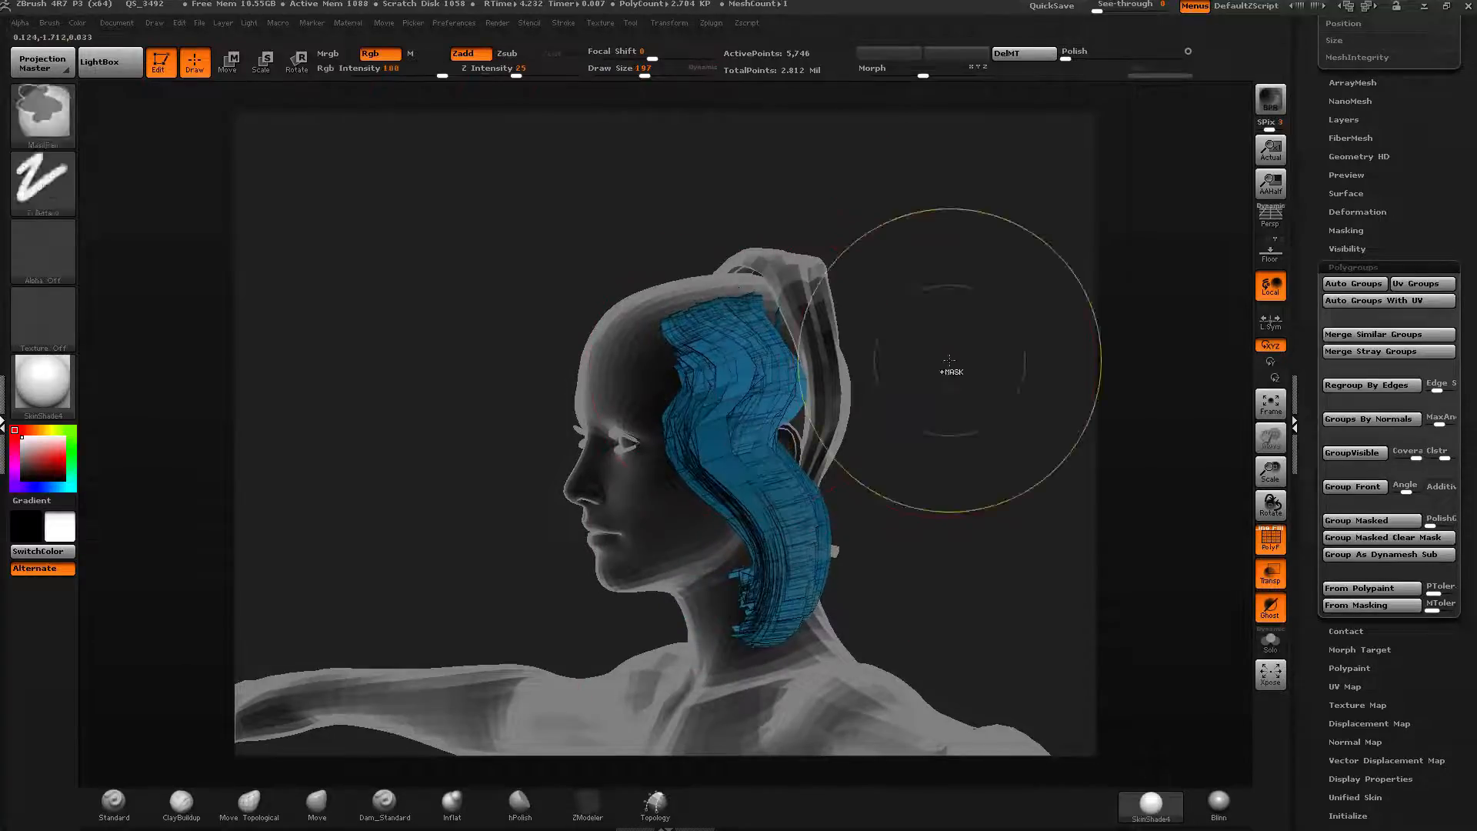
Show all hair, isolate the reddish-brown strand behind the ear and wave it with GroomSpinKnot strokes.
left_click(962, 339, "ctrl+shift")
right_click_drag(774, 429, 851, 405)
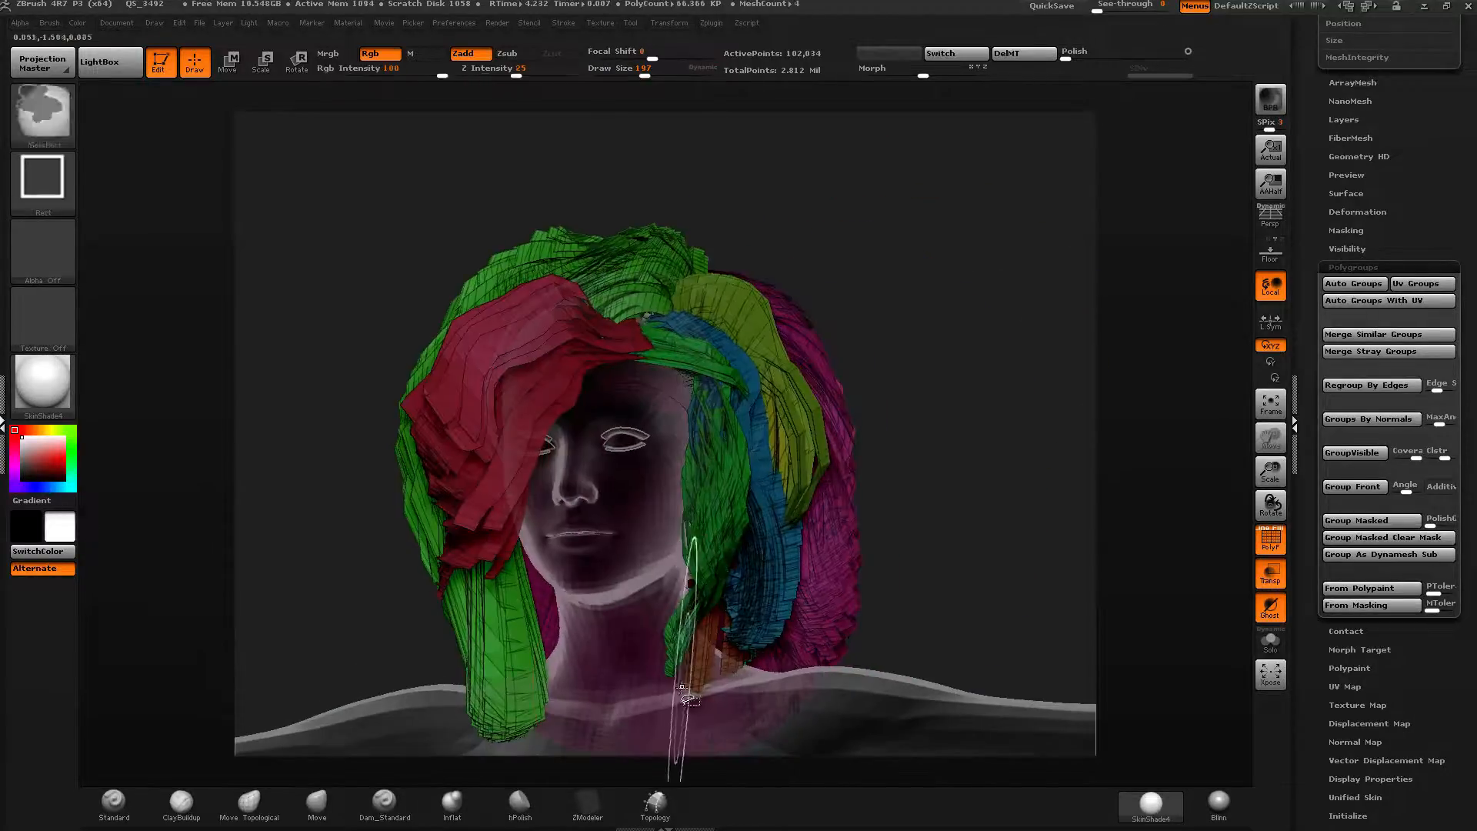
left_click(702, 671, "ctrl+shift")
left_click_drag(730, 436, 732, 492)
right_click_drag(732, 493, 750, 492)
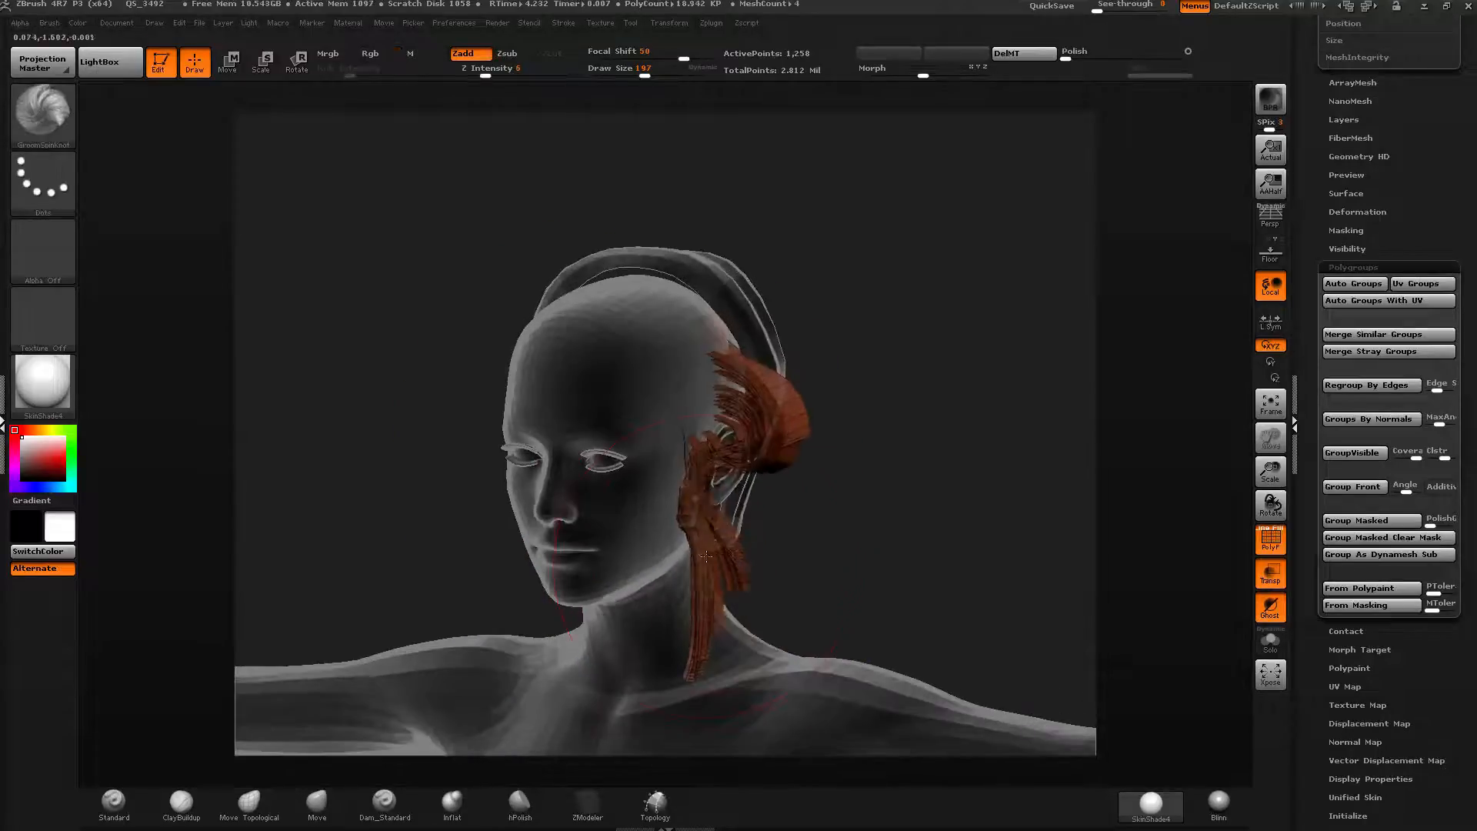
left_click_drag(751, 493, 732, 548)
right_click_drag(732, 548, 729, 607)
left_click_drag(729, 607, 731, 570)
right_click_drag(731, 570, 774, 492)
left_click_drag(773, 492, 768, 509)
right_click_drag(768, 509, 740, 517)
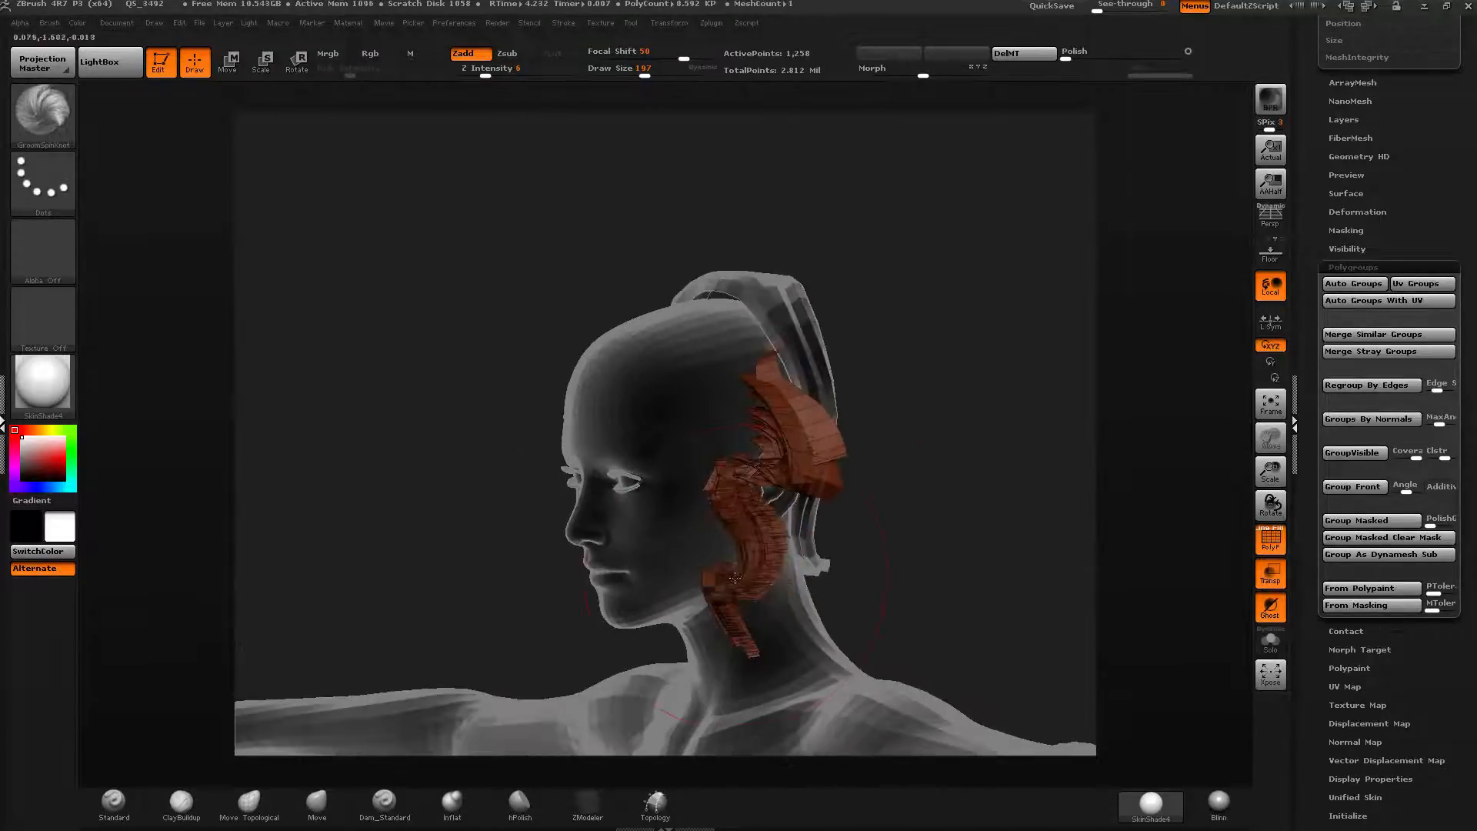
Show all hair, turn to the back of the head and wave the large green back strands with GroomSpinKnot strokes.
left_click(1020, 423, "ctrl+shift")
right_click_drag(1075, 383, 1078, 438)
right_click_drag(978, 379, 978, 300, "ctrl")
right_click_drag(554, 323, 687, 295)
left_click_drag(666, 74, 661, 74)
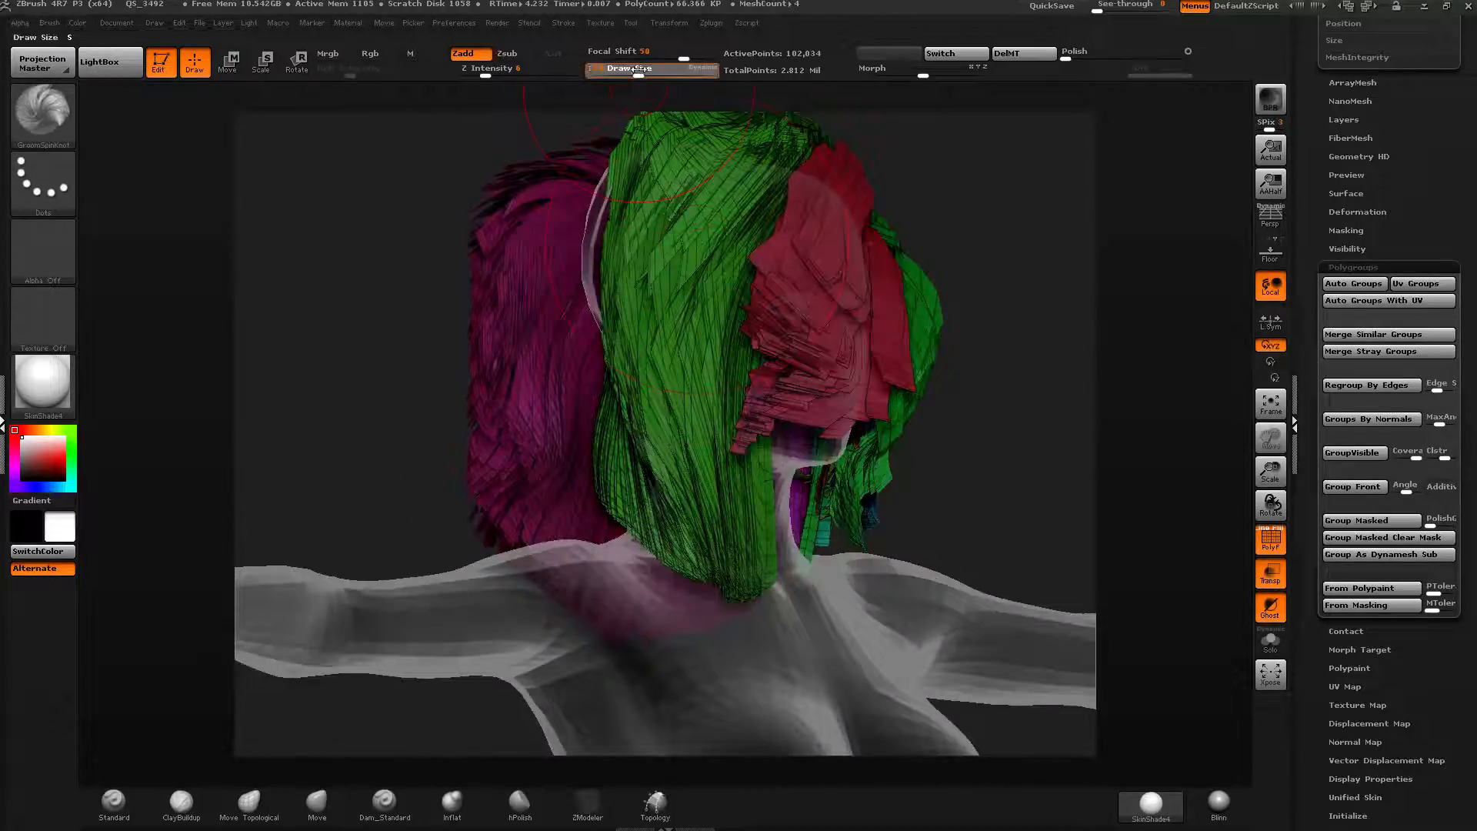
mouse_move(746, 170)
left_mouse_down()
mouse_move(684, 323)
mouse_move(685, 405)
left_mouse_up()
left_click_drag(628, 496, 667, 370)
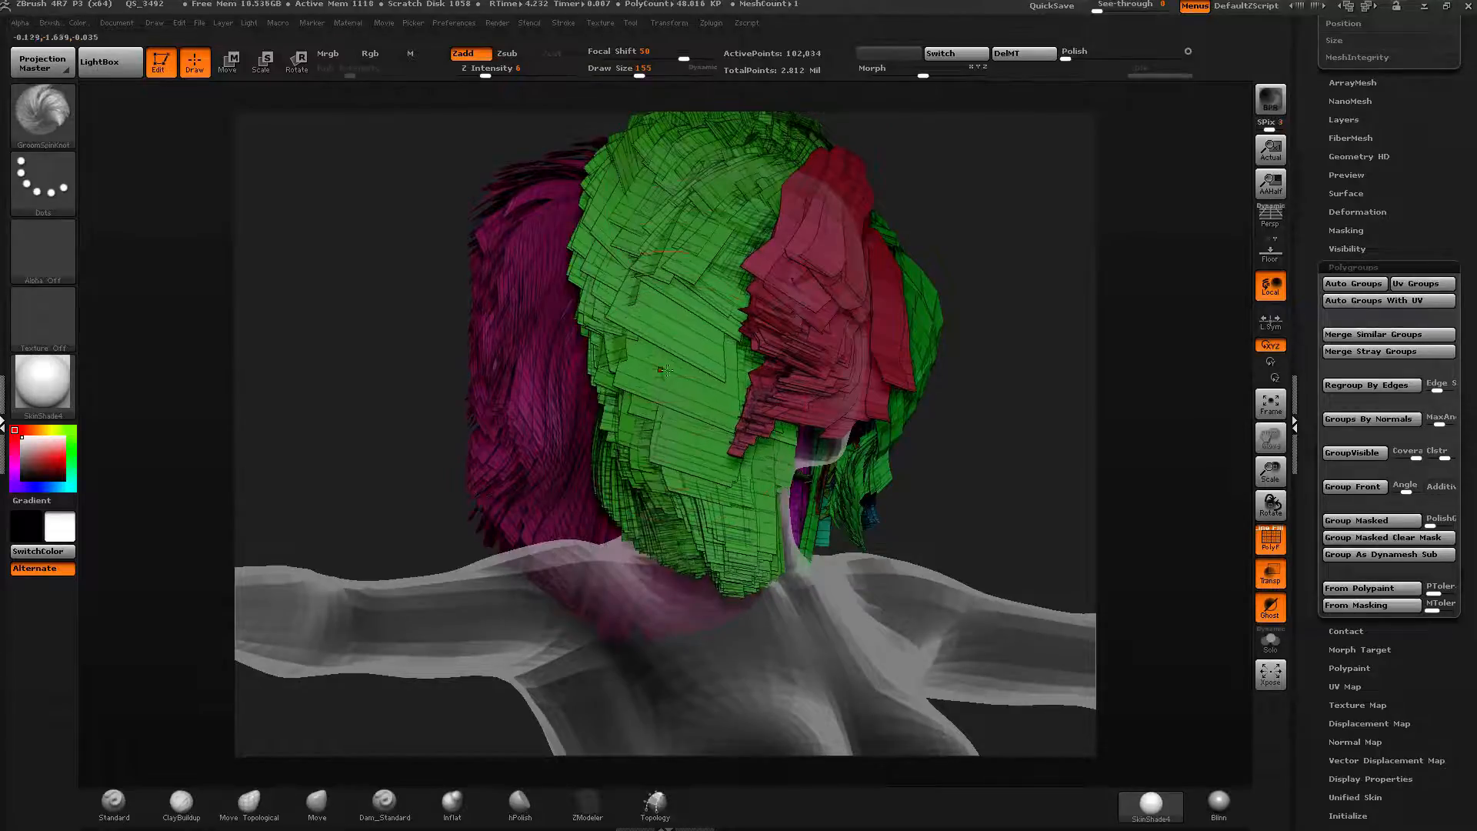
mouse_move(676, 176)
left_mouse_down()
mouse_move(635, 265)
mouse_move(638, 431)
mouse_move(712, 538)
mouse_move(679, 519)
mouse_move(674, 474)
mouse_move(642, 493)
left_mouse_up()
Set Z Intensity to 16 and stroke more waves into the green back strands.
left_click_drag(485, 74, 504, 74)
mouse_move(695, 163)
left_mouse_down()
mouse_move(631, 373)
mouse_move(615, 531)
left_mouse_up()
mouse_move(1009, 409)
left_mouse_down()
mouse_move(971, 413)
mouse_move(983, 424)
left_mouse_up()
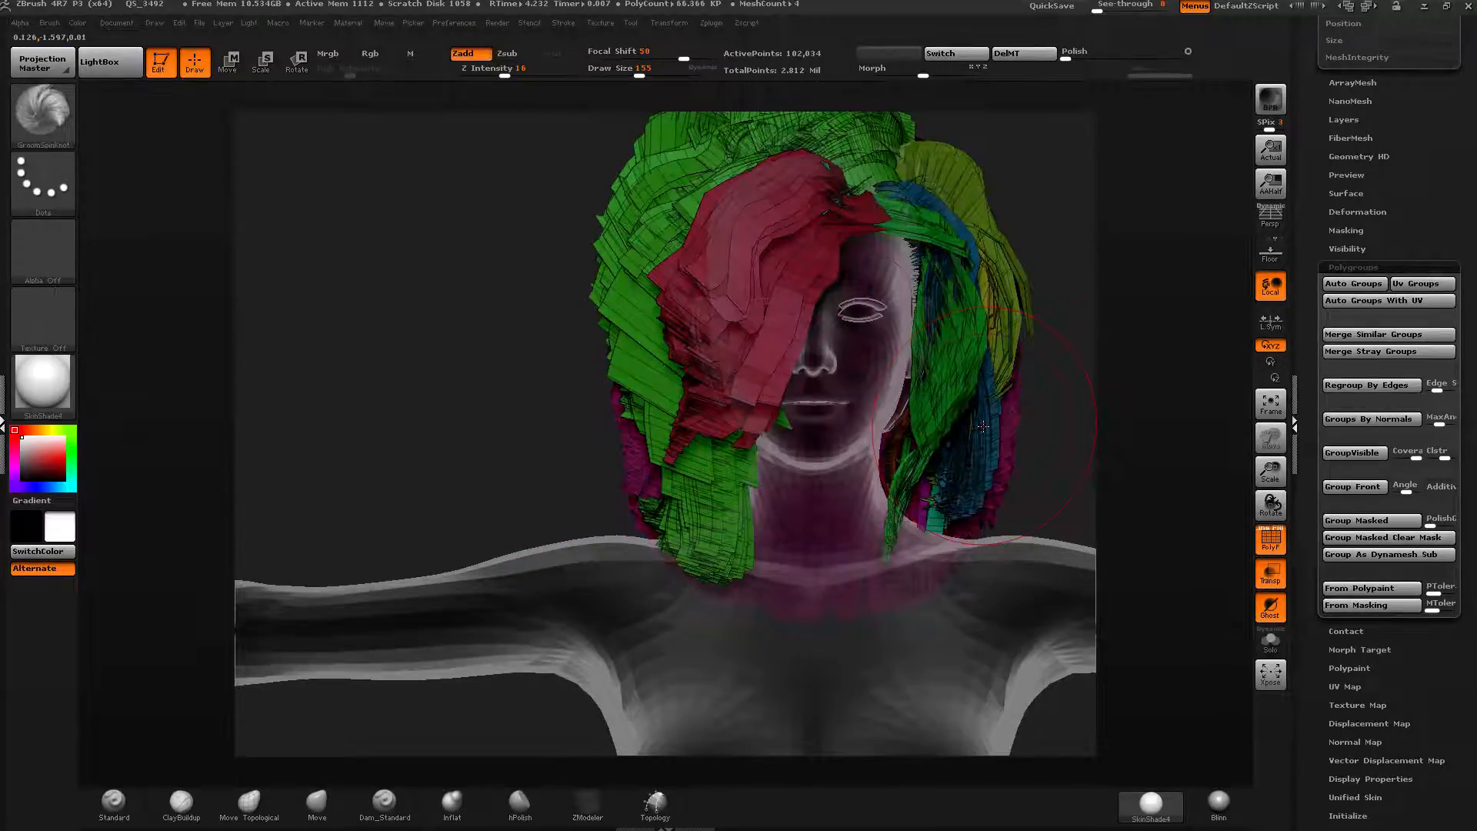
Hide the body subtool, merge the visible hair subtools into a new tool and select Merged_Hair2.
left_click_drag(1082, 225, 1052, 224)
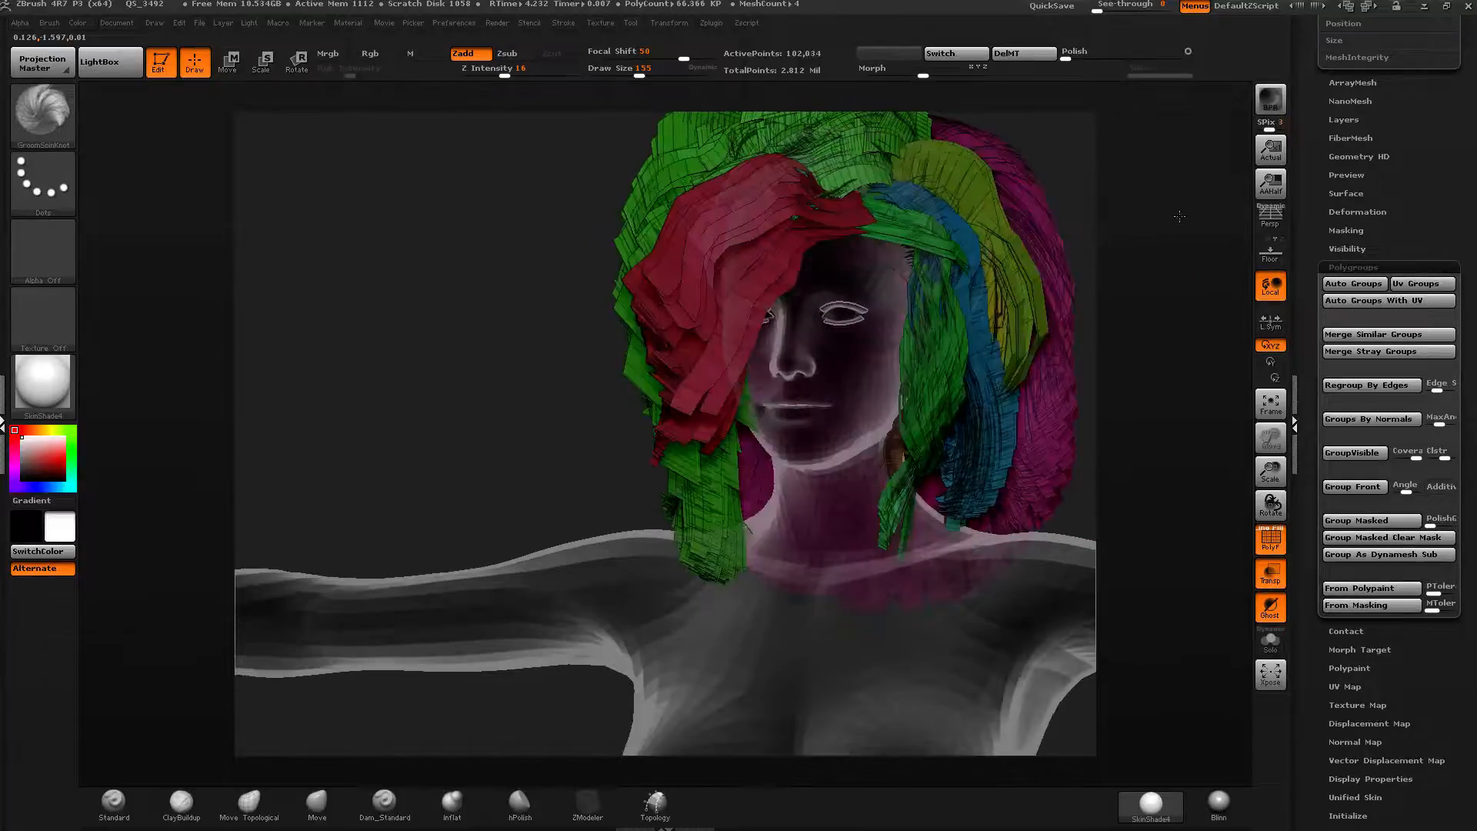
left_click_drag(1313, 230, 1337, 428)
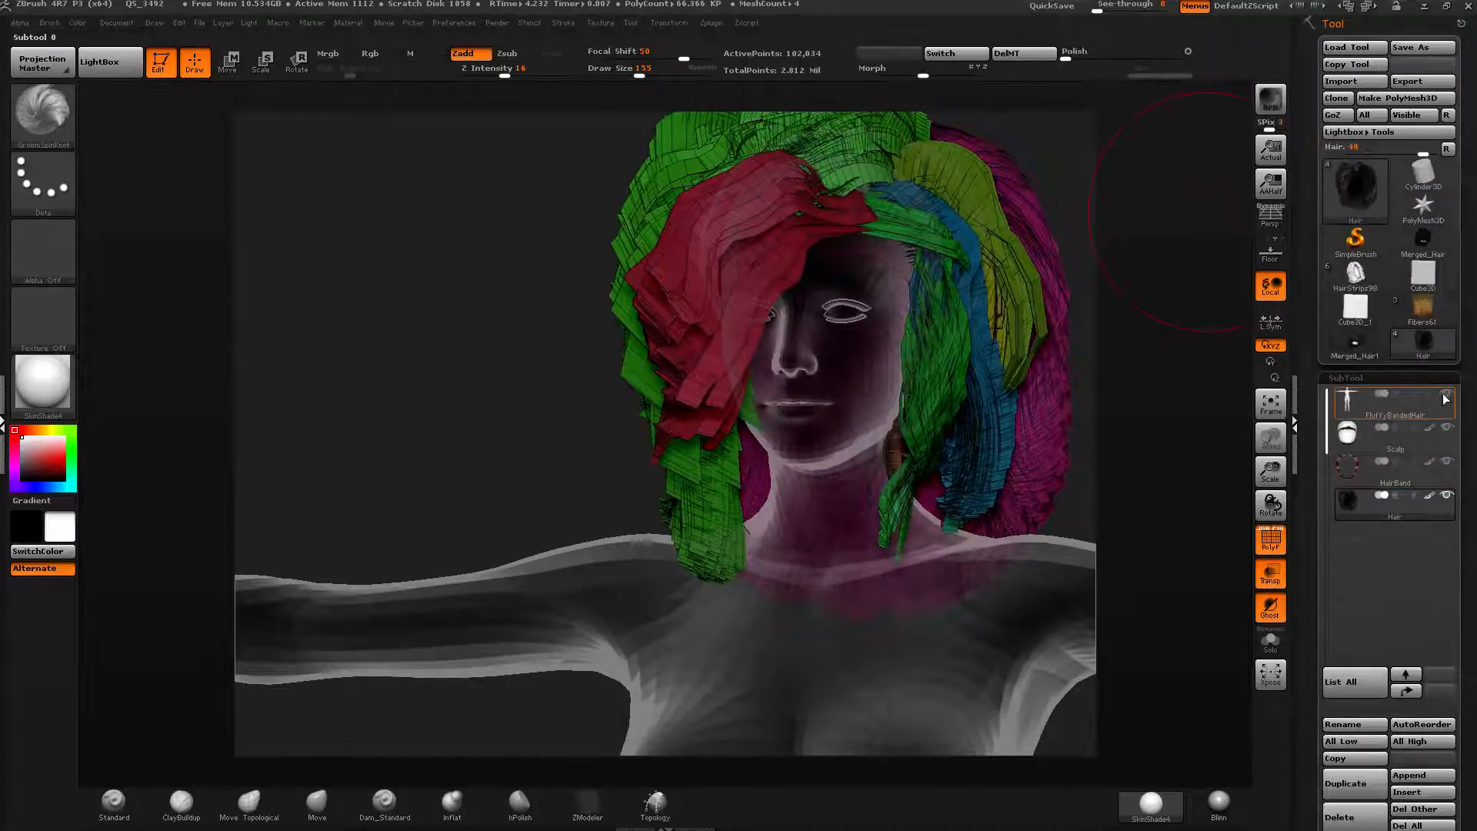
left_click(1446, 397)
left_click_drag(982, 496, 791, 635, "alt")
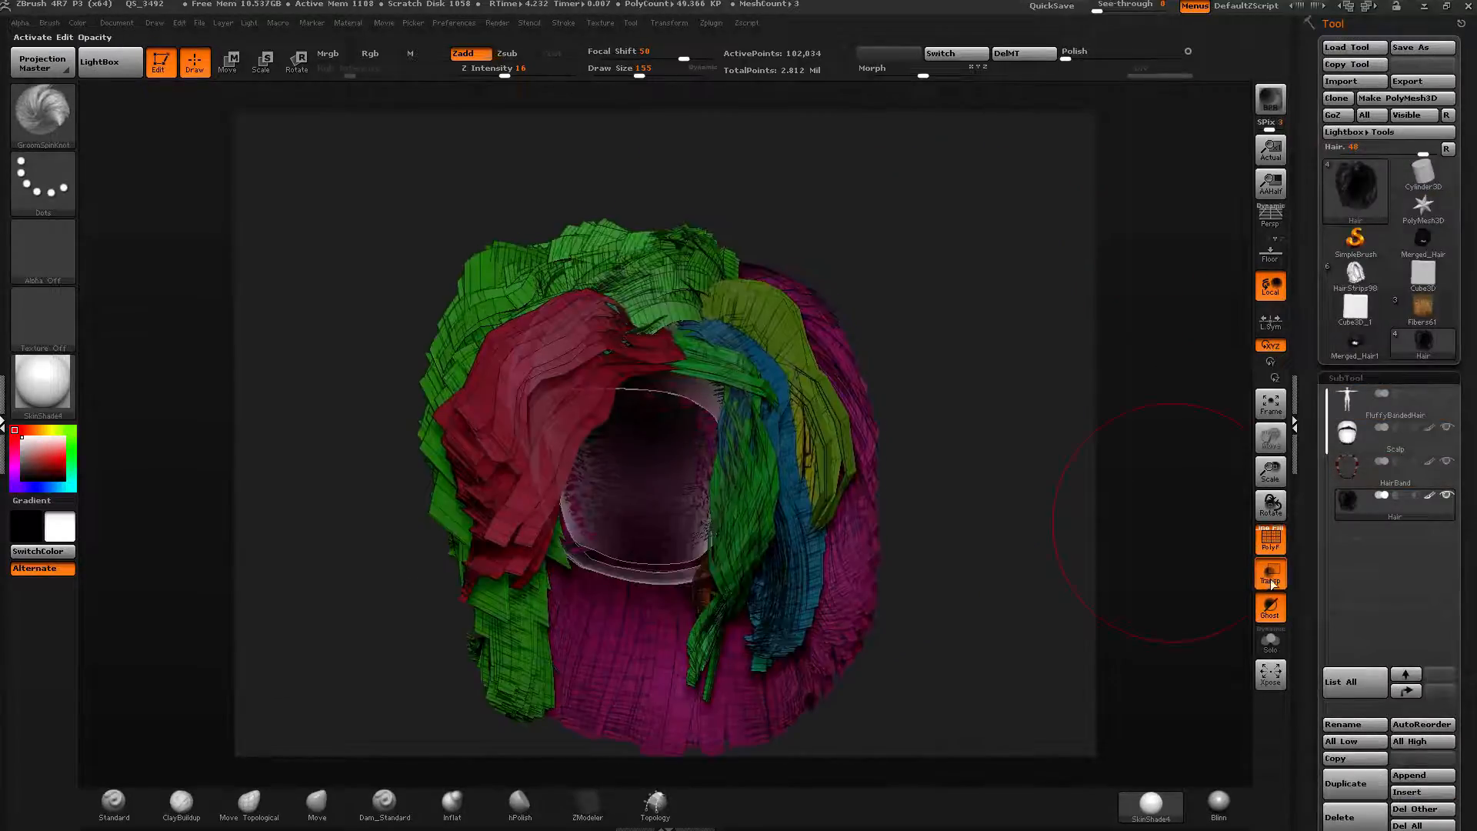
left_click_drag(1314, 657, 1298, 353)
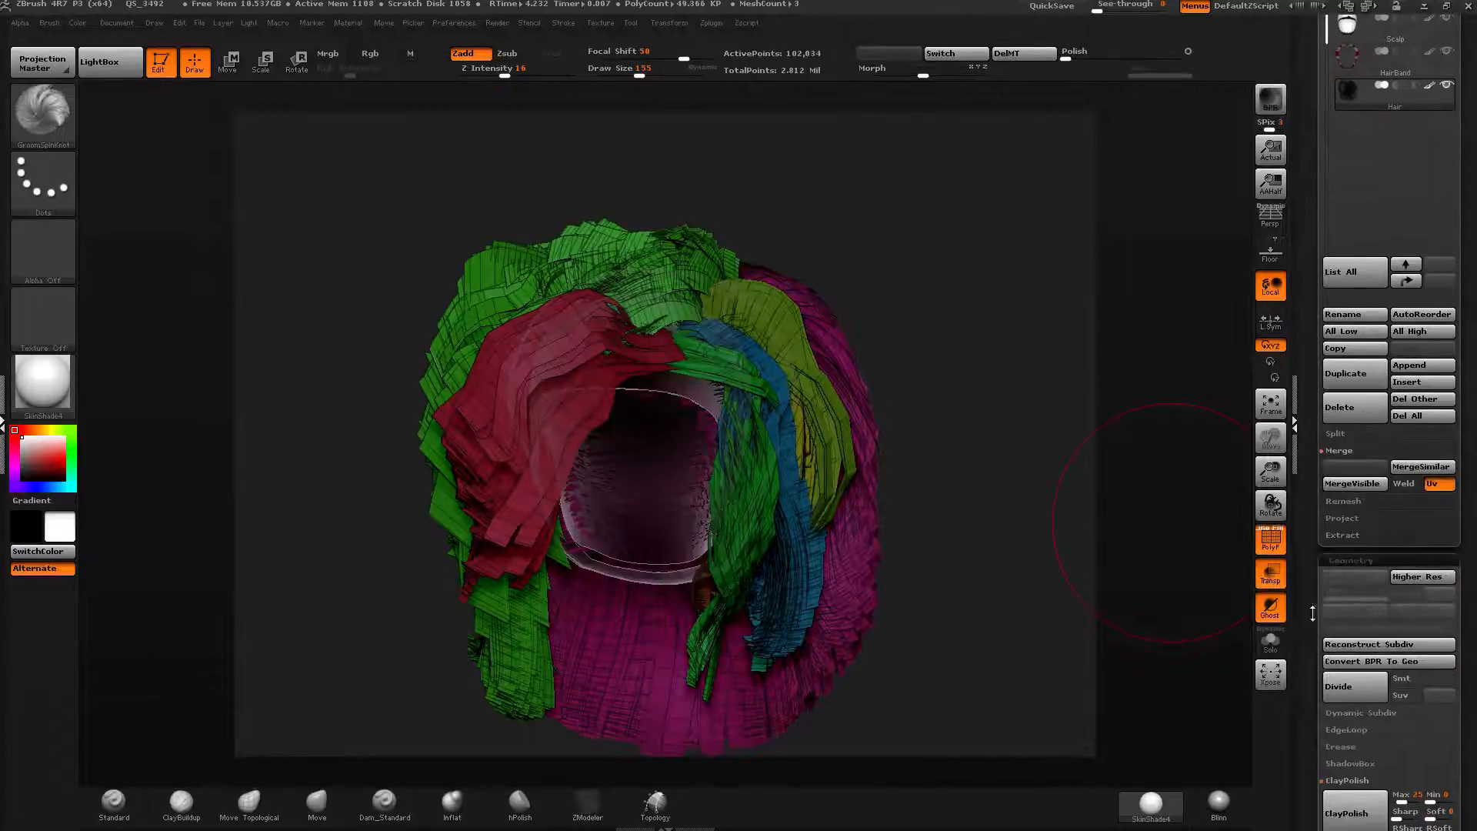
left_click_drag(1312, 613, 1313, 624)
left_click(1352, 494)
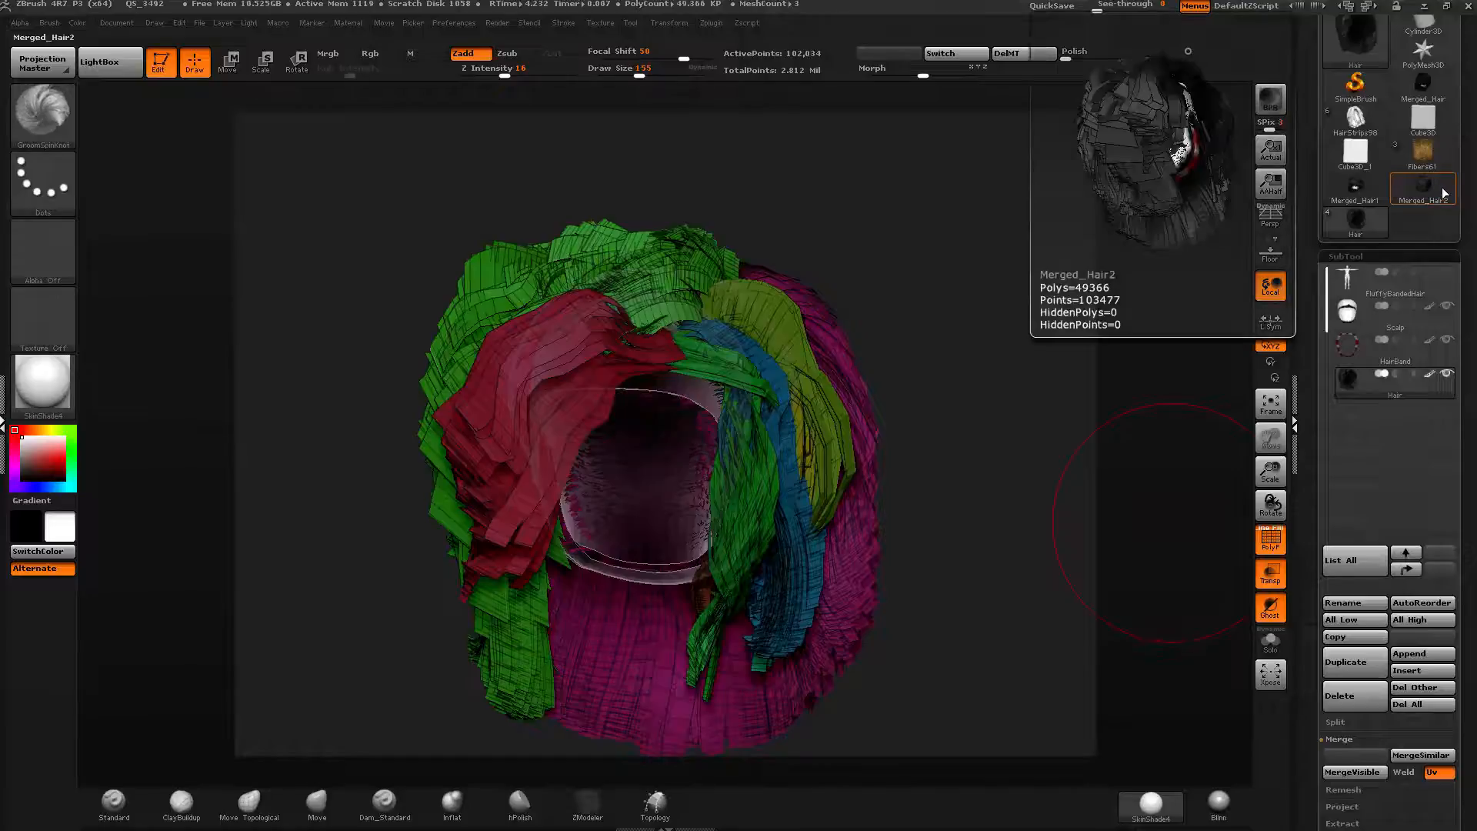
left_click(1406, 202)
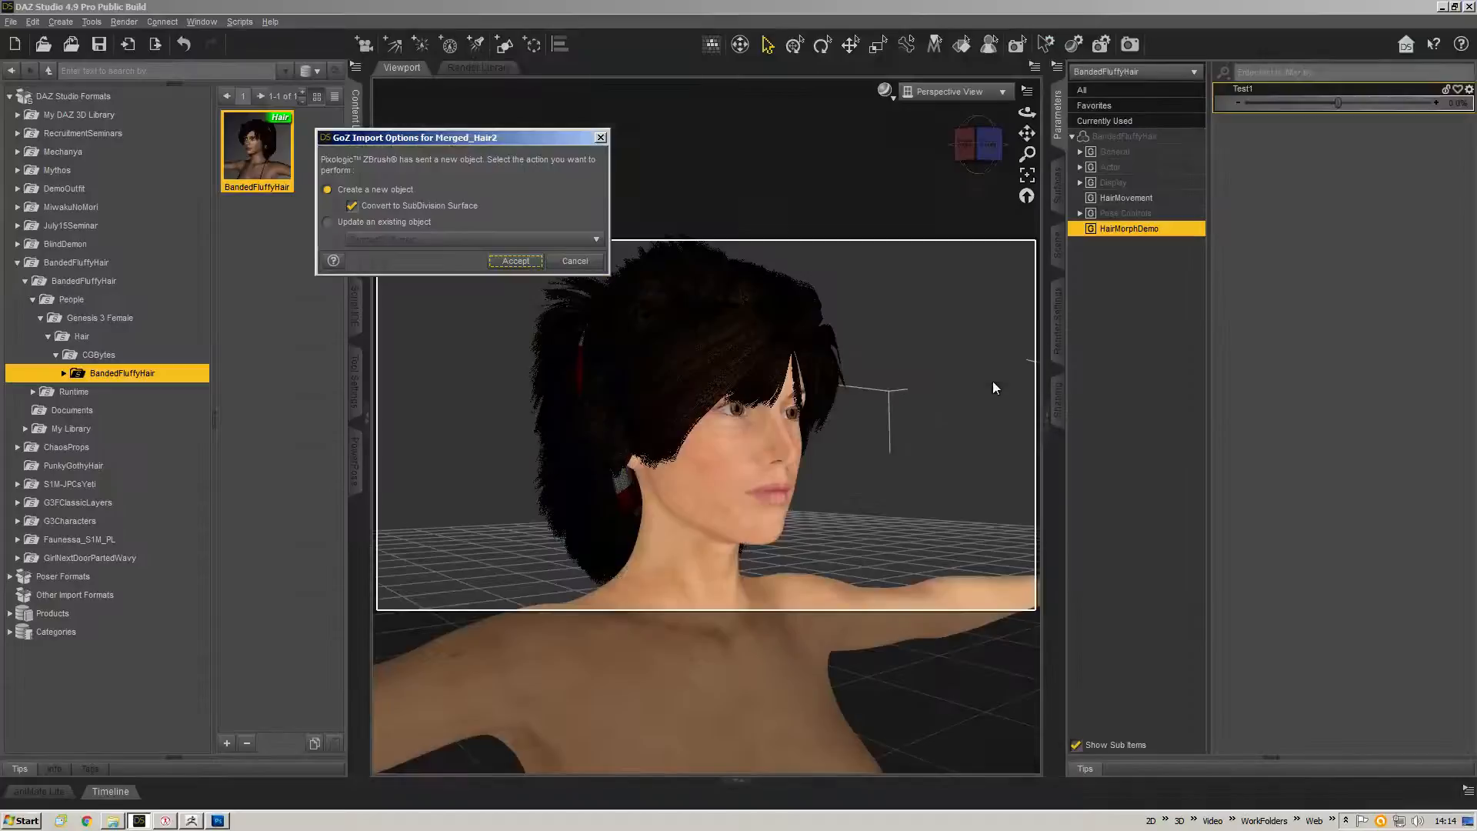
Send the merged hair to DAZ Studio with GoZ, updating the existing BandedFluffyHair object.
left_click(409, 206)
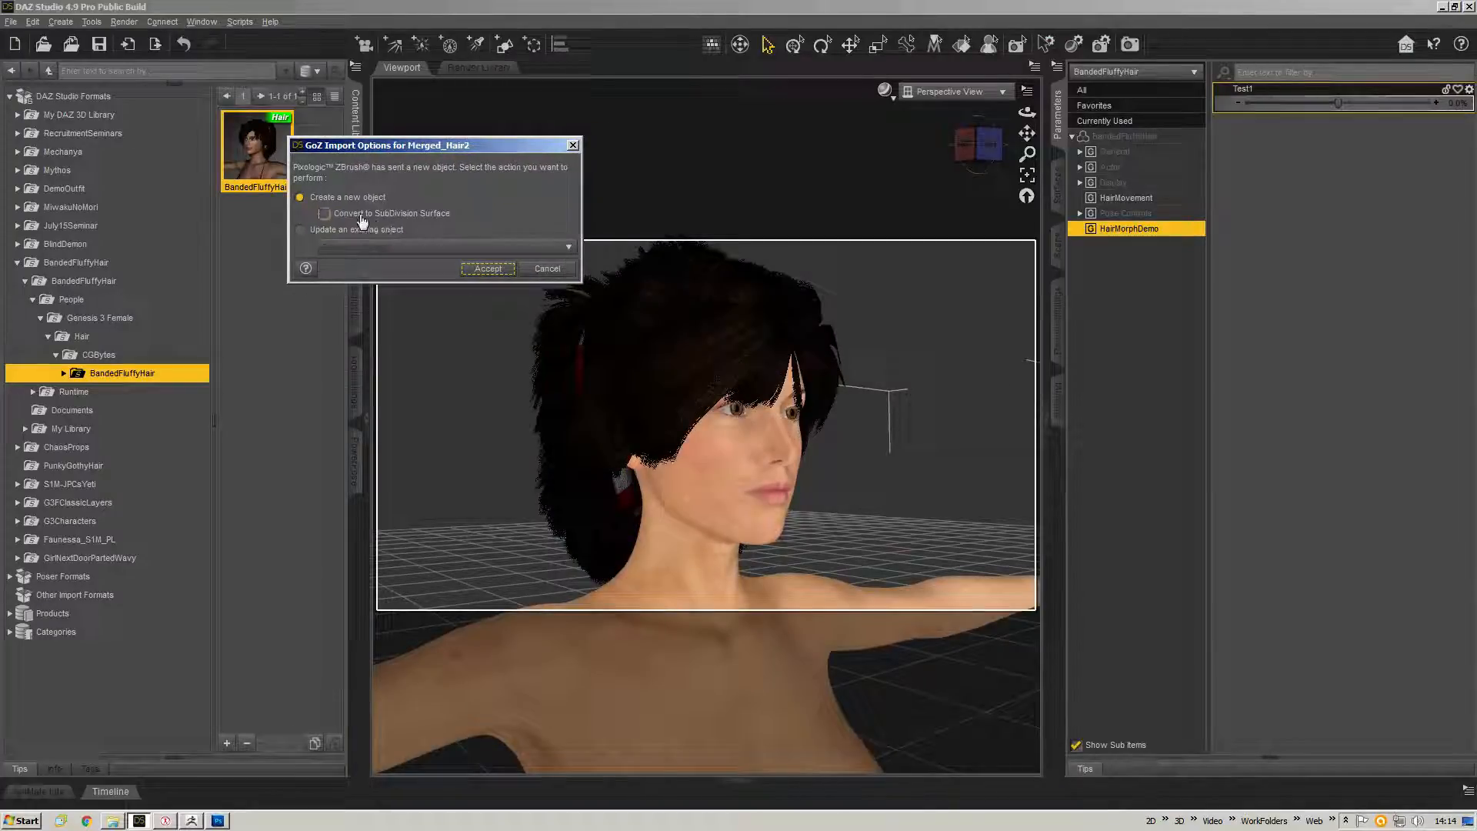
left_click(333, 233)
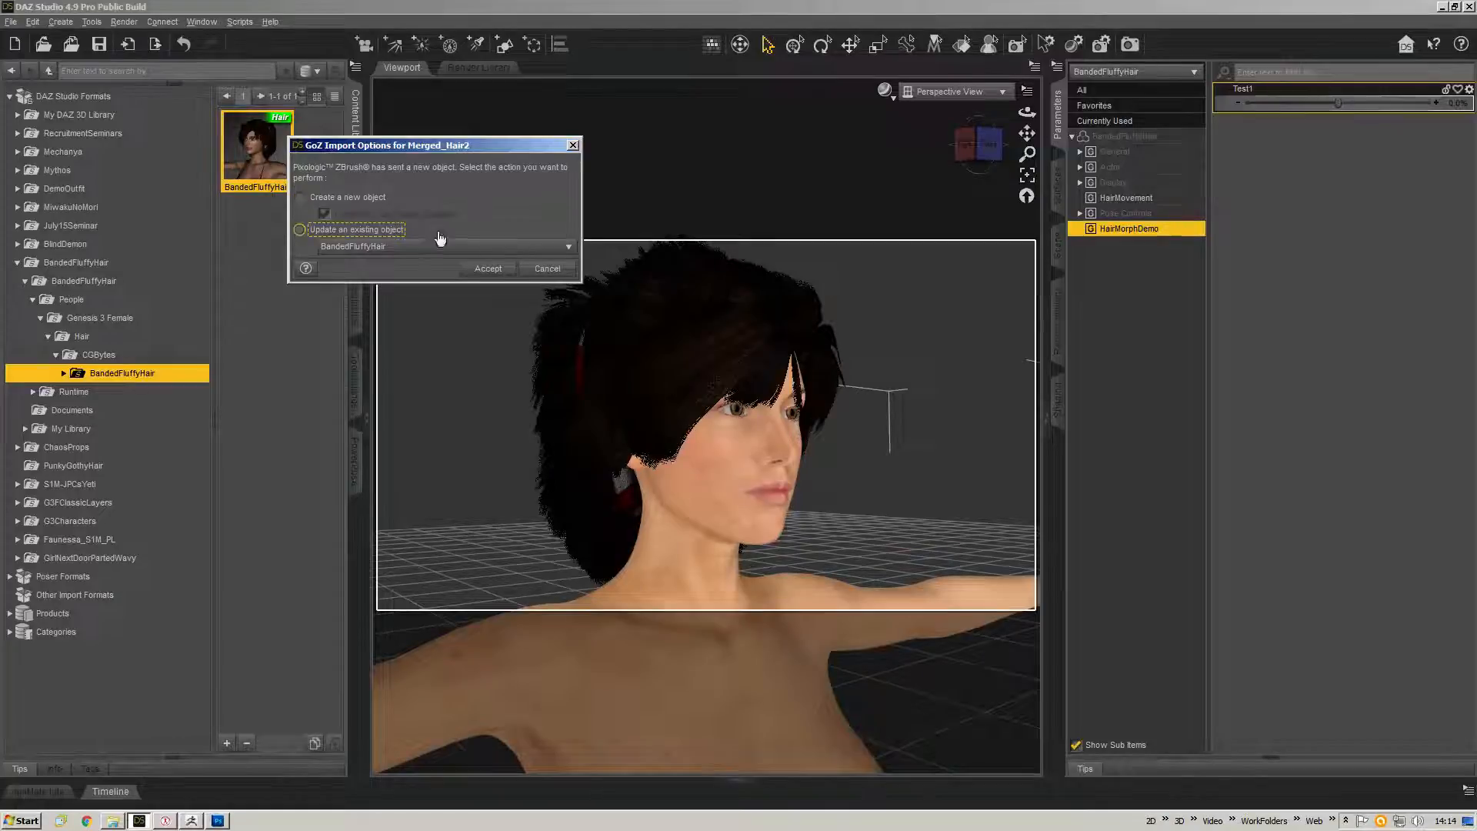
left_click(480, 270)
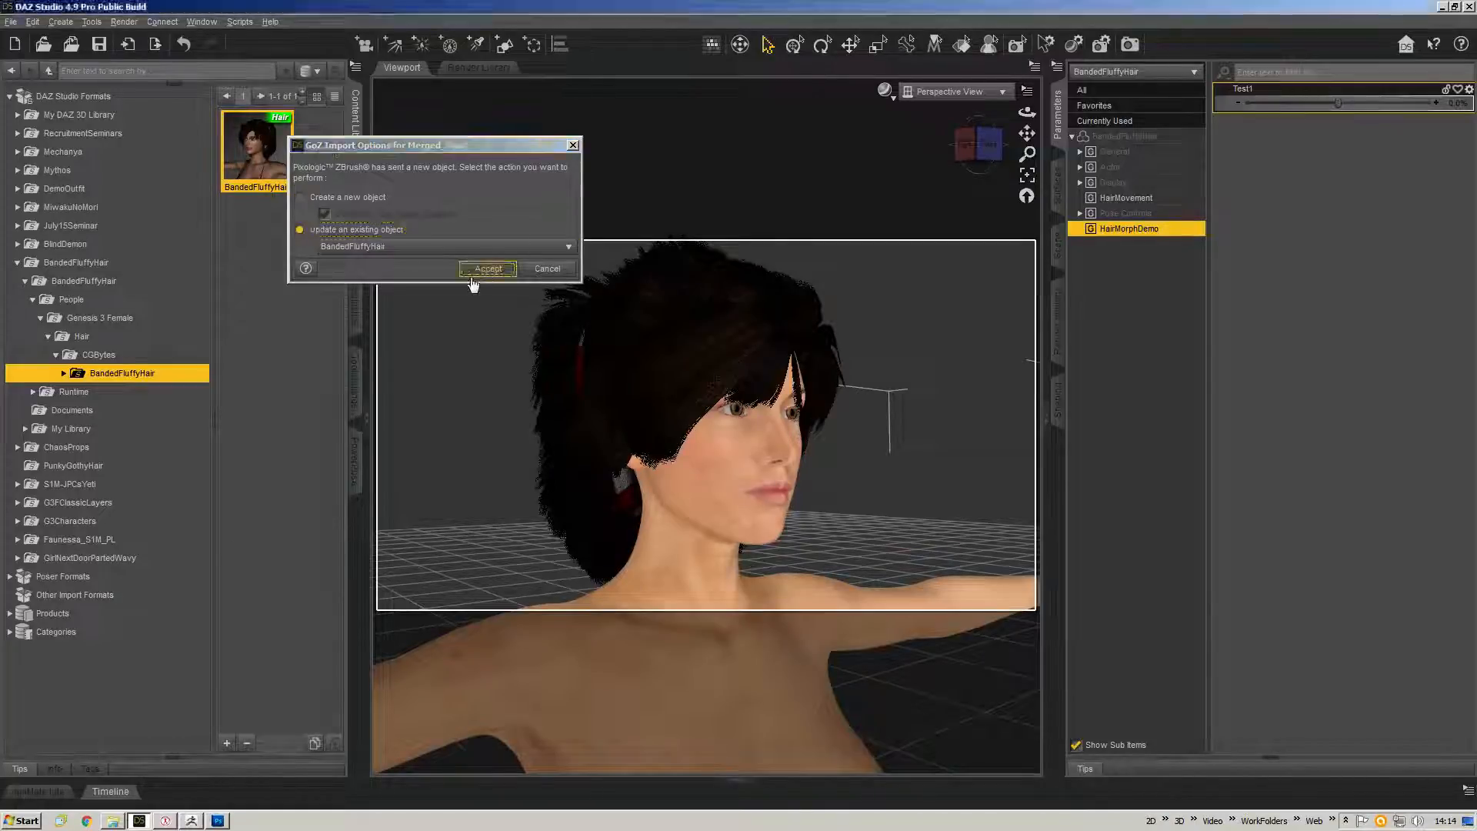
Create a morph named LongerWaves in the HairMorphDemo property group and accept the GoZ update.
left_click(170, 170)
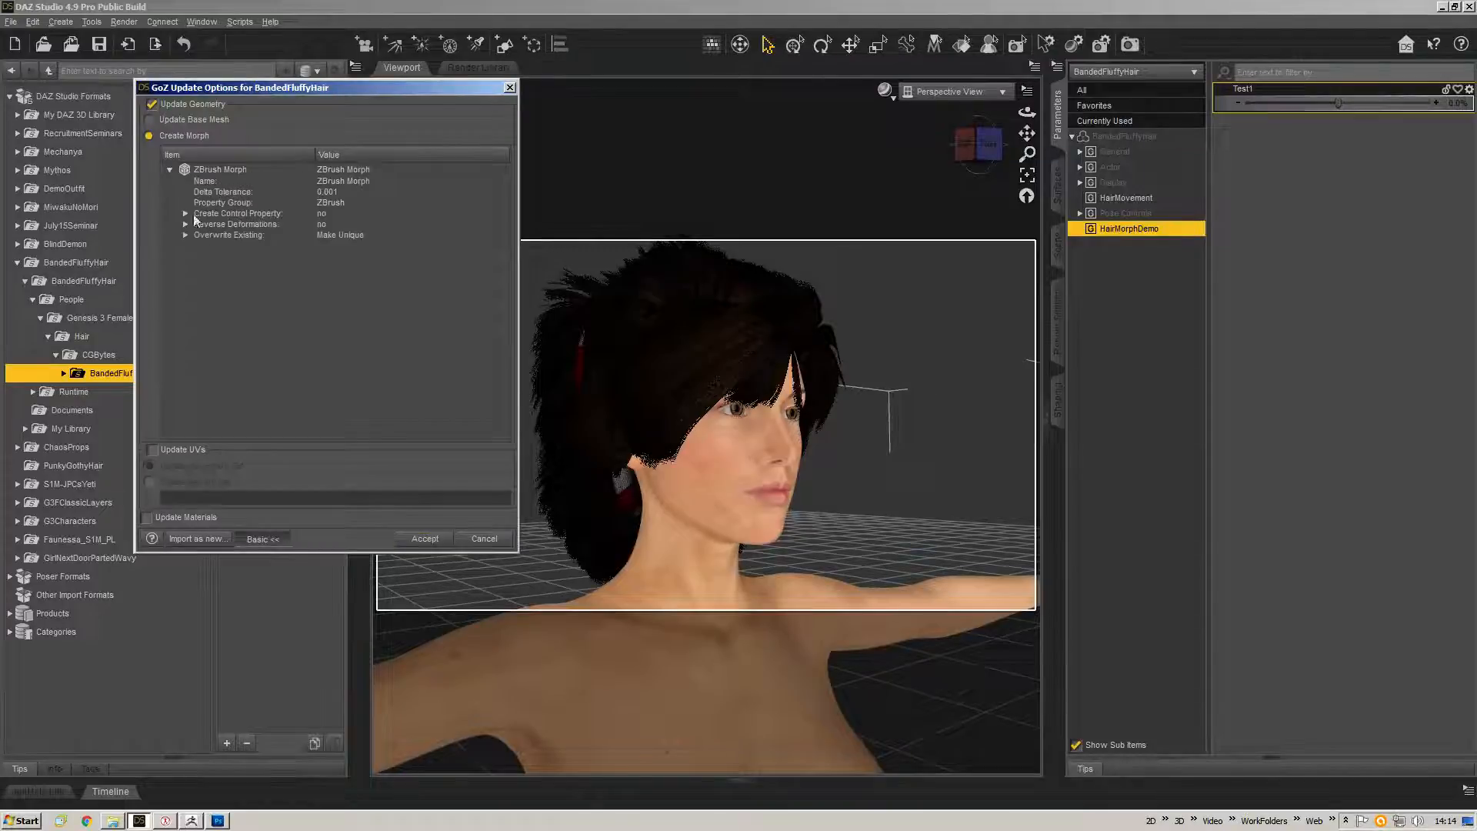
left_click(381, 203)
left_click(420, 648)
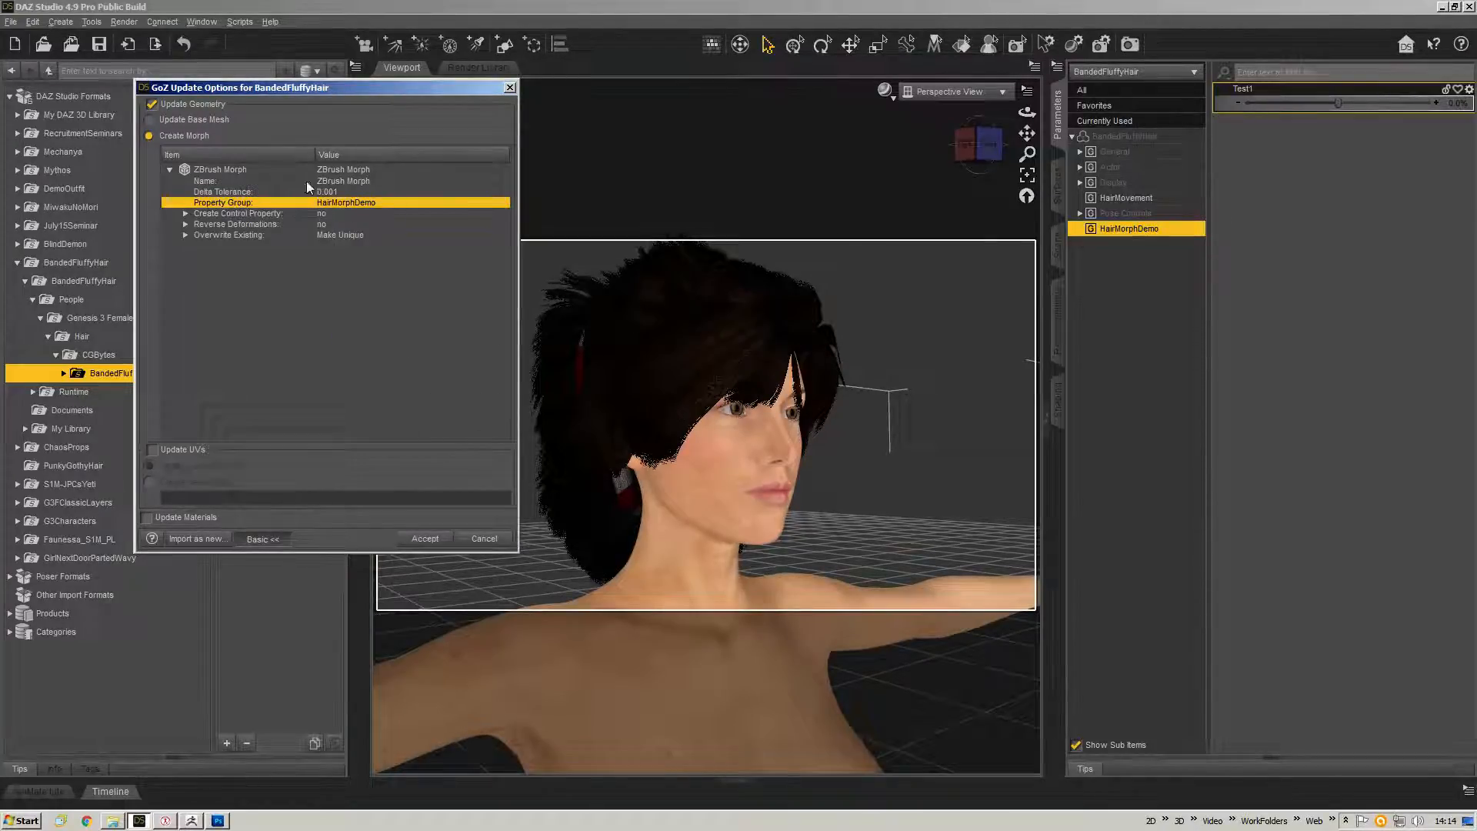
double_click(359, 181)
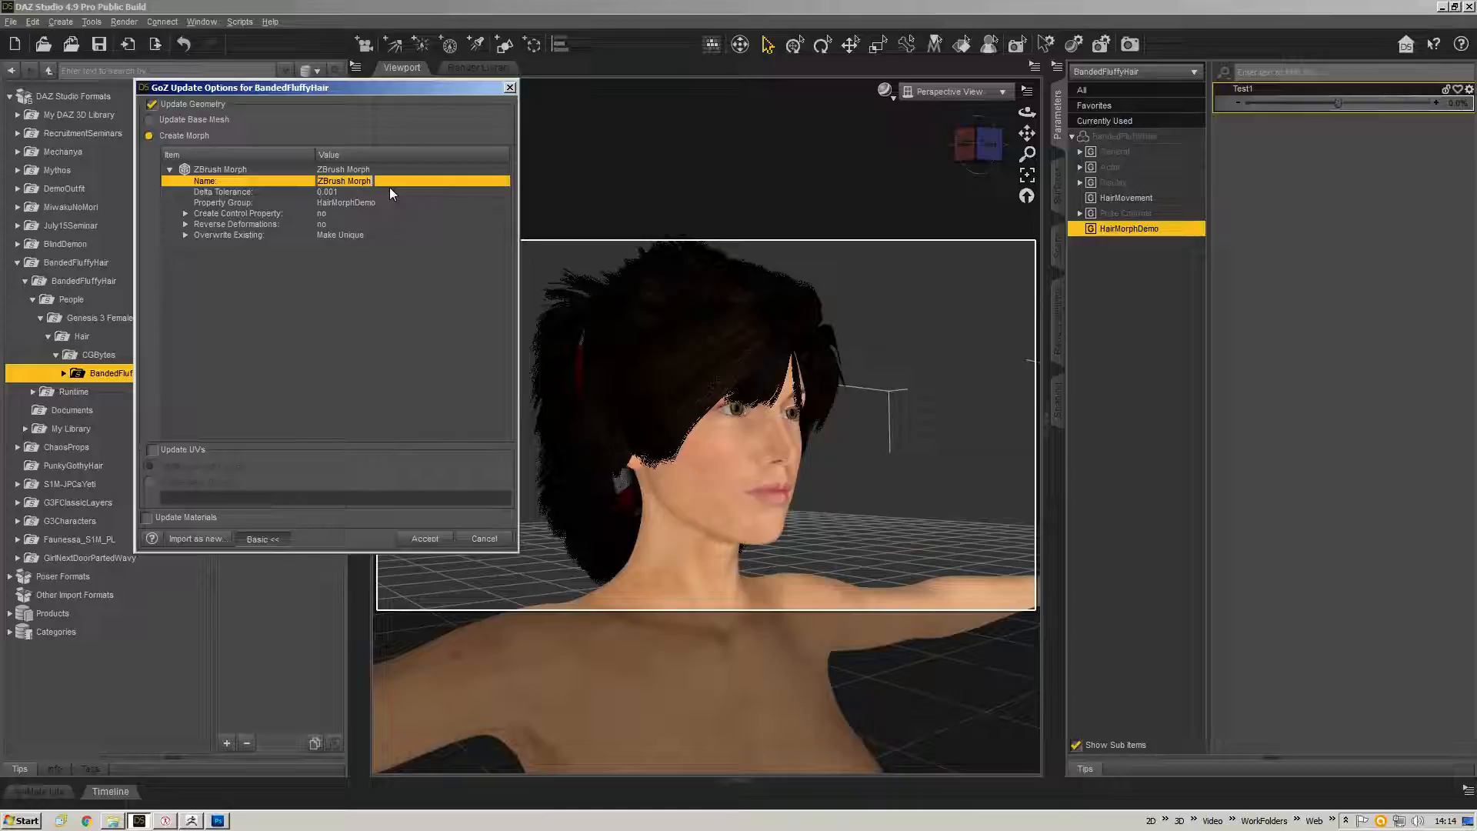
type("LongerWaves")
key("Return")
left_click(425, 539)
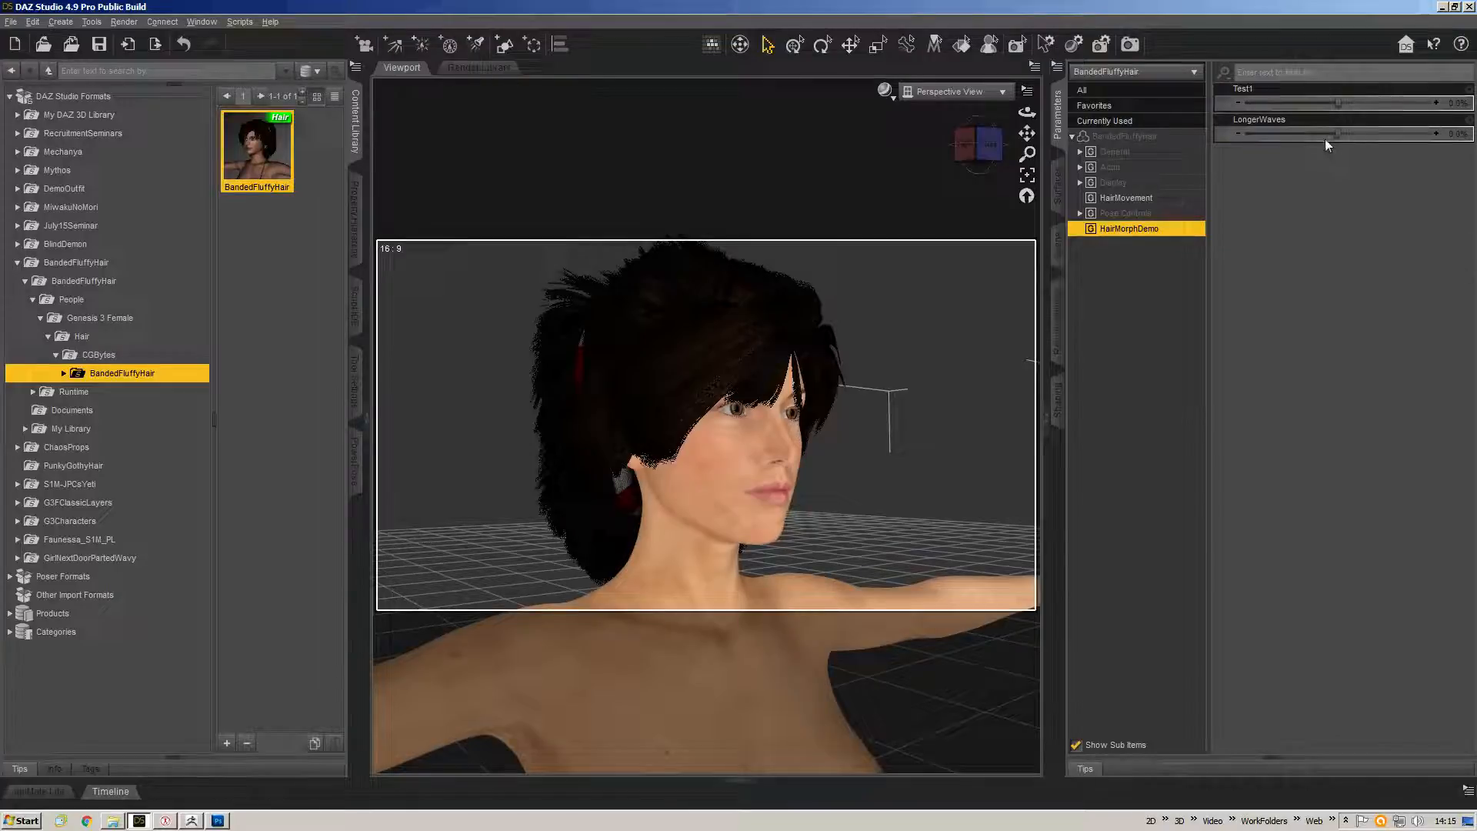
Dial the LongerWaves morph to 100% and inspect the hair from several angles.
left_click_drag(1338, 133, 1438, 133)
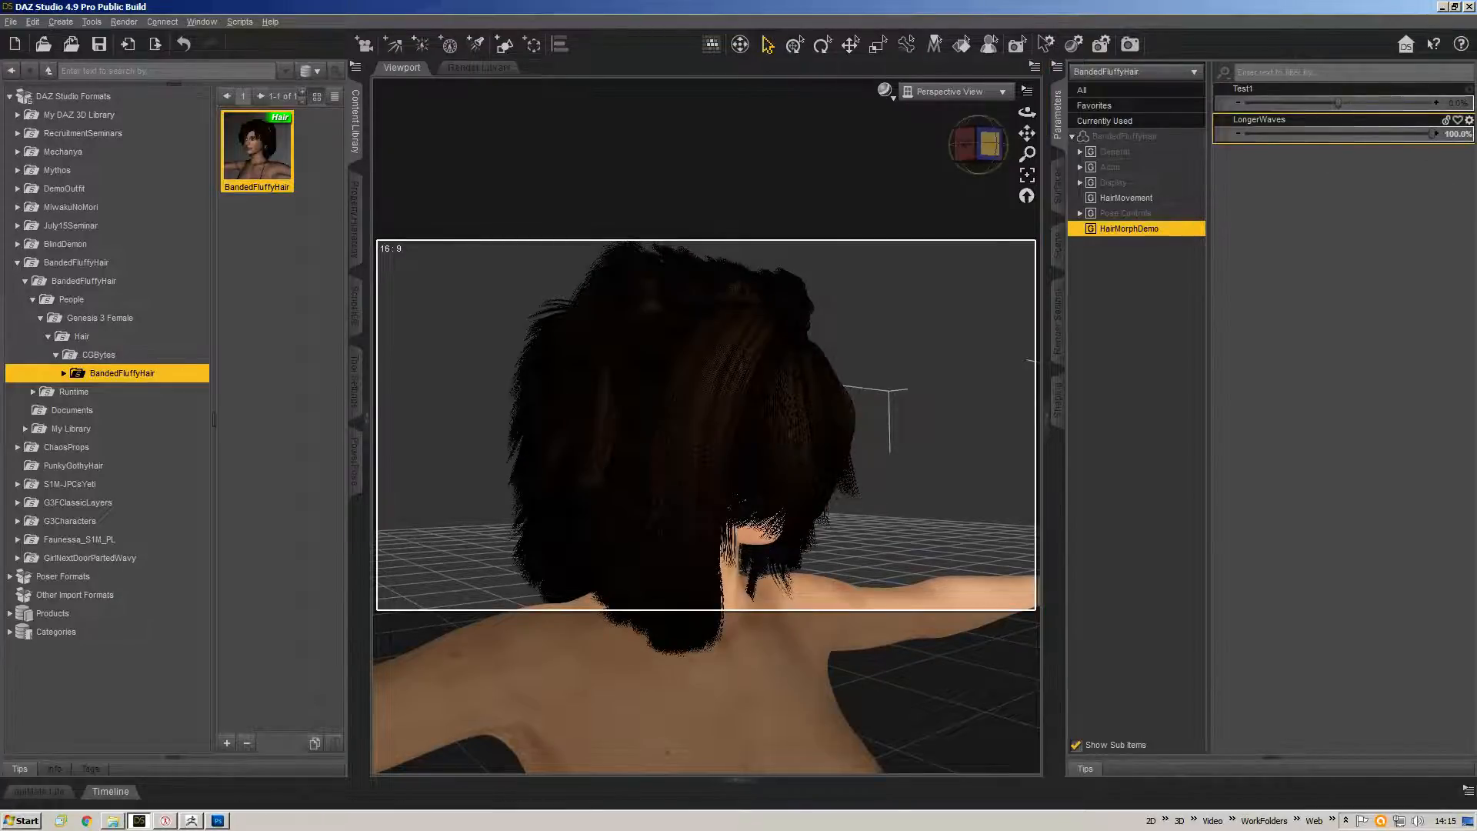
left_click_drag(1027, 112, 912, 107)
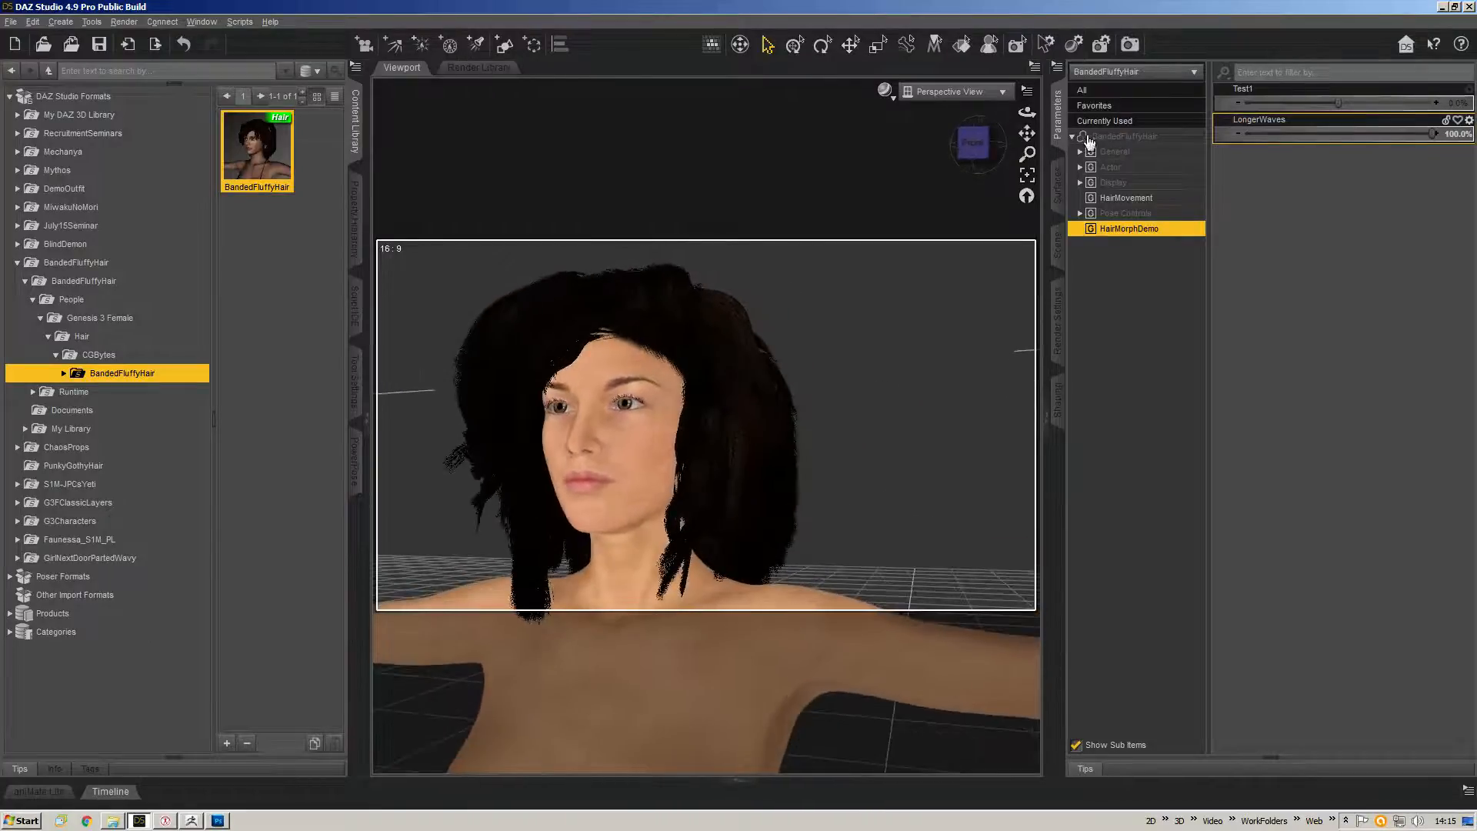
left_click_drag(1028, 135, 1121, 104)
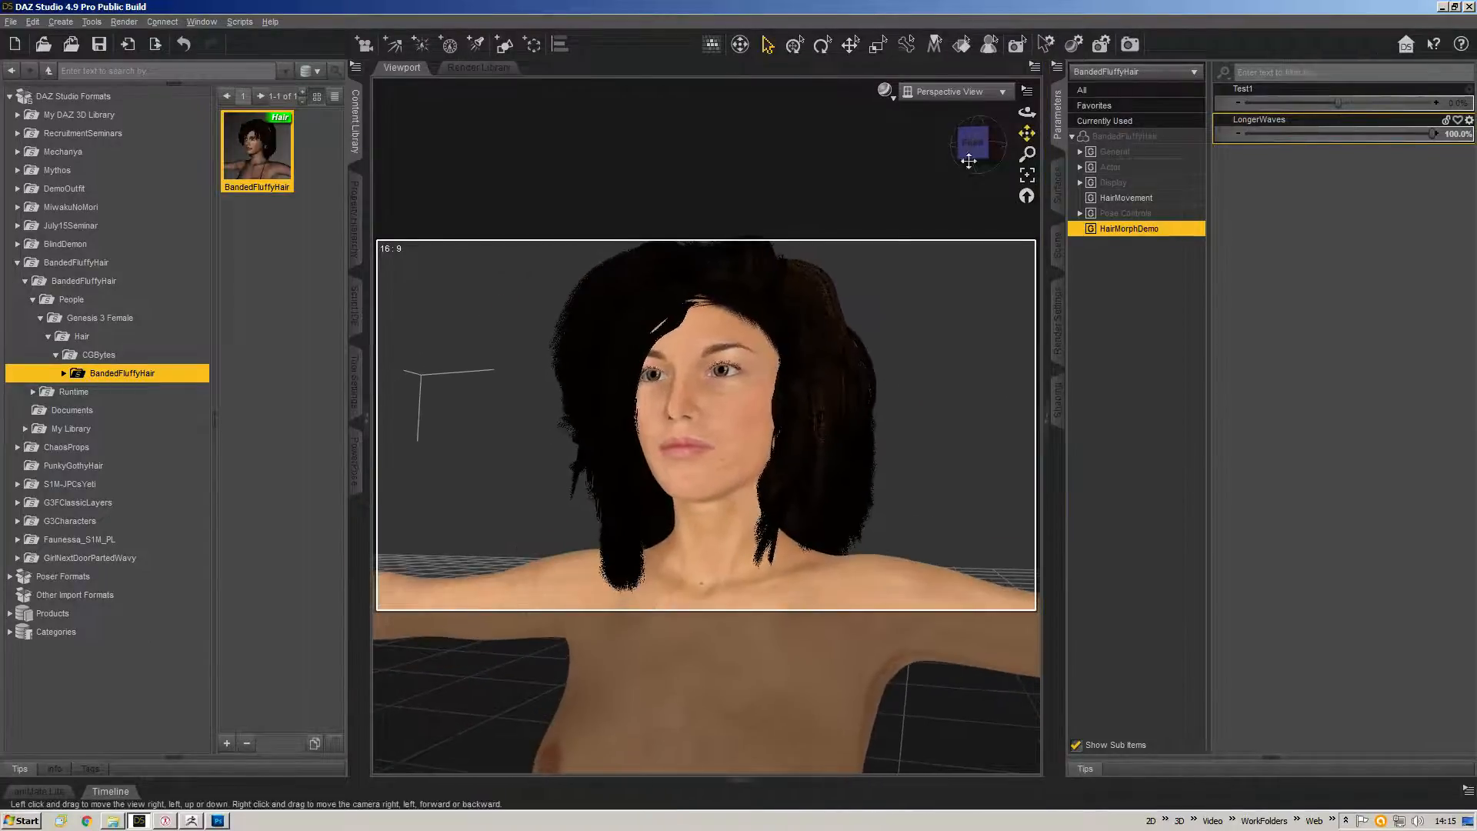
left_click_drag(971, 154, 955, 162)
left_click_drag(1027, 134, 1019, 156)
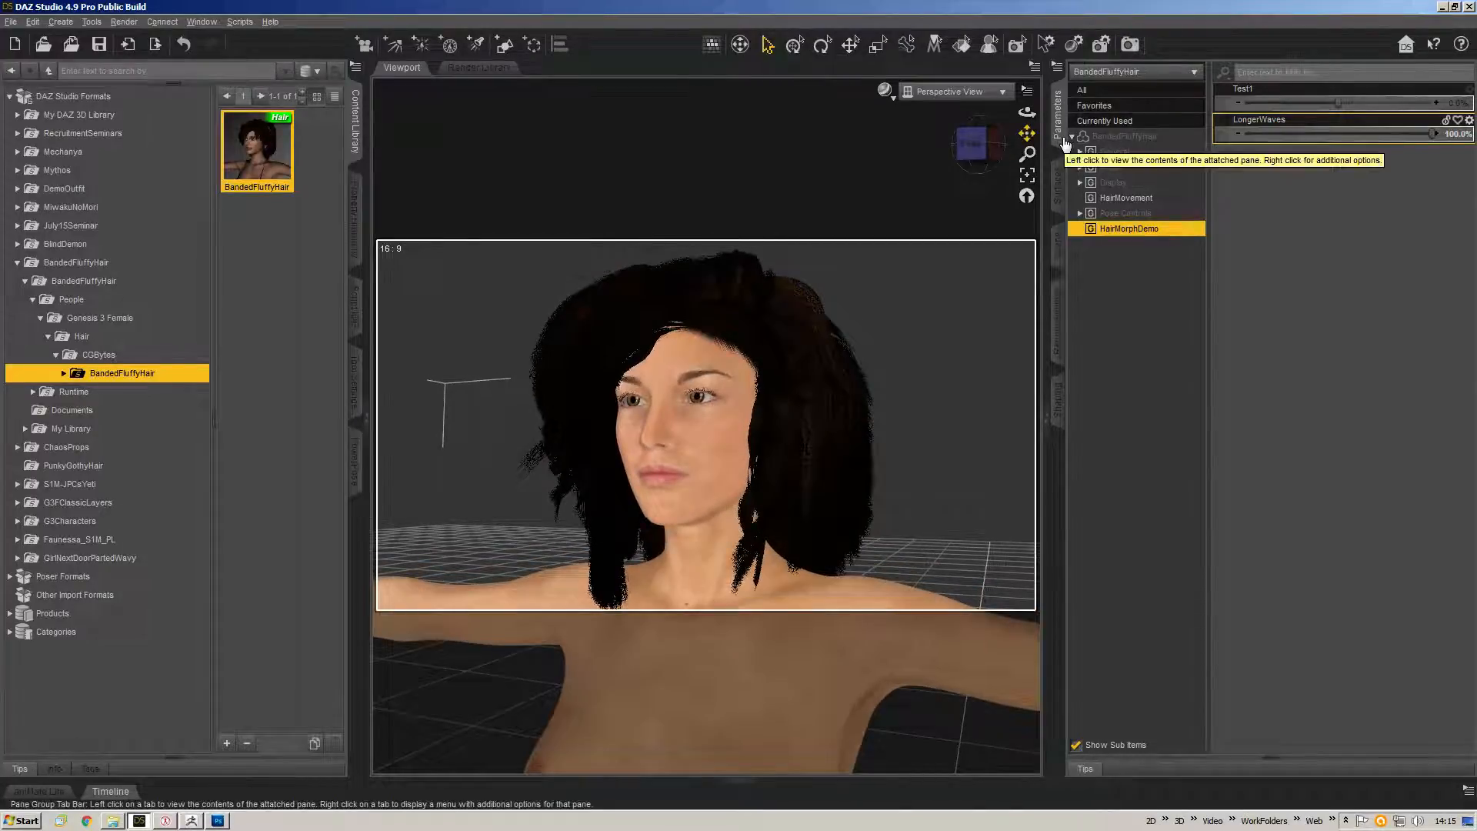
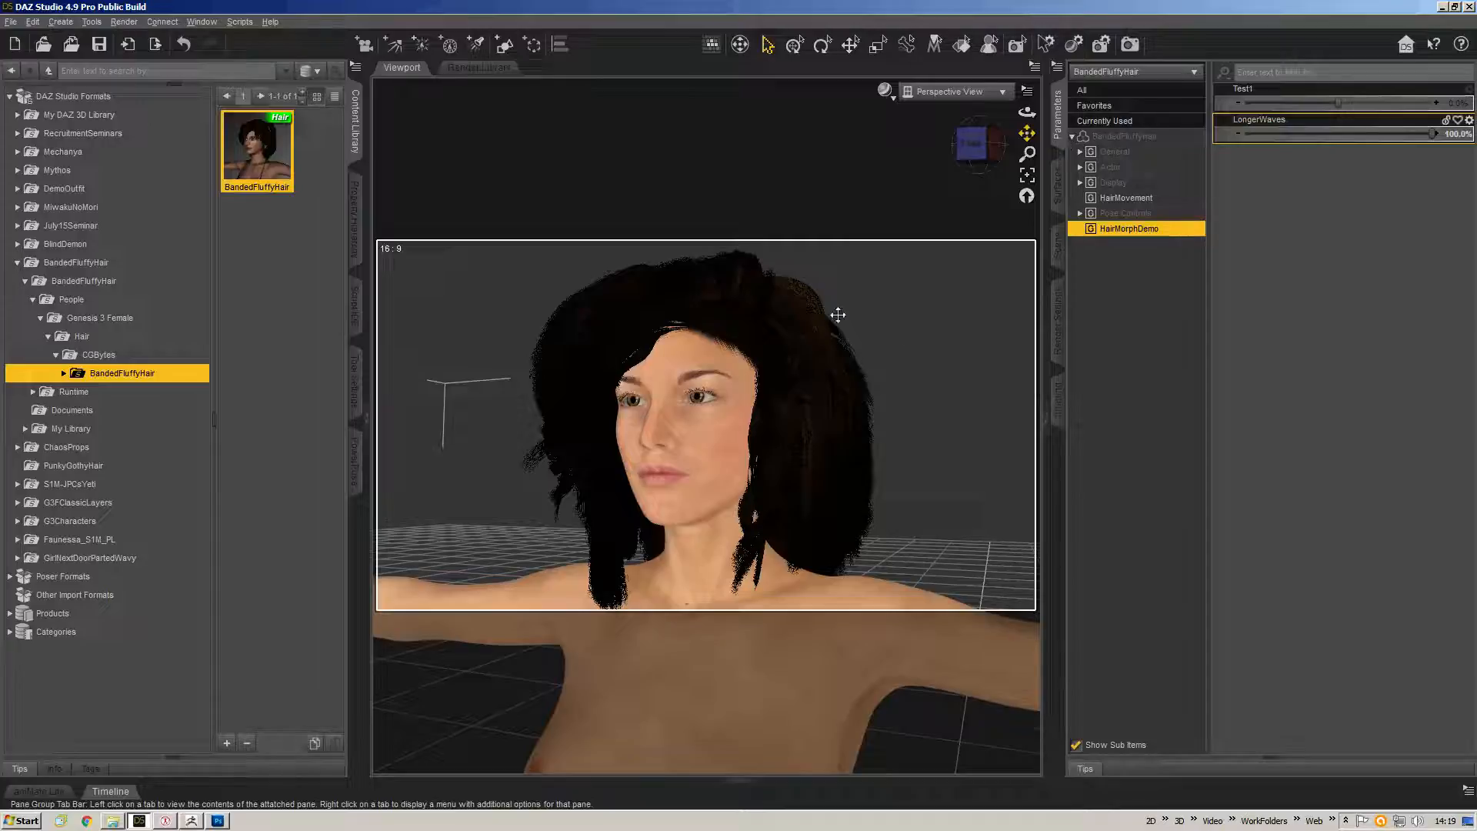
Undo the LongerWaves morph dial and orbit the view around the figure's head.
left_click_drag(981, 150, 959, 154)
key("ctrl+z")
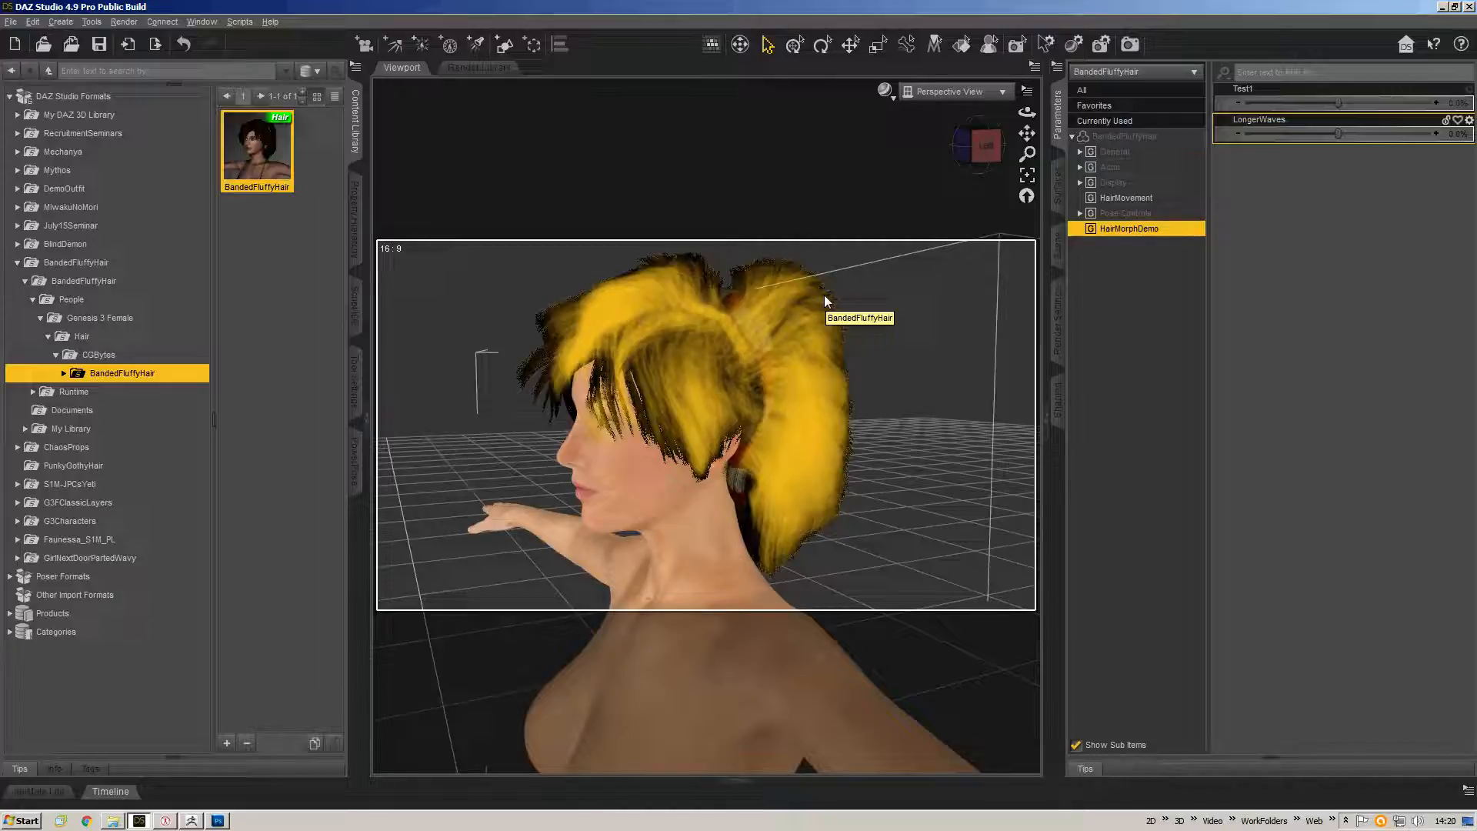
left_click_drag(985, 136, 867, 330)
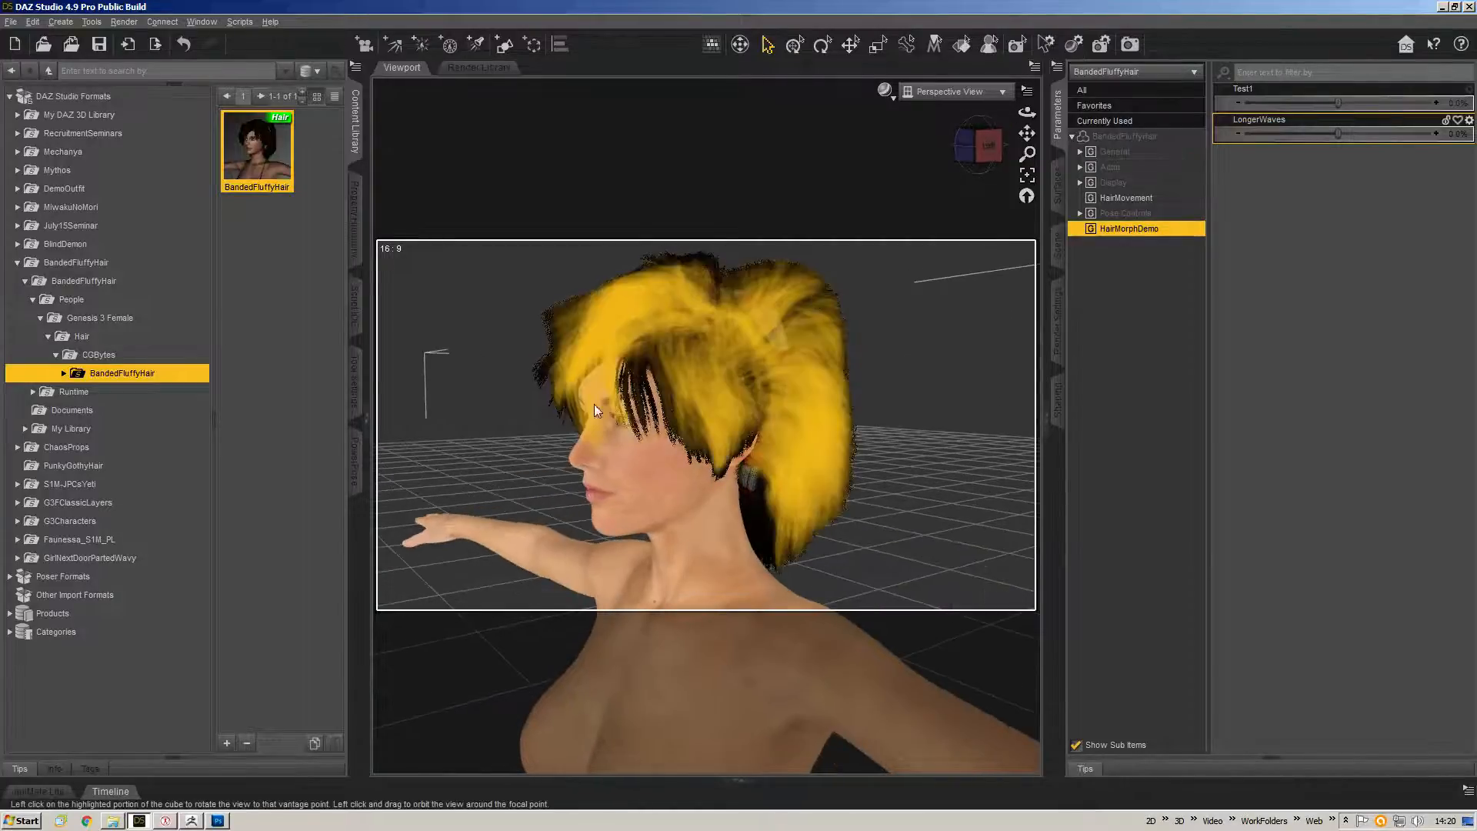
Send the hair to ZBrush with GoZ, accepting the default export options.
left_click(11, 22)
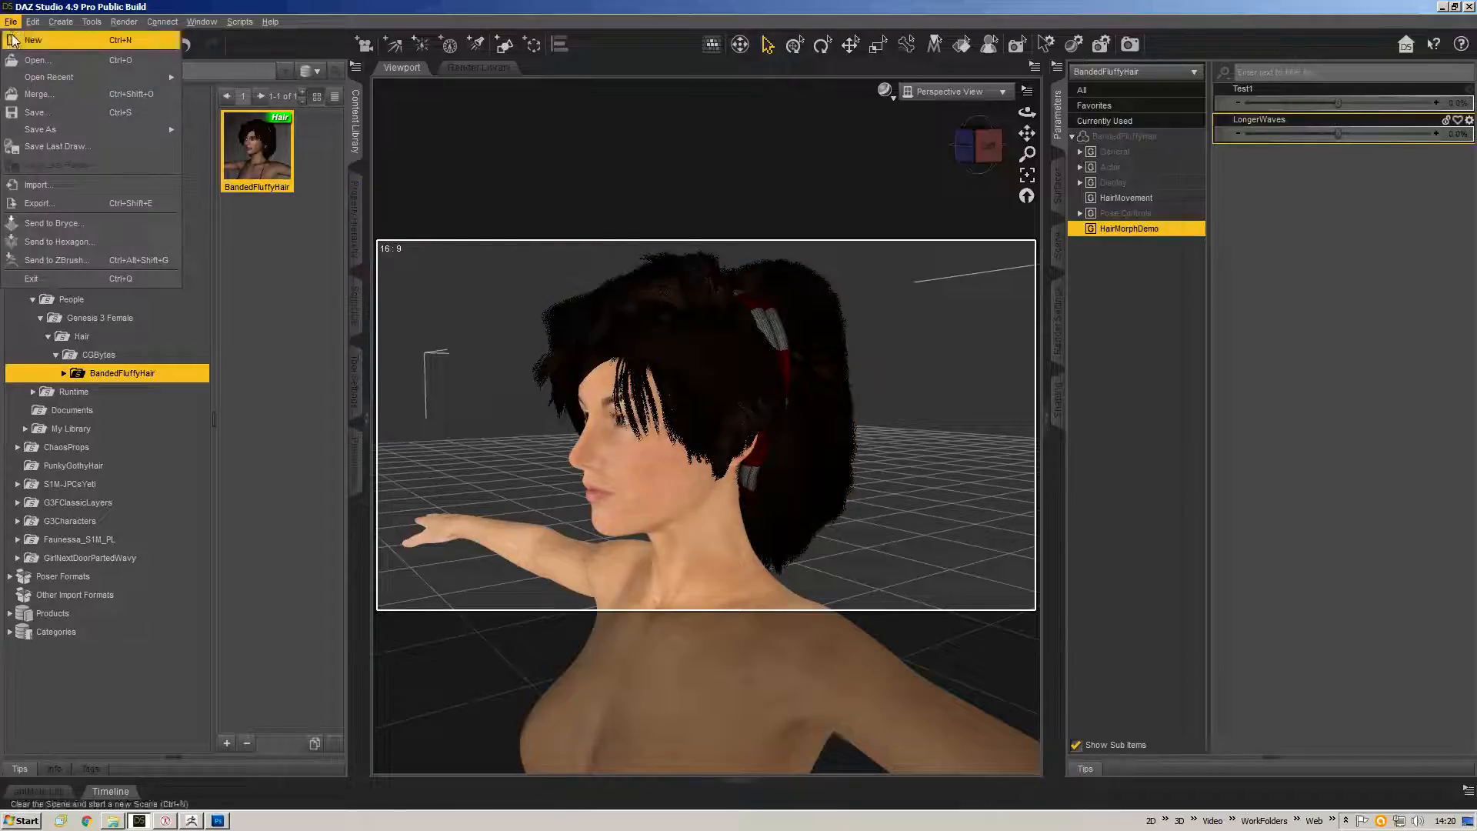
left_click(77, 262)
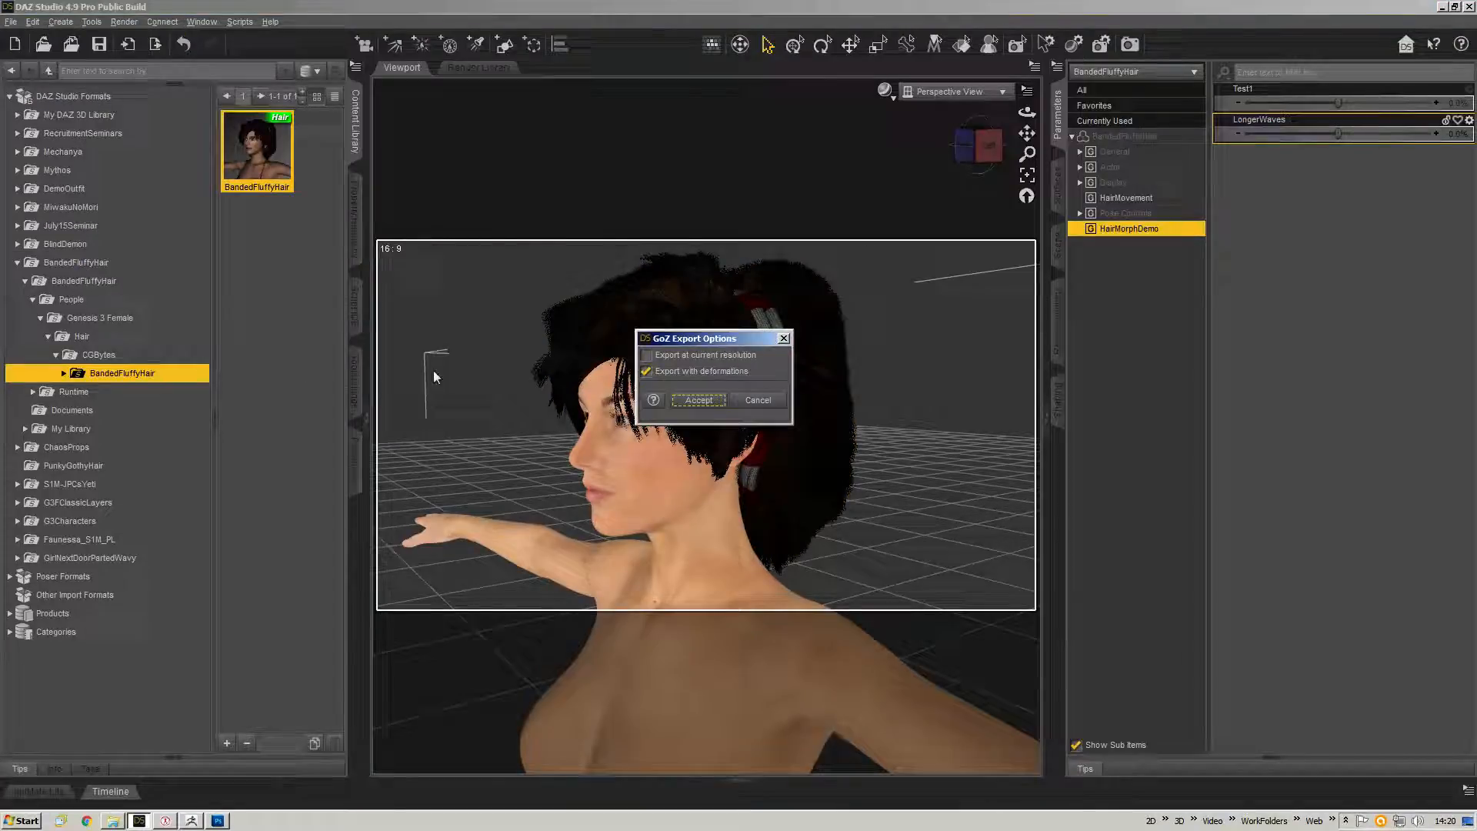
left_click(699, 401)
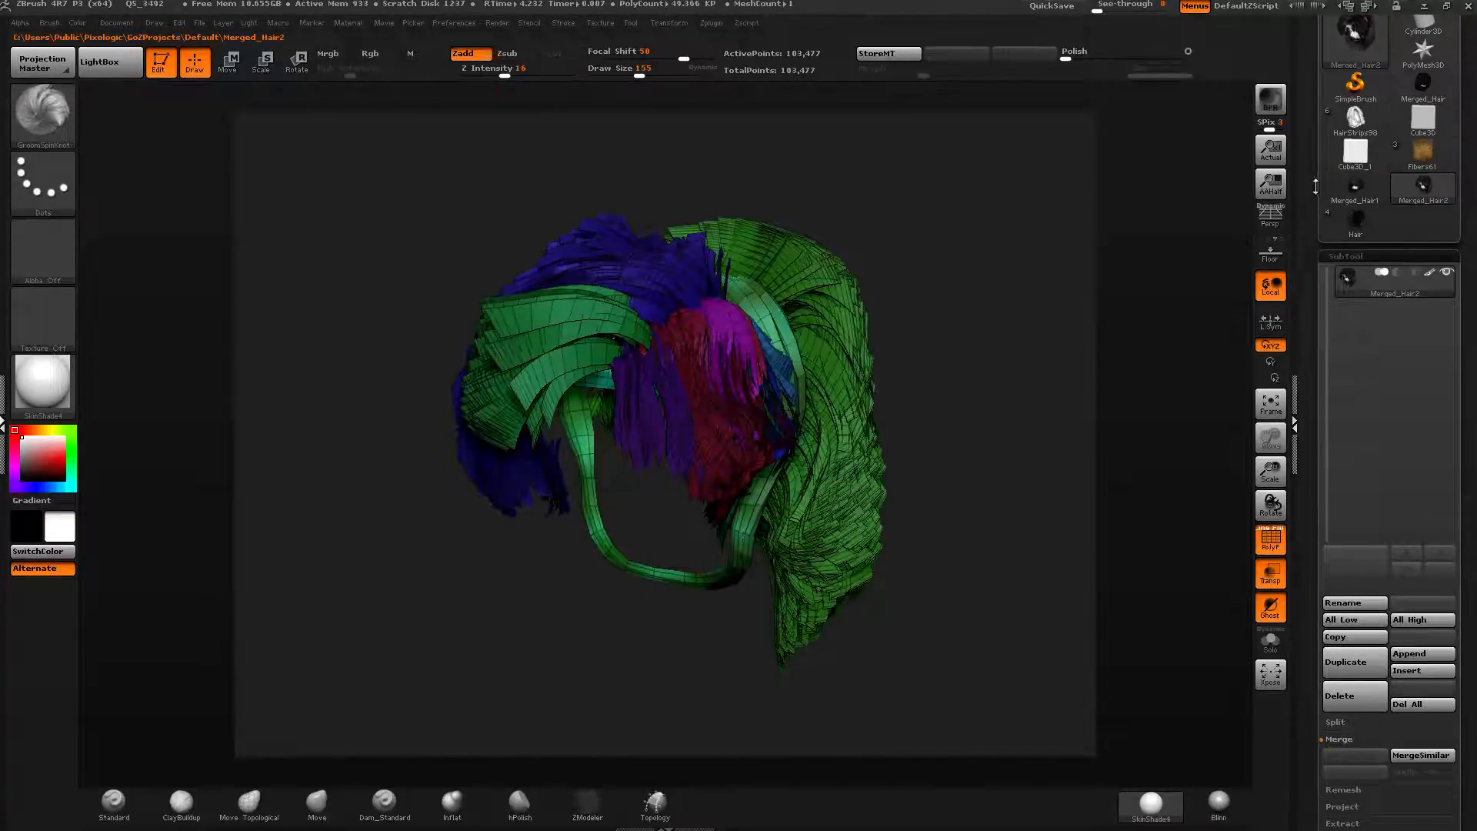
Switch between the Hair and merged hair tools, making Merged_Hair2 the active tool.
left_click_drag(1316, 189, 1314, 265)
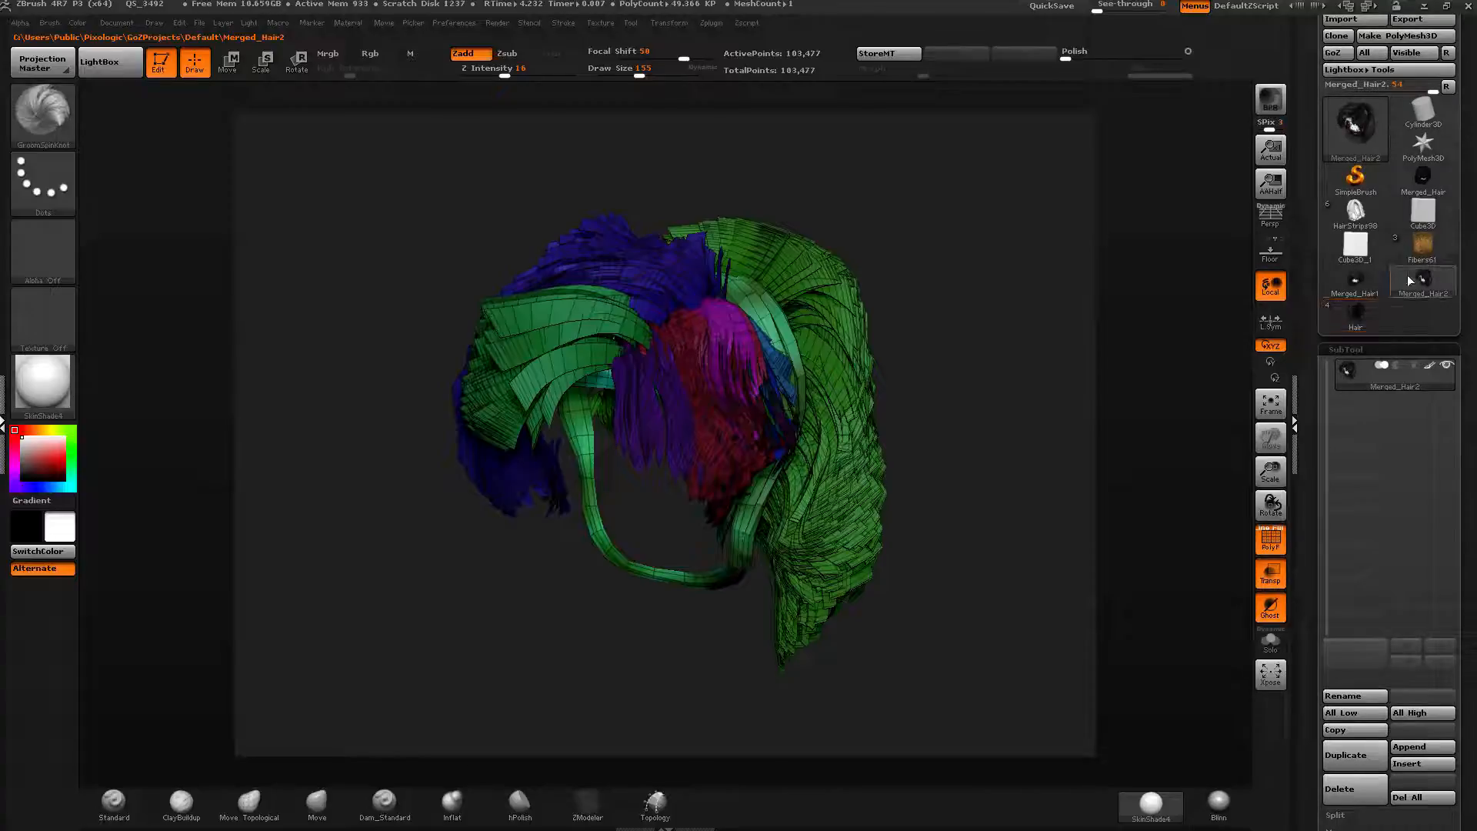
mouse_move(1415, 283)
mouse_move(1339, 323)
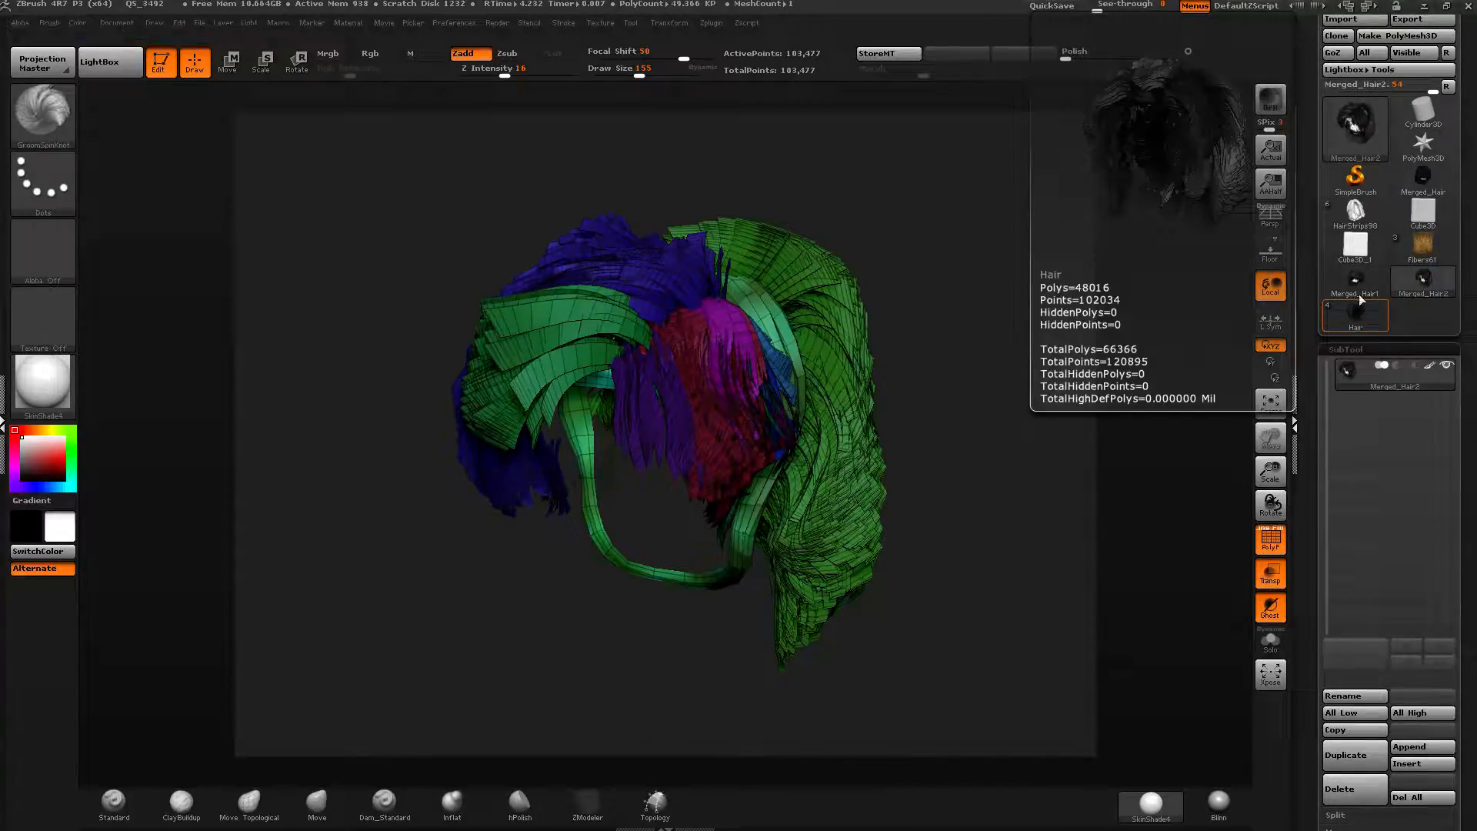
mouse_move(1363, 281)
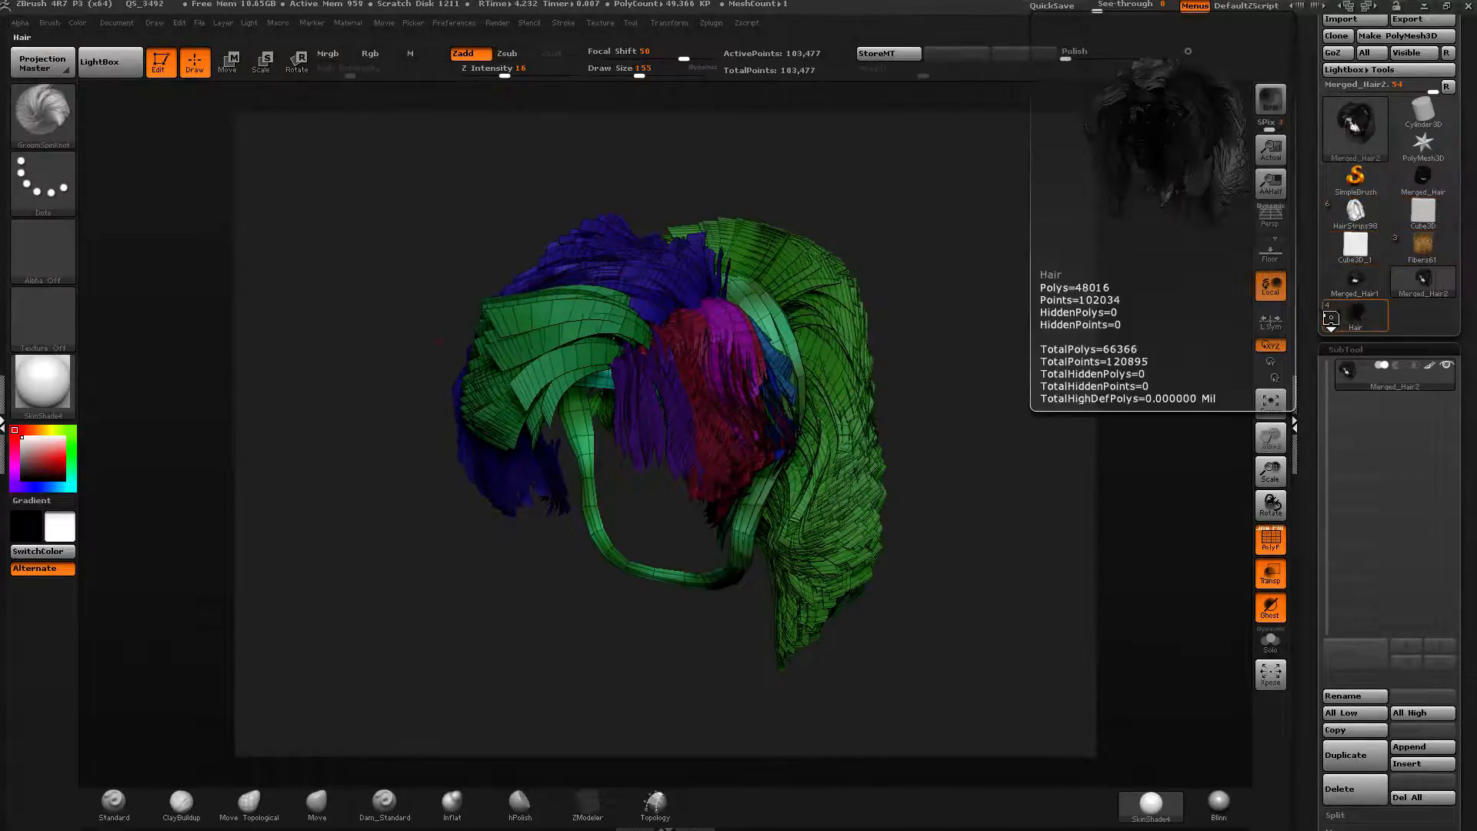
left_click(1356, 310)
left_click(1424, 282)
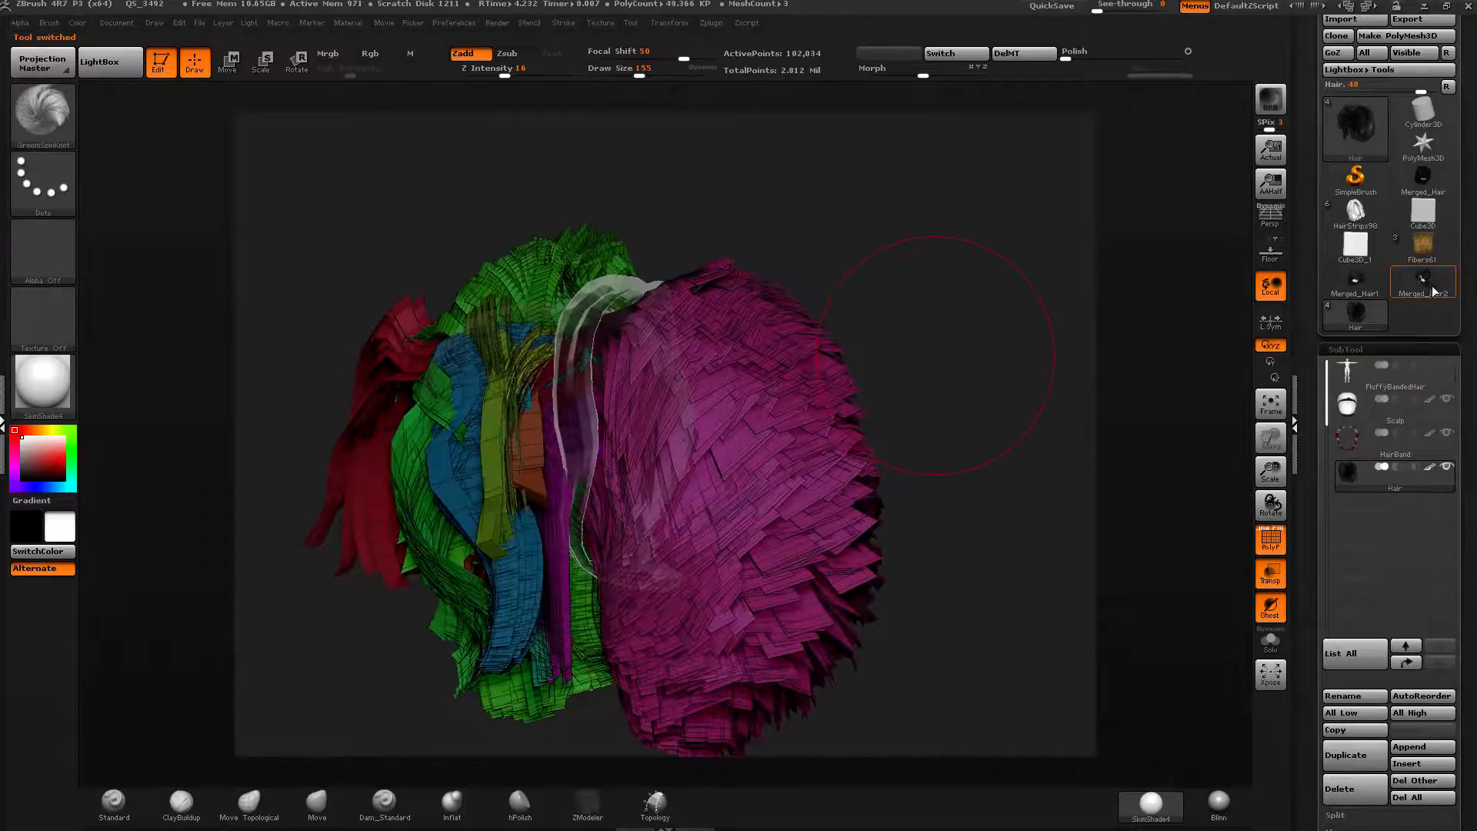
left_click(1352, 289)
left_click(1432, 283)
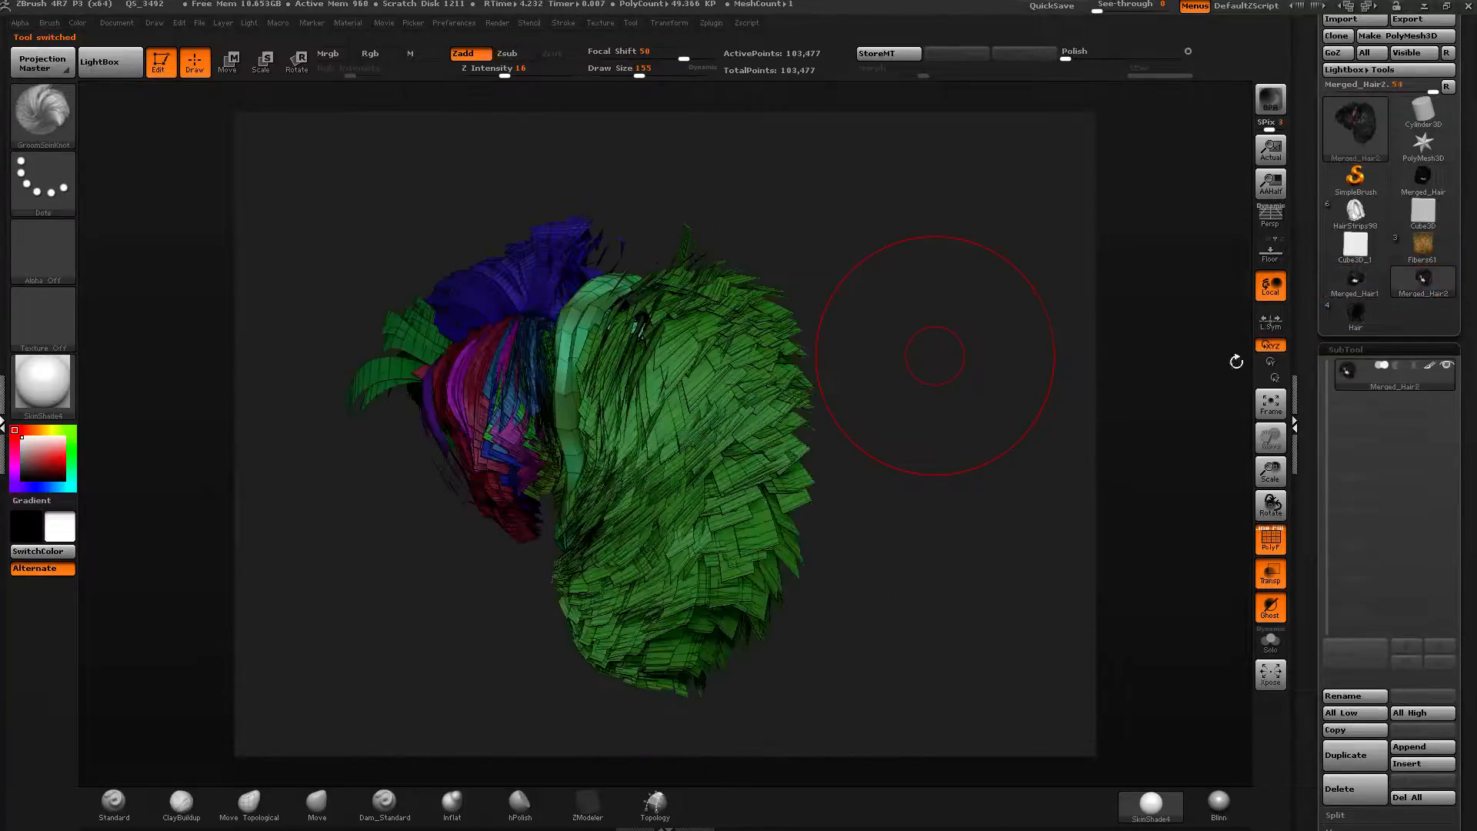
Switch to DAZ Studio, select the Genesis 3 Female figure and send it to ZBrush with GoZ.
key("alt+Tab")
right_click(837, 662)
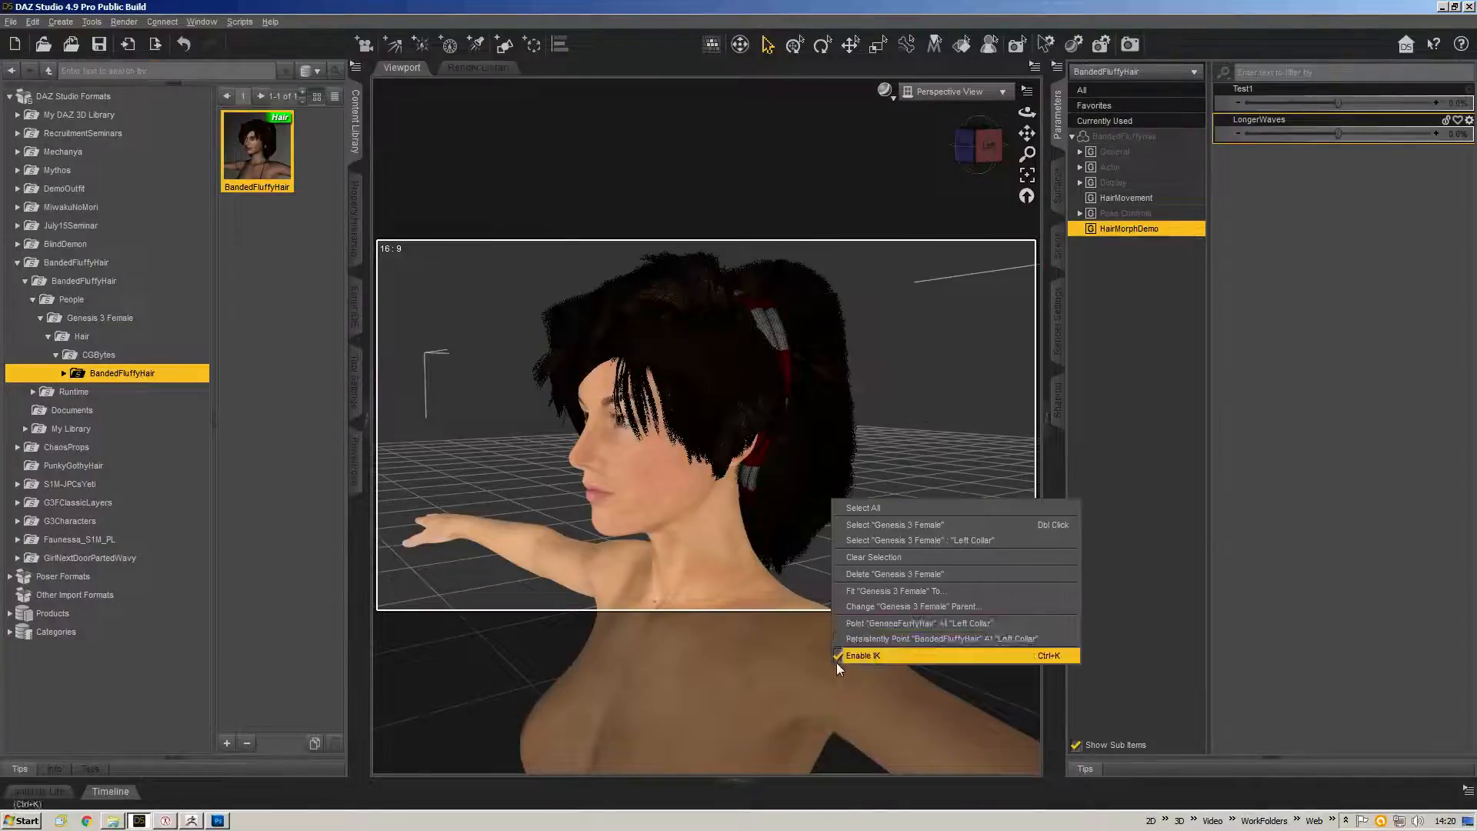
left_click(920, 520)
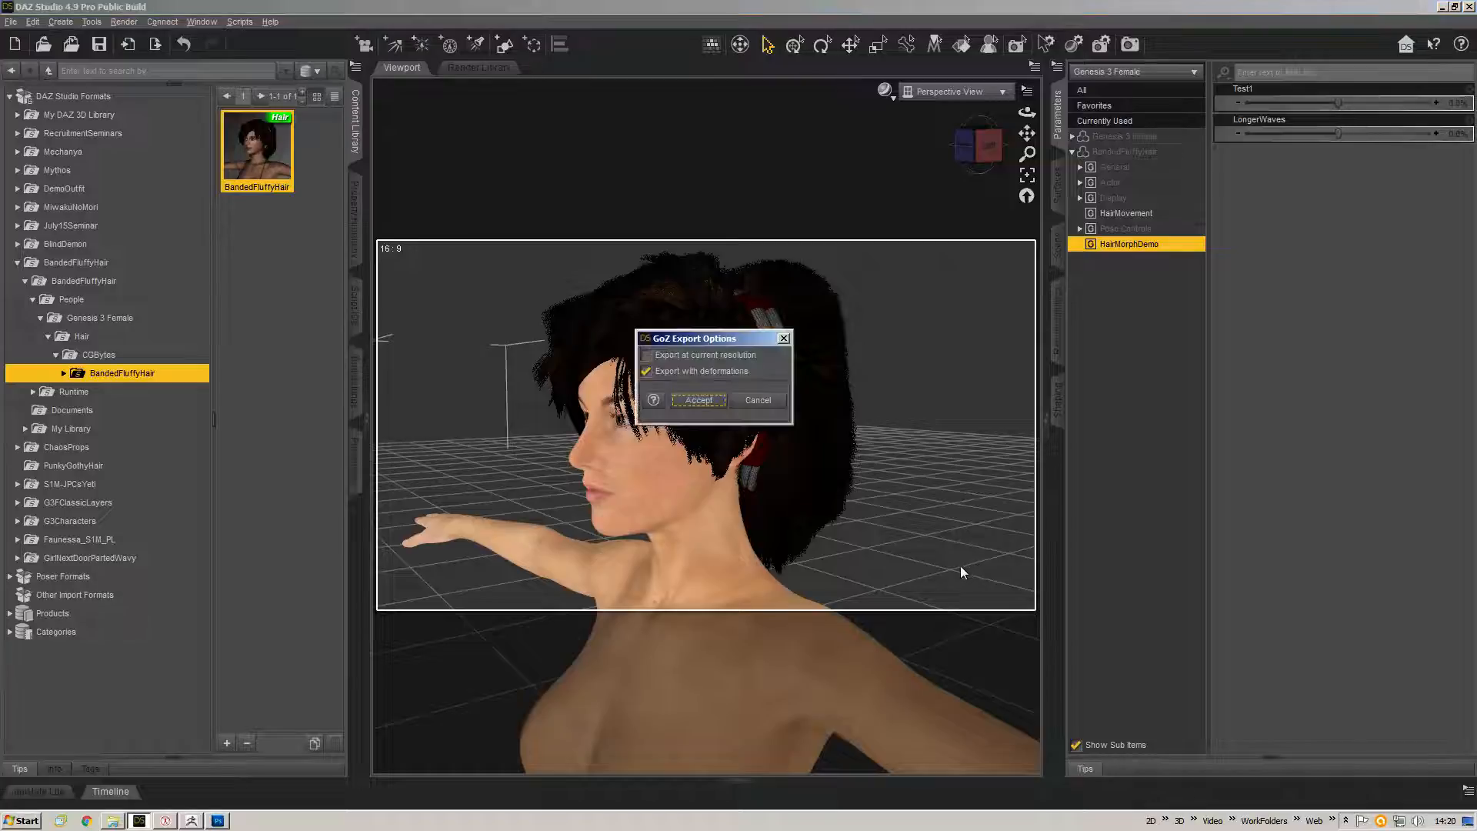
left_click(701, 402)
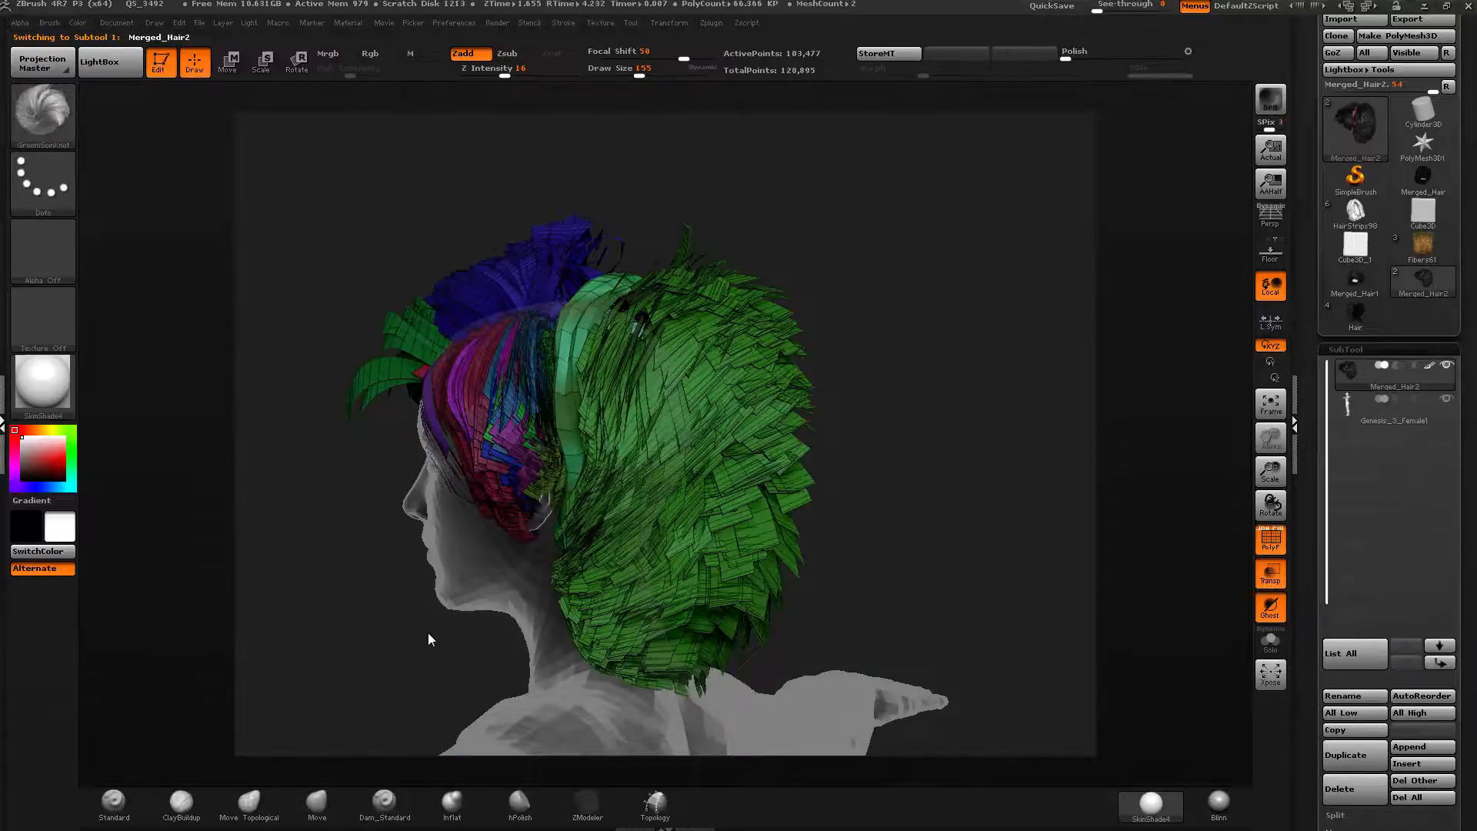
Turn on Solo mode for the hair and set the draw size to 304.
left_click_drag(960, 436, 997, 445)
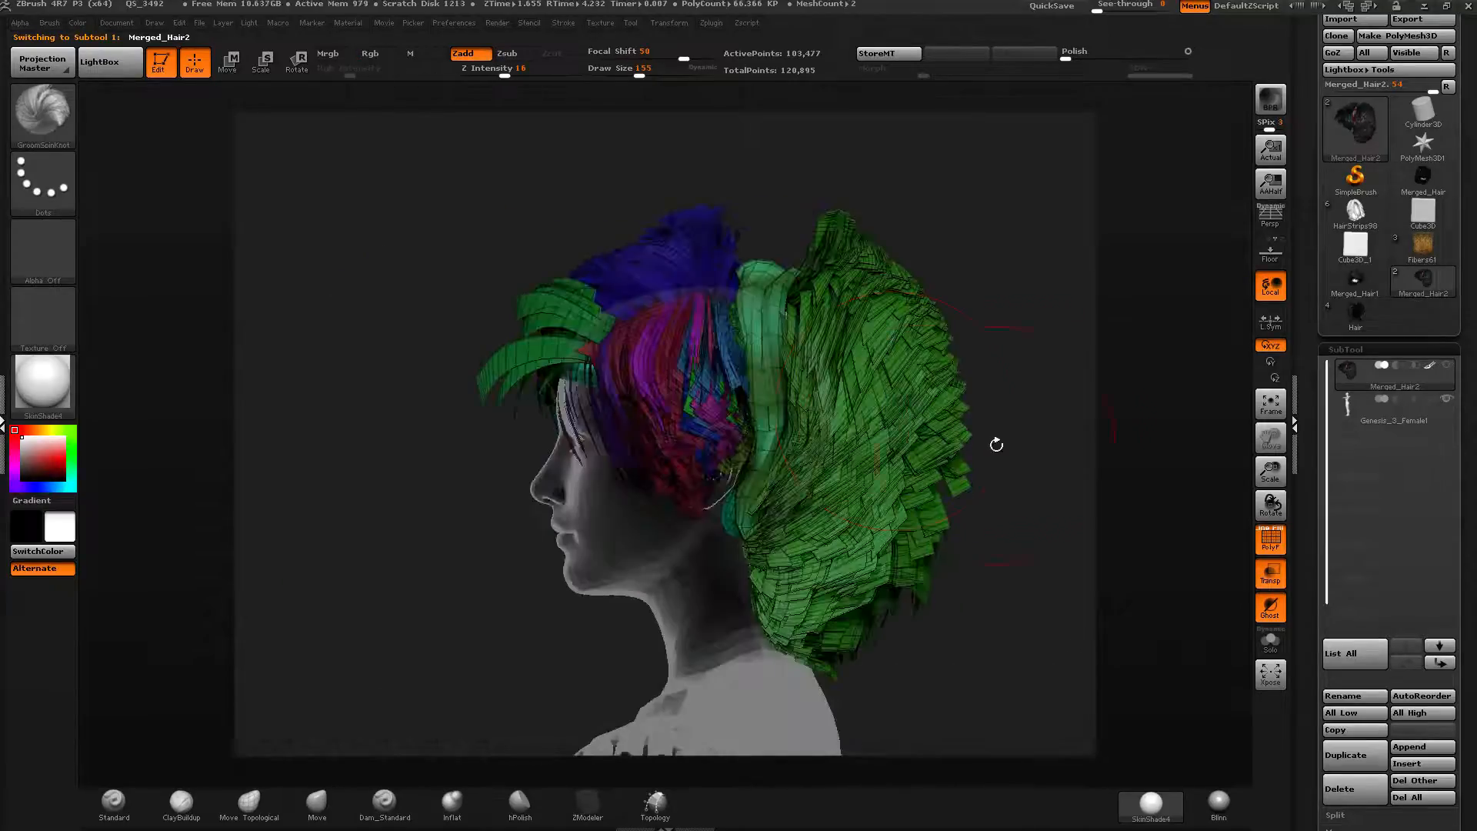
left_click(1271, 640)
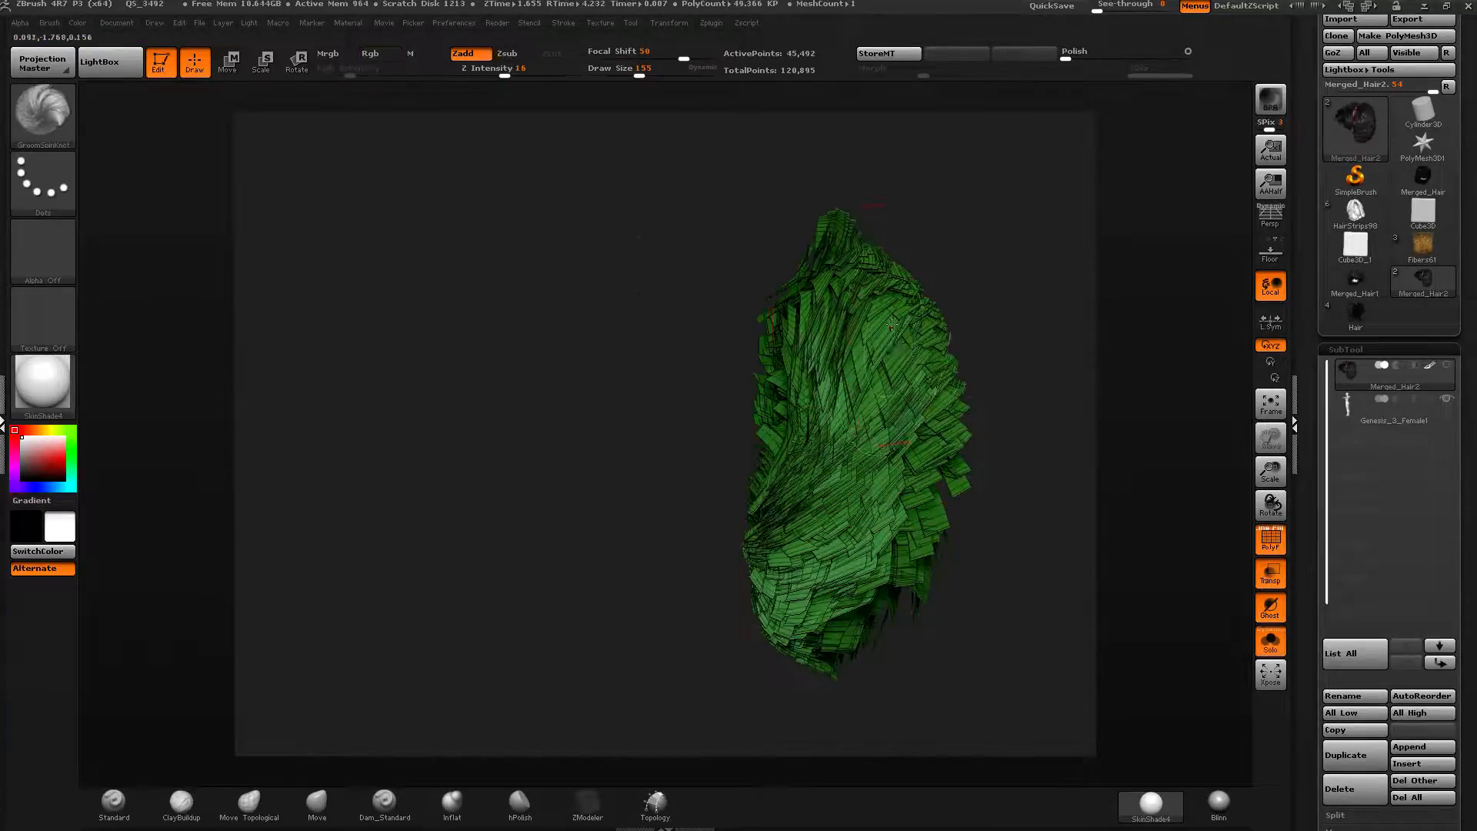
left_click_drag(631, 307, 724, 304)
left_click_drag(639, 74, 659, 74)
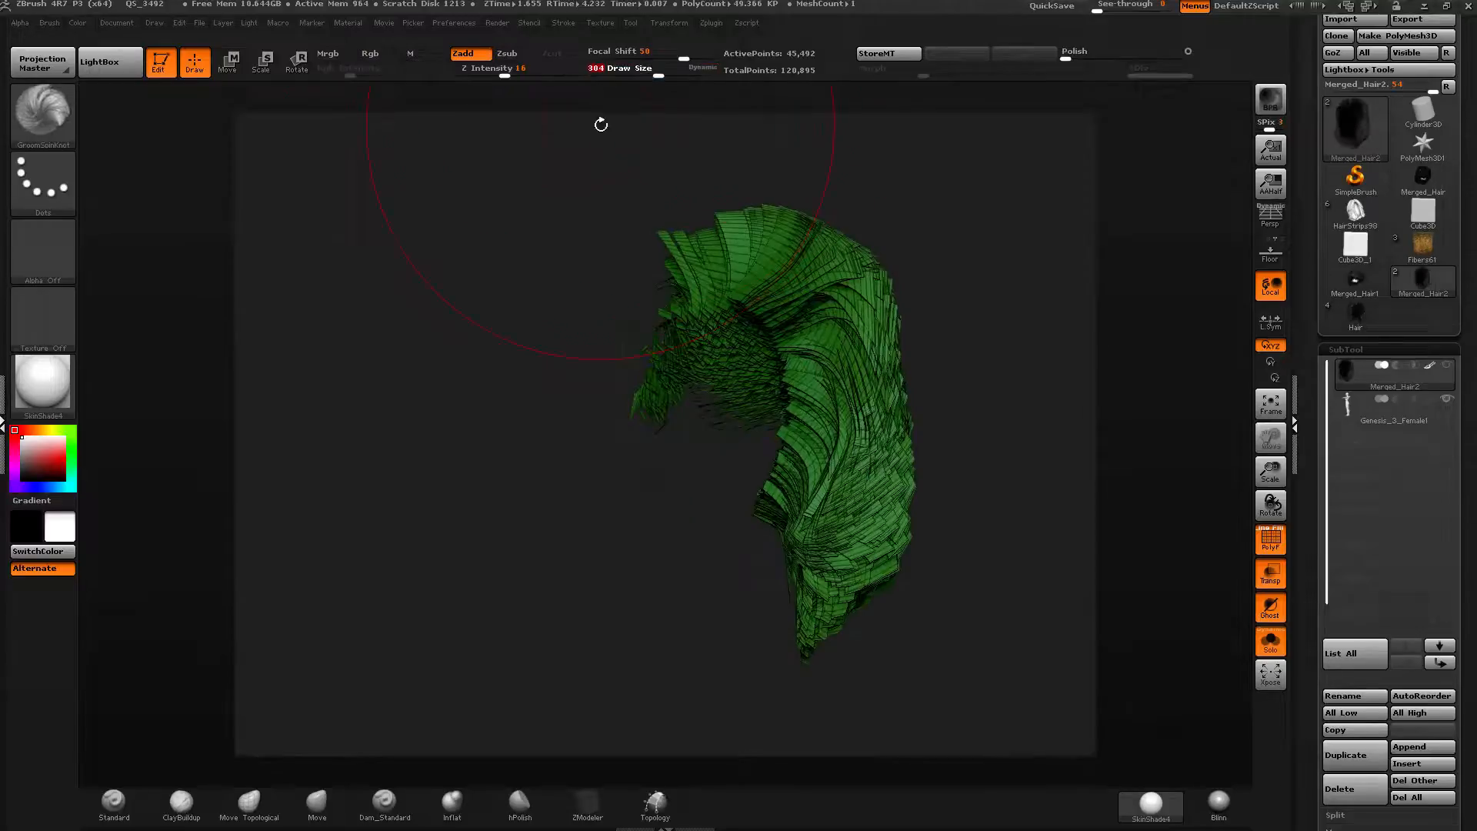
Try tossing the hair with the GroomHairToss brush, then undo the strokes.
left_click(42, 115)
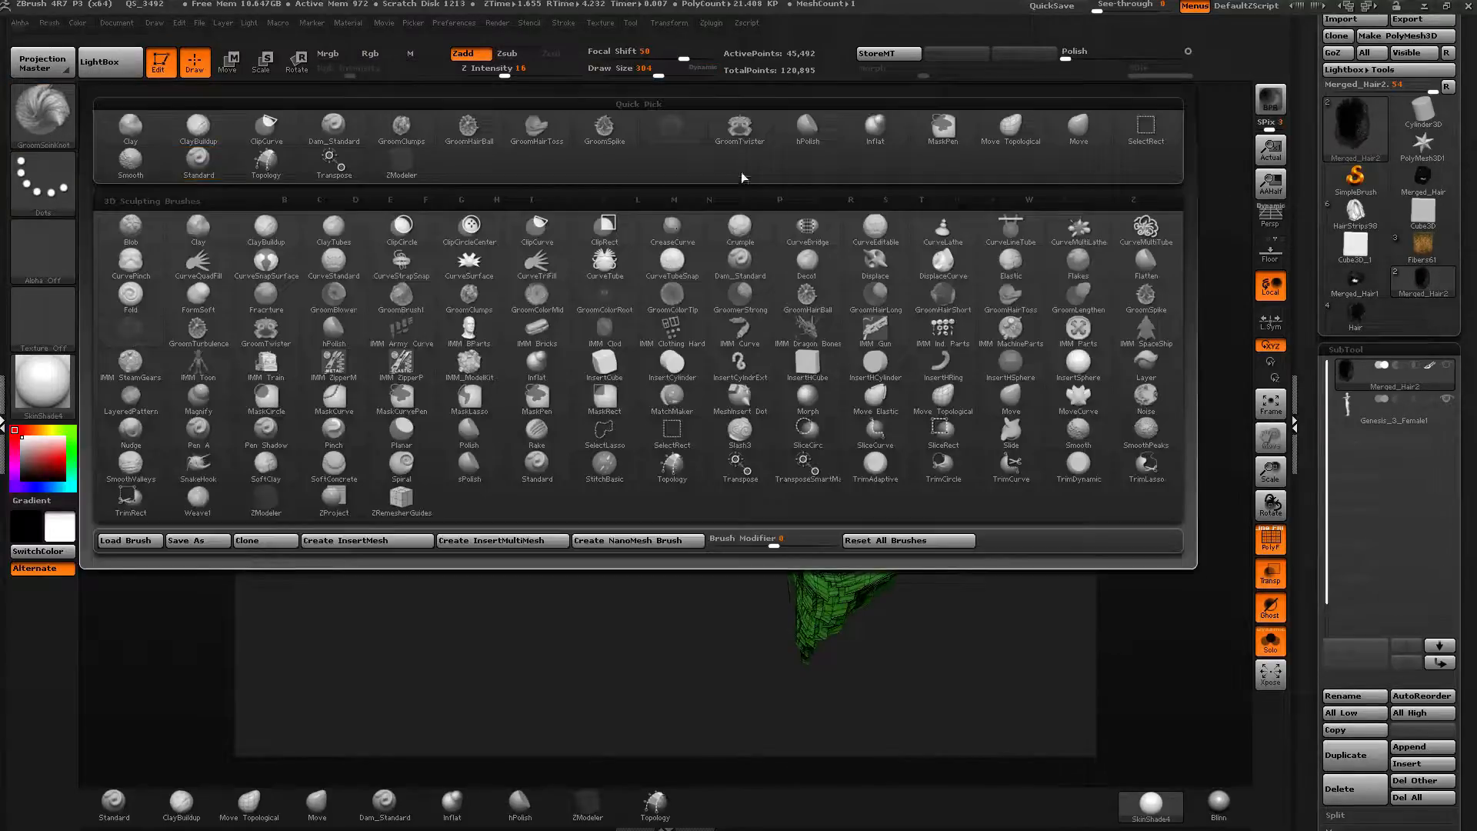
left_click(559, 132)
left_click_drag(712, 319, 771, 309)
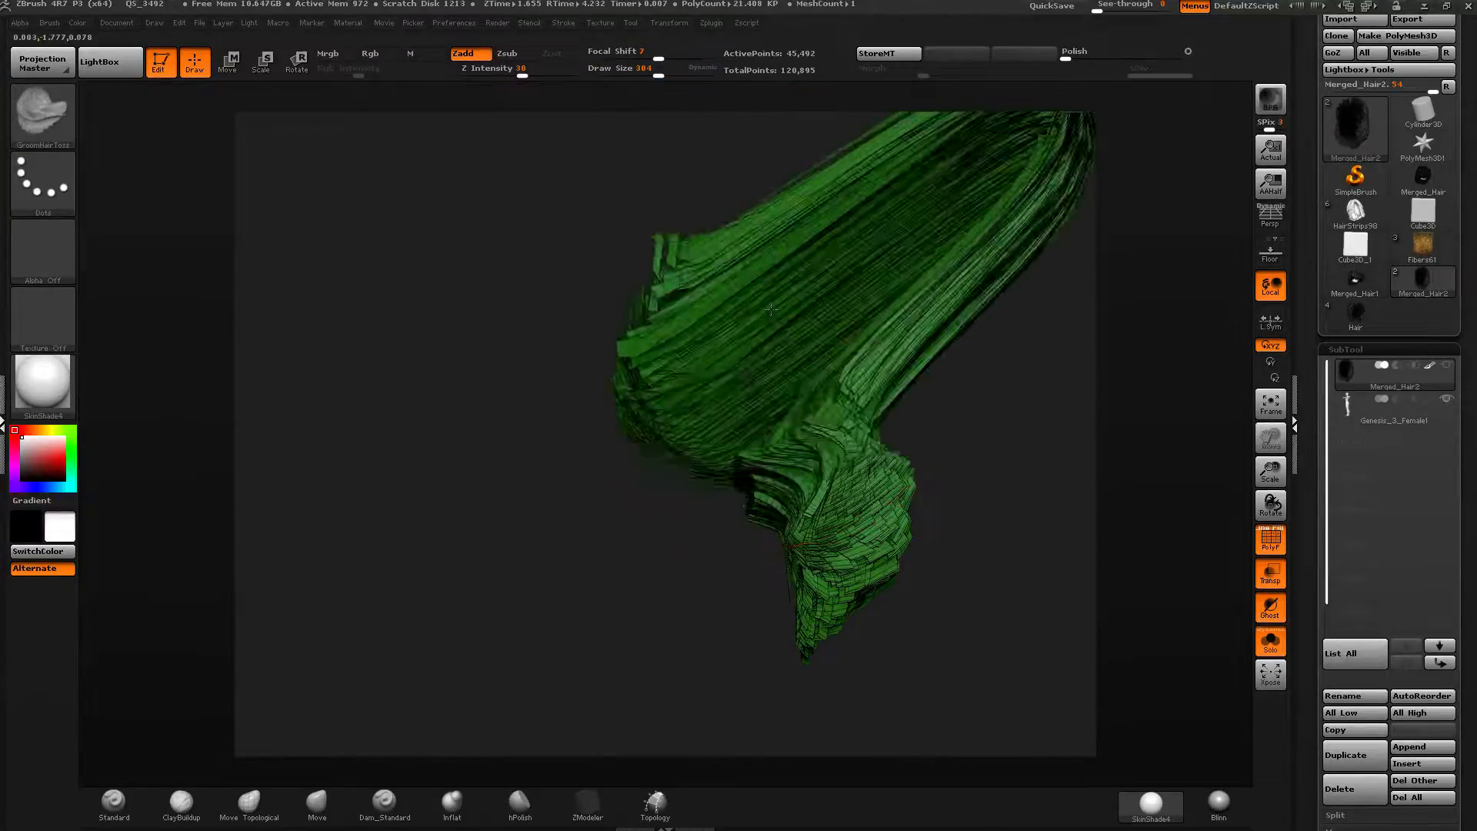
key("ctrl+z")
key("ctrl+z")
key("ctrl+z")
key("ctrl+z")
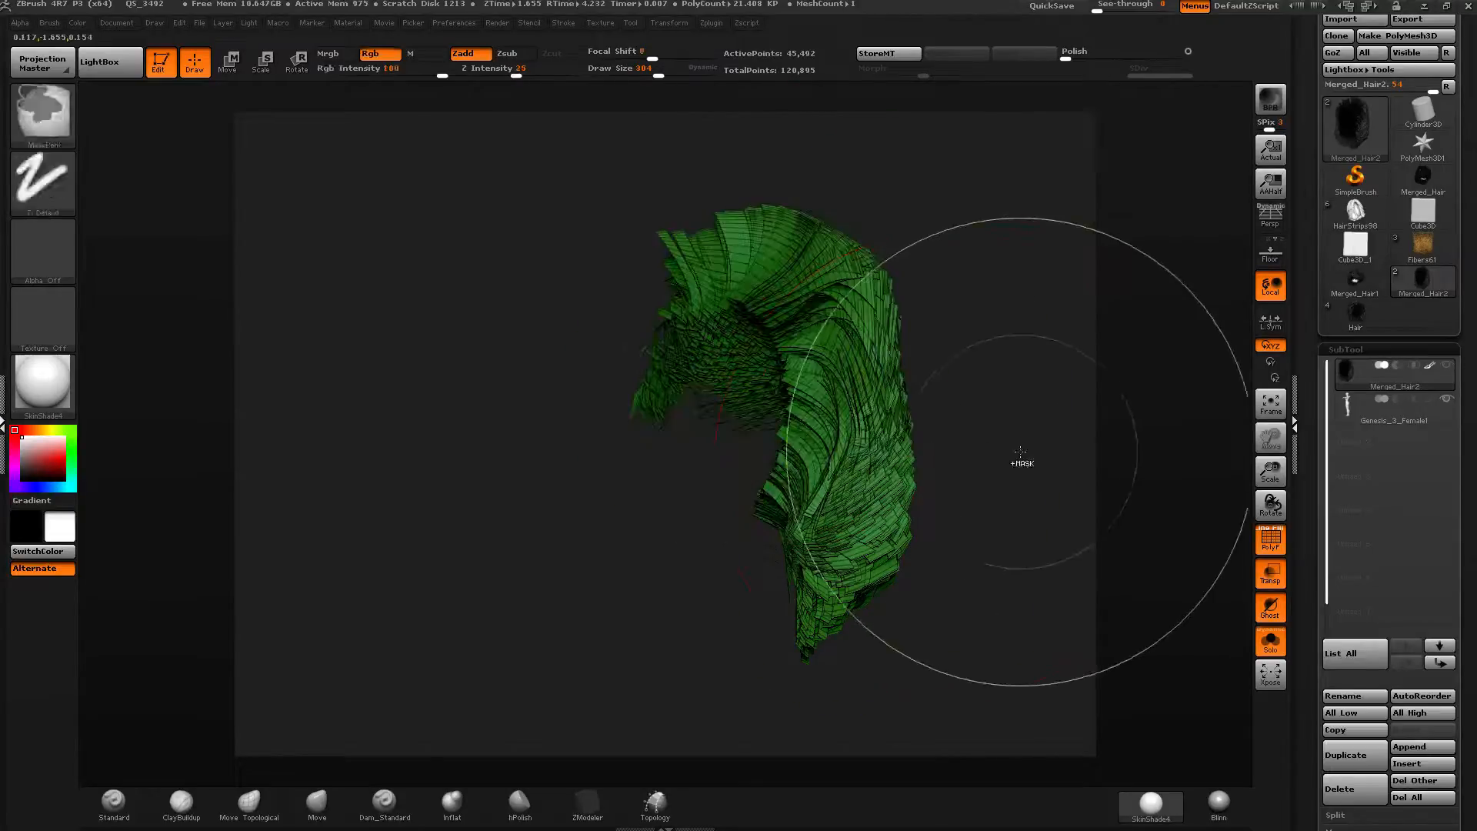
key("ctrl+z")
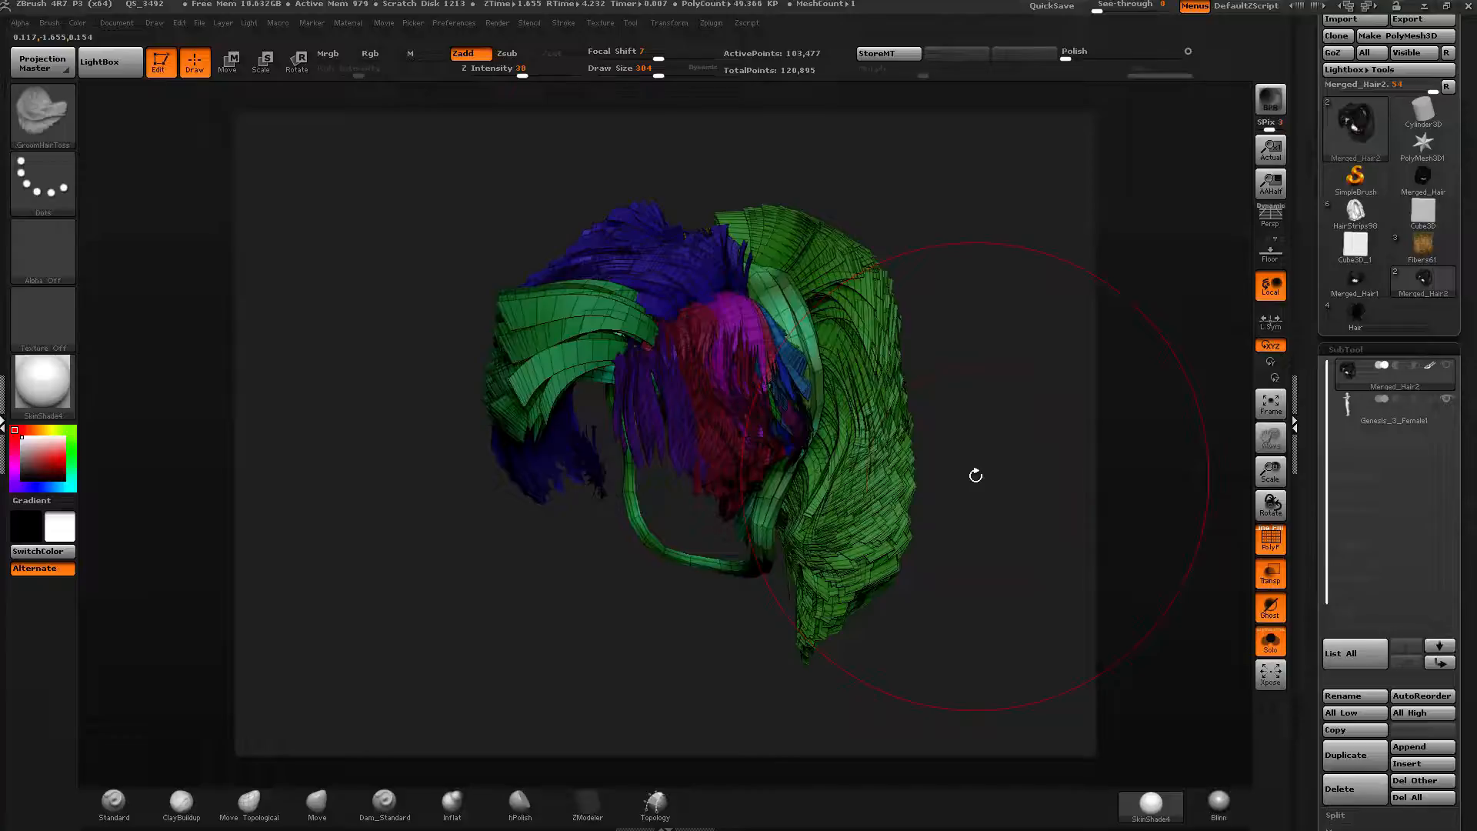
Reduce the draw size to 203.
left_click_drag(732, 204, 762, 199)
left_click_drag(658, 67, 646, 71)
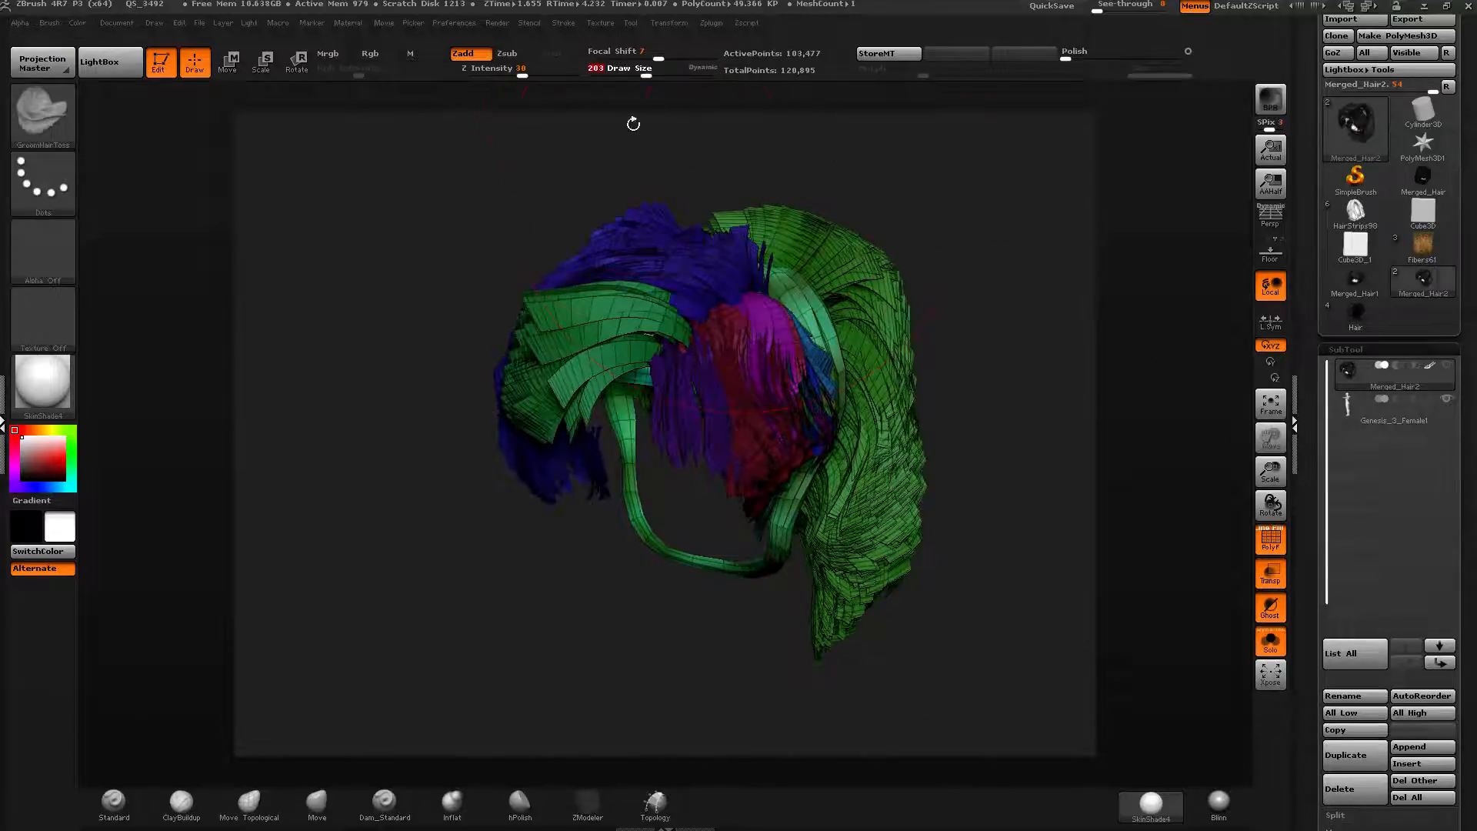
left_click_drag(276, 146, 220, 174, "alt")
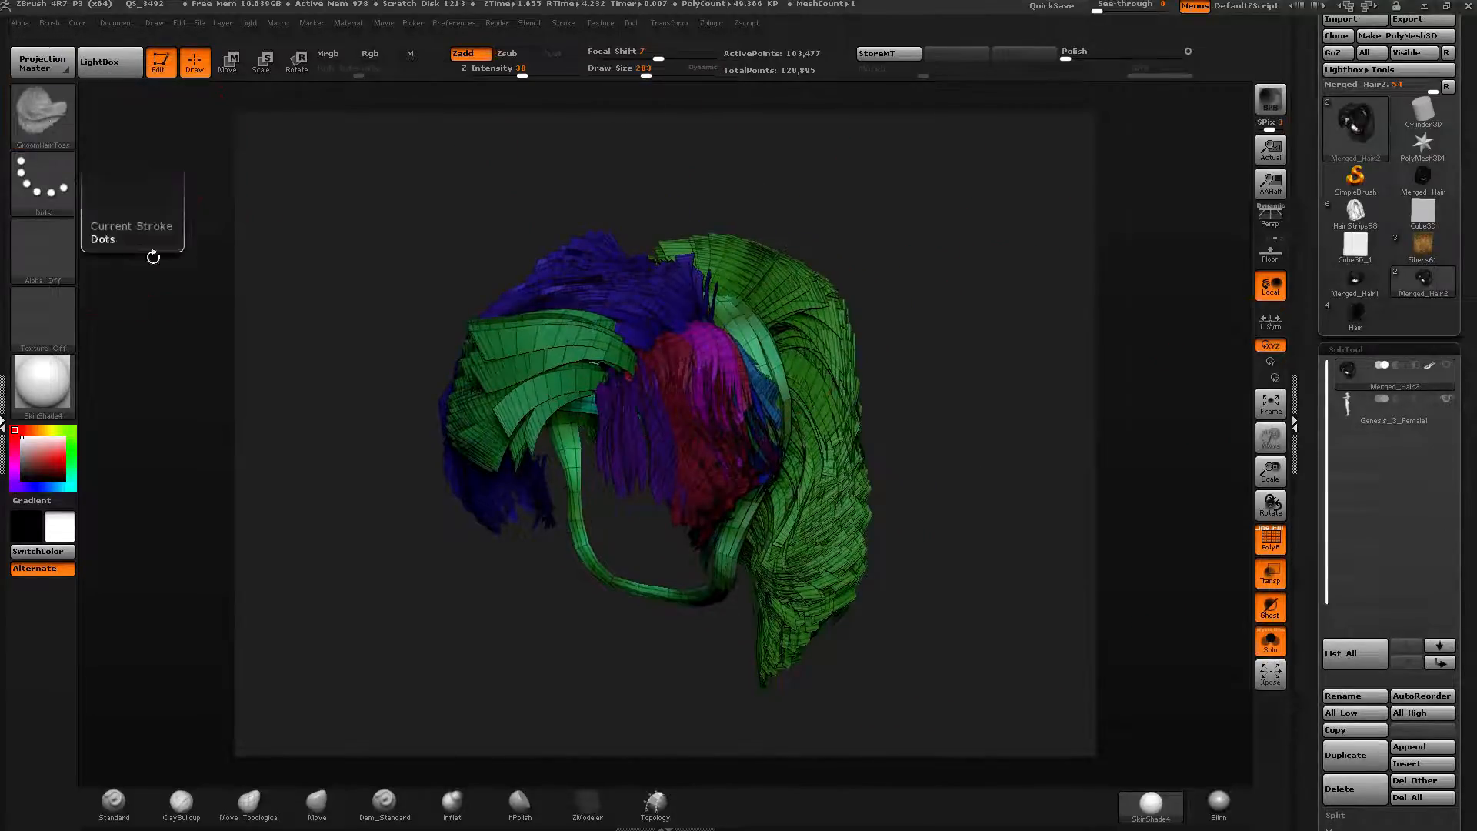
Orbit the hair and isolate its green polygroup to examine it from several angles.
left_click_drag(1035, 431, 863, 469)
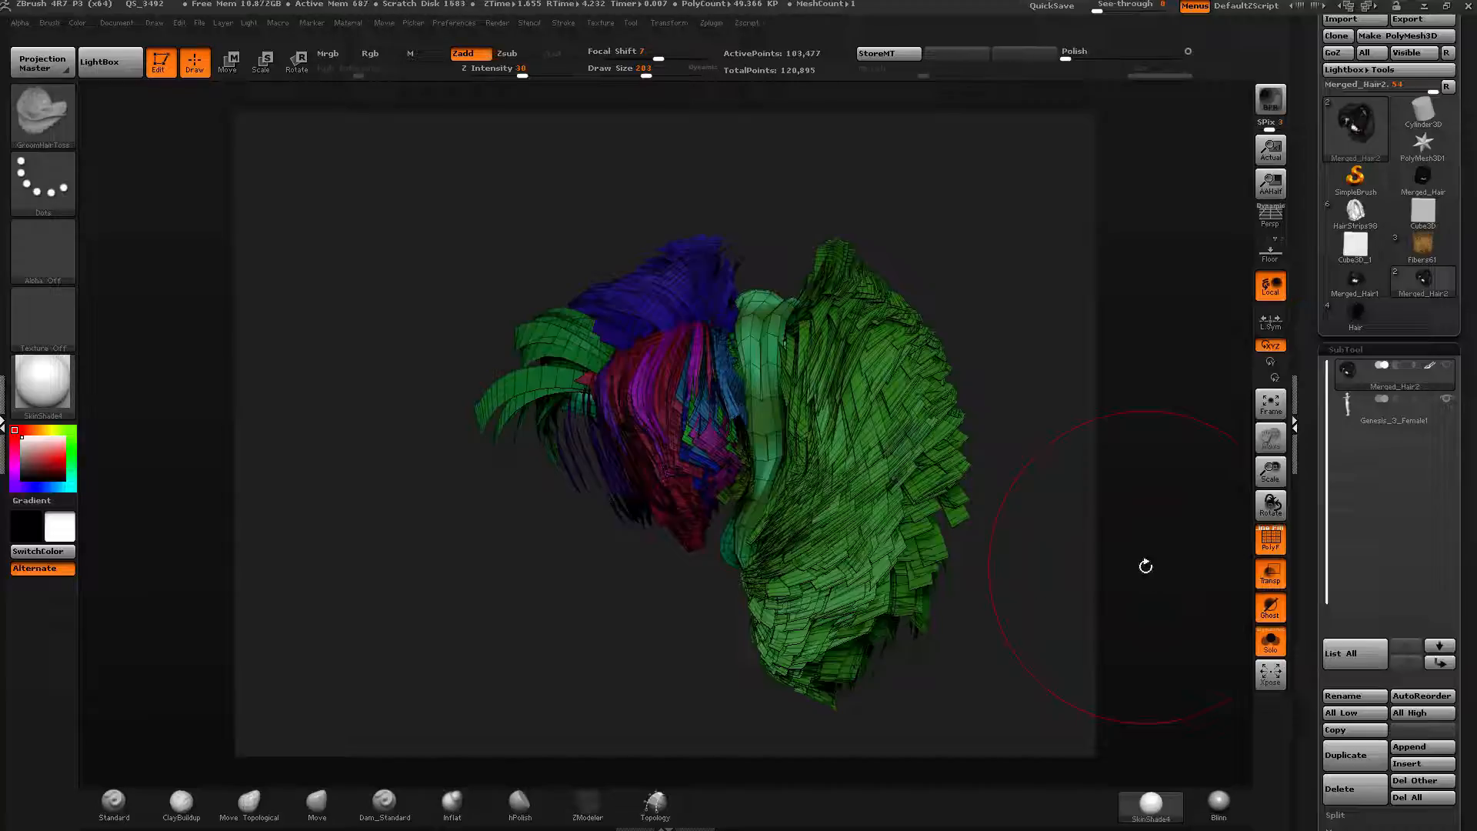
left_click_drag(979, 343, 731, 300)
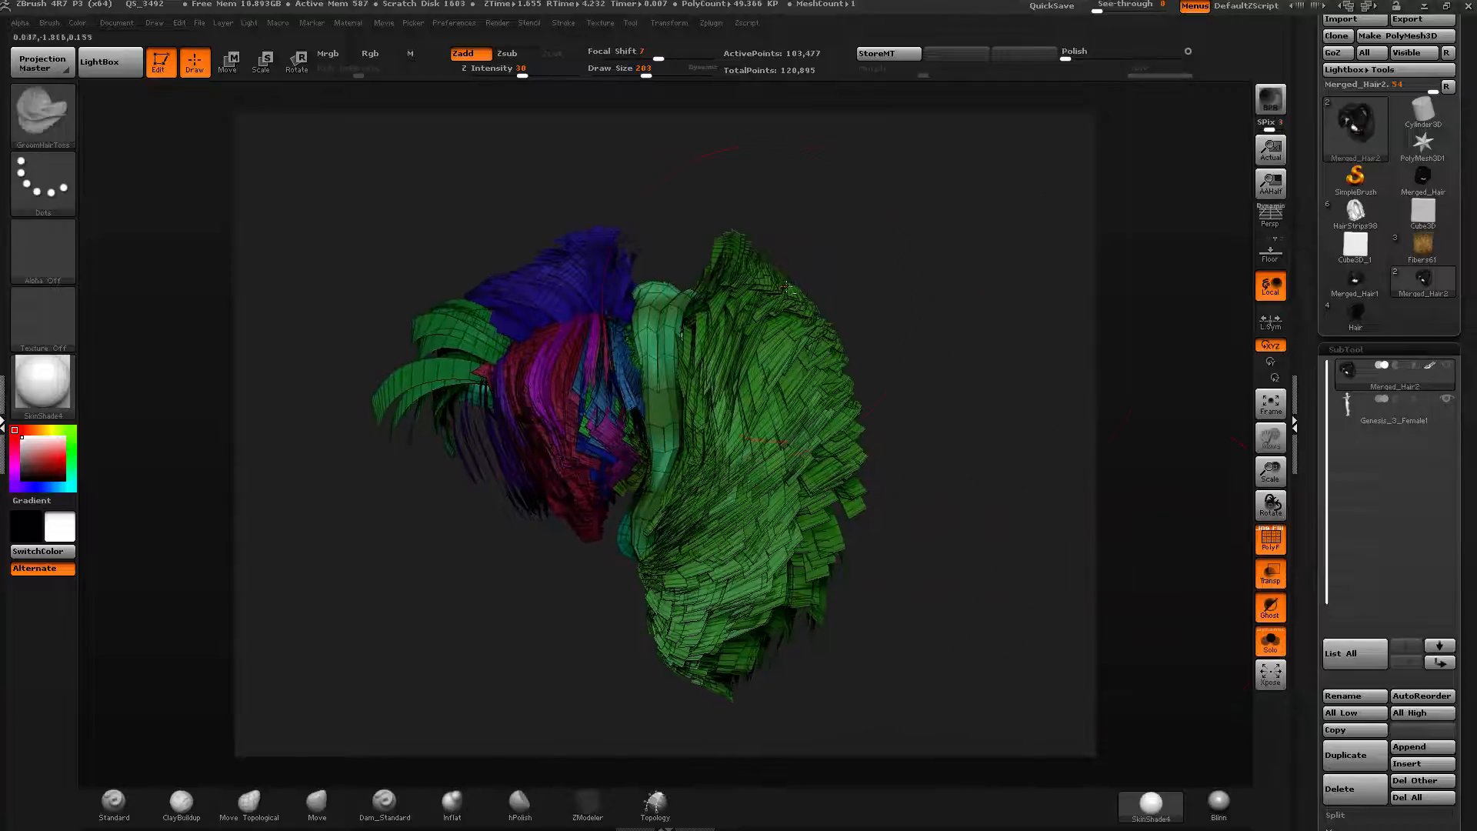
left_click(729, 296, "ctrl+shift")
left_click_drag(923, 395, 926, 322)
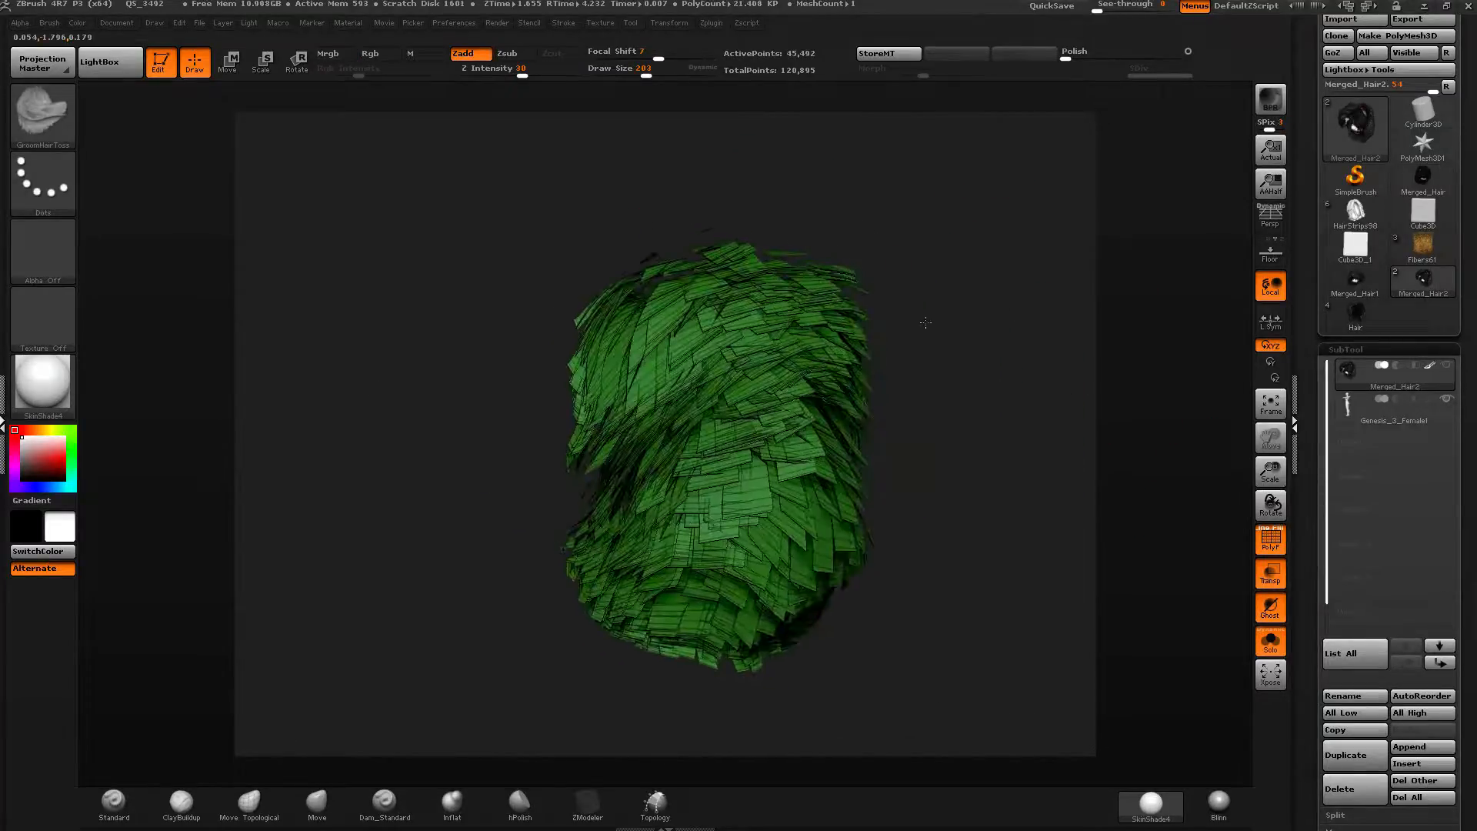
left_click(925, 323, "ctrl+shift")
left_click_drag(1029, 385, 1029, 348)
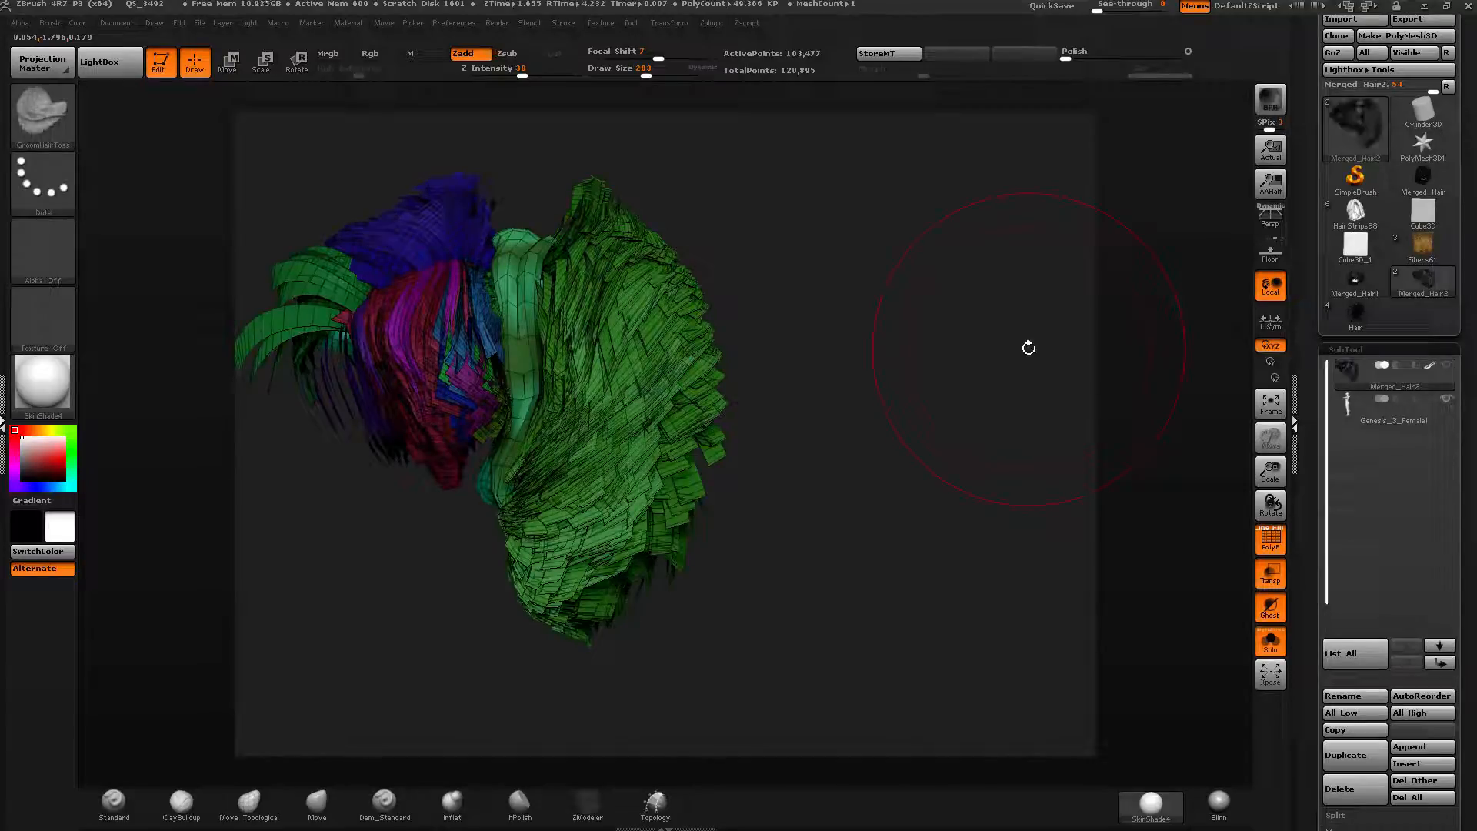
left_click(1308, 468)
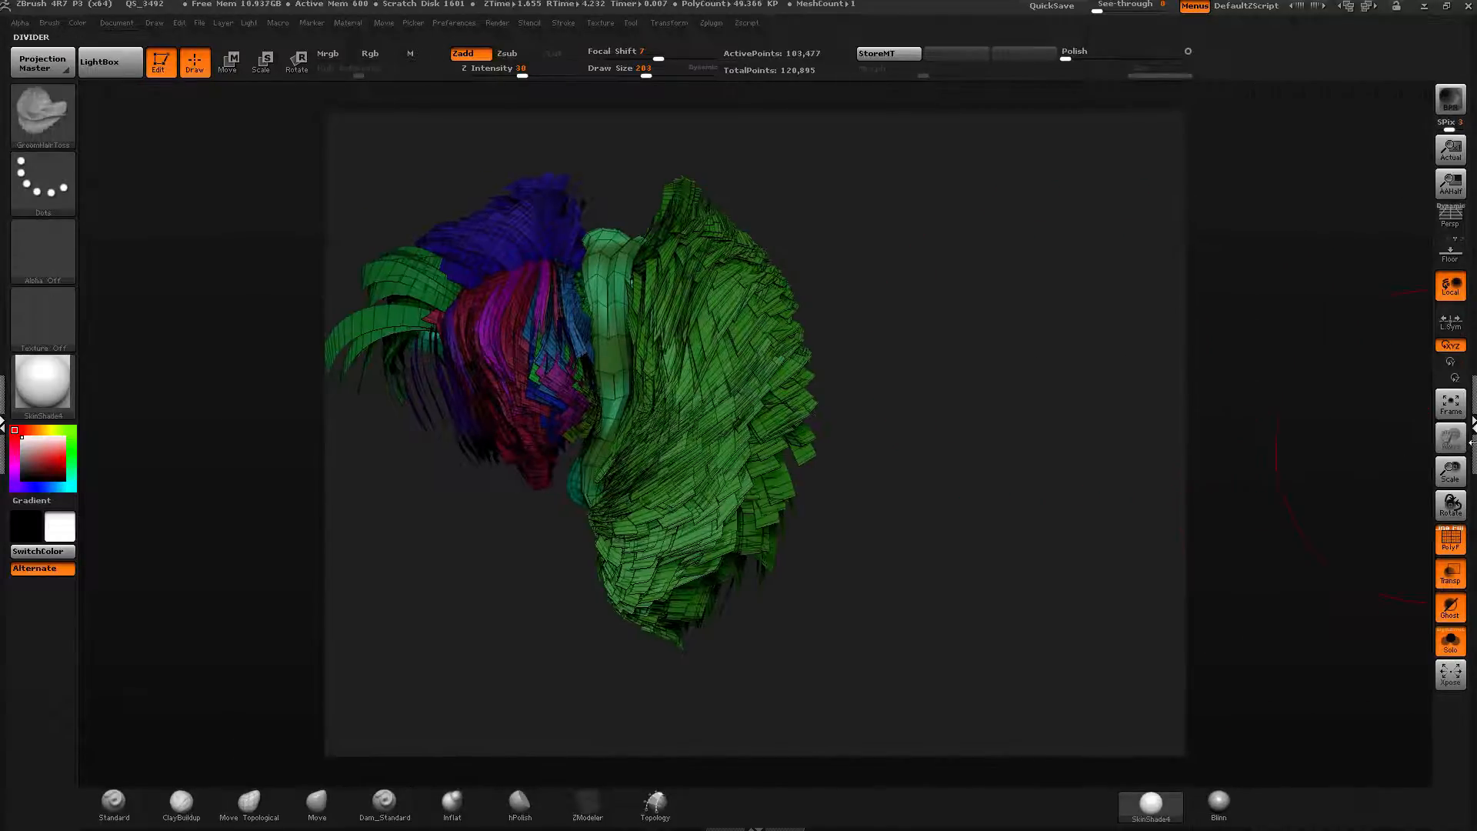
left_click(1471, 440)
left_click_drag(1311, 498, 1282, 205)
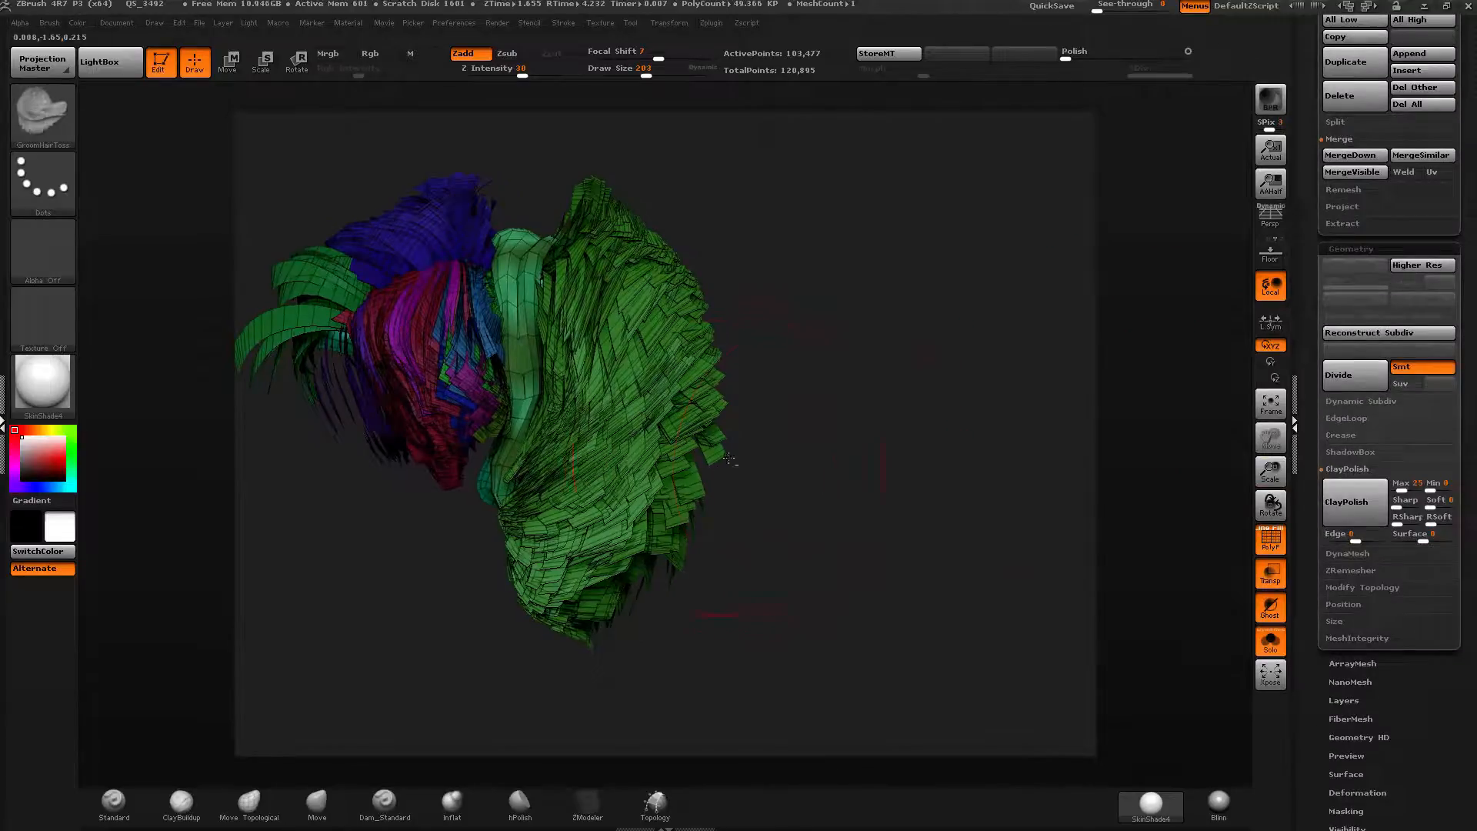
Isolate different hair polygroups and orbit around them to examine the strands.
left_click_drag(743, 462, 941, 502, "alt")
left_click(720, 281, "ctrl+shift")
mouse_move(781, 261)
left_mouse_down("ctrl+shift")
mouse_move(810, 260)
mouse_move(727, 271)
mouse_move(716, 312)
left_mouse_up("ctrl+shift")
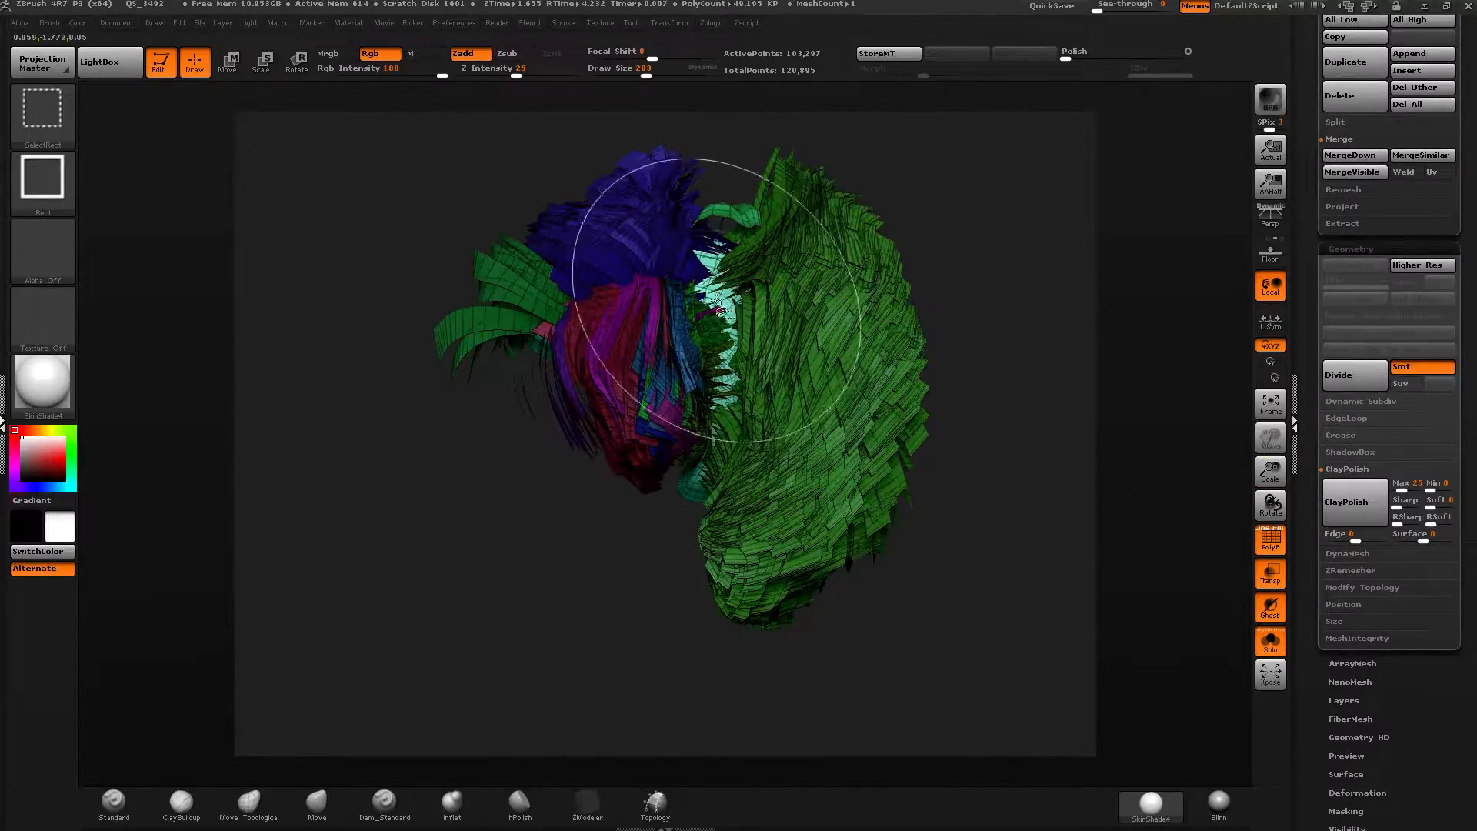
left_click_drag(633, 558, 680, 517)
left_click(684, 504, "ctrl+shift")
left_click_drag(1048, 286, 903, 430, "ctrl+shift")
left_click_drag(997, 335, 923, 327)
left_click(1042, 300, "ctrl+shift")
left_click_drag(1031, 302, 785, 340)
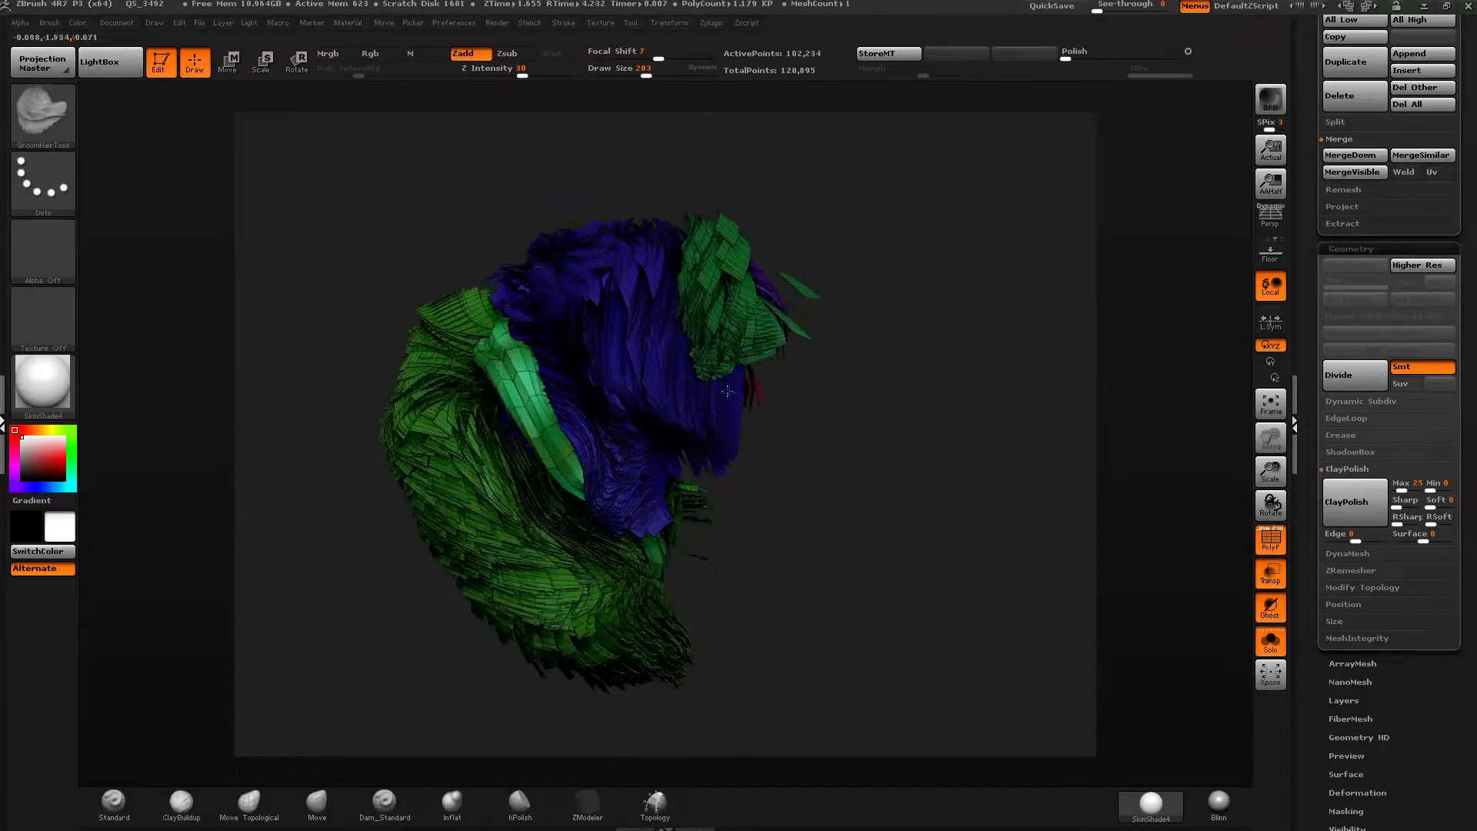
left_click(531, 399, "ctrl+shift")
left_click_drag(1087, 314, 922, 369, "ctrl+shift")
left_click(1066, 373, "ctrl+shift")
left_click_drag(999, 396, 990, 343)
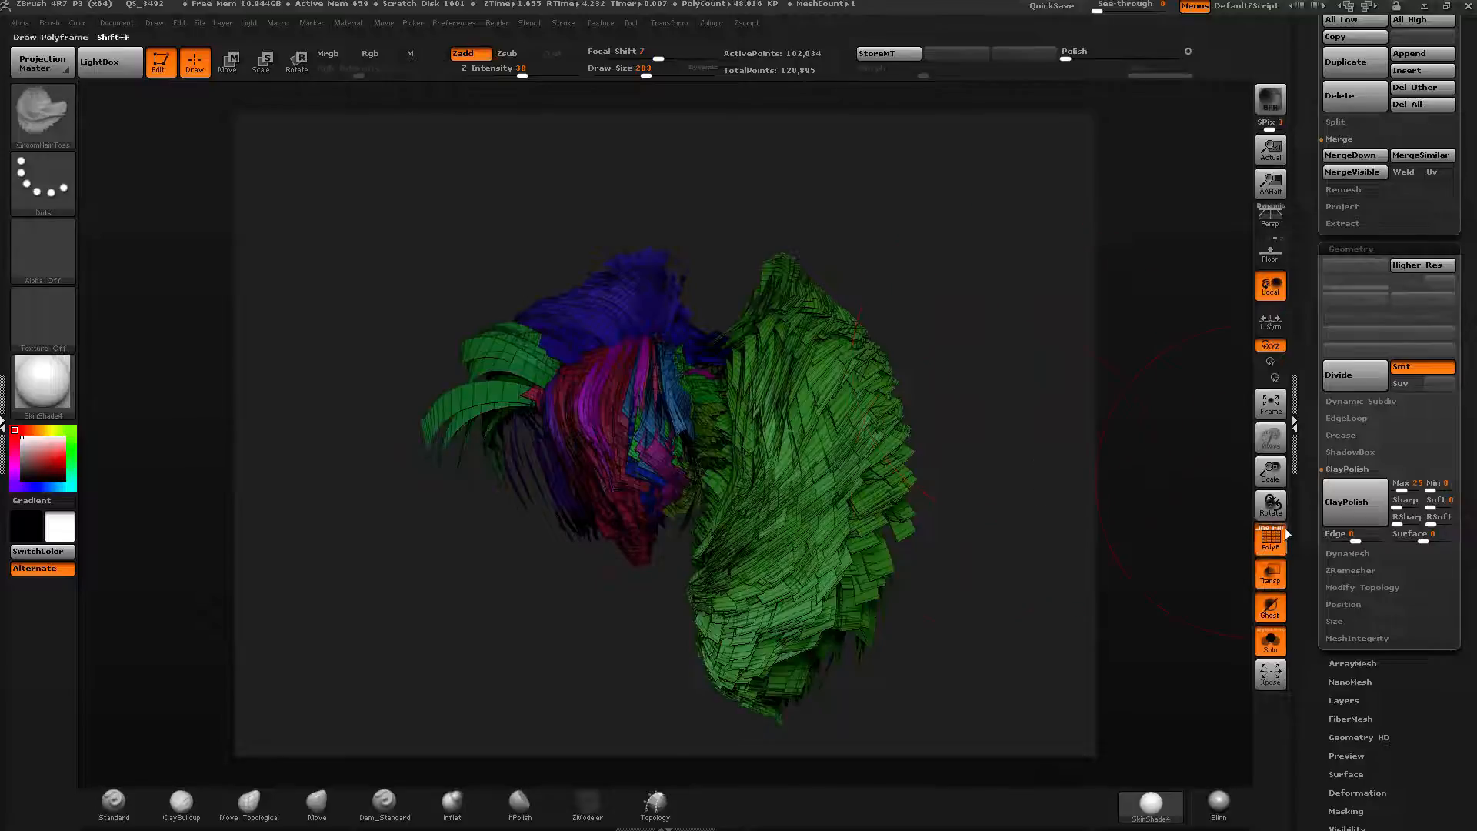
Select the Standard brush and set its alpha to Alpha 27.
left_click_drag(1313, 502, 1313, 484)
left_click(114, 802)
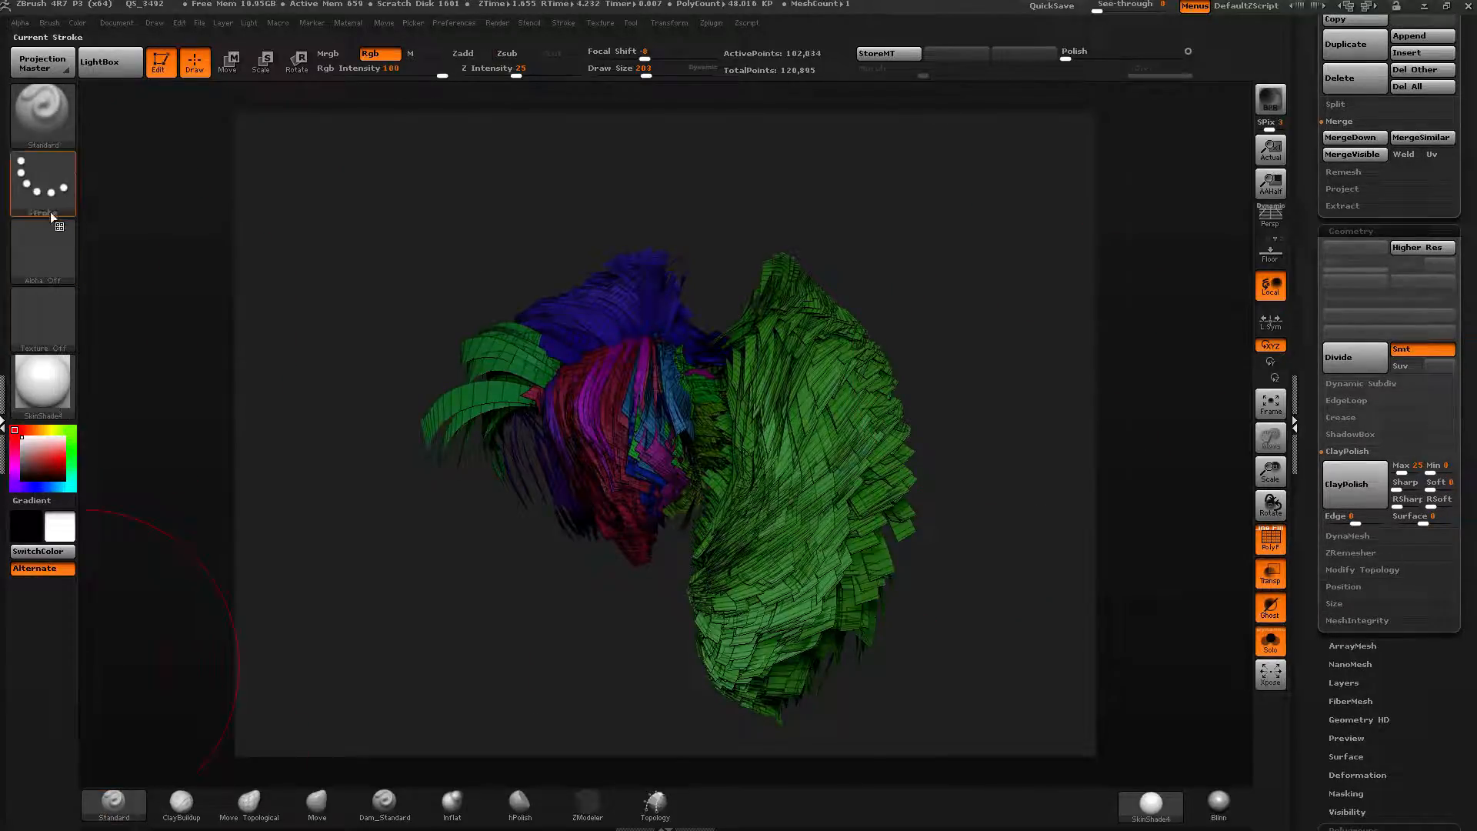
left_click(63, 251)
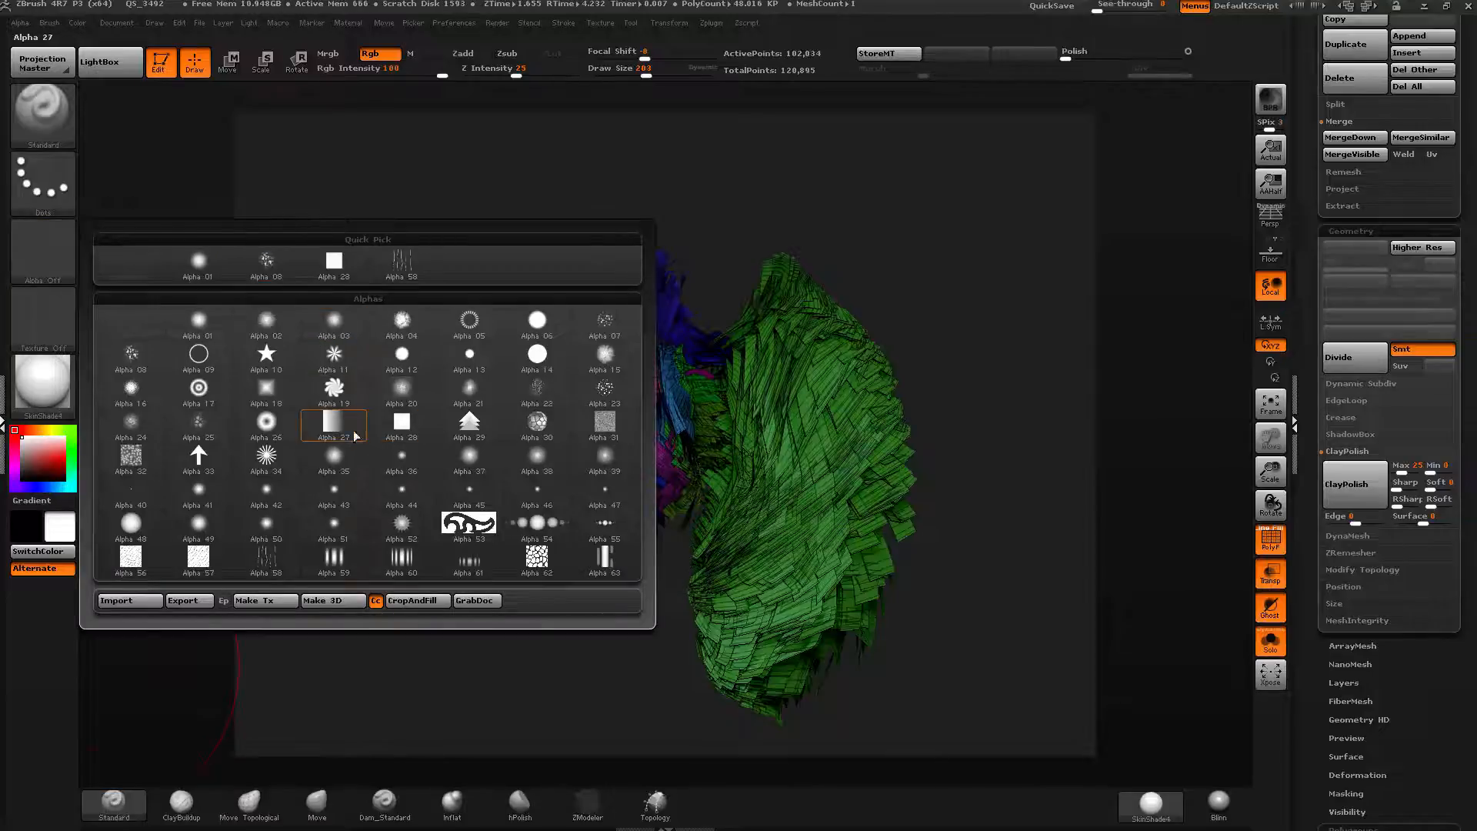
mouse_move(348, 429)
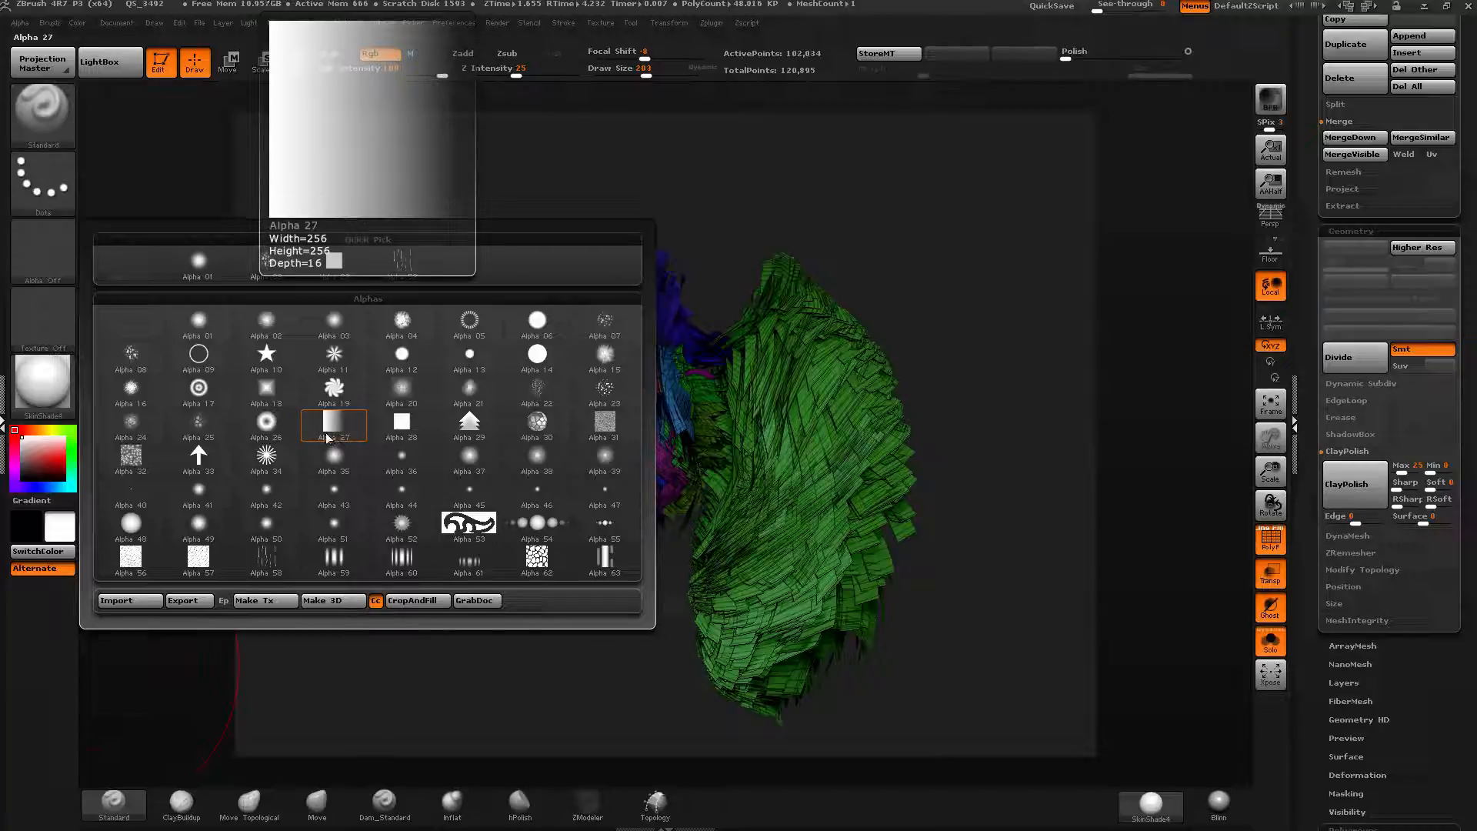
left_click(335, 436)
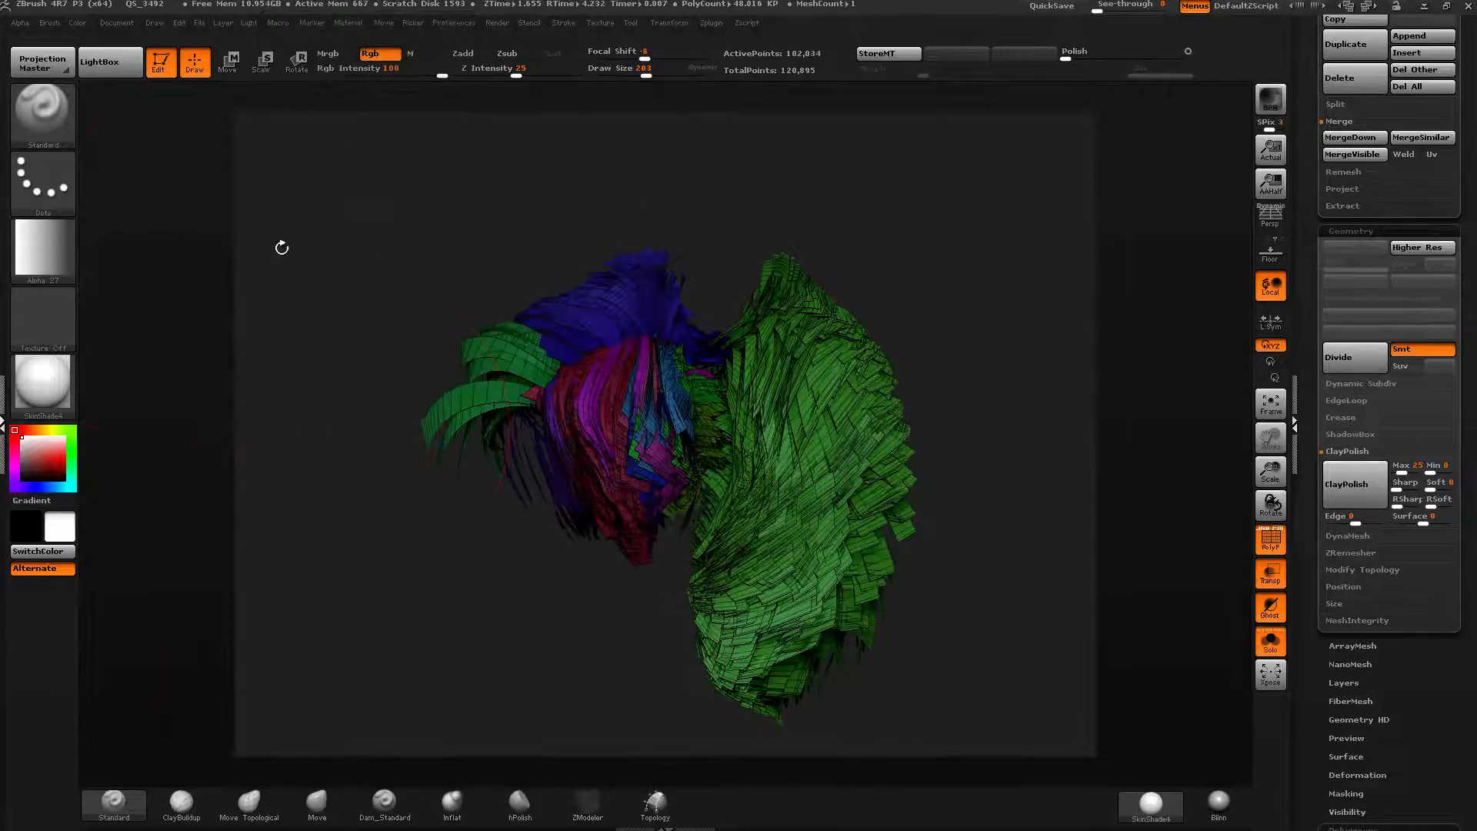
Rotate Alpha 27 by 90 degrees and apply it to the hair as a mask with Mask By Alpha.
left_click(21, 24)
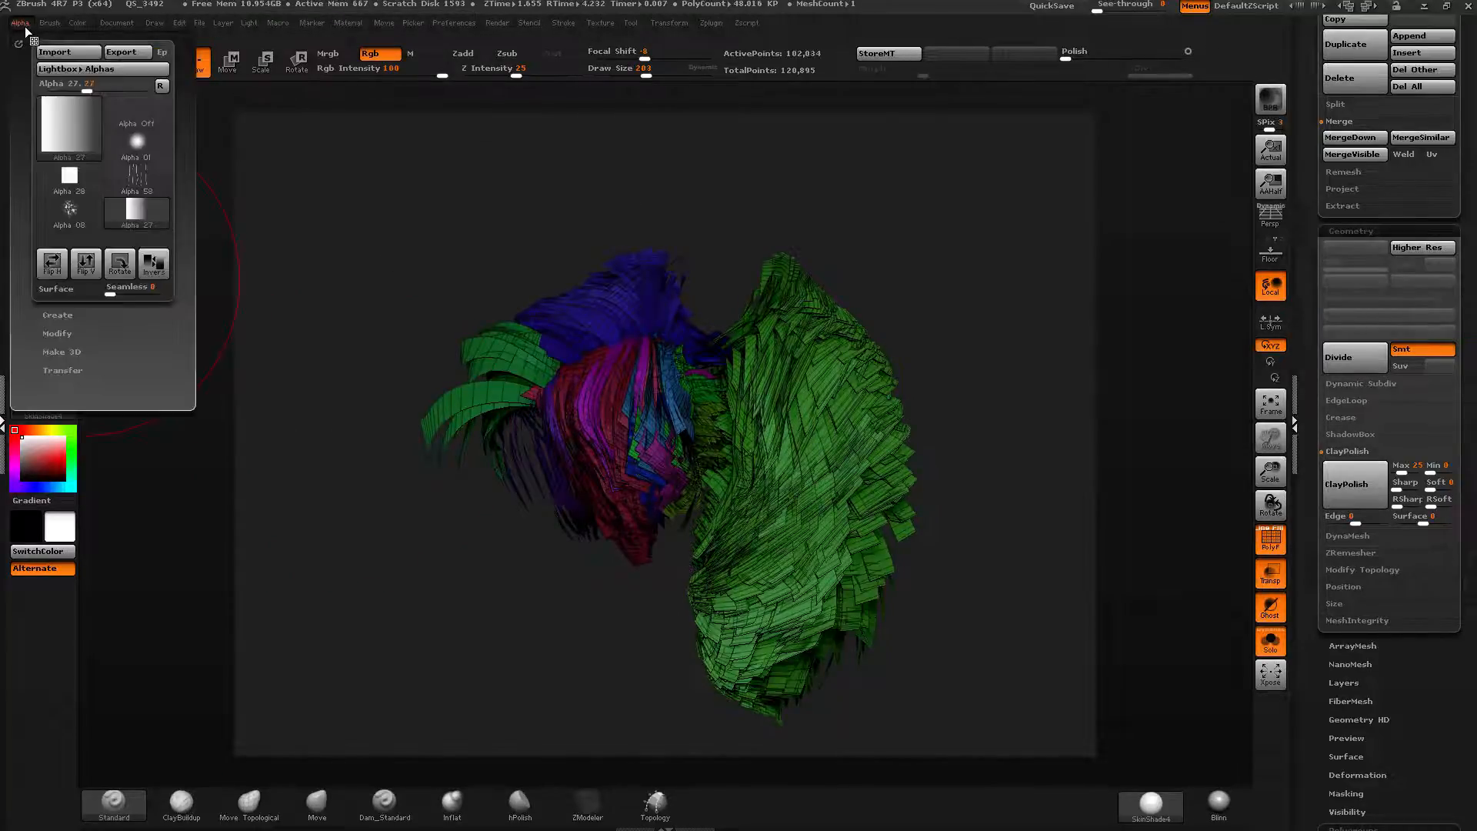
left_click(120, 263)
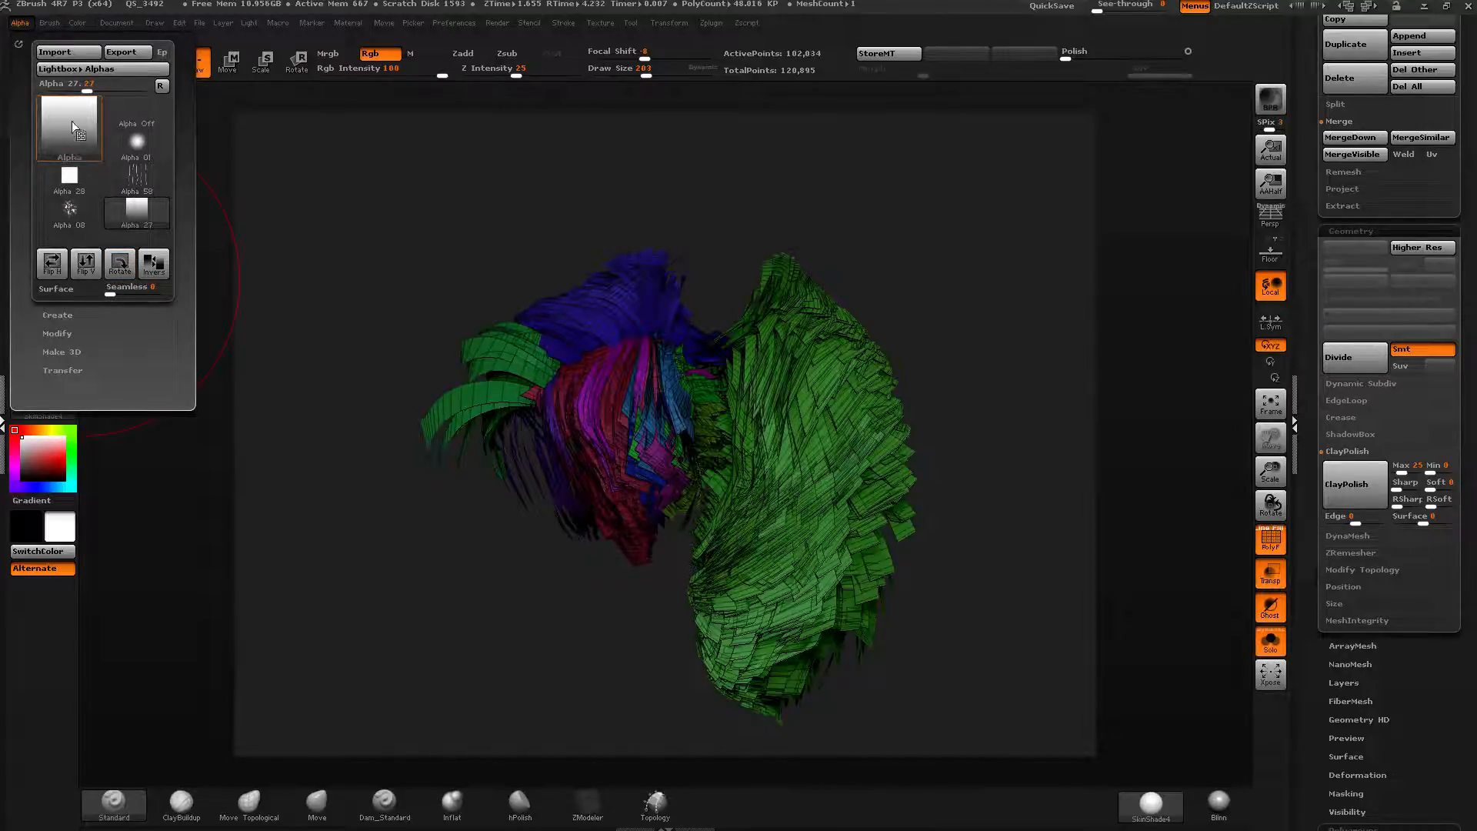
scroll(1312, 343, "down", 5)
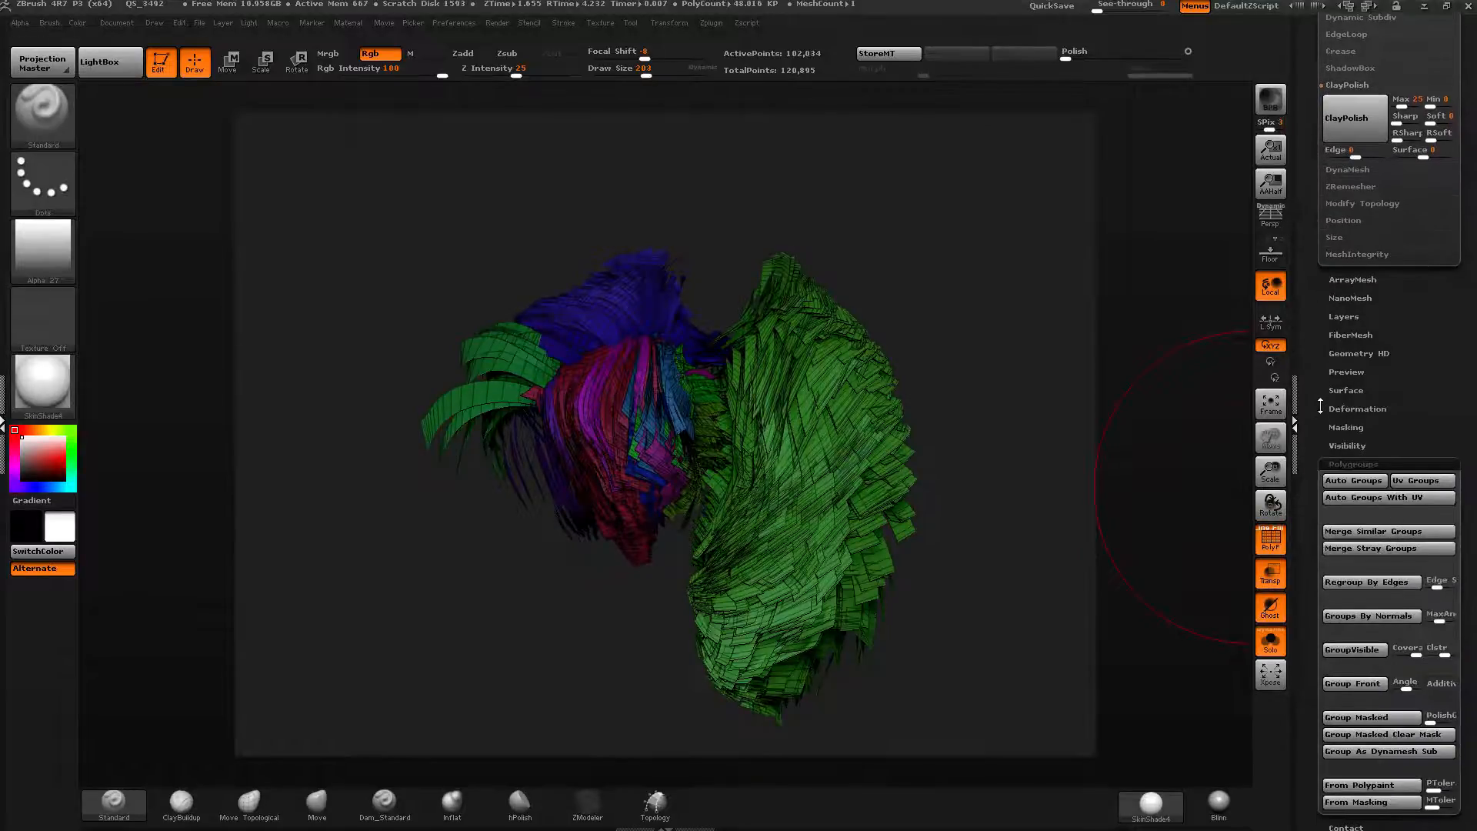
scroll(1308, 407, "down", 1)
left_click(1335, 401)
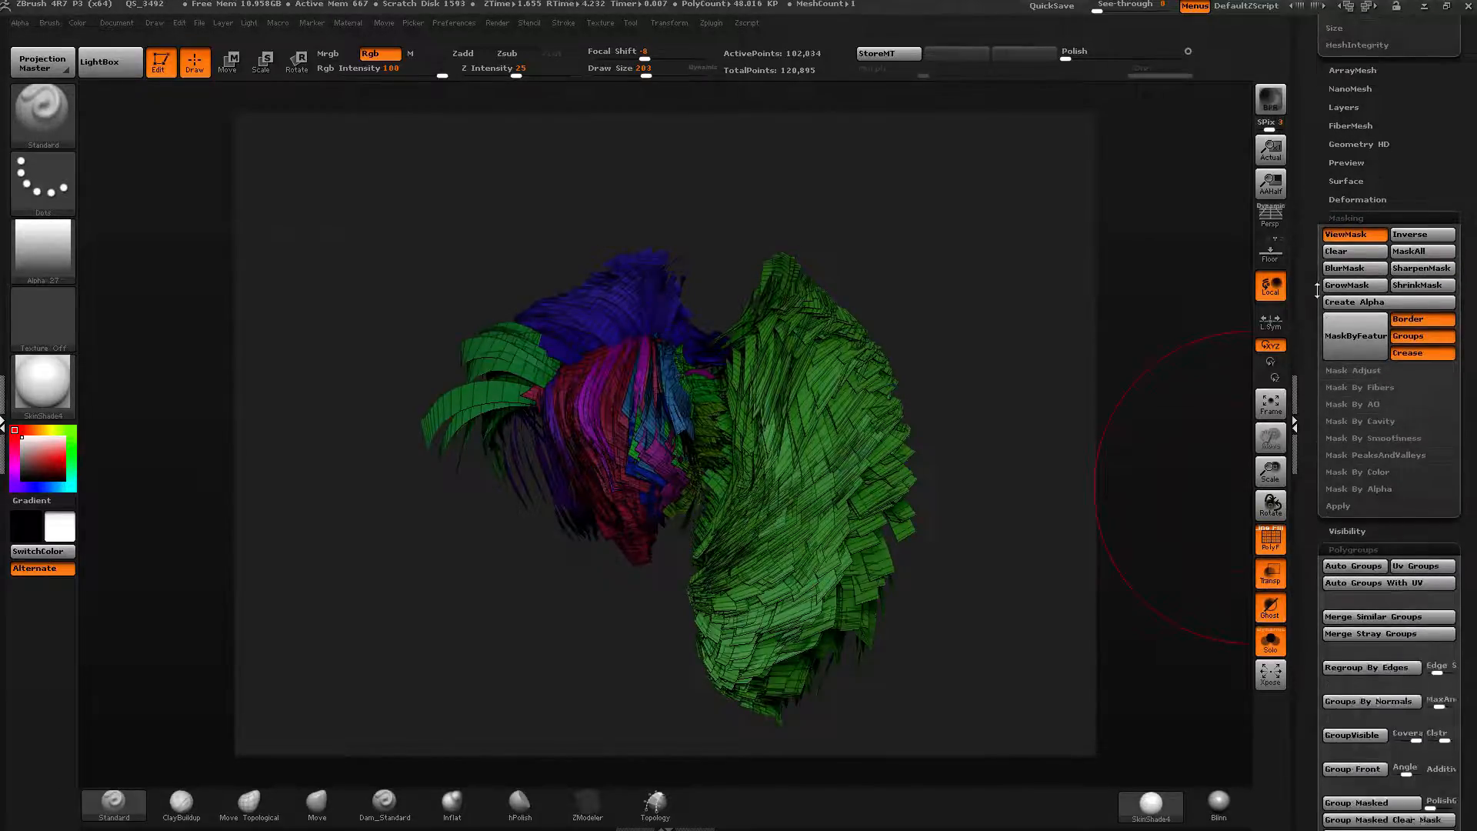
left_click(1361, 420)
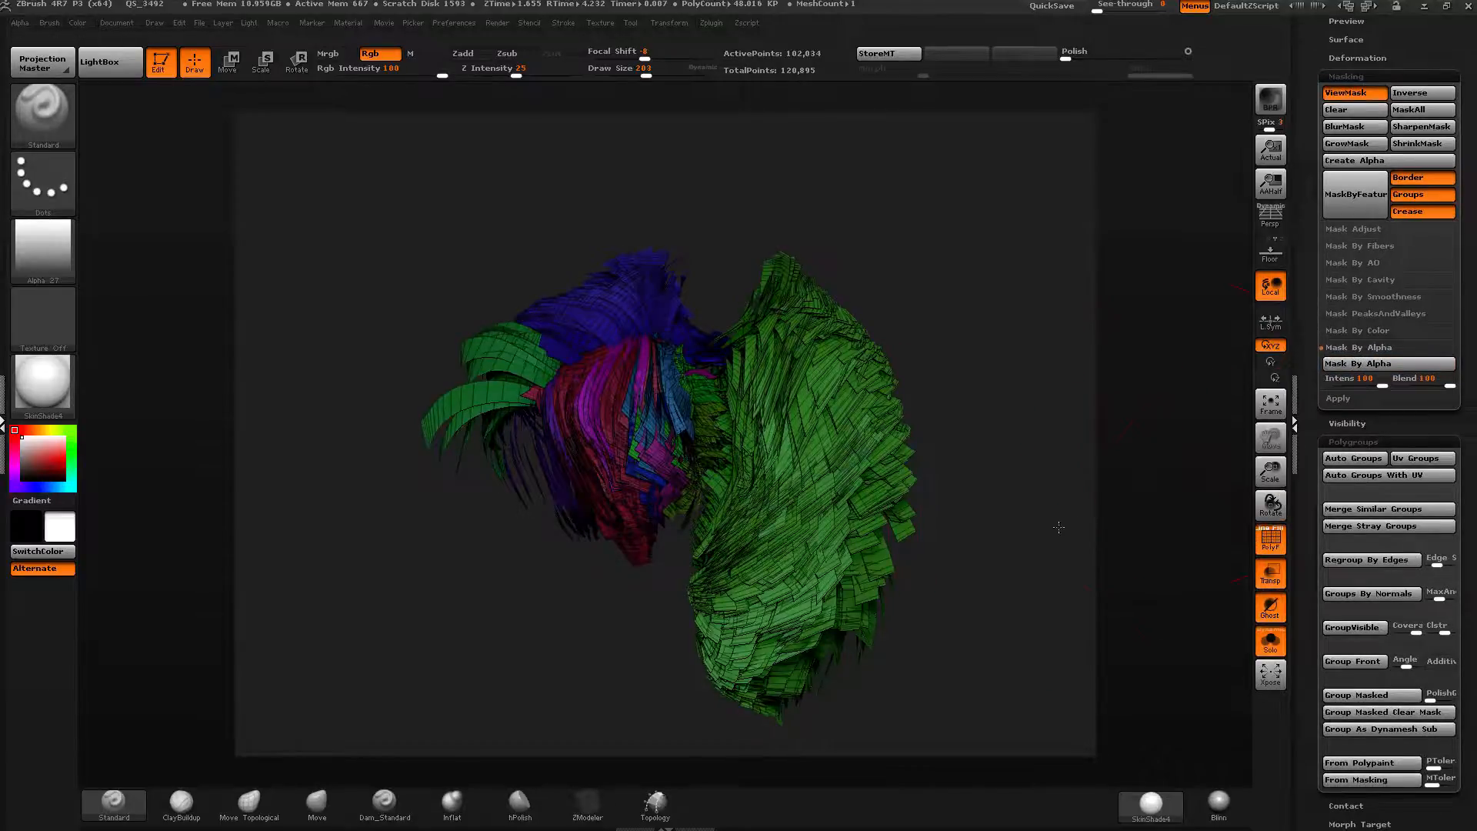
right_click_drag(785, 480, 900, 569)
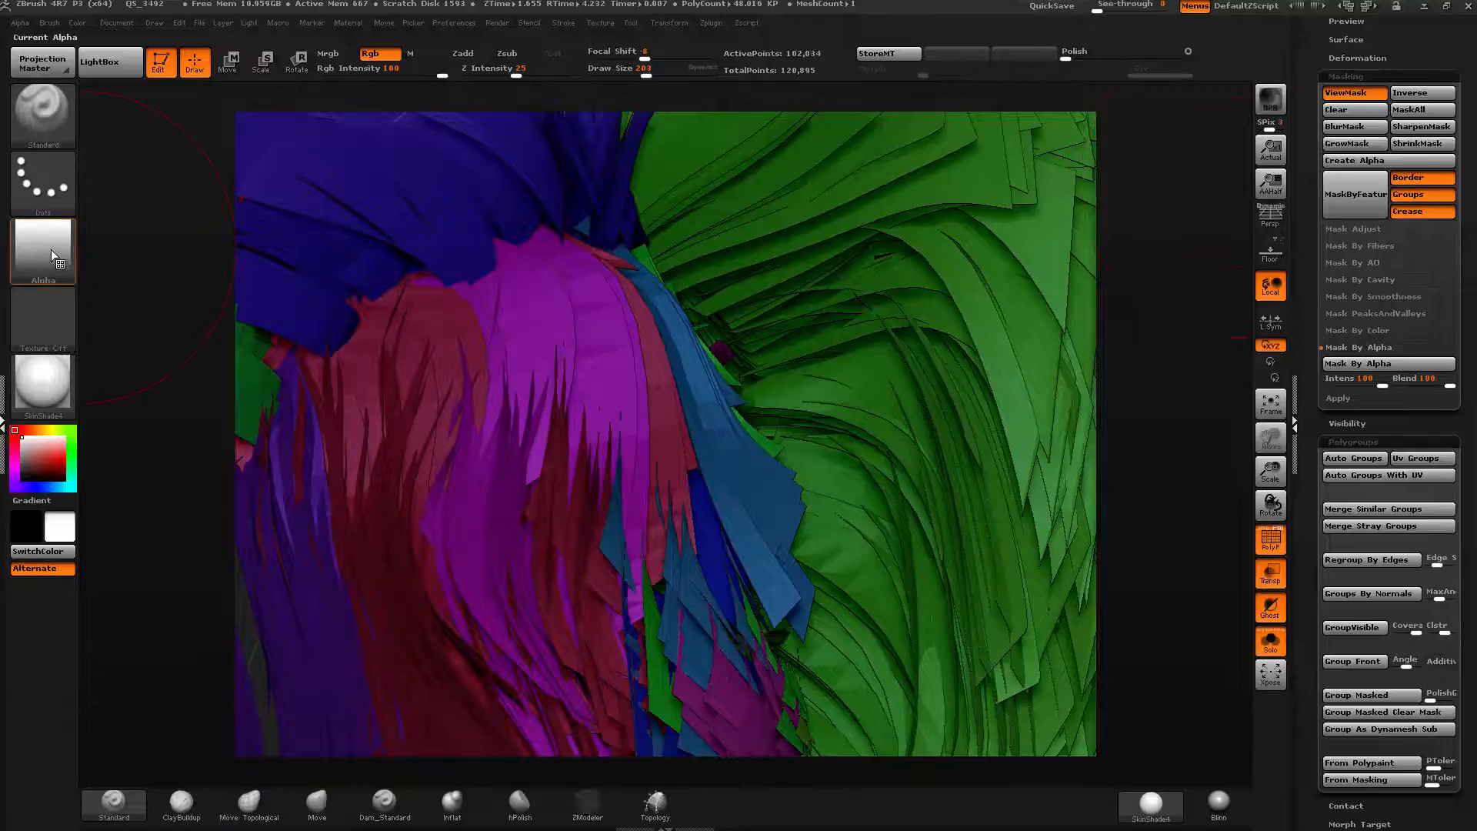
mouse_move(50, 251)
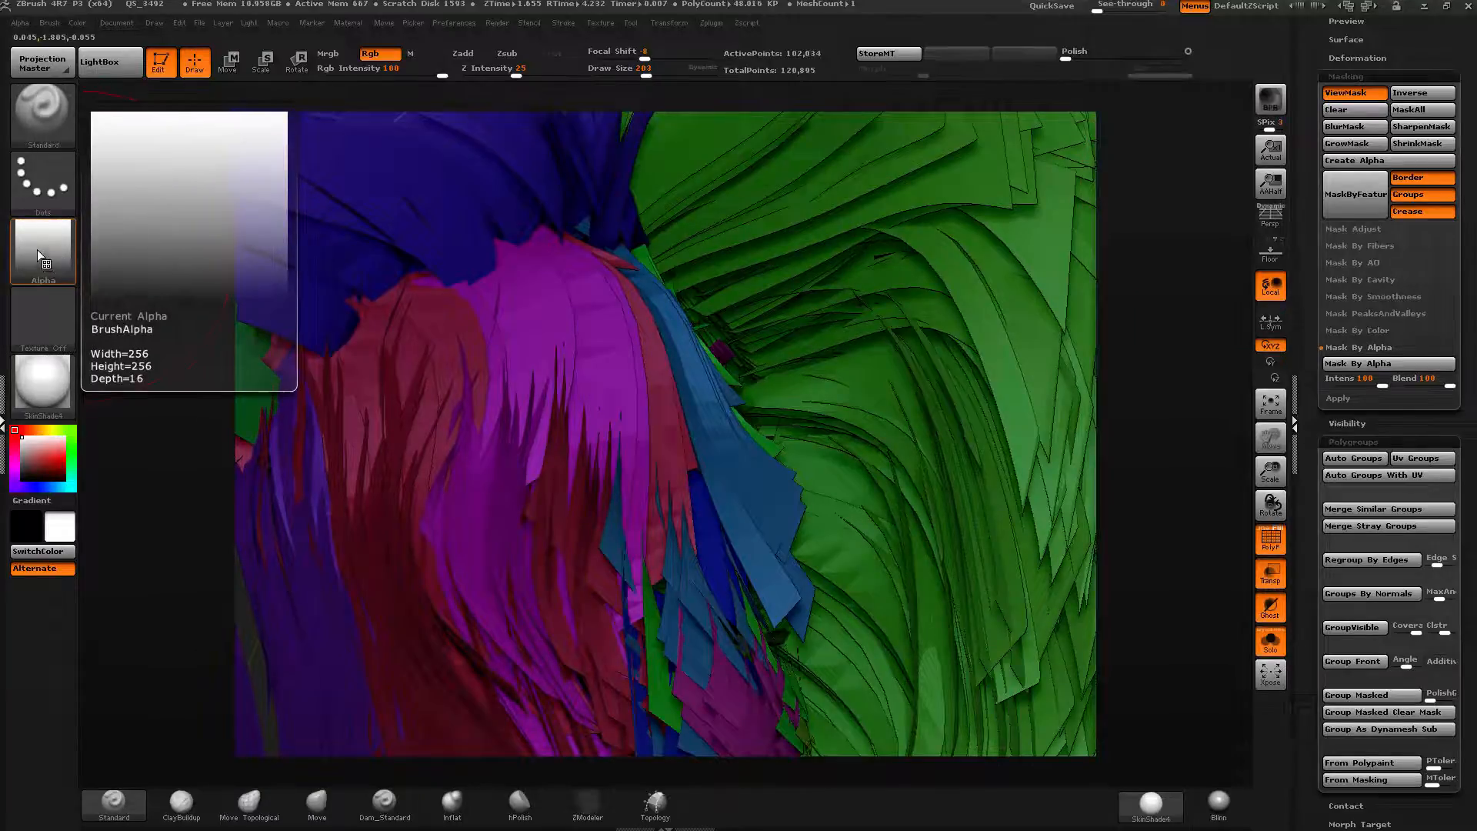
left_click(1358, 363)
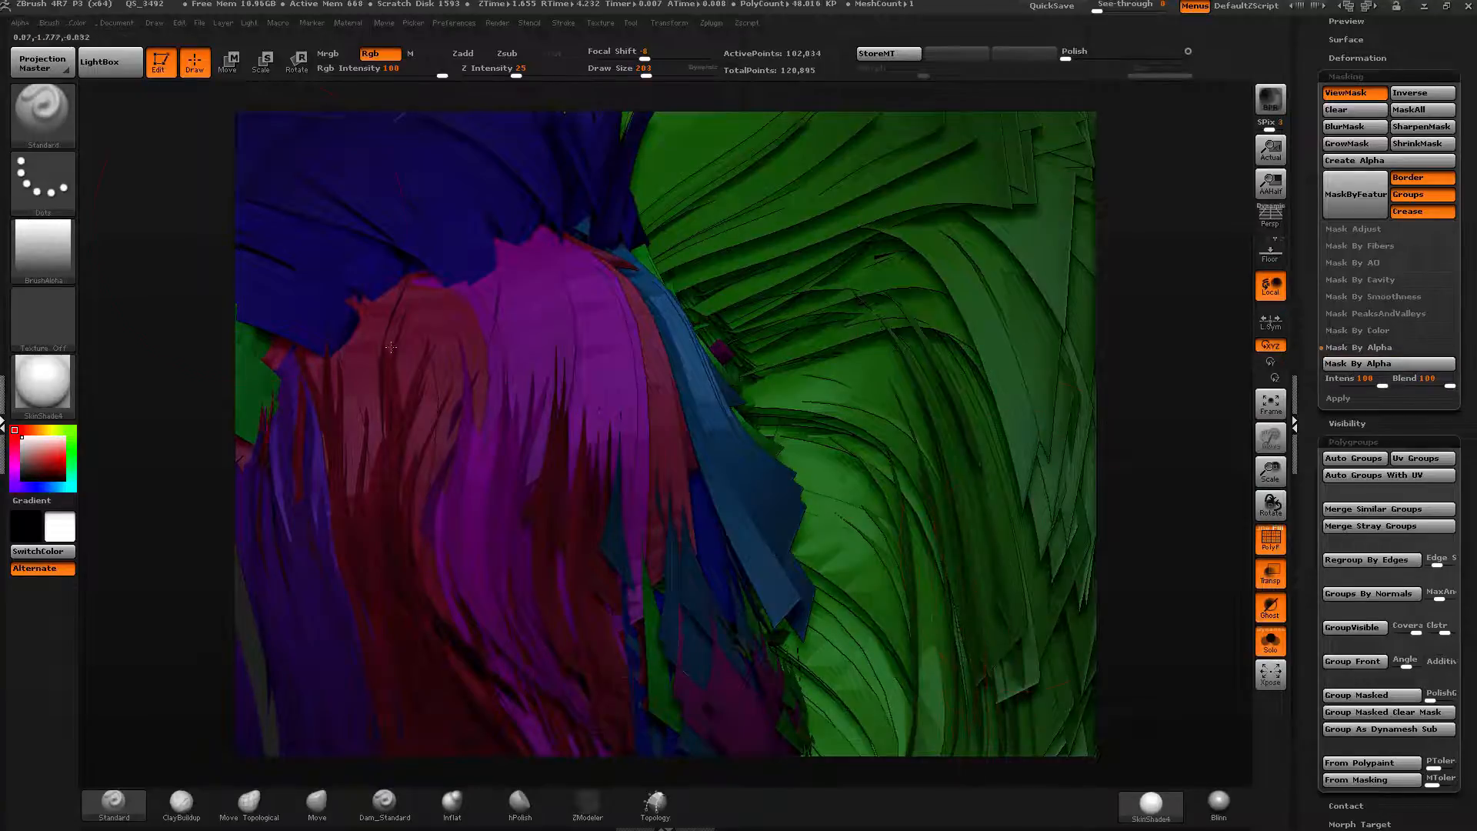
Flip the alpha vertically and reapply Mask By Alpha to the hair.
mouse_move(21, 25)
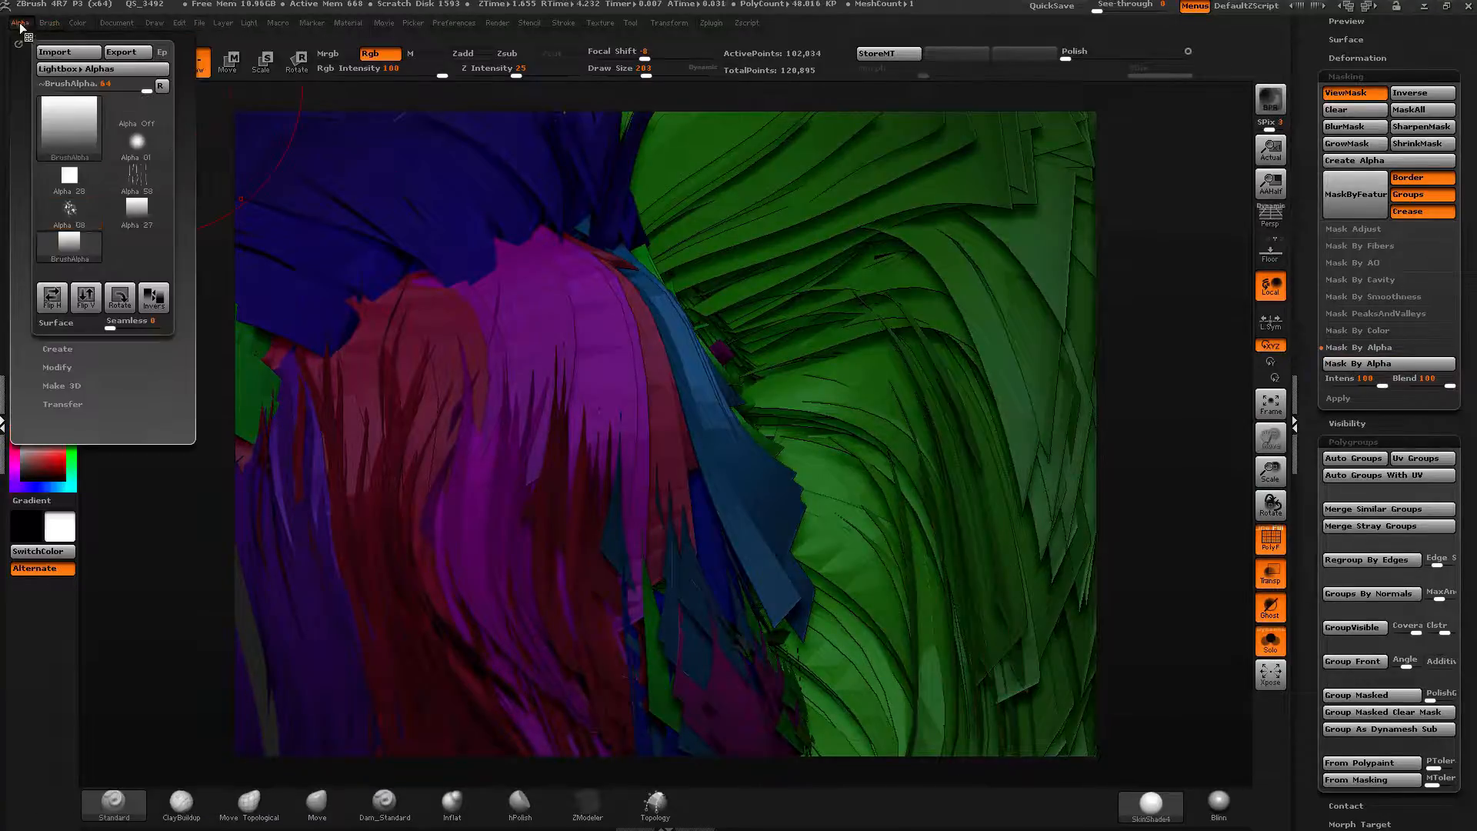
left_click(86, 297)
left_click(1358, 363)
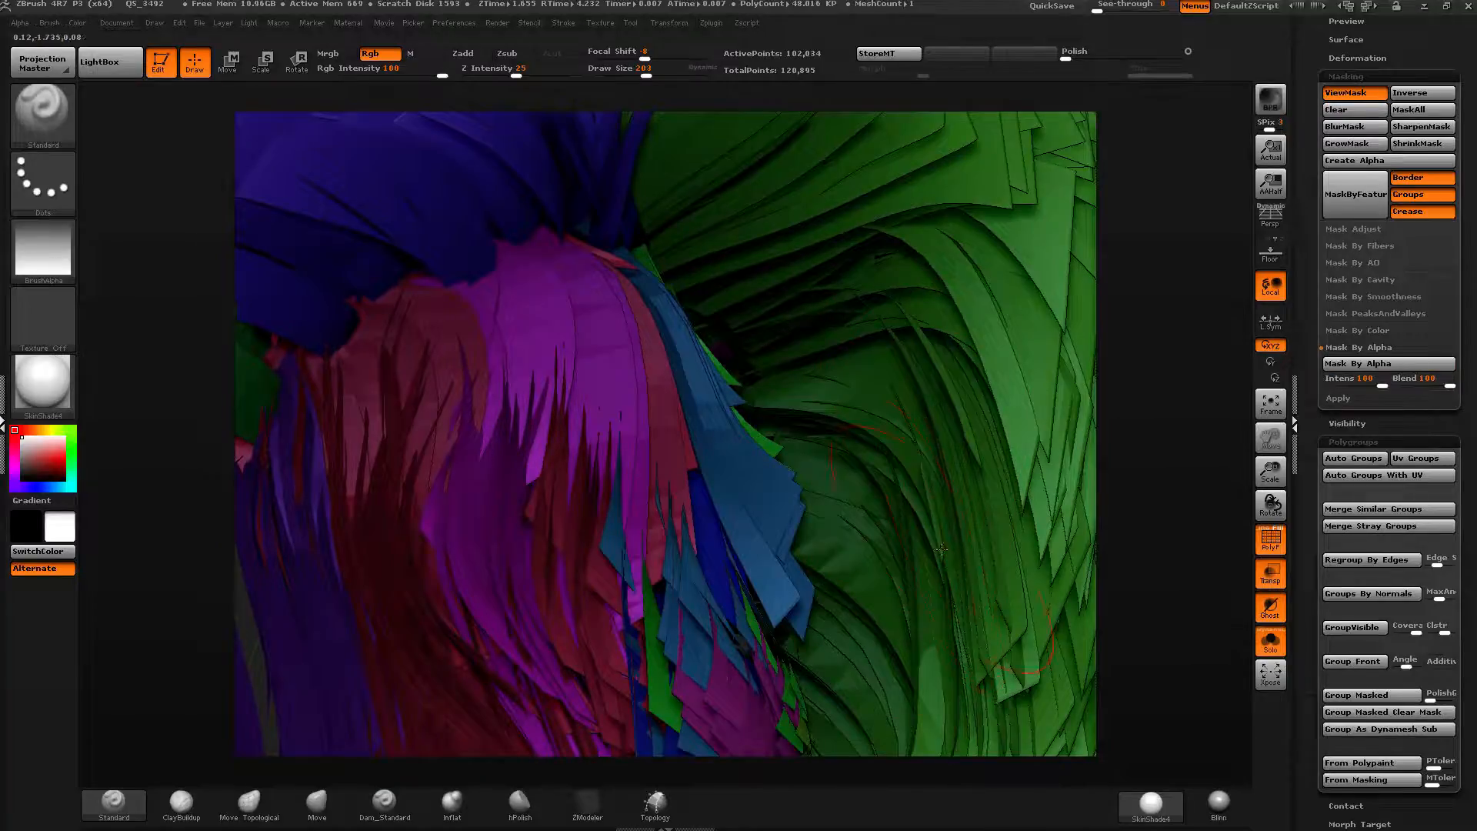
Select the Move brush at draw size 347 and push the hair strands into a new shape.
right_click_drag(942, 549, 806, 401, "ctrl")
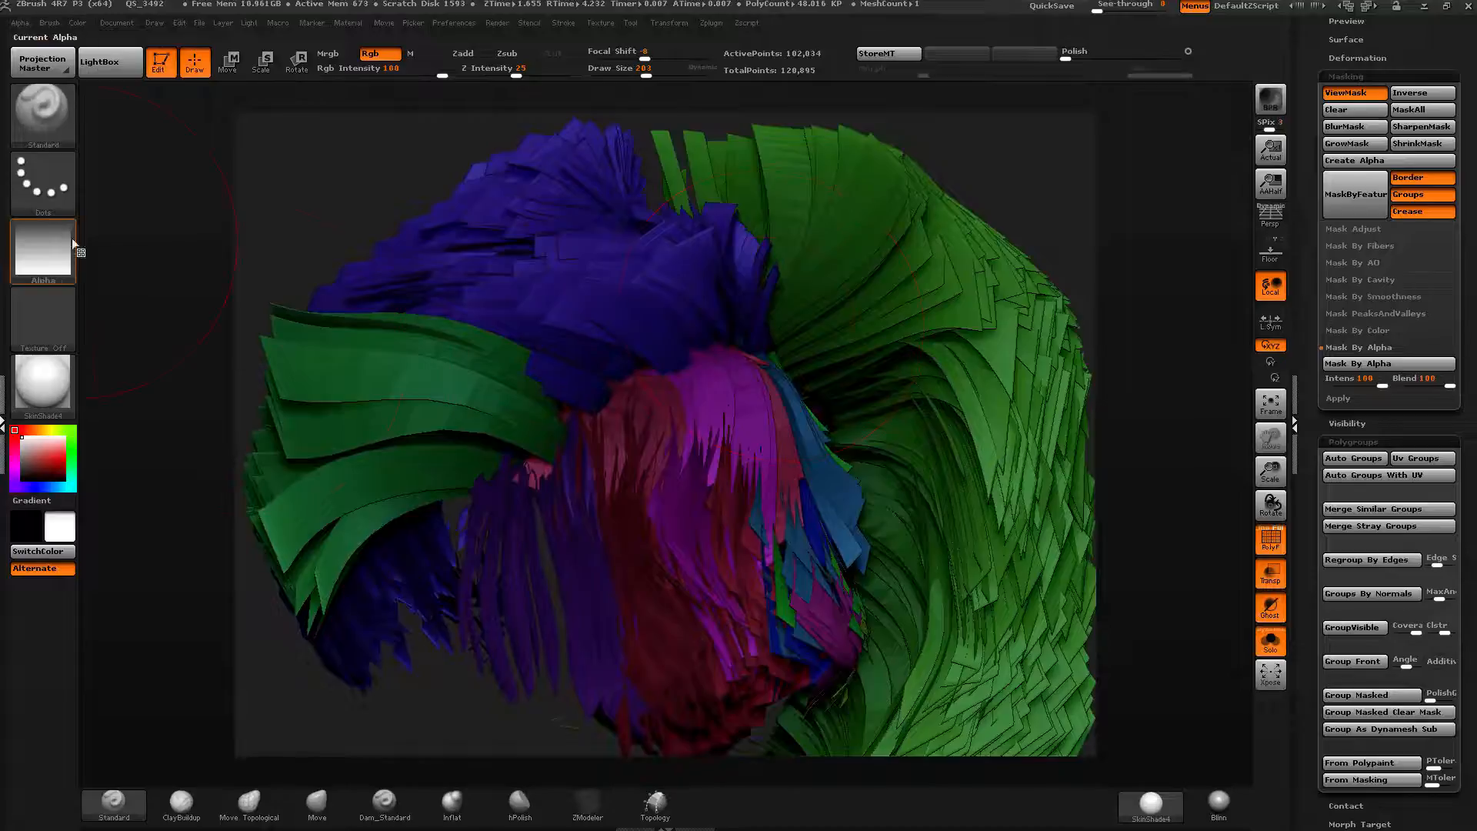
mouse_move(44, 226)
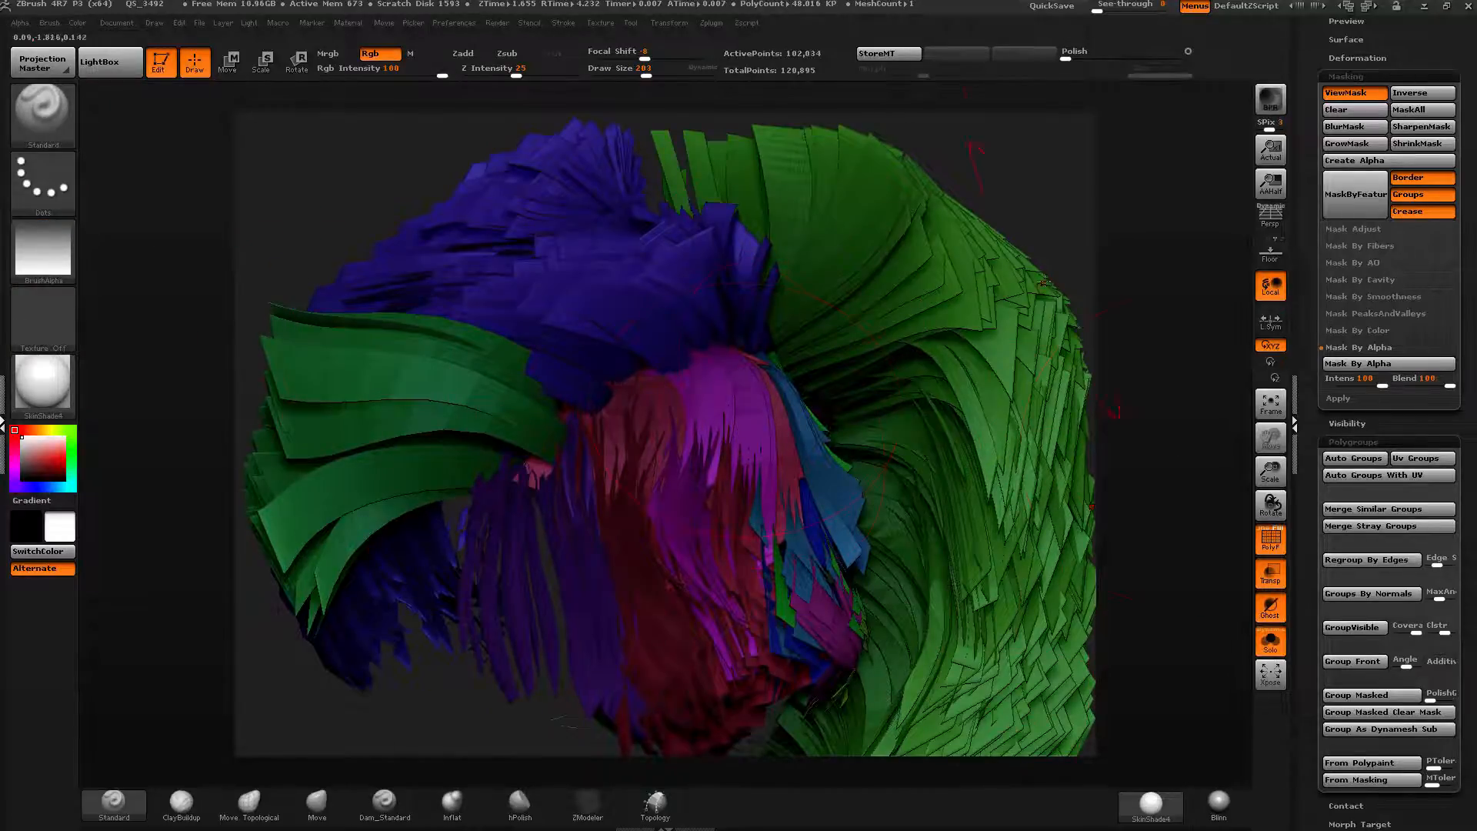
right_click_drag(924, 485, 613, 421, "ctrl")
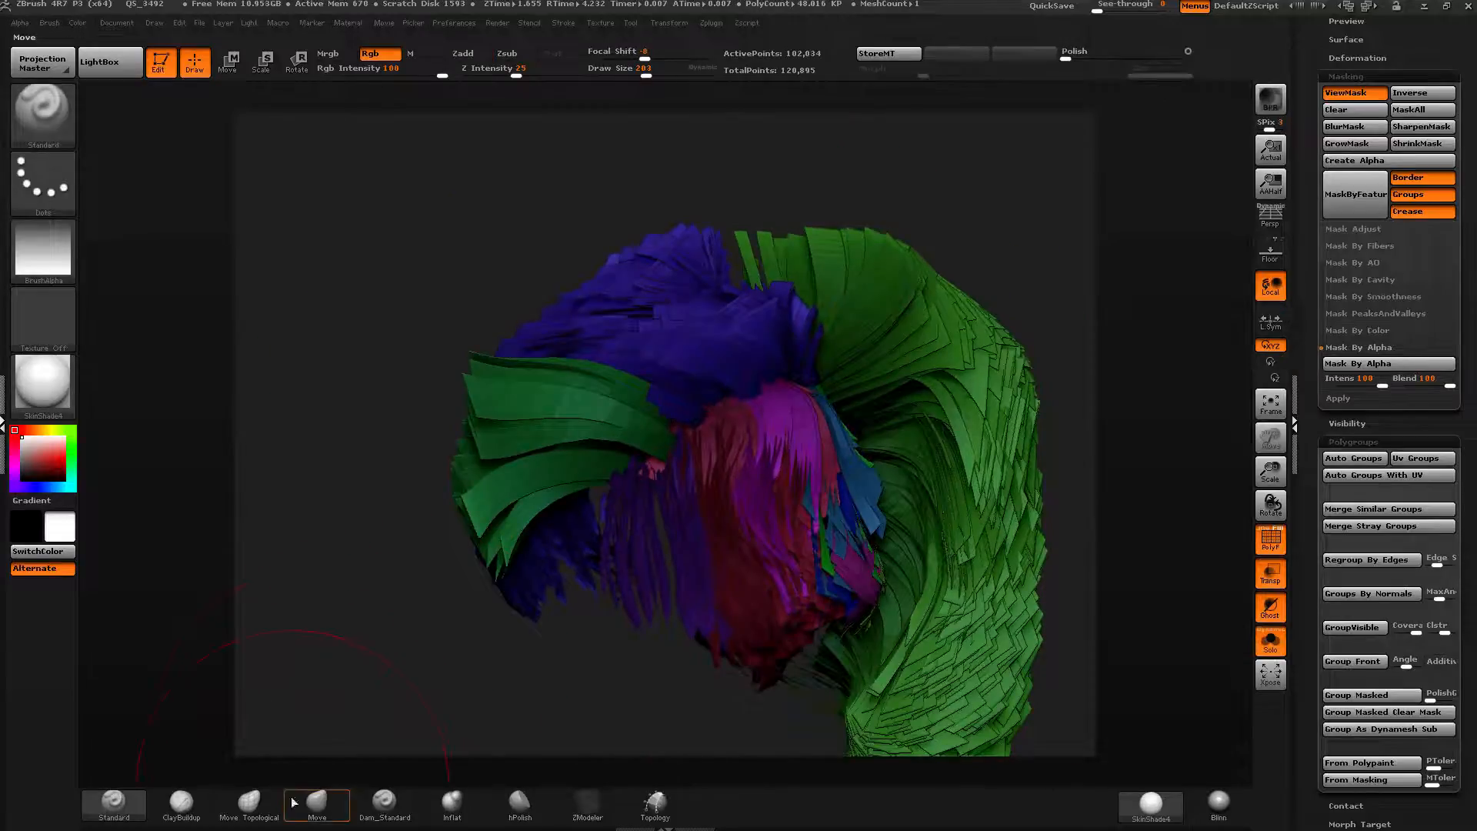
left_click(317, 803)
left_click_drag(652, 72, 663, 73)
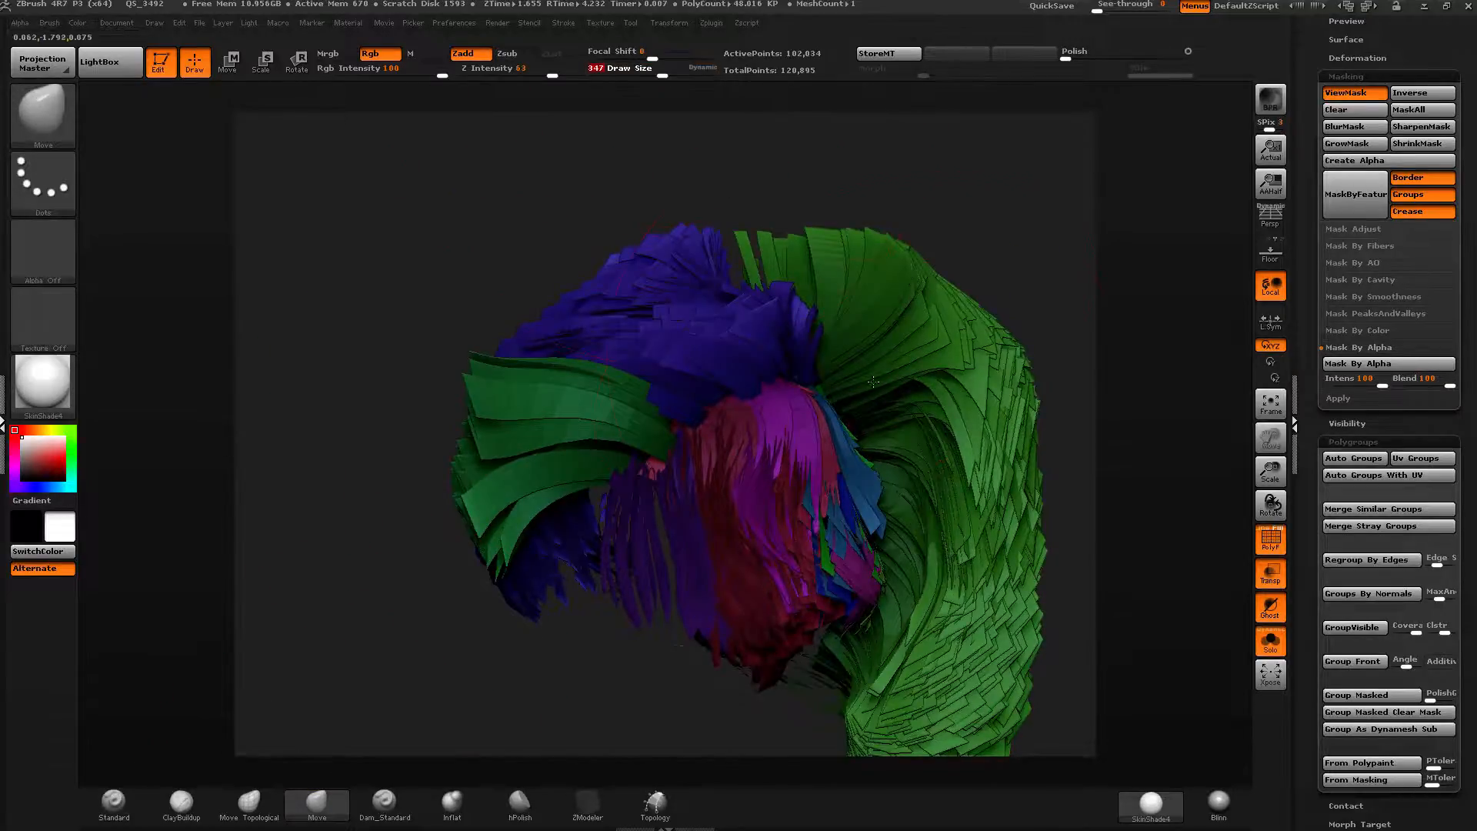
mouse_move(939, 419)
left_mouse_down()
mouse_move(997, 412)
mouse_move(935, 416)
left_mouse_up()
key("ctrl+z")
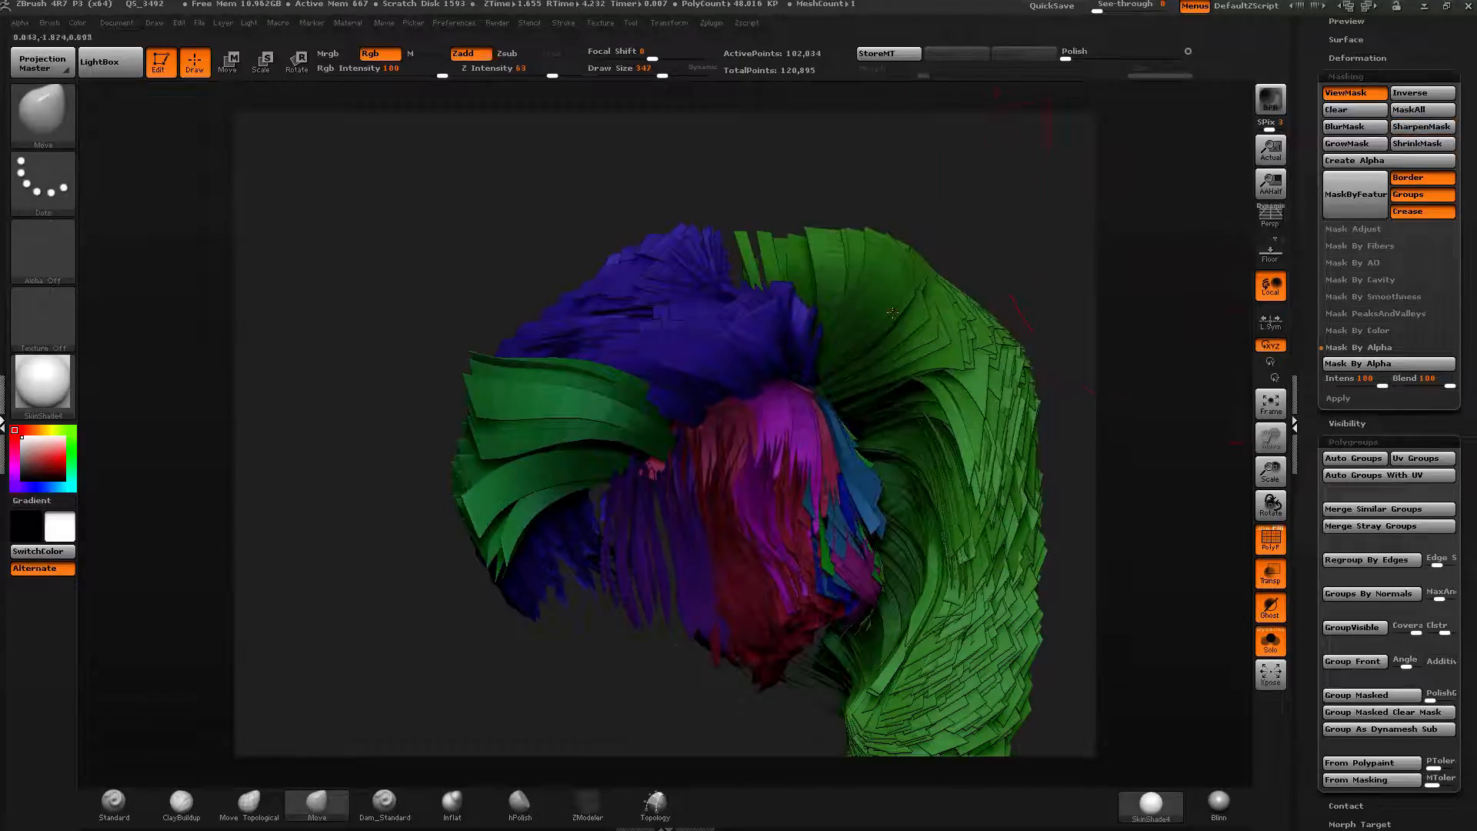
mouse_move(951, 296)
left_mouse_down()
mouse_move(998, 250)
mouse_move(916, 291)
left_mouse_up()
left_click_drag(1069, 400, 989, 346, "alt")
left_click(997, 376, "ctrl+shift")
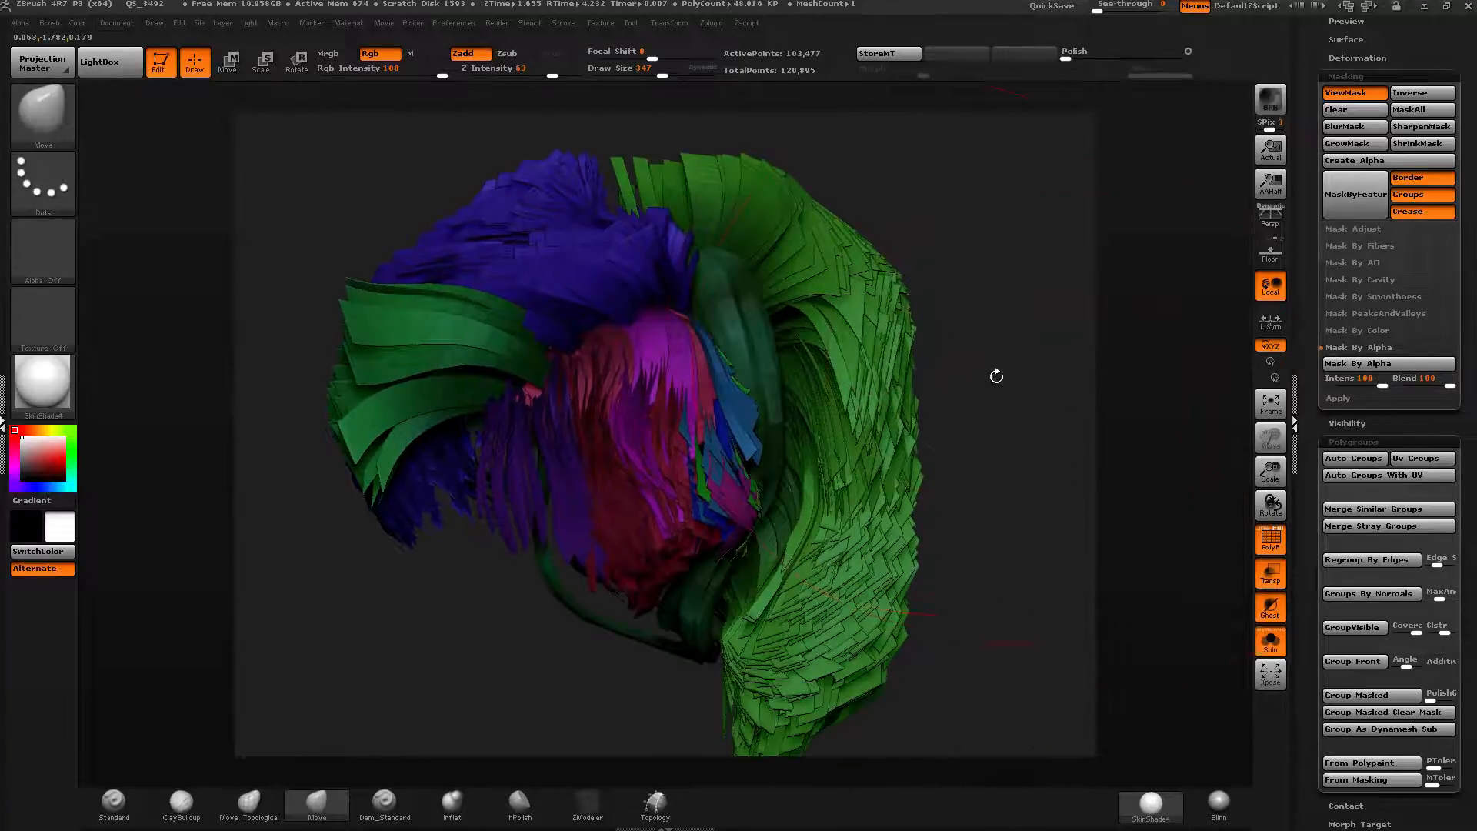
Reduce the draw size to 297 and keep moving the hair strands into shape from several angles.
left_click(658, 75)
left_click_drag(677, 490, 514, 566)
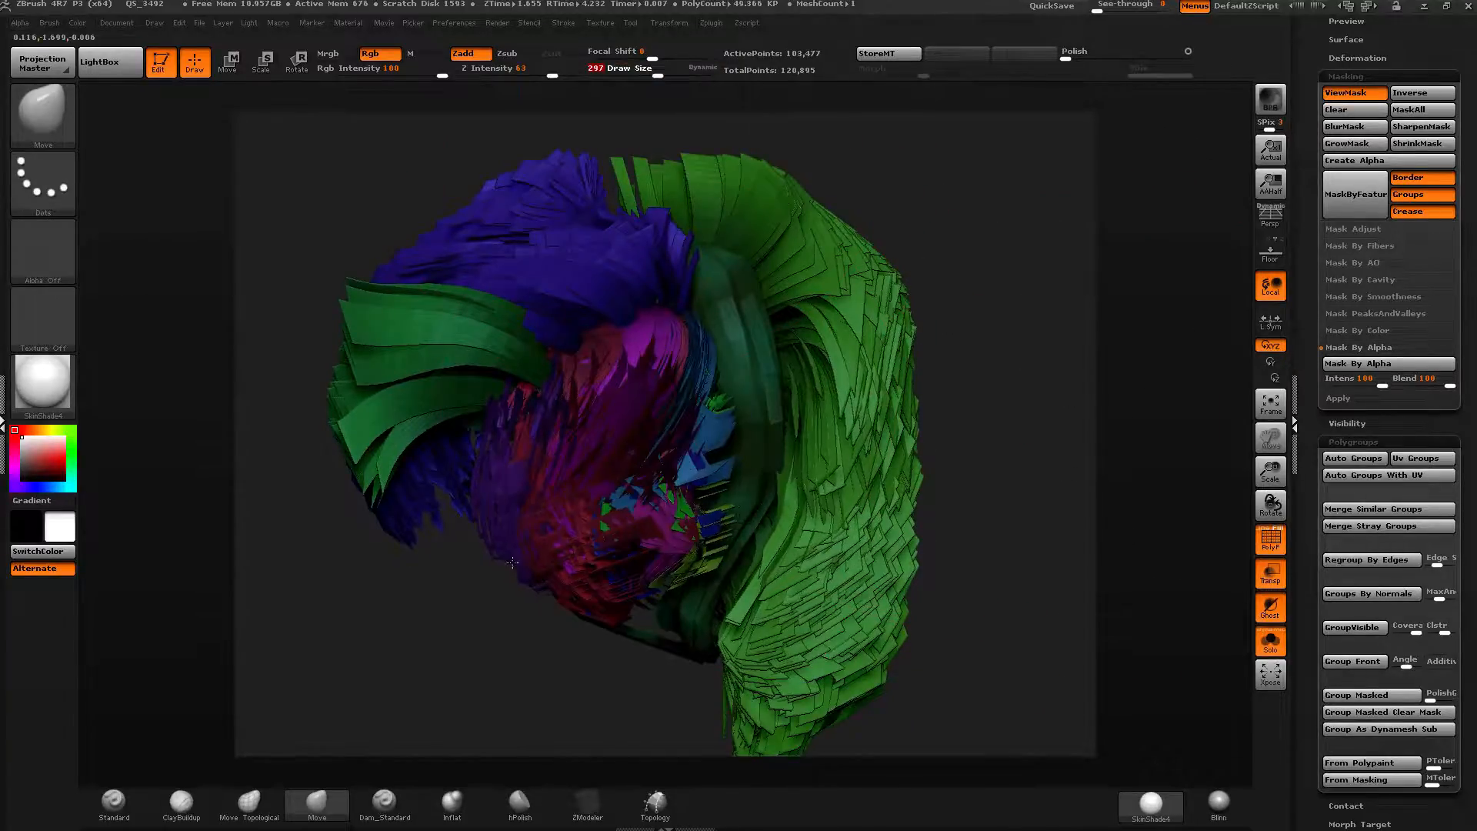
left_click_drag(993, 431, 831, 470)
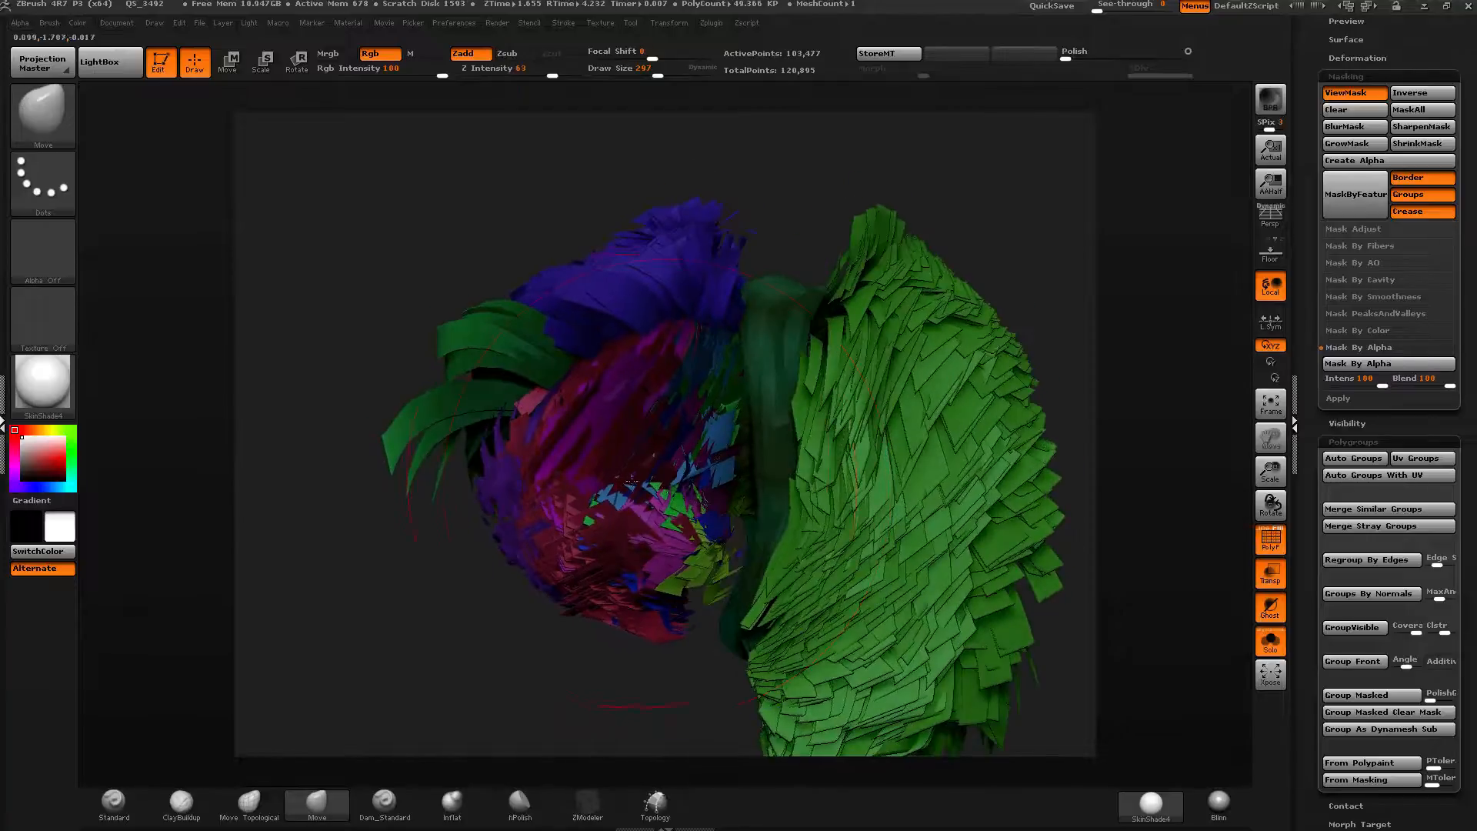
left_click_drag(687, 504, 725, 550)
mouse_move(462, 600)
left_mouse_down()
mouse_move(749, 466)
mouse_move(738, 466)
left_mouse_up()
mouse_move(668, 490)
left_mouse_down()
mouse_move(837, 442)
mouse_move(758, 470)
mouse_move(808, 398)
left_mouse_up()
right_click_drag(808, 398, 662, 323, "alt")
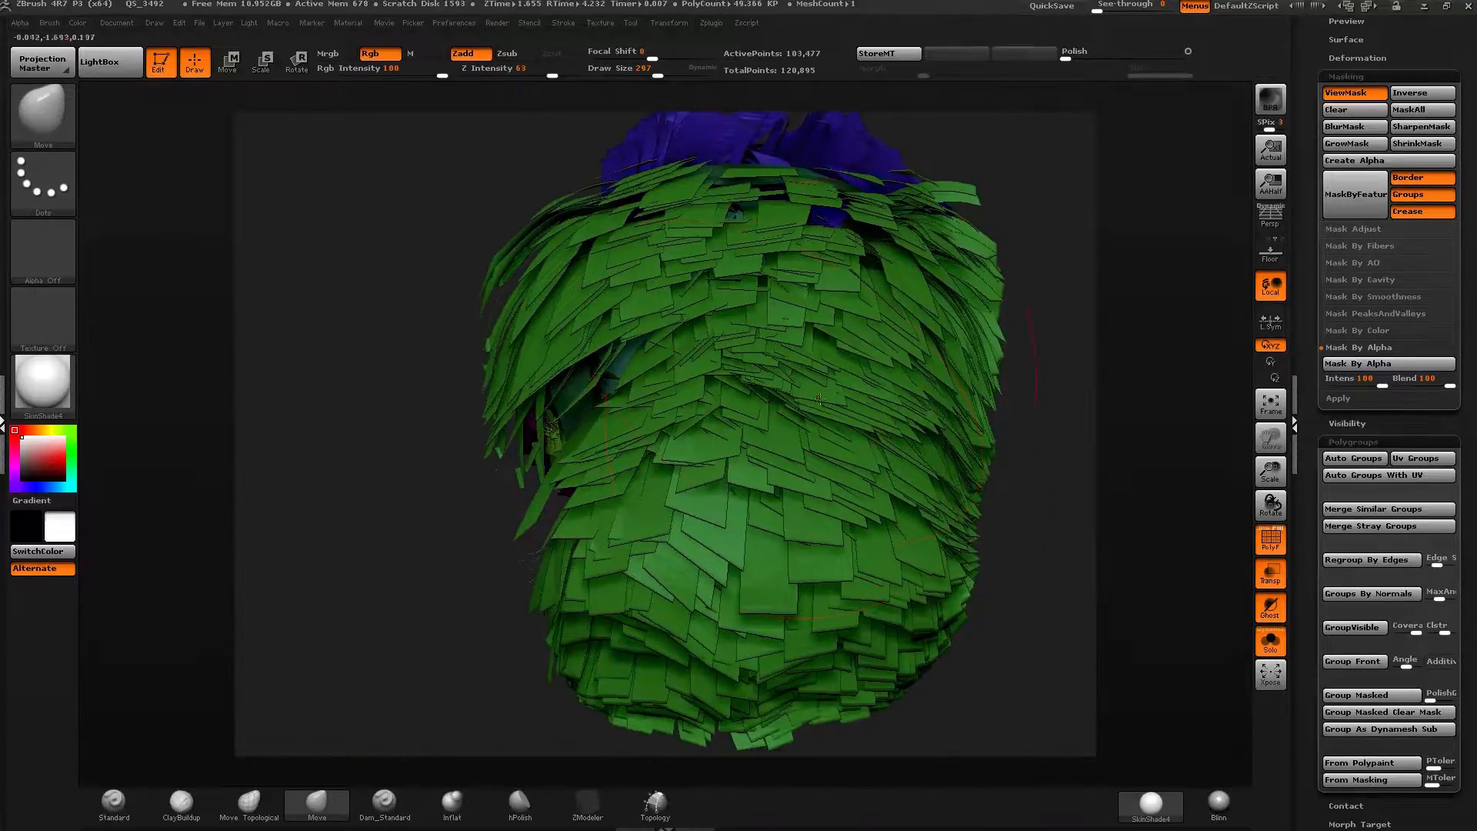
right_click_drag(846, 415, 843, 377, "ctrl")
right_click_drag(923, 384, 1093, 417, "alt")
left_click_drag(1093, 416, 961, 237)
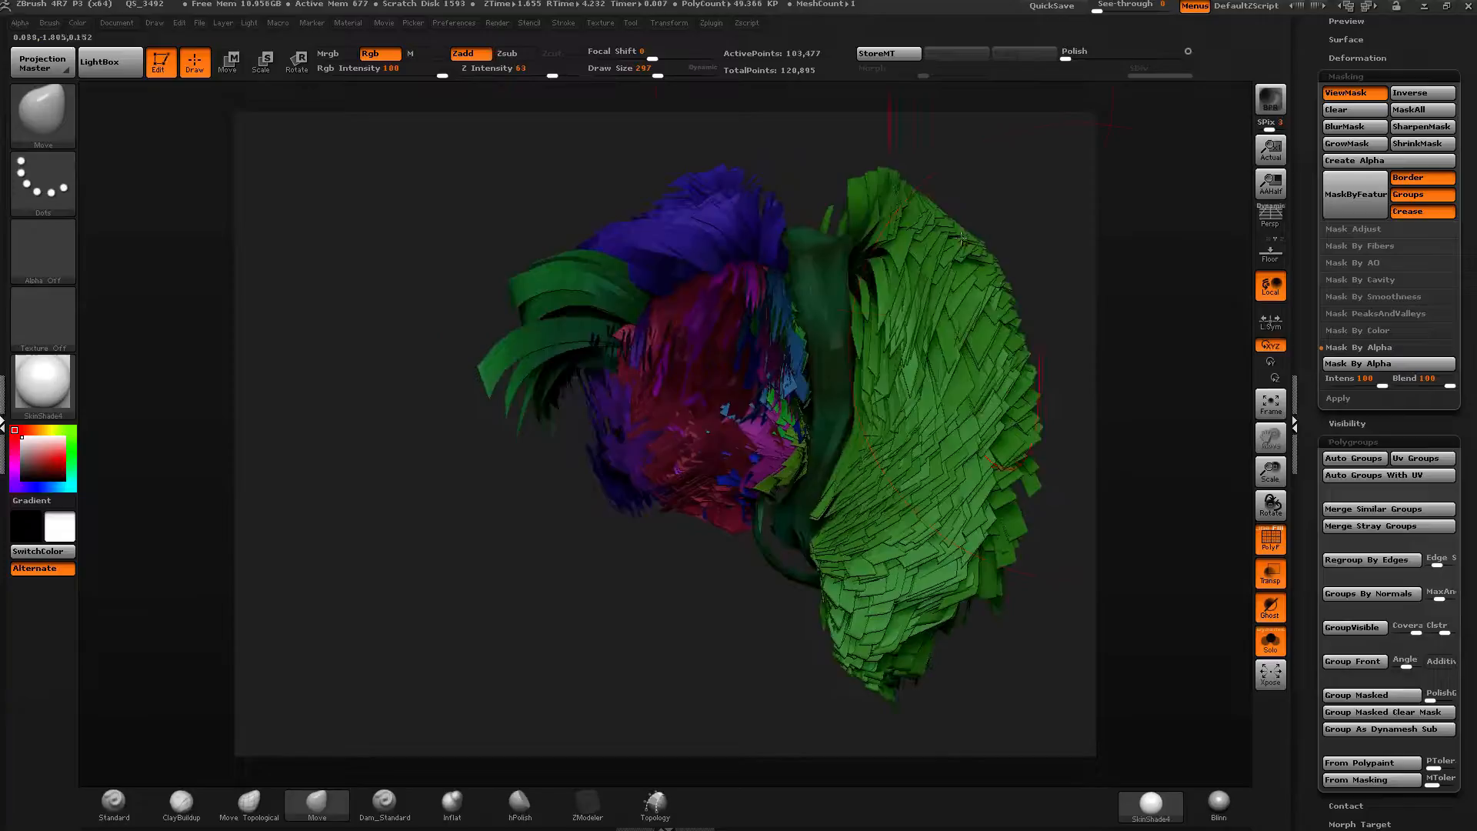
Store a morph target for the reshaped hair and orbit around it to review the strands.
left_click(889, 54)
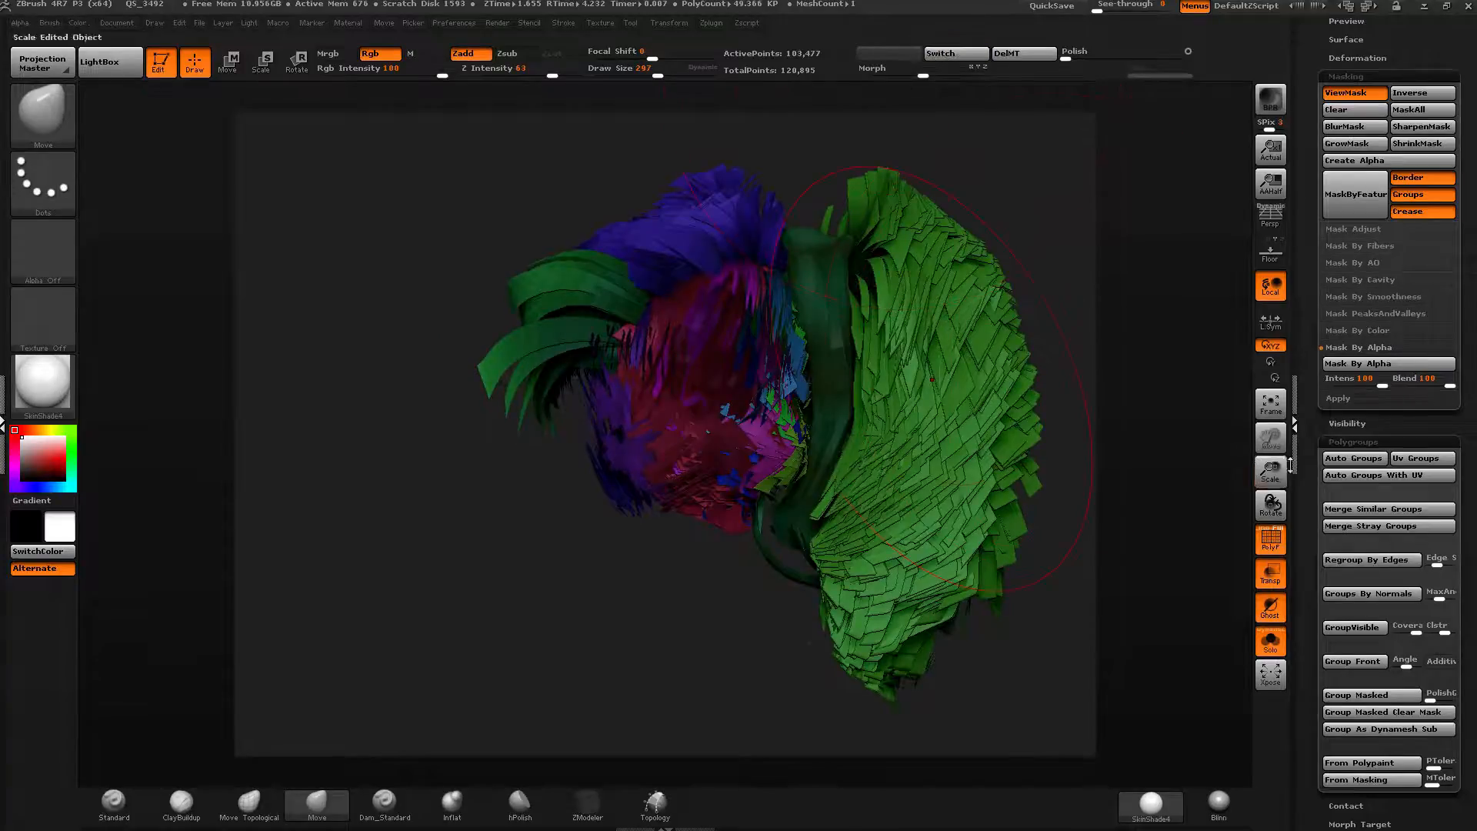
left_click_drag(1312, 481, 1313, 406)
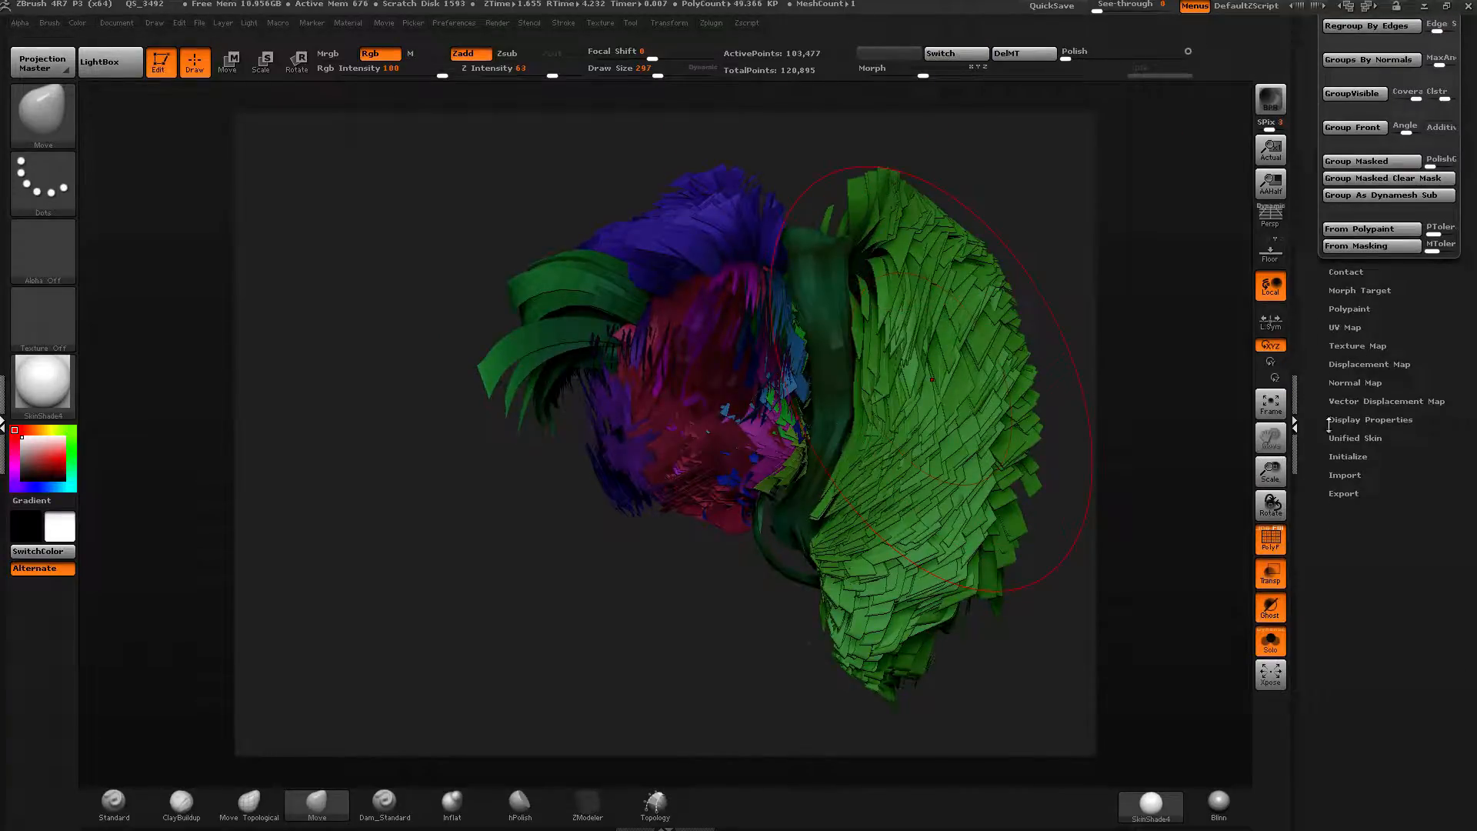
left_click_drag(1316, 349, 1316, 455)
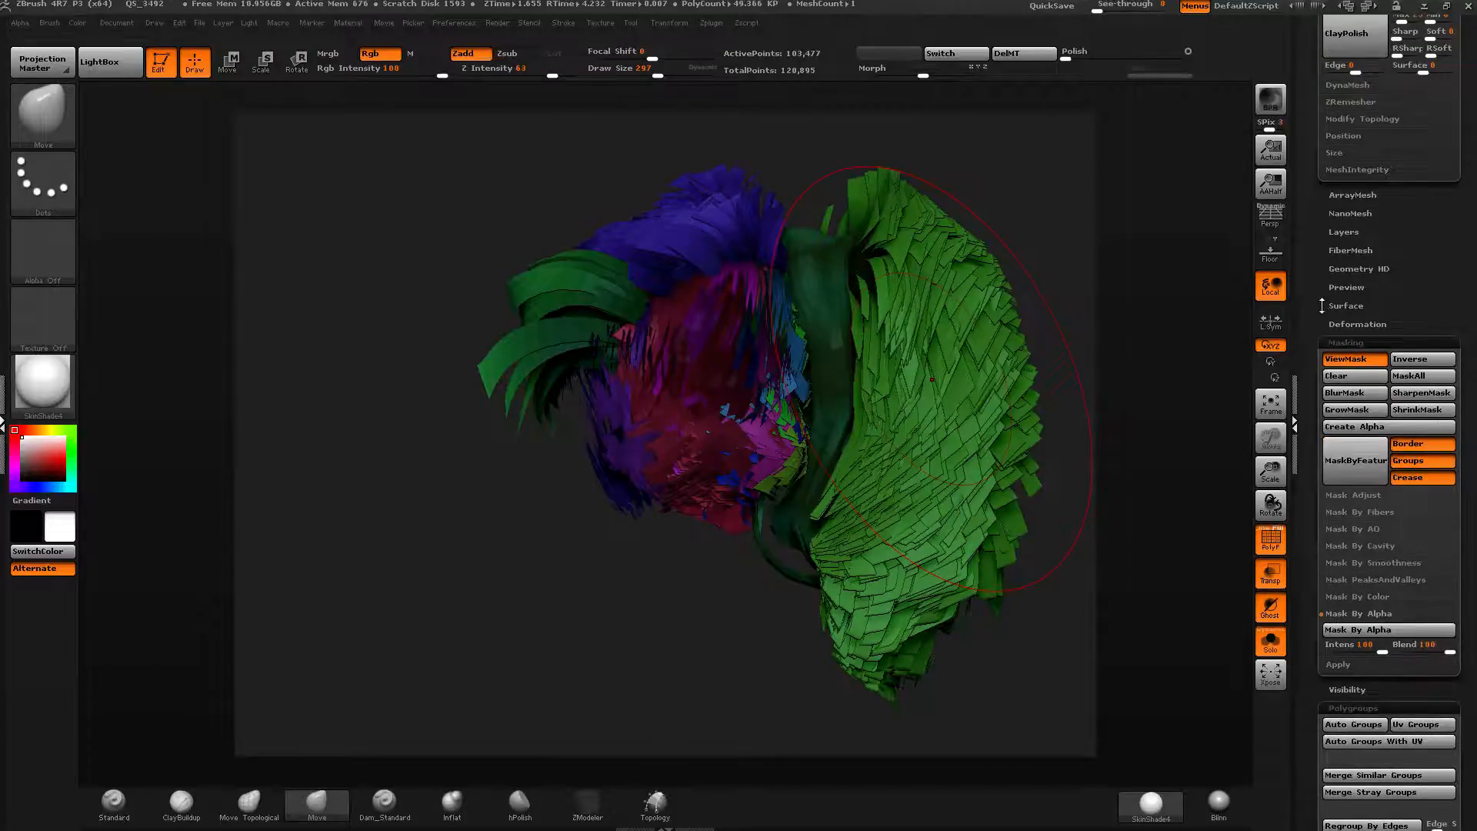
left_click_drag(1314, 353, 1310, 300)
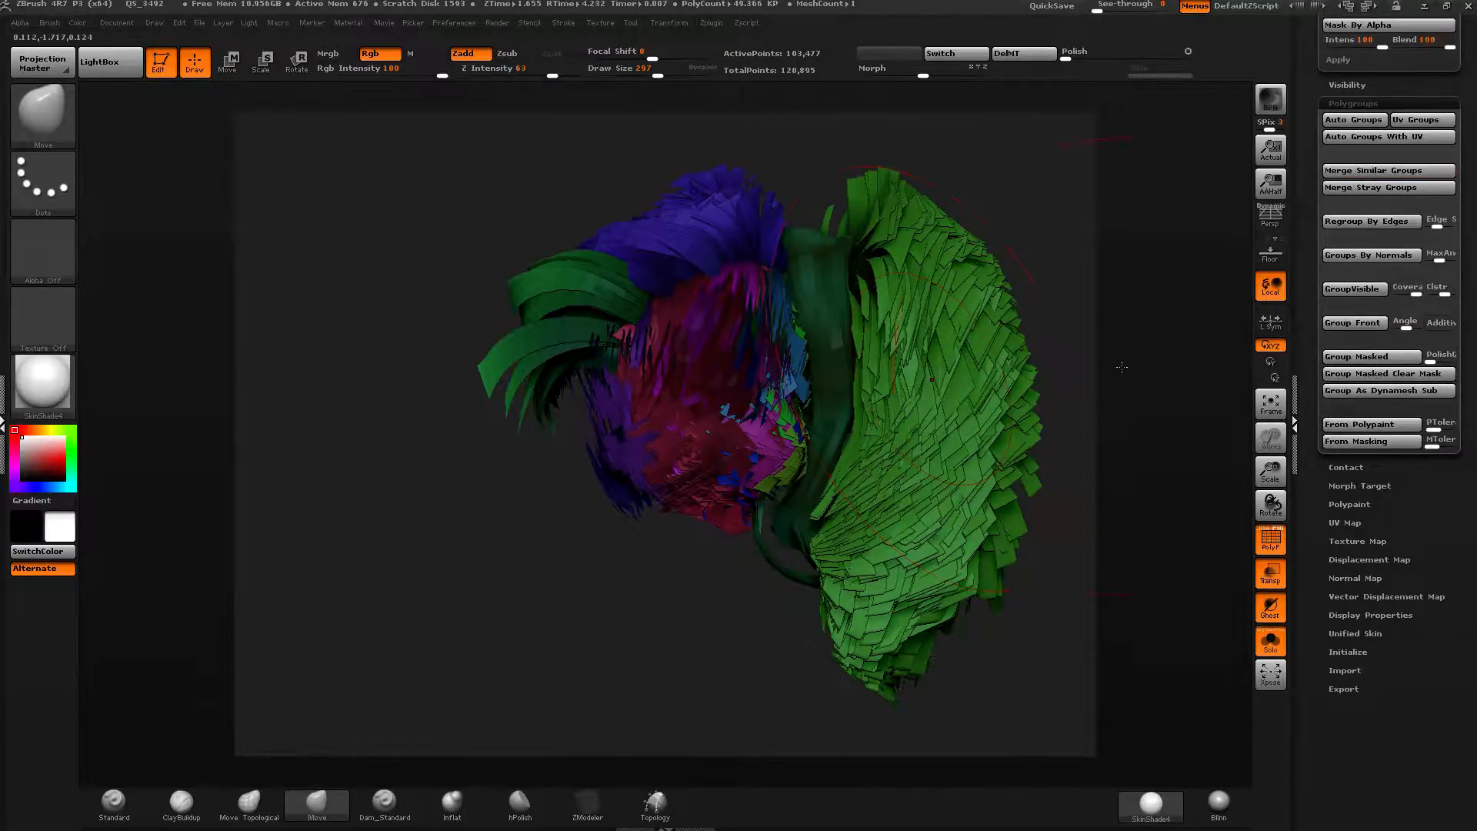
left_click_drag(1120, 383, 1141, 380)
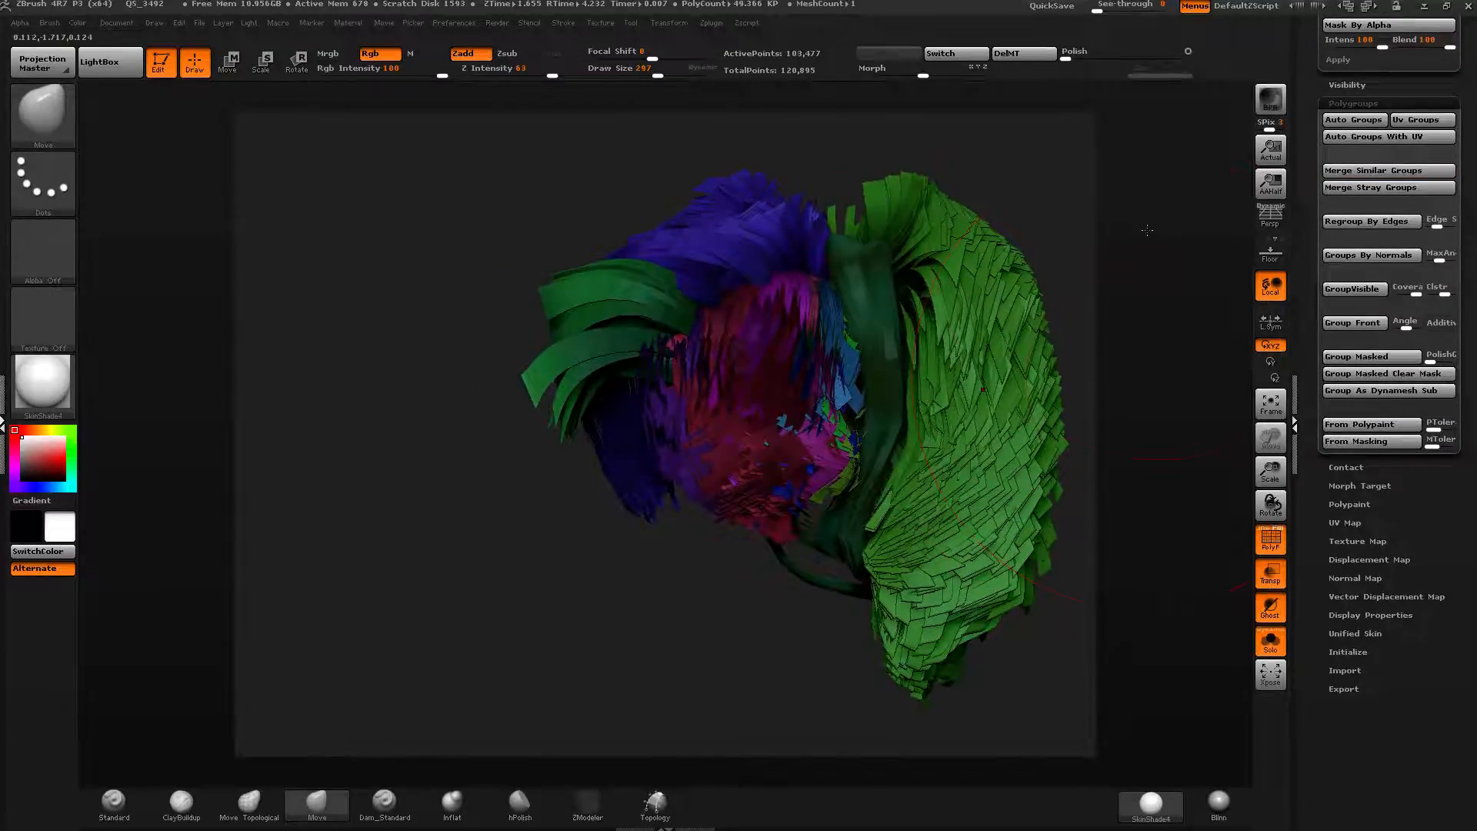
left_click_drag(1147, 230, 1093, 116)
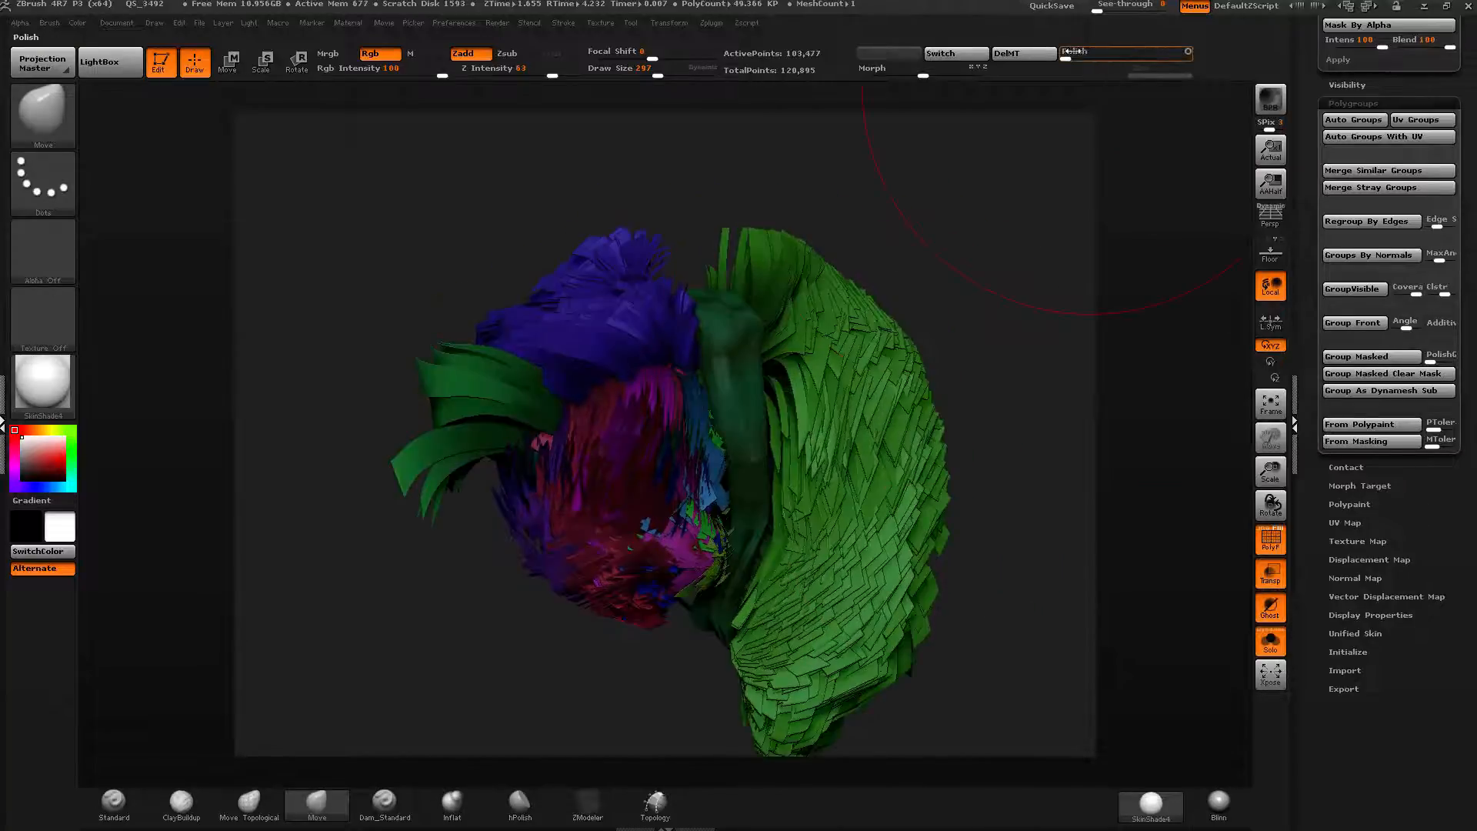
left_click_drag(1099, 200, 1105, 372)
mouse_move(1056, 465)
left_mouse_down()
mouse_move(1035, 603)
mouse_move(966, 483)
mouse_move(837, 569)
mouse_move(923, 349)
mouse_move(966, 292)
left_mouse_up()
key("shift")
key("shift")
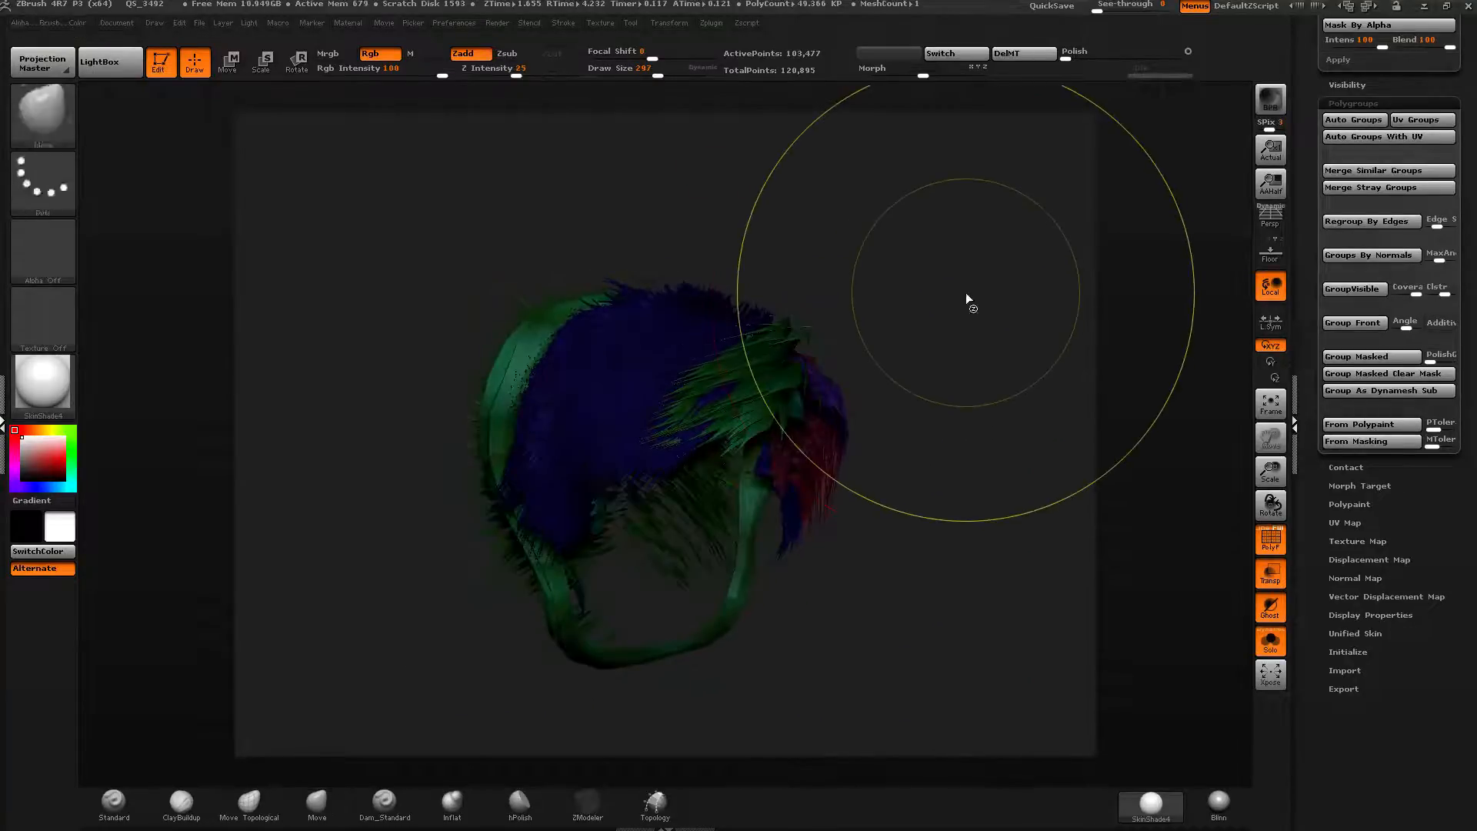
Switch to DAZ Studio and accept the GoZ update as a morph named ThinSpikey.
key("alt+Tab")
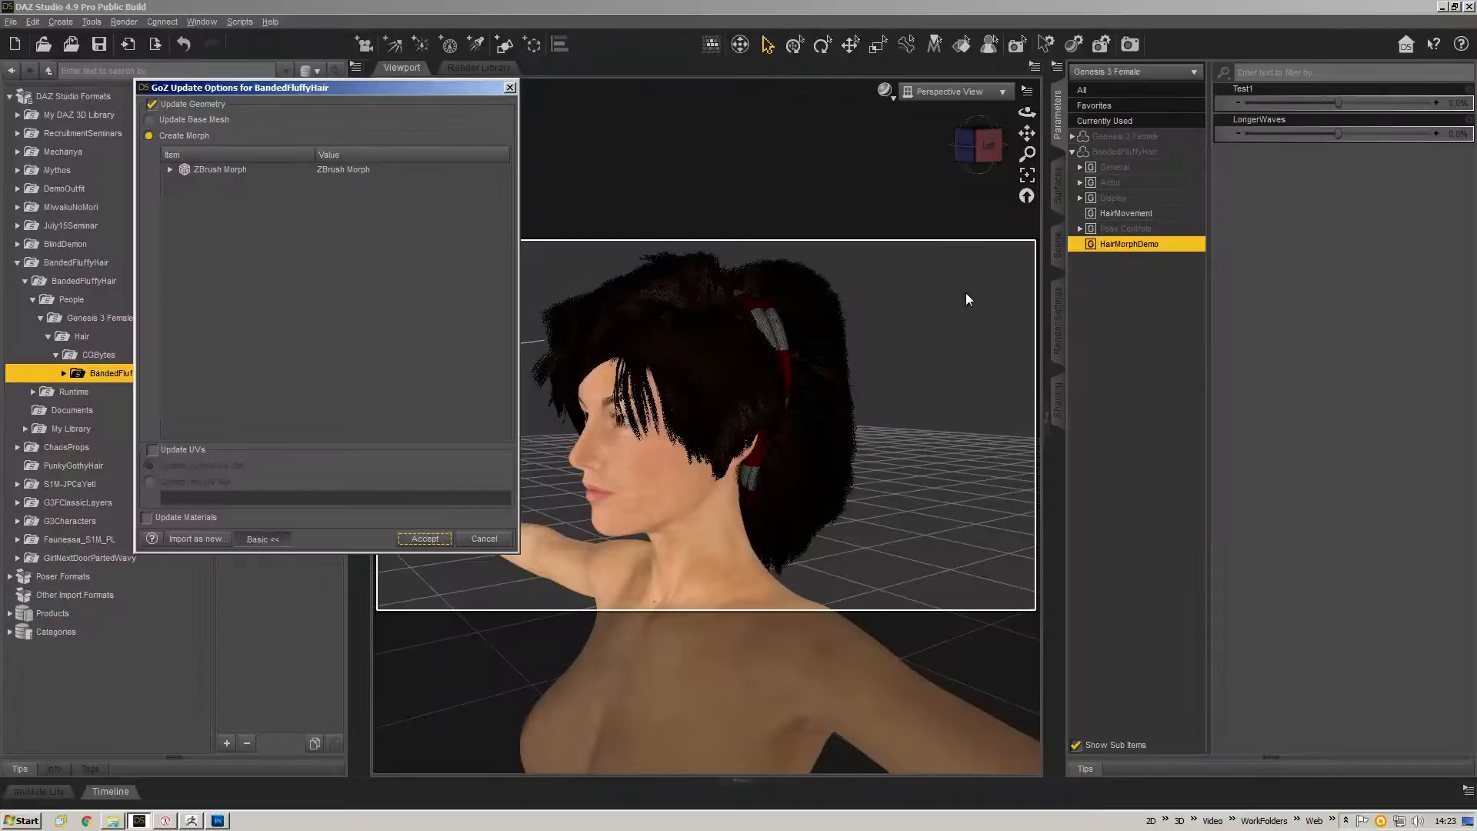
double_click(198, 171)
left_click(337, 180)
left_click_drag(373, 181, 198, 182)
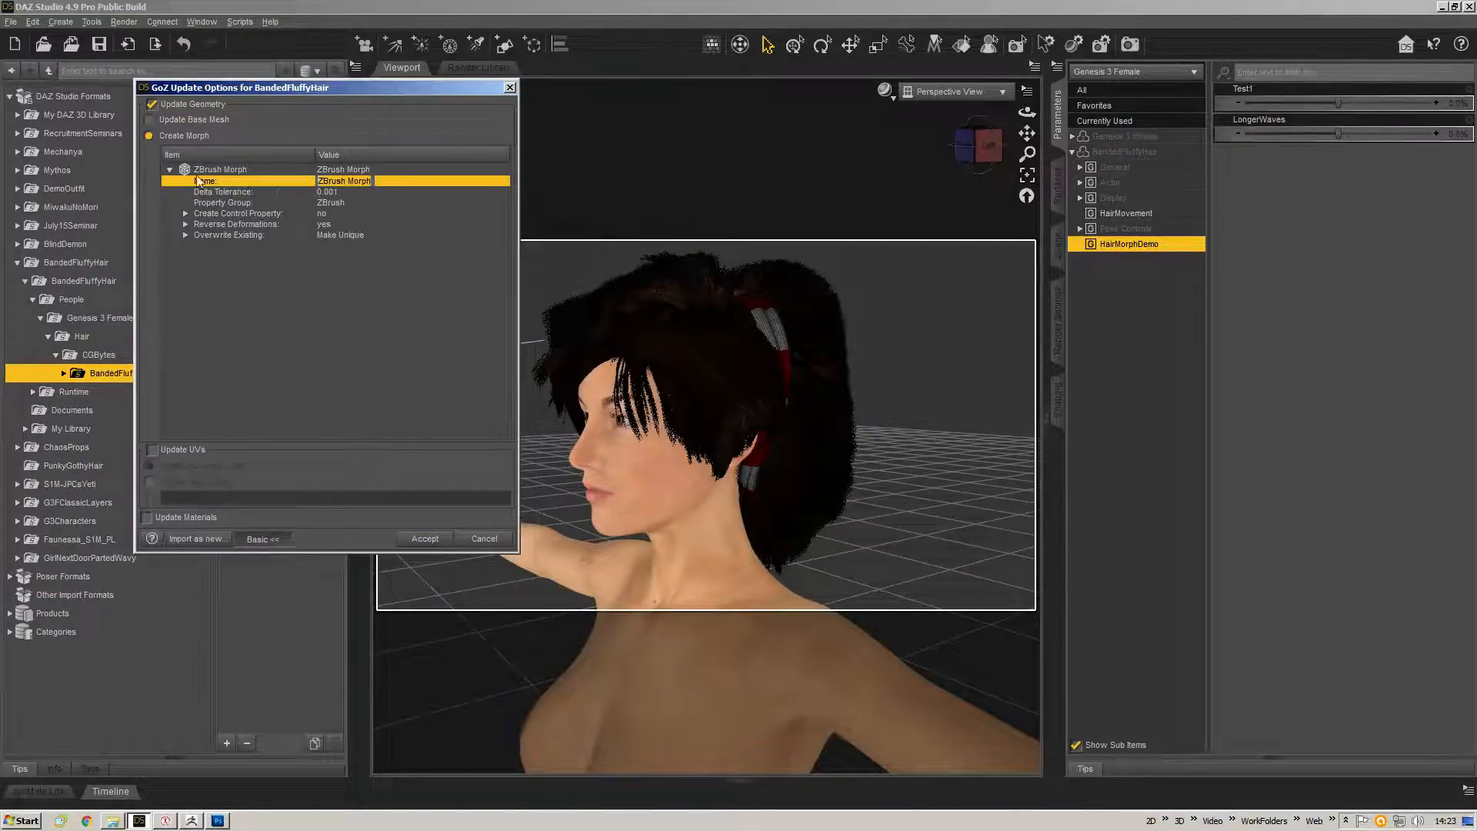
type("ThinSpikey")
left_click(335, 202)
left_click(262, 309)
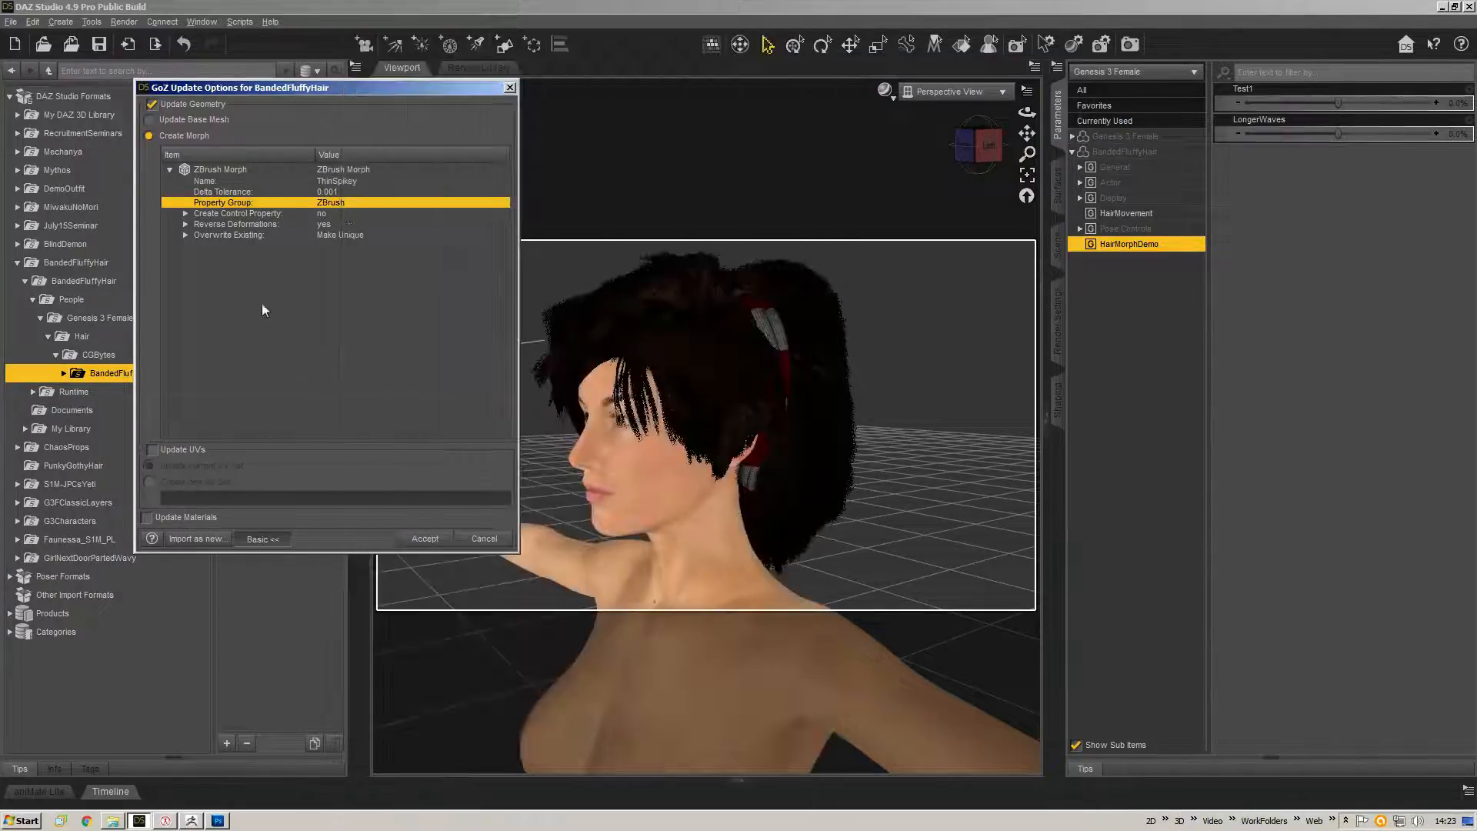
left_click(428, 539)
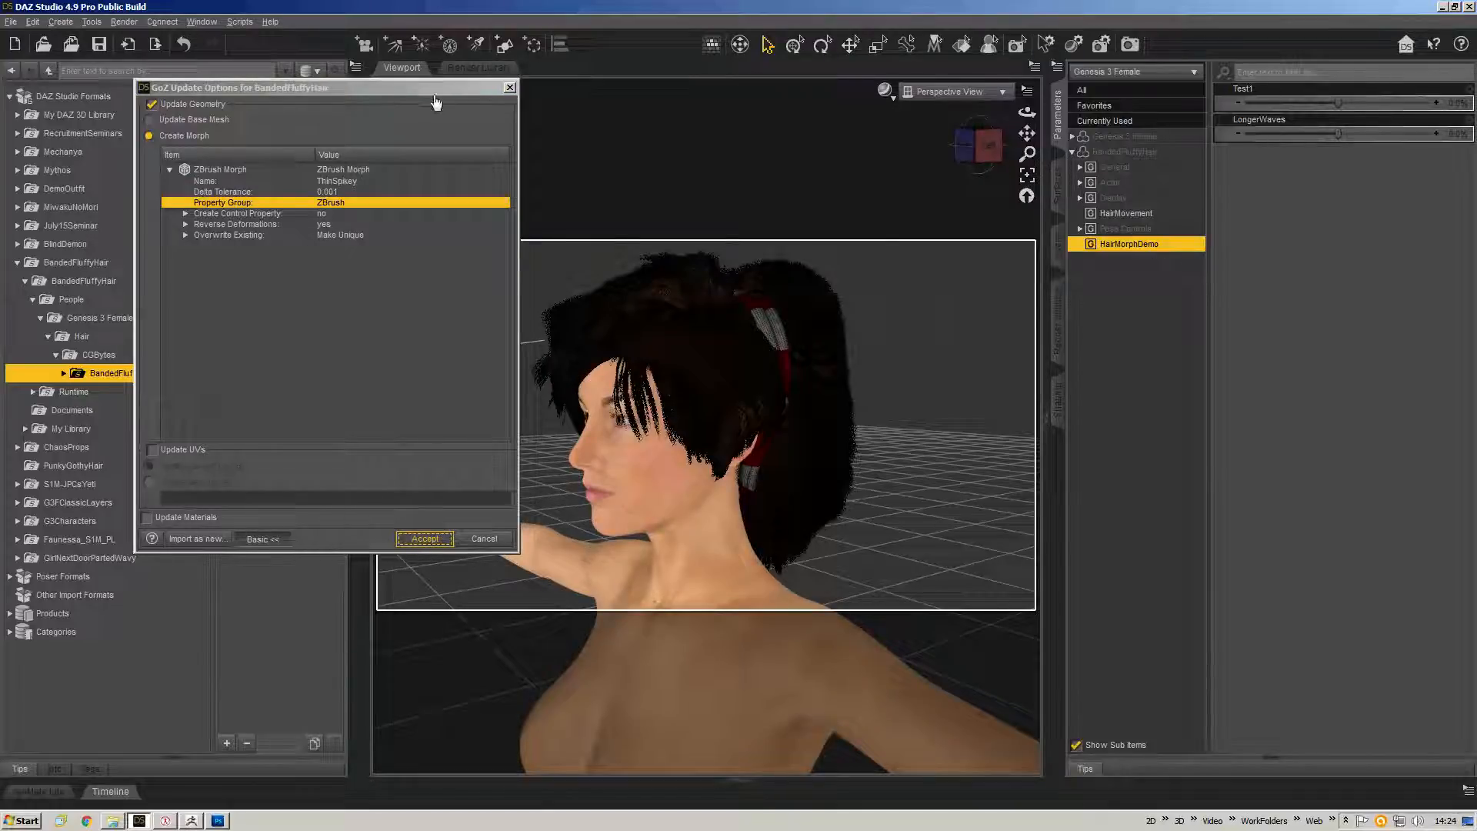
left_click(423, 542)
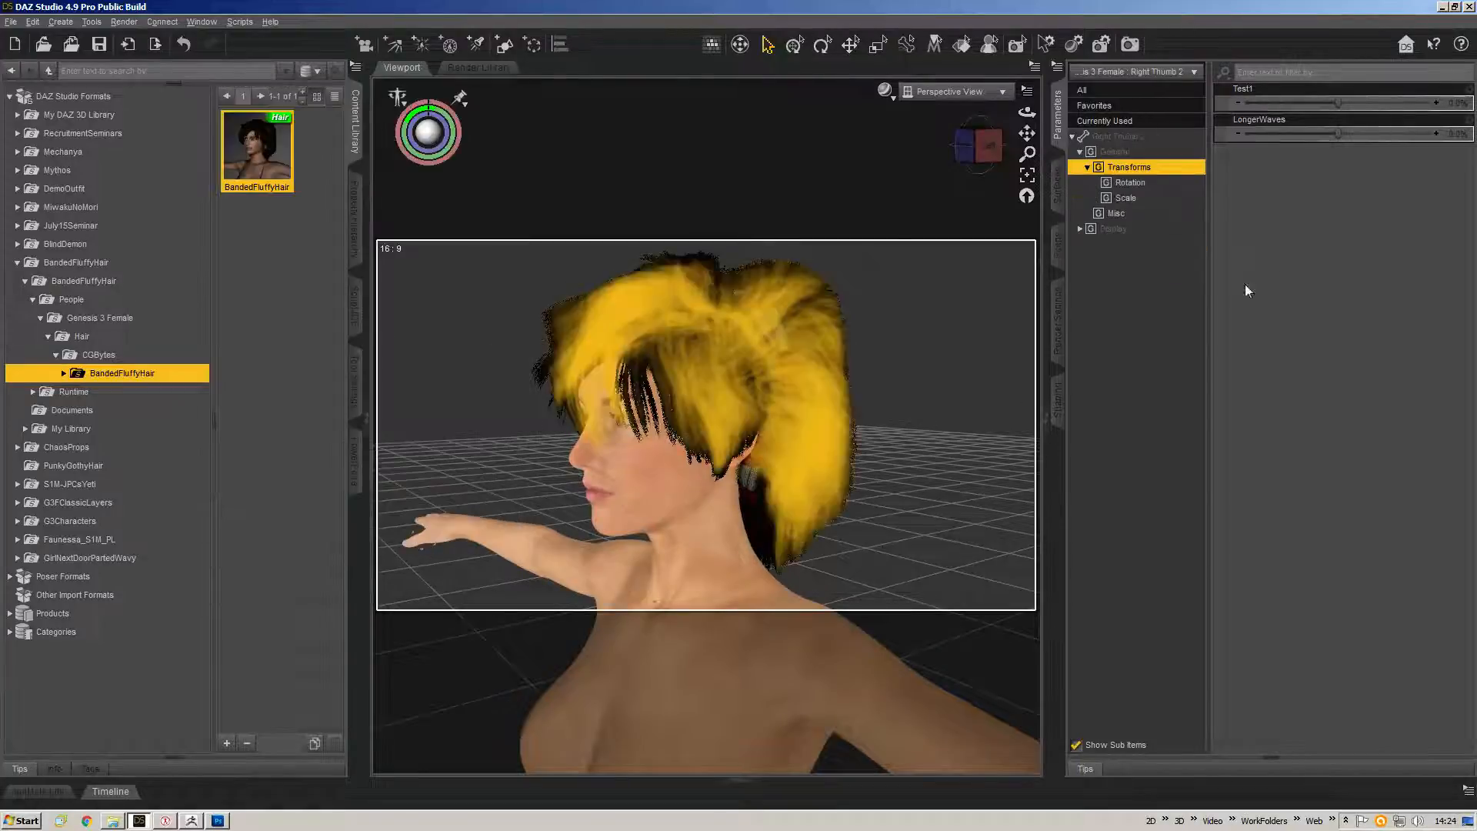
Select the hair figure, open its ZBrush property group, and open the ThinSpikey slider's options.
right_click(779, 343)
left_click(846, 382)
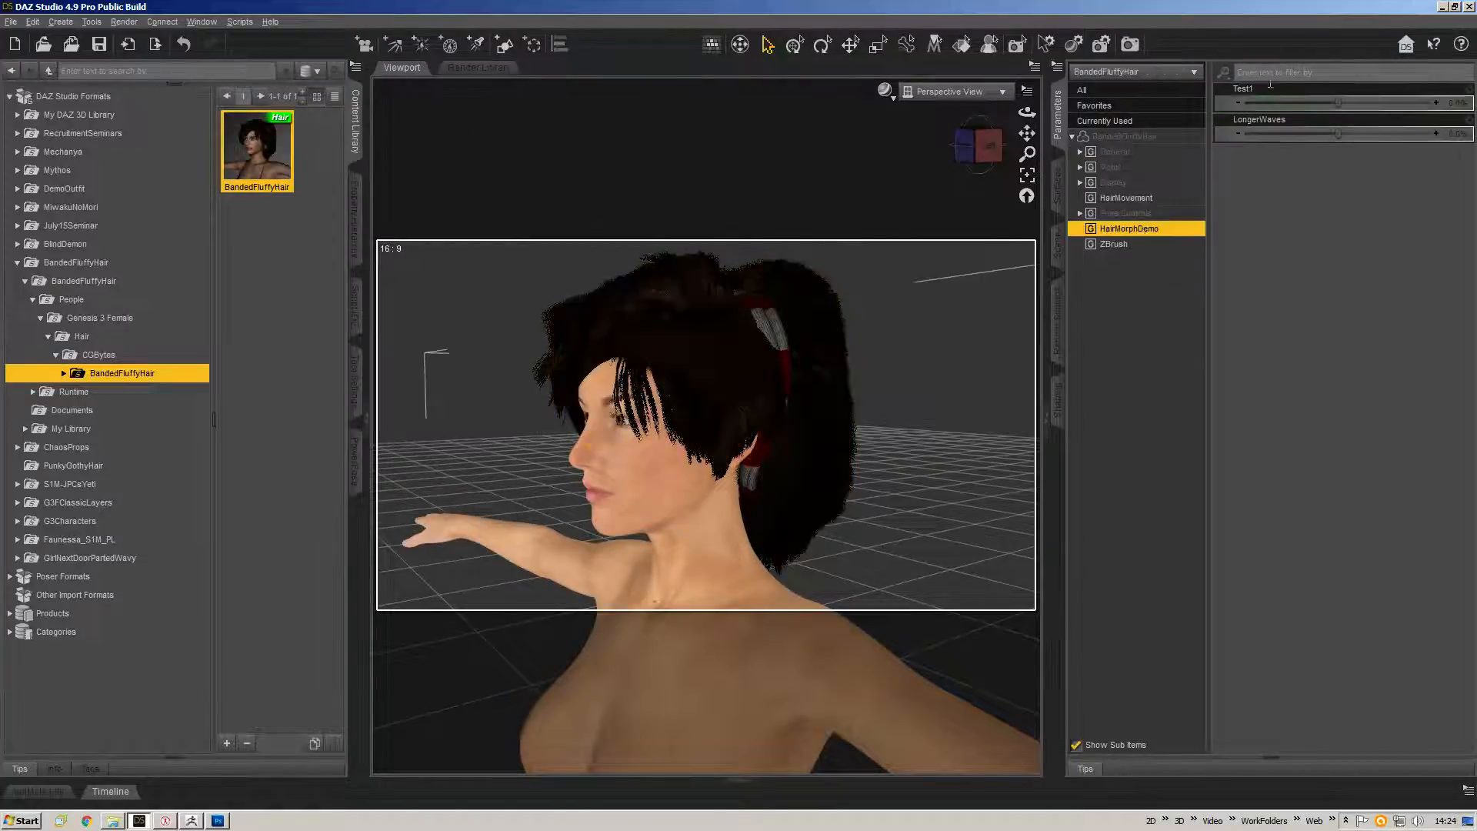
left_click(1151, 244)
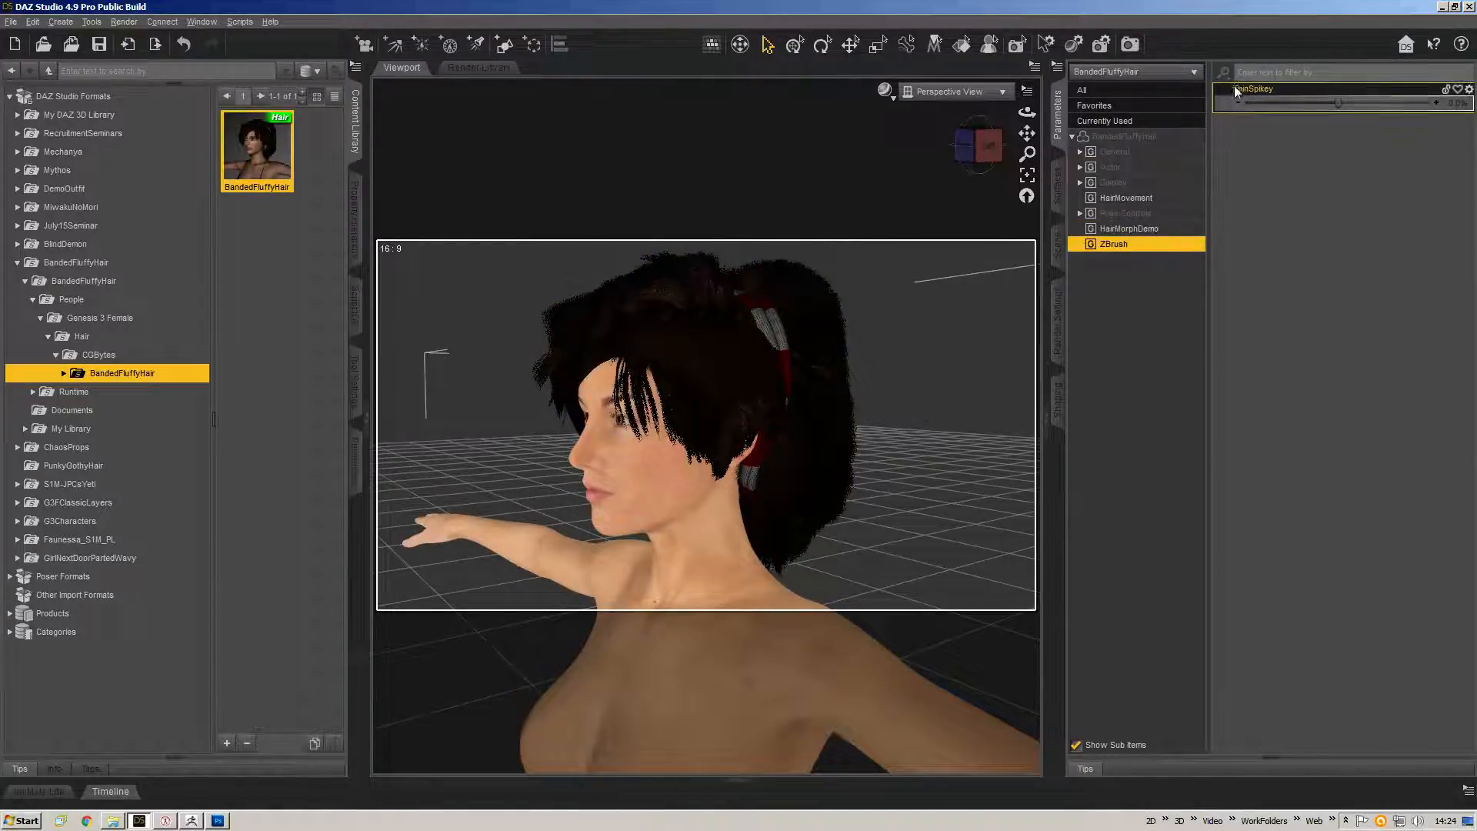
right_click(1255, 89)
left_click(1286, 96)
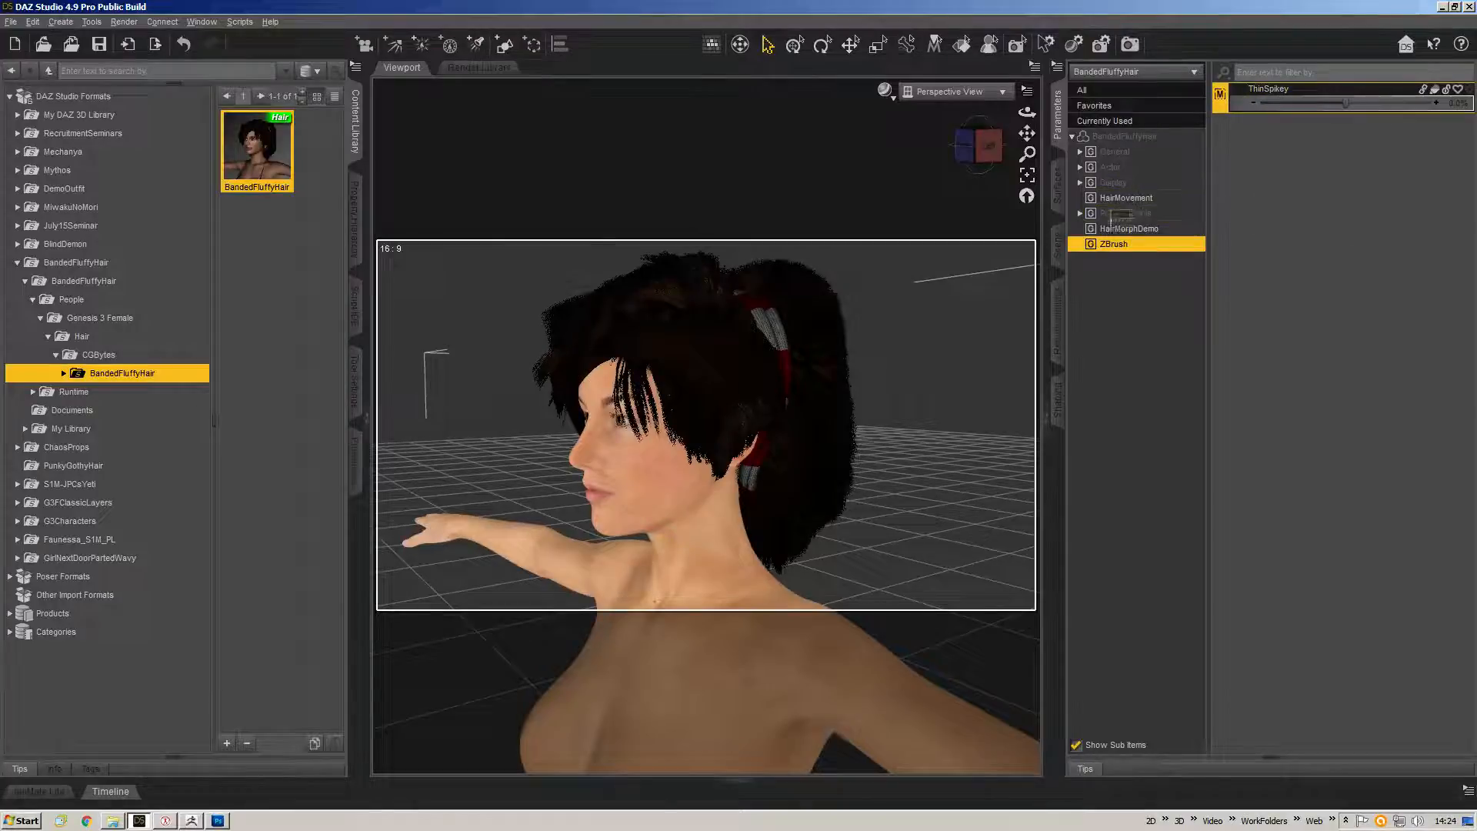
Move the ThinSpikey morph into the HairMorphDemo property group and open that group.
left_click_drag(1113, 216, 1121, 229)
left_click(1134, 305)
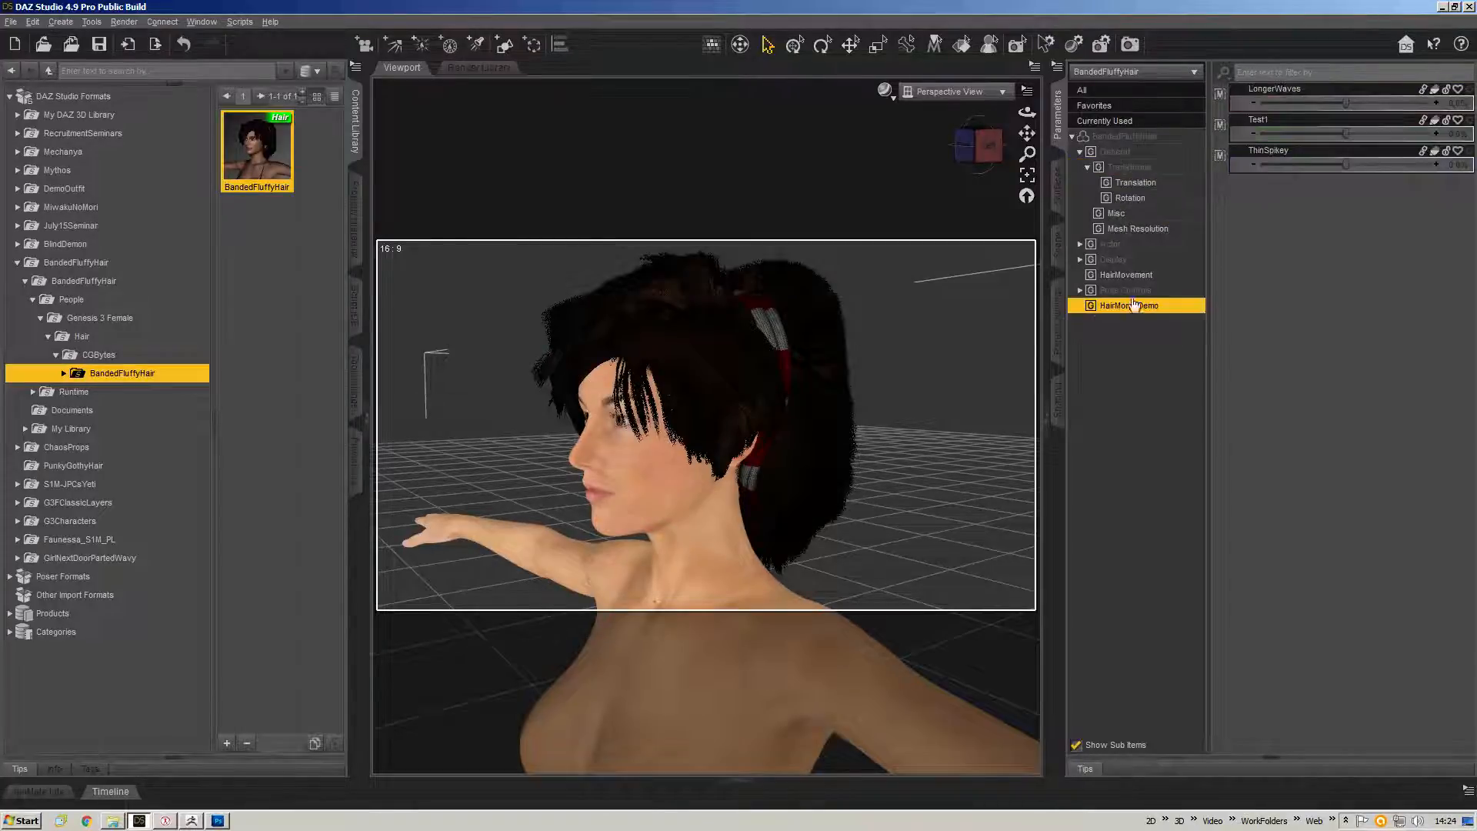
Dial the ThinSpikey morph to 100% and orbit the viewport to review the spiky hair.
left_click_drag(1346, 164, 1436, 165)
left_click(966, 146)
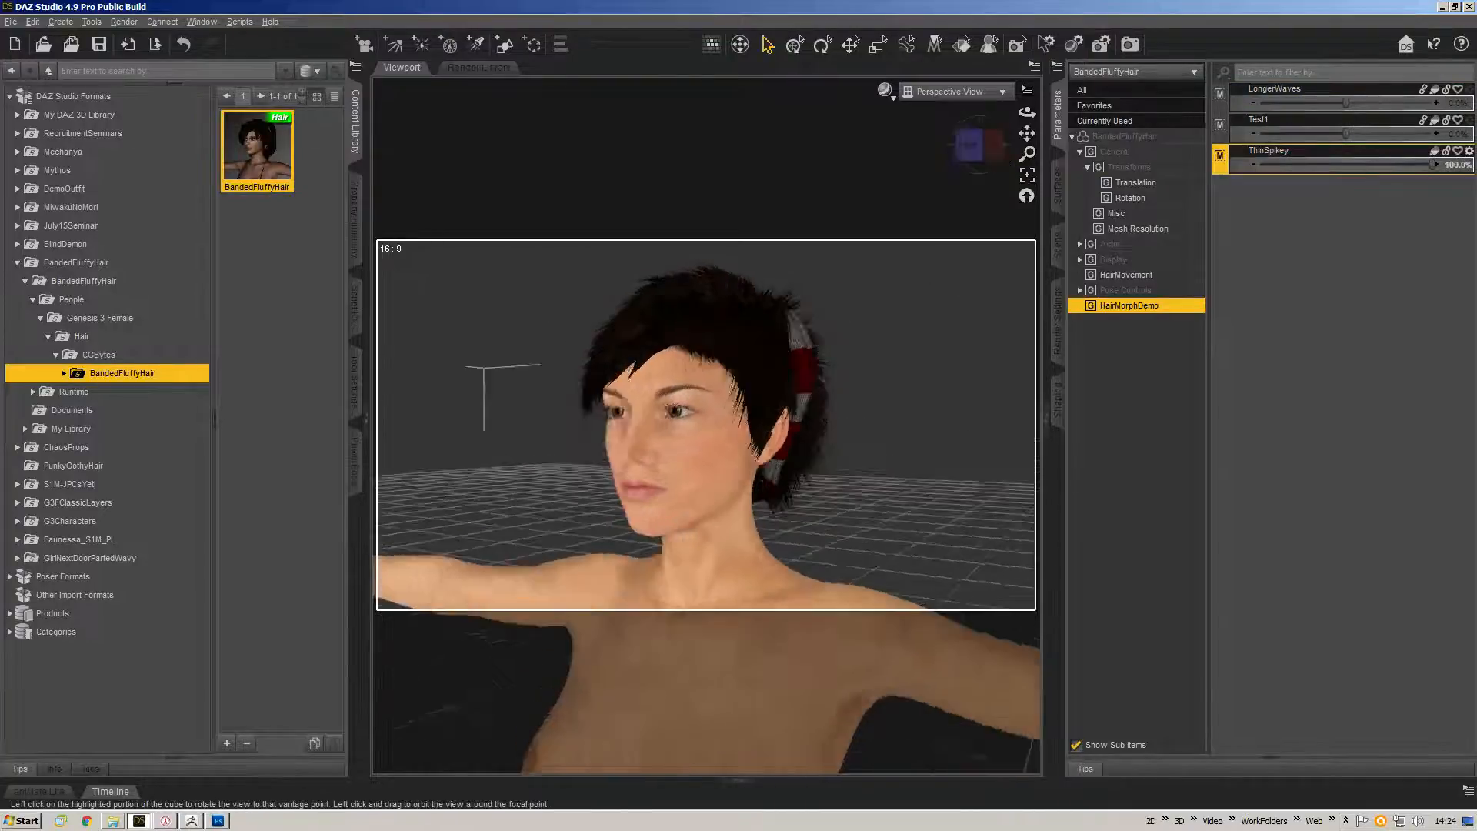
left_click_drag(980, 145, 1001, 147)
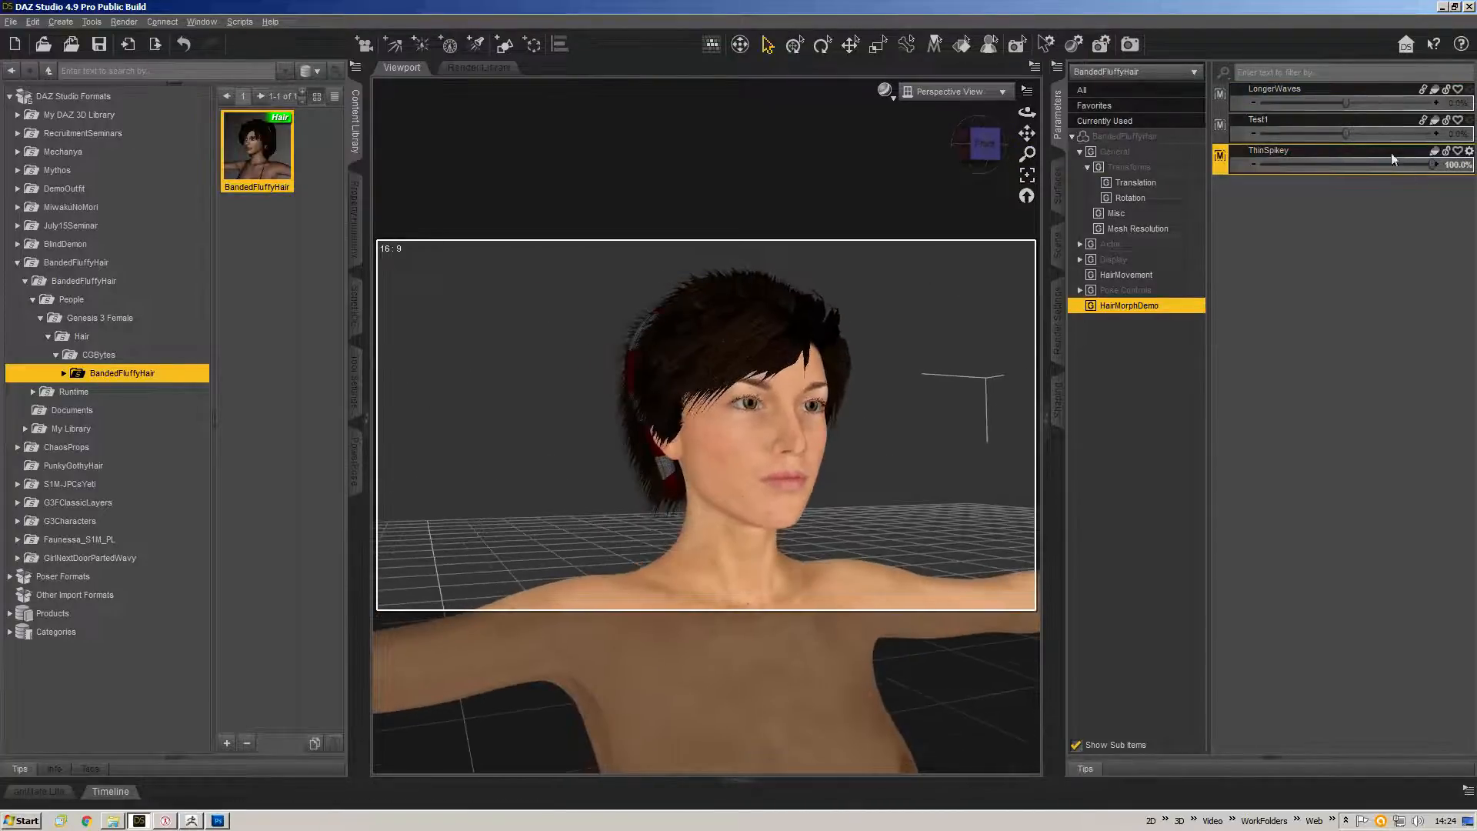
left_click_drag(1396, 165, 1448, 171)
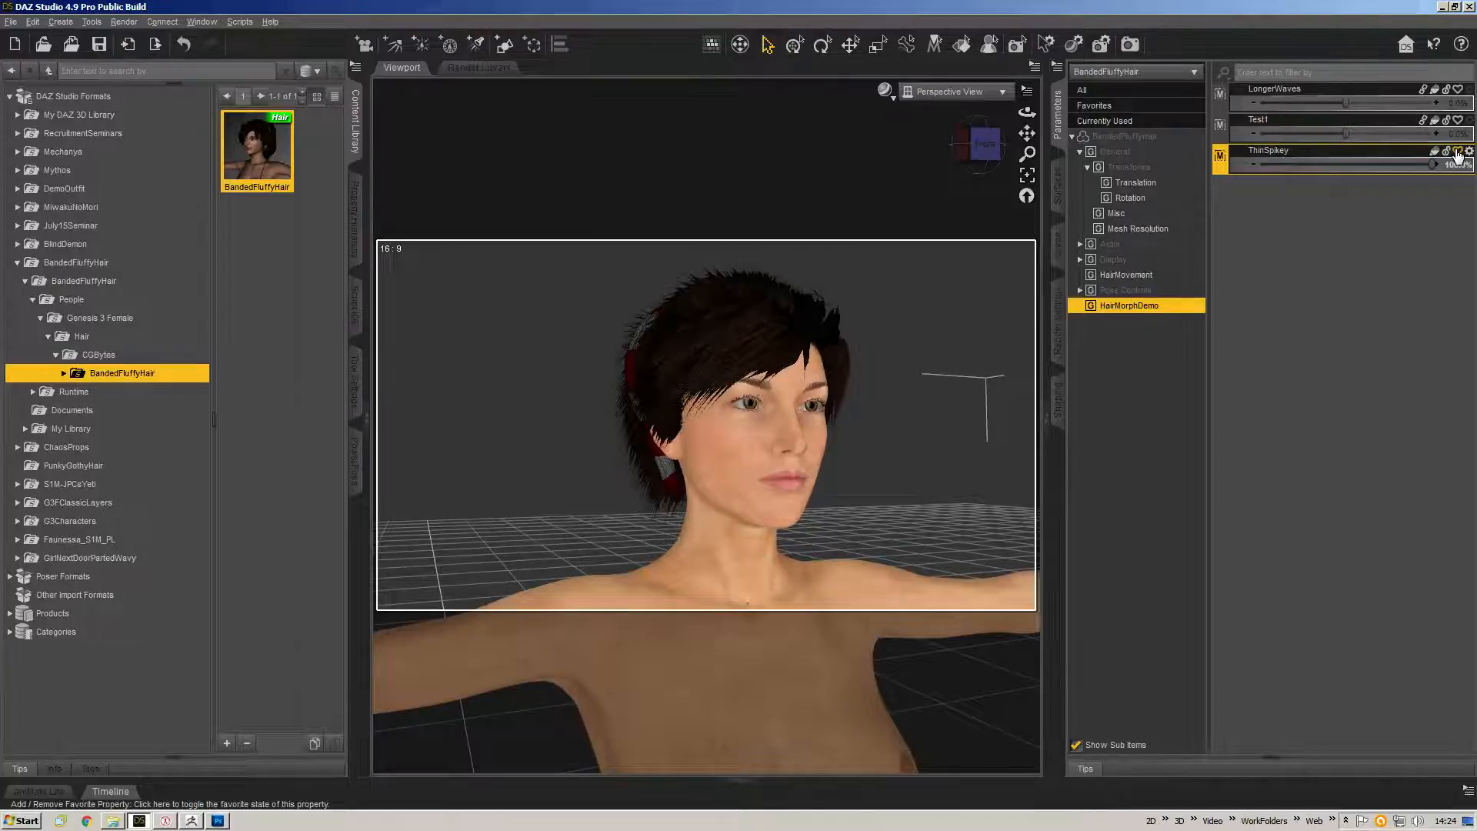
left_click_drag(1028, 153, 975, 172)
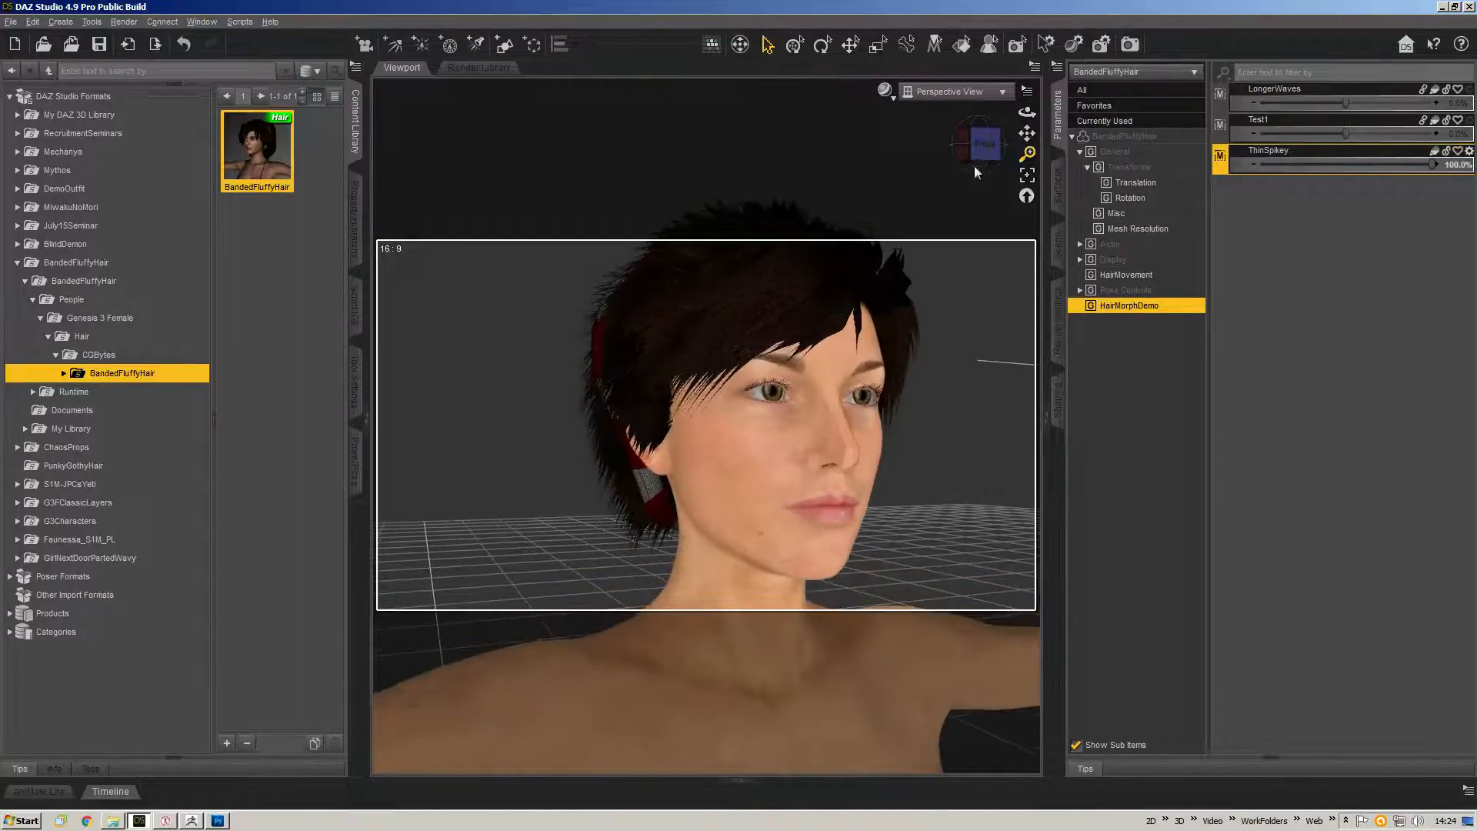
left_click_drag(1027, 112, 886, 94)
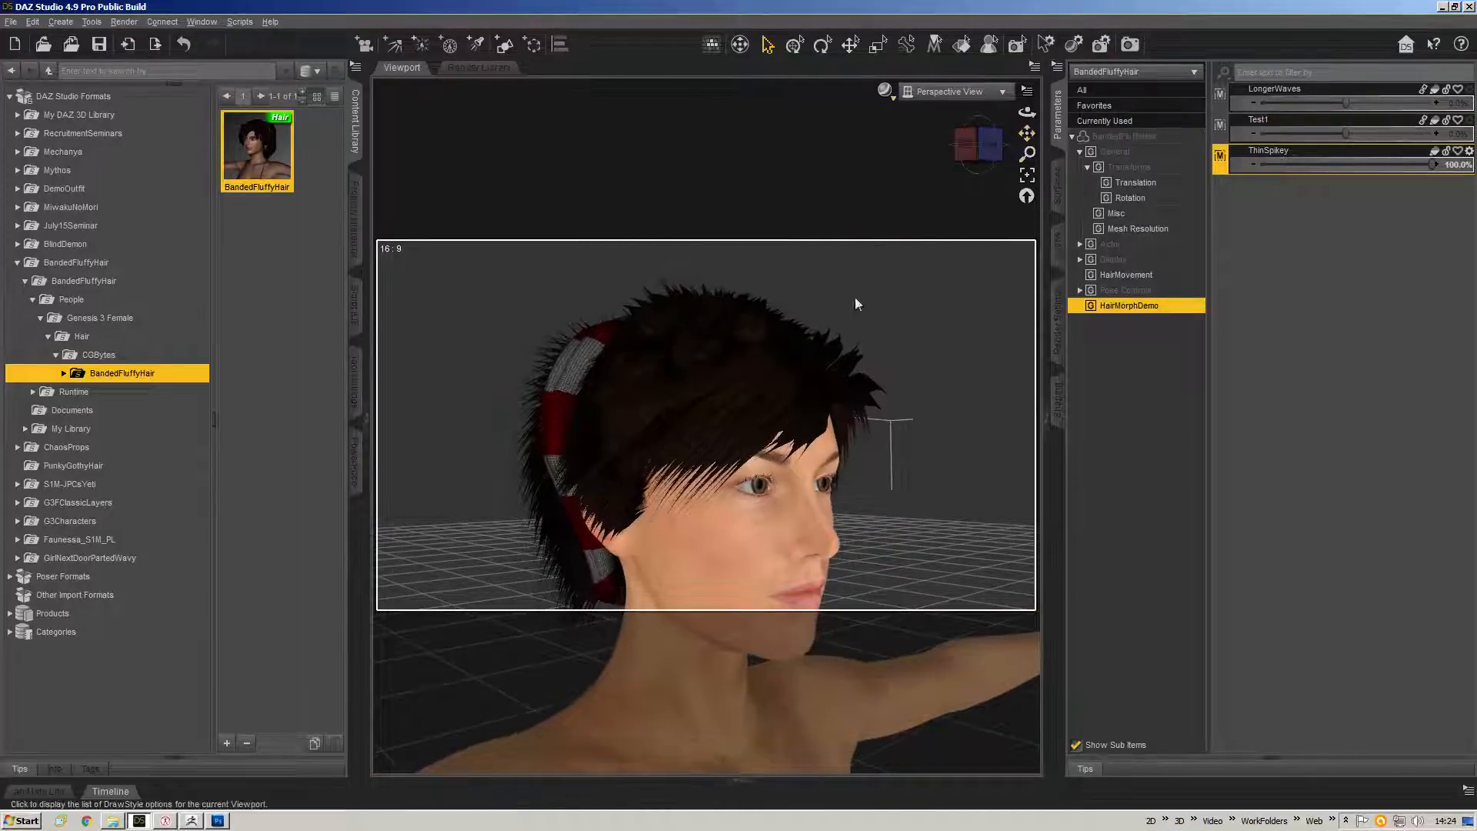
left_click(1317, 394)
Switch to Photoshop and close it.
key("alt+Tab")
key("alt+Tab")
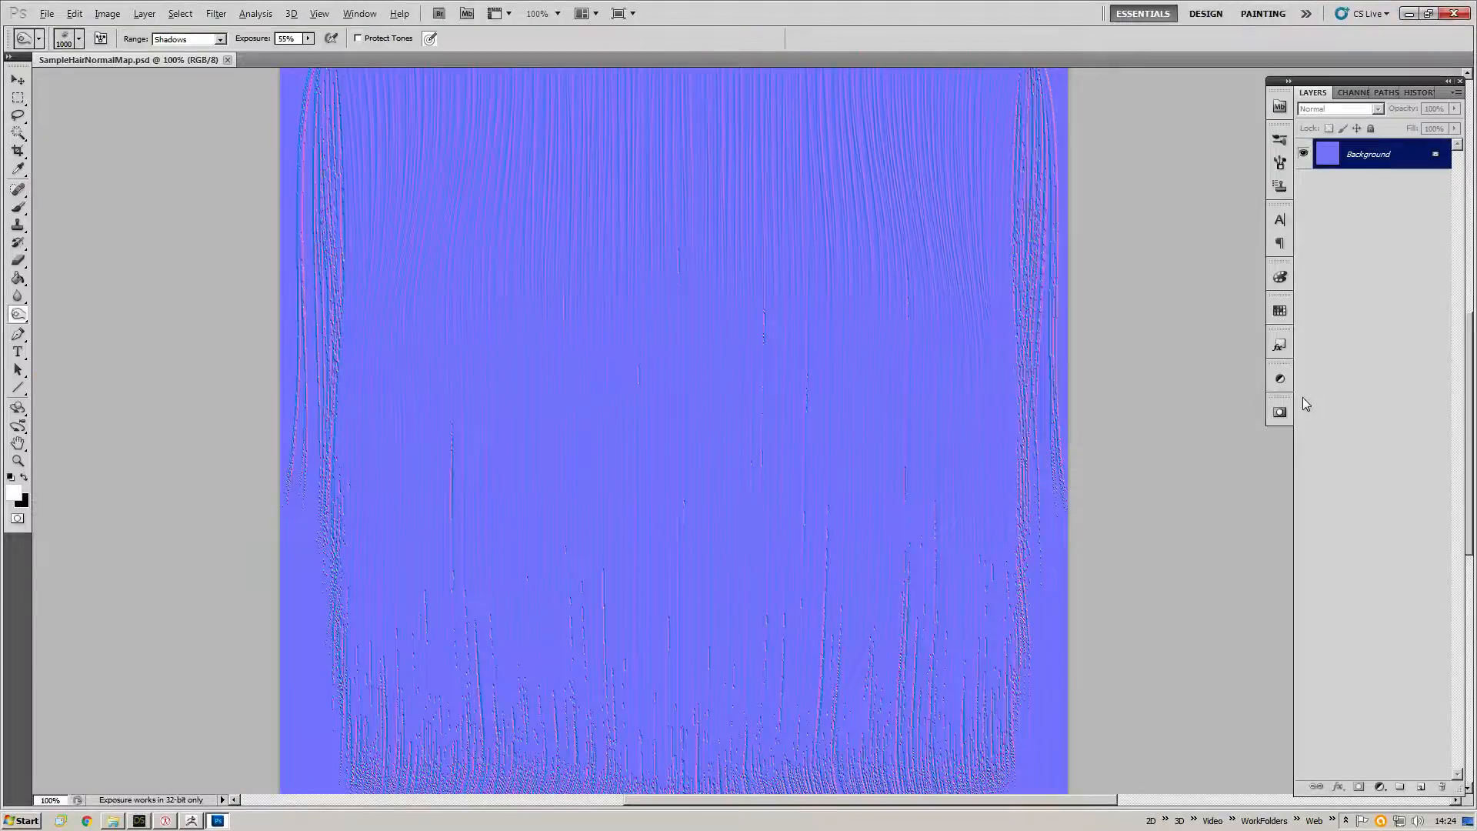
key("alt+F4")
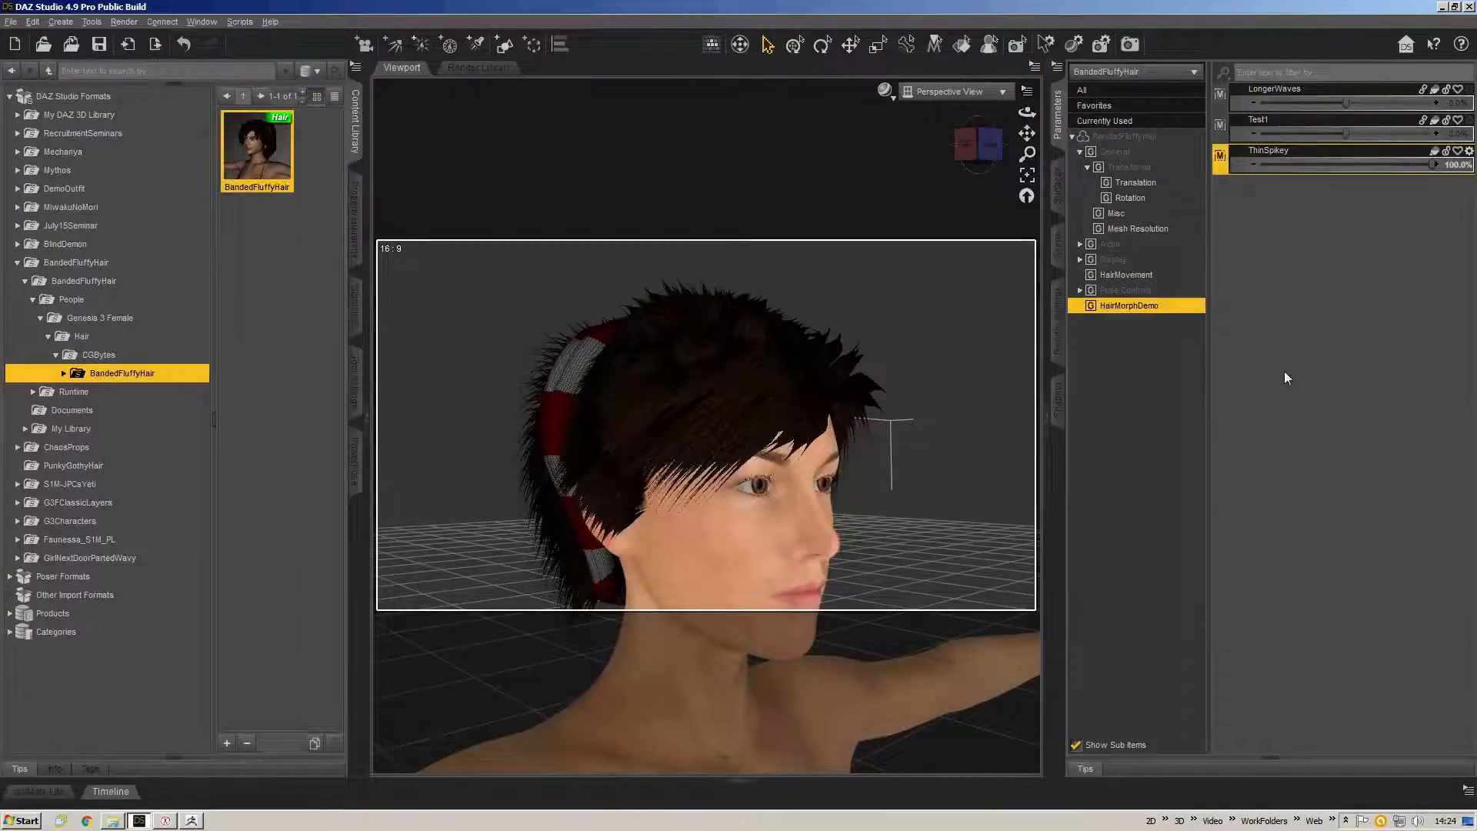
Orbit the view slightly and set the viewport draw style to NVIDIA Iray.
left_click_drag(1028, 133, 1027, 171)
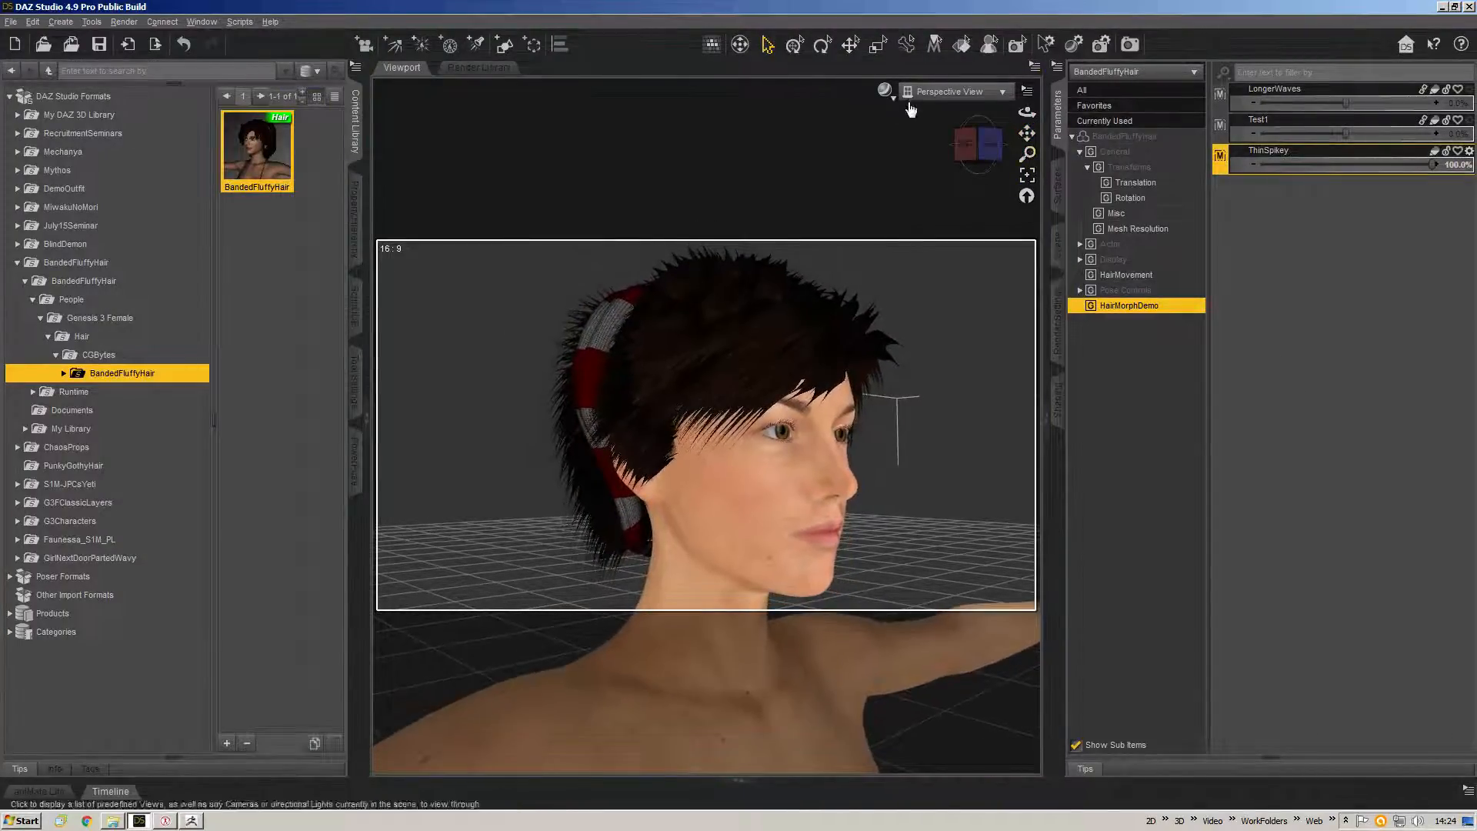
left_click(886, 91)
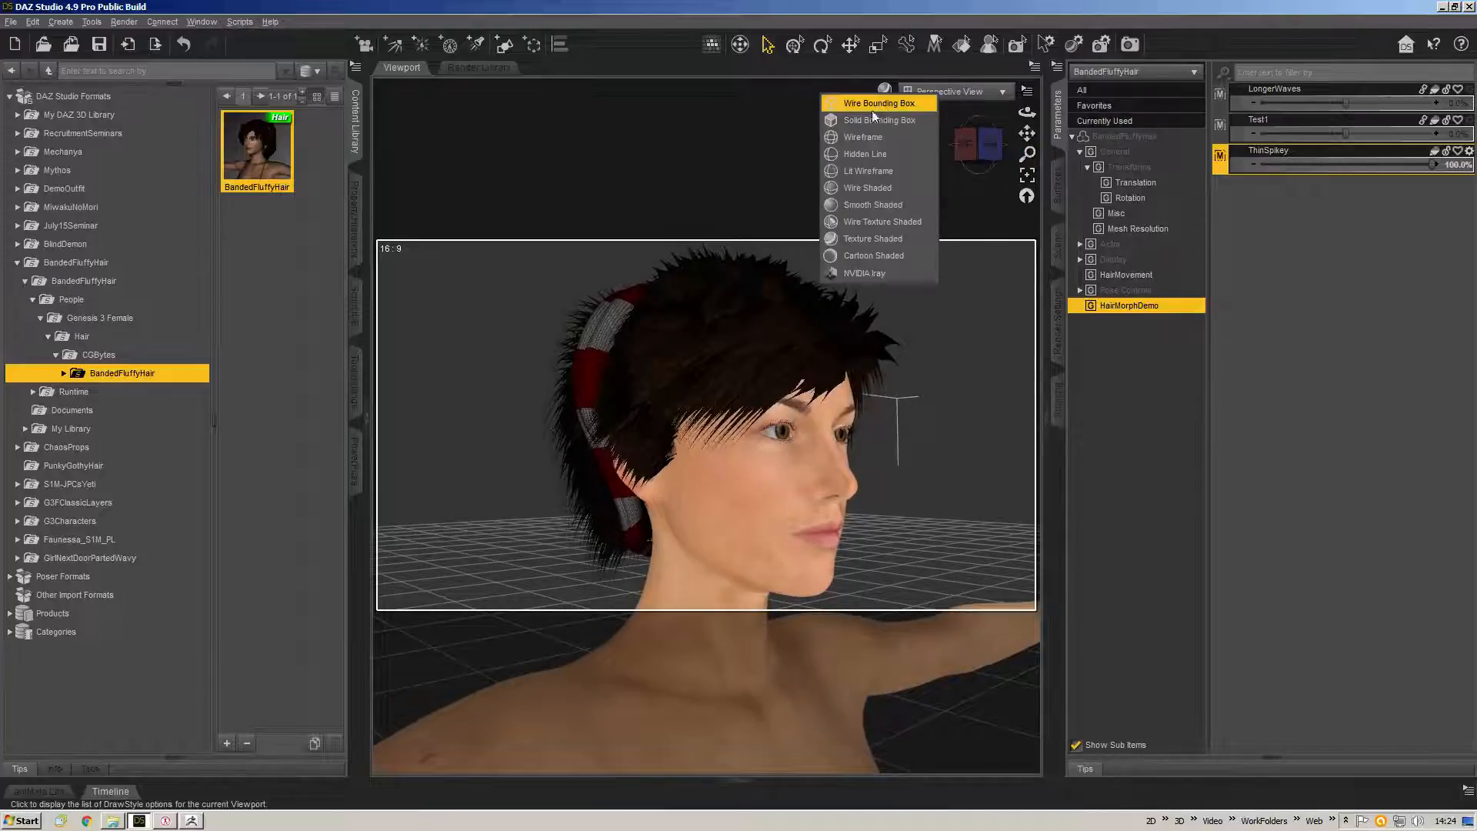
left_click(865, 271)
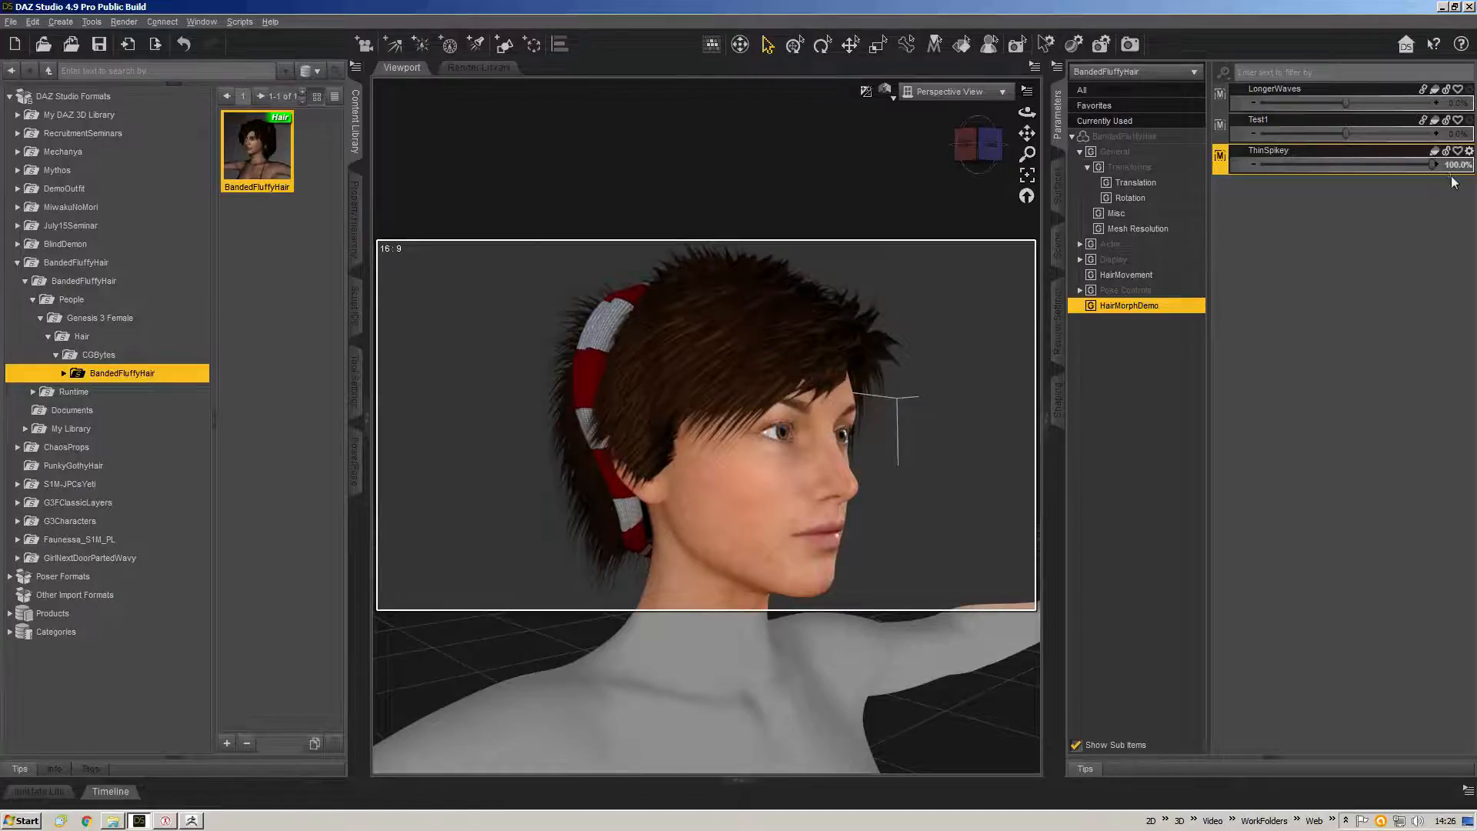
Set the ThinSpikey morph to 7.6% and the Test1 morph to 3.3%.
left_click_drag(1433, 163, 1200, 161)
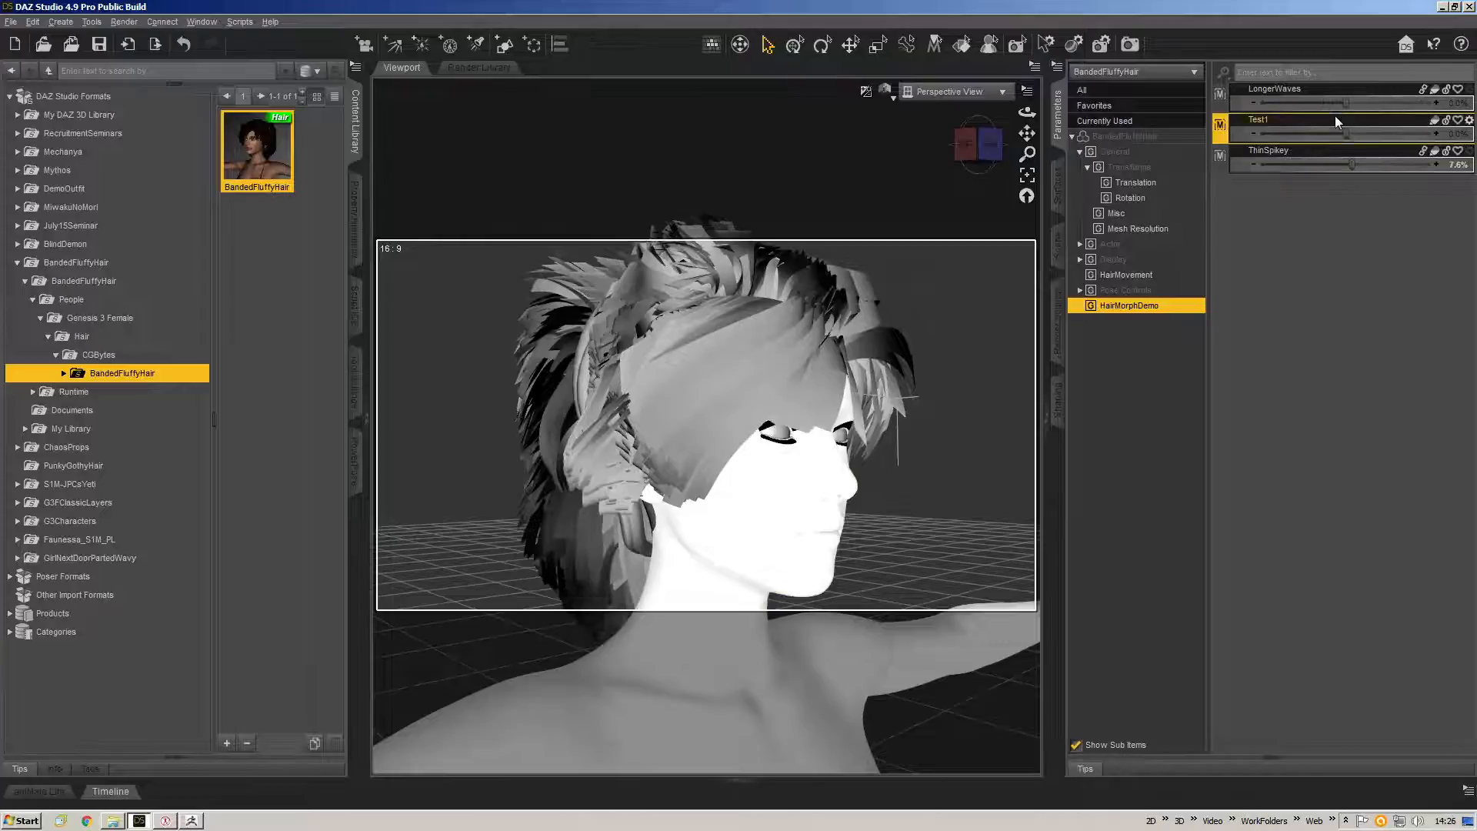
left_click_drag(1347, 134, 1382, 134)
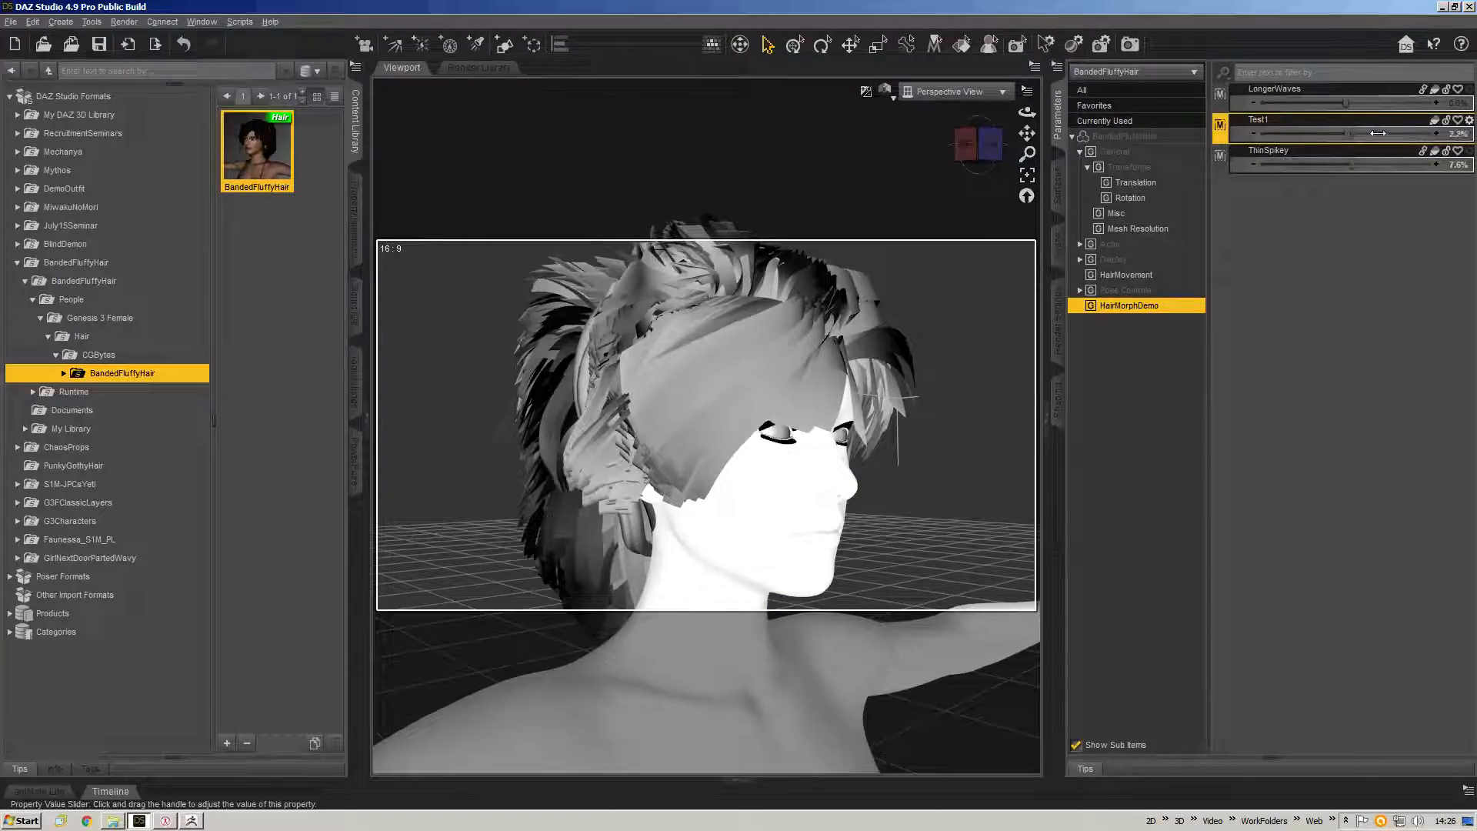